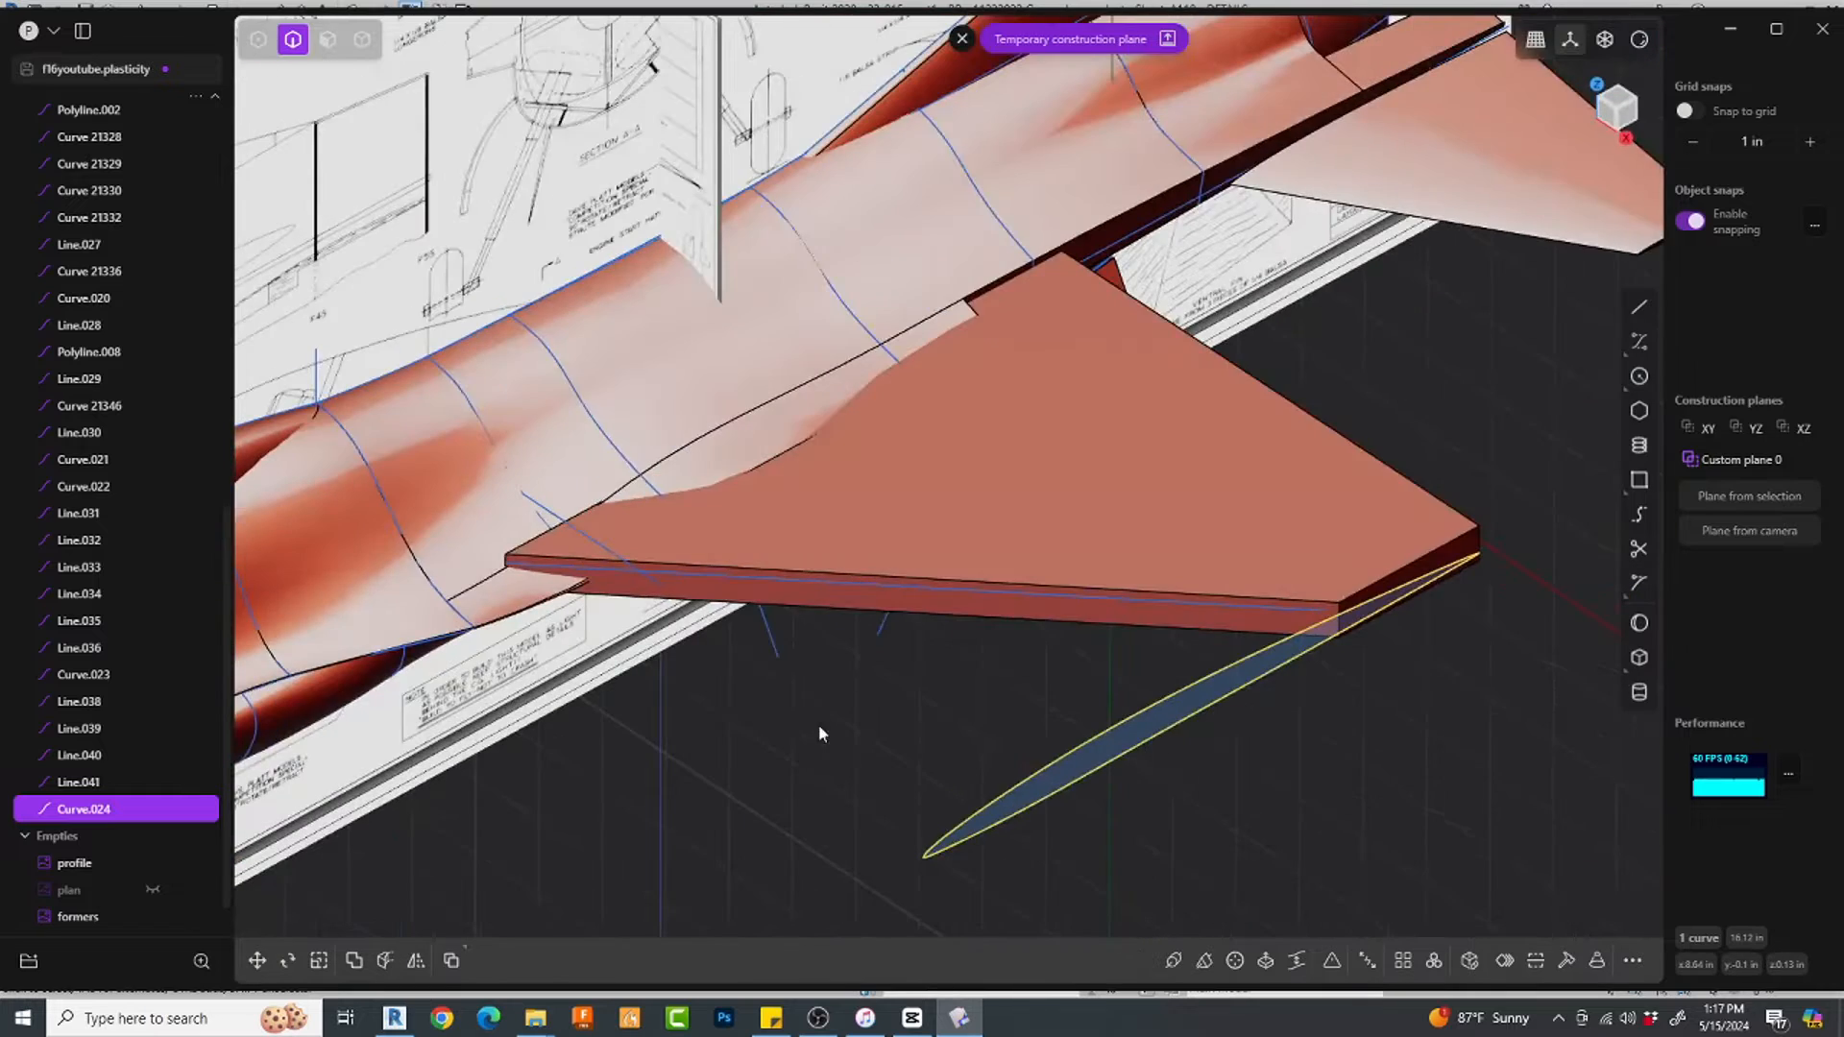
pyautogui.press('Escape')
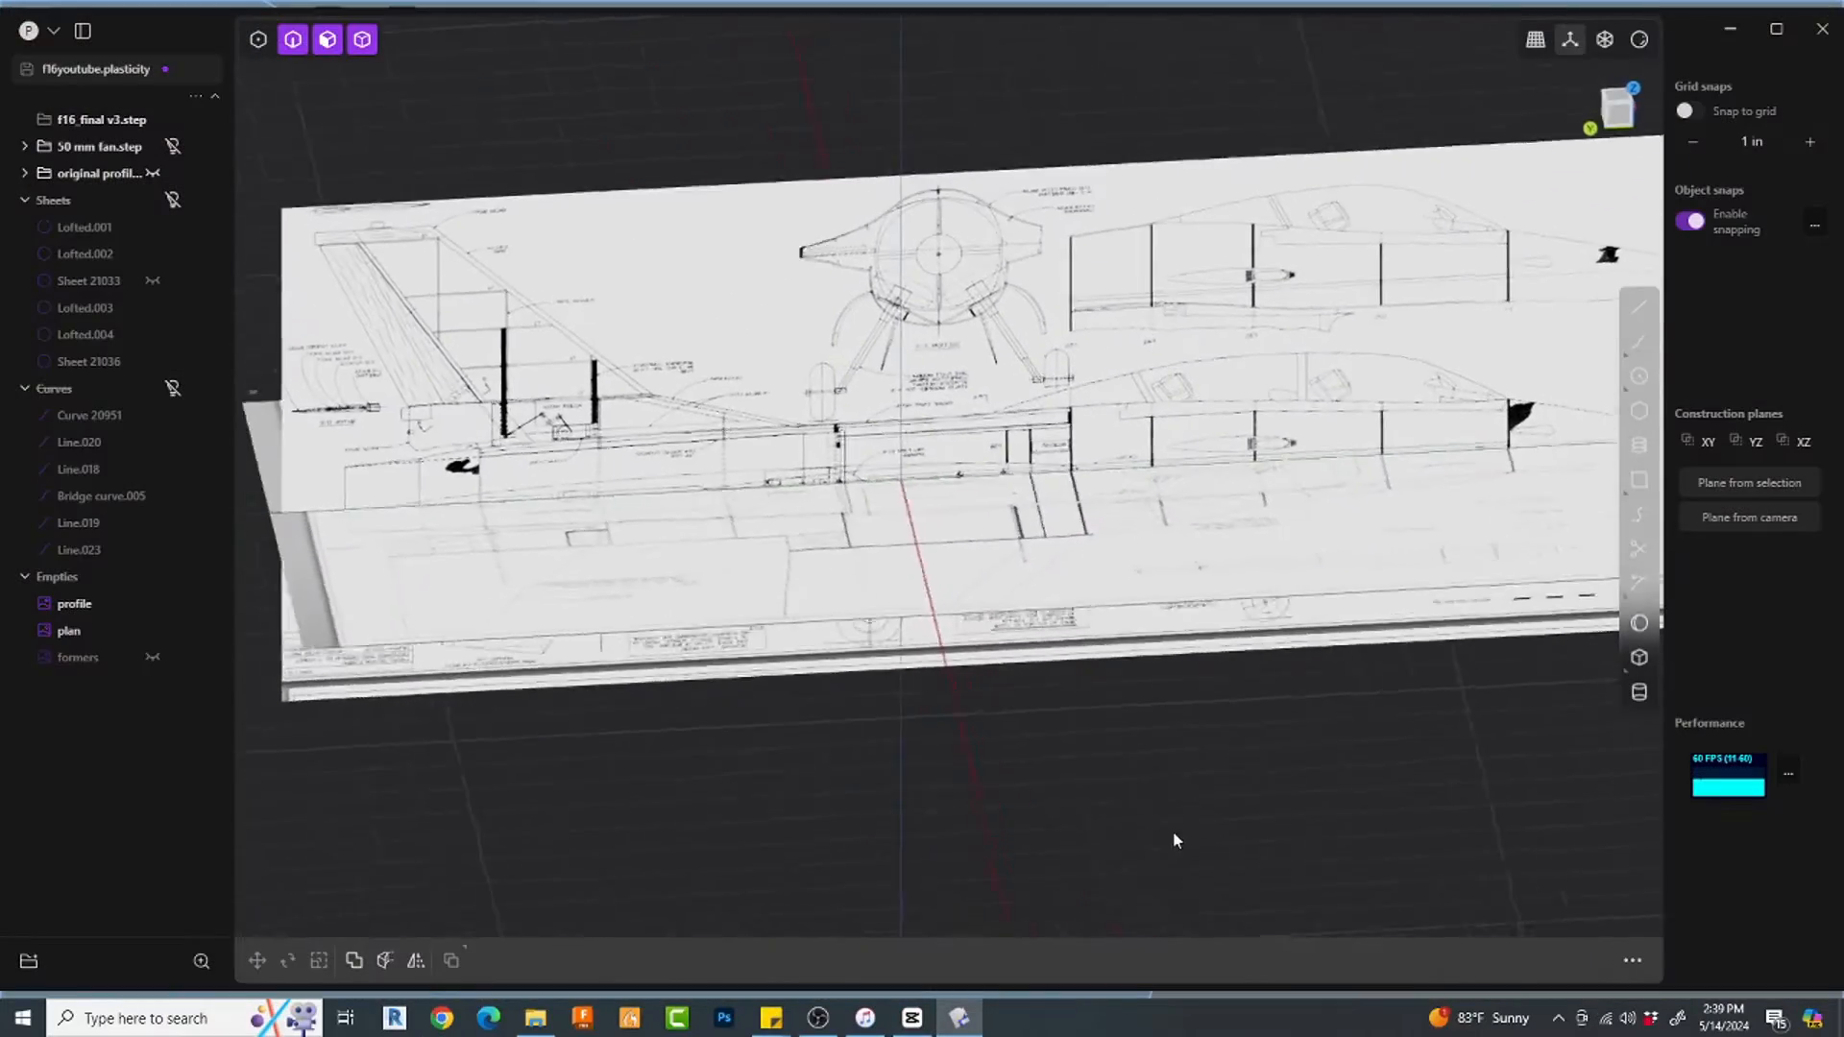
pyautogui.moveTo(1191, 829); pyautogui.dragTo(1173, 775, button='middle')
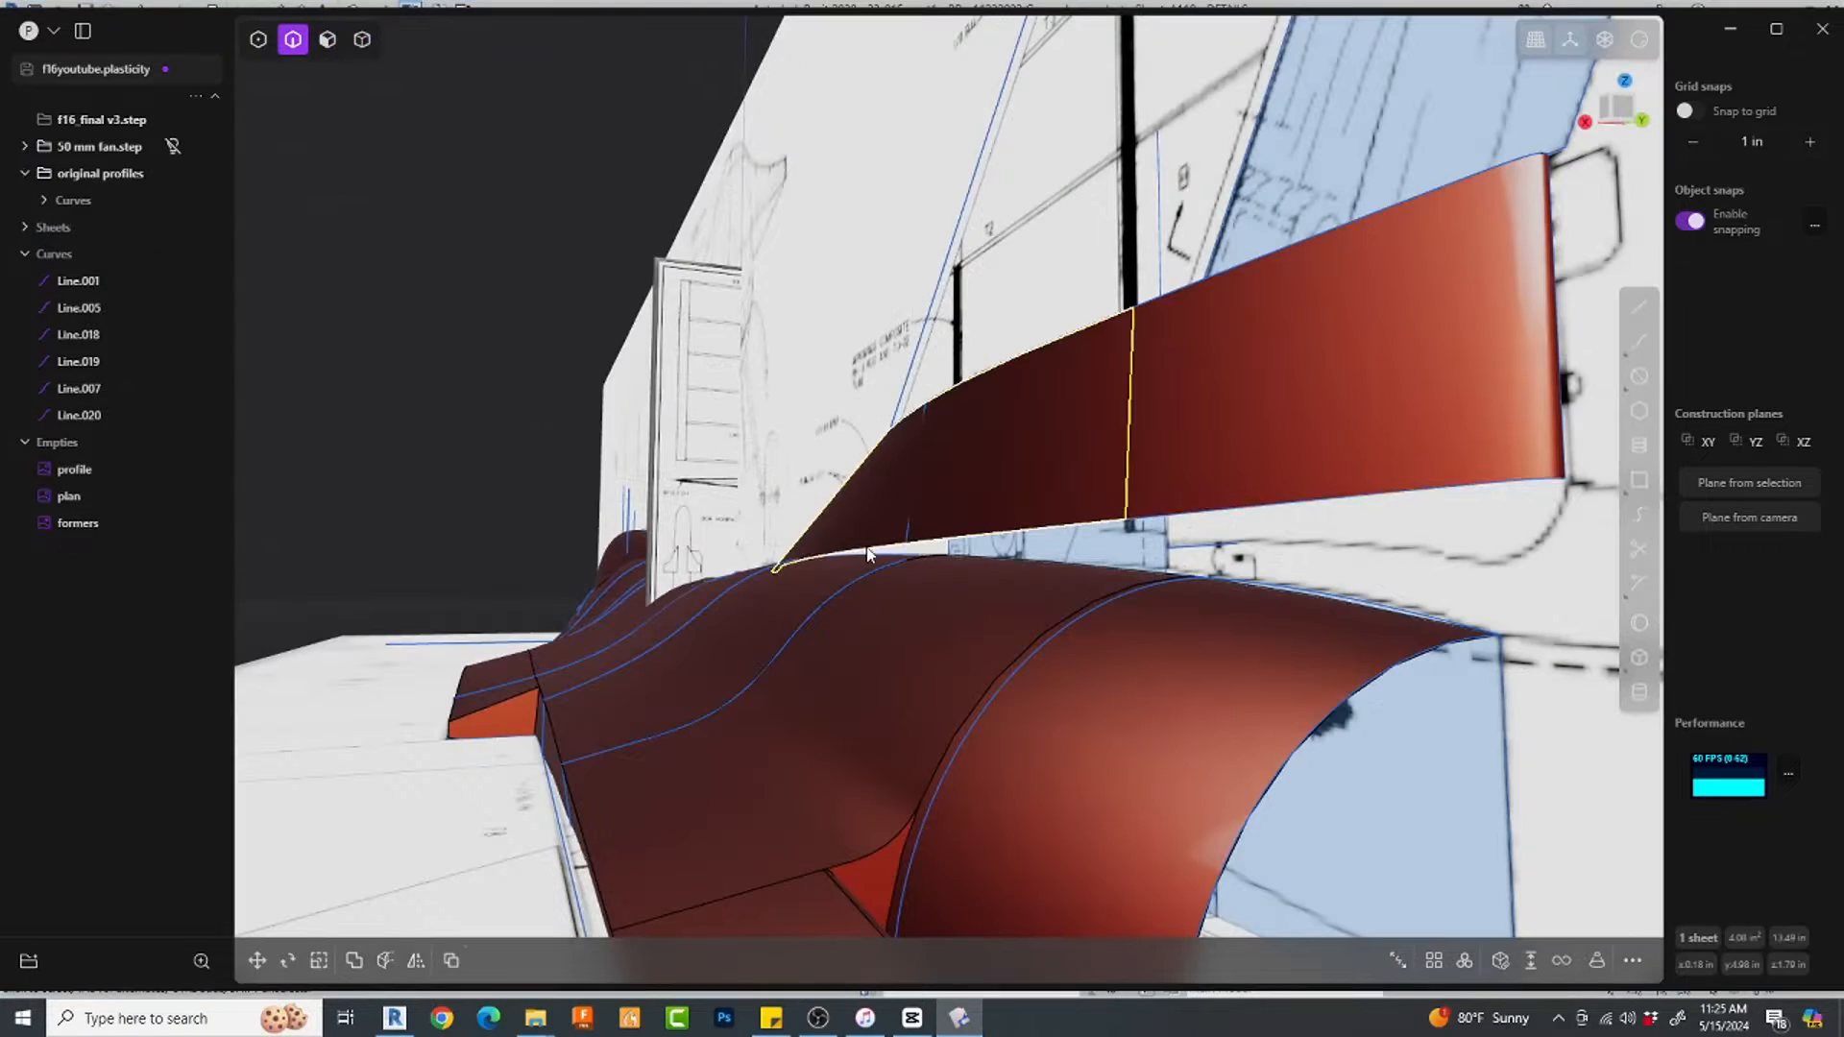
pyautogui.click(867, 555)
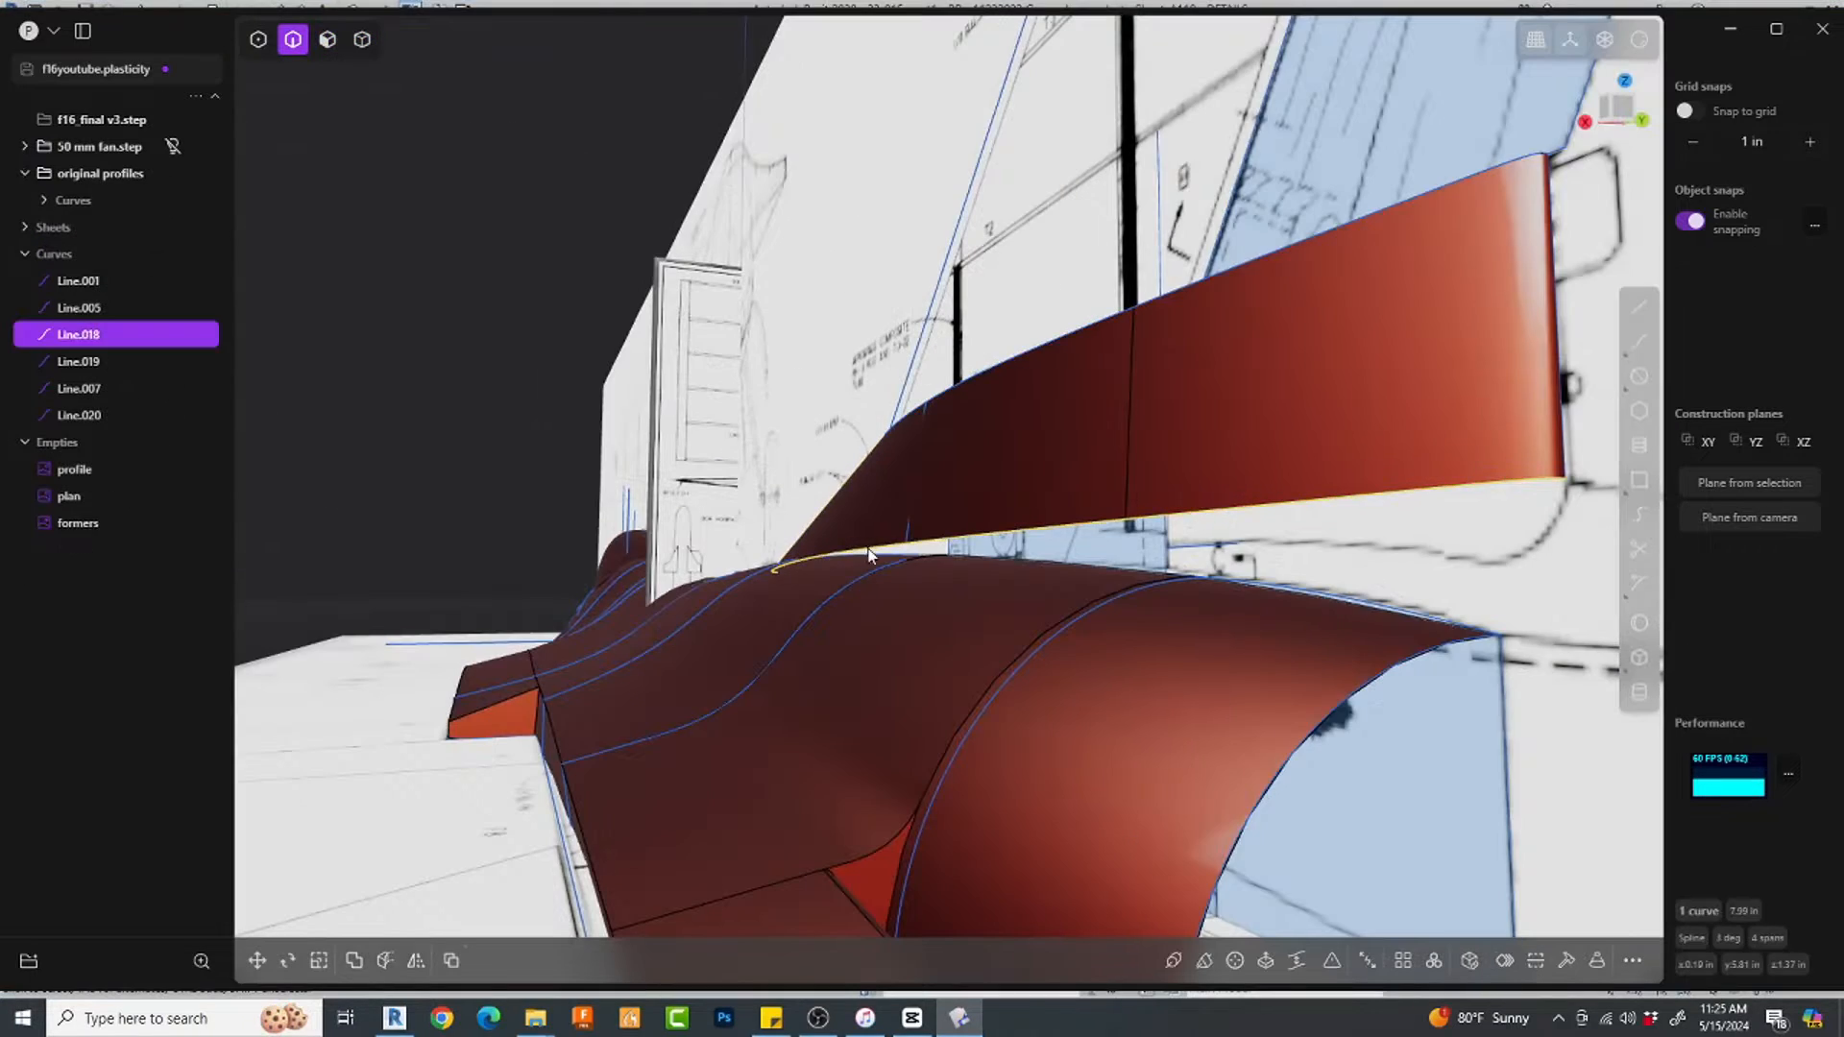
pyautogui.moveTo(933, 542); pyautogui.dragTo(841, 490, button='middle')
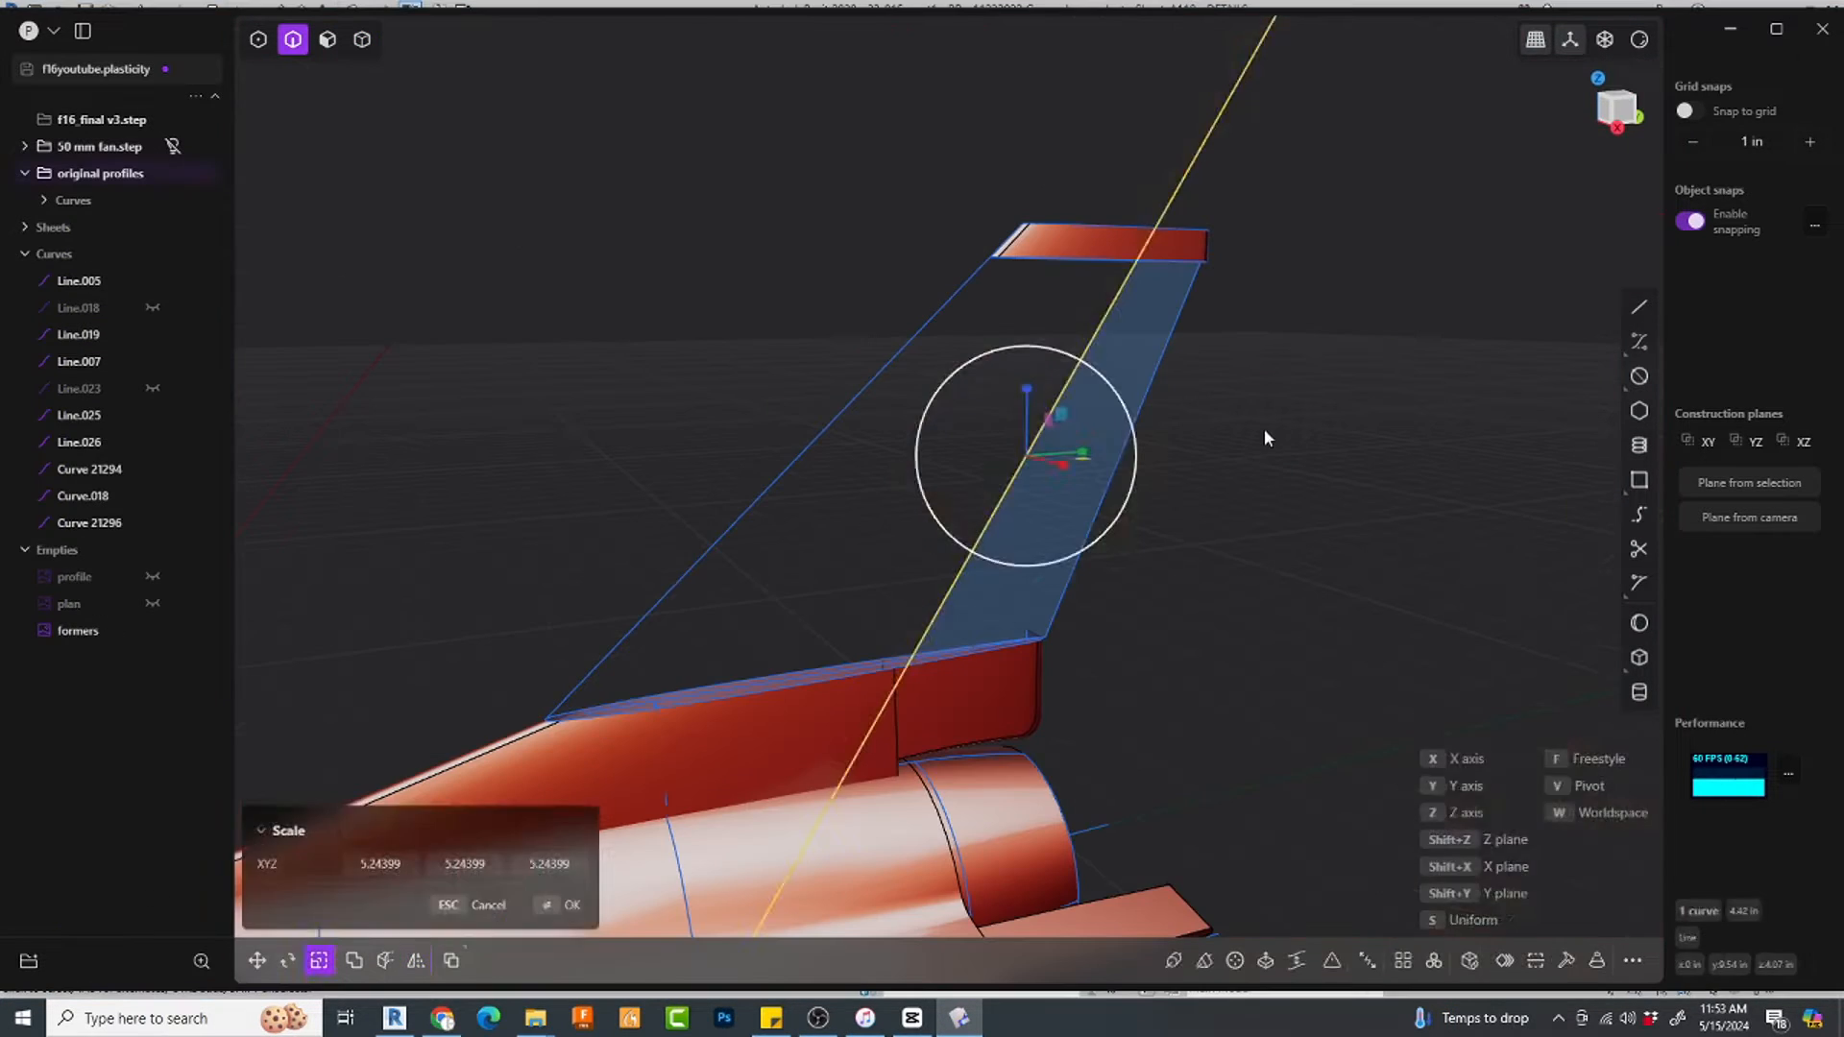
# Step: Scale the straight line running through the vertical tail uniformly by about 5.24
pyautogui.press('Return')
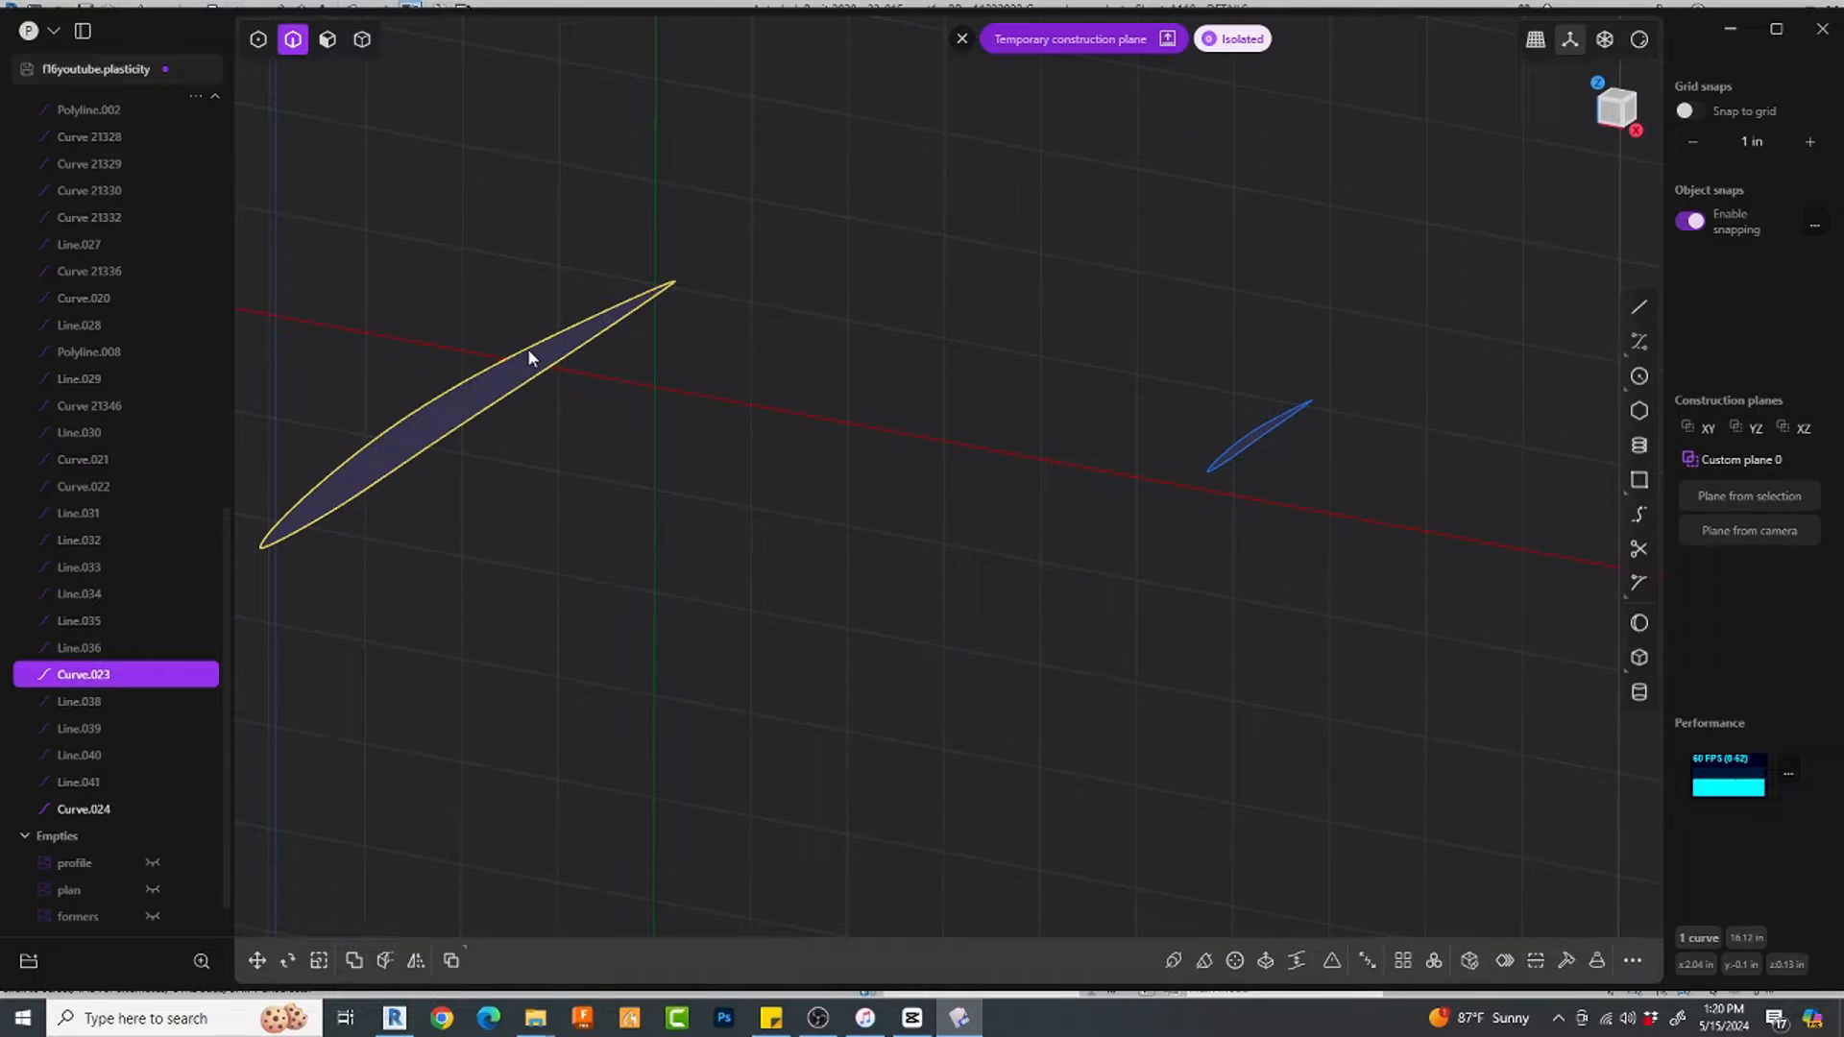
# Step: Unjoin the small wing-tip airfoil profile and loft a surface between the upper curves of the two airfoils
pyautogui.press('Escape')
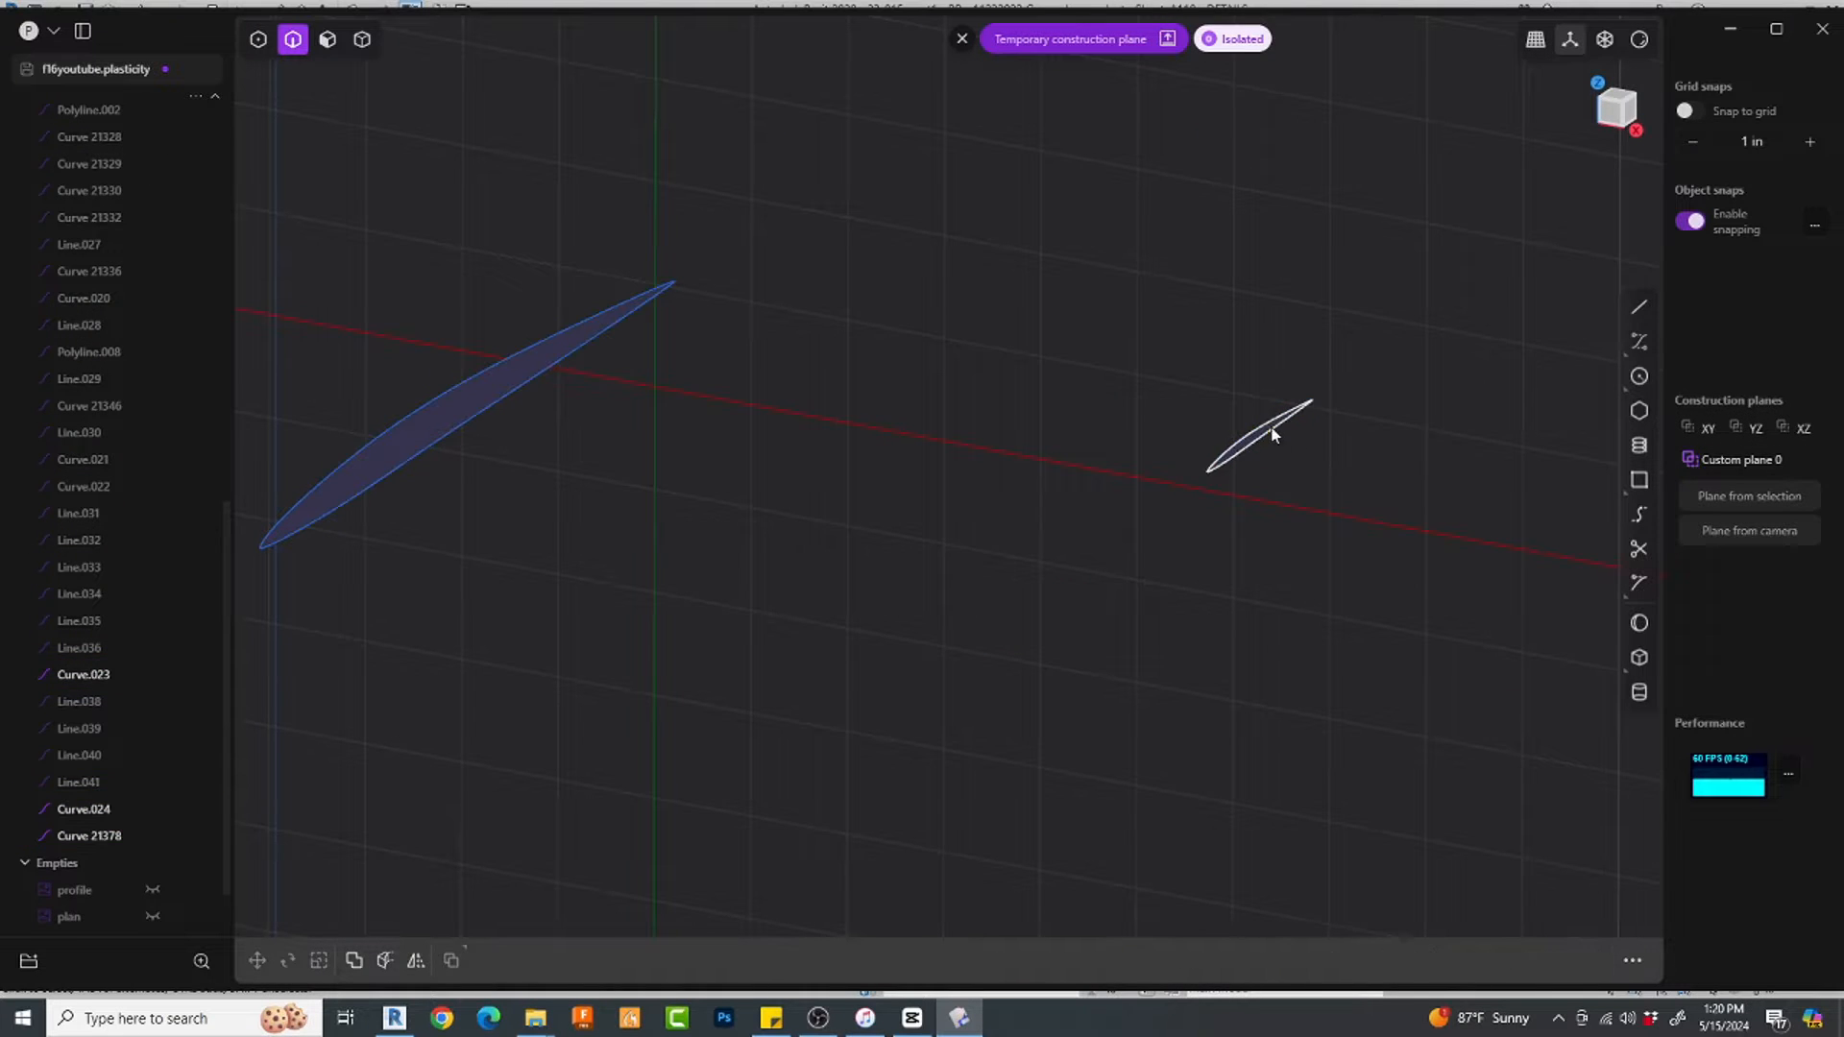
pyautogui.click(1273, 431)
pyautogui.hotkey('alt', 'j')
pyautogui.click(452, 389)
pyautogui.press('l')
pyautogui.press('Return')
# Step: Loft a surface between the lower curves of the root and tip airfoils to close the wing's underside
pyautogui.click(614, 668)
pyautogui.keyDown('shift'); pyautogui.click(1244, 407); pyautogui.keyUp('shift')
pyautogui.press('l')
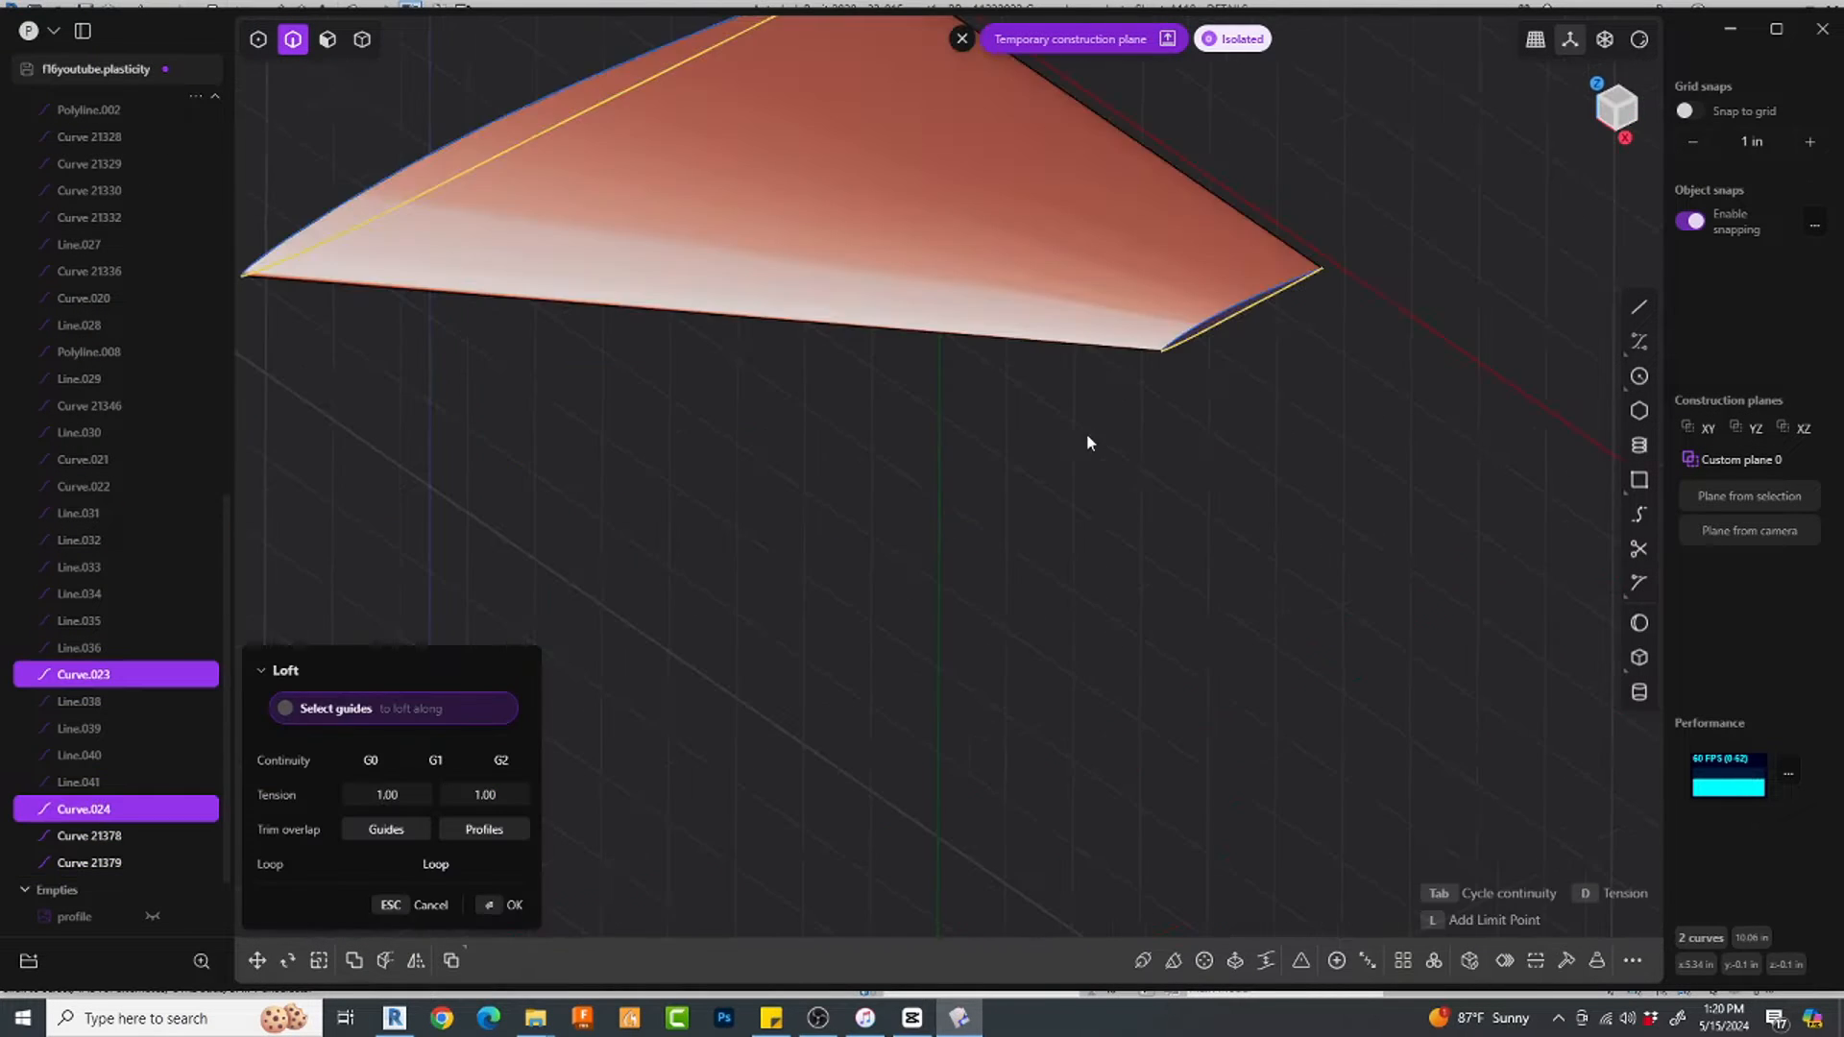
pyautogui.press('Return')
pyautogui.moveTo(1086, 434); pyautogui.dragTo(1100, 548, button='middle')
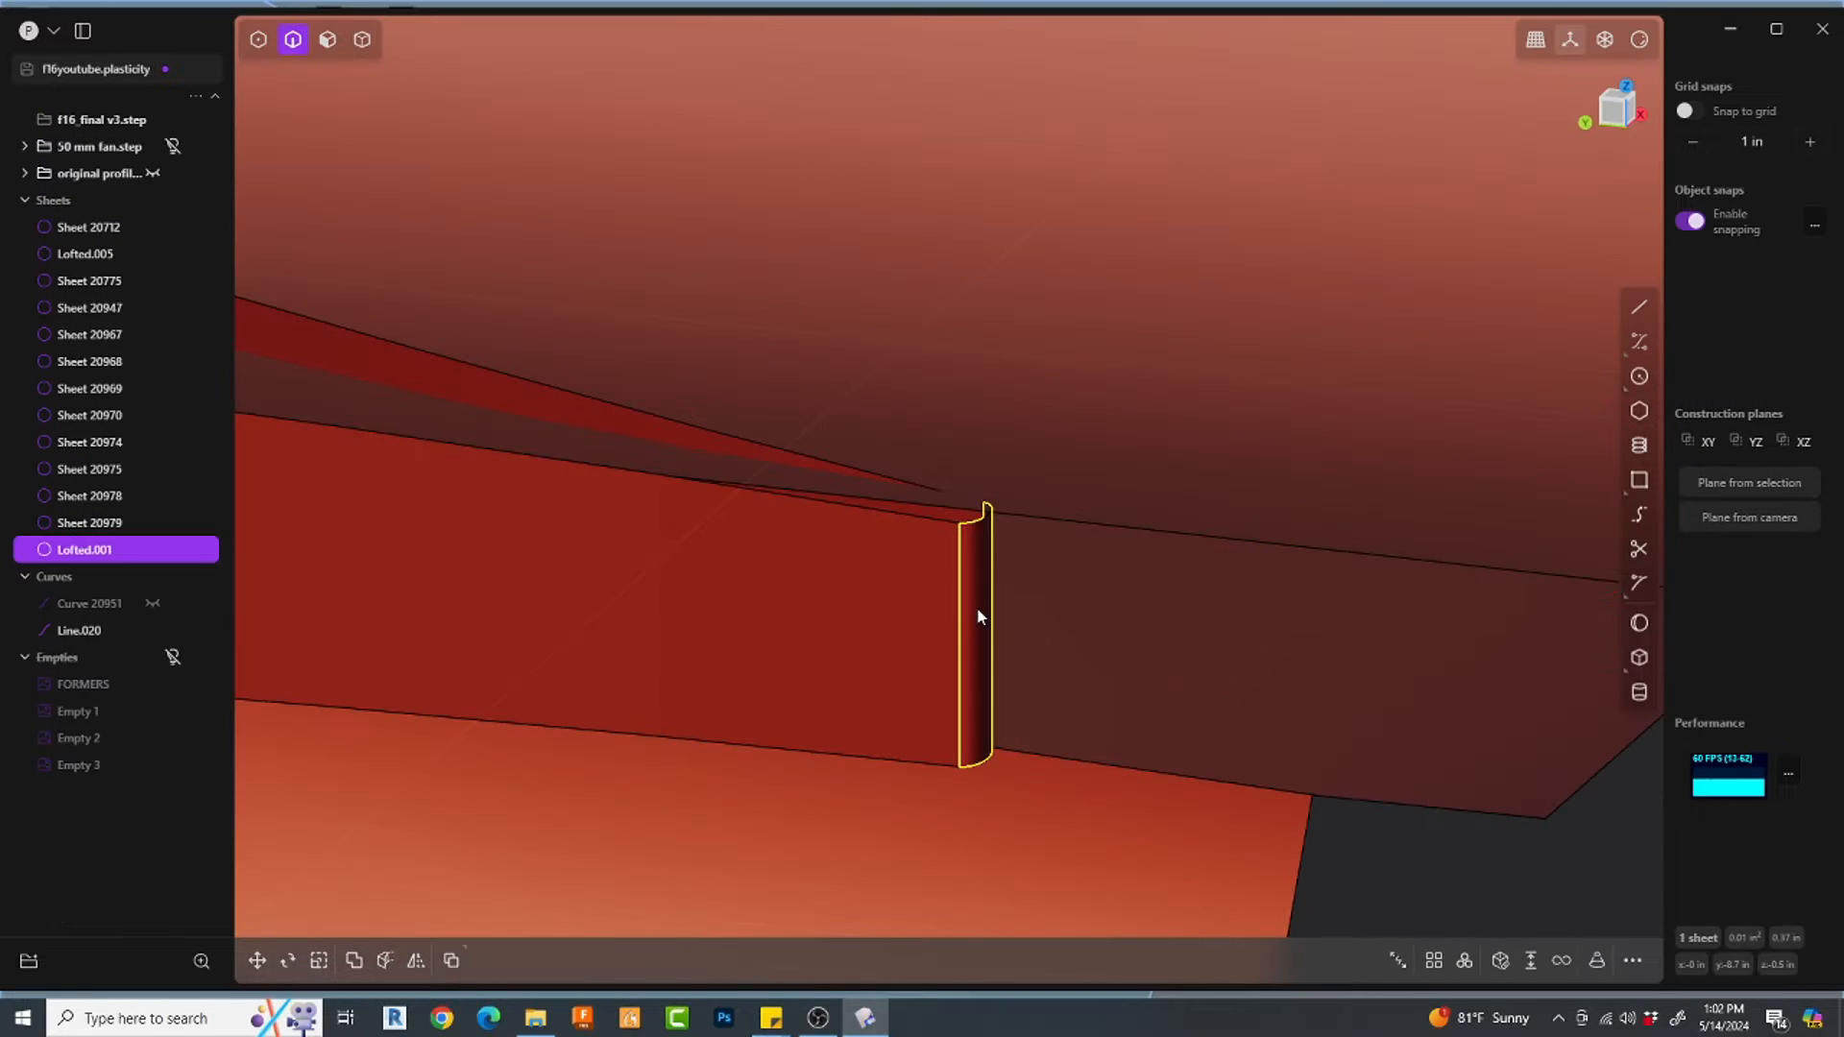
pyautogui.press('o')
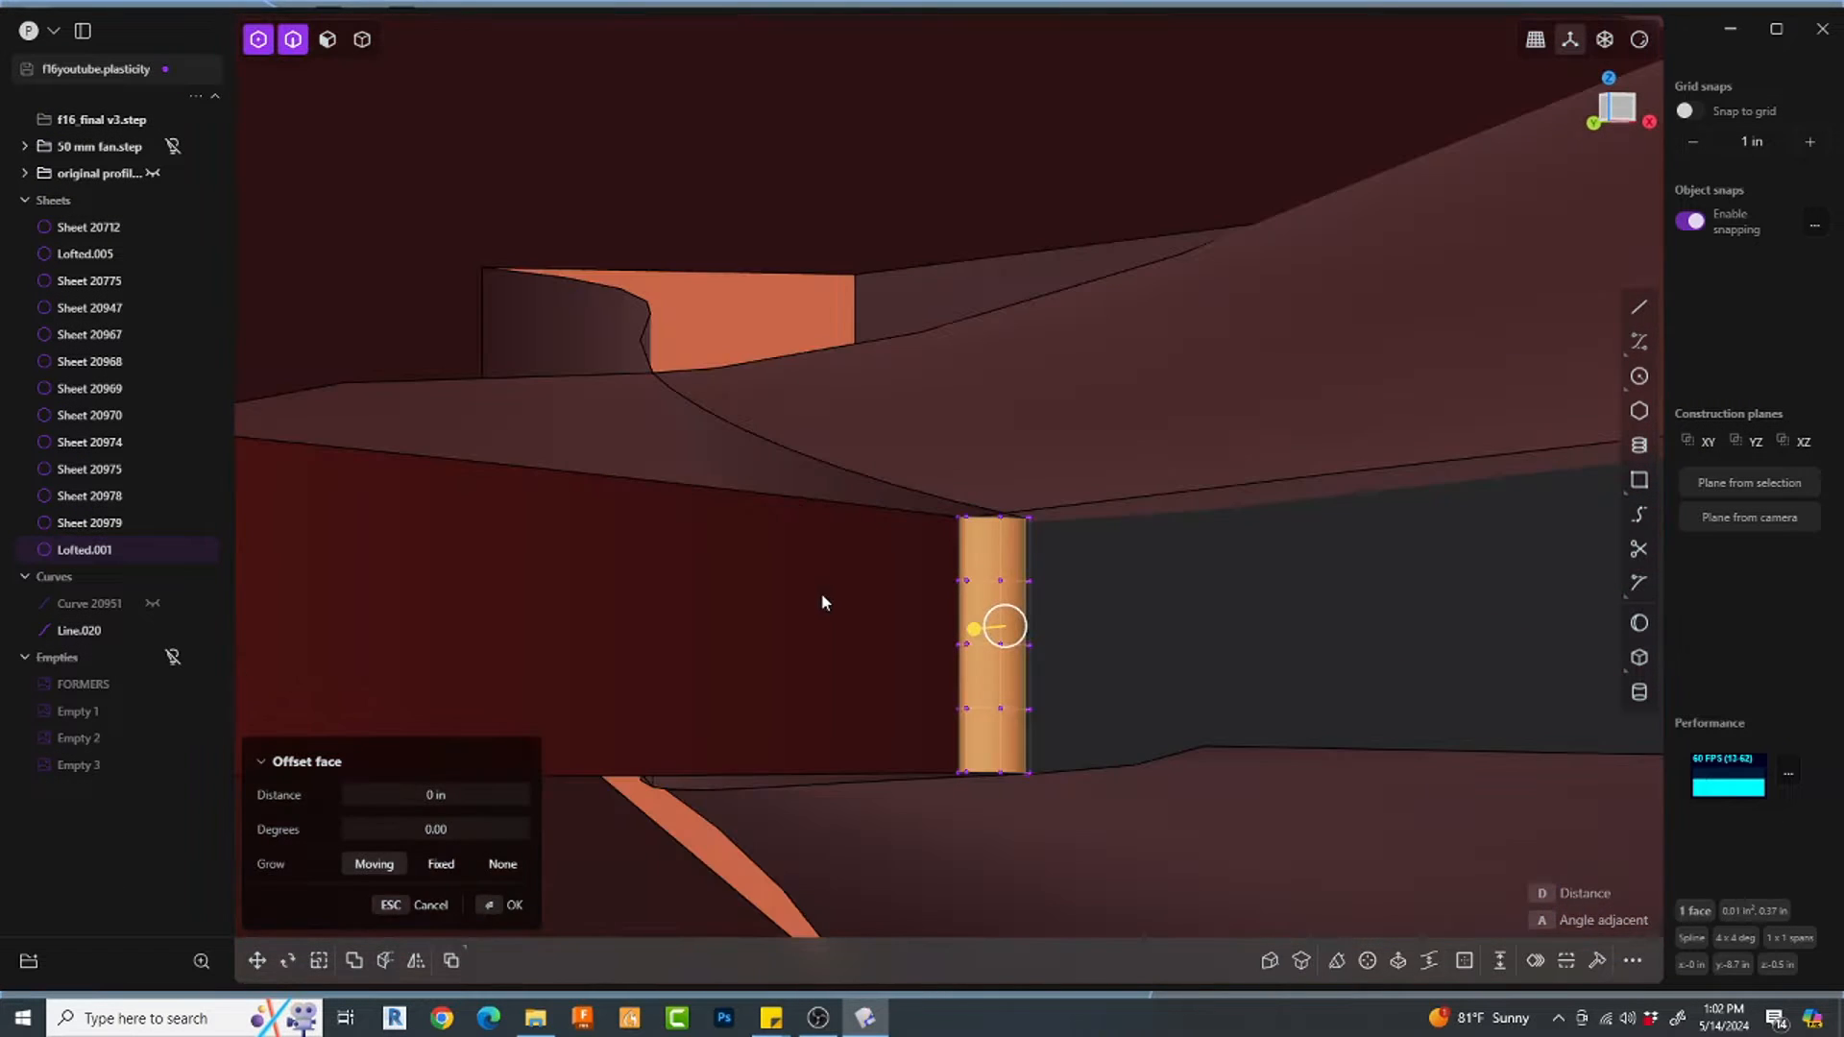
pyautogui.press('Escape')
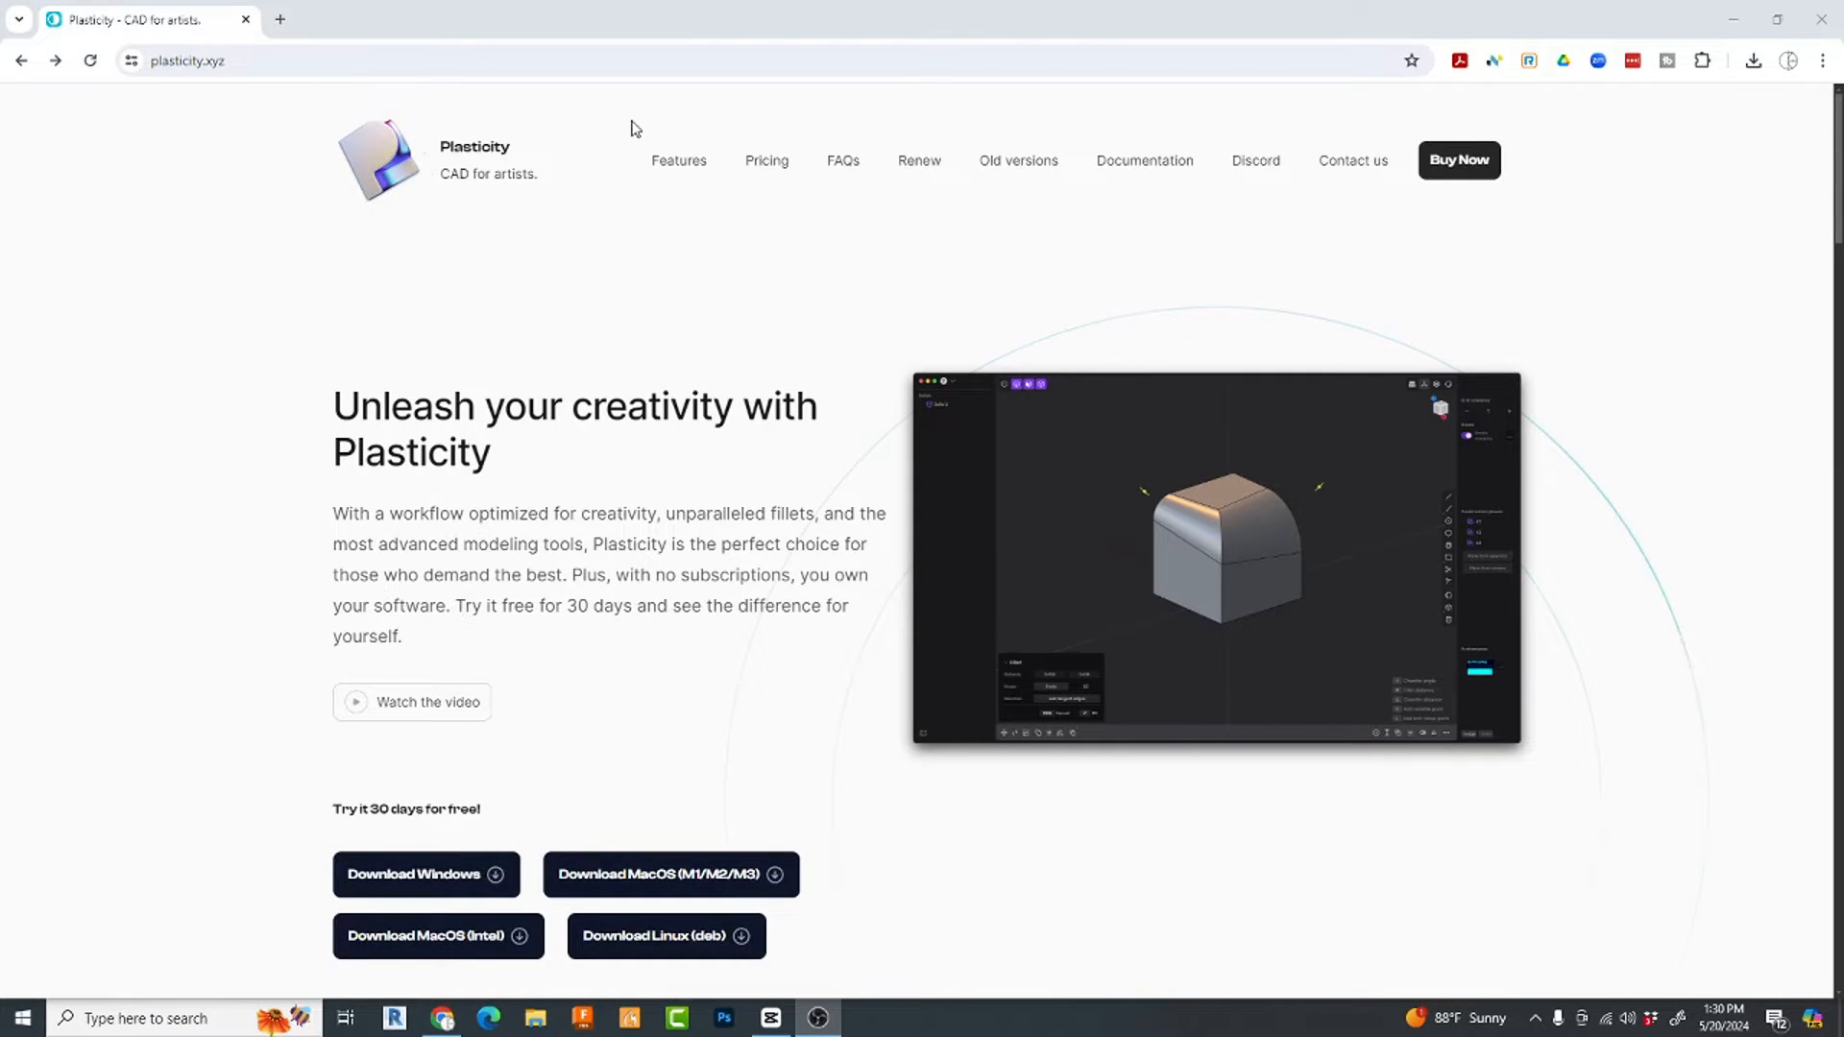
# Step: Open the pricing plans on the Plasticity website in the browser and choose the 30-day free trial
pyautogui.click(1475, 165)
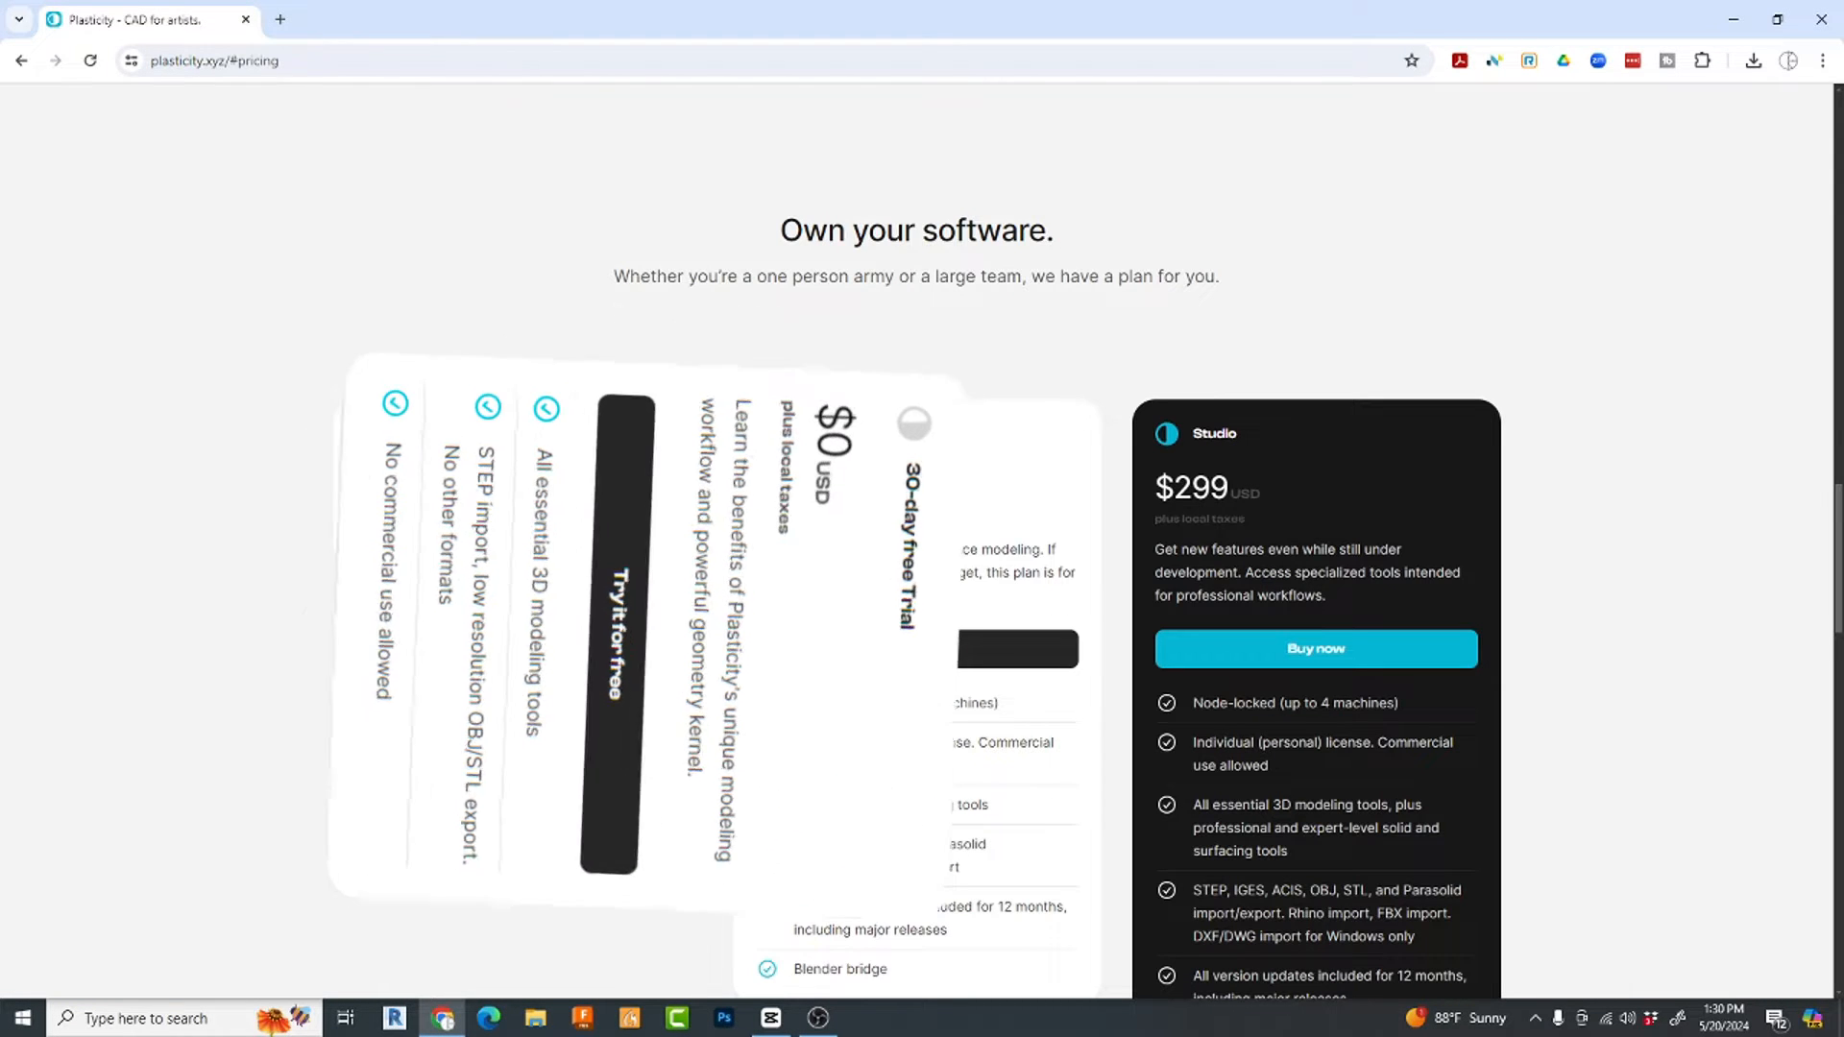
pyautogui.click(518, 649)
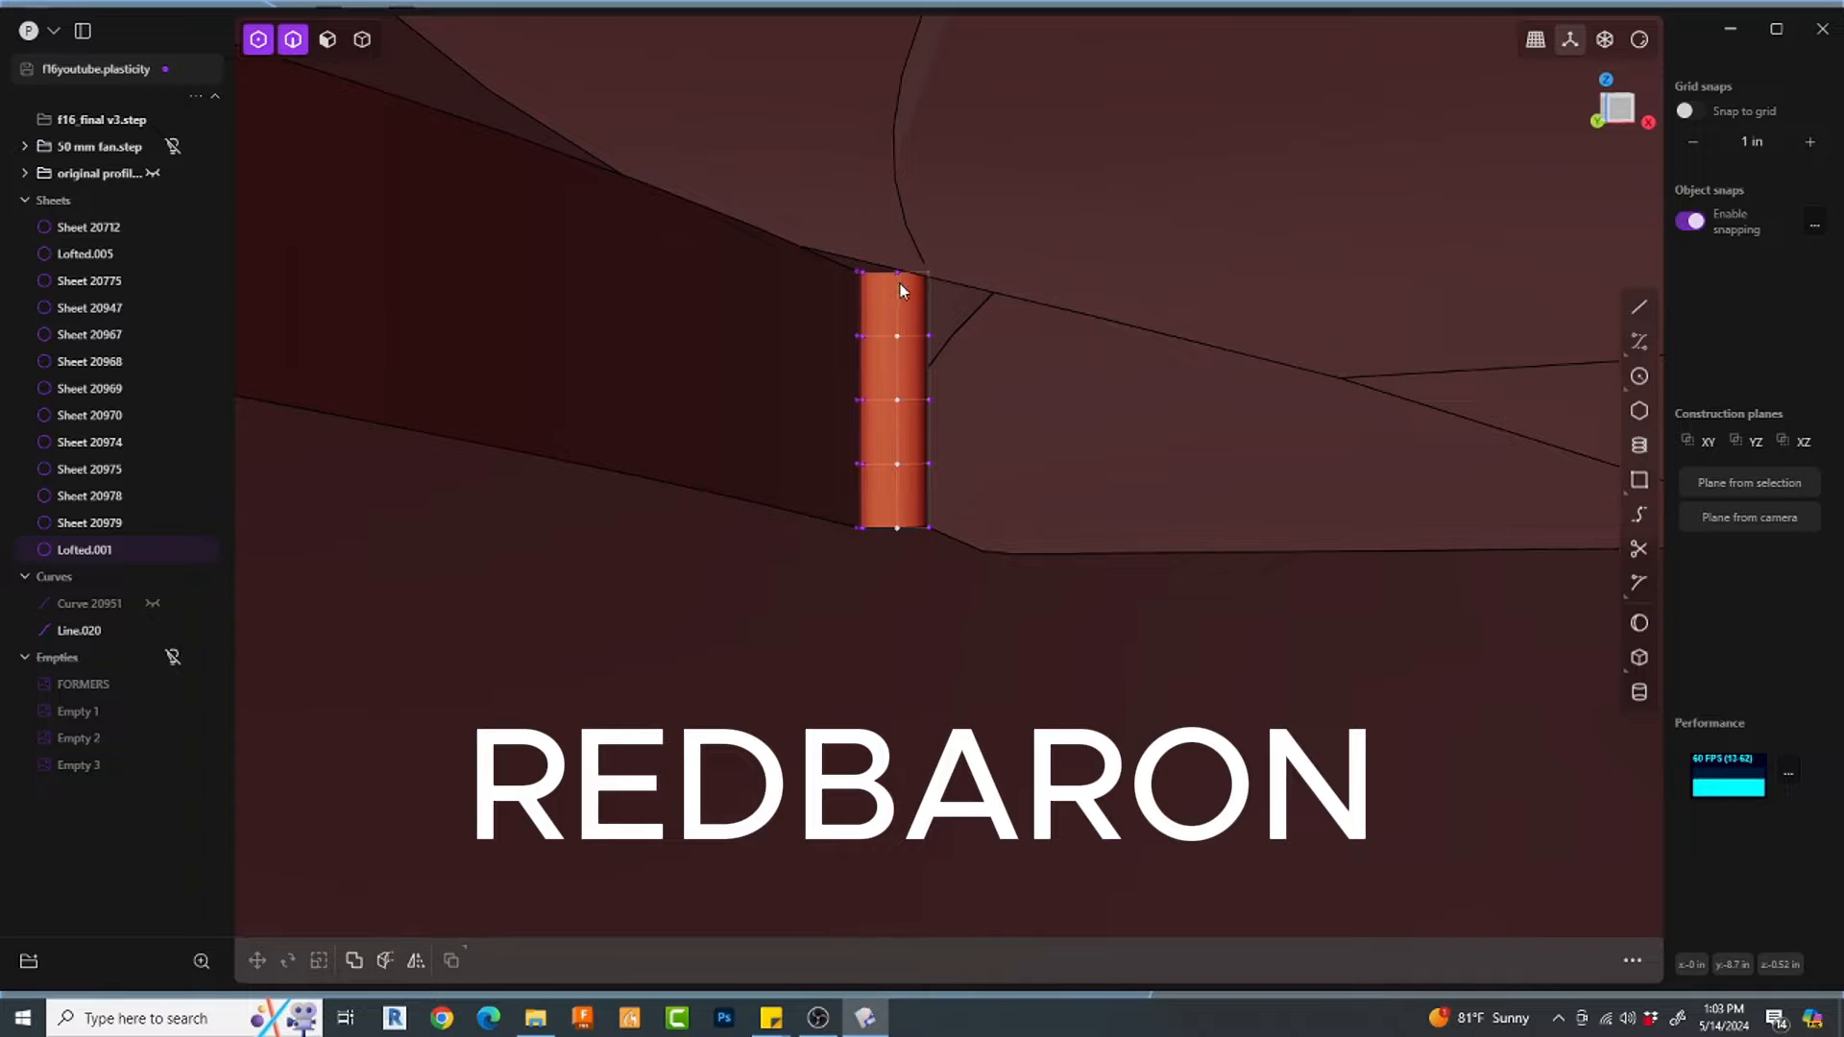
# Step: Move the middle column of control points on the short rounded sheet at the end of the side wall in Plasticity
pyautogui.keyDown('shift'); pyautogui.click(897, 277); pyautogui.keyUp('shift')
pyautogui.moveTo(901, 288); pyautogui.dragTo(1061, 514, button='middle')
pyautogui.press('g')
pyautogui.moveTo(831, 395); pyautogui.dragTo(1006, 495)
pyautogui.moveTo(1007, 495); pyautogui.dragTo(1150, 588, button='middle')
pyautogui.press('Return')
pyautogui.press('3')
pyautogui.click(986, 551)
pyautogui.scroll(-3, 941, 481)
pyautogui.click(1212, 692)
pyautogui.scroll(3, 1155, 577)
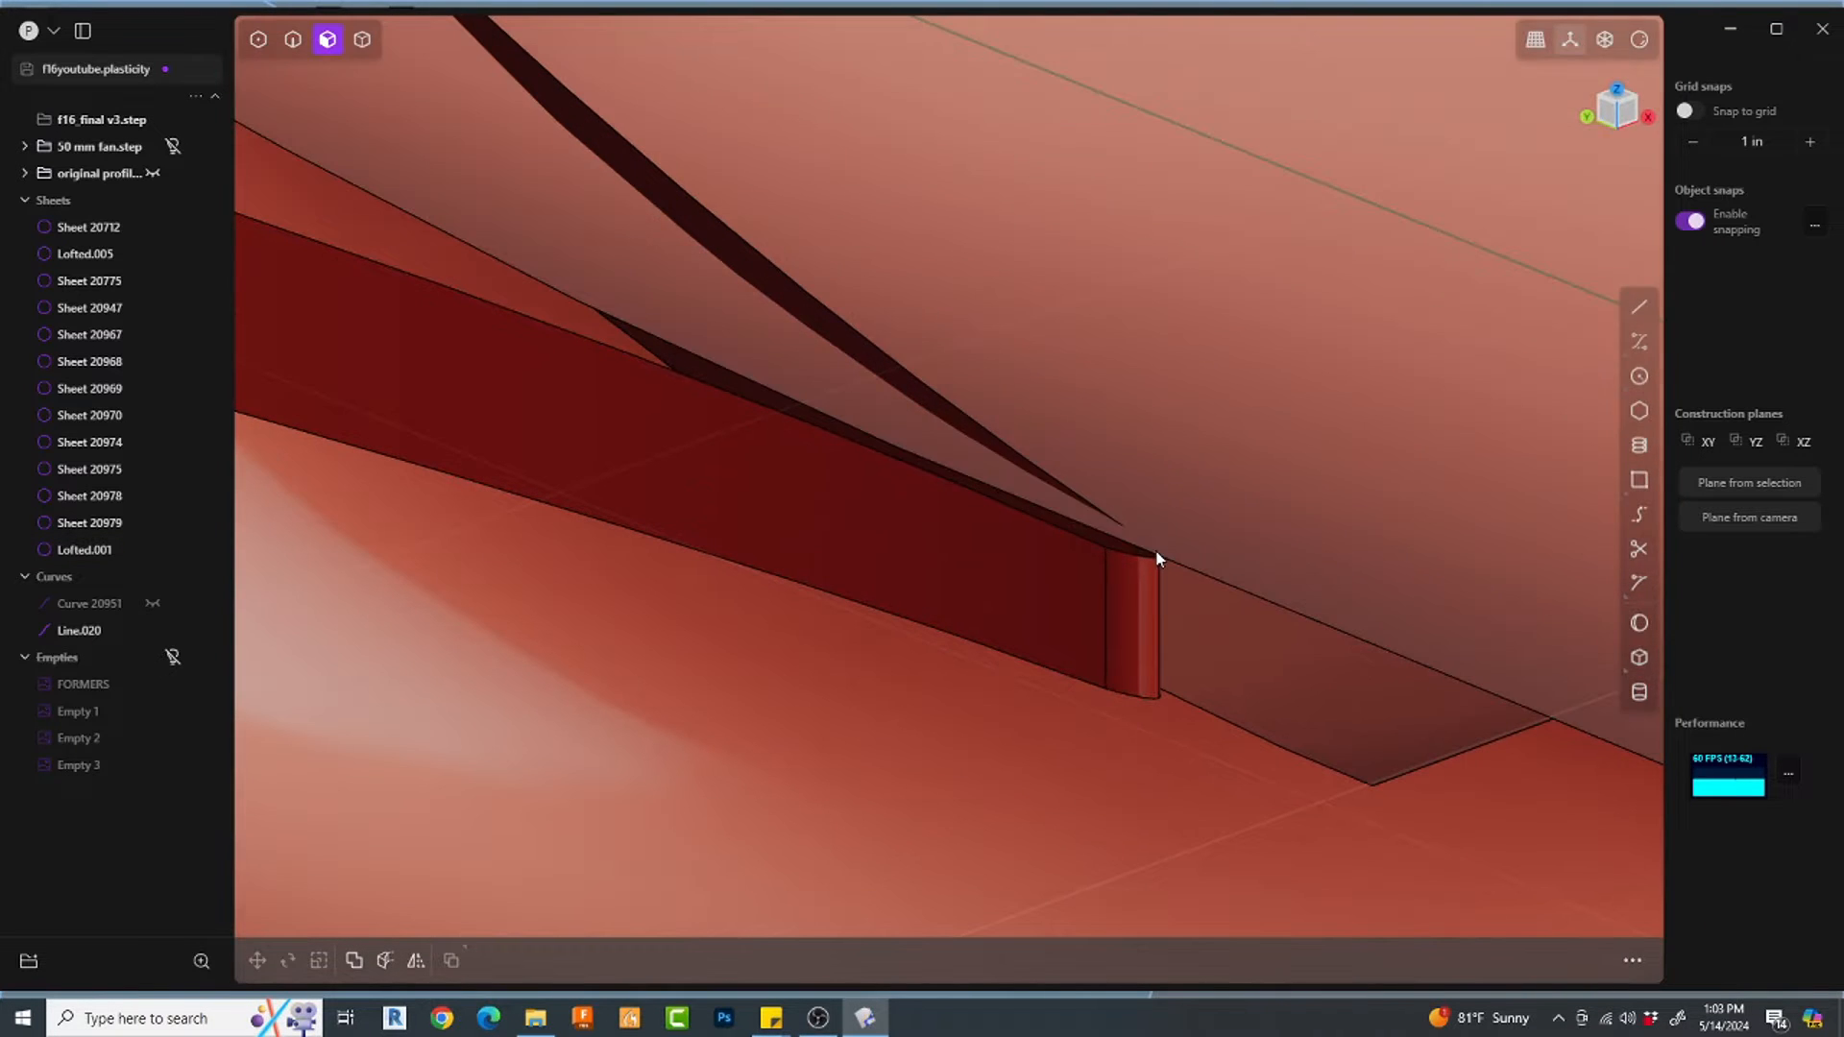
# Step: Extend the top edge of the short rounded sheet upward past the fuselage surface
pyautogui.press('2')
pyautogui.click(1152, 552)
pyautogui.press('Return')
pyautogui.moveTo(1152, 551); pyautogui.dragTo(1081, 477)
pyautogui.click(1077, 497)
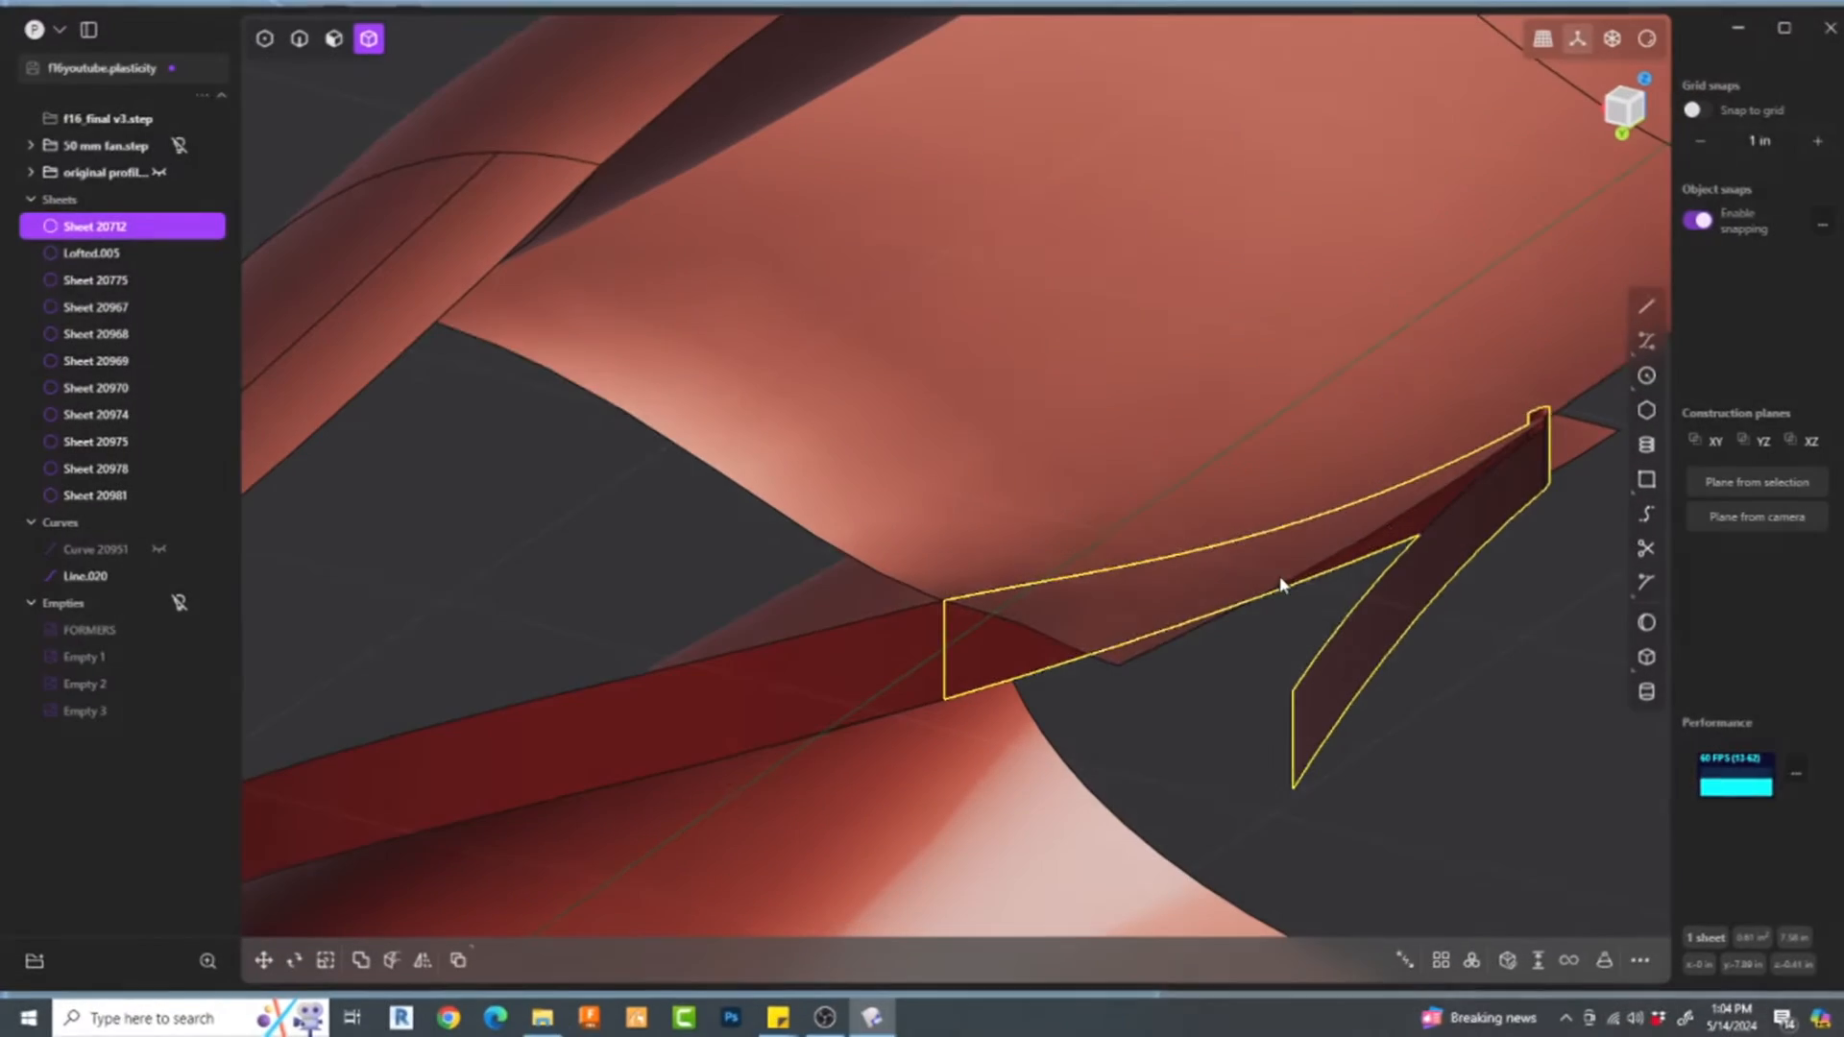
# Step: Extend the curved top edge of the side wall sheet linearly upward through the fuselage surface
pyautogui.press('2')
pyautogui.click(1383, 492)
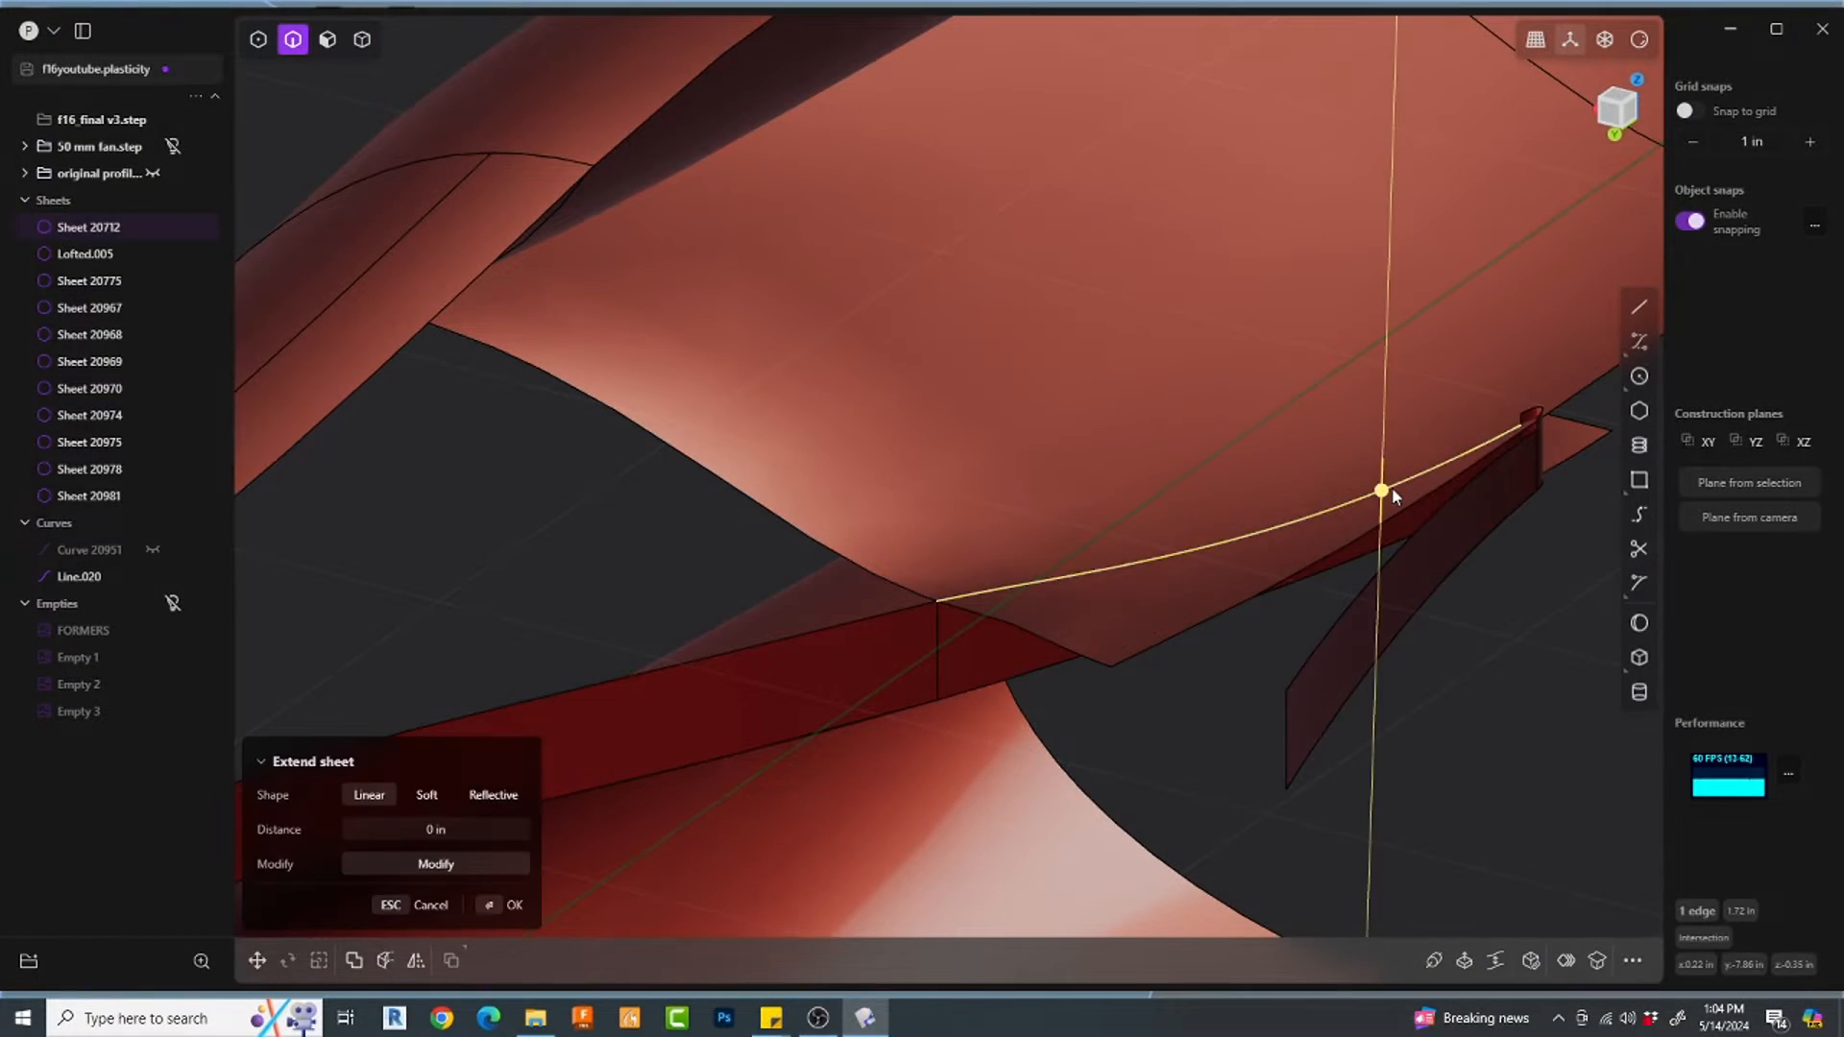
pyautogui.moveTo(1393, 489); pyautogui.dragTo(1394, 447)
pyautogui.press('Return')
pyautogui.click(1545, 549)
# Step: Try a Boolean difference that cuts the upper fuselage sheet with the extended side wall, and undo it
pyautogui.press('4')
pyautogui.click(1126, 440)
pyautogui.press('q')
pyautogui.click(1110, 544)
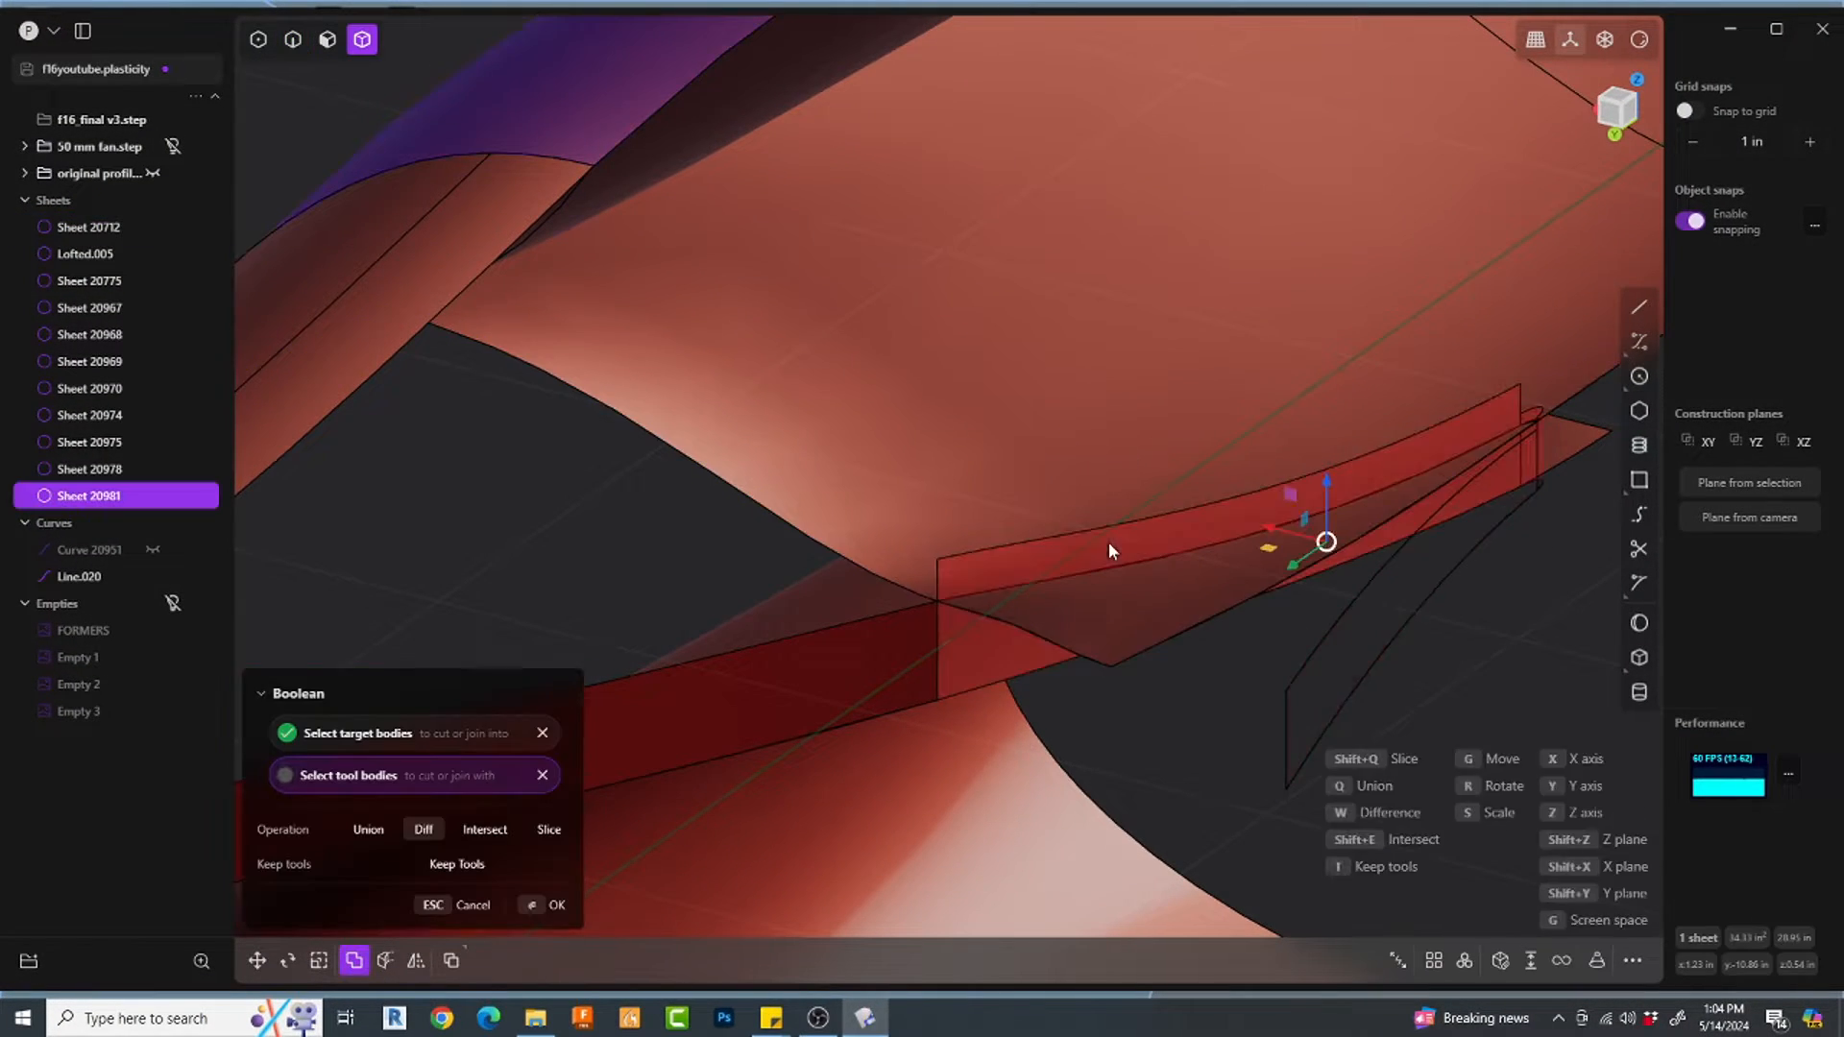
pyautogui.press('Return')
pyautogui.click(1374, 712)
pyautogui.hotkey('ctrl', 'z')
pyautogui.hotkey('ctrl', 'z')
pyautogui.hotkey('ctrl', 'z')
pyautogui.press('q')
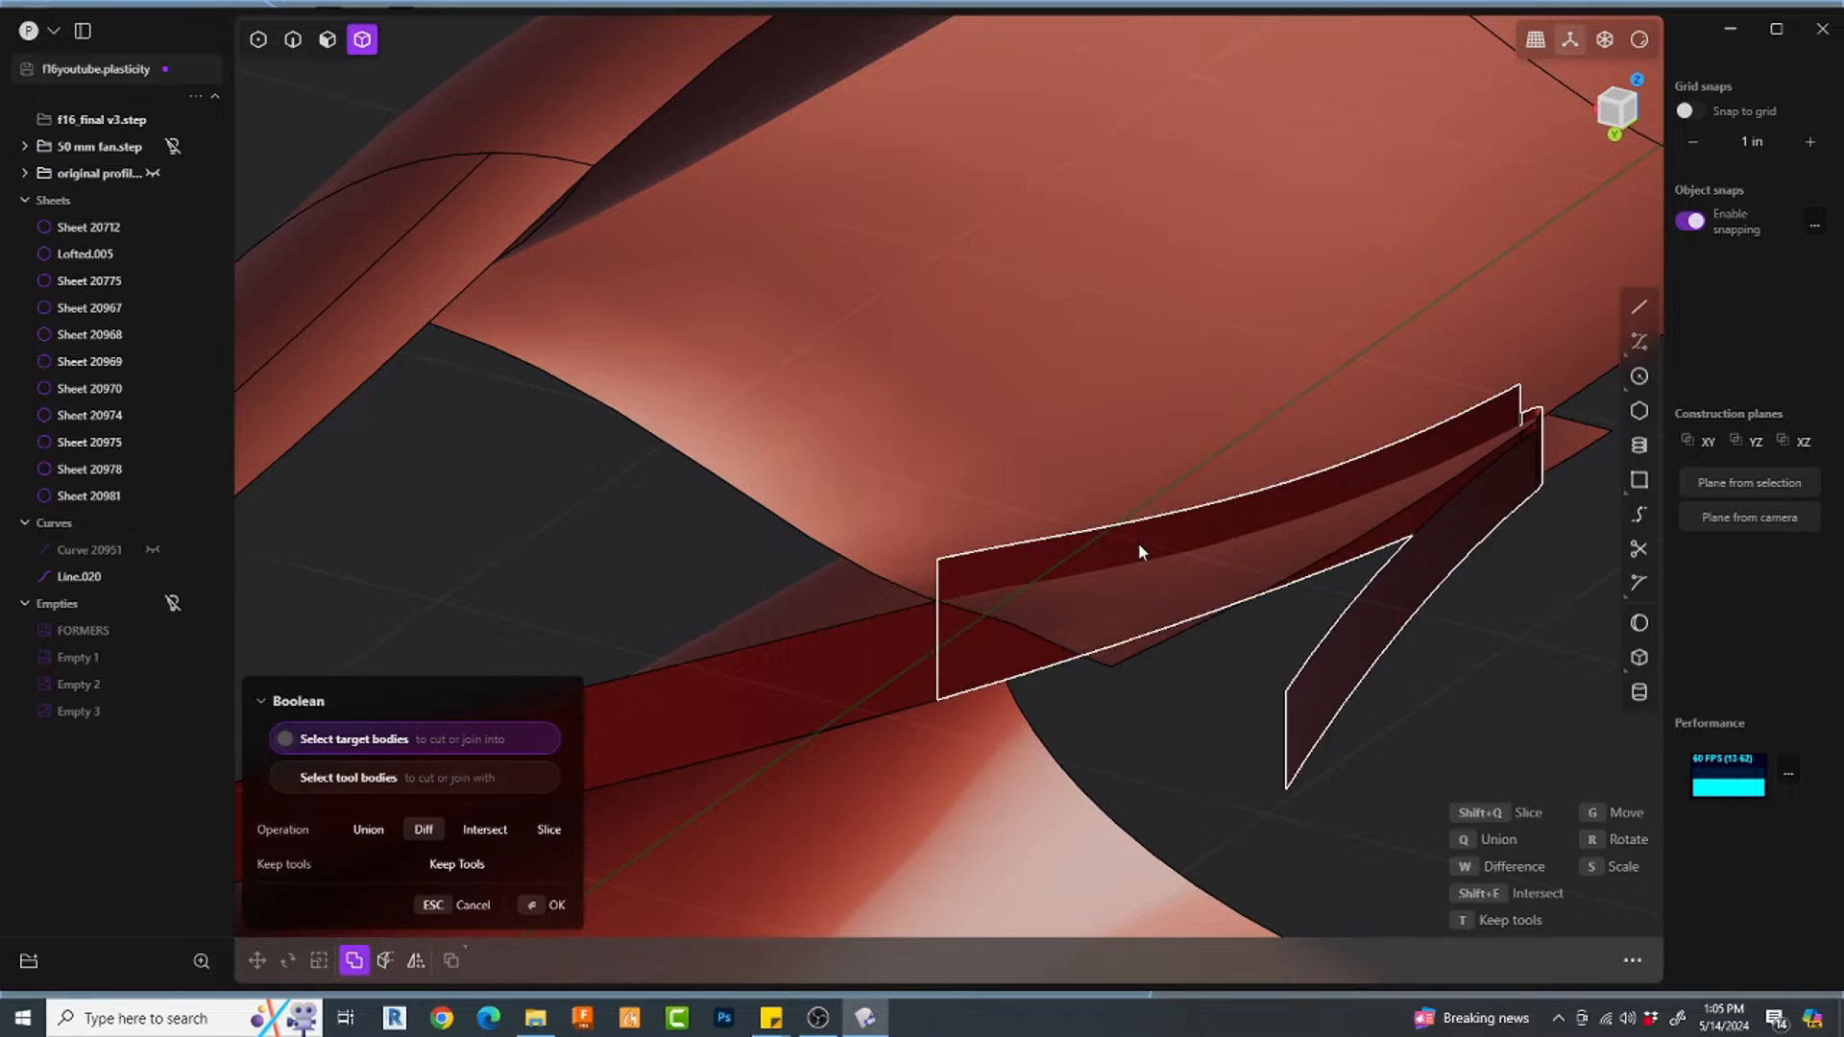
pyautogui.click(1139, 546)
pyautogui.click(468, 865)
pyautogui.press('Escape')
# Step: Cut the upper fuselage sheet with the extended side wall using a Boolean difference with Keep Tools enabled
pyautogui.click(1131, 491)
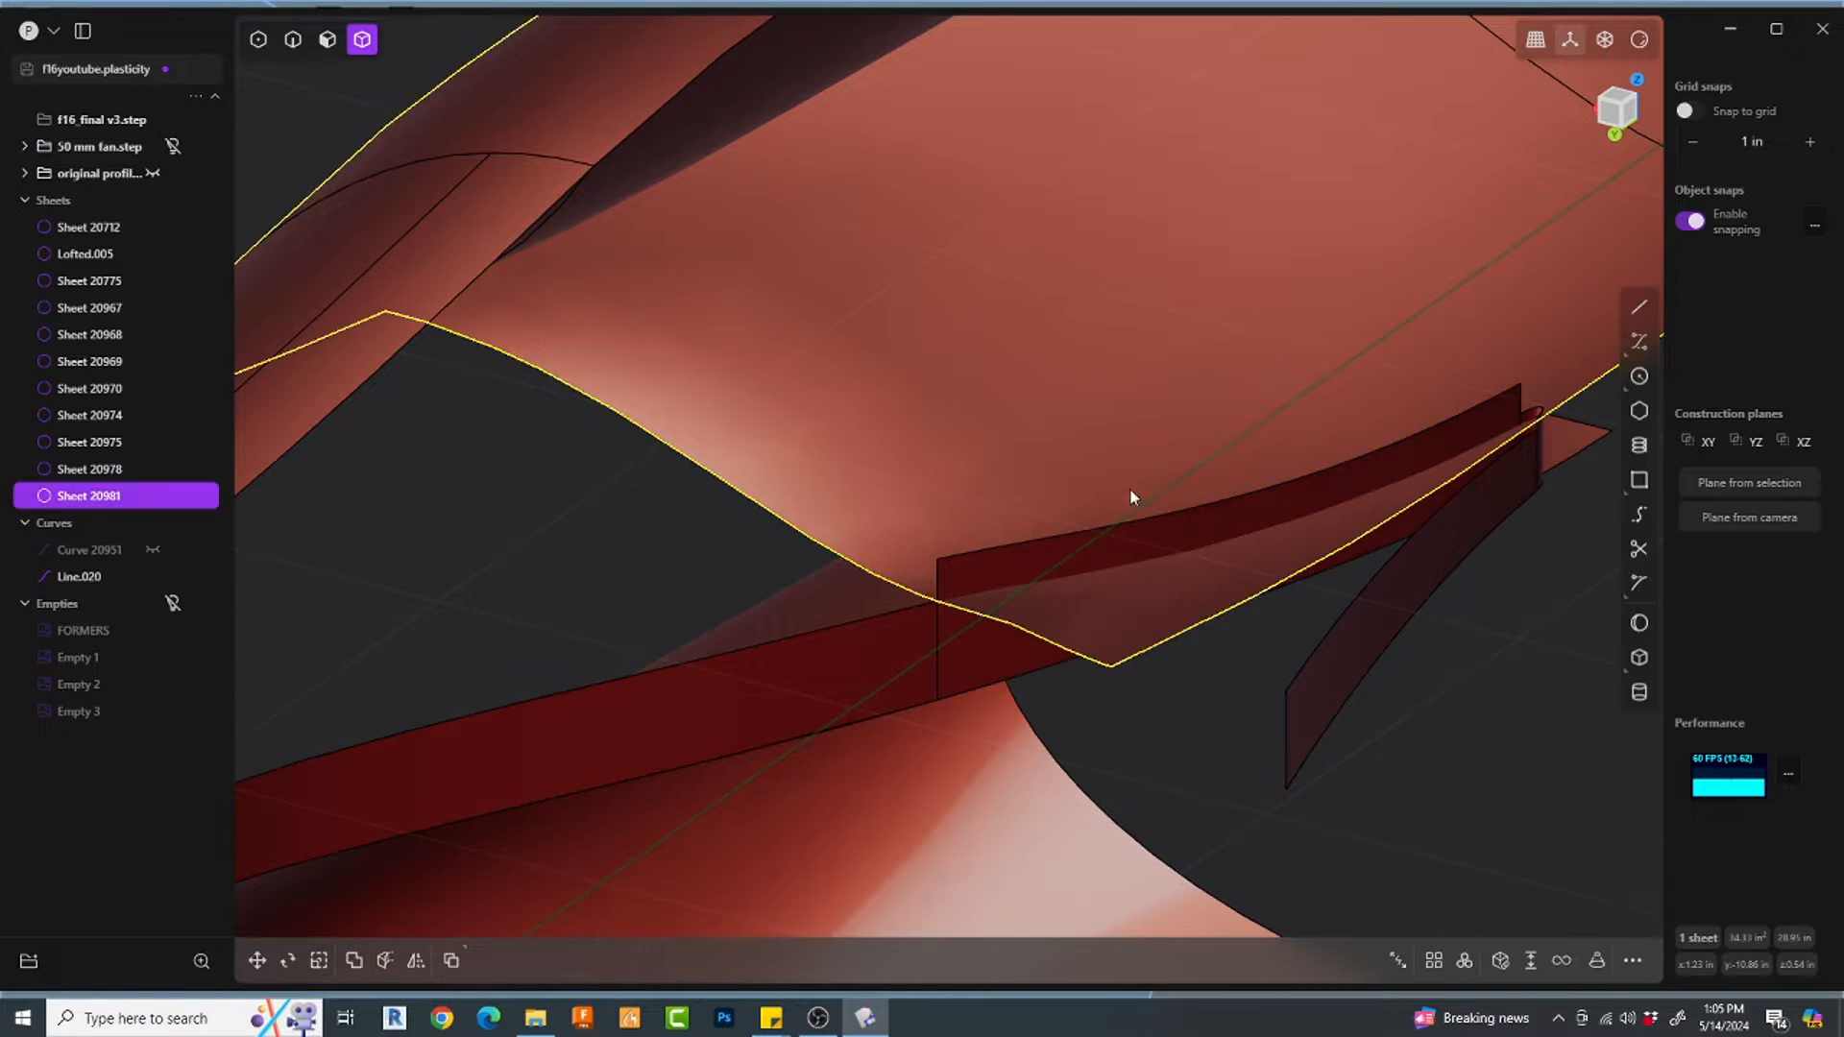
pyautogui.press('q')
pyautogui.click(1143, 540)
pyautogui.click(480, 866)
pyautogui.press('Return')
# Step: Delete the leftover triangular piece of the fuselage sheet outside the side wall
pyautogui.click(1177, 675)
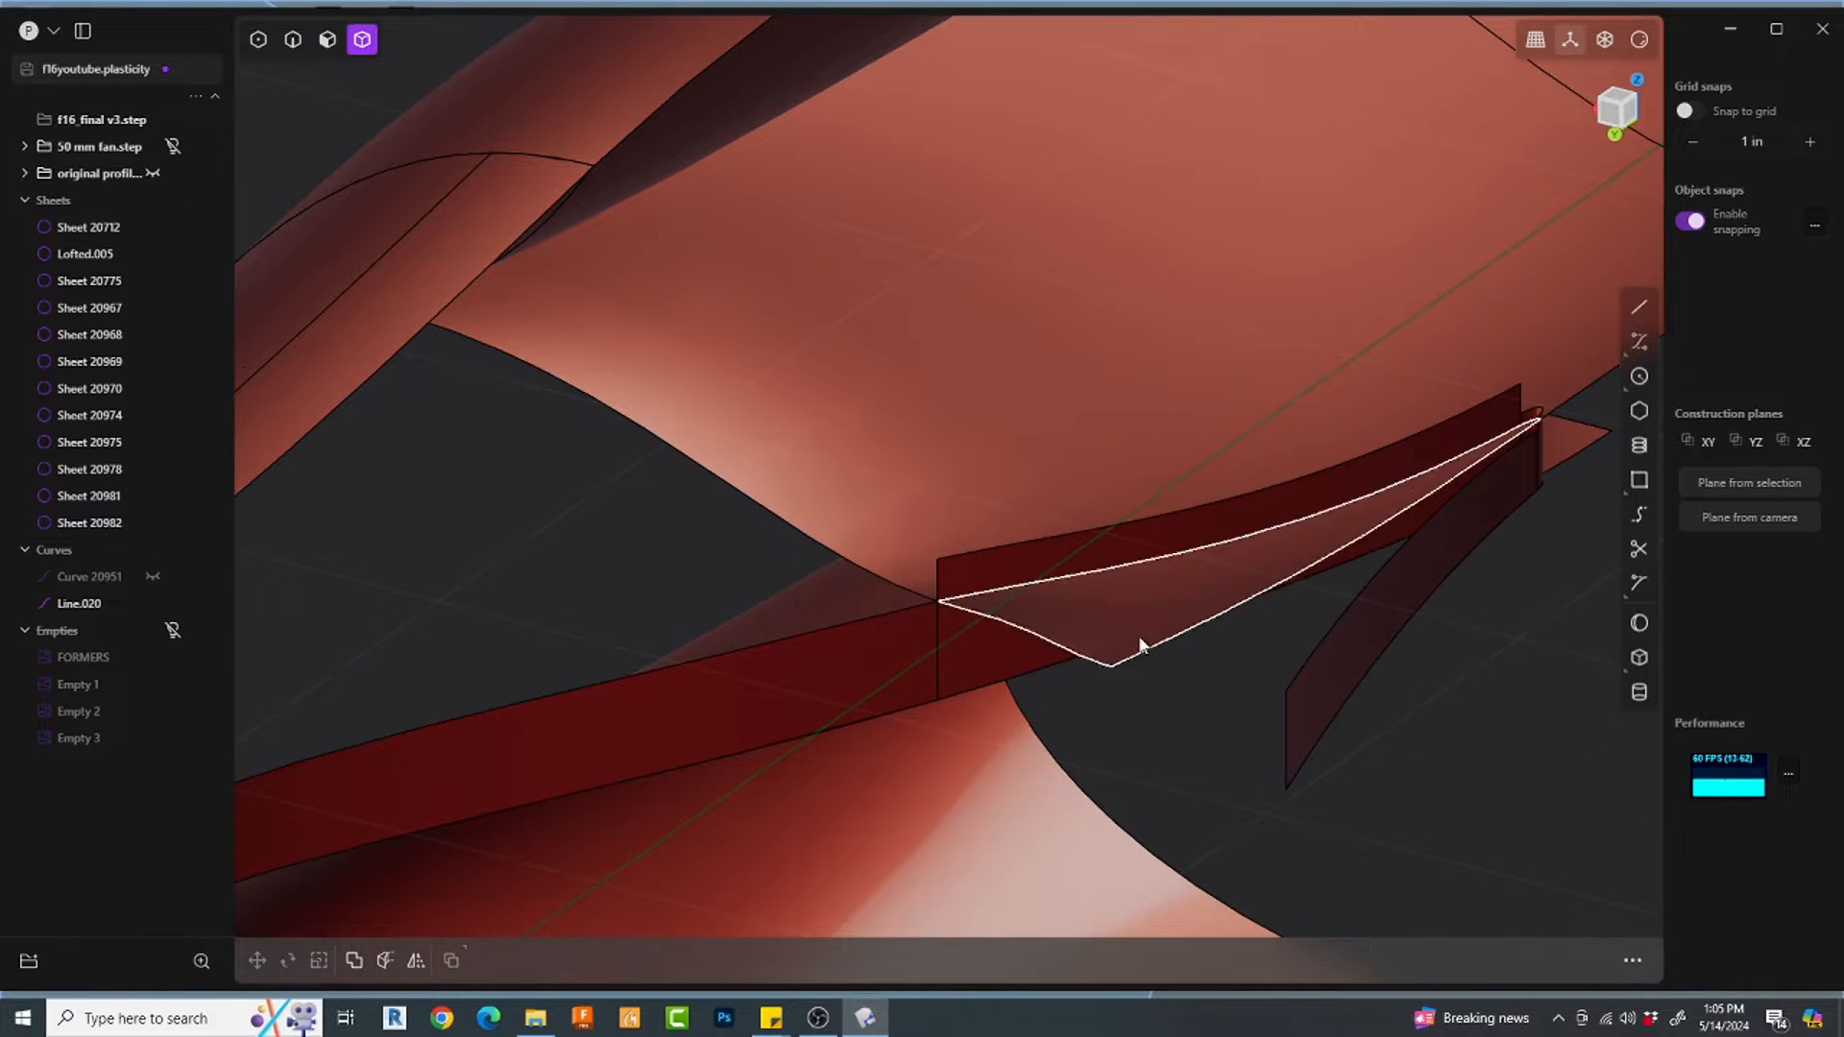
pyautogui.click(1141, 644)
pyautogui.press('Delete')
pyautogui.click(1181, 574)
pyautogui.press('c')
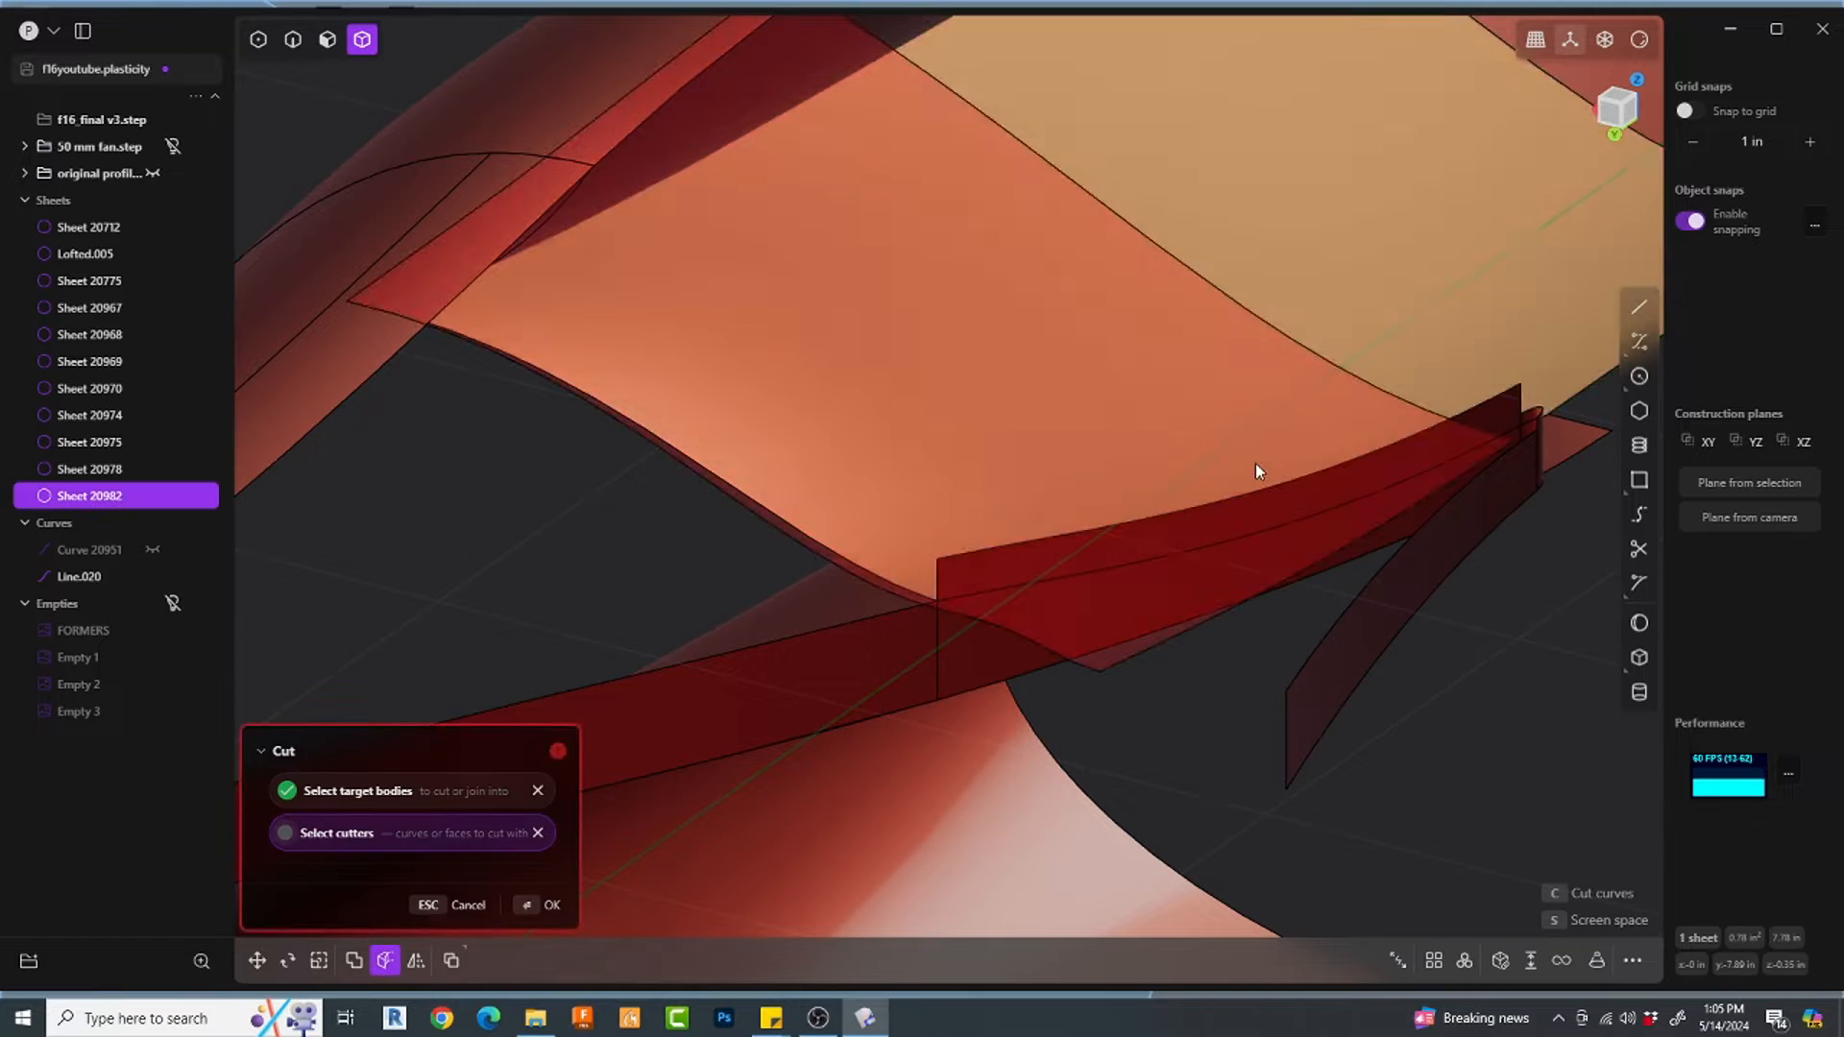
pyautogui.press('Escape')
pyautogui.press('Escape')
pyautogui.click(1177, 564)
pyautogui.press('q')
pyautogui.press('Escape')
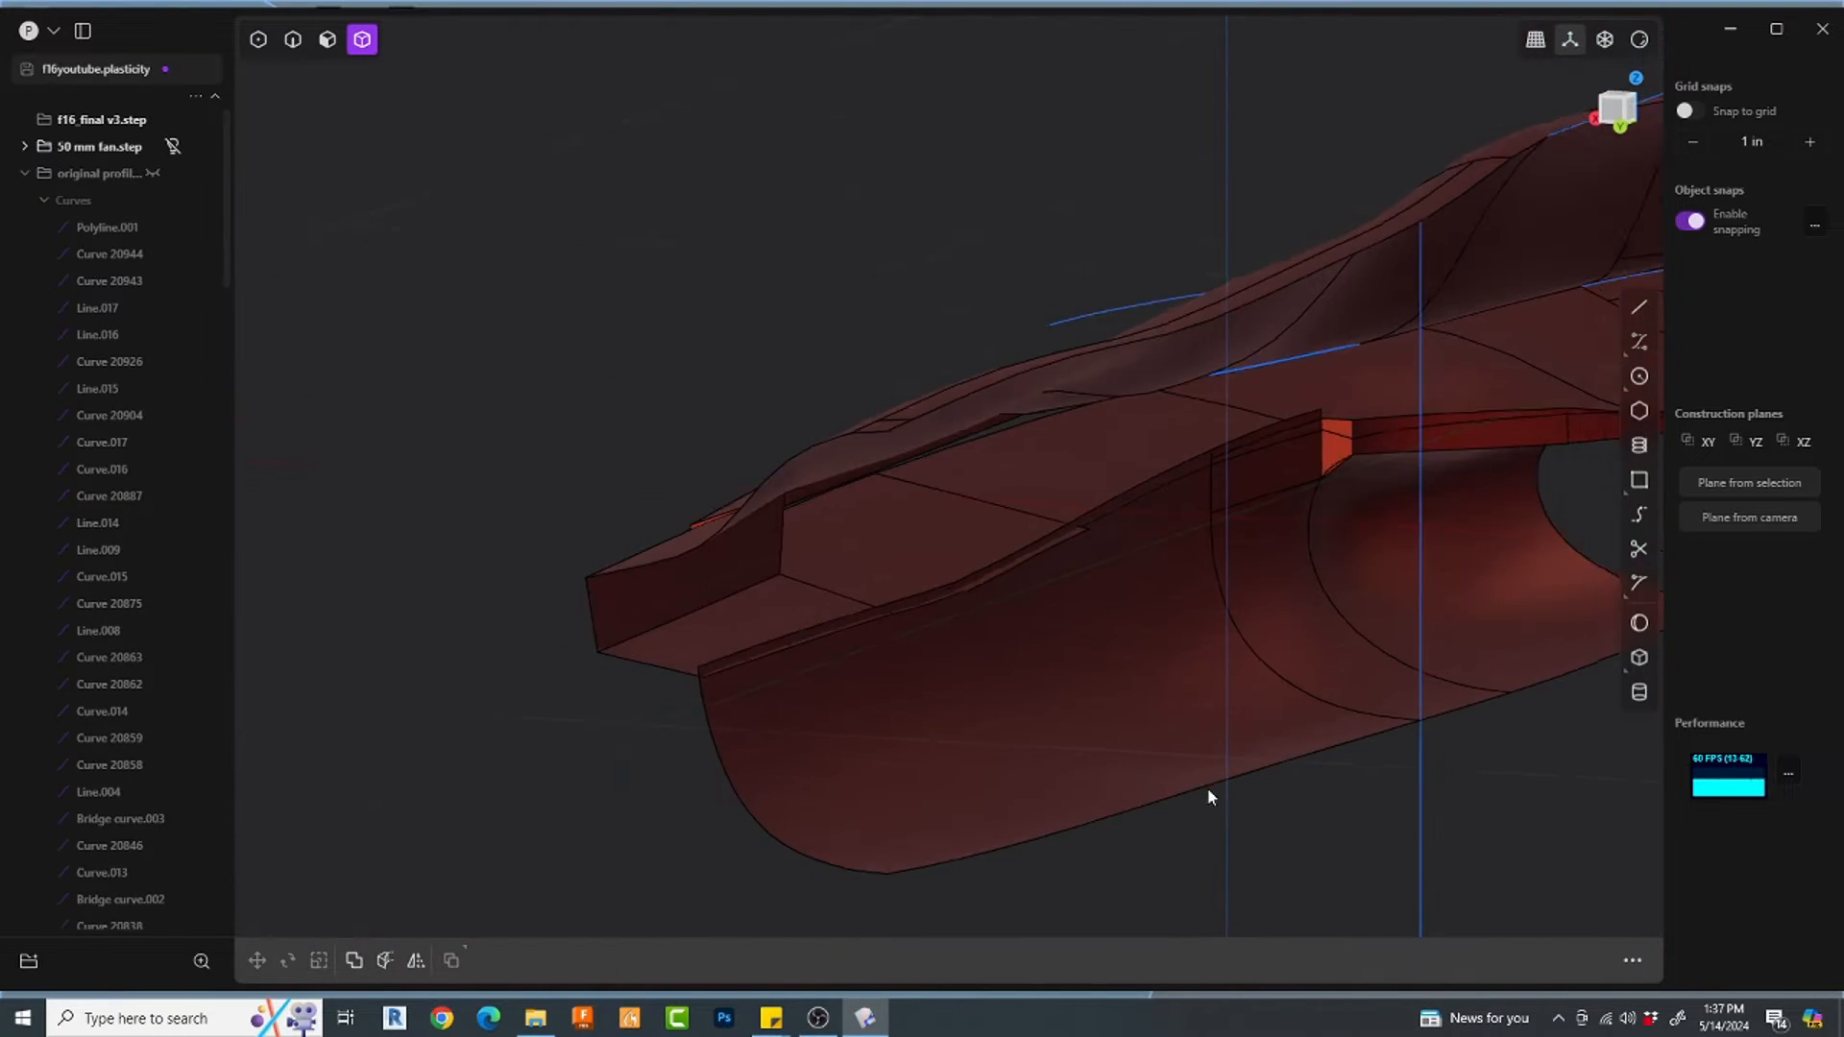
# Step: Remove the small four-sided face bridging the step in the fuselage's side wall
pyautogui.moveTo(1207, 788); pyautogui.dragTo(1159, 672, button='middle')
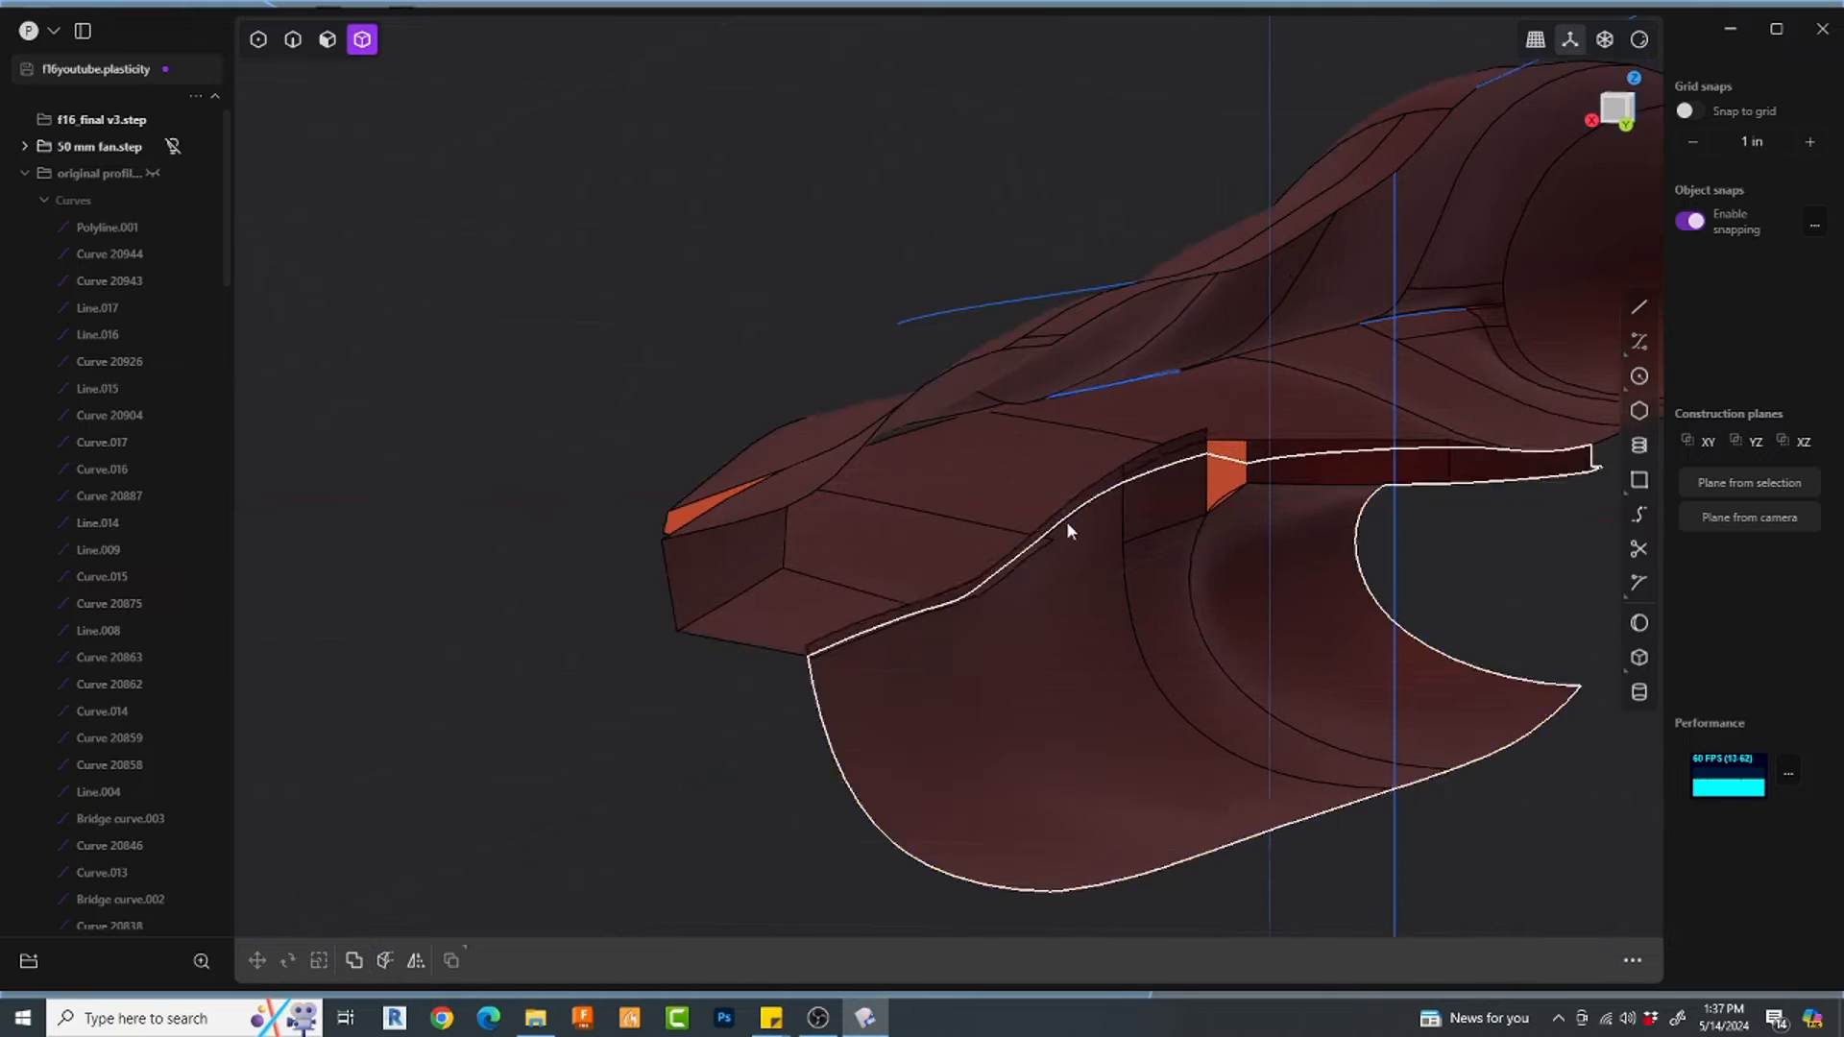
pyautogui.scroll(3, 1255, 469)
pyautogui.scroll(-3, 1255, 469)
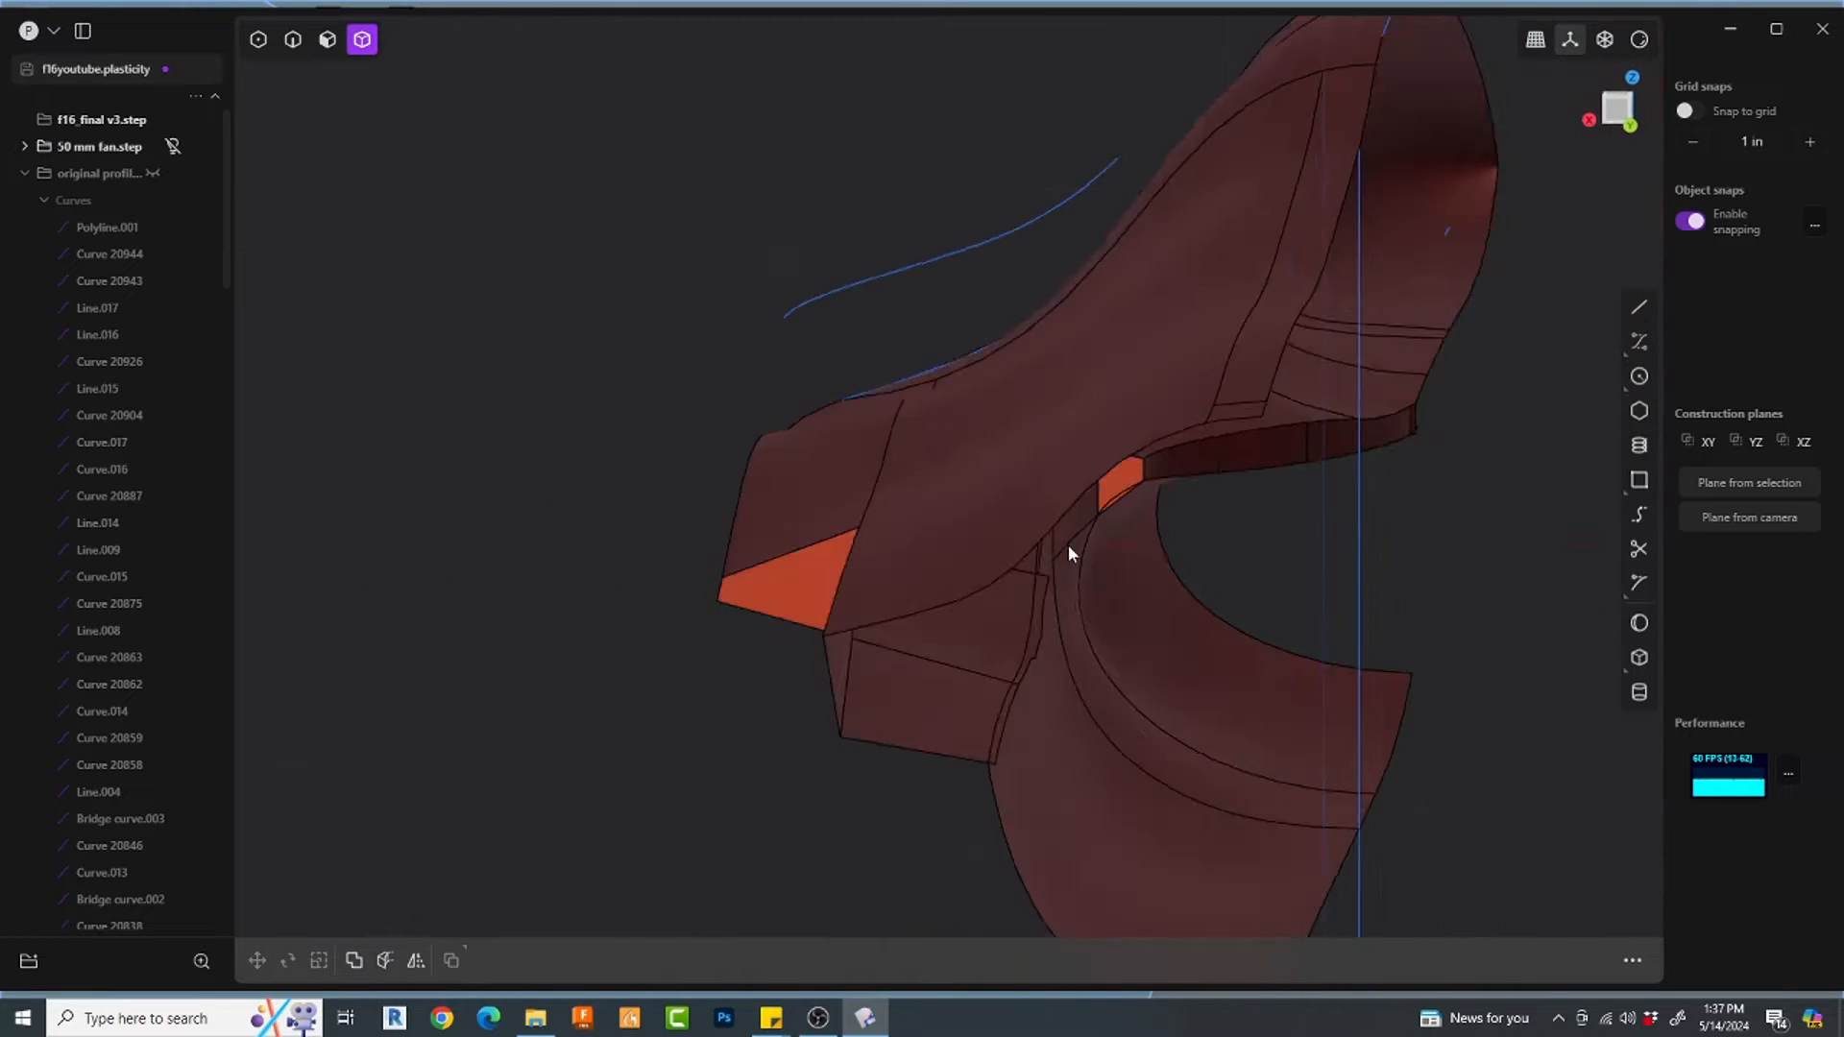
pyautogui.press('Return')
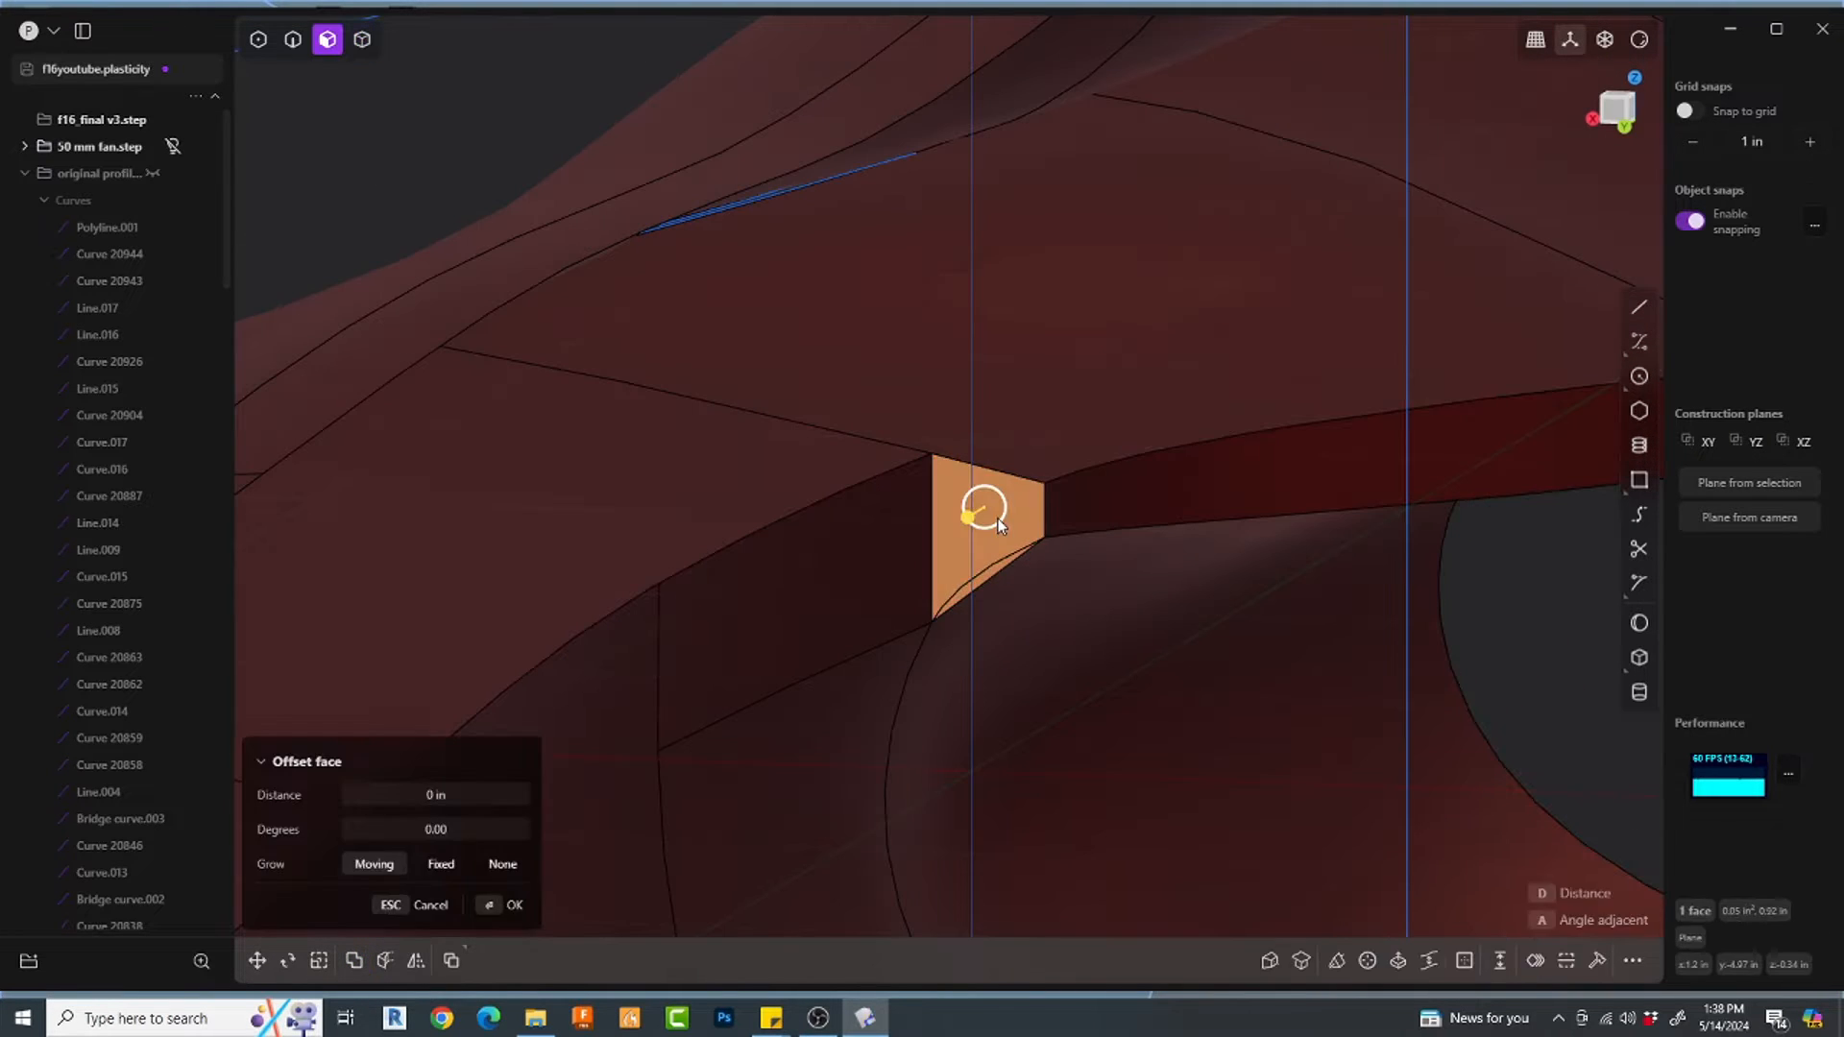
pyautogui.press('Escape')
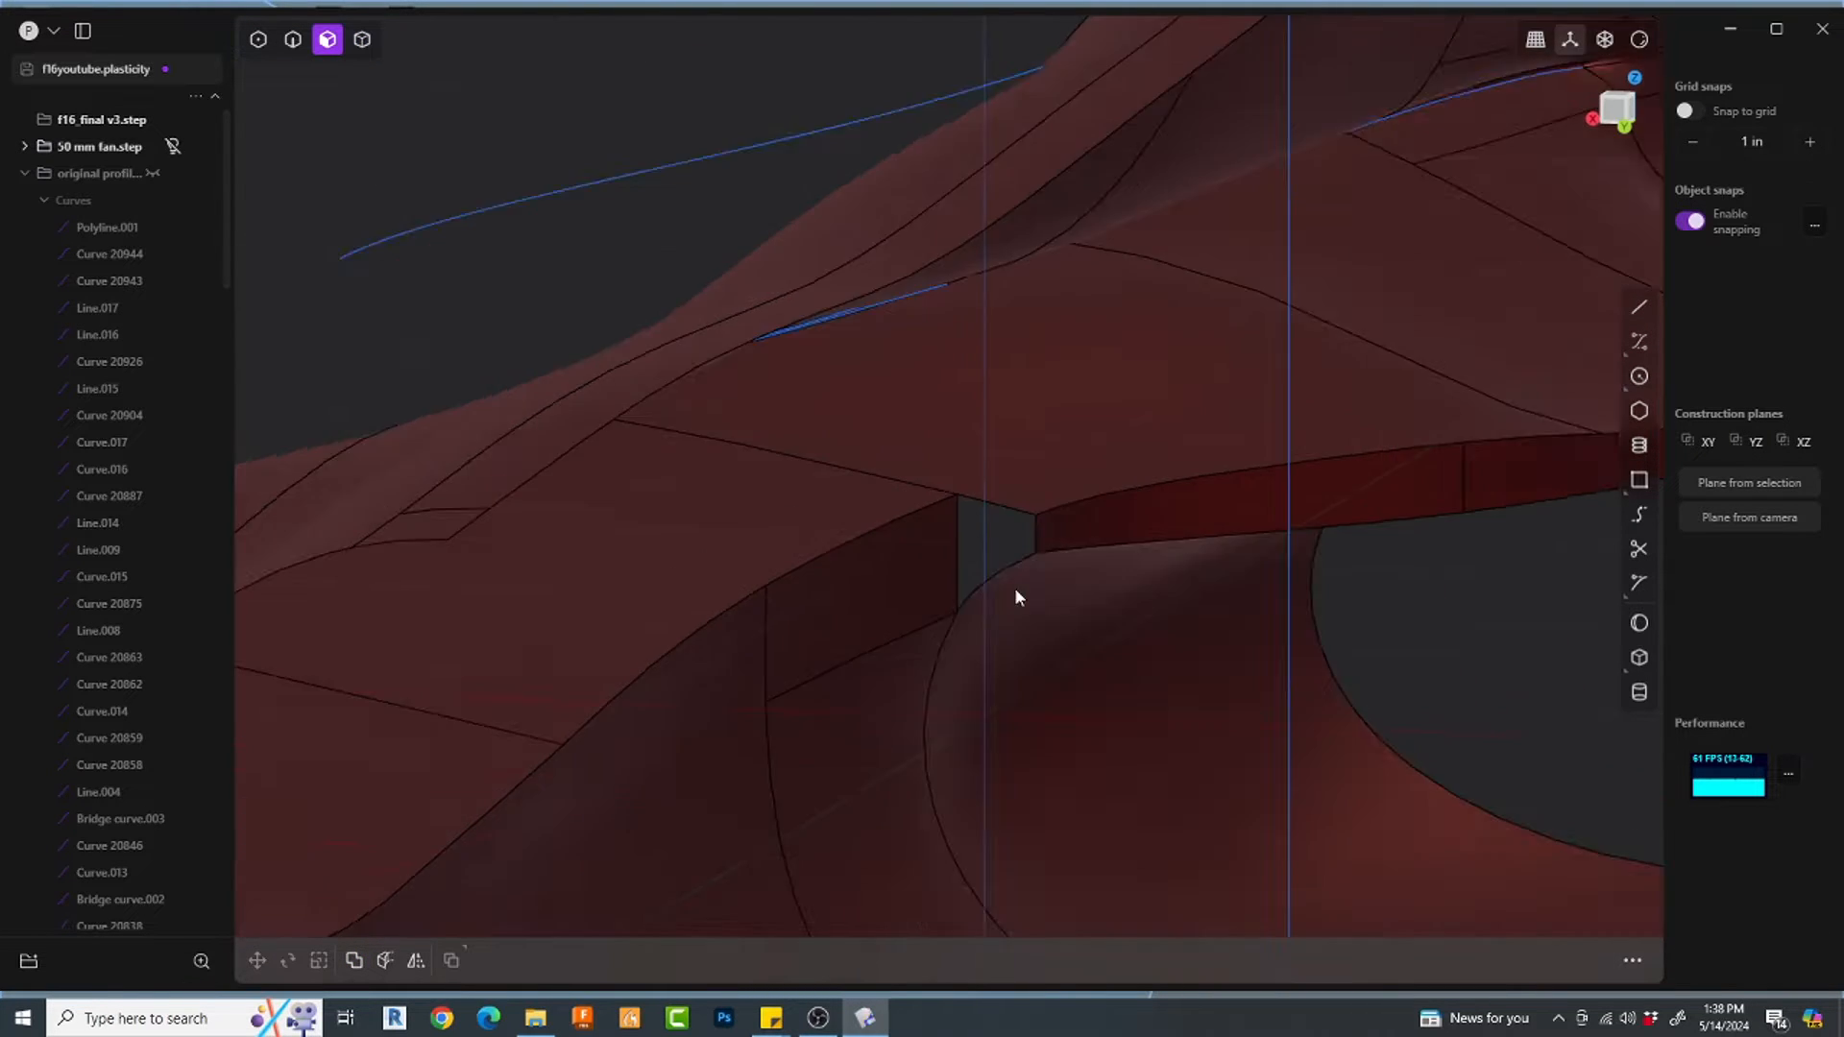
pyautogui.scroll(-3, 1016, 590)
pyautogui.moveTo(1016, 590); pyautogui.dragTo(1053, 536, button='middle')
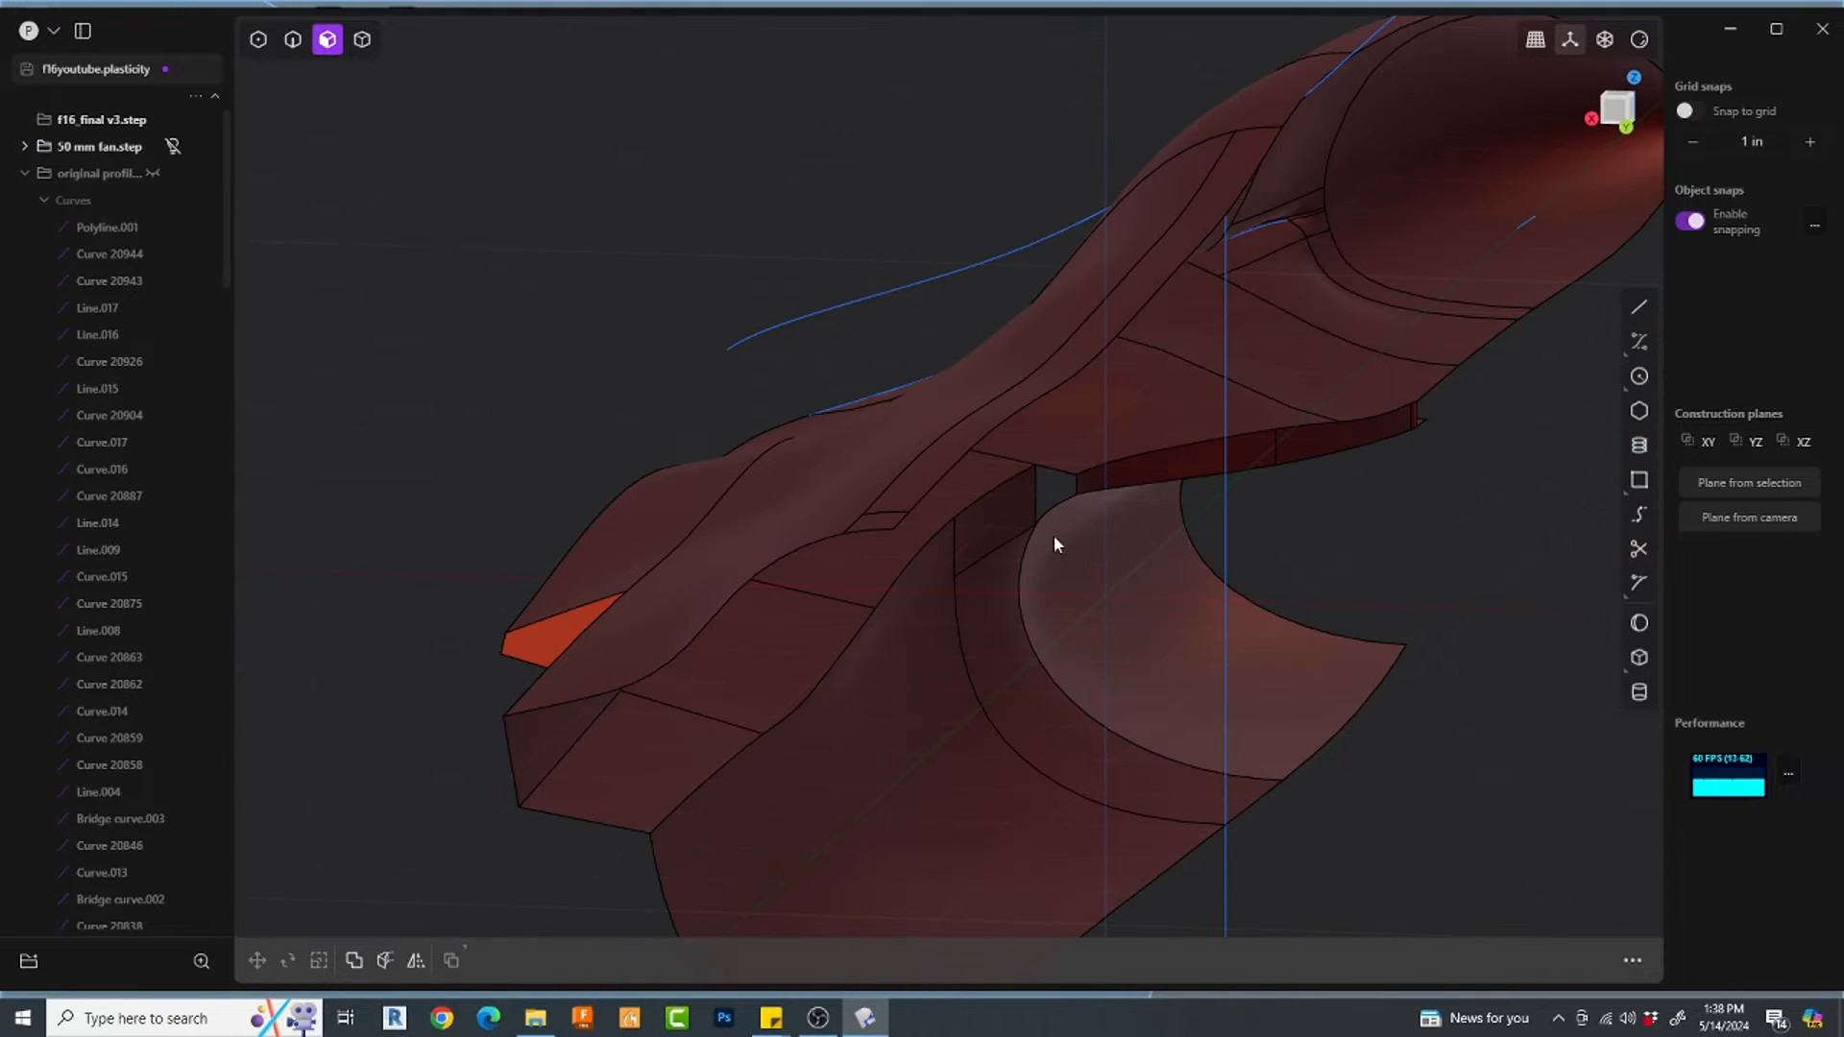
# Step: Select the fuselage surface together with the narrow side wall sheet below it, and hide all loose curves
pyautogui.press('4')
pyautogui.click(1316, 402)
pyautogui.keyDown('shift'); pyautogui.click(1258, 460); pyautogui.keyUp('shift')
pyautogui.scroll(-3, 974, 626)
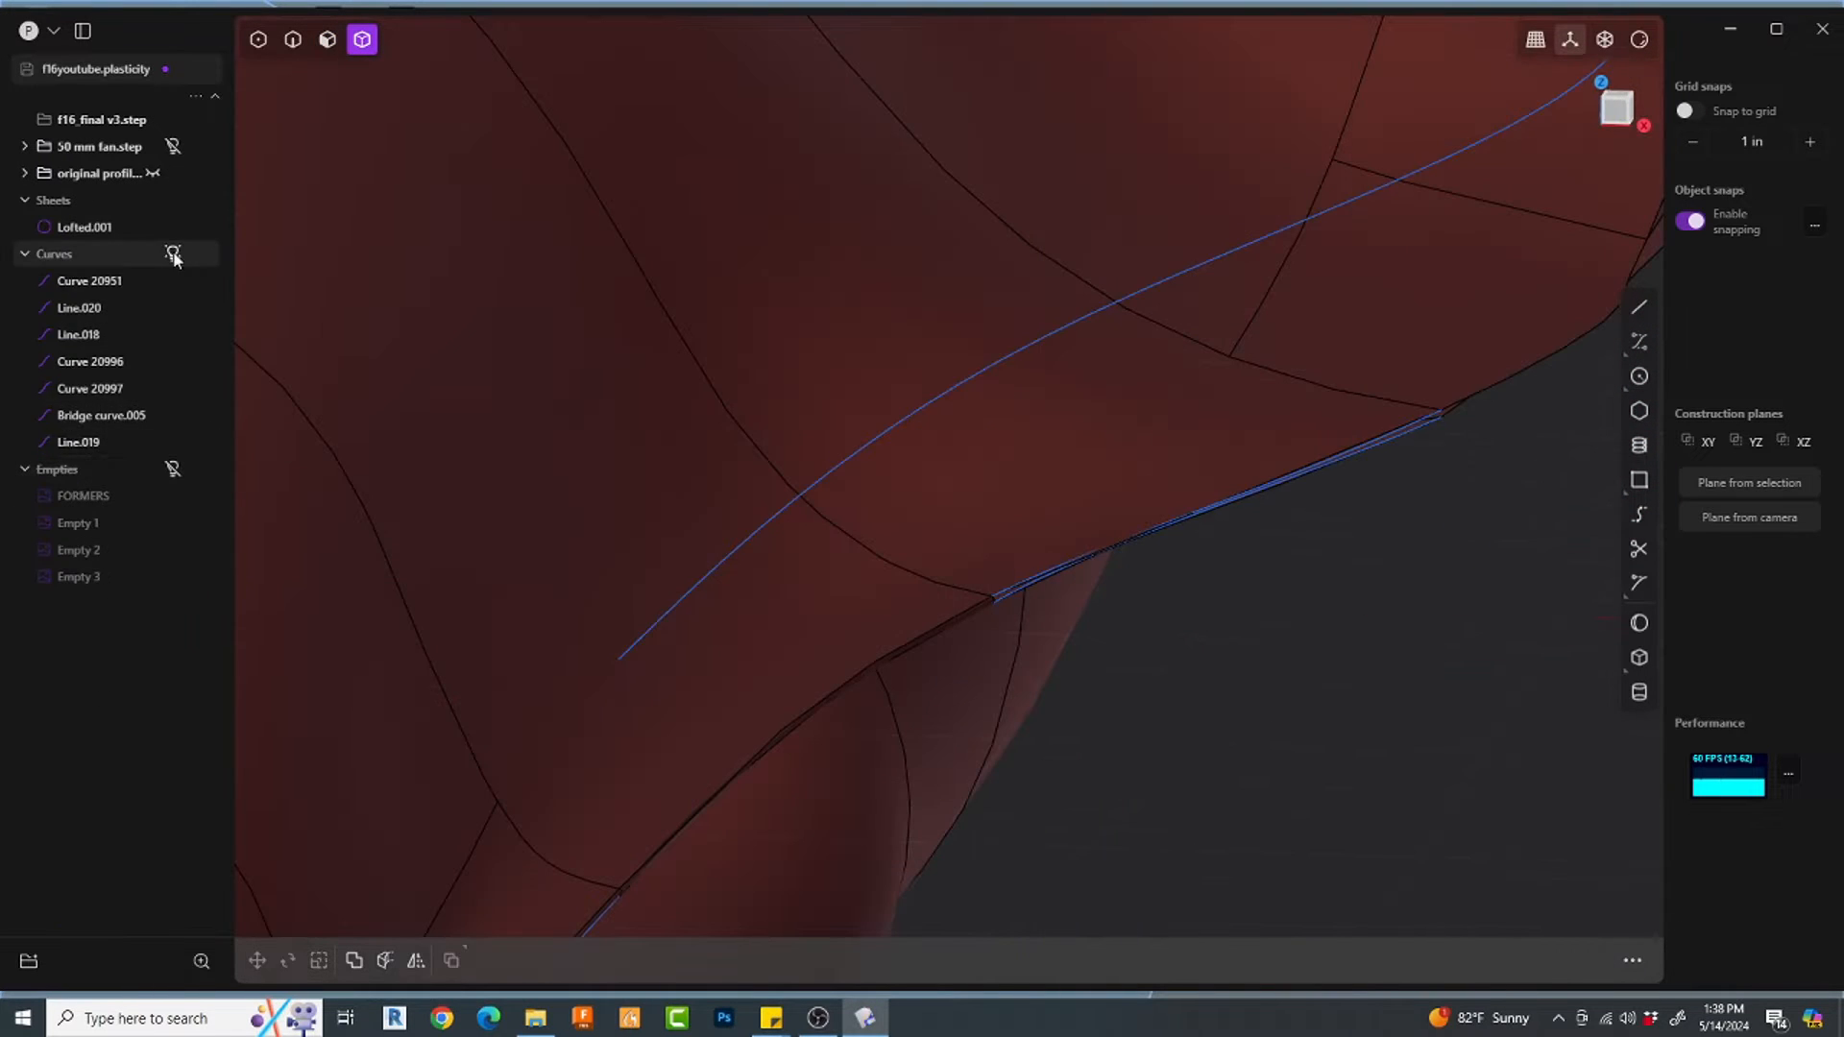
pyautogui.click(174, 254)
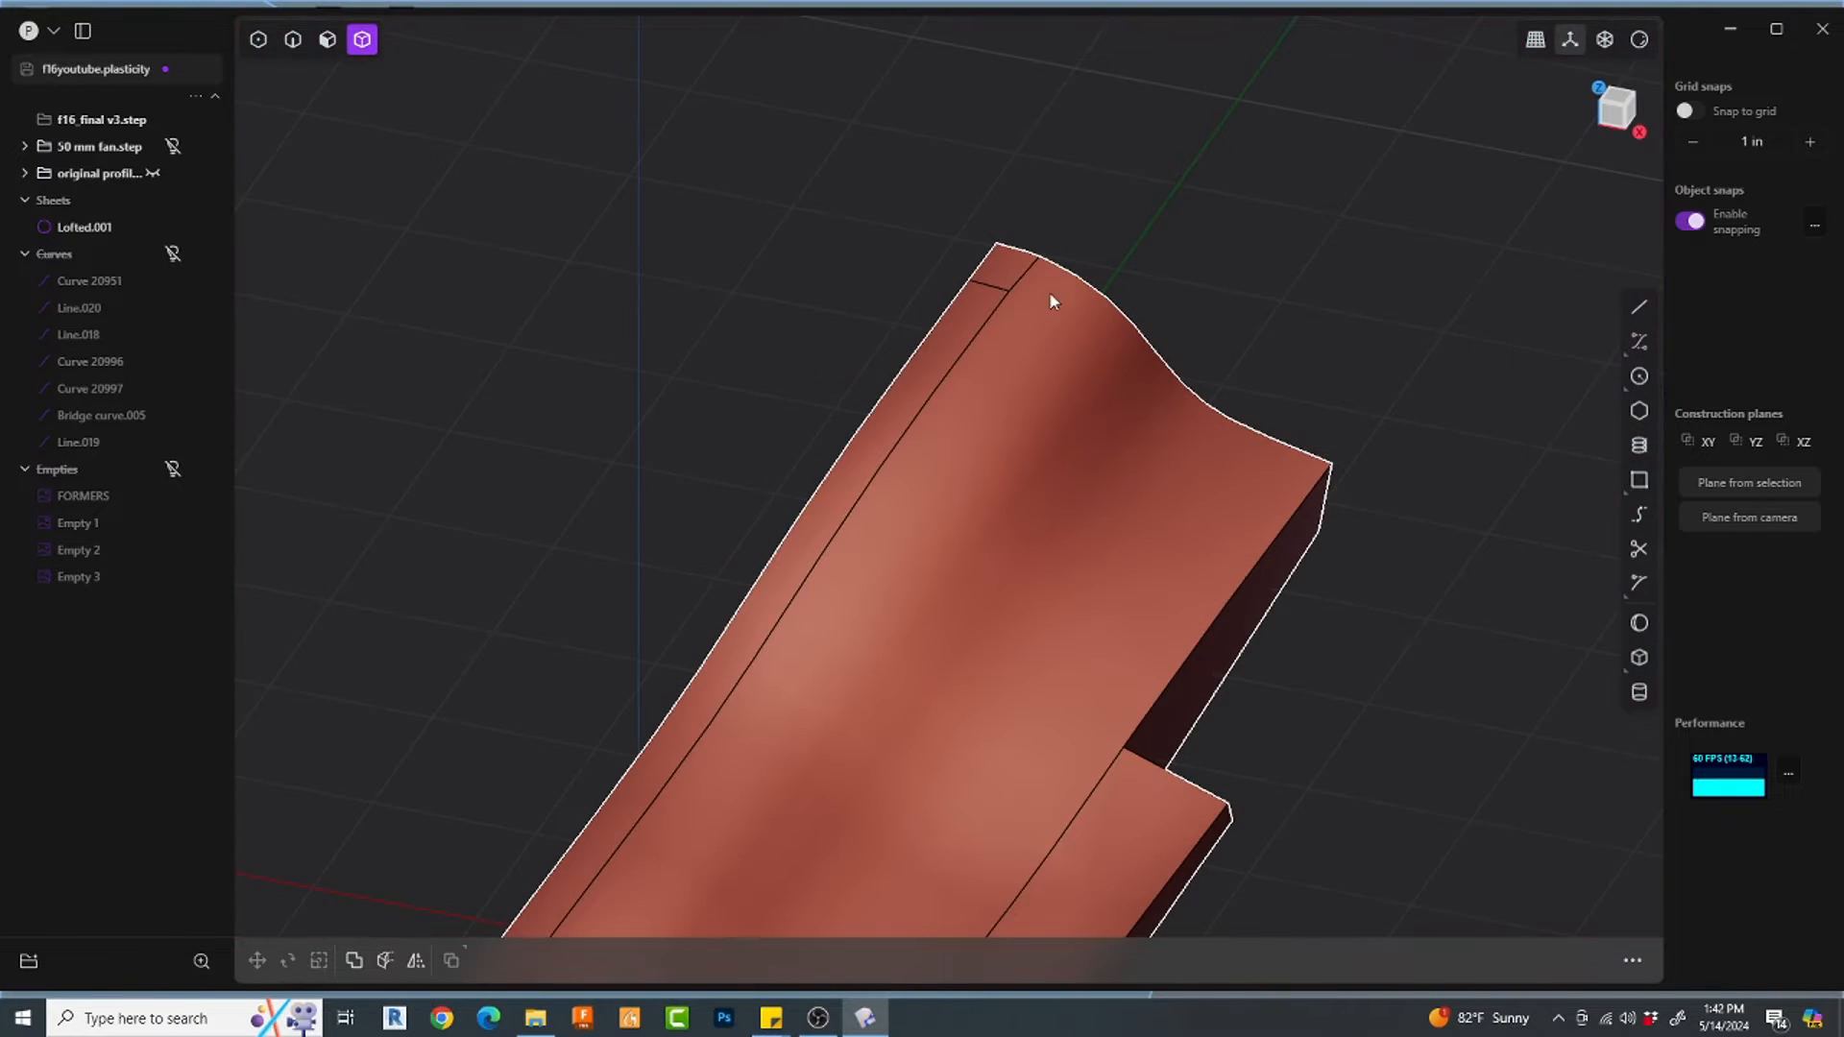
# Step: Merge the small end face with the long narrow face running along the fuselage sheet's edge
pyautogui.press('3')
pyautogui.click(1001, 279)
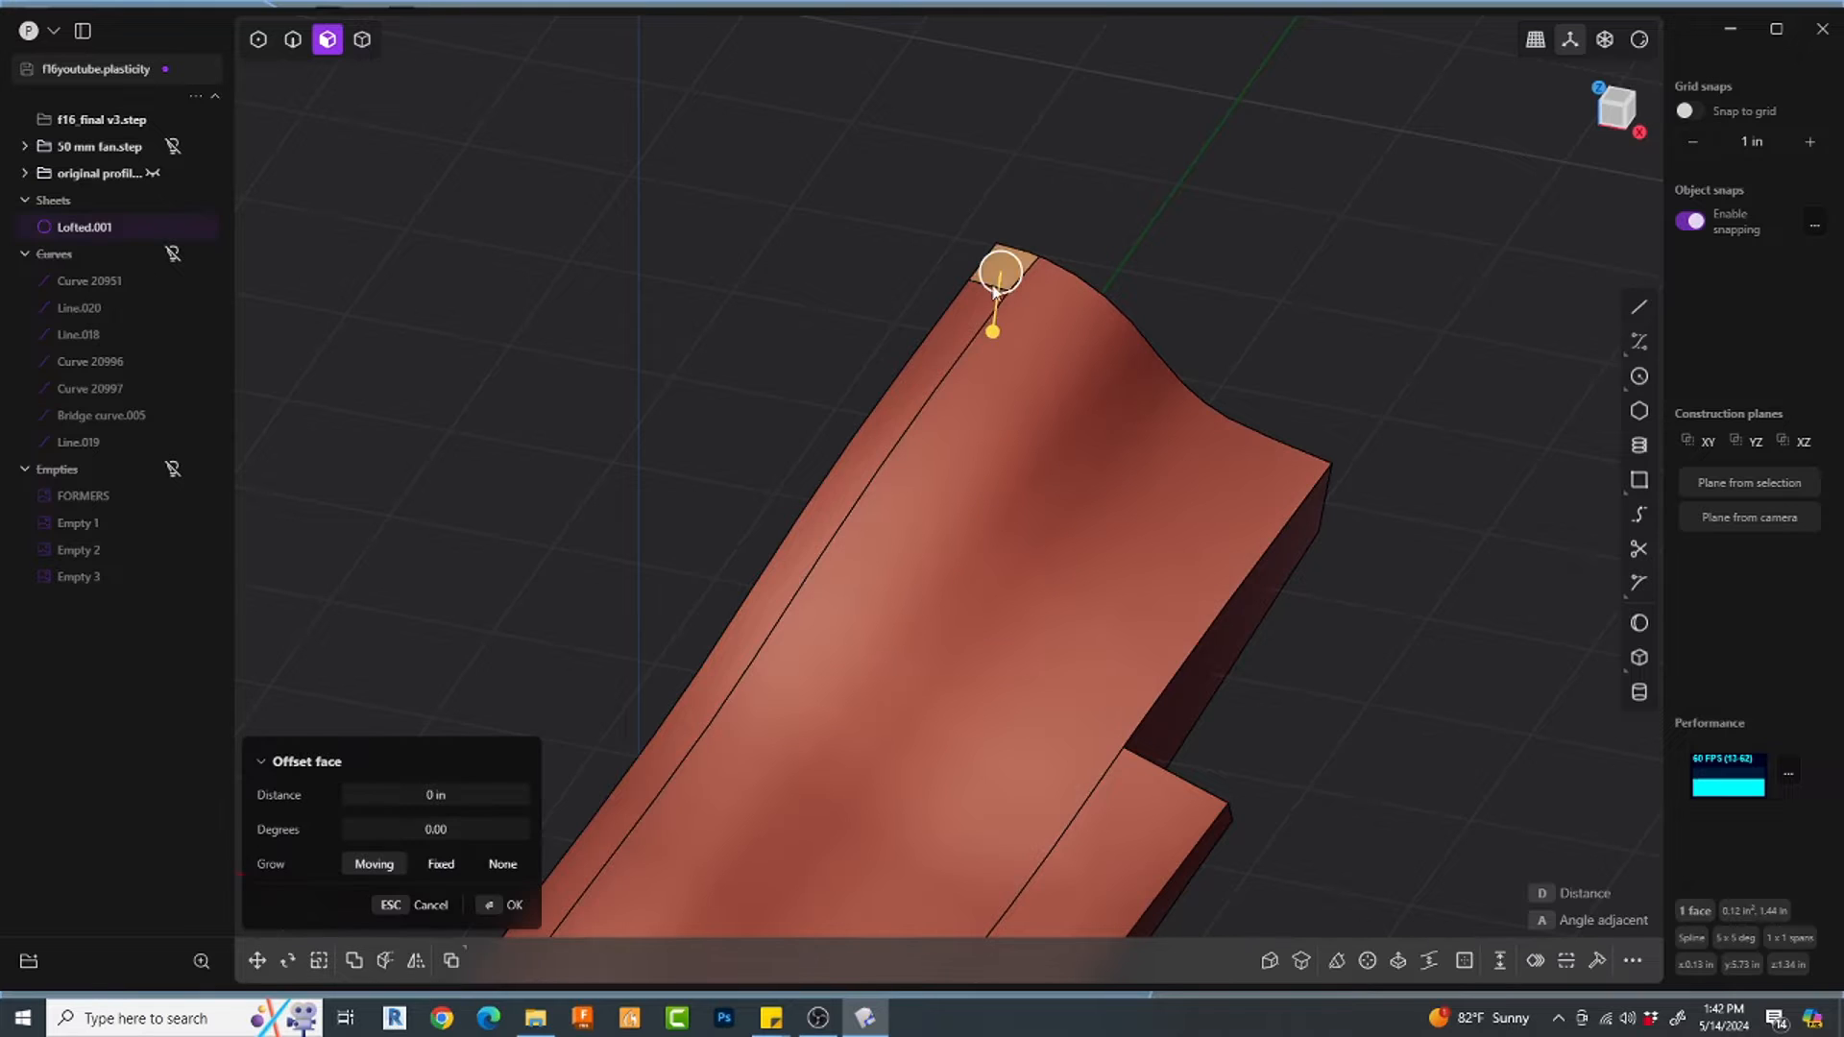
pyautogui.keyDown('shift'); pyautogui.click(985, 308); pyautogui.keyUp('shift')
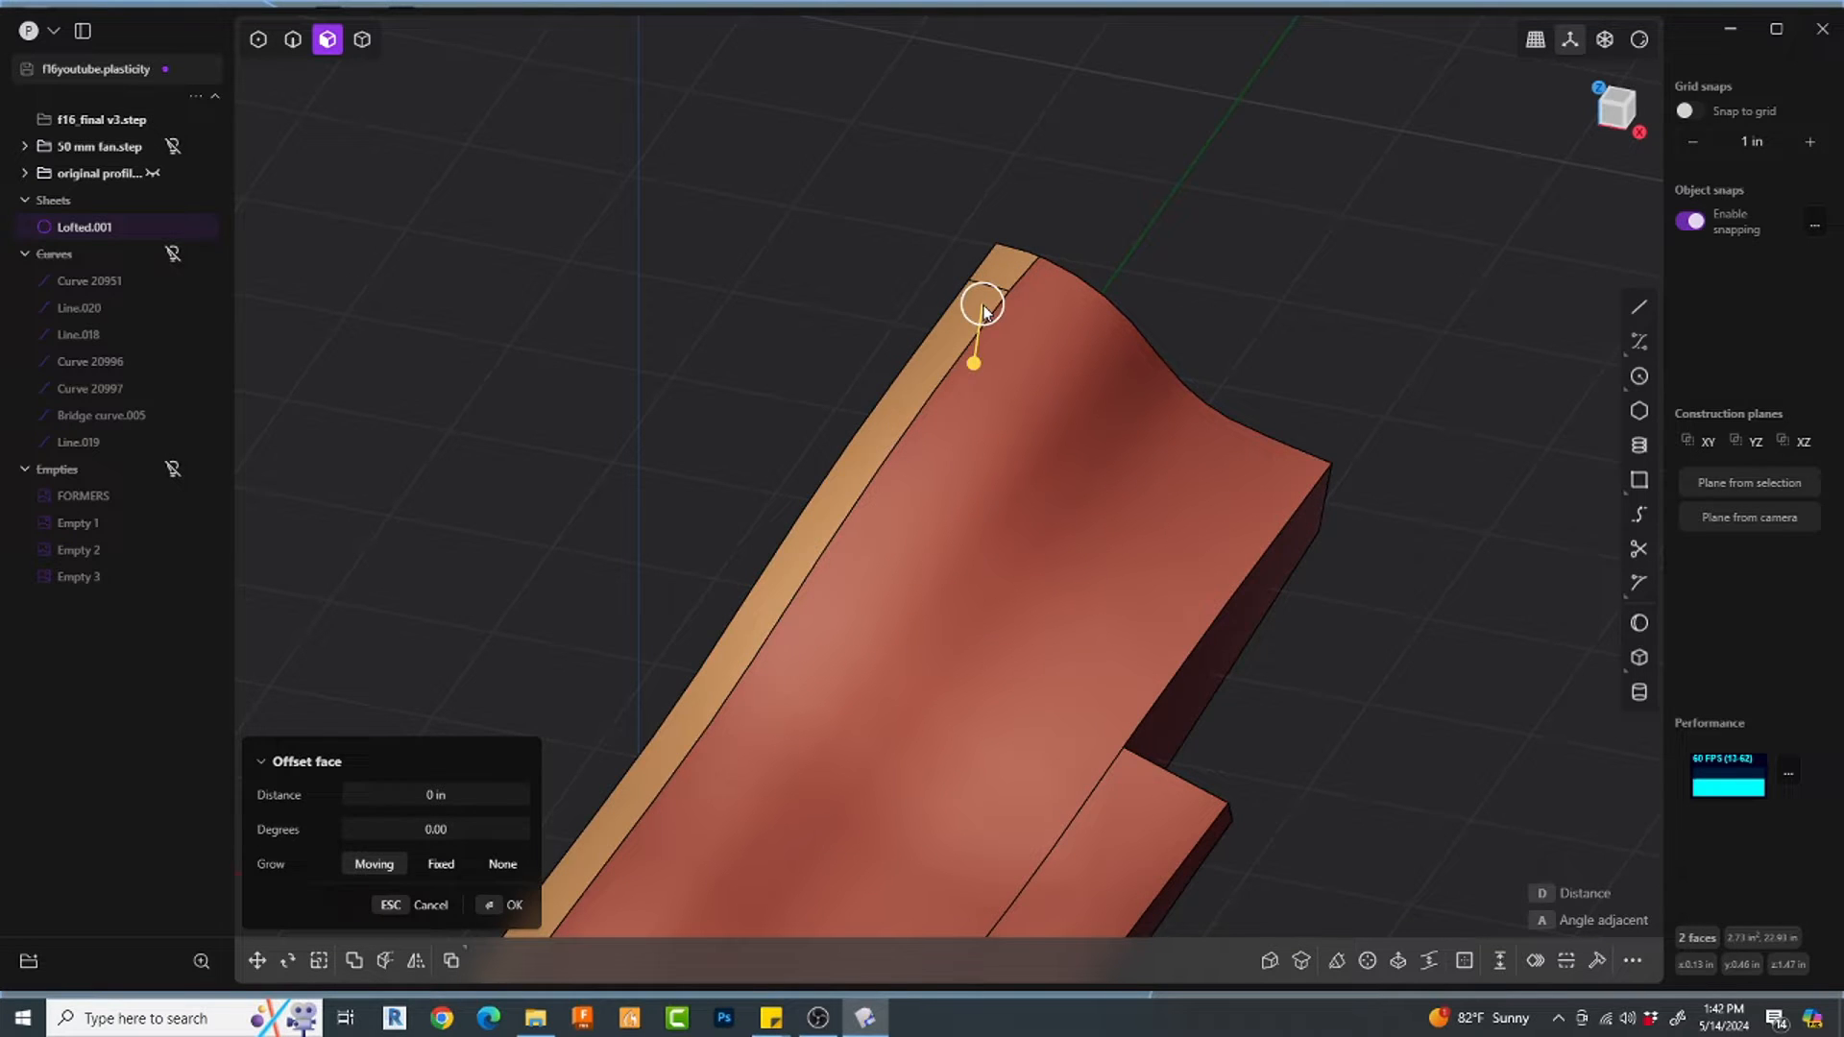
pyautogui.press('Escape')
pyautogui.doubleClick(984, 306)
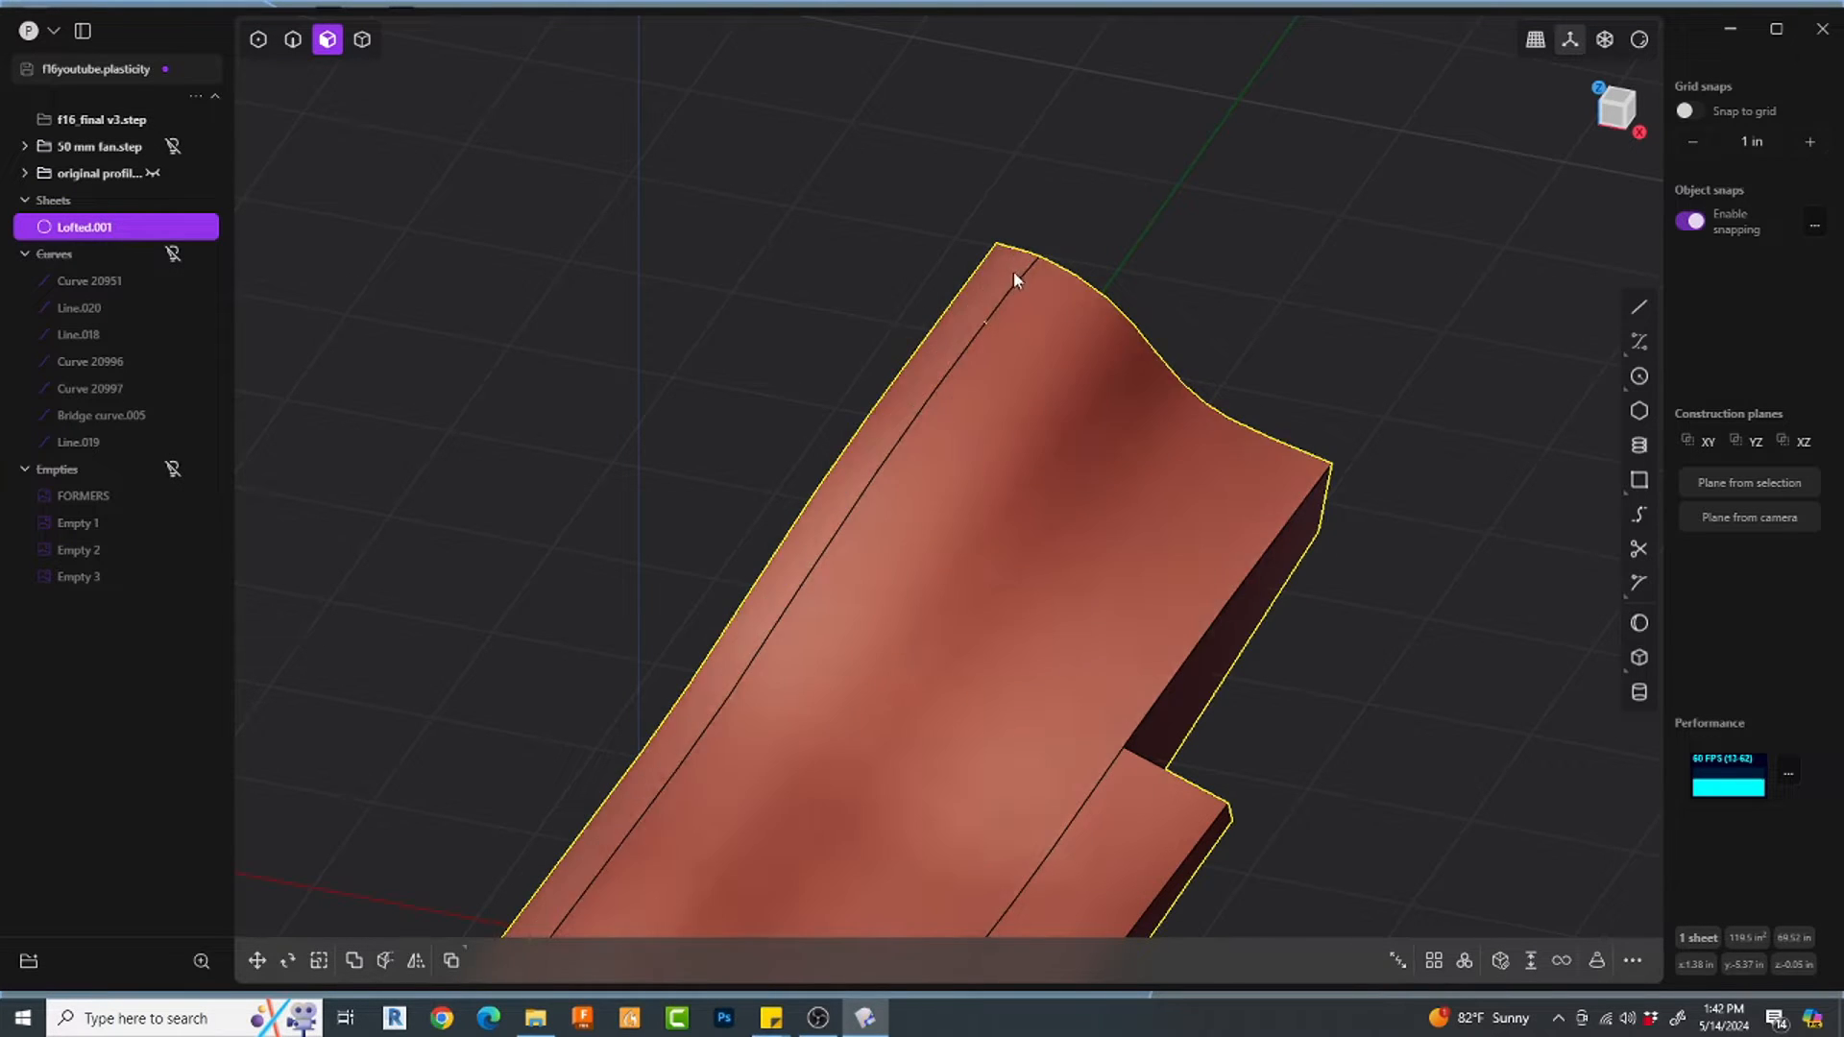
# Step: Merge the long narrow edge face with the adjoining wide upper face of the fuselage sheet
pyautogui.click(1012, 270)
pyautogui.keyDown('shift'); pyautogui.click(1031, 302); pyautogui.keyUp('shift')
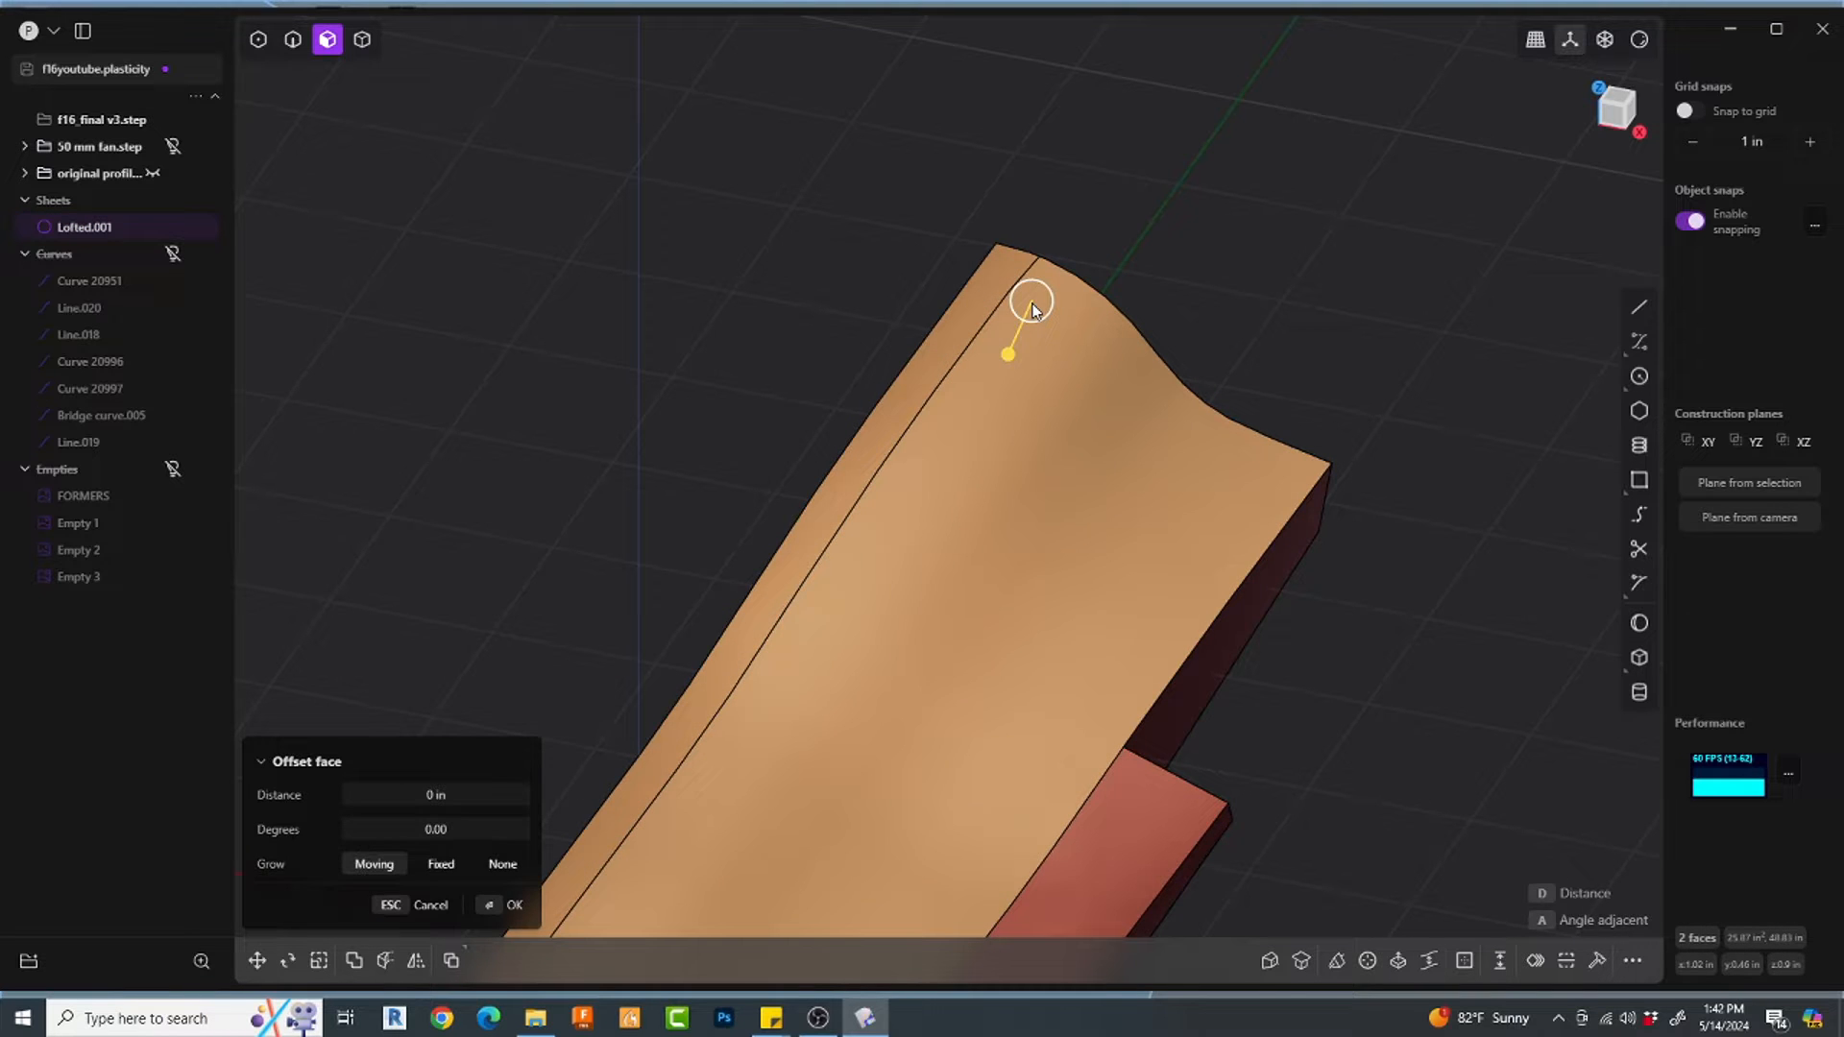
pyautogui.press('Escape')
pyautogui.doubleClick(1033, 304)
pyautogui.moveTo(1033, 304); pyautogui.dragTo(1144, 301, button='middle')
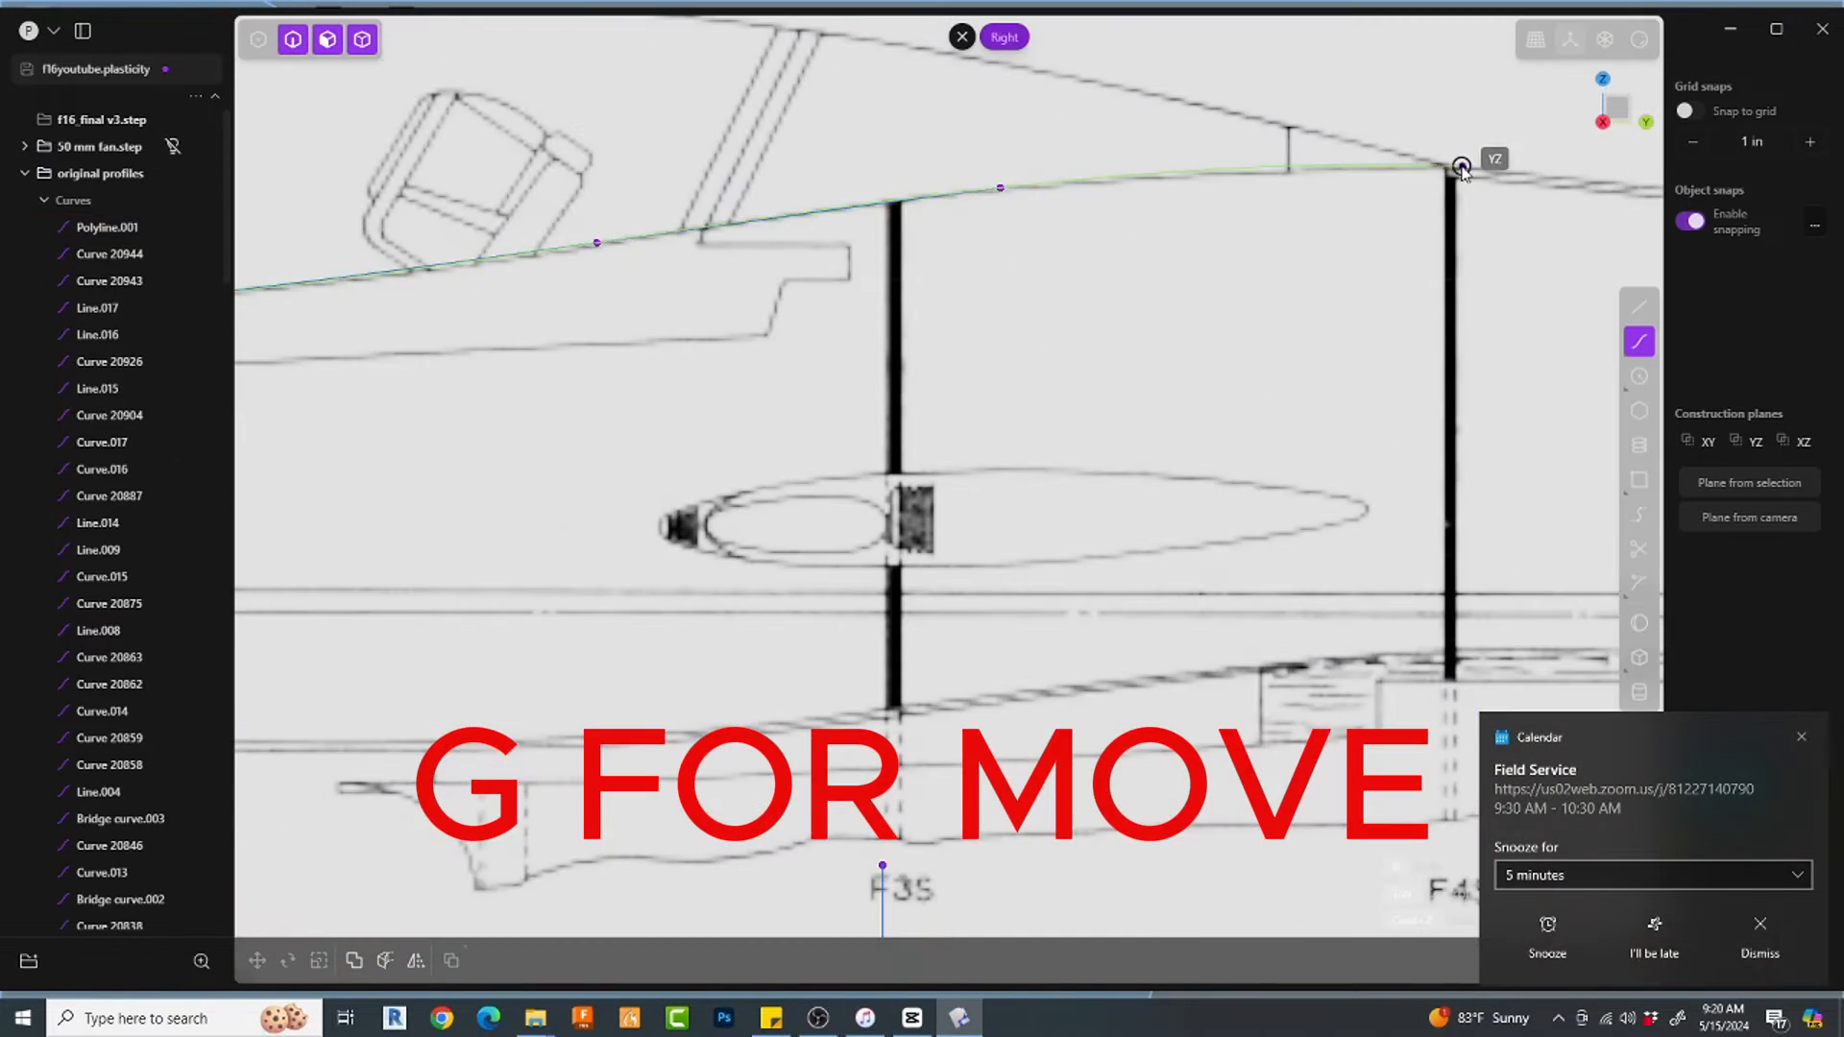
# Step: Move the traced cockpit sill curve 2.057 in along X and about -3.788 in along Z, onto the canopy profile's front tip
pyautogui.press('g')
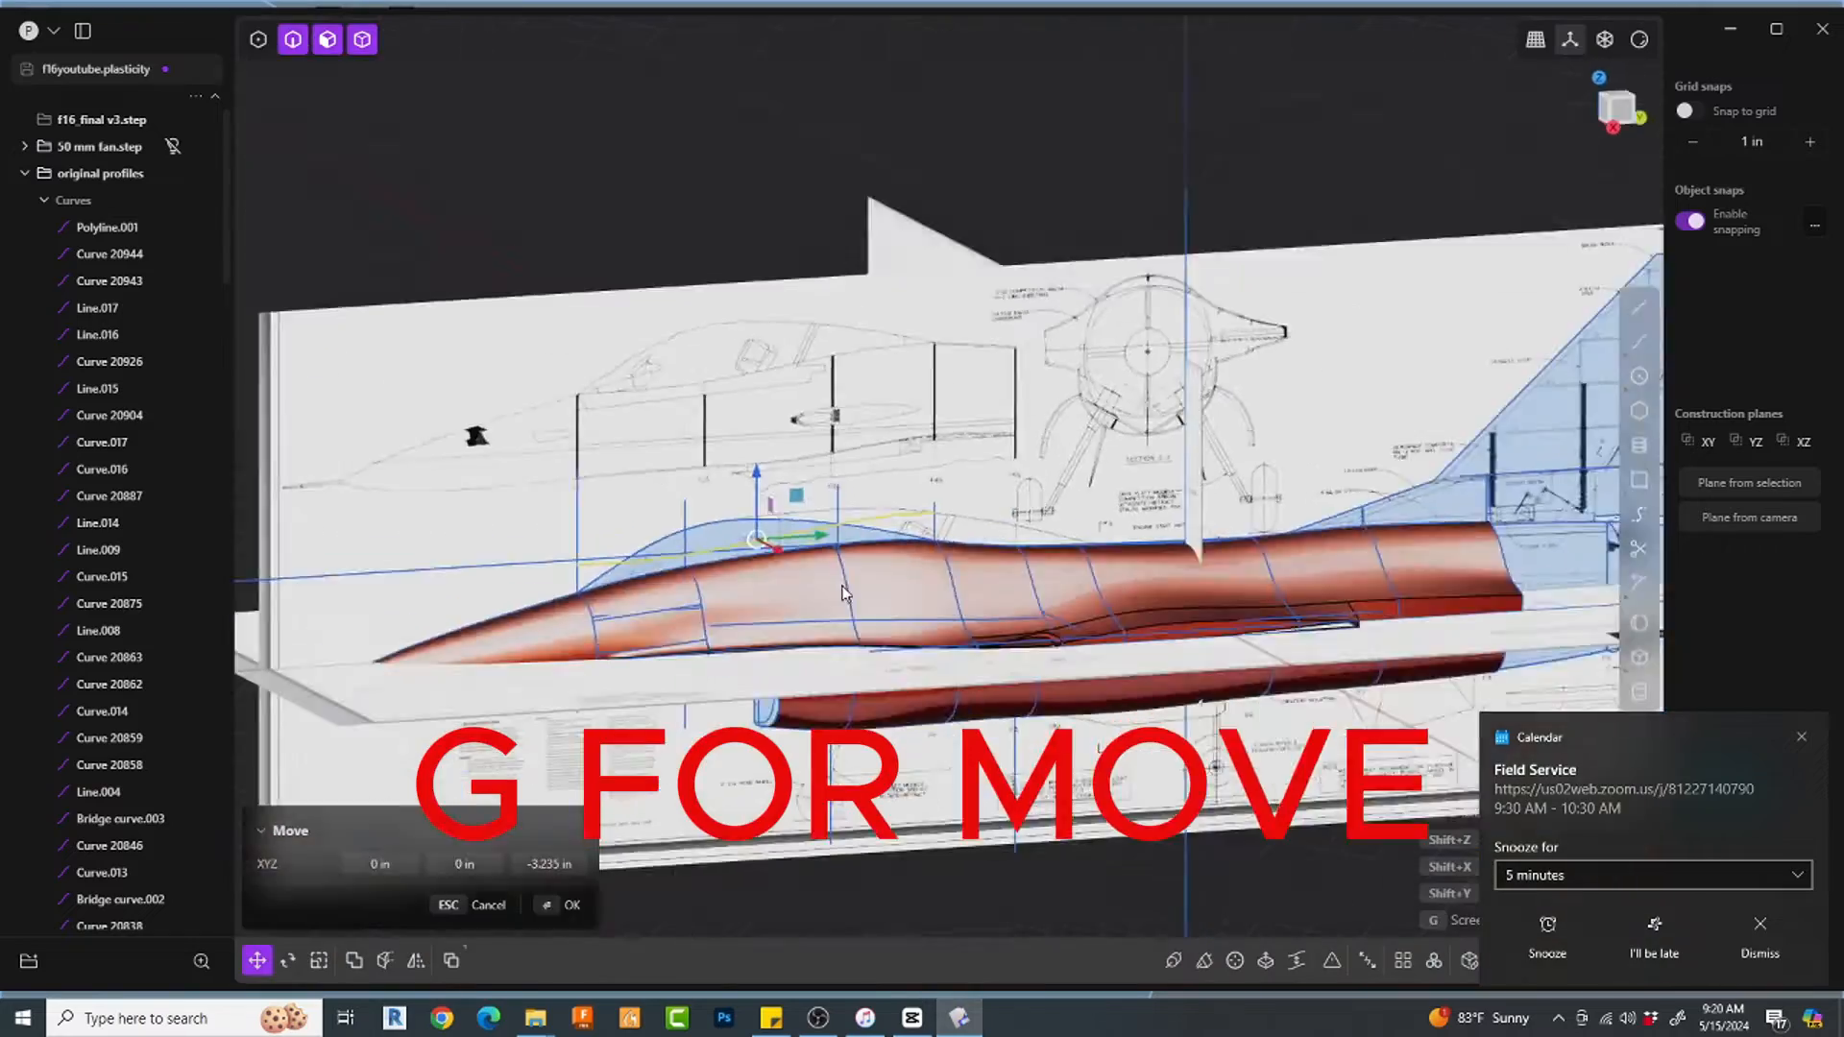
pyautogui.moveTo(846, 593); pyautogui.dragTo(768, 576, button='middle')
pyautogui.click(1614, 125)
pyautogui.scroll(5, 906, 519)
pyautogui.moveTo(906, 449); pyautogui.dragTo(909, 505)
pyautogui.scroll(3, 459, 597)
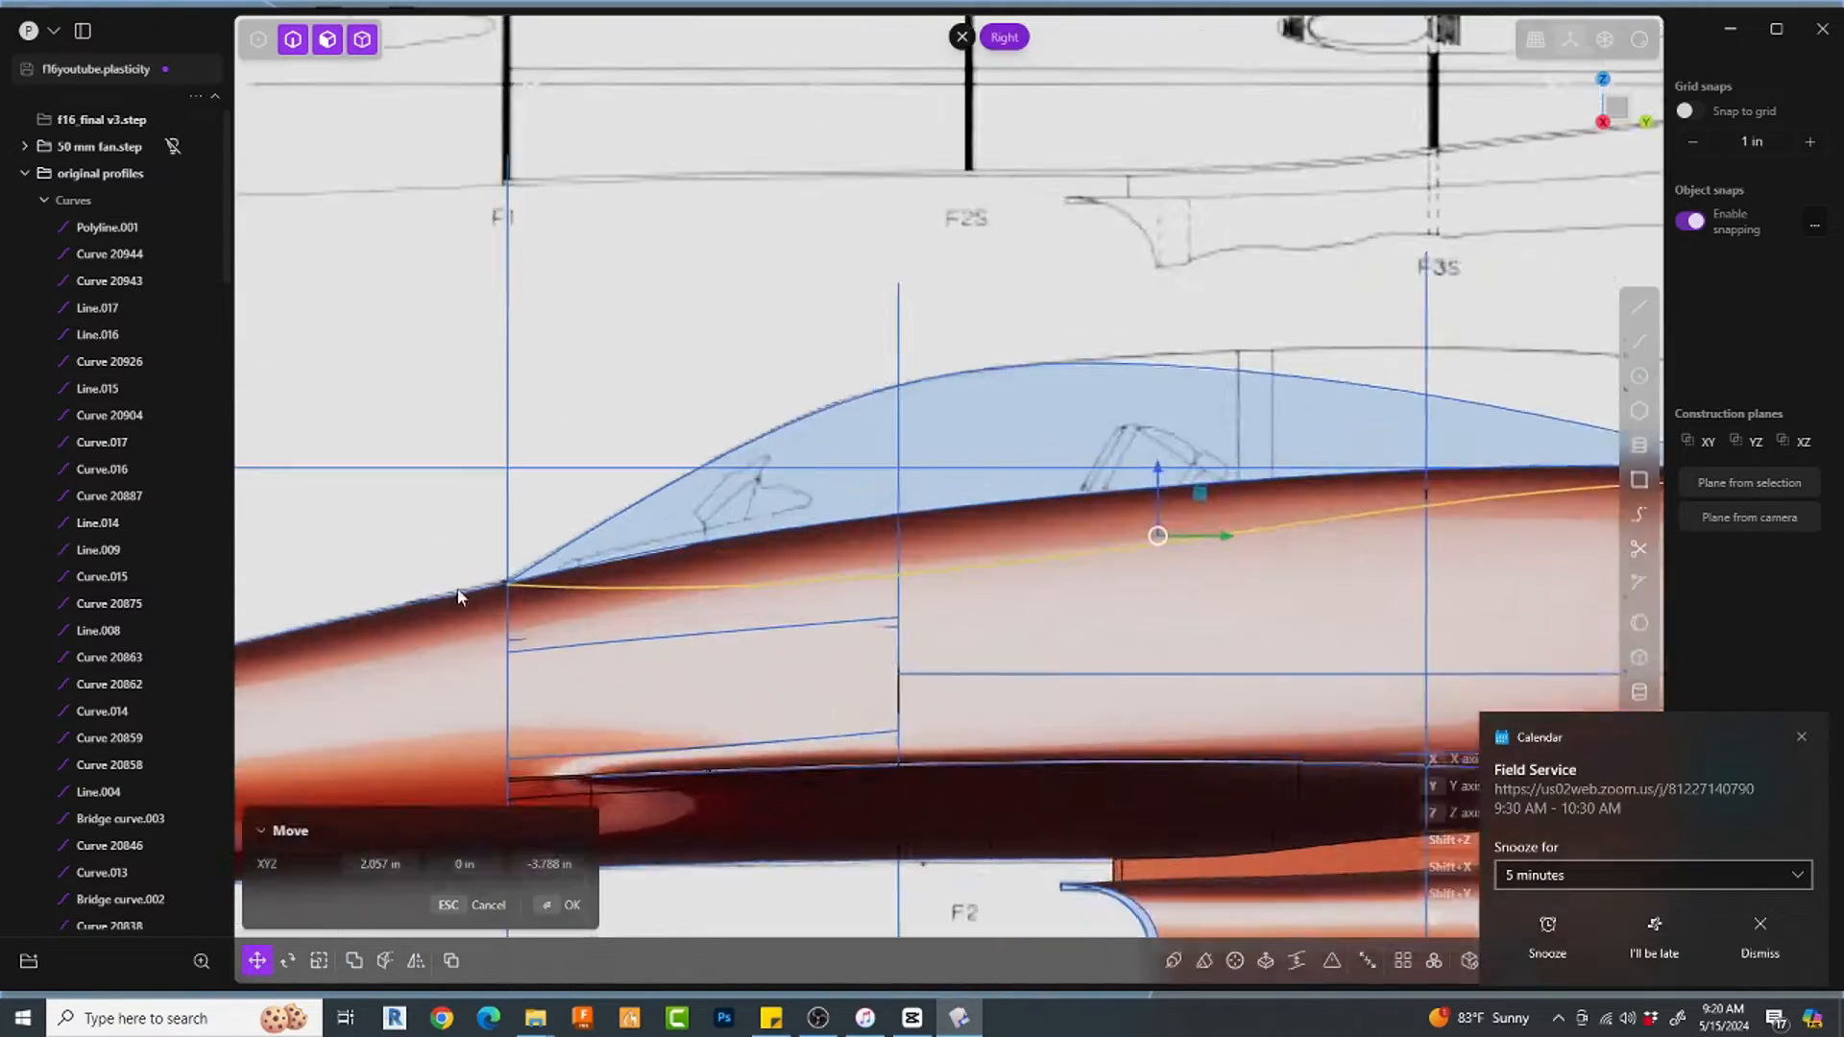
pyautogui.scroll(5, 460, 597)
# Step: Move the sill curve's rear end point onto the rear tip of the canopy profile
pyautogui.scroll(-3, 692, 618)
pyautogui.keyDown('shift'); pyautogui.moveTo(1633, 615); pyautogui.dragTo(1236, 609, button='middle'); pyautogui.keyUp('shift')
pyautogui.scroll(5, 1235, 609)
pyautogui.press('1')
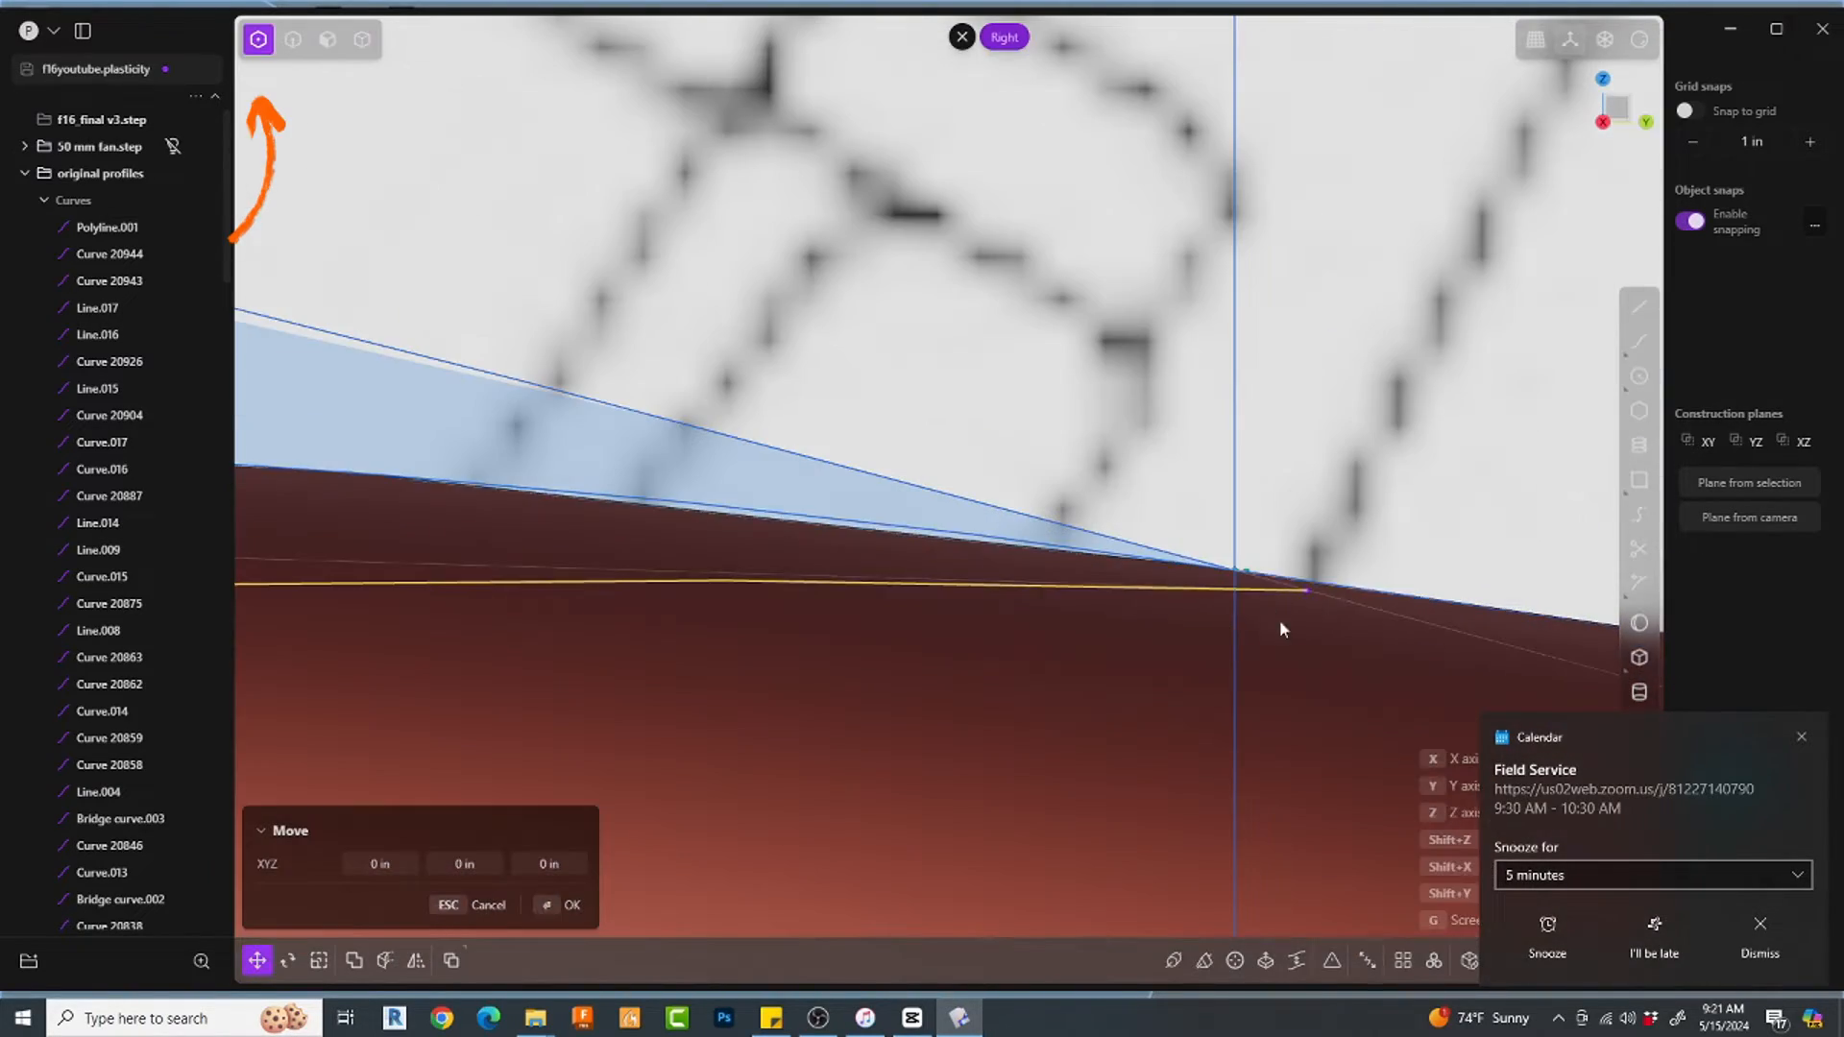
pyautogui.scroll(-5, 1237, 569)
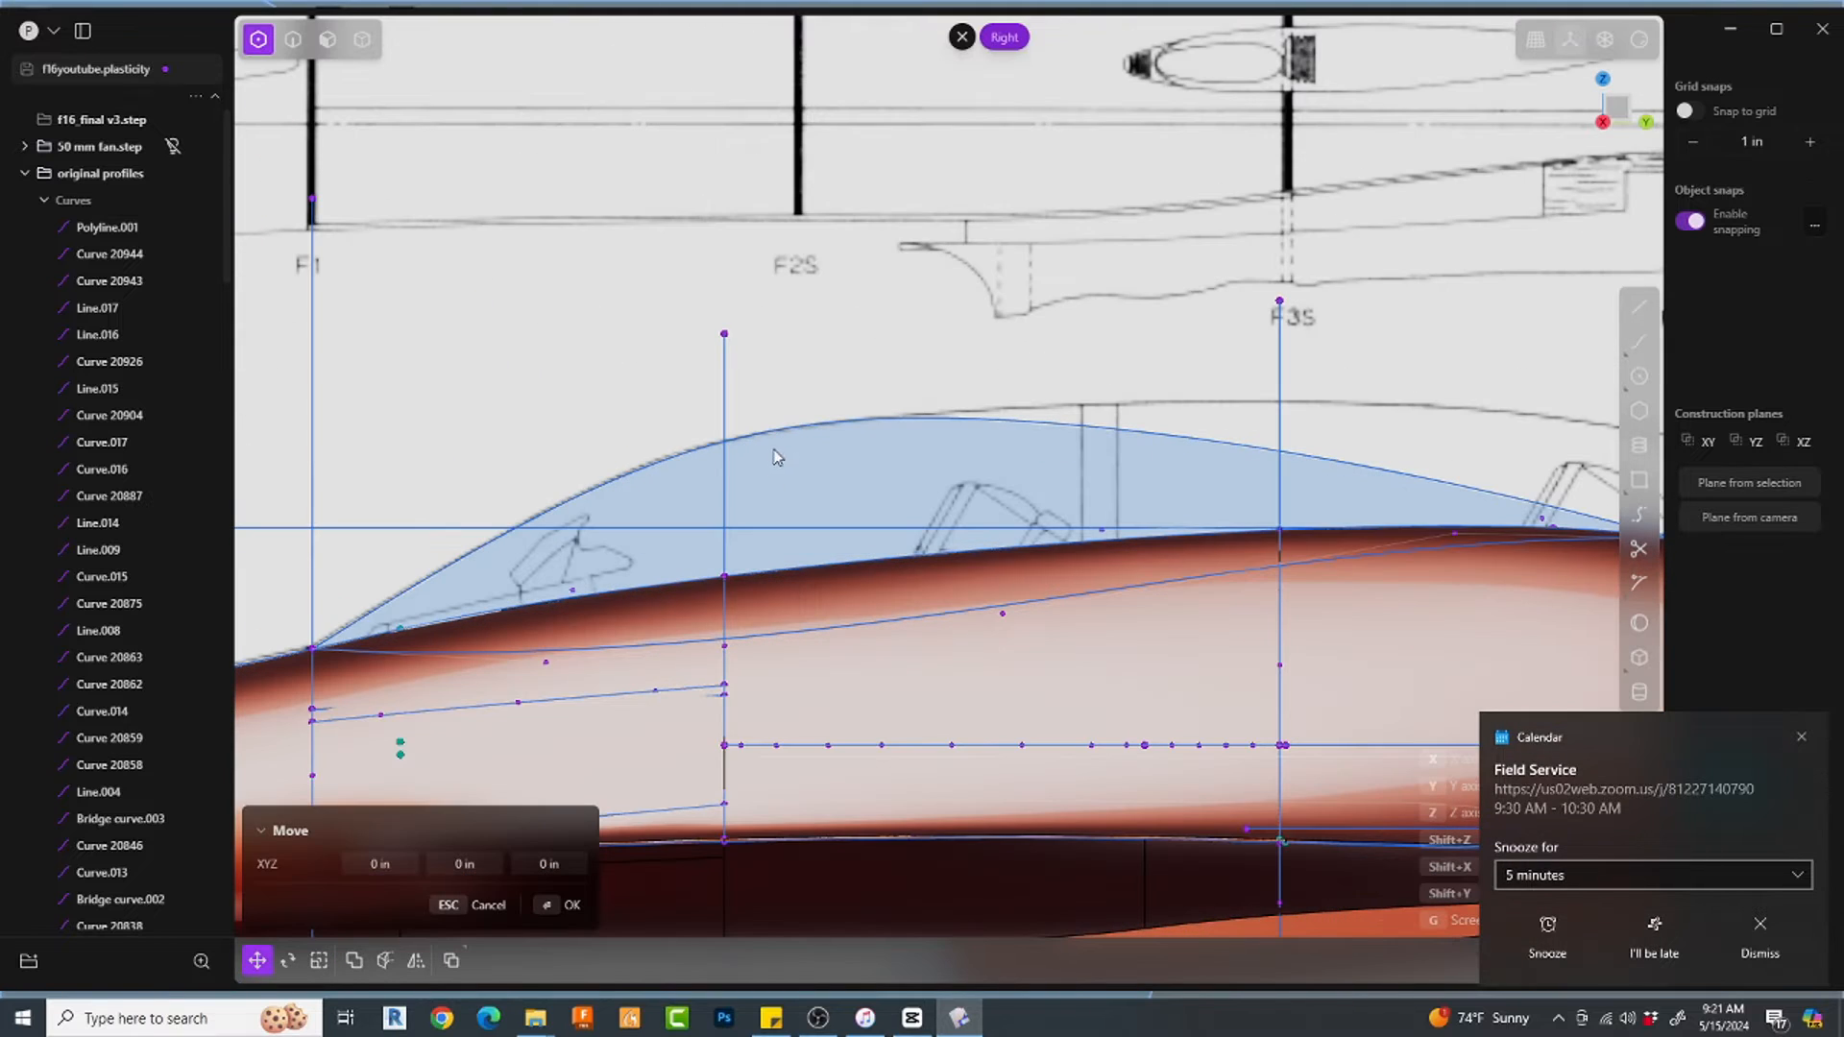
pyautogui.press('Return')
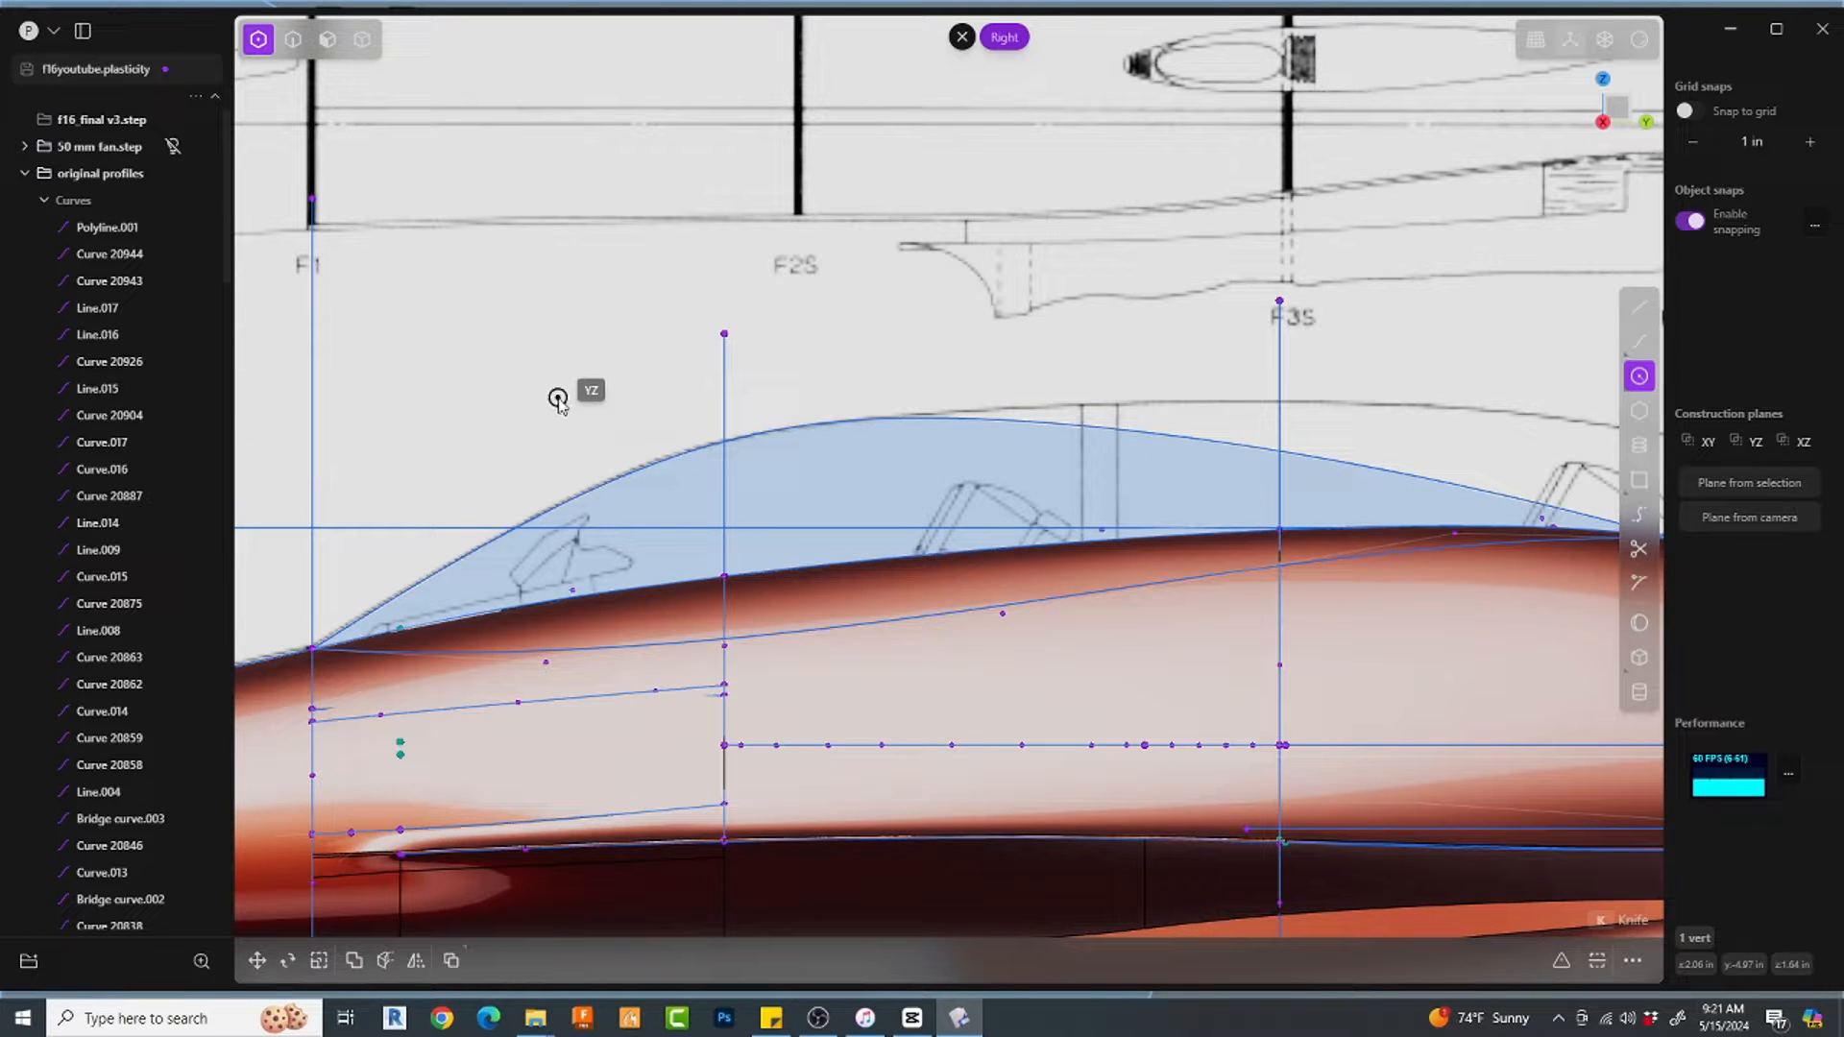
# Step: Isolate the canopy's upper profile curve together with the lower sill curve
pyautogui.press('Escape')
pyautogui.press('2')
pyautogui.click(711, 448)
pyautogui.press('/')
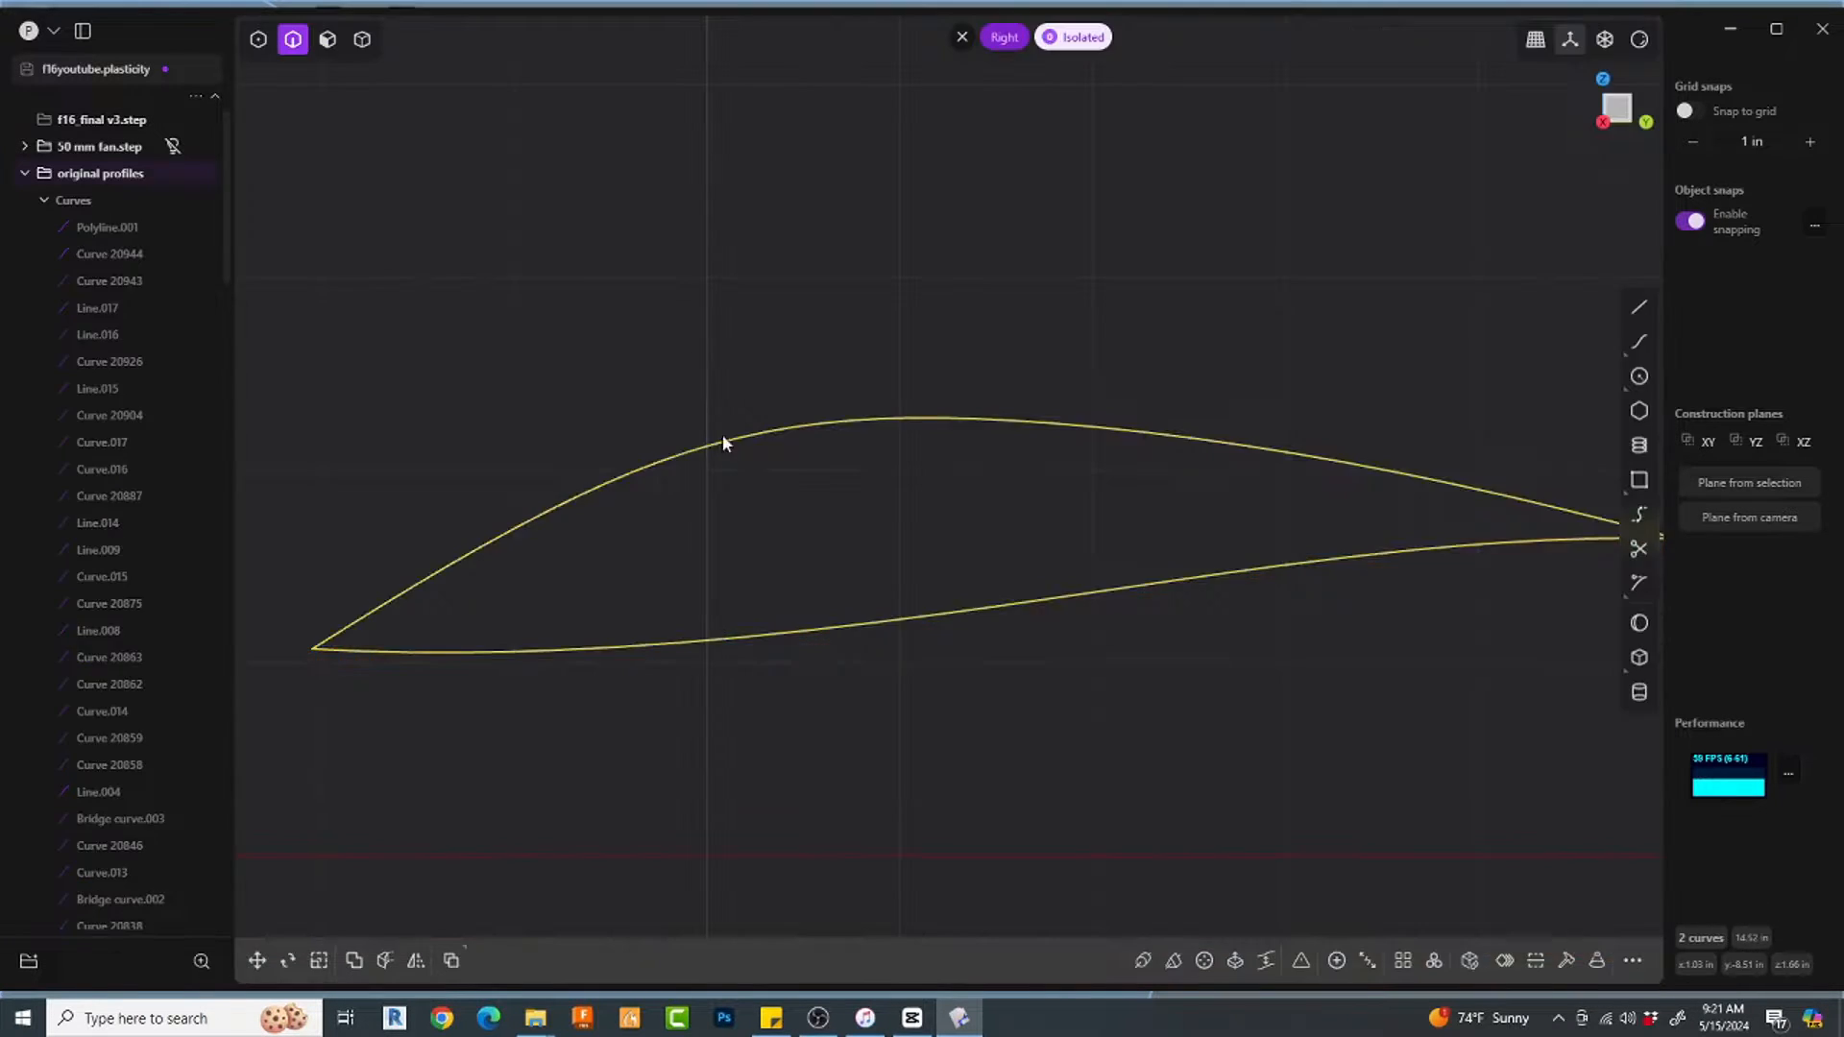
# Step: Flatten both canopy curves onto the centre plane by scaling X to 0 about their front tip
pyautogui.moveTo(722, 444); pyautogui.dragTo(724, 610, button='middle')
pyautogui.press('s')
pyautogui.press('v')
pyautogui.click(571, 612)
pyautogui.write('x:0')
pyautogui.press('Return')
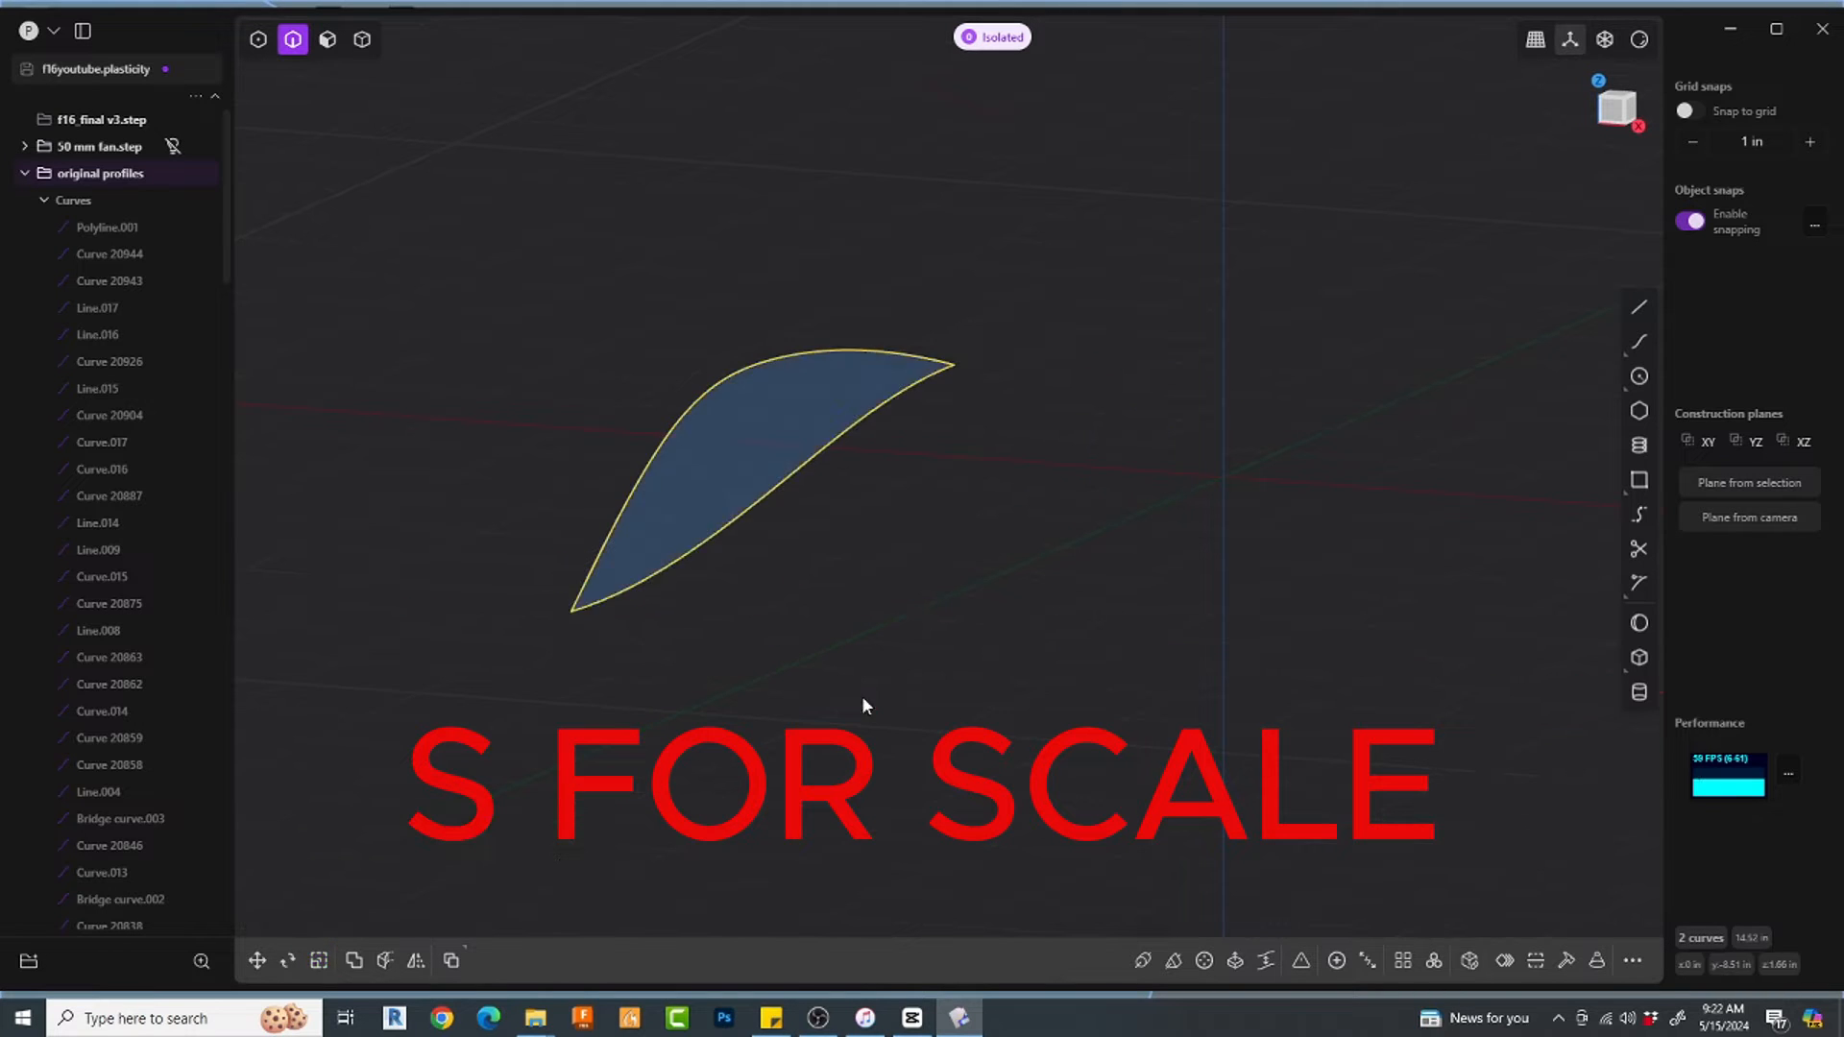
pyautogui.click(863, 706)
pyautogui.moveTo(863, 706); pyautogui.dragTo(672, 663, button='middle')
pyautogui.click(1608, 123)
pyautogui.click(1638, 307)
pyautogui.click(662, 573)
pyautogui.press('Escape')
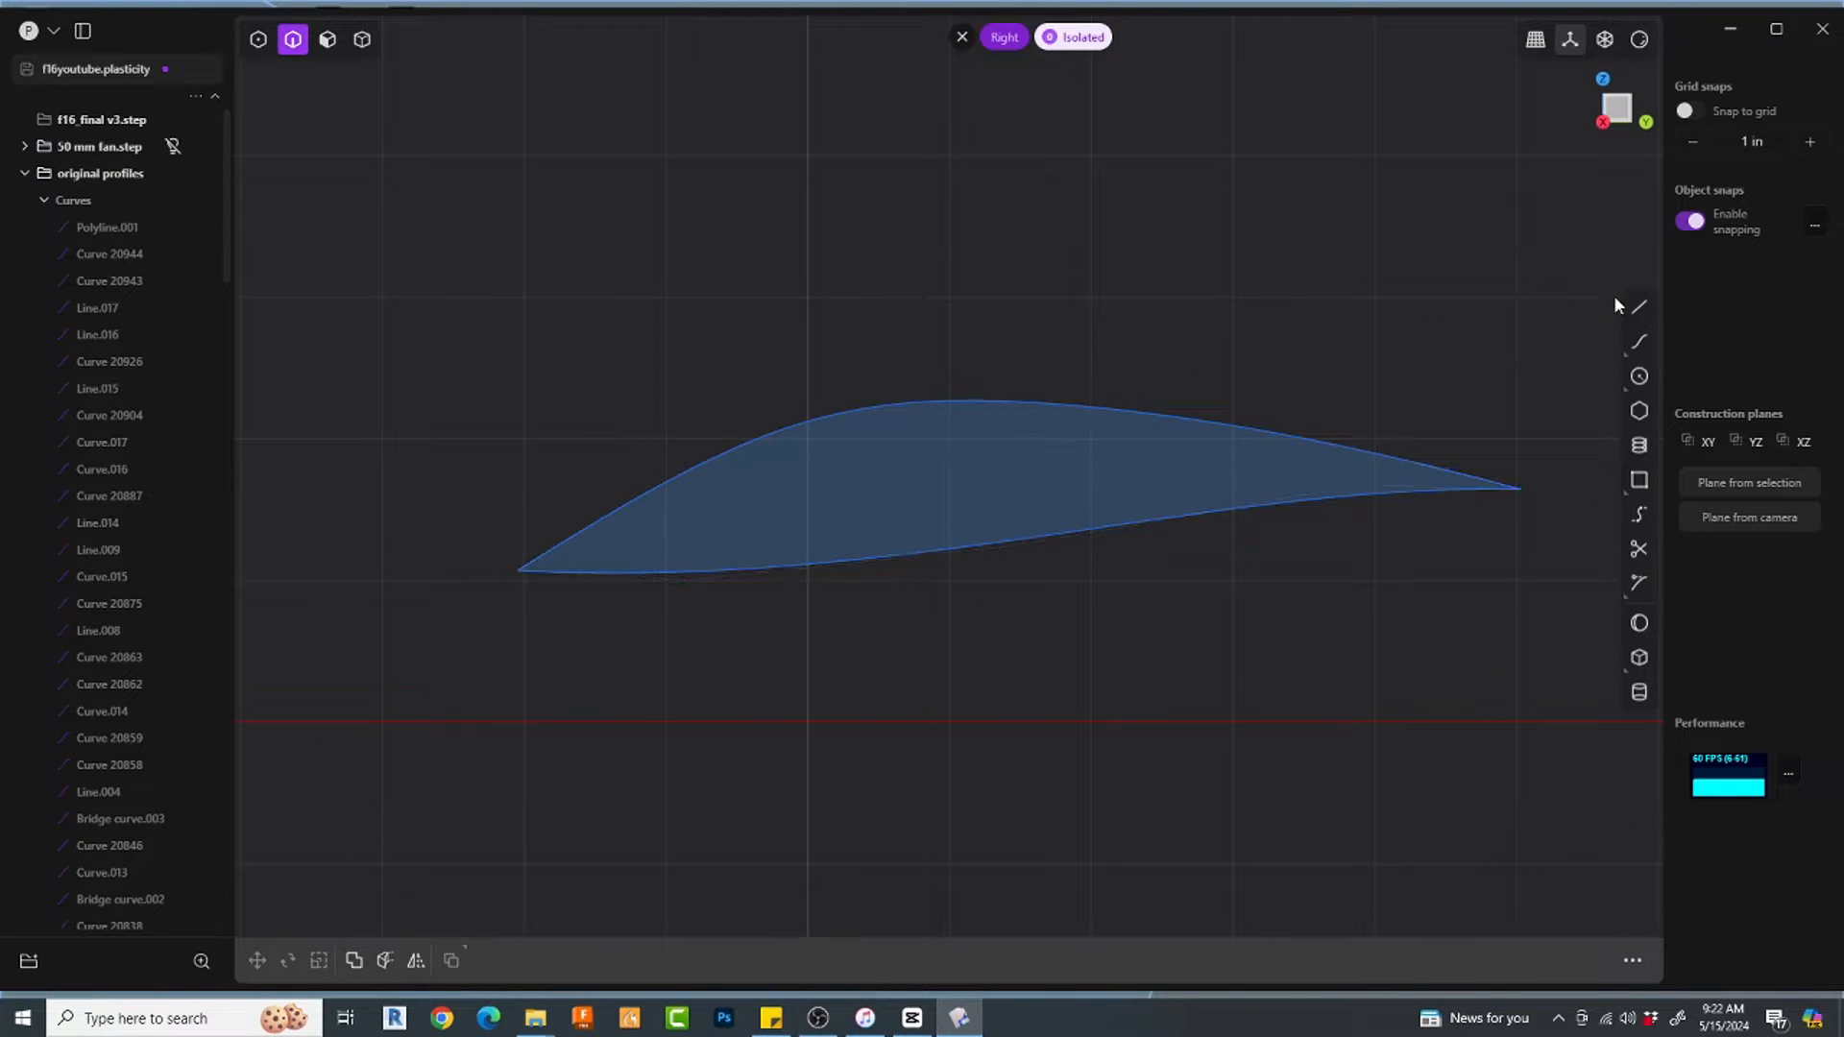
# Step: Draw three vertical lines up from the lower canopy curve, near the front, just ahead of the peak and near the rear
pyautogui.click(1639, 307)
pyautogui.click(659, 573)
pyautogui.click(659, 485)
pyautogui.click(1303, 500)
pyautogui.click(1302, 375)
pyautogui.click(1639, 307)
pyautogui.click(874, 557)
pyautogui.click(875, 255)
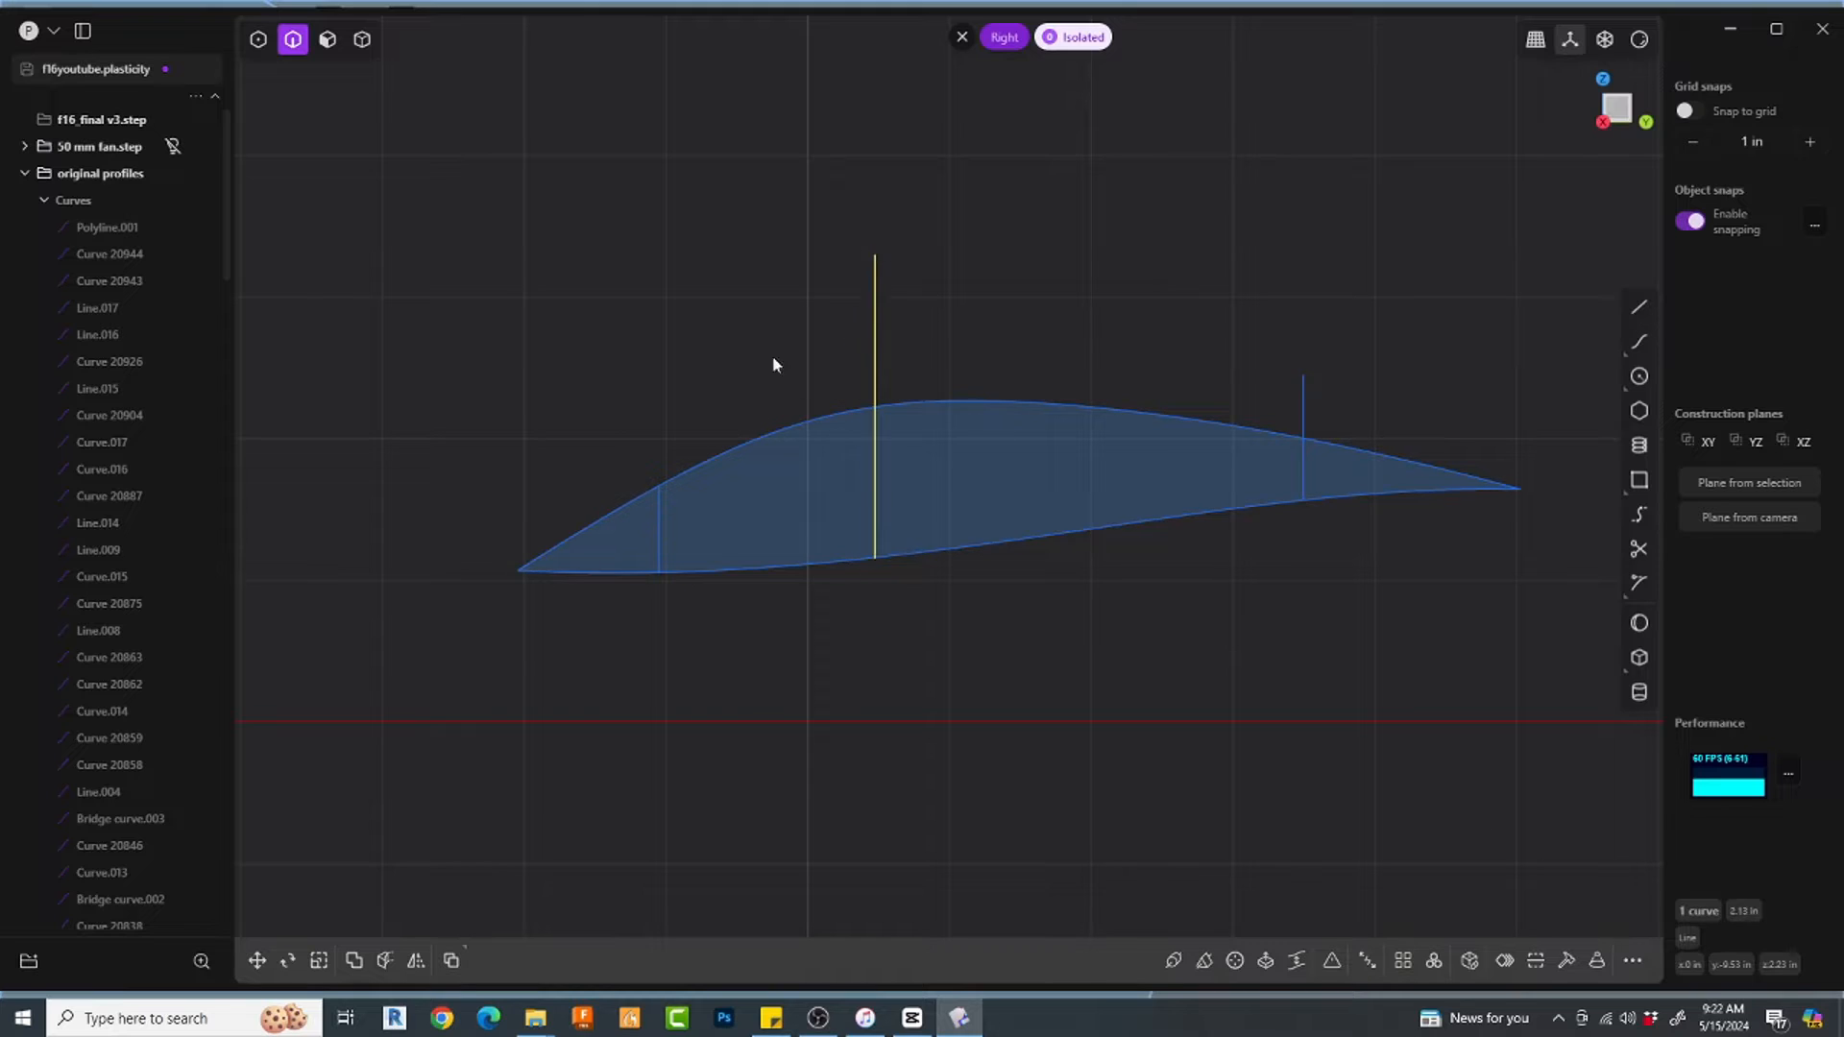
# Step: Trim off the parts of the middle and rear lines that extend above the upper canopy curve
pyautogui.click(1639, 549)
pyautogui.click(875, 332)
pyautogui.click(1303, 404)
# Step: Draw upright circles centred on the three lines' lower ends, reaching the upper curve, with radii about 1.06, 0.44 and 0.61 in
pyautogui.click(1639, 377)
pyautogui.click(875, 557)
pyautogui.press('v')
pyautogui.click(875, 407)
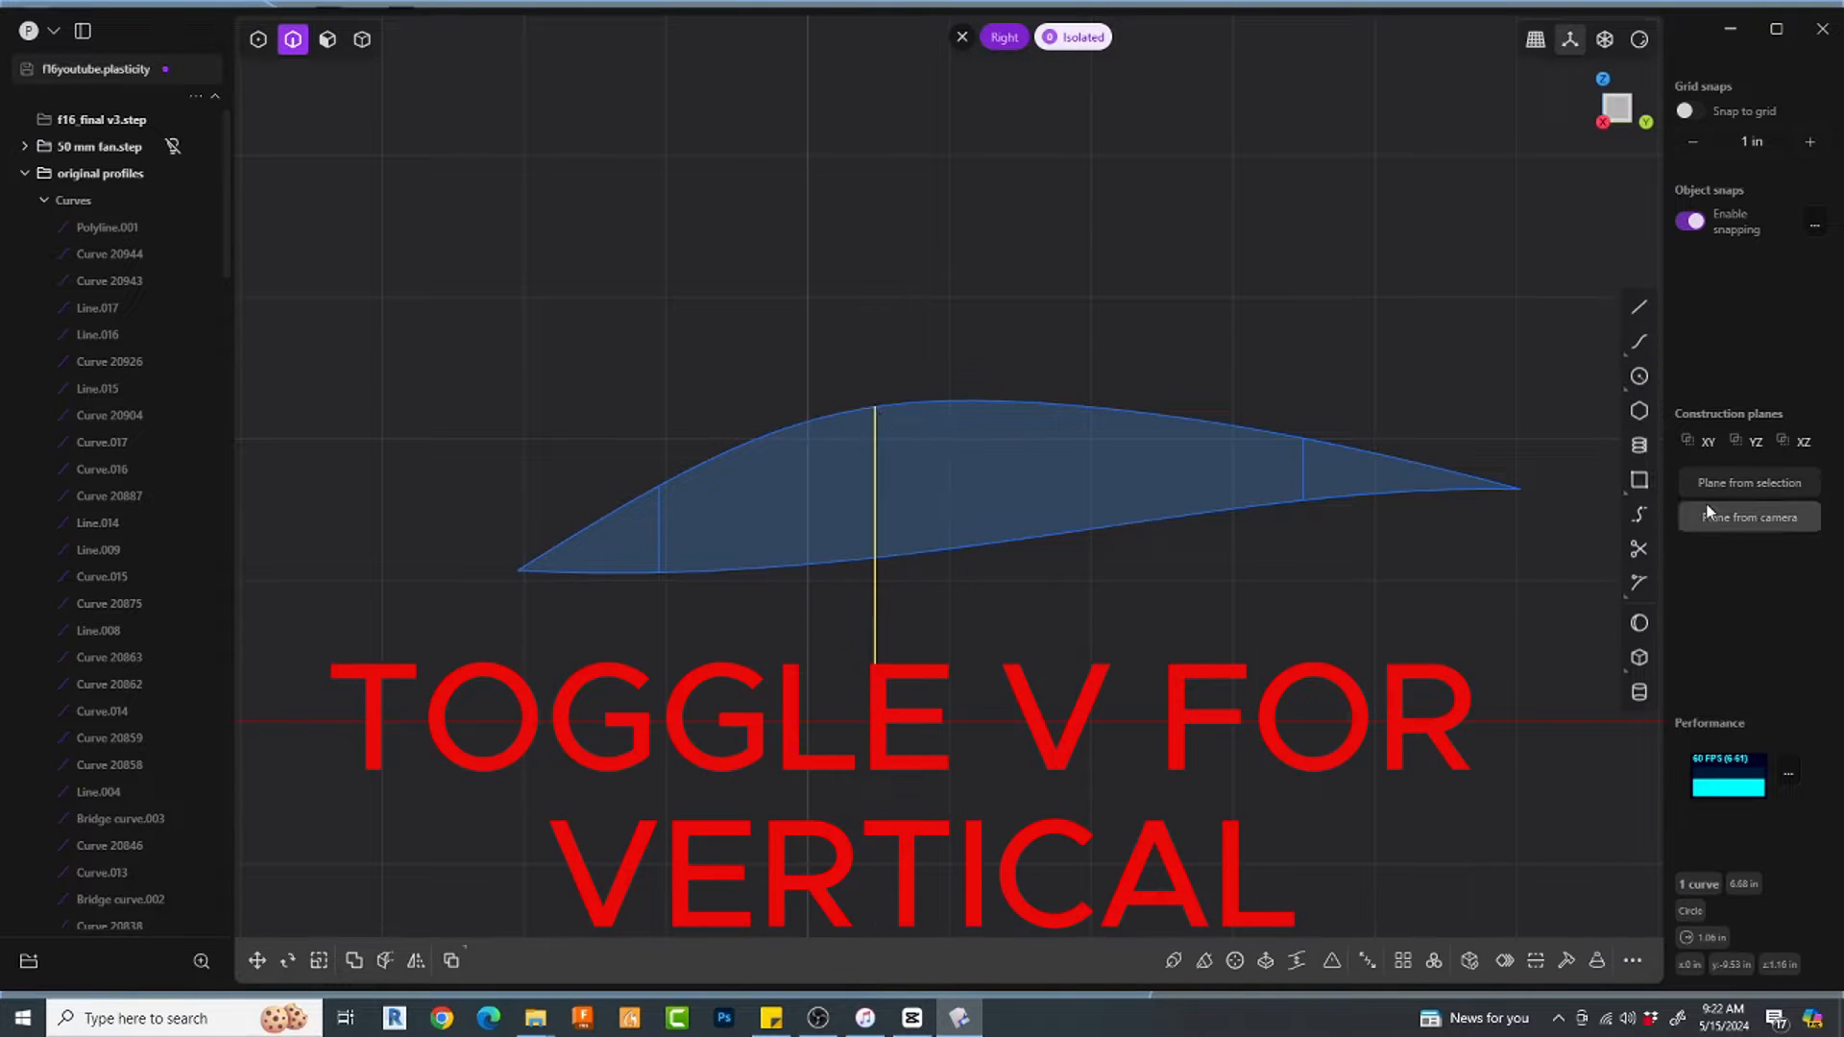
pyautogui.click(1639, 376)
pyautogui.click(1302, 498)
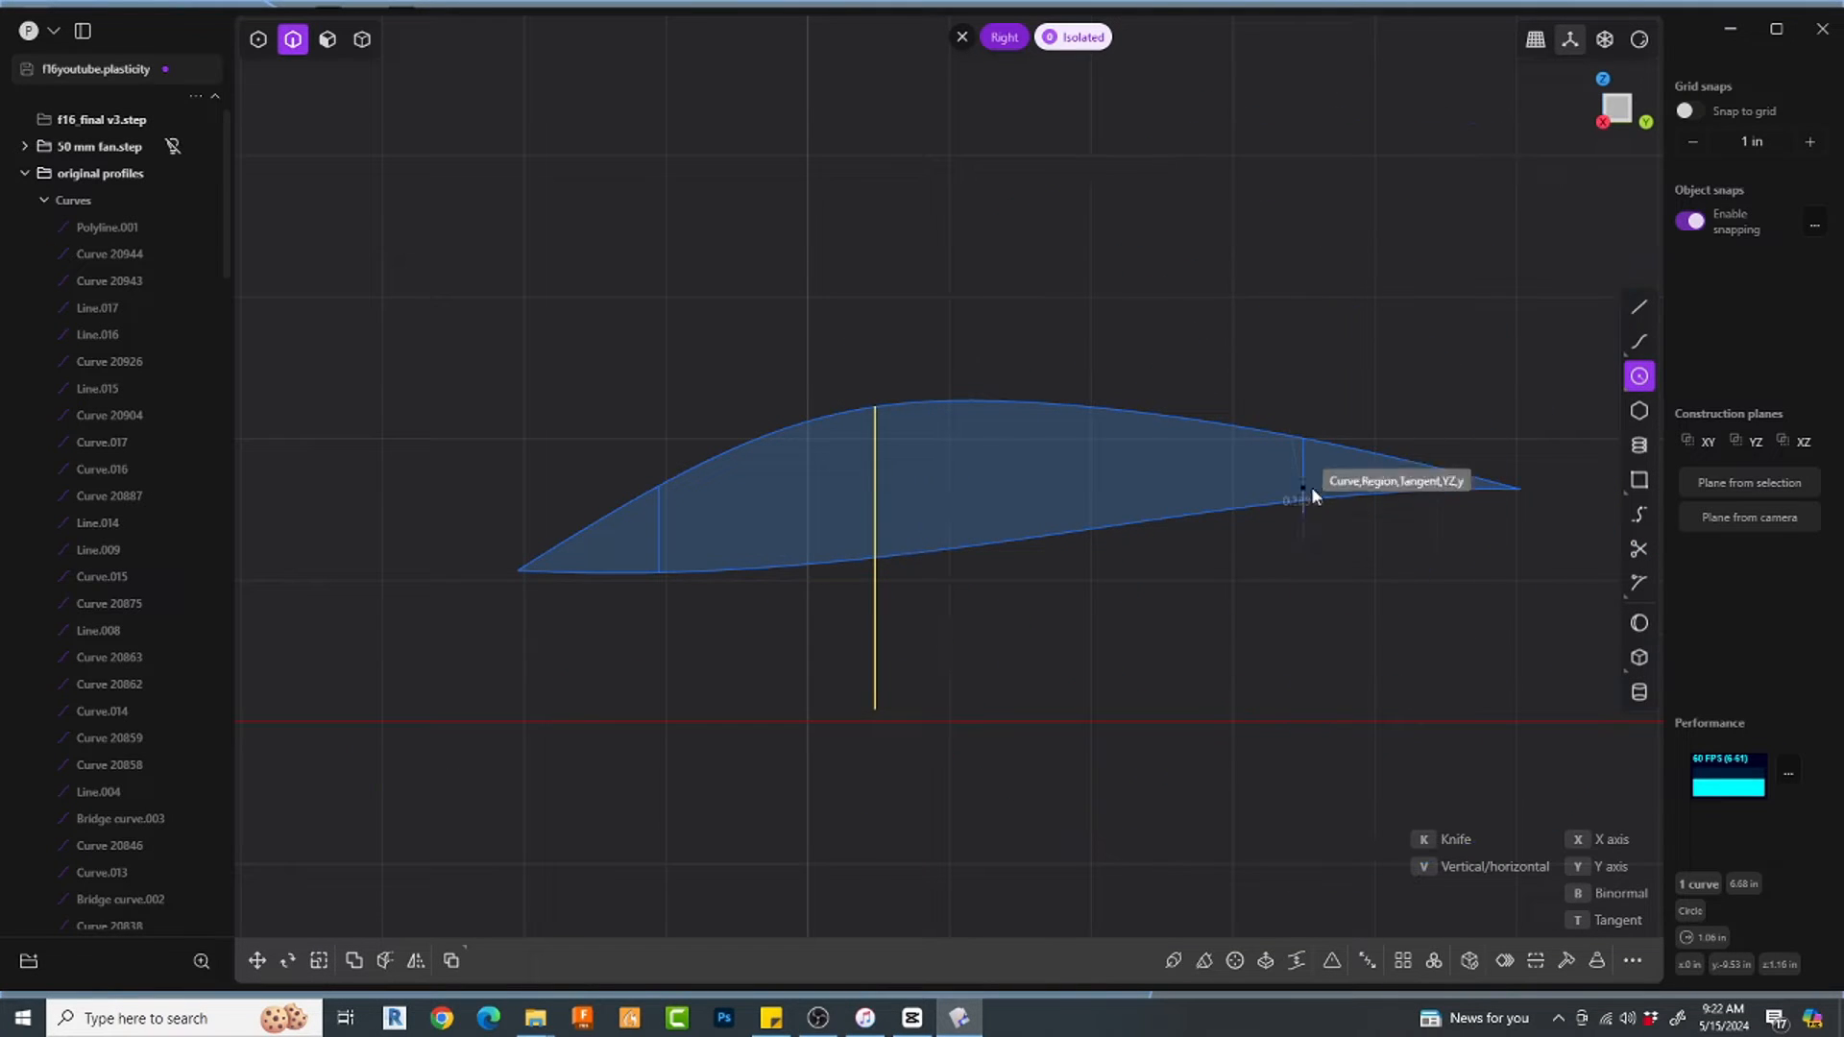
pyautogui.click(1324, 555)
pyautogui.click(657, 573)
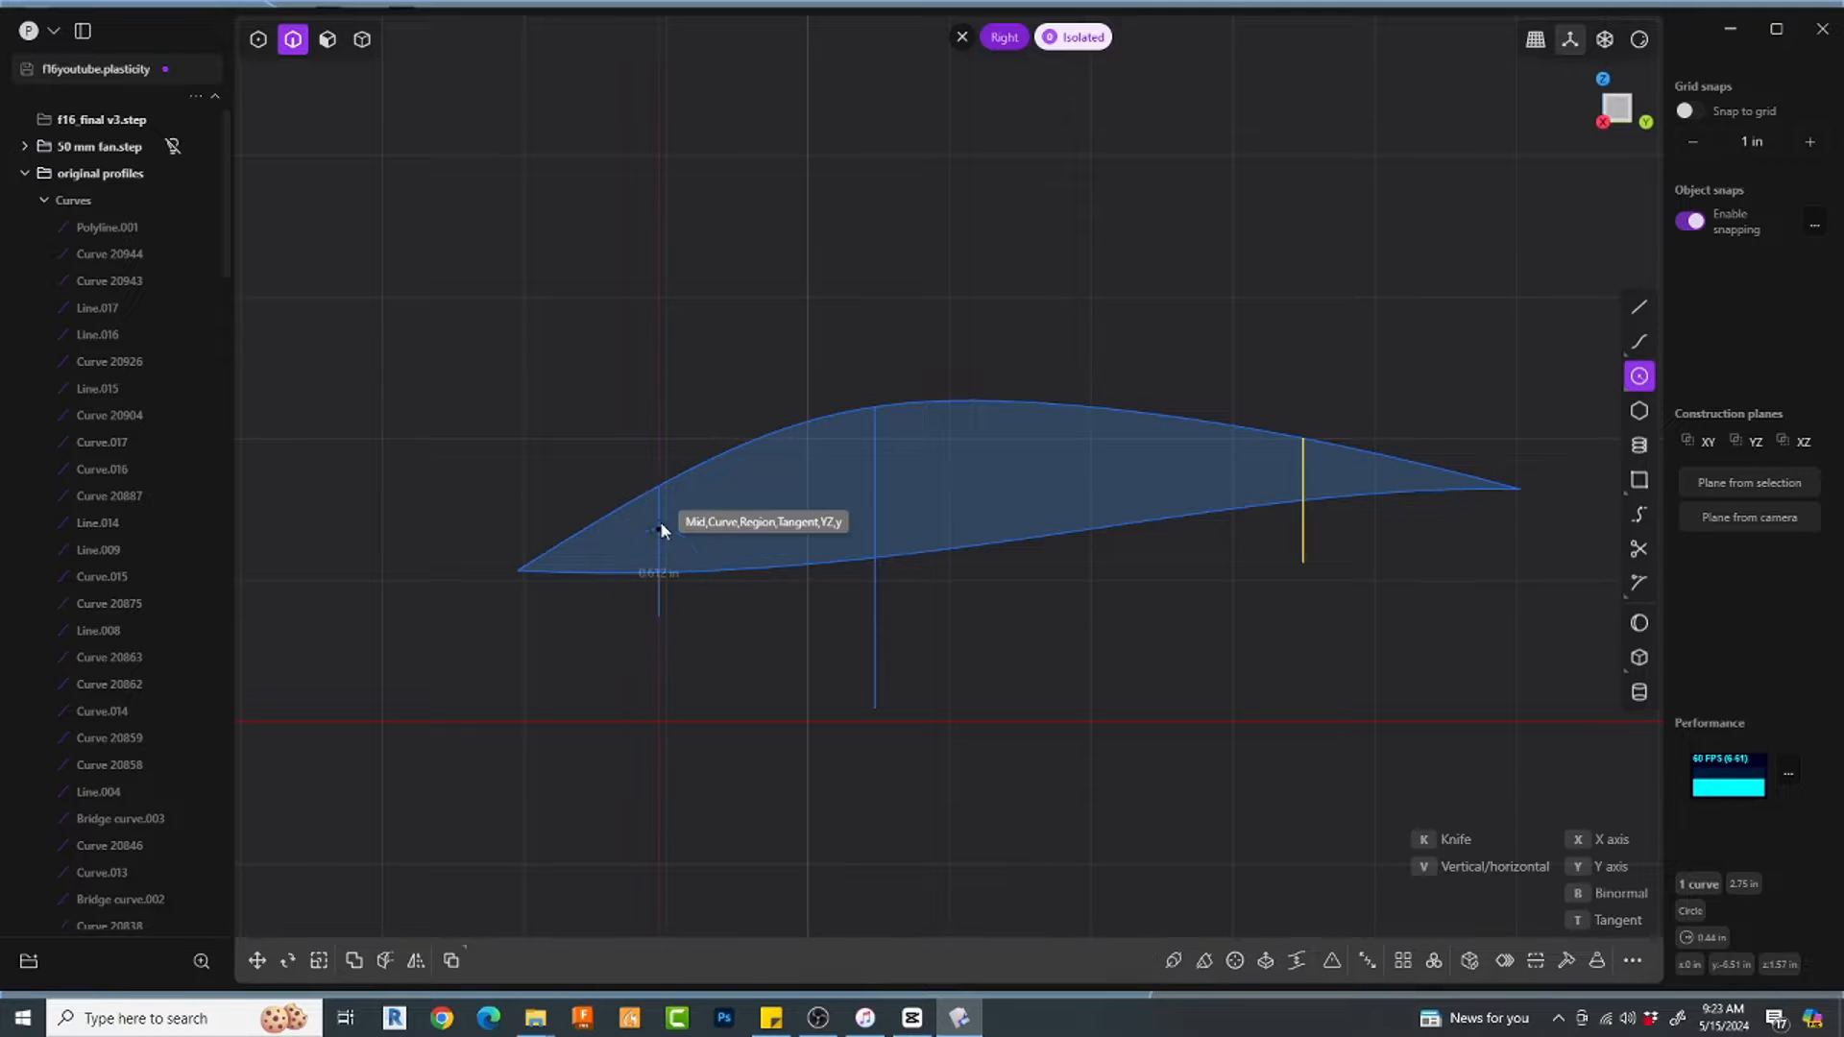
pyautogui.click(659, 490)
pyautogui.click(758, 641)
pyautogui.moveTo(758, 642); pyautogui.dragTo(928, 721, button='middle')
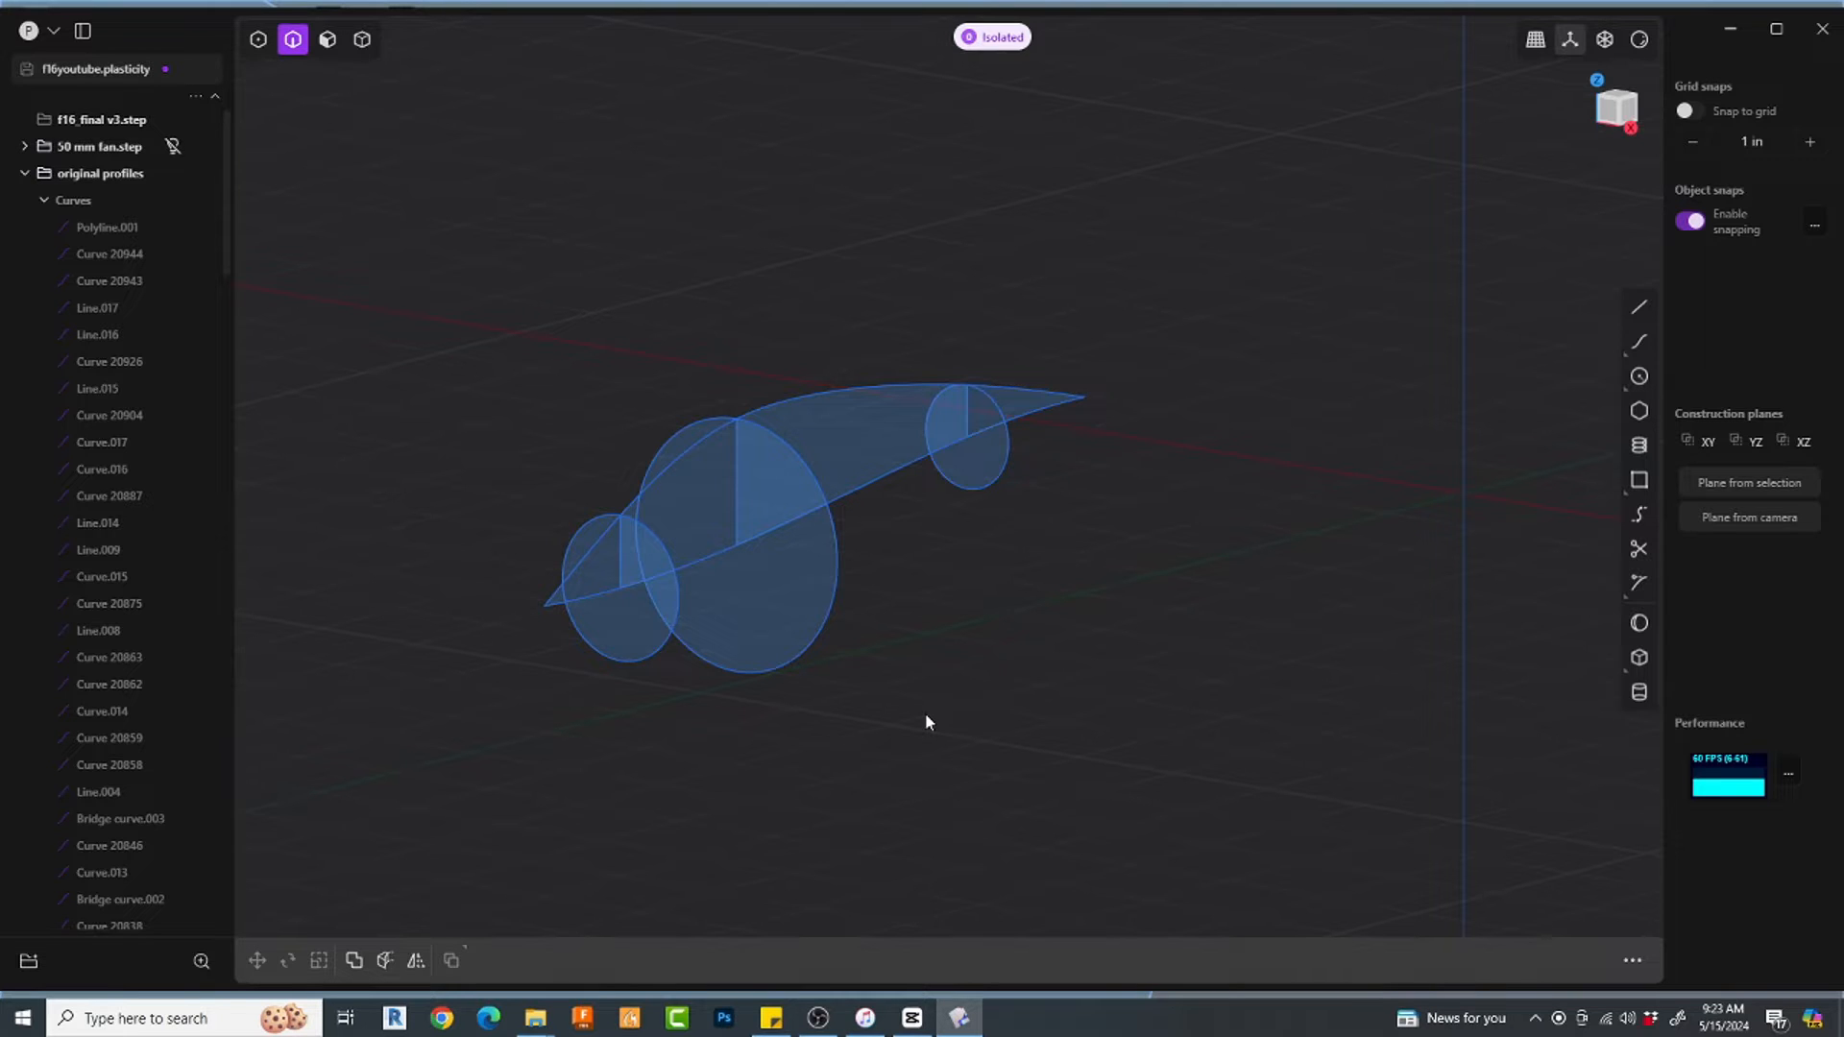
# Step: Cut the rear, middle and front circles with the lower canopy curve
pyautogui.press('KP_3')
pyautogui.moveTo(1554, 615); pyautogui.dragTo(1420, 676)
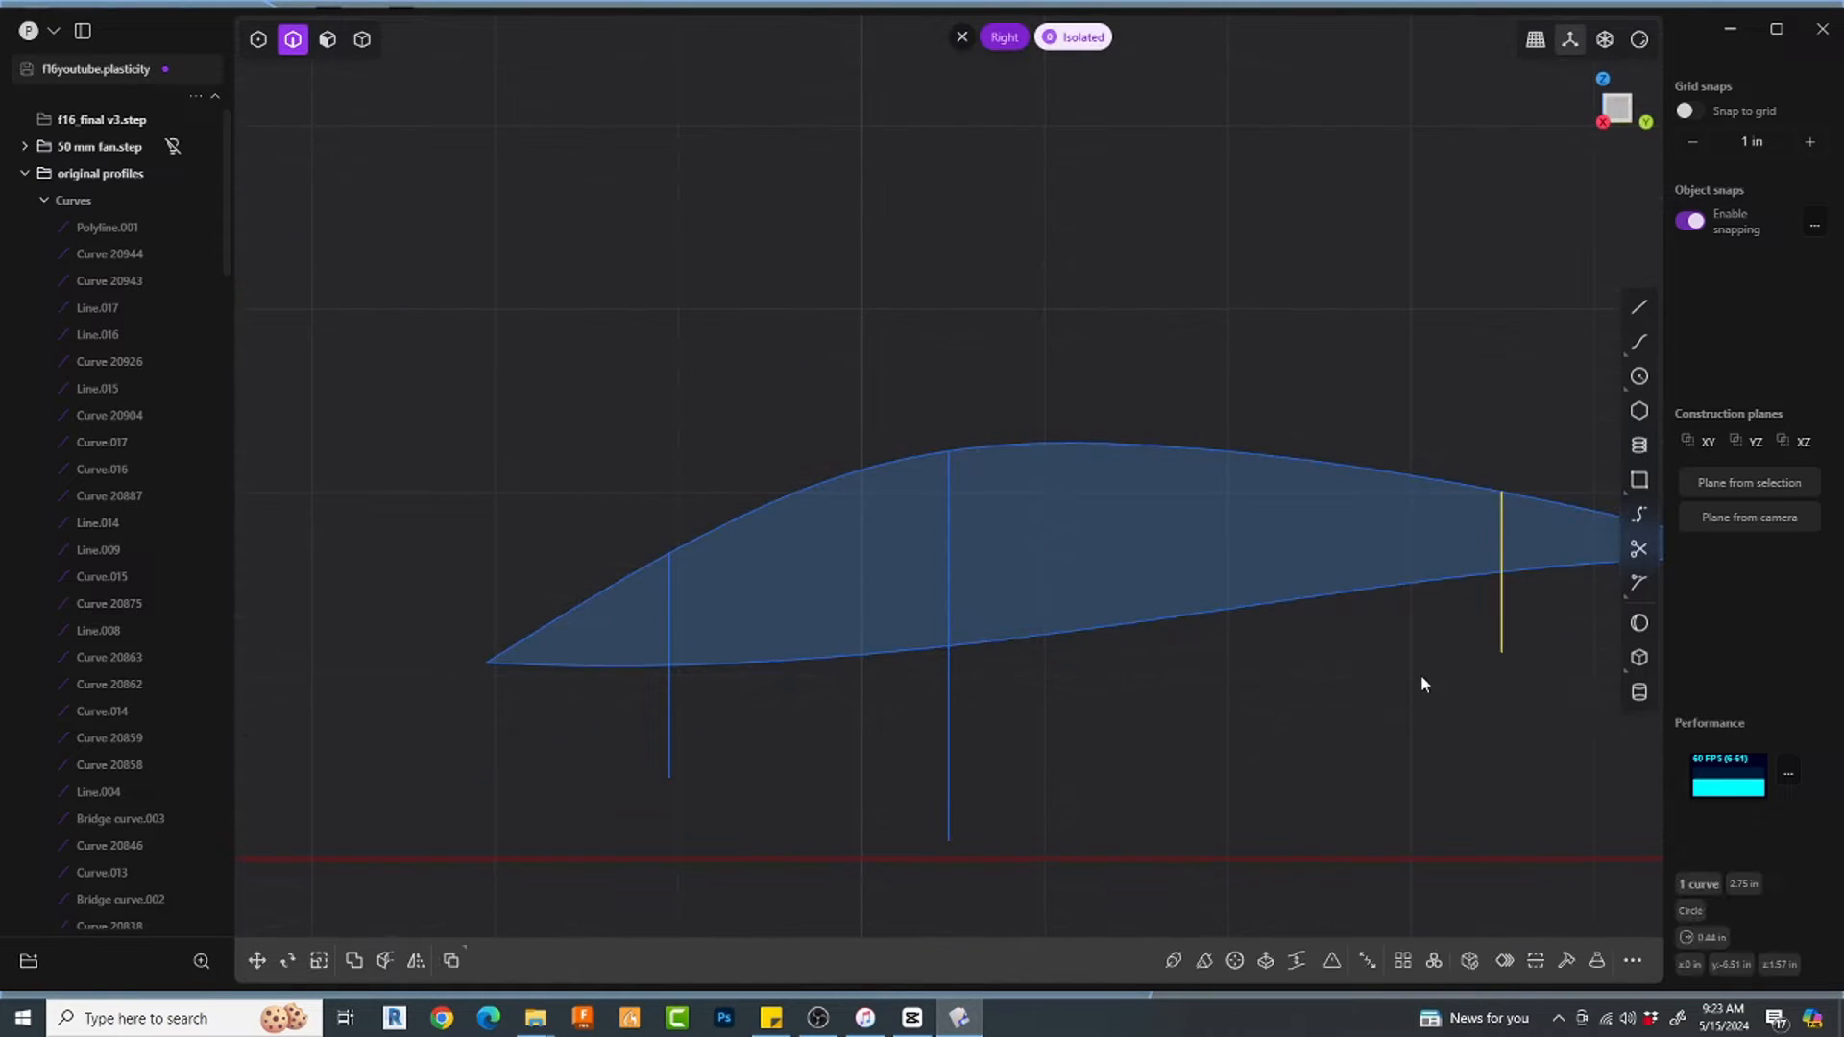
pyautogui.press('c')
pyautogui.click(1462, 576)
pyautogui.rightClick(1419, 630)
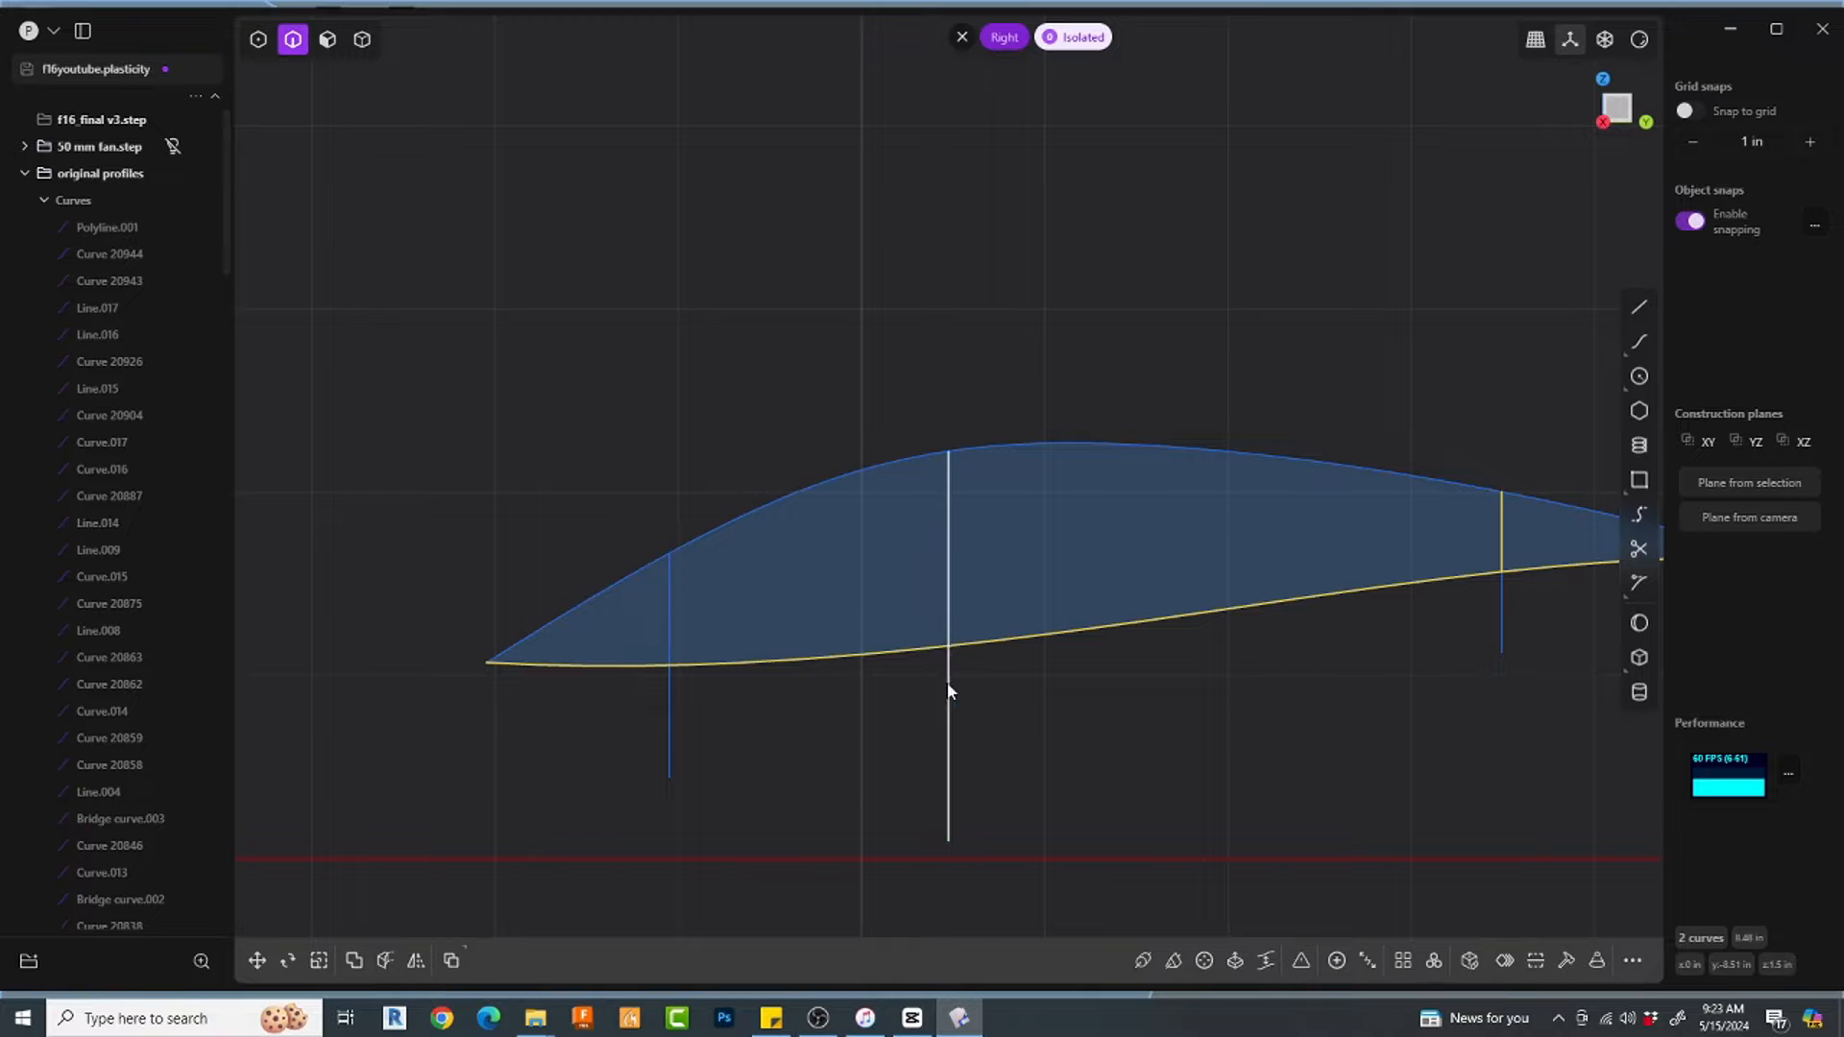
pyautogui.press('c')
pyautogui.rightClick(992, 660)
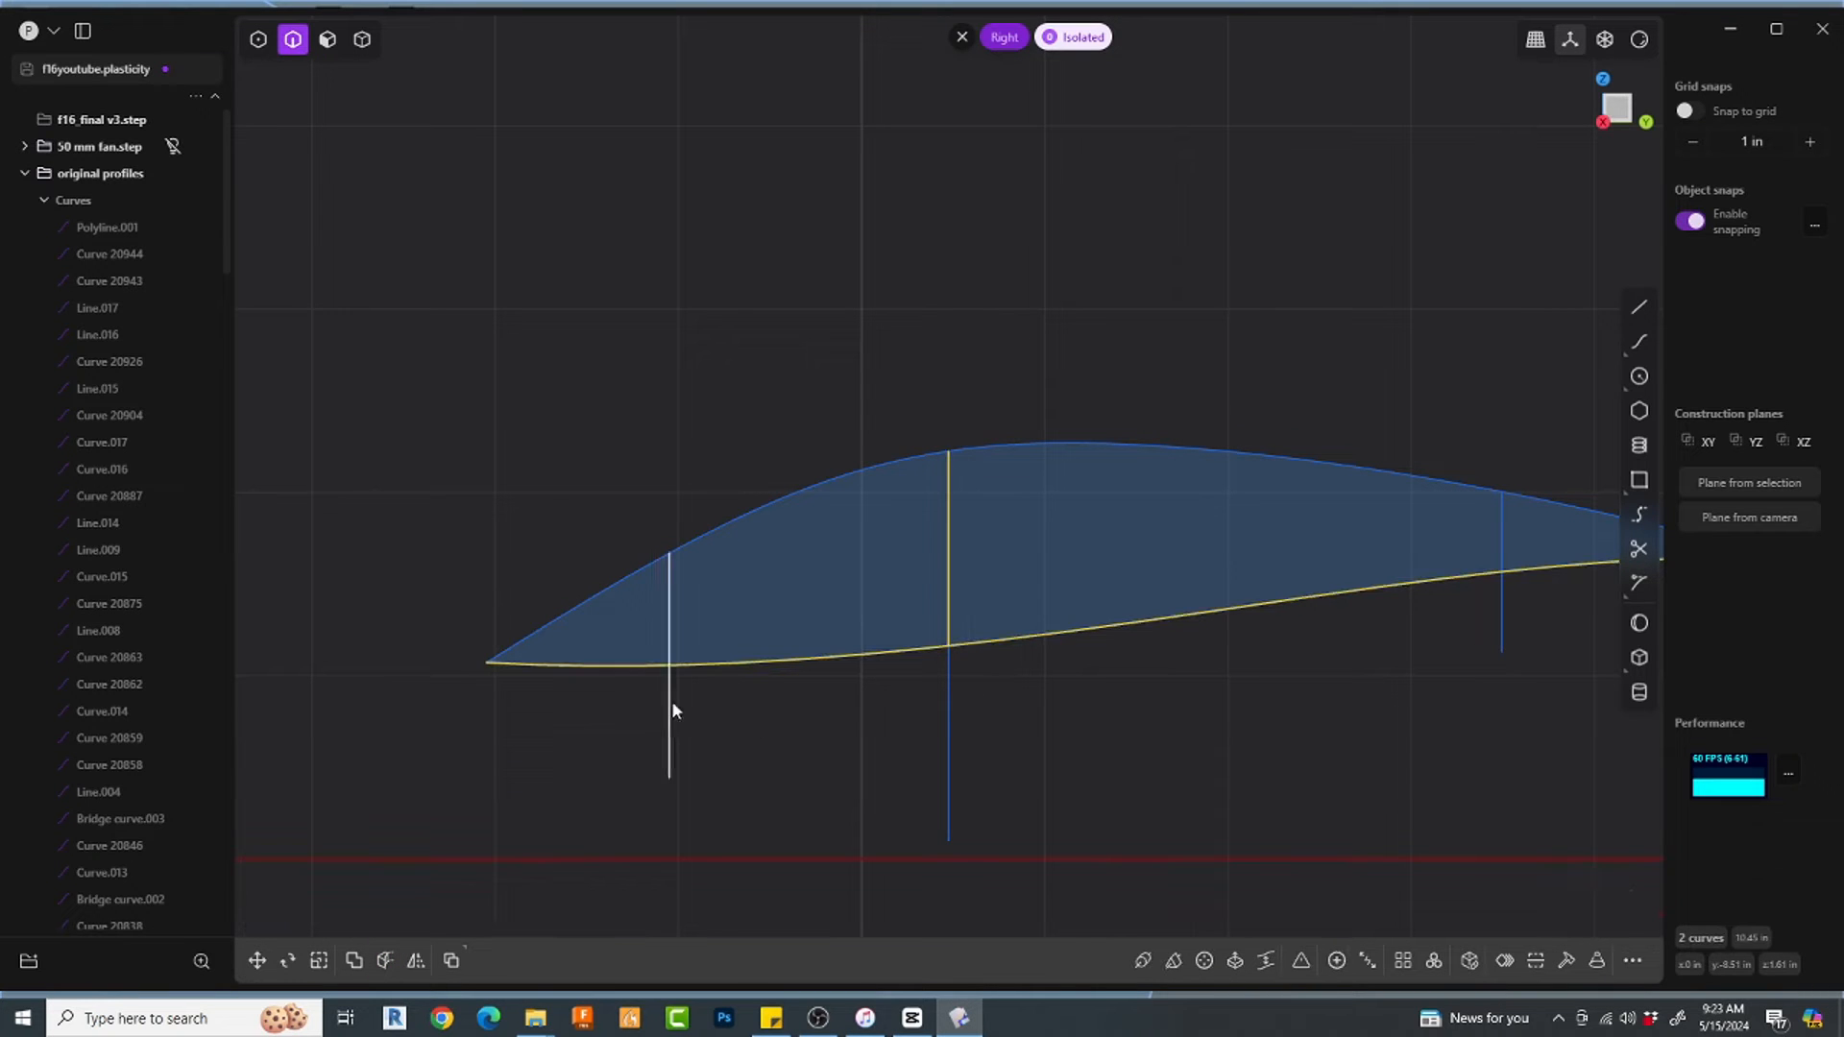
pyautogui.click(672, 702)
pyautogui.press('c')
pyautogui.click(718, 668)
pyautogui.rightClick(721, 682)
# Step: Delete the lower halves of all three circles, keeping the upper arcs as canopy sections
pyautogui.moveTo(894, 712); pyautogui.dragTo(706, 754, button='middle')
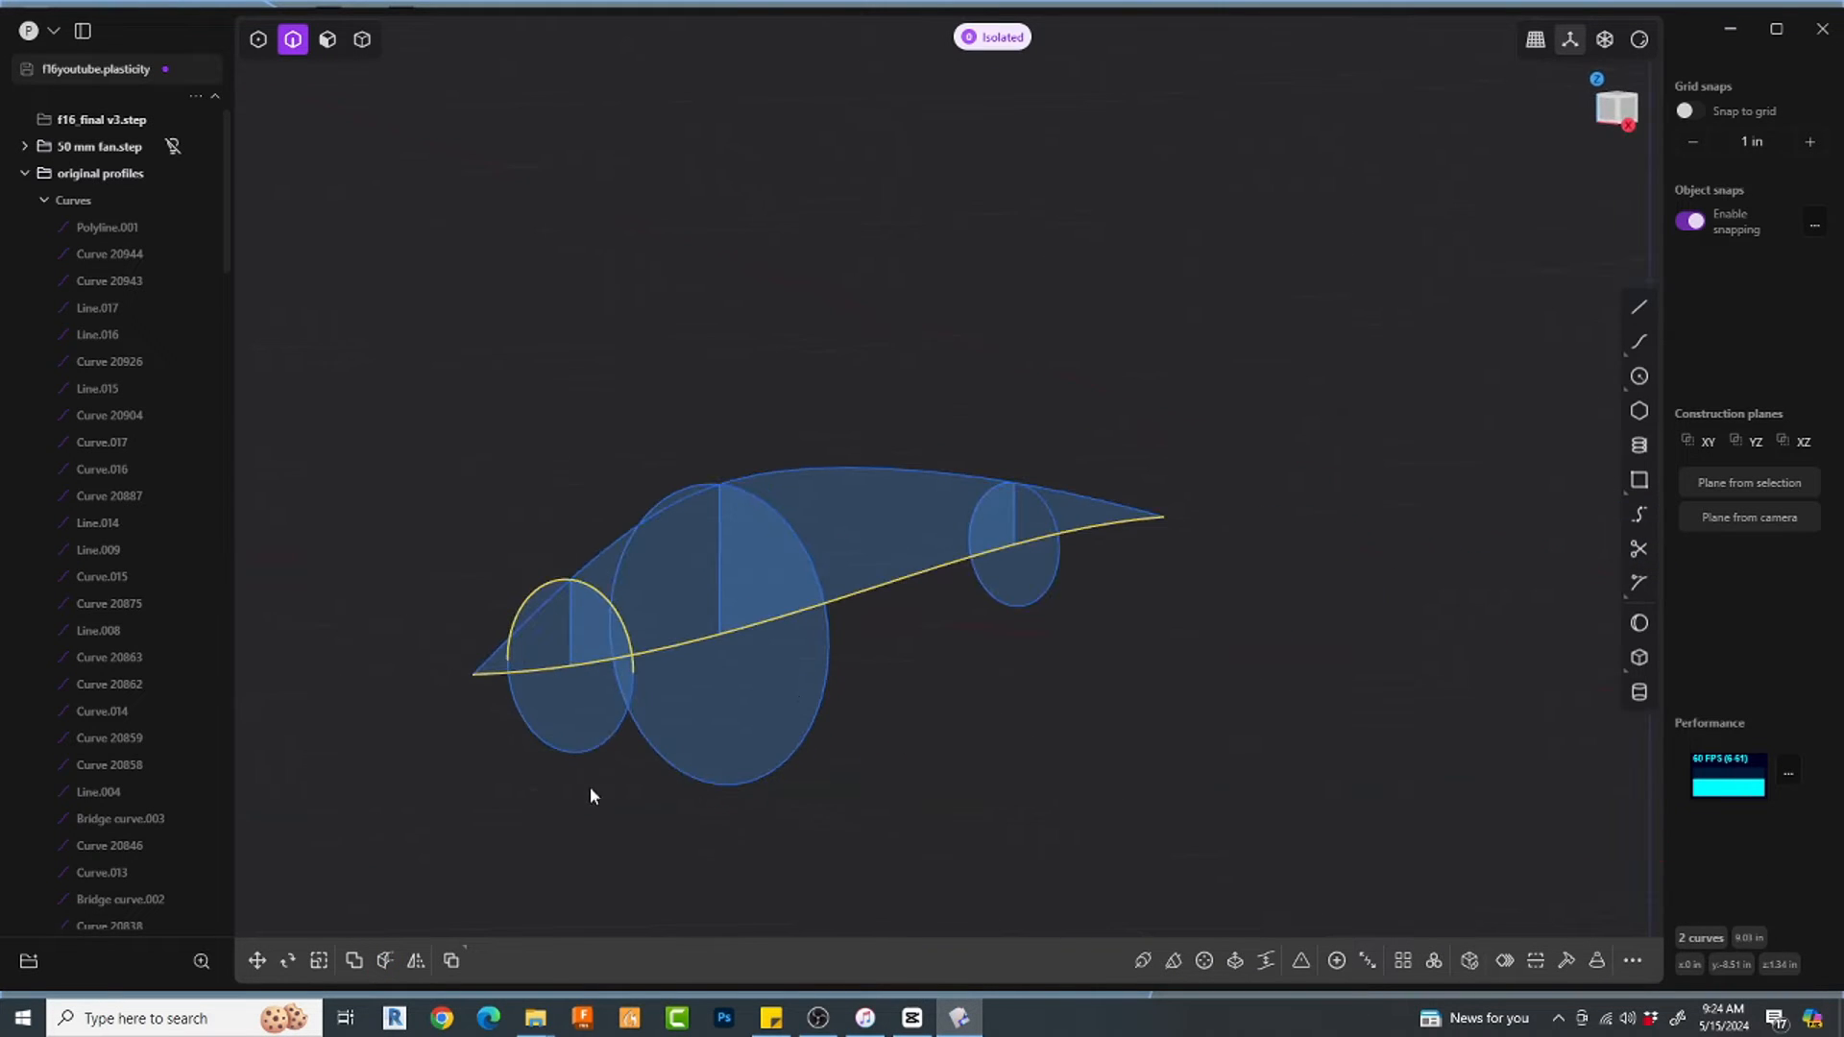
pyautogui.moveTo(590, 787); pyautogui.dragTo(559, 724)
pyautogui.press('Delete')
pyautogui.moveTo(773, 795); pyautogui.dragTo(720, 751)
pyautogui.press('Delete')
pyautogui.moveTo(1119, 639); pyautogui.dragTo(1045, 597)
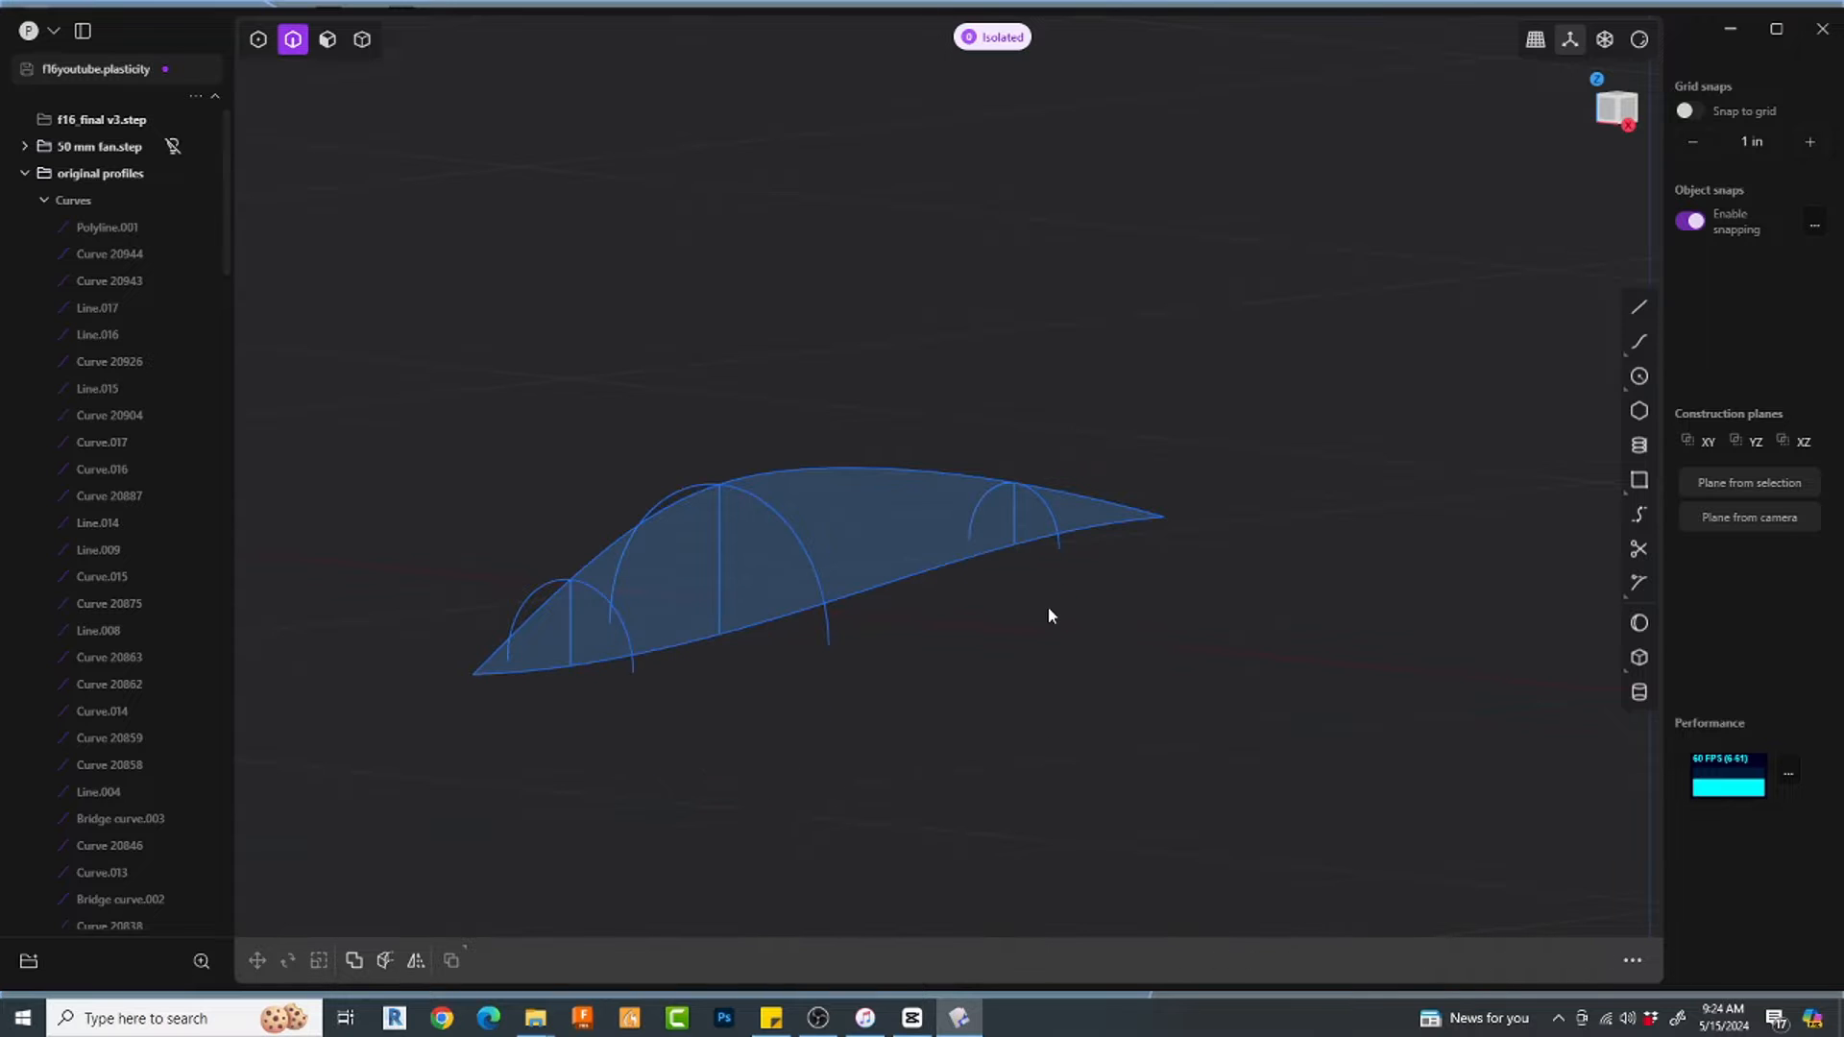
# Step: Project the copied canopy sill curve onto the fuselage sheet with Project Curve
pyautogui.moveTo(639, 673); pyautogui.dragTo(638, 807, button='middle')
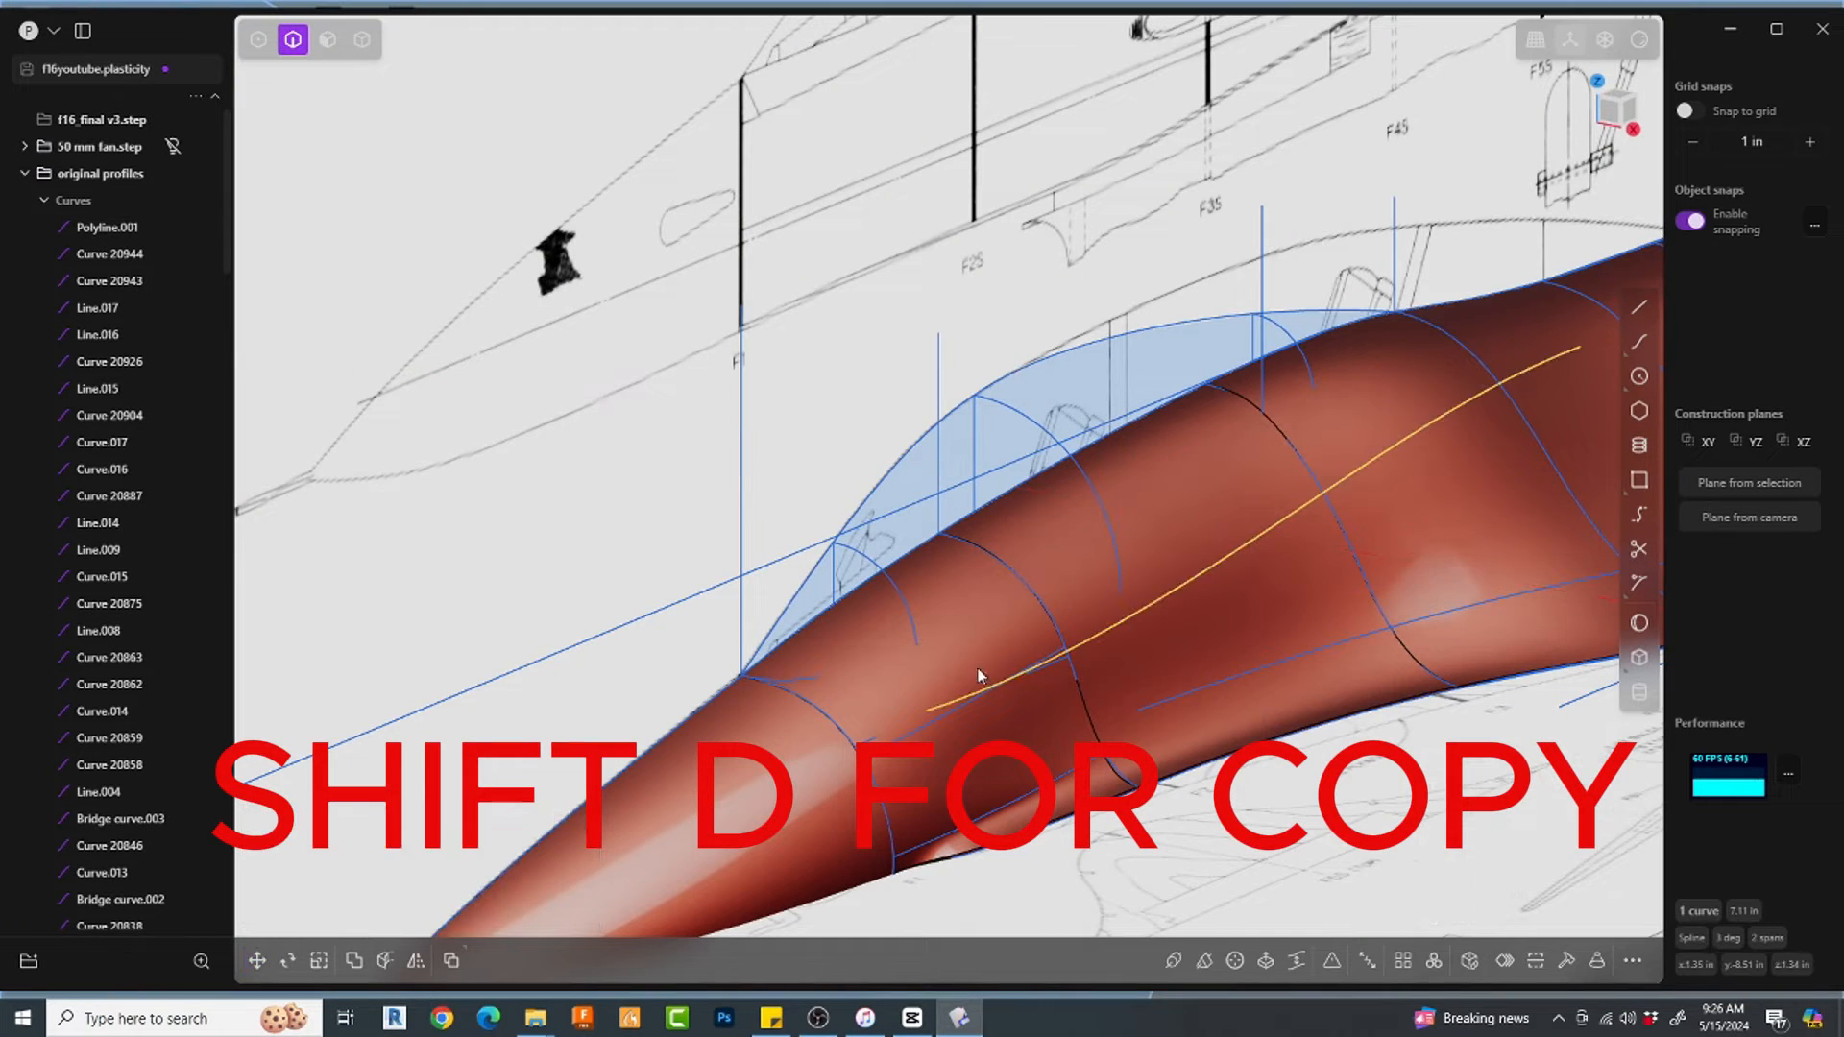
pyautogui.press('4')
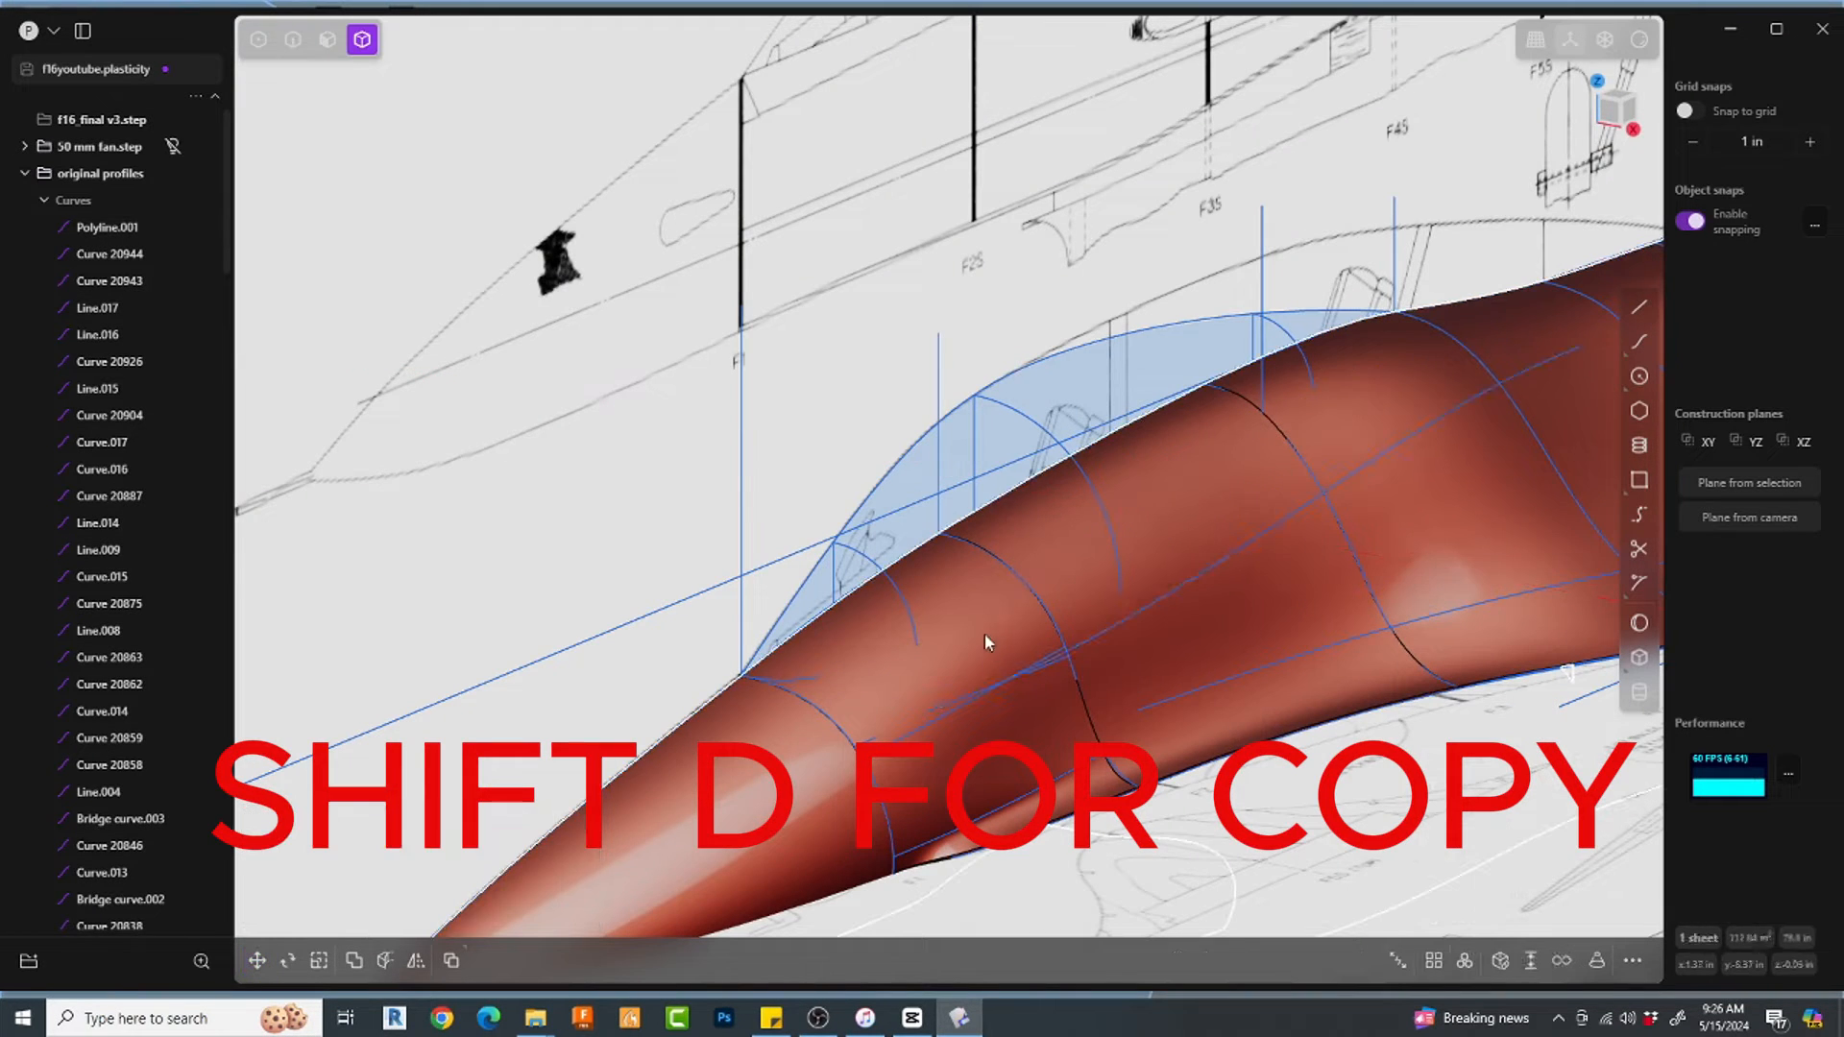
pyautogui.press('i')
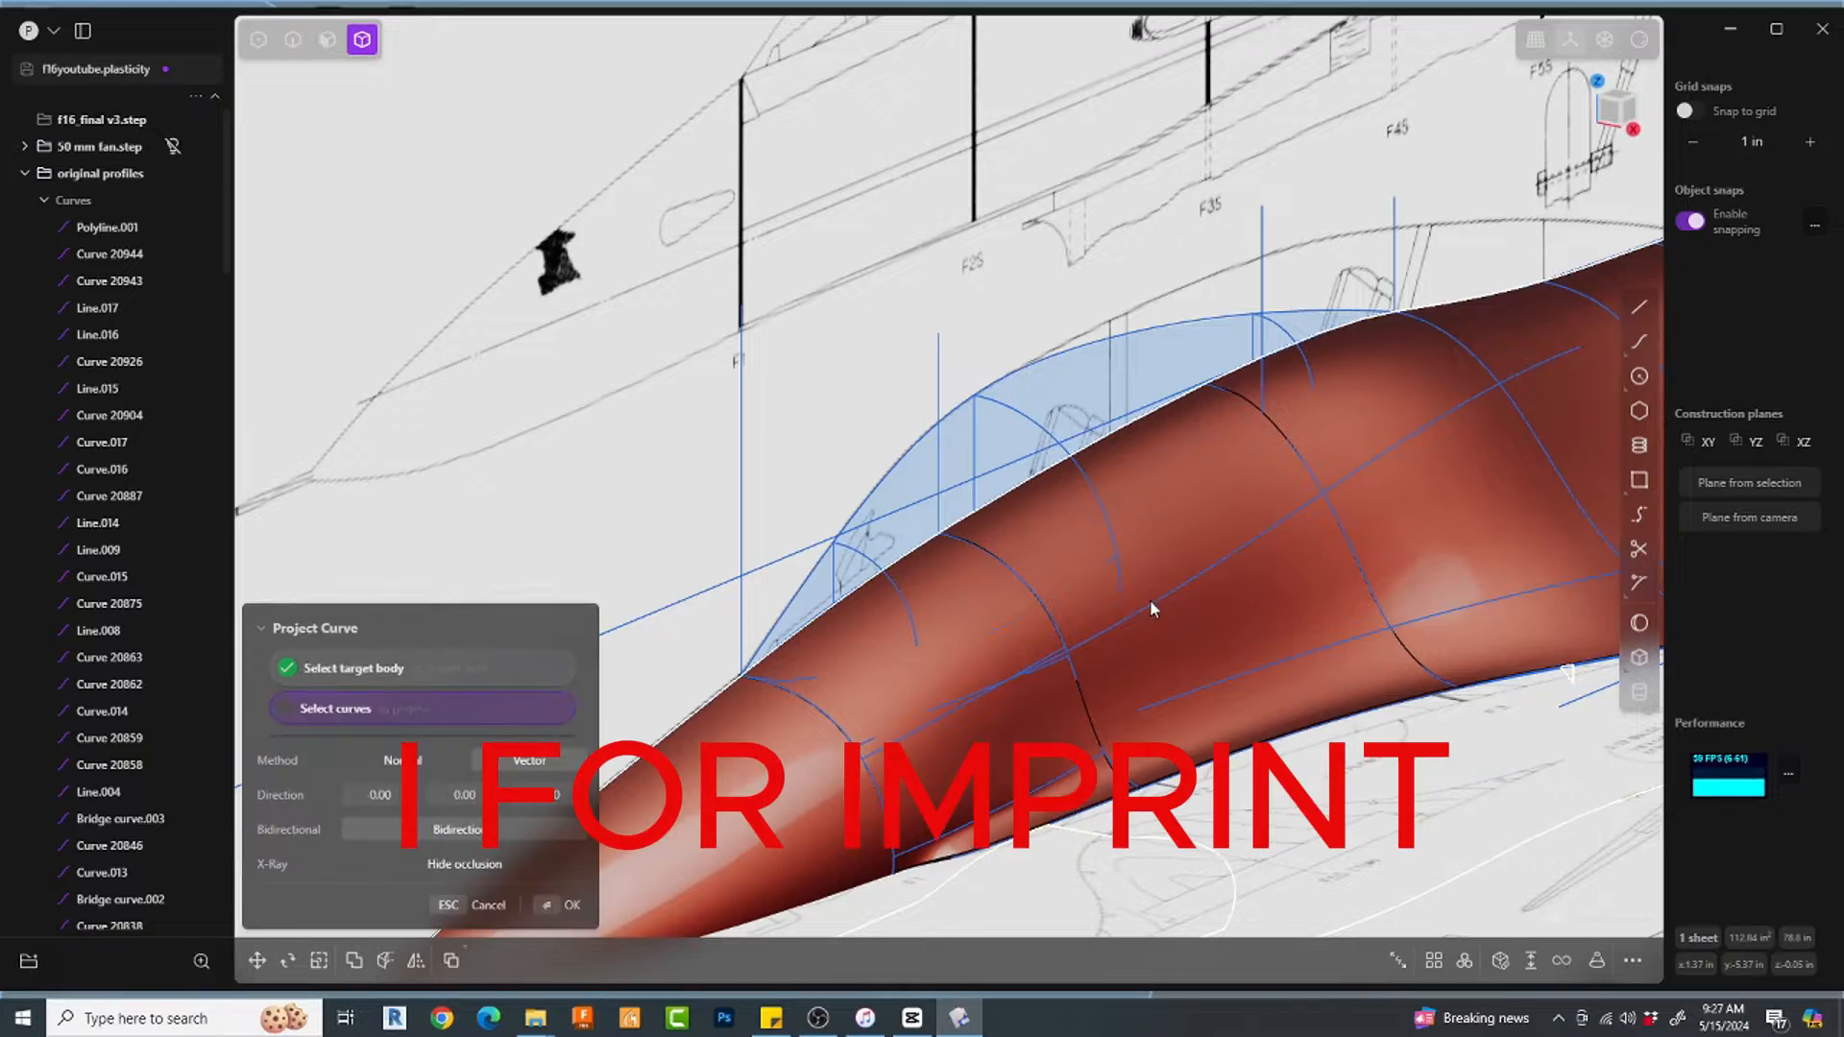
pyautogui.click(1149, 600)
pyautogui.press('Return')
pyautogui.moveTo(1149, 599); pyautogui.dragTo(1078, 539, button='middle')
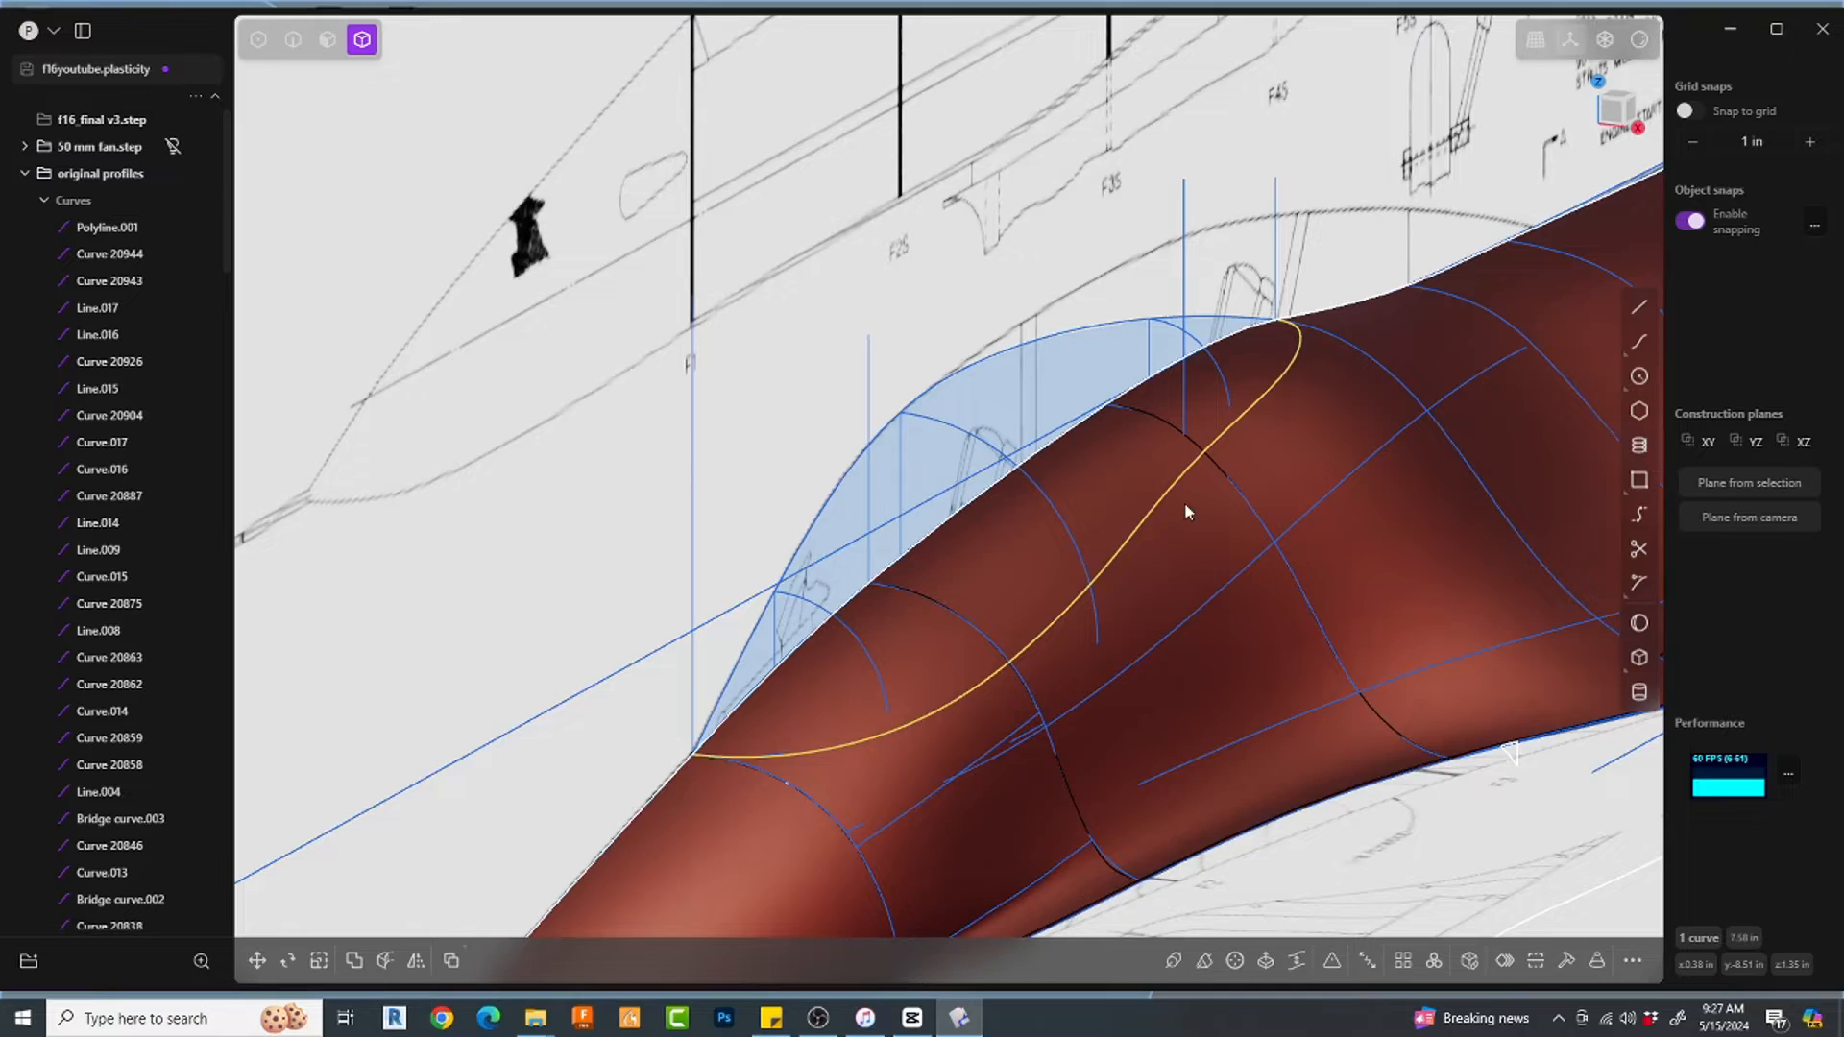
pyautogui.moveTo(1184, 512); pyautogui.dragTo(1023, 682, button='middle')
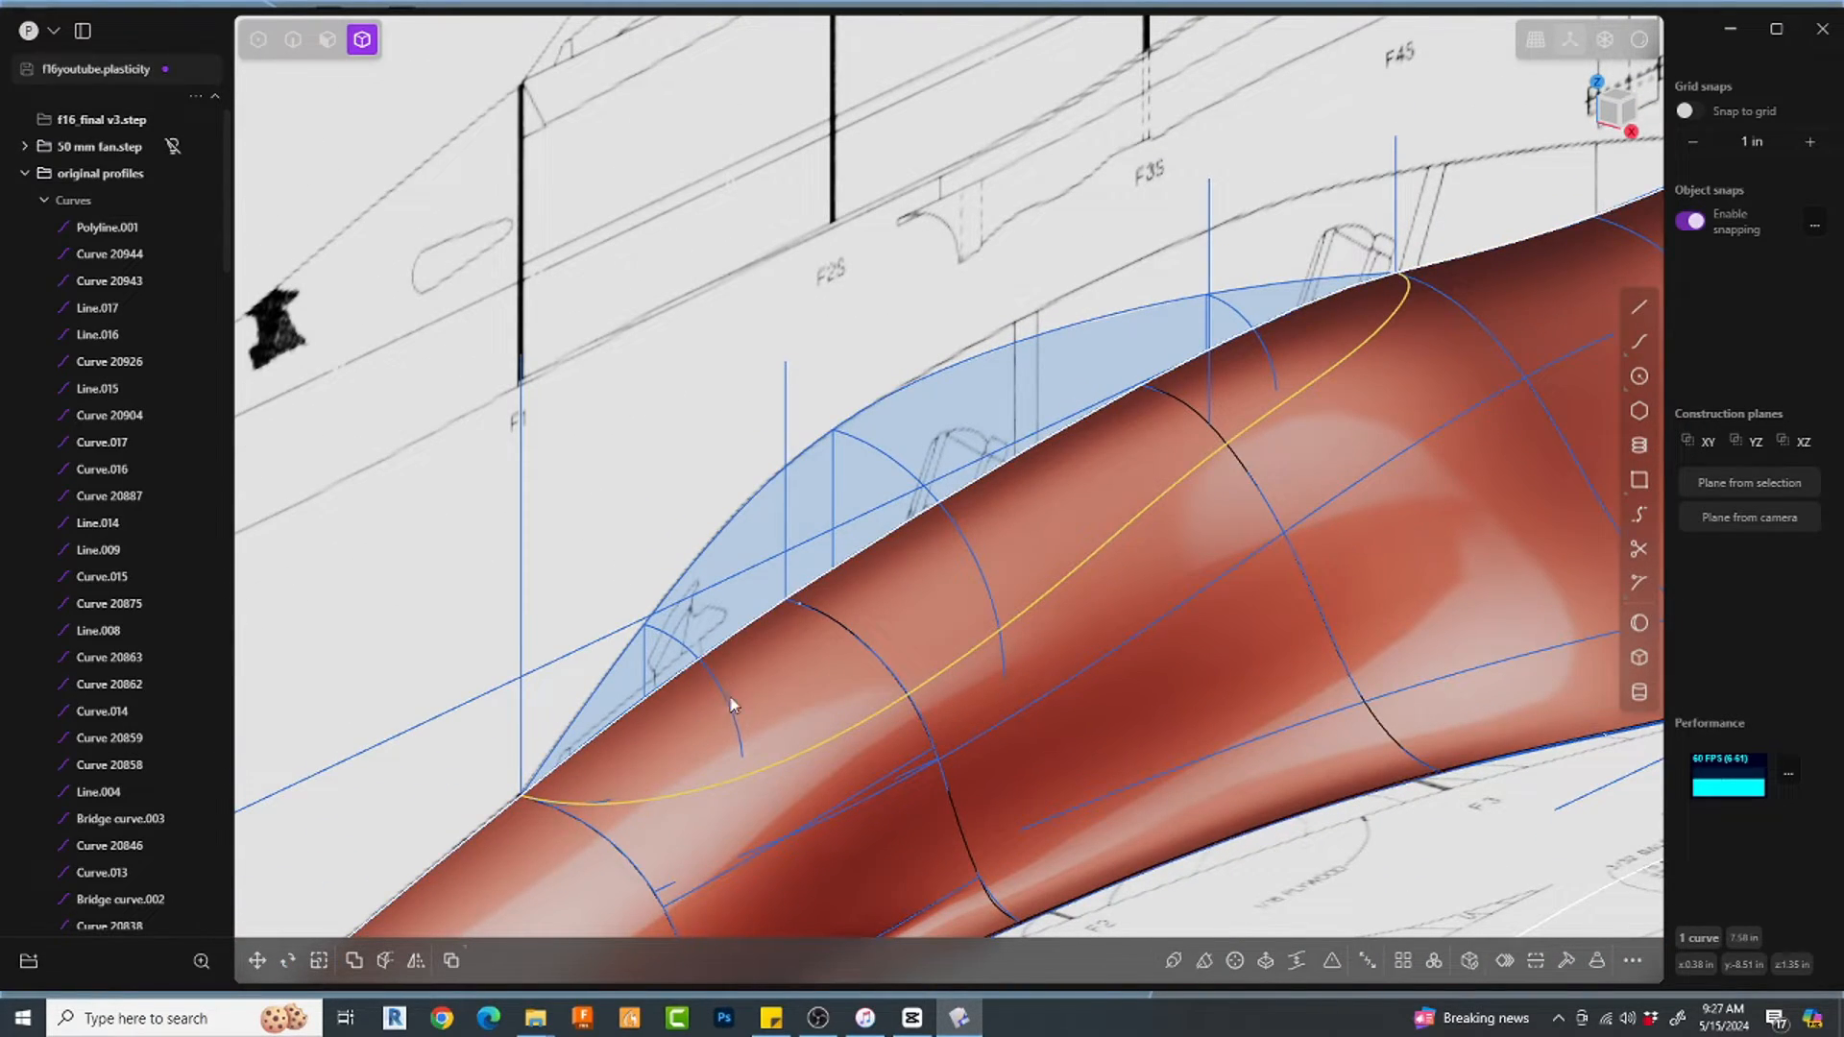
# Step: Draw a short crosswise guide line outward from the projected curve's rear tip
pyautogui.press('2')
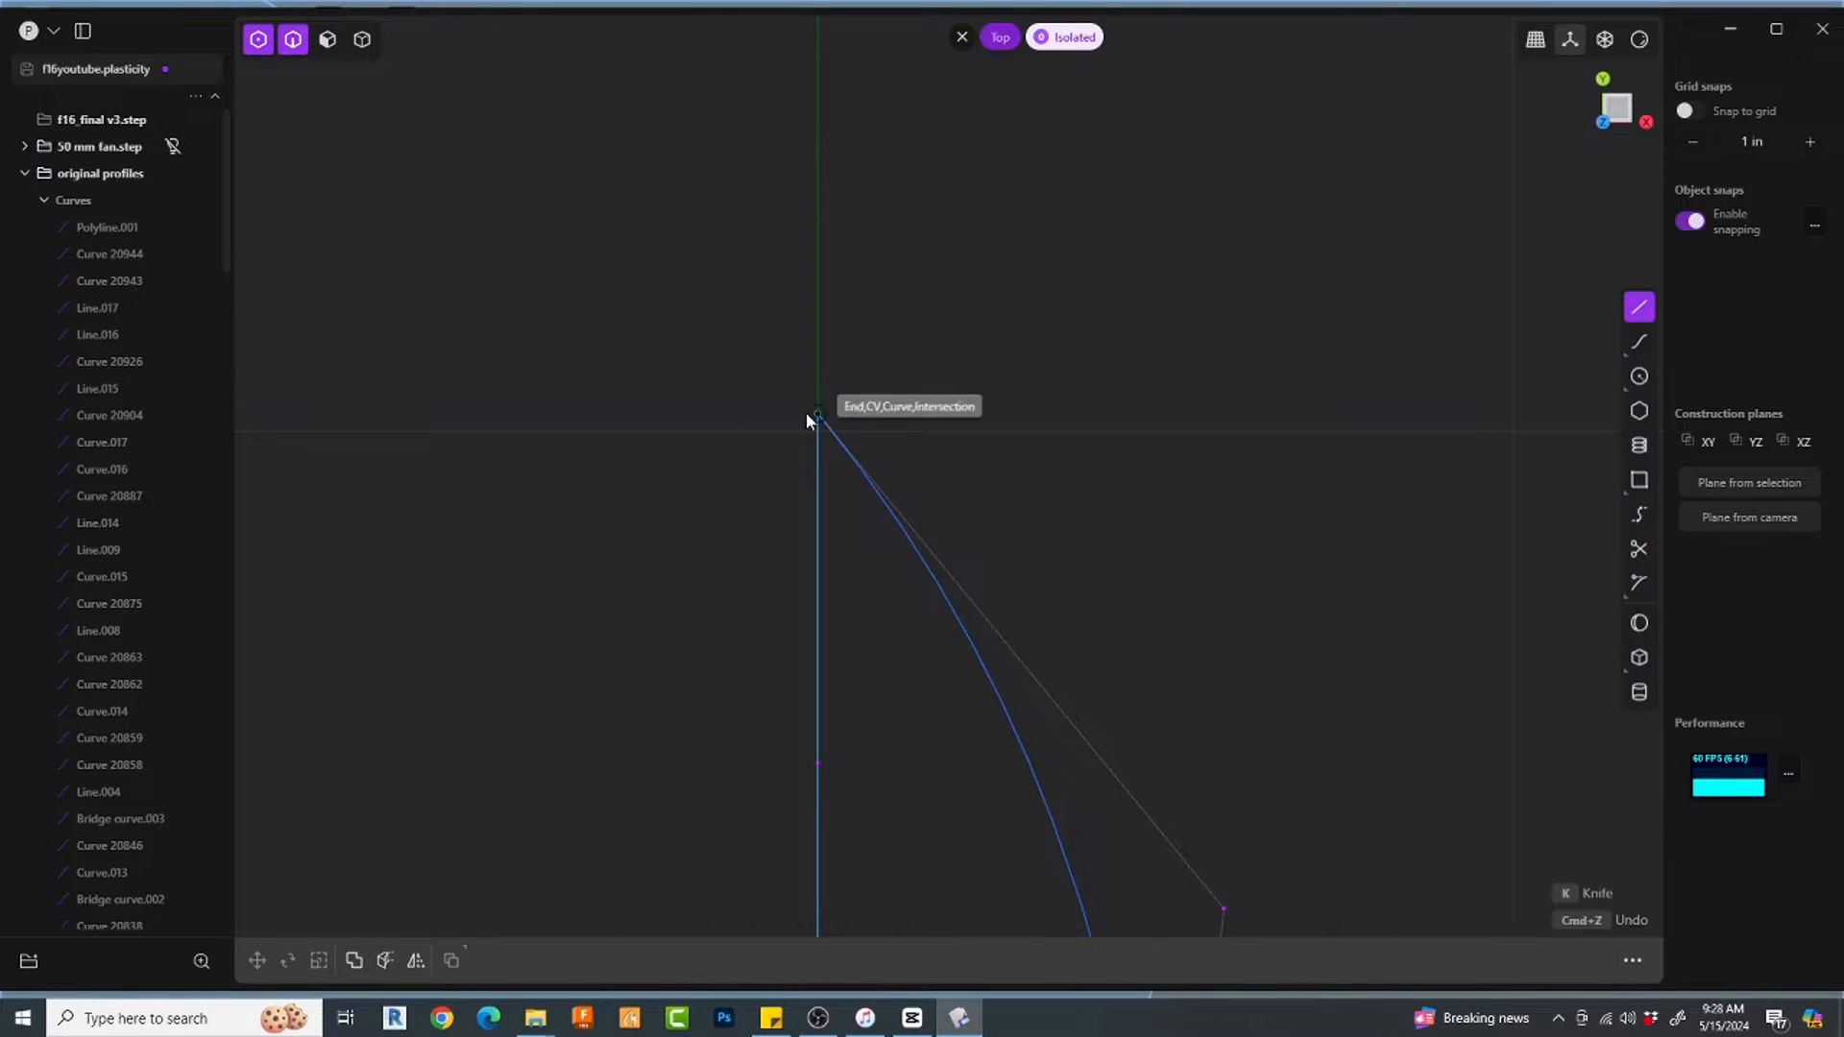
pyautogui.click(808, 414)
pyautogui.click(1008, 413)
pyautogui.rightClick(1008, 413)
# Step: Snap the projected curve's control point nearest the rear tip onto the end of the rear guide line
pyautogui.scroll(-3, 1011, 415)
pyautogui.click(1158, 732)
pyautogui.press('g')
pyautogui.press('g')
pyautogui.click(1158, 738)
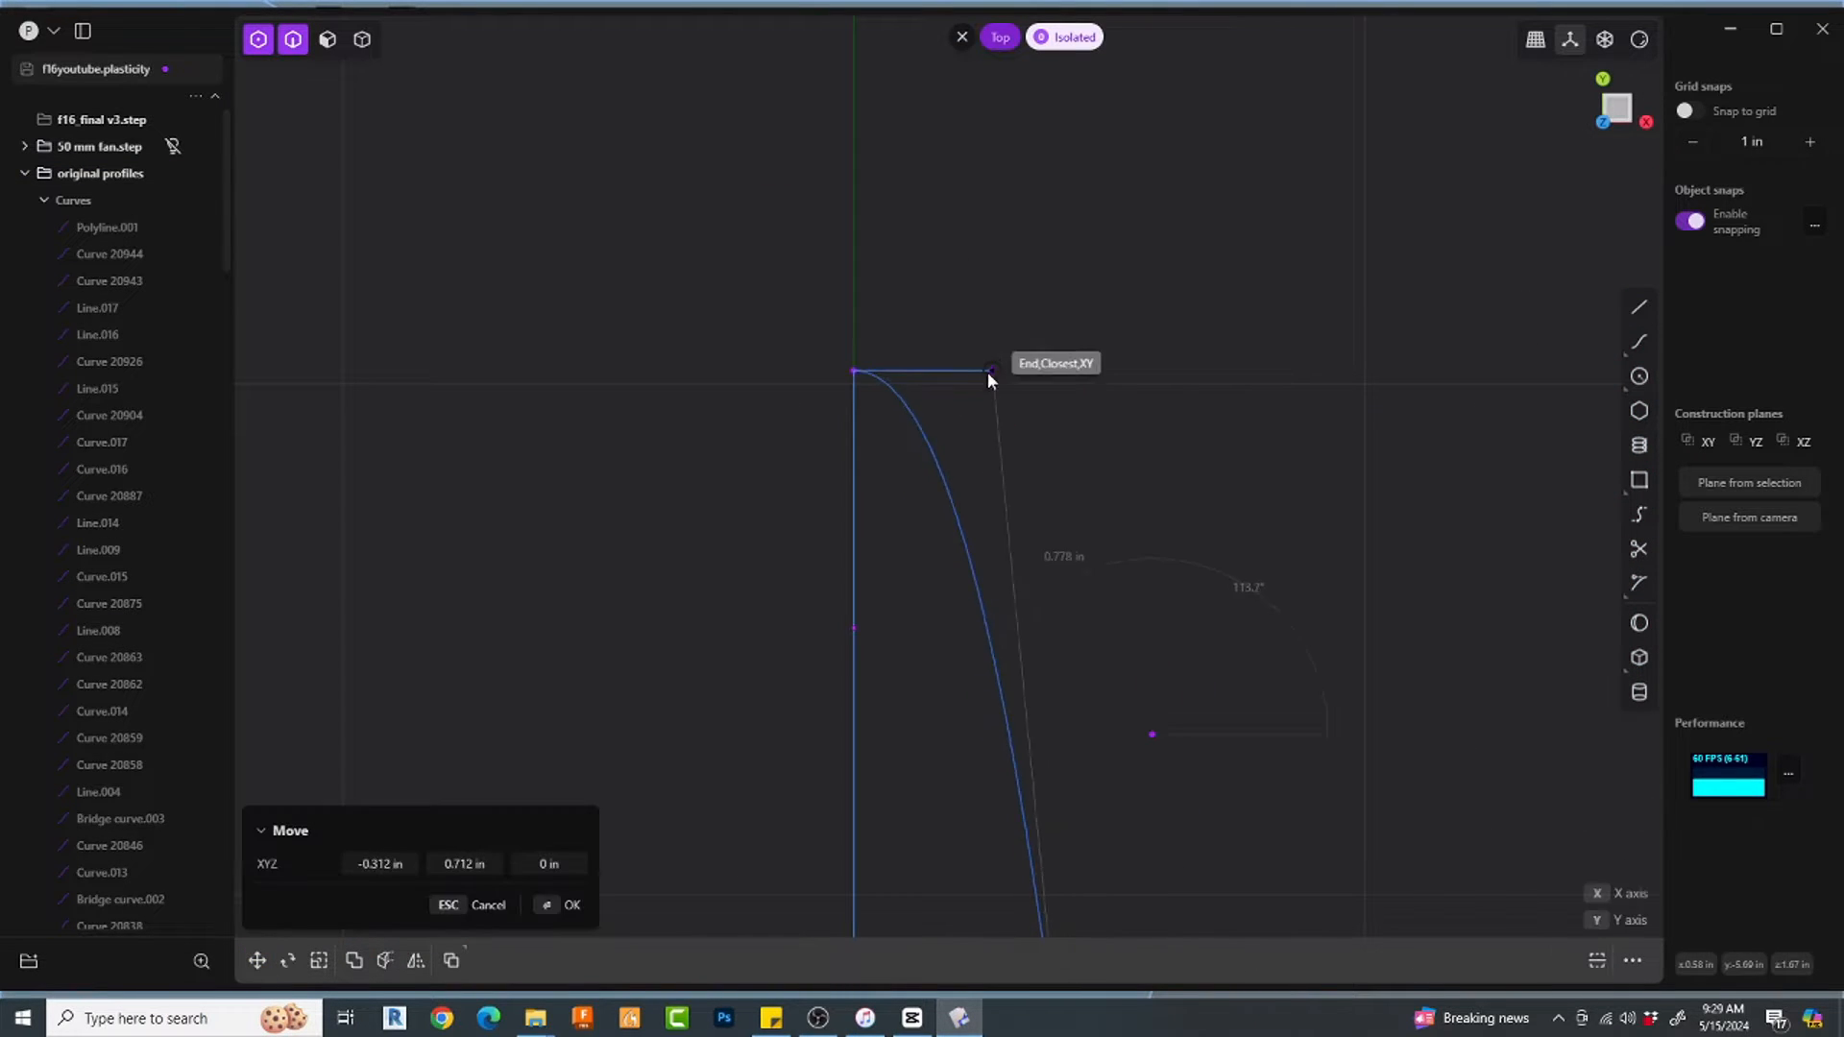
pyautogui.click(988, 373)
# Step: Draw a short crosswise guide line outward from the projected curve's front tip
pyautogui.scroll(-5, 991, 375)
pyautogui.keyDown('shift'); pyautogui.moveTo(1016, 482); pyautogui.dragTo(942, 182, button='middle'); pyautogui.keyUp('shift')
pyautogui.scroll(3, 966, 650)
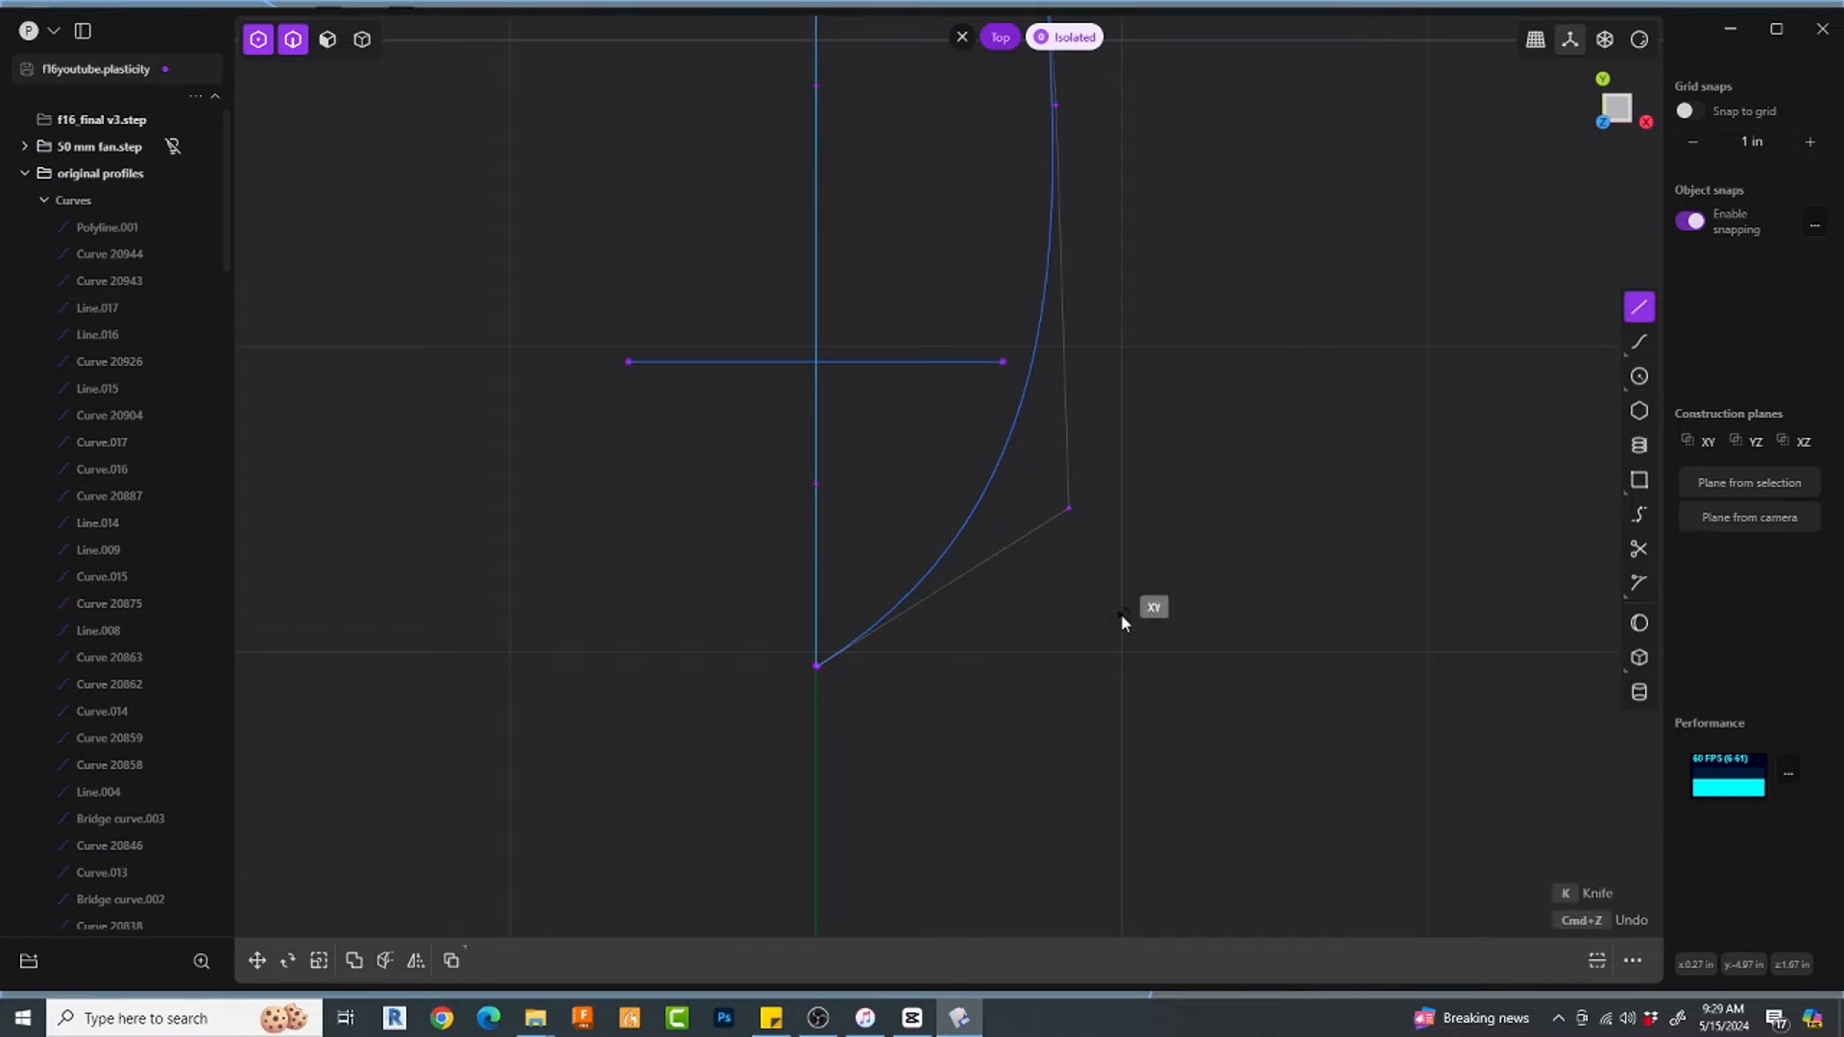
pyautogui.click(818, 673)
pyautogui.click(907, 675)
pyautogui.rightClick(941, 680)
# Step: Snap the projected curve's control point nearest the front tip onto the end of the front guide line
pyautogui.scroll(2, 1042, 608)
pyautogui.click(1075, 487)
pyautogui.press('g')
pyautogui.press('g')
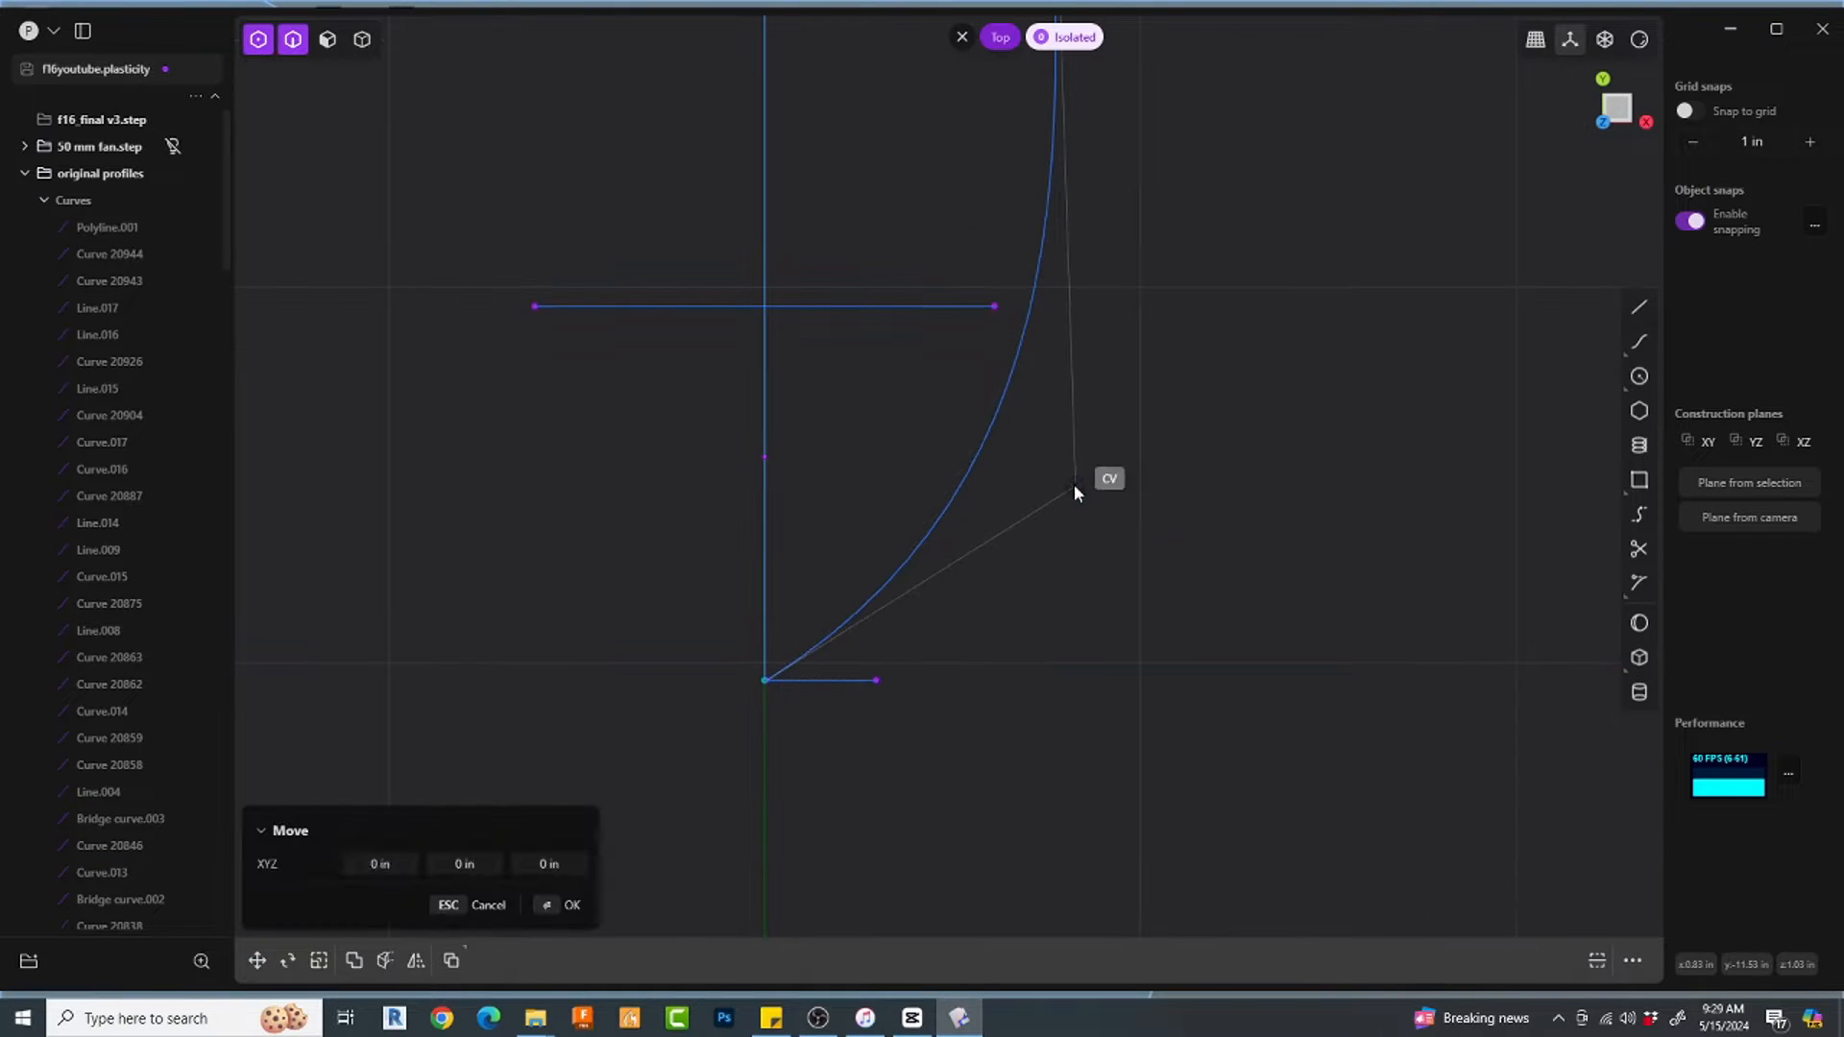
pyautogui.click(1075, 487)
pyautogui.click(867, 686)
# Step: Move the front control point 0.258 in outward along X, and adjust the control point just ahead of the rear arc
pyautogui.press('g')
pyautogui.press('x')
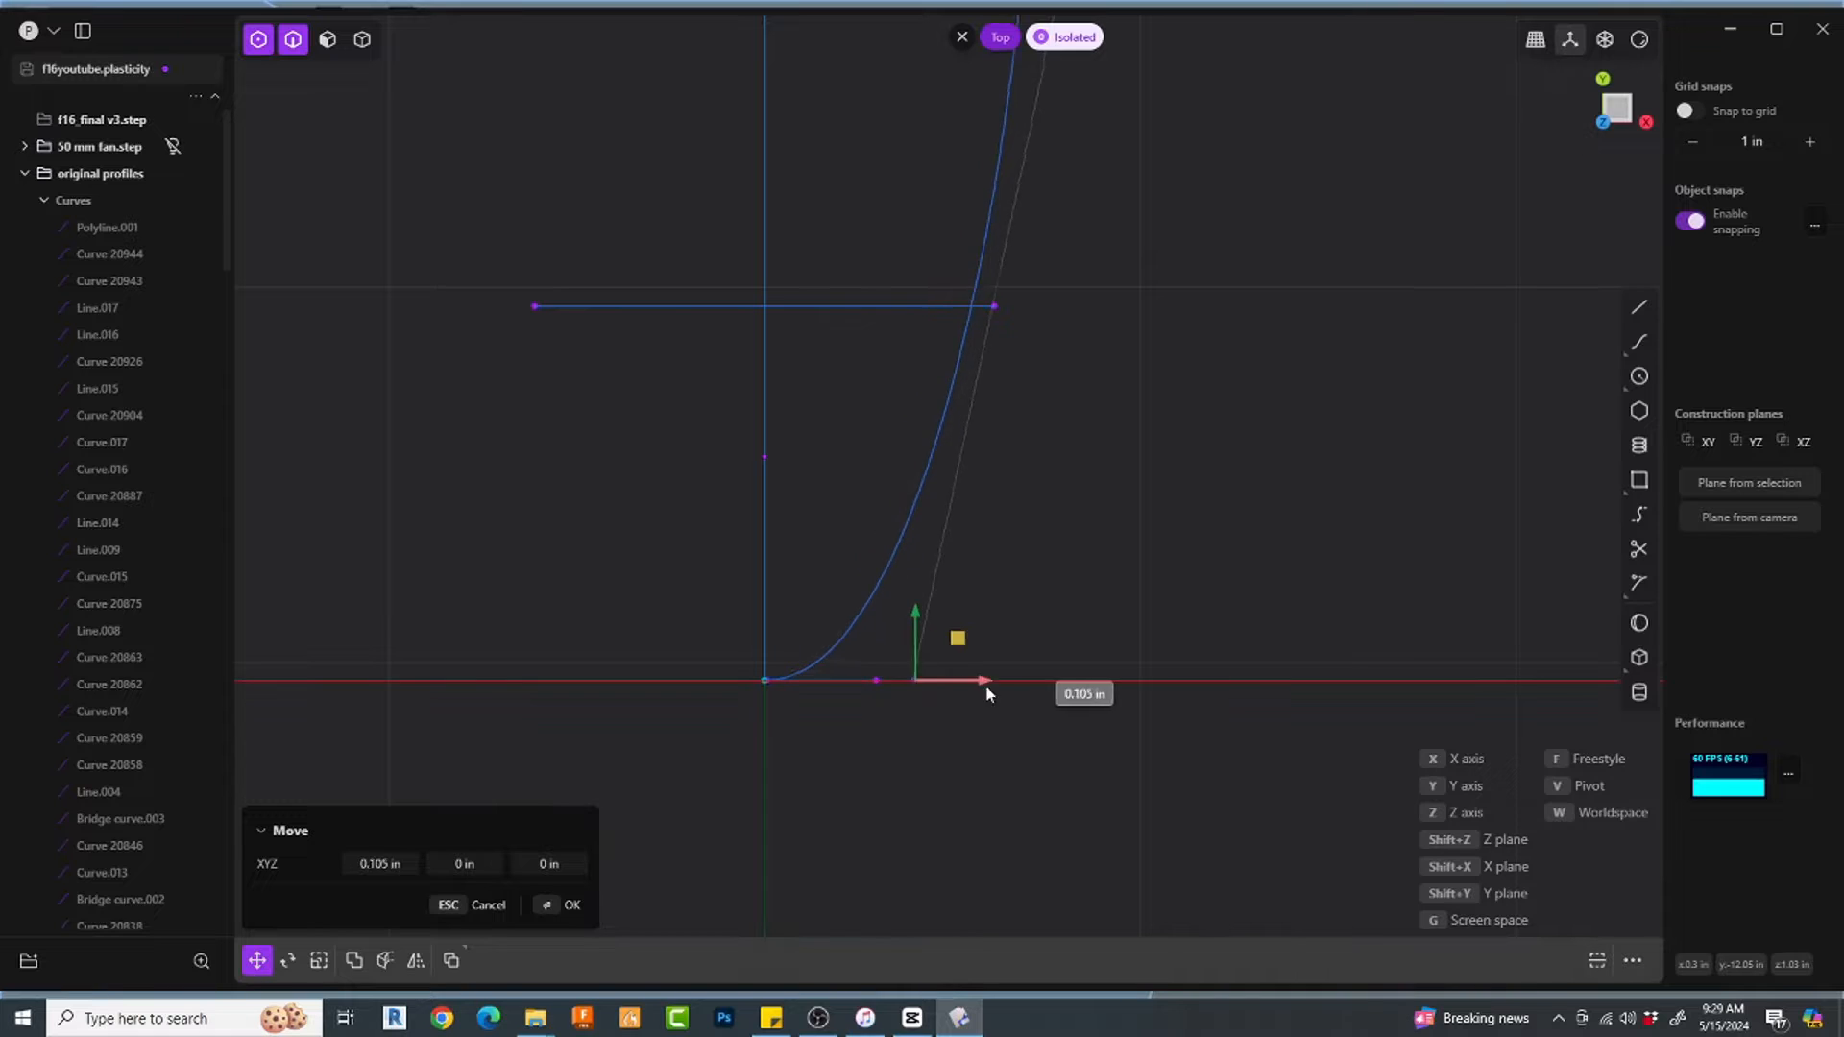
pyautogui.scroll(-6, 1041, 672)
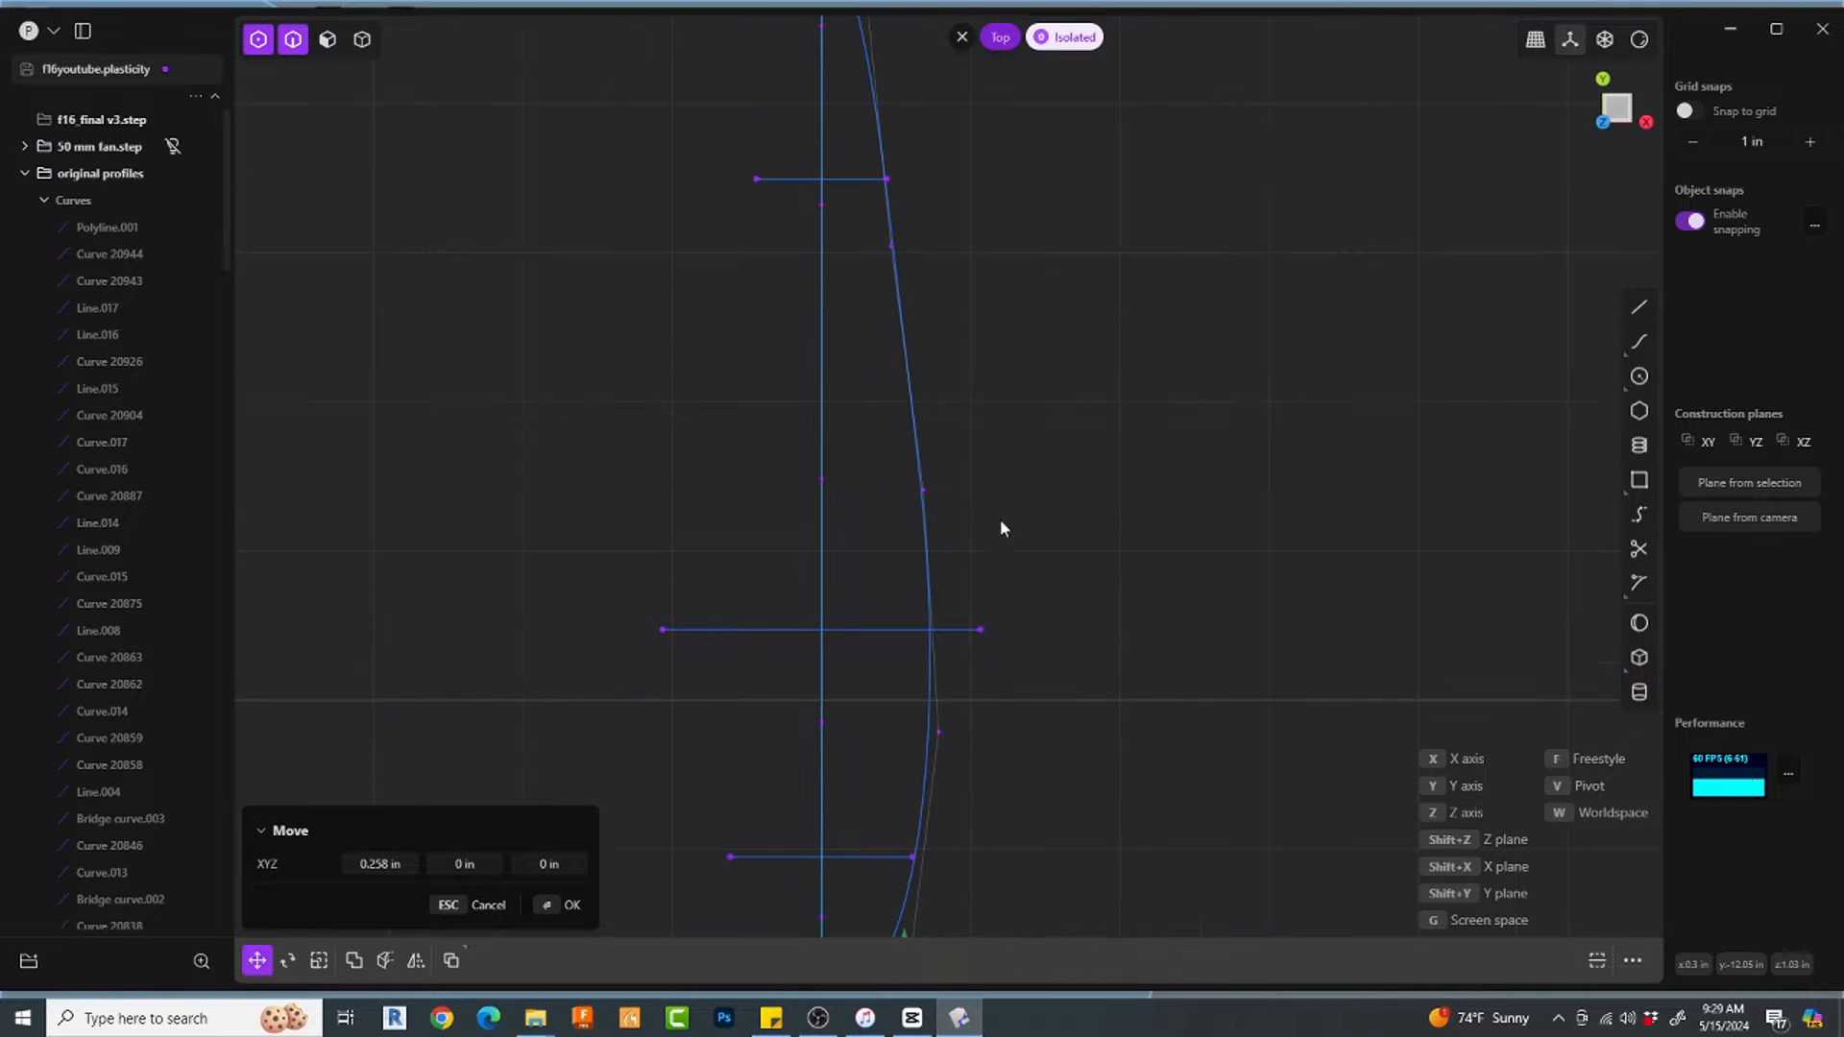
pyautogui.click(1033, 439)
pyautogui.scroll(2, 999, 216)
pyautogui.click(920, 308)
pyautogui.press('g')
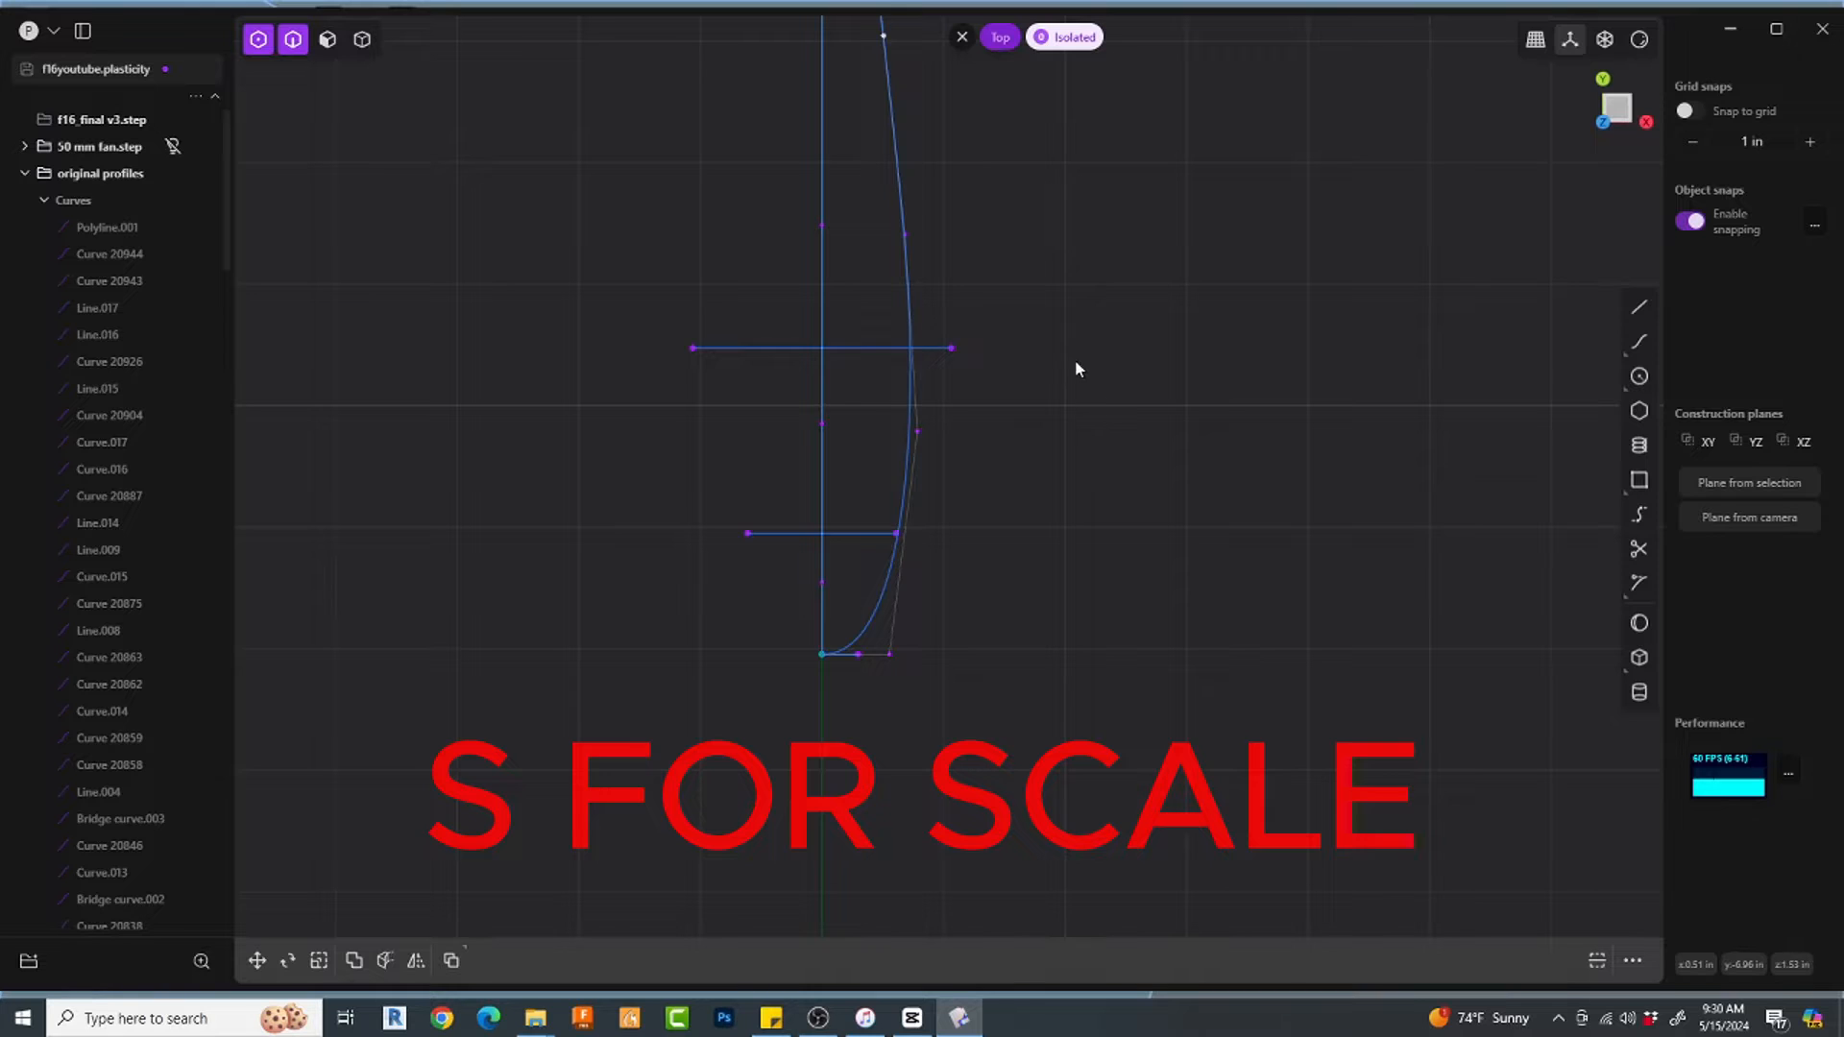
# Step: Scale the middle section arc with Freestyle scaling so its end meets the projected sill curve
pyautogui.press('2')
pyautogui.click(858, 347)
pyautogui.press('s')
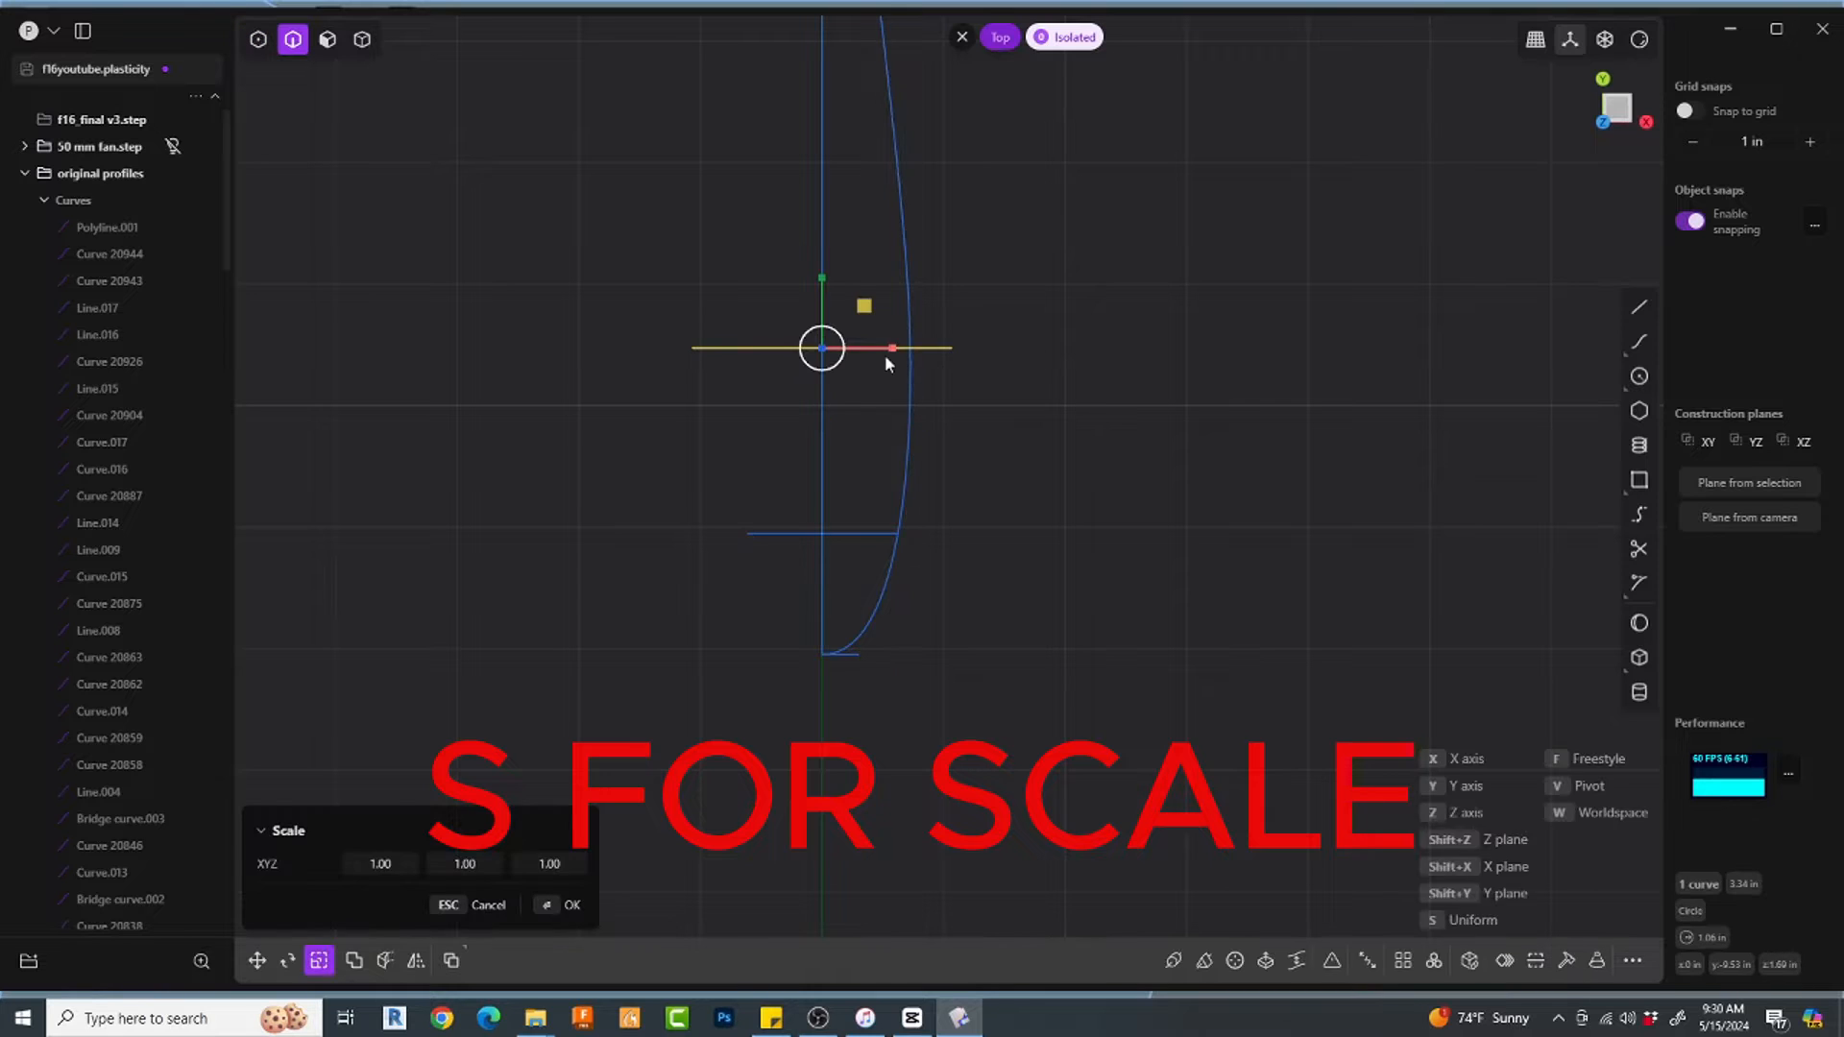
pyautogui.press('f')
pyautogui.scroll(3, 972, 354)
pyautogui.scroll(3, 882, 354)
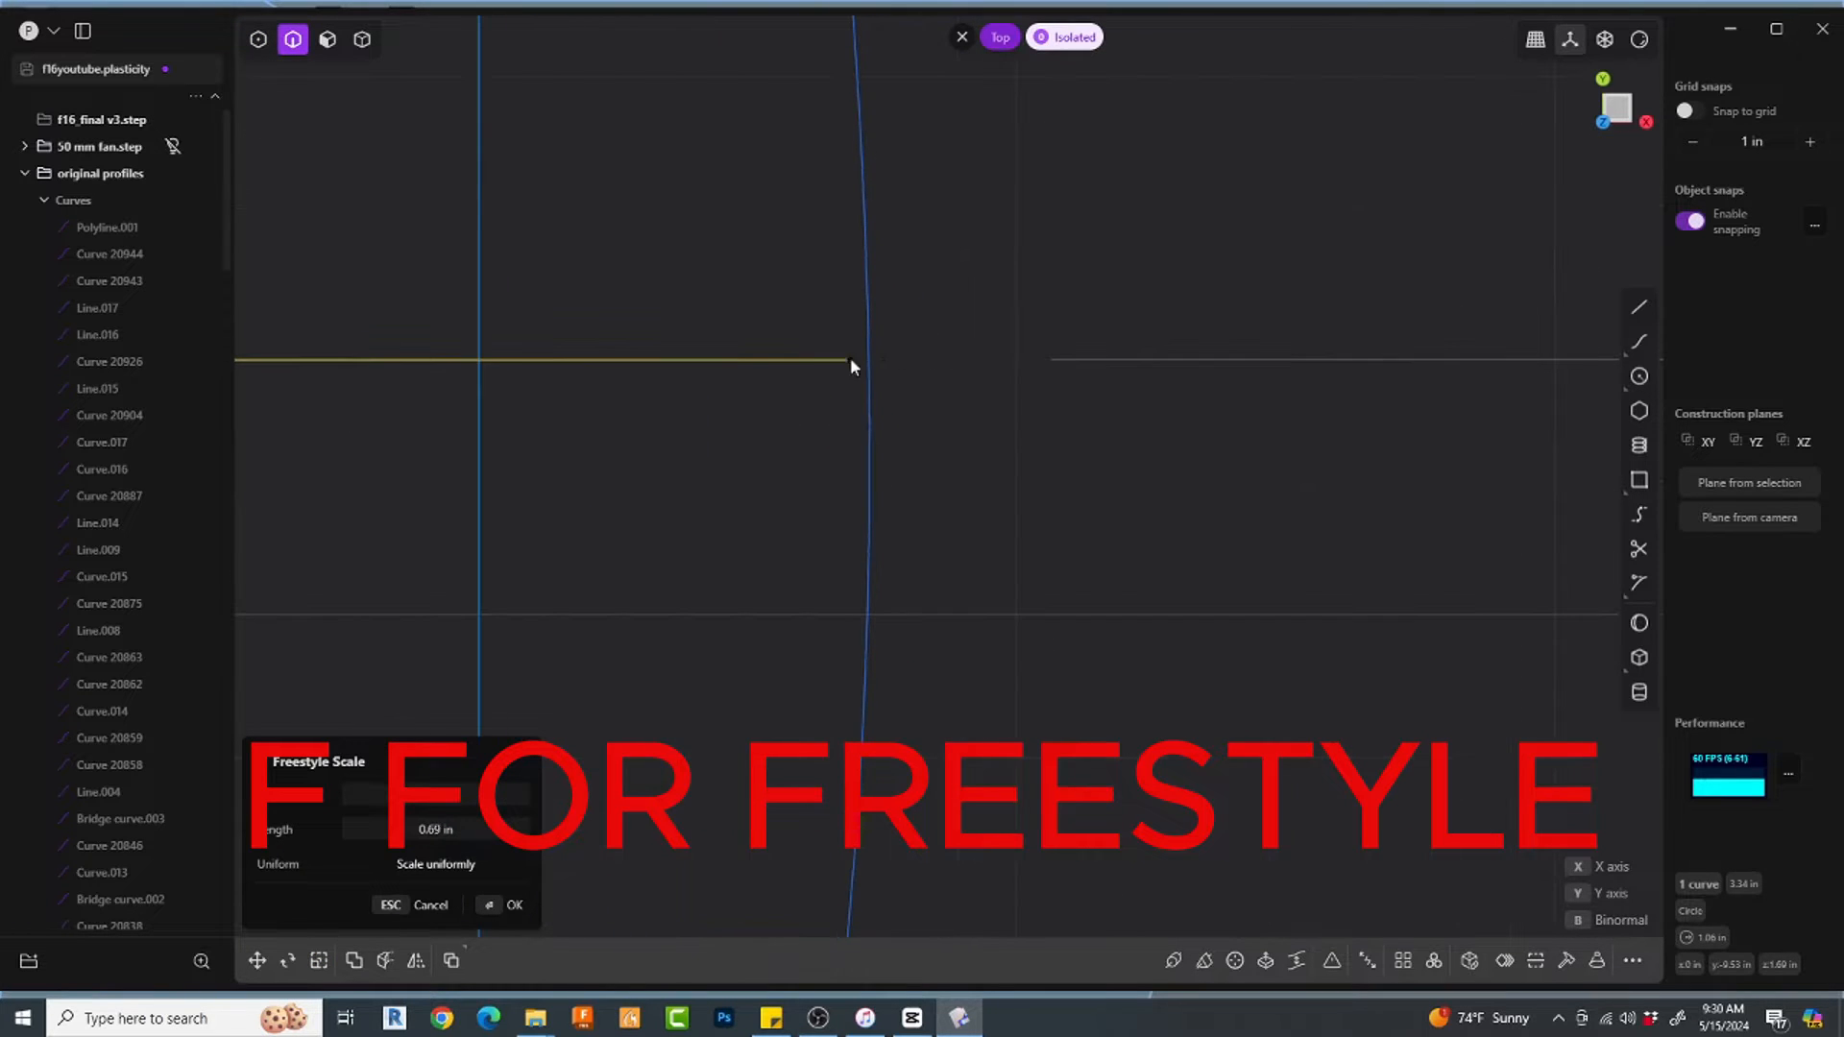
# Step: Scale the front section arc by a ratio of 1.0196 with Freestyle scaling so its end meets the sill curve
pyautogui.scroll(-5, 879, 378)
pyautogui.scroll(4, 873, 663)
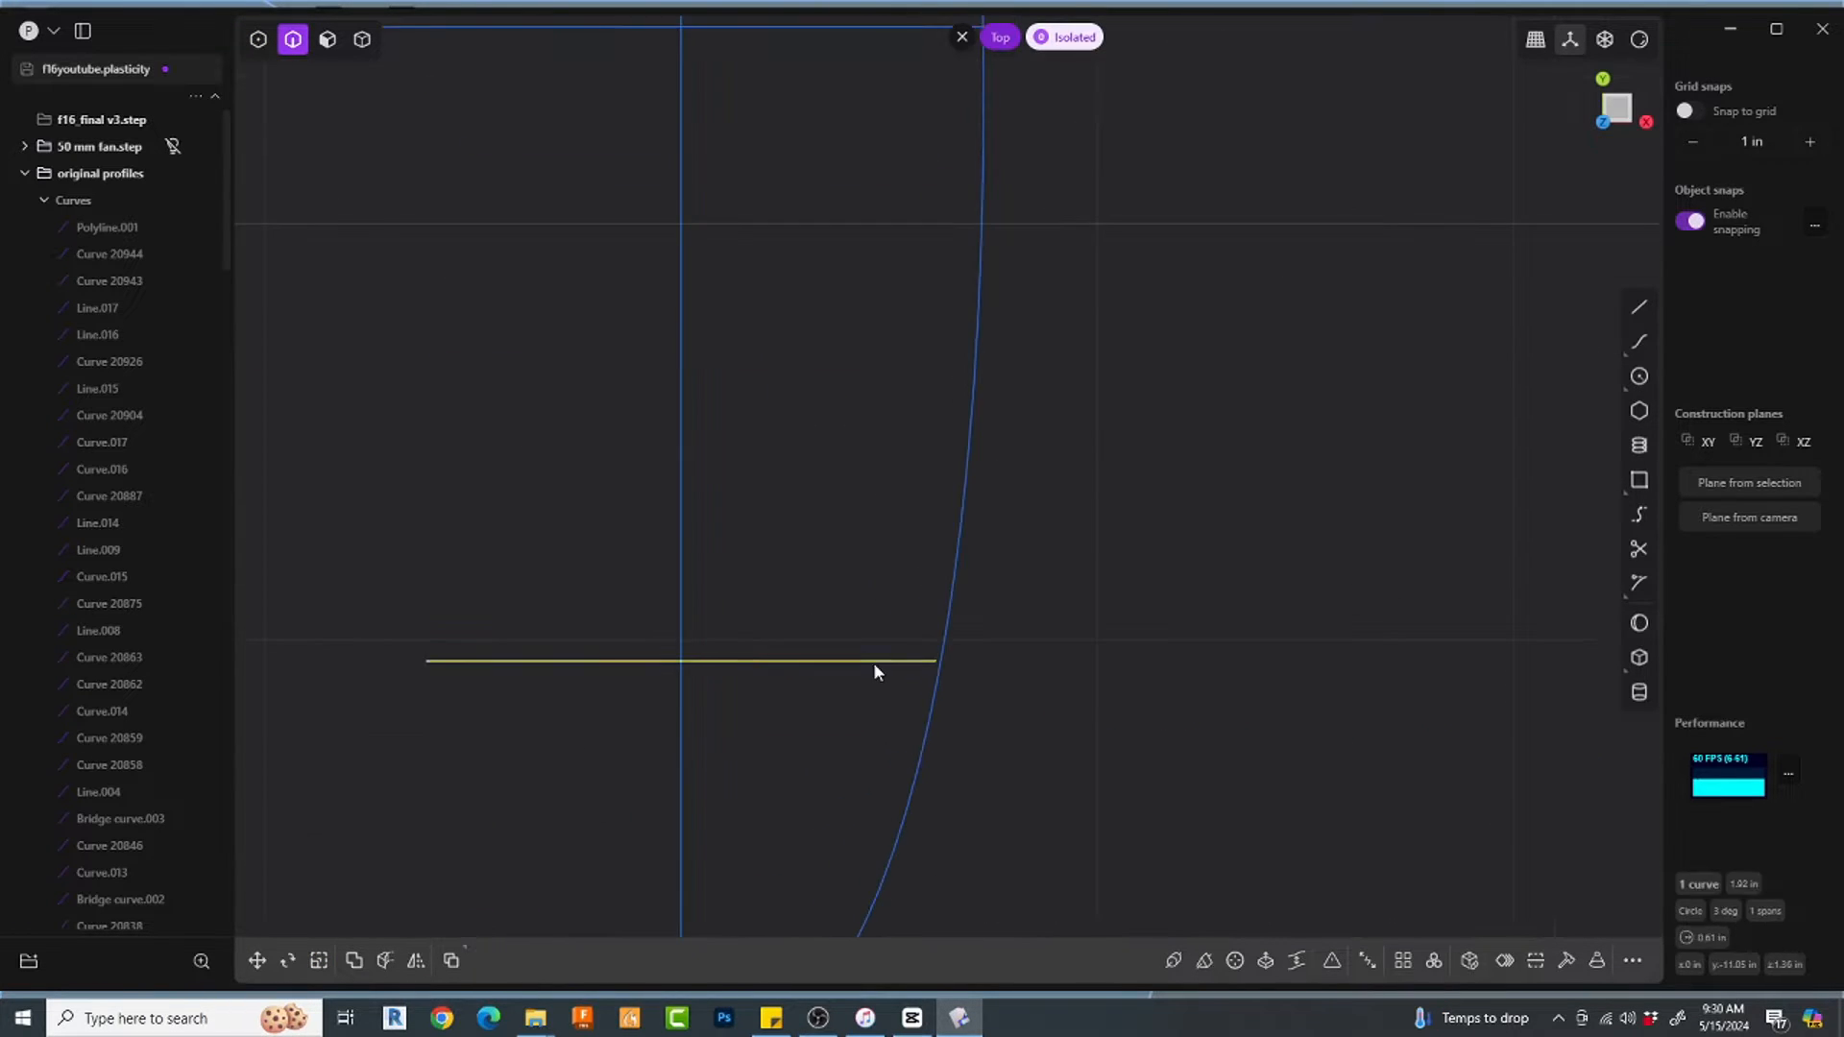
pyautogui.scroll(3, 948, 655)
pyautogui.scroll(3, 956, 650)
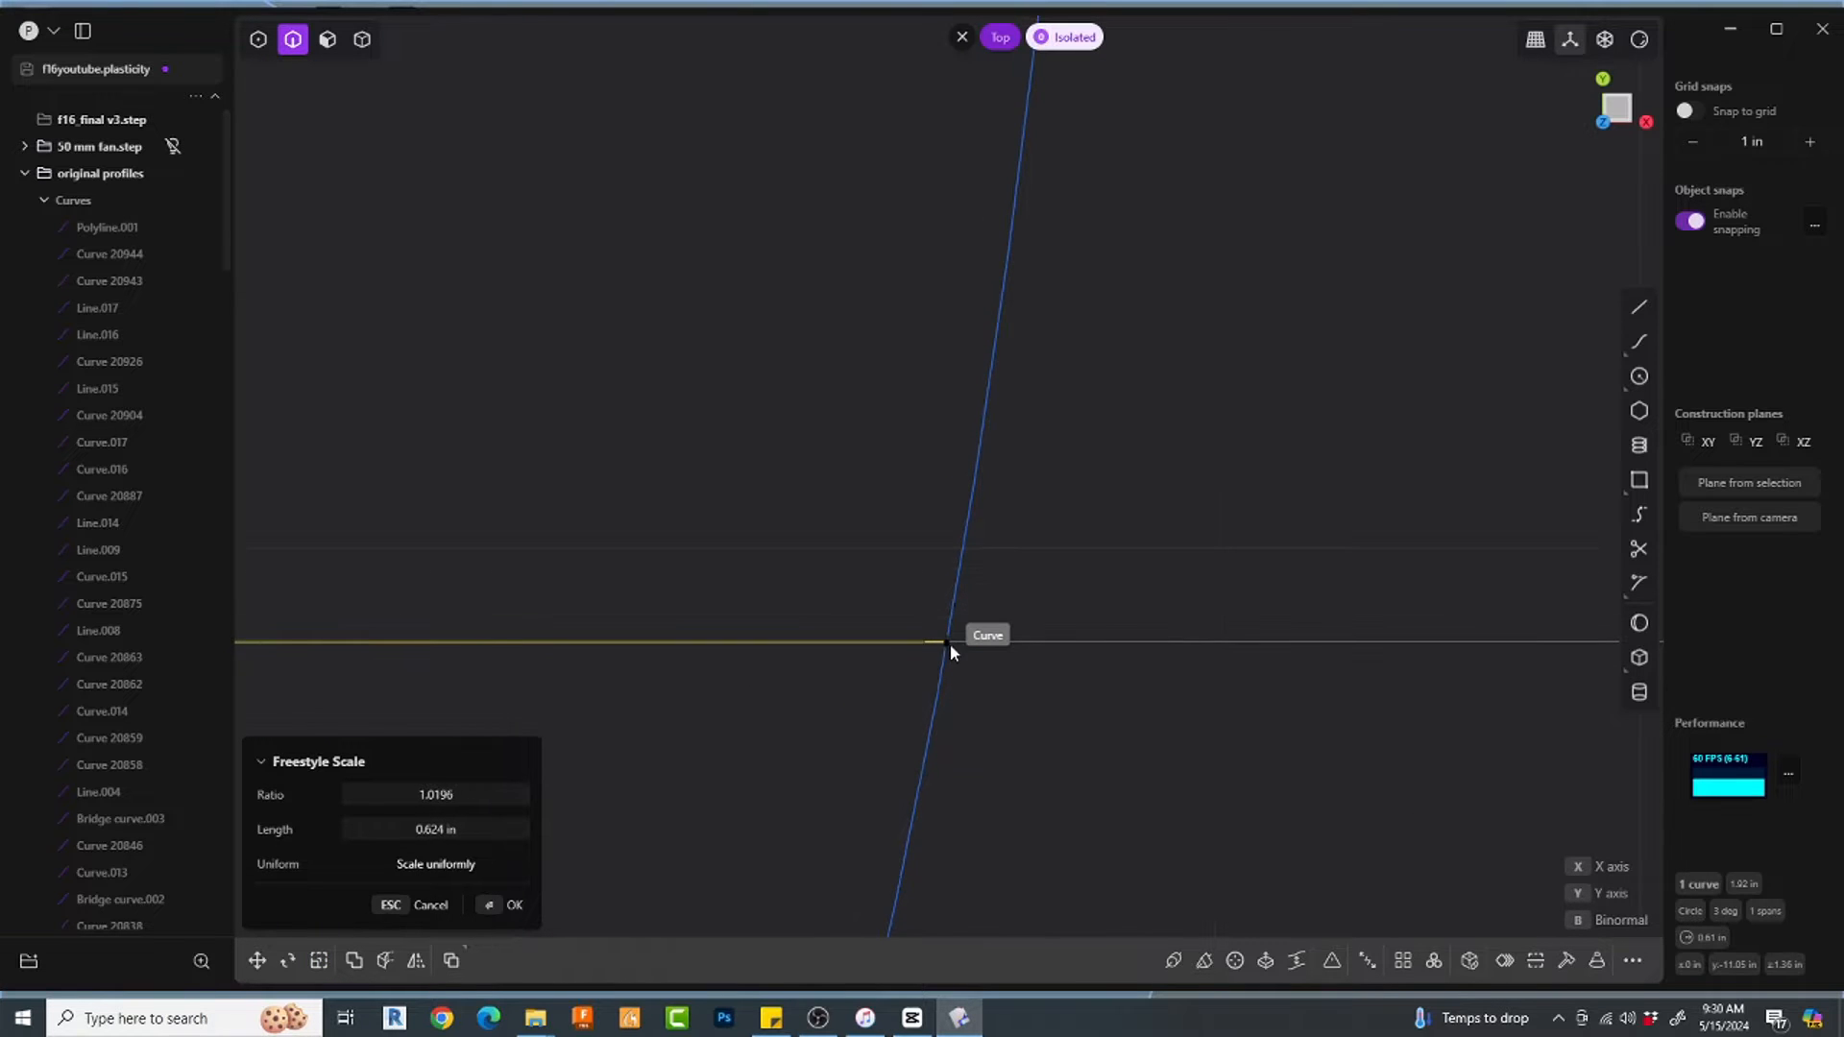
pyautogui.click(948, 644)
# Step: Scale the rear section arc with Freestyle scaling so its end meets the projected sill curve
pyautogui.scroll(-8, 841, 517)
pyautogui.scroll(5, 834, 410)
pyautogui.scroll(3, 841, 512)
pyautogui.click(798, 515)
pyautogui.press('s')
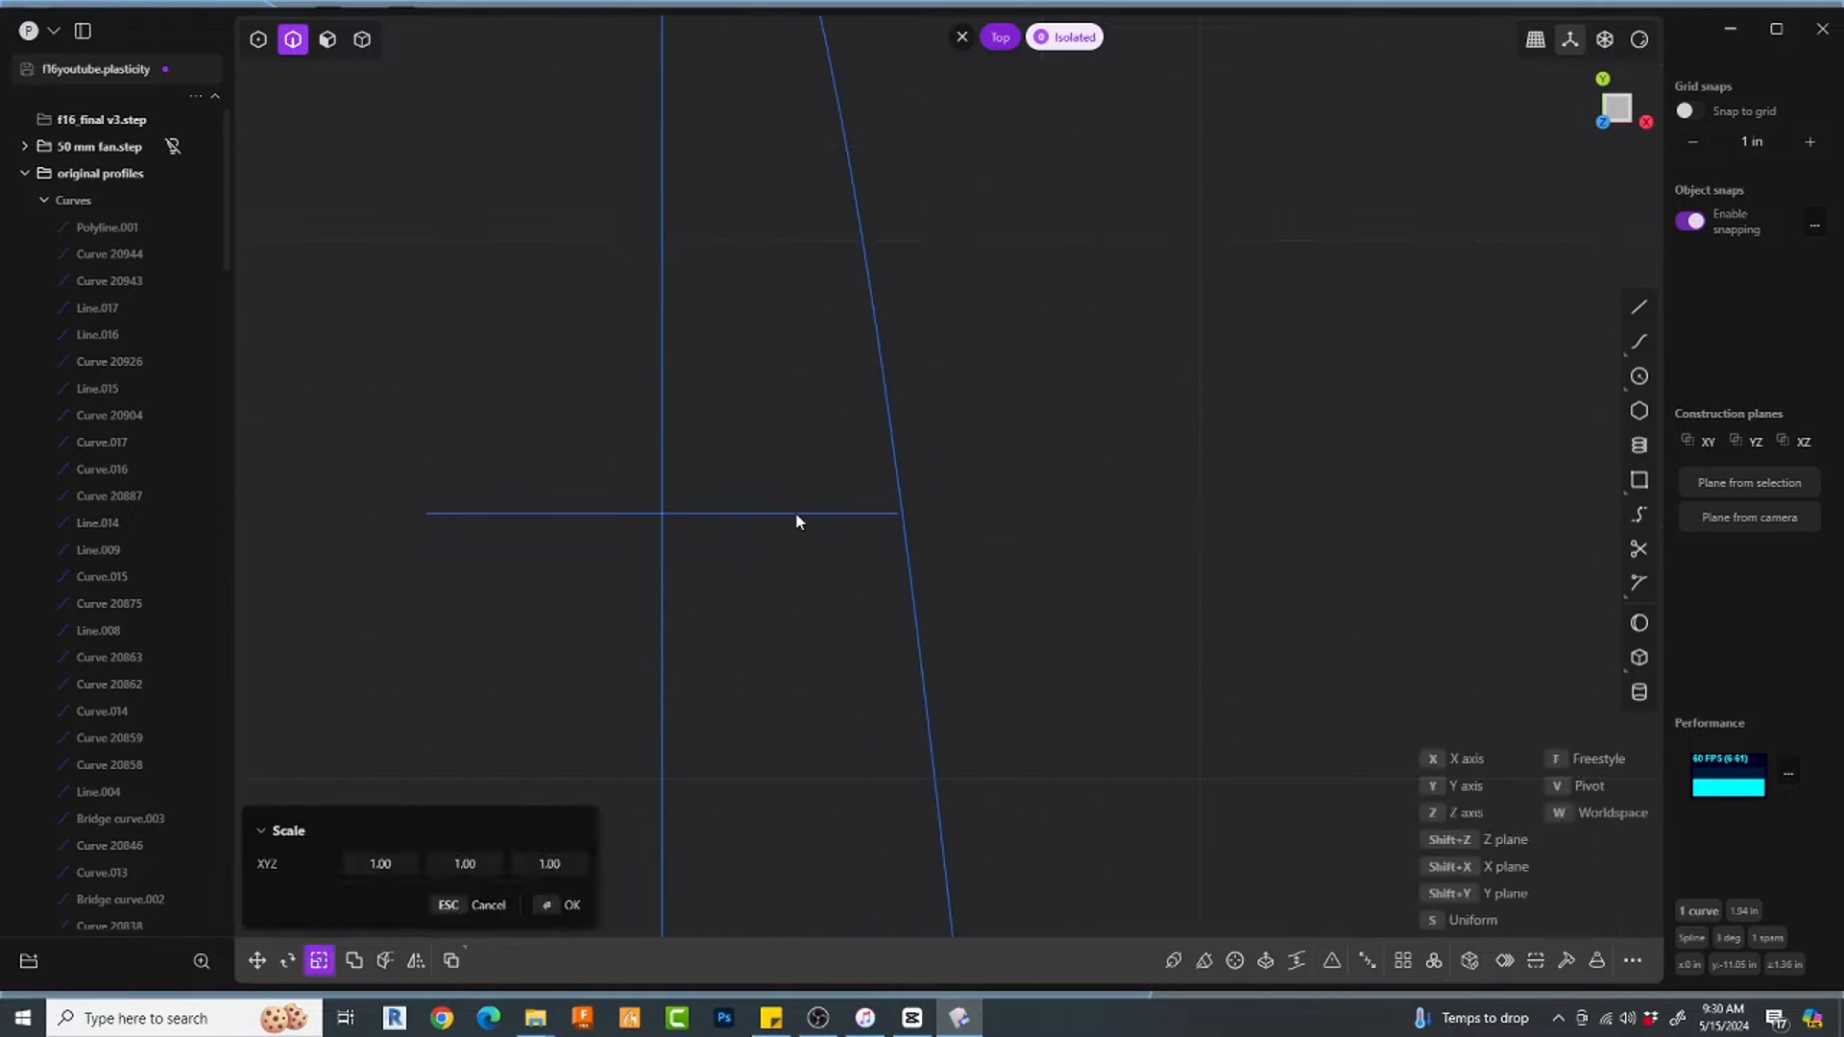
pyautogui.press('f')
pyautogui.scroll(5, 893, 531)
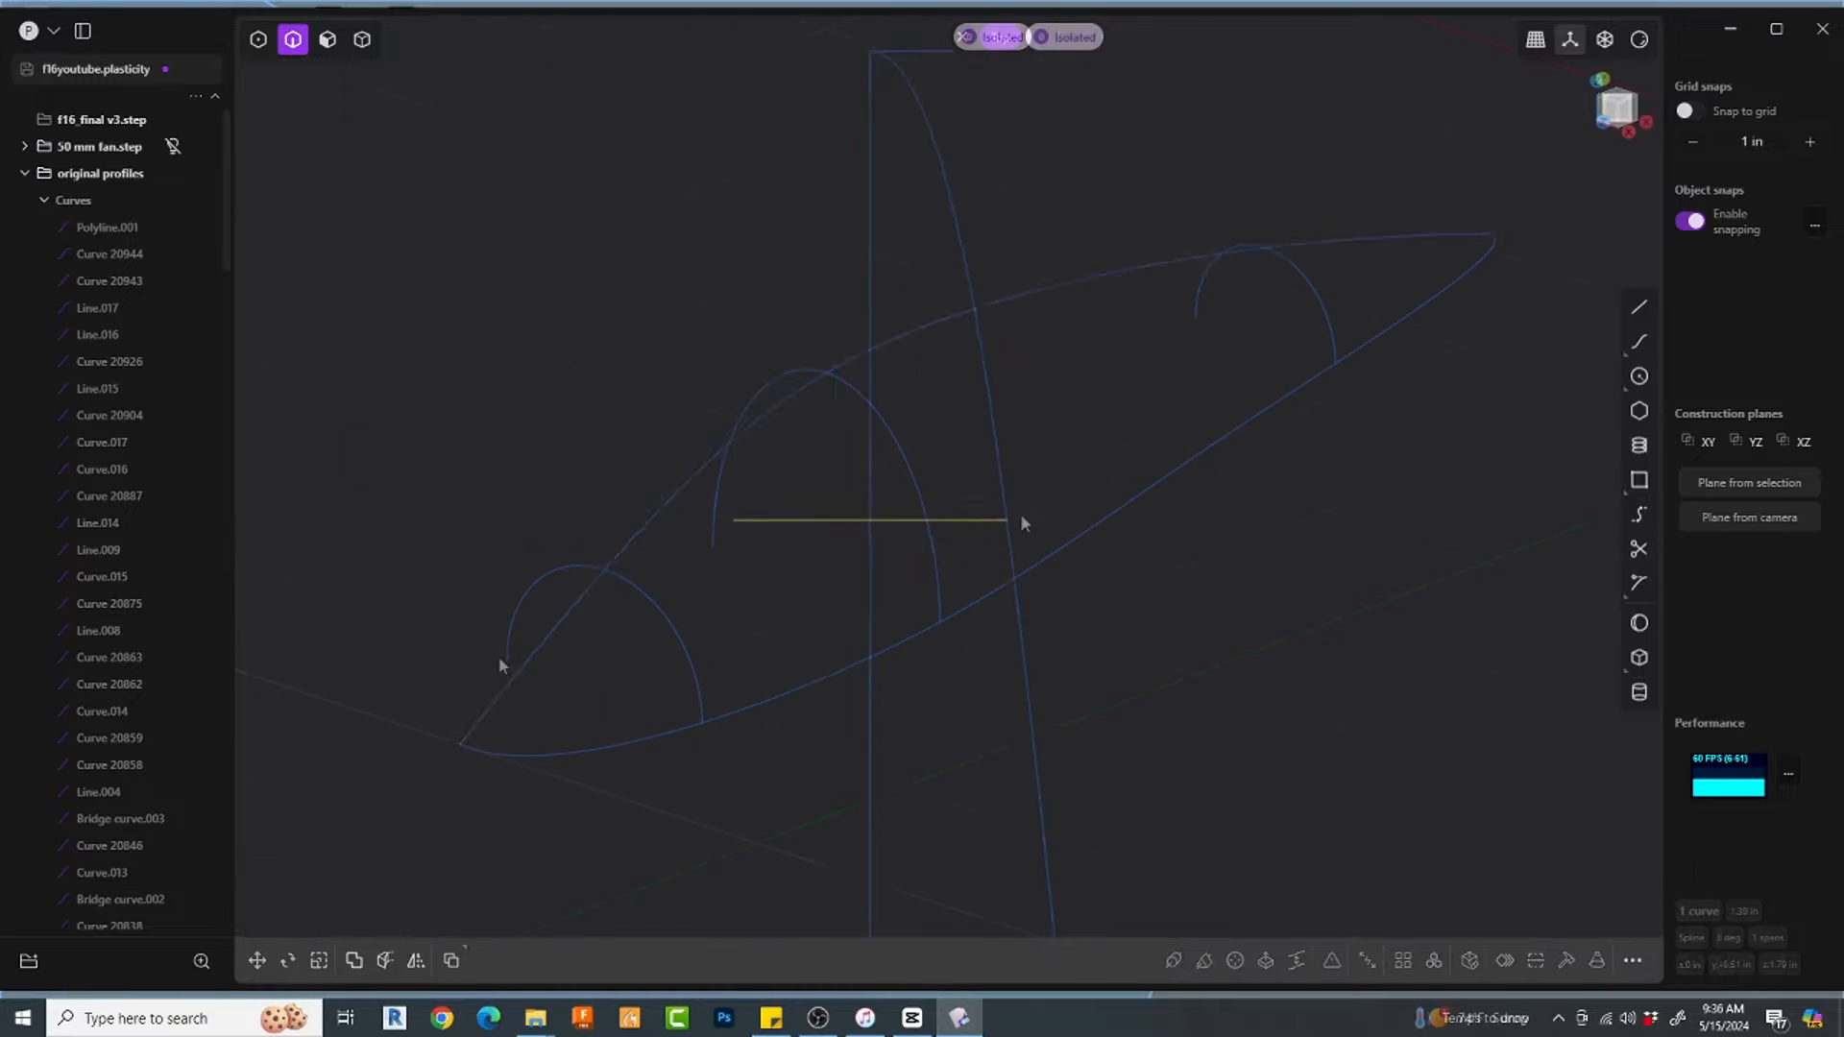
# Step: Extrude the canopy's top profile curve about 1.08 in sideways and the sill curve downward as helper sheets
pyautogui.press('e')
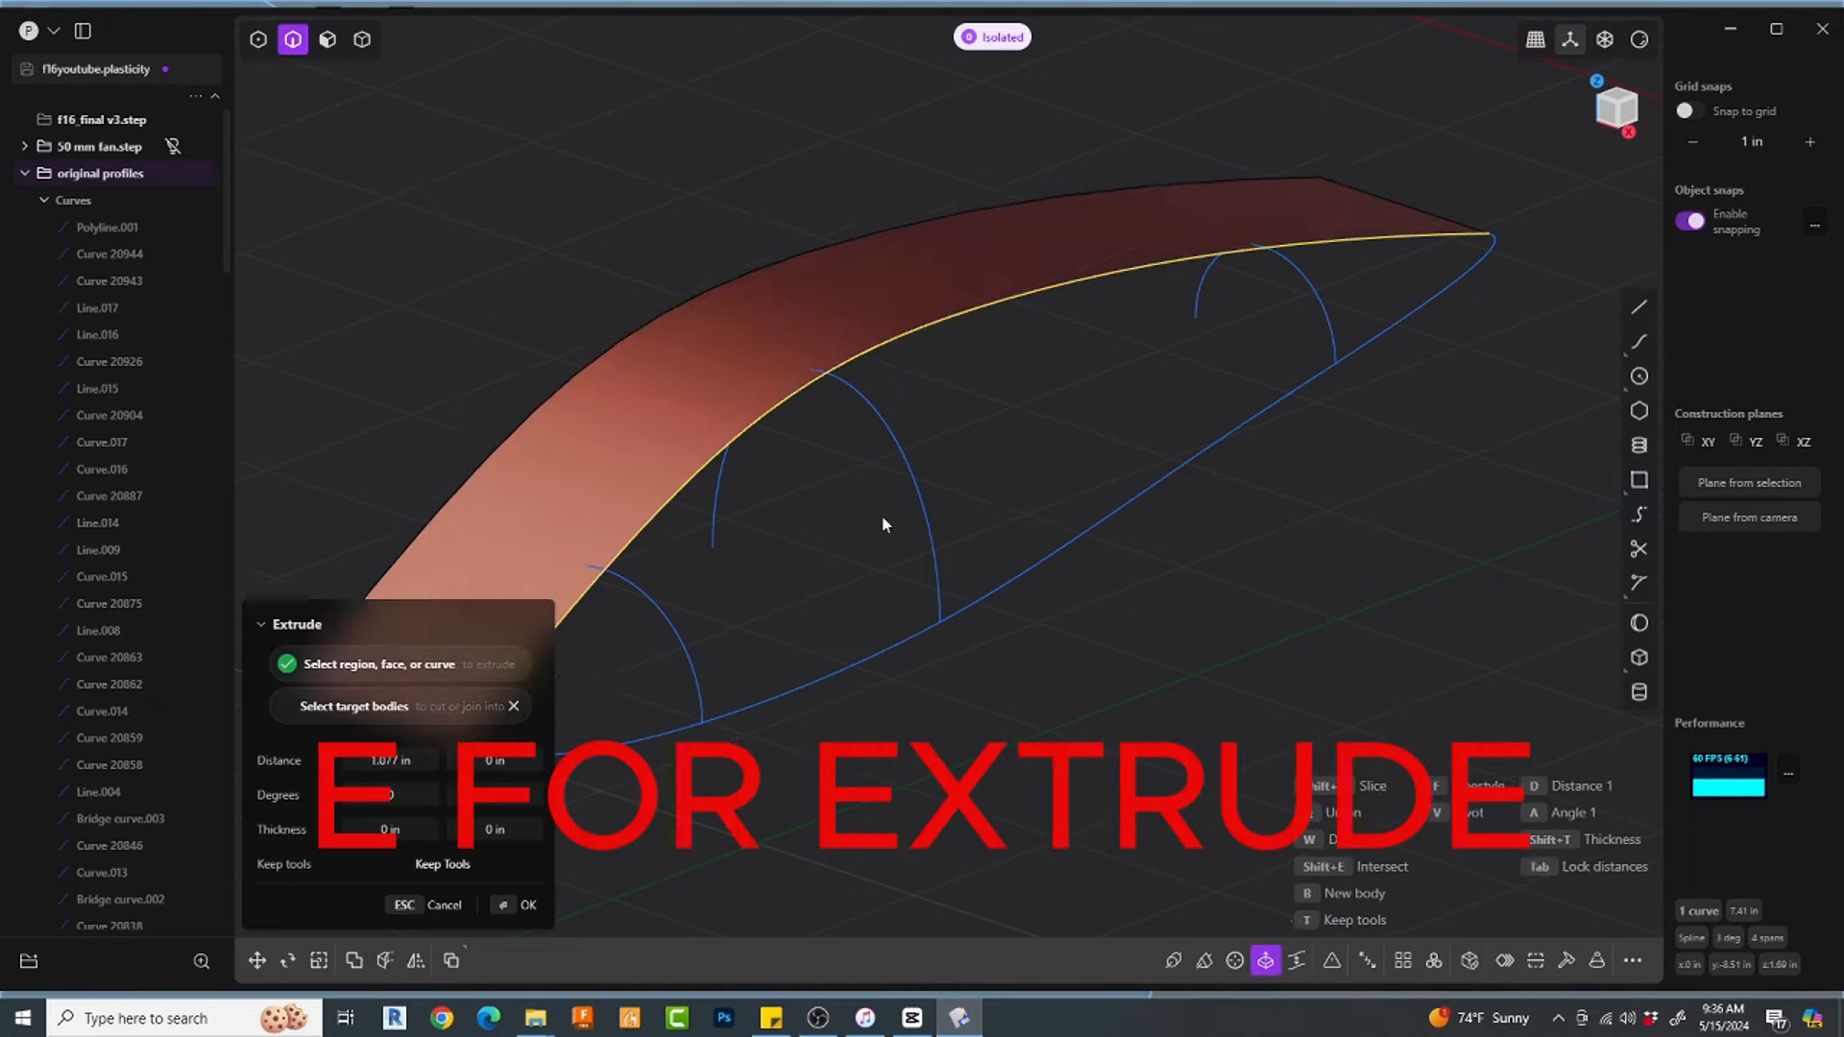
pyautogui.click(852, 696)
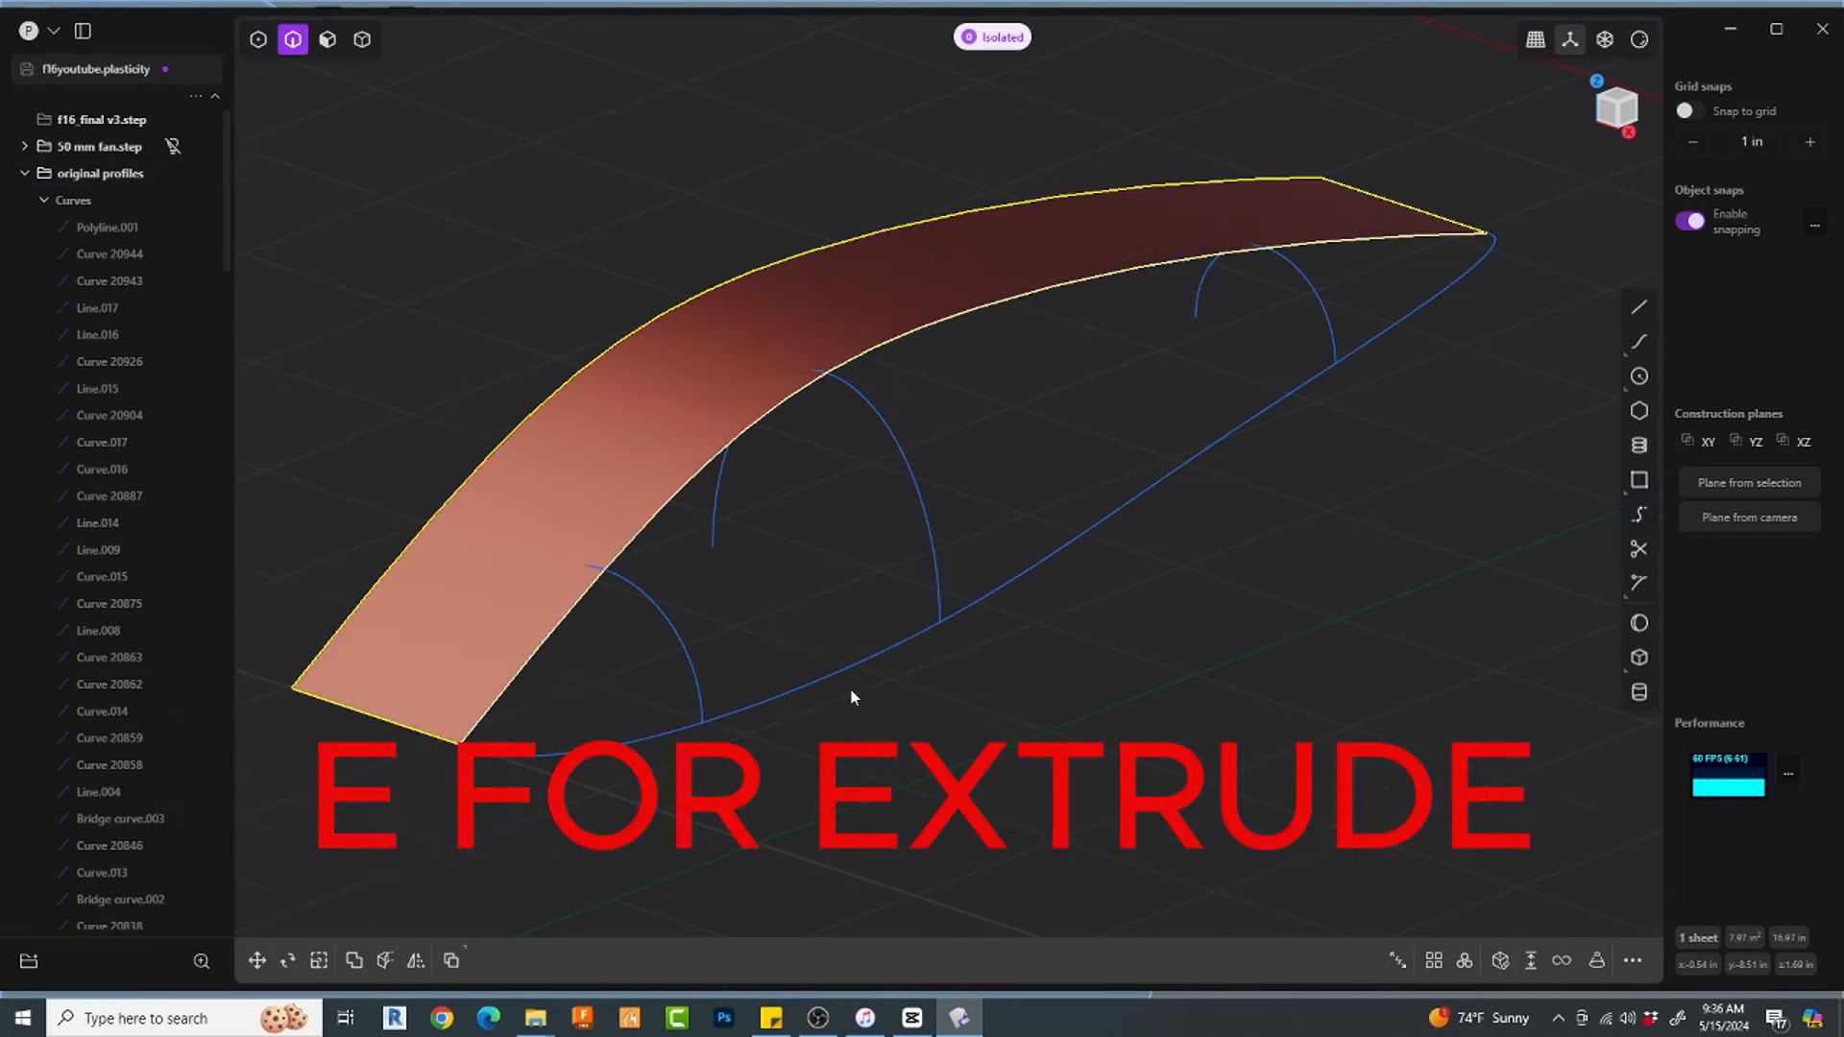
pyautogui.click(849, 671)
pyautogui.press('e')
pyautogui.click(1018, 673)
# Step: Hide the original sill curve and top profile curve, leaving the helper sheets' edges selectable
pyautogui.click(834, 674)
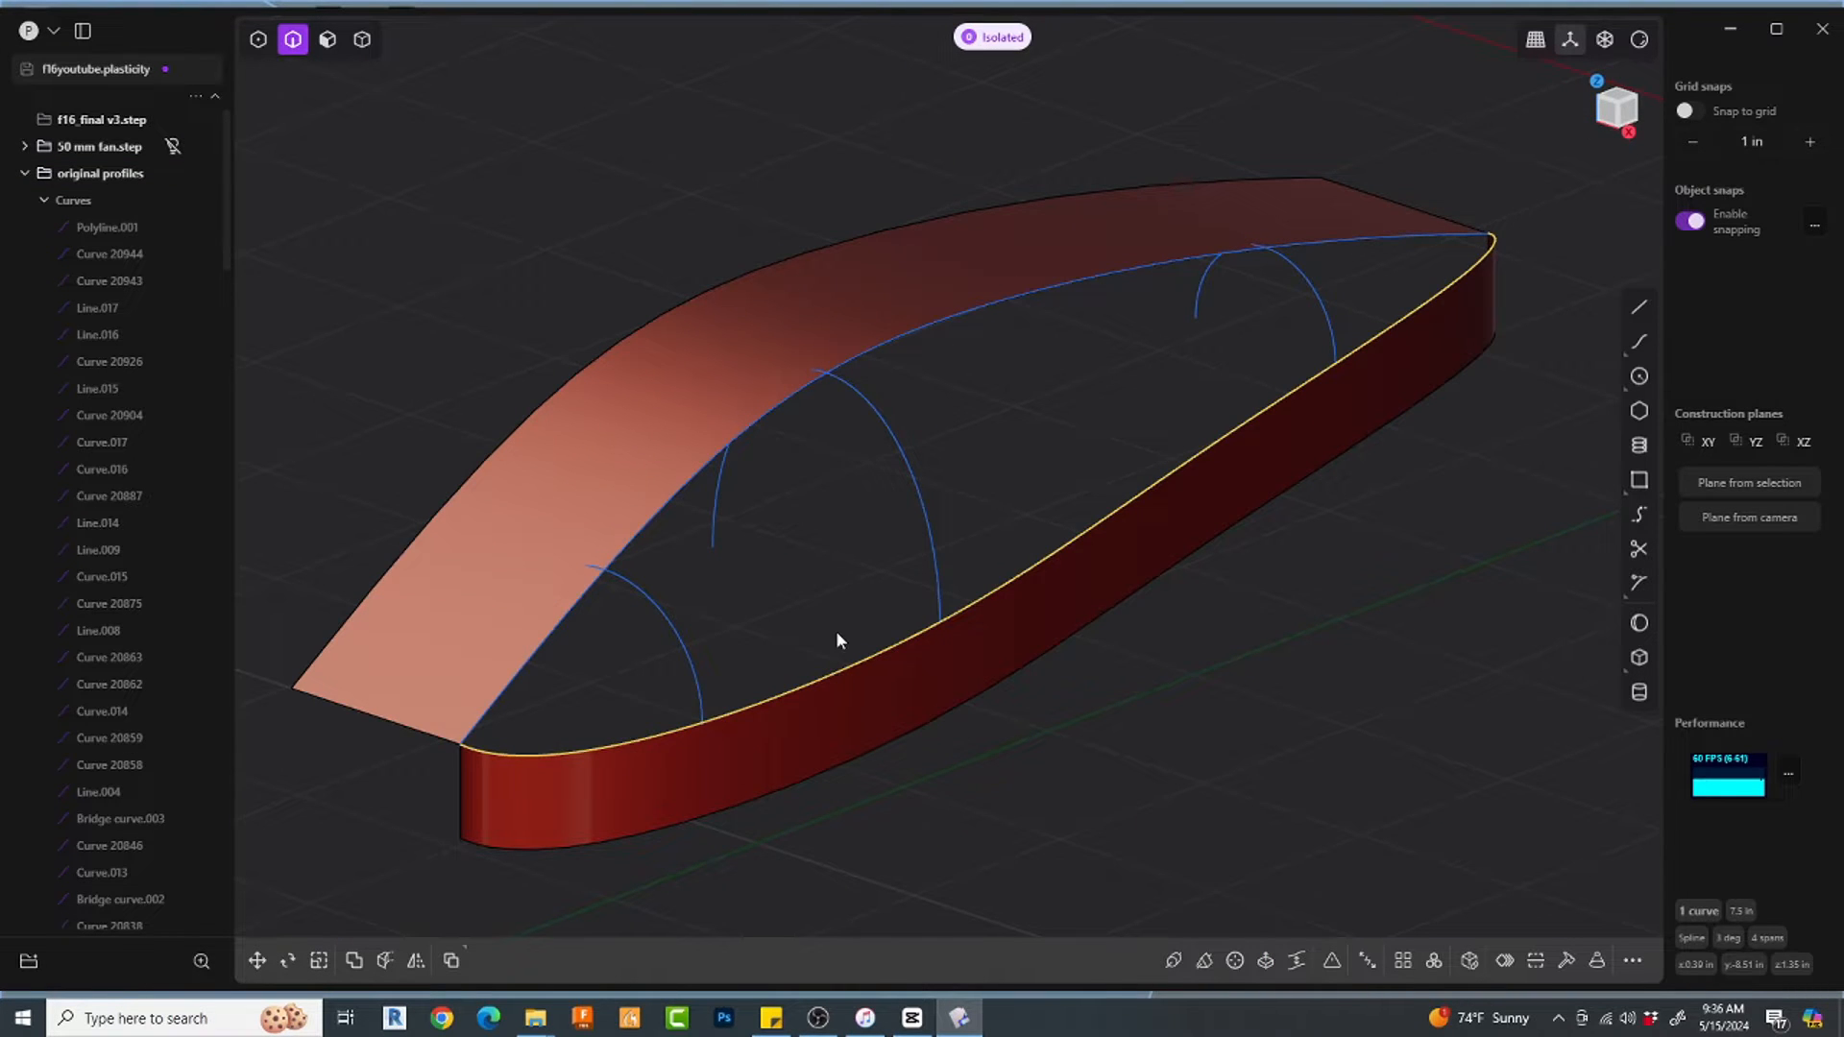
pyautogui.press('h')
pyautogui.click(699, 467)
pyautogui.press('h')
pyautogui.scroll(-1, 749, 569)
# Step: Build an XNurbs surface bounded by the two helper sheets' shared-side edges, with the three section arcs as guides
pyautogui.write('fxn')
pyautogui.press('Return')
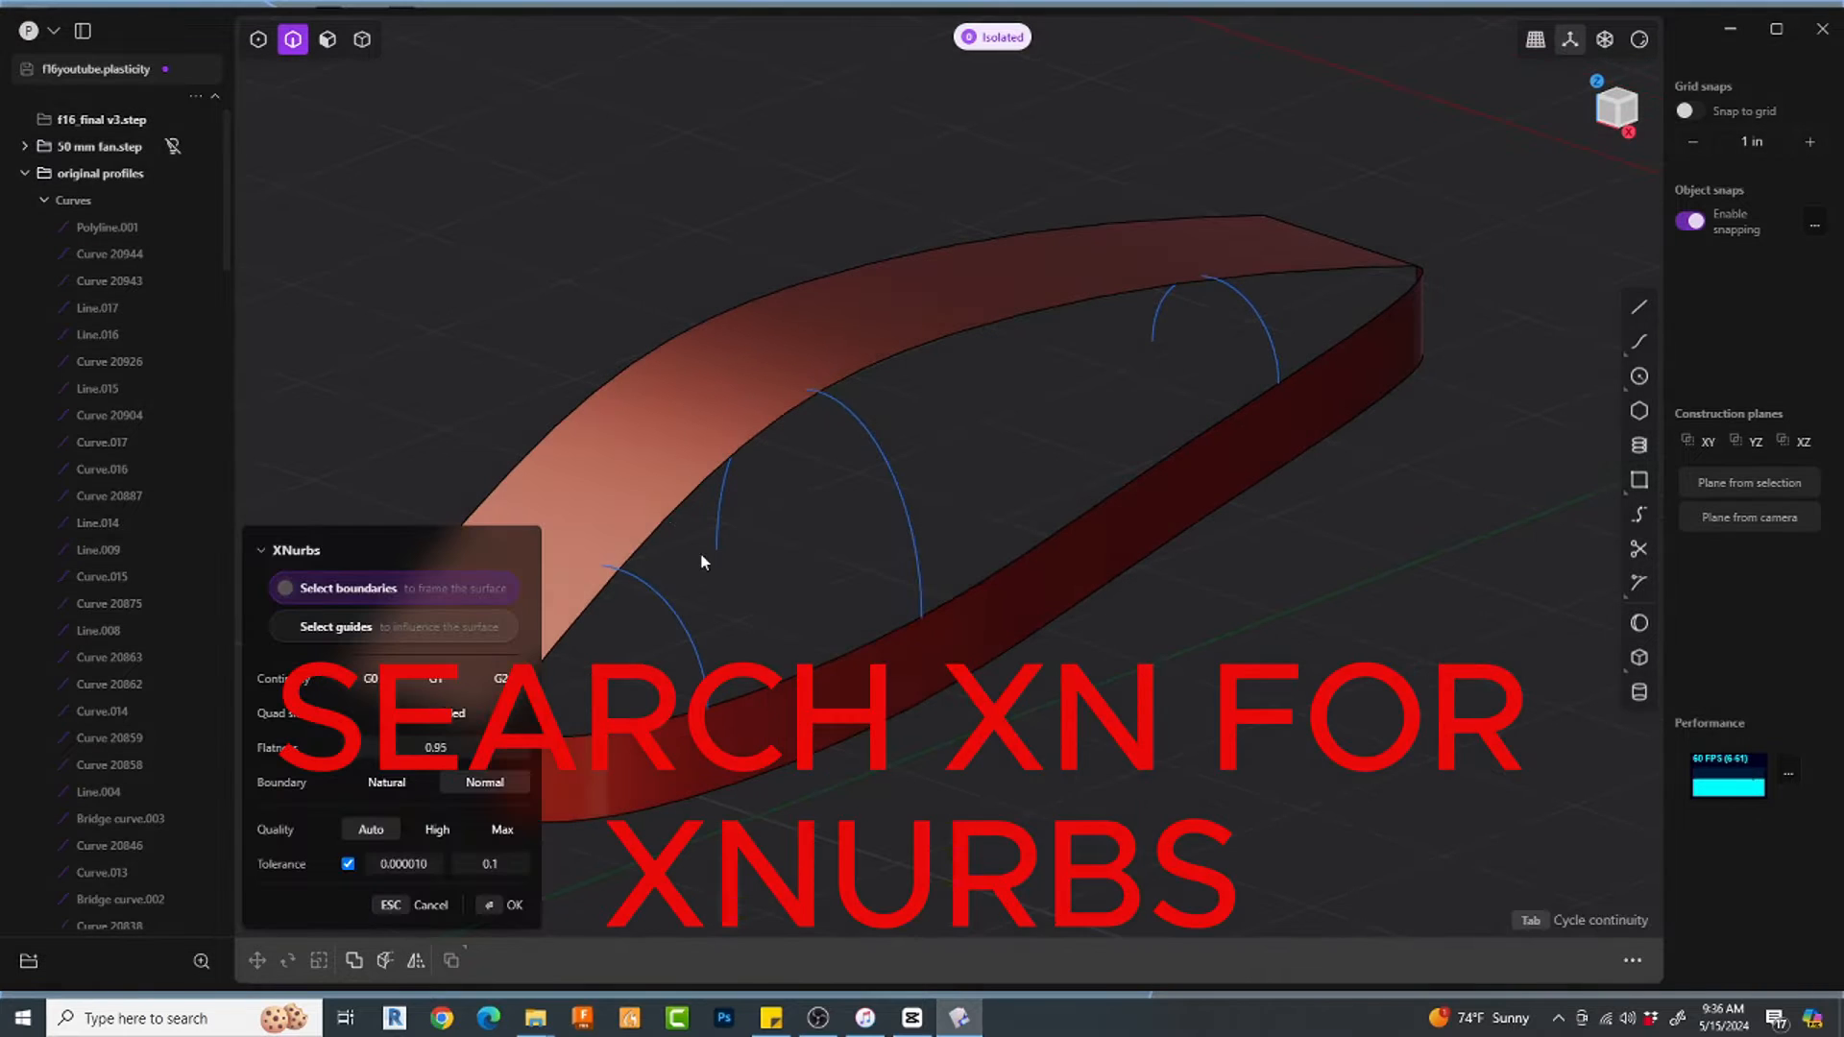
pyautogui.click(772, 653)
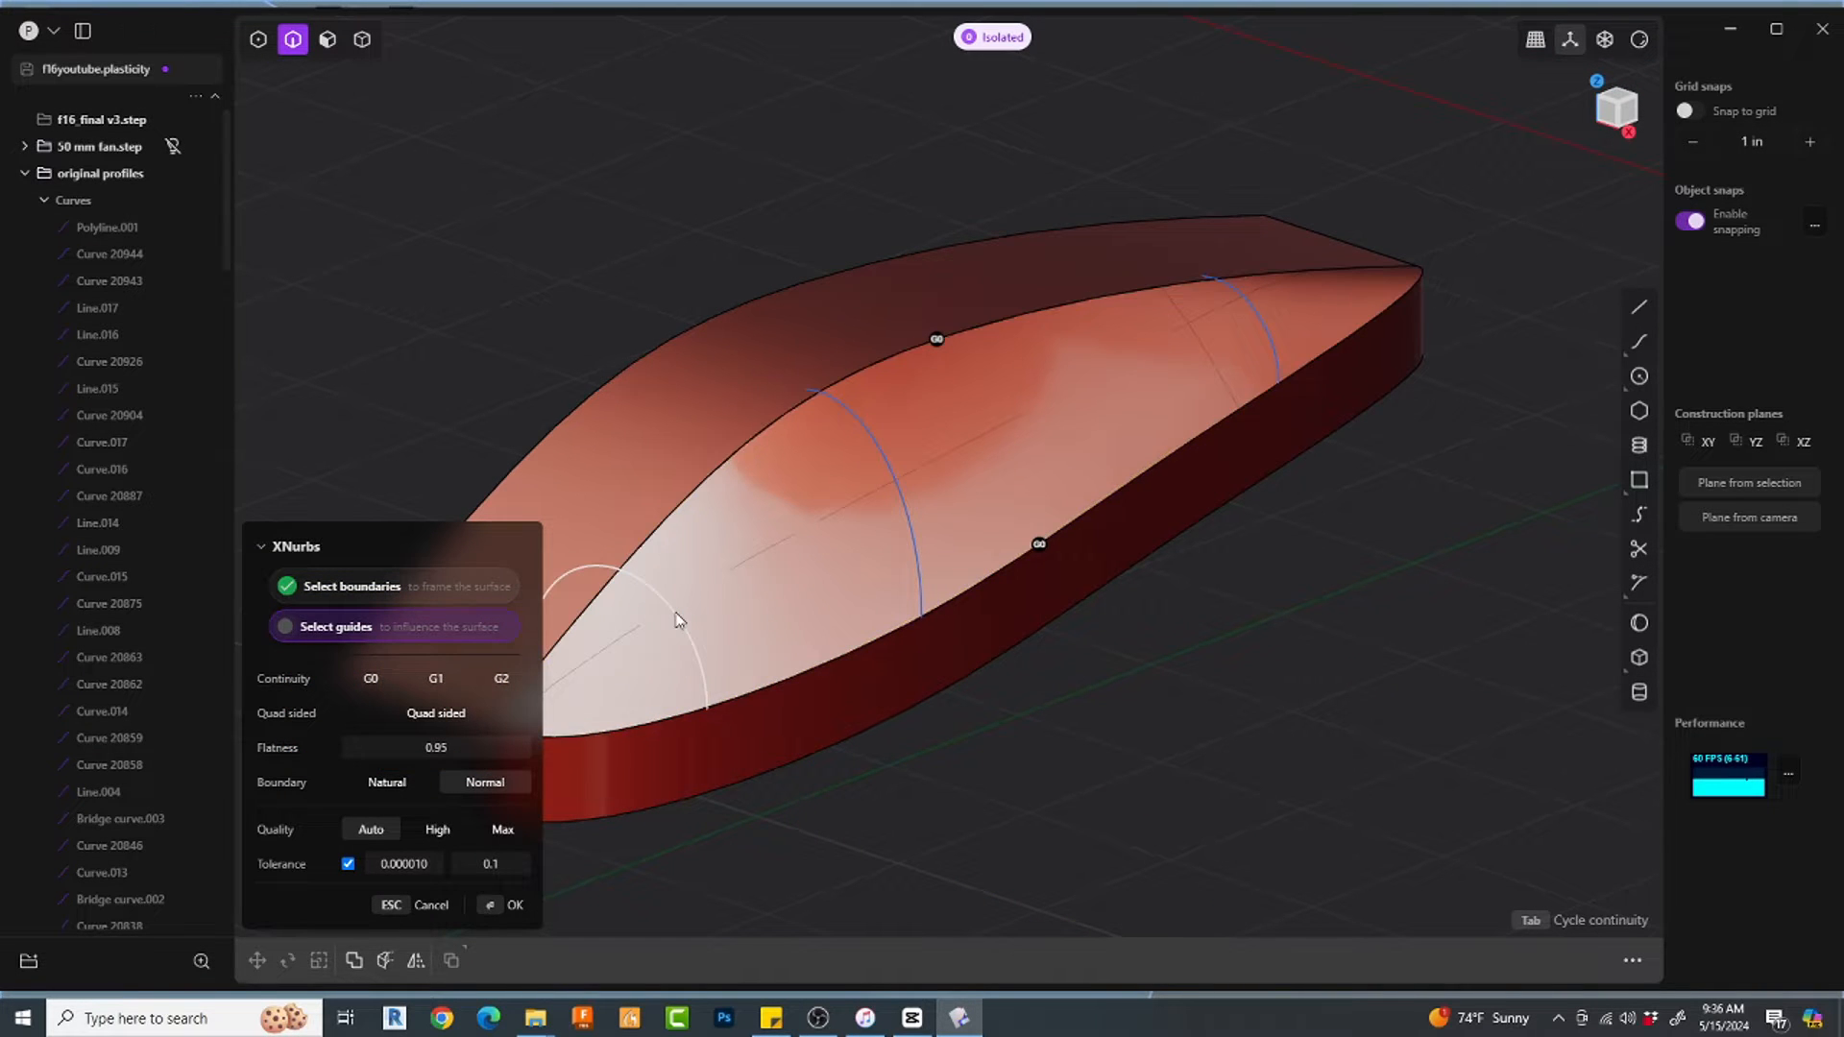
pyautogui.click(675, 620)
pyautogui.click(888, 461)
pyautogui.click(1254, 317)
# Step: Set the XNurbs continuity along the top profile edge to G2 and complete the canopy surface
pyautogui.click(938, 340)
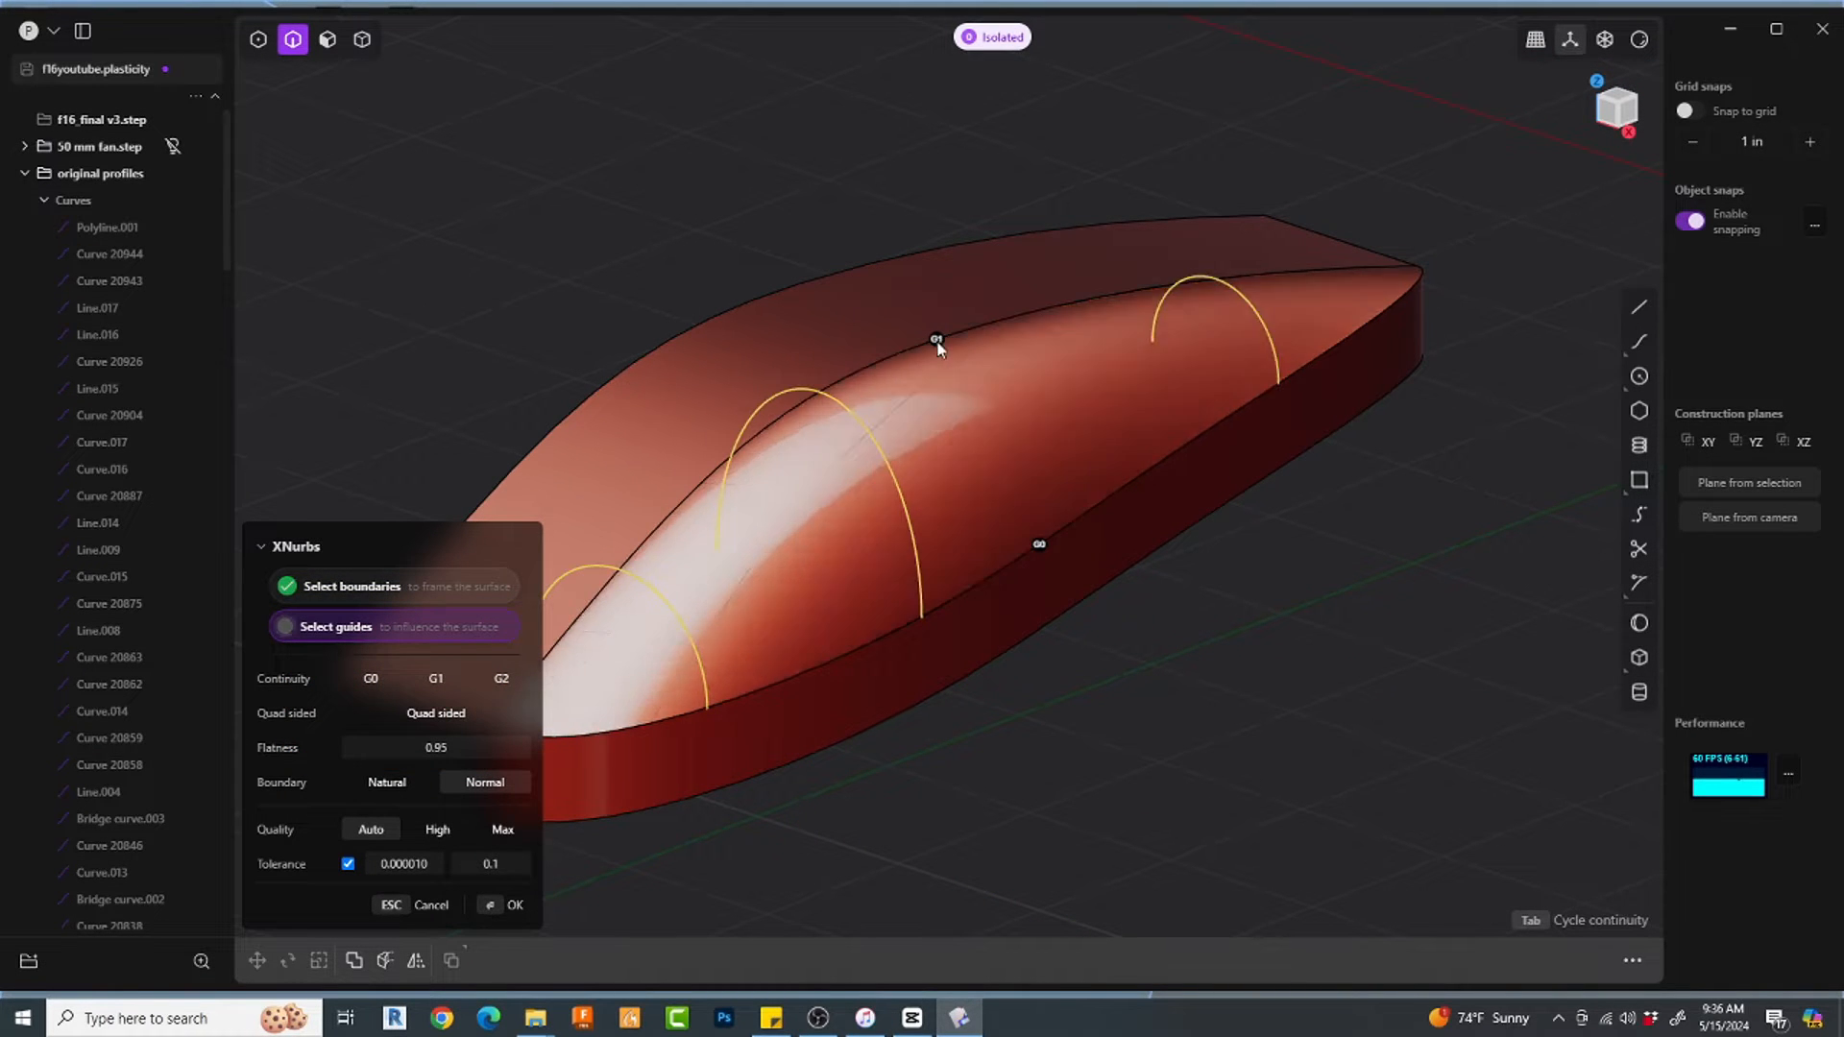
pyautogui.click(937, 340)
pyautogui.moveTo(938, 337)
pyautogui.mouseDown(button='middle')
pyautogui.moveTo(1087, 367)
pyautogui.moveTo(1058, 398)
pyautogui.moveTo(1050, 622)
pyautogui.mouseUp(button='middle')
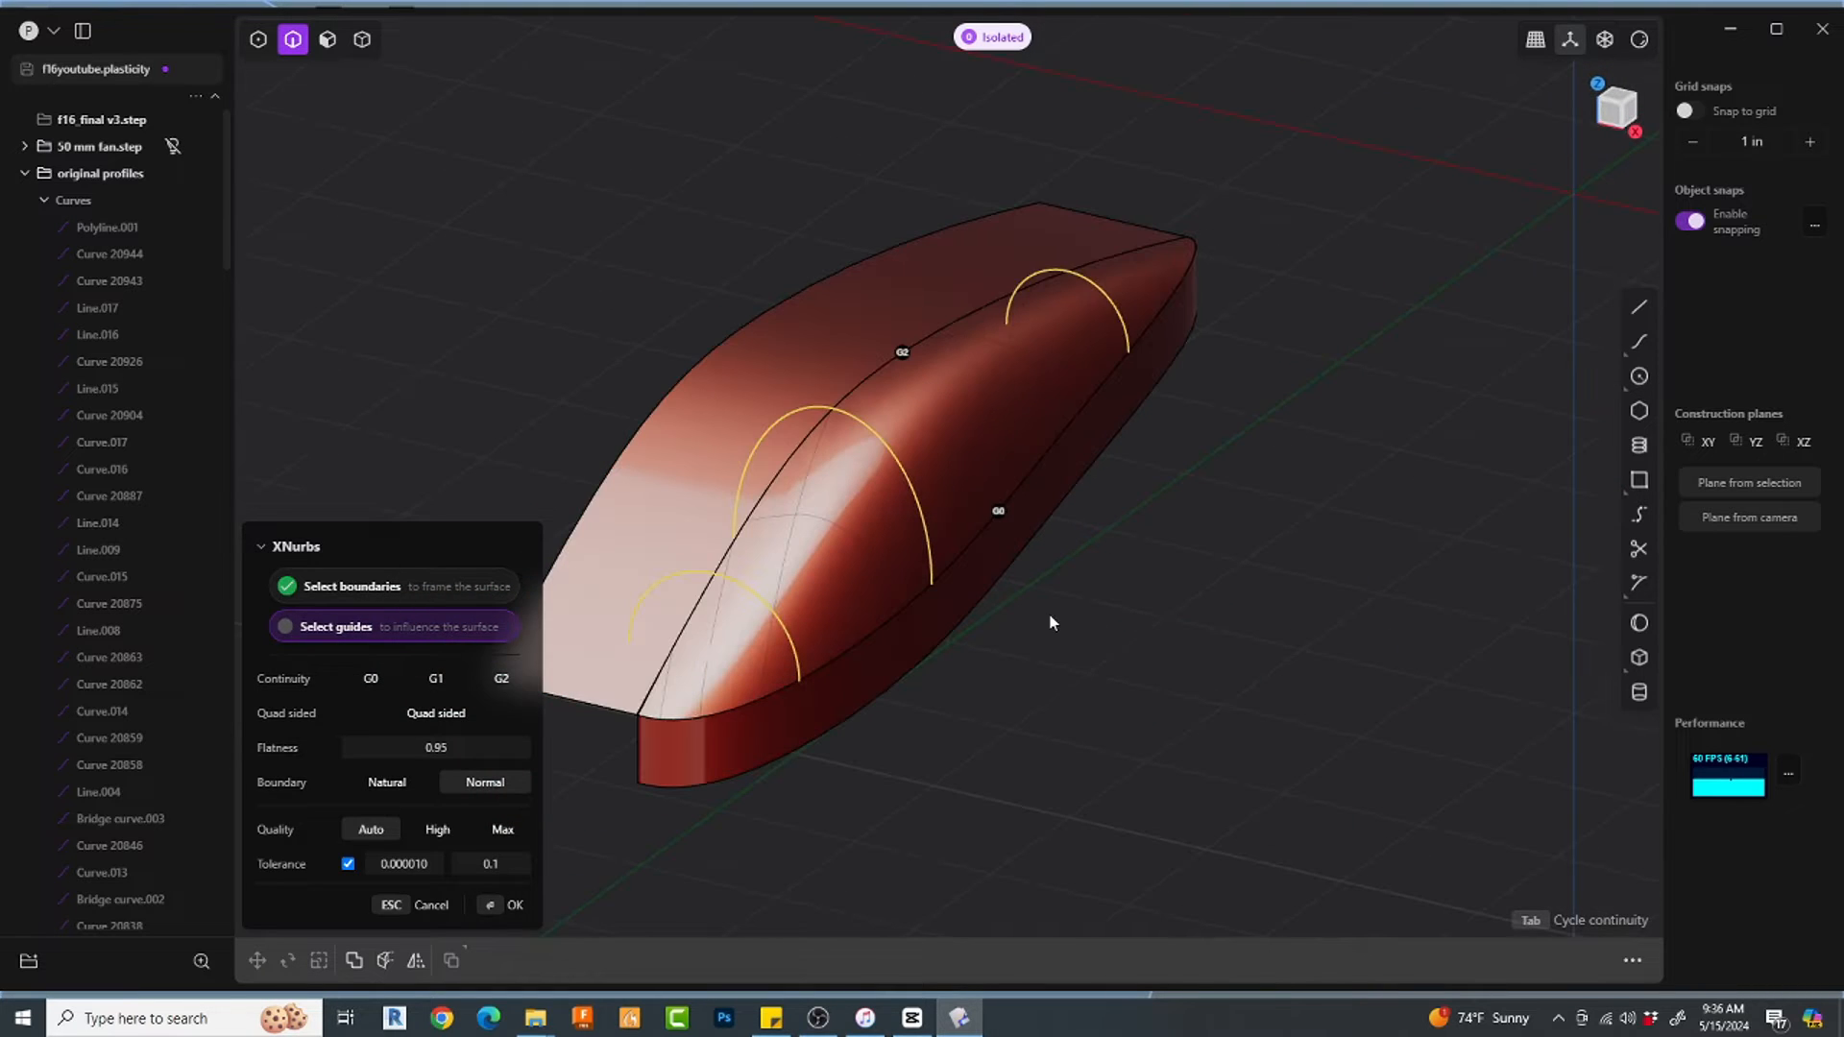
pyautogui.rightClick(1050, 622)
# Step: Delete the two extruded helper sheets beside and below the canopy half
pyautogui.press('4')
pyautogui.click(756, 441)
pyautogui.press('Delete')
pyautogui.click(715, 752)
pyautogui.press('Delete')
# Step: Mirror the canopy half across the X plane with the two halves merged together
pyautogui.click(995, 412)
pyautogui.hotkey('alt', 'x')
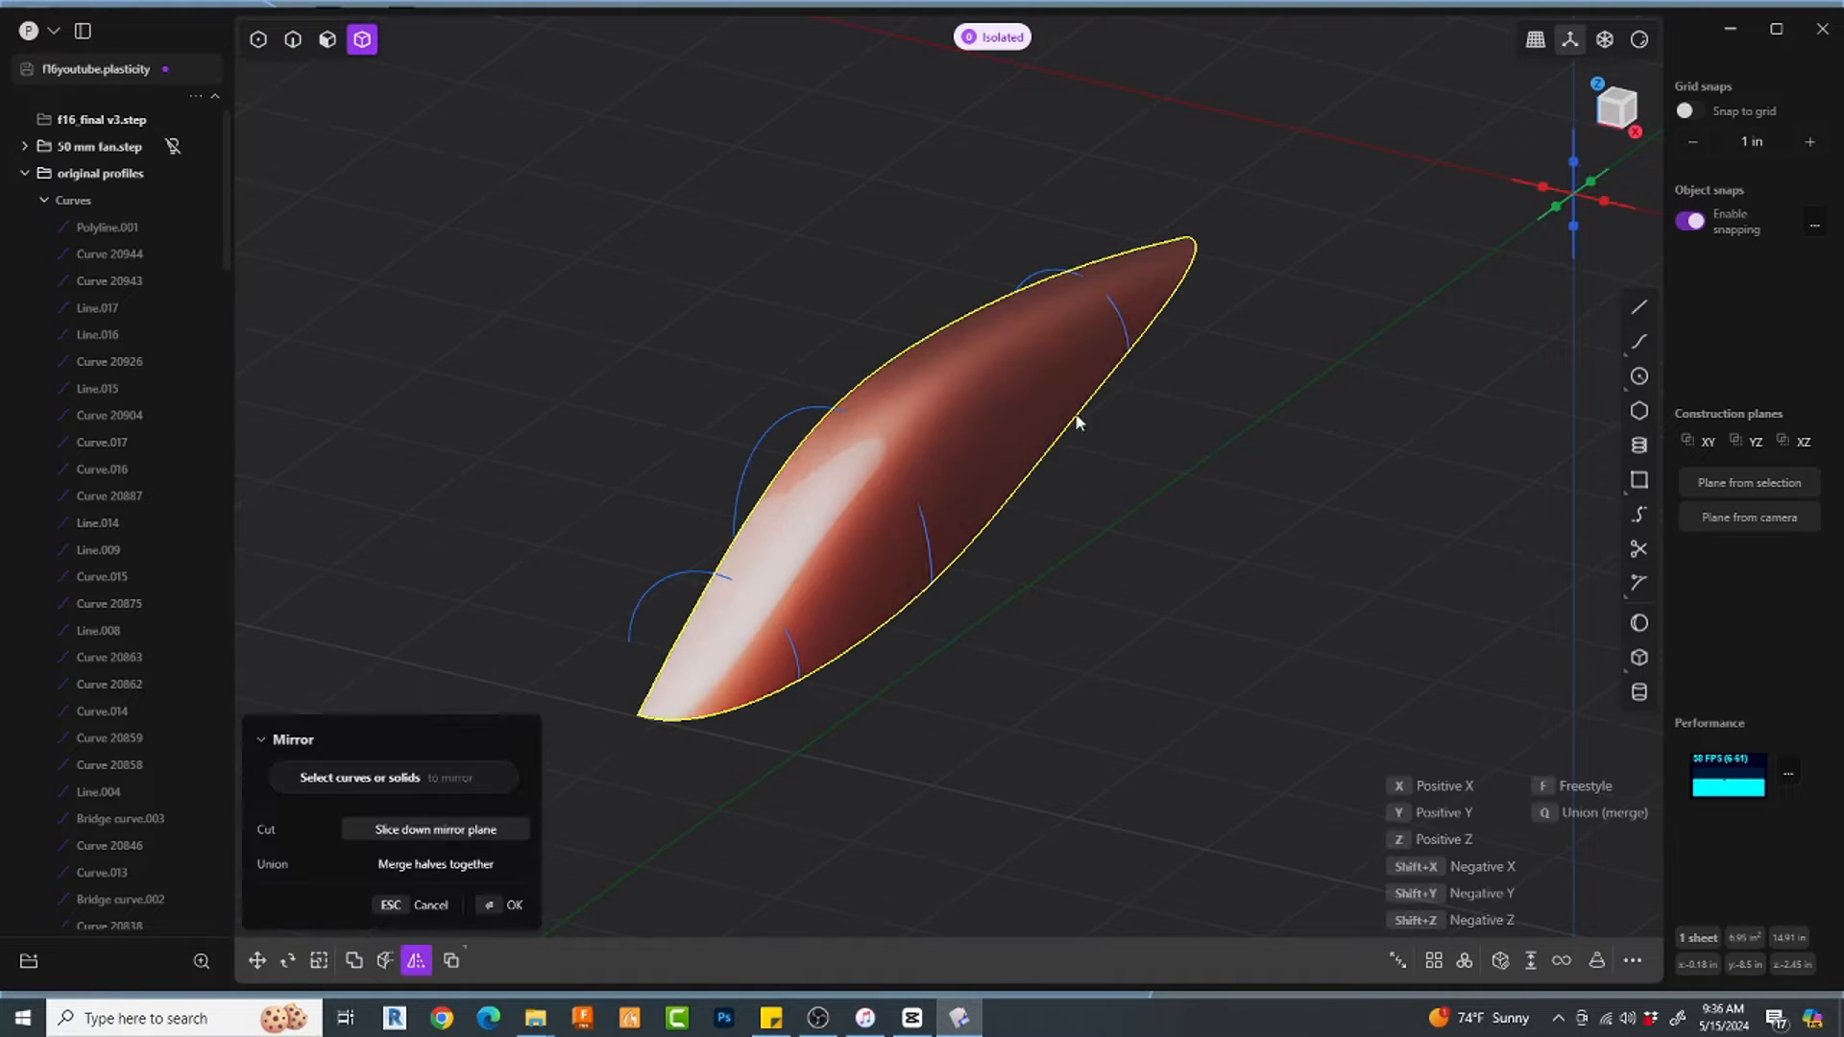
pyautogui.click(1543, 187)
pyautogui.press('q')
pyautogui.moveTo(769, 615); pyautogui.dragTo(861, 641, button='middle')
pyautogui.rightClick(861, 641)
# Step: Turn off the display of edges and examine the shading of the mirrored canopy
pyautogui.scroll(8, 861, 641)
pyautogui.scroll(-8, 861, 641)
pyautogui.click(1640, 39)
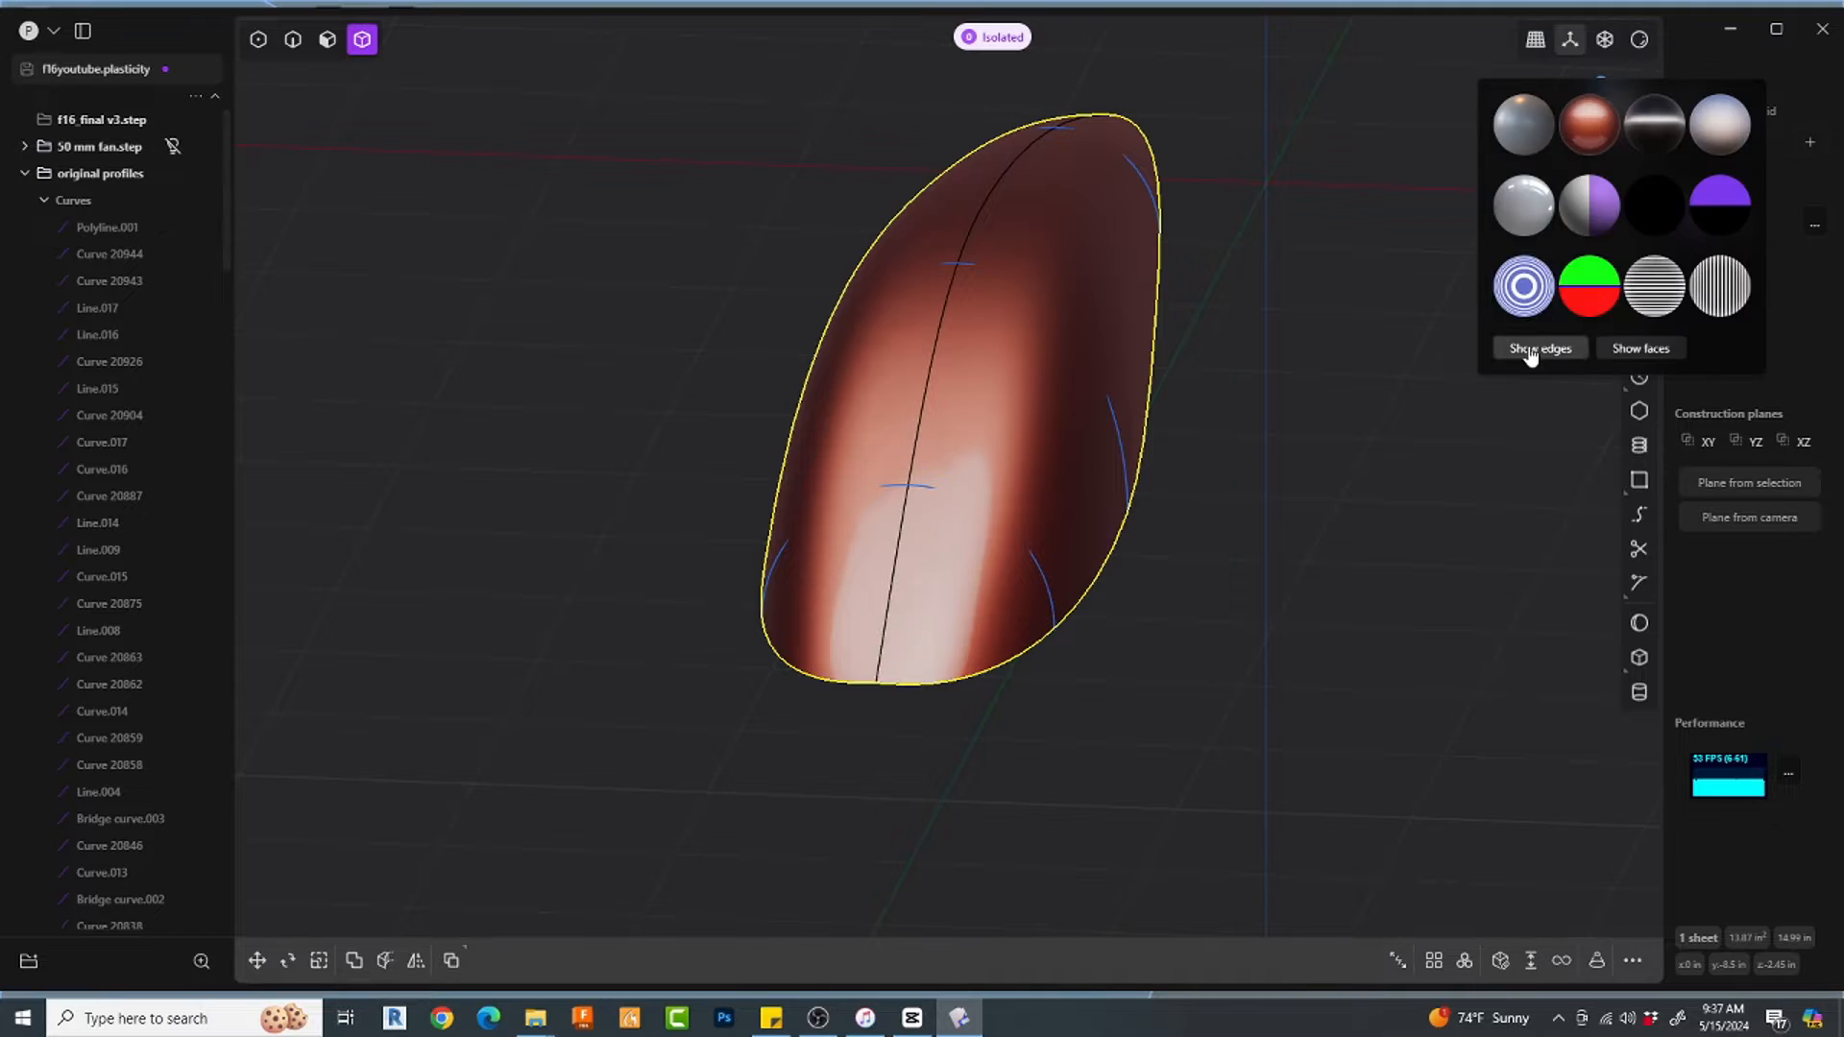
pyautogui.click(1530, 356)
pyautogui.moveTo(1134, 615); pyautogui.dragTo(1114, 219, button='middle')
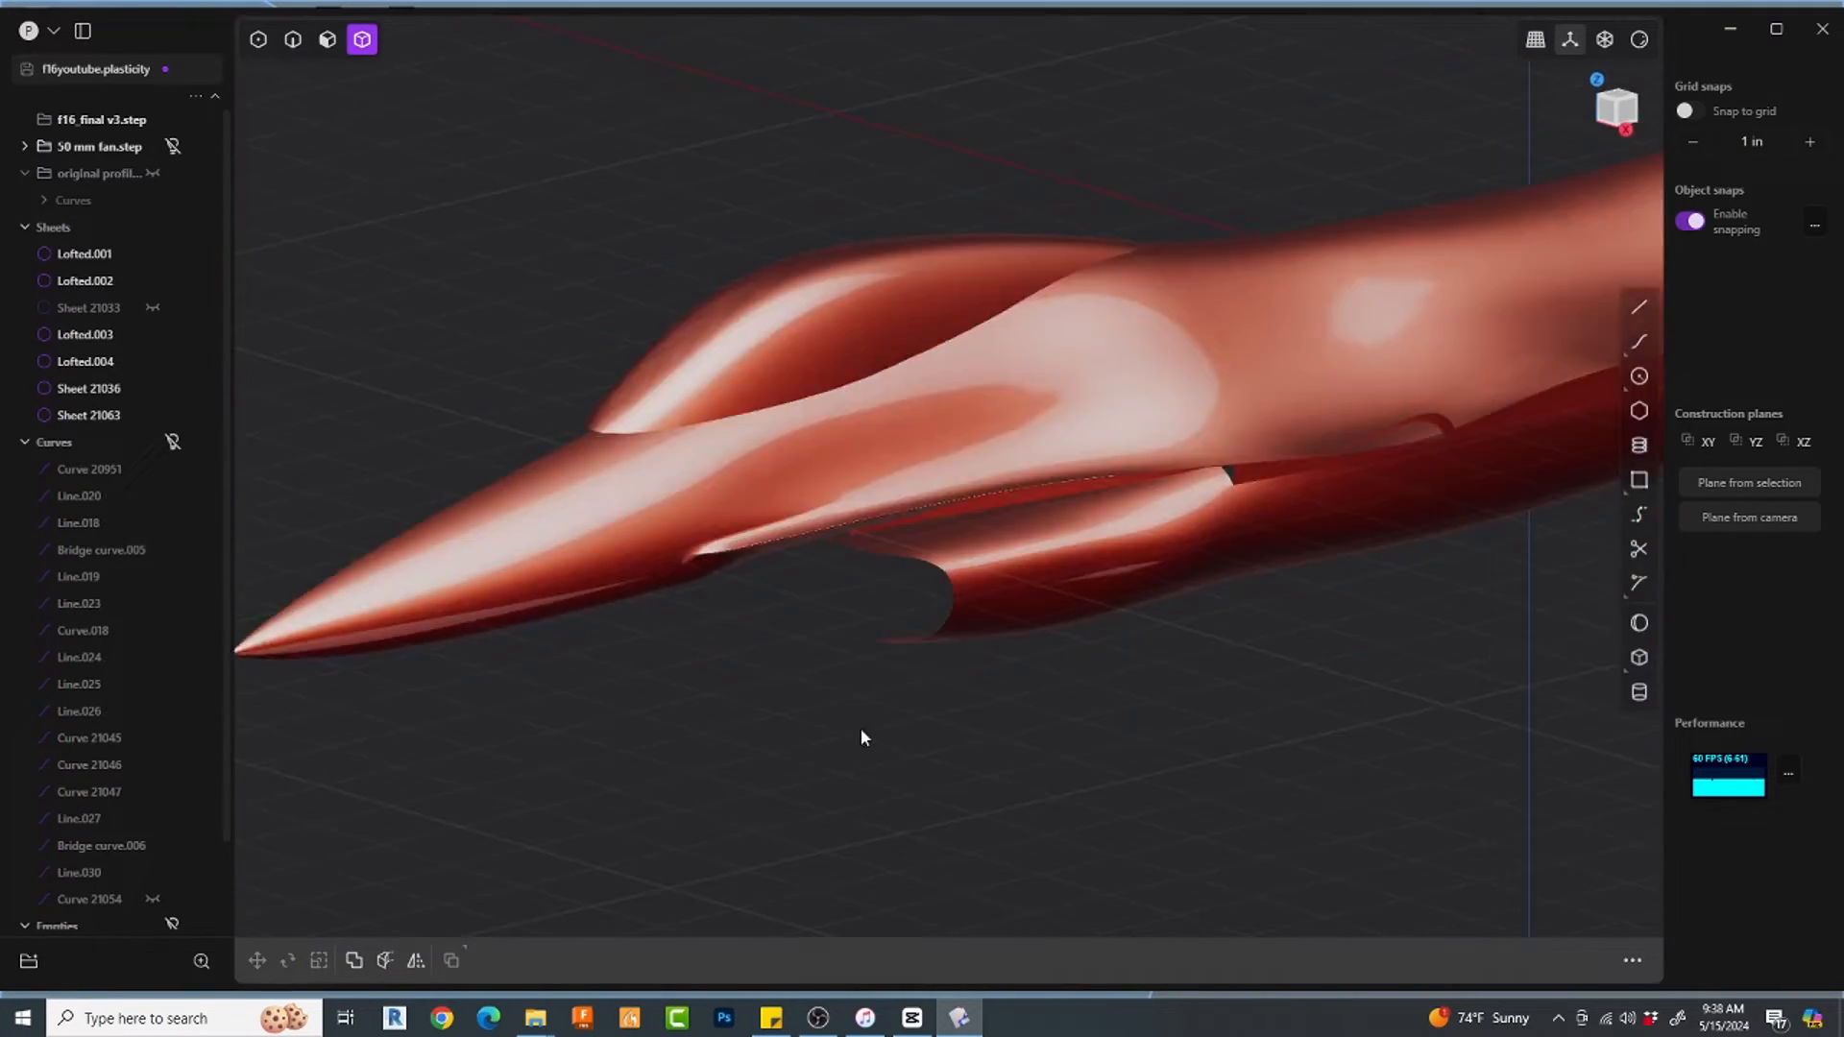
# Step: Extend the canopy sheet's two lower edges linearly by about 0.041 in into the fuselage
pyautogui.moveTo(861, 728); pyautogui.dragTo(726, 598, button='middle')
pyautogui.scroll(5, 716, 499)
pyautogui.moveTo(706, 234); pyautogui.dragTo(778, 240, button='middle')
pyautogui.press('2')
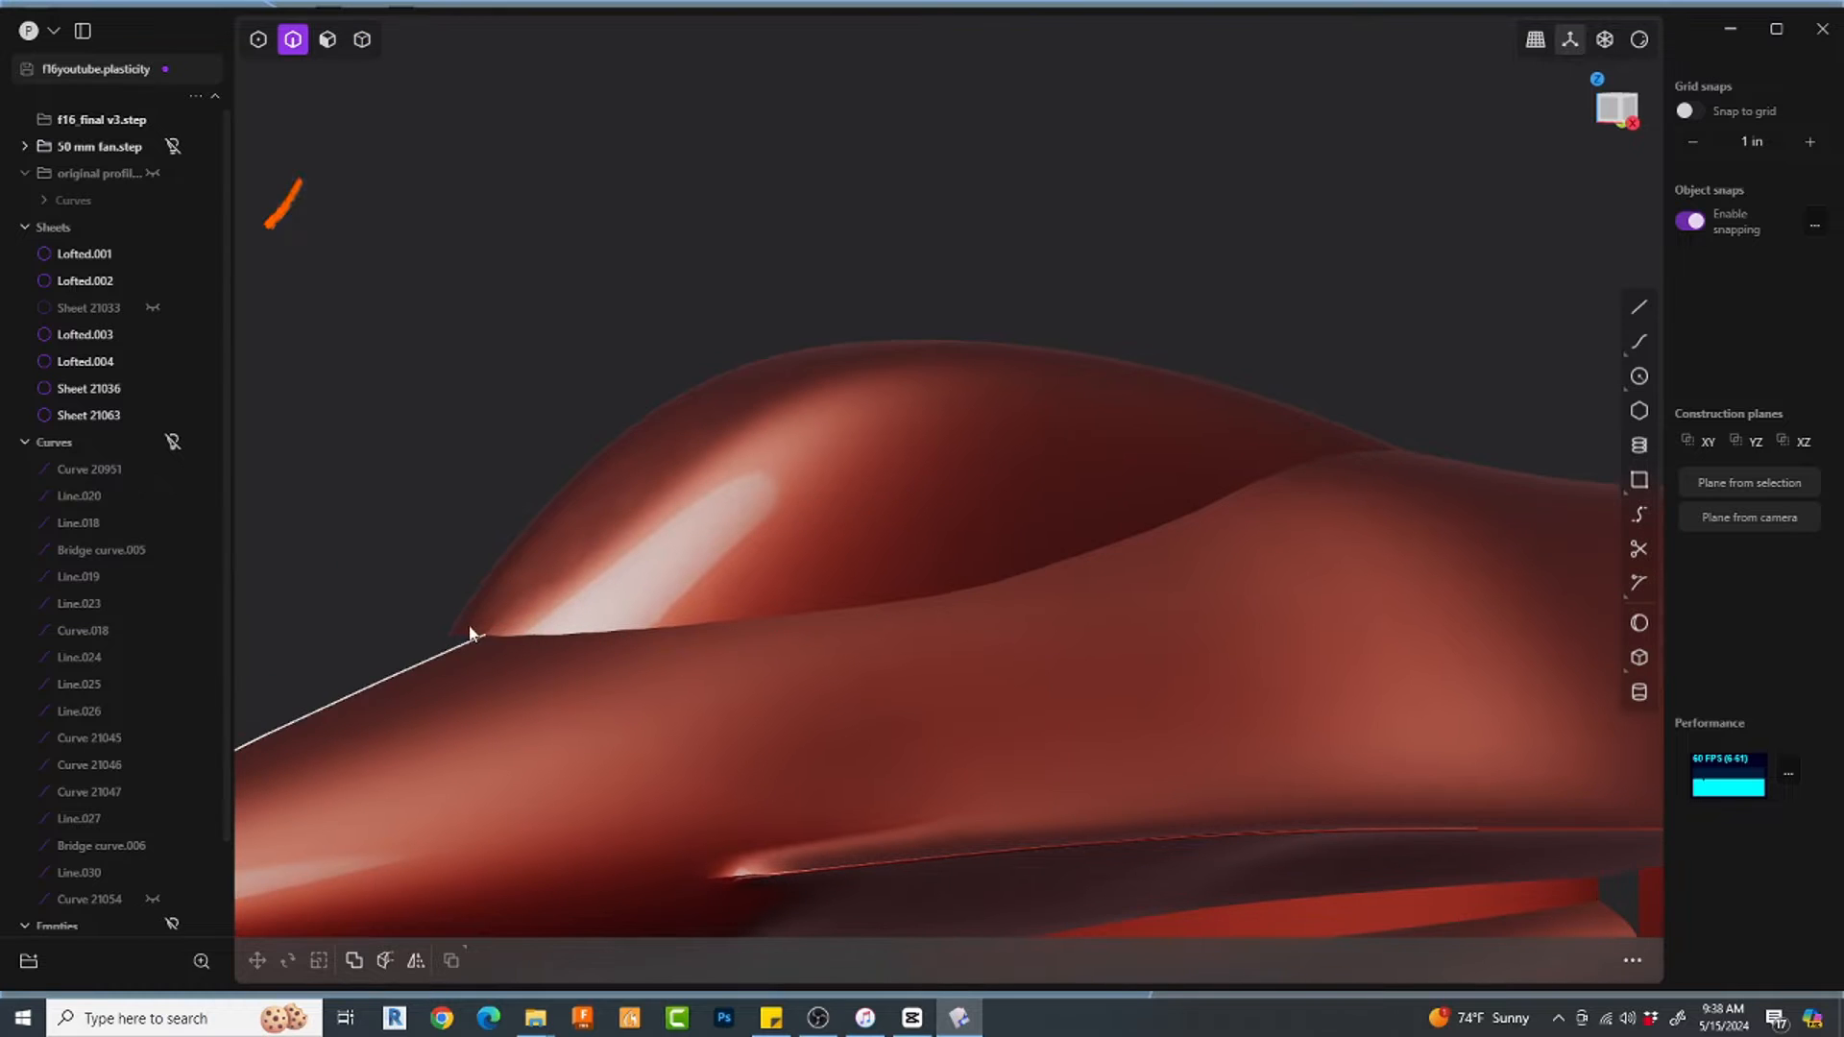
pyautogui.moveTo(540, 629); pyautogui.dragTo(424, 725, button='middle')
pyautogui.click(898, 492)
pyautogui.moveTo(898, 492); pyautogui.dragTo(1633, 383, button='middle')
pyautogui.click(929, 393)
pyautogui.keyDown('shift'); pyautogui.moveTo(929, 392); pyautogui.dragTo(712, 413, button='middle'); pyautogui.keyUp('shift')
pyautogui.moveTo(713, 408); pyautogui.dragTo(708, 424)
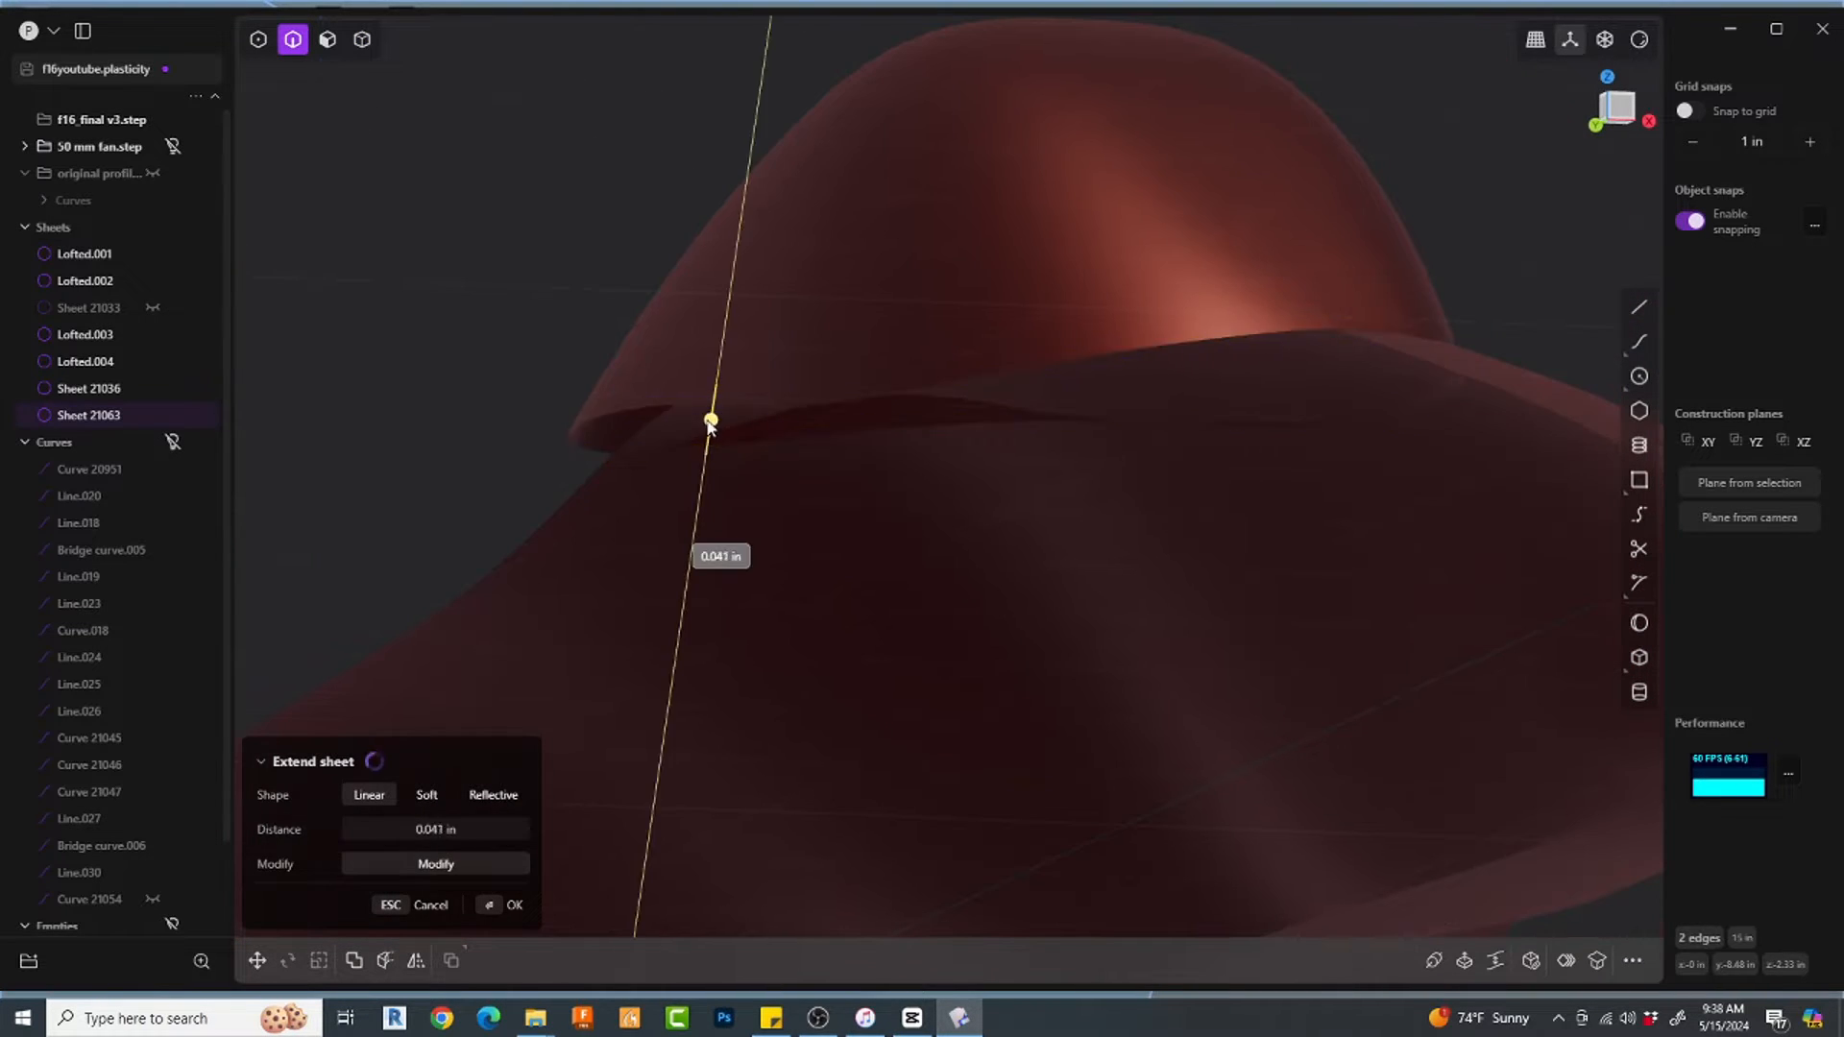
pyautogui.press('Return')
pyautogui.scroll(-3, 637, 331)
pyautogui.moveTo(814, 363); pyautogui.dragTo(791, 379, button='middle')
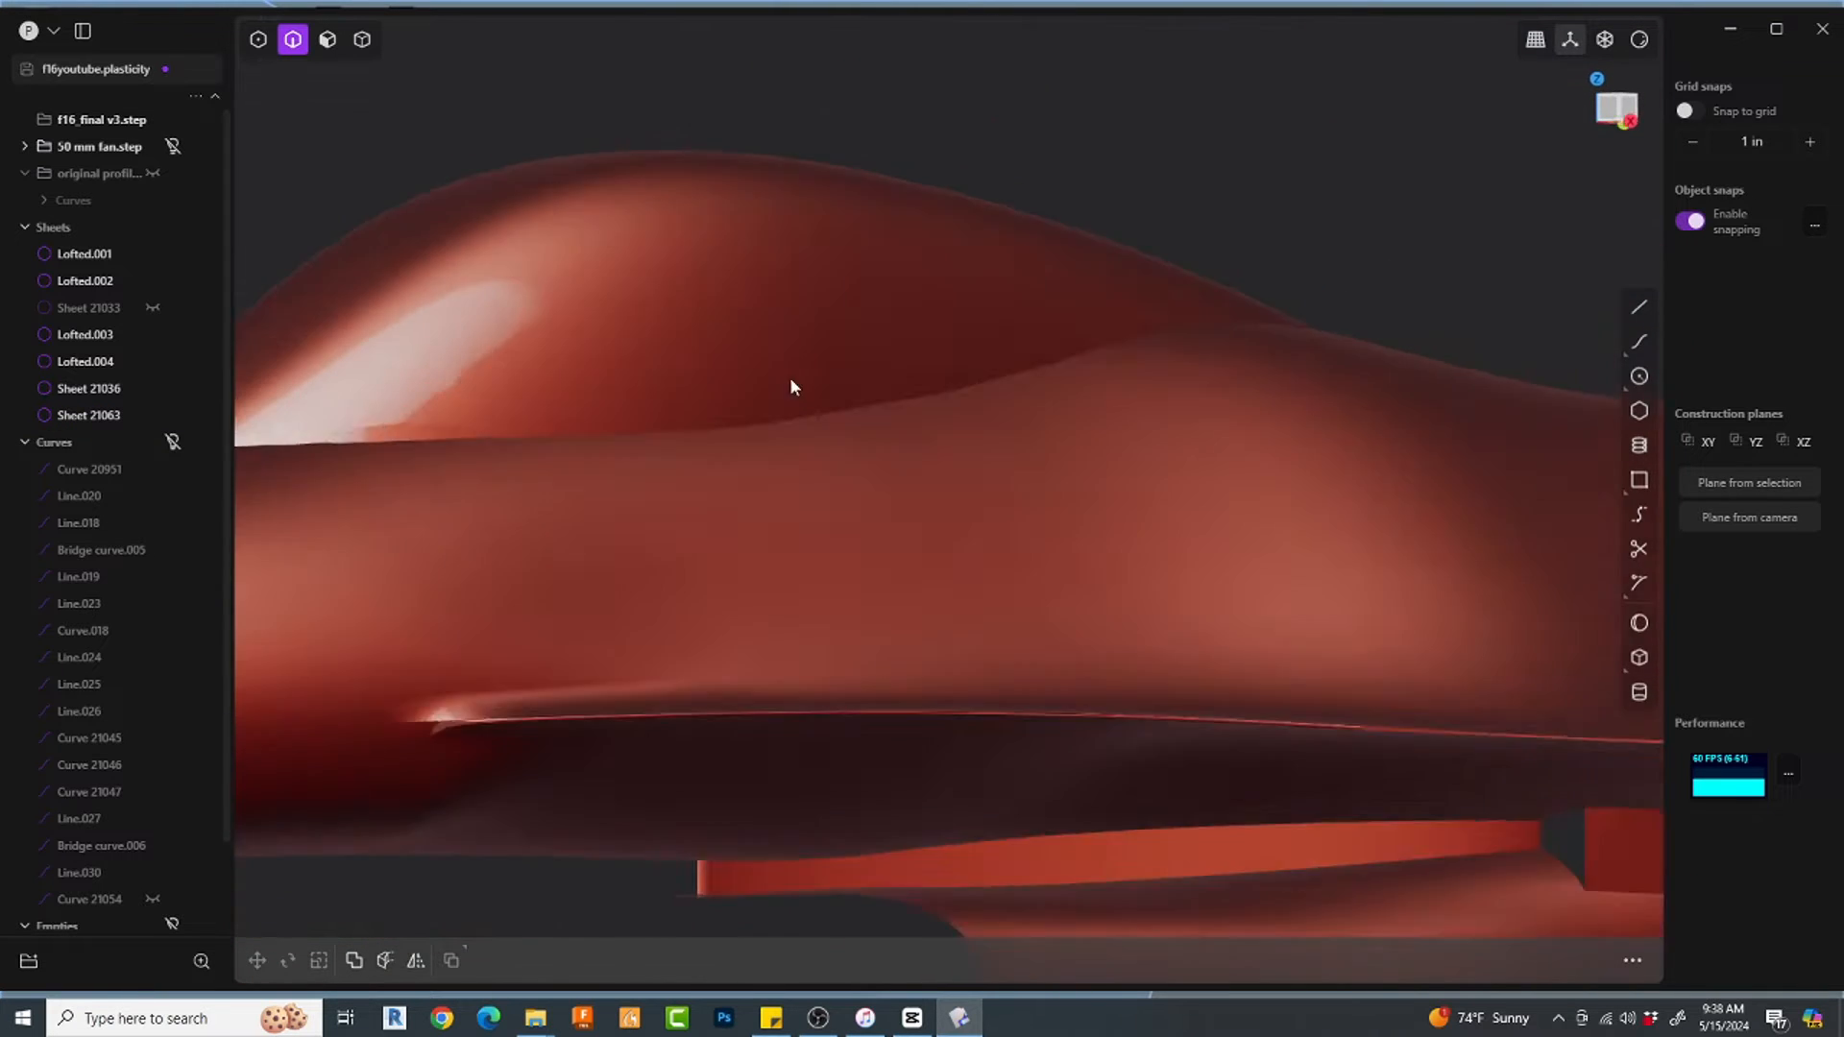
pyautogui.scroll(-5, 1008, 413)
pyautogui.moveTo(1234, 425); pyautogui.dragTo(1076, 748, button='middle')
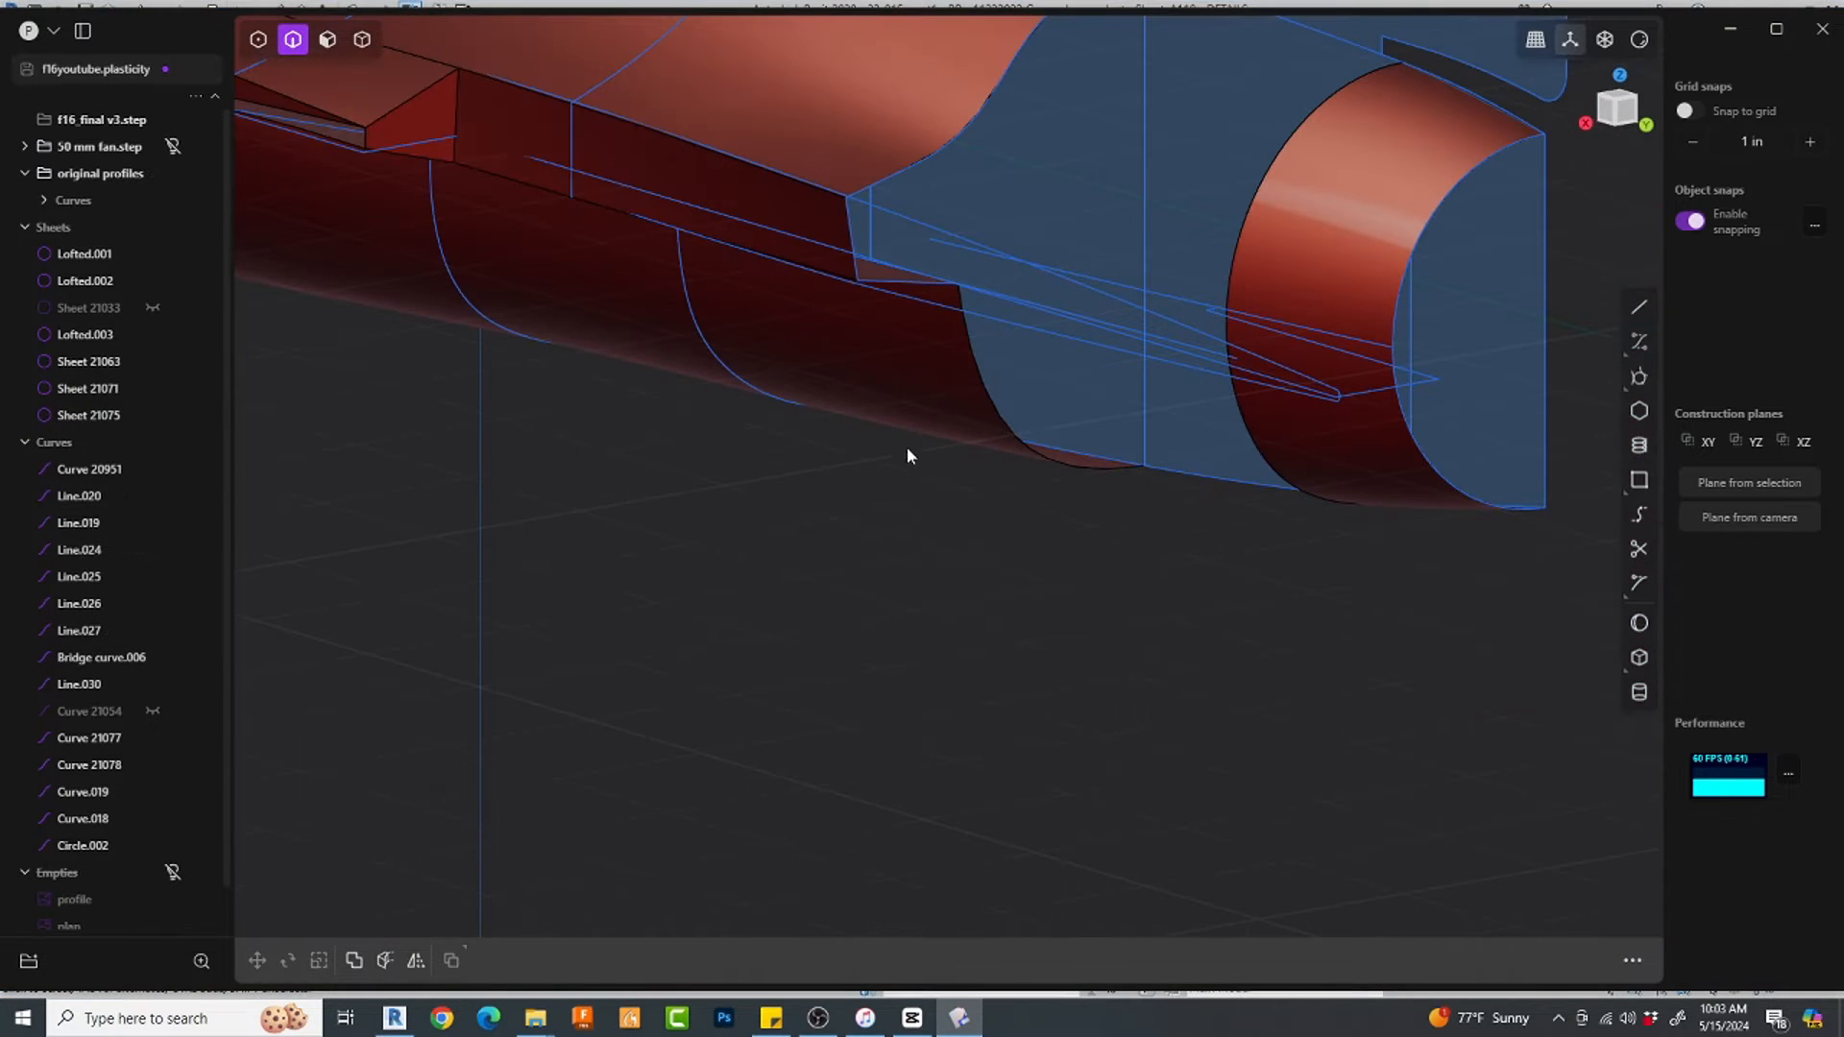
# Step: Select the seven curves outlining the rear side shelf, including its small end arc, and isolate them
pyautogui.click(853, 238)
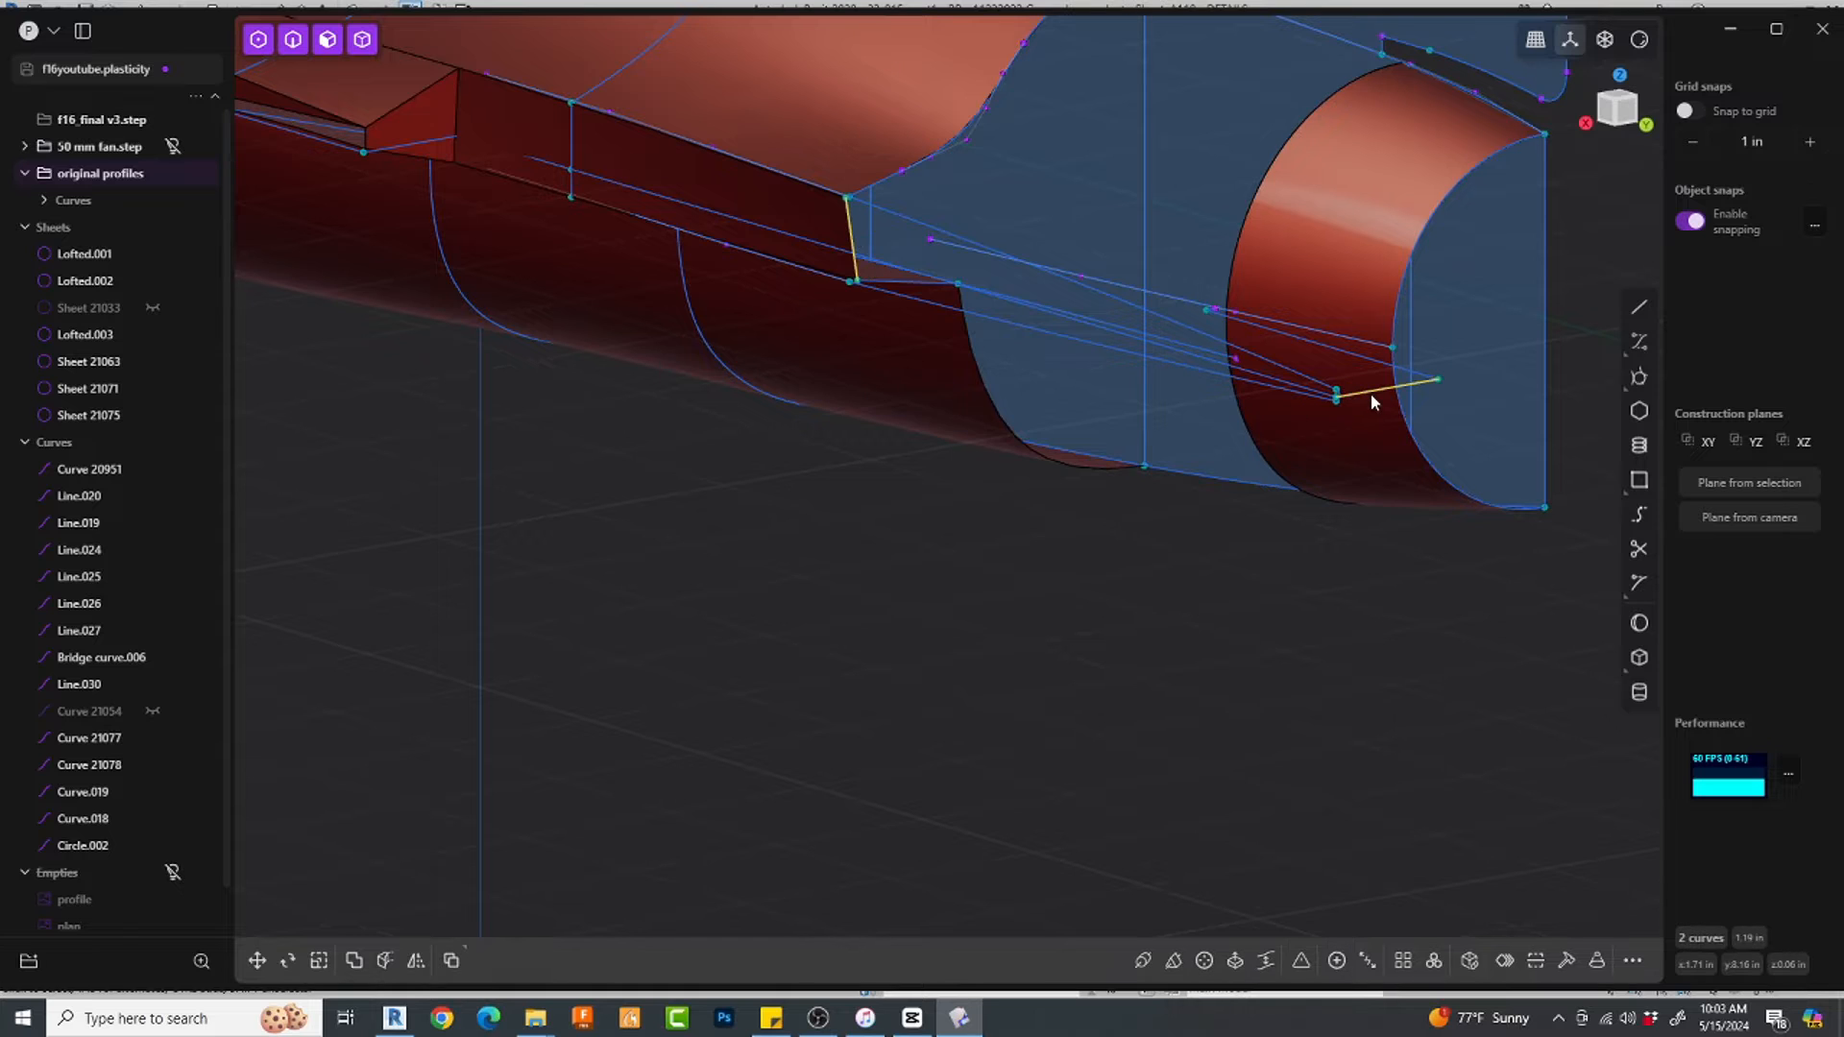
pyautogui.keyDown('shift'); pyautogui.click(1304, 377); pyautogui.keyUp('shift')
pyautogui.scroll(5, 1325, 346)
pyautogui.keyDown('shift'); pyautogui.click(1318, 429); pyautogui.keyUp('shift')
pyautogui.scroll(1, 1335, 423)
pyautogui.keyDown('shift'); pyautogui.click(1333, 418); pyautogui.keyUp('shift')
pyautogui.keyDown('shift'); pyautogui.click(1544, 330); pyautogui.keyUp('shift')
pyautogui.scroll(-1, 1527, 337)
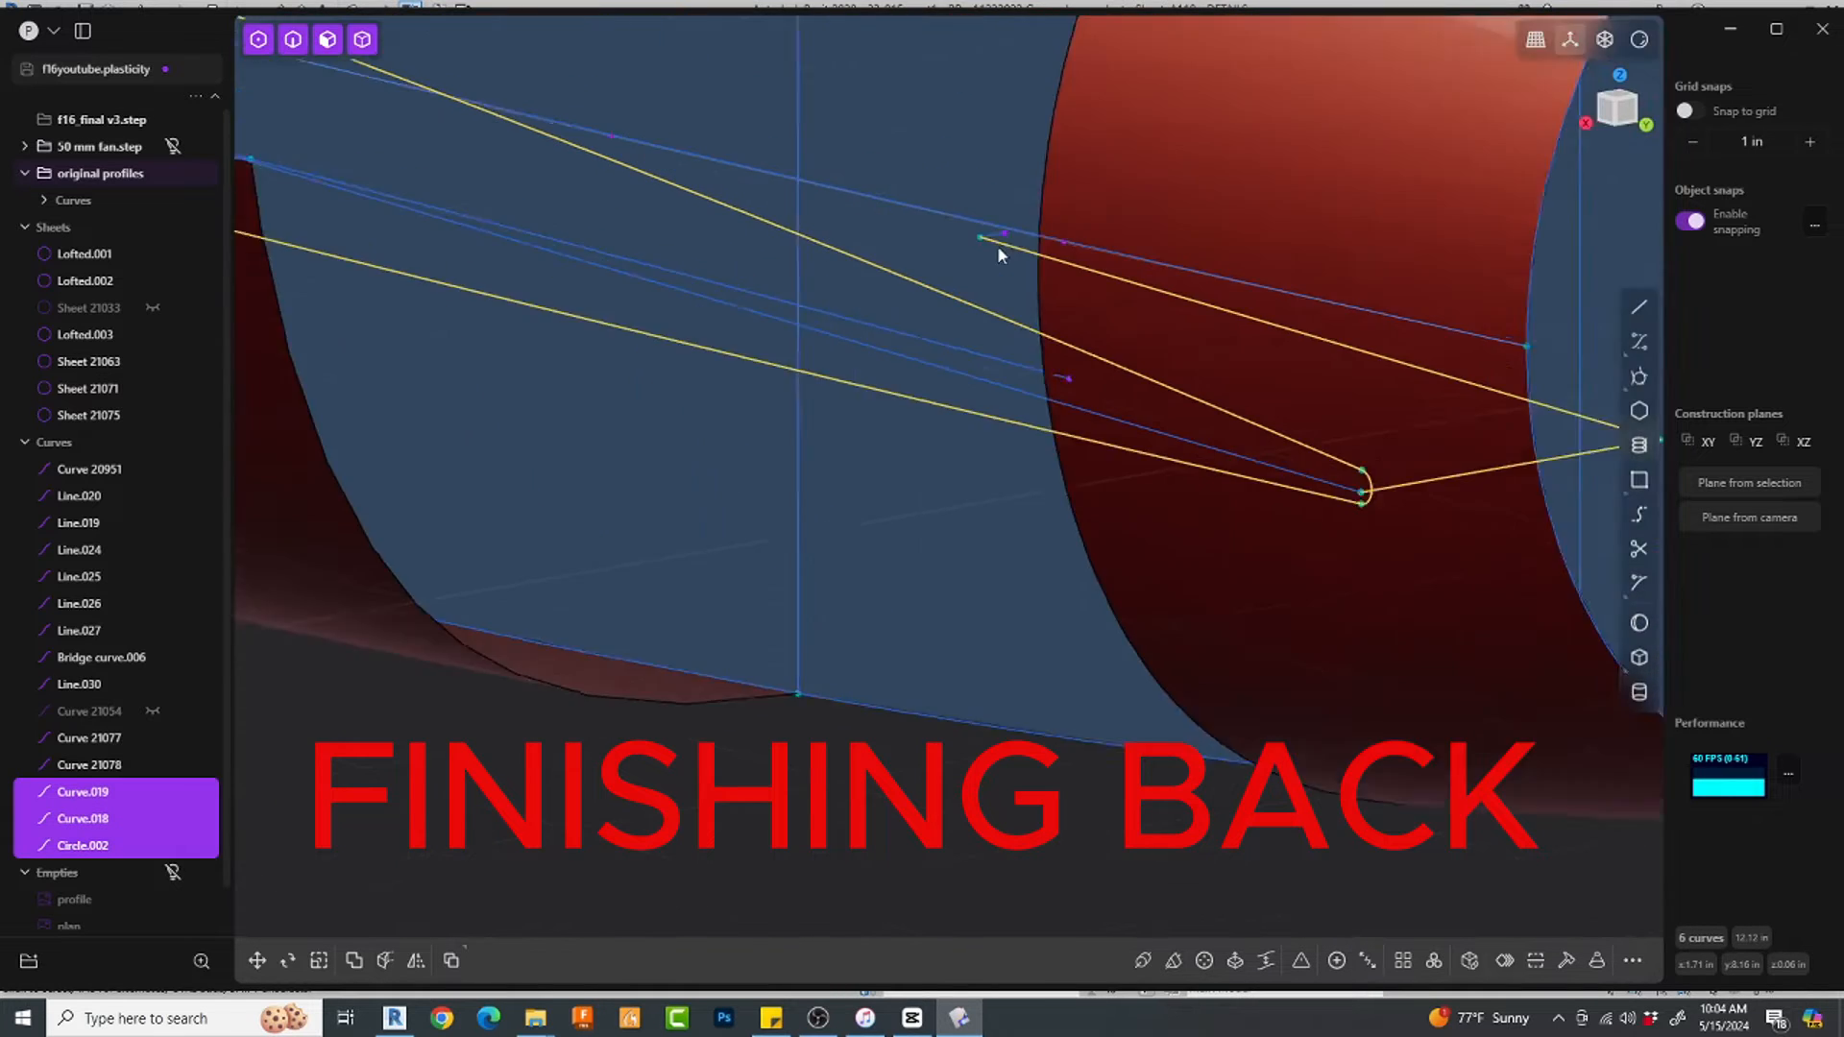
pyautogui.keyDown('shift'); pyautogui.click(993, 237); pyautogui.keyUp('shift')
pyautogui.scroll(-4, 970, 338)
pyautogui.press('/')
# Step: In the back view, draw a slanted line from the shelf's side curve inward and upward toward the fuselage centre
pyautogui.moveTo(959, 340); pyautogui.dragTo(1376, 617, button='middle')
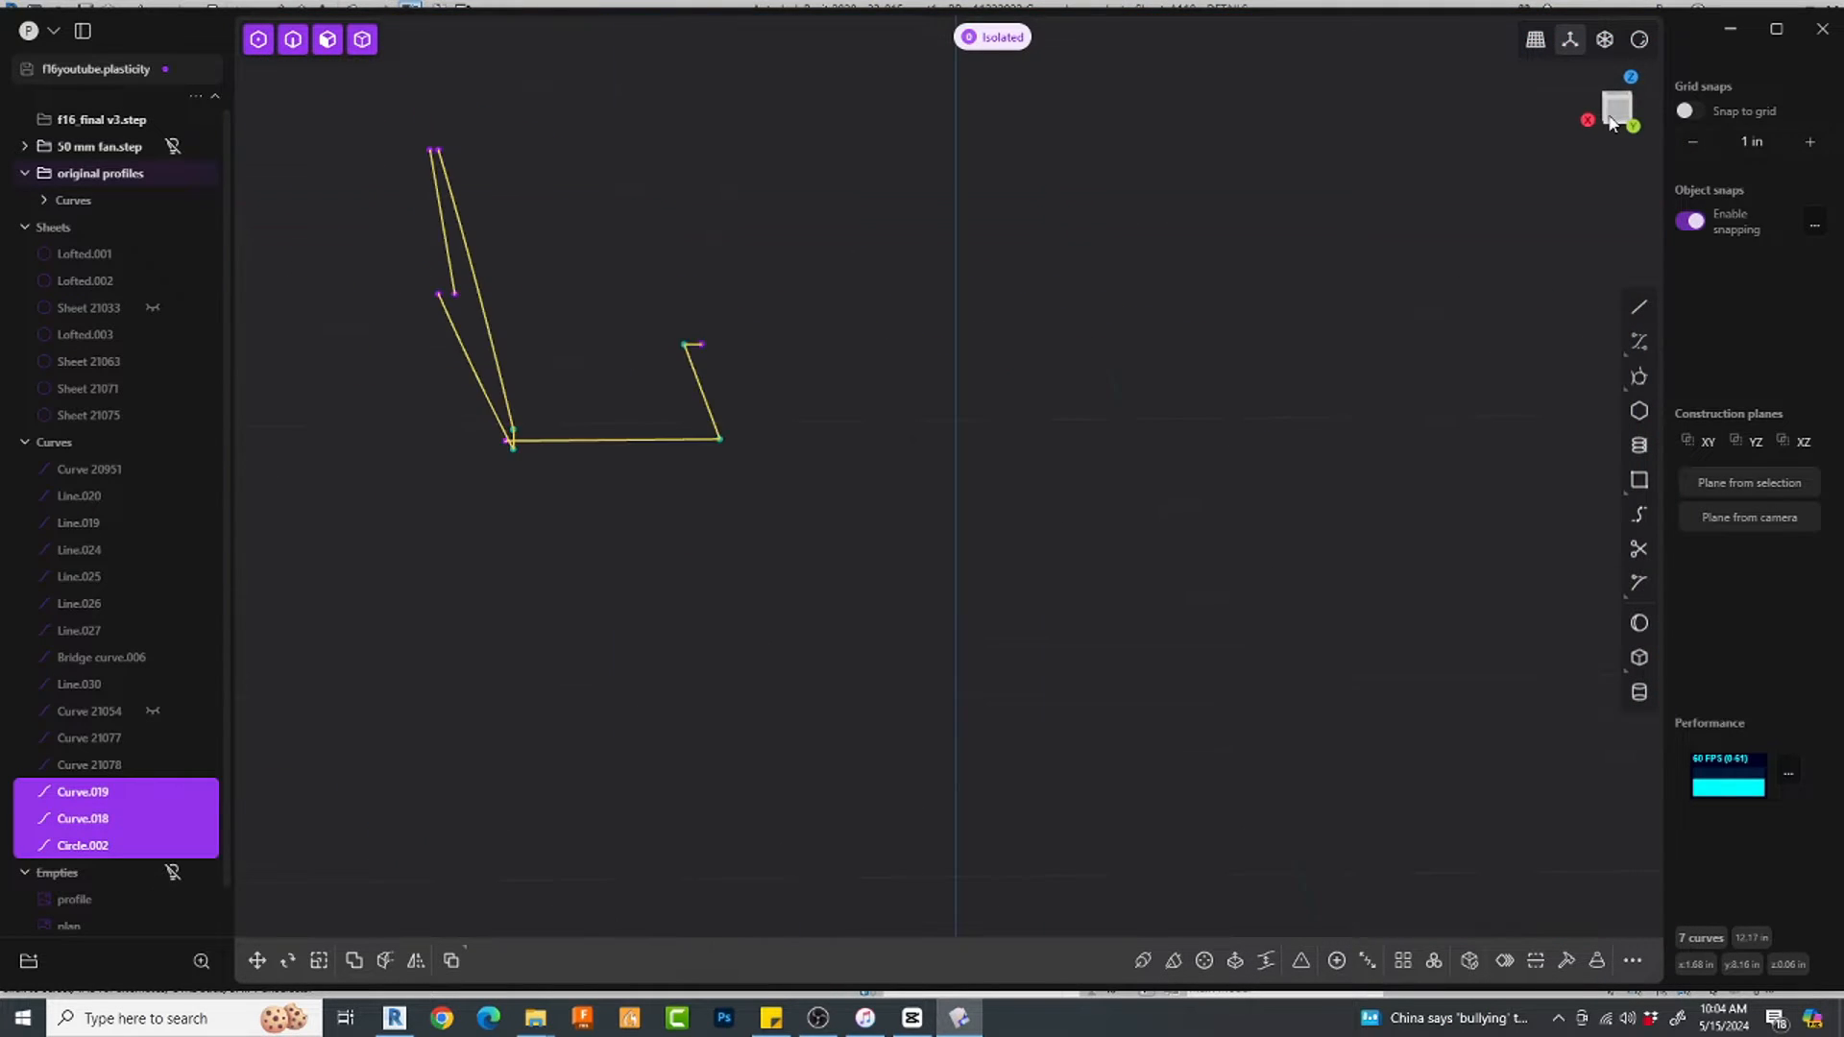
pyautogui.click(1617, 107)
pyautogui.click(887, 500)
pyautogui.click(1640, 308)
pyautogui.click(769, 429)
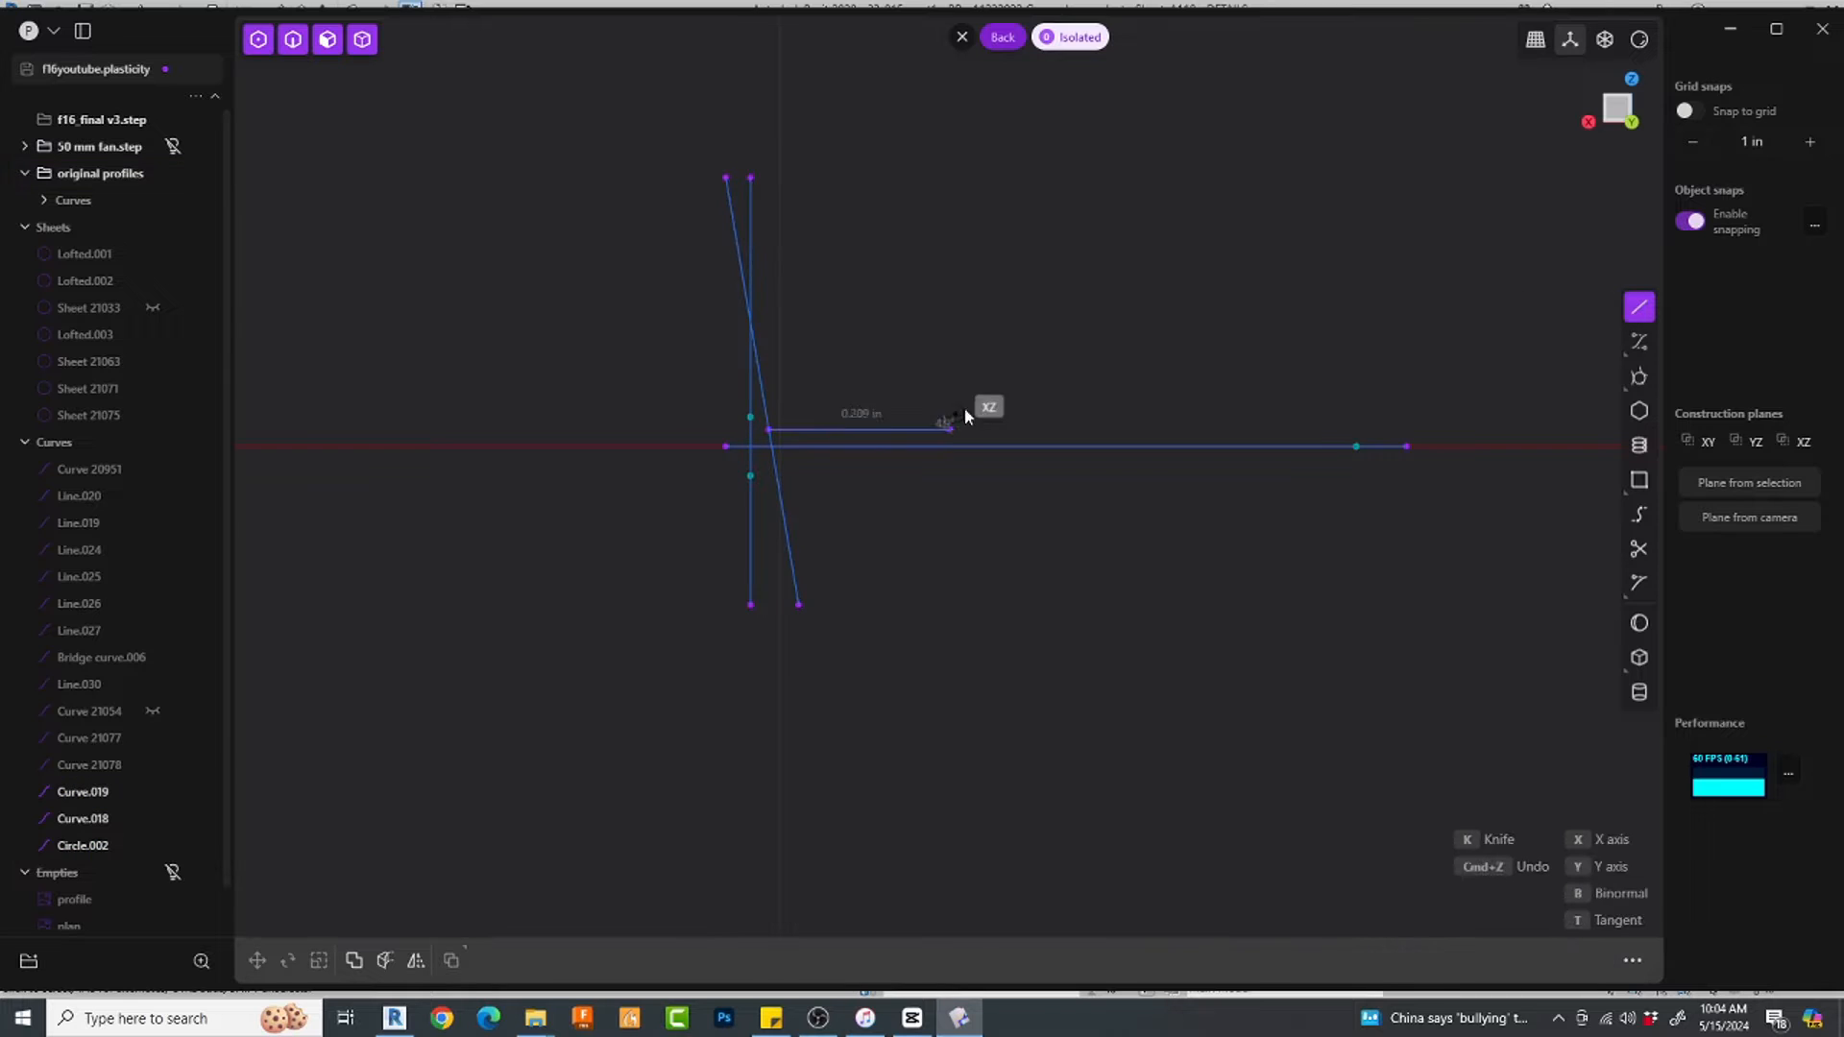
pyautogui.click(1450, 314)
pyautogui.rightClick(1452, 302)
# Step: Sweep the upper and lower shelf curves and the small end arc along the slanted line
pyautogui.moveTo(1020, 421); pyautogui.dragTo(999, 428, button='middle')
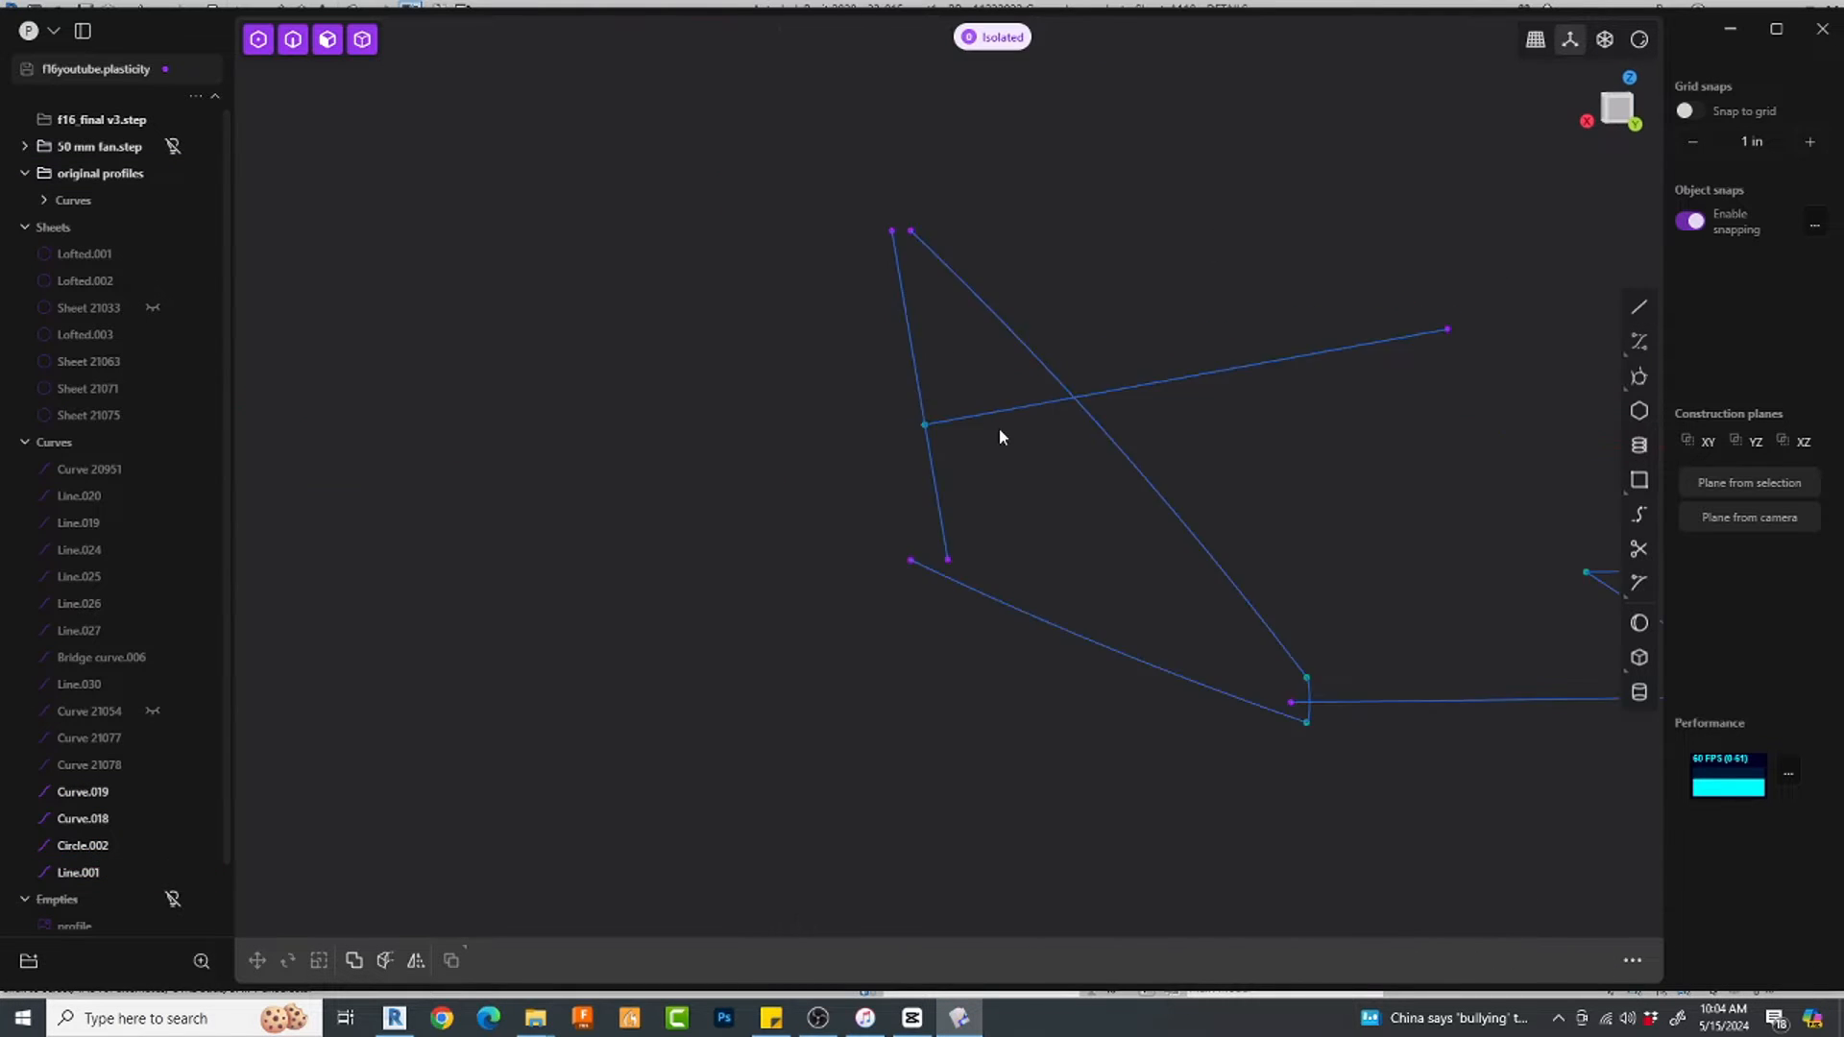
pyautogui.keyDown('shift'); pyautogui.moveTo(999, 429); pyautogui.dragTo(674, 375, button='middle'); pyautogui.keyUp('shift')
pyautogui.click(1174, 960)
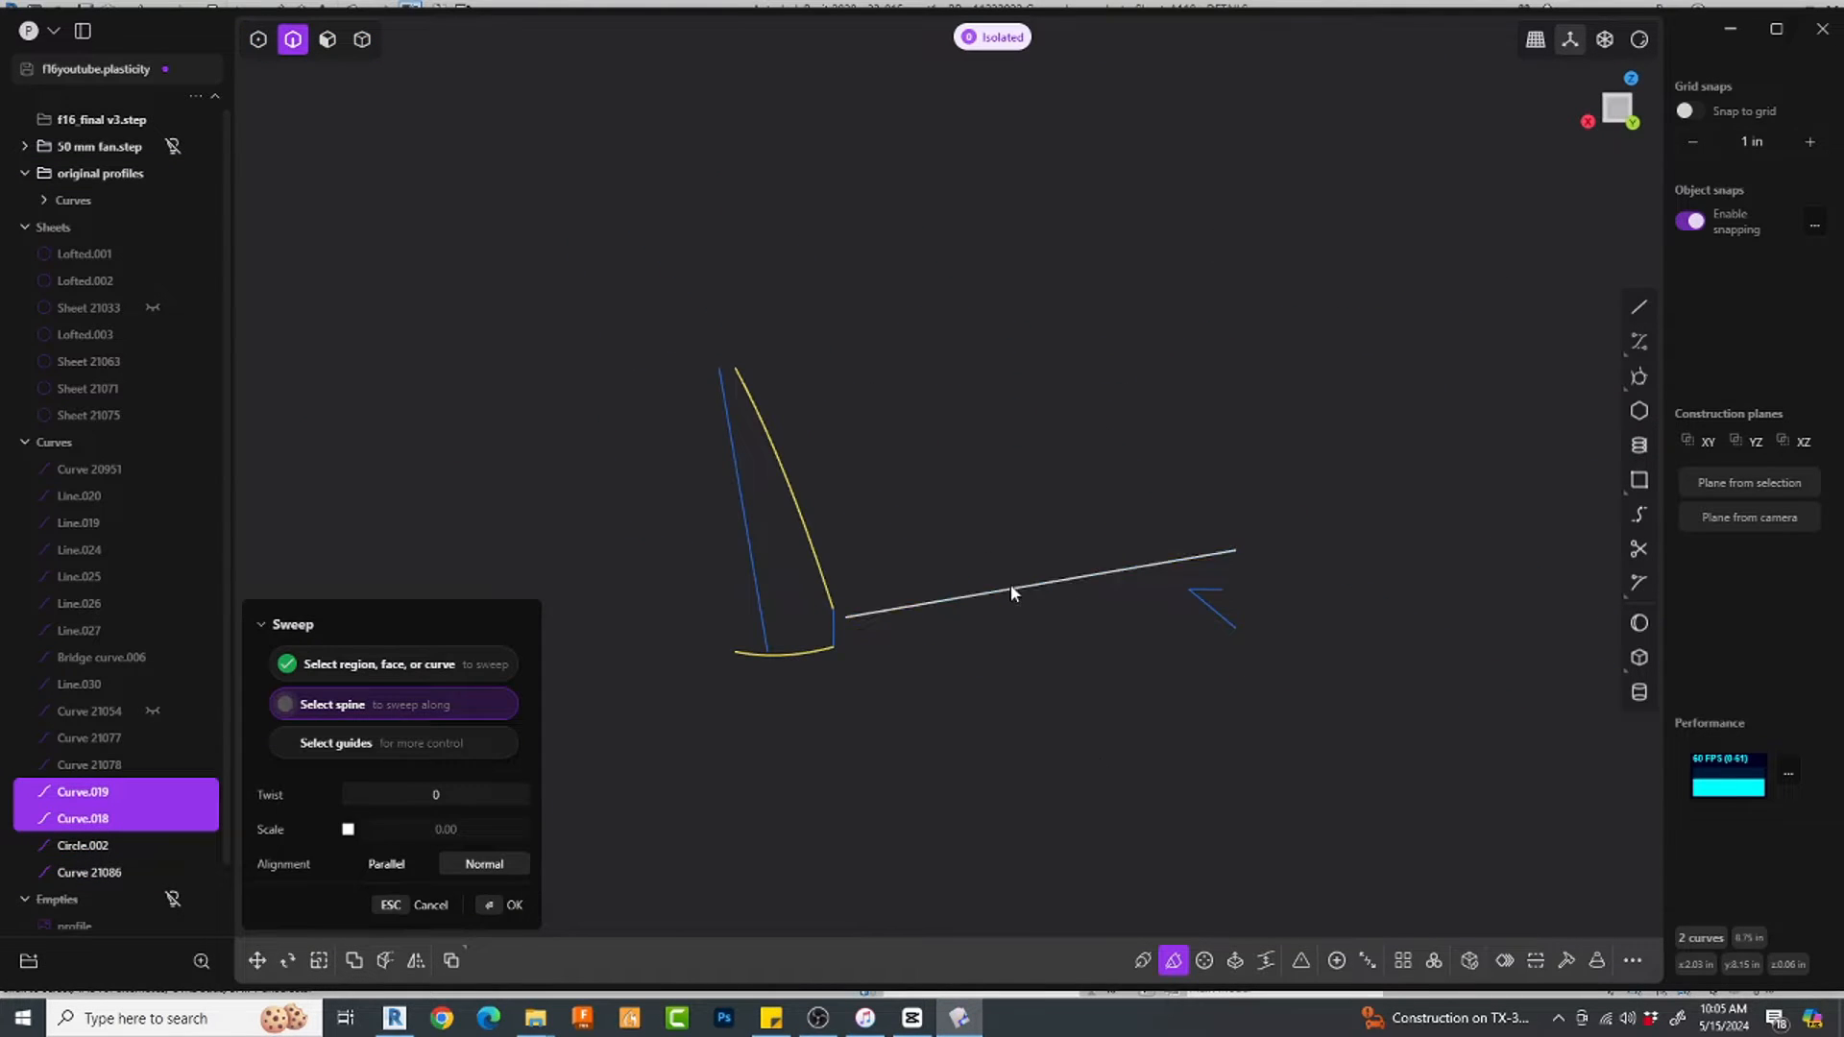
pyautogui.click(1010, 591)
pyautogui.scroll(3, 1074, 671)
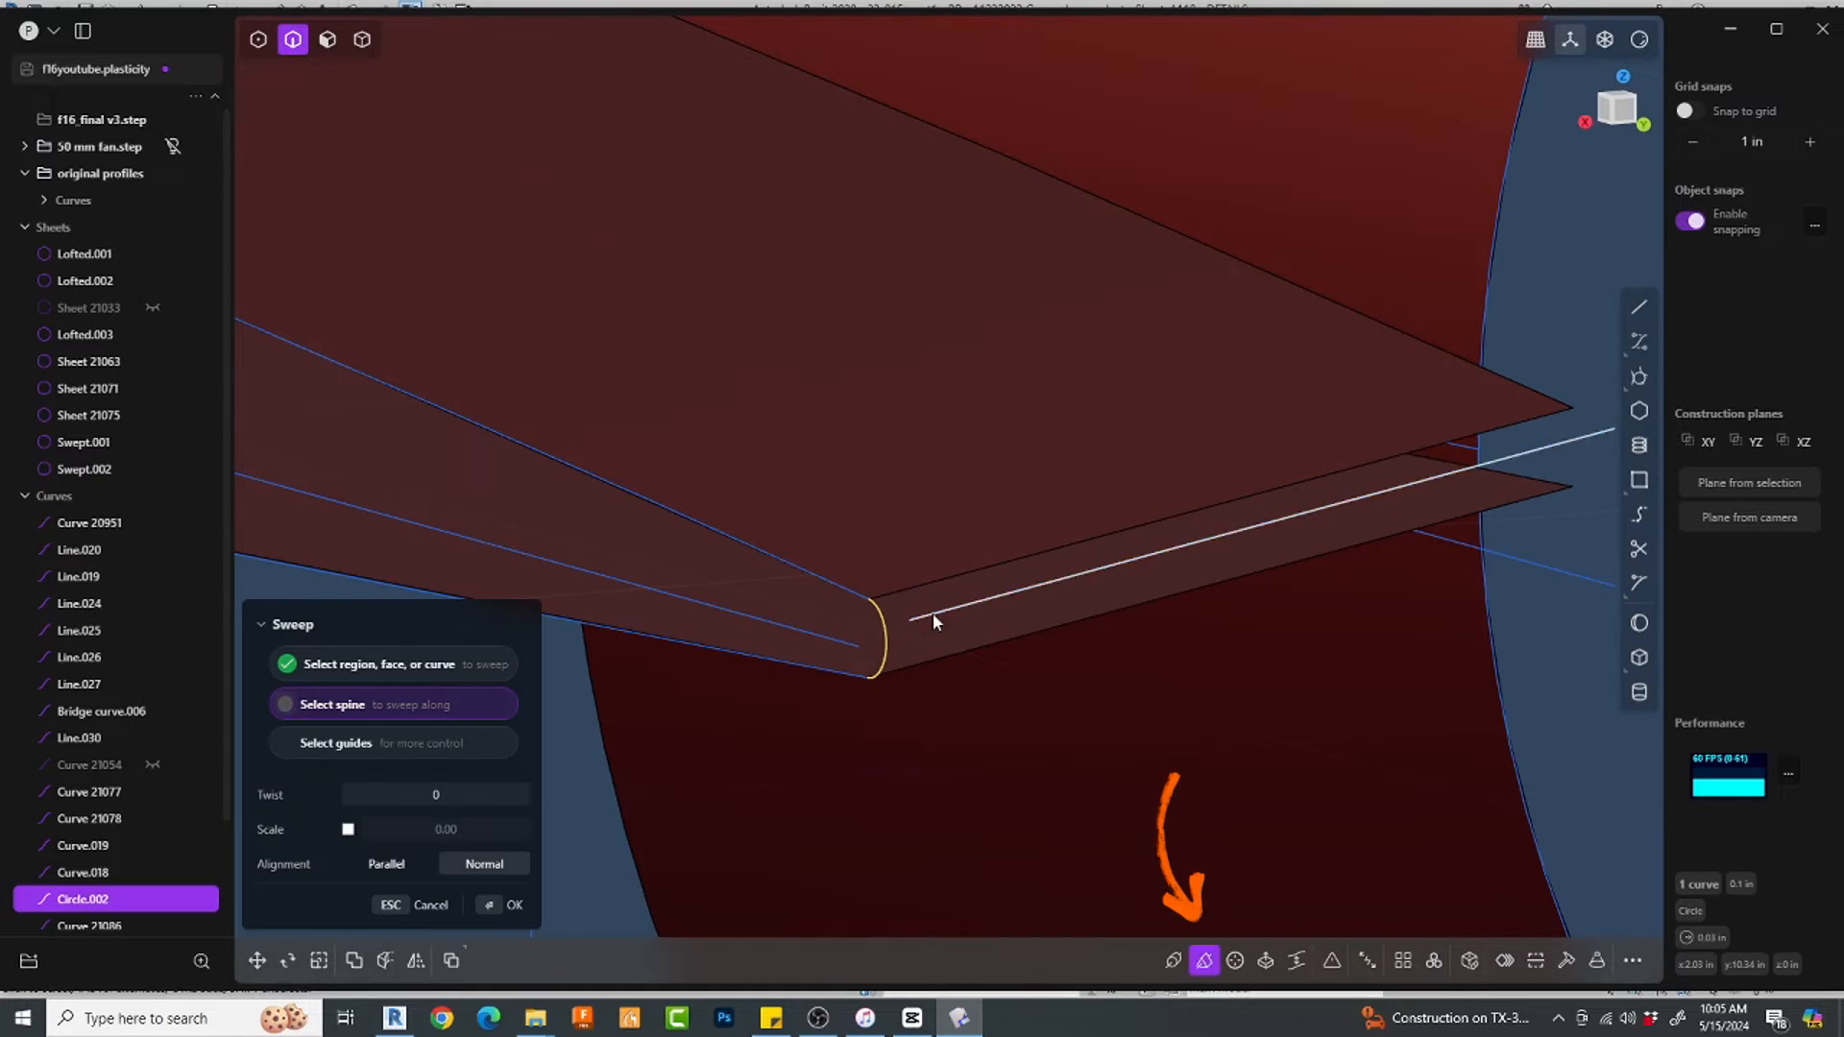
pyautogui.click(1017, 588)
pyautogui.rightClick(1145, 403)
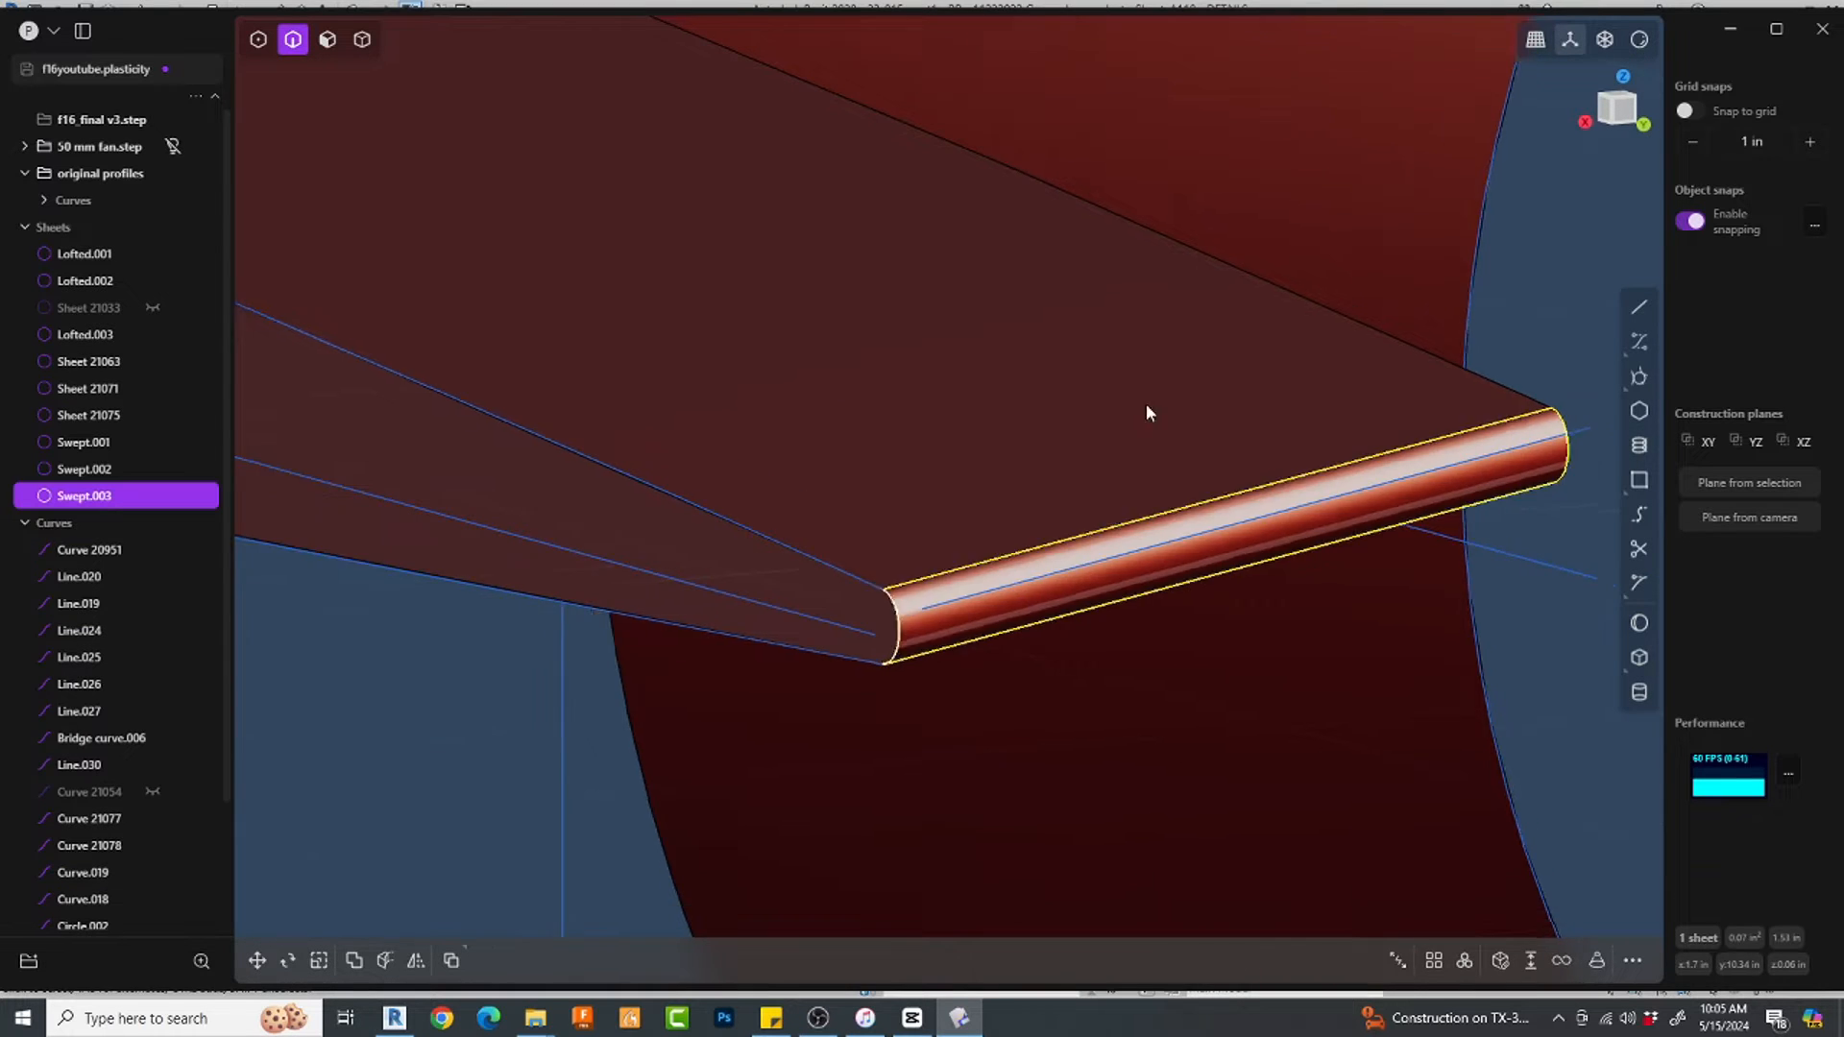
# Step: In the right view, draw a vertical line down from the rear ring's upper front corner to below the fuselage
pyautogui.scroll(-5, 1145, 403)
pyautogui.moveTo(1145, 403); pyautogui.dragTo(1001, 614, button='middle')
pyautogui.scroll(-3, 1001, 608)
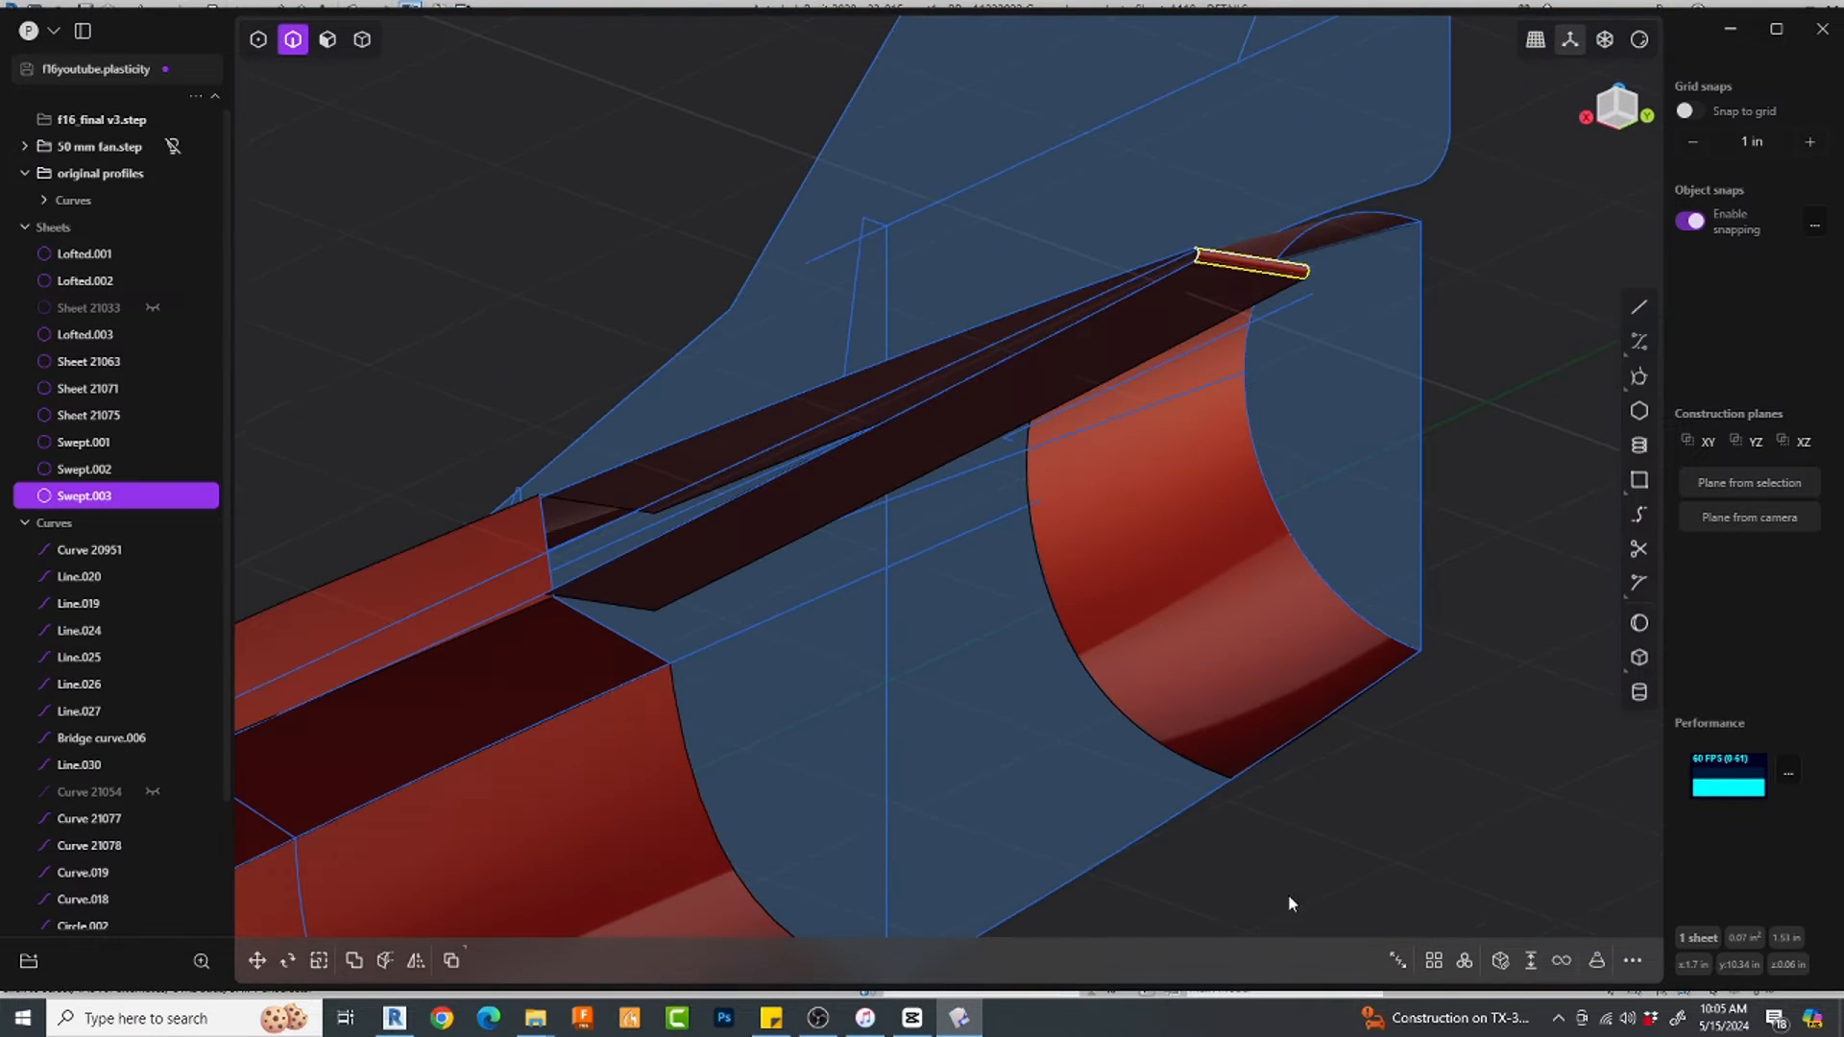
pyautogui.click(1288, 900)
pyautogui.moveTo(793, 680); pyautogui.dragTo(993, 528, button='middle')
pyautogui.click(1620, 109)
pyautogui.click(1639, 308)
pyautogui.click(1013, 240)
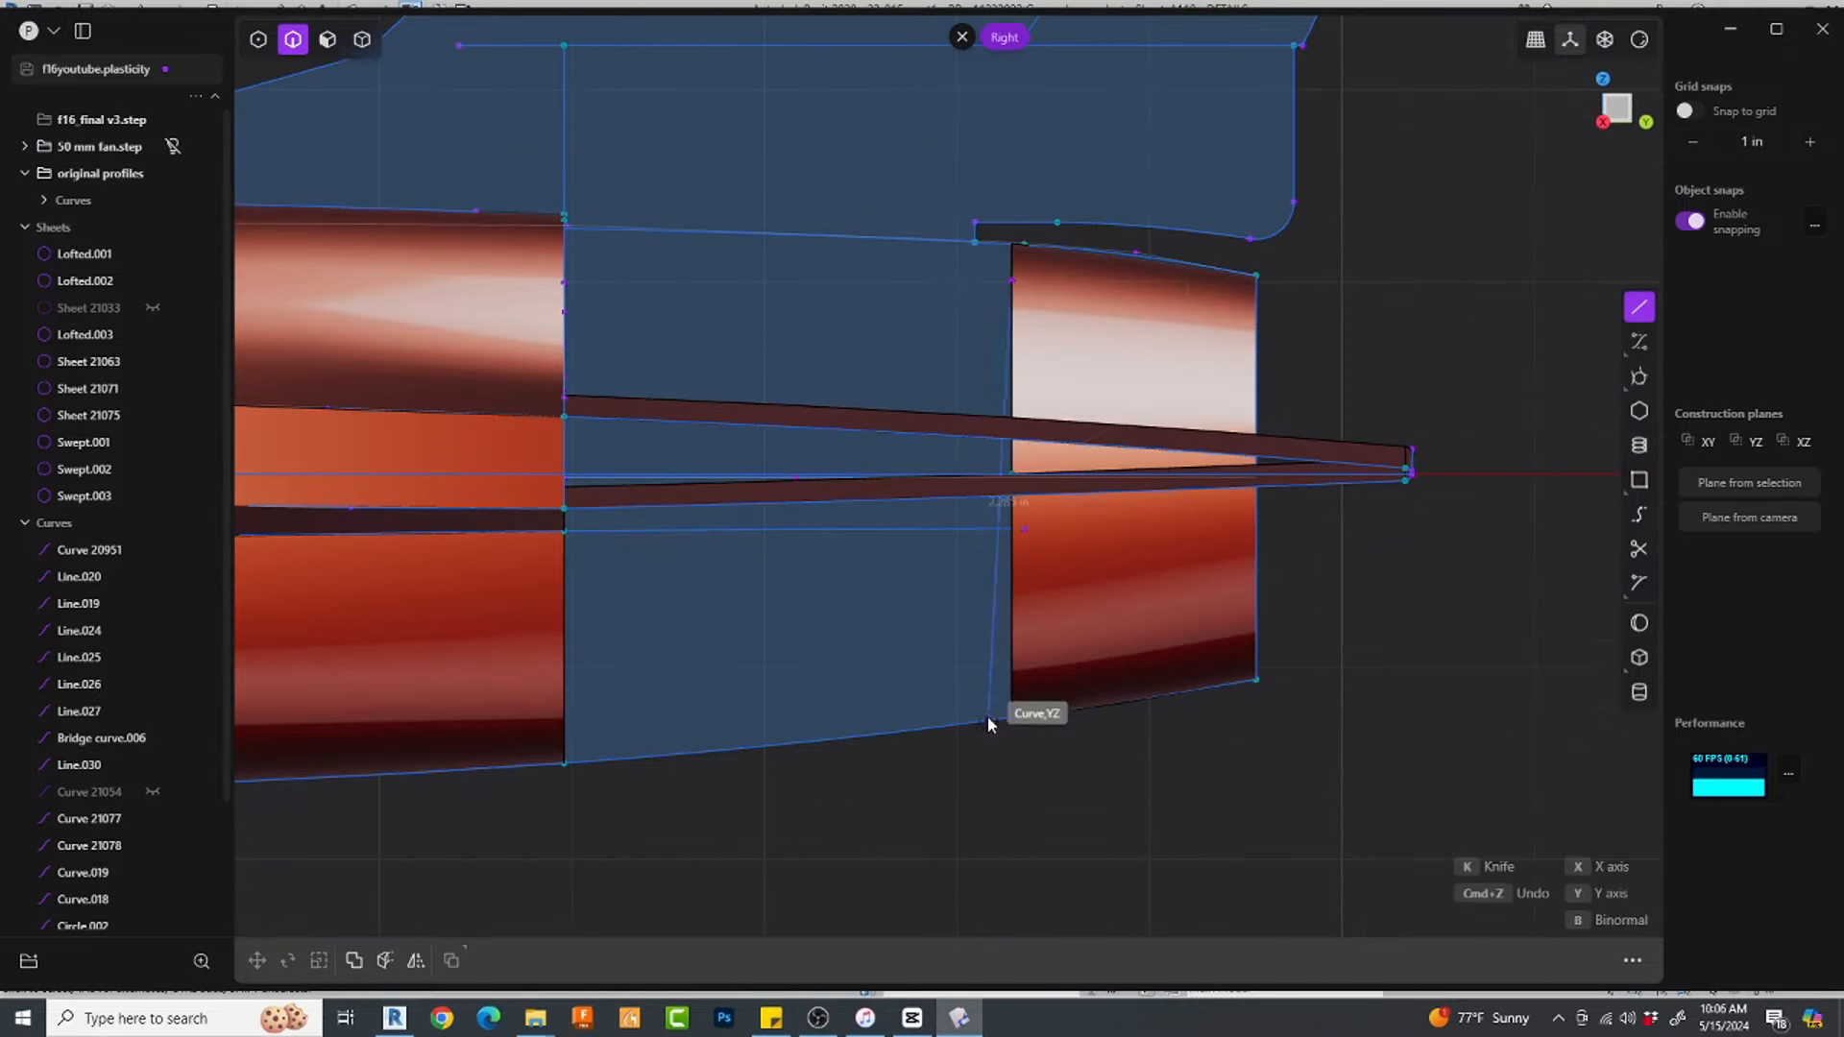
pyautogui.click(1013, 892)
pyautogui.rightClick(1076, 852)
# Step: Cut the upper and lower swept shelf sheets with the vertical line
pyautogui.moveTo(1234, 664); pyautogui.dragTo(1147, 739, button='middle')
pyautogui.press('4')
pyautogui.click(1139, 504)
pyautogui.press('c')
pyautogui.click(1095, 671)
pyautogui.rightClick(1165, 683)
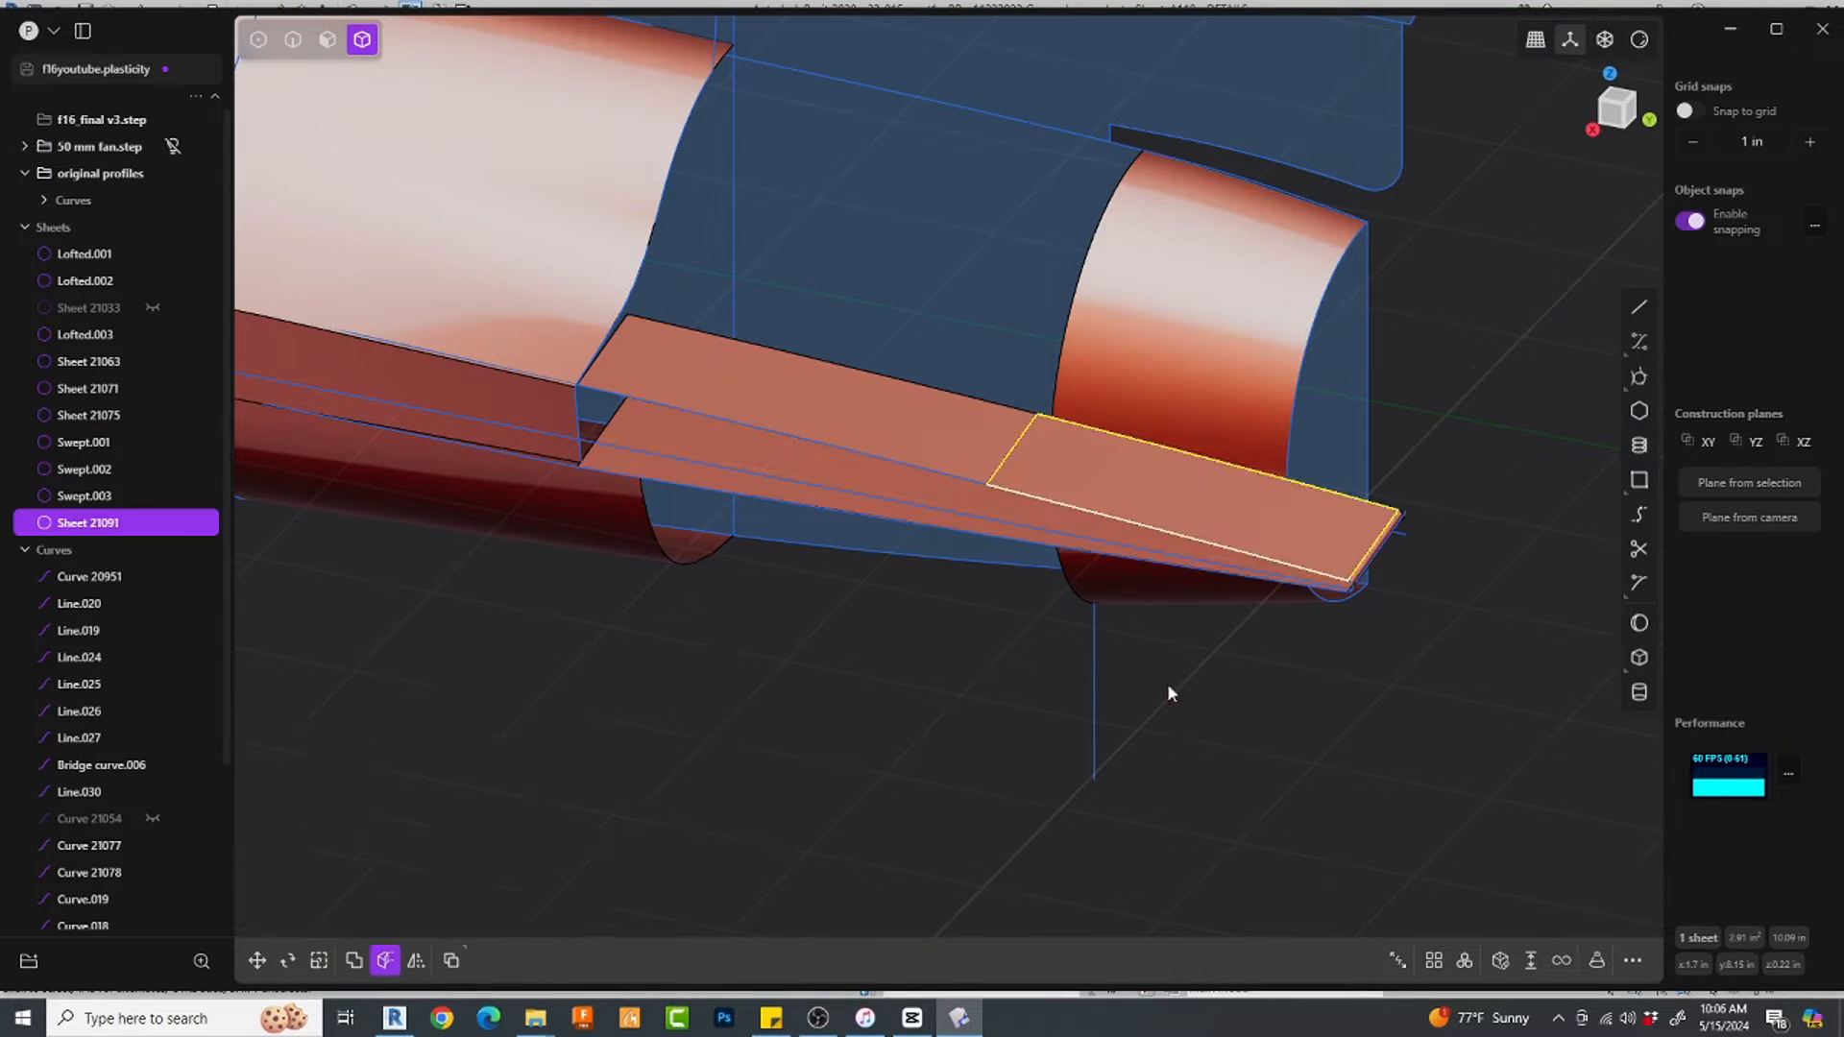
pyautogui.click(1143, 549)
pyautogui.press('c')
pyautogui.click(1096, 678)
# Step: Isolate the forward pieces of the upper and lower shelf sheets together with the rear ring sheet
pyautogui.moveTo(1162, 579); pyautogui.dragTo(1051, 518, button='middle')
pyautogui.scroll(5, 1044, 505)
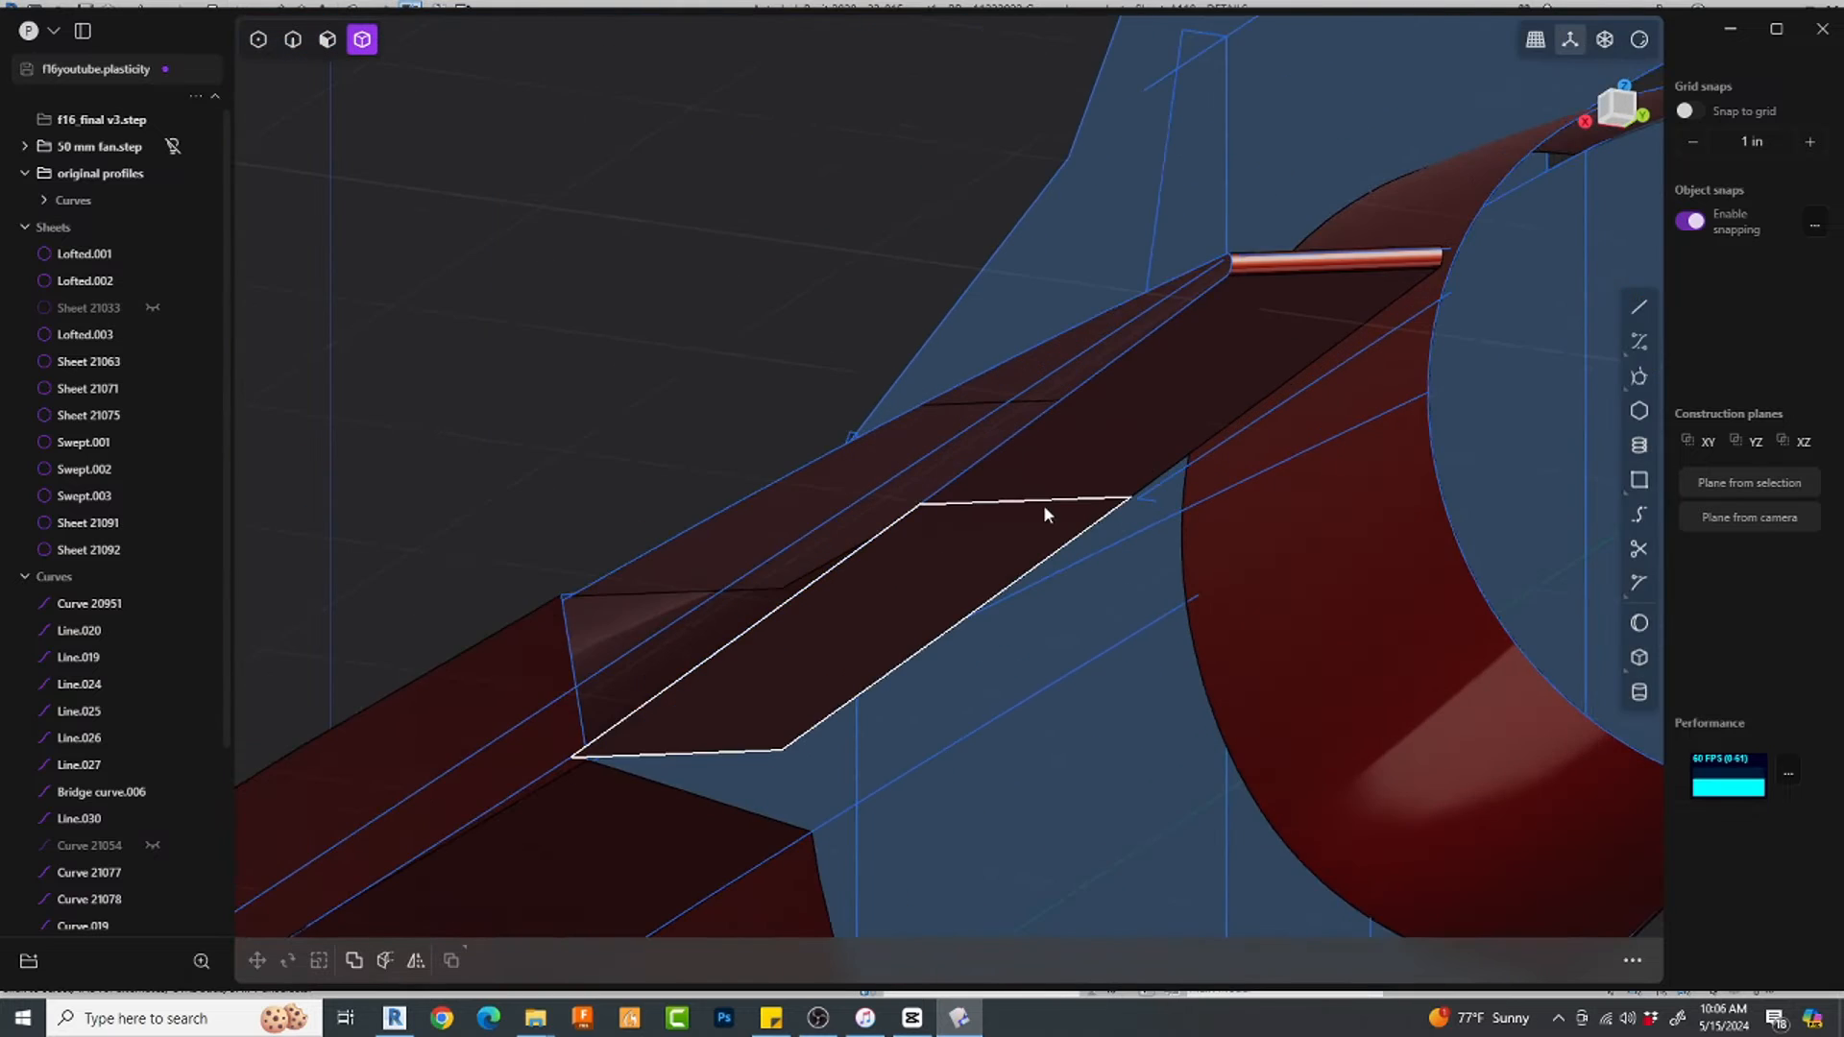
pyautogui.scroll(-5, 1038, 514)
pyautogui.moveTo(983, 584); pyautogui.dragTo(1047, 605, button='middle')
pyautogui.scroll(3, 1056, 535)
pyautogui.press('1')
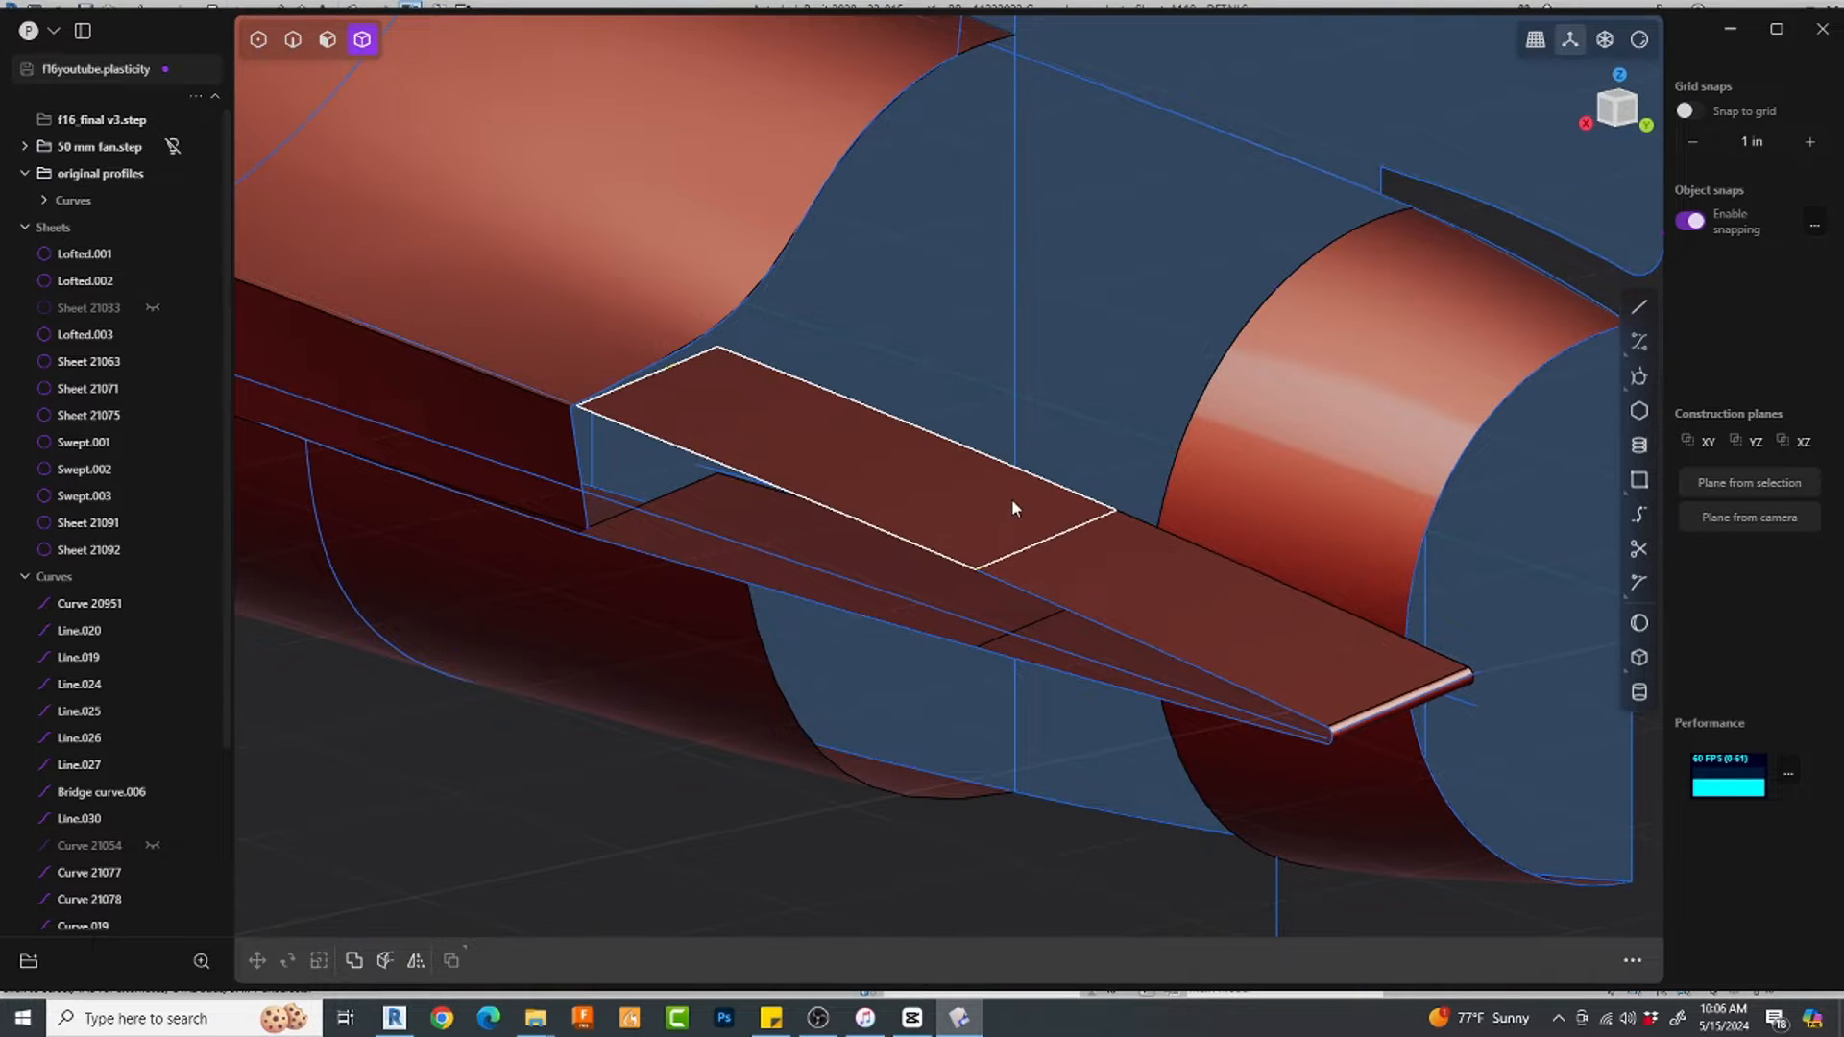
pyautogui.click(1012, 503)
pyautogui.click(1009, 605)
pyautogui.click(1202, 488)
pyautogui.press('/')
# Step: In the back view, draw a horizontal line from the lower shelf sheet's outer corner inward past the ring's outline
pyautogui.click(1119, 595)
pyautogui.click(1646, 125)
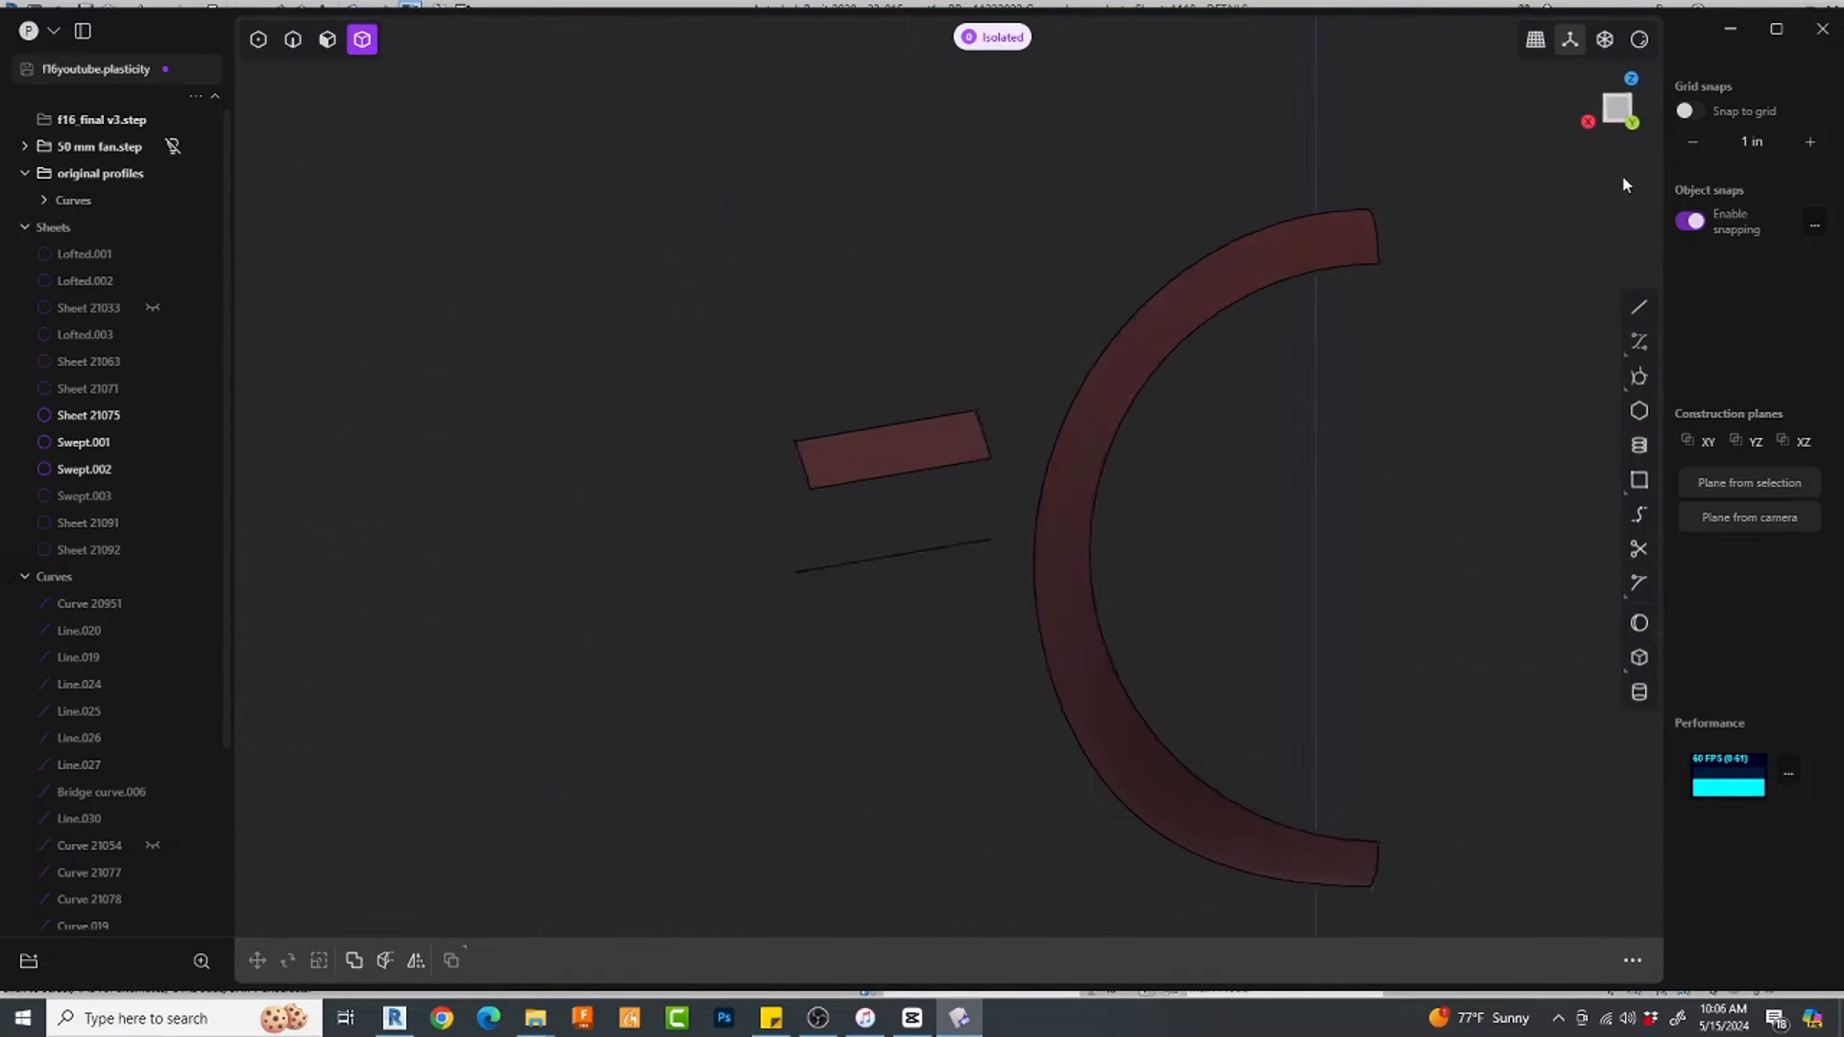
pyautogui.click(1641, 309)
pyautogui.click(807, 566)
pyautogui.click(1141, 566)
pyautogui.rightClick(1141, 567)
# Step: Duplicate the upper shelf sheet's front edge and the rear ring's front edge in place as separate curves
pyautogui.press('2')
pyautogui.click(899, 436)
pyautogui.hotkey('shift', 'd')
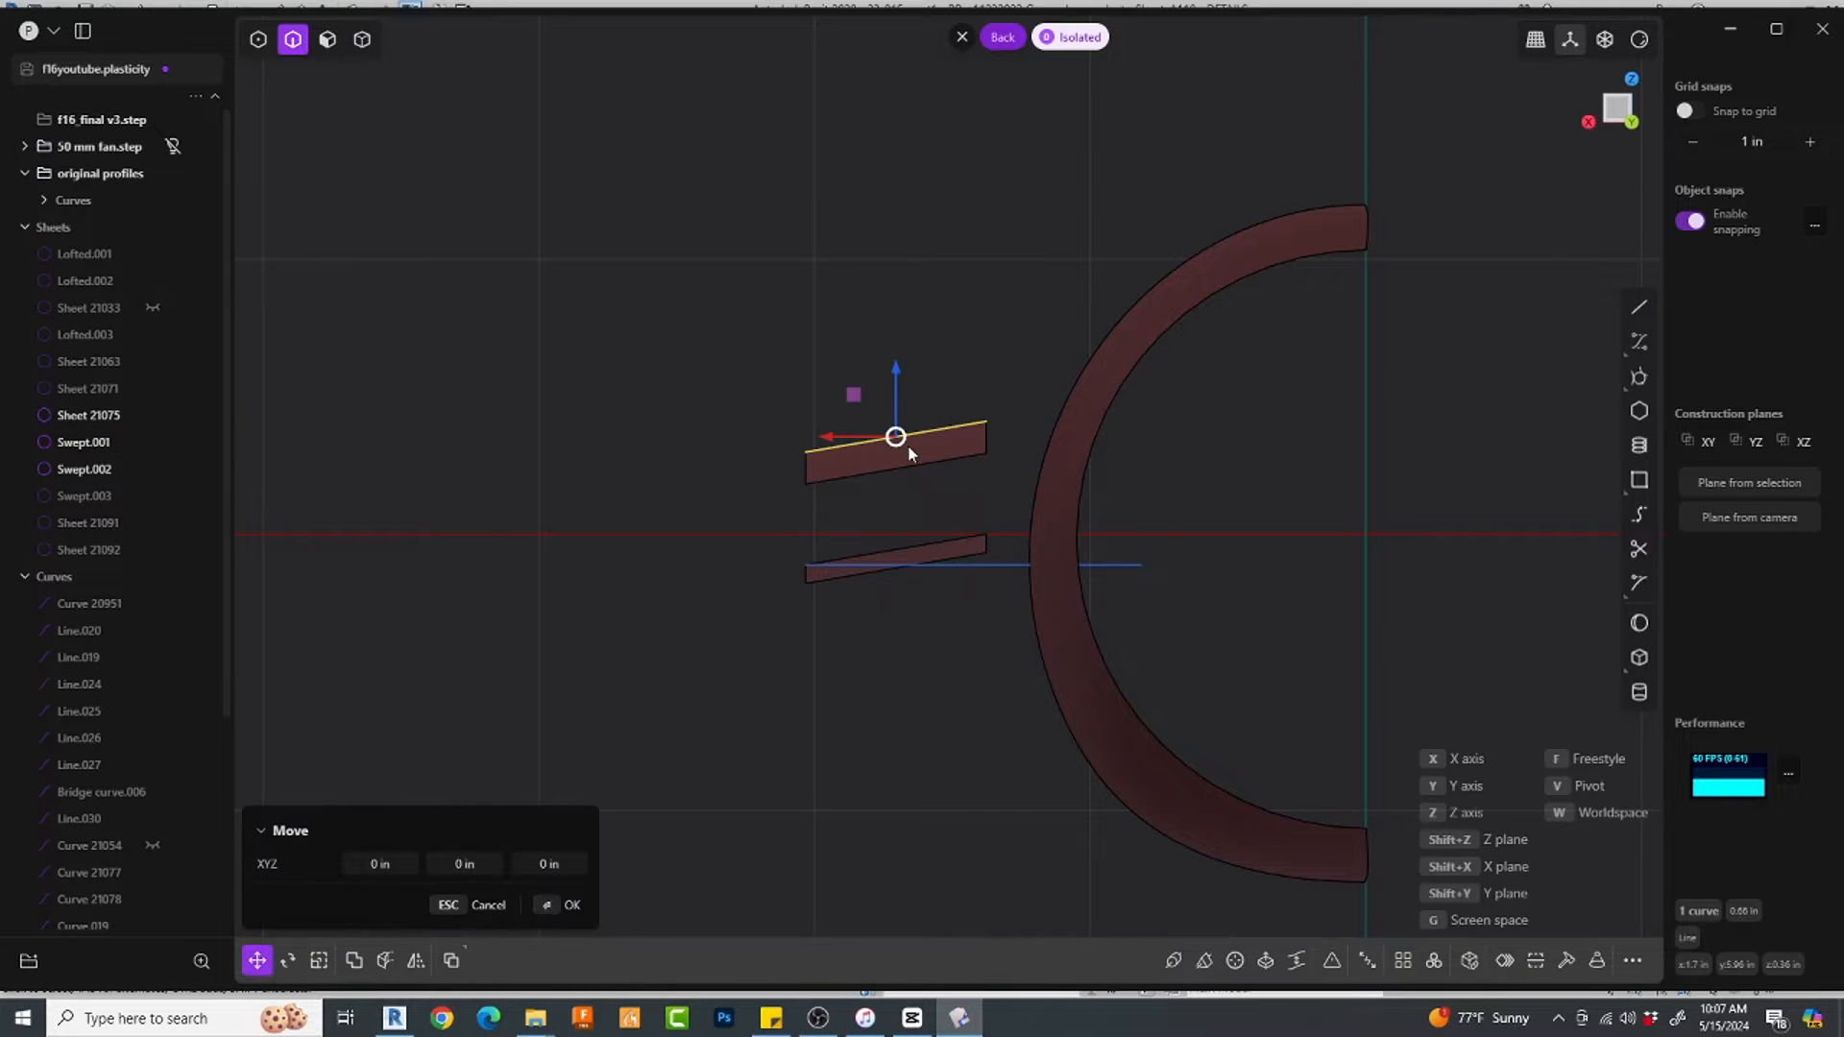
pyautogui.rightClick(907, 446)
pyautogui.click(1074, 380)
pyautogui.hotkey('shift', 'd')
pyautogui.rightClick(1074, 379)
pyautogui.click(1002, 323)
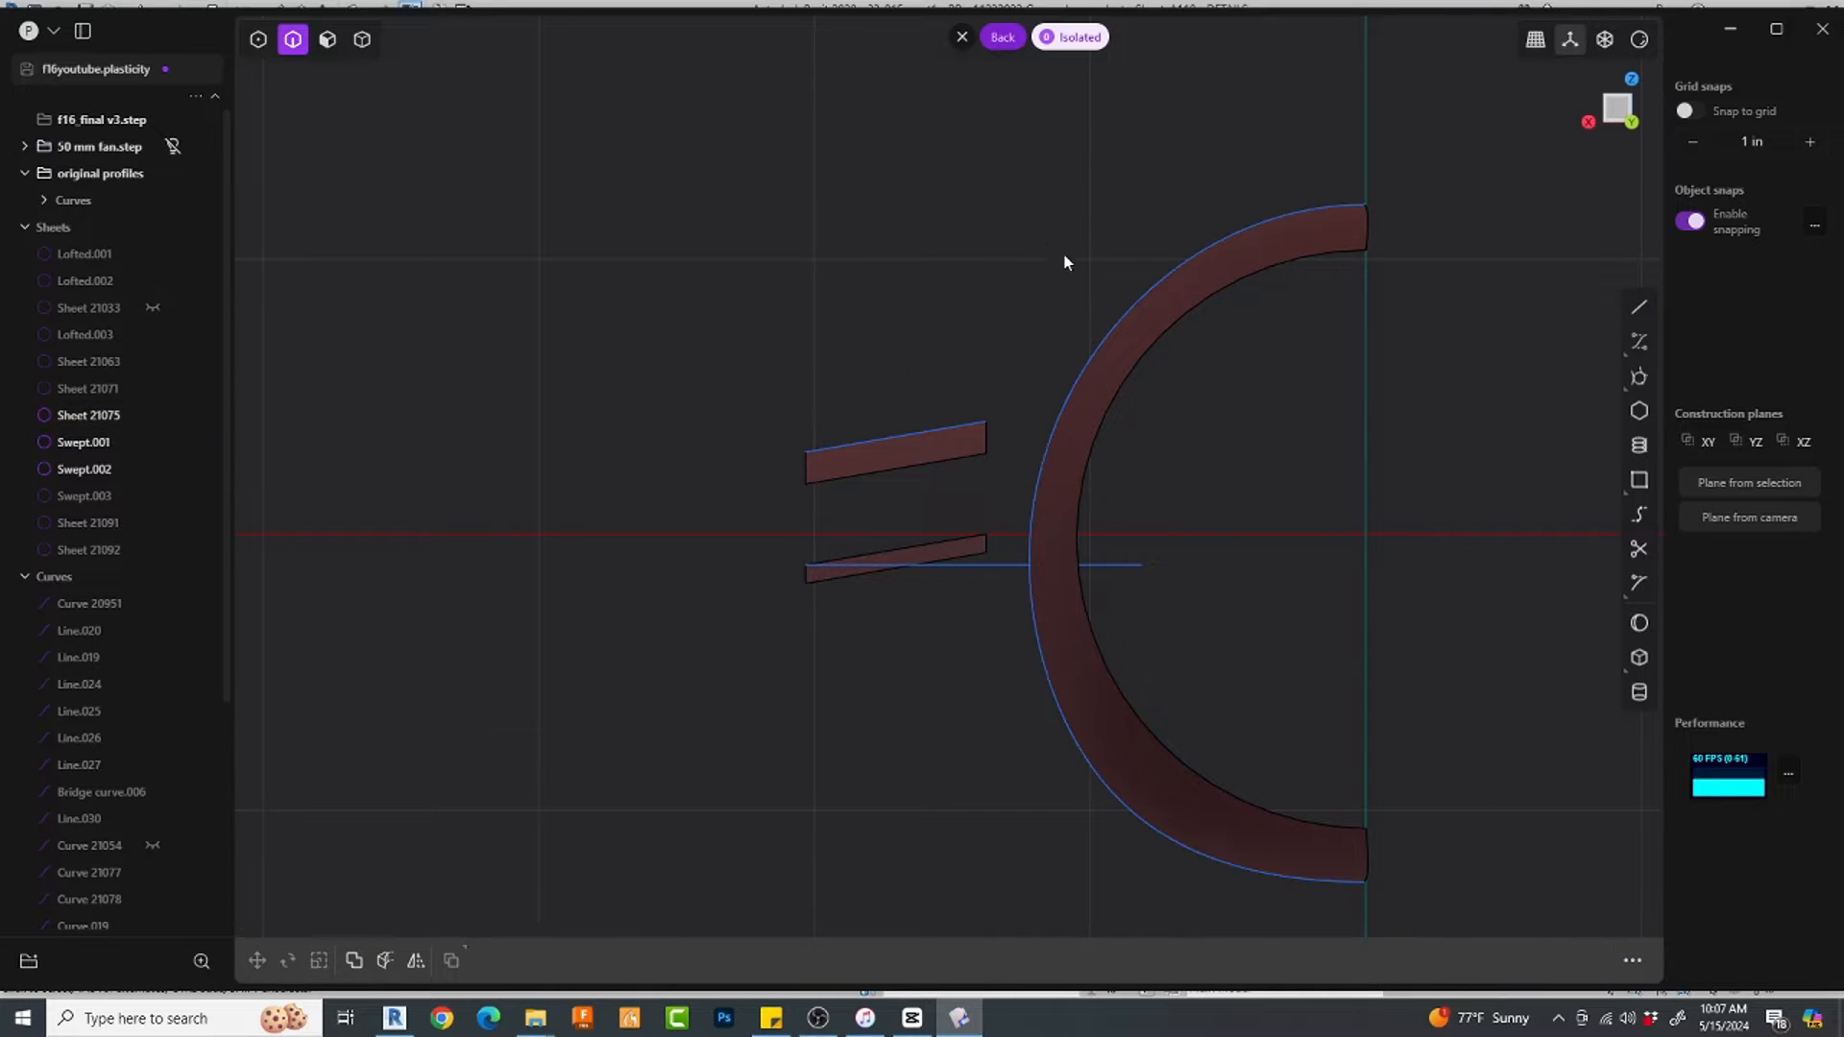
# Step: Extend the duplicated front edge line of the upper shelf from its inner end toward the fuselage centre
pyautogui.press('1')
pyautogui.click(986, 421)
pyautogui.write('fext')
pyautogui.press('Return')
pyautogui.rightClick(845, 605)
# Step: Duplicate the upper shelf sheet's rear edge in place as a separate curve
pyautogui.moveTo(845, 605); pyautogui.dragTo(941, 634, button='middle')
pyautogui.scroll(4, 631, 429)
pyautogui.press('2')
pyautogui.click(1132, 563)
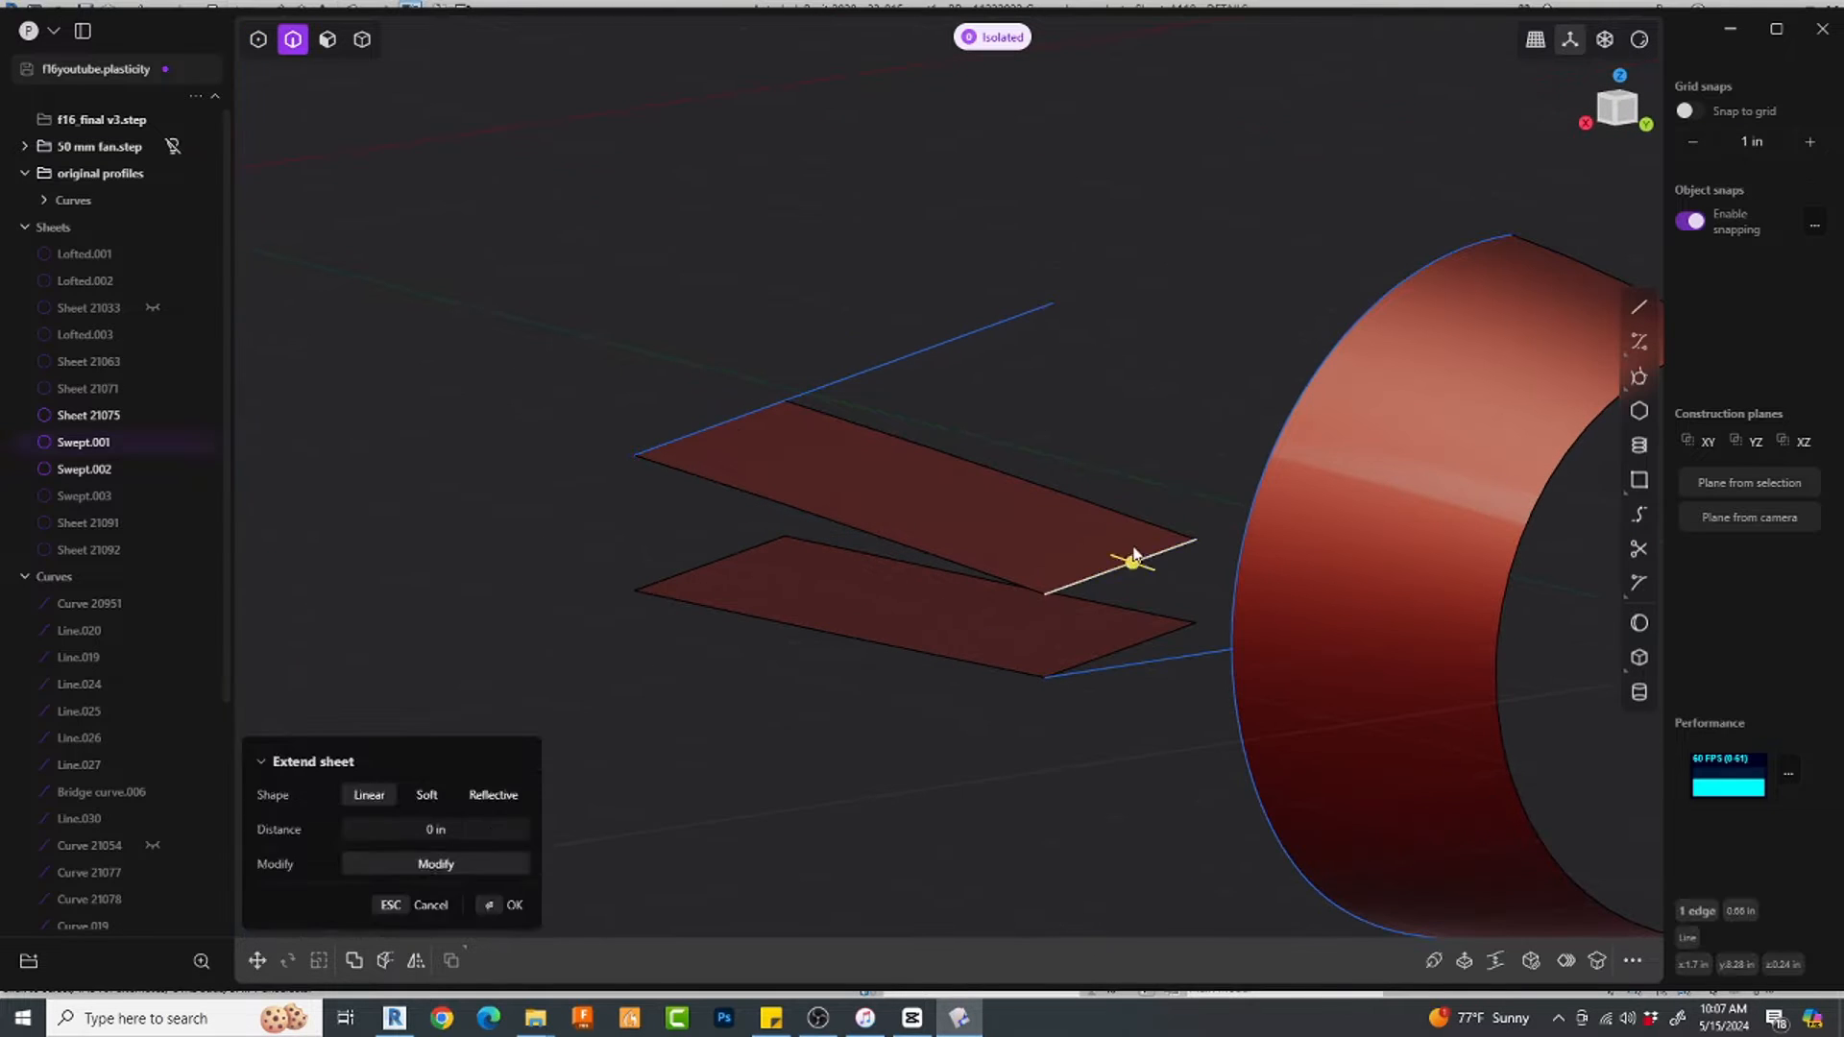
pyautogui.hotkey('shift', 'd')
pyautogui.rightClick(1227, 346)
pyautogui.write('1fext')
pyautogui.click(1178, 627)
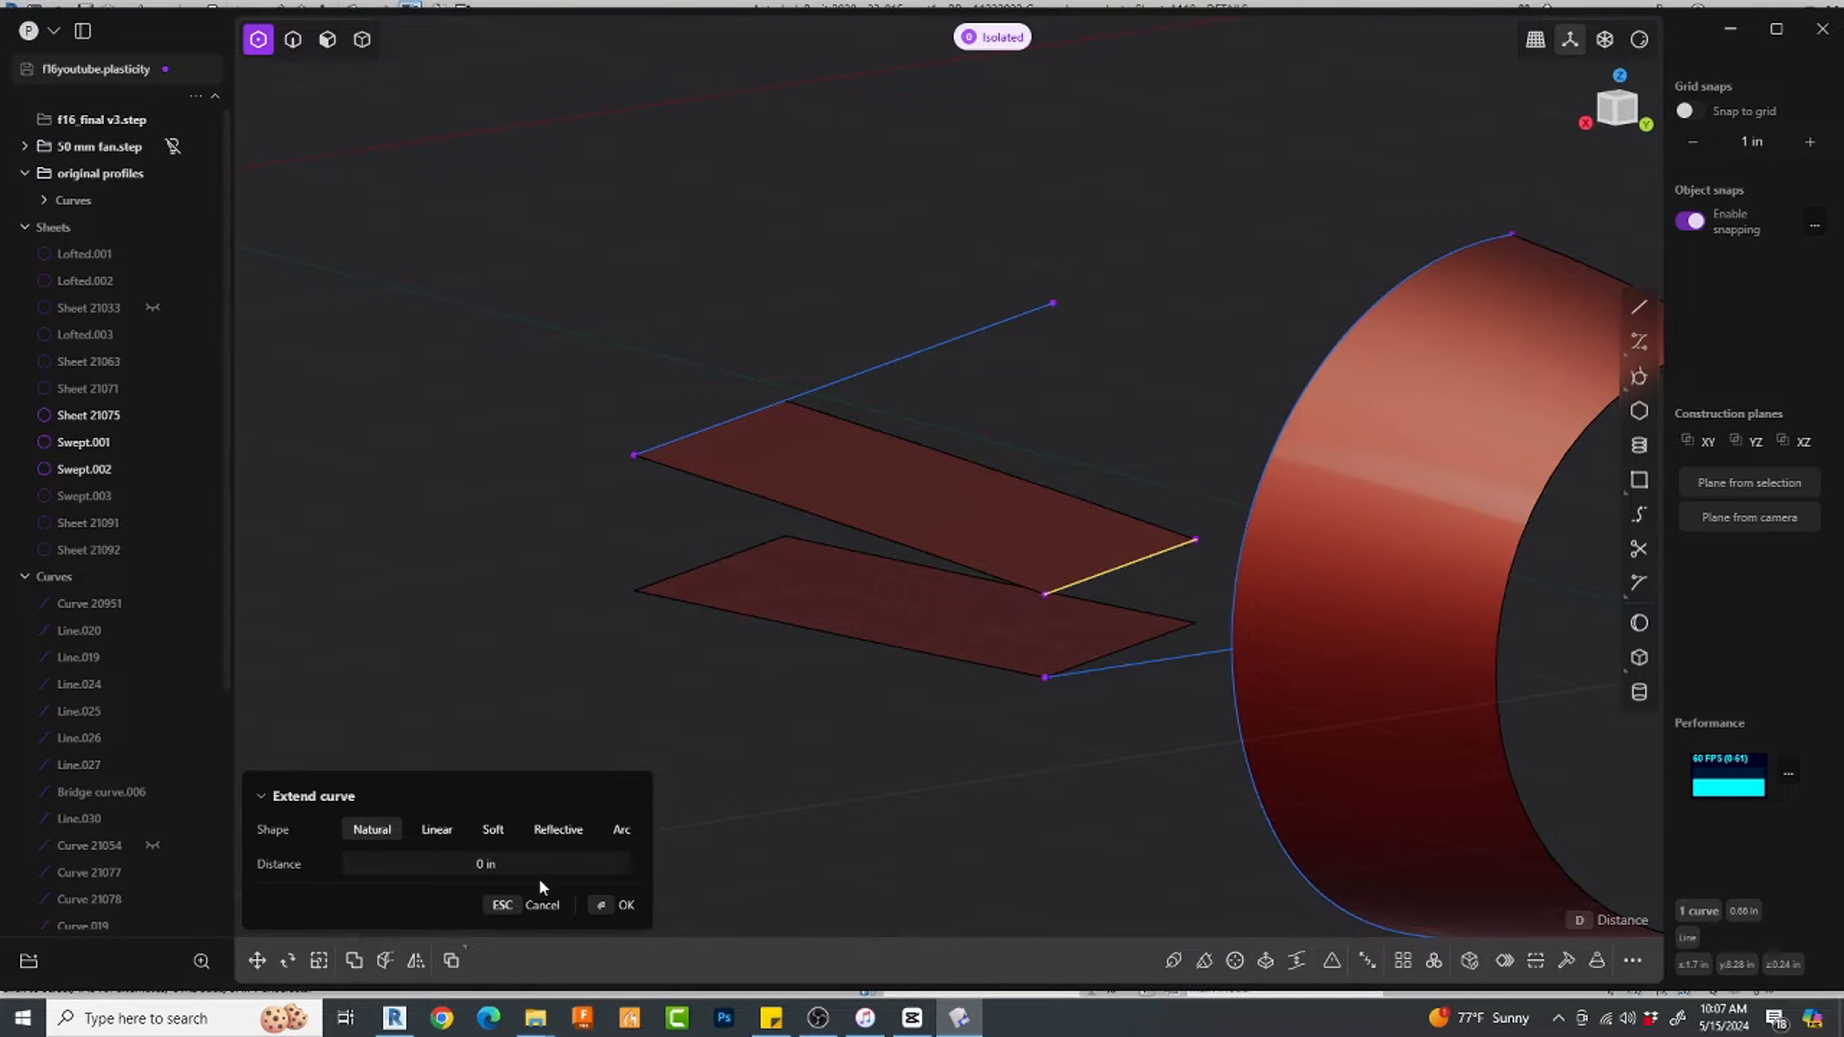
pyautogui.moveTo(541, 867); pyautogui.dragTo(863, 792)
pyautogui.press('Escape')
# Step: Extend the duplicated rear edge line of the upper shelf from its inner end past the ring's outline
pyautogui.click(1196, 540)
pyautogui.write('fext')
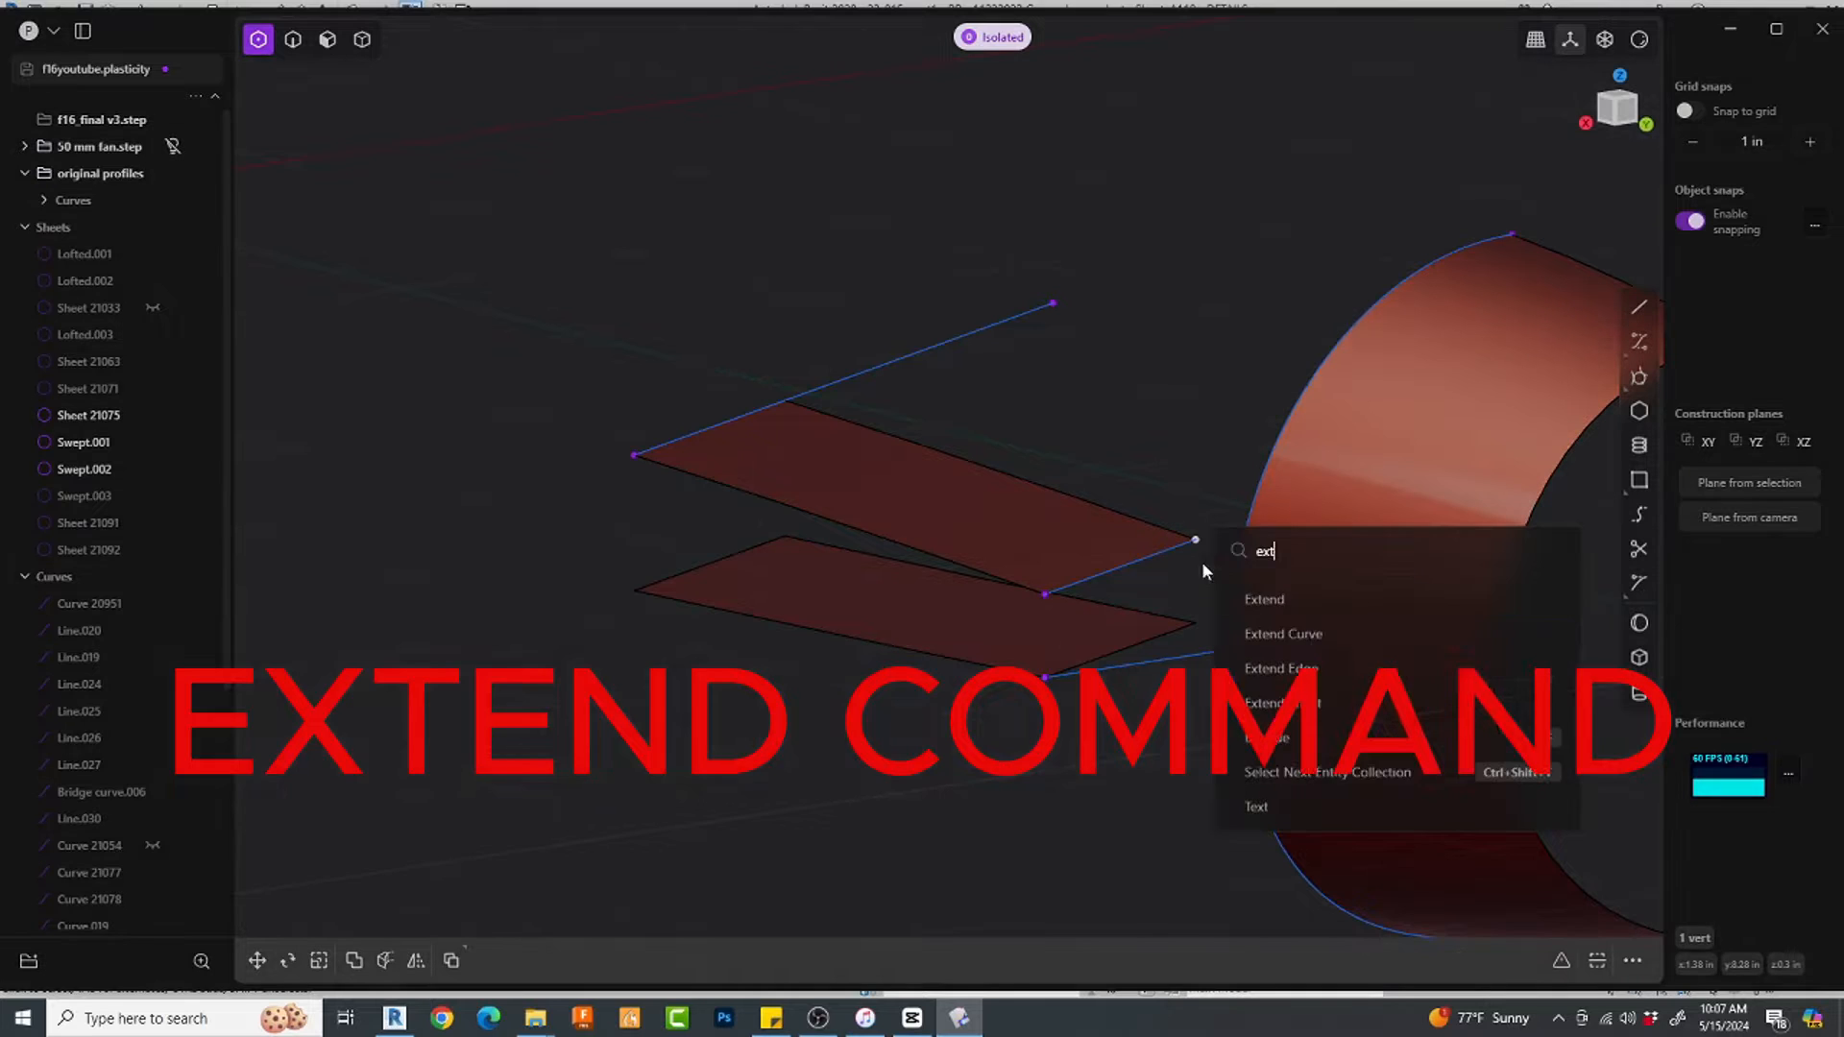
pyautogui.click(1282, 634)
pyautogui.moveTo(488, 864); pyautogui.dragTo(816, 768)
pyautogui.rightClick(1134, 607)
# Step: Scale the two extended shelf lines and the ring curve along X about a pivot on the ring's front edge, flattening them into its plane
pyautogui.press('2')
pyautogui.click(1254, 498)
pyautogui.keyDown('shift'); pyautogui.click(1223, 530); pyautogui.keyUp('shift')
pyautogui.keyDown('shift'); pyautogui.click(1206, 653); pyautogui.keyUp('shift')
pyautogui.scroll(-3, 1200, 648)
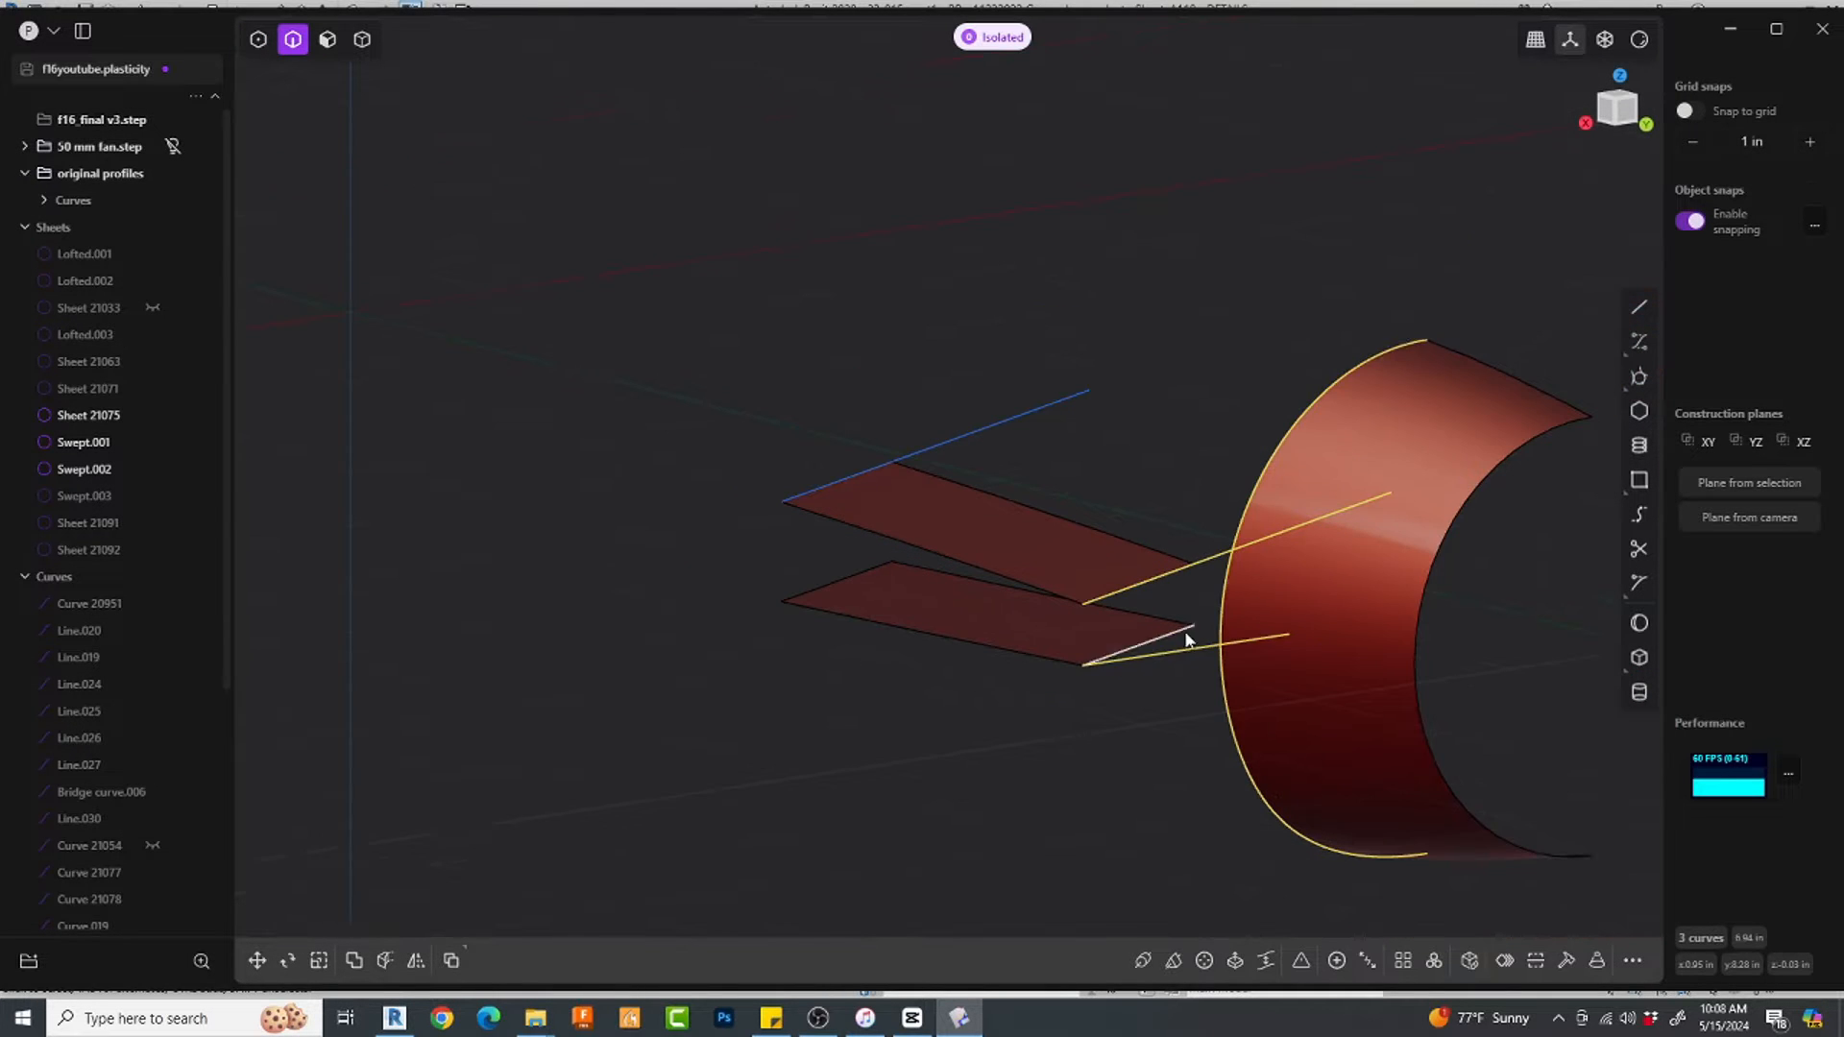
pyautogui.press('s')
pyautogui.press('v')
pyautogui.click(1618, 110)
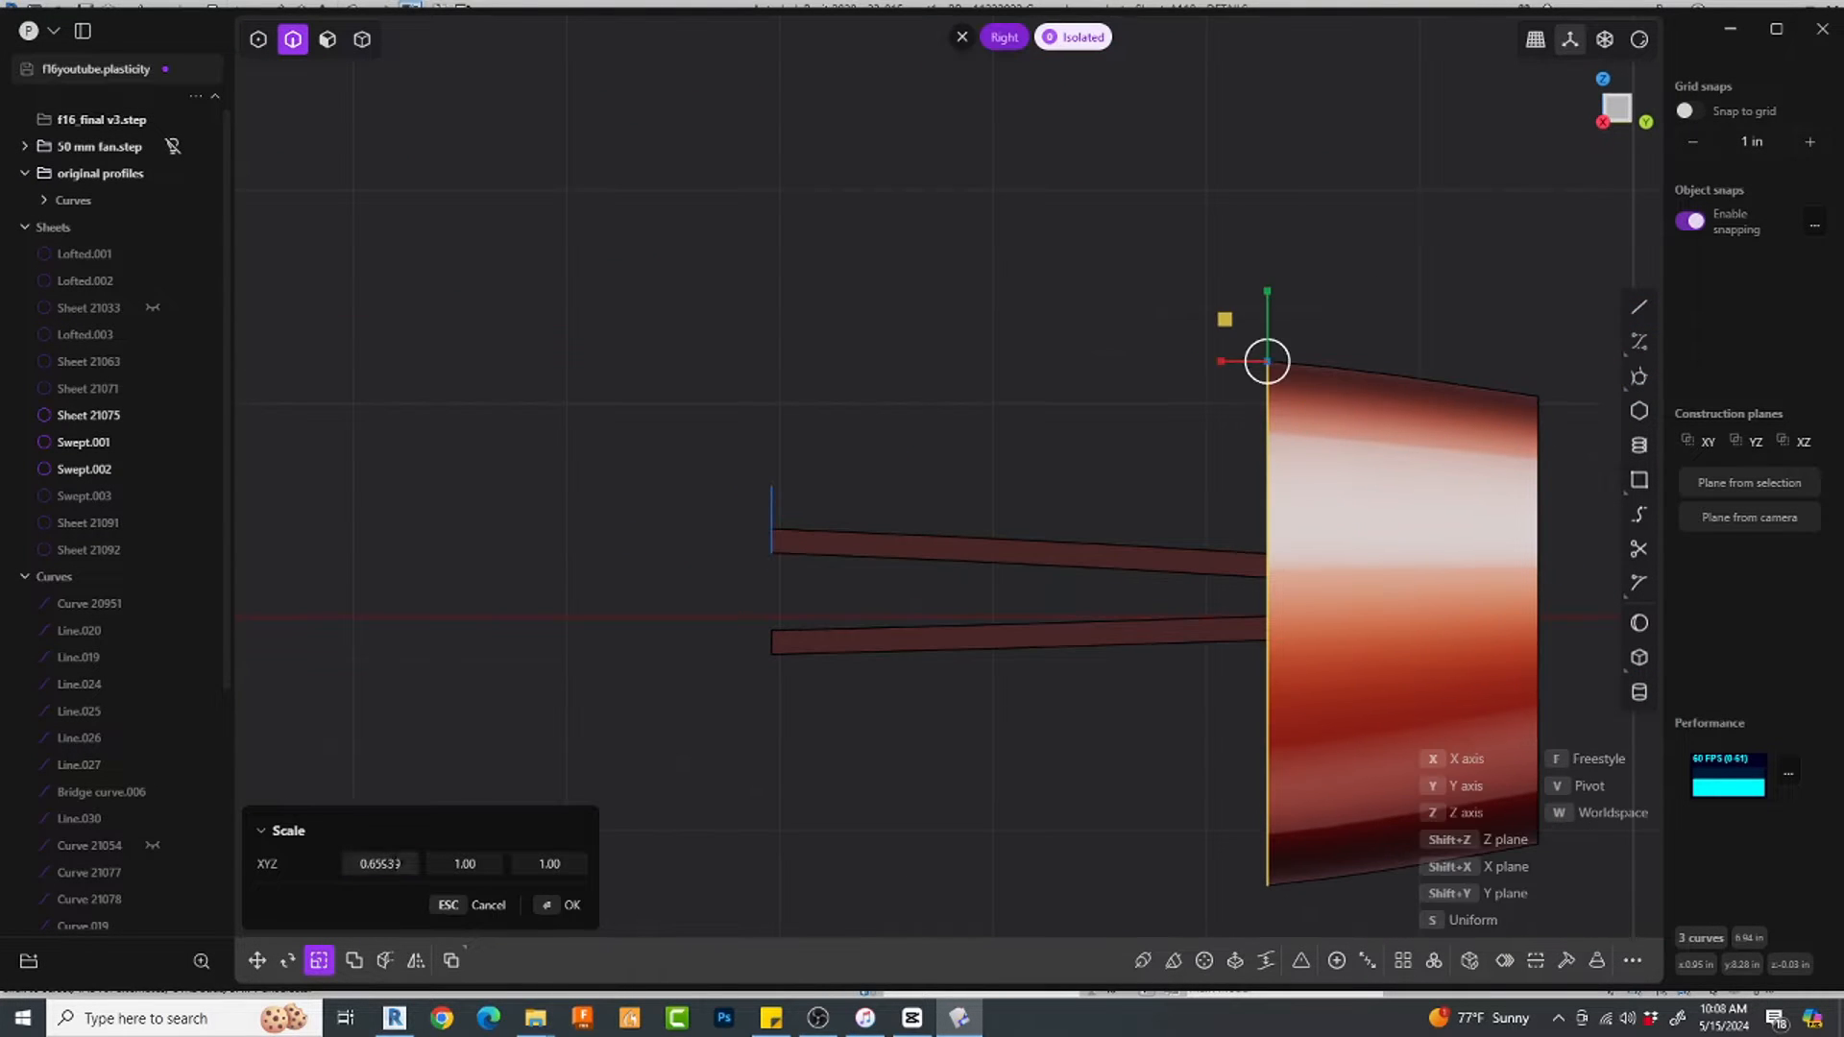
pyautogui.rightClick(472, 692)
pyautogui.moveTo(1330, 447); pyautogui.dragTo(1253, 510, button='middle')
pyautogui.click(1151, 565)
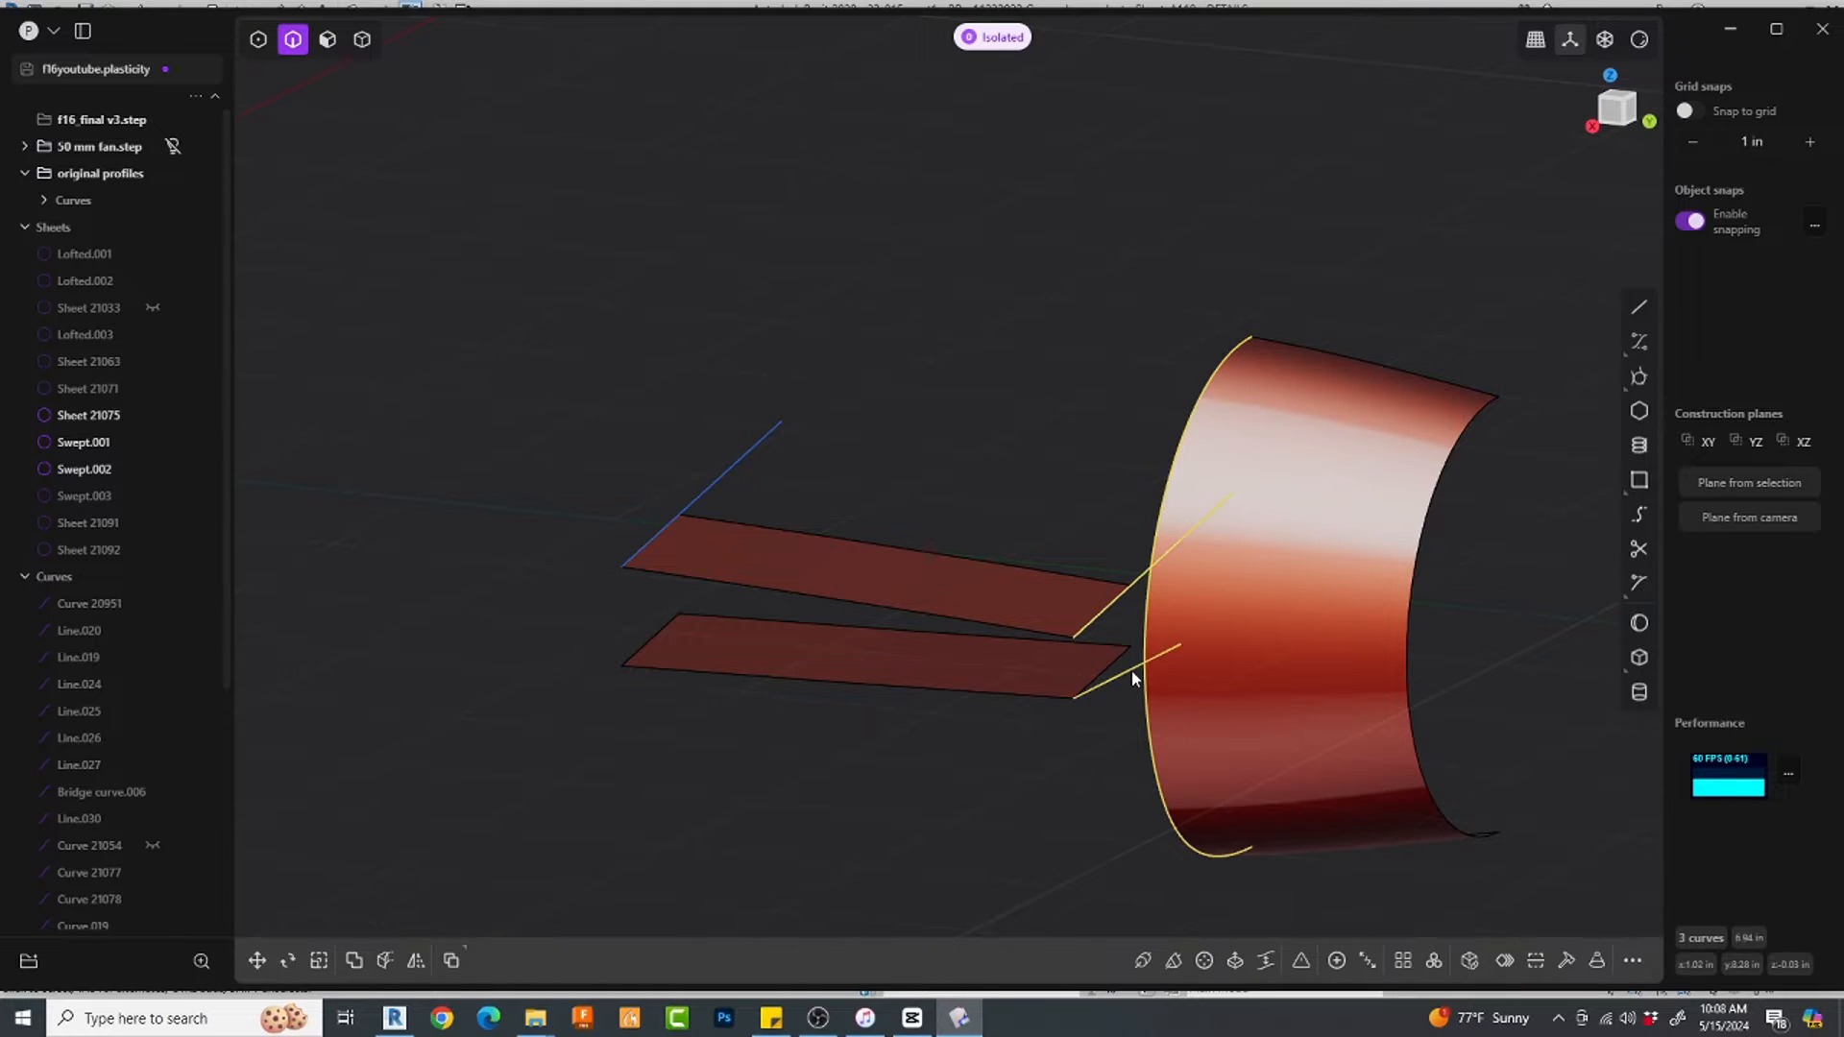
# Step: Trim both shelf lines where they run past the ring curve and remove the ring segment between them
pyautogui.press('t')
pyautogui.scroll(3, 1162, 607)
pyautogui.click(1171, 536)
pyautogui.click(1155, 679)
pyautogui.click(1139, 613)
pyautogui.scroll(-3, 1148, 600)
pyautogui.moveTo(1202, 653); pyautogui.dragTo(1169, 629, button='middle')
pyautogui.scroll(3, 1168, 605)
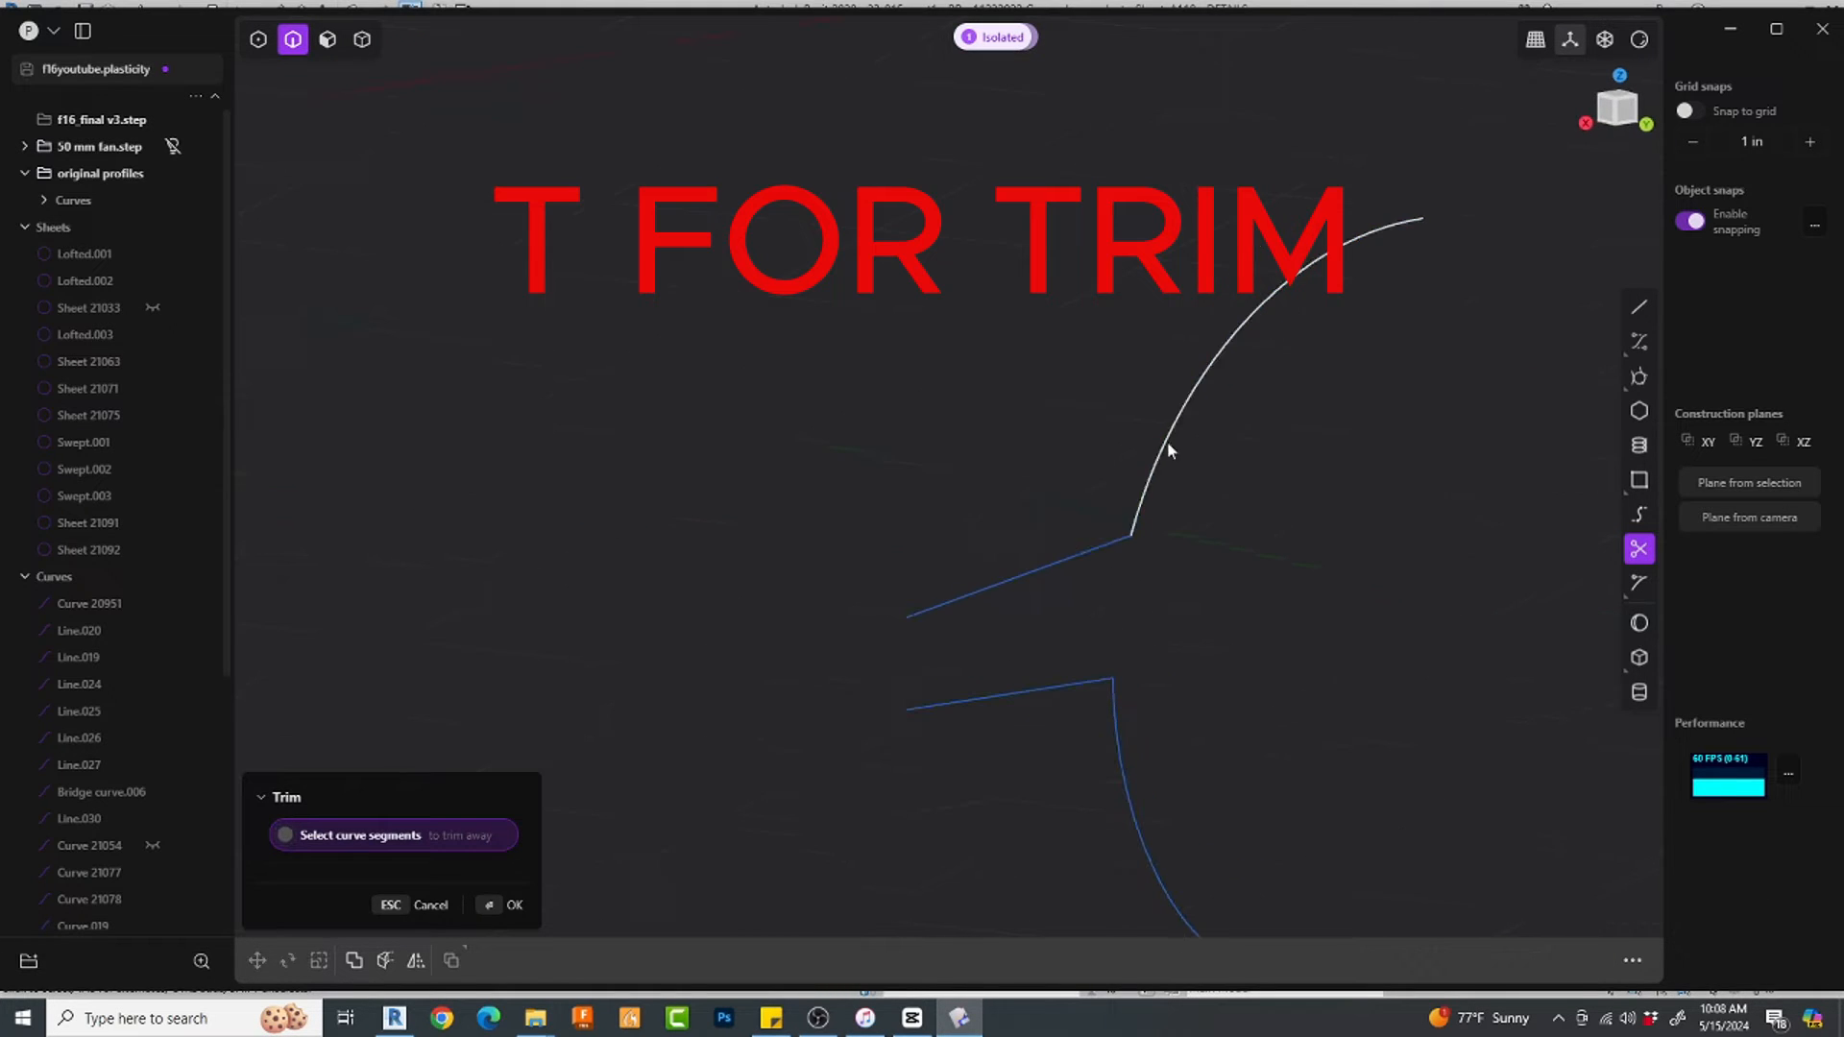
pyautogui.rightClick(1141, 493)
# Step: Join the upper shelf line with the upper ring arc and the lower shelf line with the lower ring arc
pyautogui.click(1143, 493)
pyautogui.click(1106, 538)
pyautogui.press('j')
pyautogui.click(1058, 688)
pyautogui.click(1115, 727)
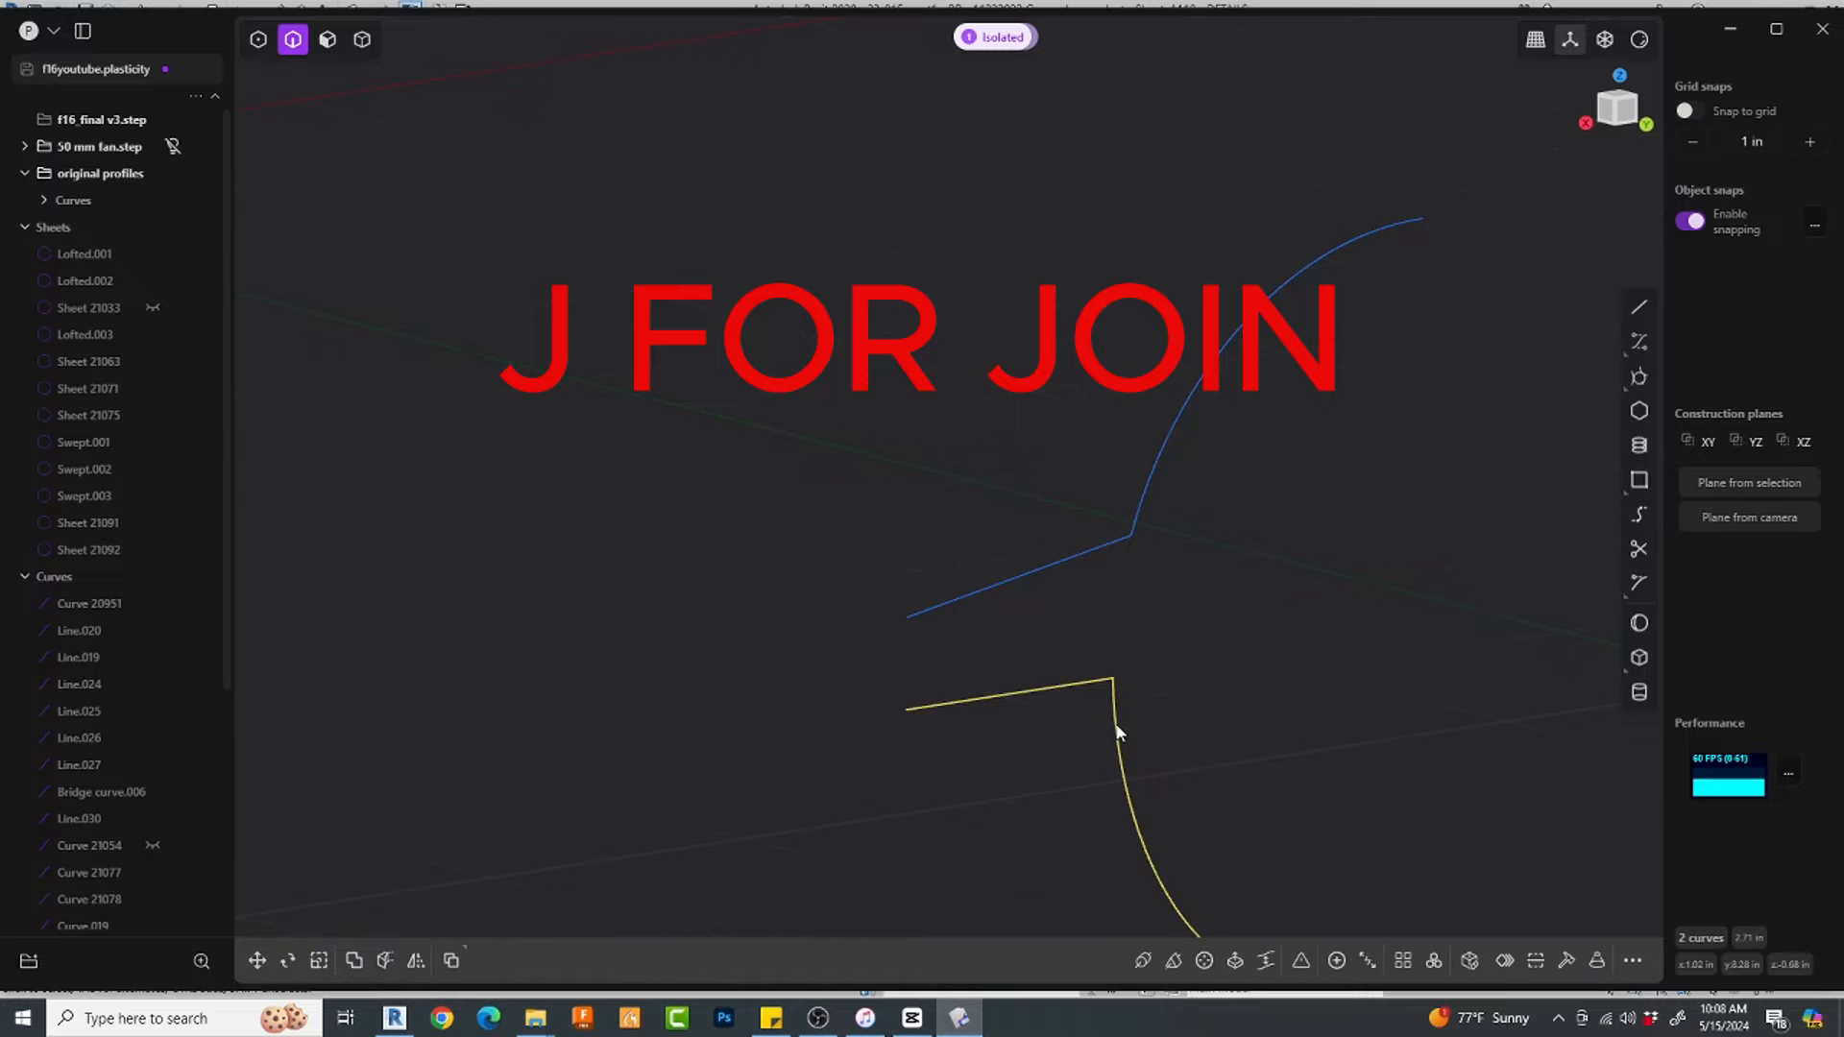
pyautogui.press('j')
# Step: Fillet the upper shelf-to-ring corner by about 0.283 in and give the lower corner a much smaller fillet
pyautogui.press('1')
pyautogui.click(1130, 535)
pyautogui.press('b')
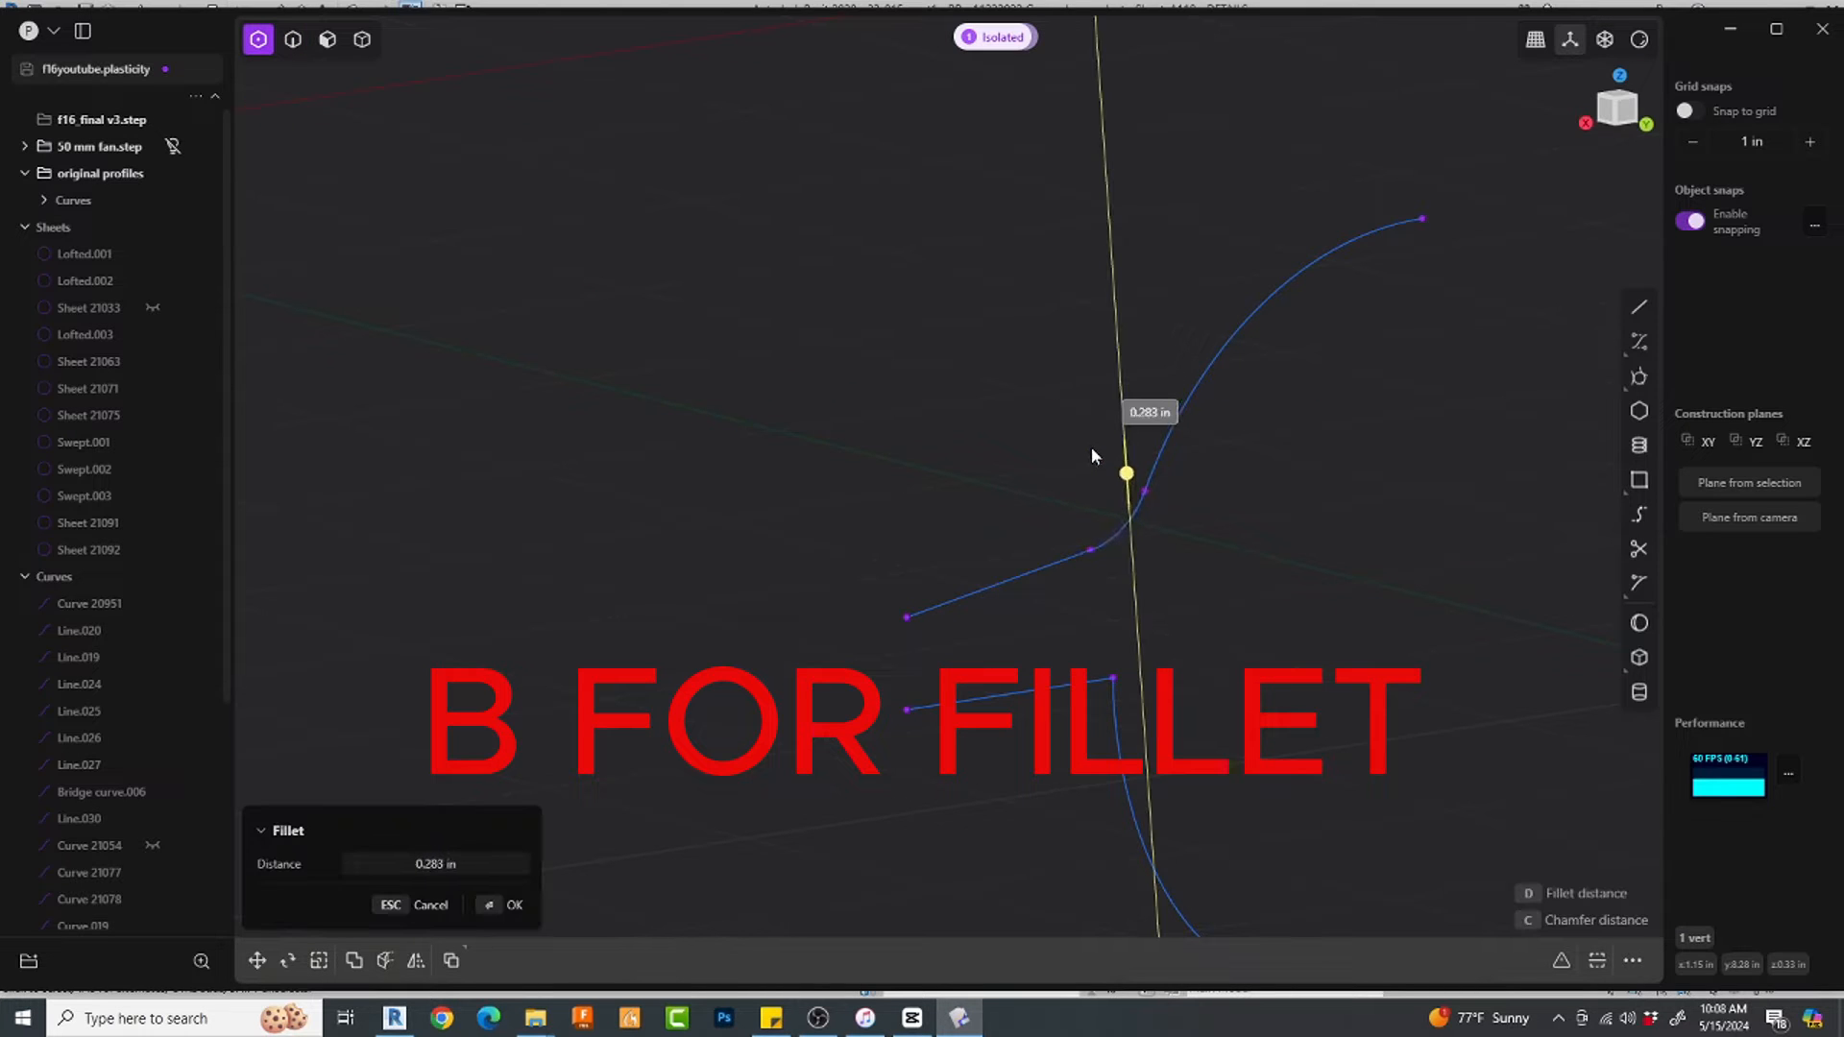
pyautogui.click(1091, 446)
pyautogui.rightClick(1091, 447)
pyautogui.click(1121, 681)
pyautogui.press('b')
pyautogui.rightClick(1121, 657)
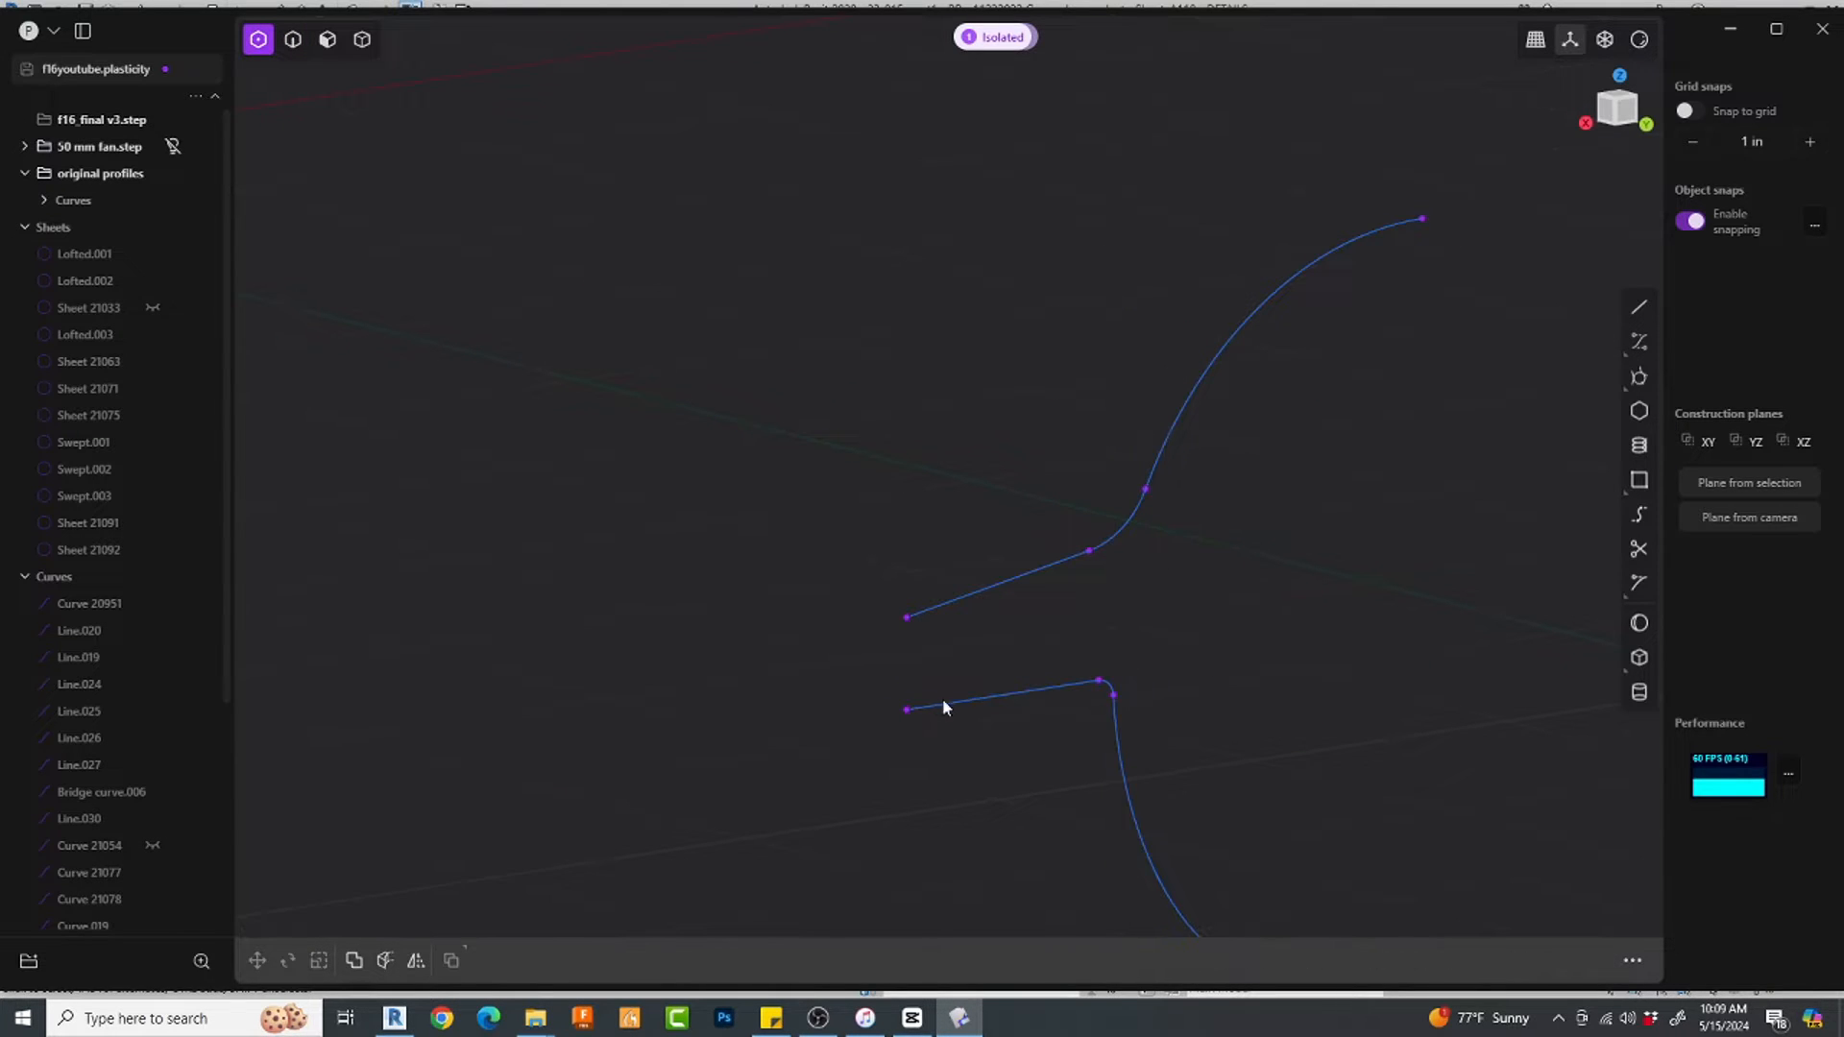
# Step: Connect the outer ends of the upper and lower profile curves with a vertical line and end the isolation
pyautogui.click(901, 711)
pyautogui.click(906, 617)
pyautogui.scroll(-4, 953, 642)
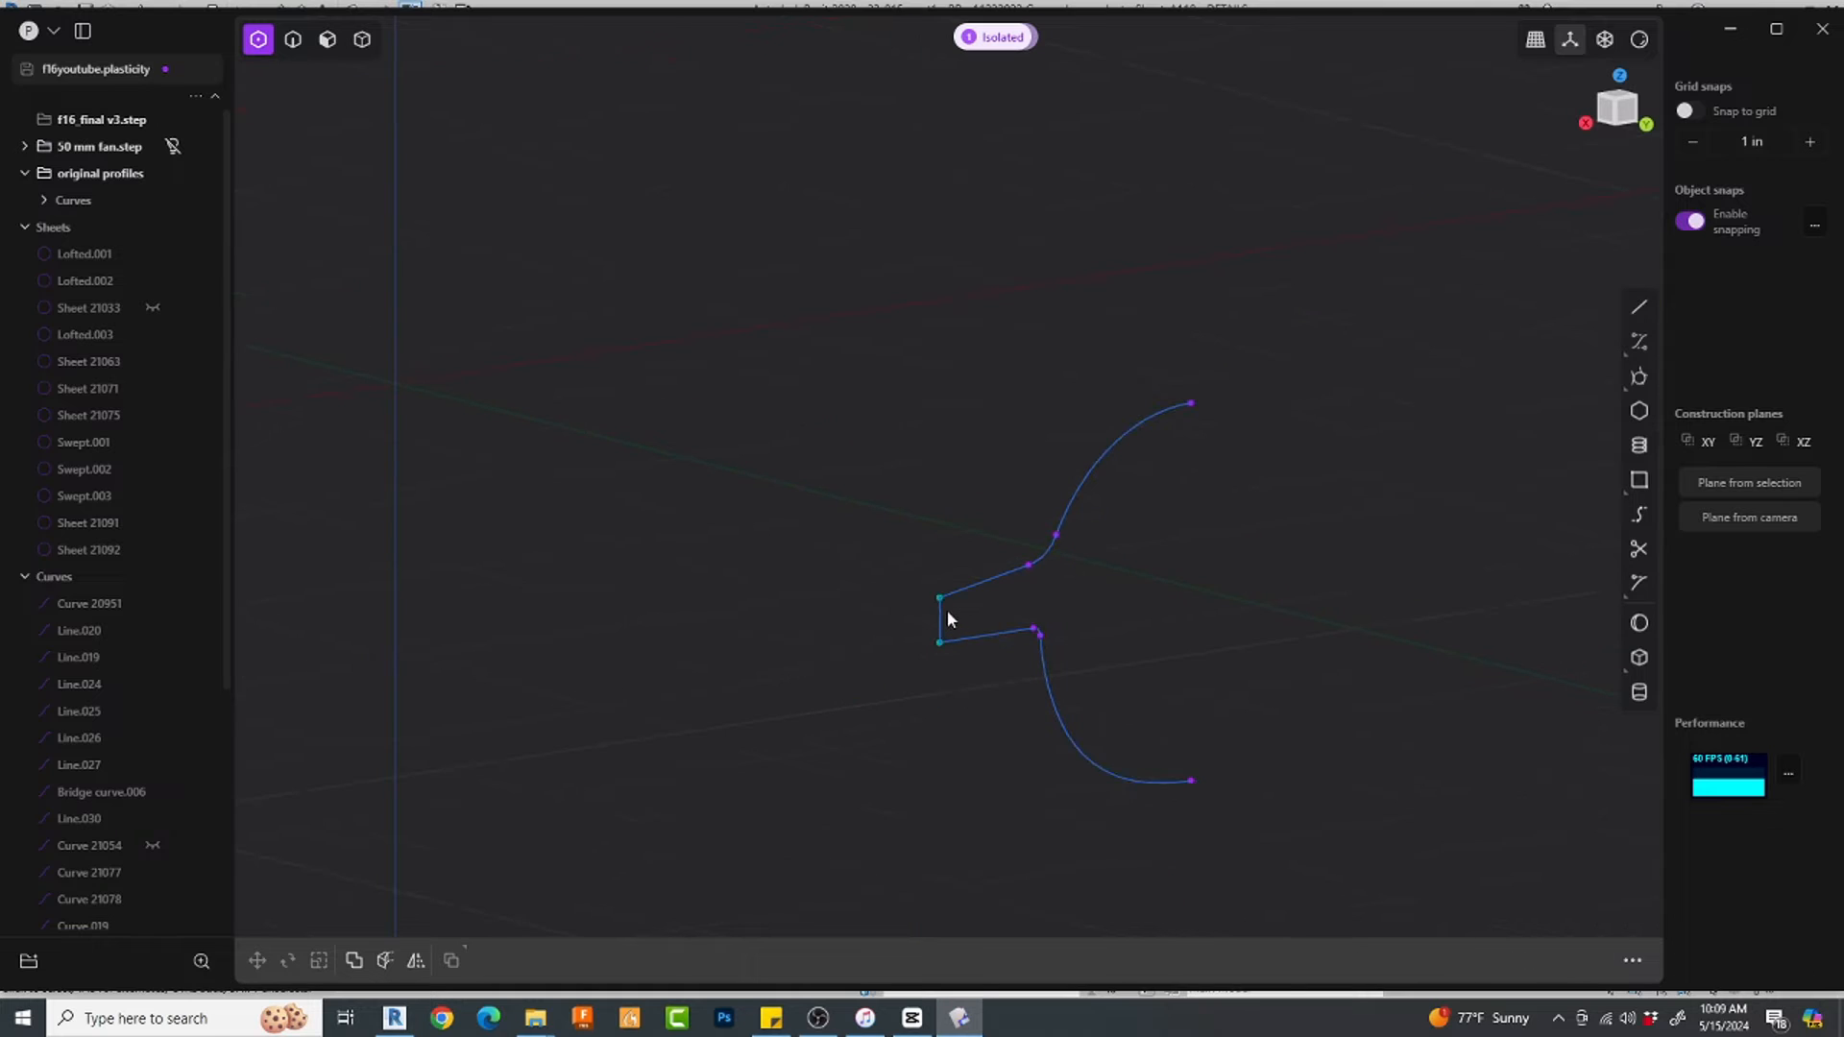
pyautogui.press('2')
pyautogui.click(1001, 634)
pyautogui.press('/')
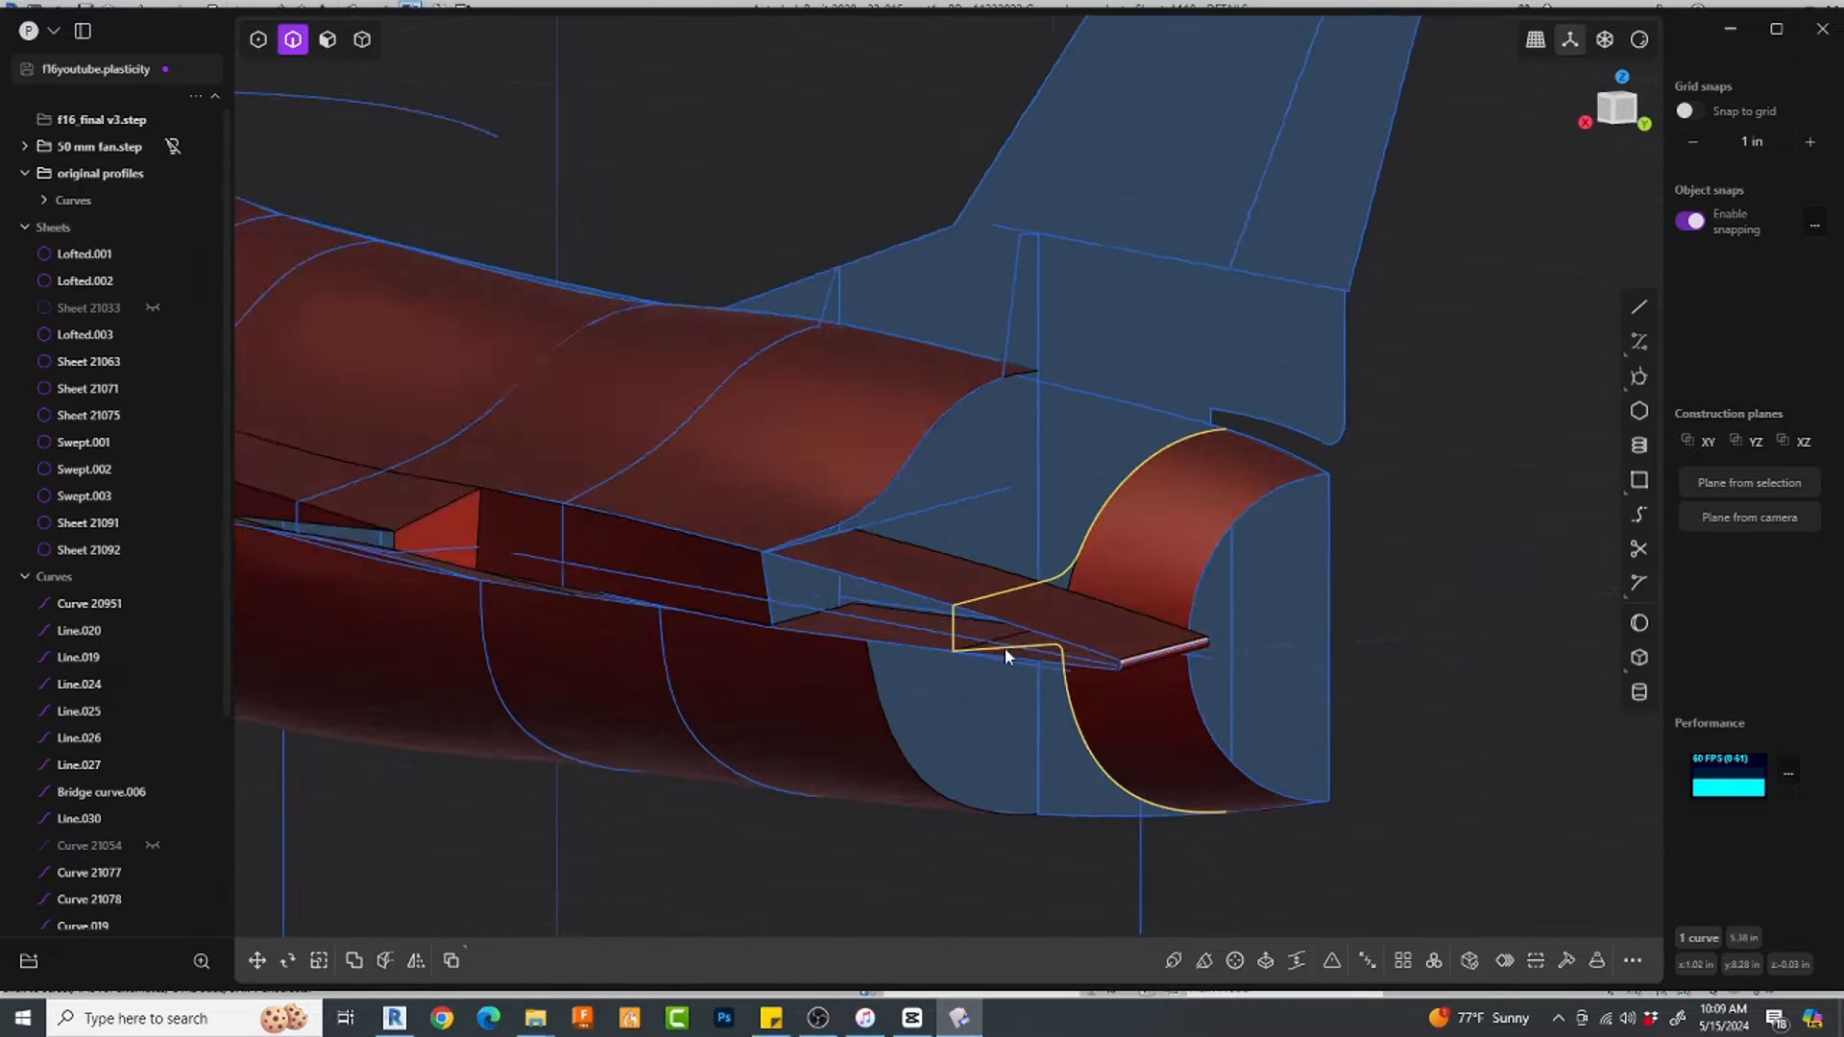
# Step: Remove the lower shelf sheet and unjoin the shelf-and-ring profile into separate curve segments
pyautogui.moveTo(1005, 656); pyautogui.dragTo(1037, 759, button='middle')
pyautogui.press('4')
pyautogui.press('2')
pyautogui.click(861, 742)
pyautogui.hotkey('shift', 'e')
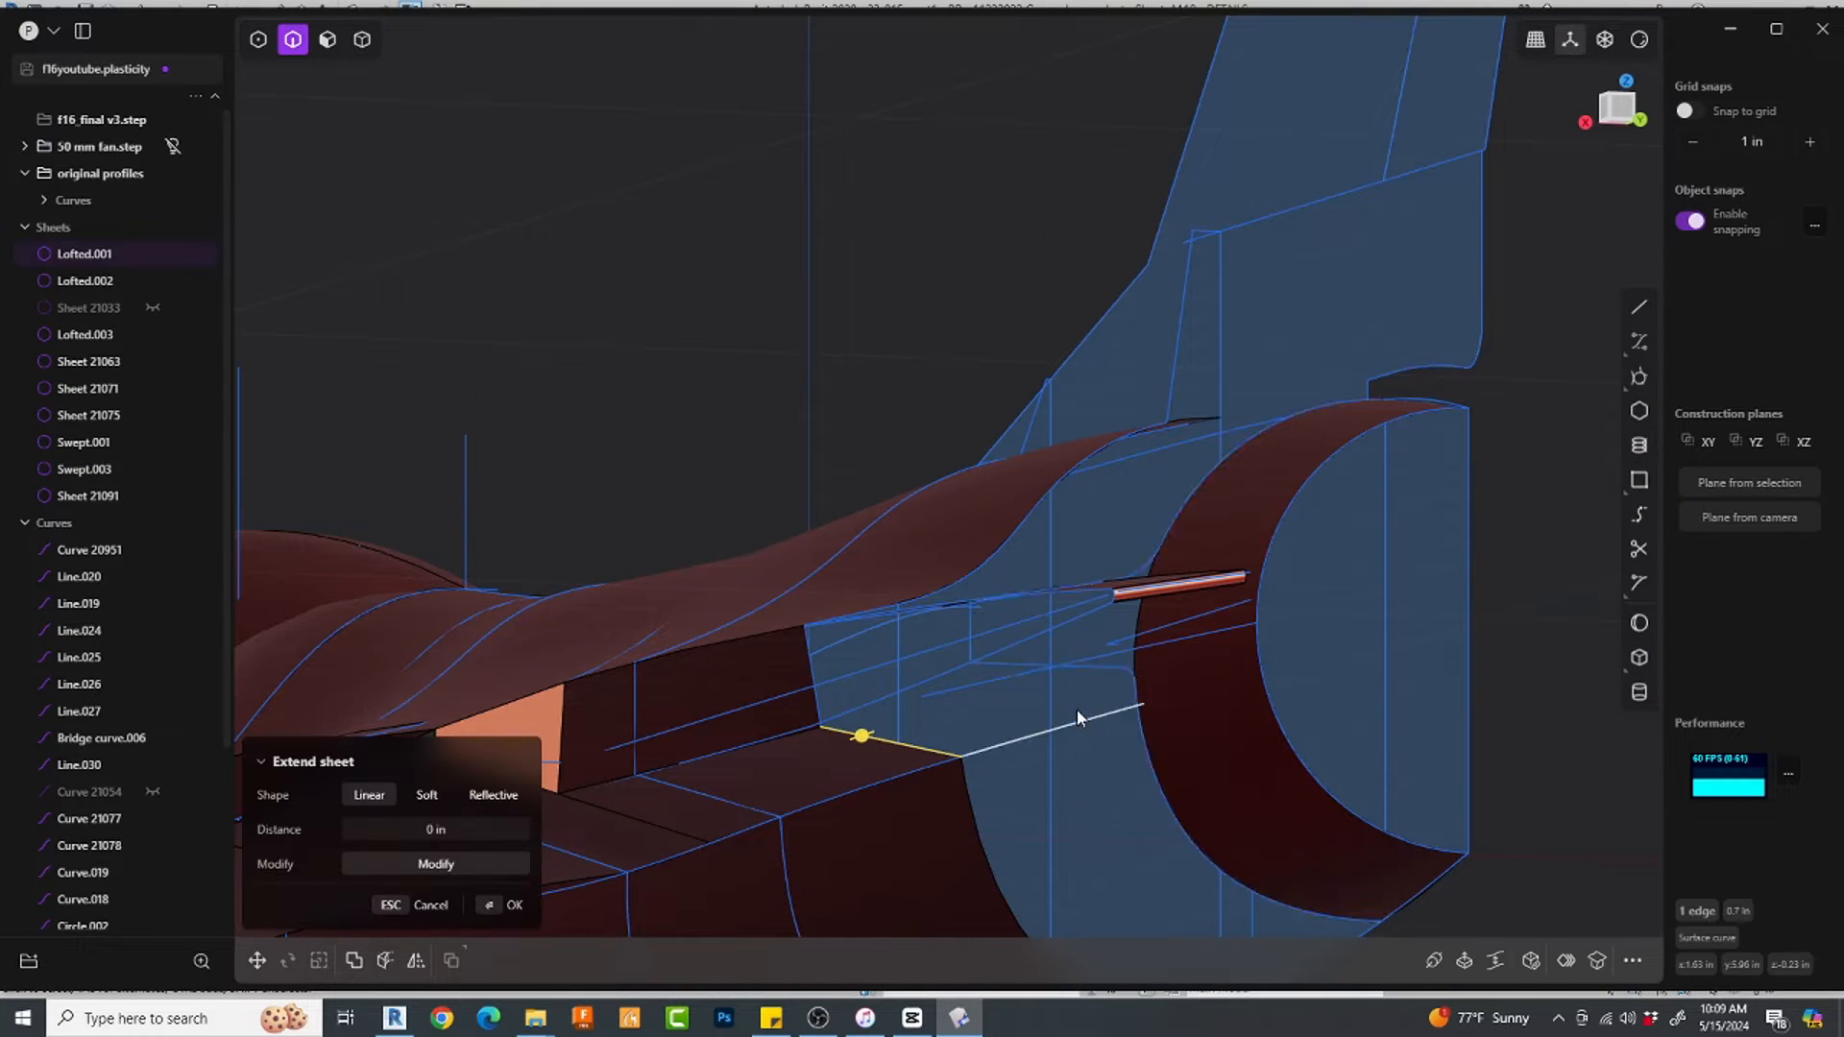
pyautogui.press('Escape')
pyautogui.click(1119, 675)
pyautogui.hotkey('alt', 'j')
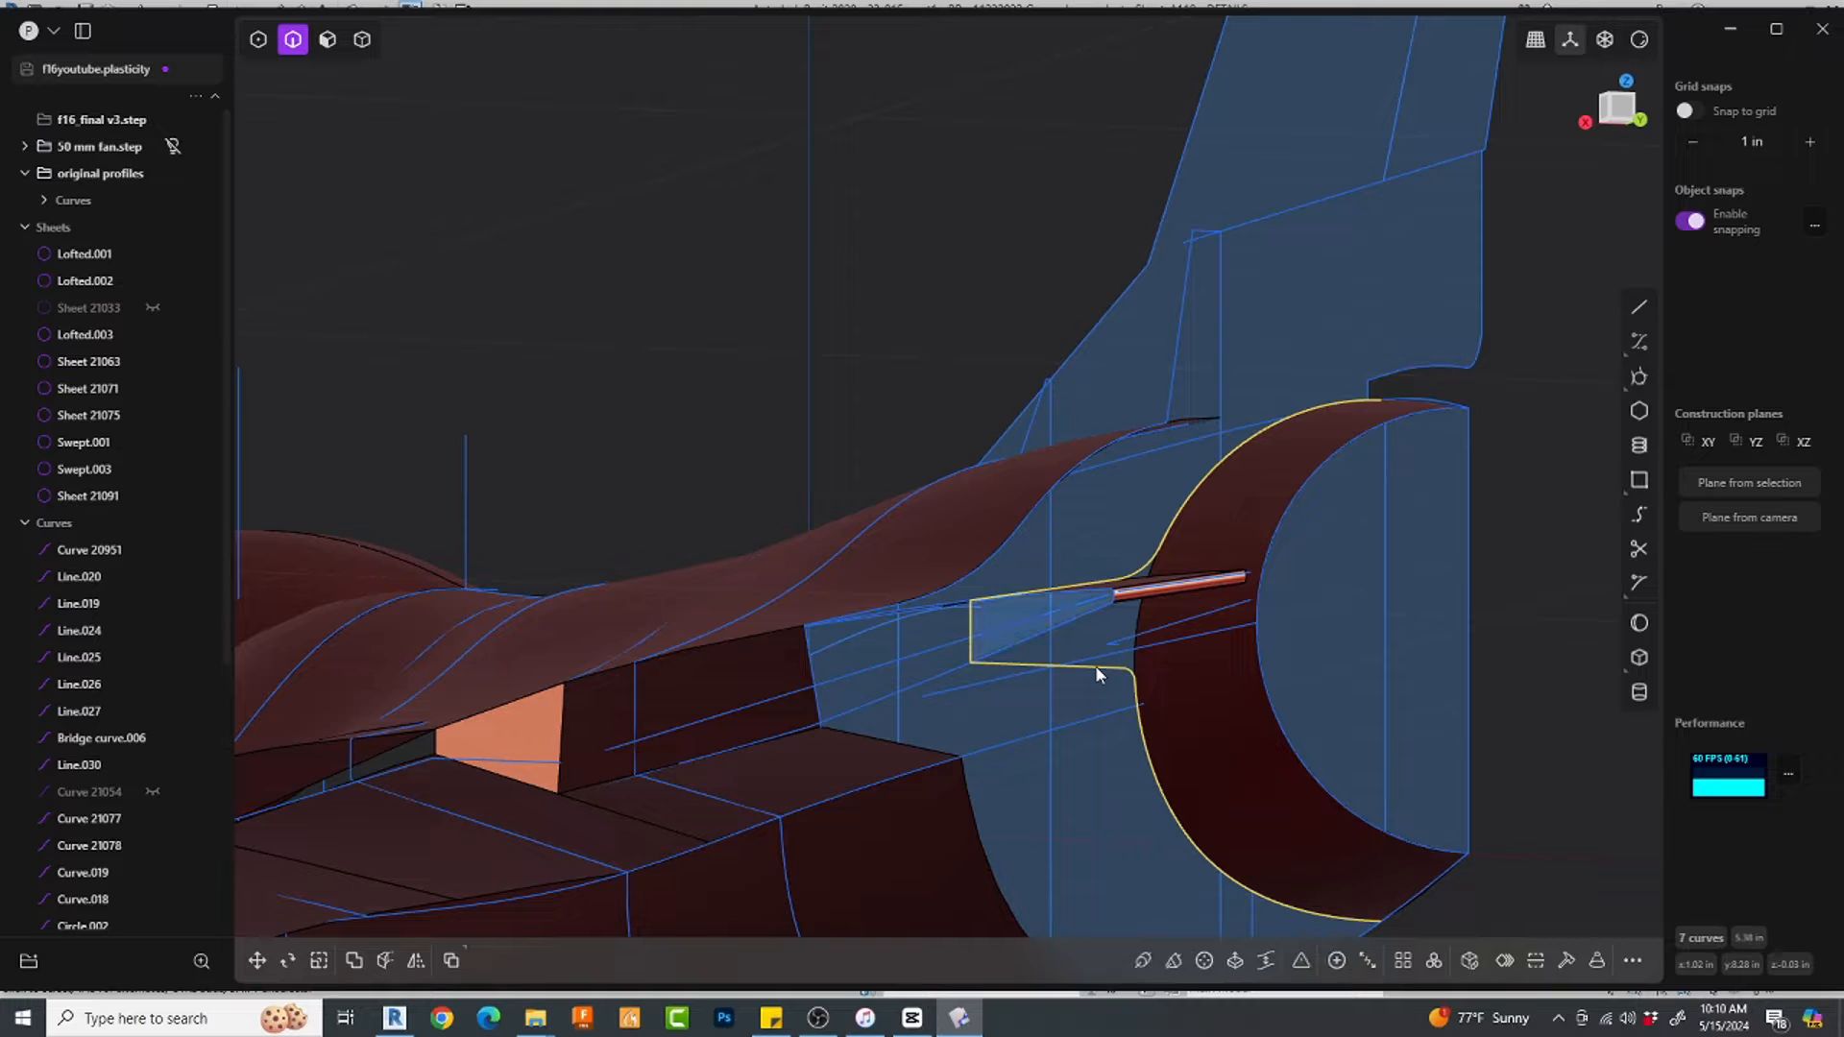
pyautogui.press('Escape')
# Step: Loft a sheet from the fuselage's lower shelf edge through the profile's lower line to the lower edge of the rolled trailing-edge sheet
pyautogui.click(885, 741)
pyautogui.hotkey('shift', 'e')
pyautogui.click(1091, 667)
pyautogui.scroll(3, 1144, 611)
pyautogui.scroll(1, 1144, 607)
pyautogui.keyDown('shift'); pyautogui.click(1144, 605); pyautogui.keyUp('shift')
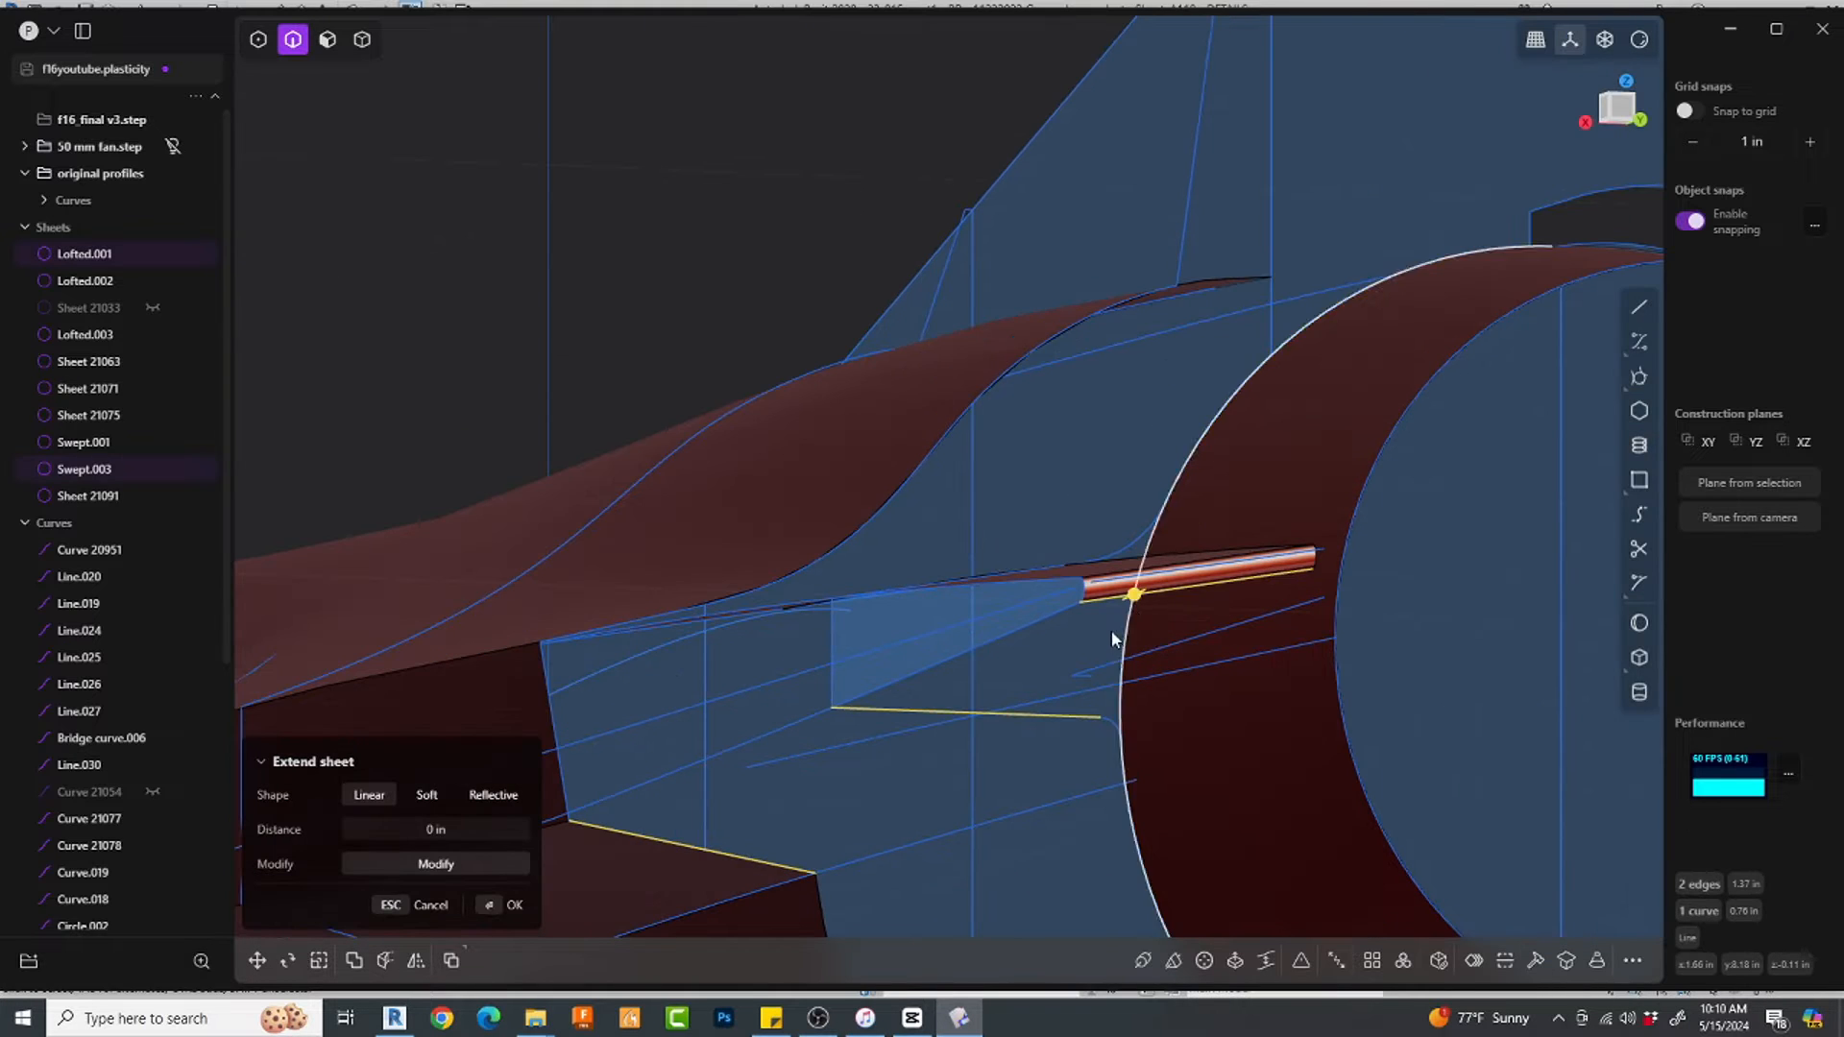
pyautogui.press('l')
pyautogui.scroll(-4, 973, 659)
pyautogui.moveTo(972, 661); pyautogui.dragTo(964, 740, button='middle')
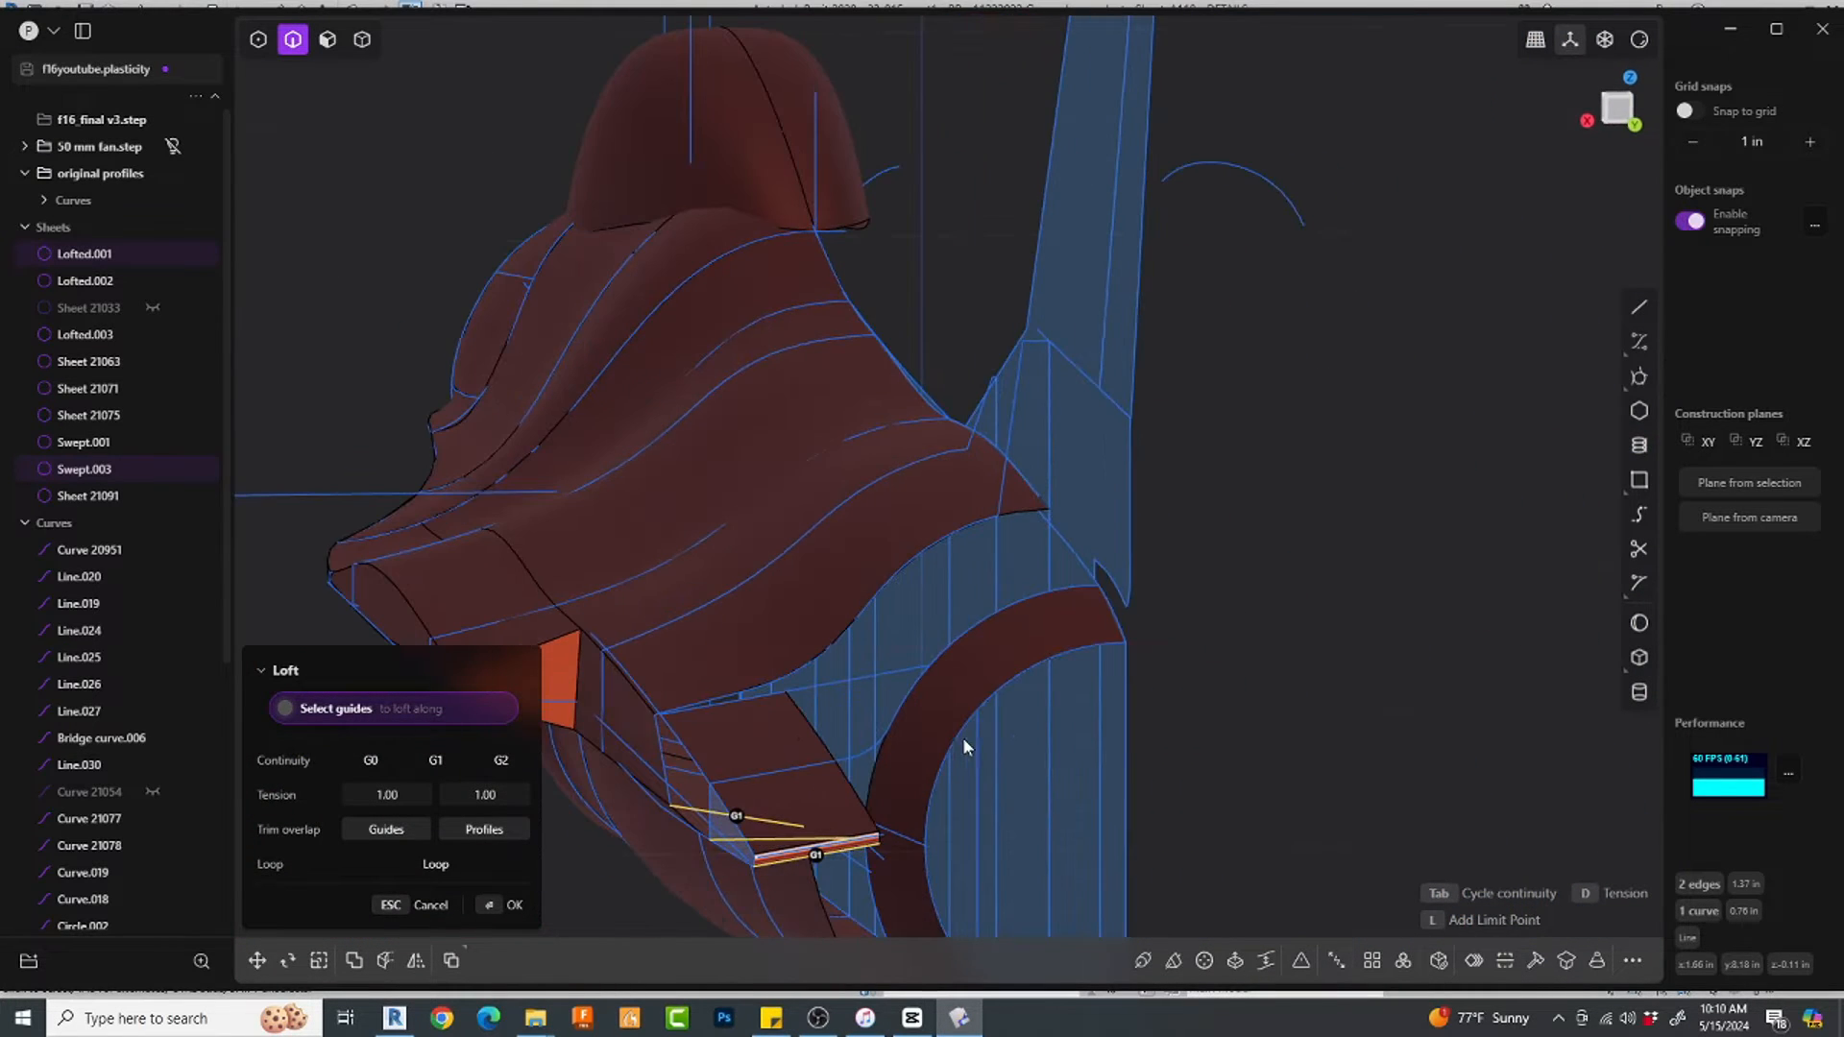
pyautogui.press('Return')
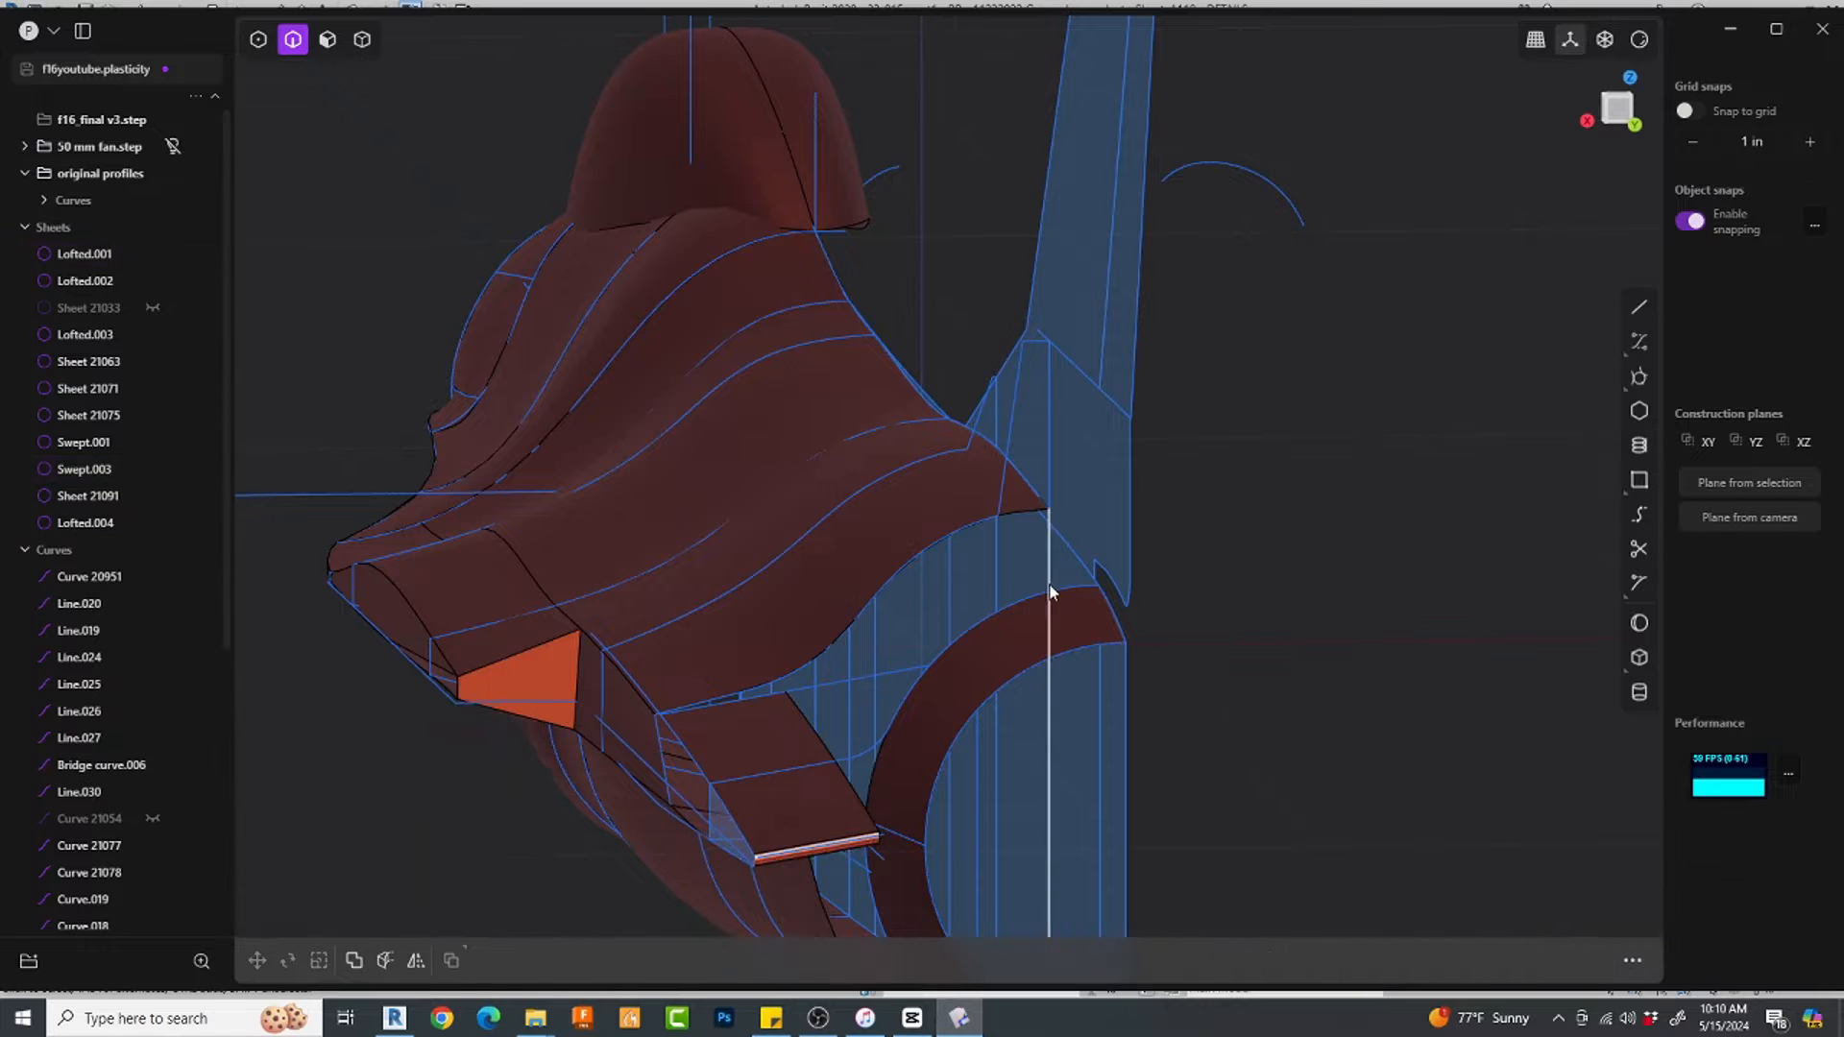
# Step: Hide the tail ring sheet that covers the shelf-and-ring profile curves
pyautogui.moveTo(1254, 724); pyautogui.dragTo(752, 688, button='middle')
pyautogui.press('4')
pyautogui.click(1009, 694)
pyautogui.moveTo(1008, 694); pyautogui.dragTo(1147, 475, button='middle')
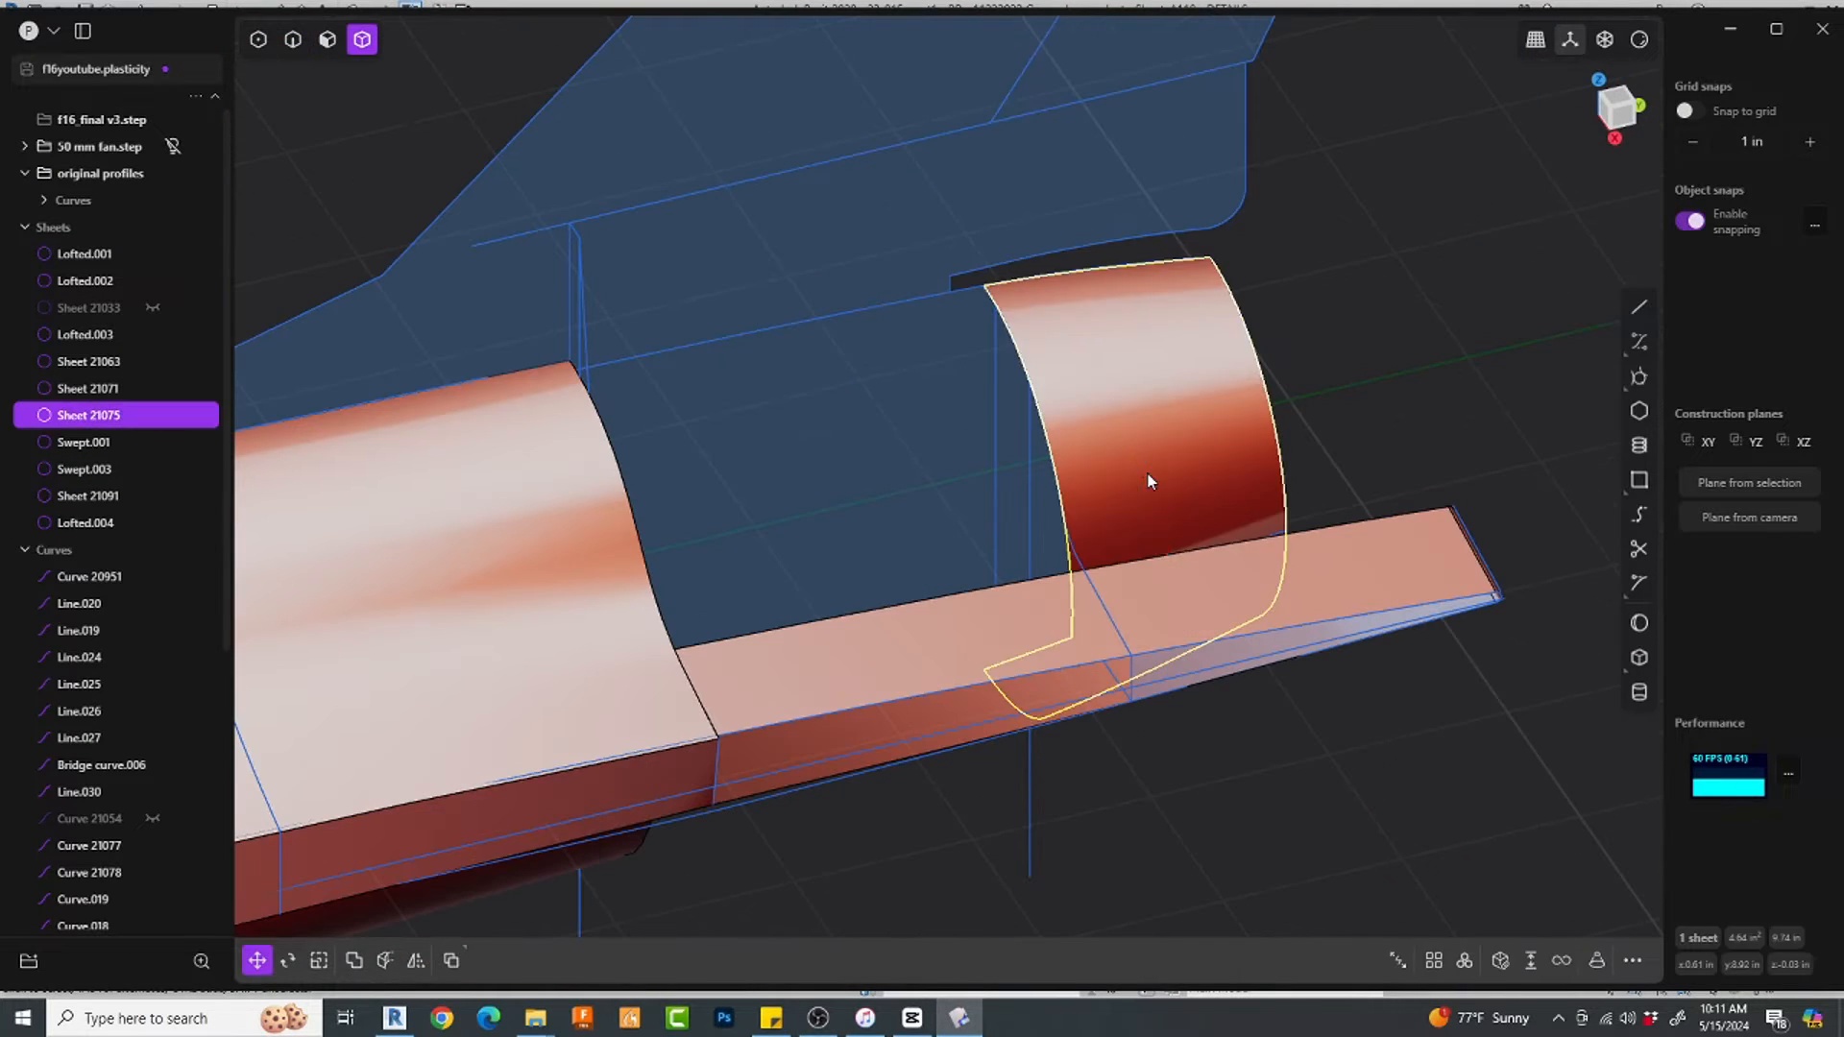
pyautogui.press('h')
pyautogui.click(1021, 355)
pyautogui.click(1100, 610)
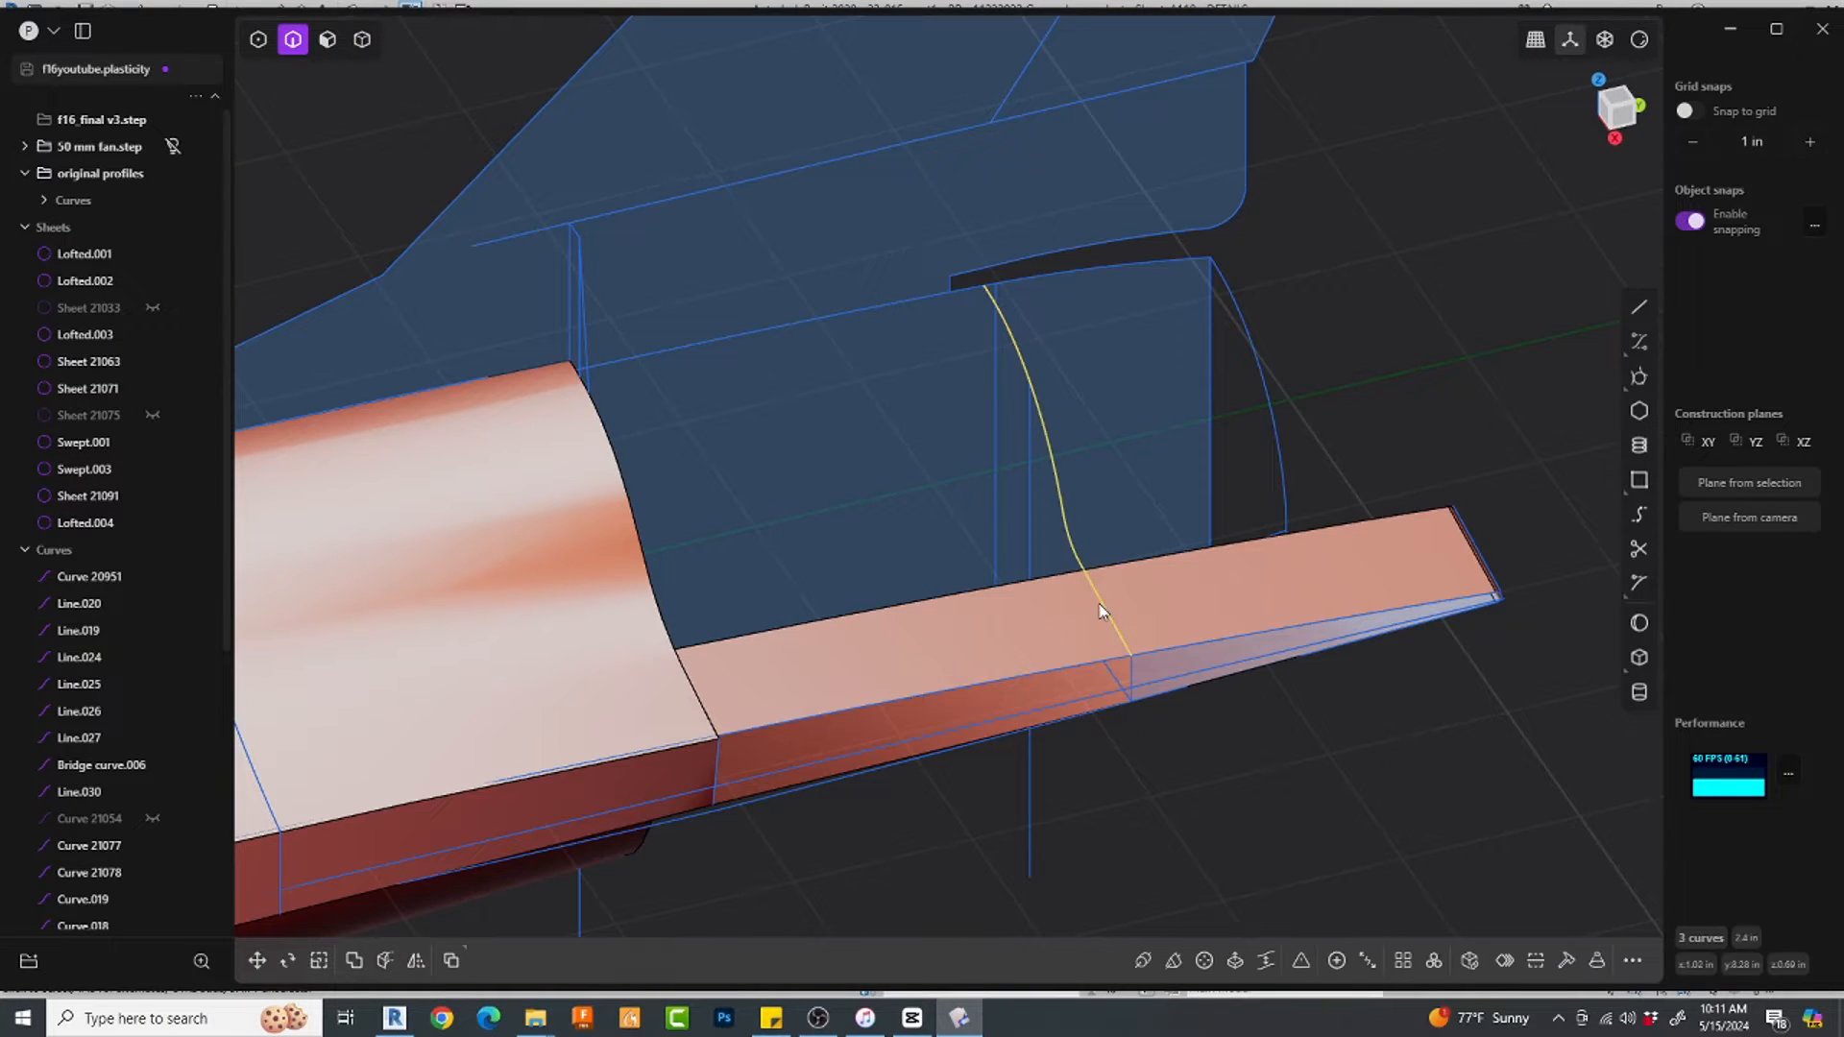
pyautogui.press('Escape')
# Step: Loft a sheet from the upper fuselage's rear edge to the upper shelf-and-ring profile curve
pyautogui.moveTo(1152, 441); pyautogui.dragTo(1305, 372, button='middle')
pyautogui.moveTo(954, 480); pyautogui.dragTo(882, 478, button='middle')
pyautogui.click(813, 407)
pyautogui.press('e')
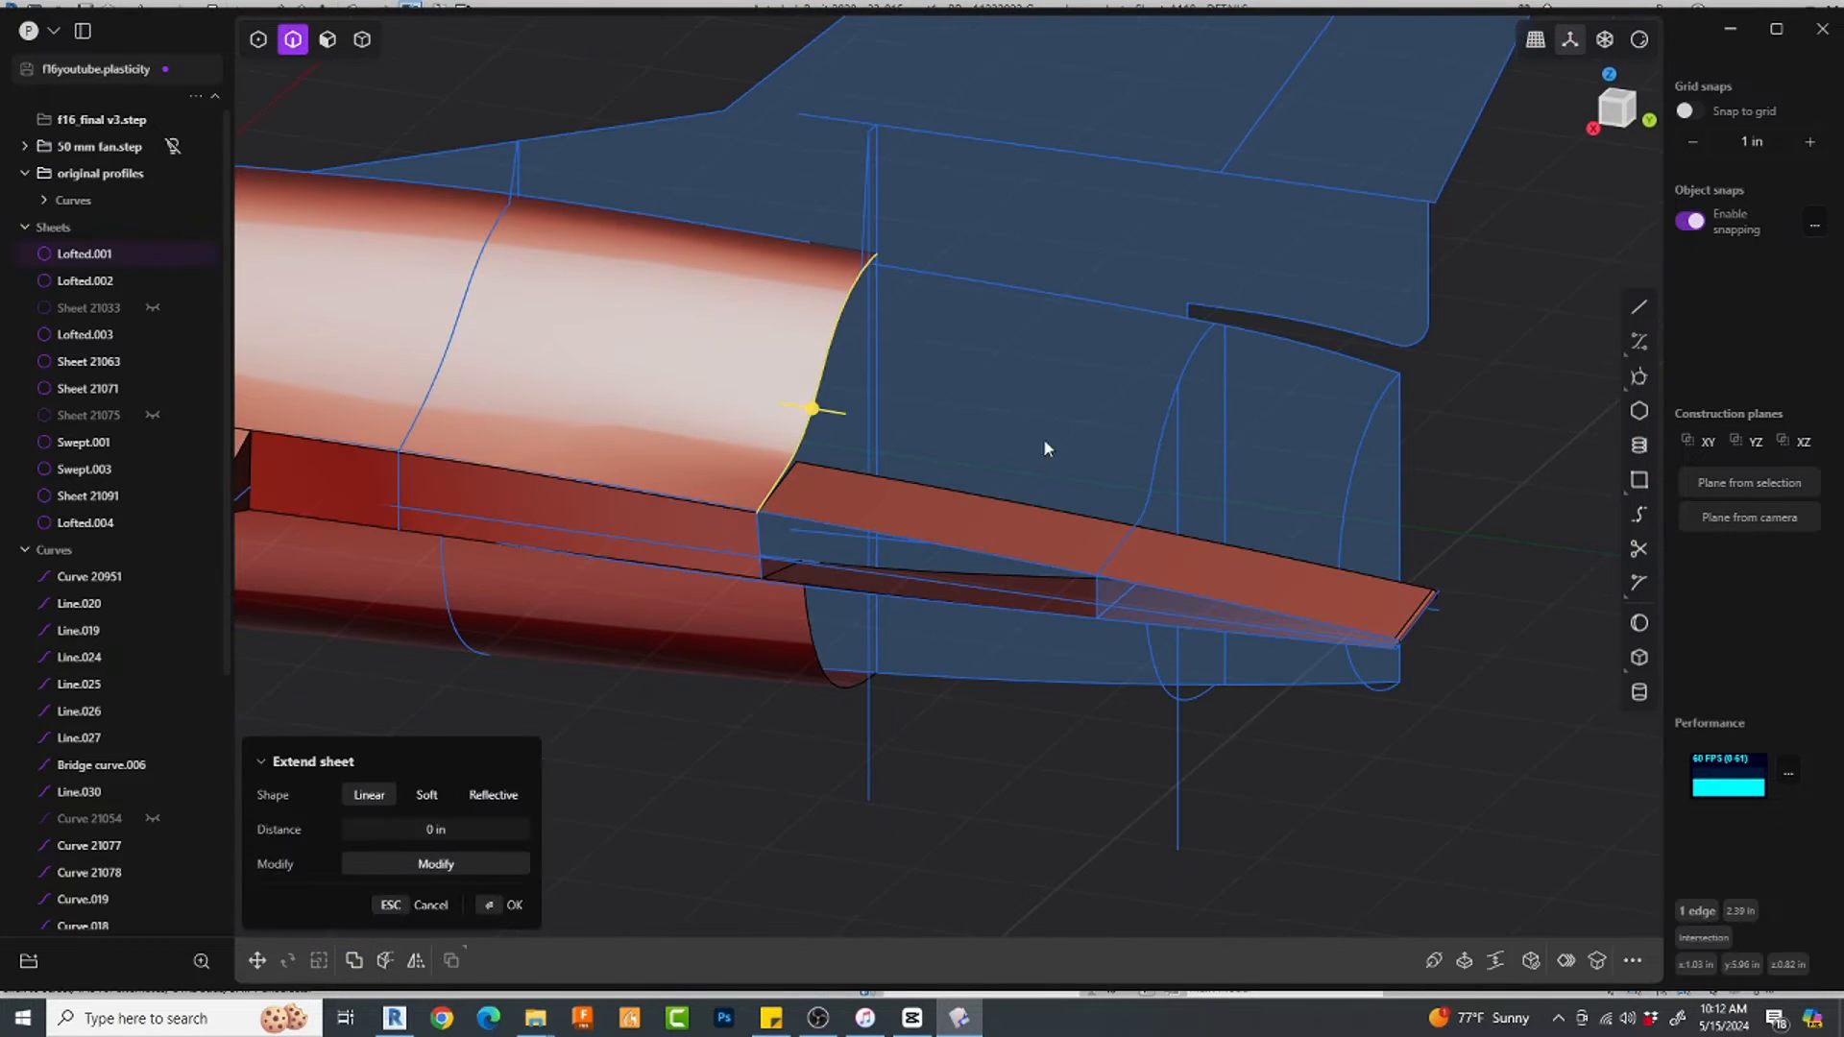
pyautogui.keyDown('shift'); pyautogui.click(1165, 448); pyautogui.keyUp('shift')
pyautogui.press('l')
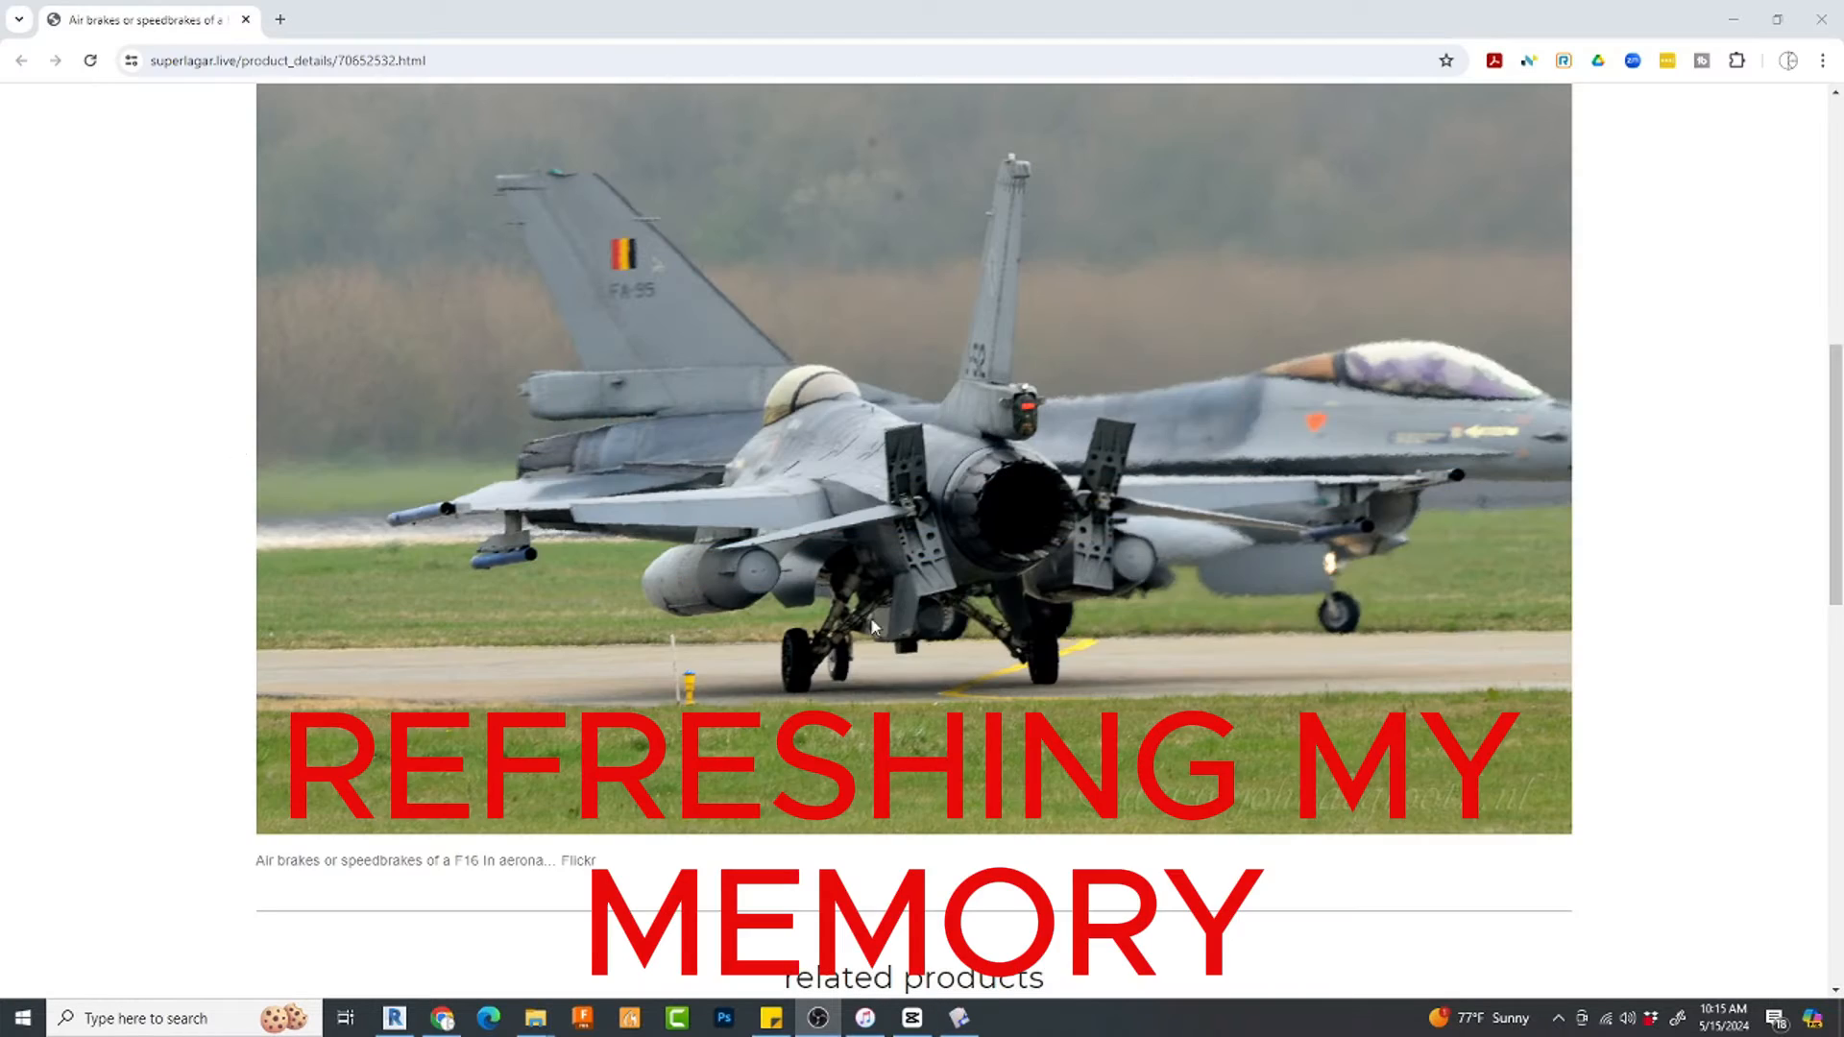
# Step: Start a fillet on the shelf's lower inner edge with a distance of 0.062 in
pyautogui.scroll(1, 872, 626)
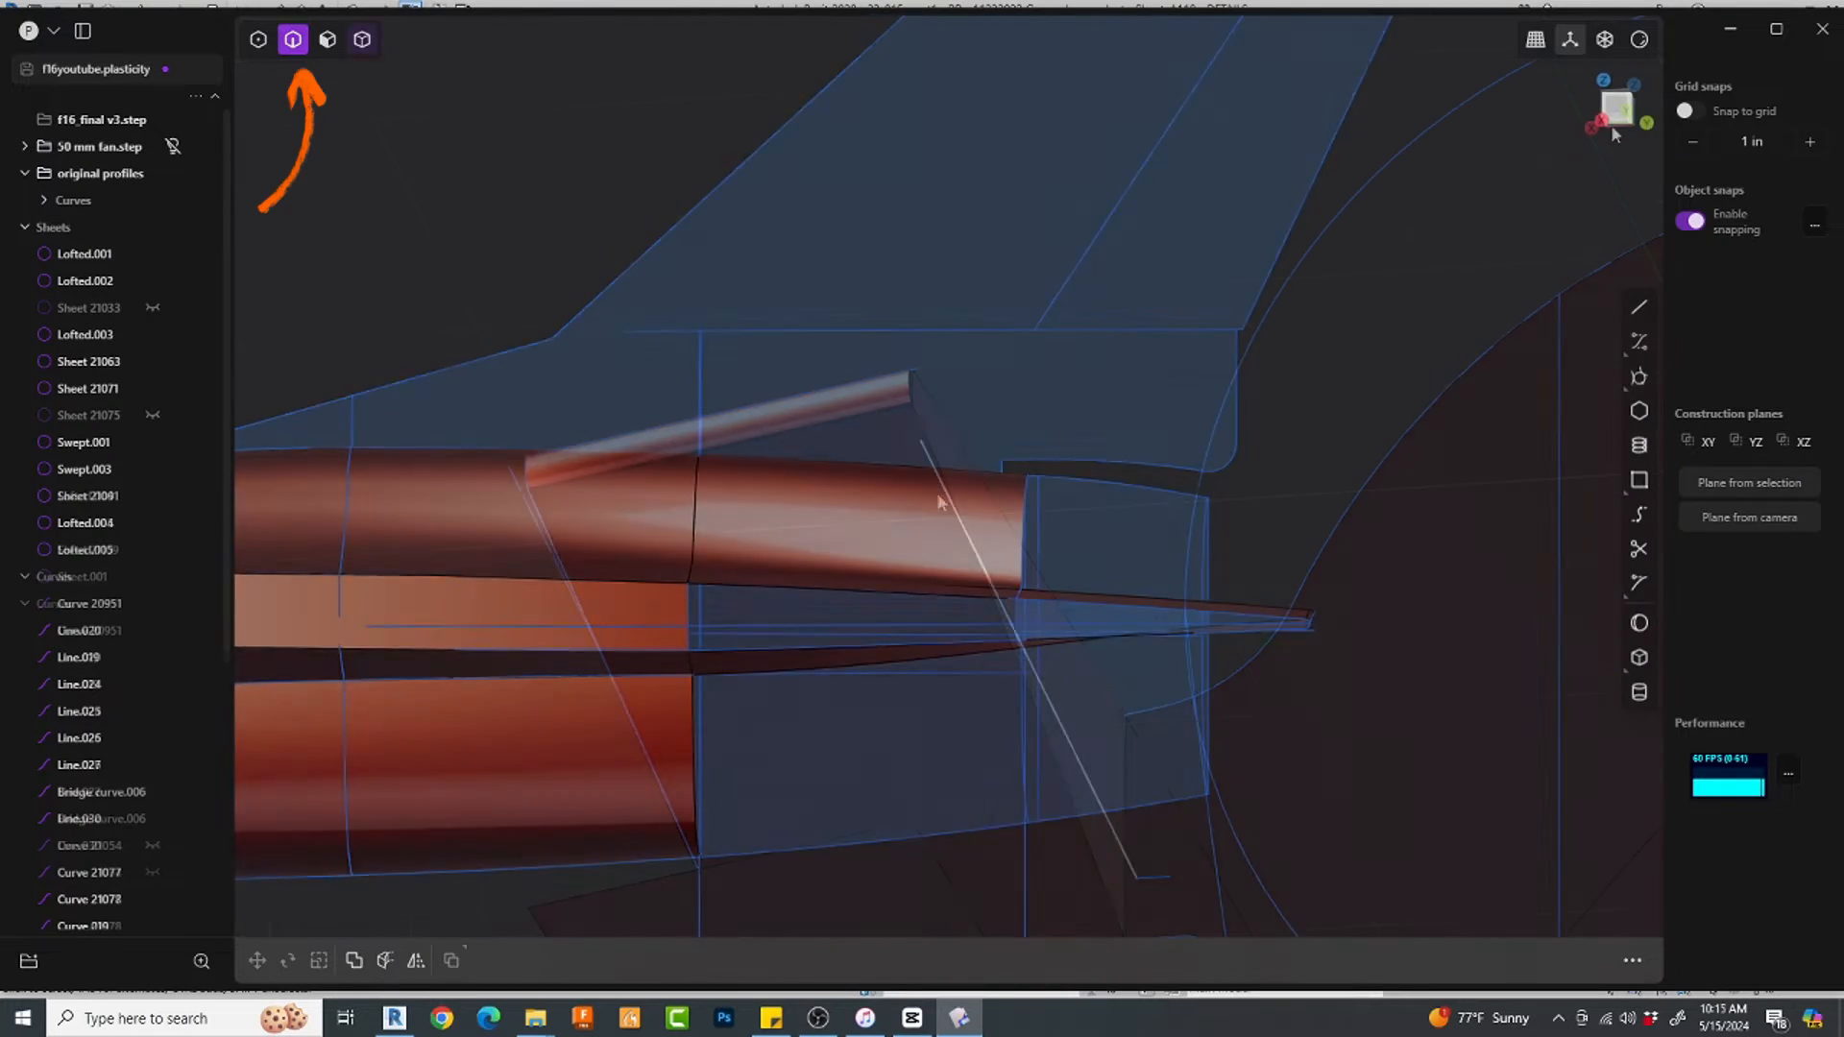
pyautogui.press('b')
pyautogui.click(1077, 609)
pyautogui.scroll(5, 973, 512)
pyautogui.press('b')
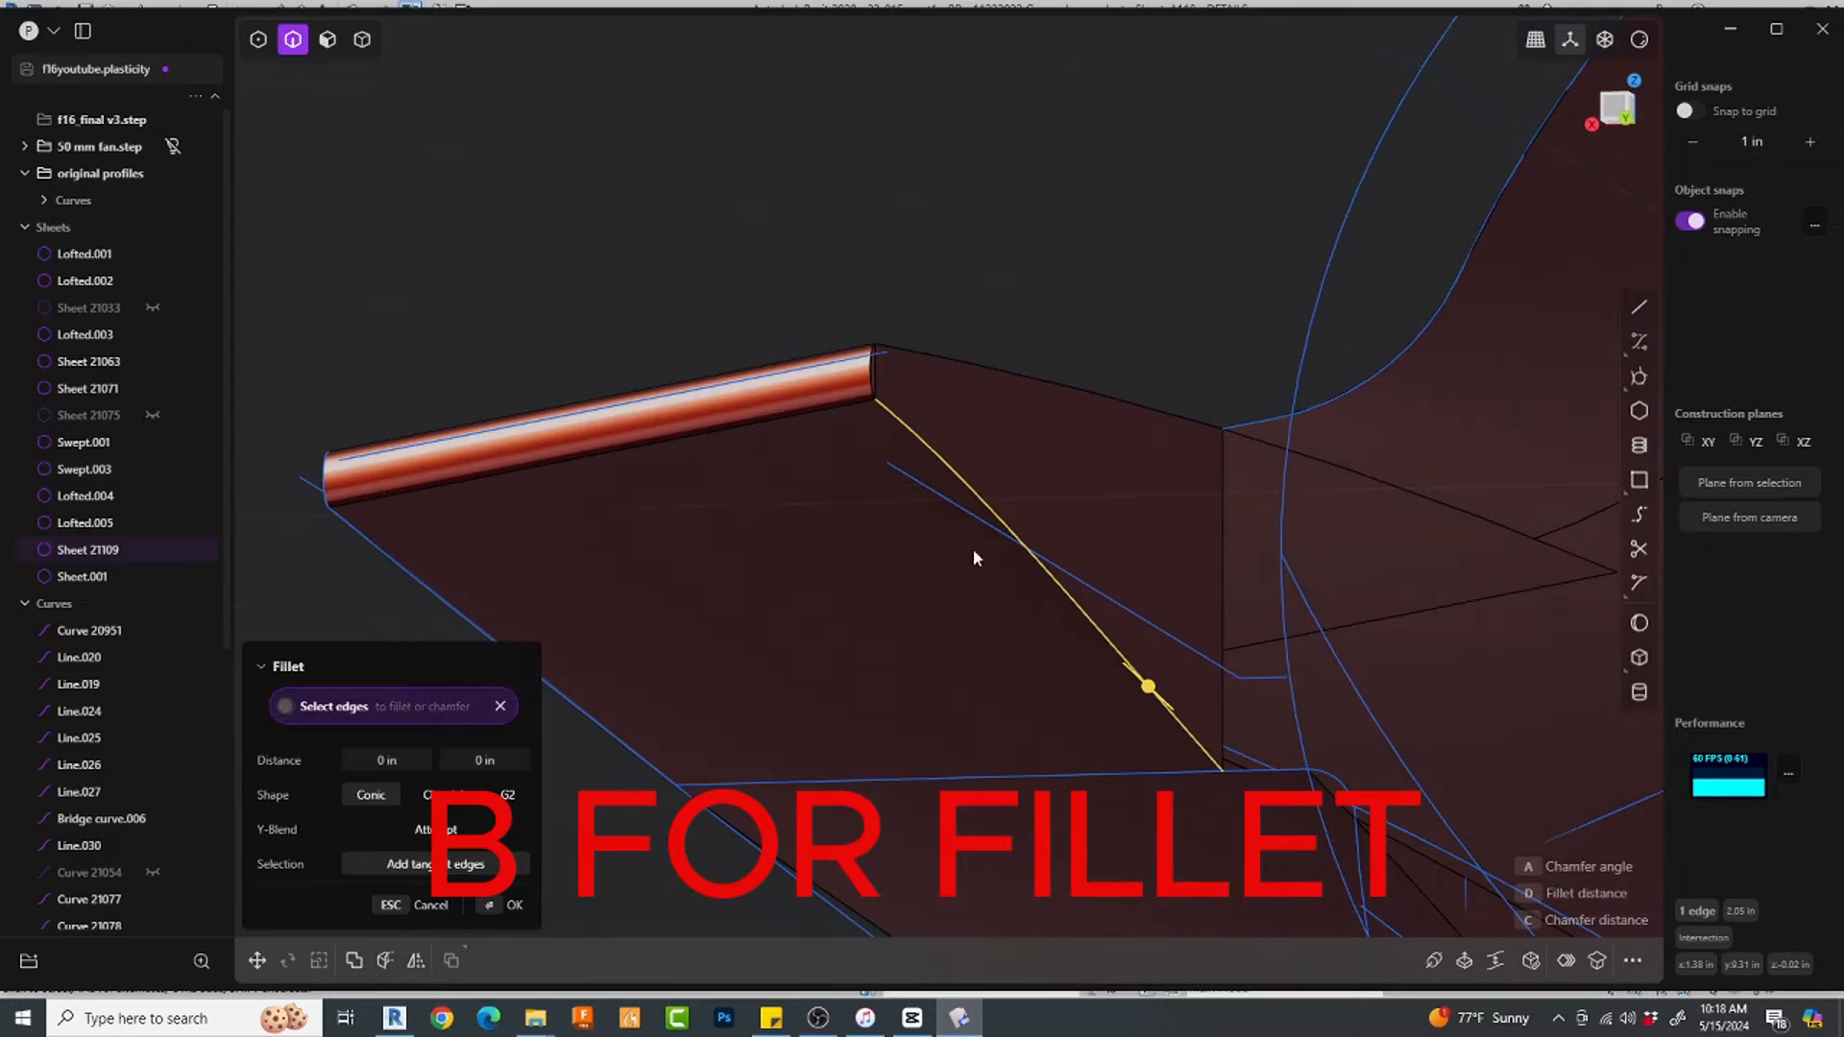
pyautogui.moveTo(1147, 687); pyautogui.dragTo(1123, 645)
pyautogui.write('10mm')
pyautogui.press('Return')
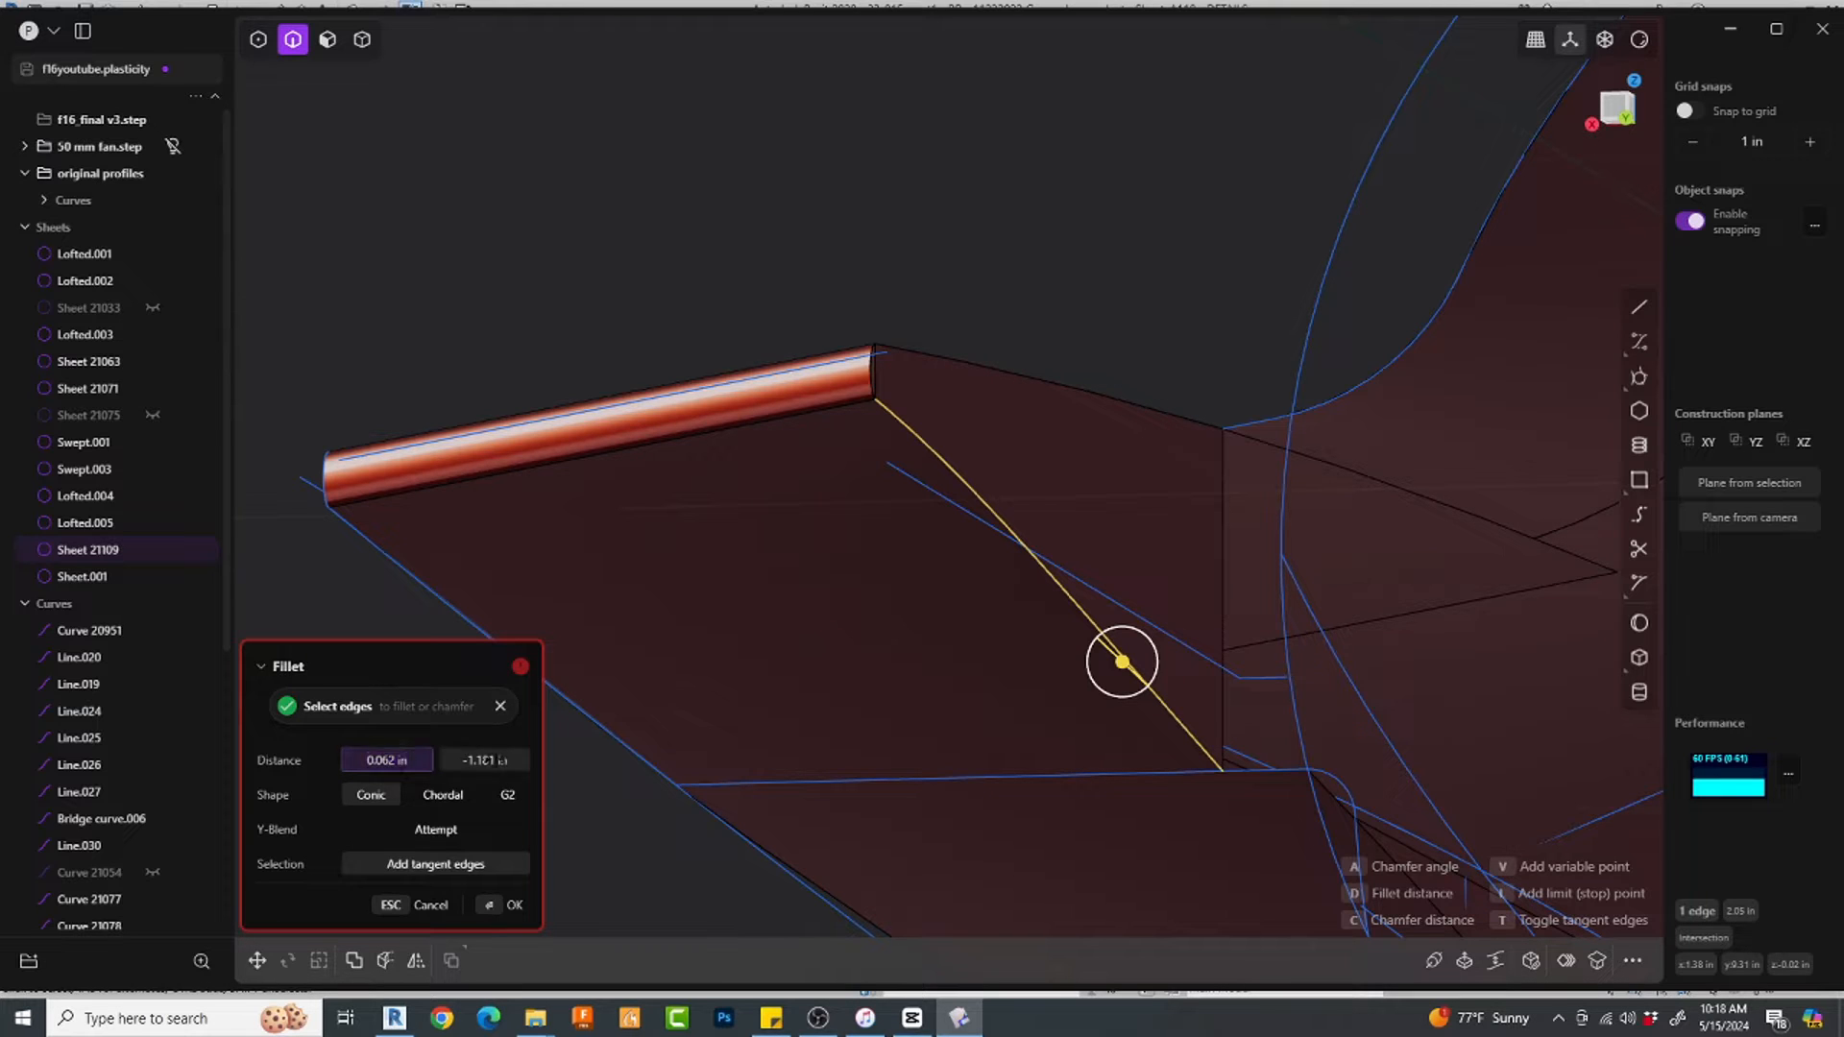
pyautogui.click(379, 760)
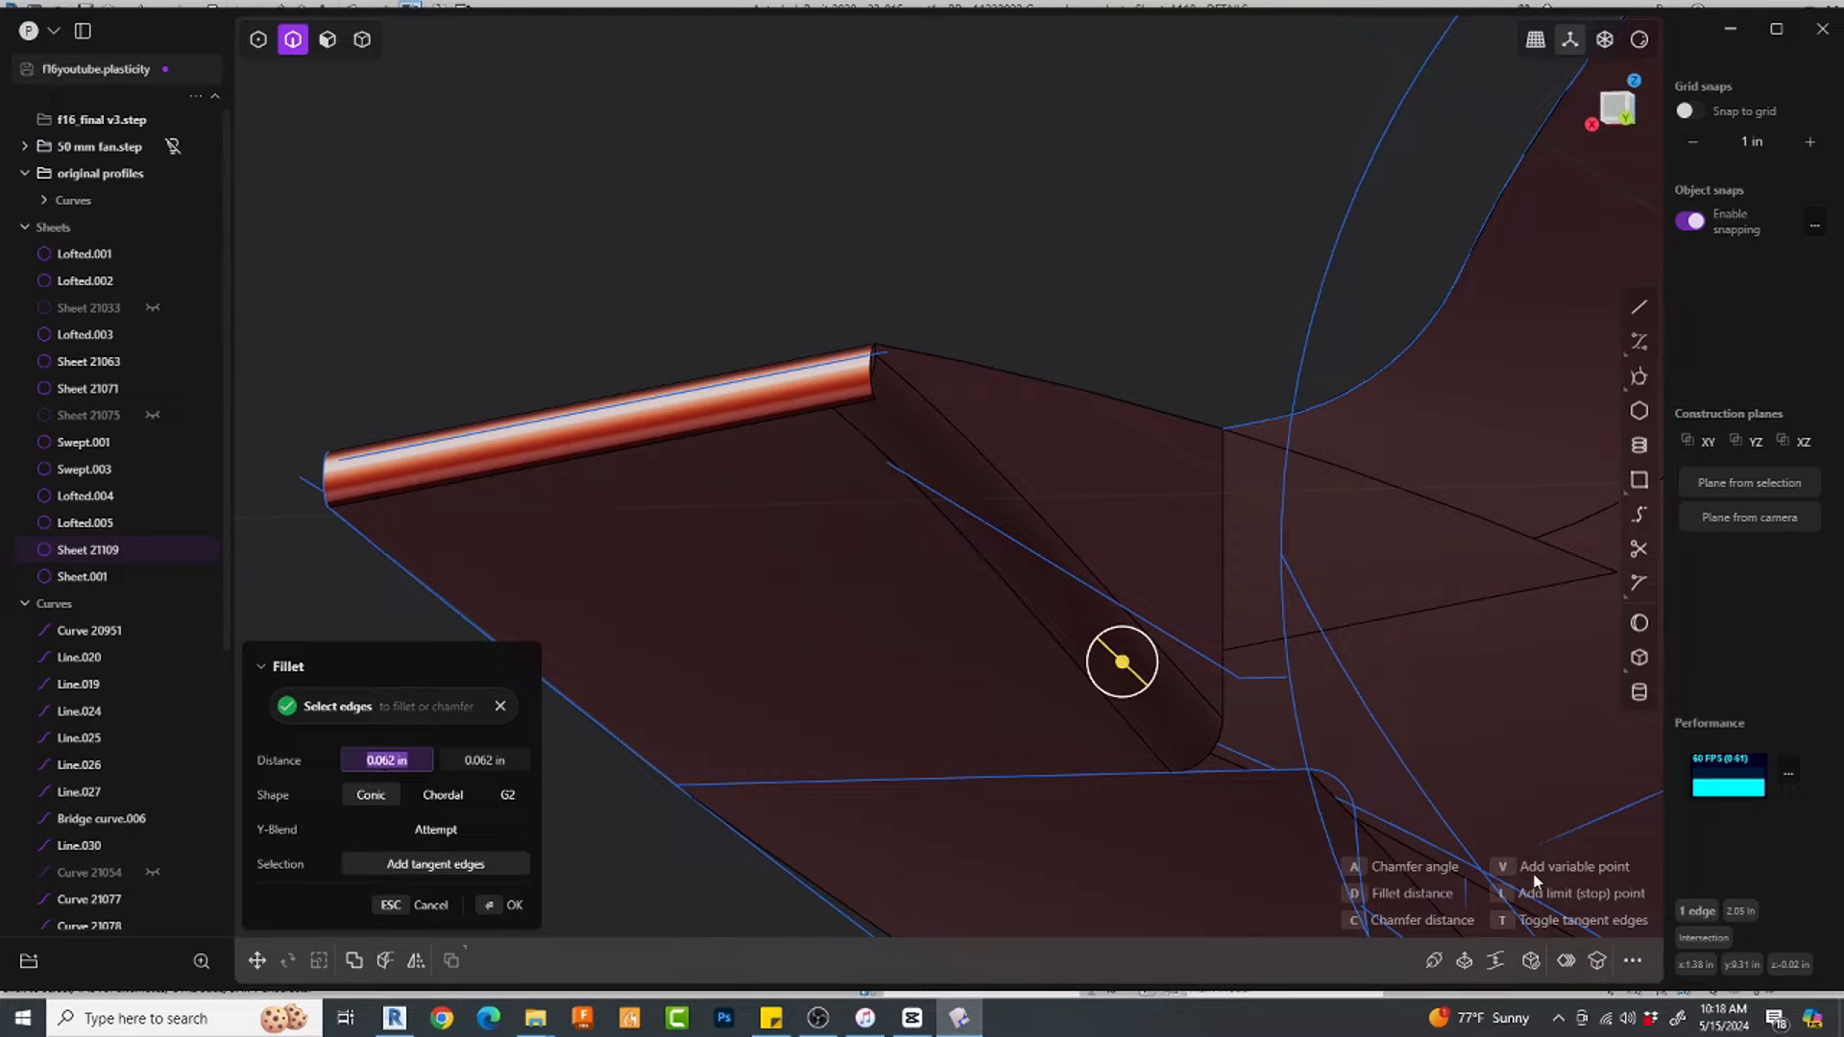
pyautogui.press('Escape')
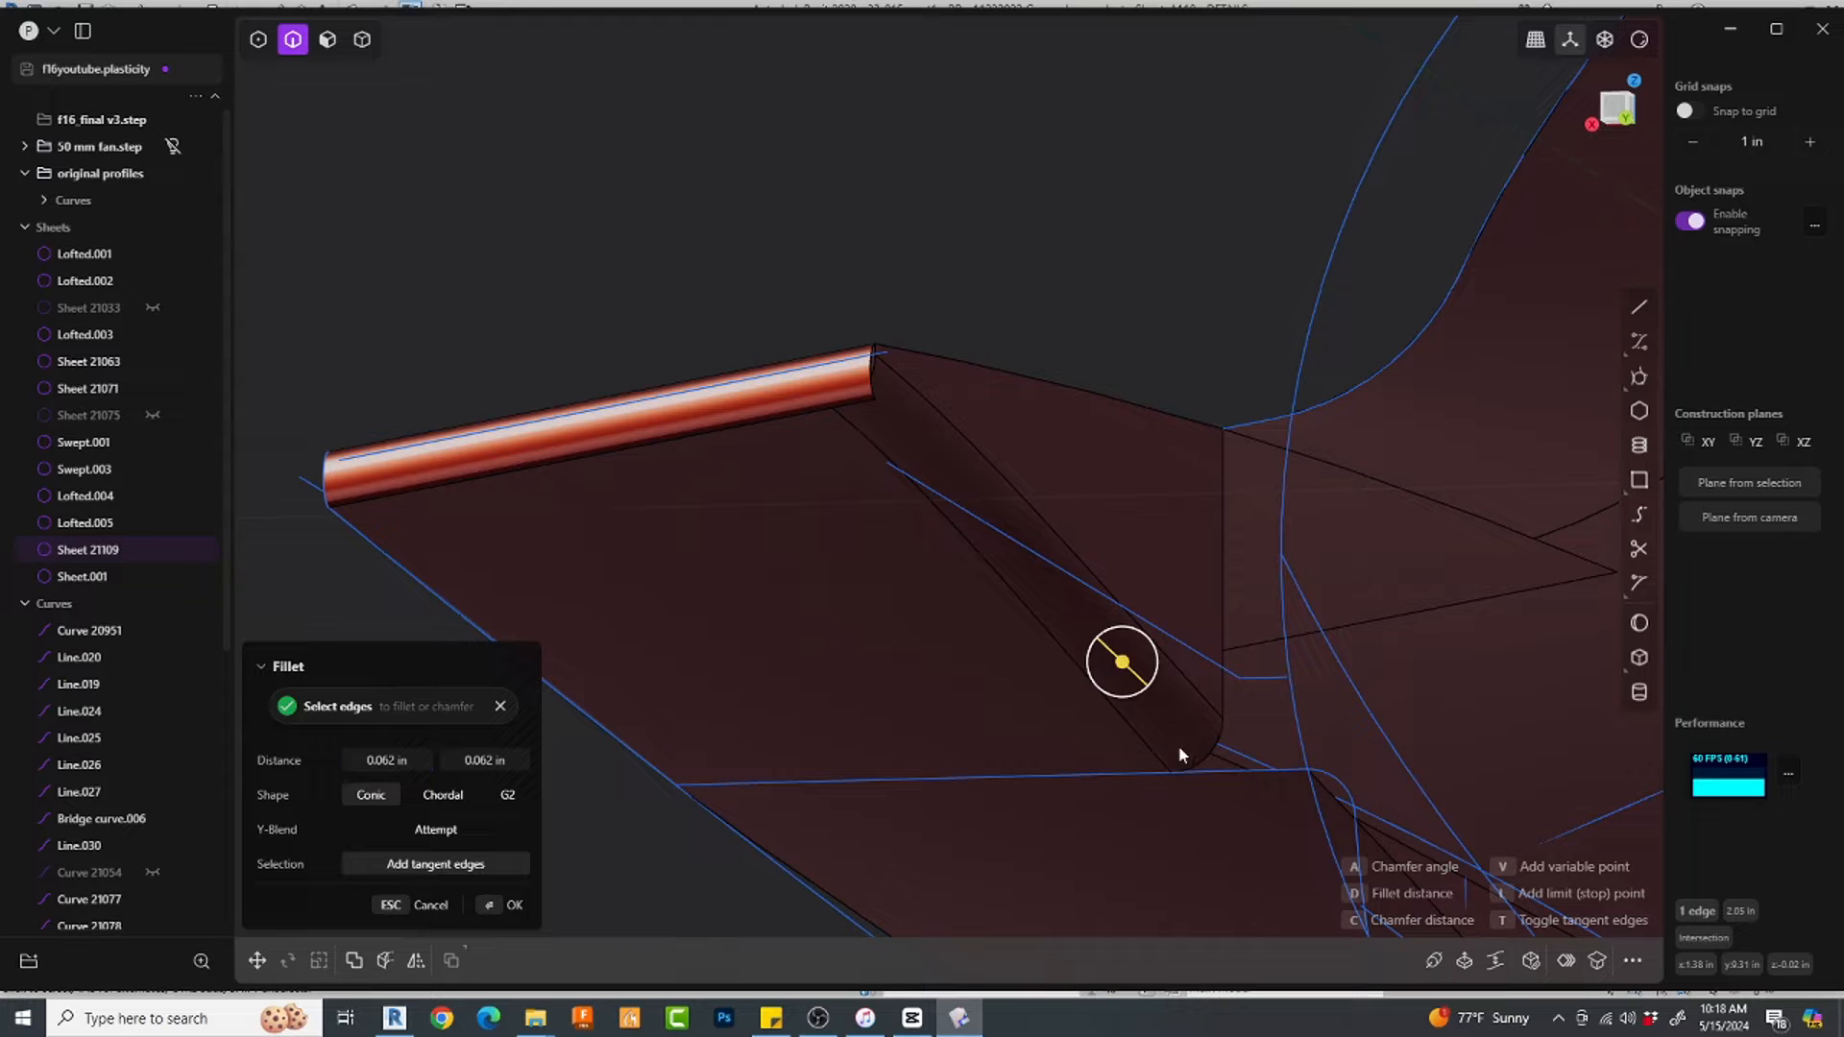
# Step: Add a variable point that widens the fillet toward the shelf's forward end and apply the fillet
pyautogui.press('v')
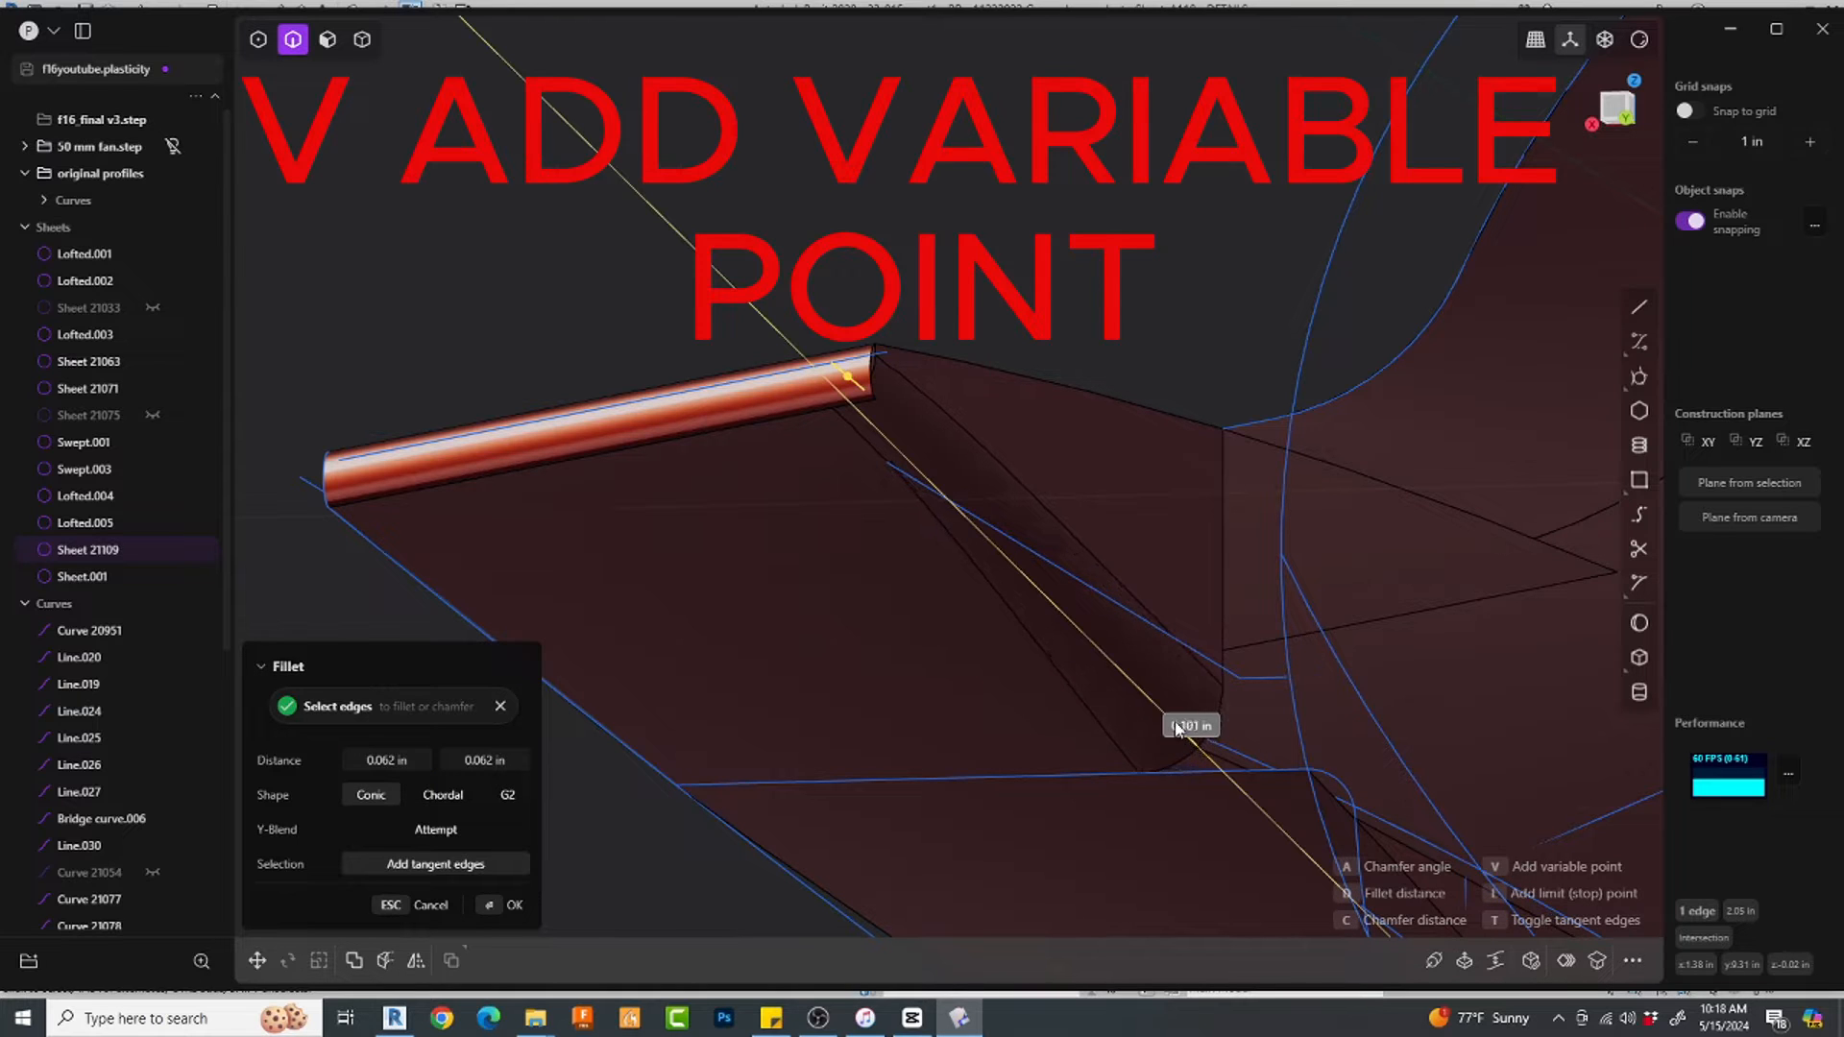
pyautogui.click(1137, 607)
pyautogui.moveTo(1145, 632); pyautogui.dragTo(1126, 504, button='middle')
pyautogui.scroll(3, 1126, 503)
pyautogui.rightClick(588, 256)
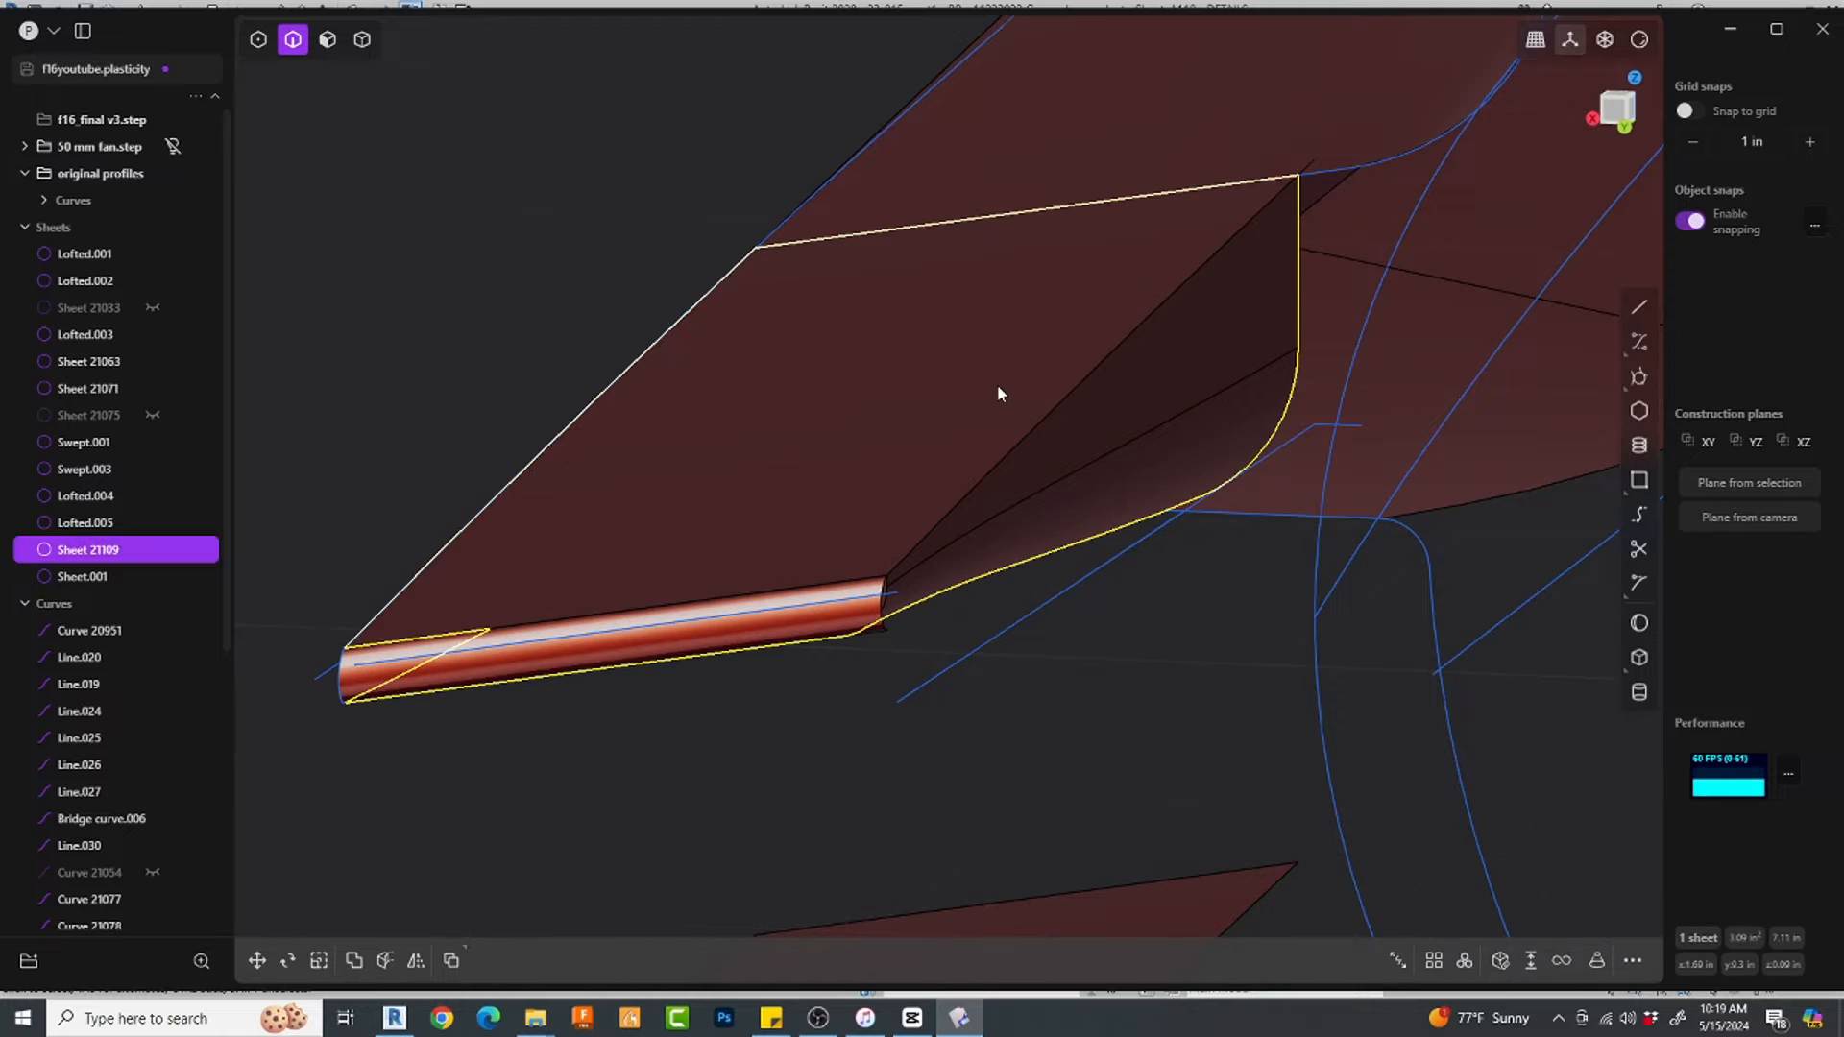
# Step: Fillet the shelf's upper inner edge with a distance of 0.032 in
pyautogui.click(1094, 380)
pyautogui.moveTo(1087, 397); pyautogui.dragTo(1136, 363, button='middle')
pyautogui.moveTo(1086, 366); pyautogui.dragTo(1095, 424)
pyautogui.scroll(-3, 914, 332)
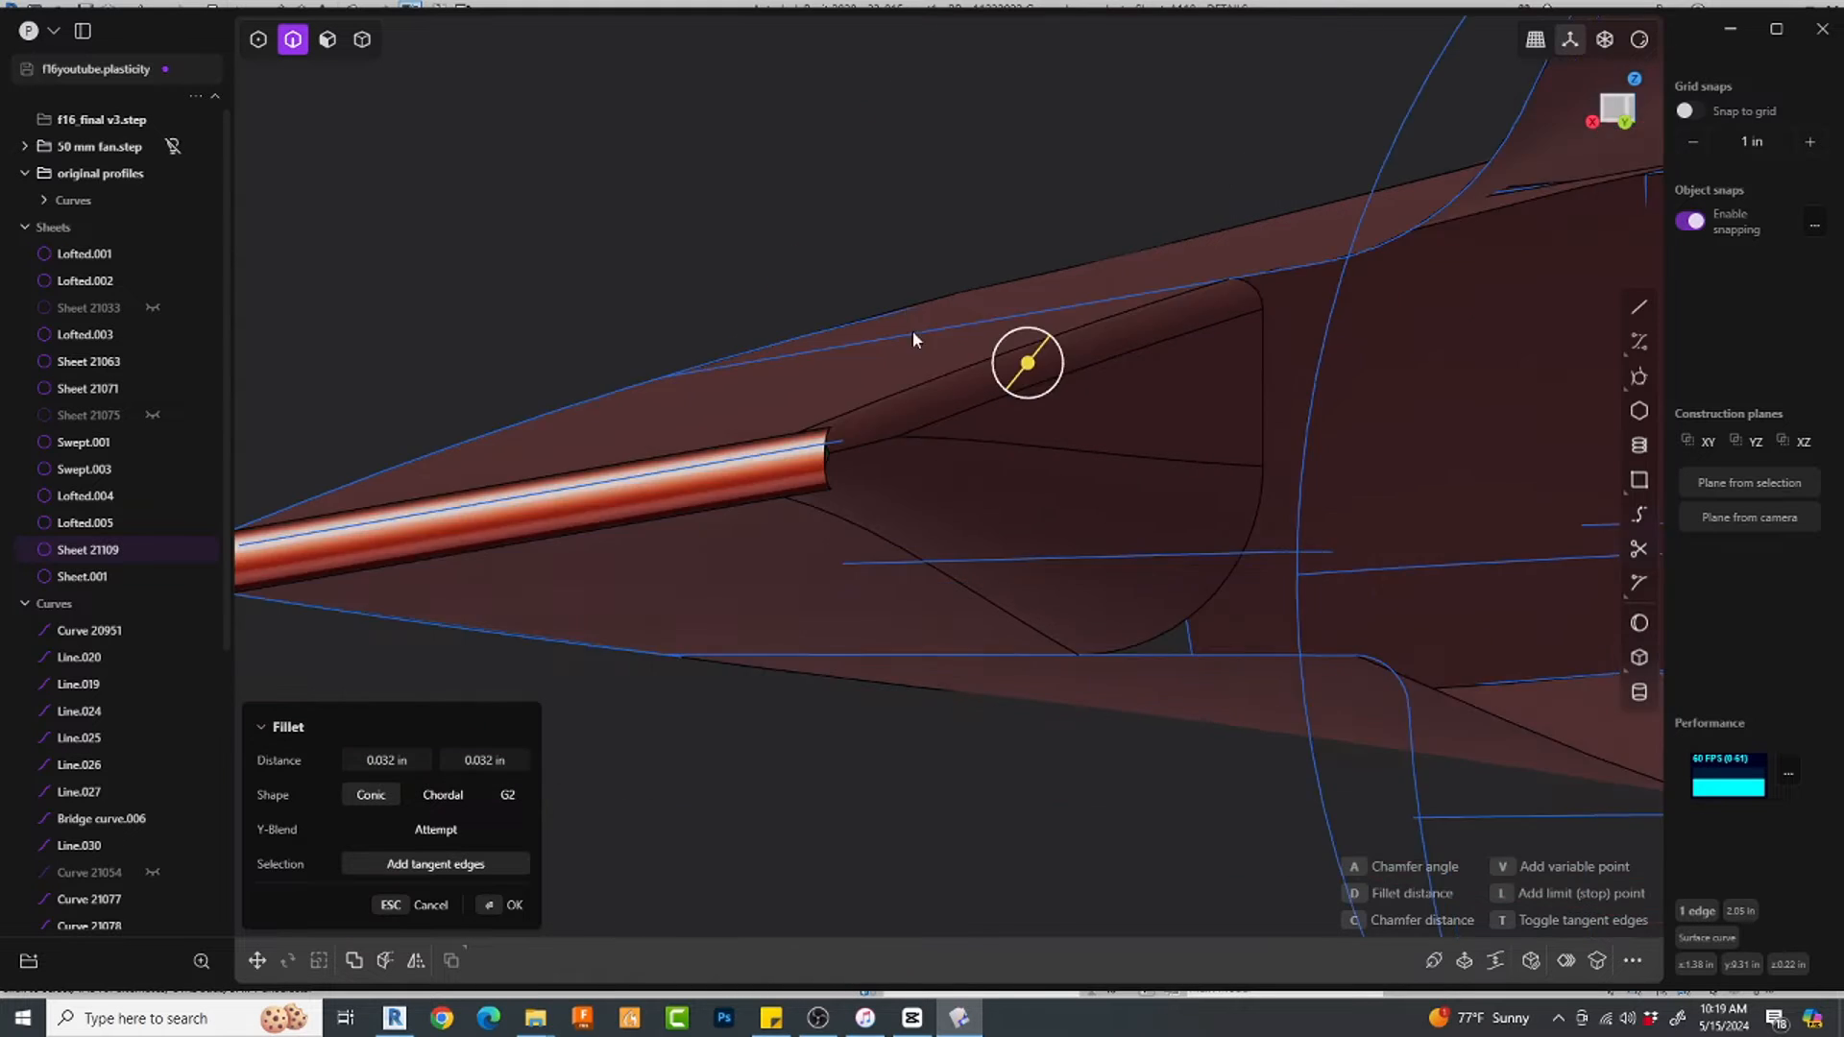
pyautogui.moveTo(913, 333); pyautogui.dragTo(1055, 2, button='middle')
pyautogui.press('Return')
# Step: Delete the rolled sheet along the shelf's trailing edge
pyautogui.moveTo(650, 514); pyautogui.dragTo(971, 543, button='middle')
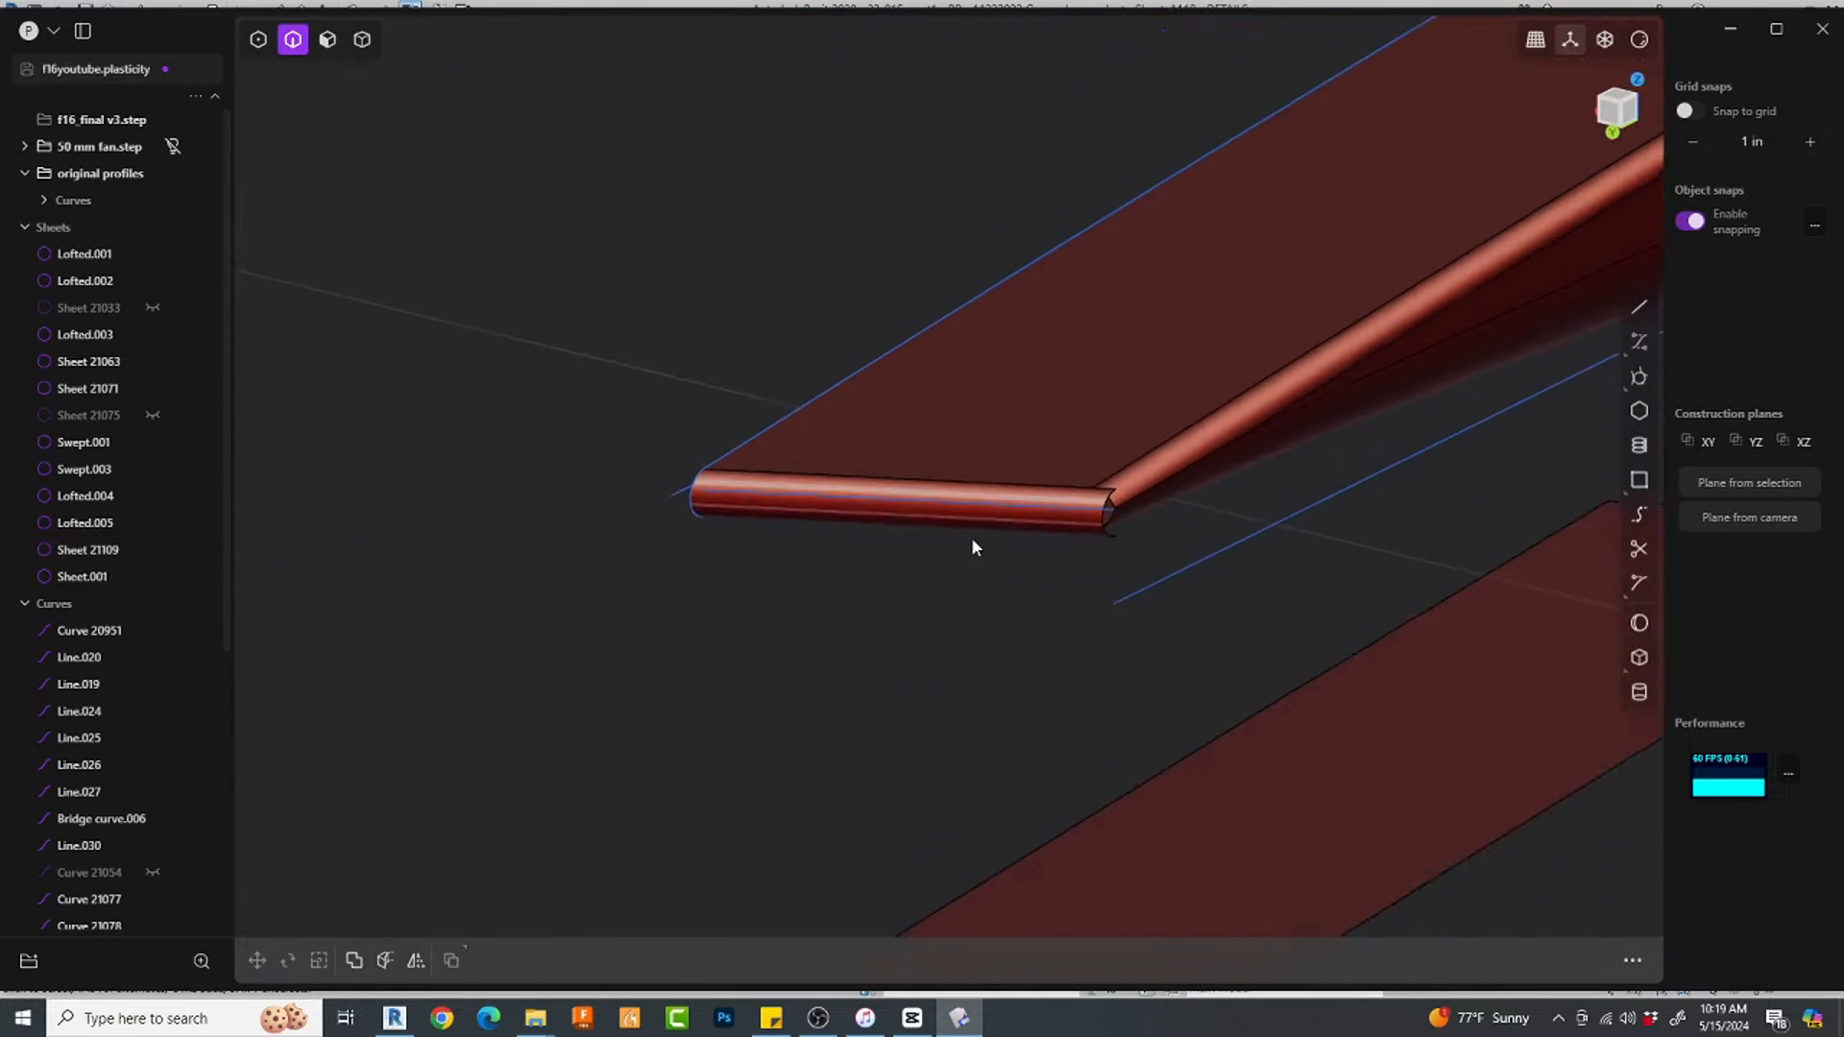
pyautogui.scroll(5, 1096, 523)
pyautogui.press('4')
pyautogui.click(1081, 521)
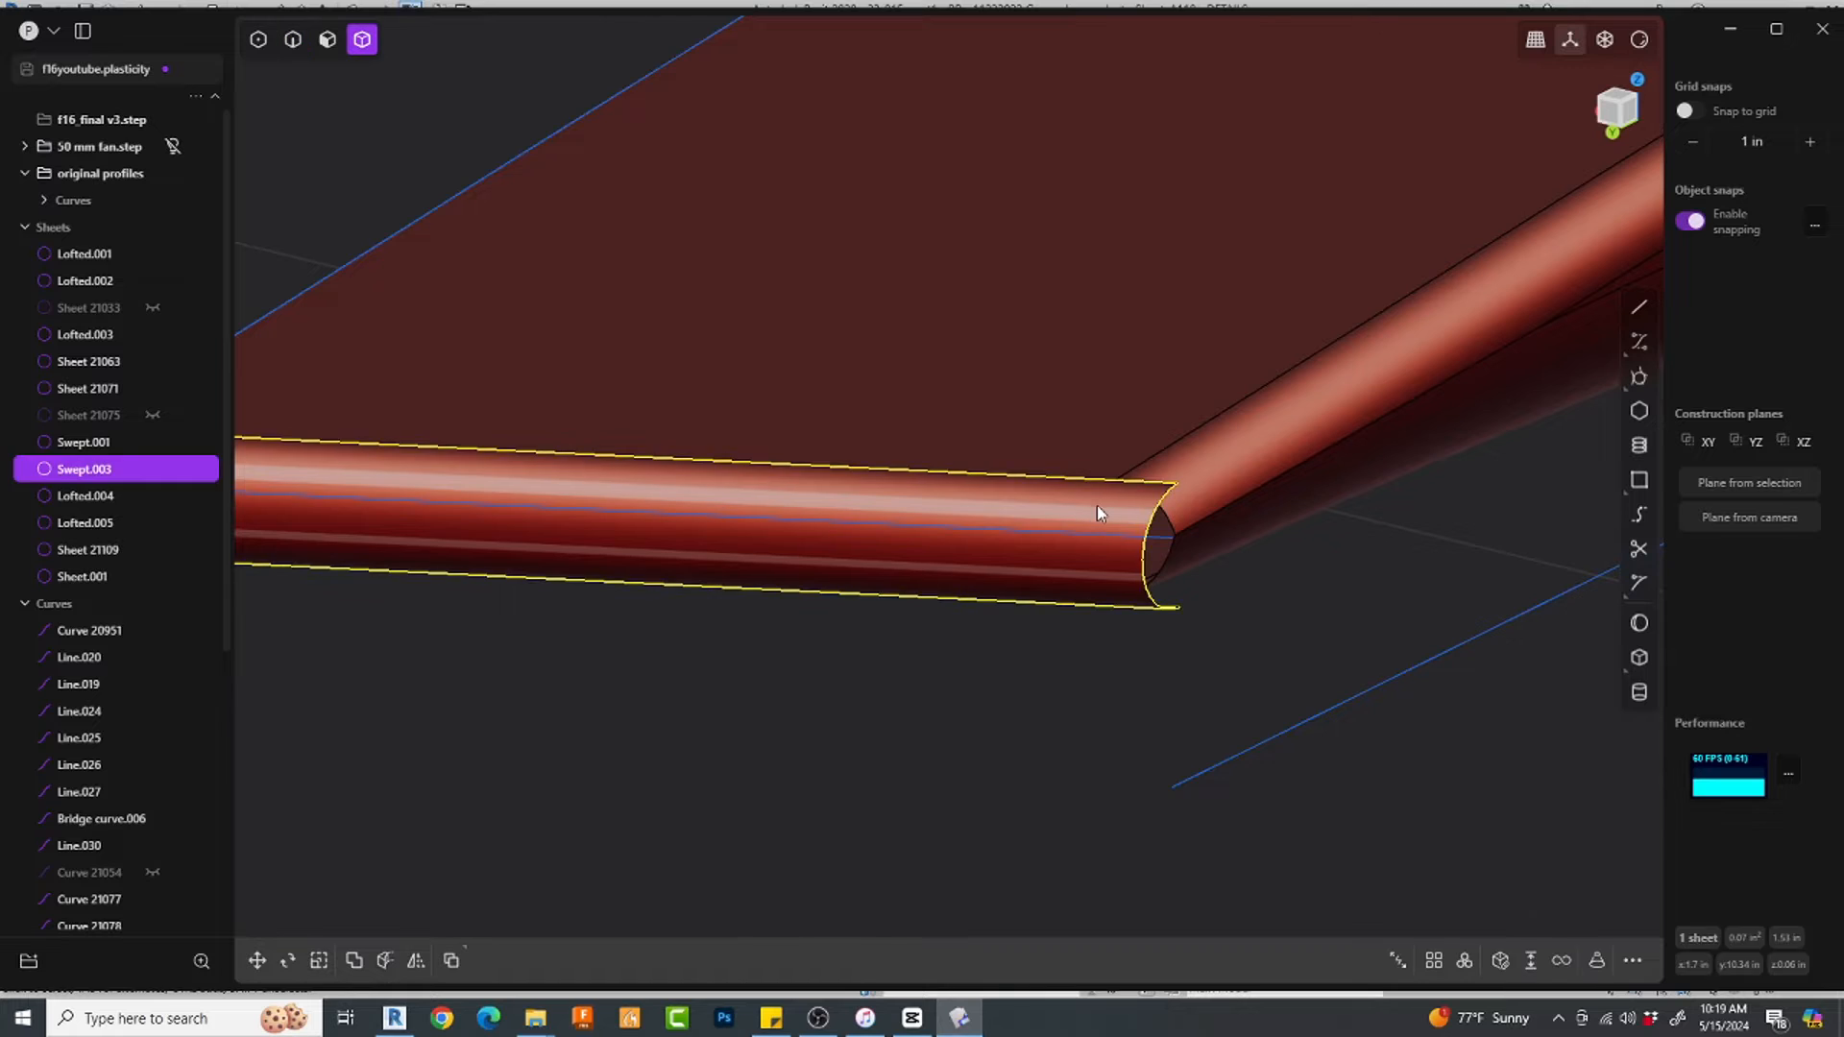
pyautogui.press('Delete')
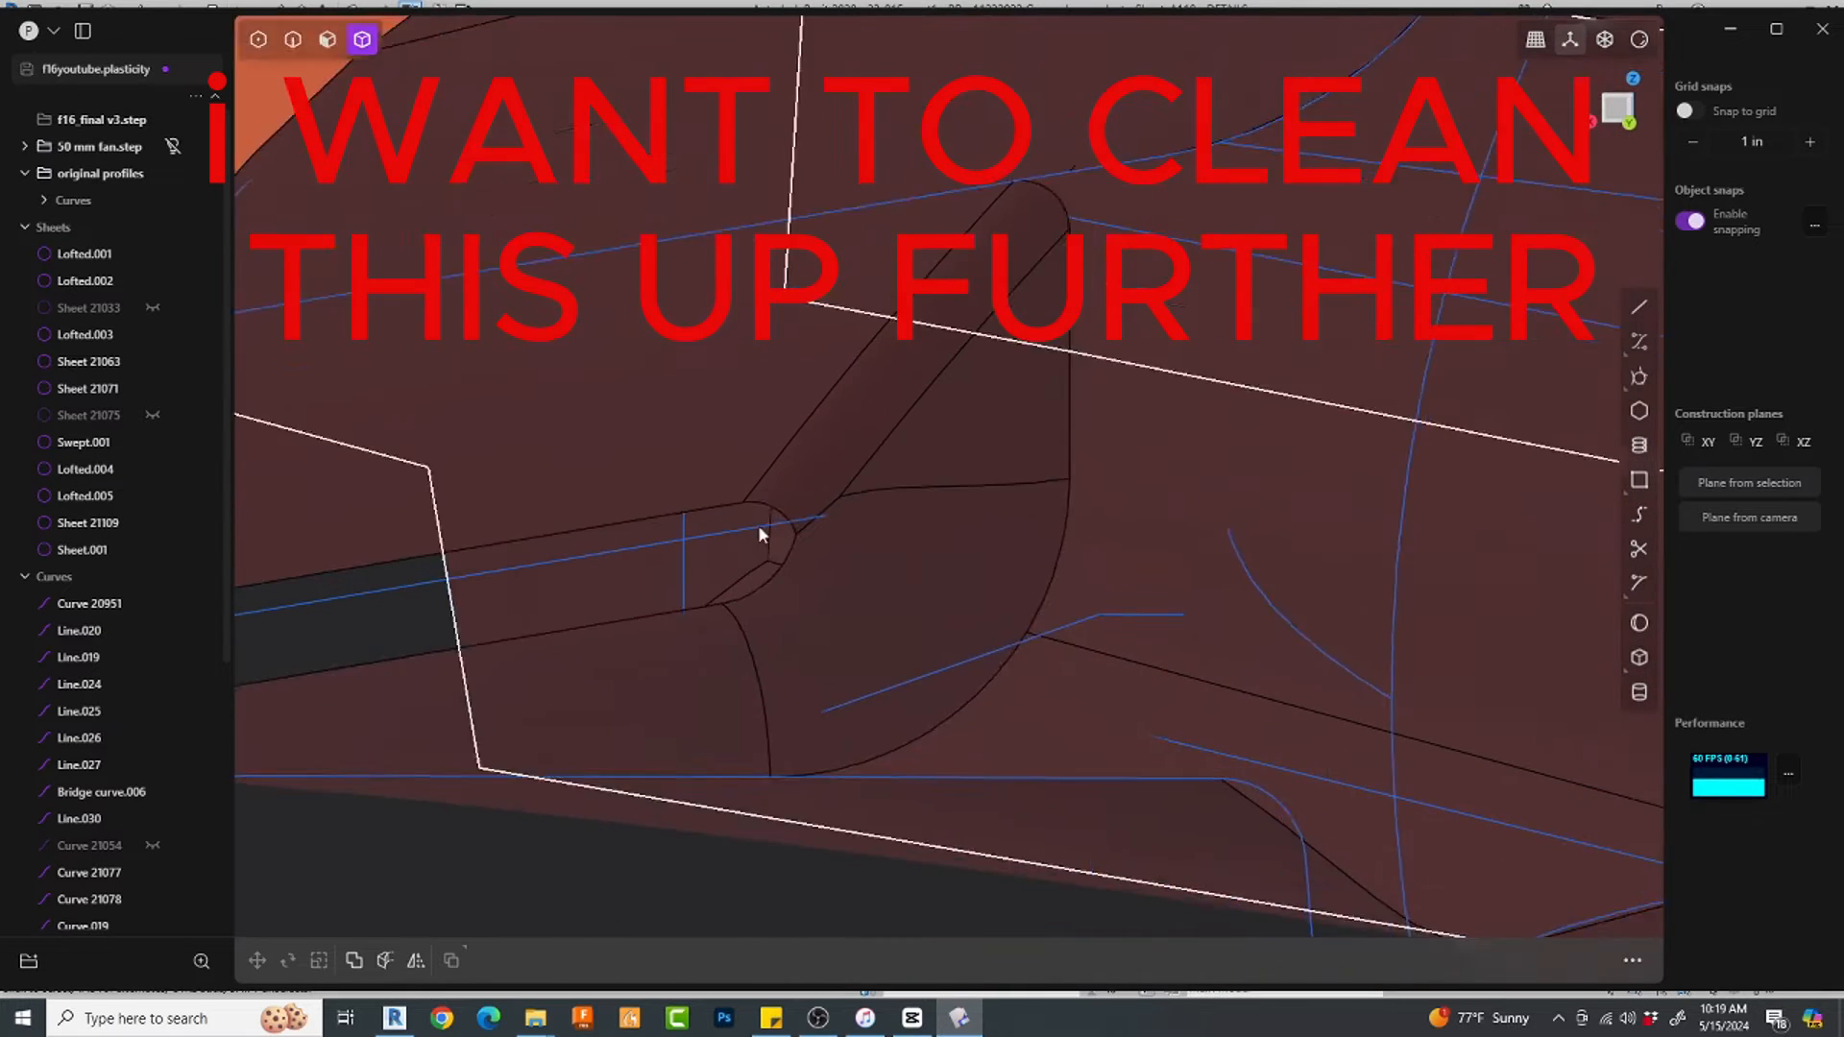
# Step: Duplicate the two connected upper boundary edges of the shelf's lower variable fillet as separate curves
pyautogui.scroll(2, 760, 534)
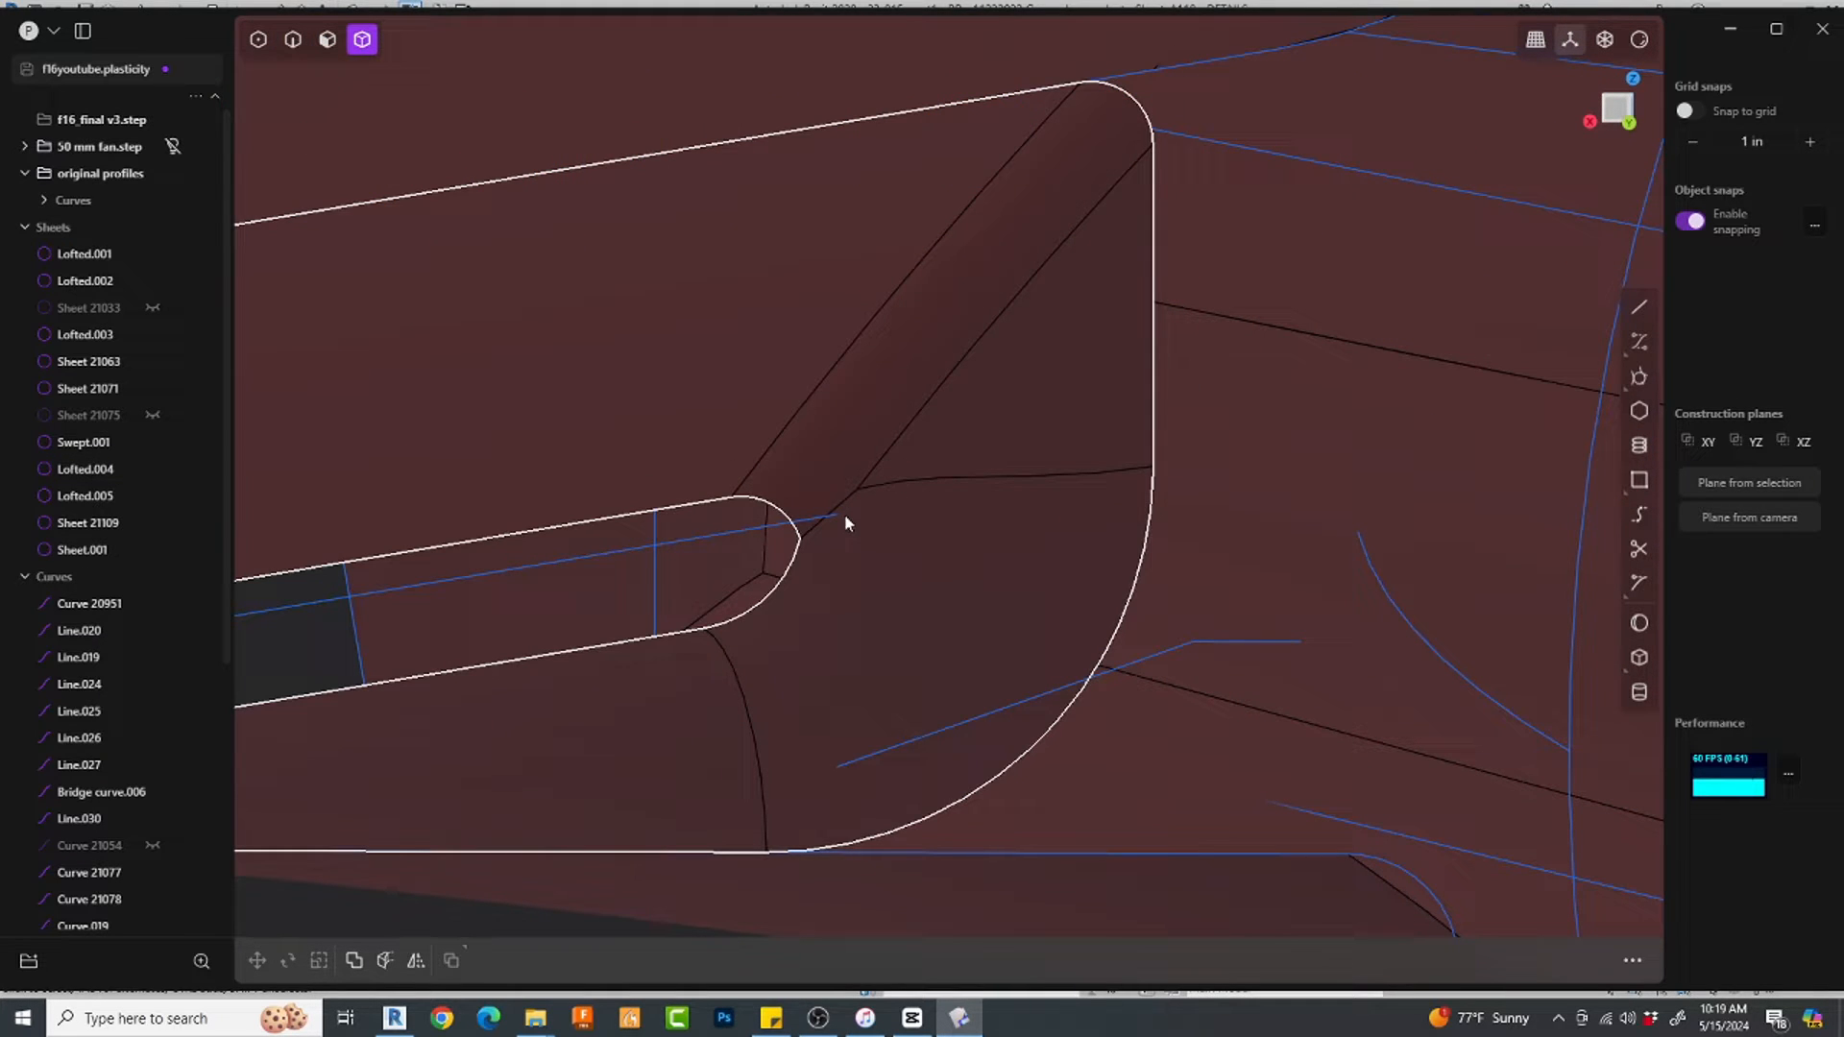
pyautogui.press('2')
pyautogui.click(888, 484)
pyautogui.press('f')
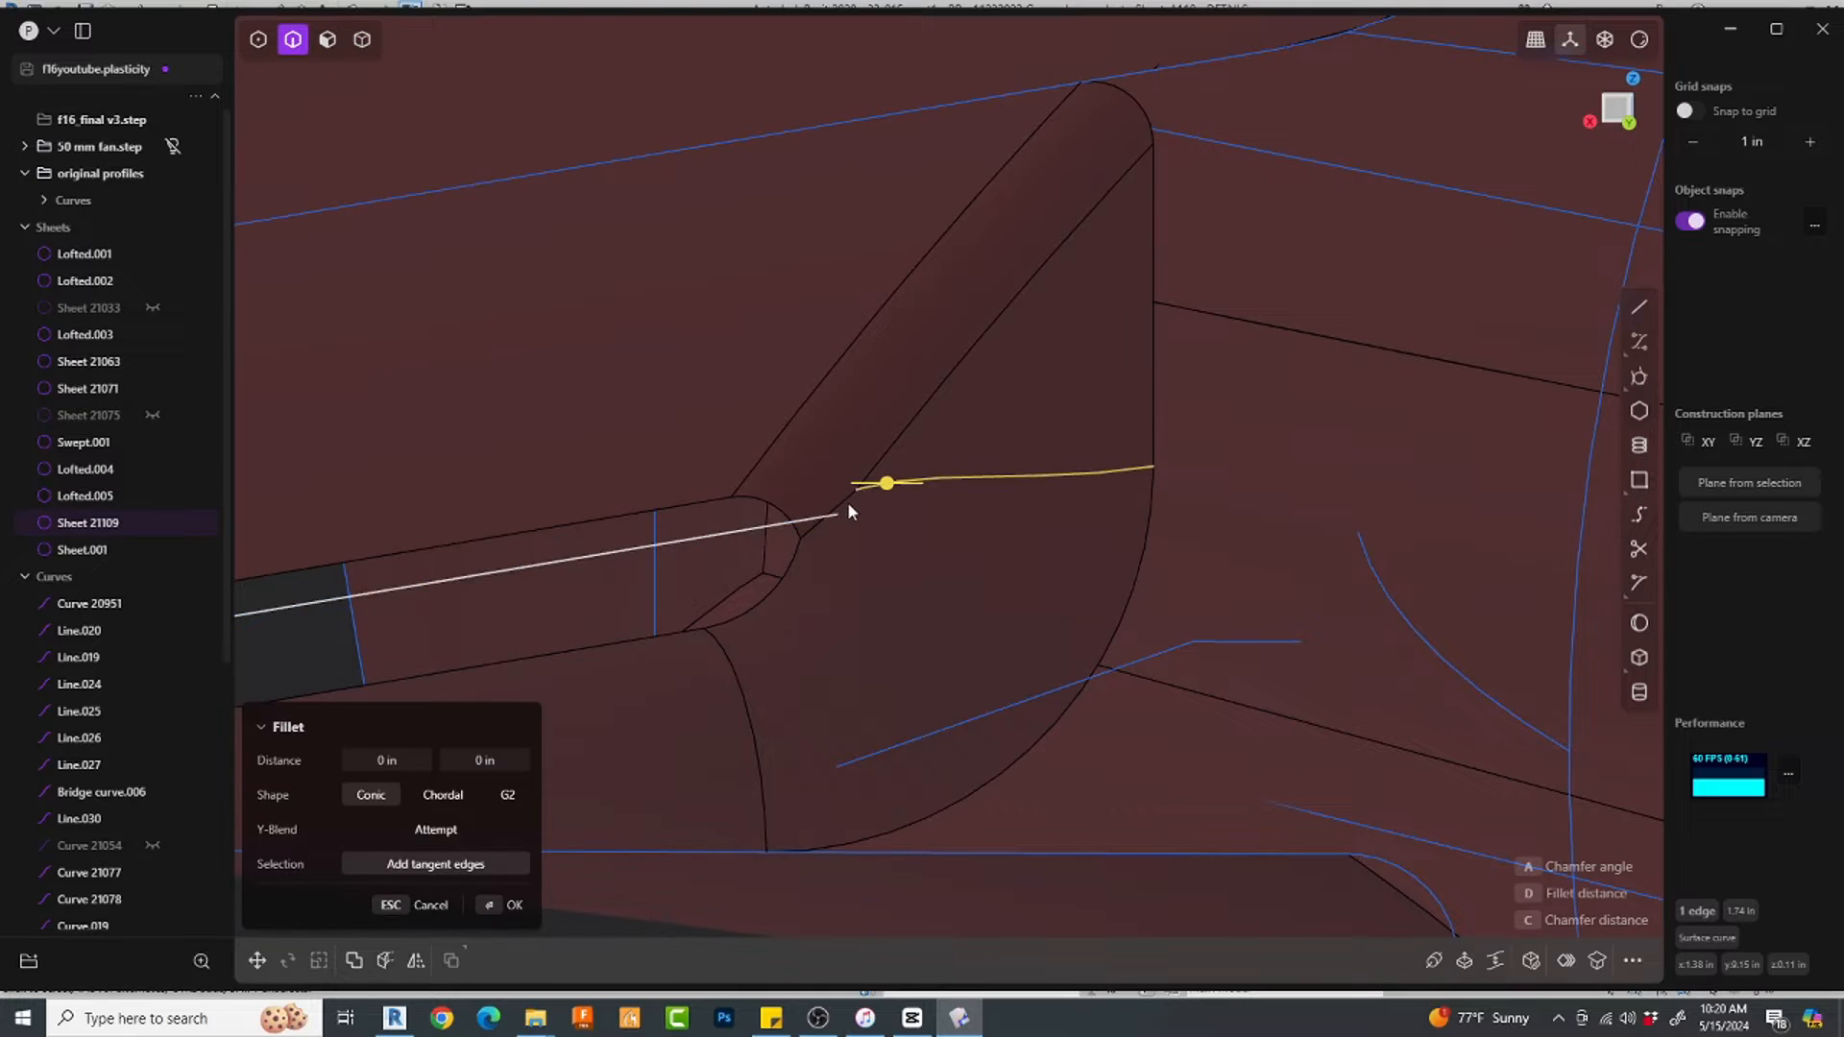
pyautogui.scroll(2, 826, 519)
pyautogui.click(809, 539)
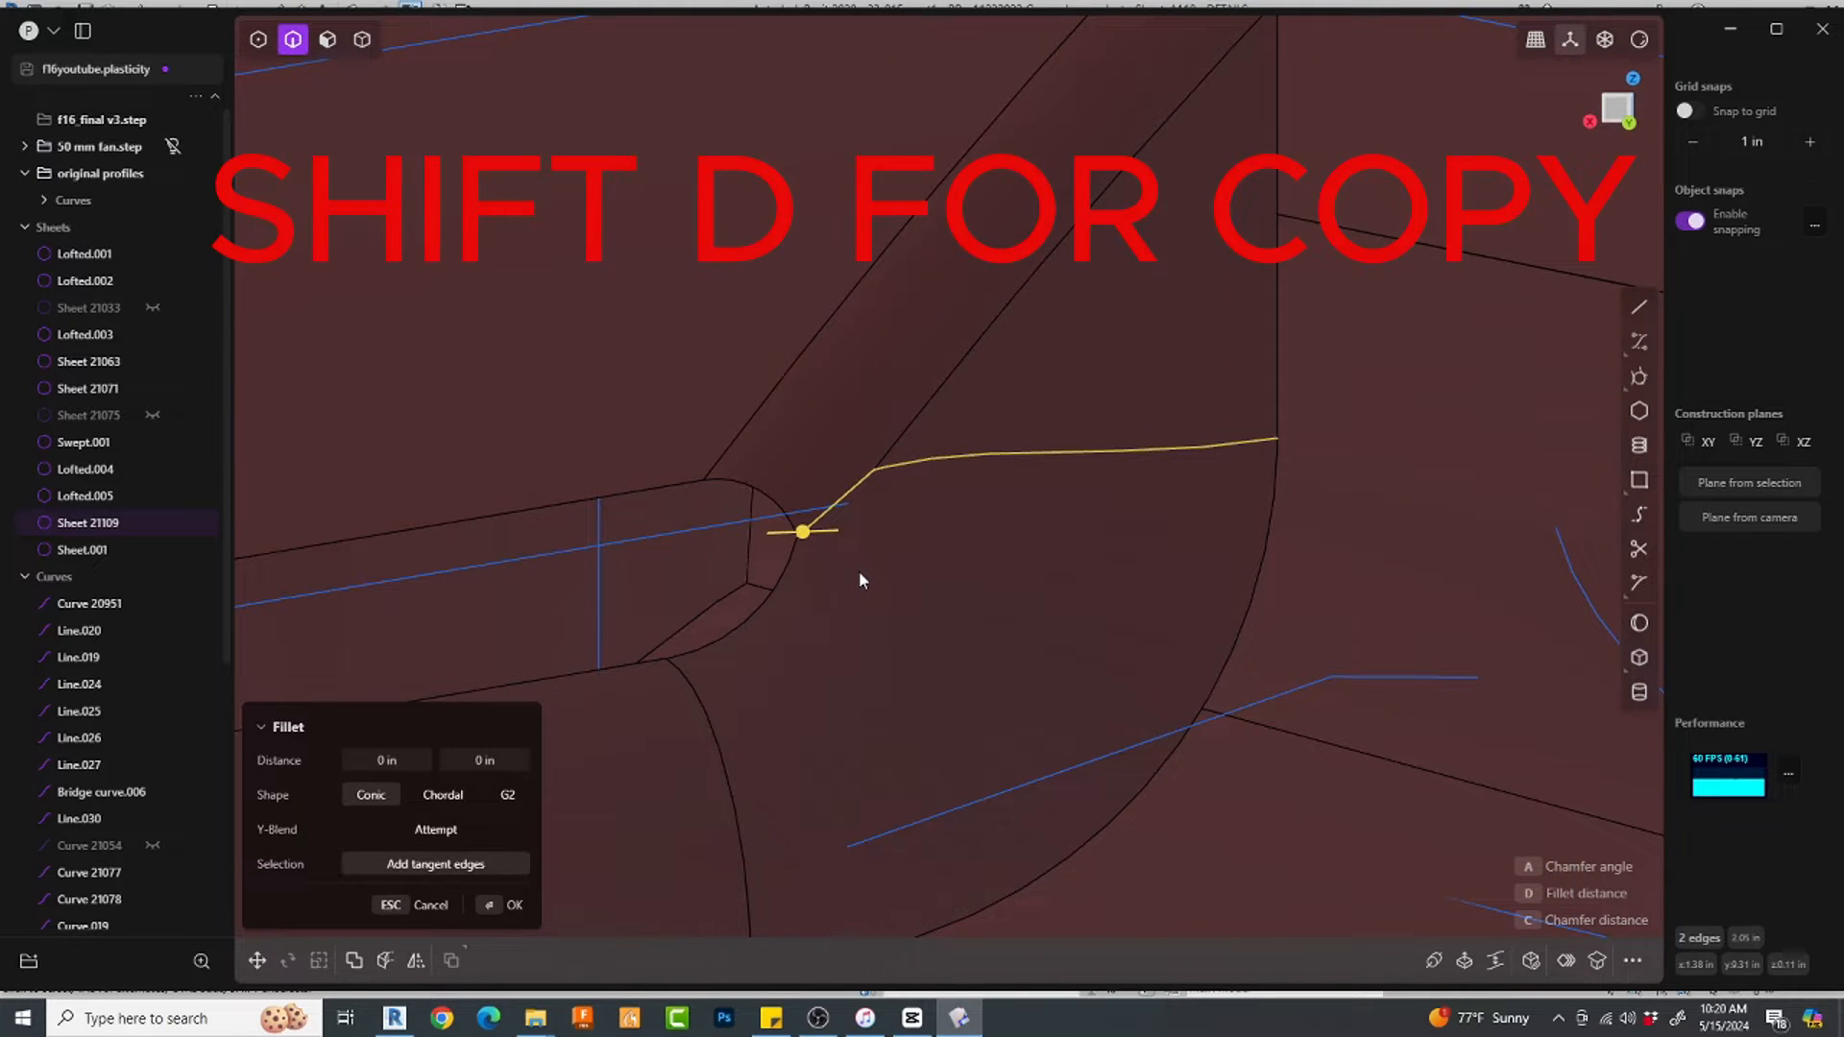
pyautogui.hotkey('shift', 'd')
pyautogui.click(929, 519)
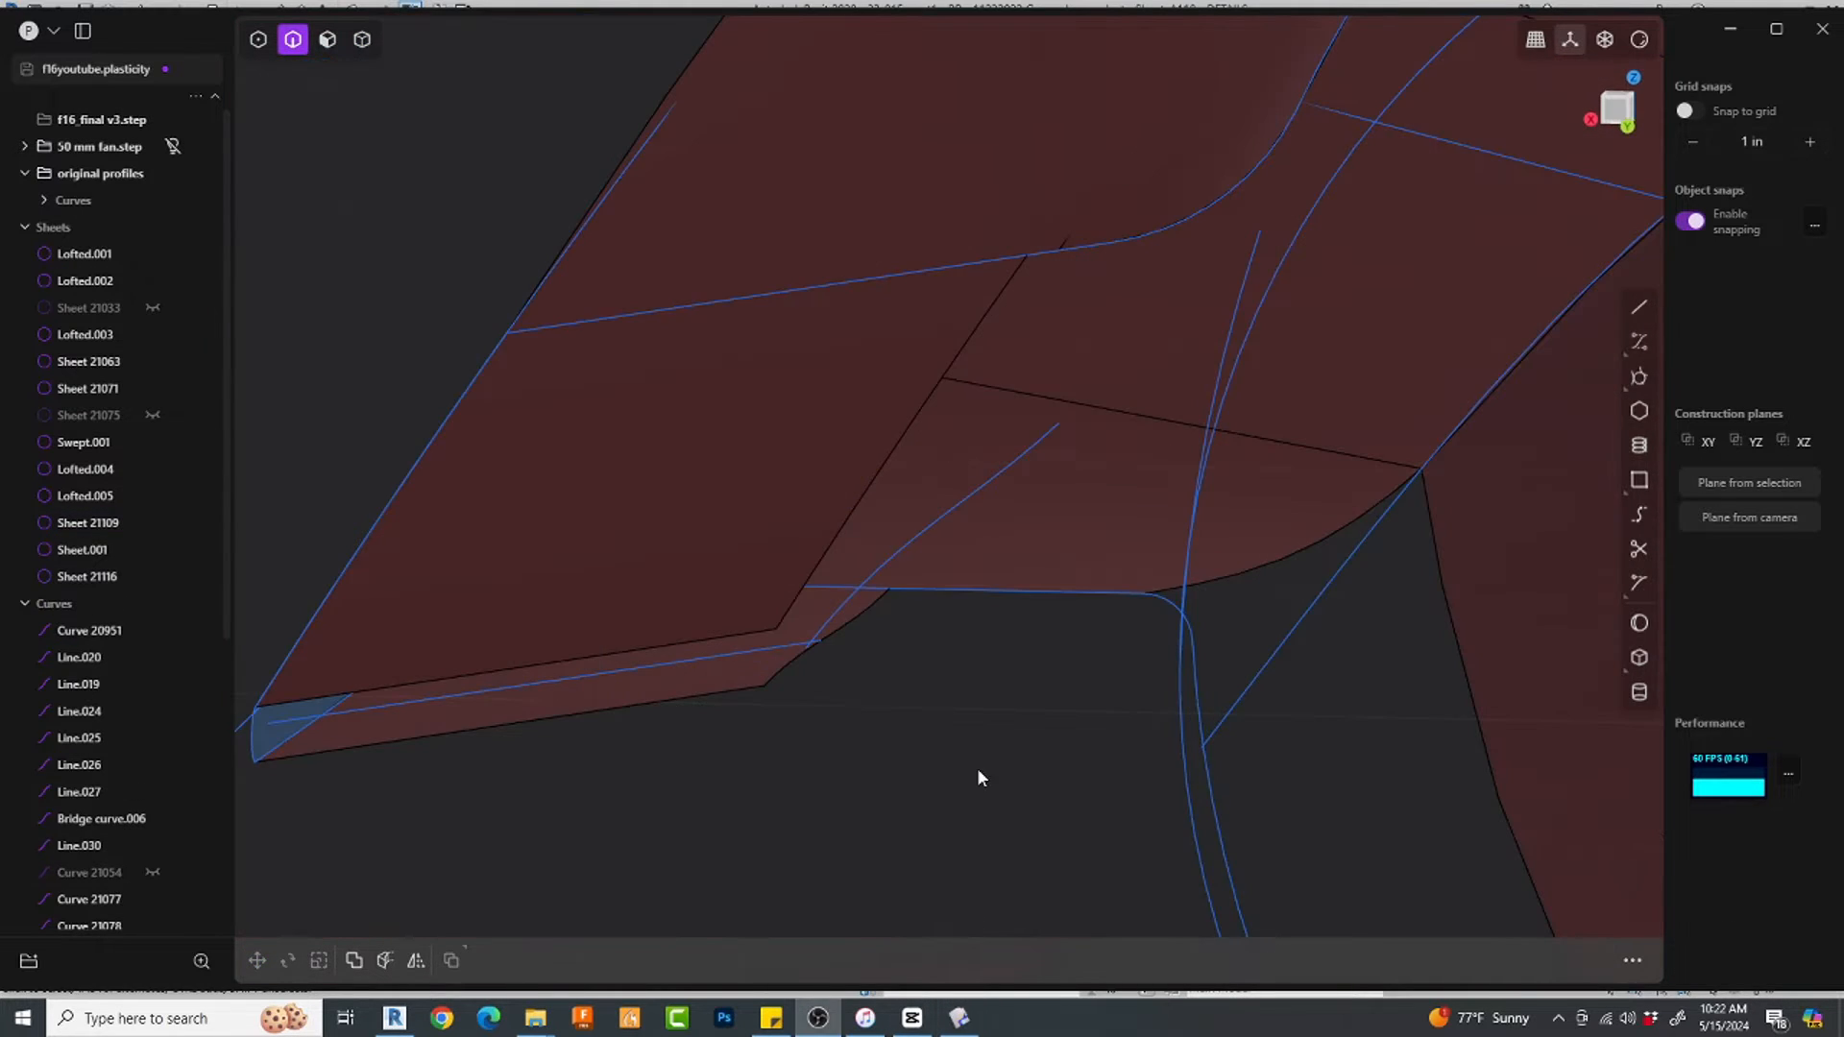
# Step: Build an XNurbs surface between the boundary curves of the shelf's lower fillet, with G2 continuity and a Natural boundary
pyautogui.write('fxn')
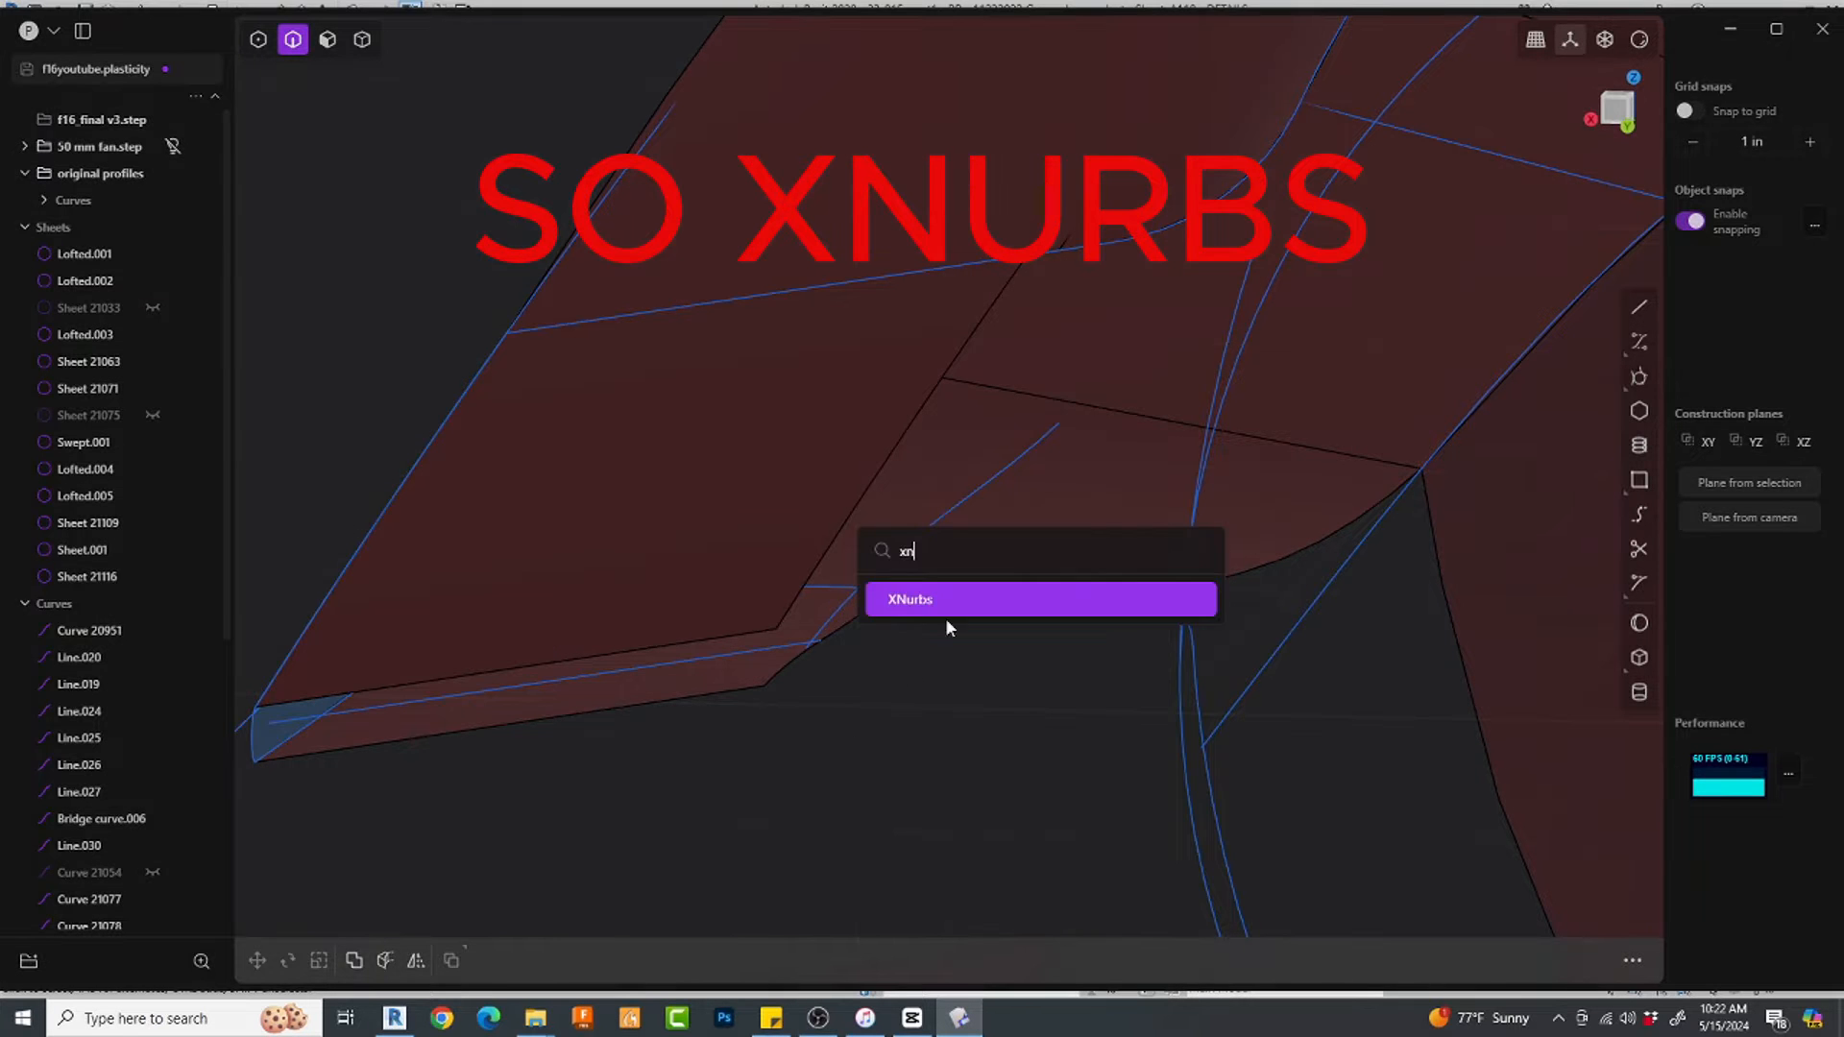
pyautogui.click(947, 618)
pyautogui.moveTo(867, 615); pyautogui.dragTo(906, 480, button='middle')
pyautogui.click(907, 480)
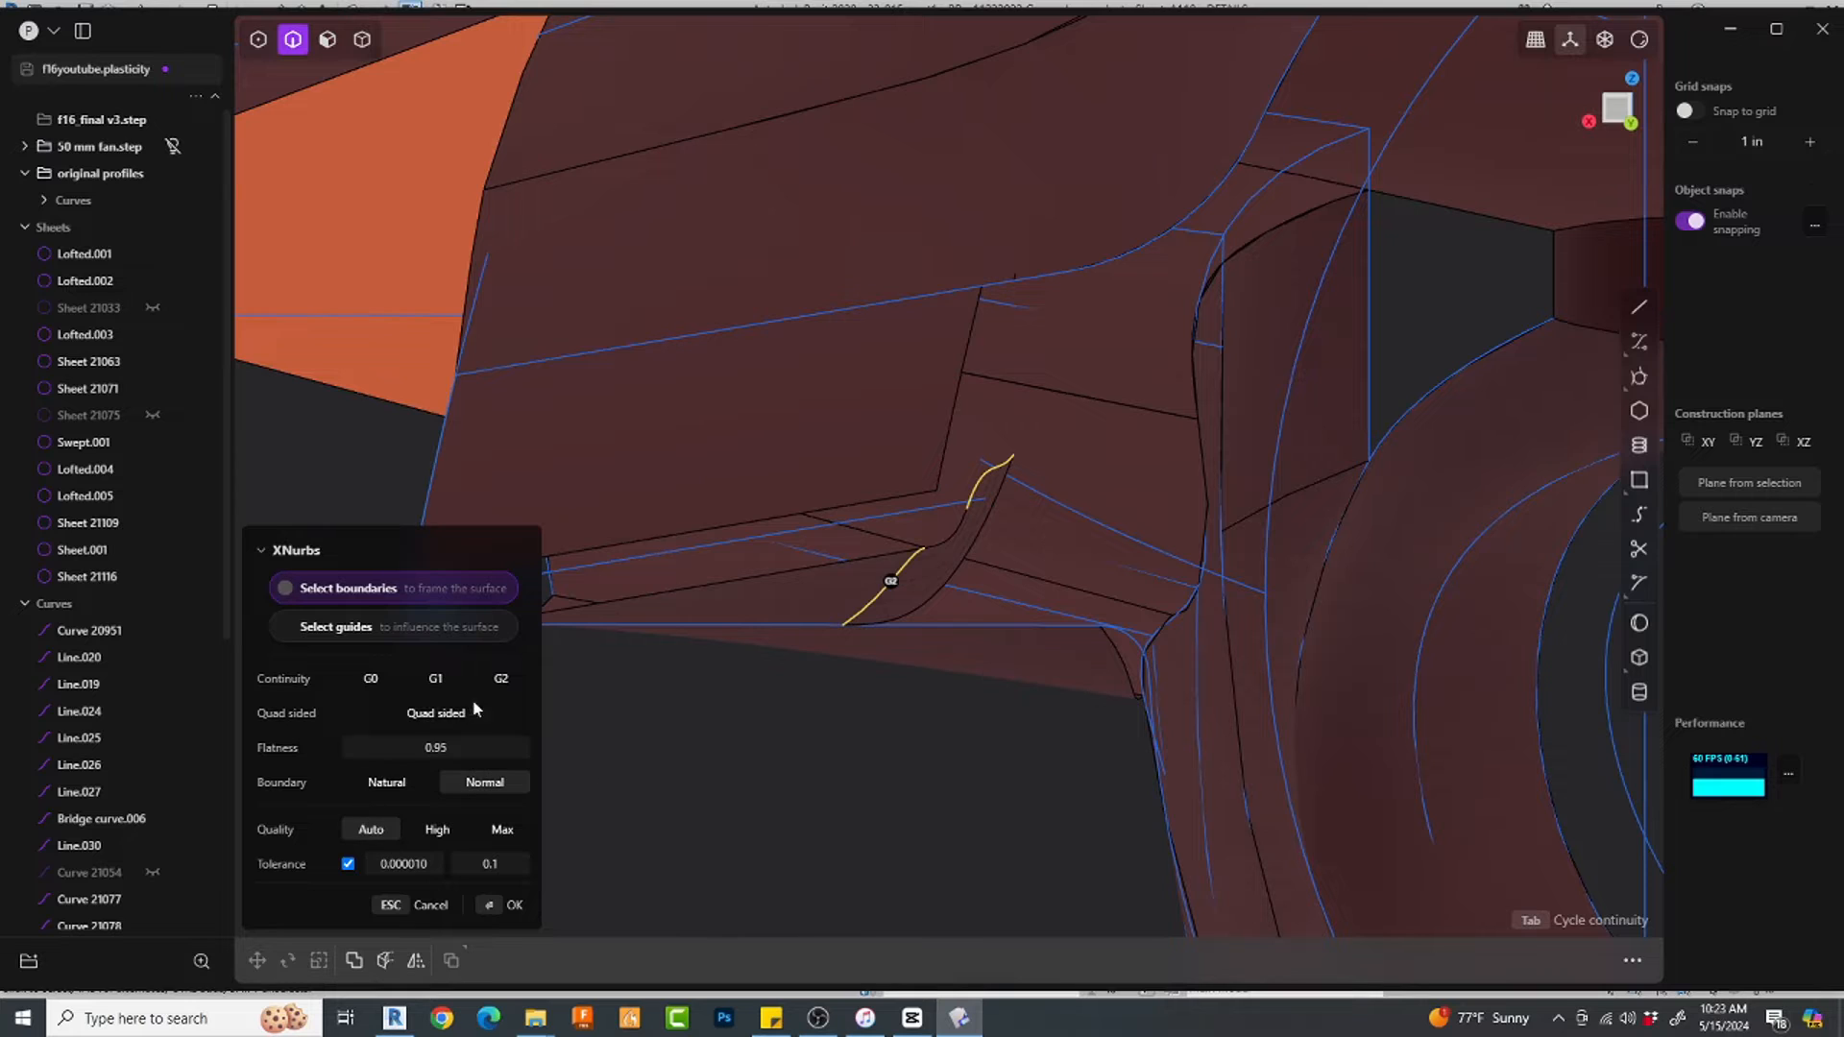
pyautogui.click(479, 711)
pyautogui.click(436, 714)
pyautogui.moveTo(442, 748); pyautogui.dragTo(431, 748)
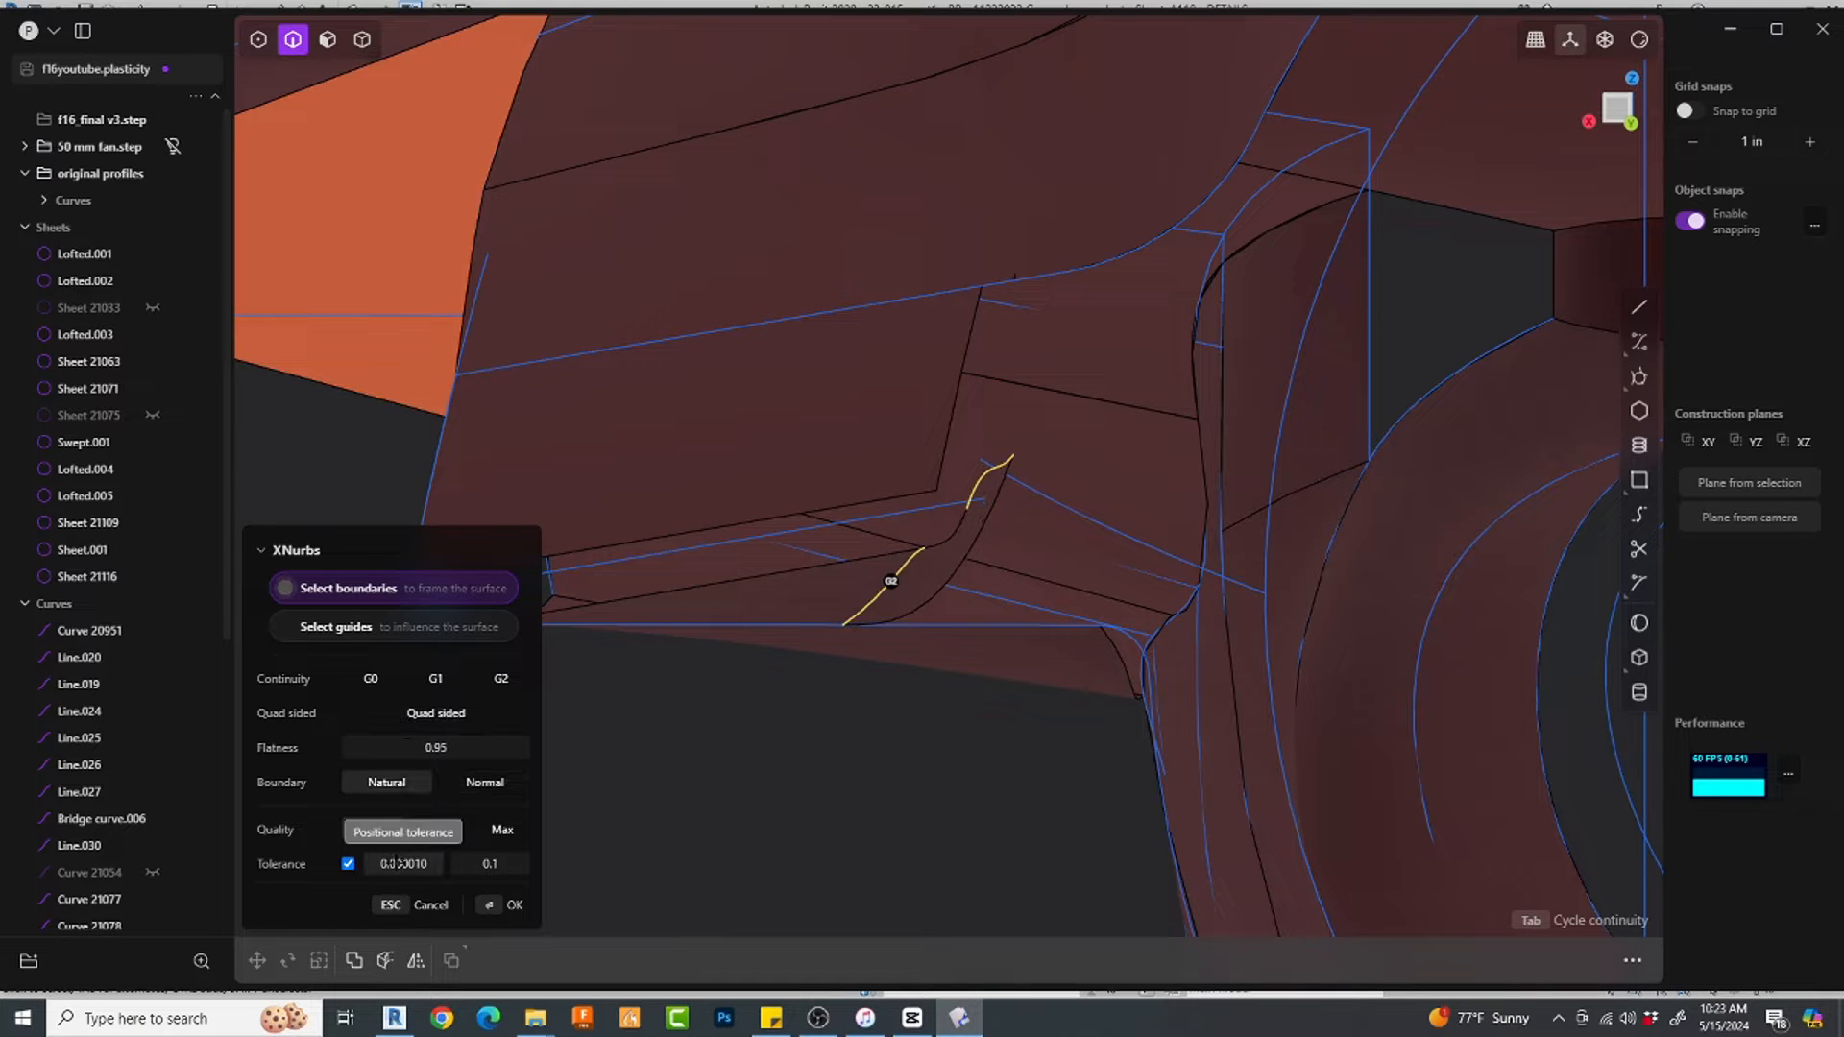
pyautogui.rightClick(567, 849)
pyautogui.click(989, 470)
pyautogui.press('Escape')
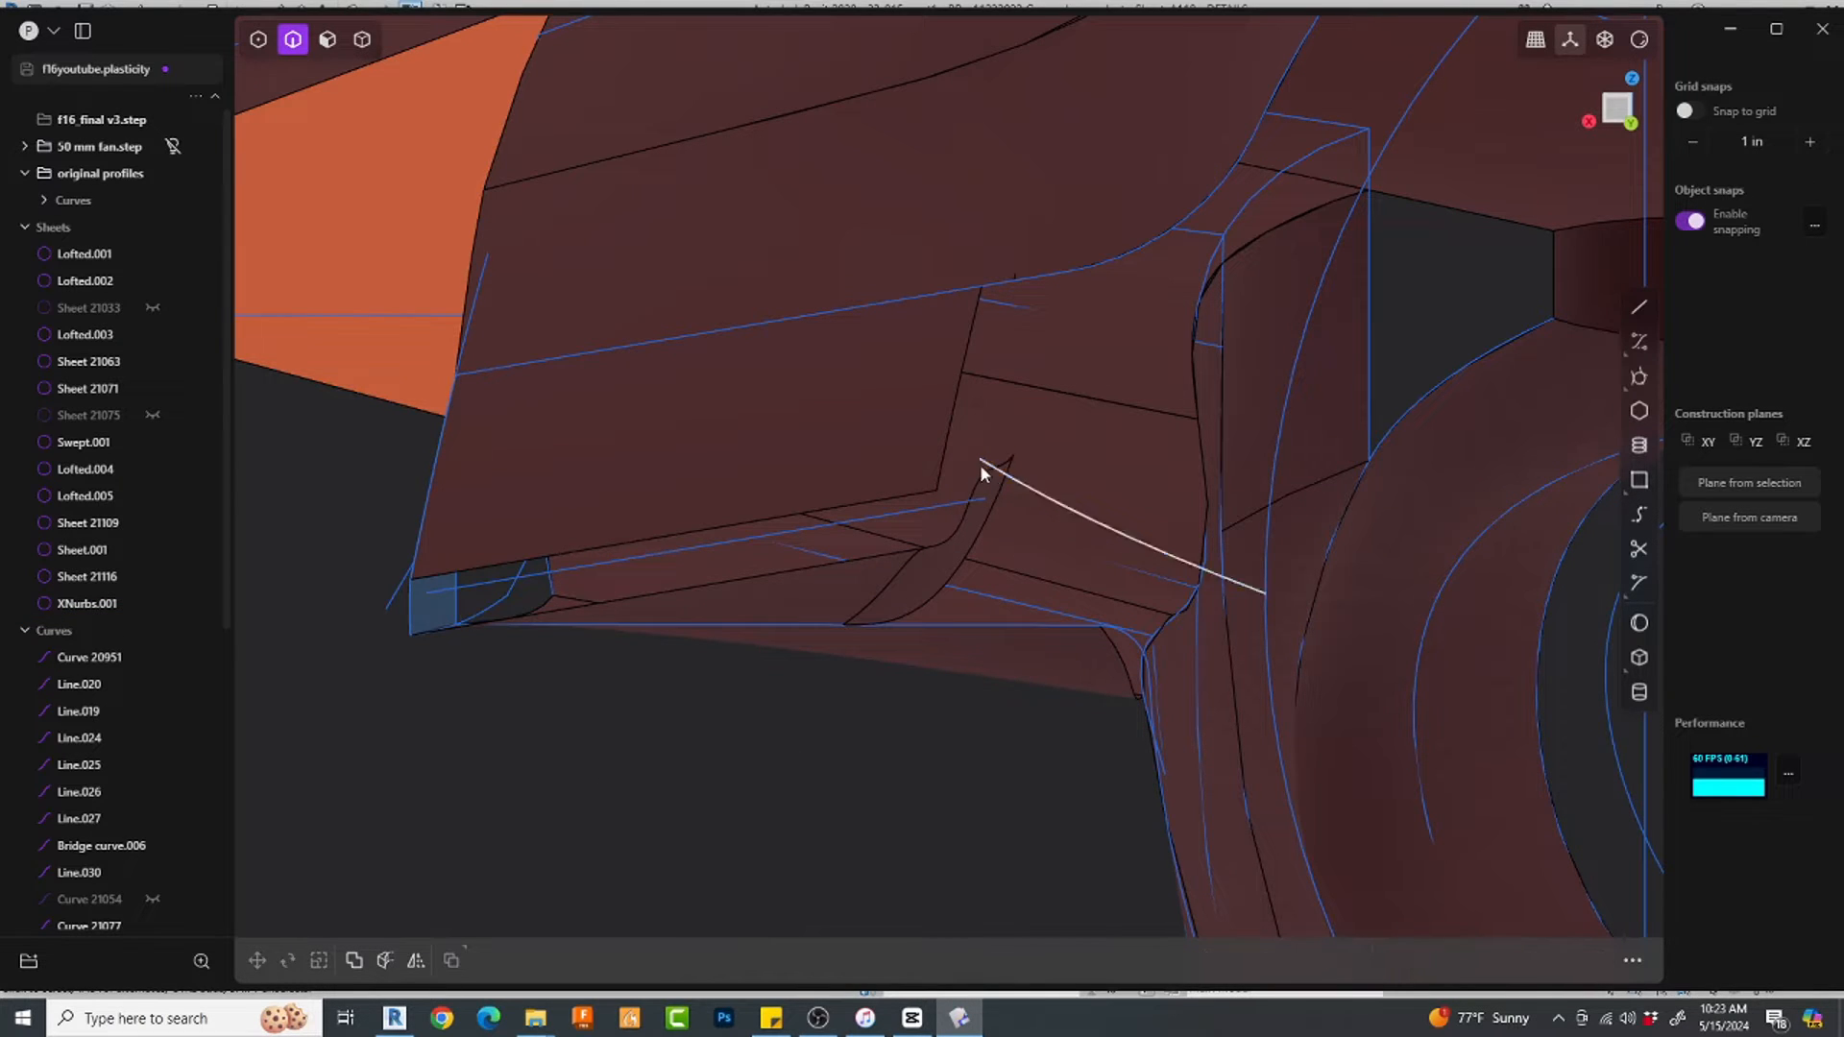
pyautogui.click(982, 471)
pyautogui.press('e')
pyautogui.press('l')
pyautogui.press('Escape')
pyautogui.press('Escape')
# Step: Start a second XNurbs surface at the upper end of the first one and set its continuity to G1
pyautogui.write('fxn')
pyautogui.press('Return')
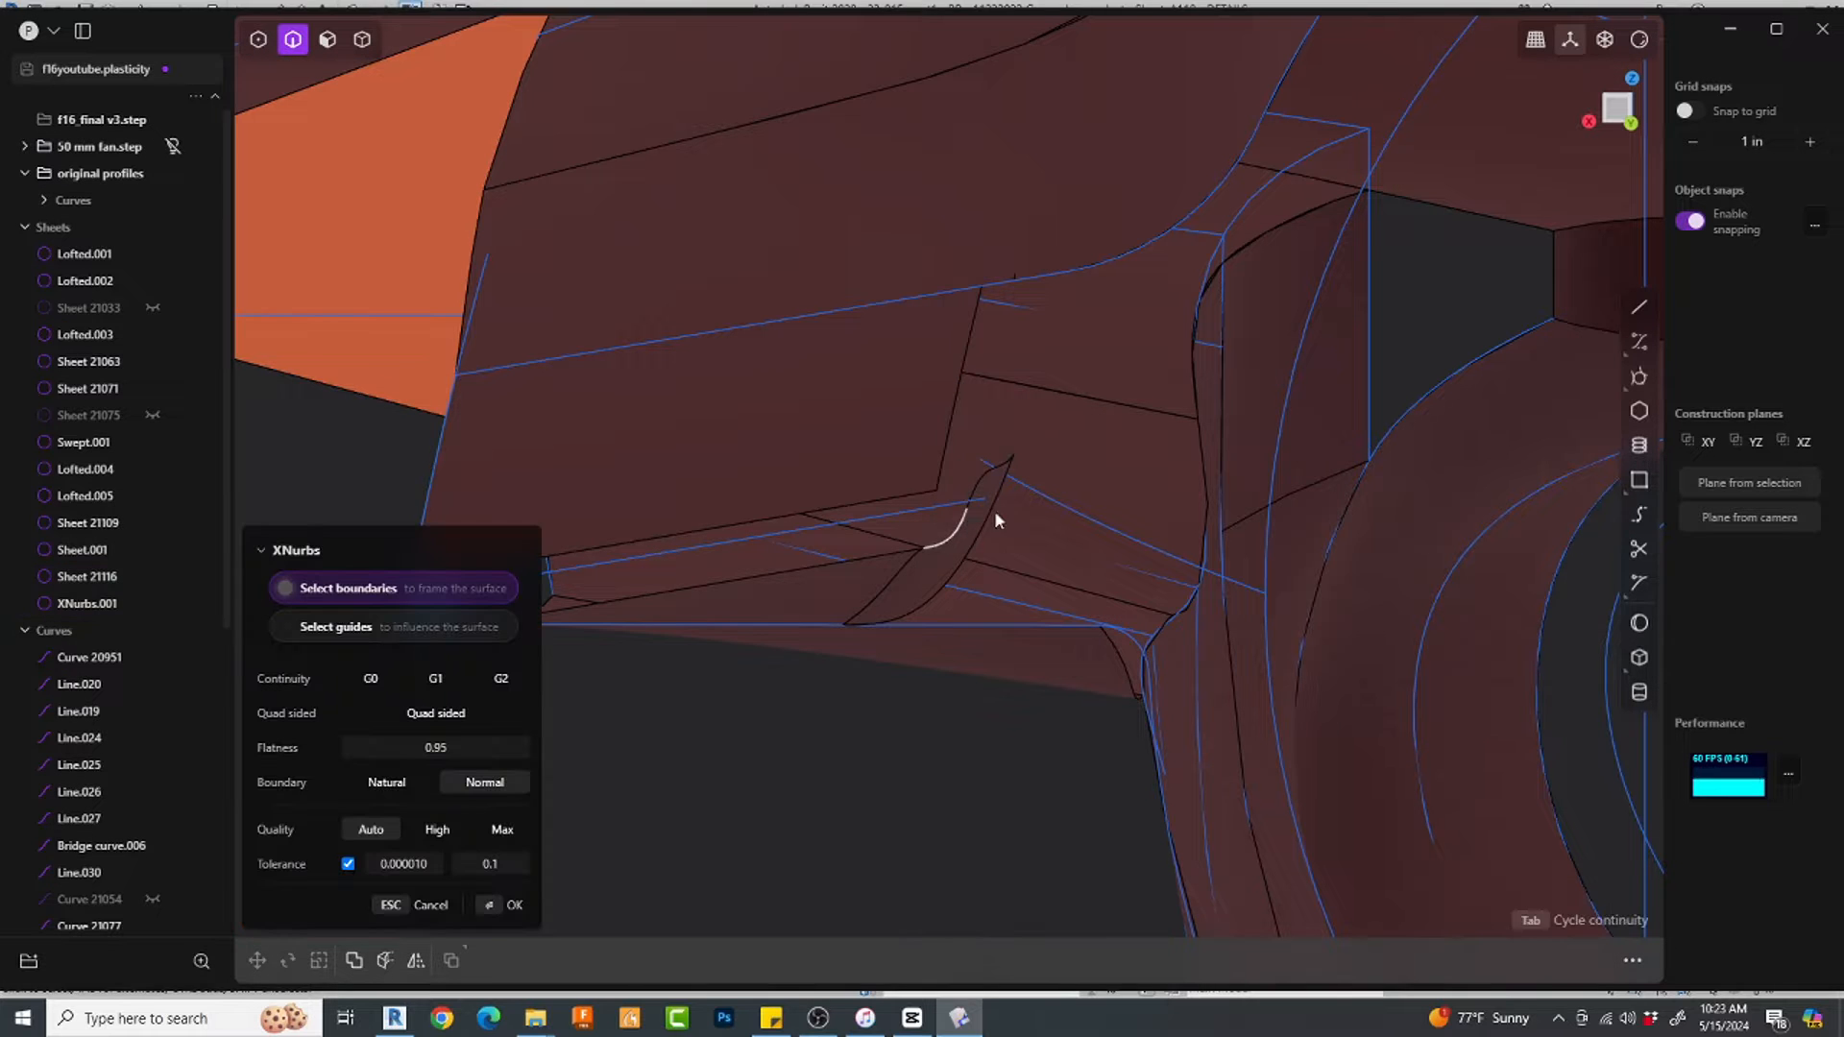
pyautogui.click(988, 471)
pyautogui.click(950, 440)
pyautogui.click(436, 678)
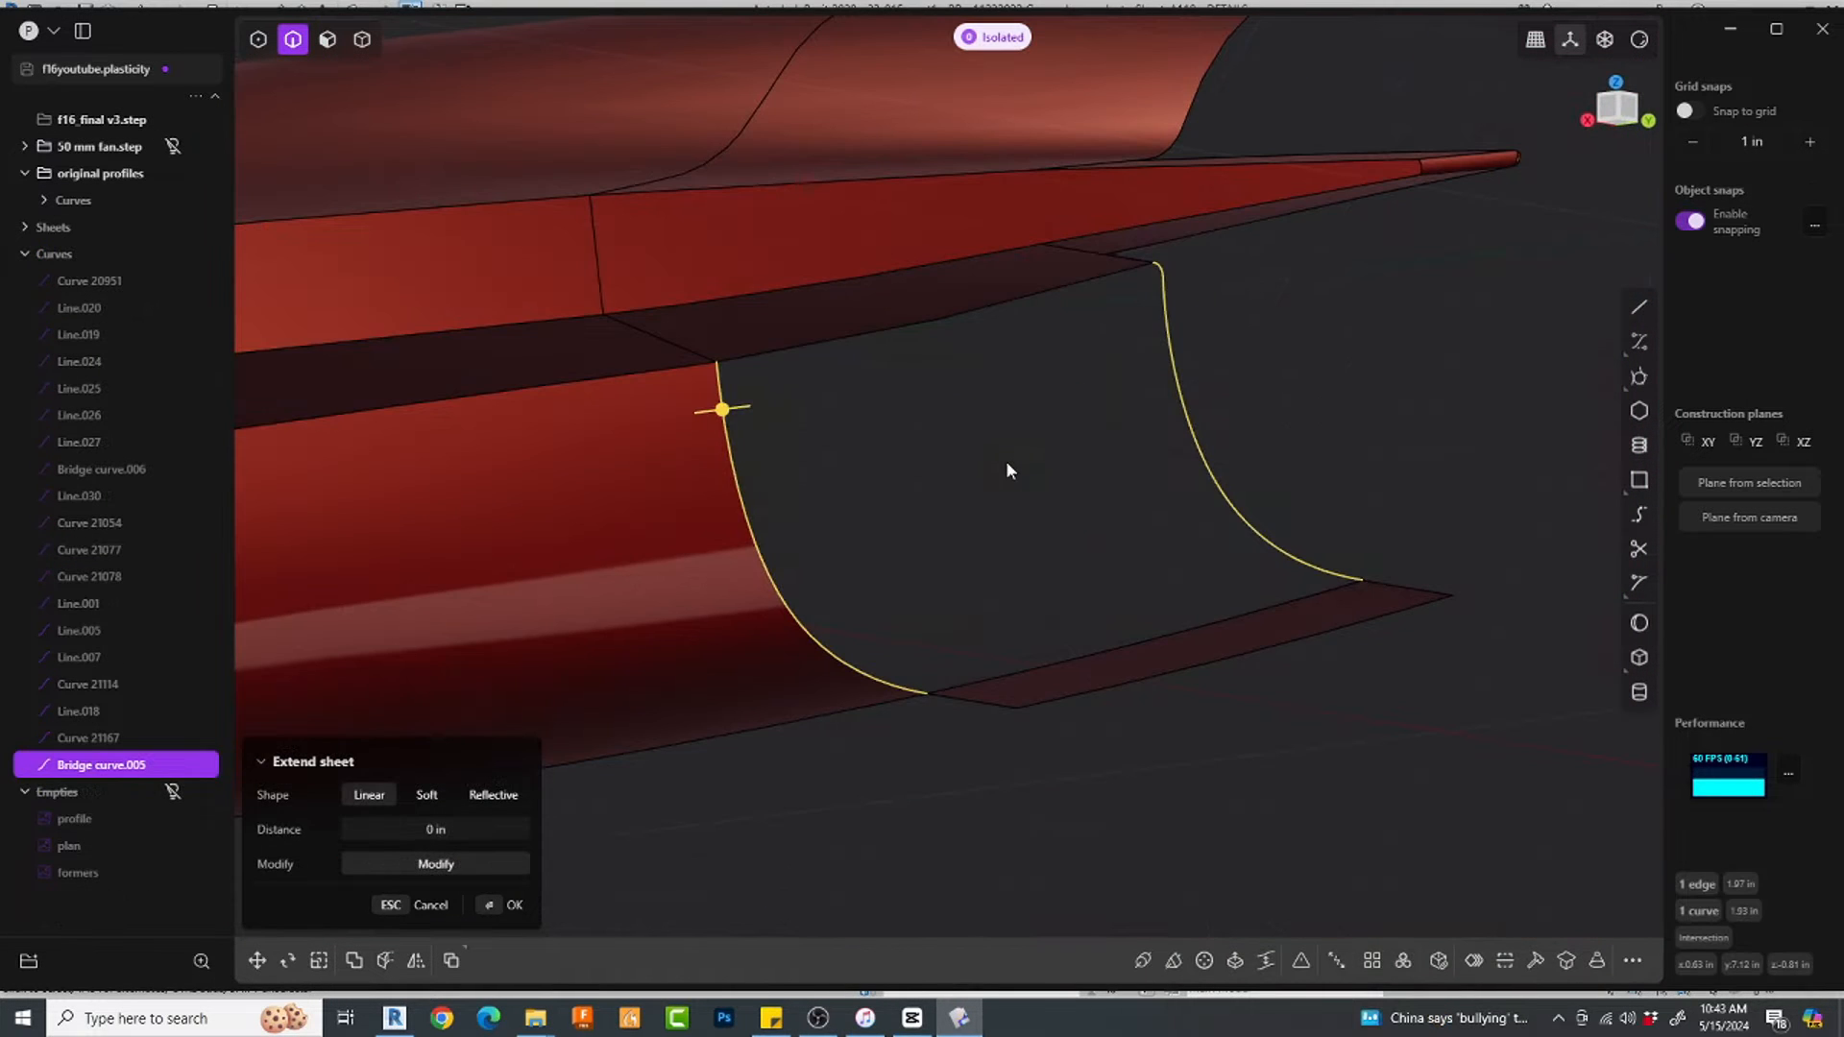
# Step: Loft the tail's lower side surface between the fuselage sheet's open edge and the rear bridge curve
pyautogui.press('l')
pyautogui.moveTo(1006, 459); pyautogui.dragTo(929, 400, button='middle')
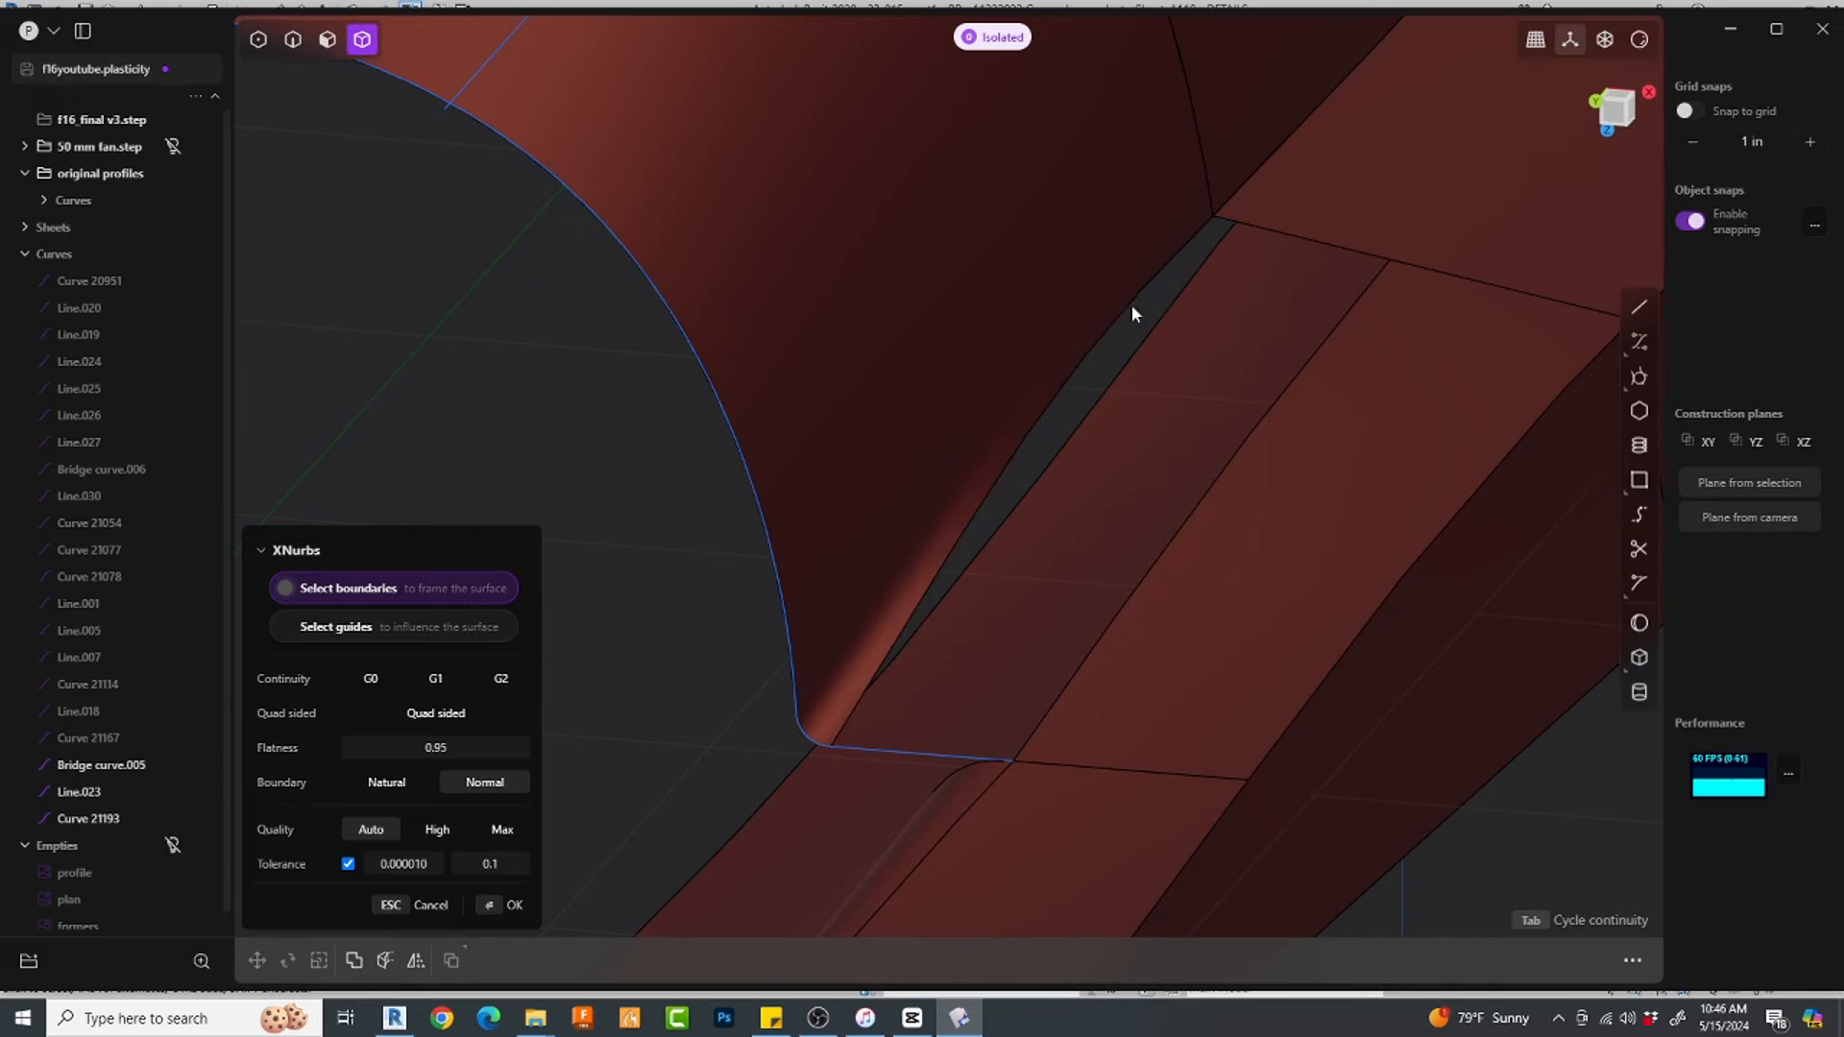
# Step: Fill the gap under the shelf with an XNurbs surface, G0 along the lofted side edge and G1 along the shelf and forward edges
pyautogui.click(1132, 306)
pyautogui.click(1290, 235)
pyautogui.click(1306, 361)
pyautogui.scroll(3, 1064, 455)
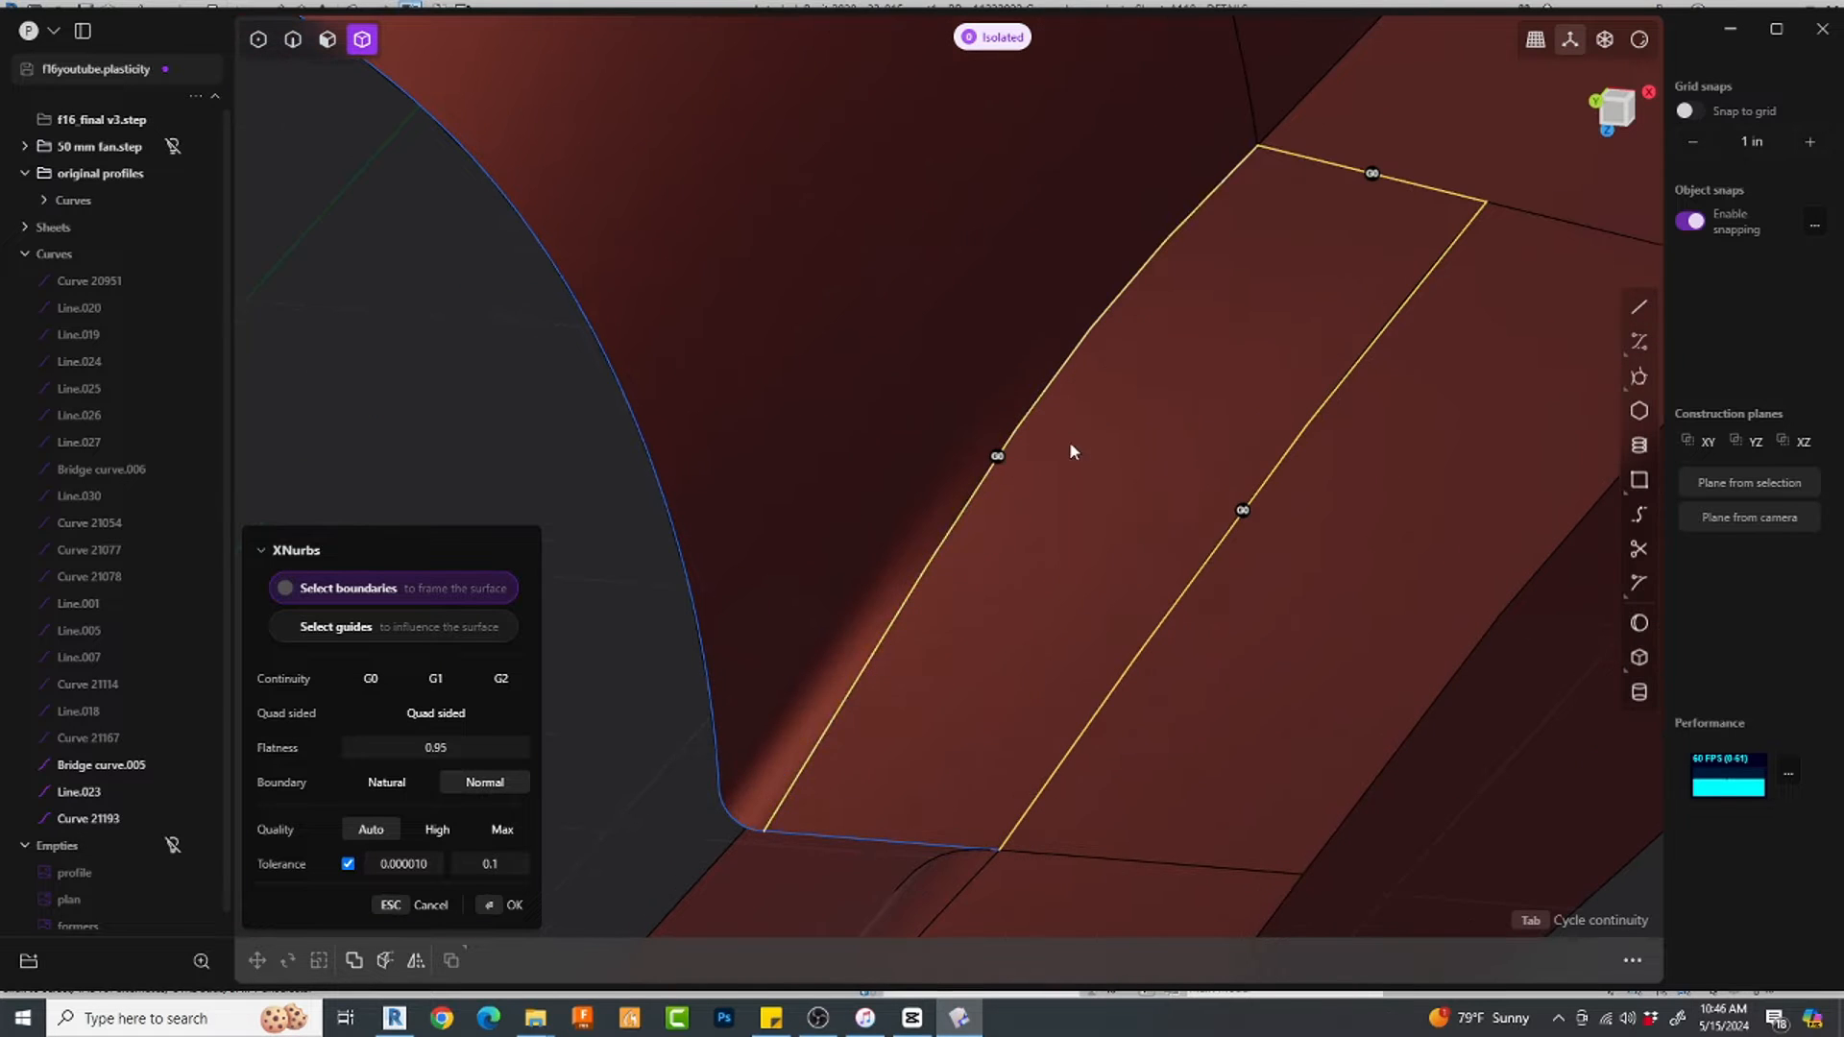
pyautogui.click(998, 455)
pyautogui.click(998, 456)
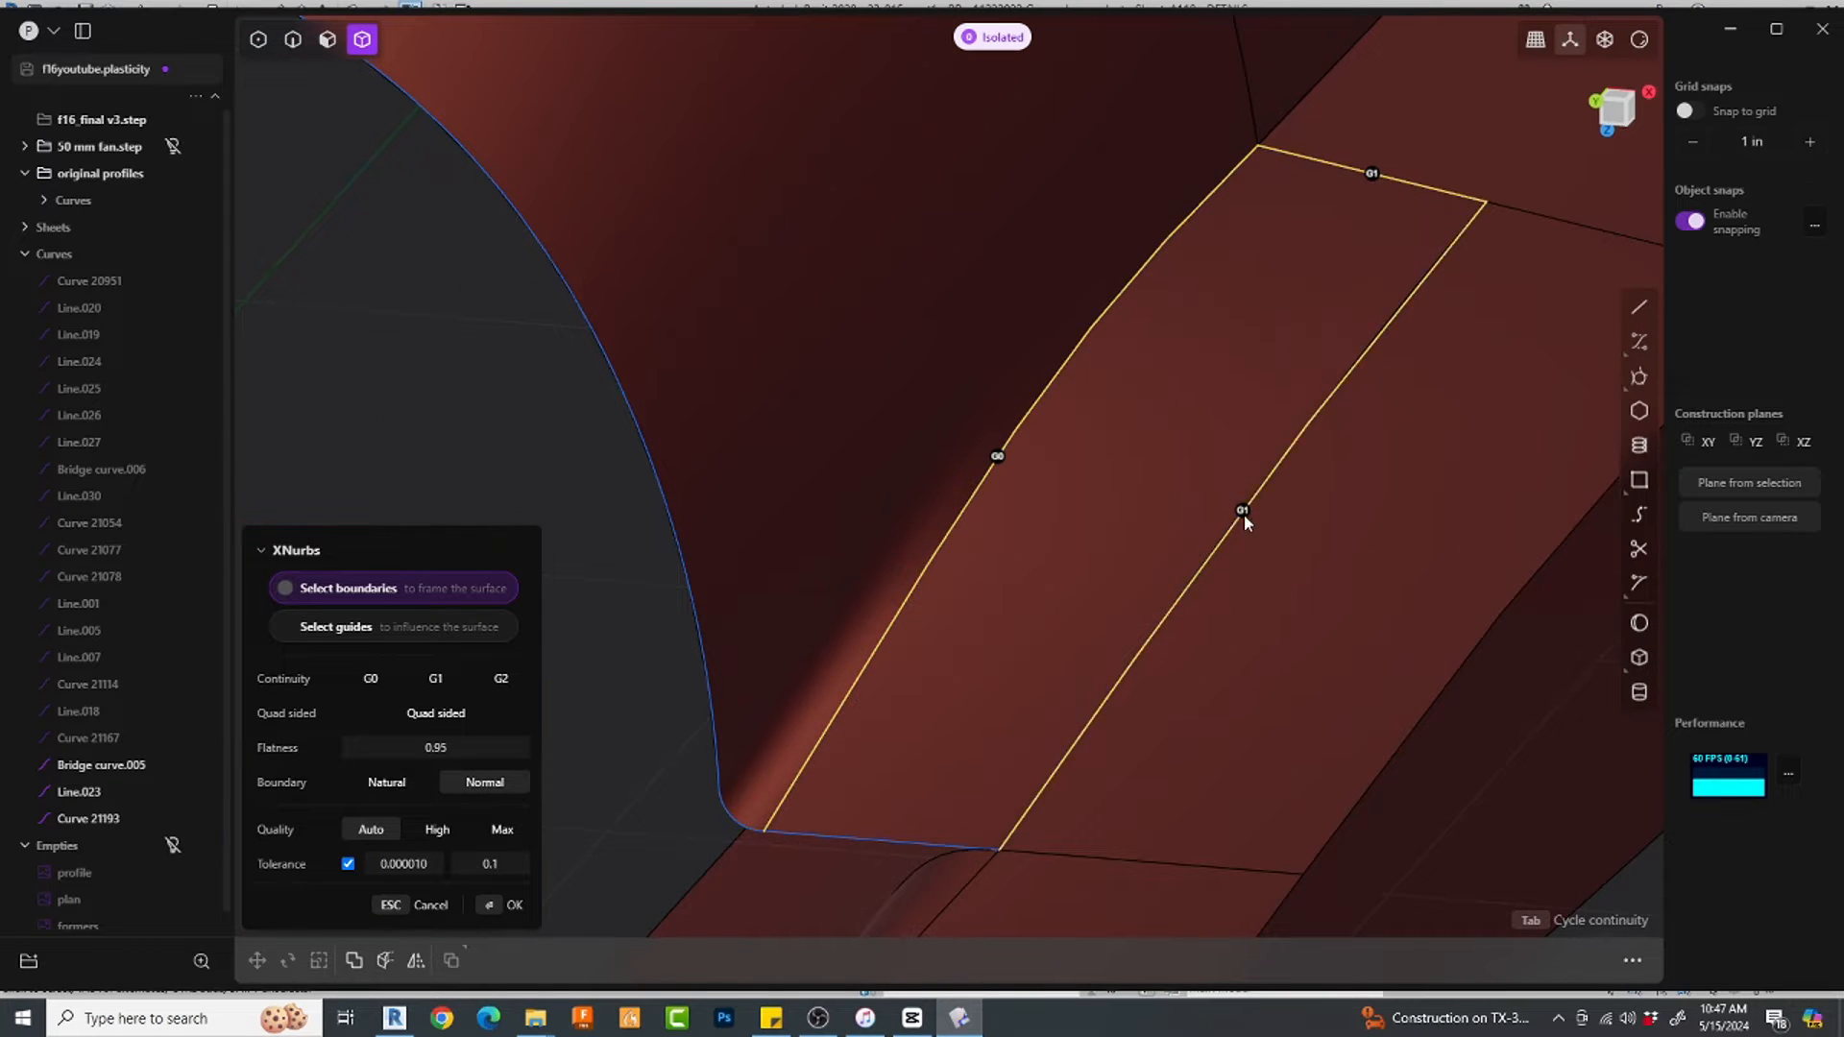
pyautogui.scroll(-3, 1152, 567)
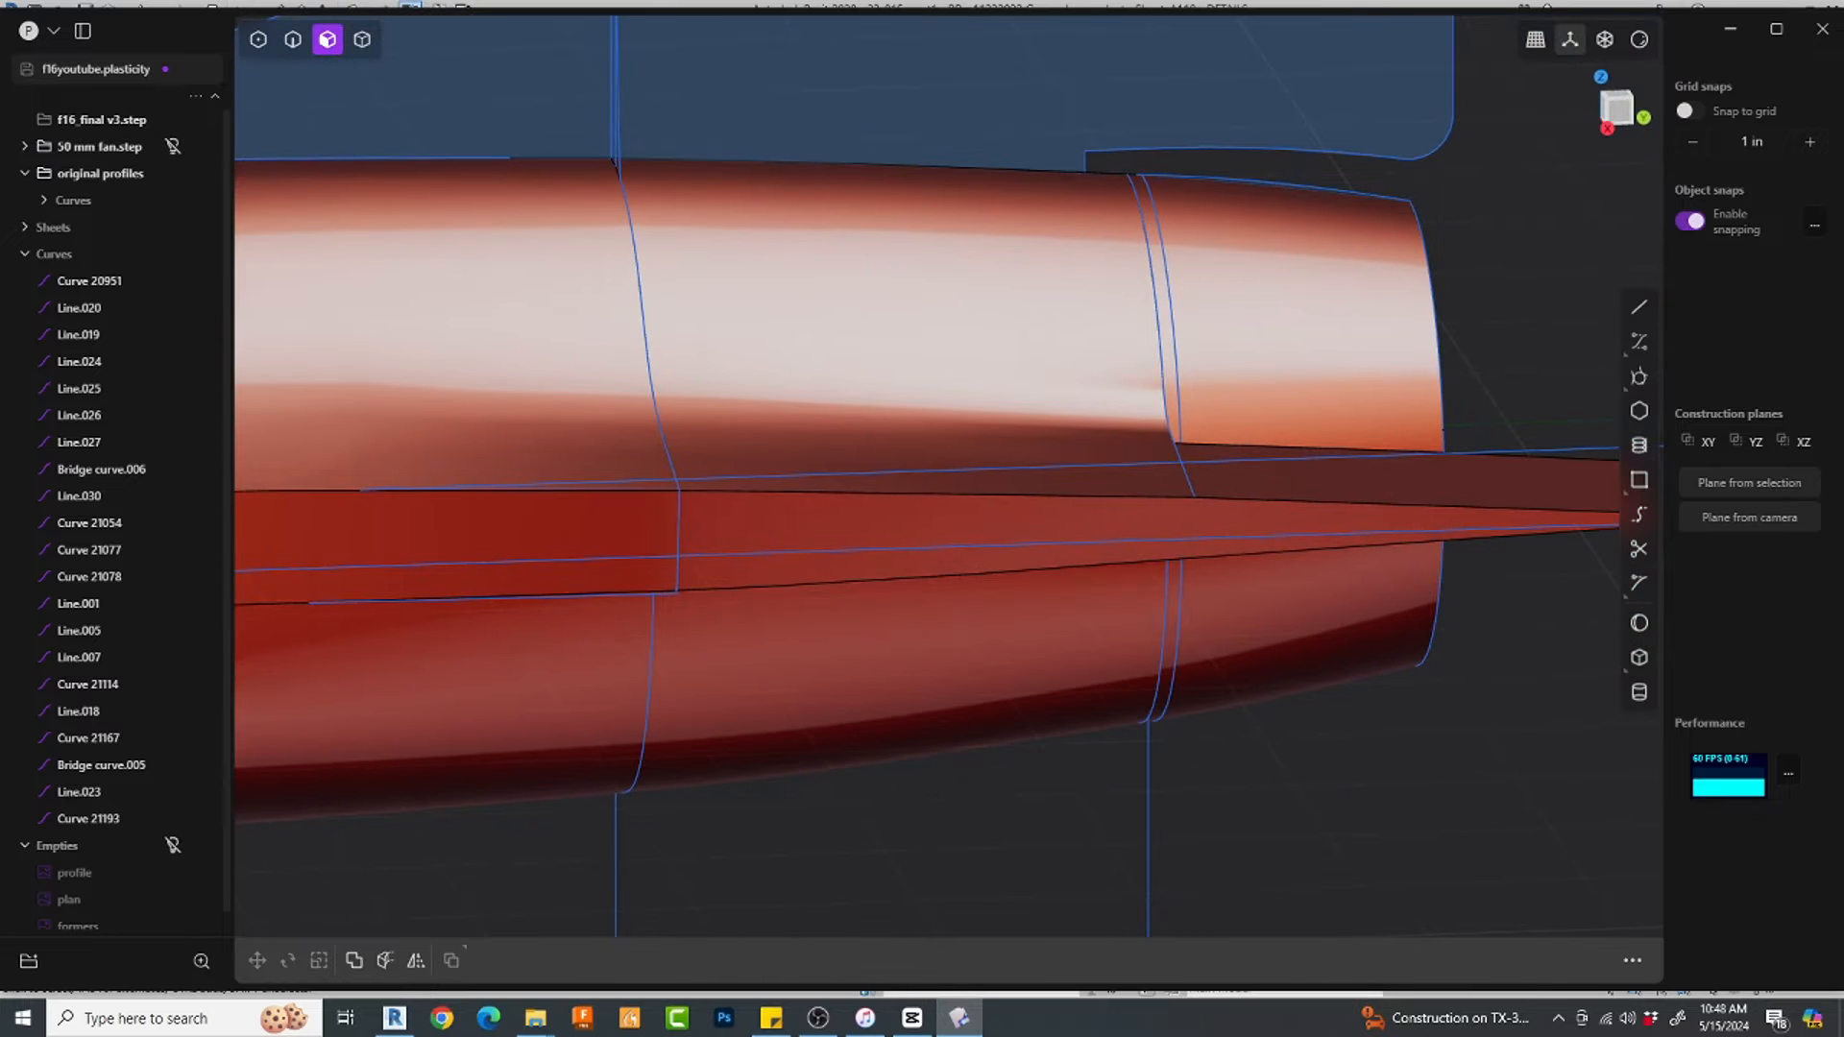
# Step: Hide the original profiles folder and loft between the shelf's lower inner edge and the curved upper tail edges
pyautogui.click(173, 173)
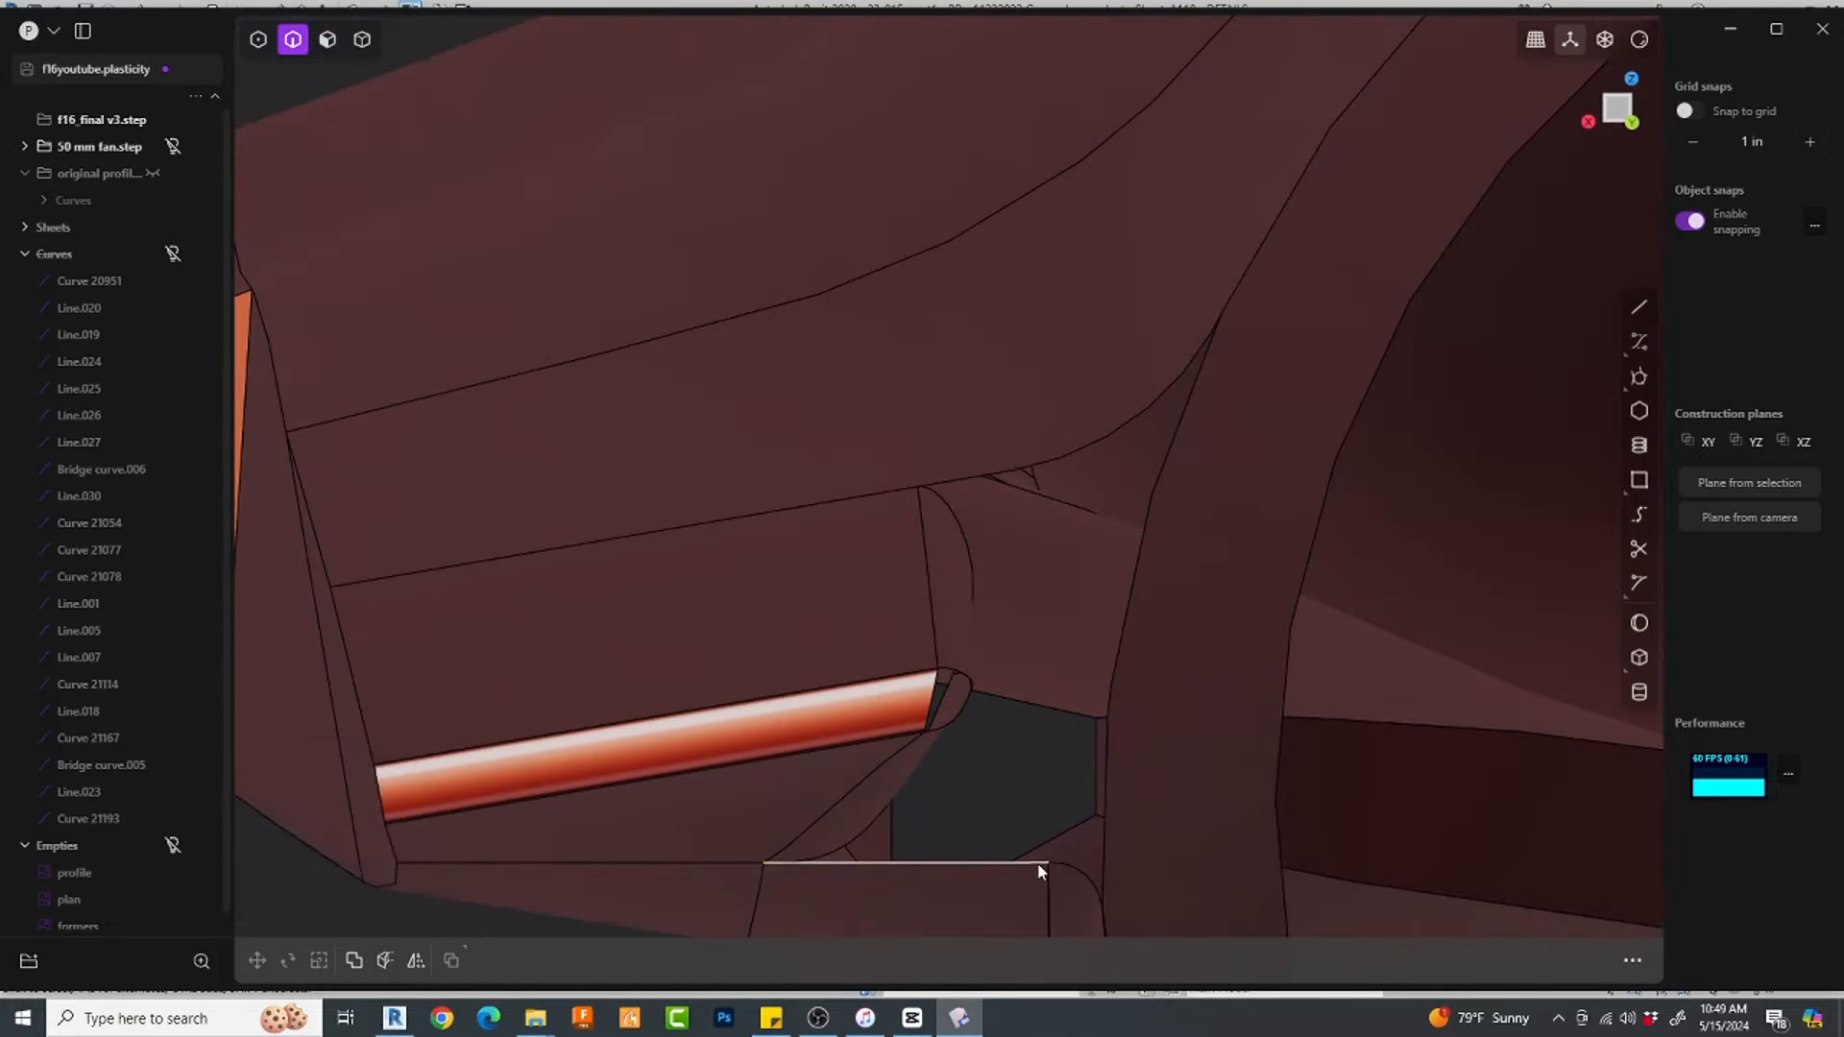
pyautogui.click(1039, 864)
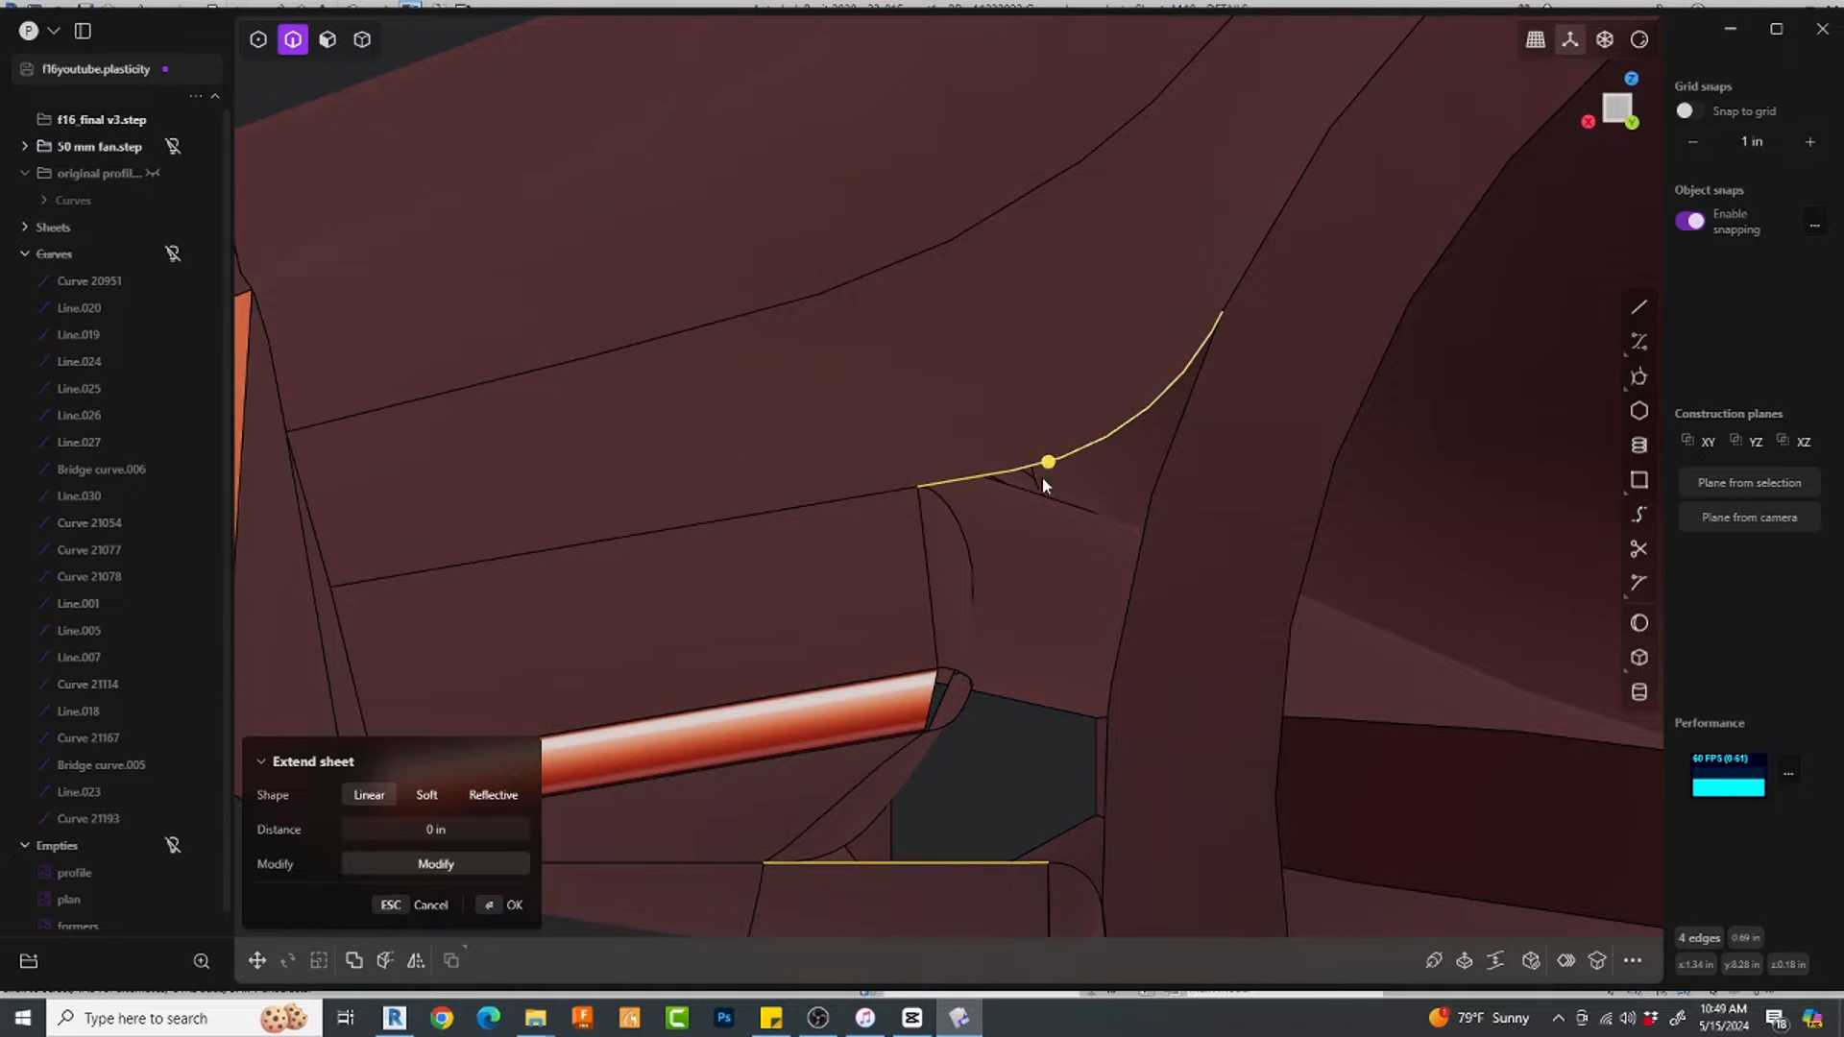
pyautogui.press('l')
pyautogui.press('Return')
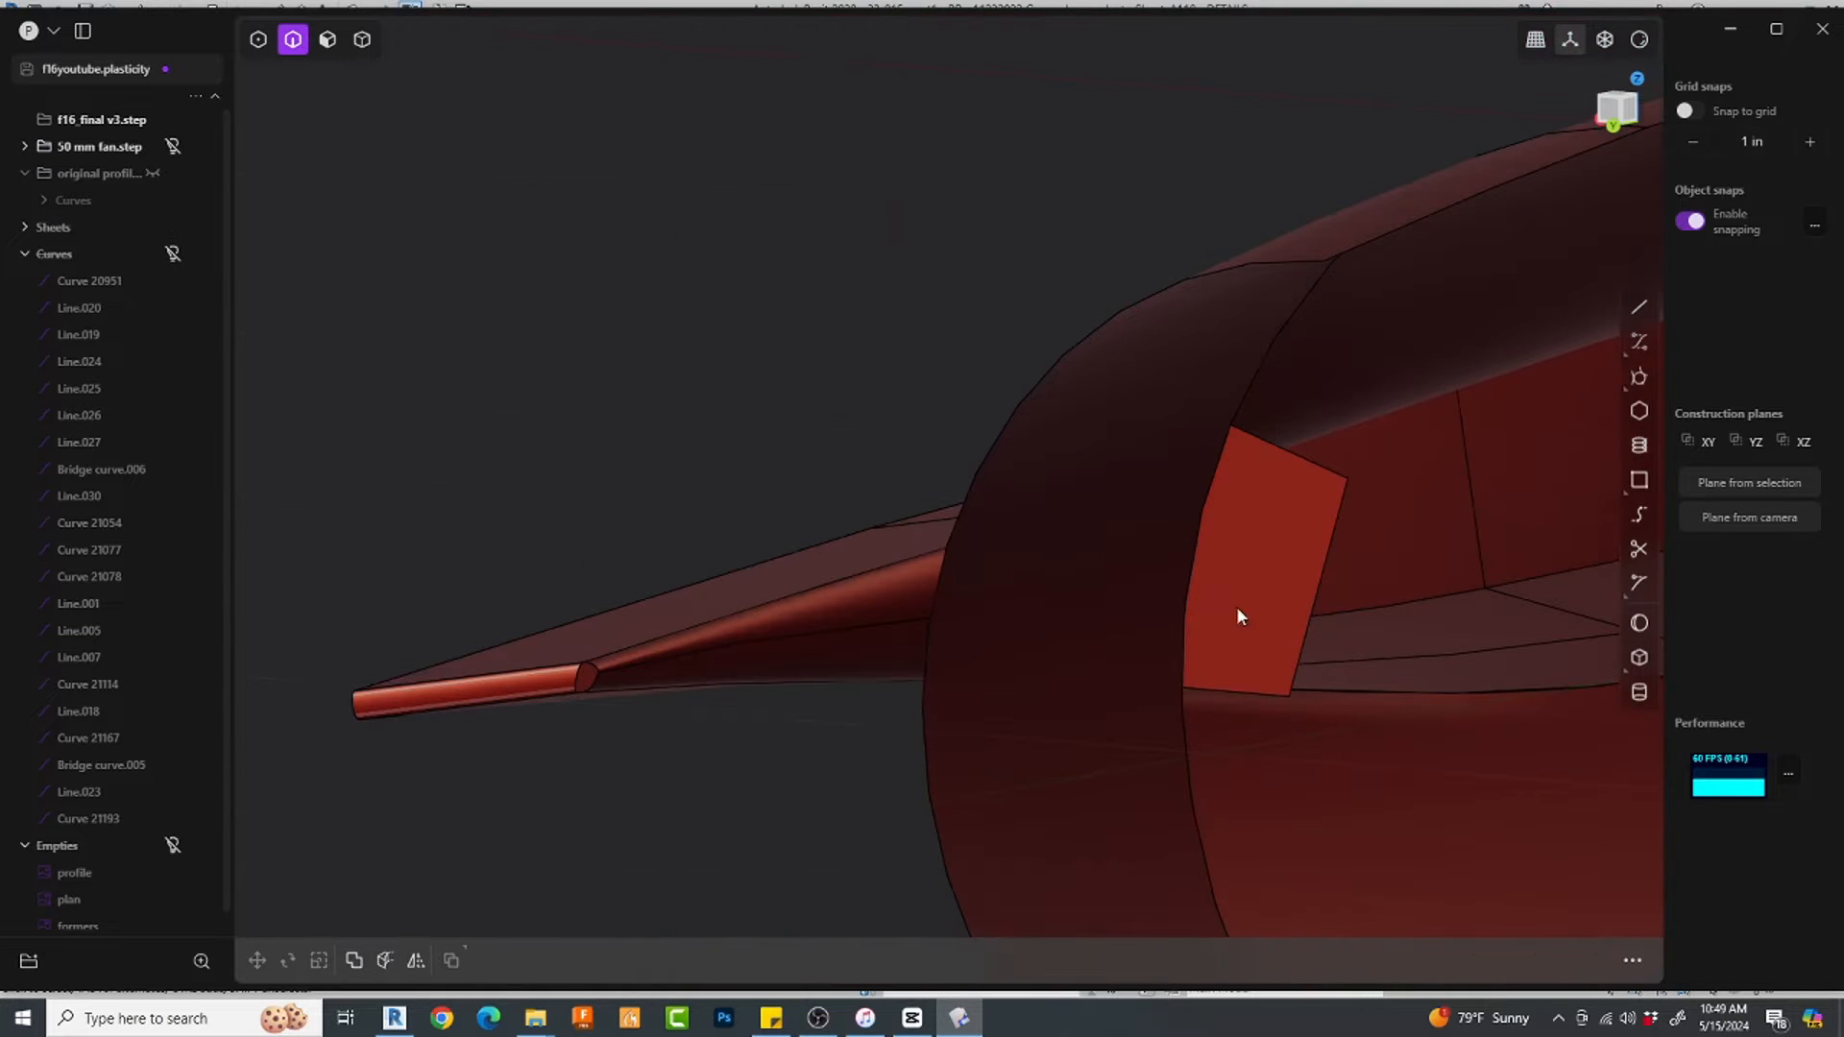
# Step: Join the lofted lower side sheet of the tail to the main airframe sheet
pyautogui.press('4')
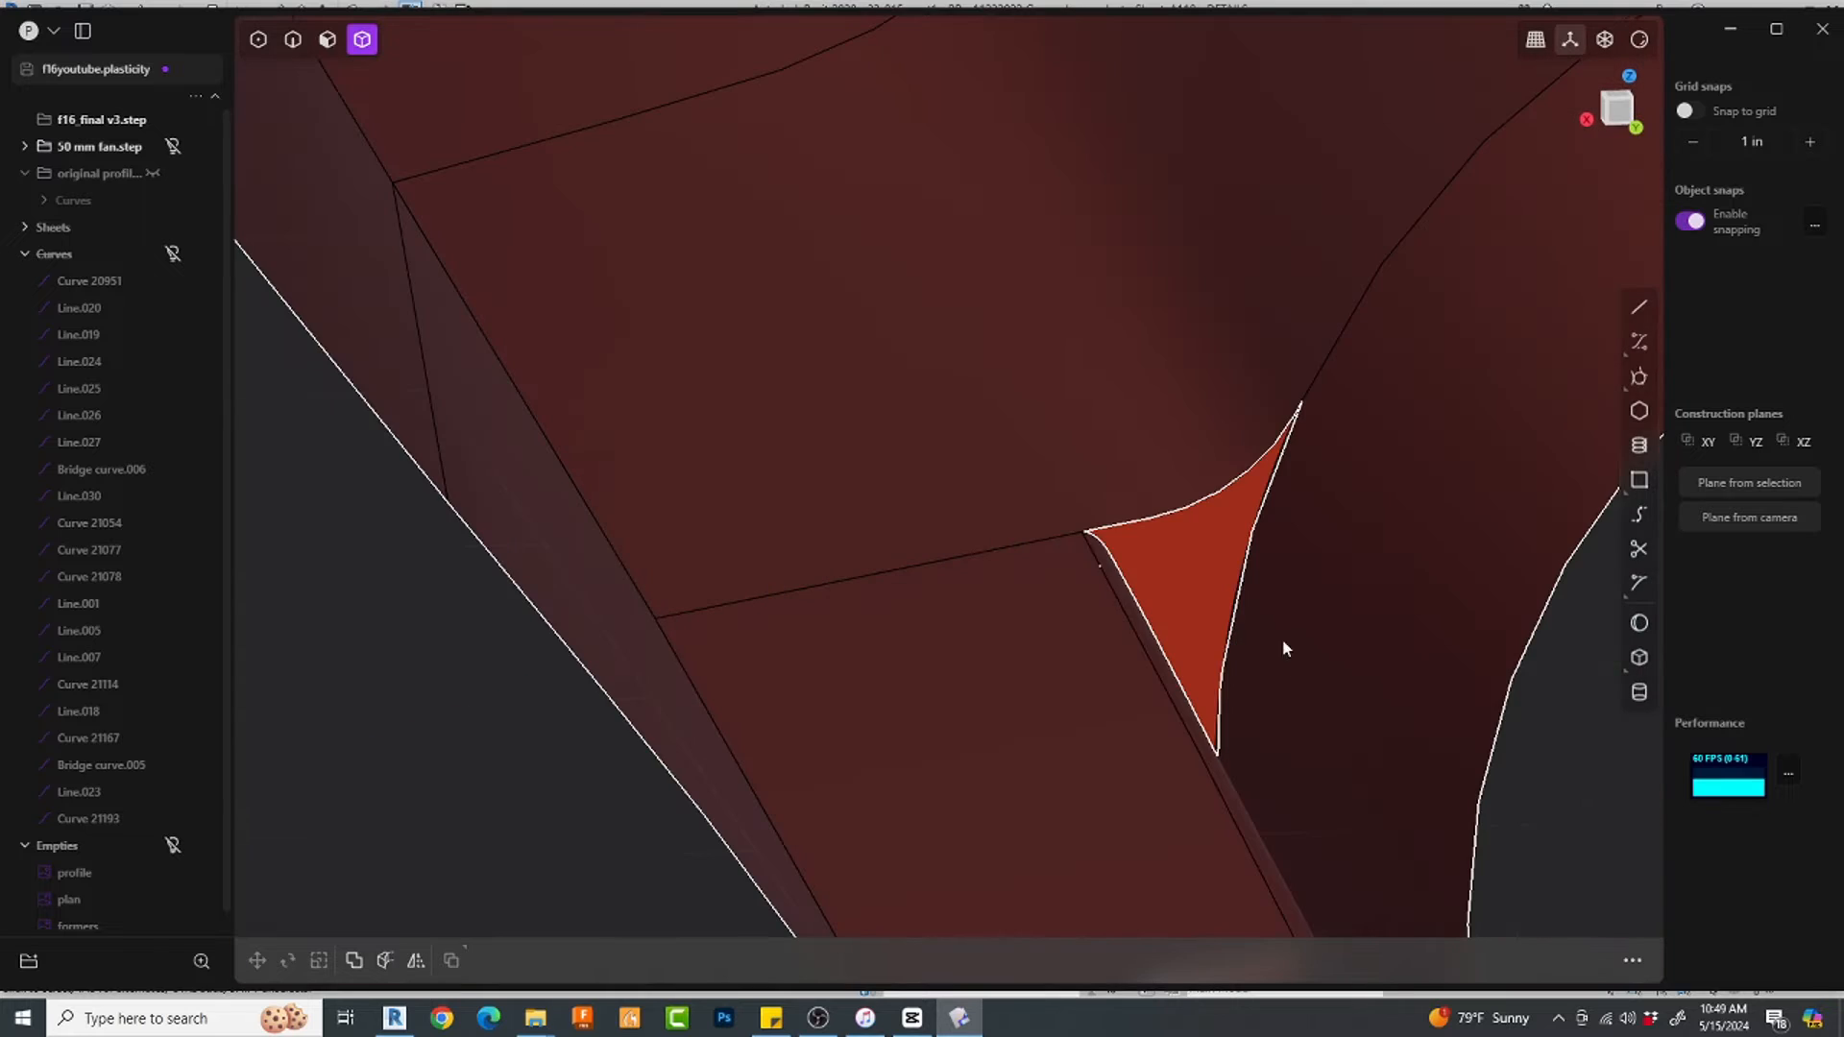
pyautogui.click(1283, 641)
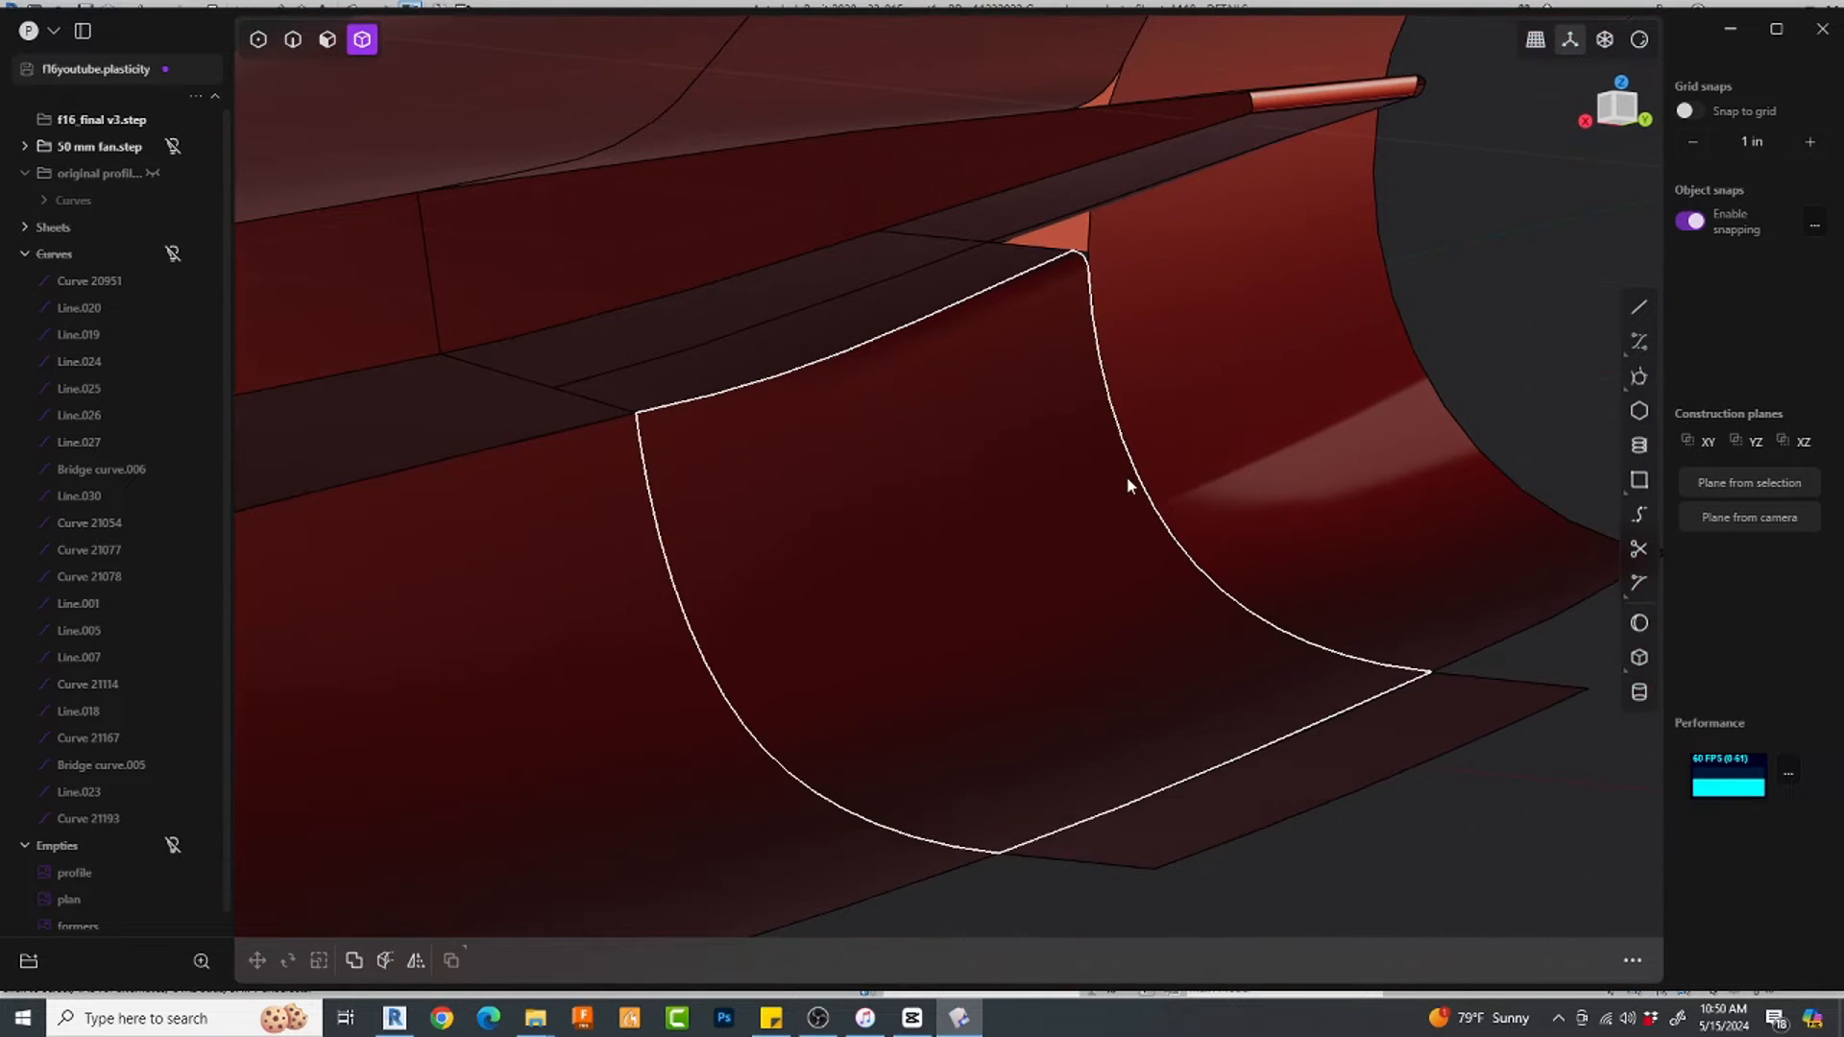
pyautogui.click(1086, 487)
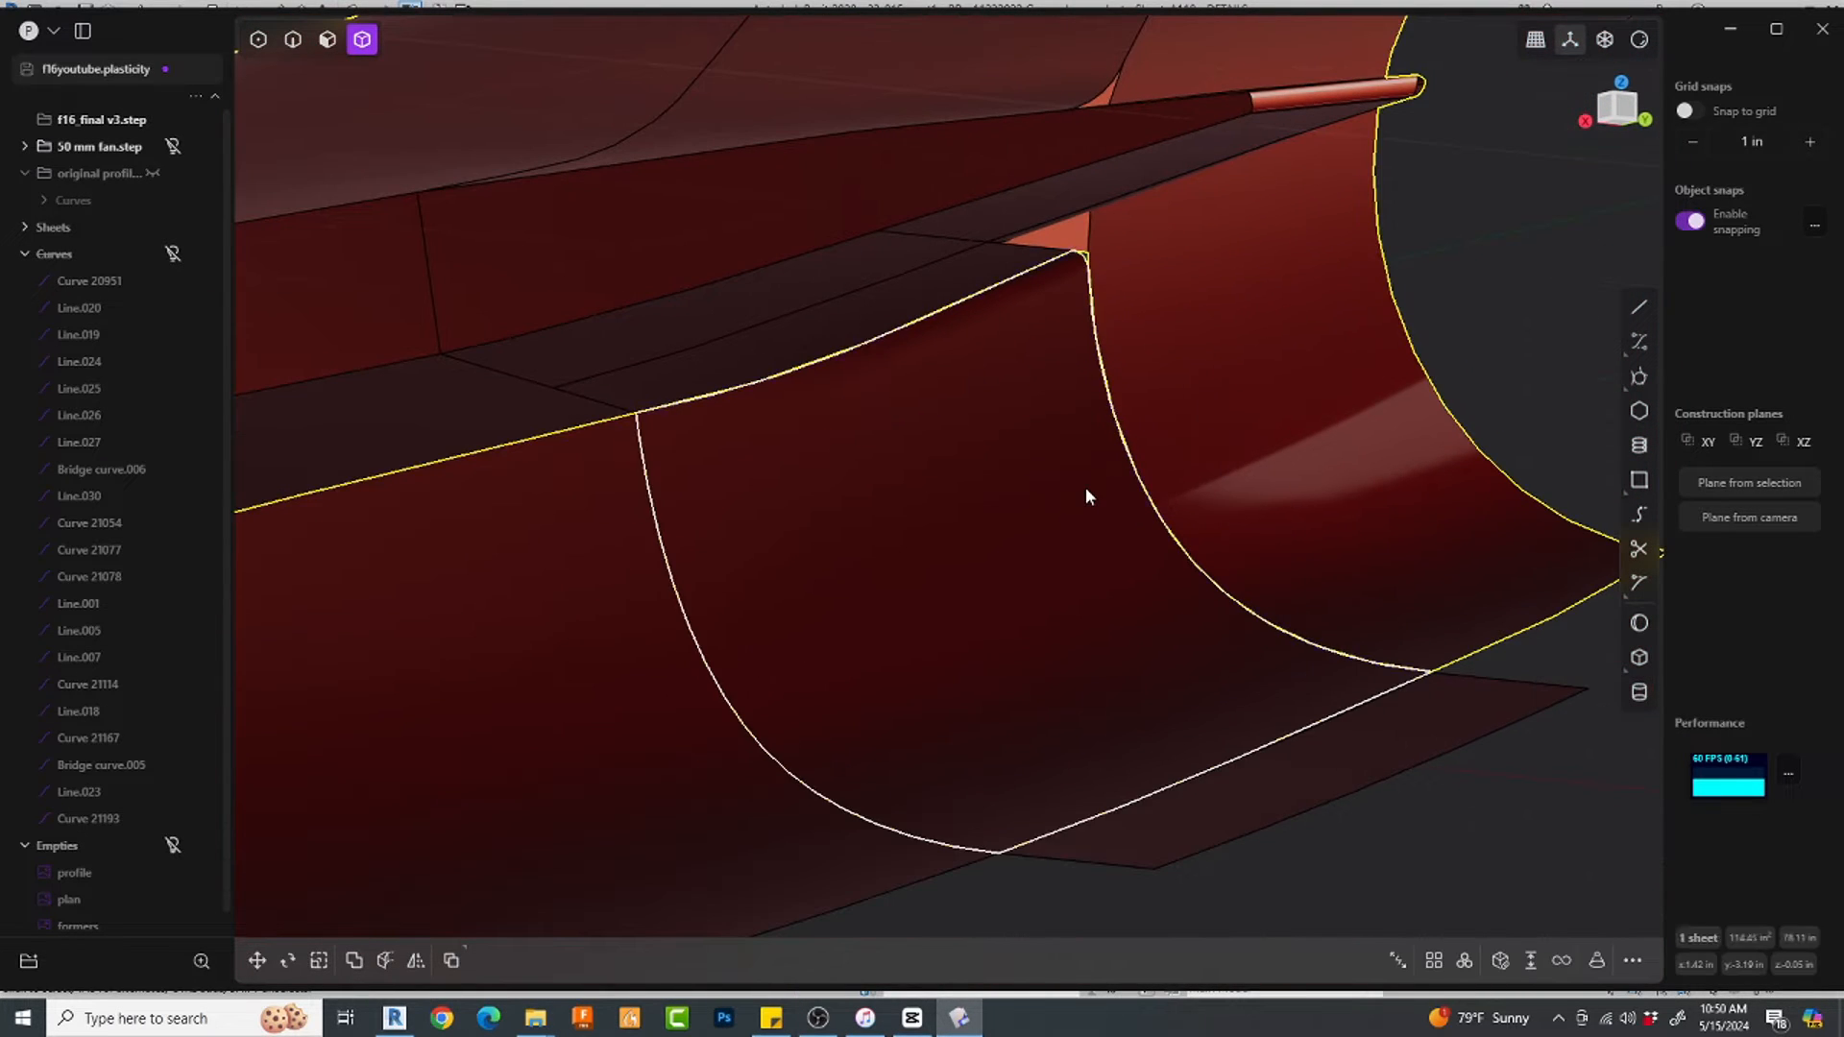
pyautogui.keyDown('shift'); pyautogui.click(663, 736); pyautogui.keyUp('shift')
pyautogui.scroll(10, 976, 360)
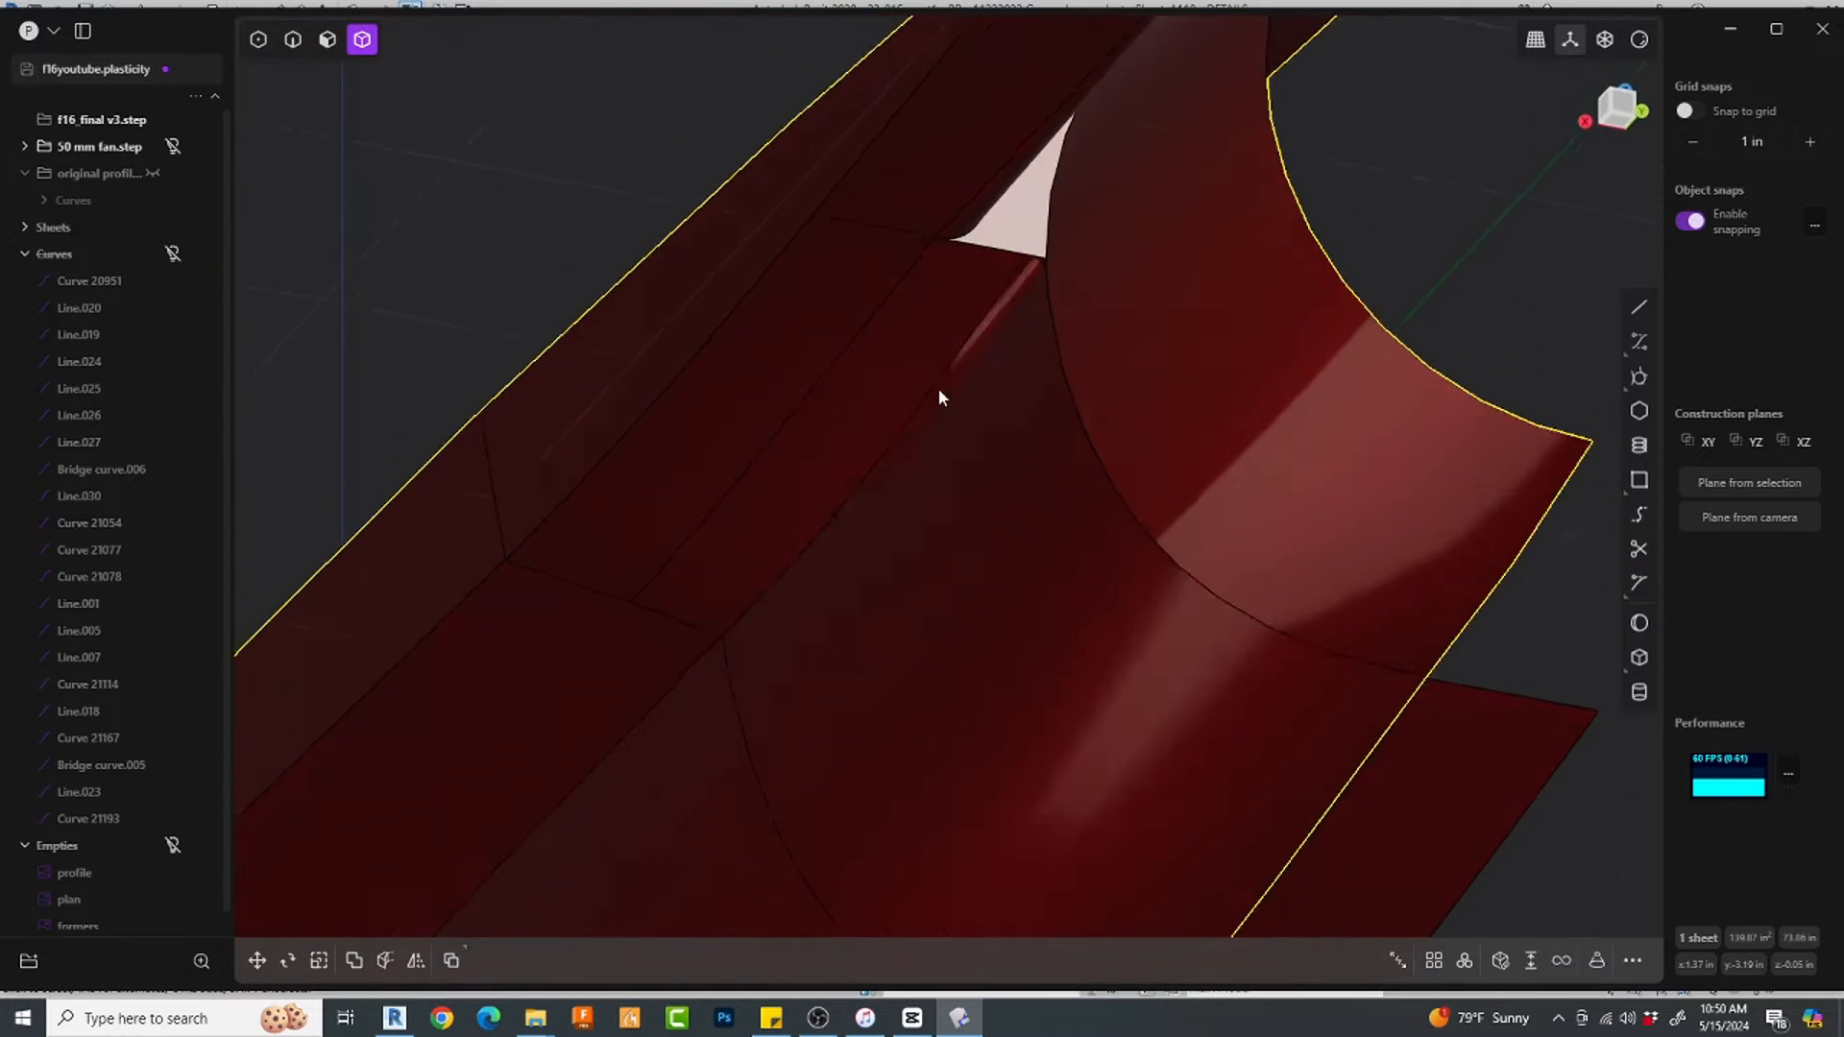
# Step: Patch the small three-edged hole at the corner where the shelf fillet meets the tail ring
pyautogui.scroll(3, 1034, 288)
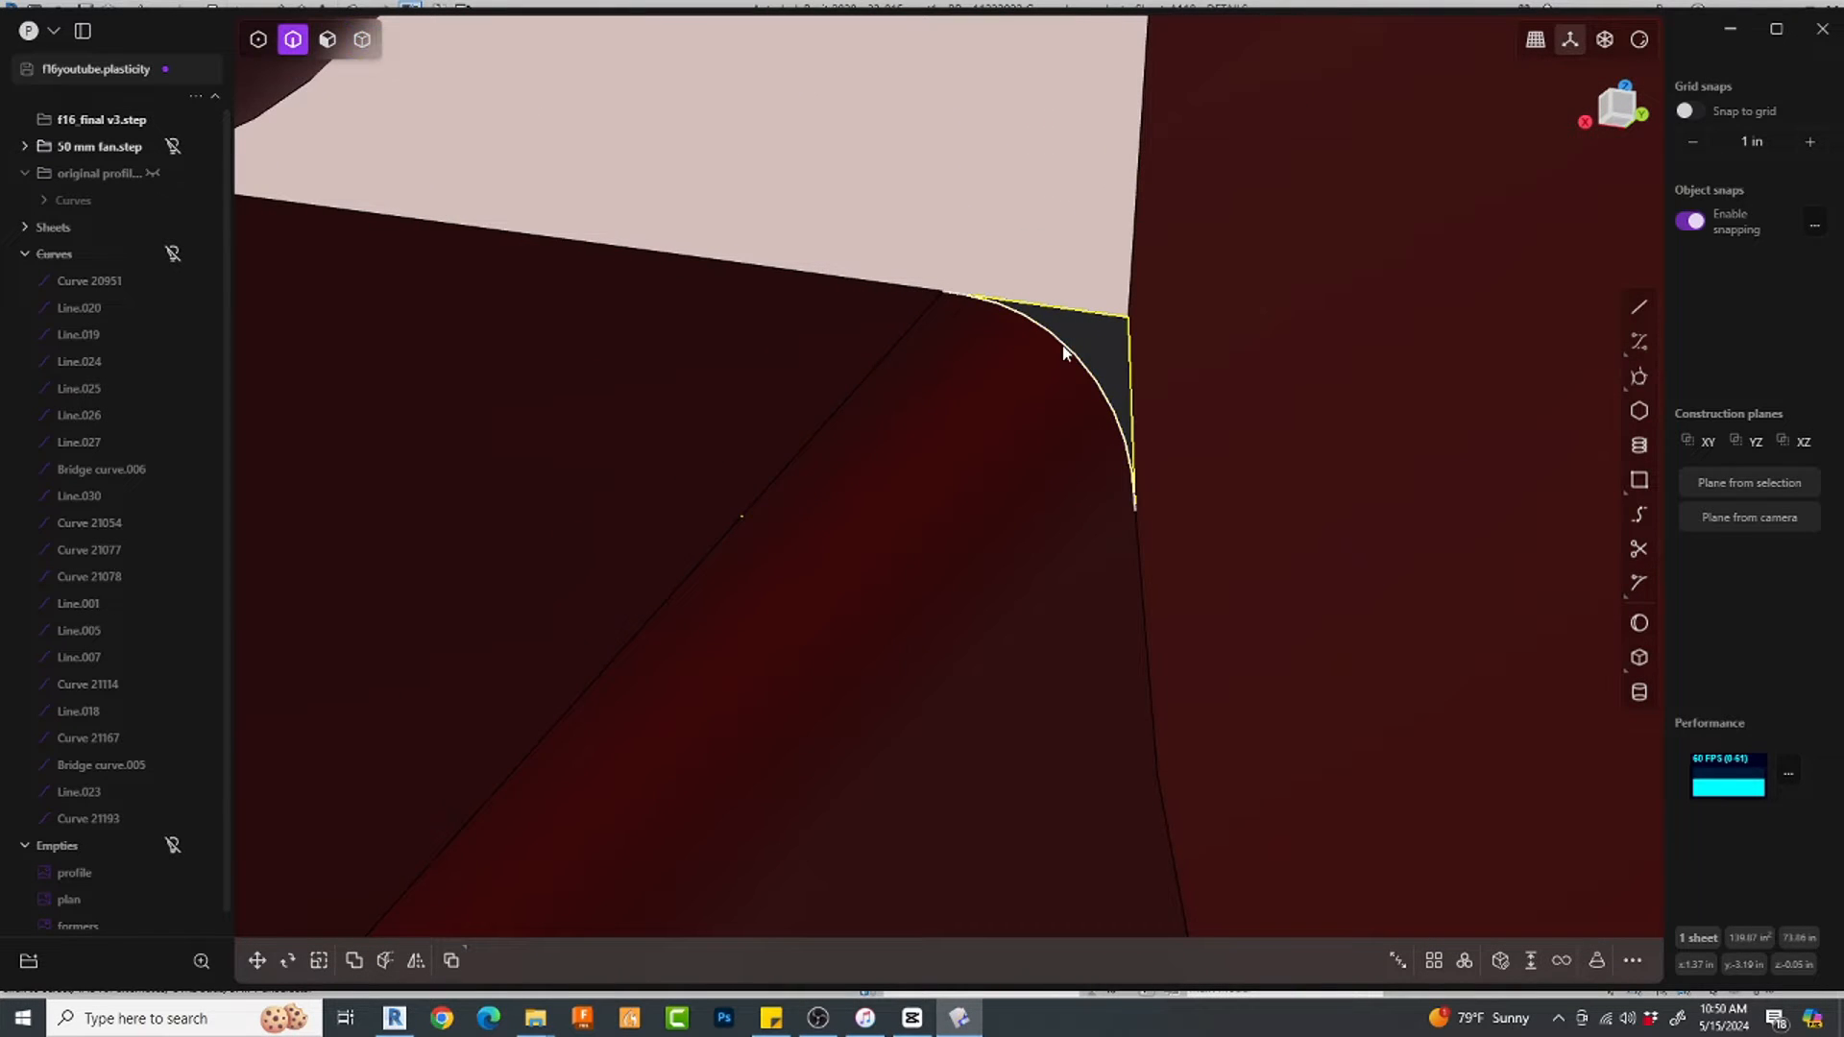
pyautogui.doubleClick(1082, 372)
pyautogui.click(1531, 963)
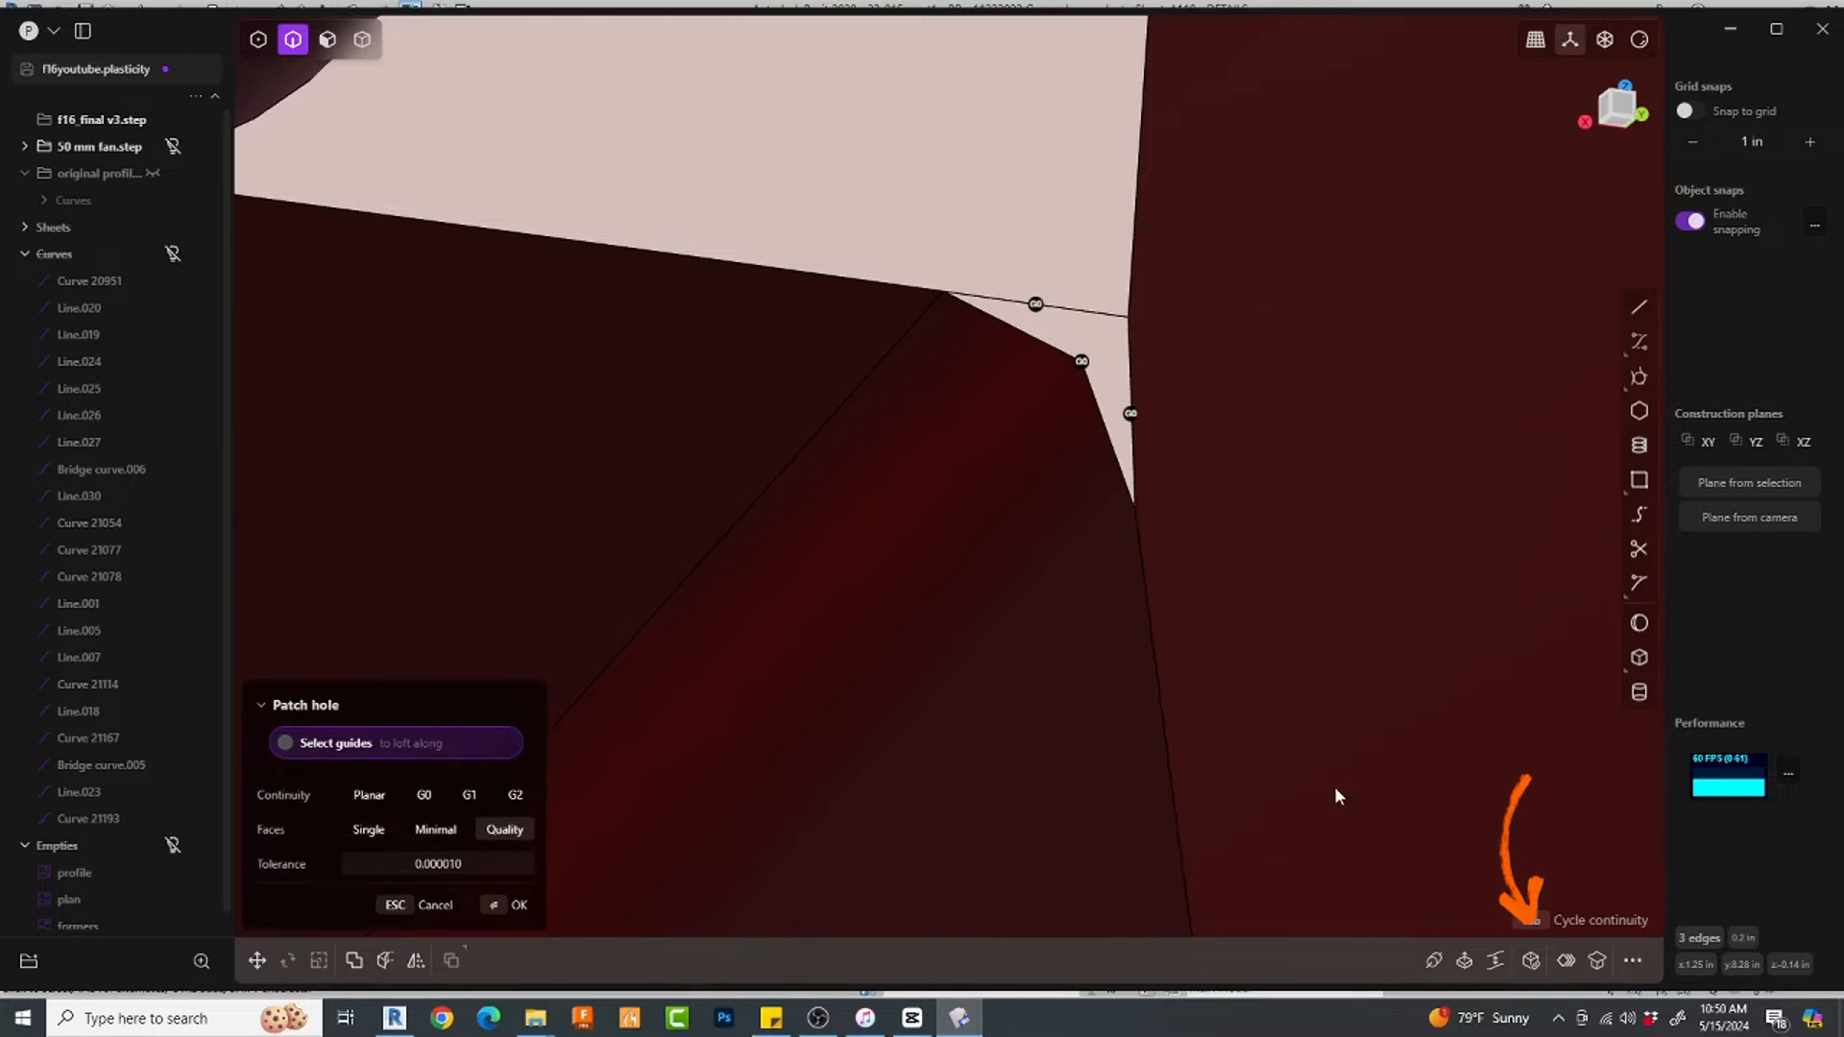
pyautogui.press('Return')
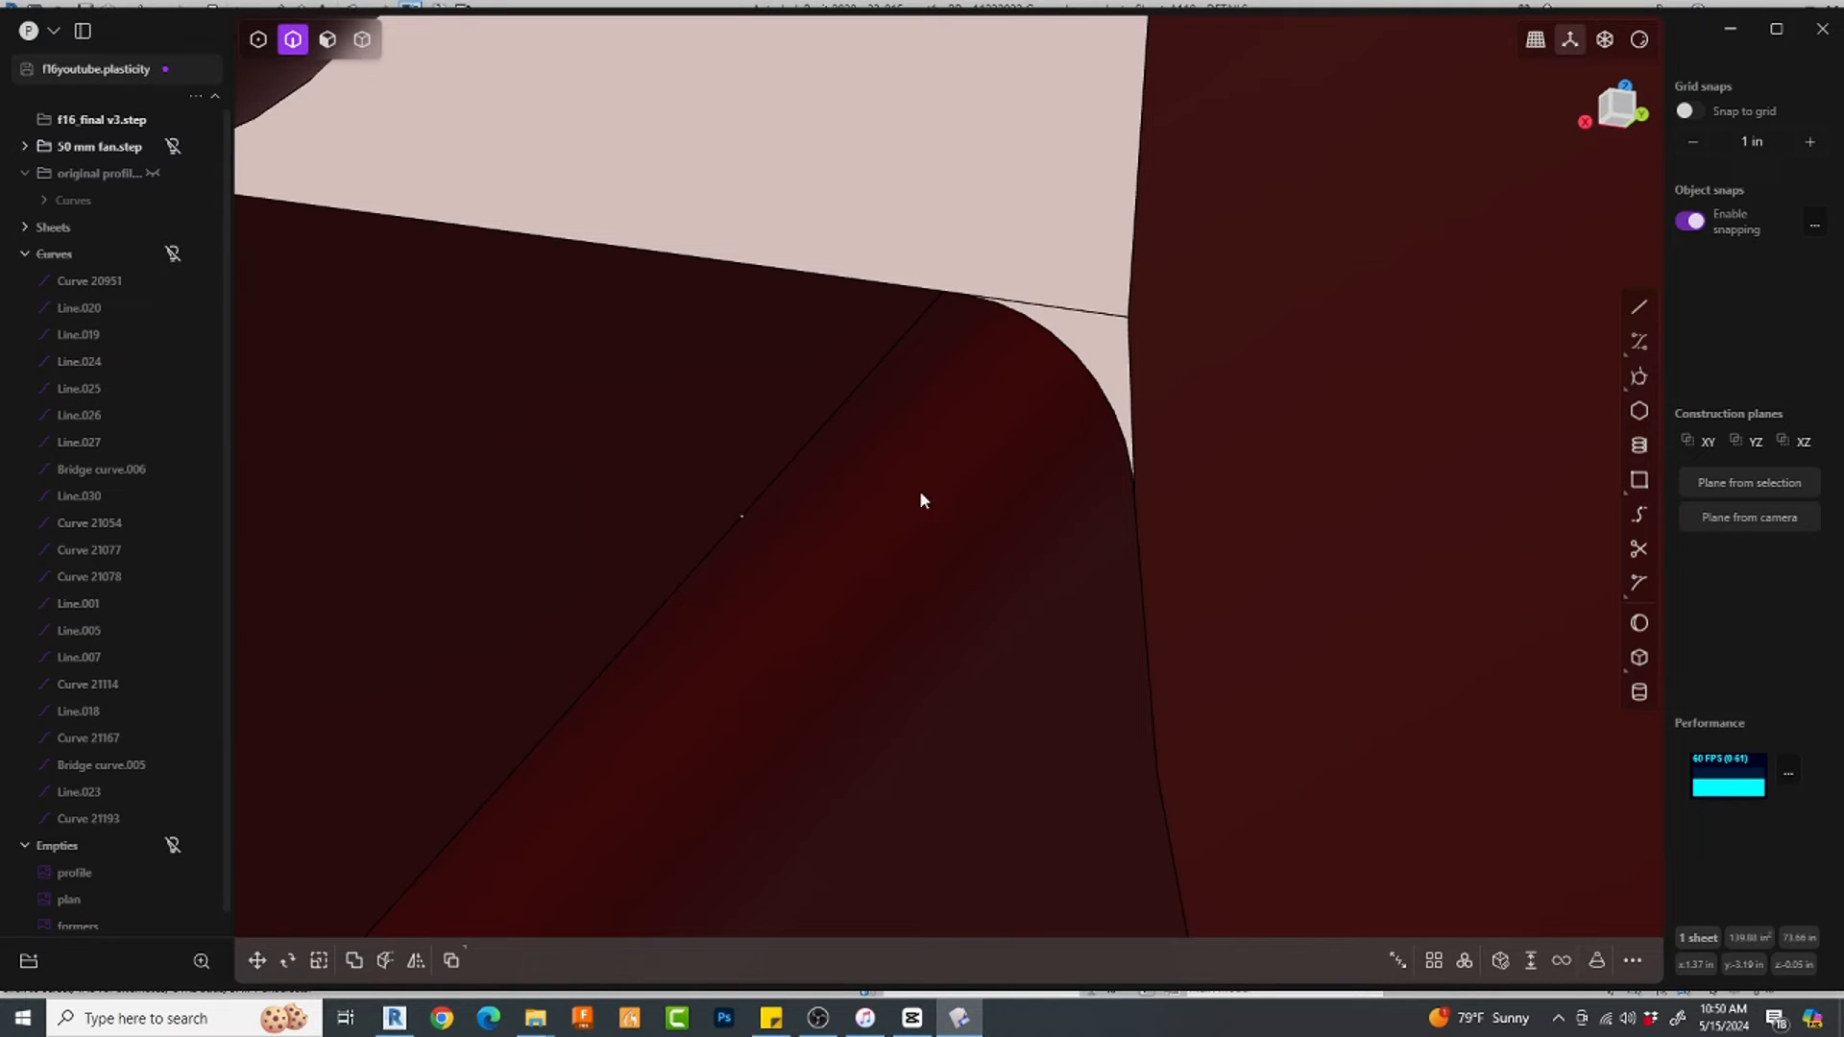
# Step: Join the small corner patch face with the adjoining vertical face
pyautogui.press('3')
pyautogui.click(1108, 278)
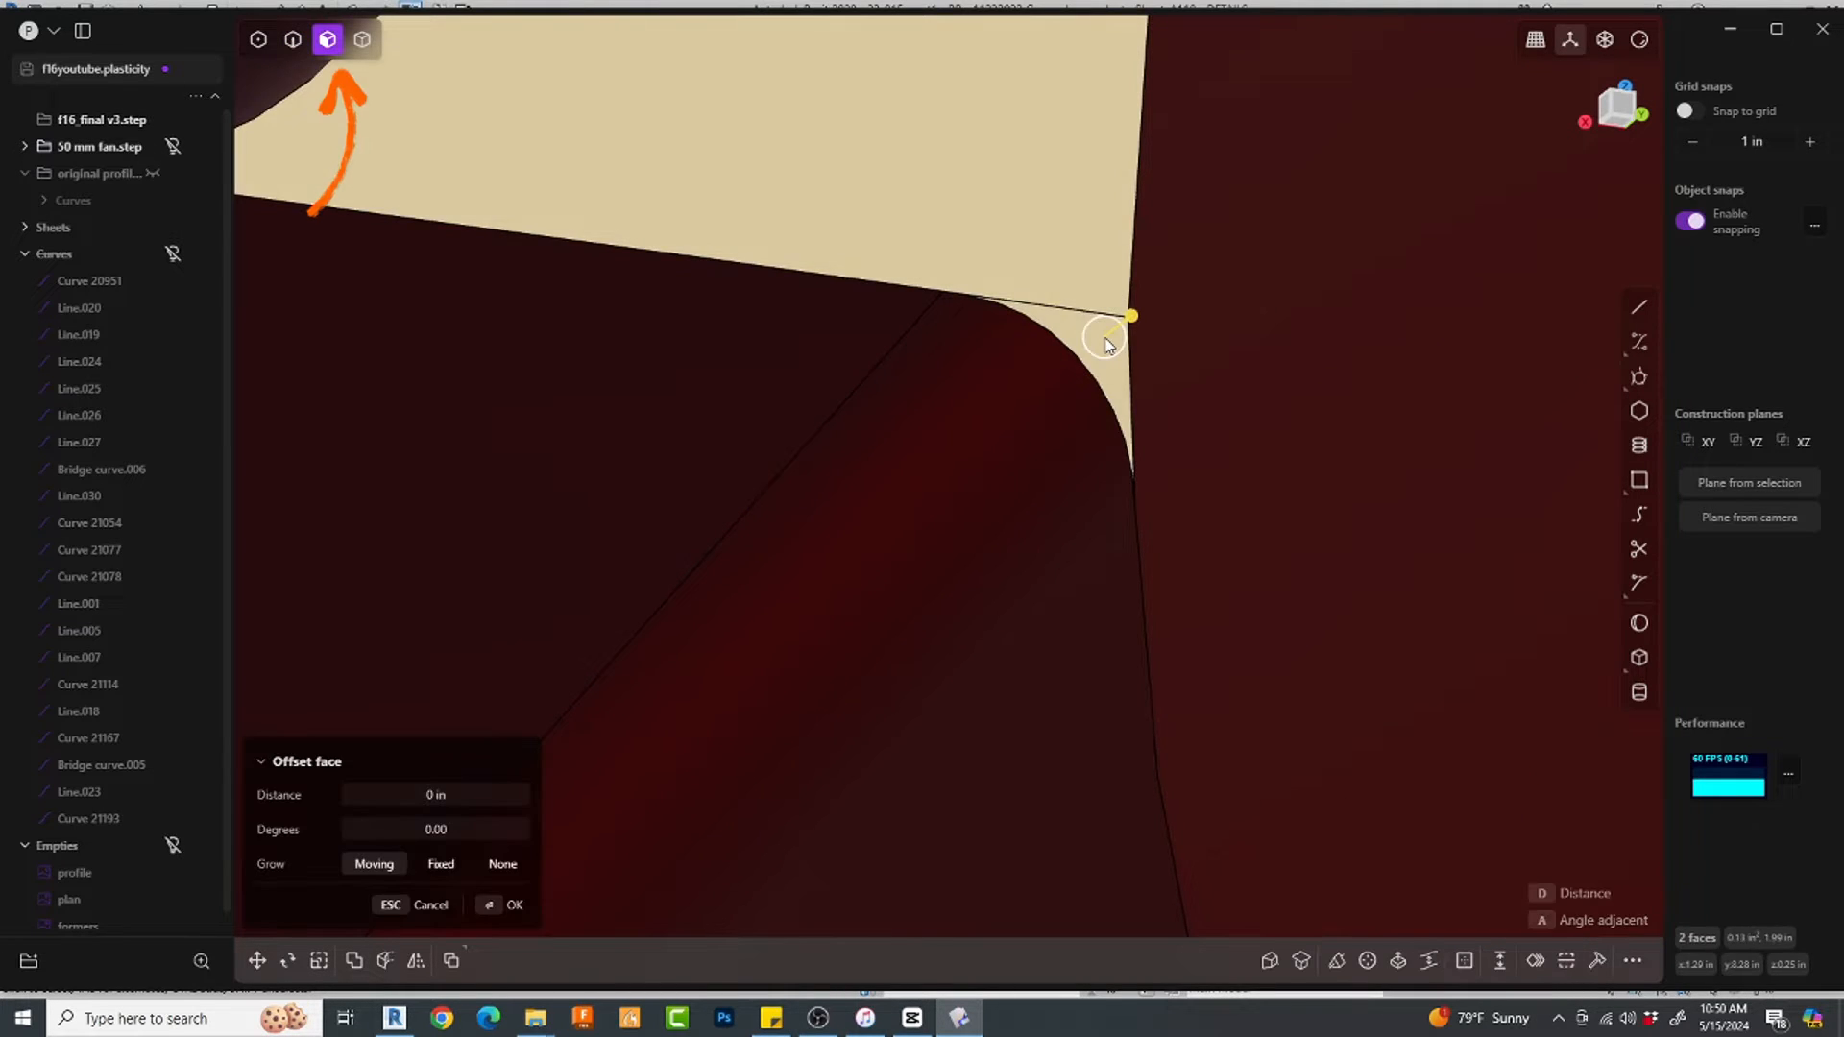
pyautogui.press('j')
# Step: Delete the leftover flat sheet that extends past the tail's lower centreline
pyautogui.moveTo(1029, 396); pyautogui.dragTo(1181, 371, button='middle')
pyautogui.click(1382, 544)
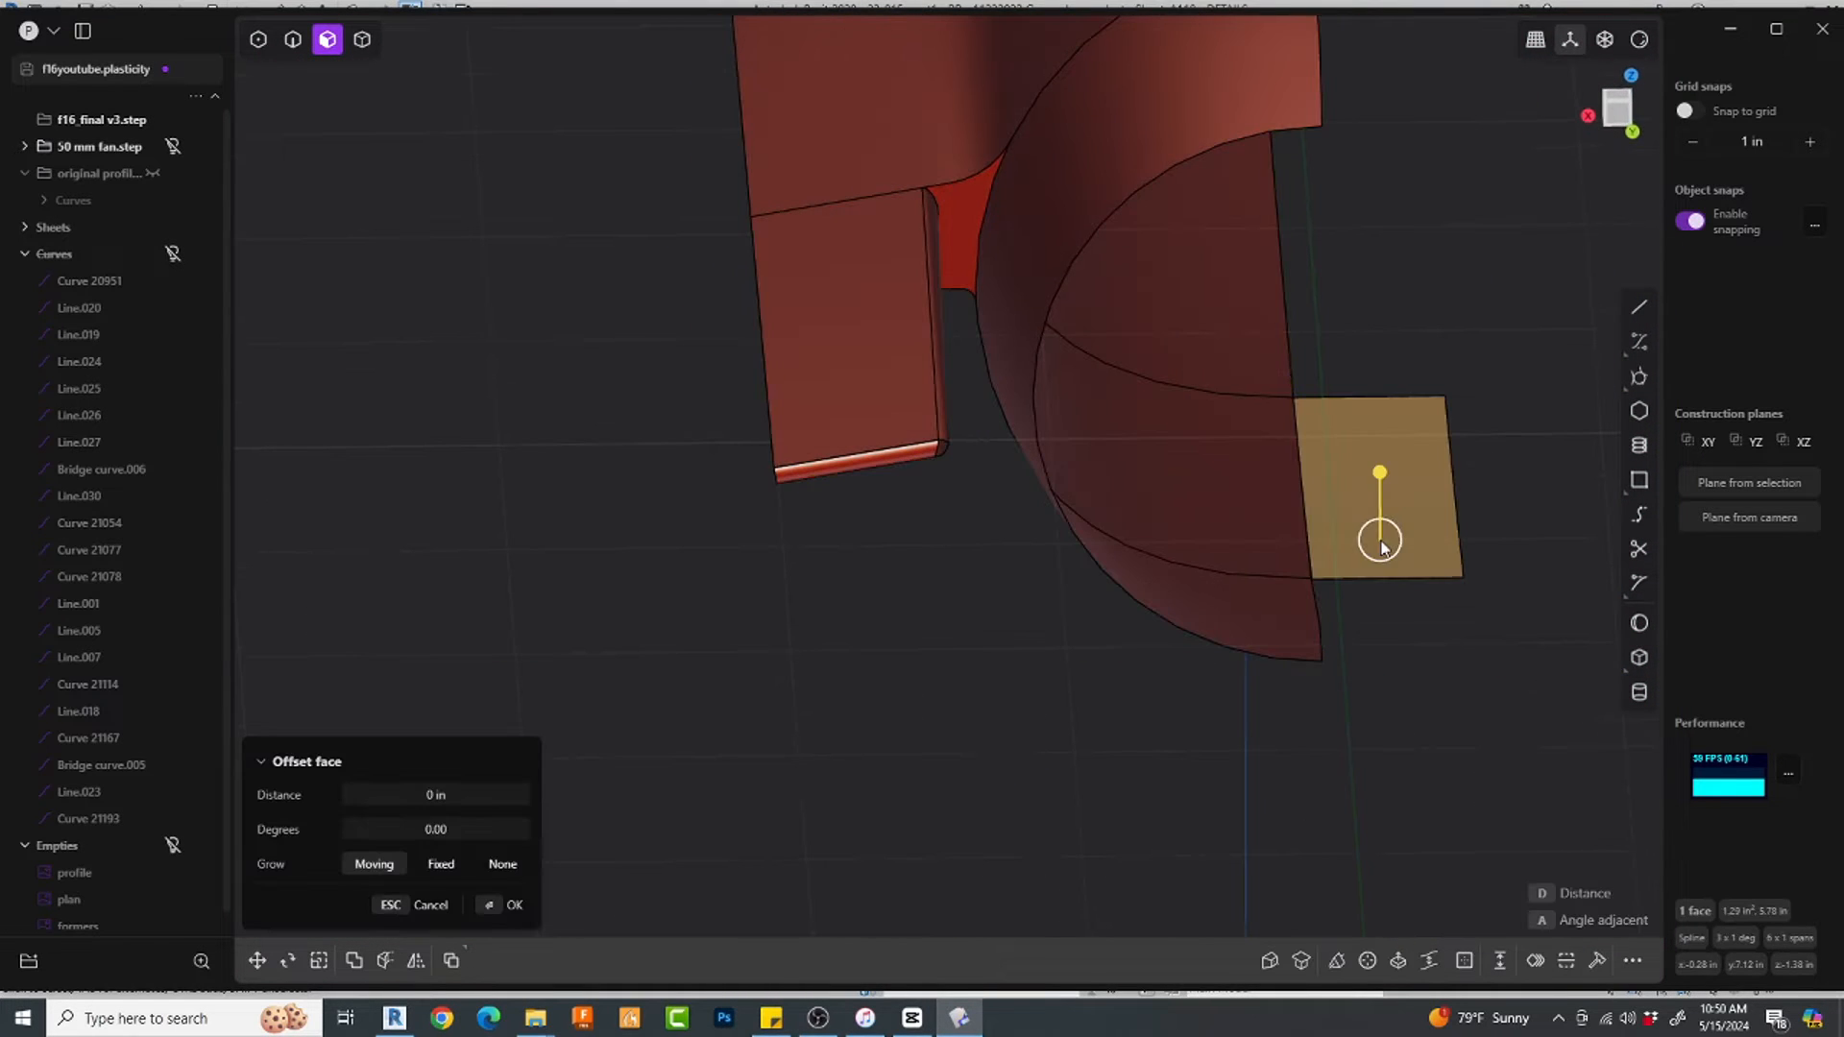
pyautogui.press('4')
pyautogui.press('Escape')
pyautogui.moveTo(1416, 469); pyautogui.dragTo(1000, 612, button='middle')
pyautogui.press('Delete')
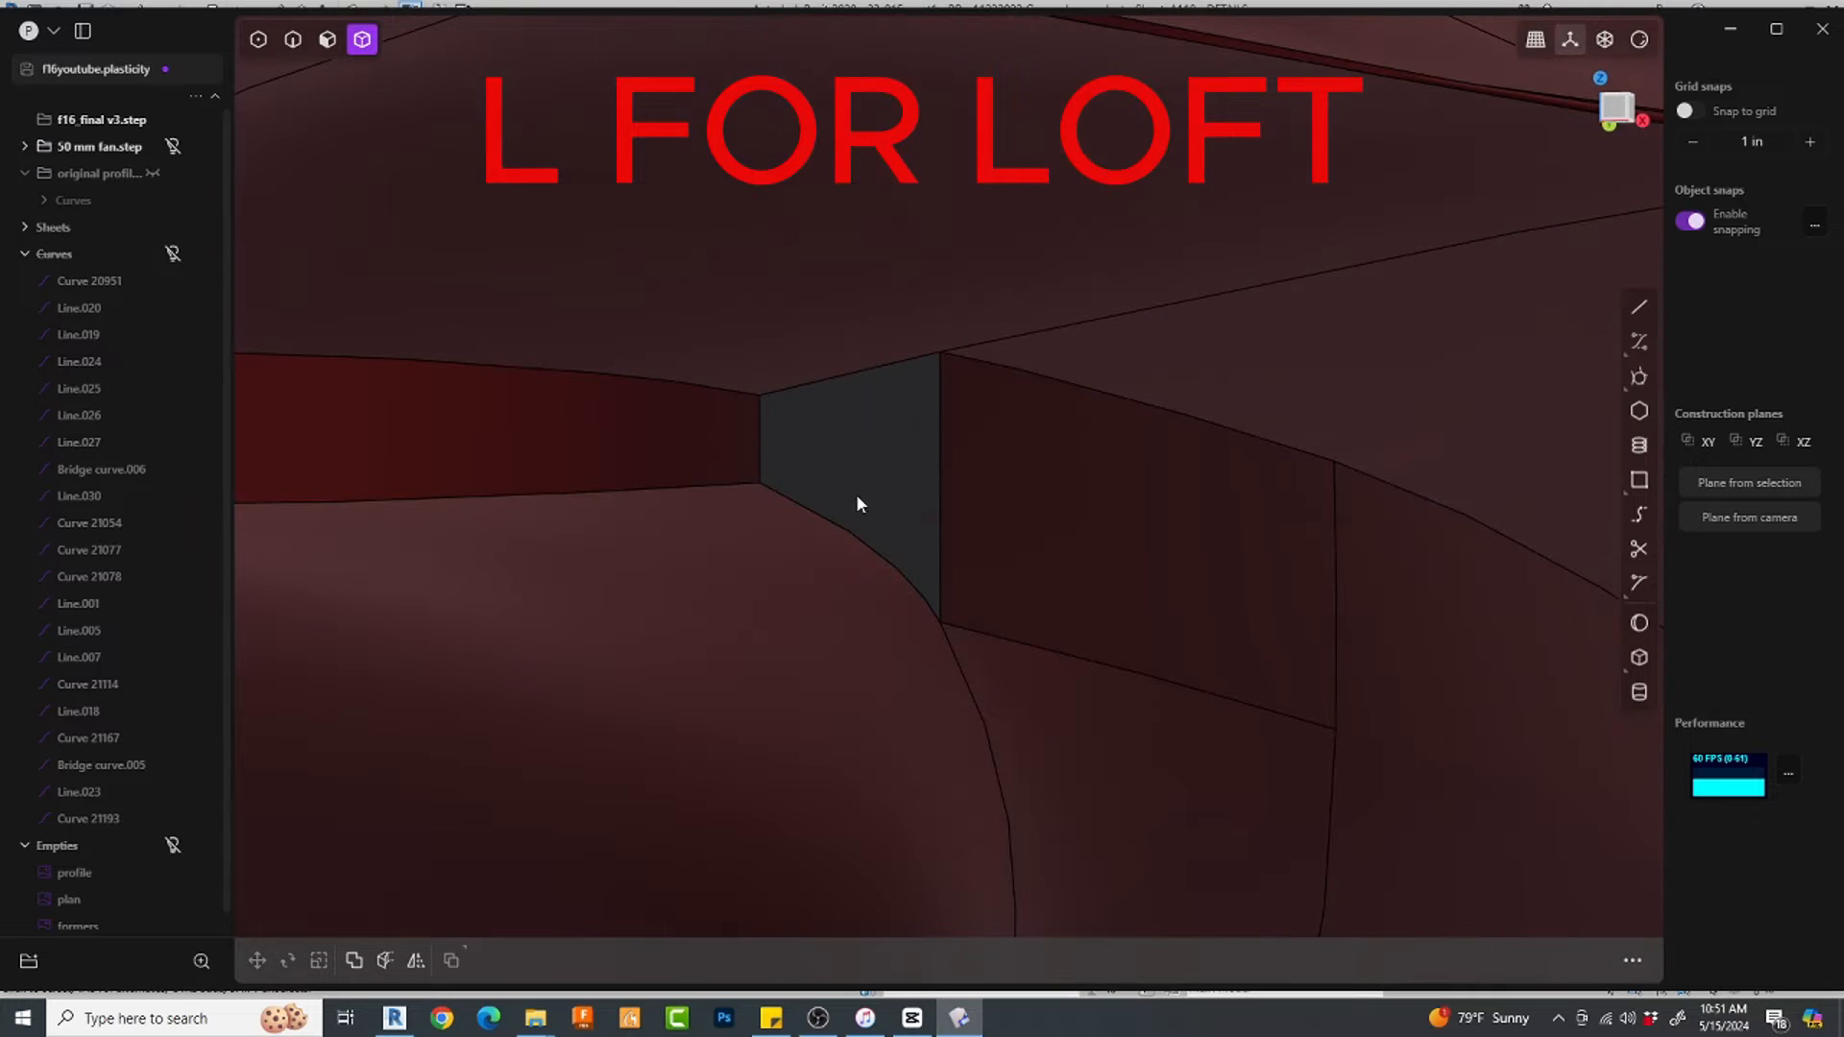
# Step: Loft the curved lower edge of the four-sided gap beside the intake to its upper edge with G0 continuity
pyautogui.press('2')
pyautogui.click(880, 545)
pyautogui.keyDown('shift'); pyautogui.click(891, 362); pyautogui.keyUp('shift')
pyautogui.press('l')
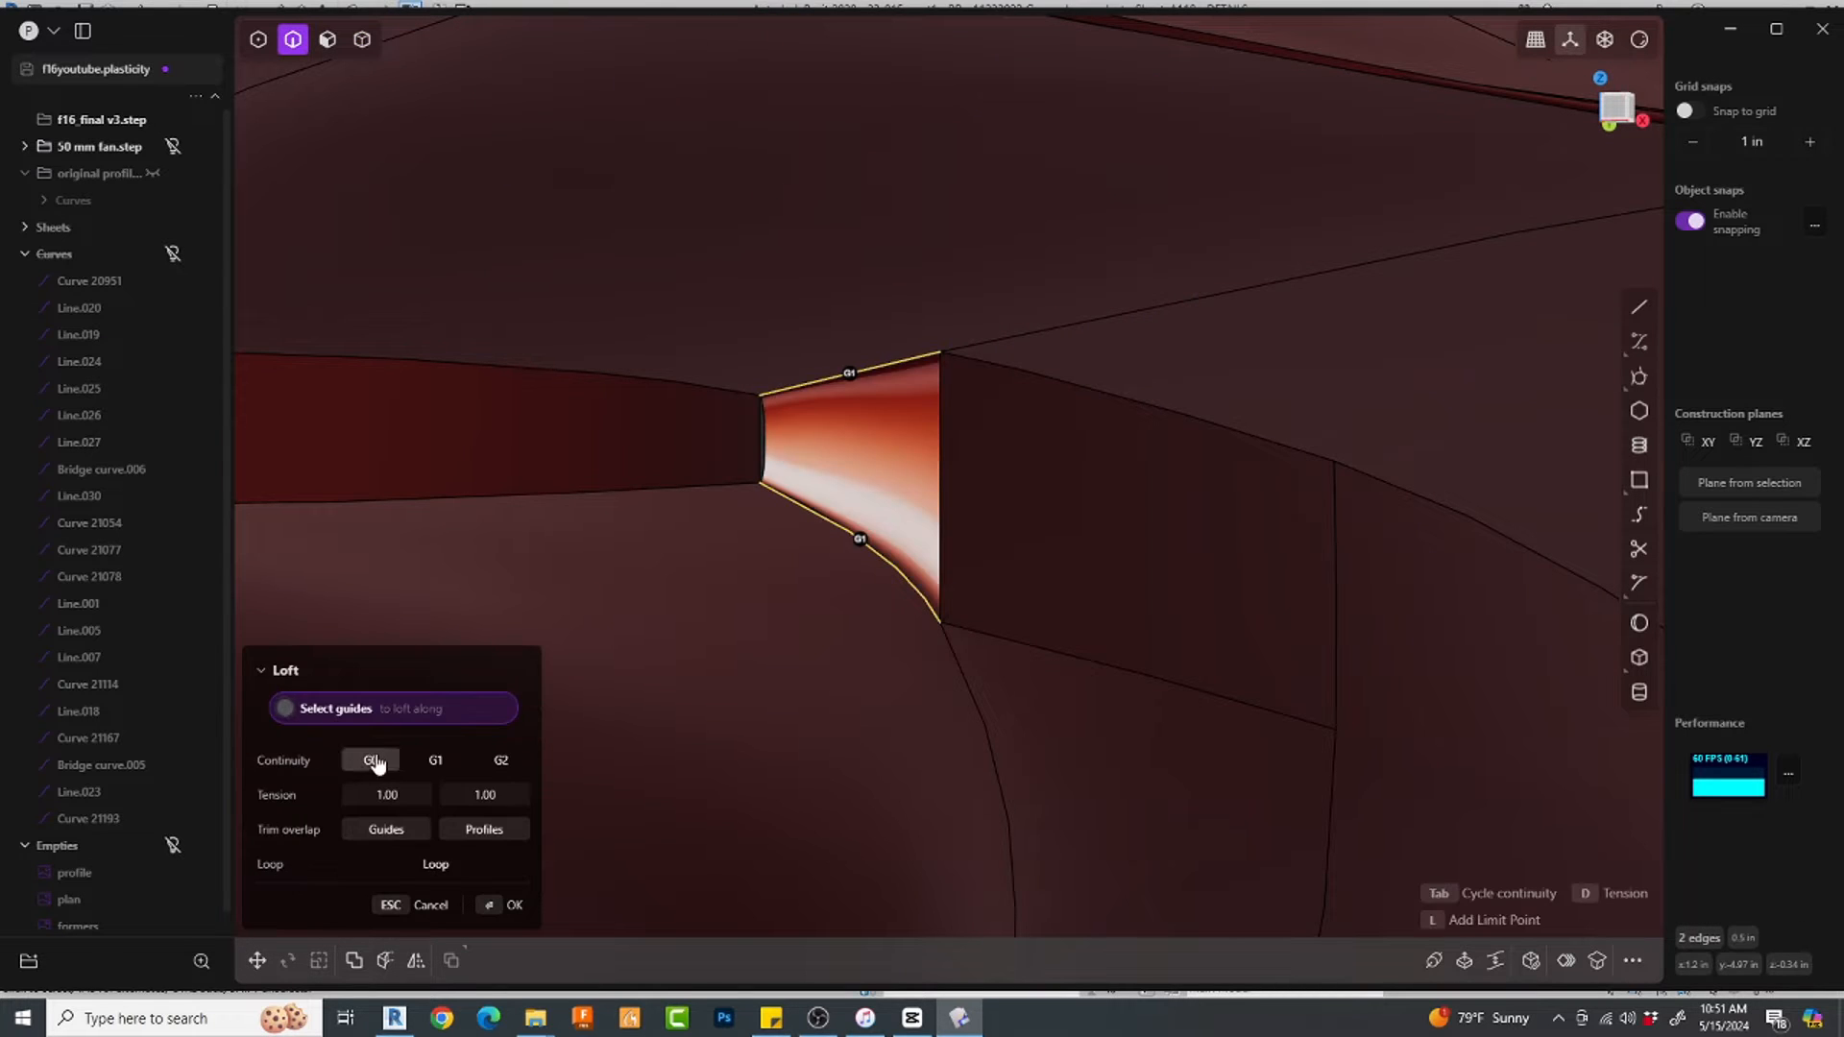
pyautogui.press('Return')
# Step: Offset the outline of the new loft face inward by 0.016 in and select the inner face
pyautogui.press('3')
pyautogui.click(869, 439)
pyautogui.press('o')
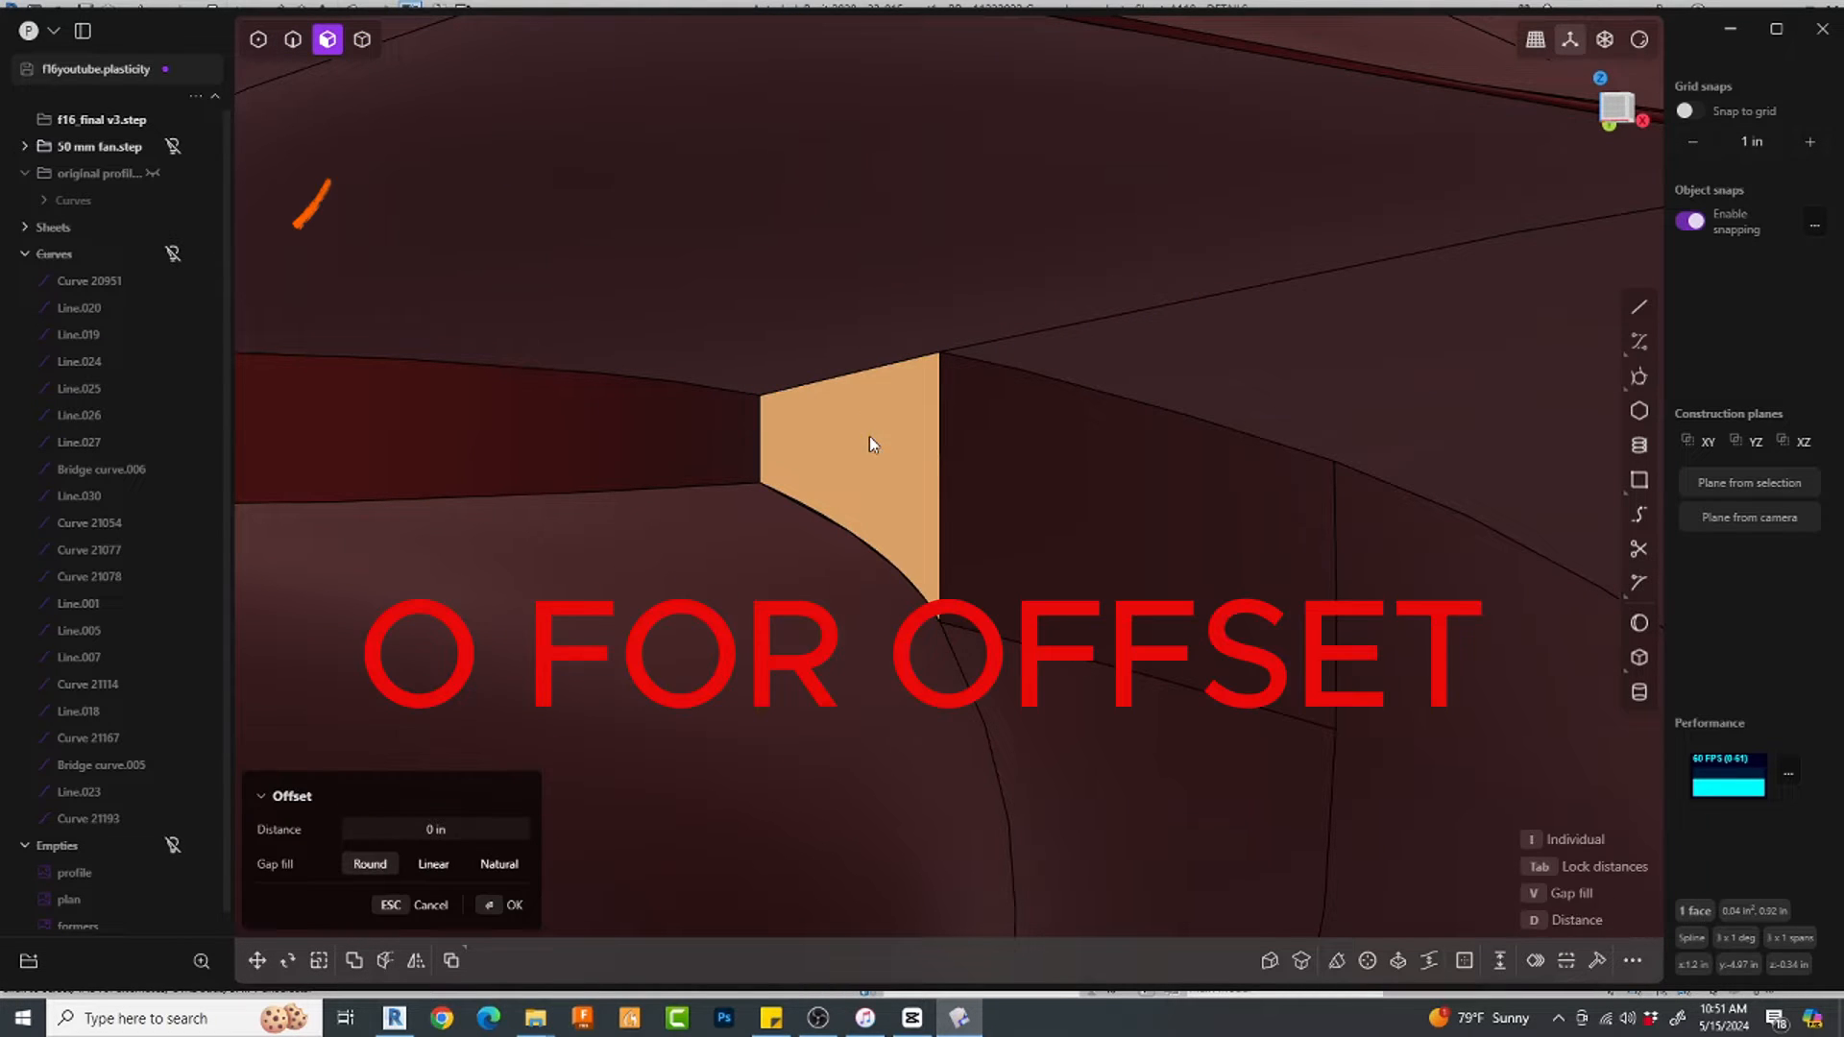
pyautogui.scroll(3, 884, 432)
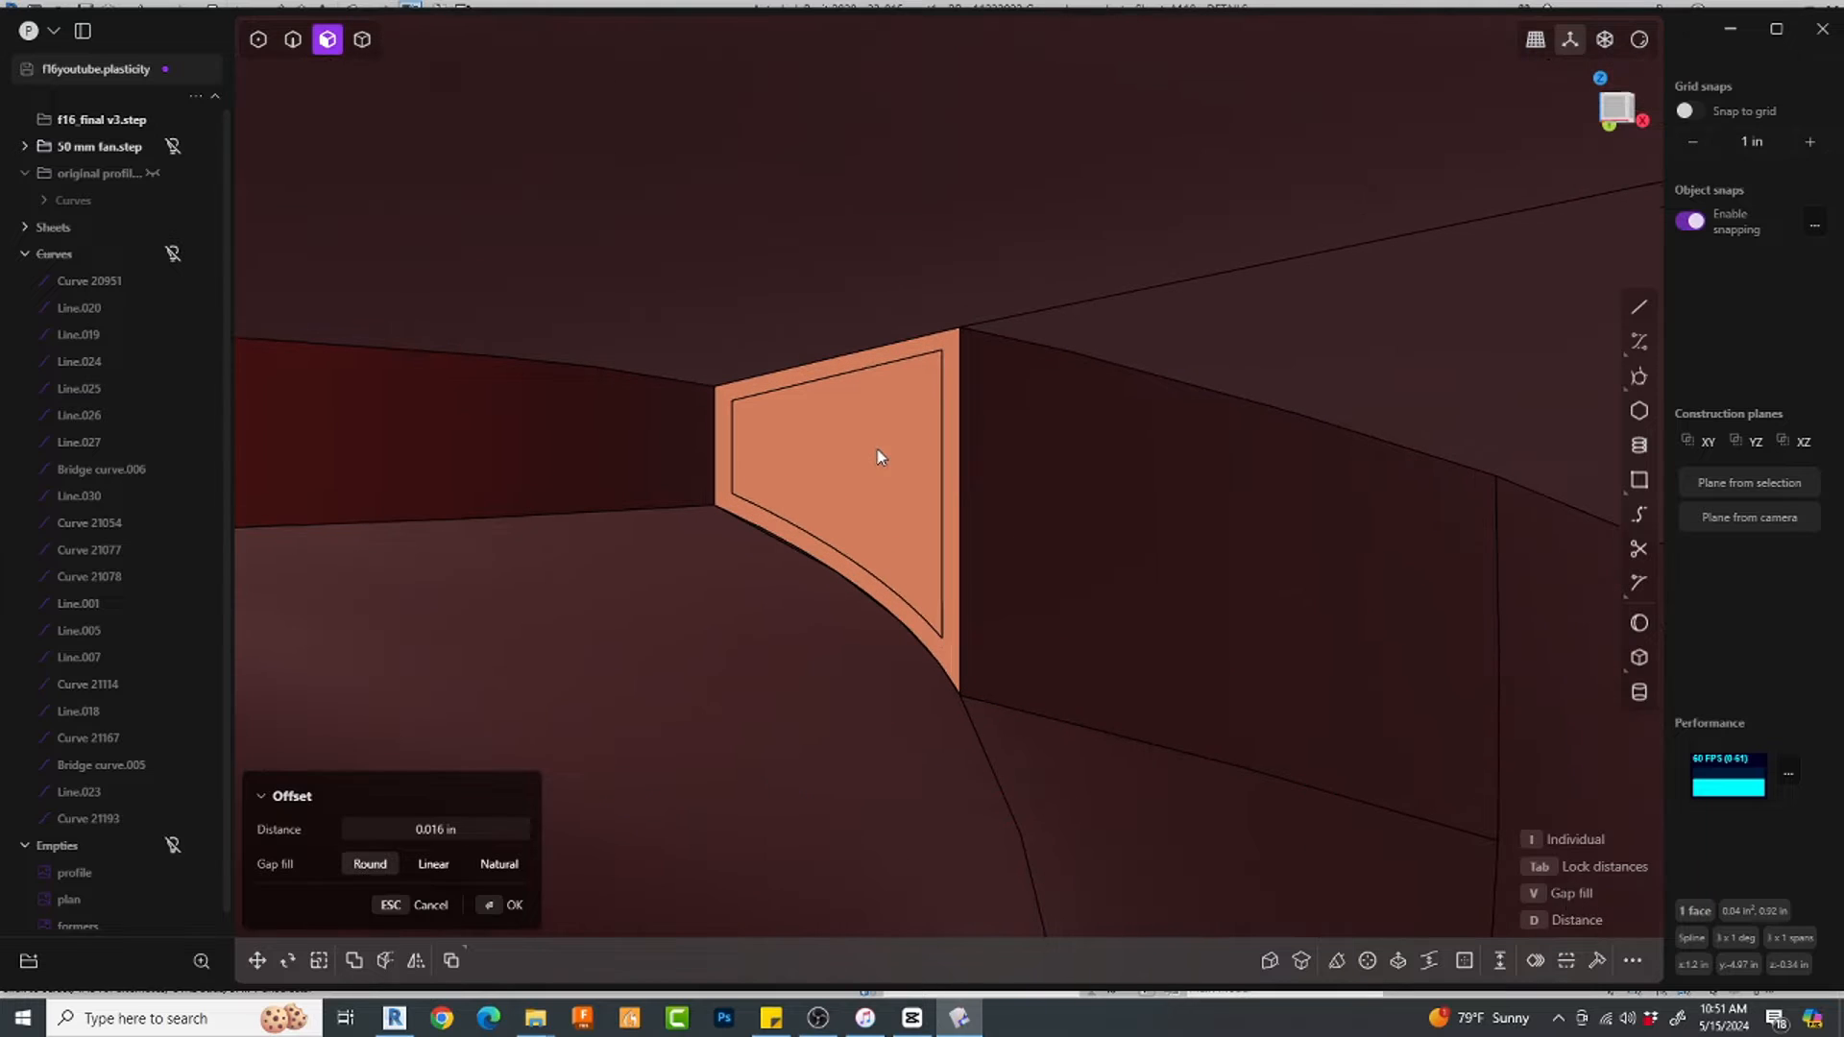
pyautogui.press('Return')
pyautogui.click(880, 459)
pyautogui.moveTo(880, 460); pyautogui.dragTo(885, 463)
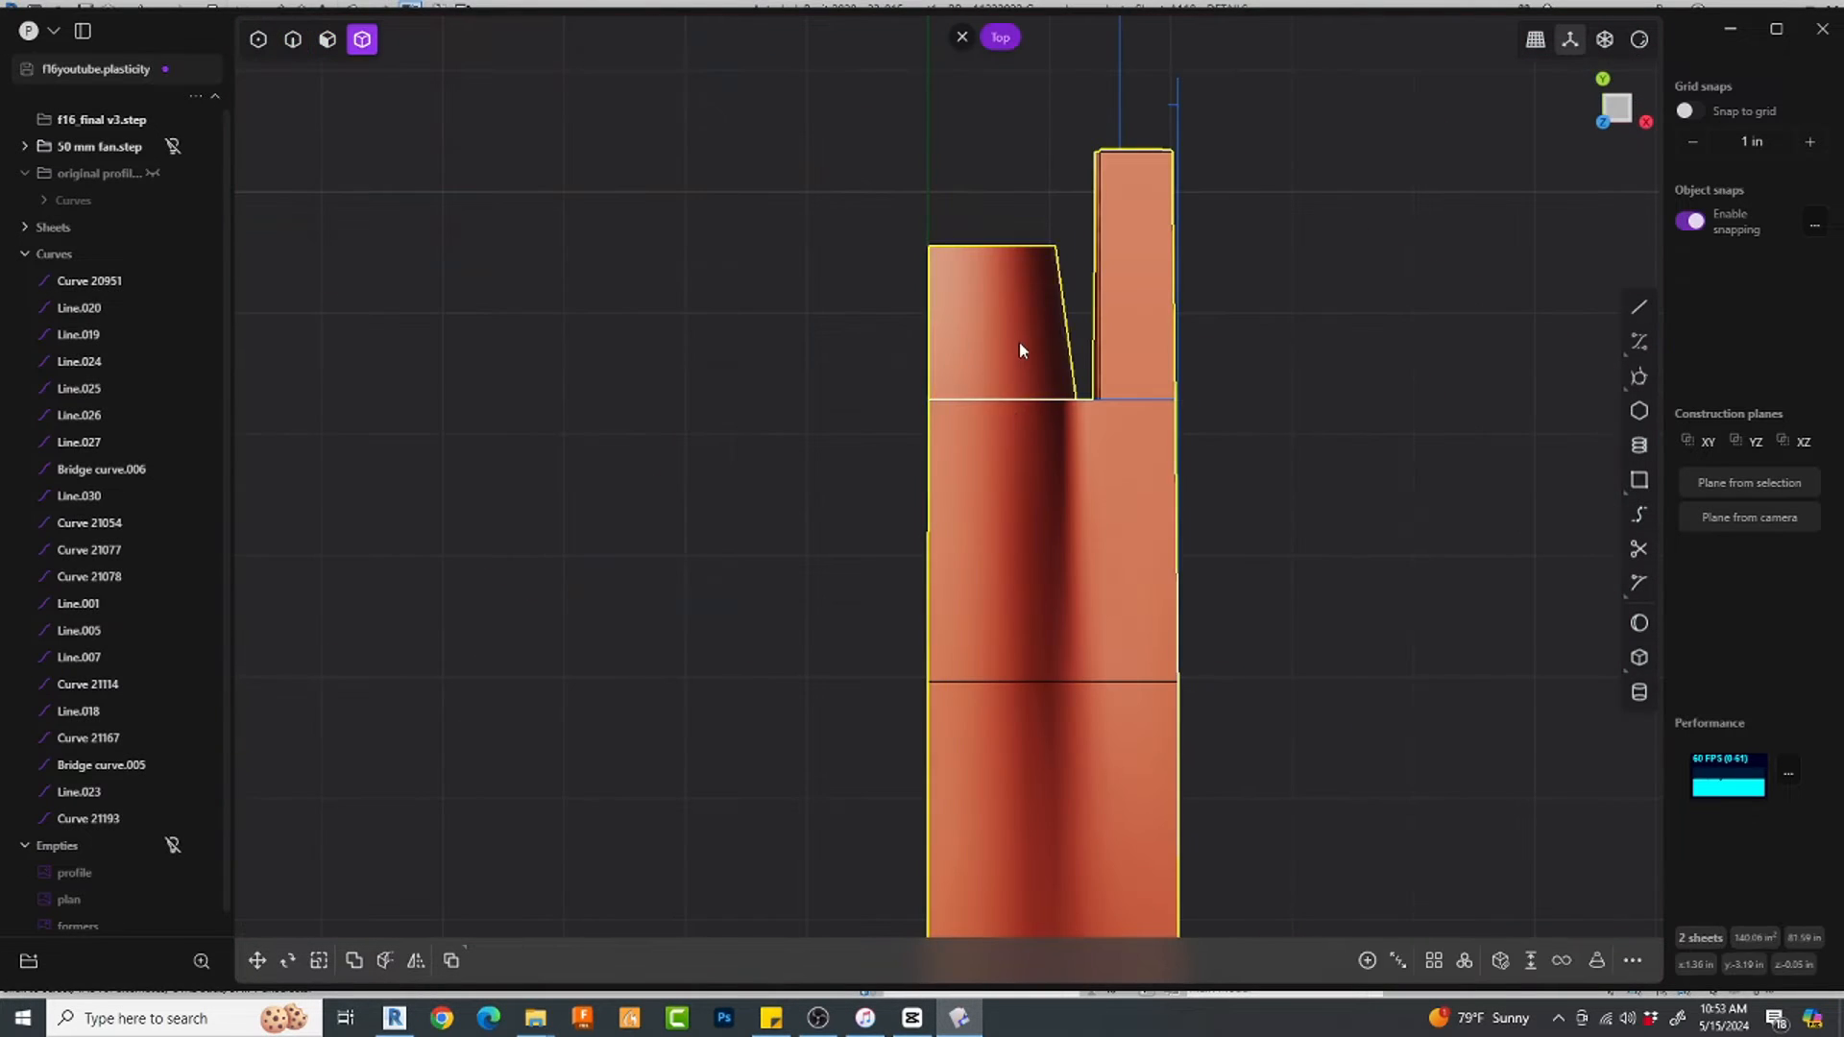
# Step: Join the two selected airframe sheets into one and mirror the half airframe across its centre plane
pyautogui.press('j')
pyautogui.press('Escape')
pyautogui.scroll(-6, 1104, 422)
pyautogui.moveTo(1063, 576); pyautogui.dragTo(1083, 649, button='middle')
pyautogui.click(1083, 649)
pyautogui.hotkey('alt', 'x')
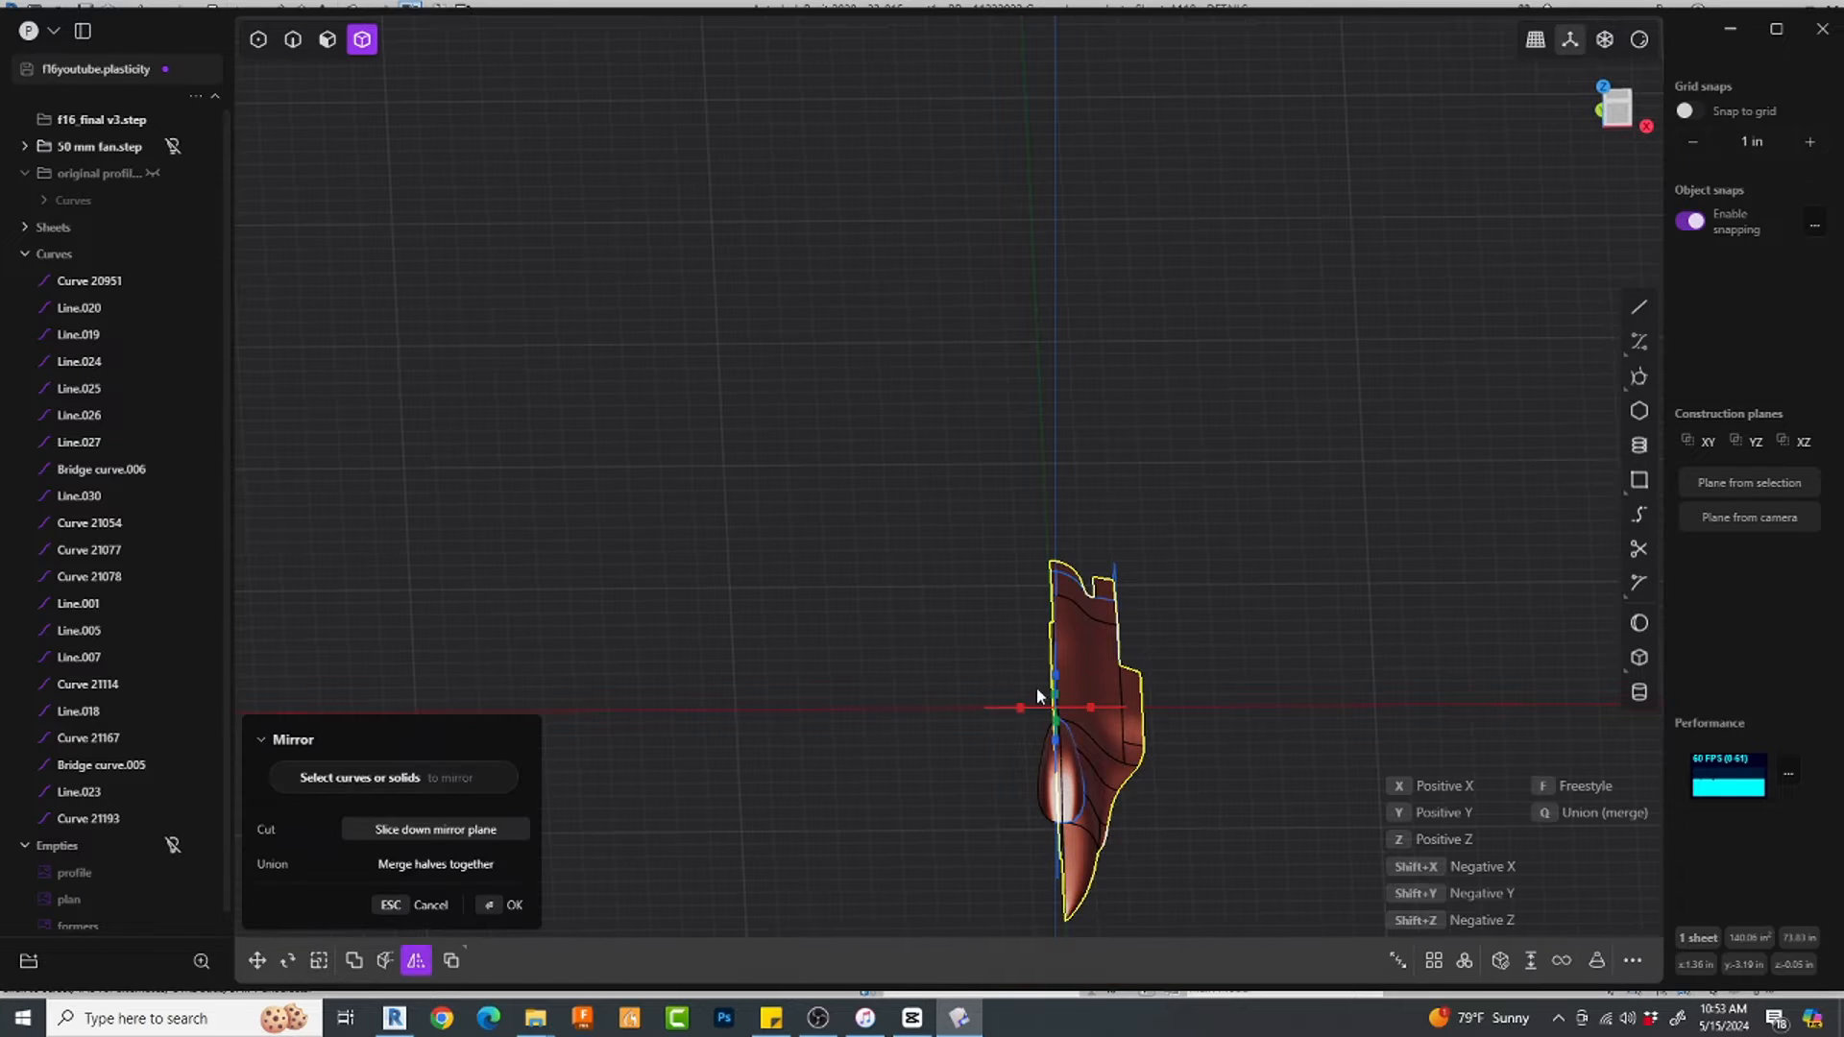
pyautogui.click(1020, 708)
pyautogui.moveTo(1093, 735); pyautogui.dragTo(1196, 677, button='middle')
pyautogui.scroll(3, 1196, 678)
pyautogui.press('Return')
pyautogui.keyDown('shift'); pyautogui.moveTo(1025, 735); pyautogui.dragTo(1005, 485, button='middle'); pyautogui.keyUp('shift')
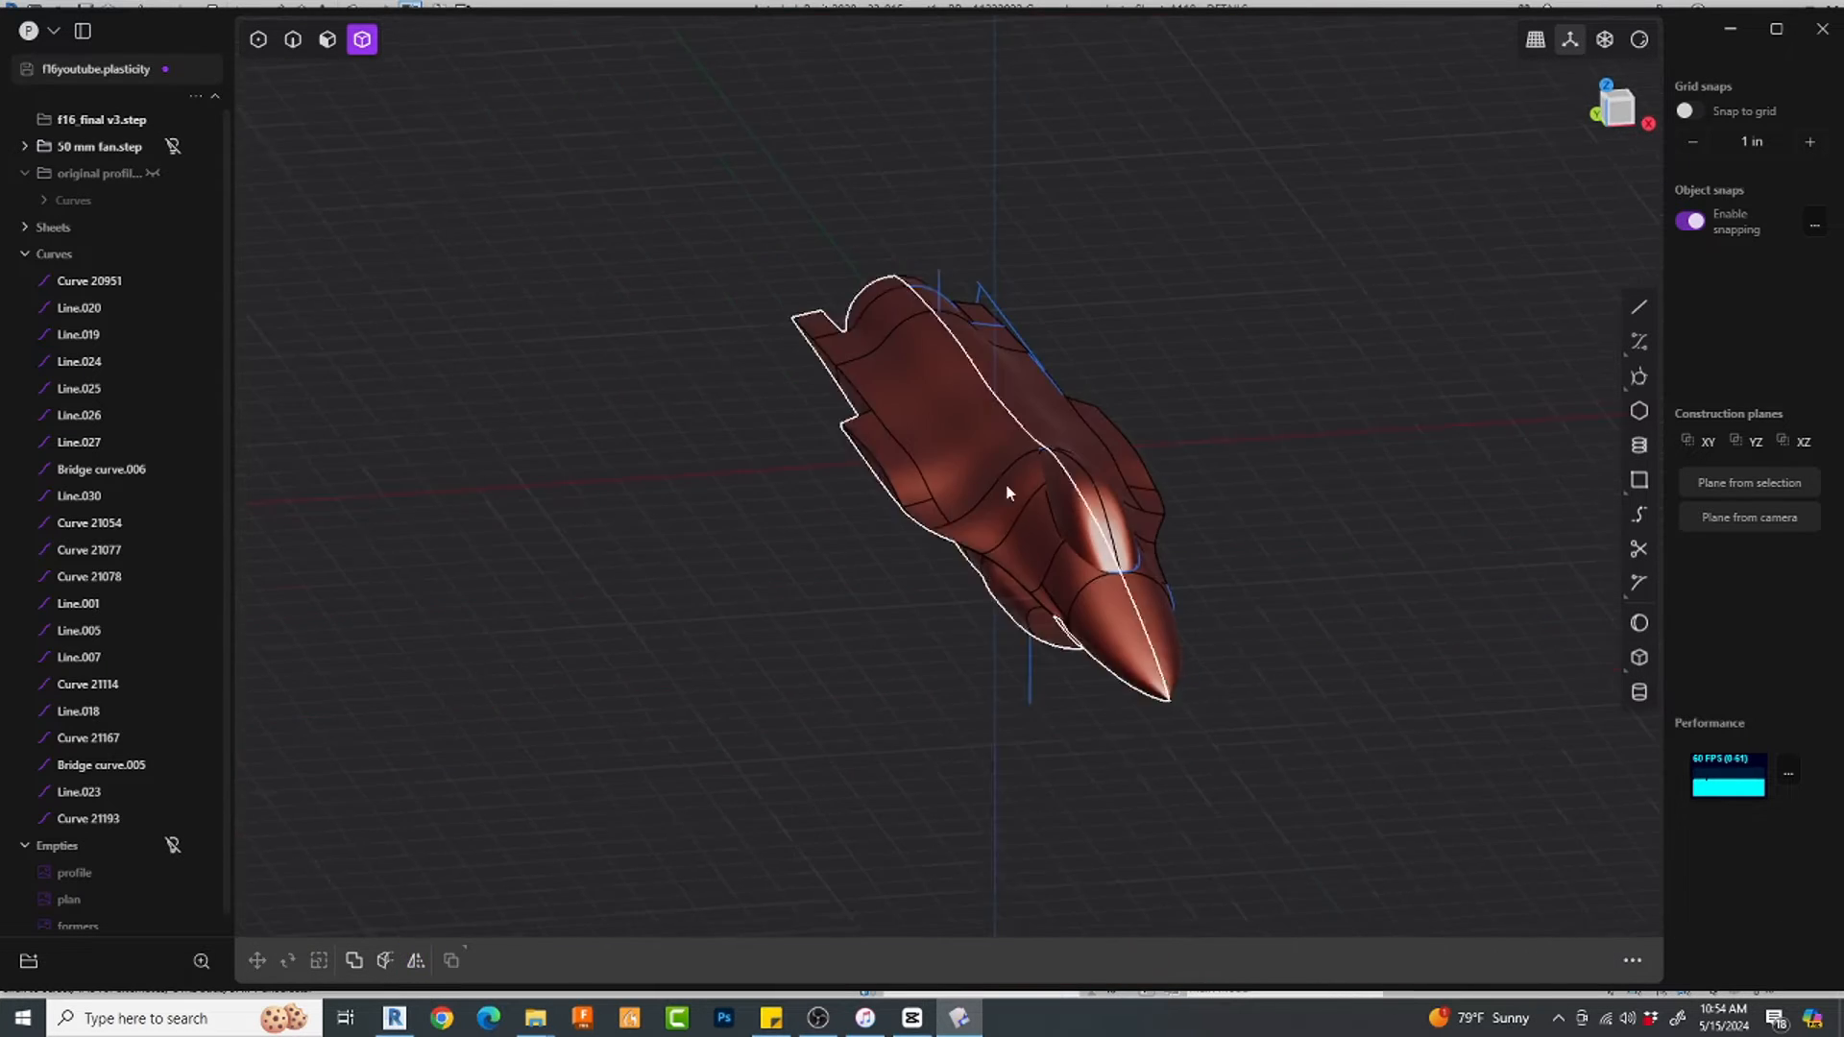
# Step: Flatten the copied intake lip curve by scaling it to 0 along Y
pyautogui.click(1005, 492)
pyautogui.press('KP_1')
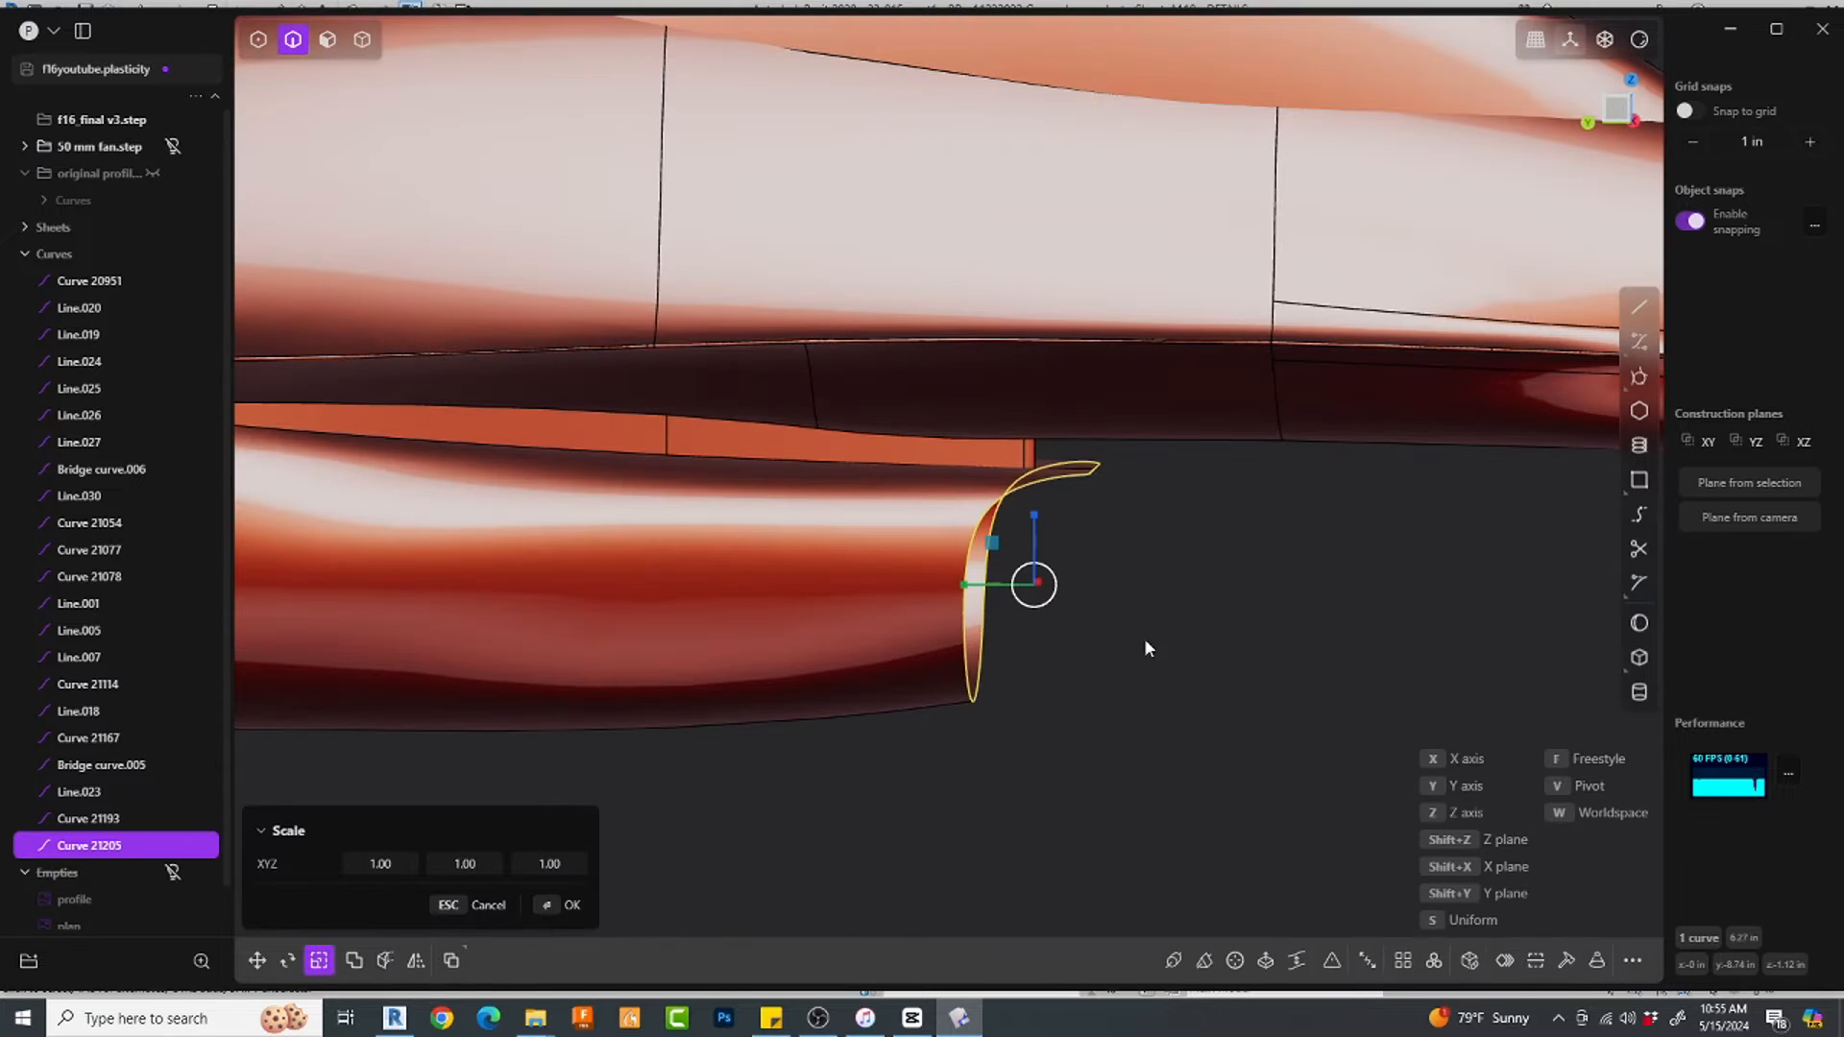
pyautogui.scroll(-3, 1167, 623)
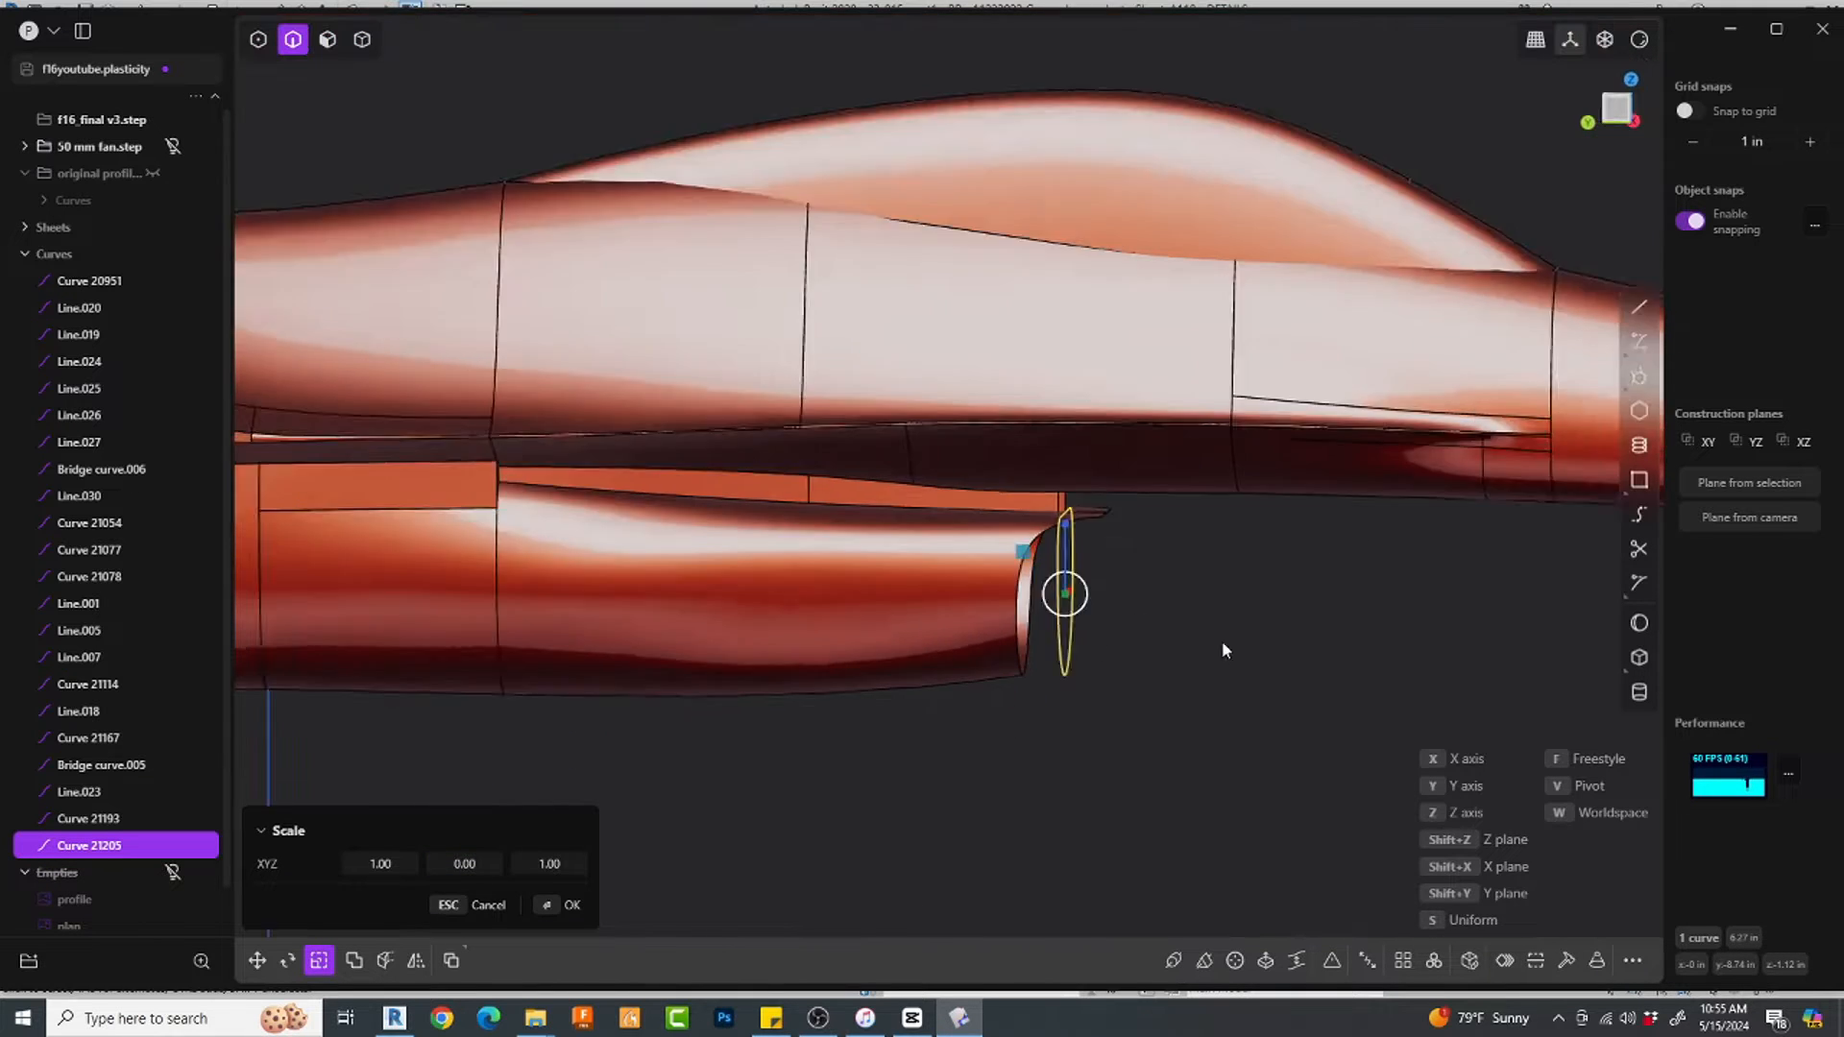
pyautogui.moveTo(1222, 642); pyautogui.dragTo(1056, 634, button='middle')
# Step: Offset the flattened intake curve inward by 0.087 in, working from the front view
pyautogui.click(1613, 116)
pyautogui.scroll(6, 1181, 446)
pyautogui.scroll(2, 1057, 365)
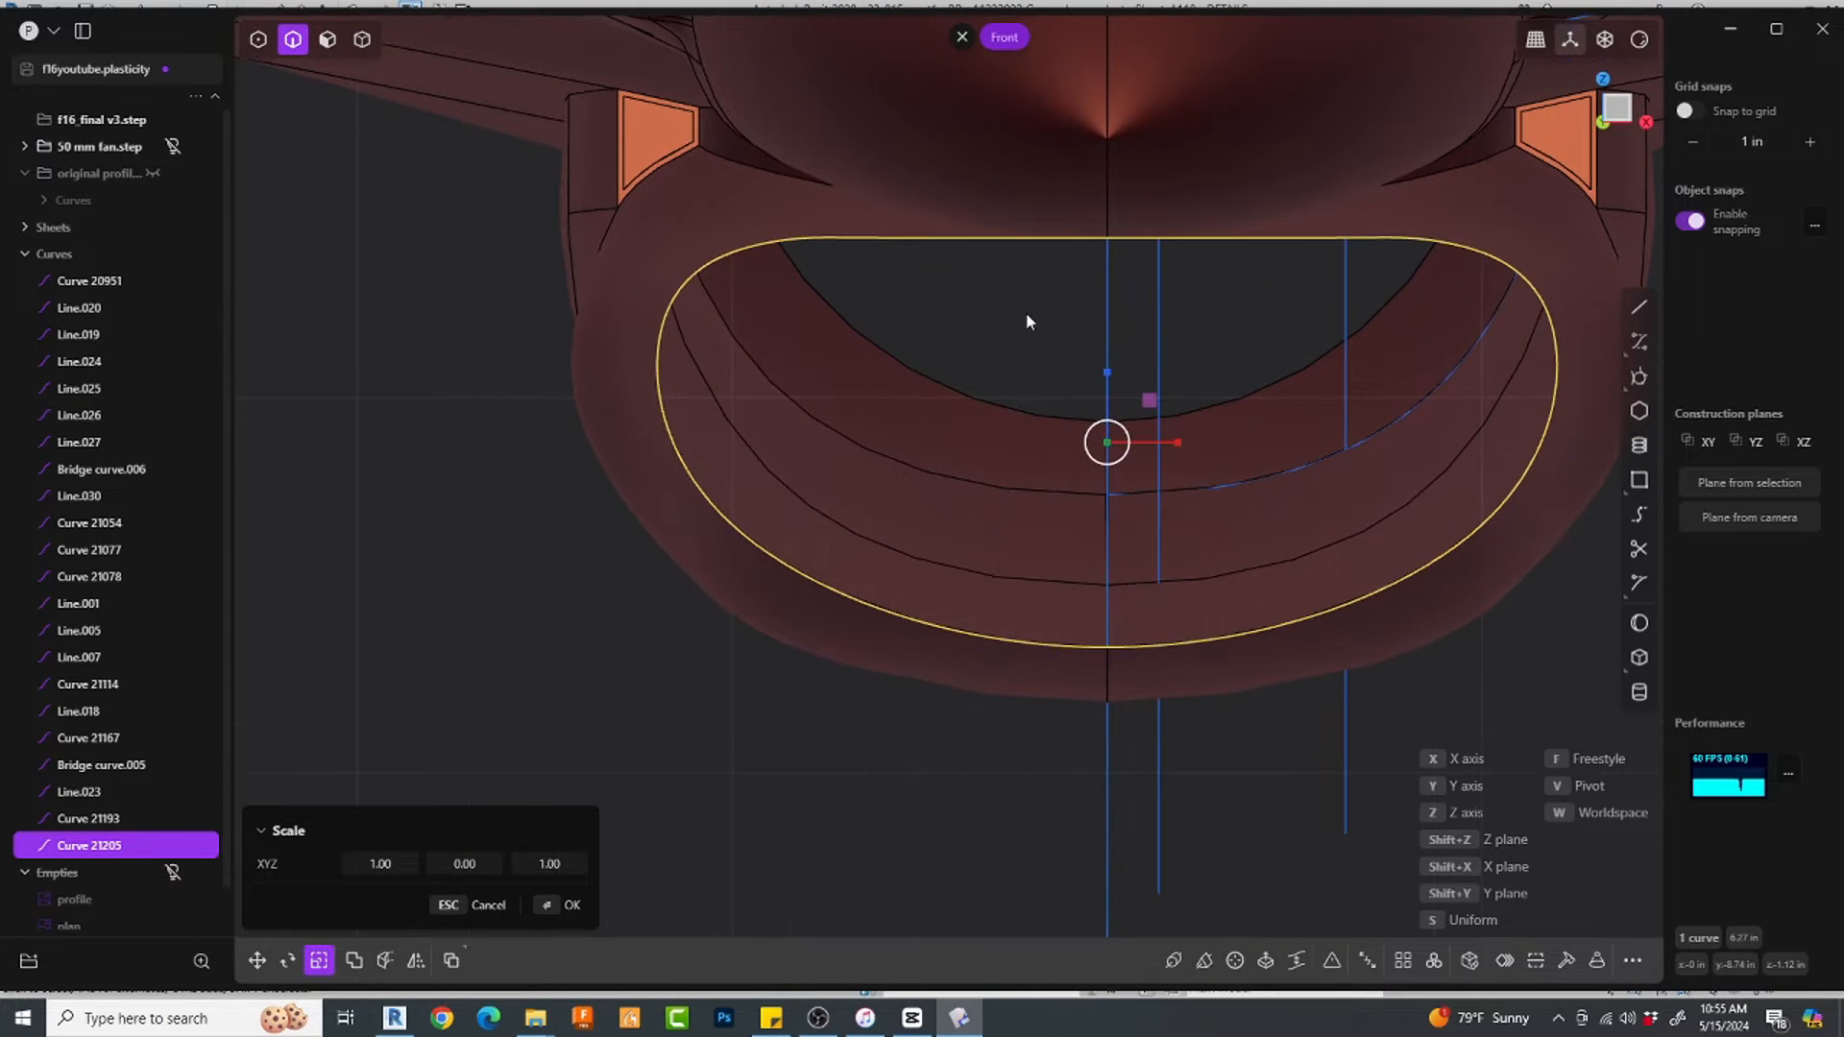
pyautogui.press('o')
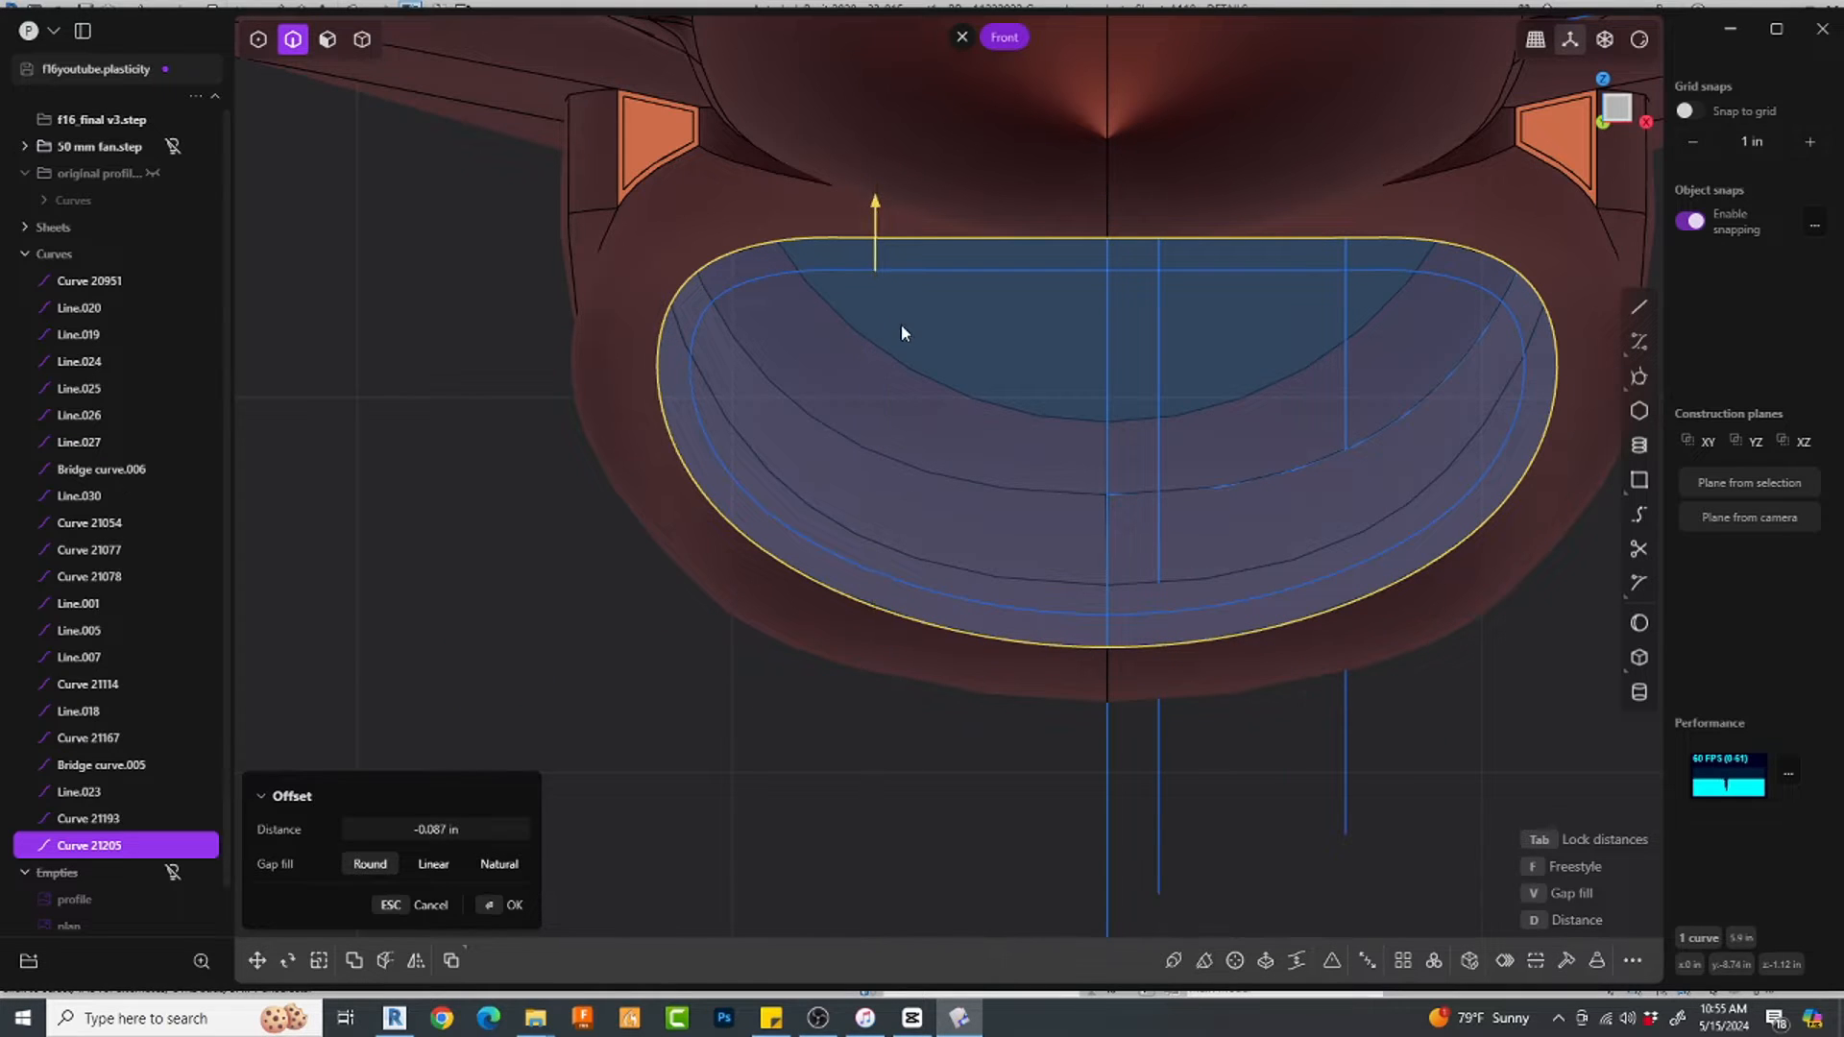
pyautogui.press('Return')
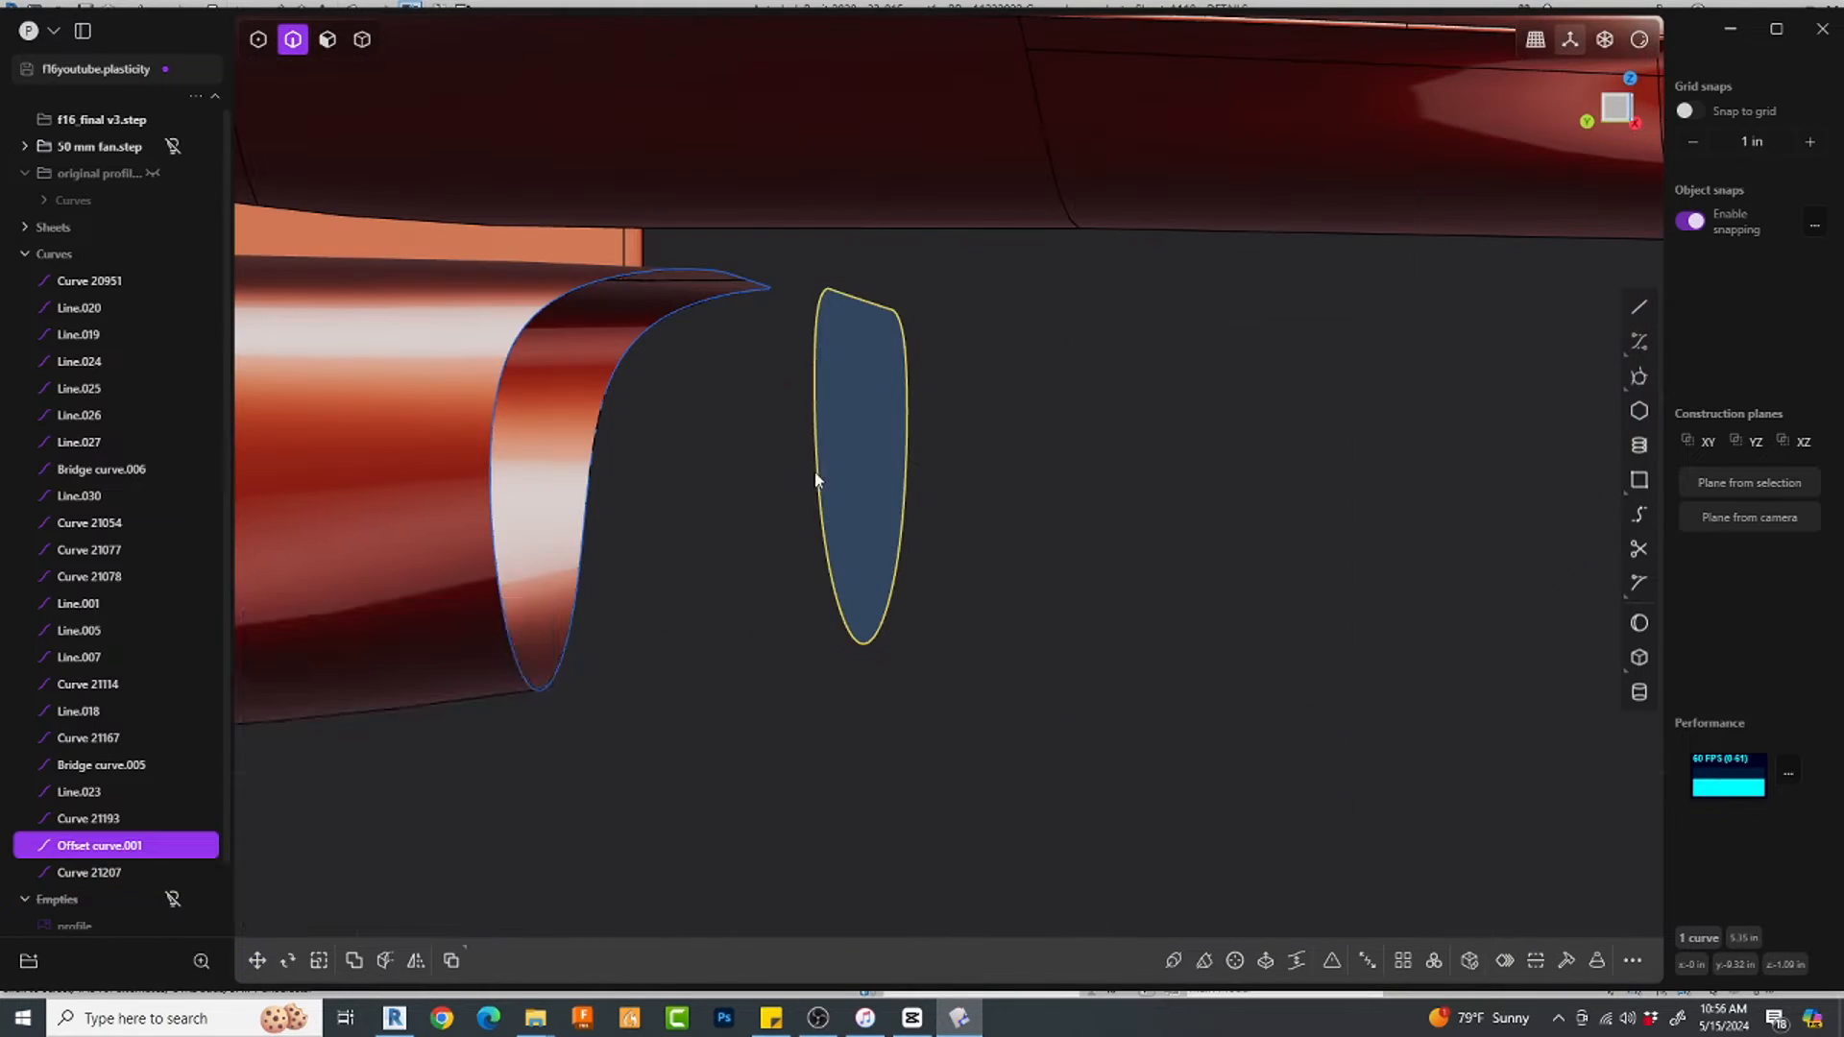
# Step: Extrude the inner offset curve rearward through the intake lip as an open sheet
pyautogui.press('e')
pyautogui.click(688, 454)
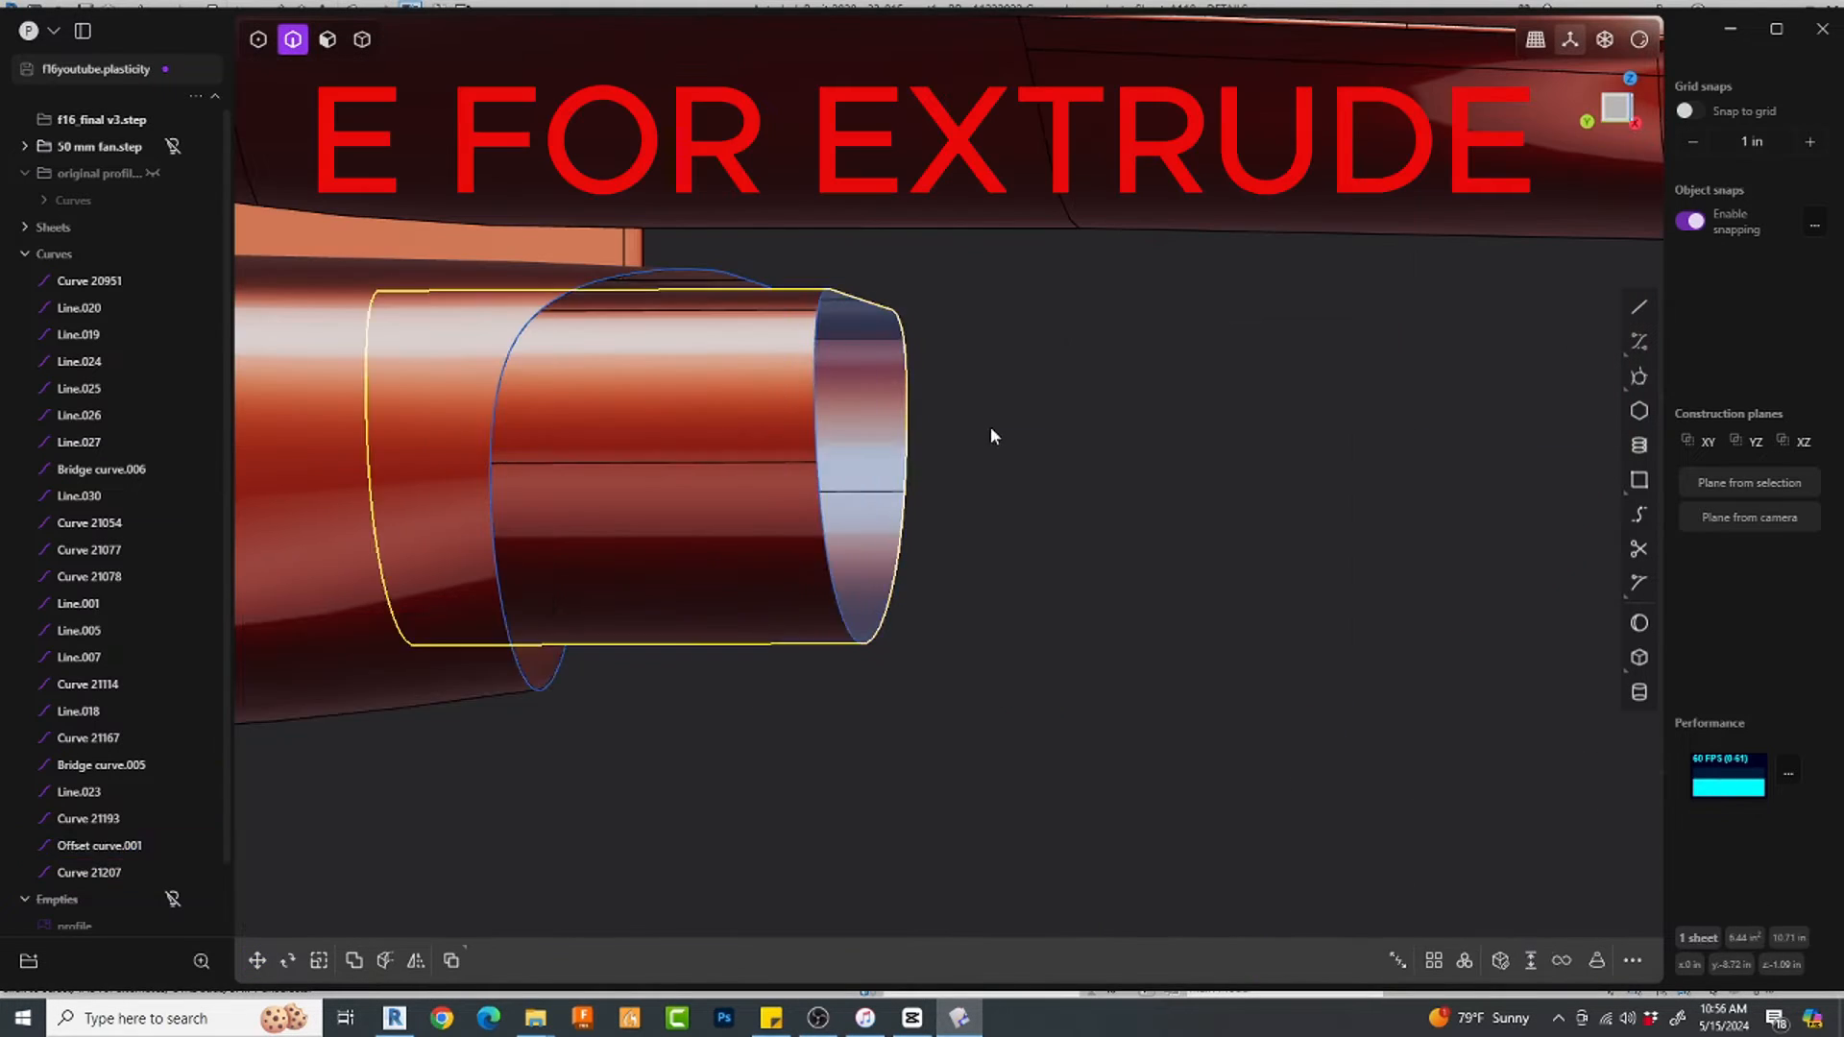
# Step: Draw a vertical line about 1.17 in long across the extruded inner duct sheet, working from the left view
pyautogui.click(991, 429)
pyautogui.moveTo(991, 429); pyautogui.dragTo(1040, 487, button='middle')
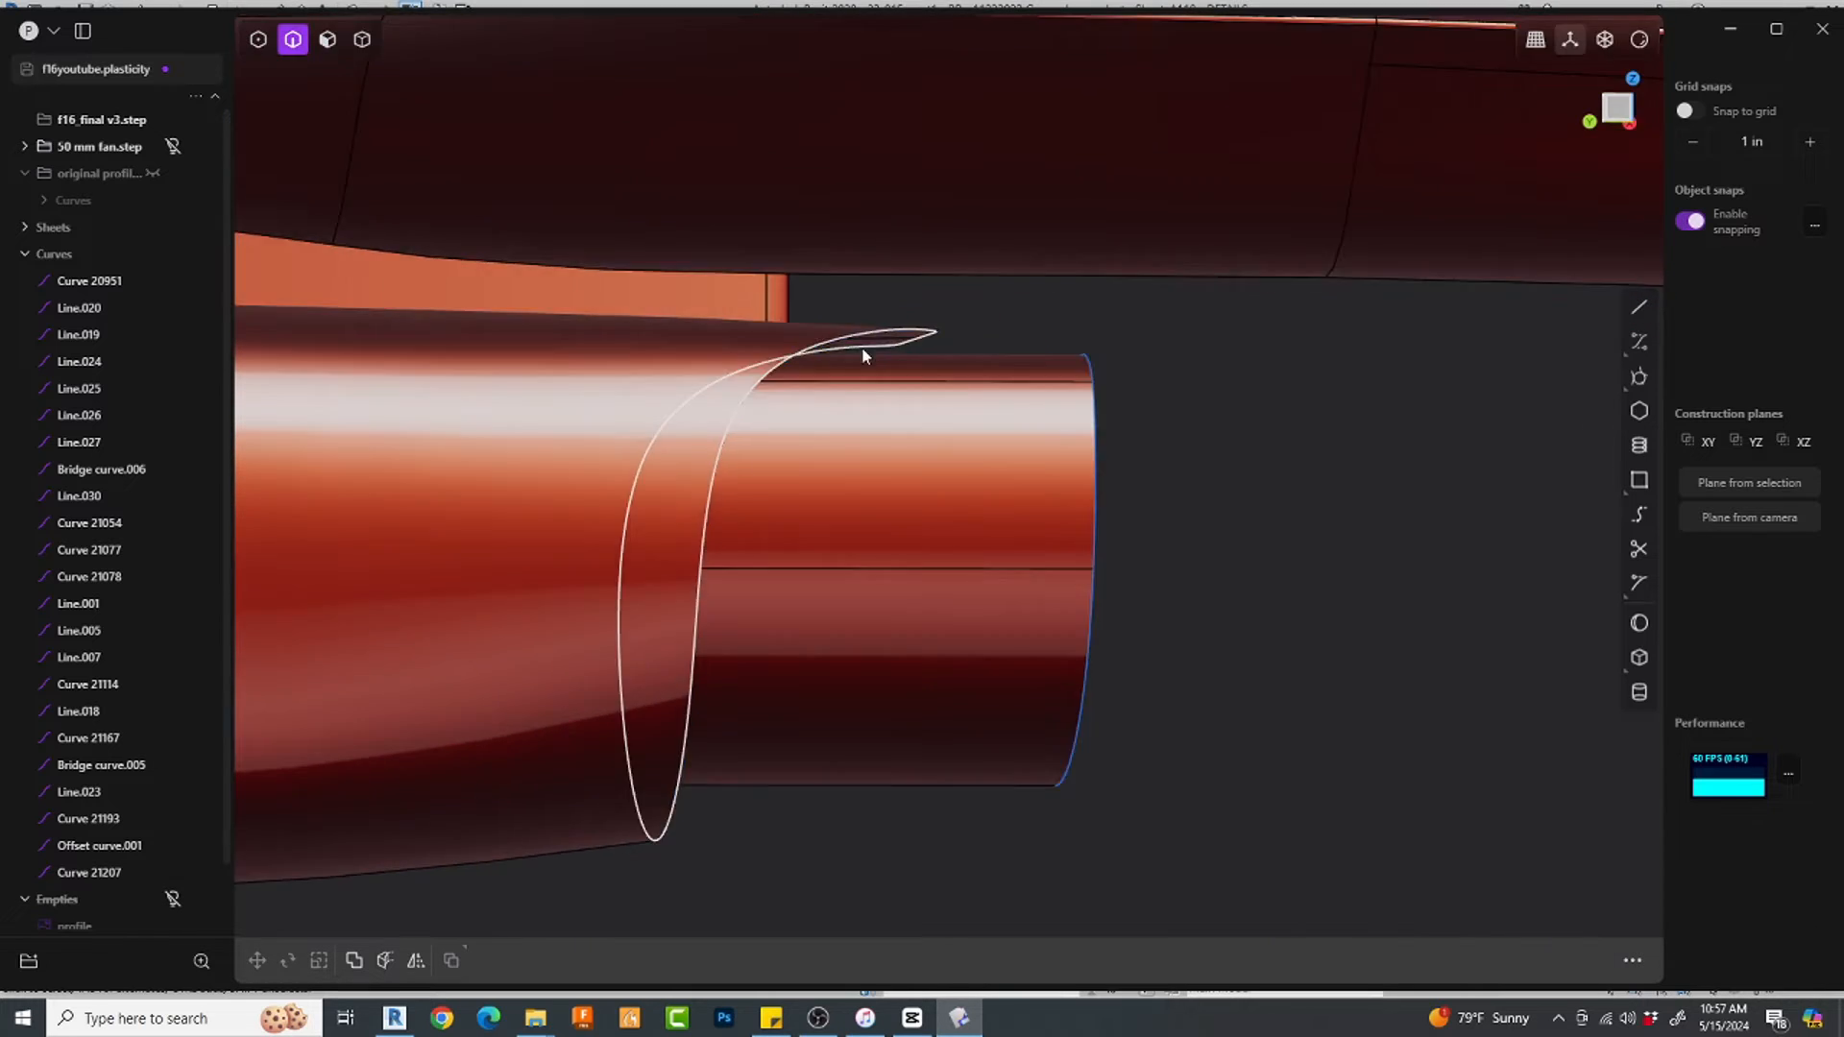
pyautogui.moveTo(864, 352); pyautogui.dragTo(959, 351, button='middle')
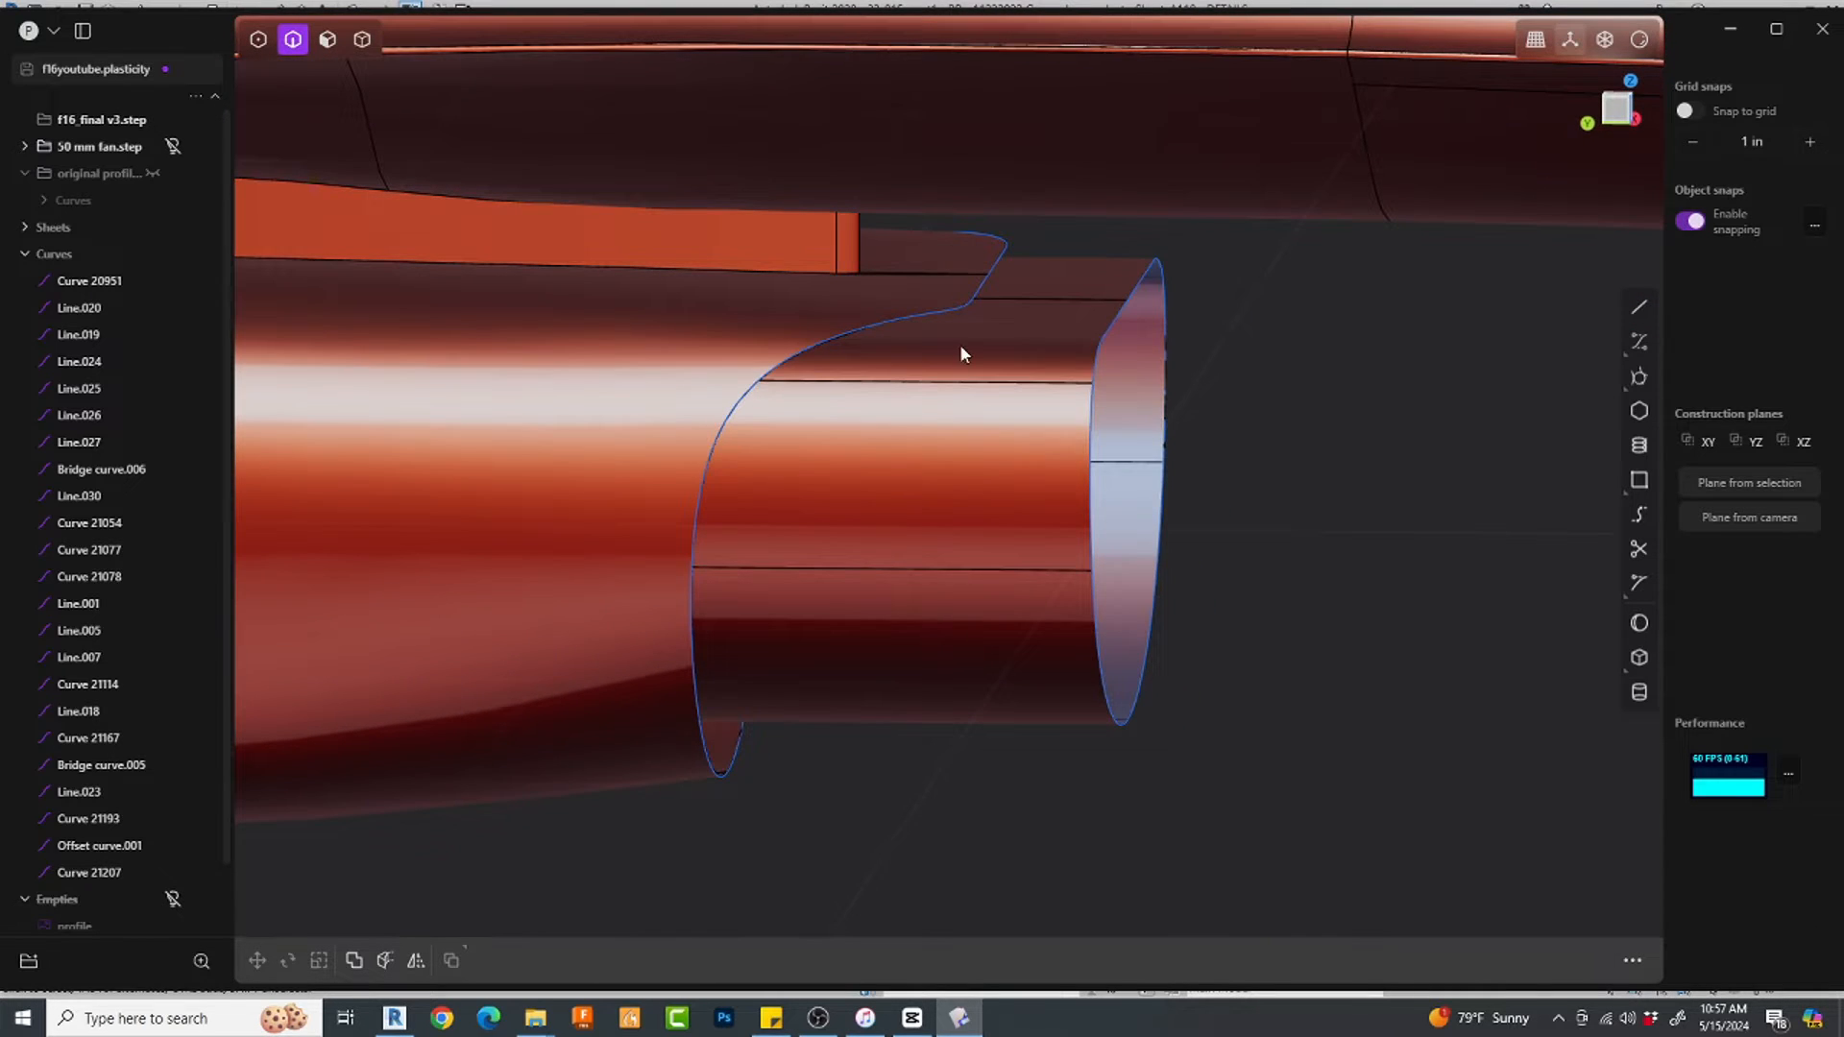
pyautogui.click(1622, 116)
pyautogui.rightClick(1086, 834)
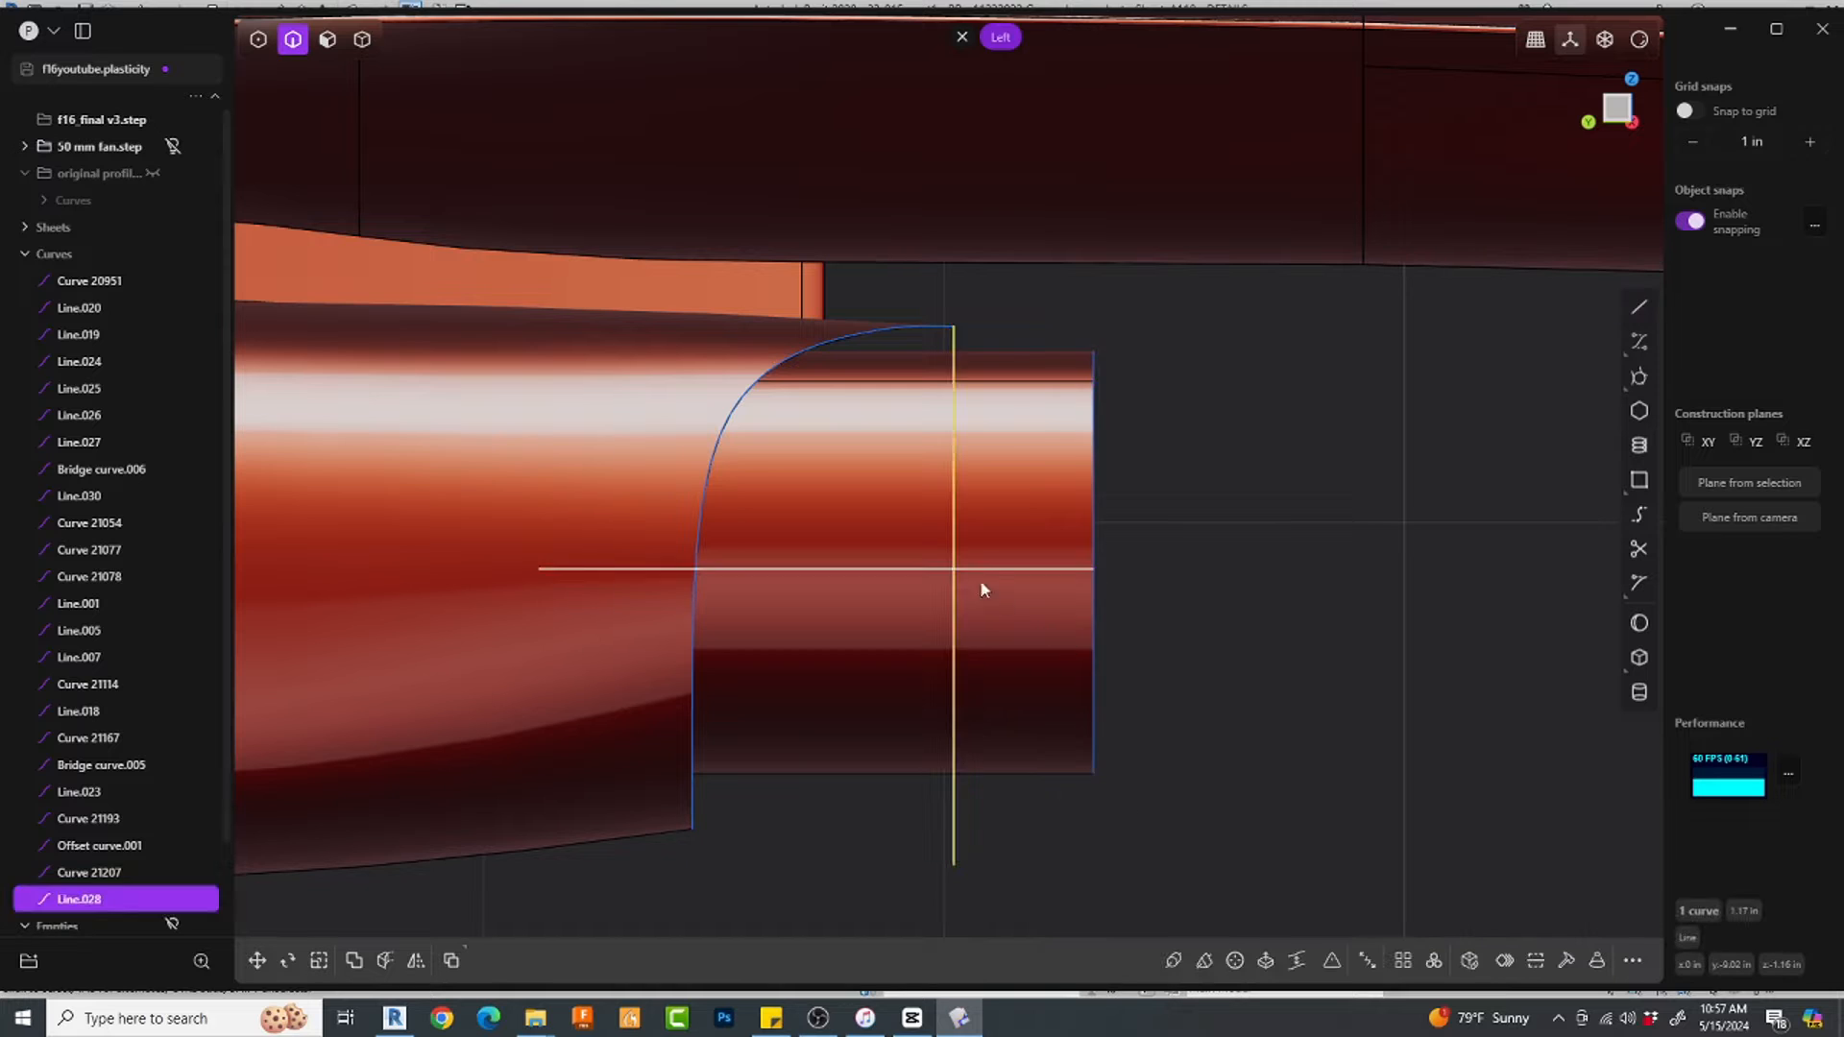
# Step: Cut the extruded duct sheet with the vertical line and delete the cut-off piece
pyautogui.press('4')
pyautogui.click(979, 584)
pyautogui.press('c')
pyautogui.click(953, 809)
pyautogui.rightClick(1056, 834)
pyautogui.press('Delete')
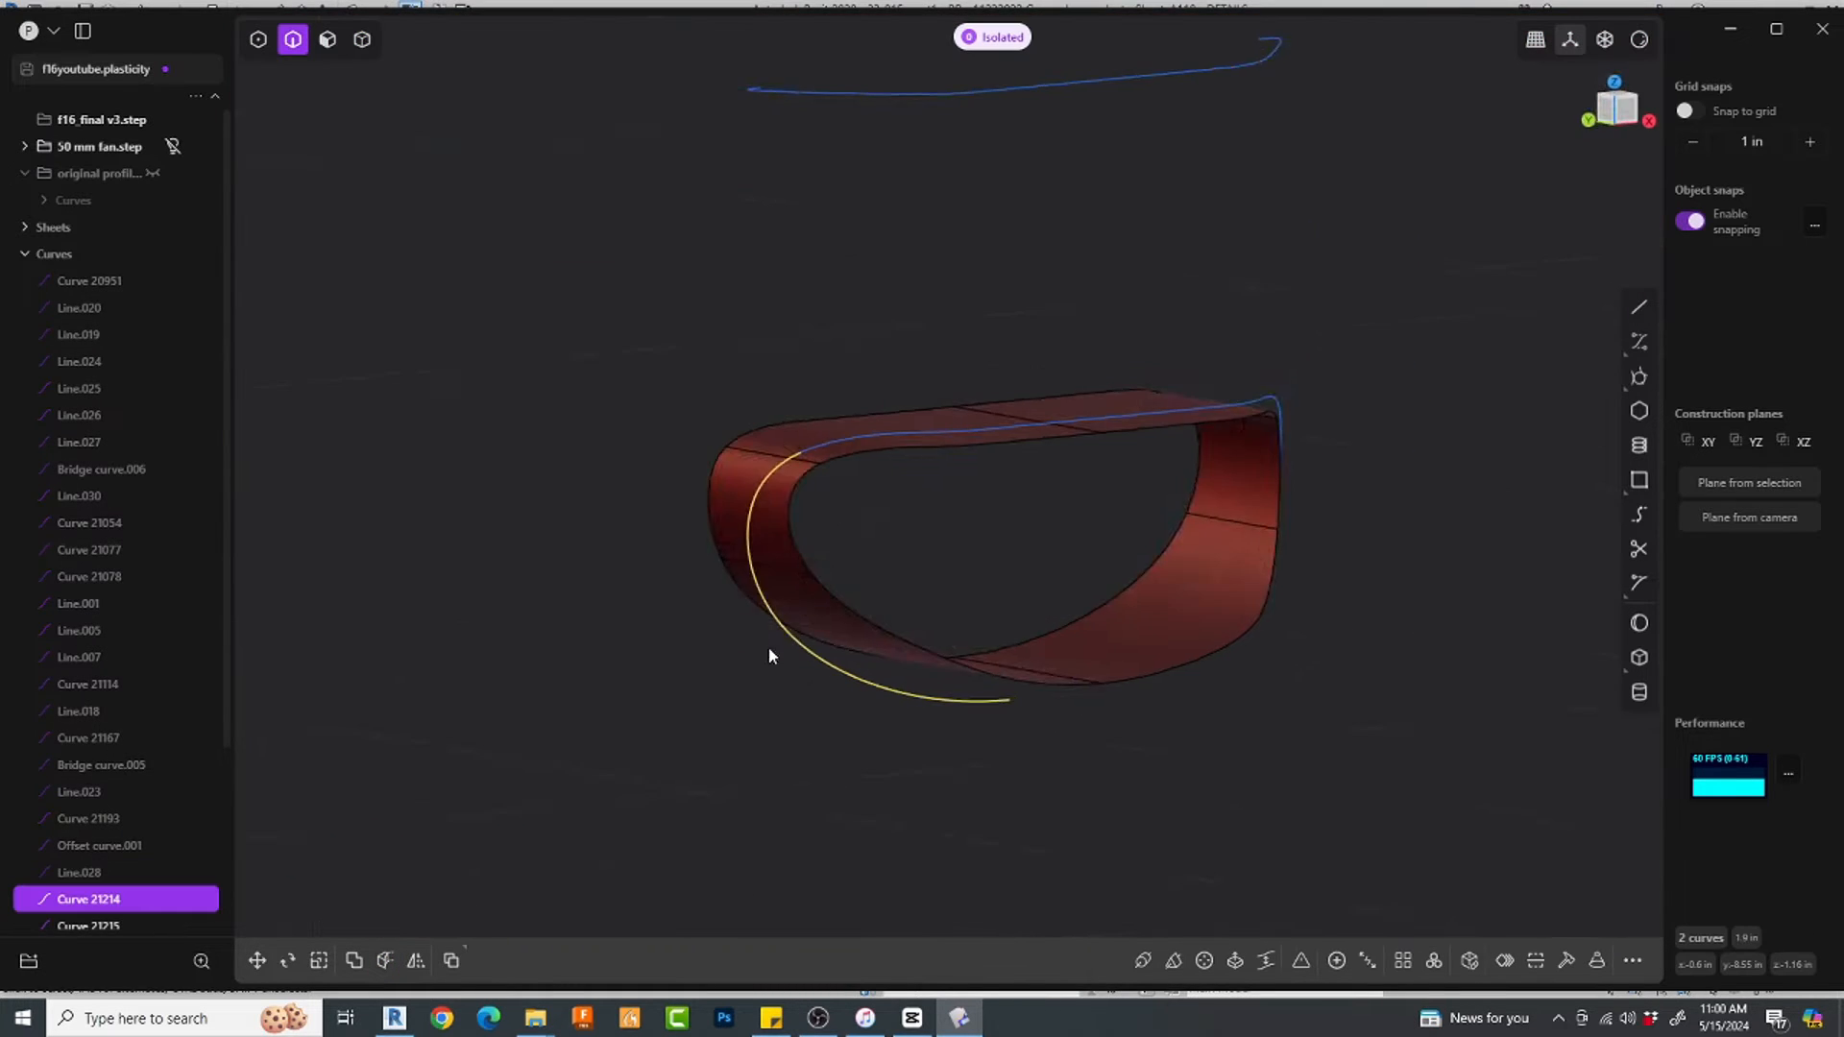
# Step: Flatten the two selected side lip curves by scaling them along X
pyautogui.press('s')
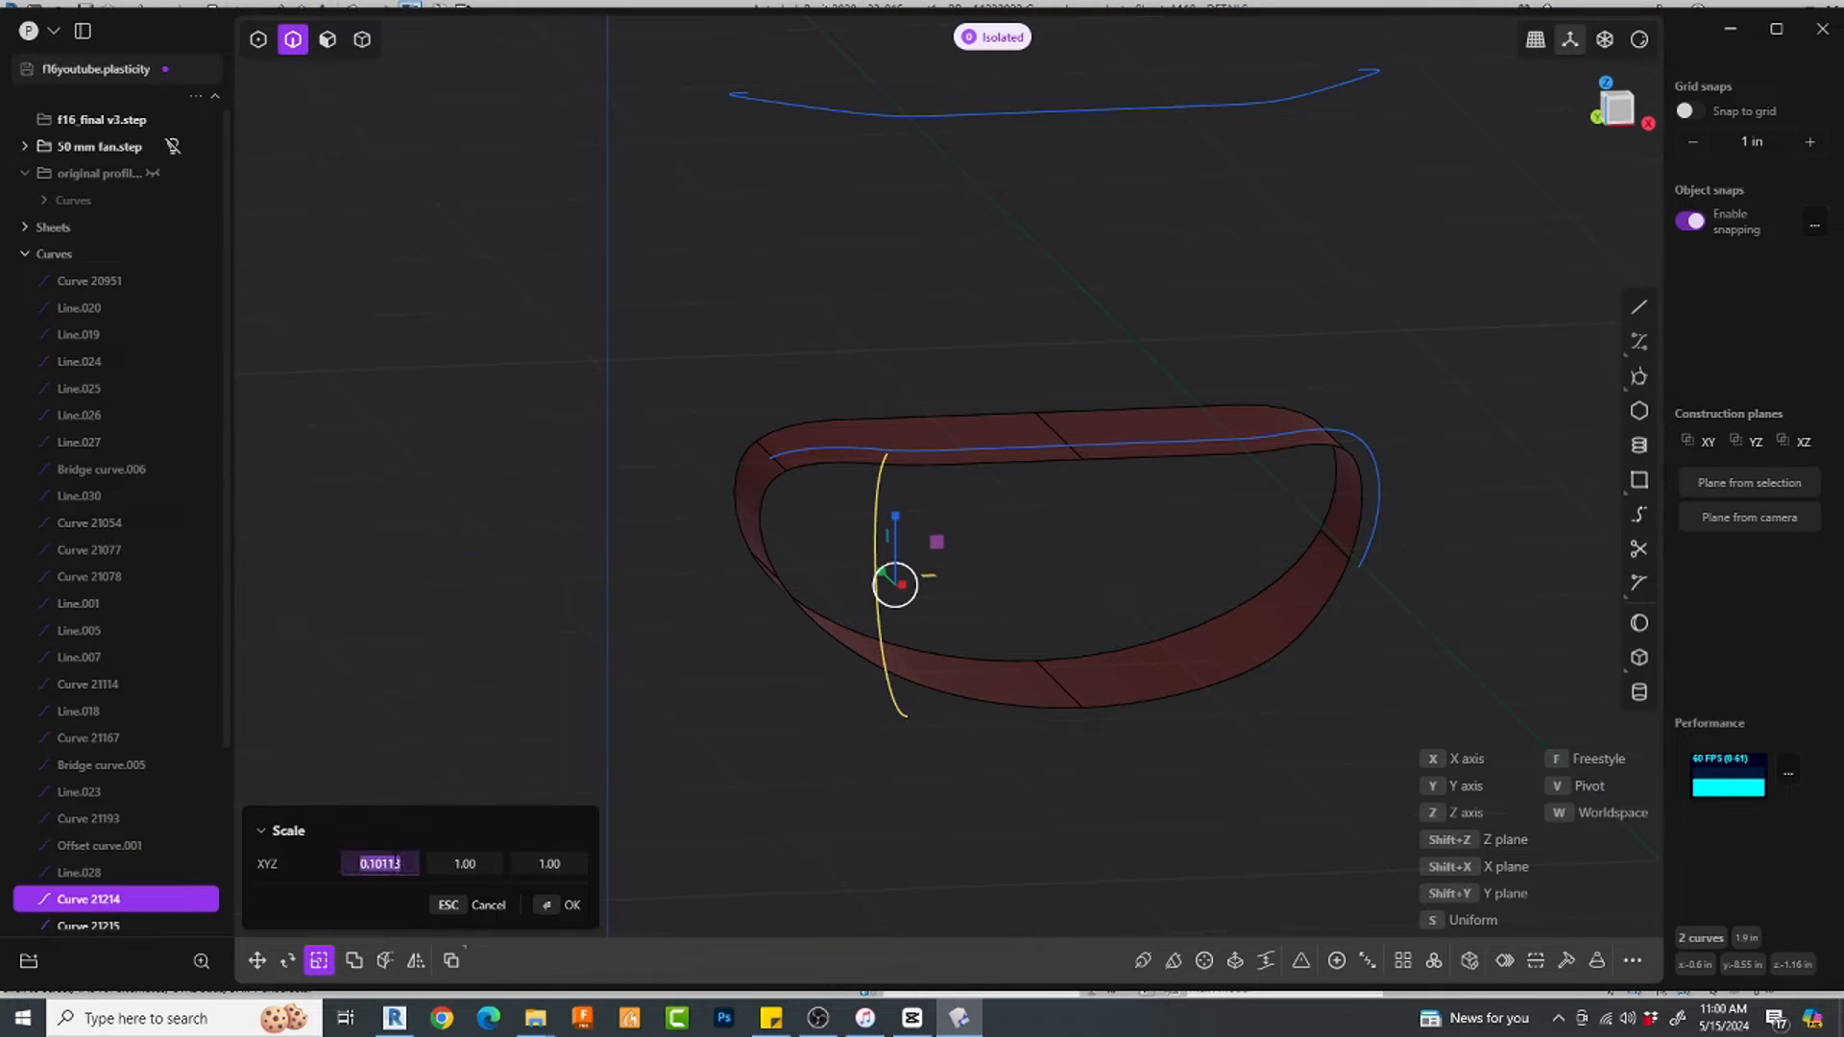
pyautogui.moveTo(964, 588); pyautogui.dragTo(796, 594)
pyautogui.rightClick(802, 711)
pyautogui.click(817, 759)
# Step: Try to cut the duct's two side sheets together with the flattened curve
pyautogui.moveTo(816, 759); pyautogui.dragTo(934, 694, button='middle')
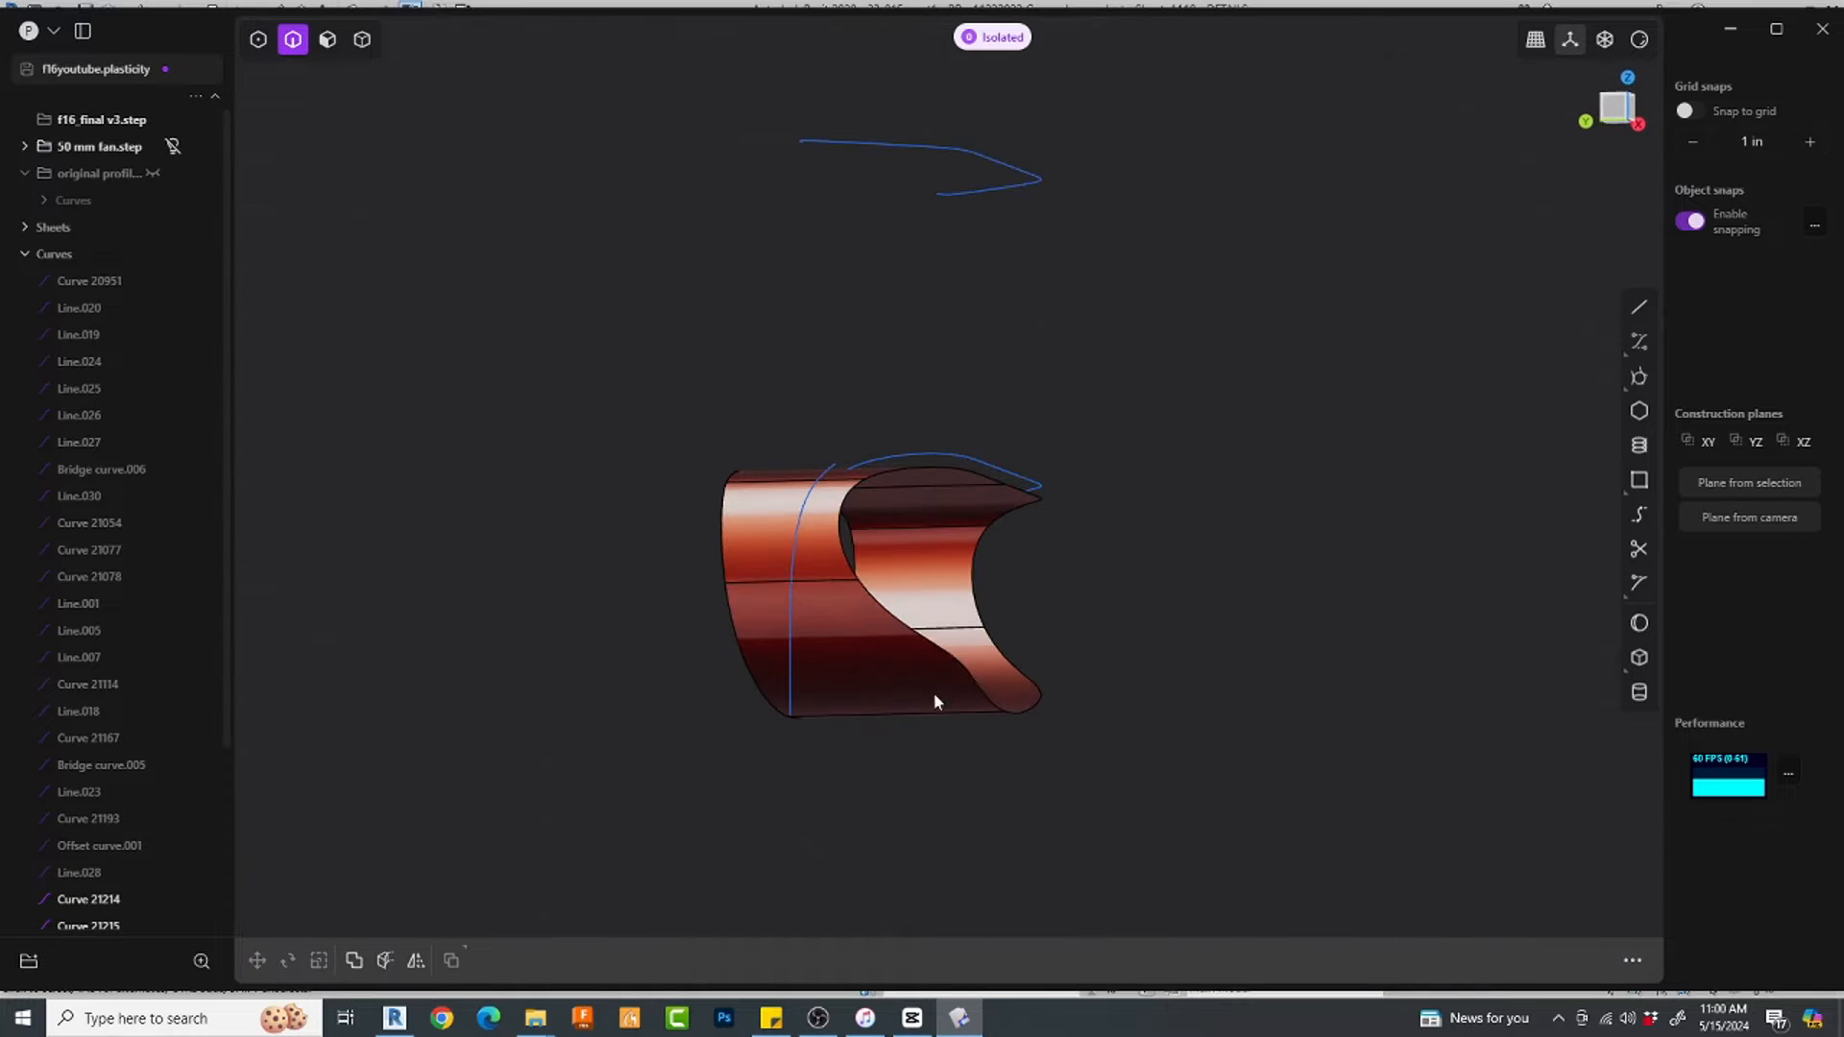
pyautogui.press('4')
pyautogui.click(890, 654)
pyautogui.click(827, 553)
pyautogui.press('c')
pyautogui.click(793, 550)
pyautogui.rightClick(782, 536)
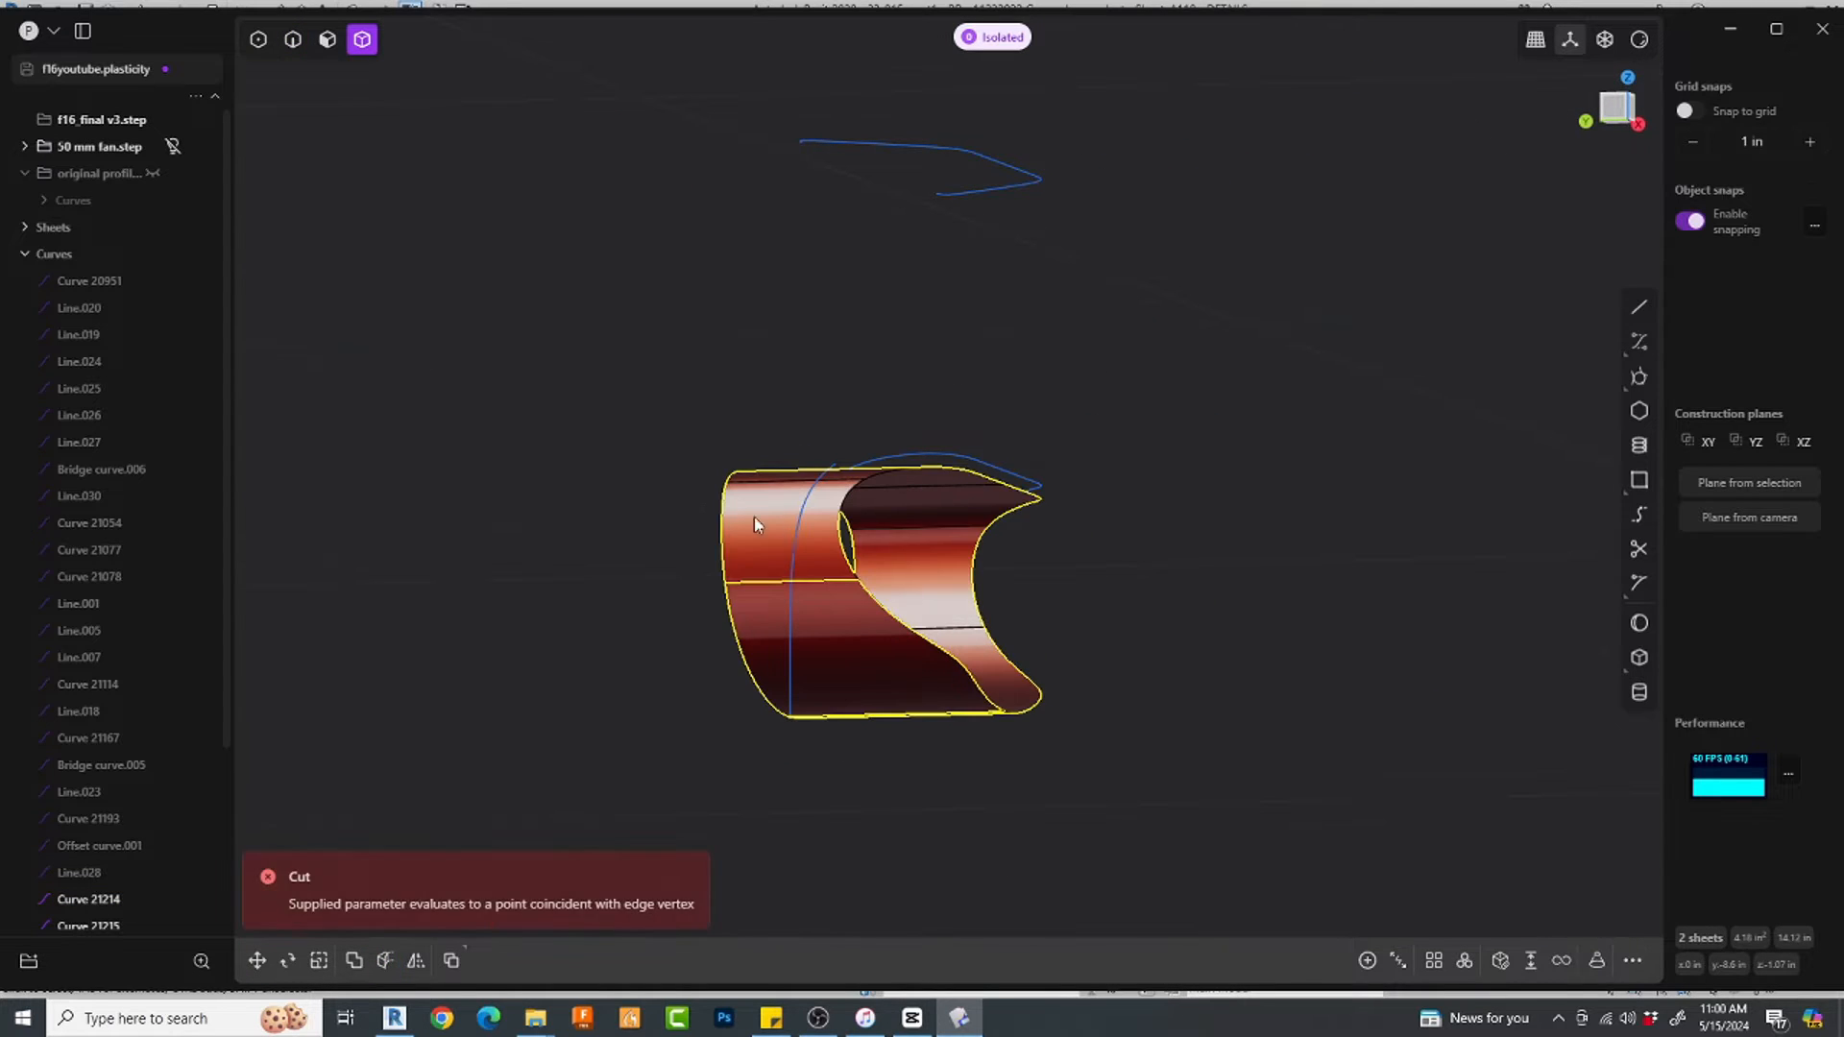
pyautogui.press('Escape')
# Step: Unjoin the duct faces and cut the upper side face with the flattened curve
pyautogui.click(776, 544)
pyautogui.hotkey('alt', 'j')
pyautogui.click(776, 532)
pyautogui.press('c')
pyautogui.click(797, 528)
pyautogui.rightClick(799, 509)
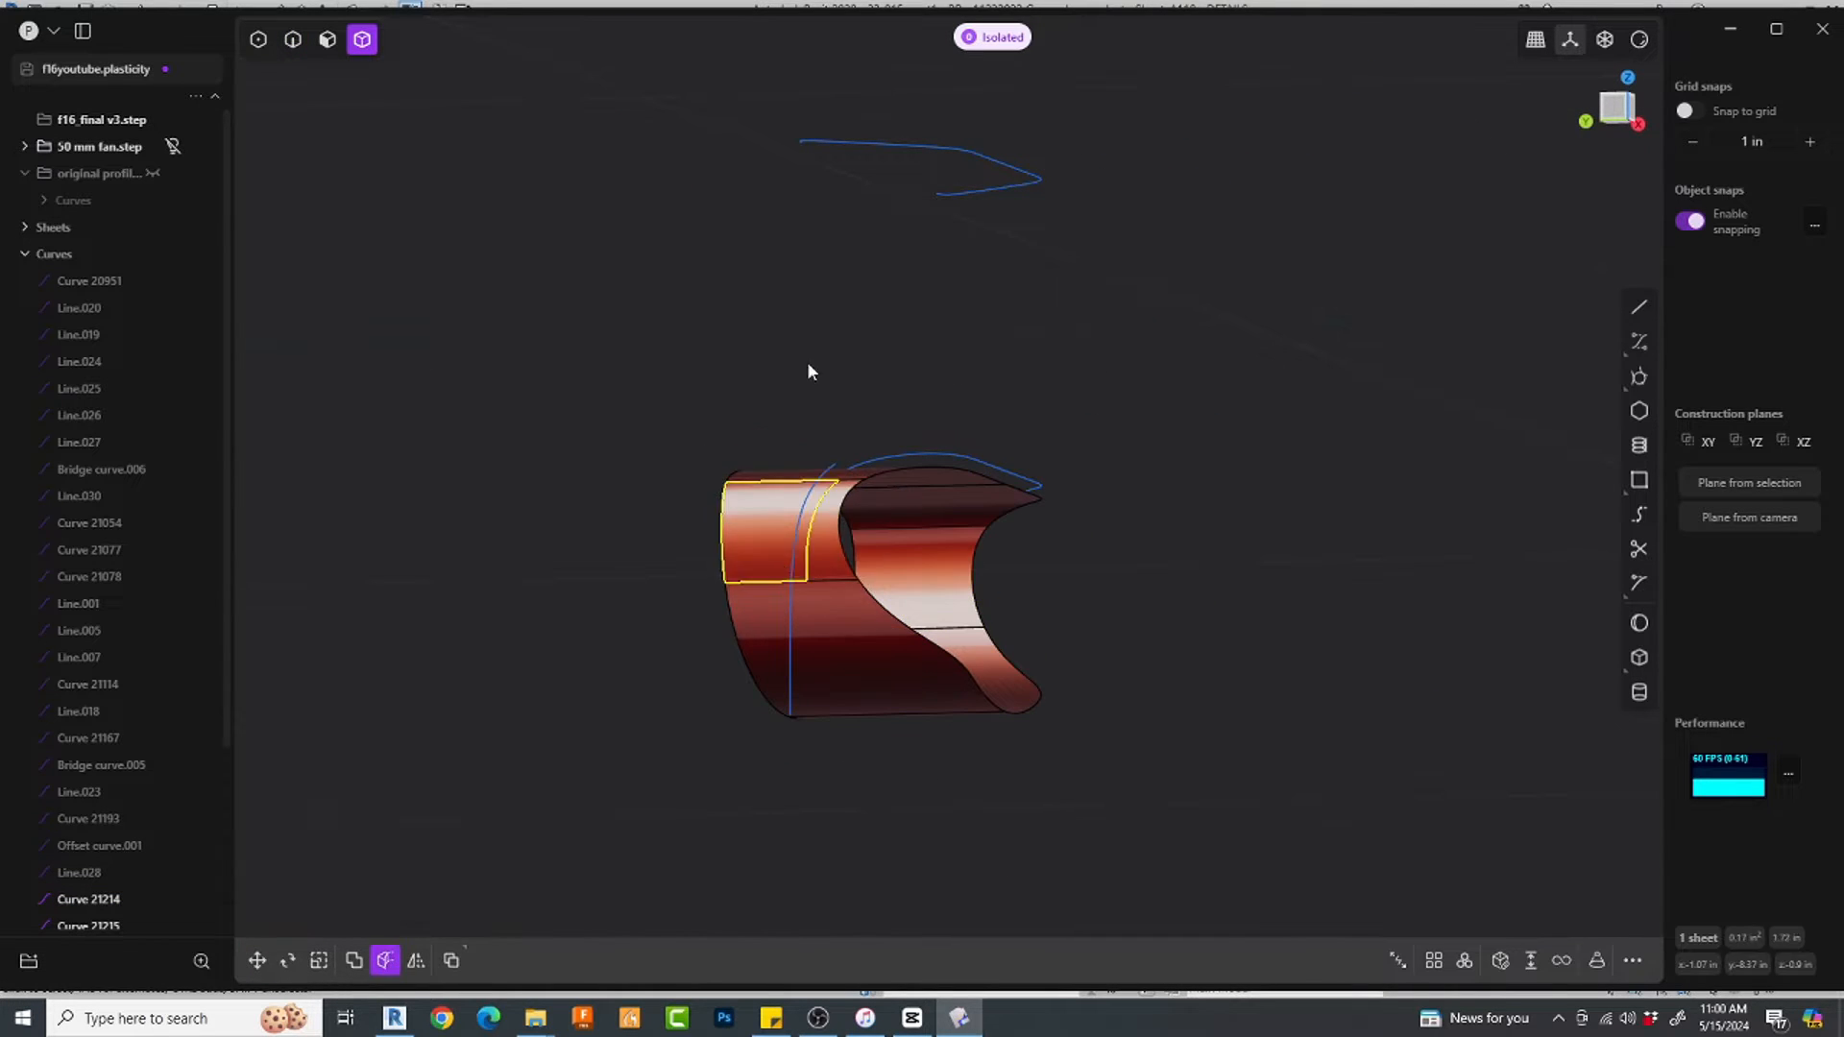
pyautogui.click(776, 626)
pyautogui.press('c')
pyautogui.click(789, 633)
pyautogui.scroll(4, 823, 580)
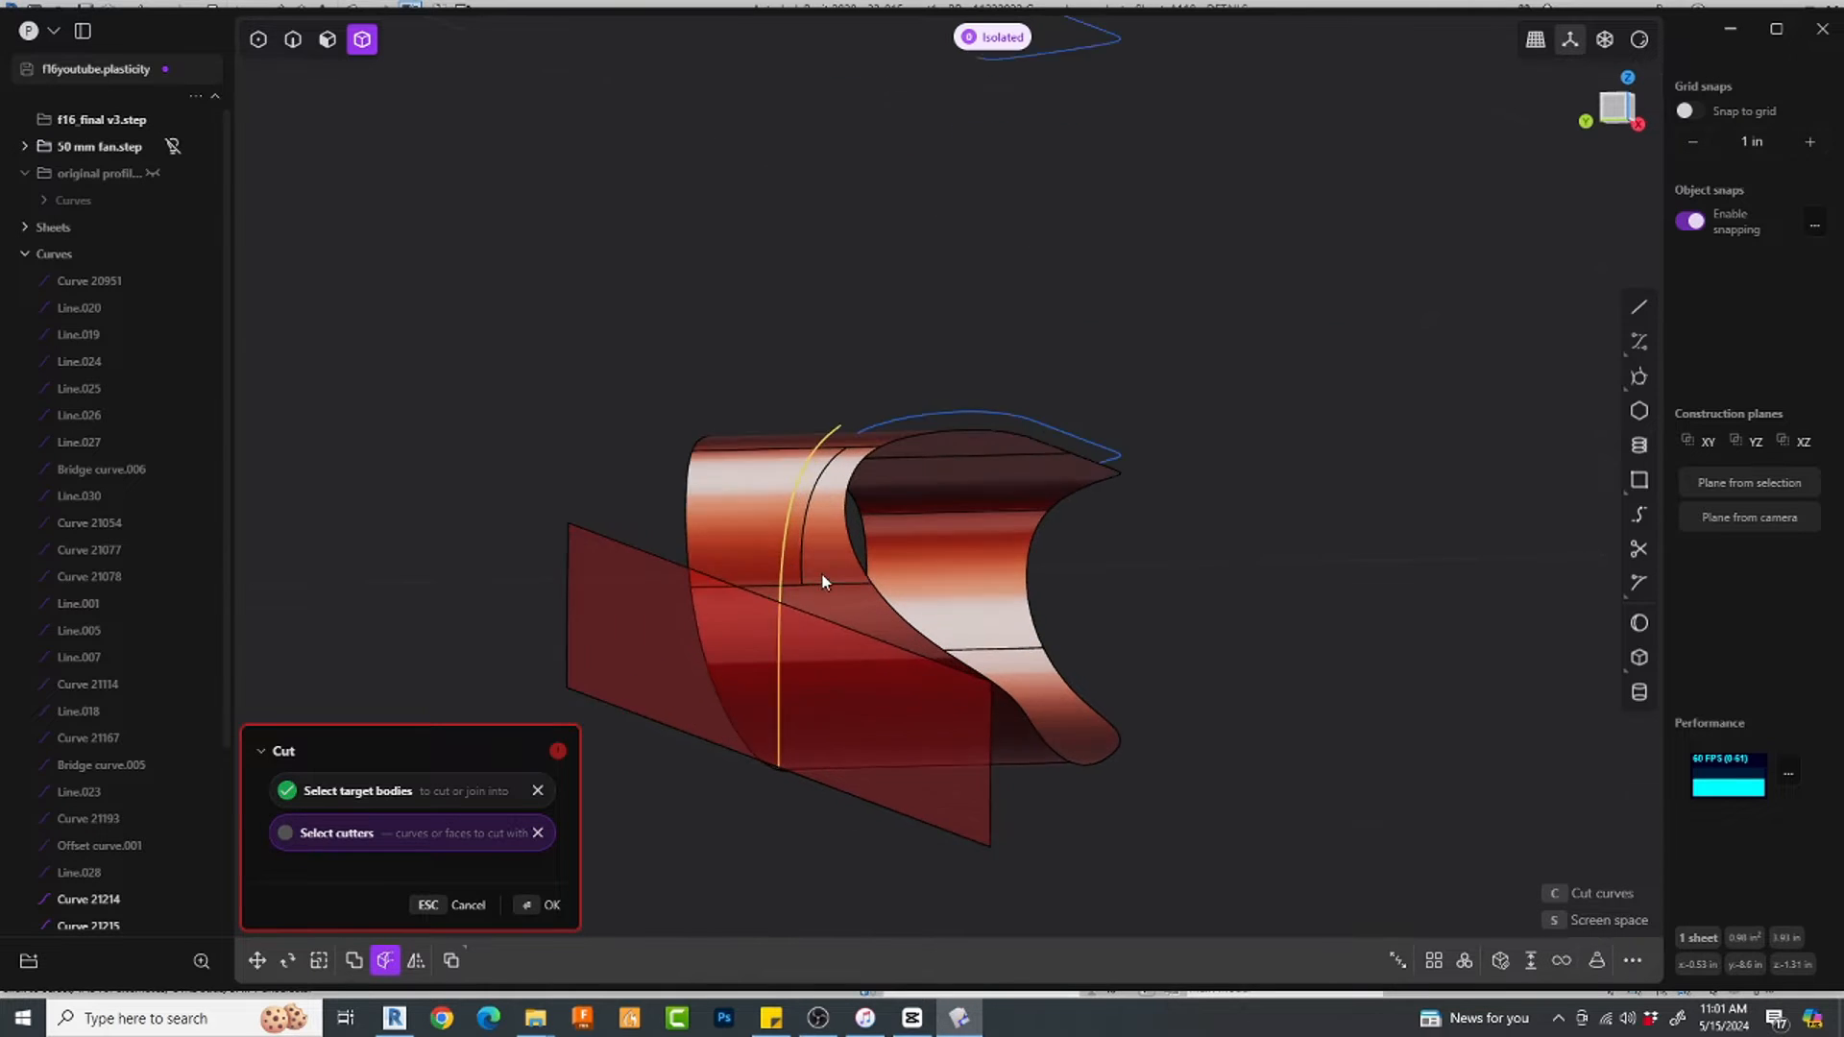
pyautogui.press('Escape')
# Step: Cut the duct's lower side face with the flattened curve
pyautogui.press('2')
pyautogui.click(844, 380)
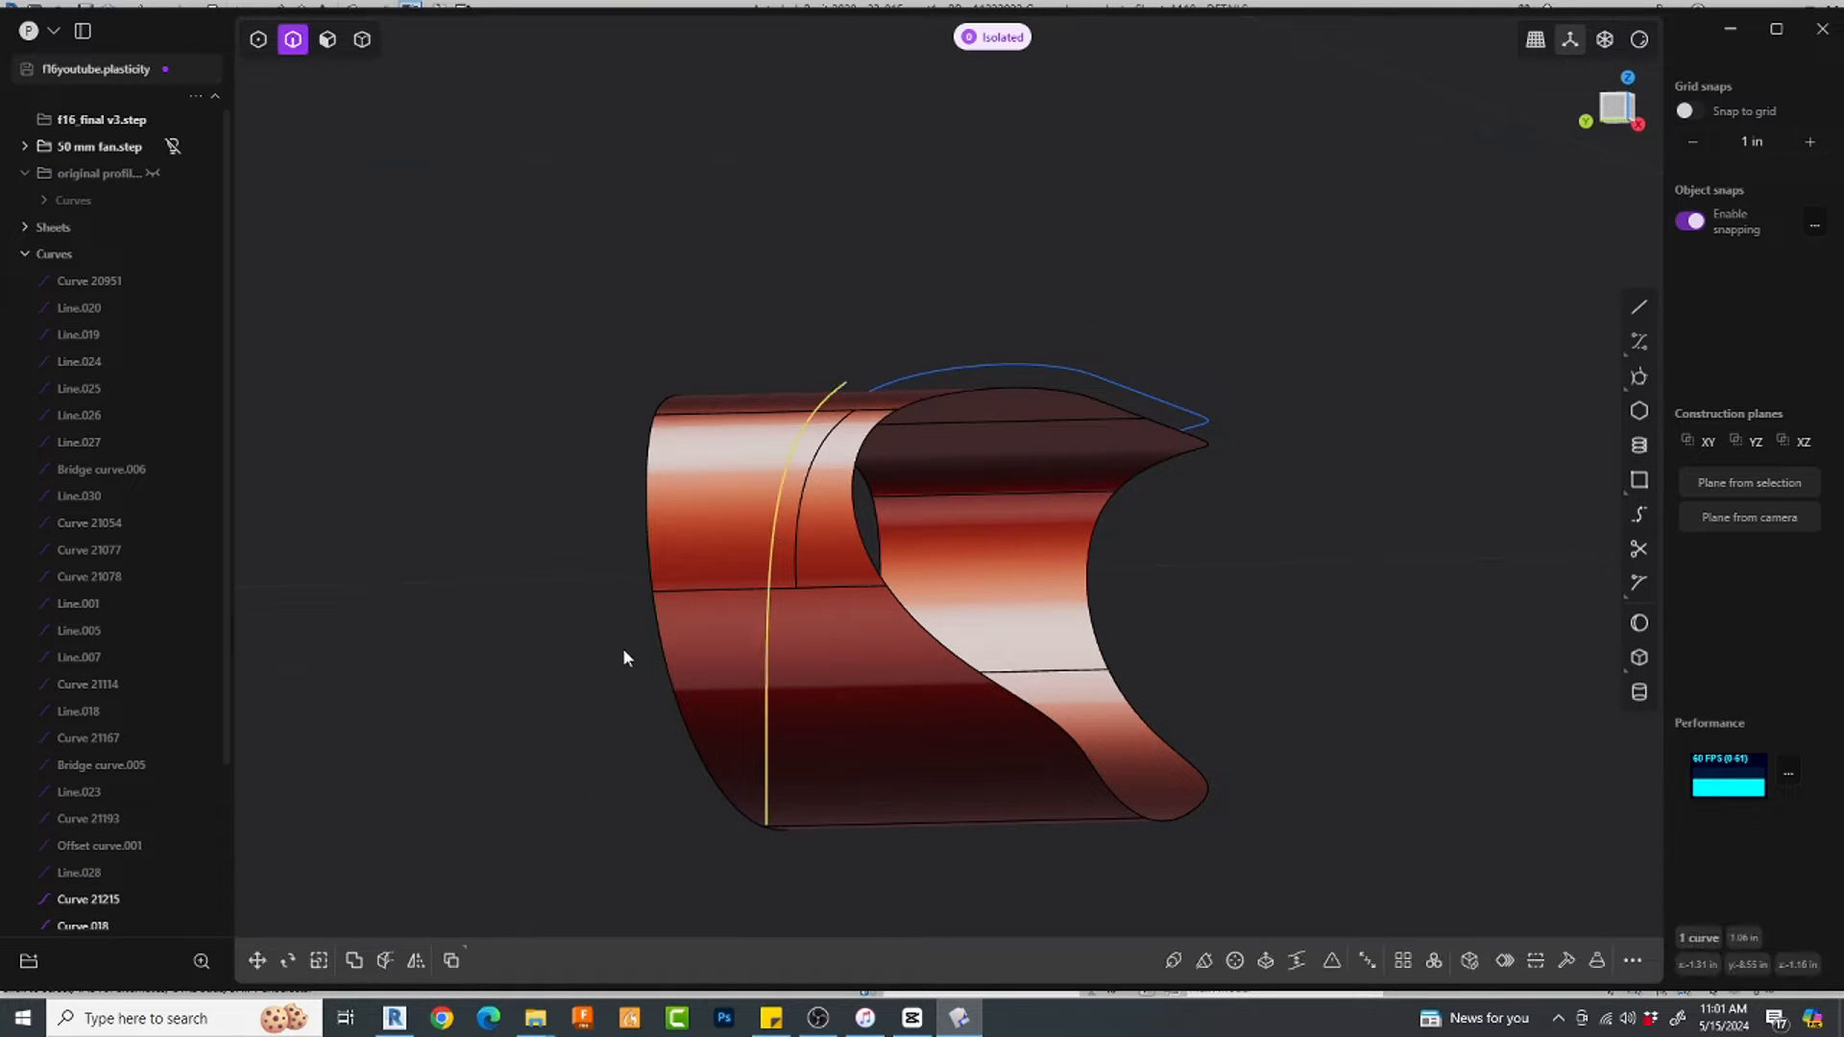
pyautogui.click(622, 648)
pyautogui.click(887, 692)
pyautogui.press('c')
pyautogui.click(769, 662)
pyautogui.rightClick(824, 662)
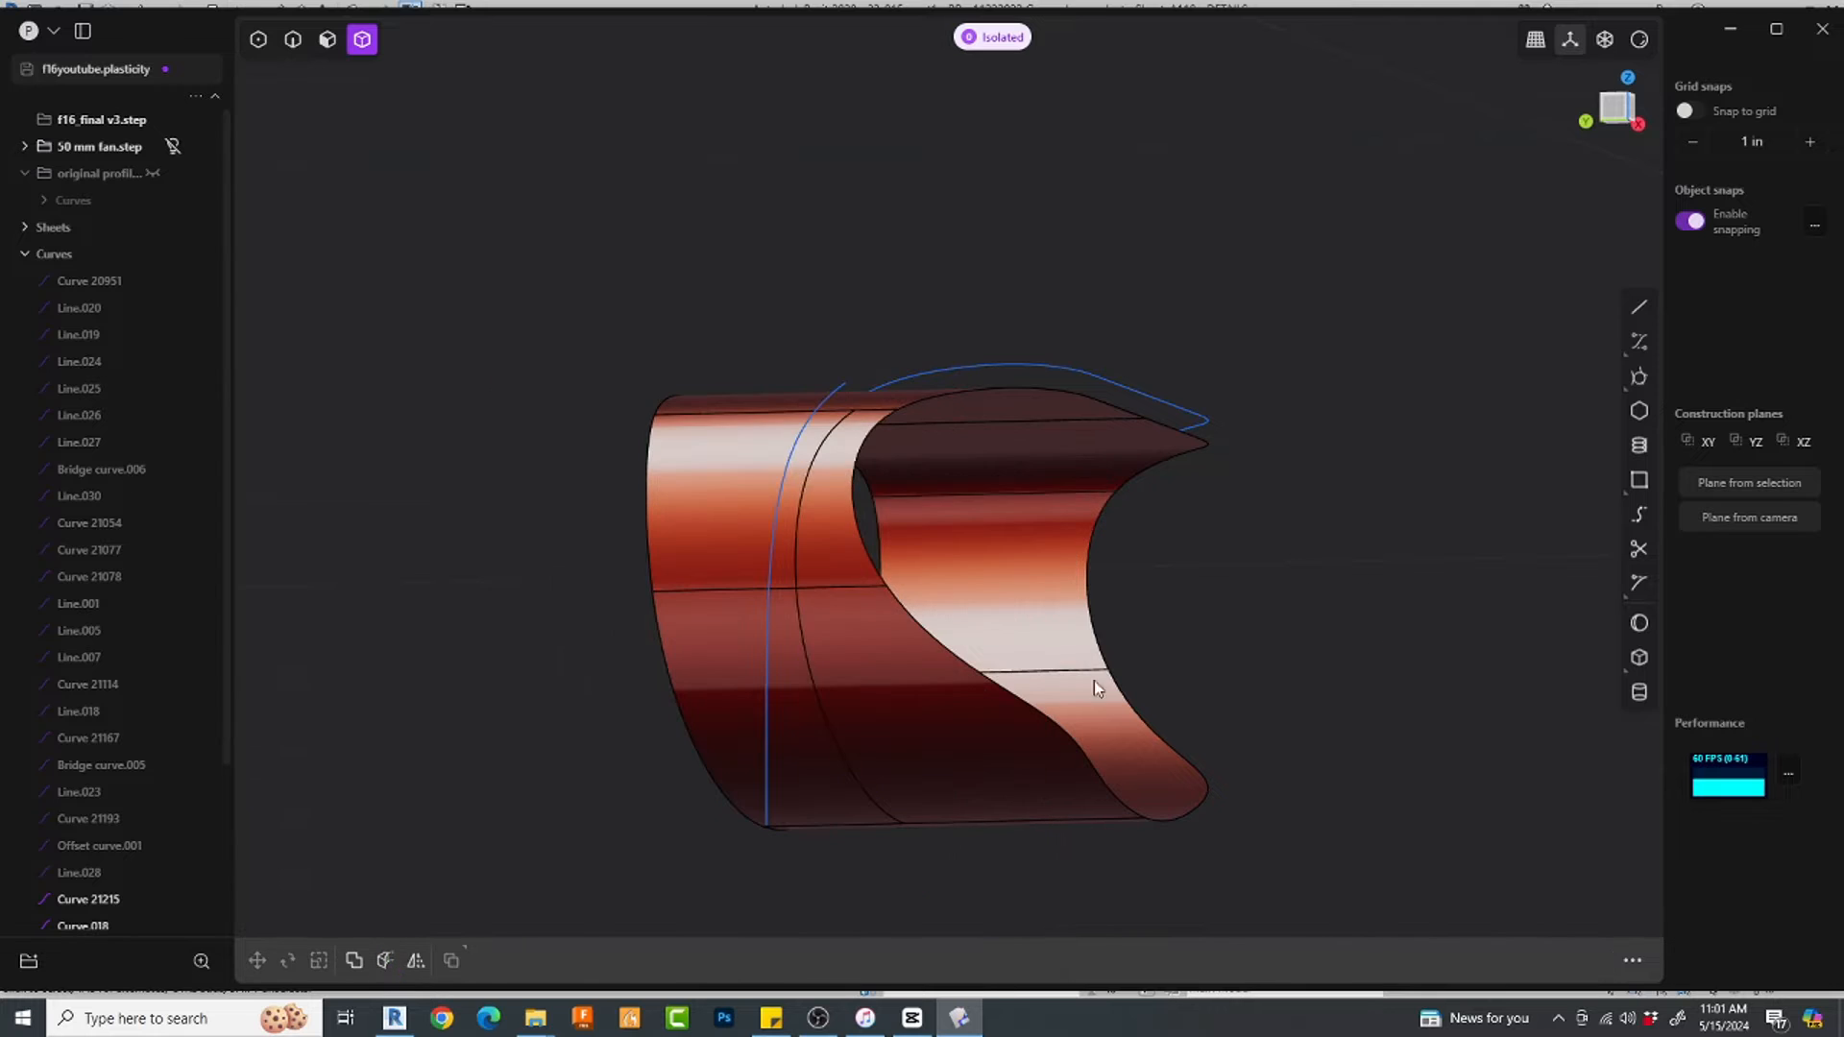
# Step: Delete the duct's cut-off front pieces and the sheets on its opposite half
pyautogui.click(856, 641)
pyautogui.press('x')
pyautogui.click(978, 553)
pyautogui.press('x')
pyautogui.moveTo(987, 484)
pyautogui.mouseDown(button='middle')
pyautogui.moveTo(966, 575)
pyautogui.moveTo(982, 501)
pyautogui.mouseUp(button='middle')
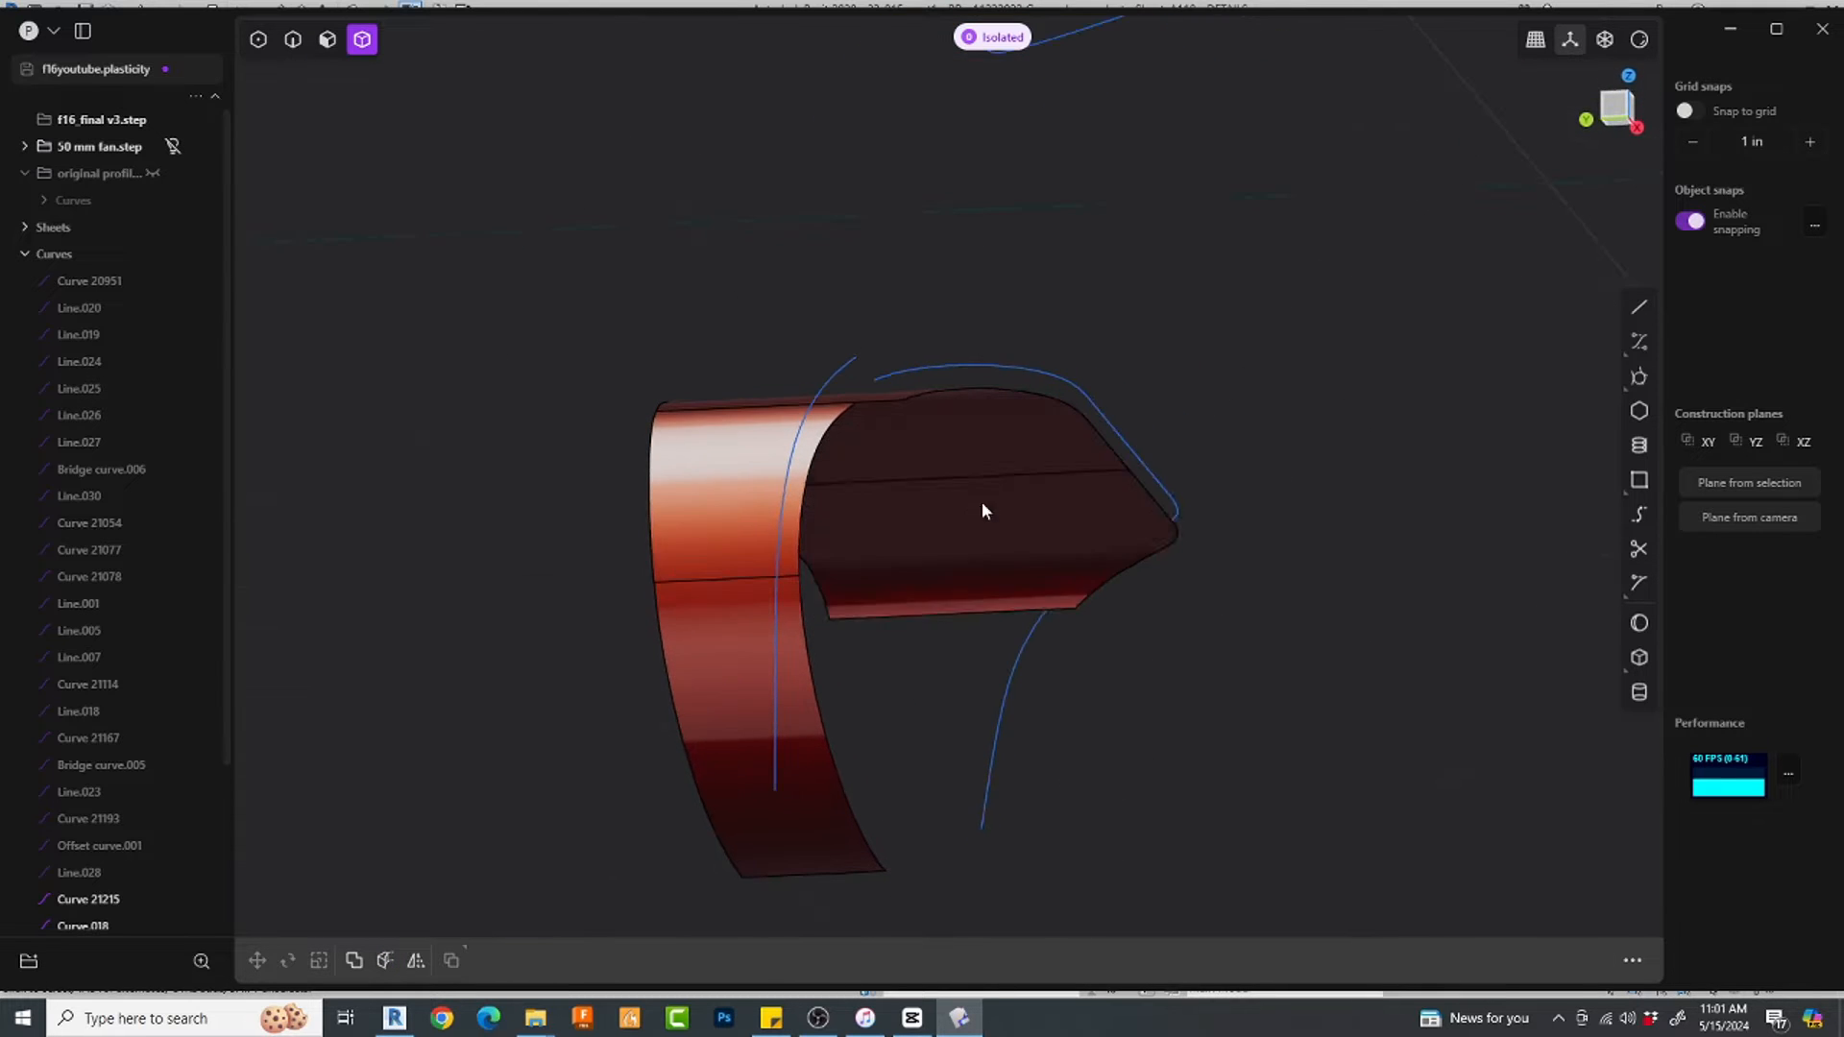
pyautogui.click(982, 503)
pyautogui.press('x')
# Step: Duplicate the rear edge of the duct's upper side face as a separate curve
pyautogui.moveTo(1158, 594); pyautogui.dragTo(1024, 611, button='middle')
pyautogui.scroll(3, 952, 544)
pyautogui.press('2')
pyautogui.click(594, 559)
pyautogui.hotkey('shift', 'd')
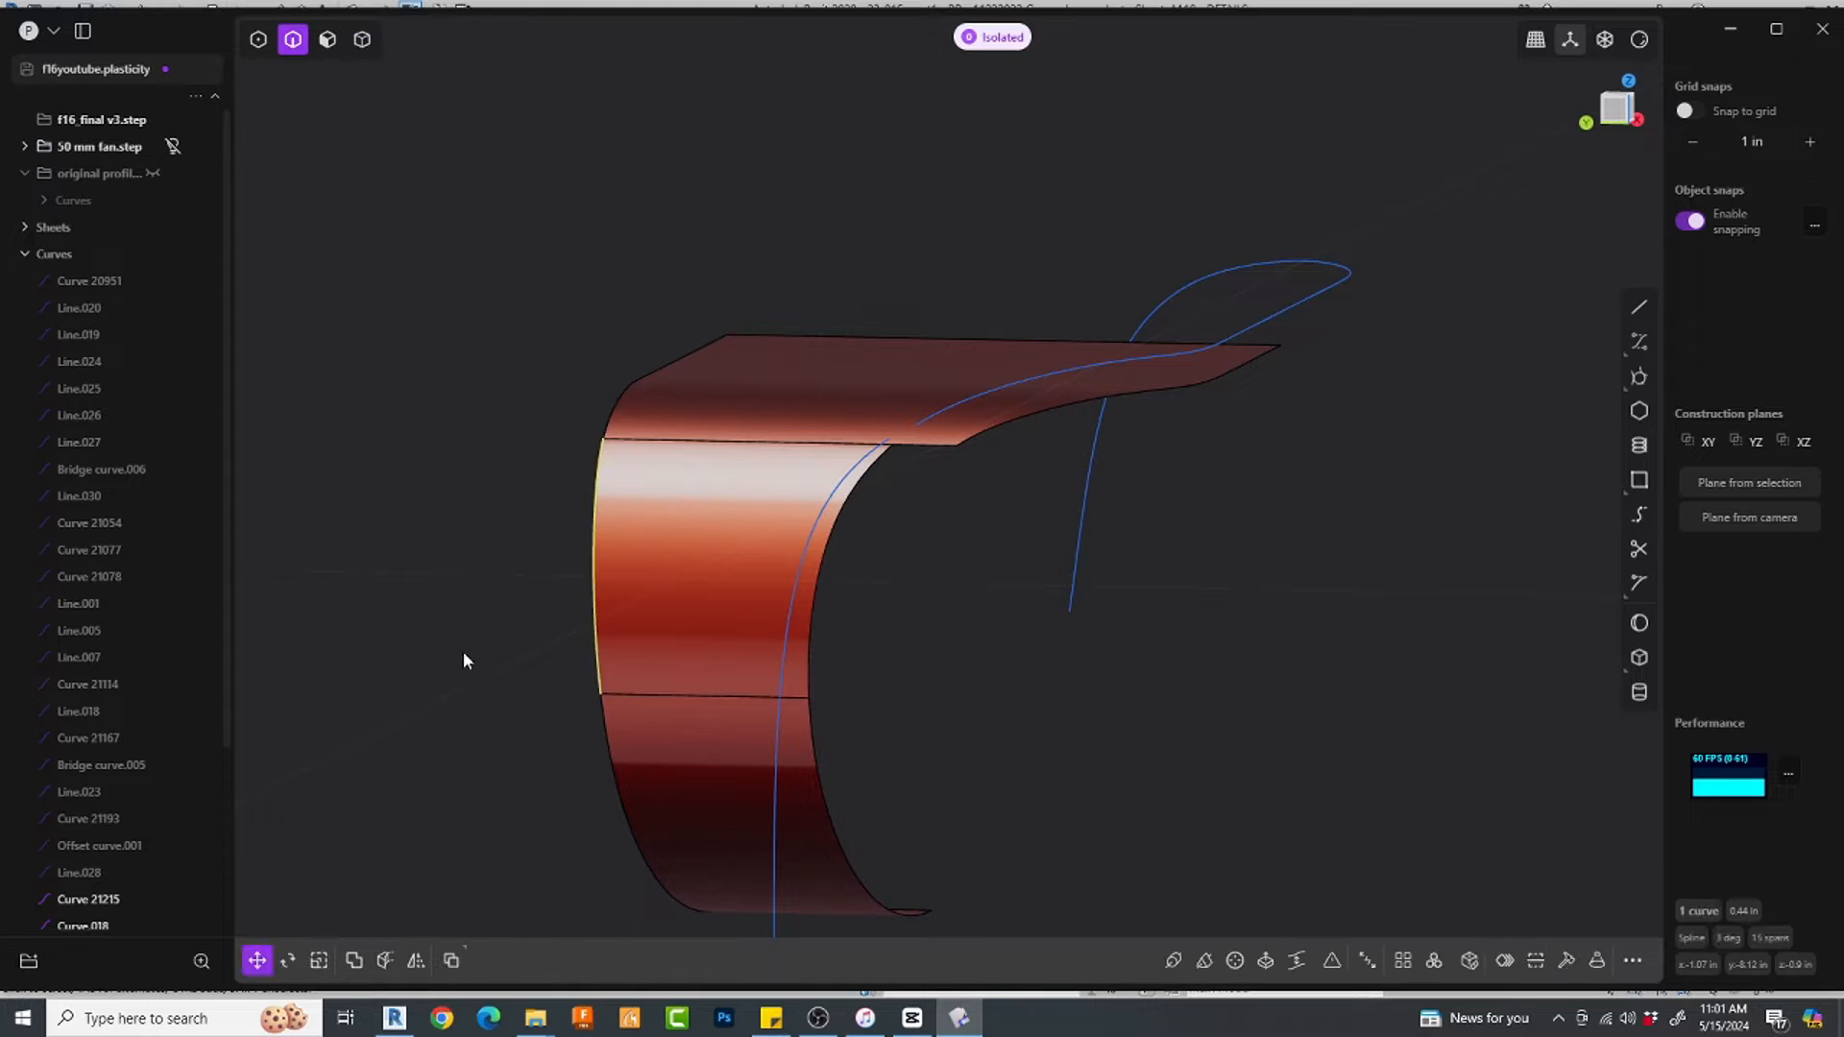
pyautogui.click(463, 652)
# Step: Replace the duct's upper side face with an XNurbs surface bounded by the neighbouring sheet edges and the duplicated rear curve
pyautogui.press('4')
pyautogui.click(712, 589)
pyautogui.write('xfxn')
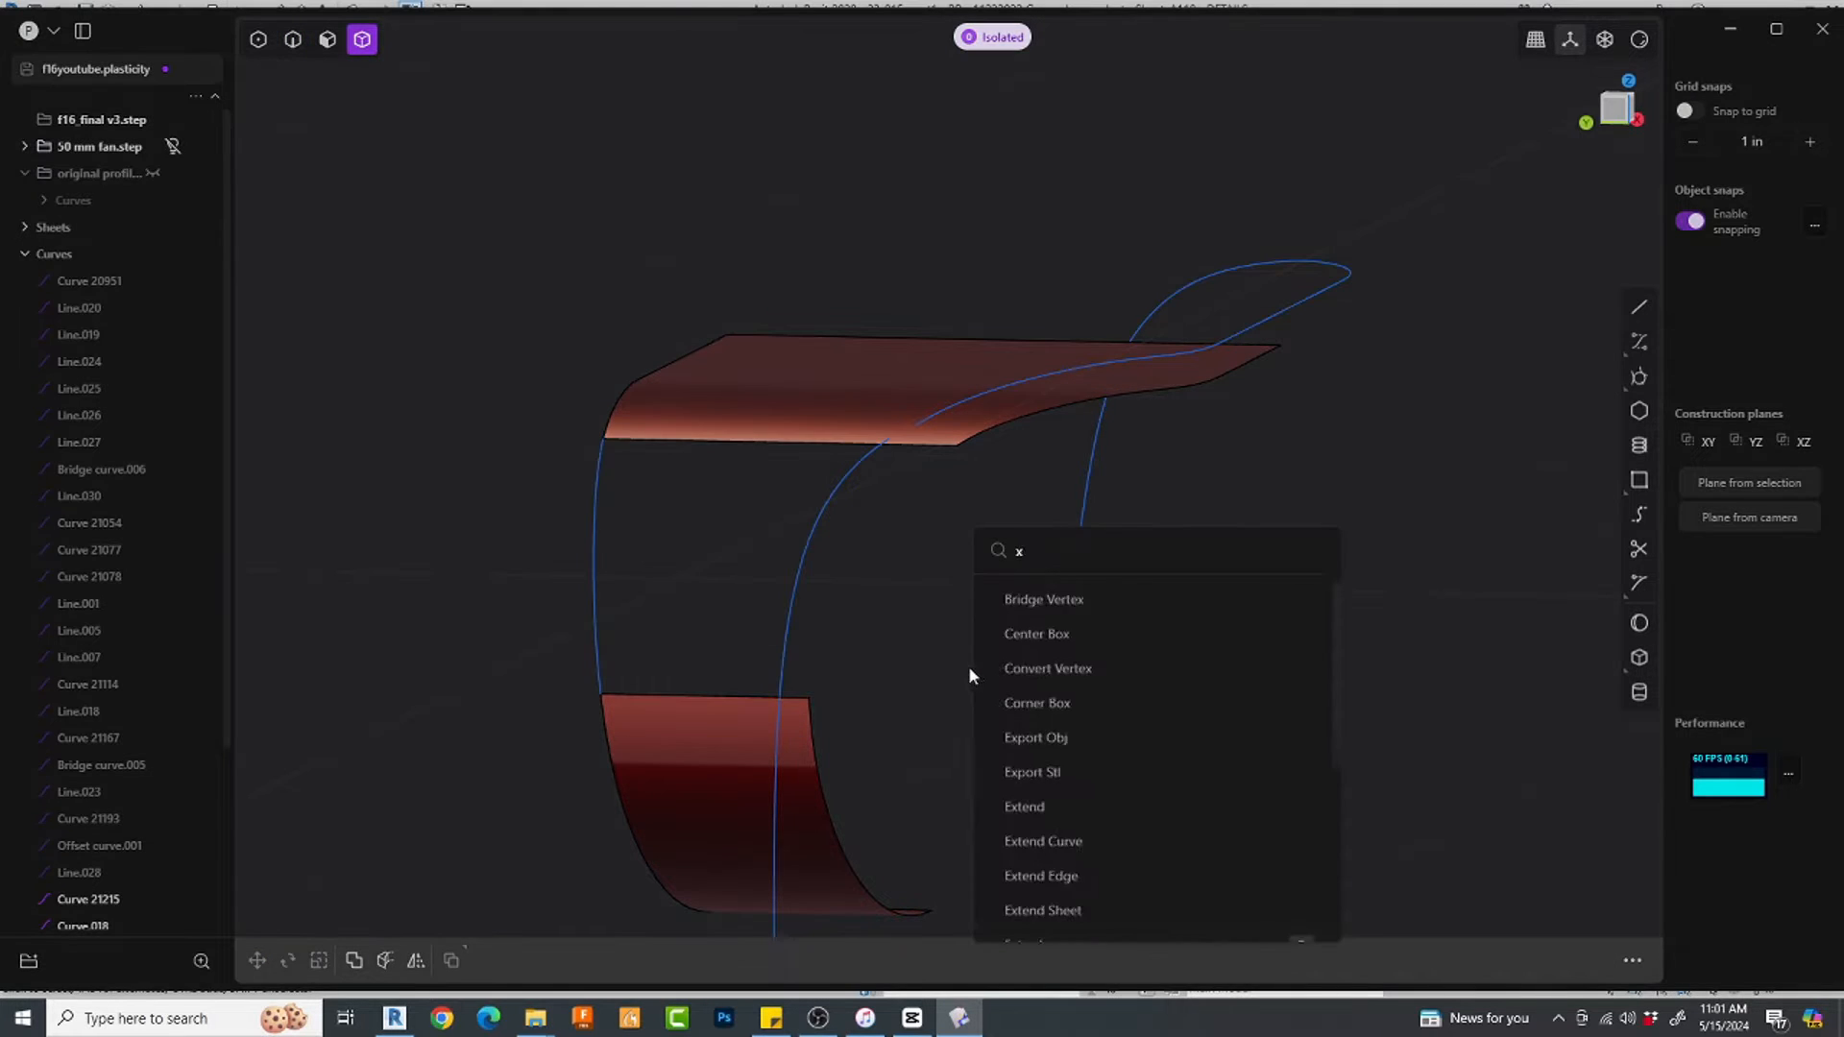
pyautogui.press('Return')
pyautogui.click(678, 694)
pyautogui.click(598, 519)
pyautogui.click(674, 441)
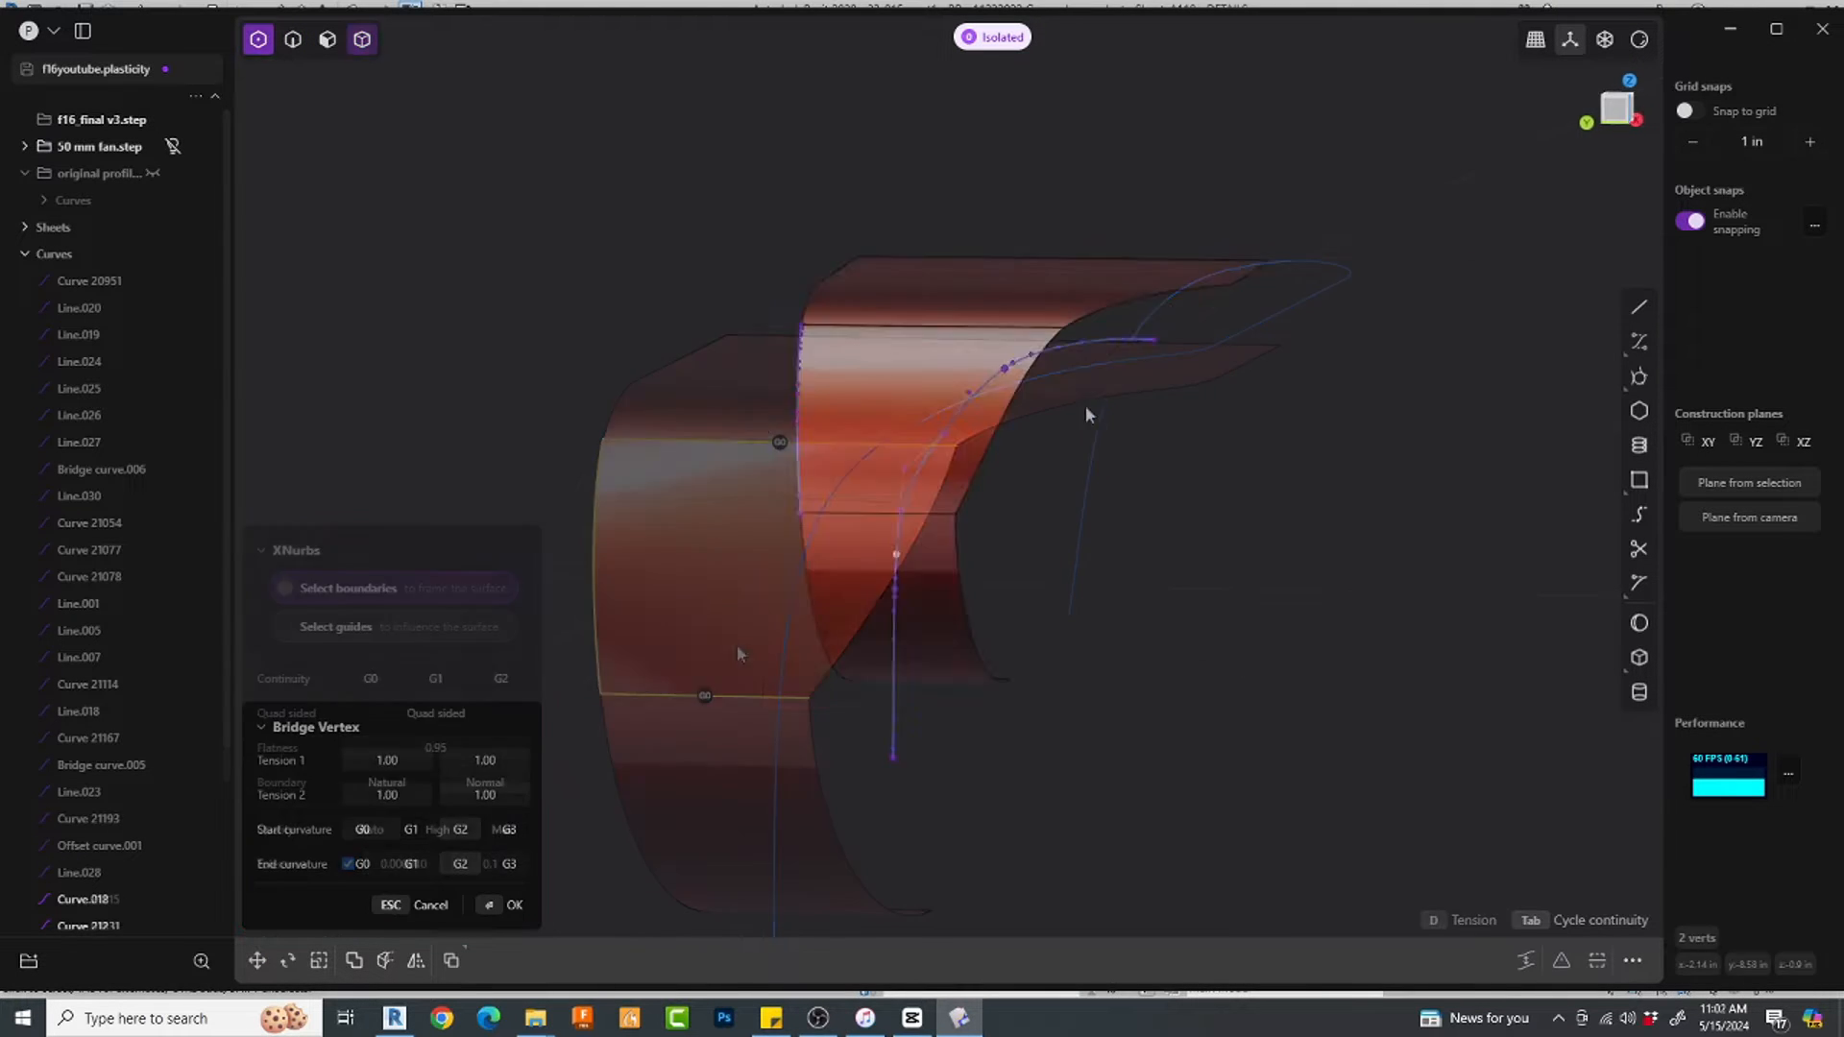
# Step: Bridge the facing ends of the upper and lower front curves with G2 curvature at both ends, checking from the left view
pyautogui.click(1619, 114)
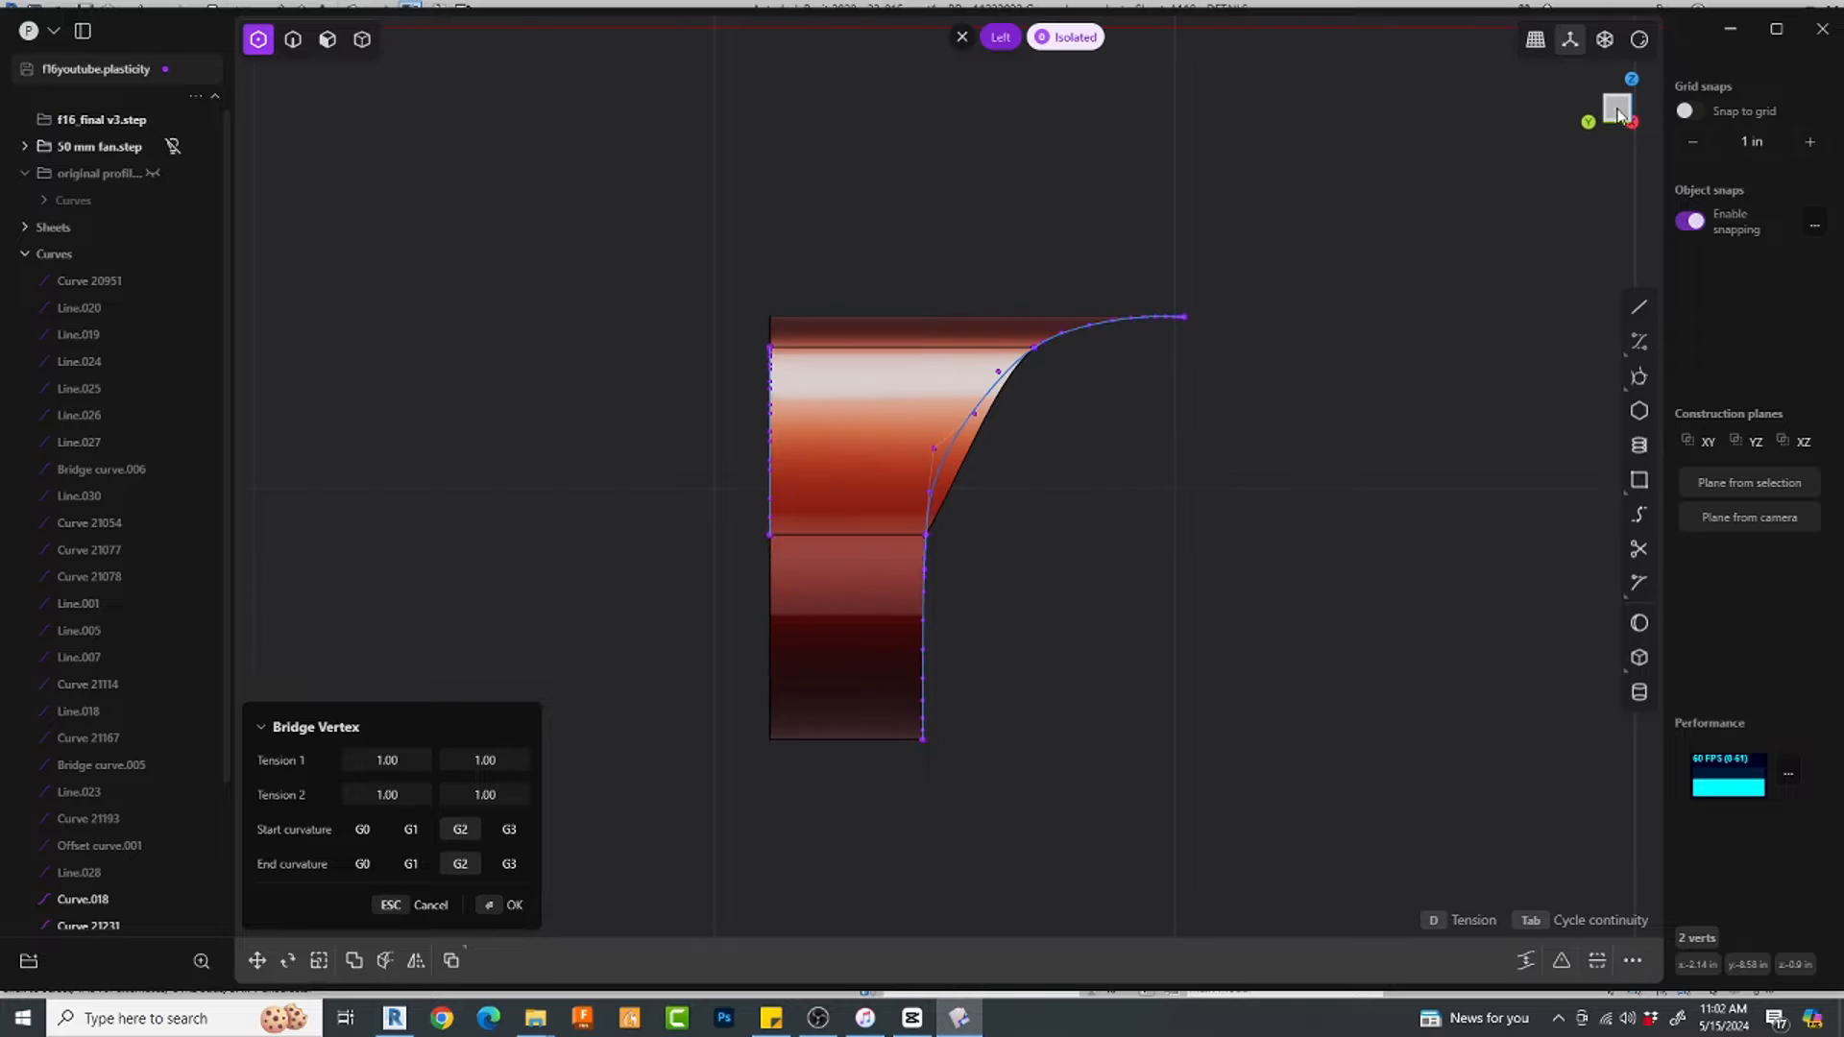
pyautogui.scroll(3, 1033, 453)
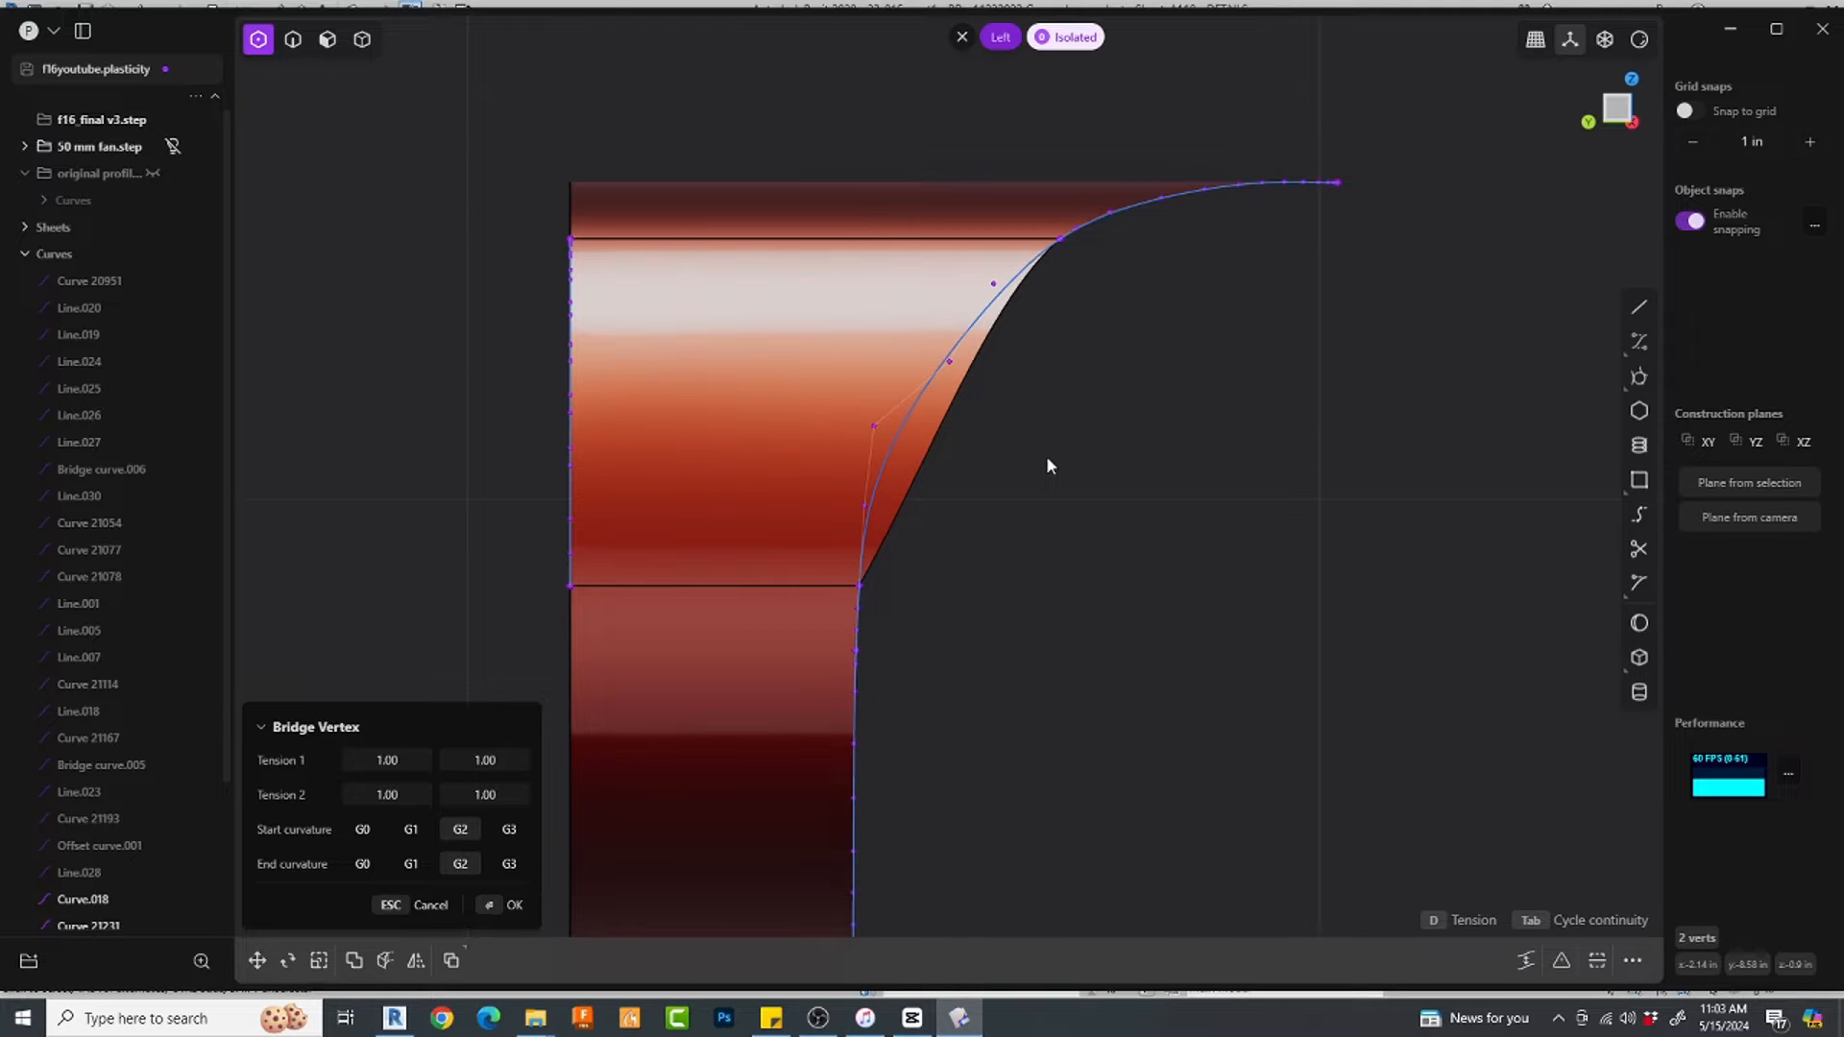
pyautogui.press('Return')
pyautogui.scroll(1, 968, 394)
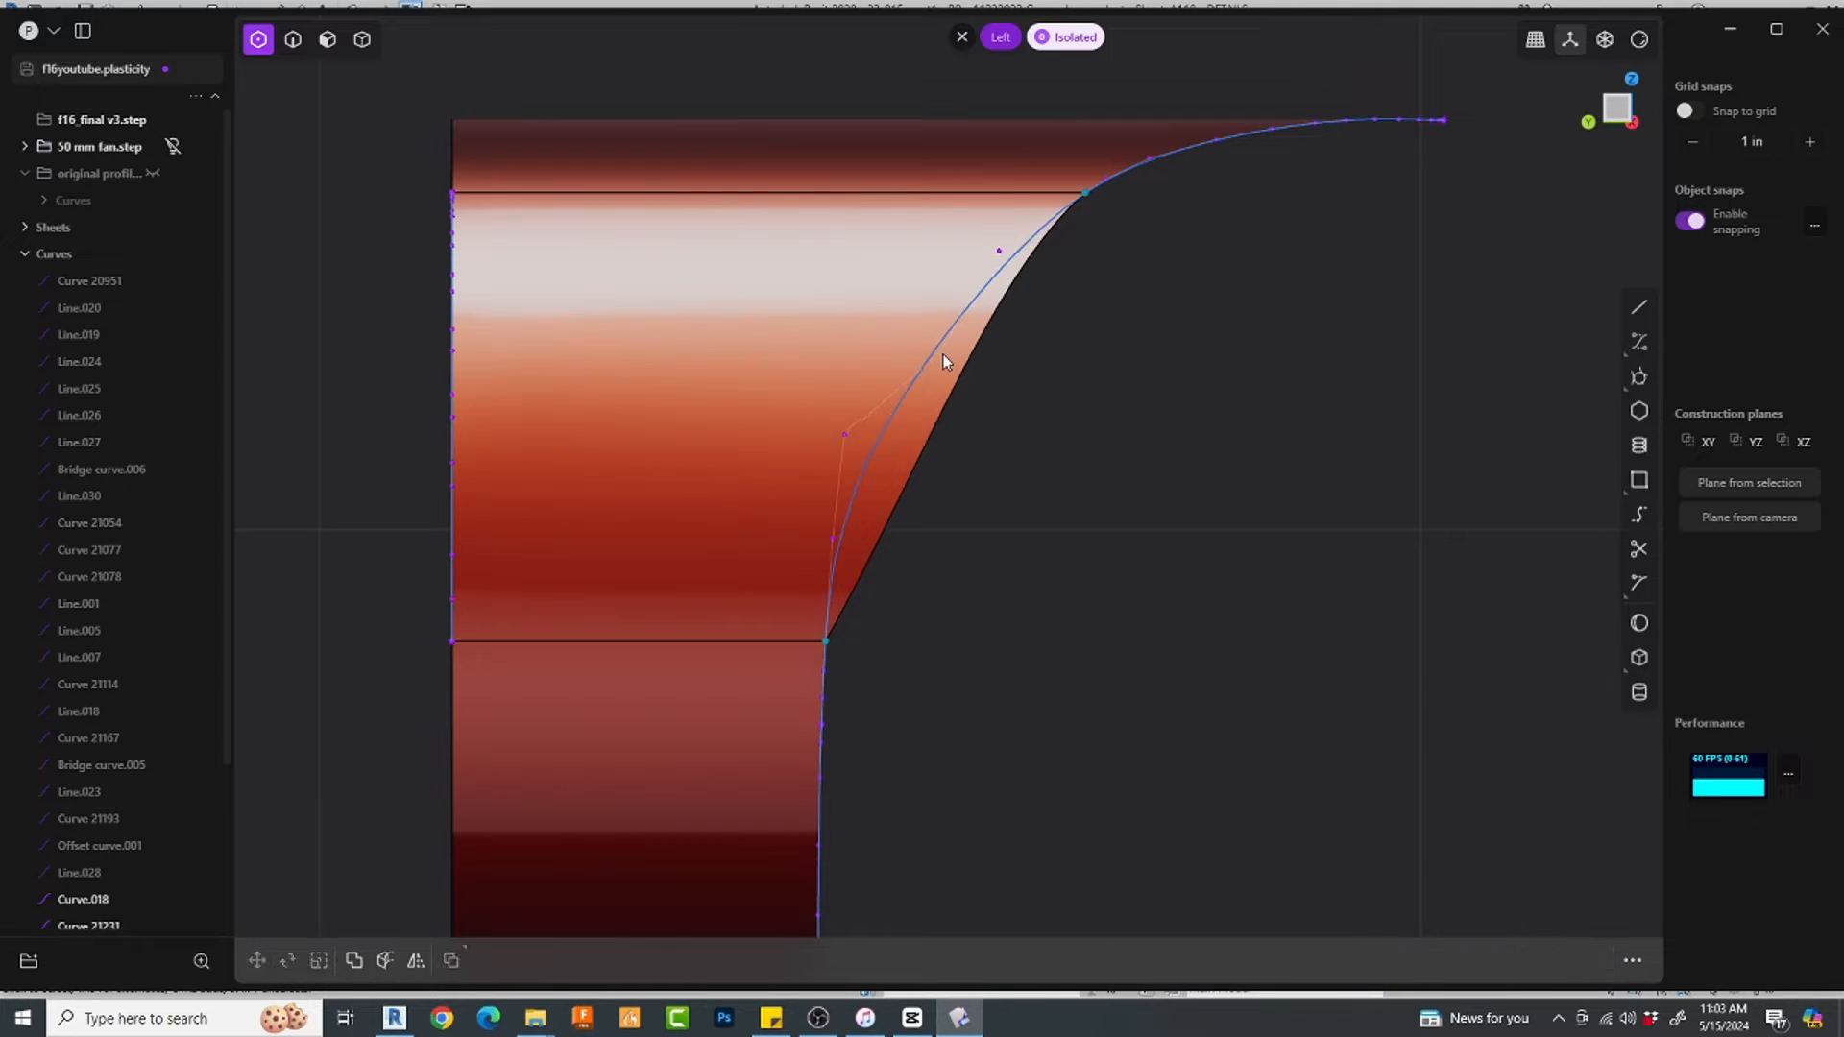
pyautogui.scroll(-2, 1133, 434)
# Step: Cut the rebuilt side surface with the bridge curve and delete the excess in front of it
pyautogui.press('4')
pyautogui.click(878, 409)
pyautogui.press('c')
pyautogui.click(968, 403)
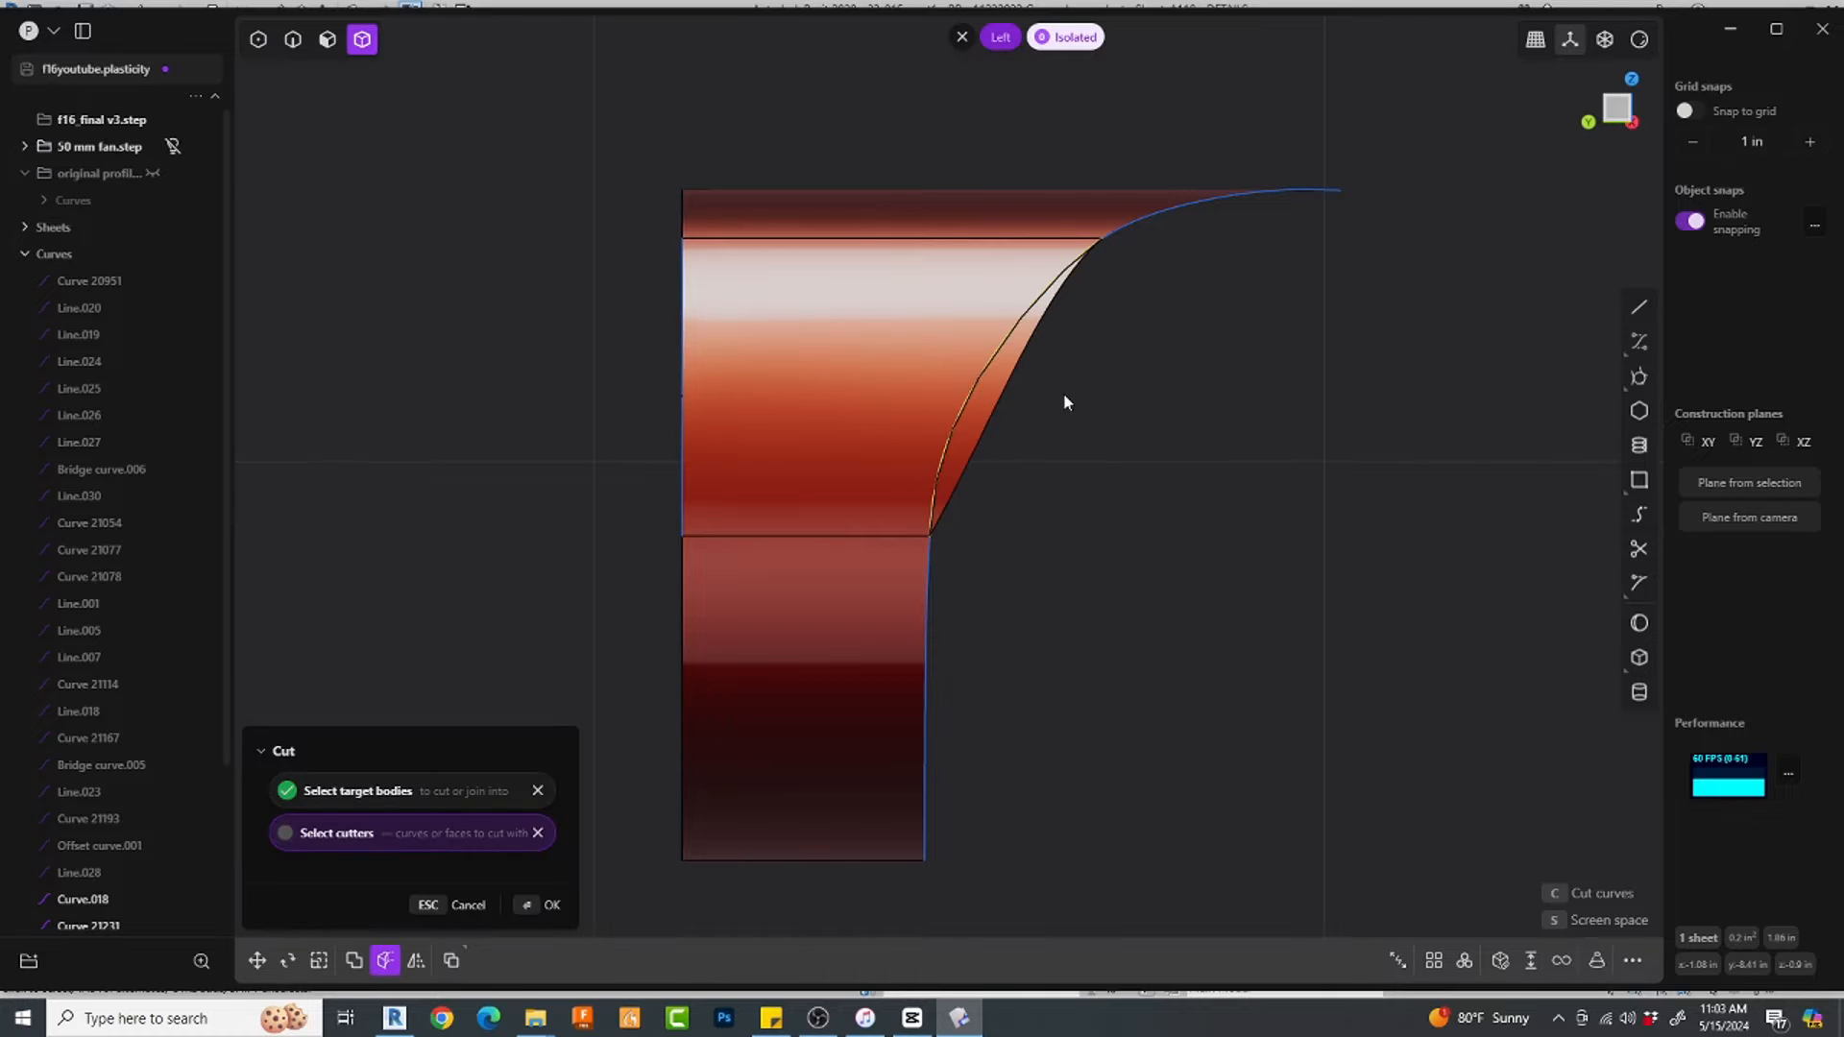
pyautogui.rightClick(1063, 394)
pyautogui.press('x')
pyautogui.moveTo(1282, 205); pyautogui.dragTo(1159, 449, button='middle')
pyautogui.moveTo(1084, 315); pyautogui.dragTo(752, 652)
pyautogui.press('e')
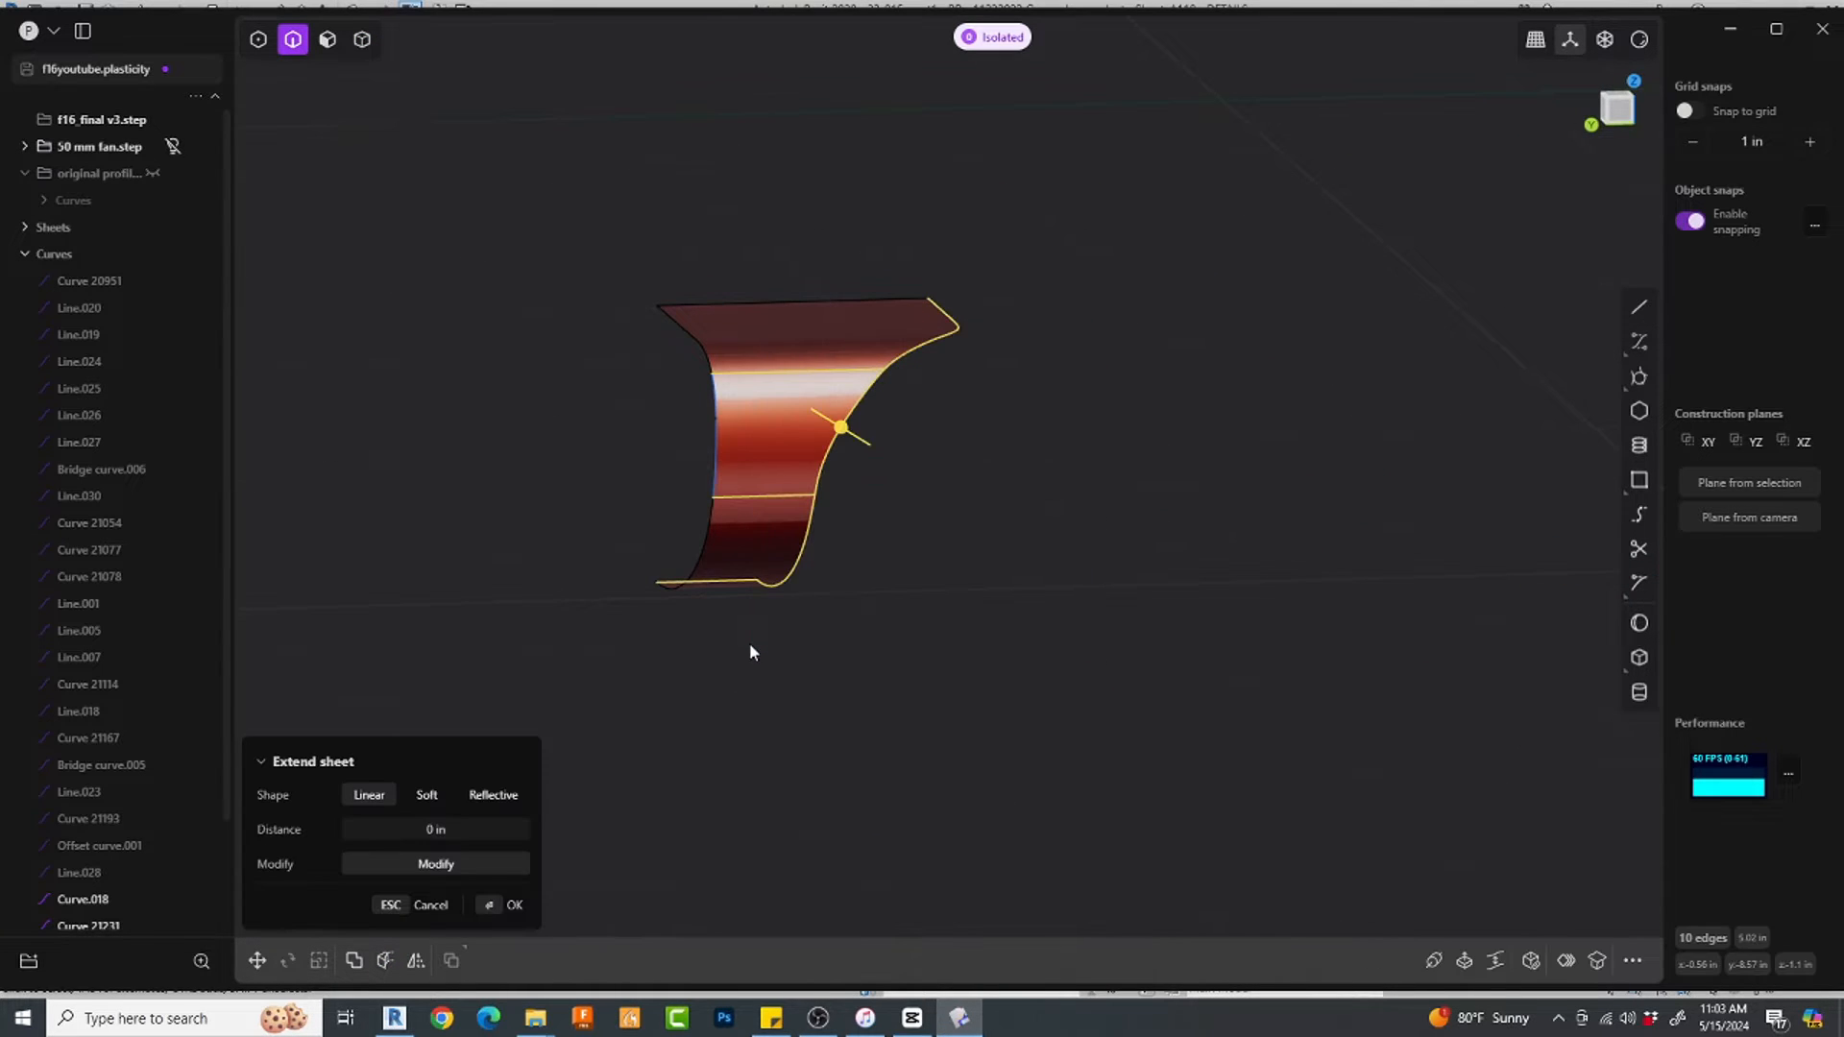
pyautogui.rightClick(856, 343)
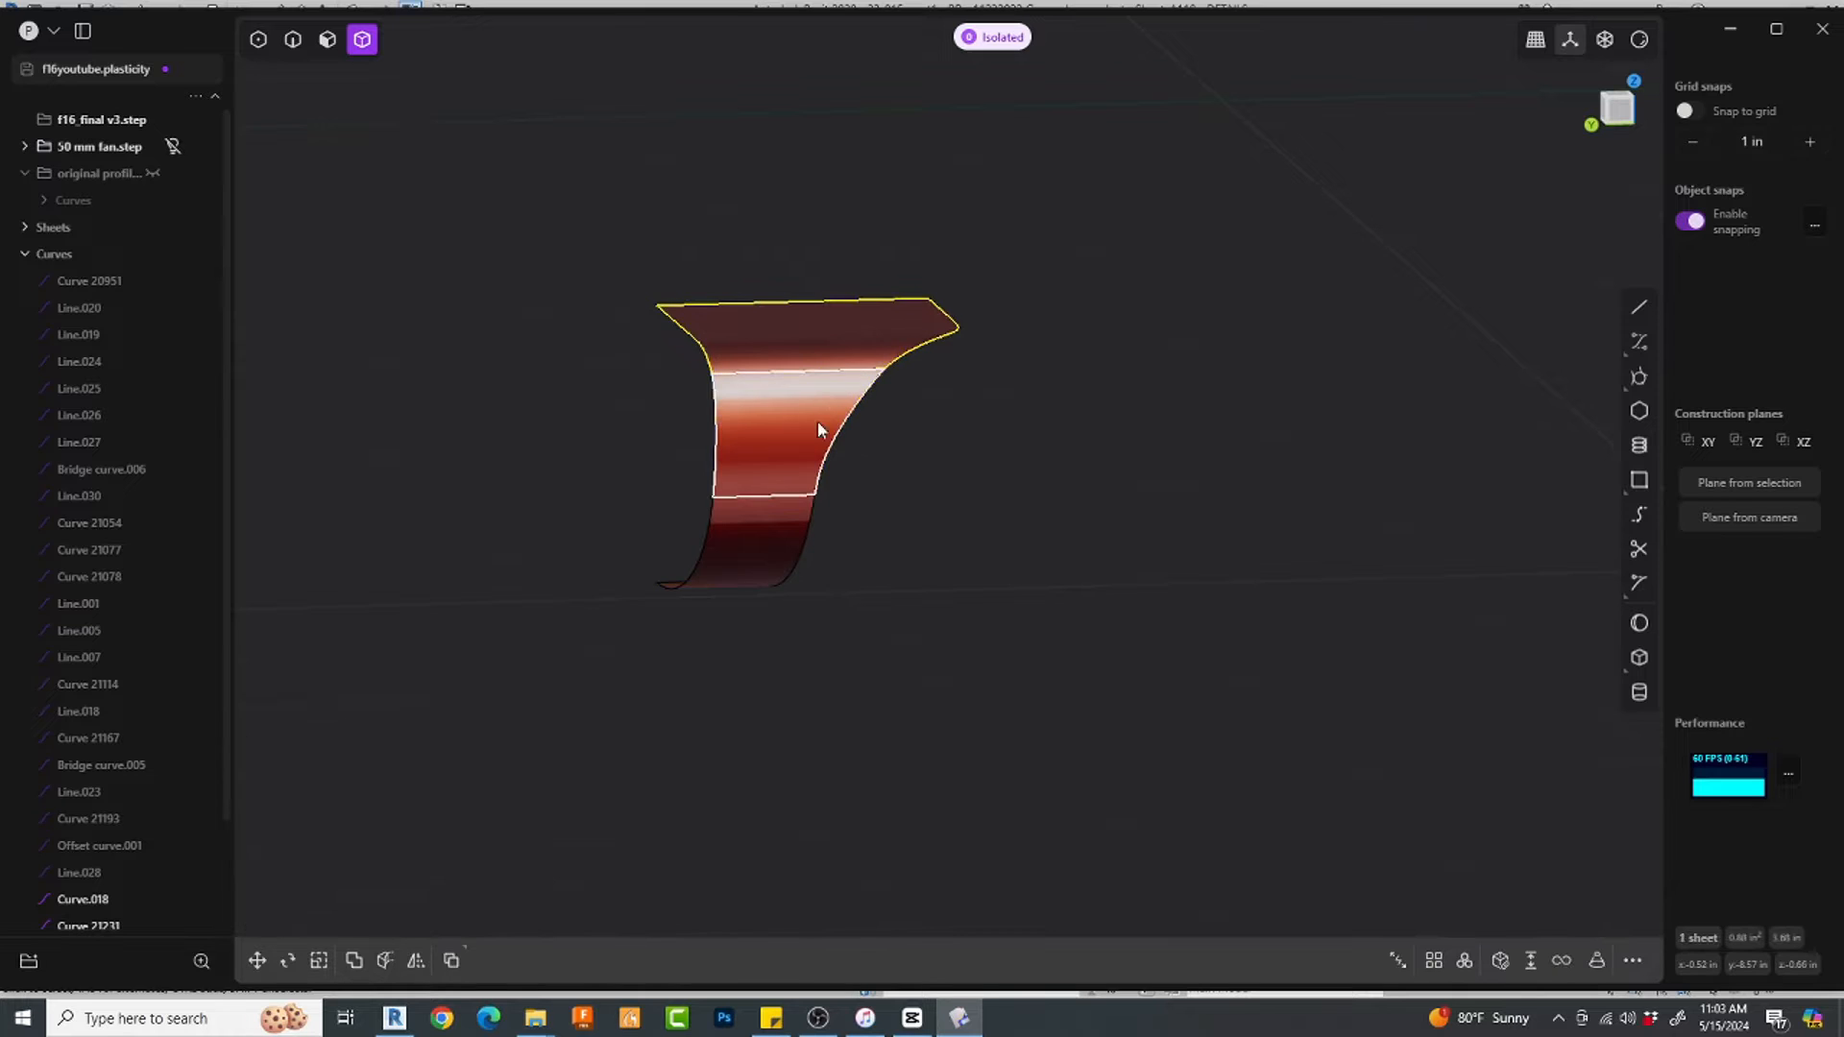
# Step: Mirror the half-duct sheets across the centre plane to form the full inner duct
pyautogui.moveTo(957, 530); pyautogui.dragTo(834, 584, button='middle')
pyautogui.hotkey('alt', 'x')
pyautogui.scroll(-5, 970, 507)
pyautogui.moveTo(970, 507); pyautogui.dragTo(1046, 471, button='middle')
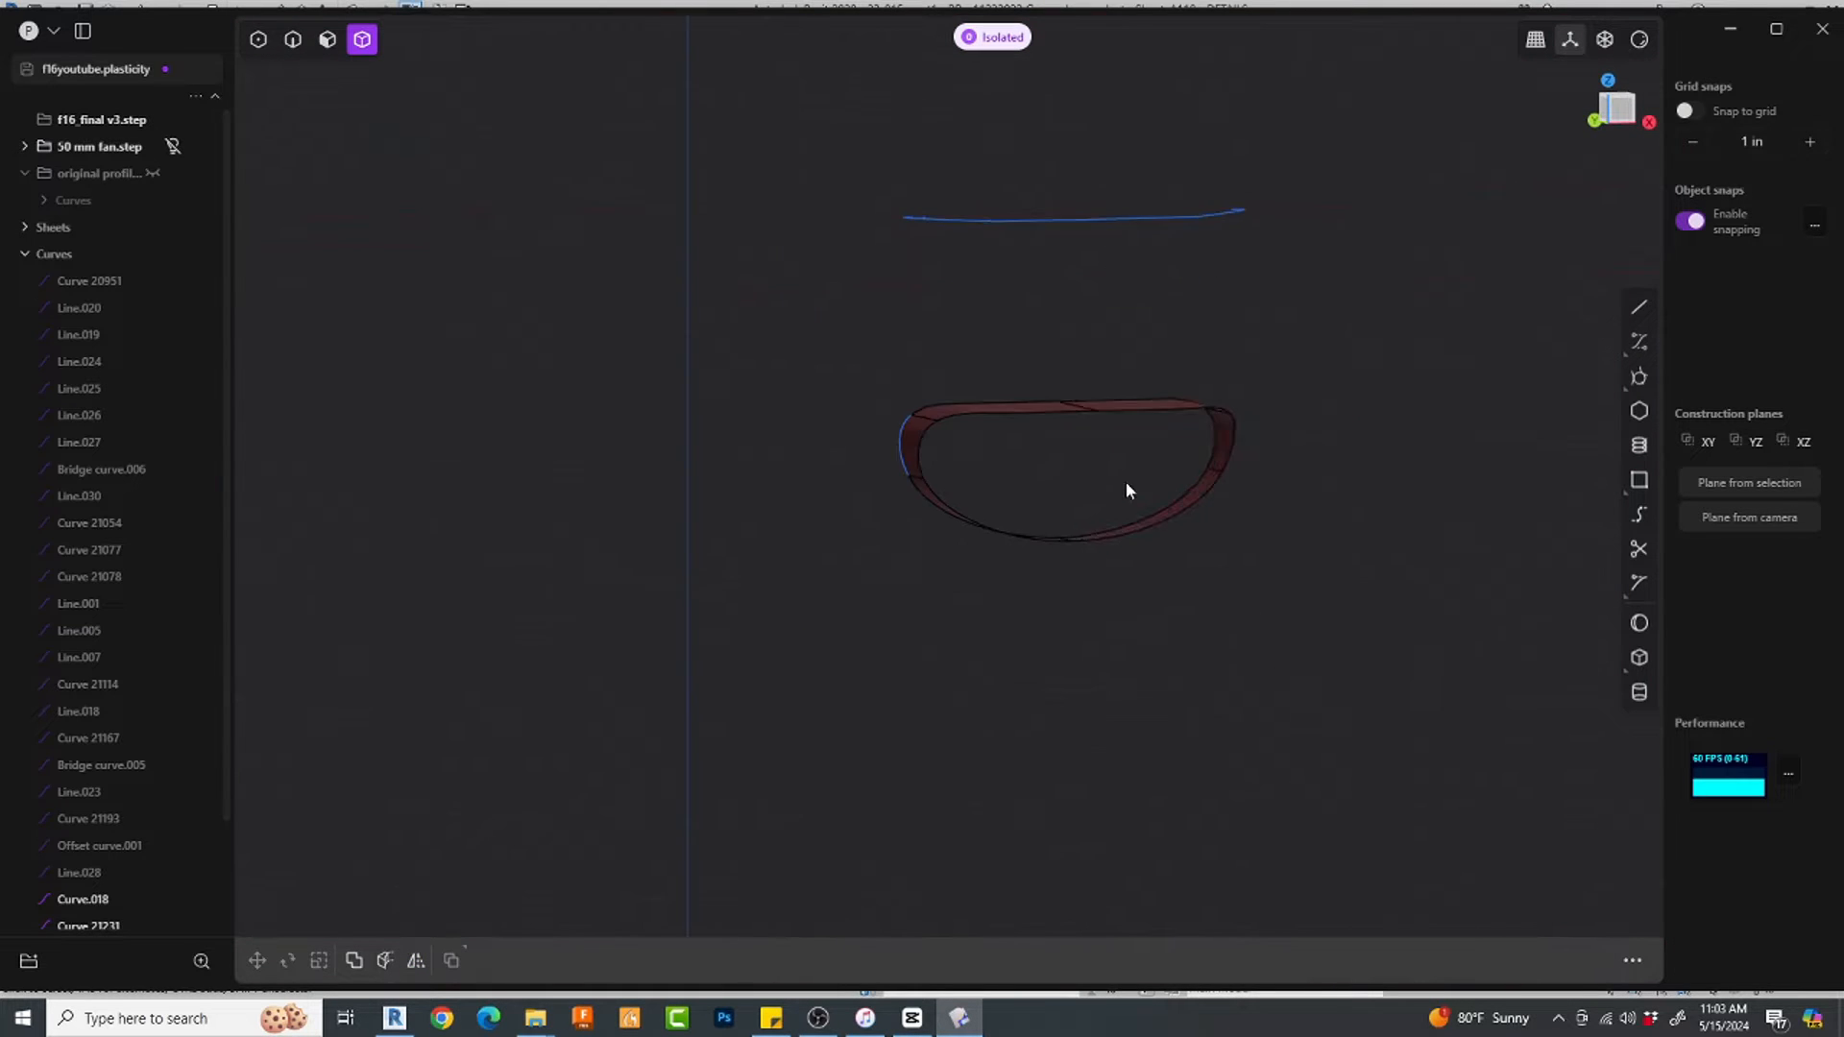
pyautogui.moveTo(1129, 486); pyautogui.dragTo(1105, 576, button='middle')
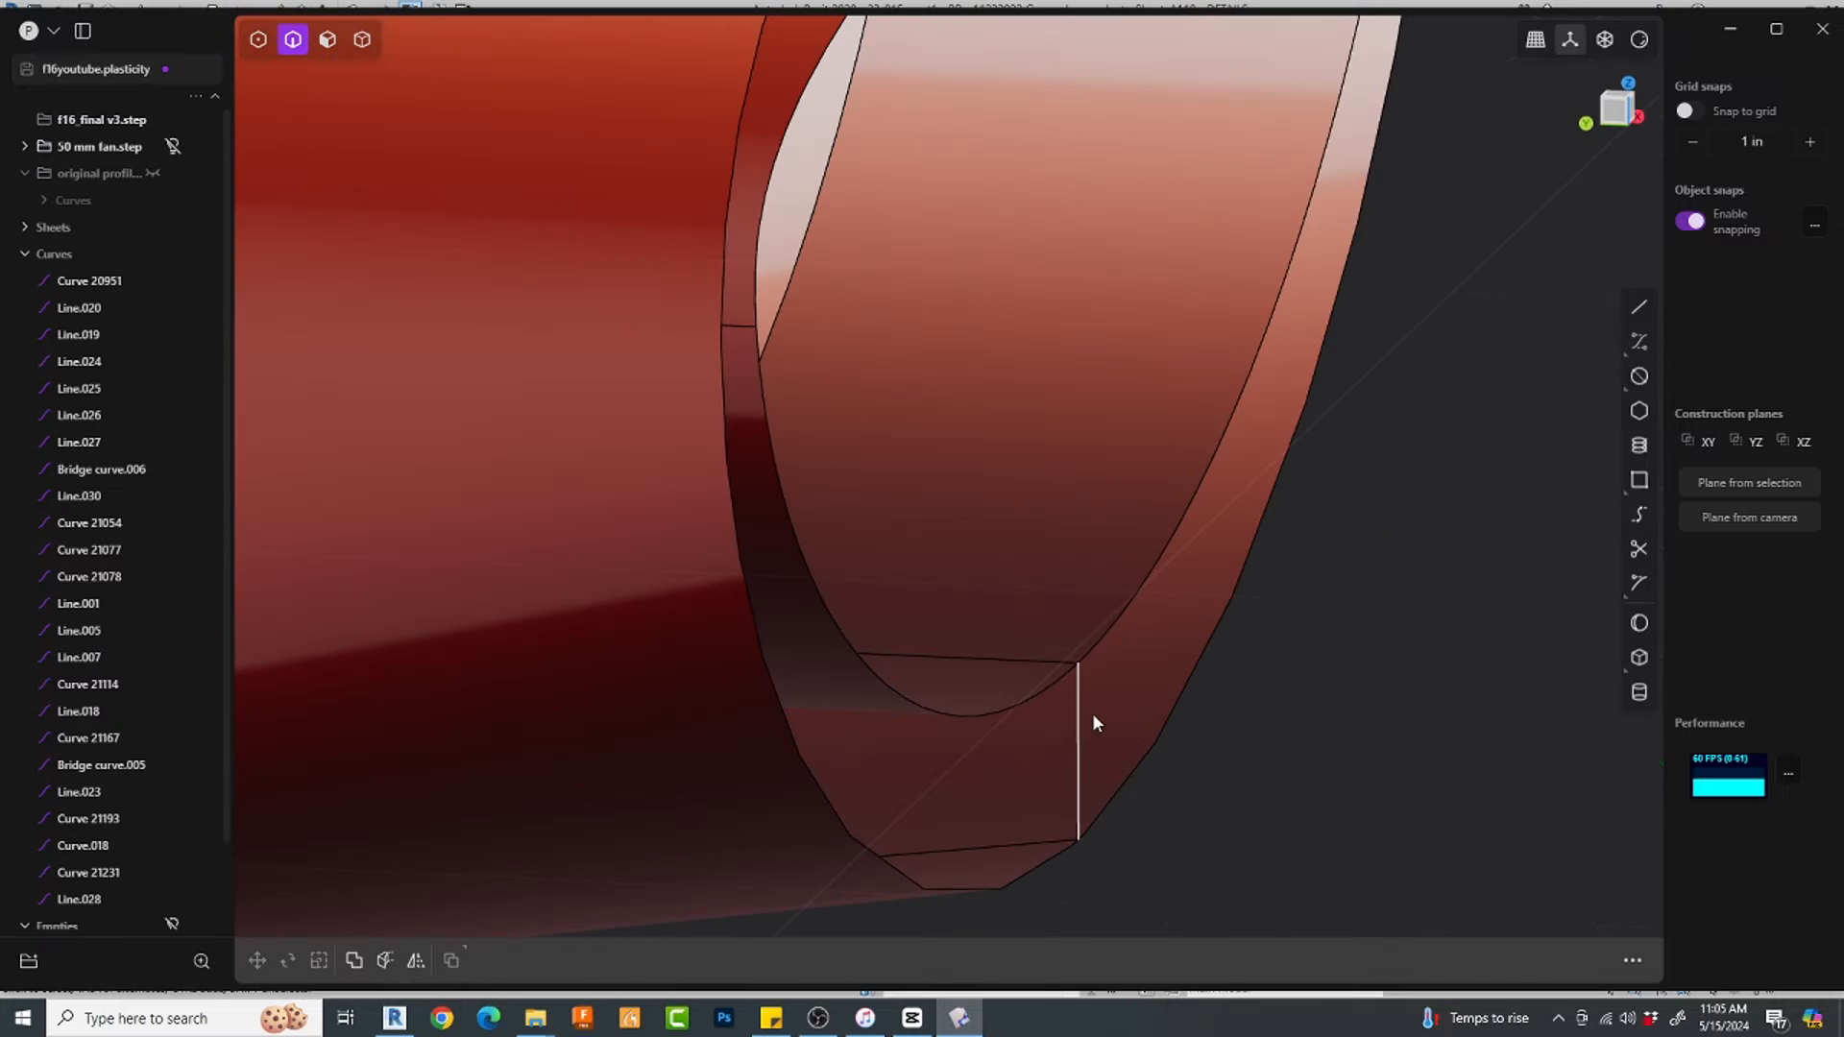
# Step: Delete the short line across the bottom of the intake lip and duplicate the inner and outer bottom centreline edges as curves
pyautogui.click(1092, 715)
pyautogui.press('Delete')
pyautogui.click(1034, 660)
pyautogui.keyDown('shift'); pyautogui.click(1029, 843); pyautogui.keyUp('shift')
pyautogui.hotkey('ctrl', 'c')
pyautogui.hotkey('ctrl', 'v')
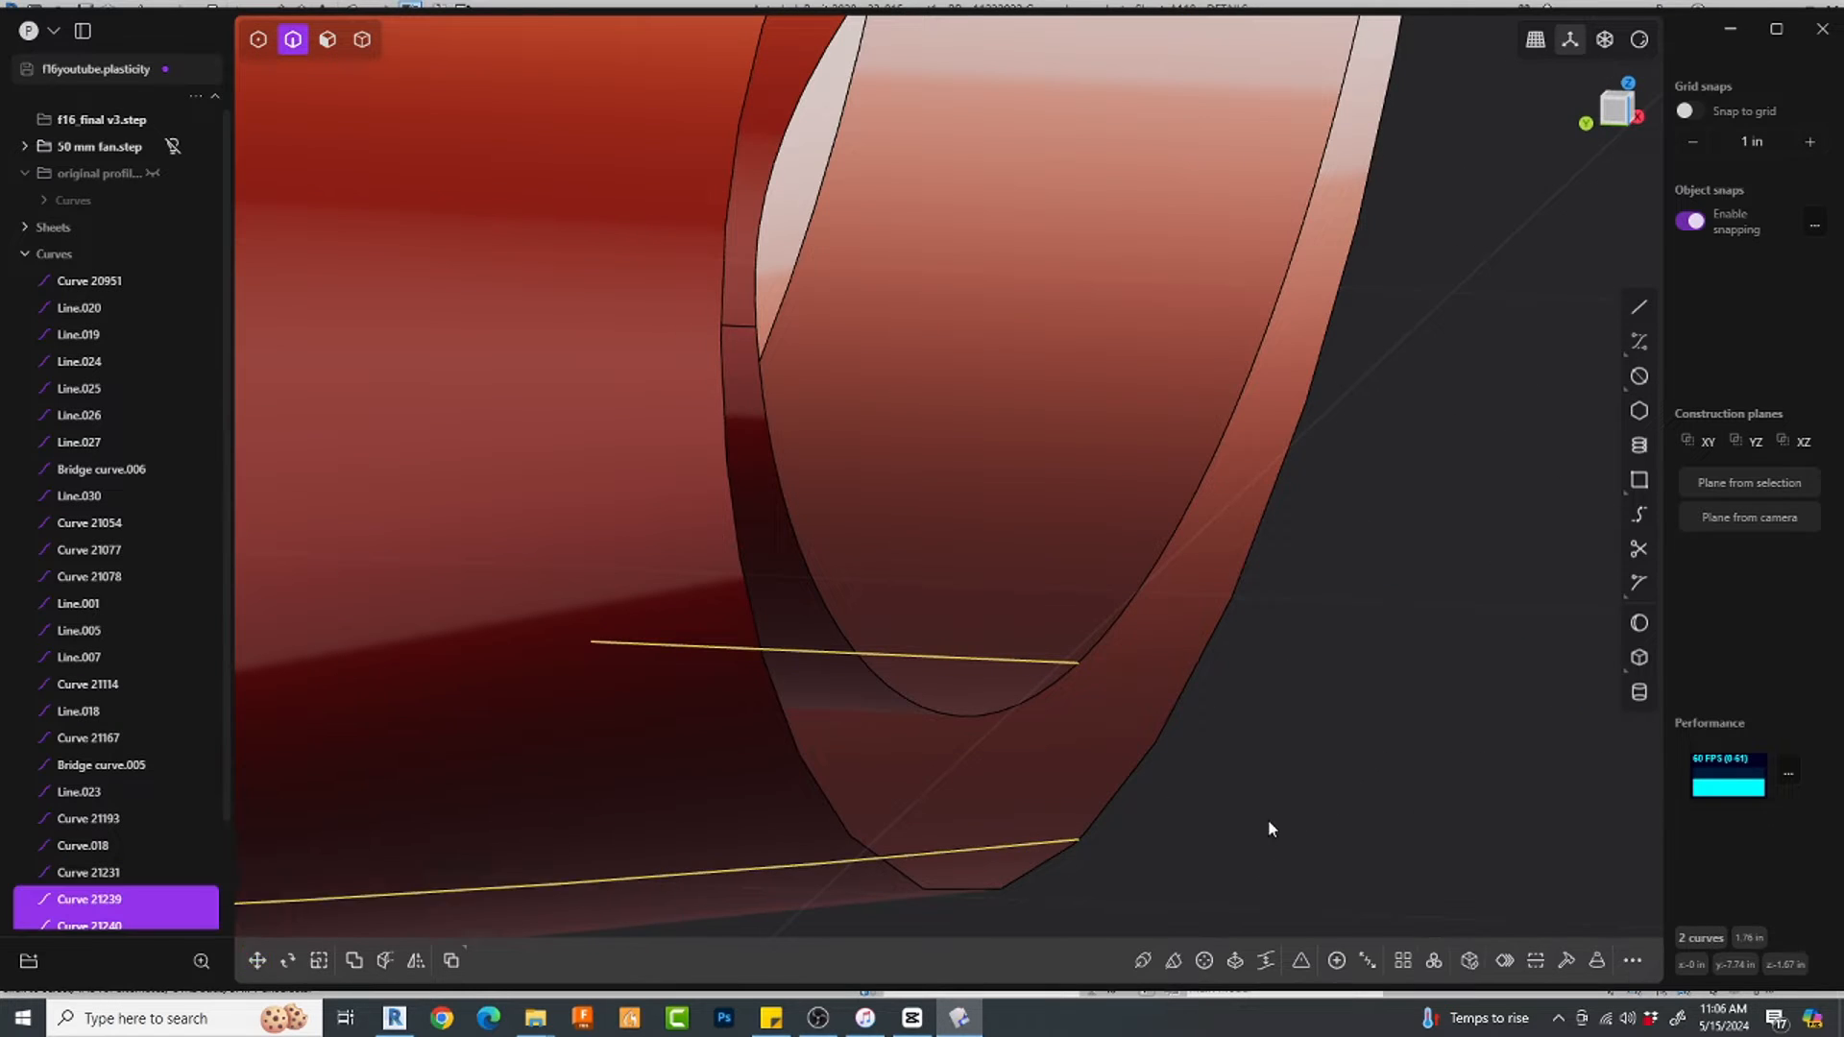
pyautogui.click(1268, 821)
# Step: Bridge the front end points of the two bottom centreline curves to form the lip profile
pyautogui.press('1')
pyautogui.moveTo(1048, 643); pyautogui.dragTo(1125, 875)
pyautogui.press('b')
pyautogui.rightClick(1156, 793)
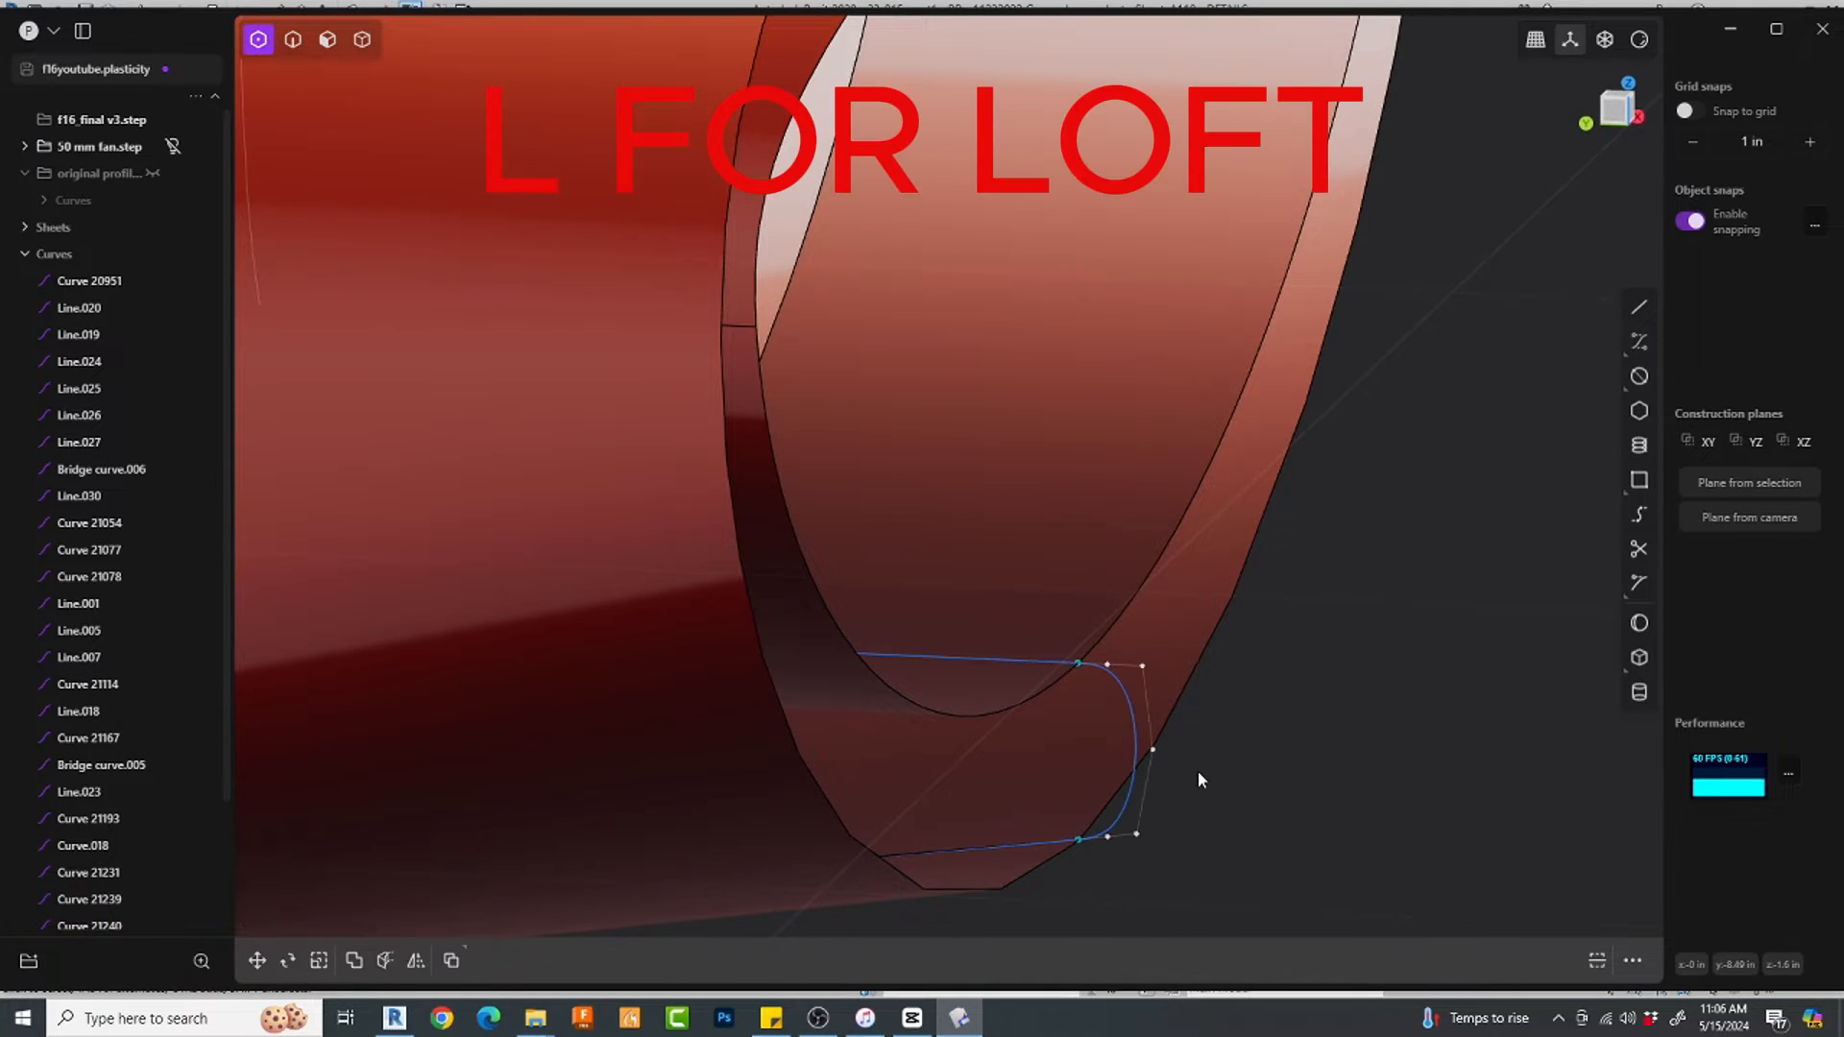
# Step: Move the bridge curve's middle control point forward along Y to make the lip profile rounder
pyautogui.click(1216, 772)
pyautogui.click(1153, 750)
pyautogui.press('g')
pyautogui.press('y')
pyautogui.click(1239, 753)
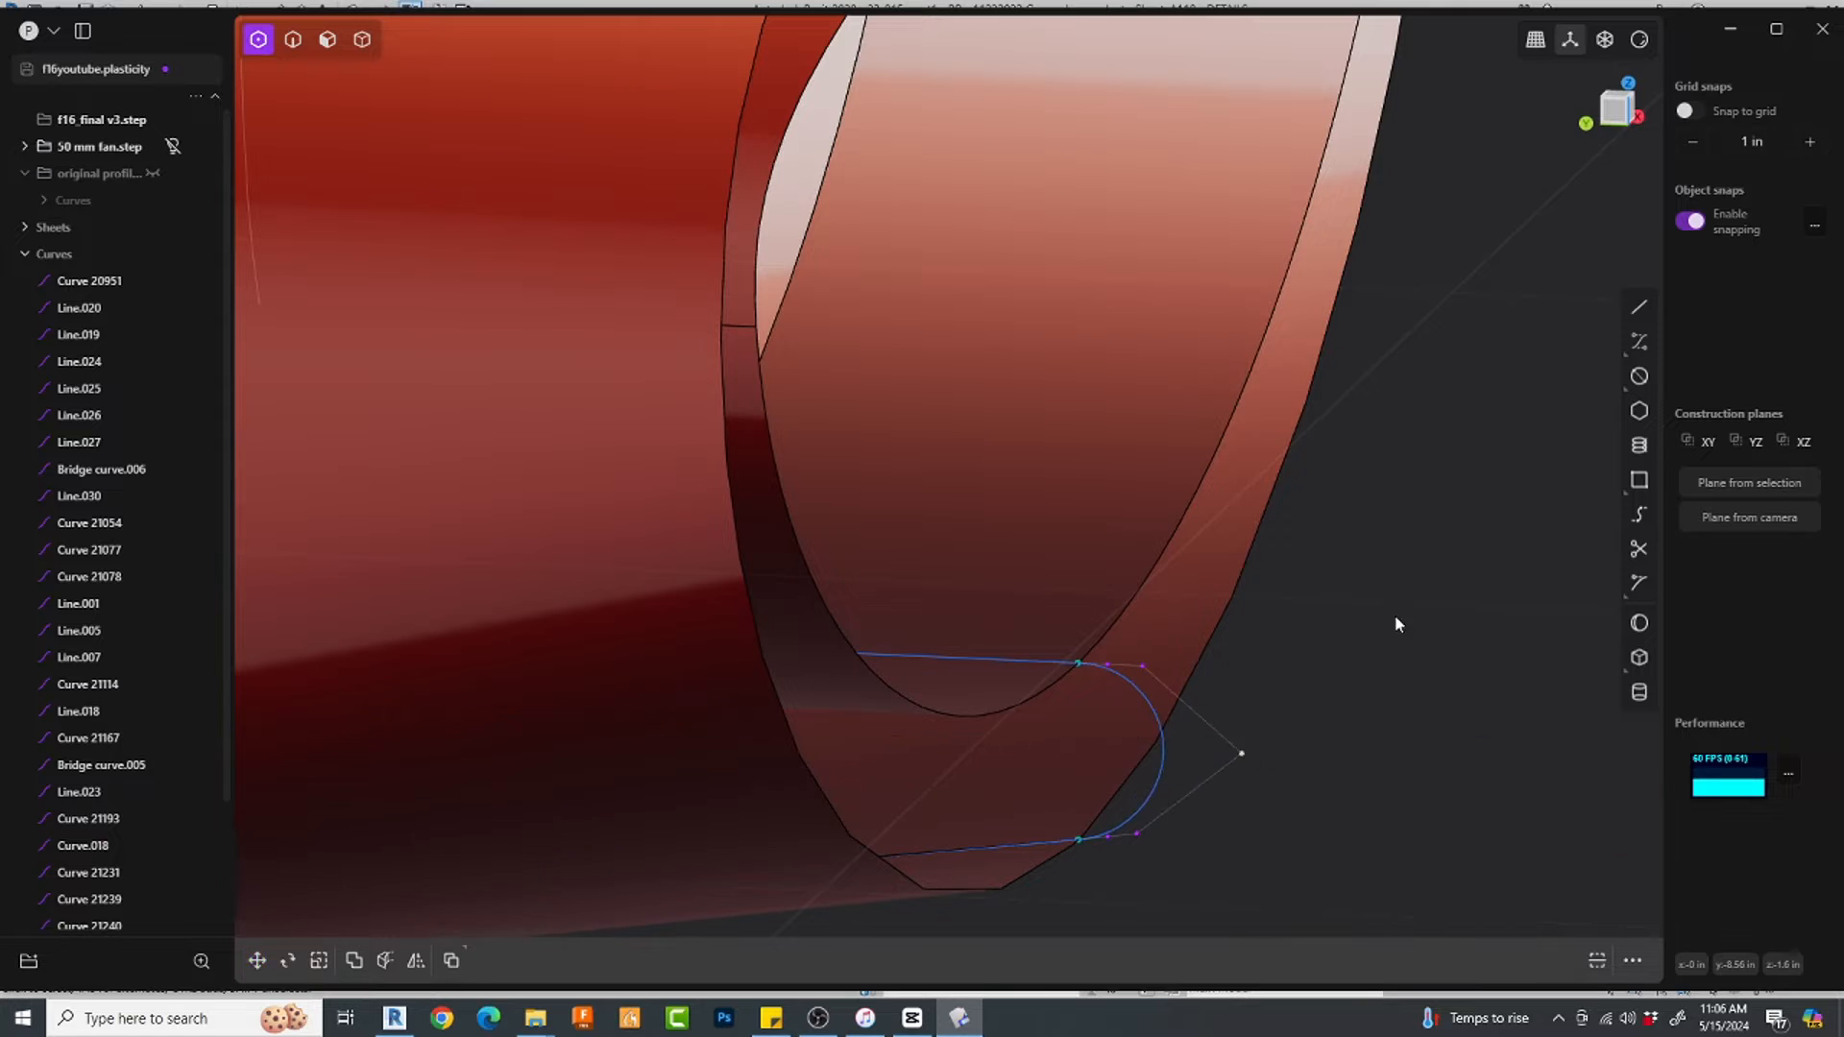
pyautogui.click(1395, 616)
# Step: Loft the lower intake lip between the outer and inner bottom edges, following the bridge curve
pyautogui.scroll(-5, 1383, 620)
pyautogui.press('2')
pyautogui.click(1179, 671)
pyautogui.keyDown('shift'); pyautogui.click(1171, 762); pyautogui.keyUp('shift')
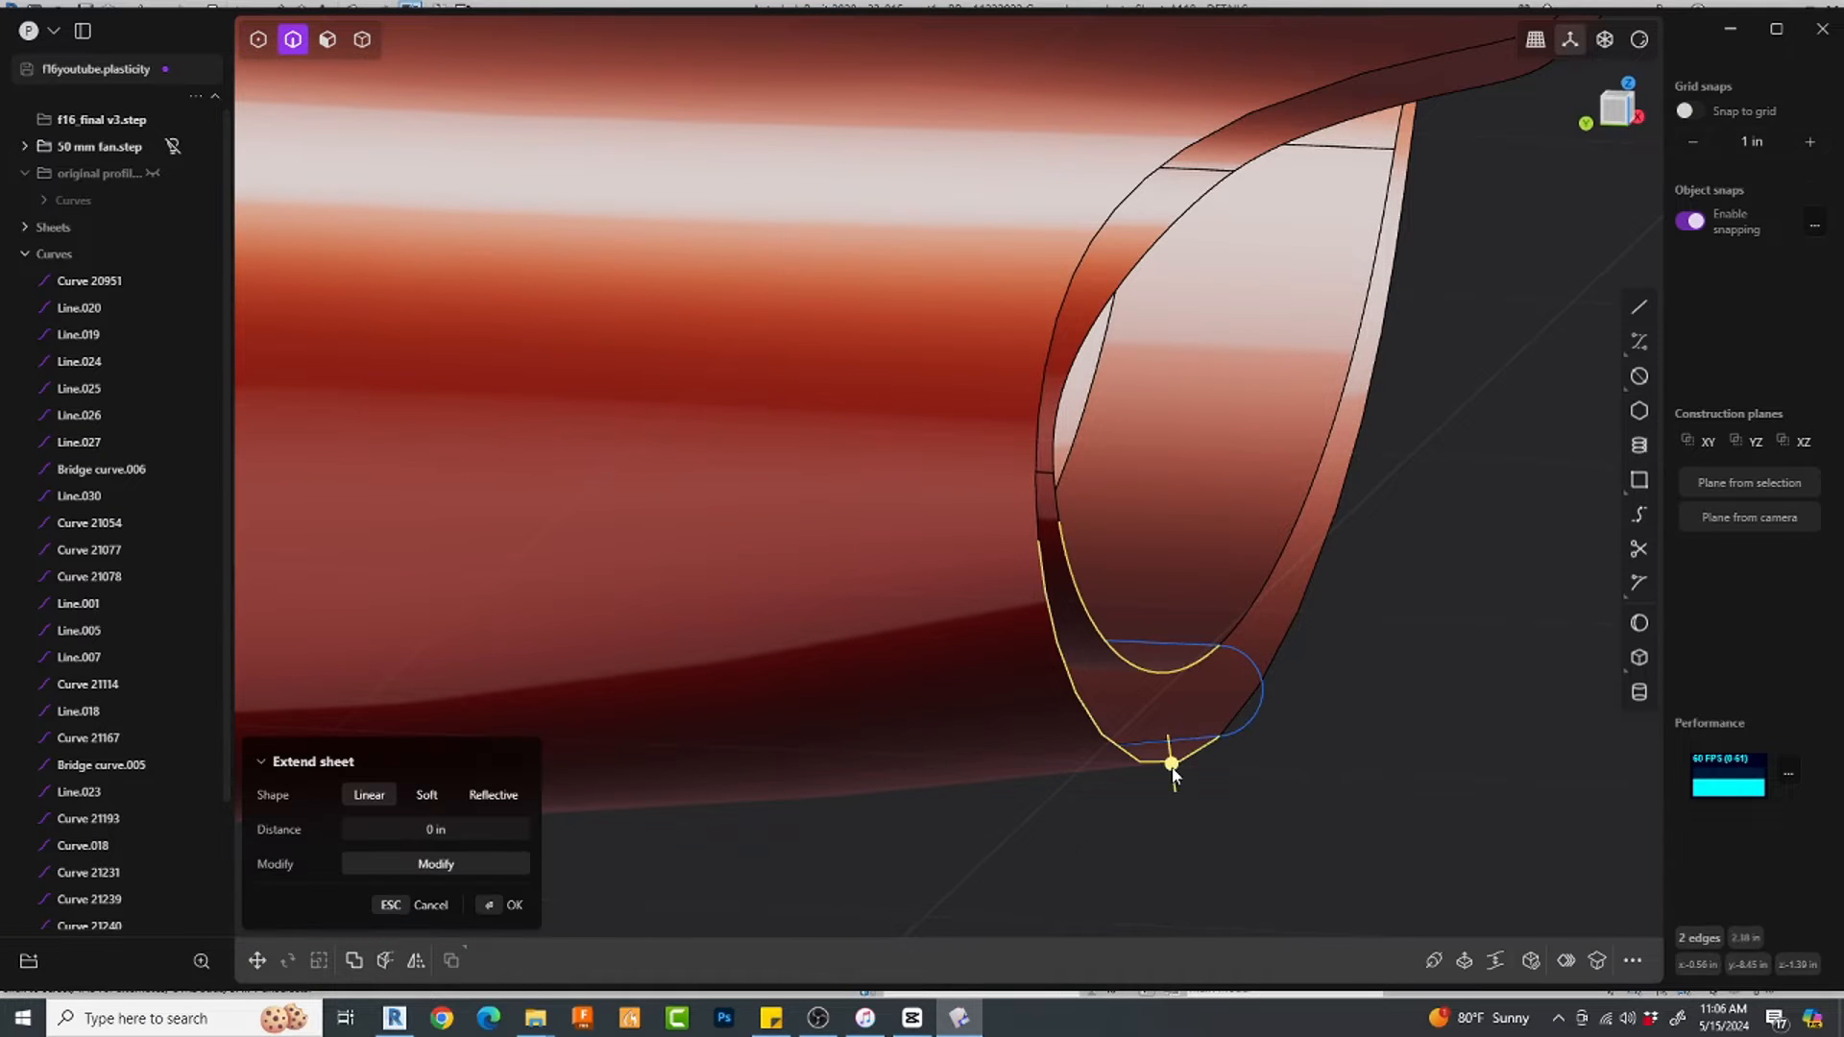
pyautogui.press('l')
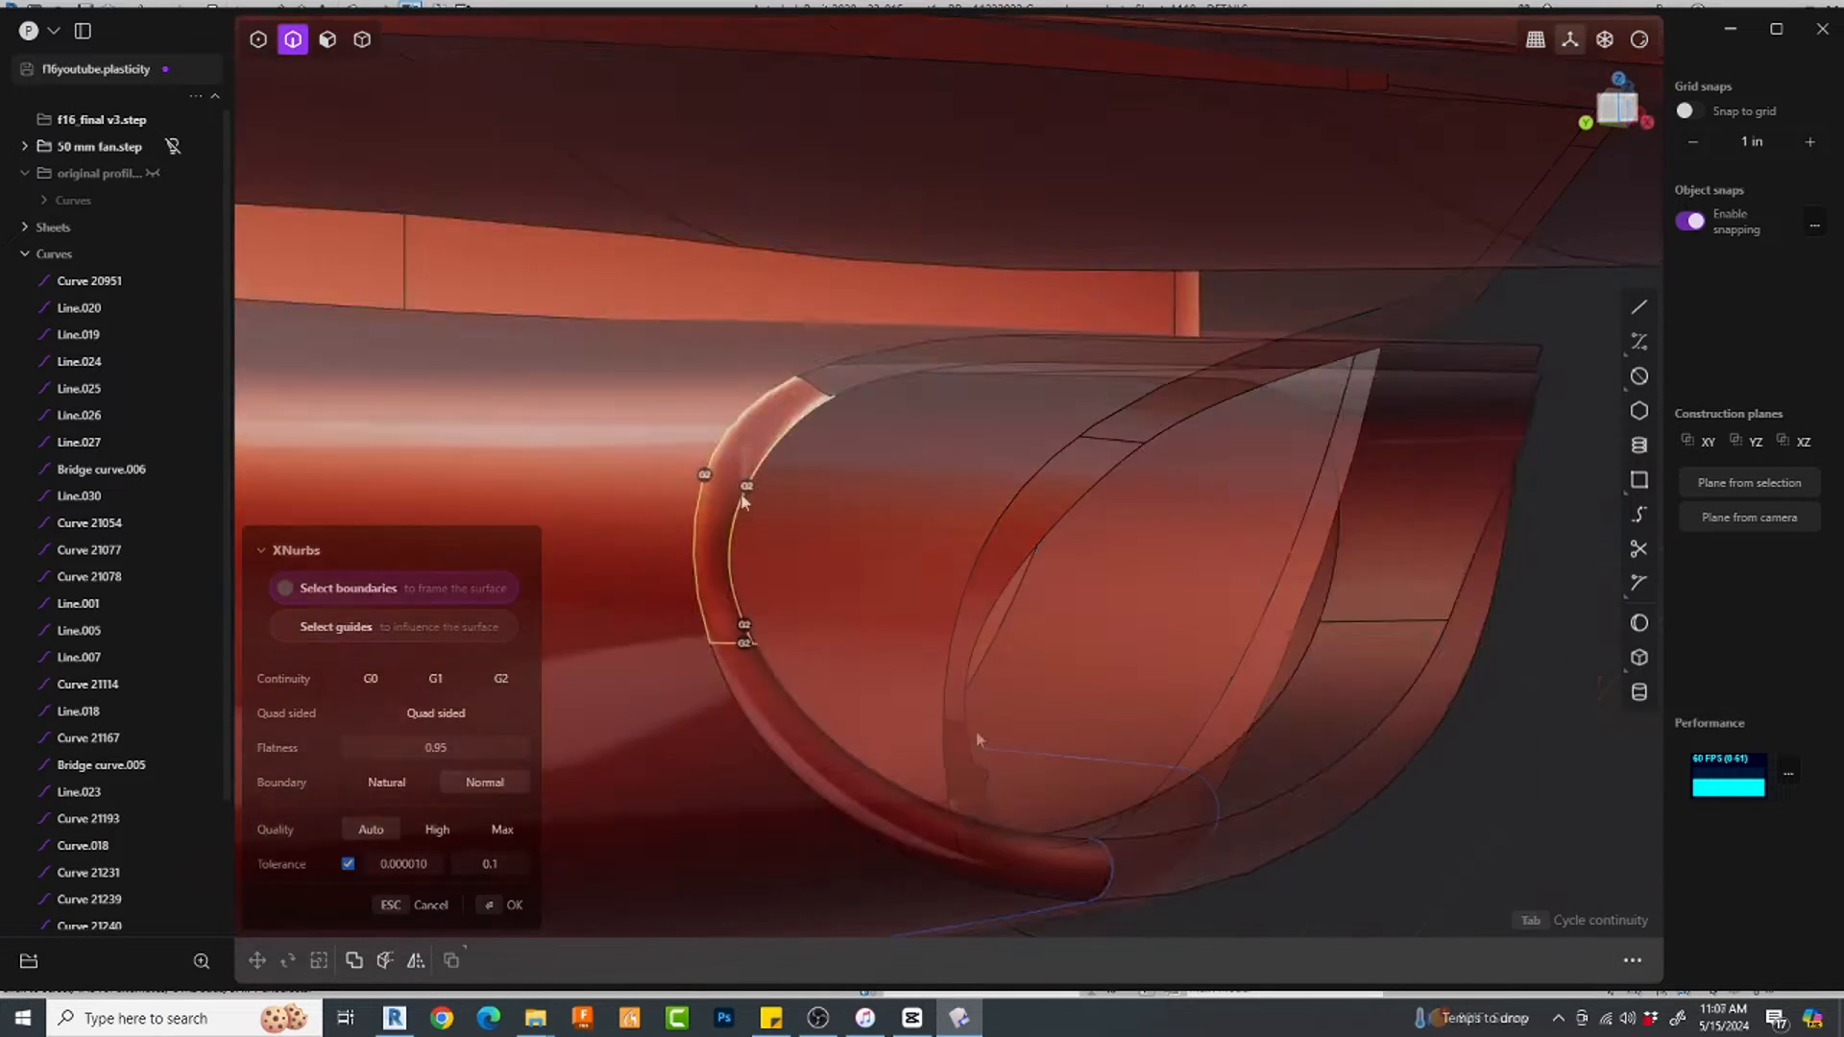
pyautogui.scroll(5, 1311, 545)
pyautogui.press('Return')
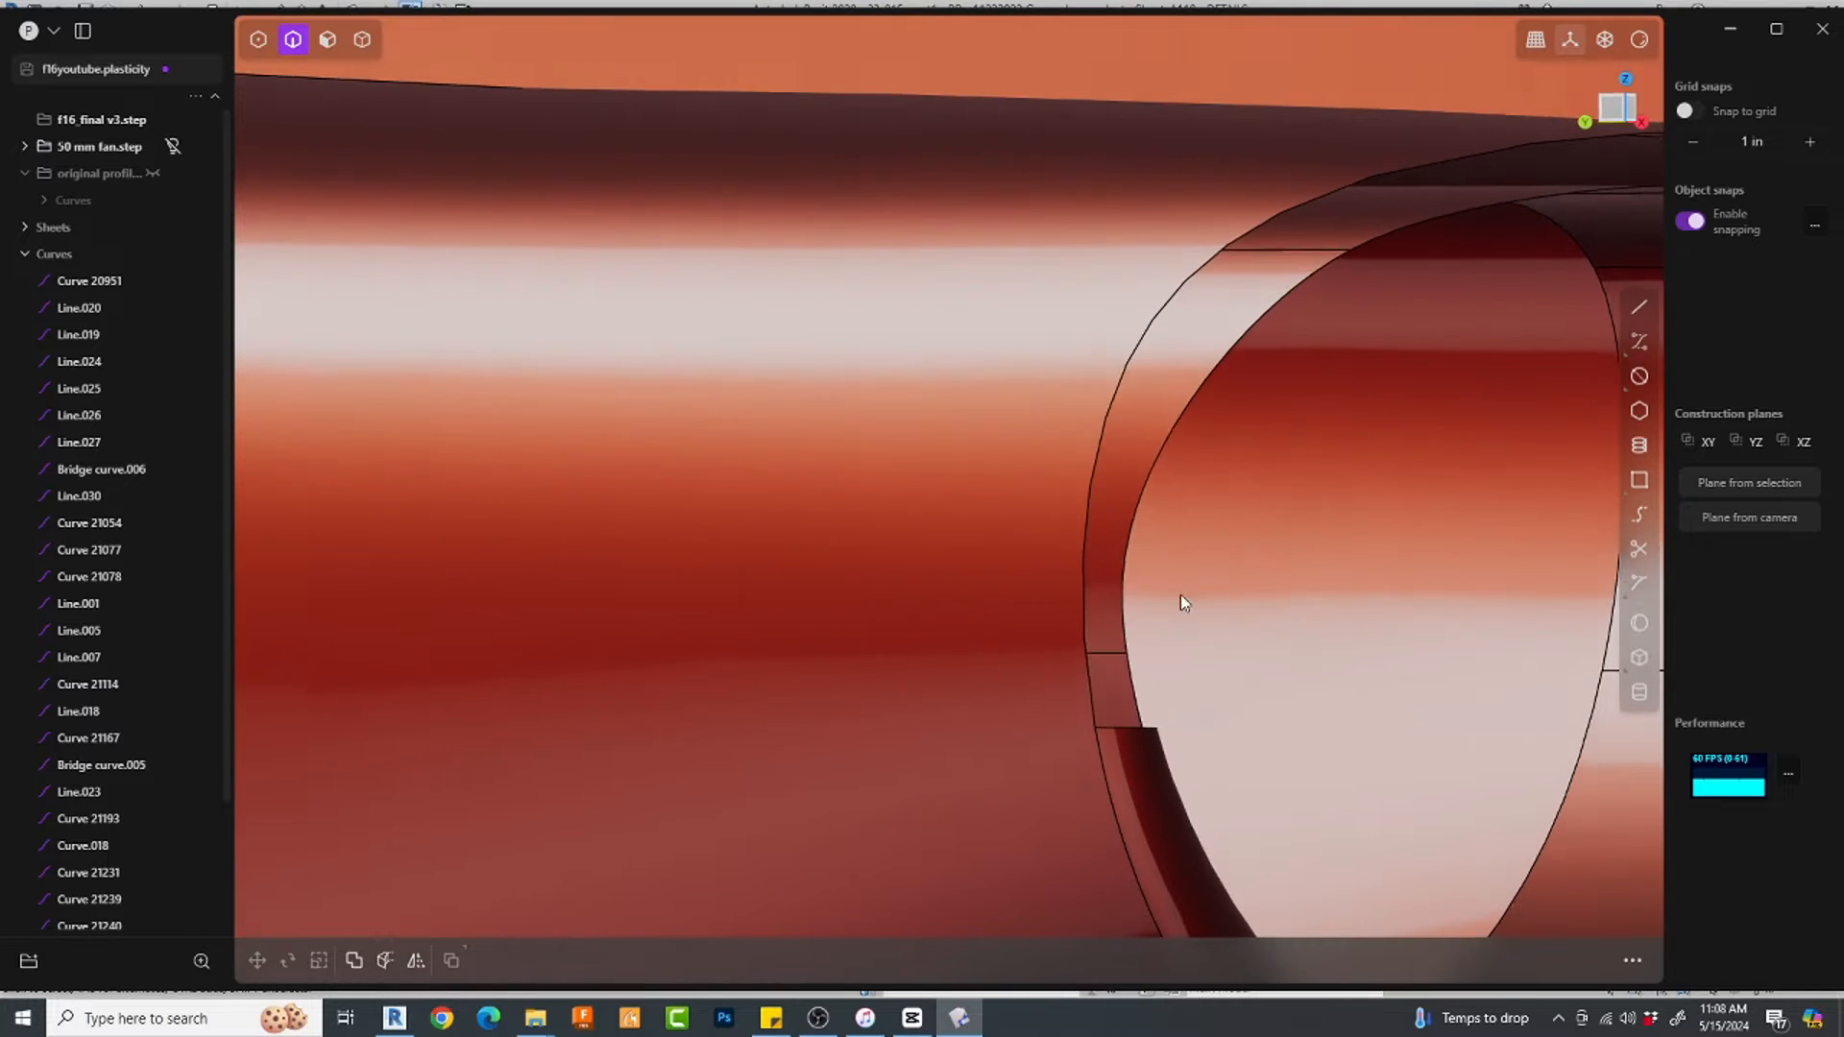
# Step: Loft the upper intake lip between the outer and inner top edges
pyautogui.moveTo(1180, 596); pyautogui.dragTo(1046, 567, button='middle')
pyautogui.click(1132, 511)
pyautogui.press('e')
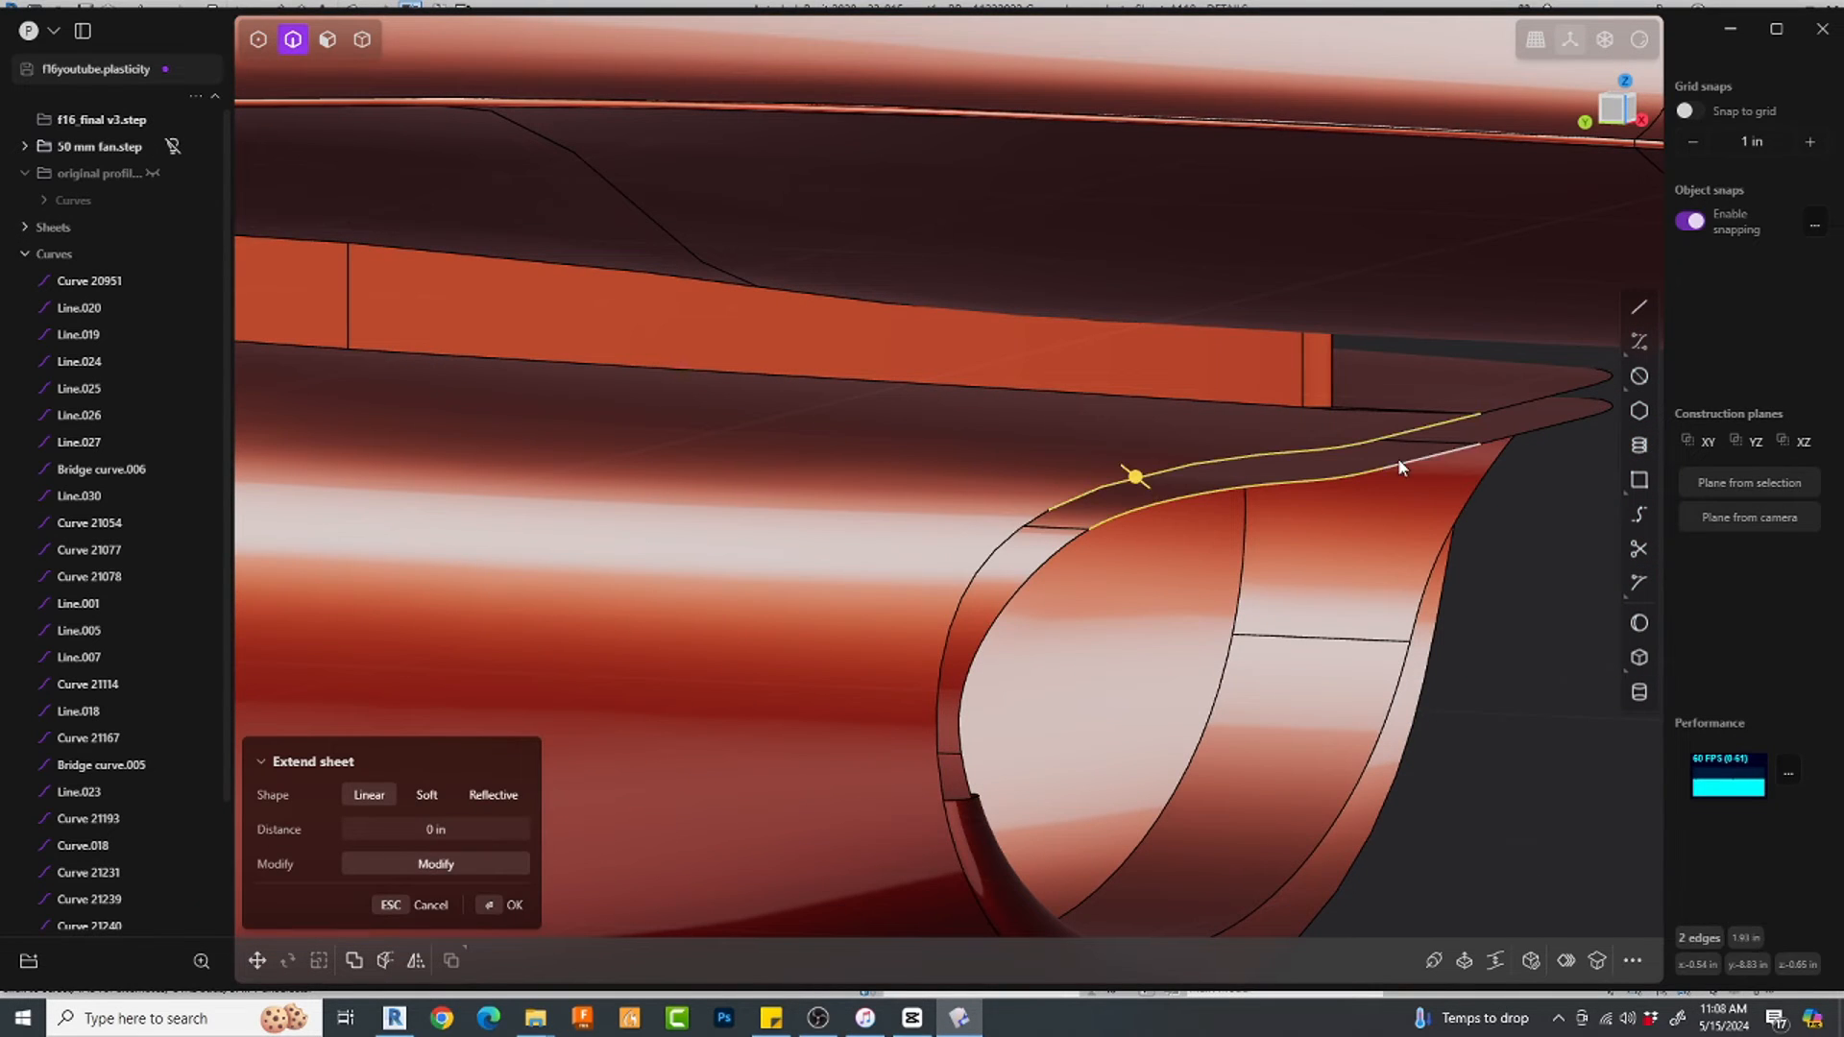
pyautogui.press('l')
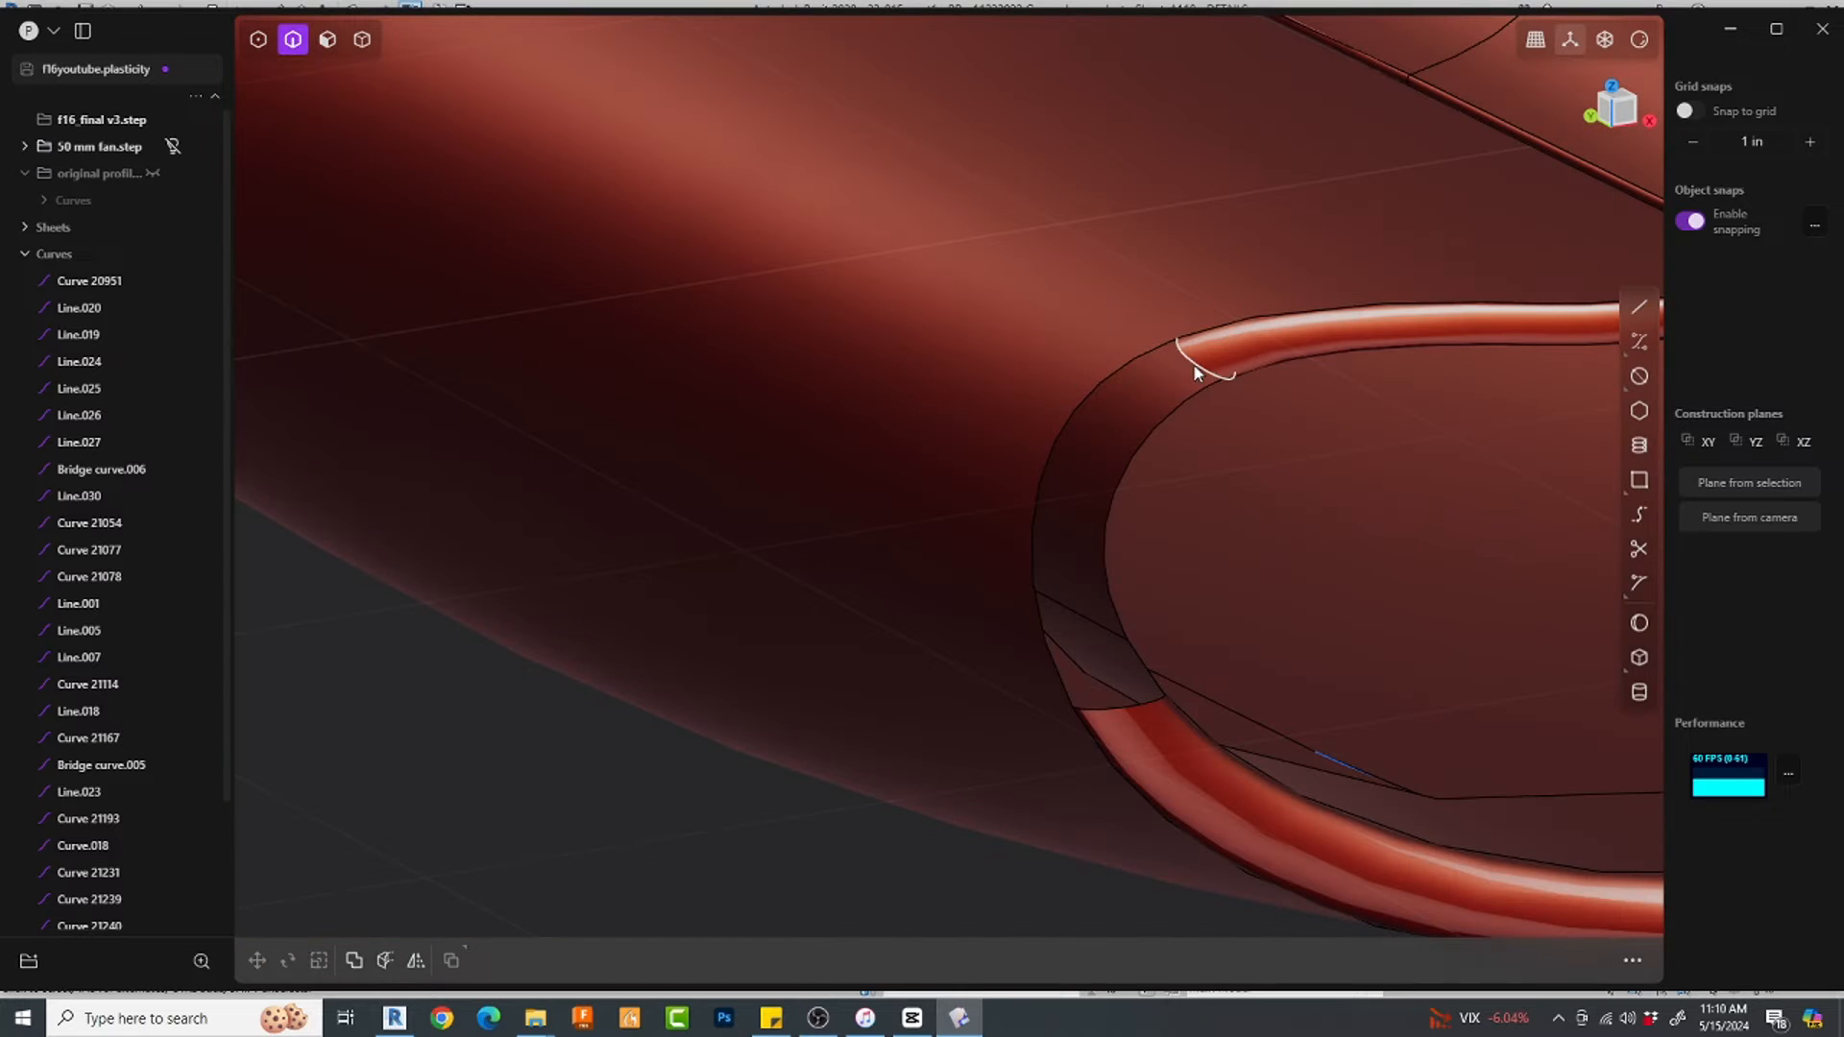
# Step: Loft the side section of the intake lip between the upper and lower lip ends, guided by the inner and outer edges
pyautogui.click(1196, 373)
pyautogui.press('e')
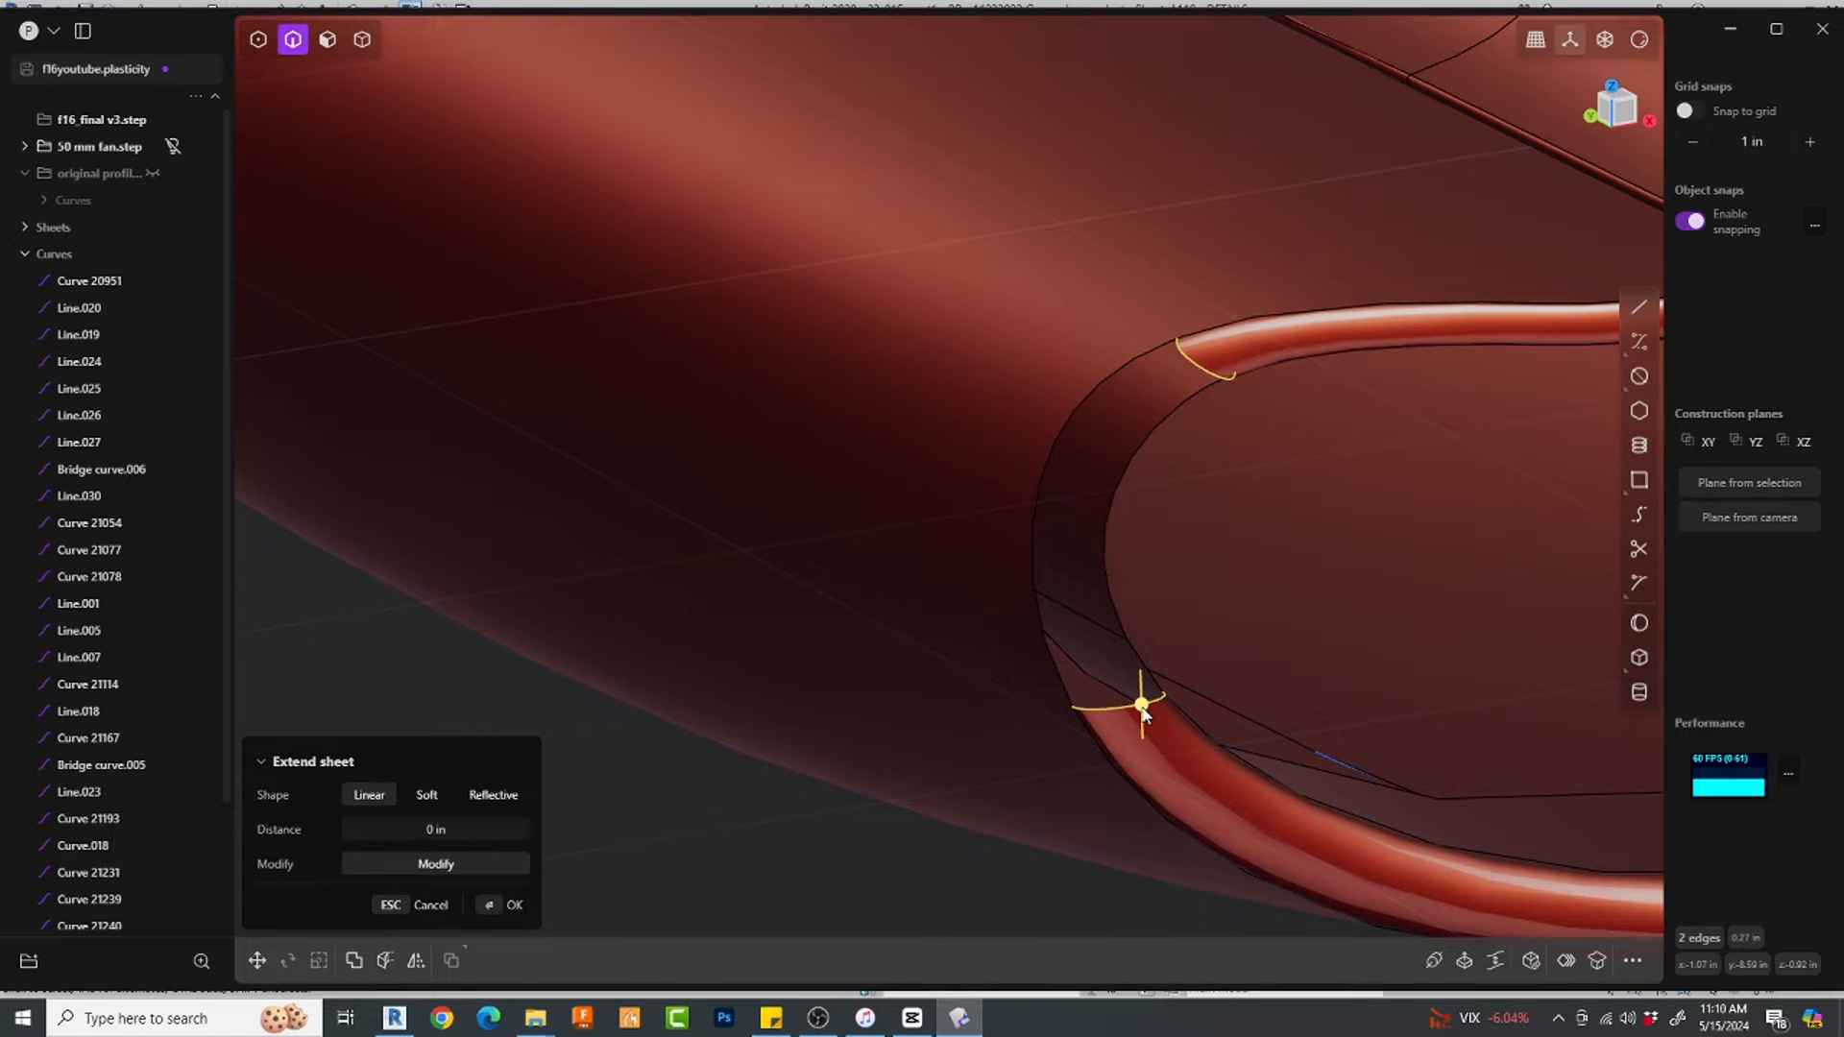
pyautogui.press('l')
pyautogui.moveTo(1078, 409); pyautogui.dragTo(724, 340, button='middle')
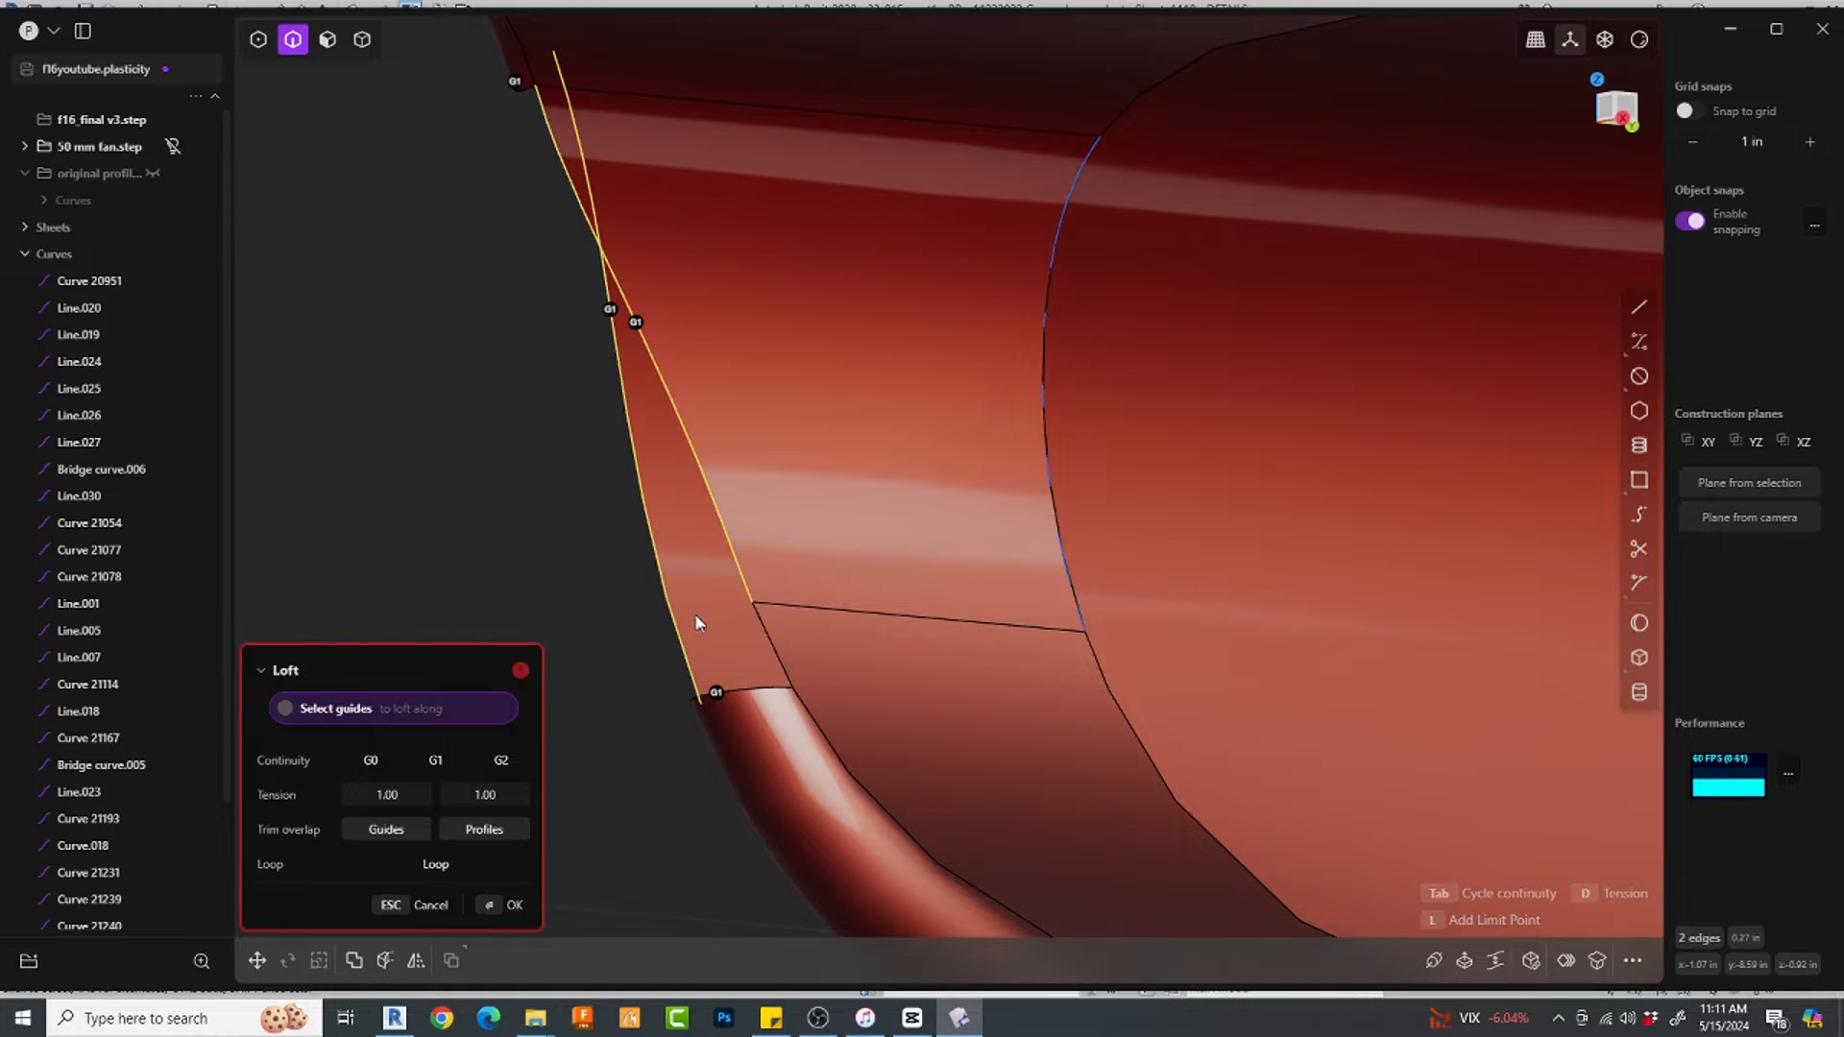
pyautogui.moveTo(697, 623); pyautogui.dragTo(780, 491, button='middle')
pyautogui.press('Return')
pyautogui.scroll(-3, 780, 492)
pyautogui.click(764, 761)
pyautogui.press('4')
pyautogui.click(939, 295)
pyautogui.keyDown('shift'); pyautogui.click(754, 509); pyautogui.keyUp('shift')
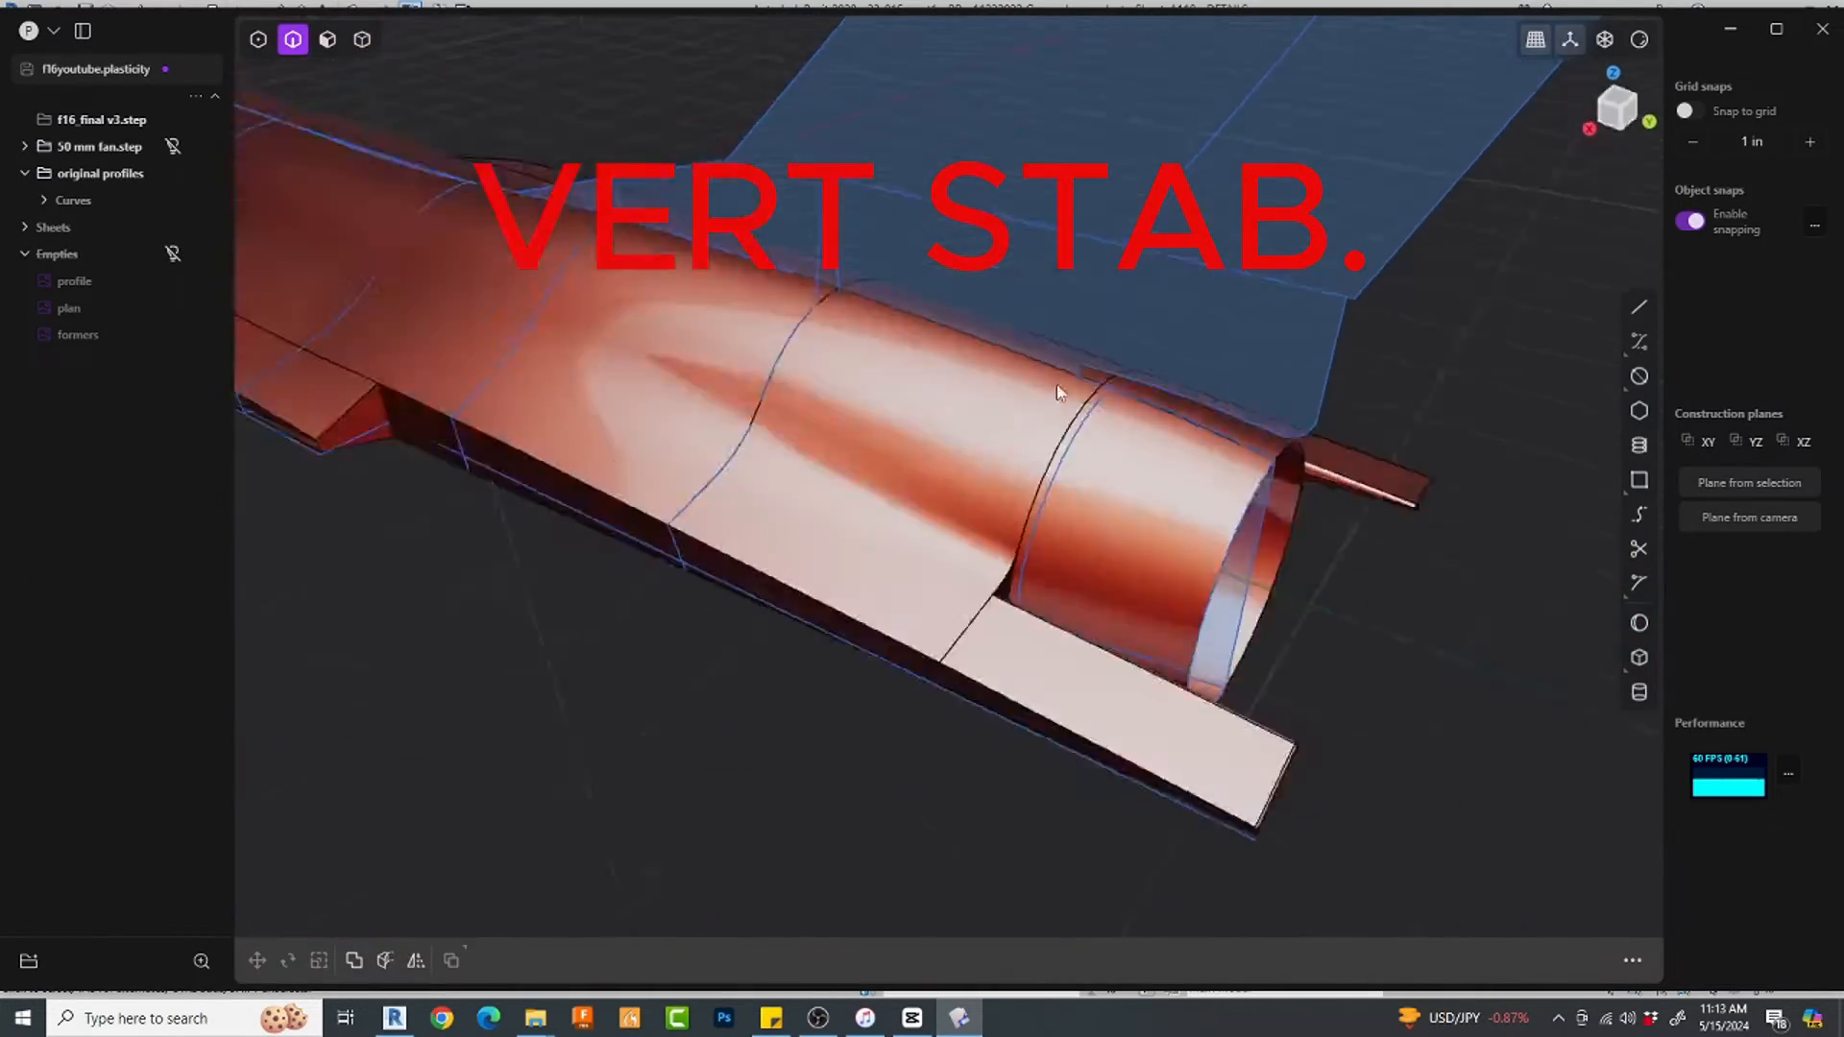
# Step: Draw a 0.05 in line sideways from the vertical stabilizer's trailing-edge base to mark its half thickness
pyautogui.click(1639, 306)
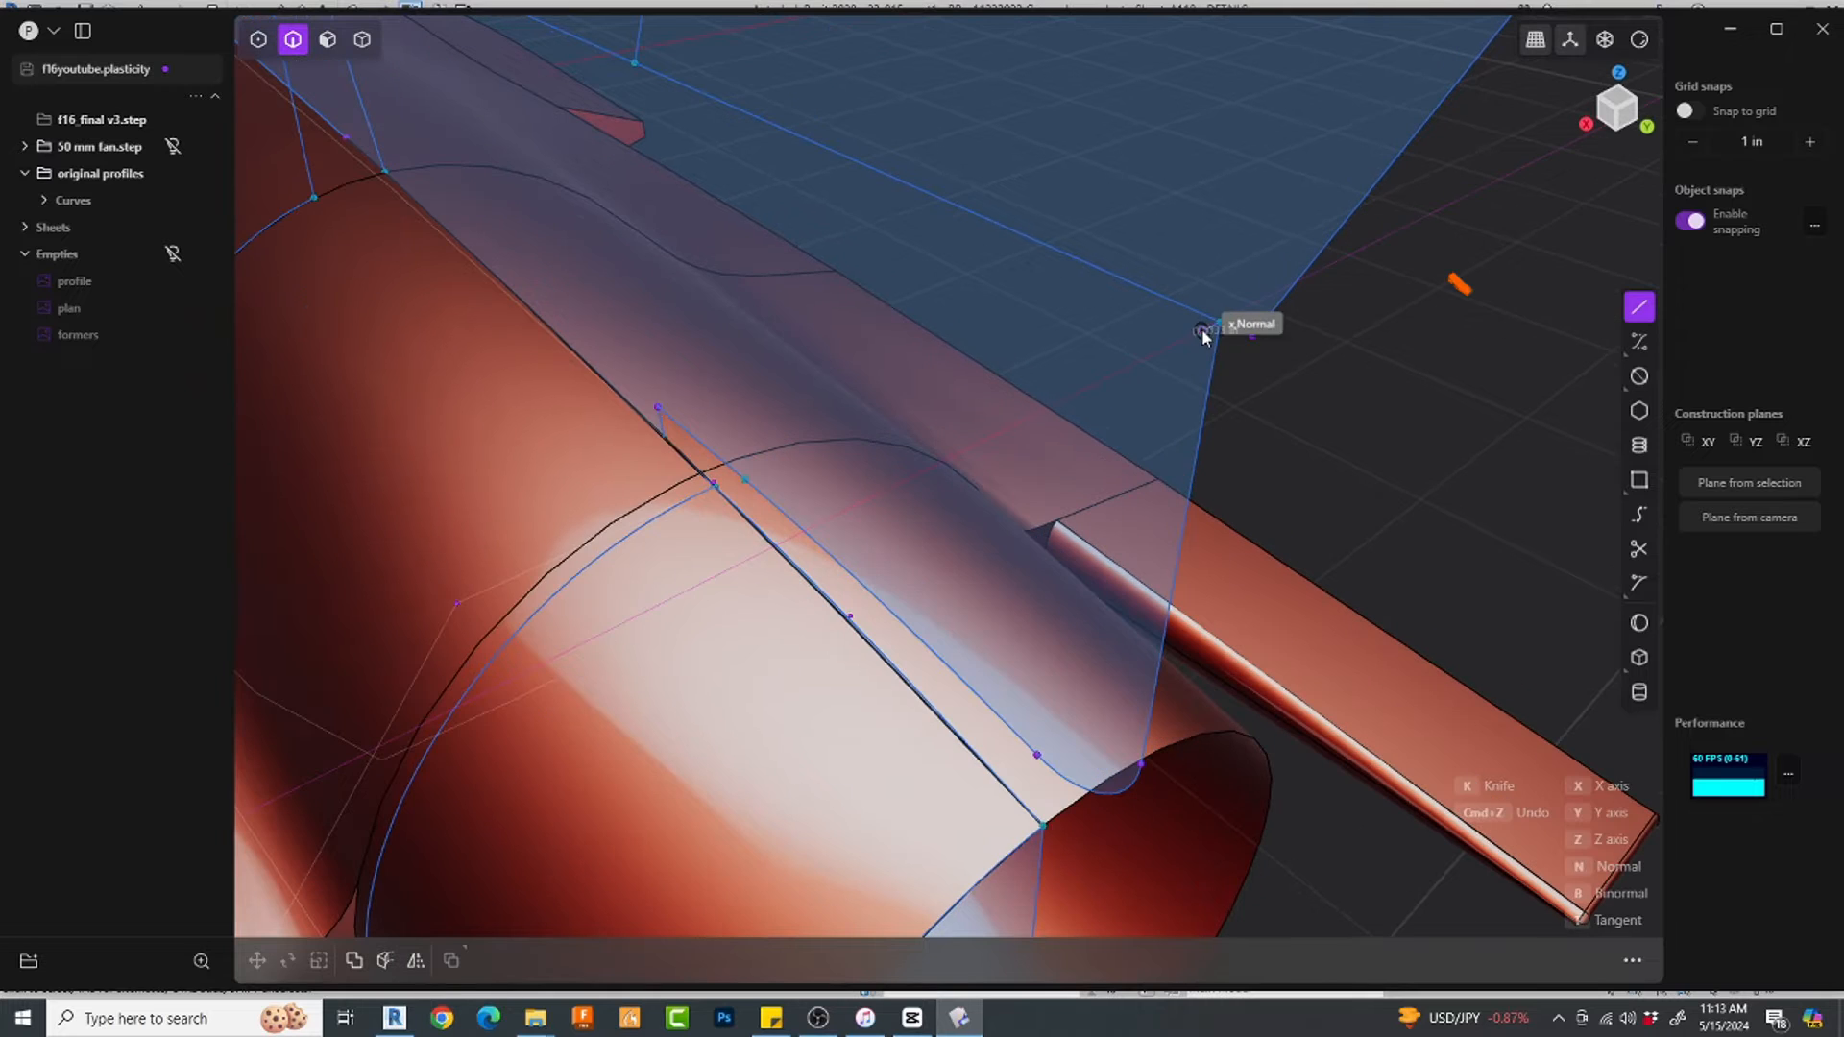
pyautogui.click(1193, 337)
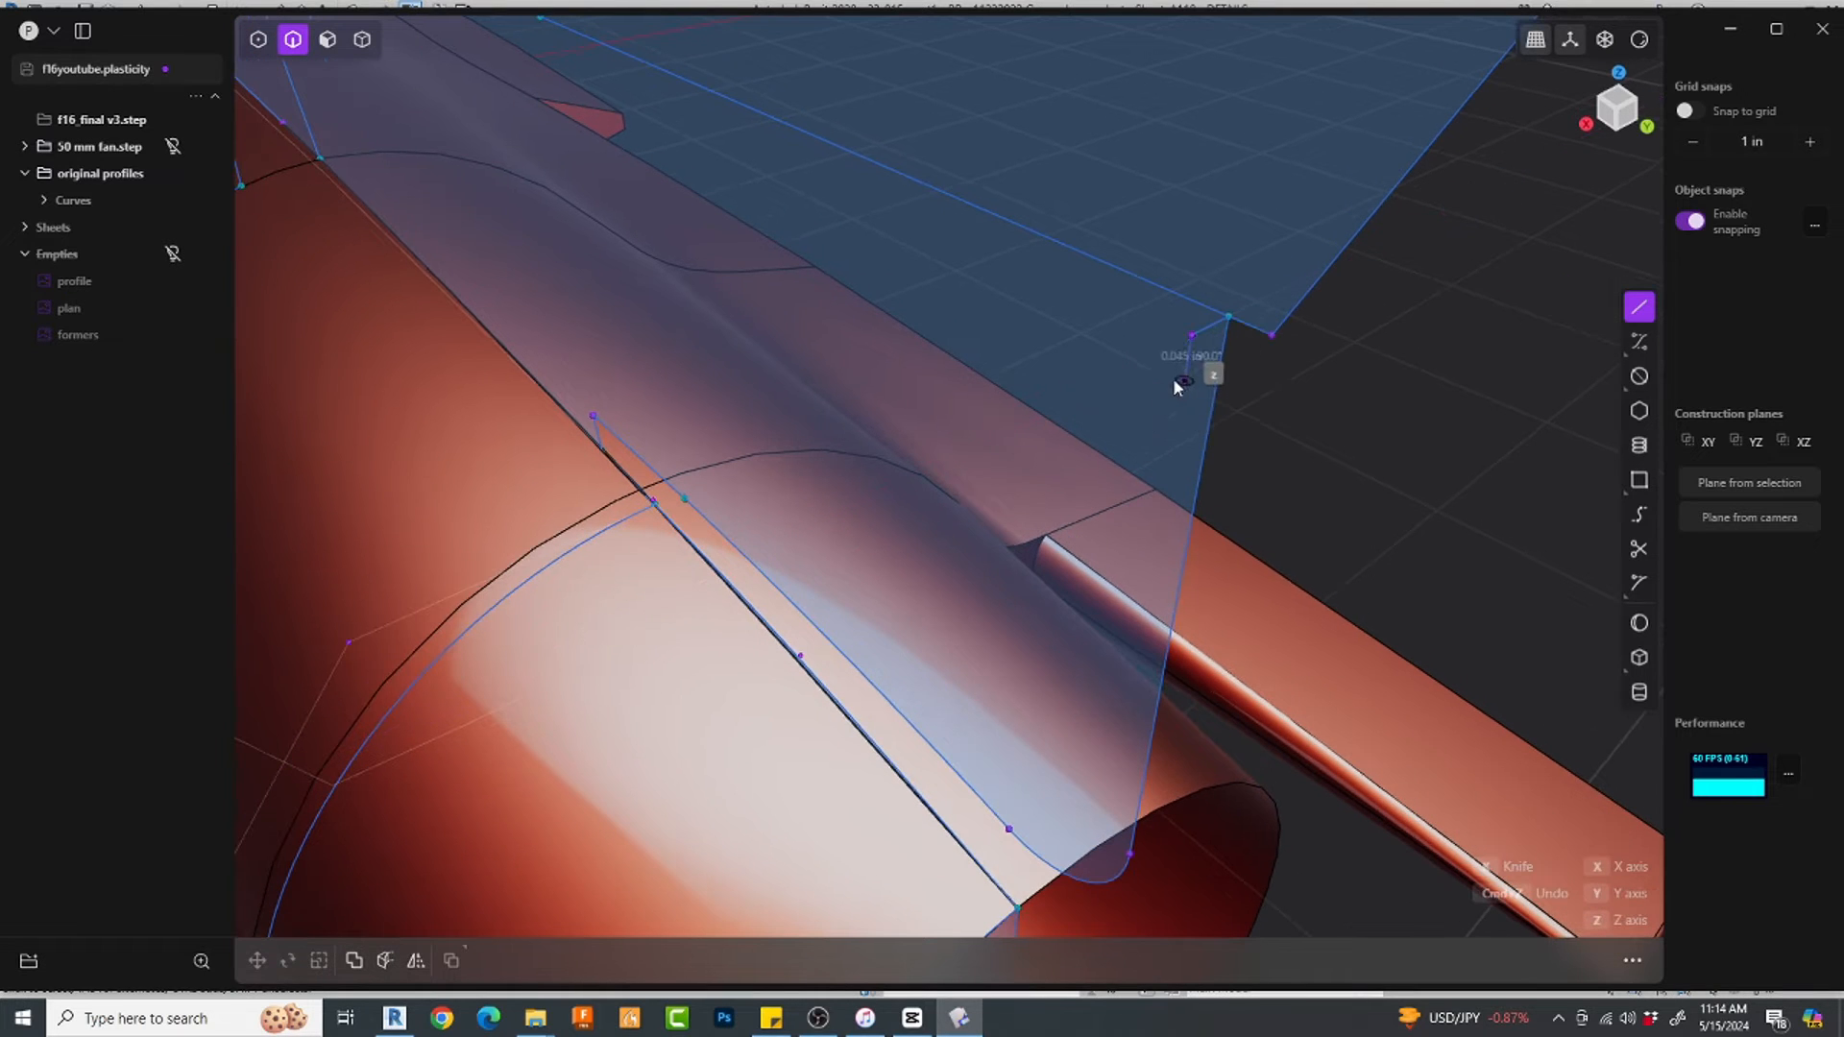
pyautogui.click(1153, 401)
pyautogui.moveTo(1153, 400); pyautogui.dragTo(967, 219, button='middle')
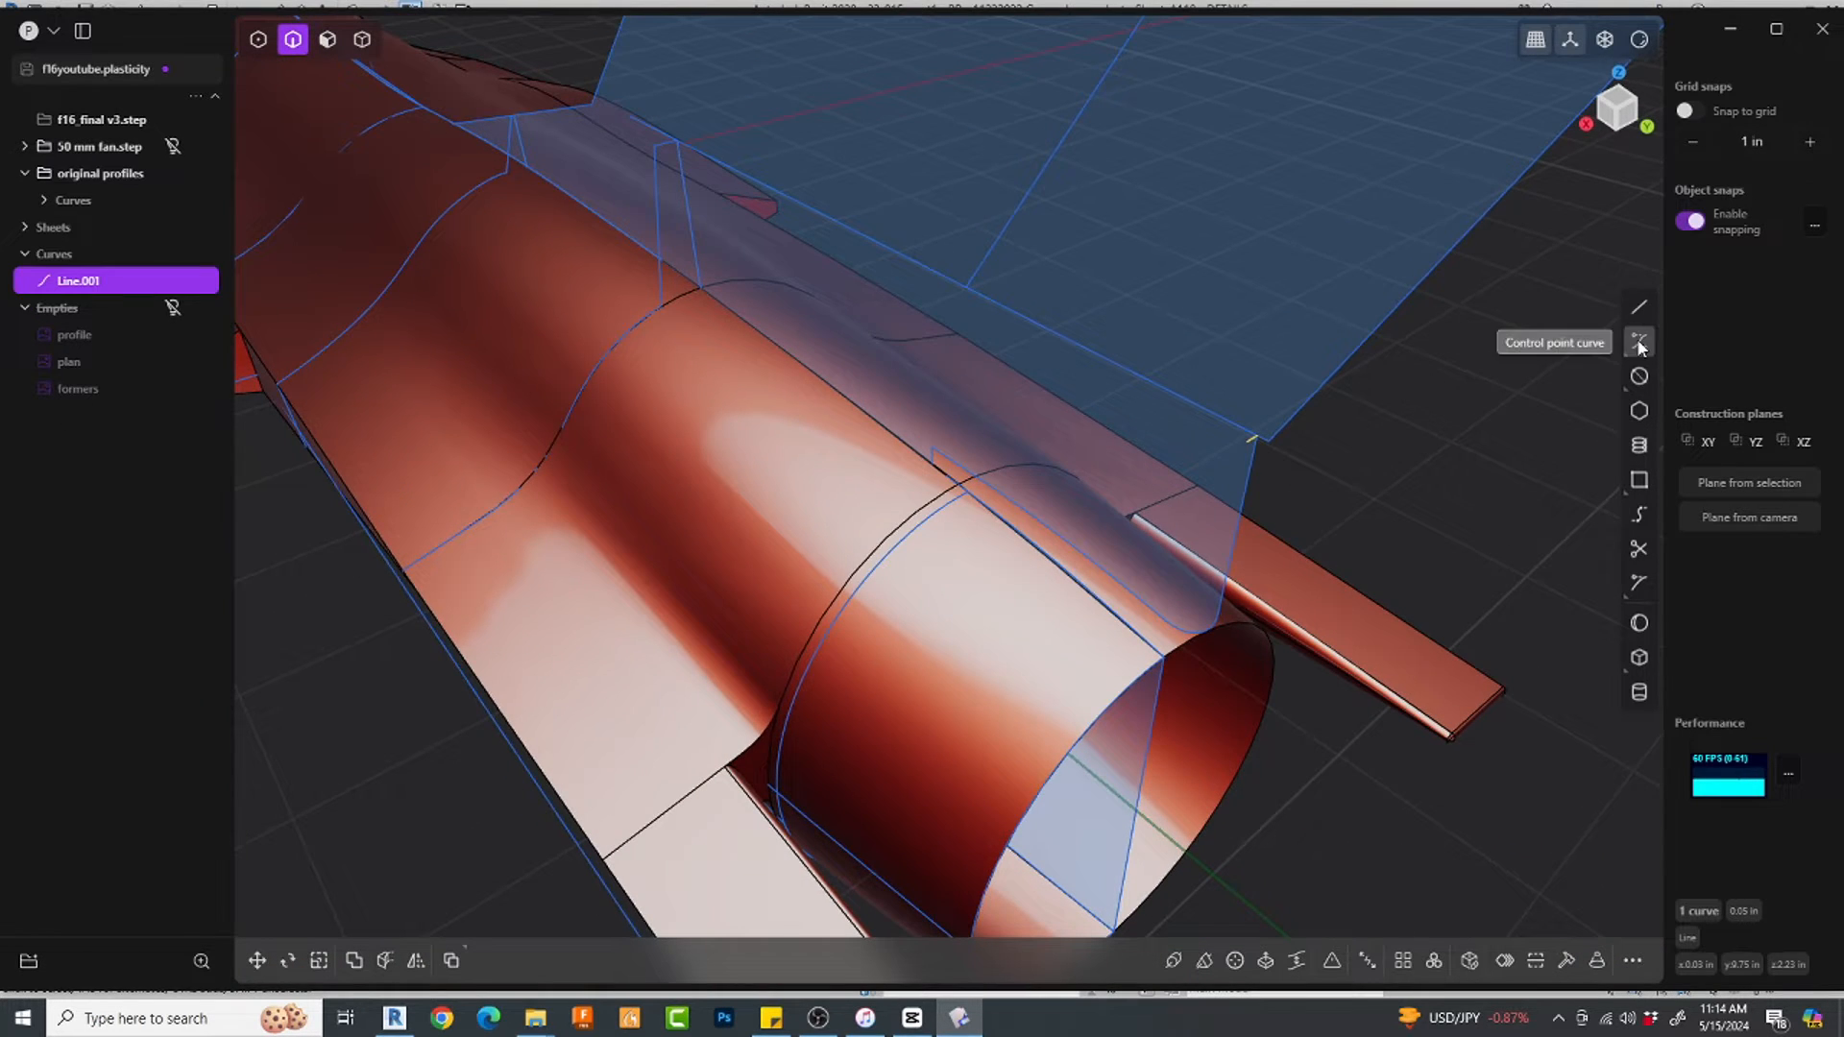
# Step: Draw a control point curve along the stabilizer's base from its front point to the short trailing-edge line, bulging outward
pyautogui.click(1592, 326)
pyautogui.click(593, 103)
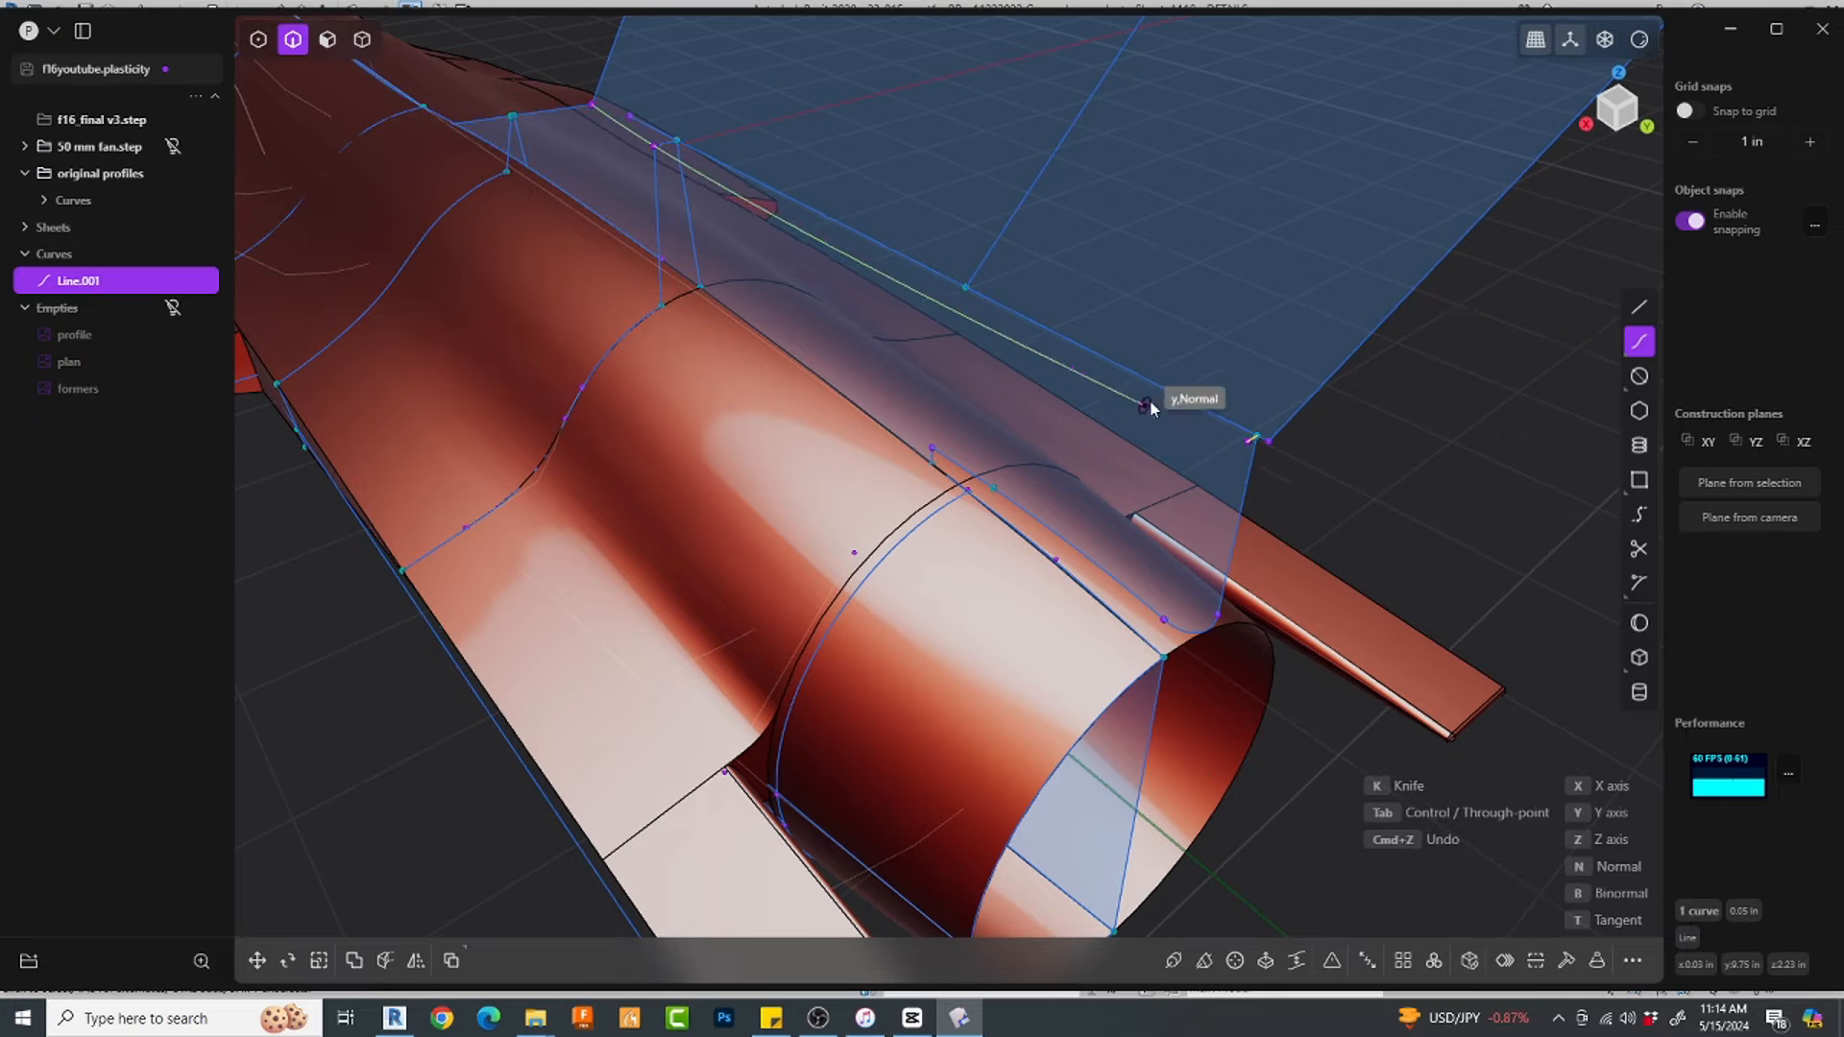
pyautogui.rightClick(1349, 495)
pyautogui.click(1346, 530)
# Step: Isolate the vertical stabilizer's curves and view them from the top
pyautogui.scroll(-3, 1346, 530)
pyautogui.moveTo(1346, 530); pyautogui.dragTo(1208, 511, button='middle')
pyautogui.moveTo(1059, 373); pyautogui.dragTo(1364, 230, button='middle')
pyautogui.moveTo(1176, 206); pyautogui.dragTo(959, 309)
pyautogui.press('.')
pyautogui.moveTo(1498, 371); pyautogui.dragTo(836, 433, button='middle')
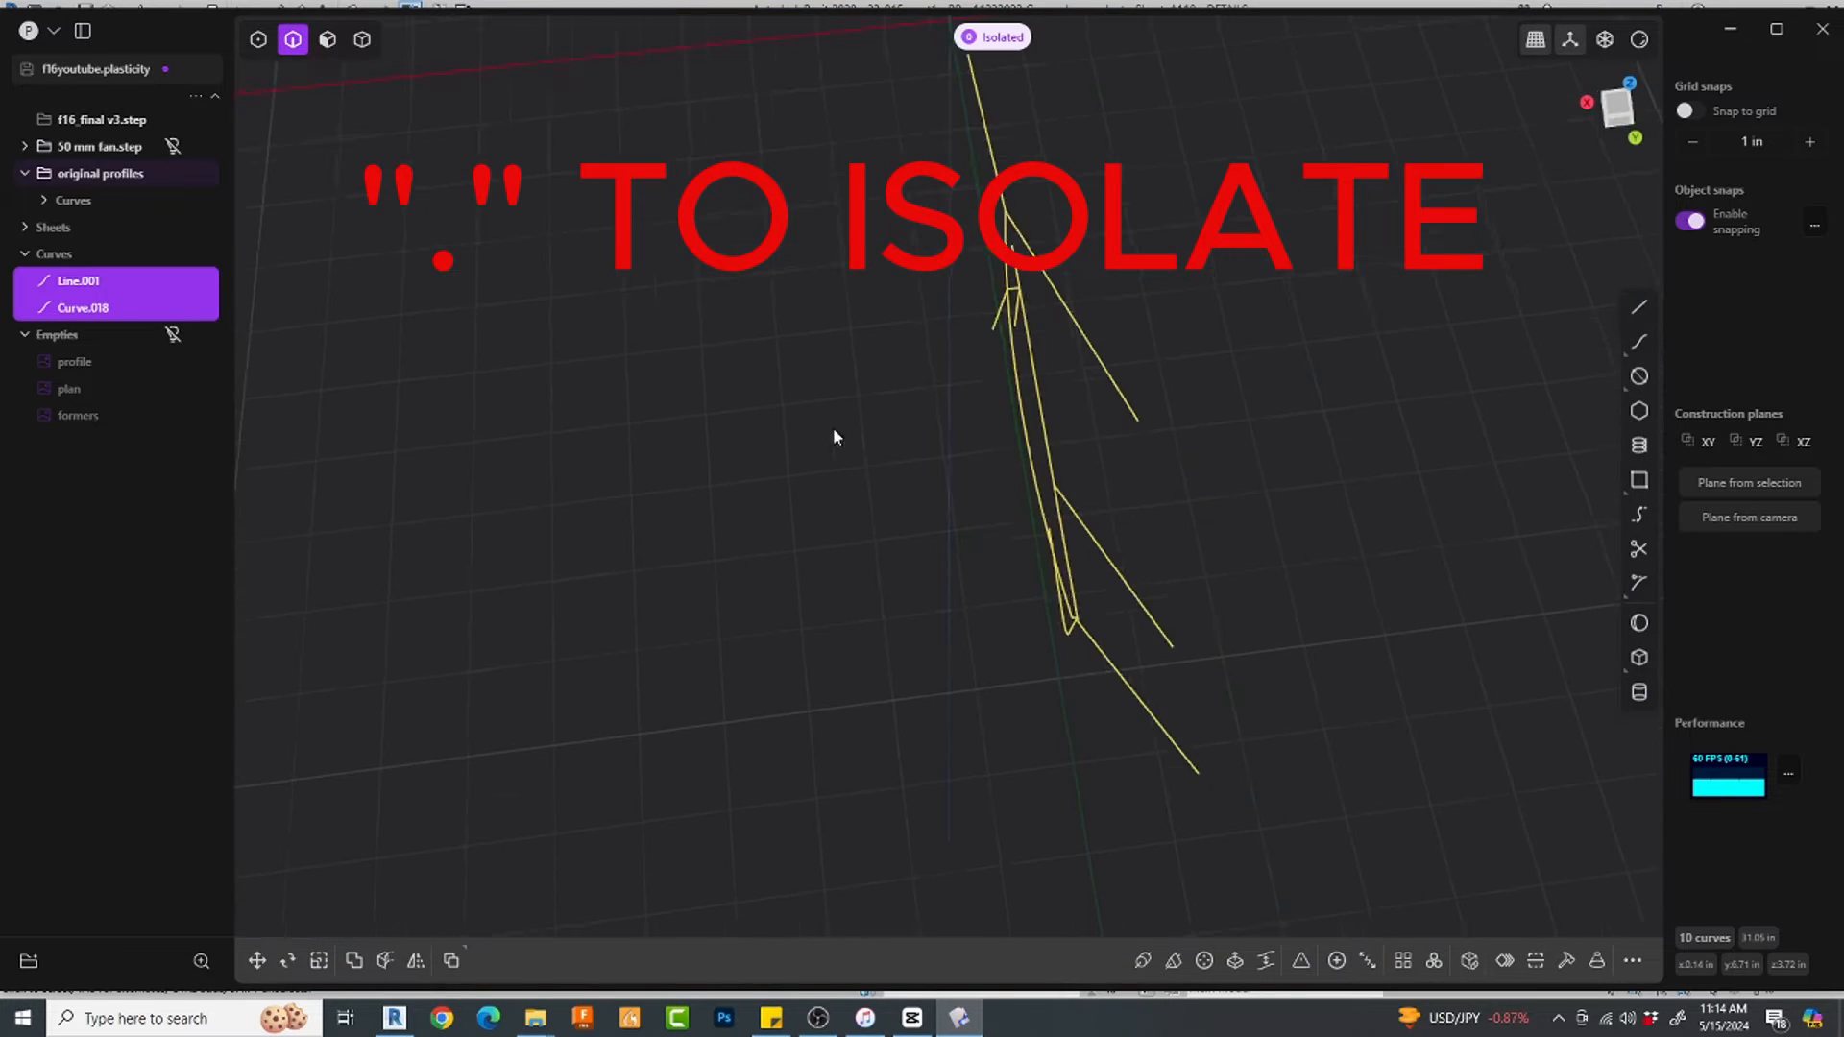
pyautogui.press('KP_7')
pyautogui.scroll(5, 1197, 238)
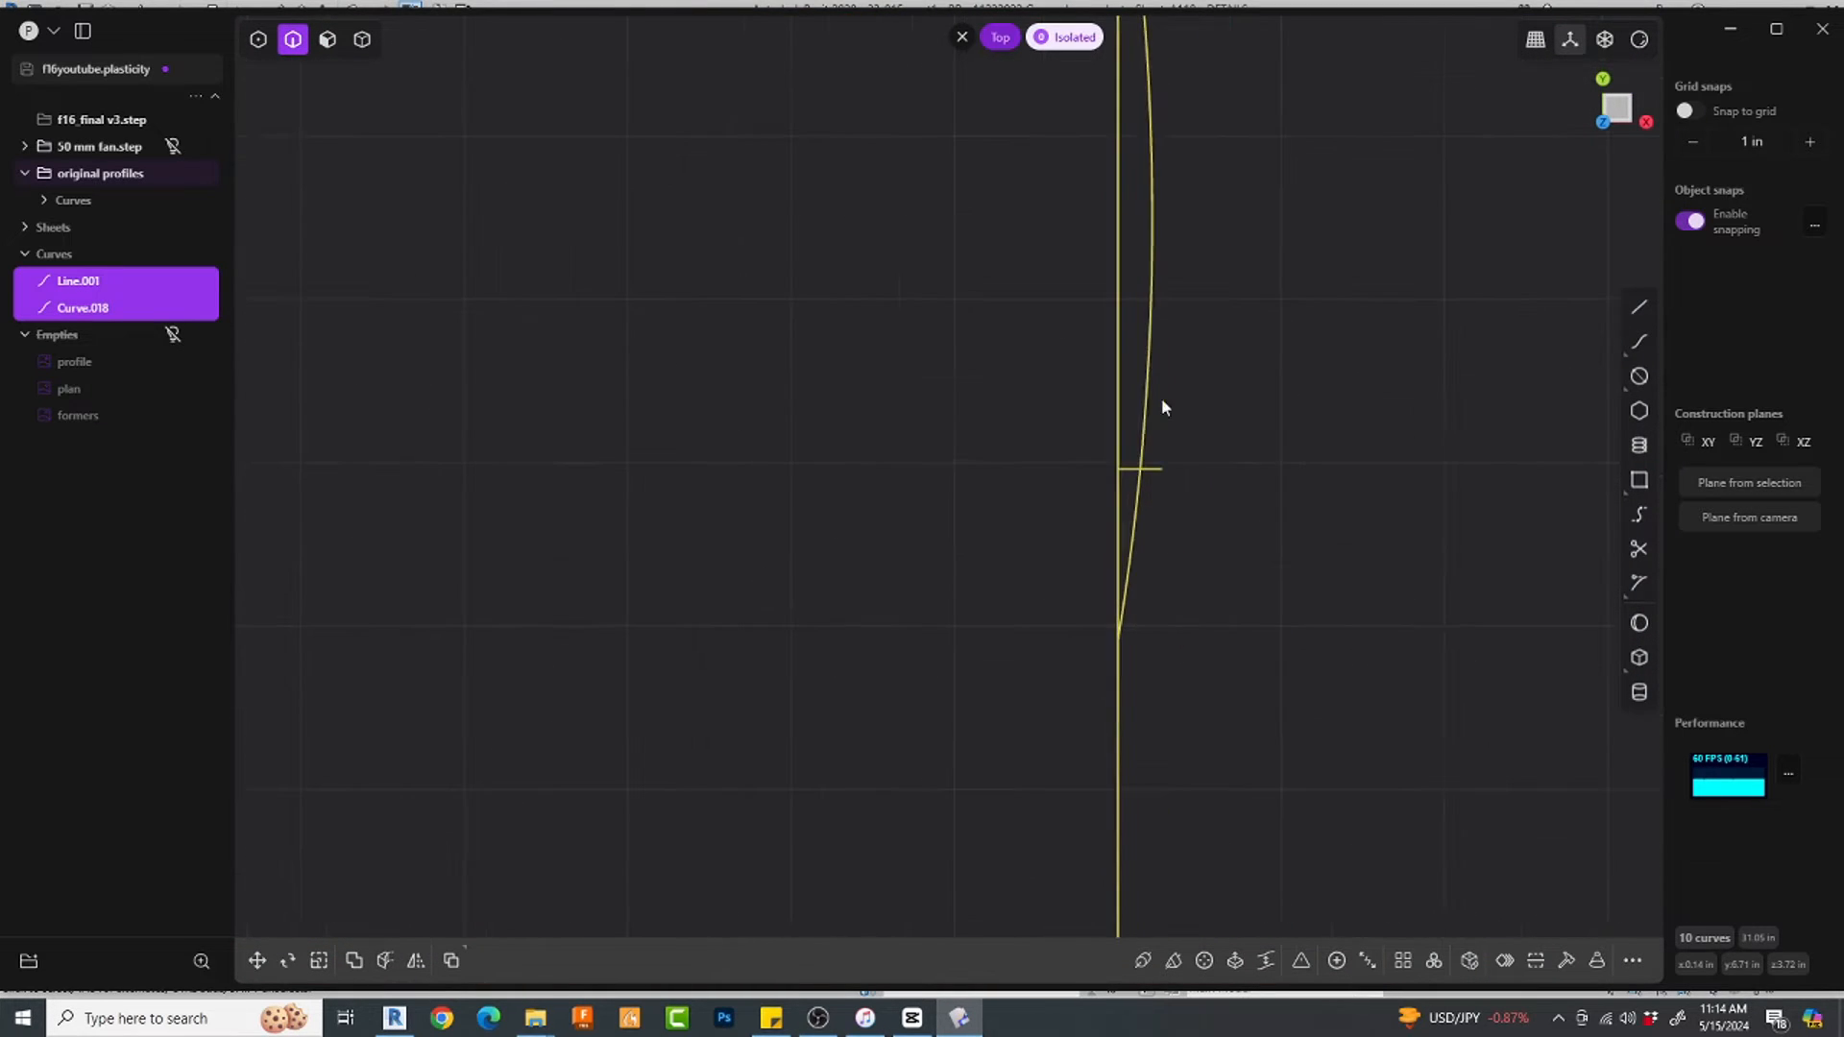
# Step: Move the stabilizer's curved base profile slightly outward from the centerline along X
pyautogui.press('1')
pyautogui.scroll(-2, 1162, 461)
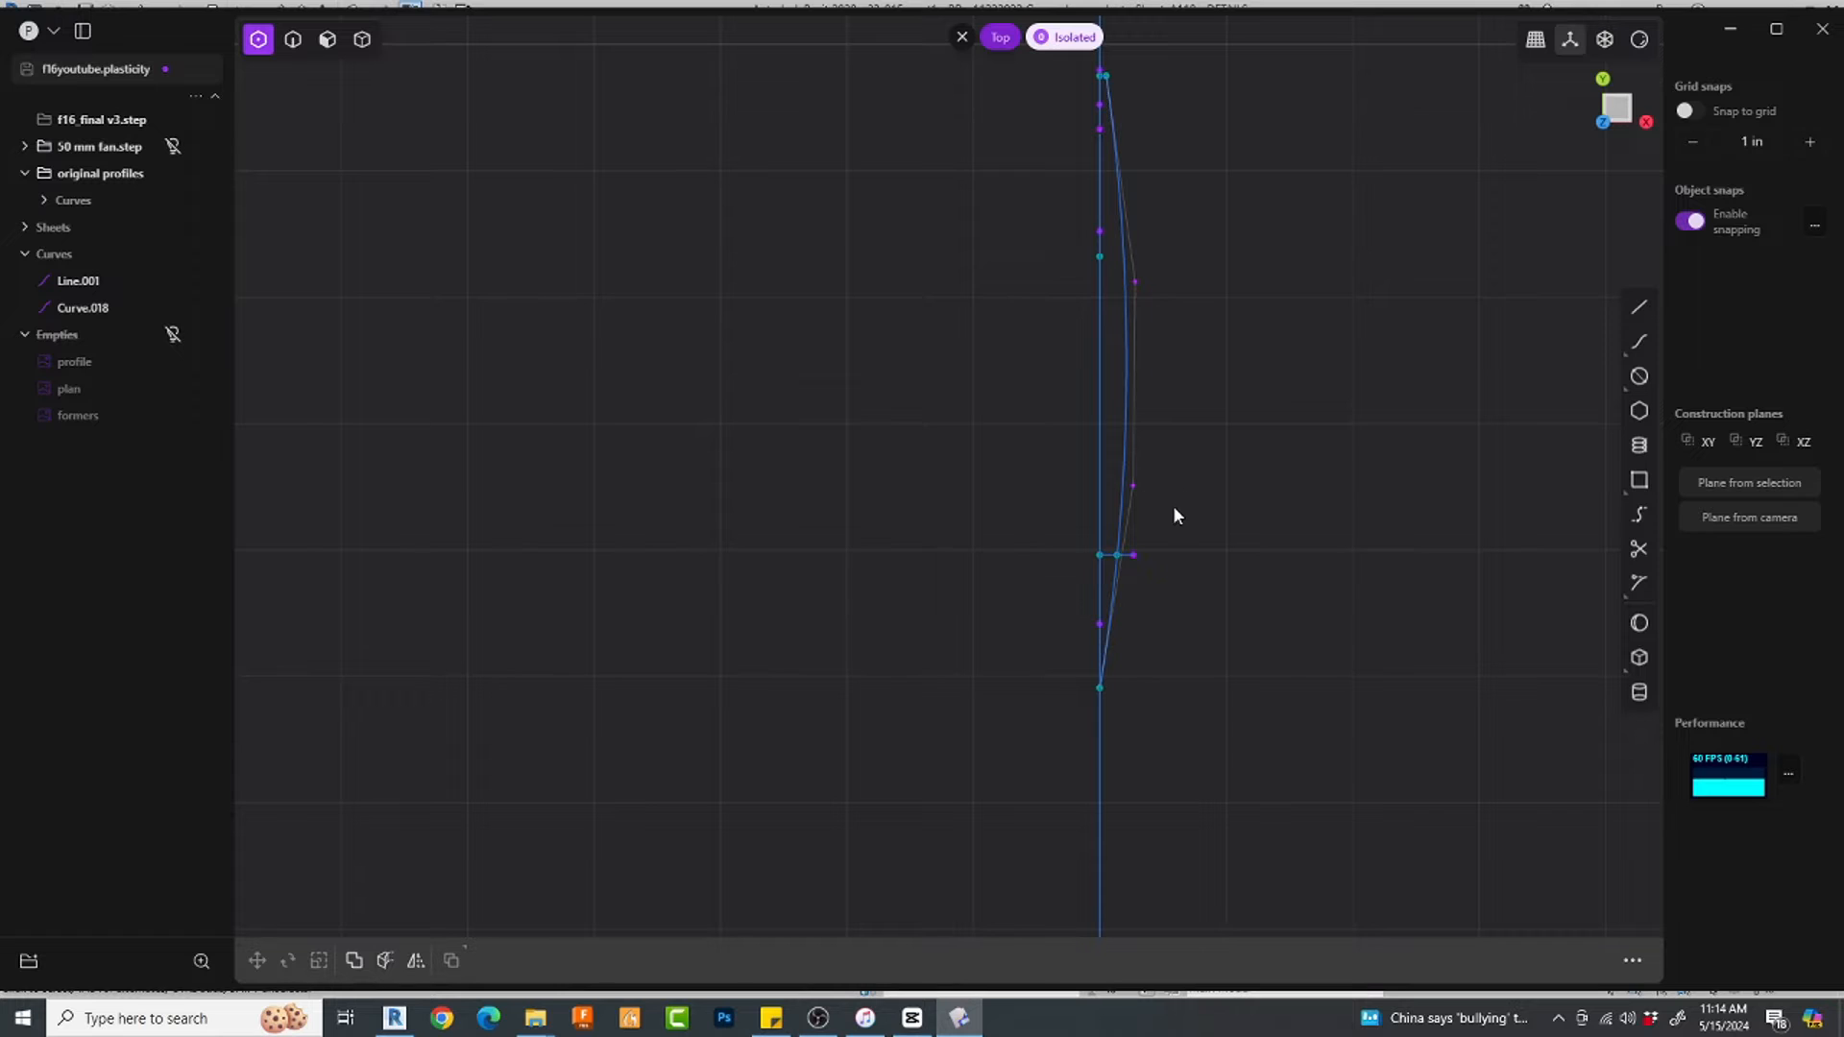
pyautogui.press('2')
pyautogui.click(1126, 457)
pyautogui.press('g')
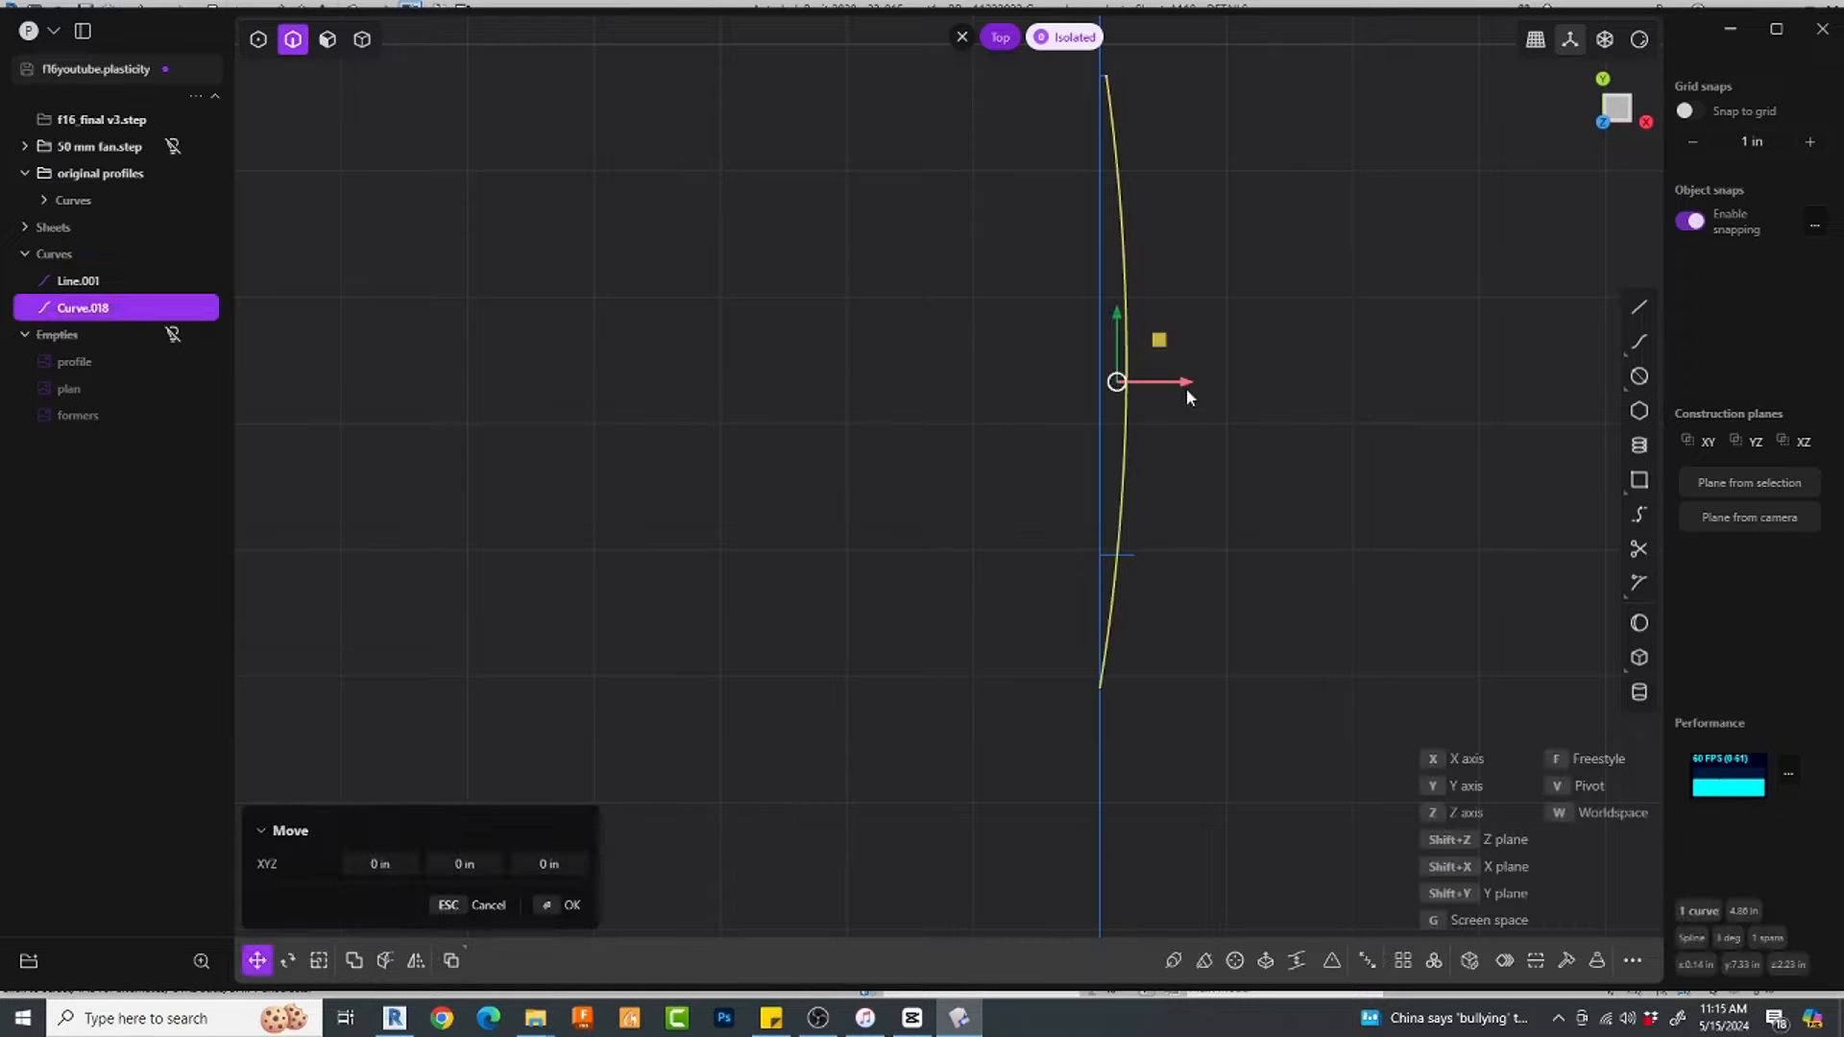
pyautogui.press('Escape')
# Step: Draw a short line from the centerline to bridge the gap at the front end of the offset base profile
pyautogui.press('l')
pyautogui.scroll(4, 1183, 624)
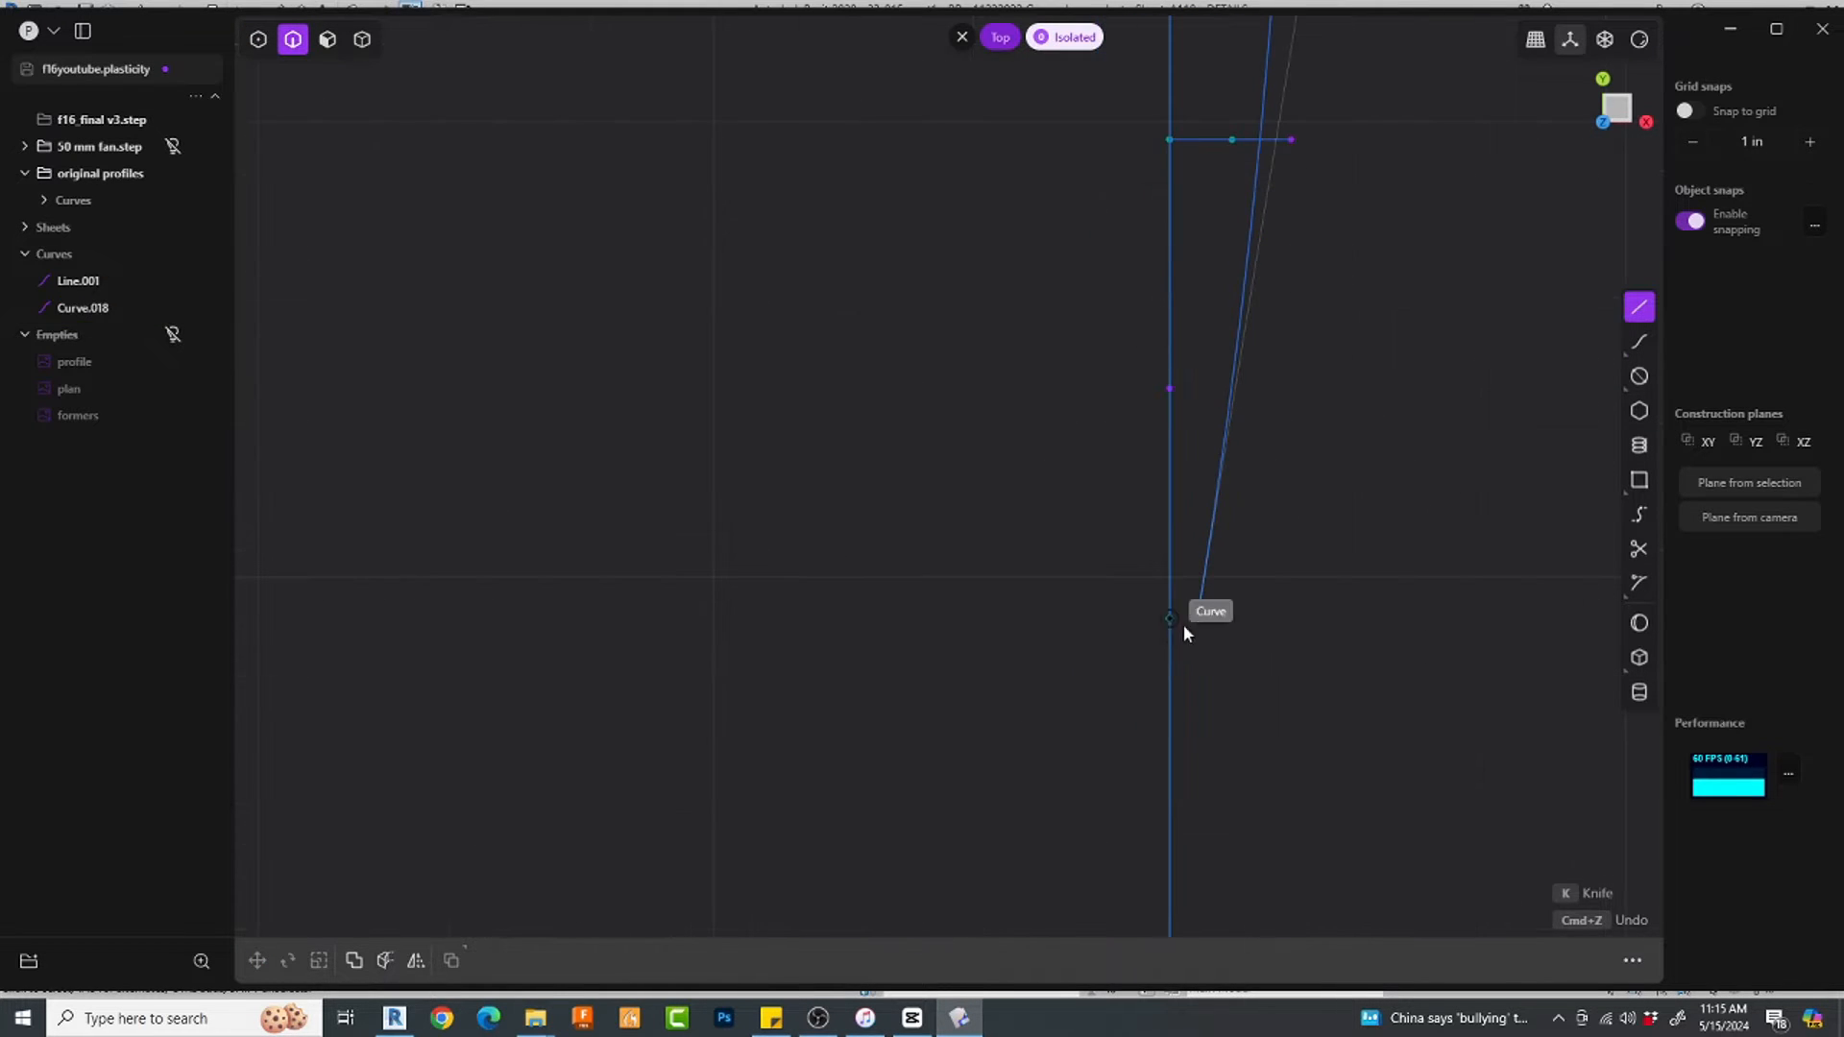
pyautogui.click(973, 620)
pyautogui.moveTo(1046, 666); pyautogui.dragTo(1121, 649, button='middle')
pyautogui.press('t')
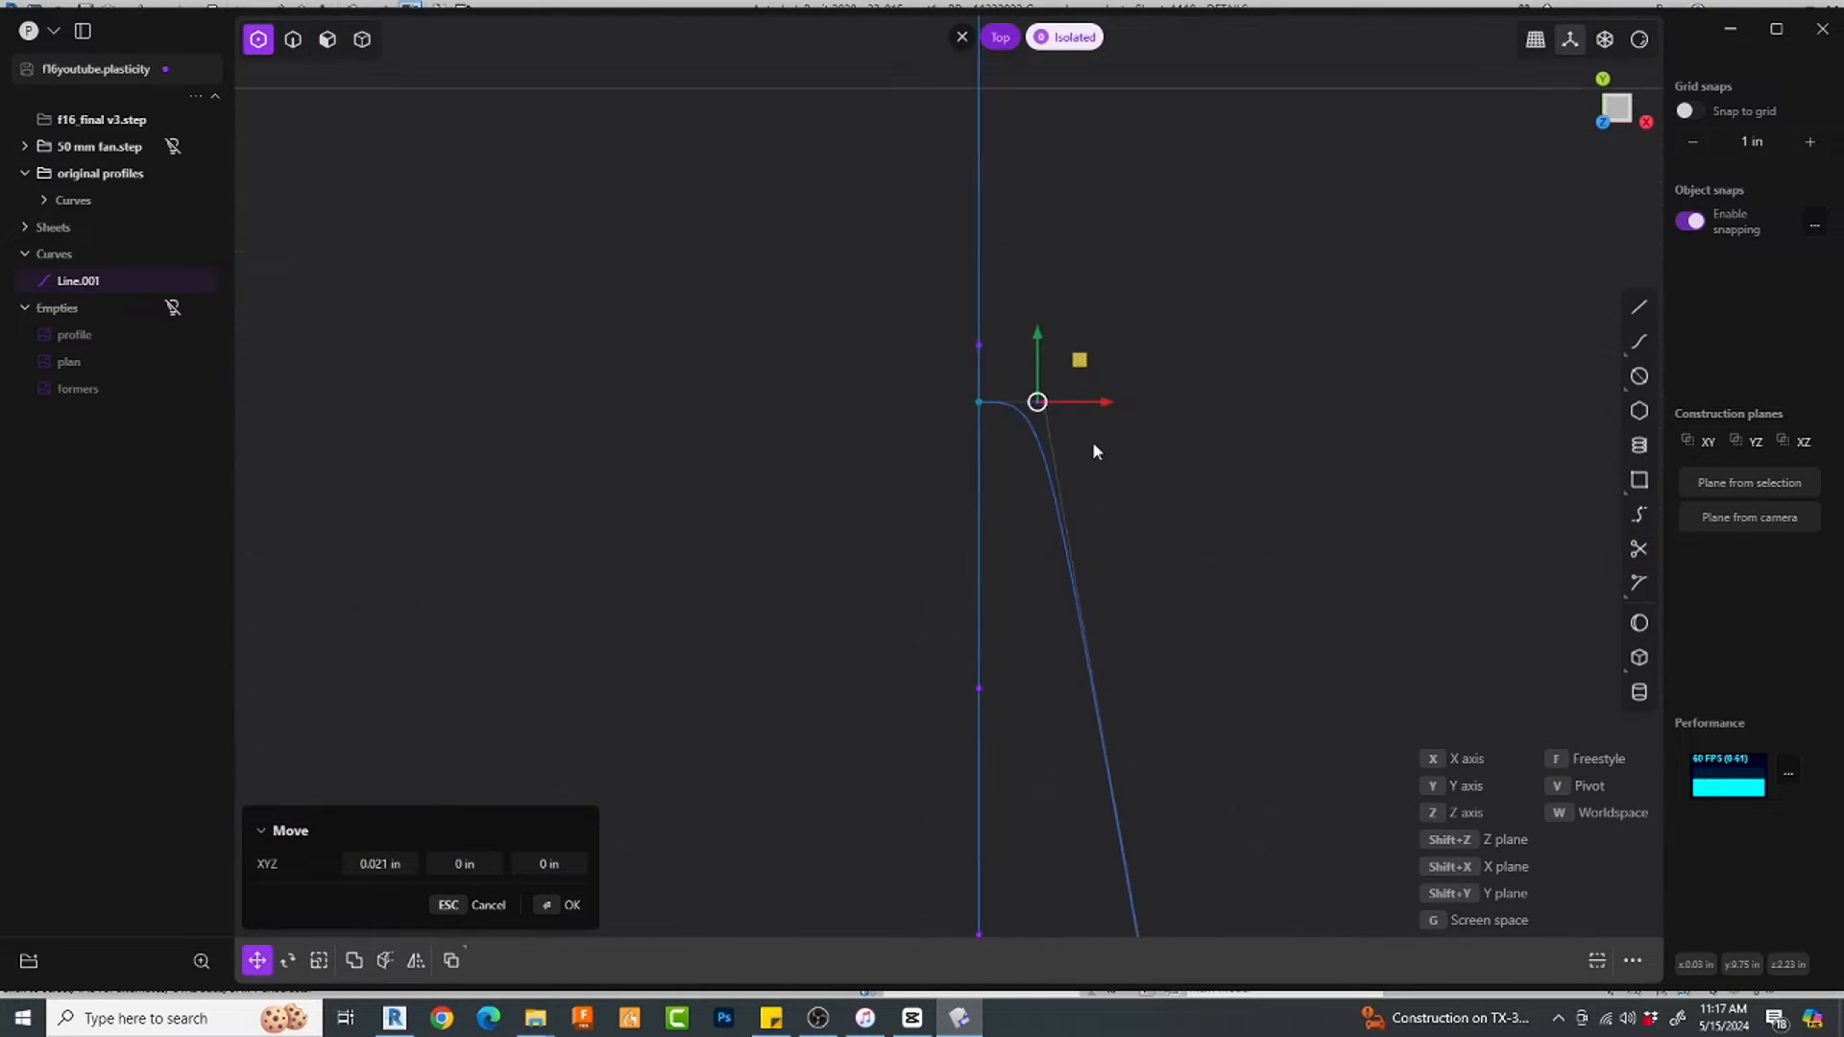
# Step: Move the control point beside the centerline 0.021 in along X to adjust the rounded end of the base profile
pyautogui.moveTo(1094, 452); pyautogui.dragTo(1249, 624, button='middle')
pyautogui.scroll(3, 1249, 623)
pyautogui.rightClick(1258, 463)
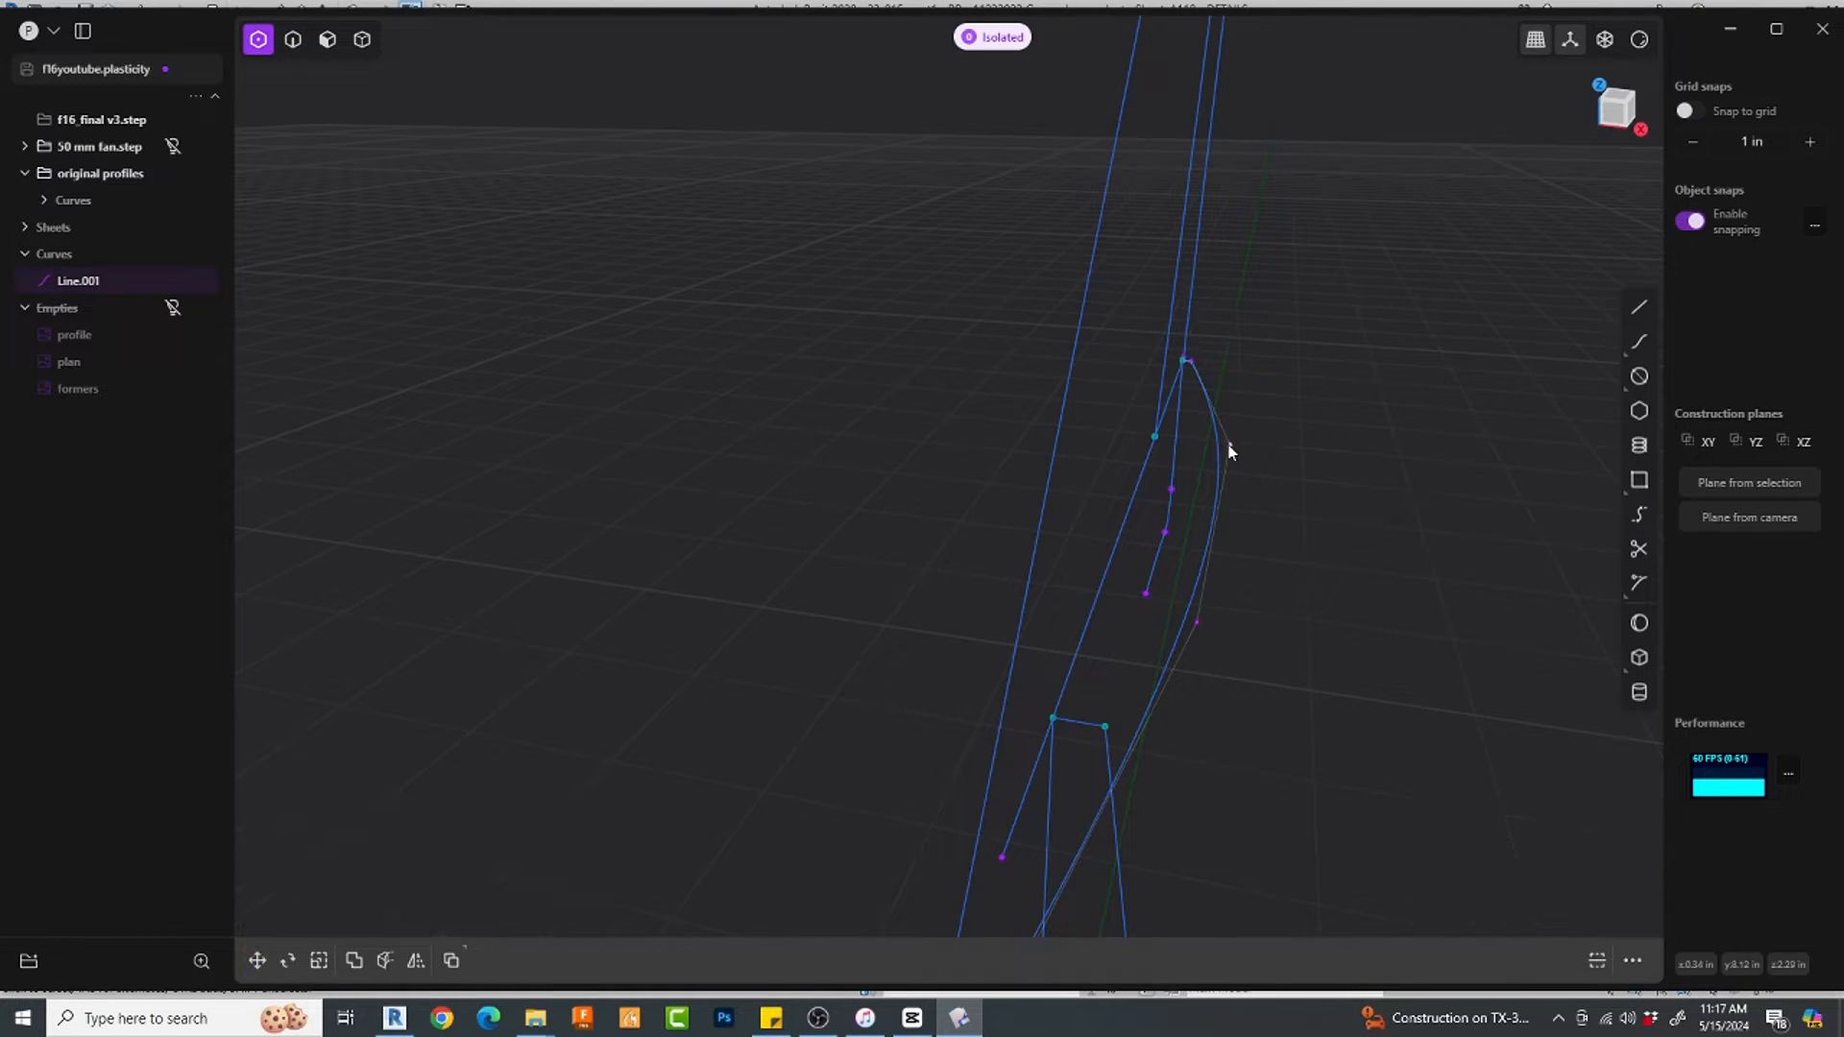
# Step: Move the outer control point at the curved end of the fin-base curve slightly inward toward the centreline
pyautogui.moveTo(1230, 451); pyautogui.dragTo(1169, 419, button='middle')
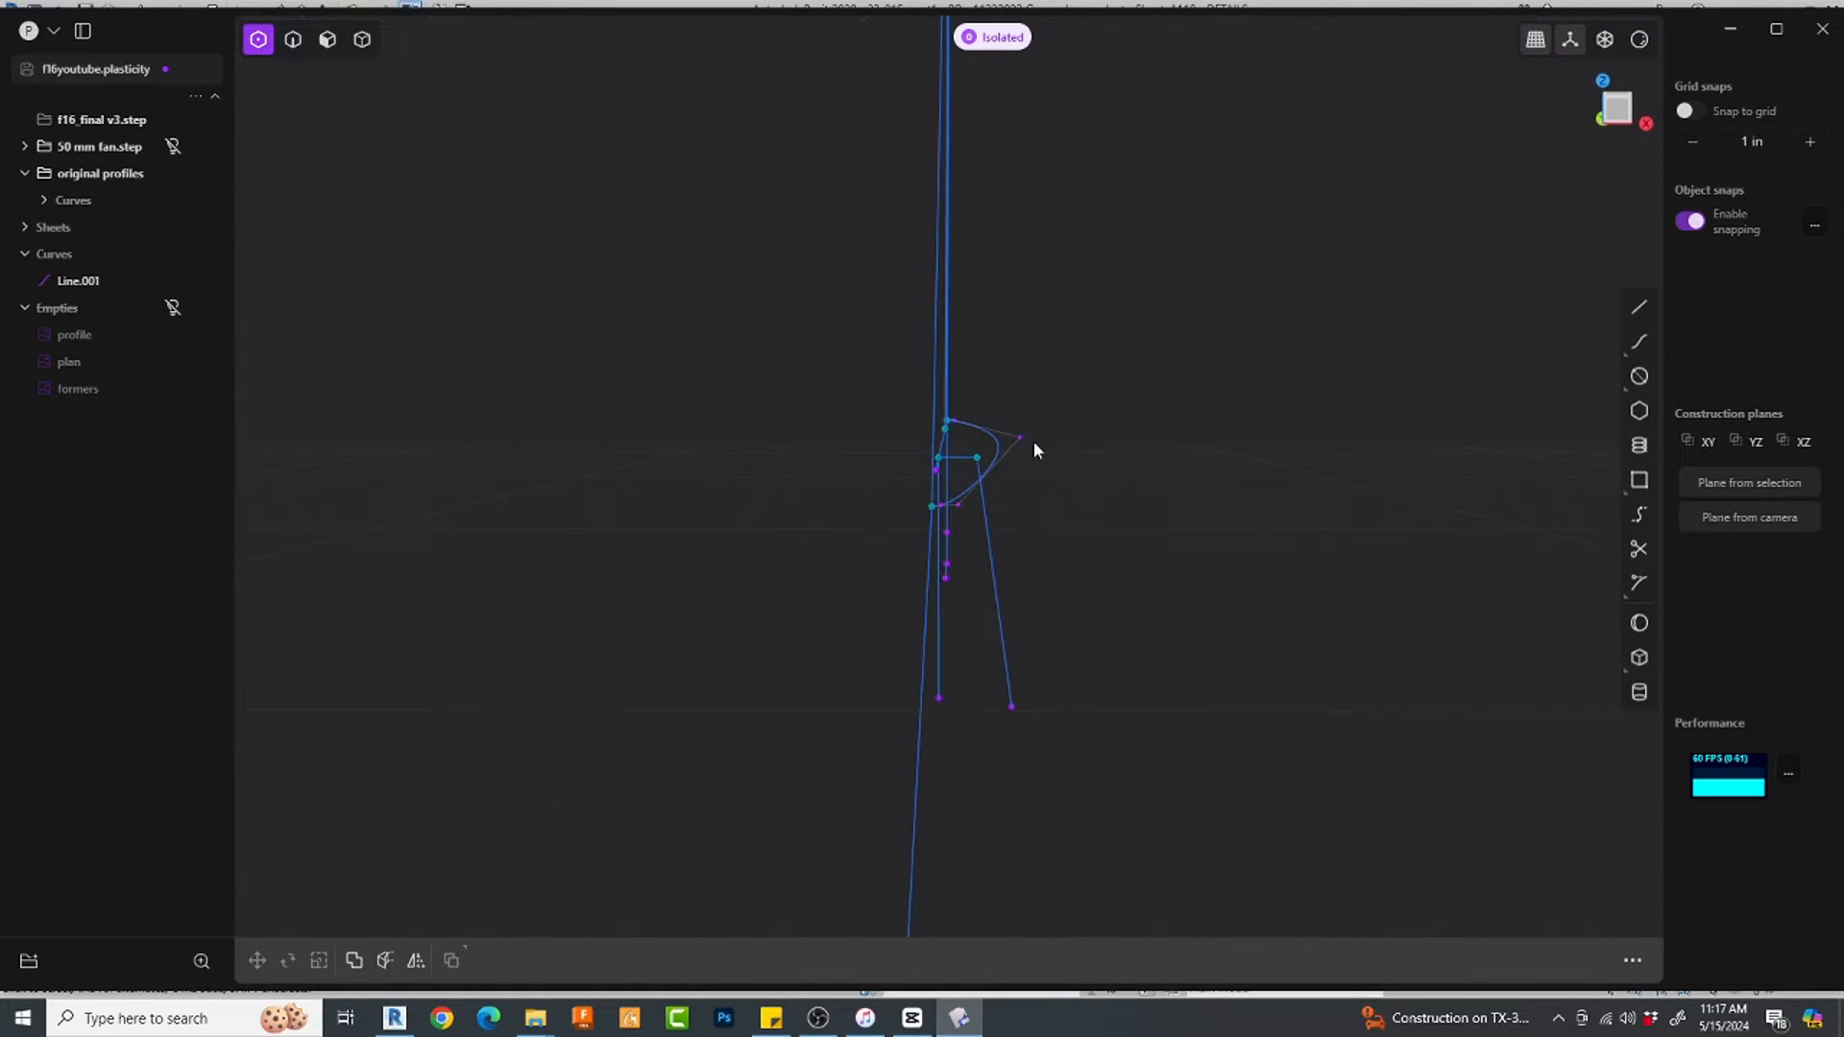
pyautogui.click(1022, 437)
pyautogui.press('g')
pyautogui.moveTo(1087, 434); pyautogui.dragTo(1058, 435)
pyautogui.rightClick(1068, 446)
# Step: Draw a line joining the top ends of the former's two legs, from the side curve to the centreline edge
pyautogui.moveTo(1088, 467); pyautogui.dragTo(998, 255, button='middle')
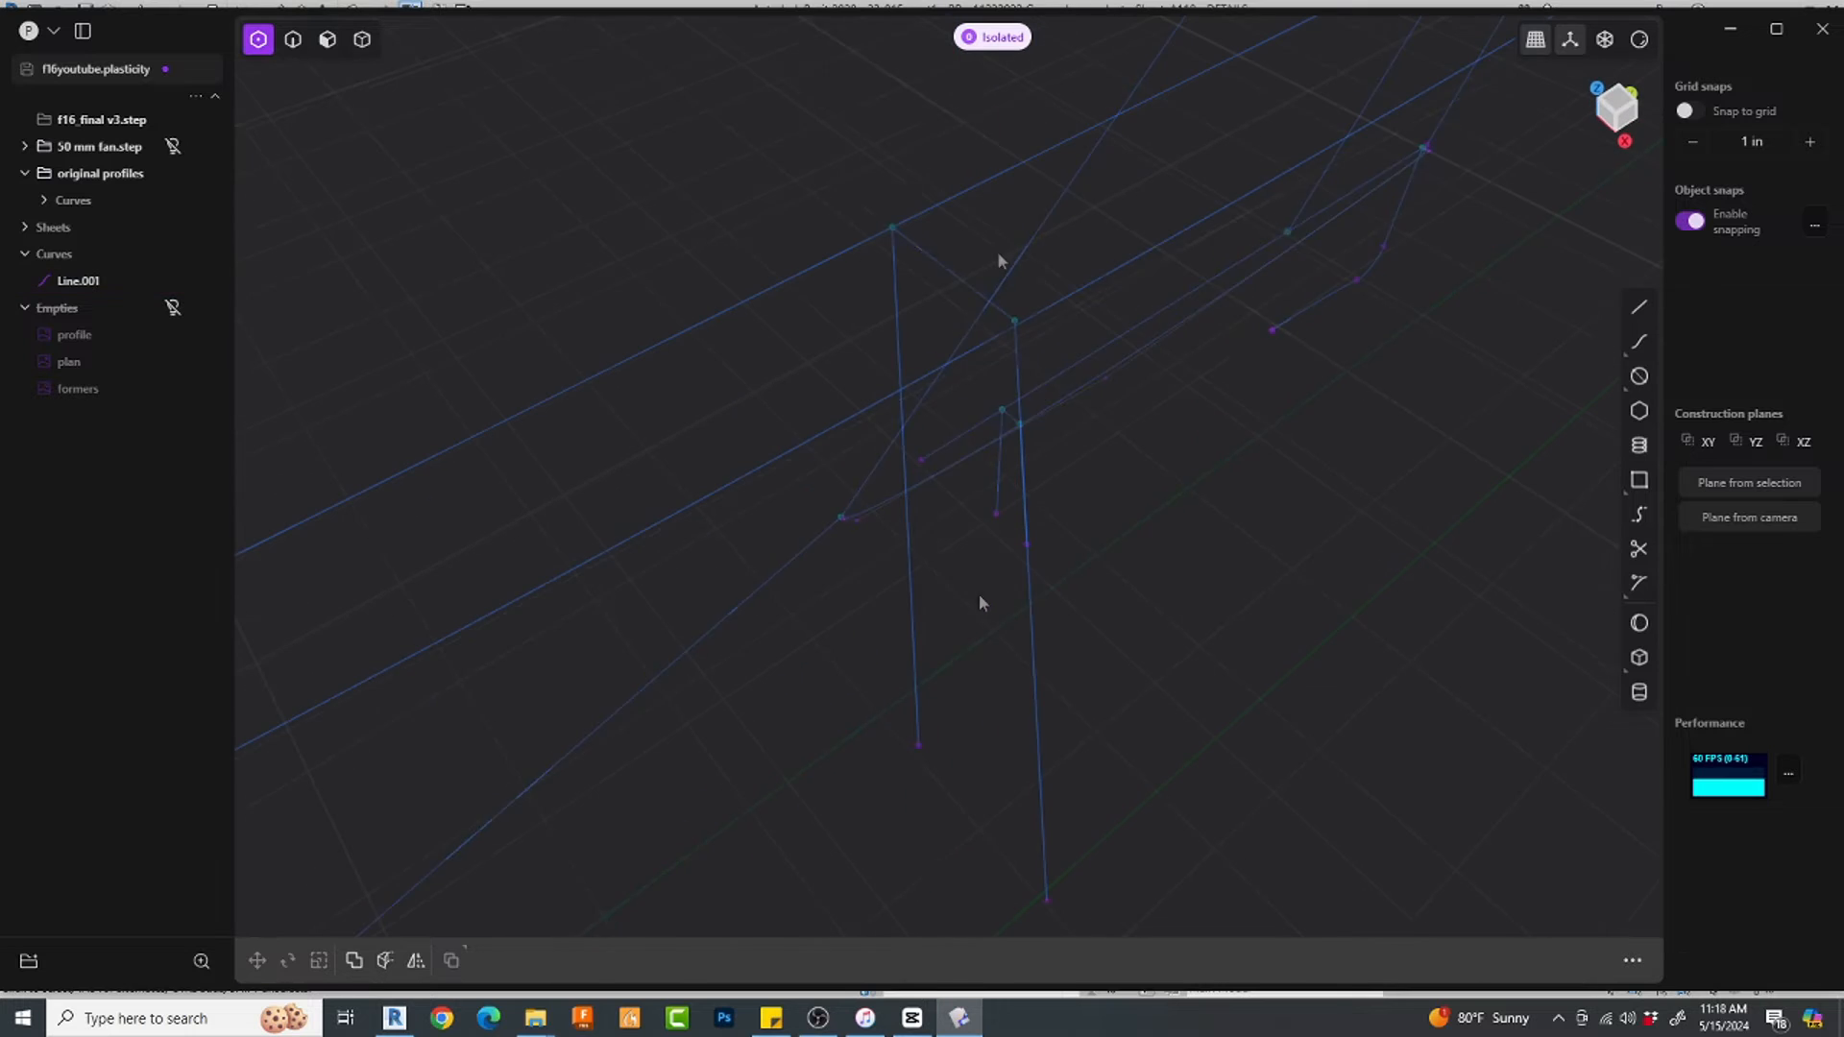
pyautogui.click(1247, 491)
pyautogui.press('t')
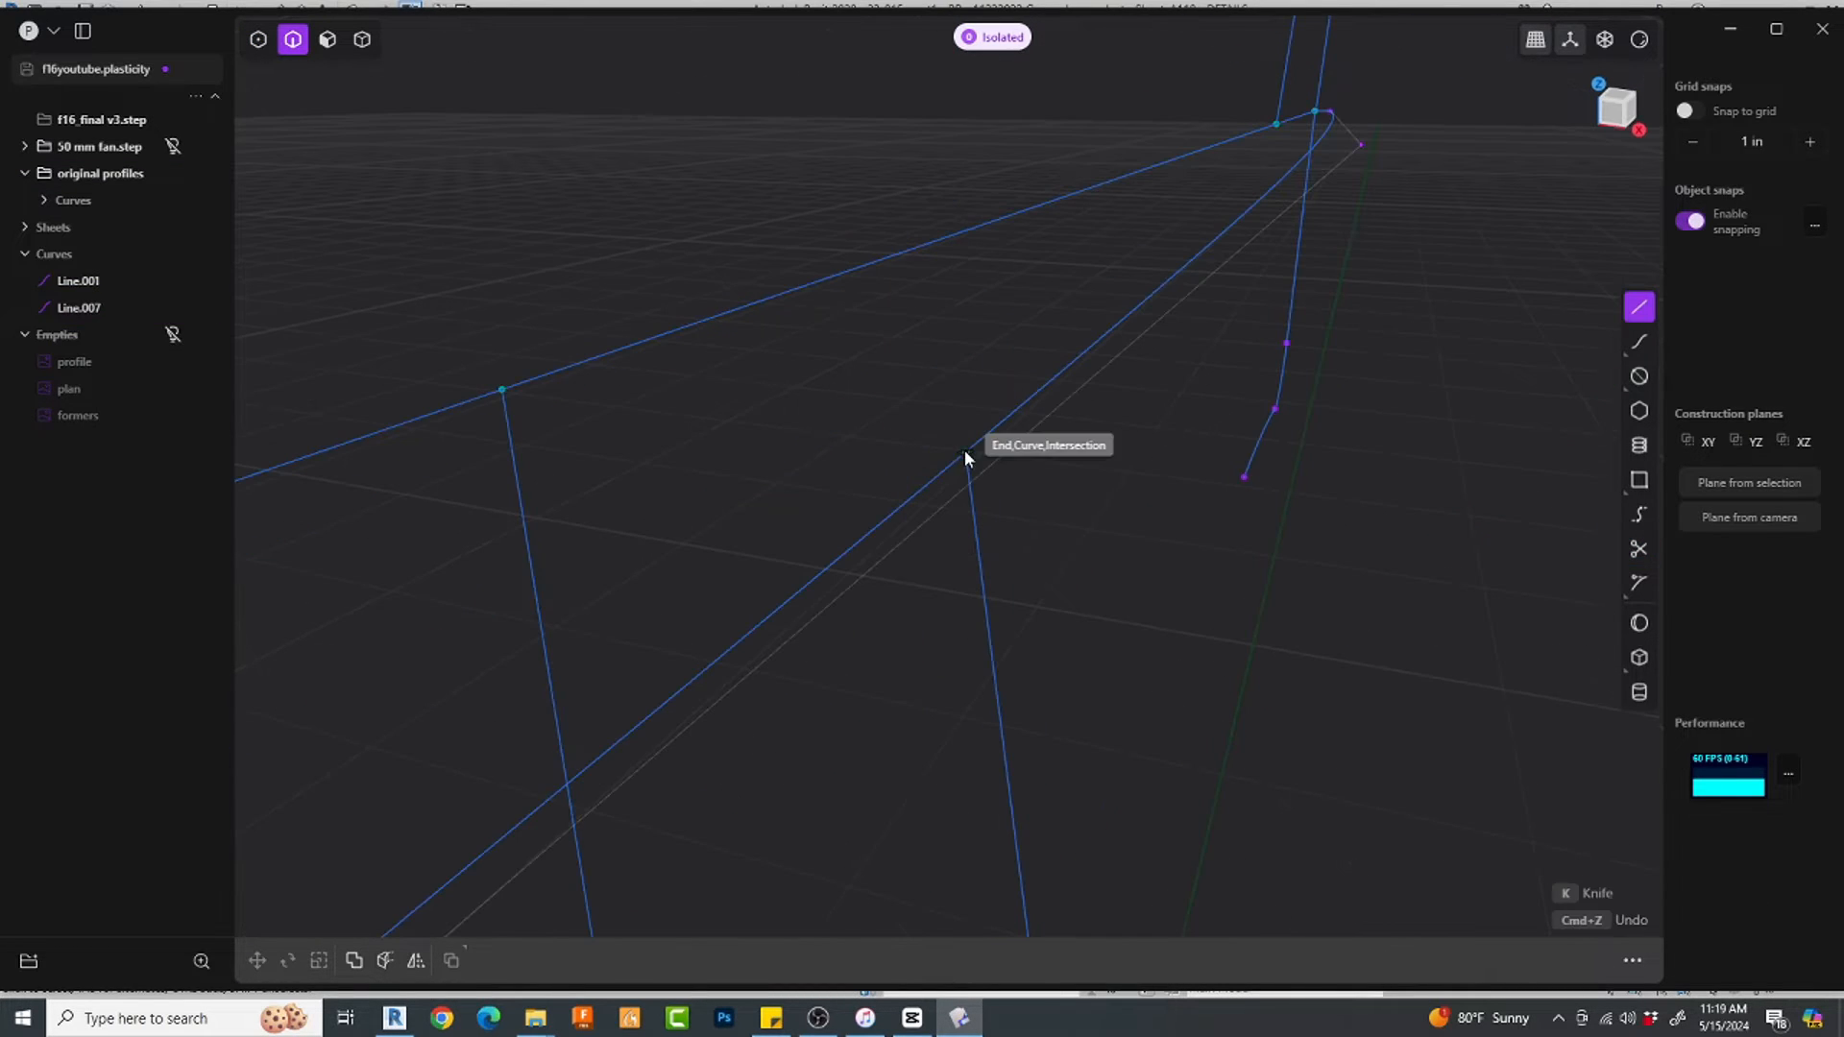
pyautogui.click(967, 452)
pyautogui.click(502, 389)
pyautogui.rightClick(1191, 449)
# Step: Duplicate the curved fin-base side line and place the copy's front end at the lower end of the sloping centreline
pyautogui.scroll(-5, 1199, 374)
pyautogui.moveTo(1138, 567)
pyautogui.mouseDown(button='middle')
pyautogui.moveTo(971, 502)
pyautogui.moveTo(1000, 506)
pyautogui.moveTo(916, 495)
pyautogui.moveTo(1379, 556)
pyautogui.moveTo(1338, 461)
pyautogui.moveTo(1148, 564)
pyautogui.moveTo(1155, 593)
pyautogui.moveTo(1277, 247)
pyautogui.mouseUp(button='middle')
pyautogui.click(1157, 584)
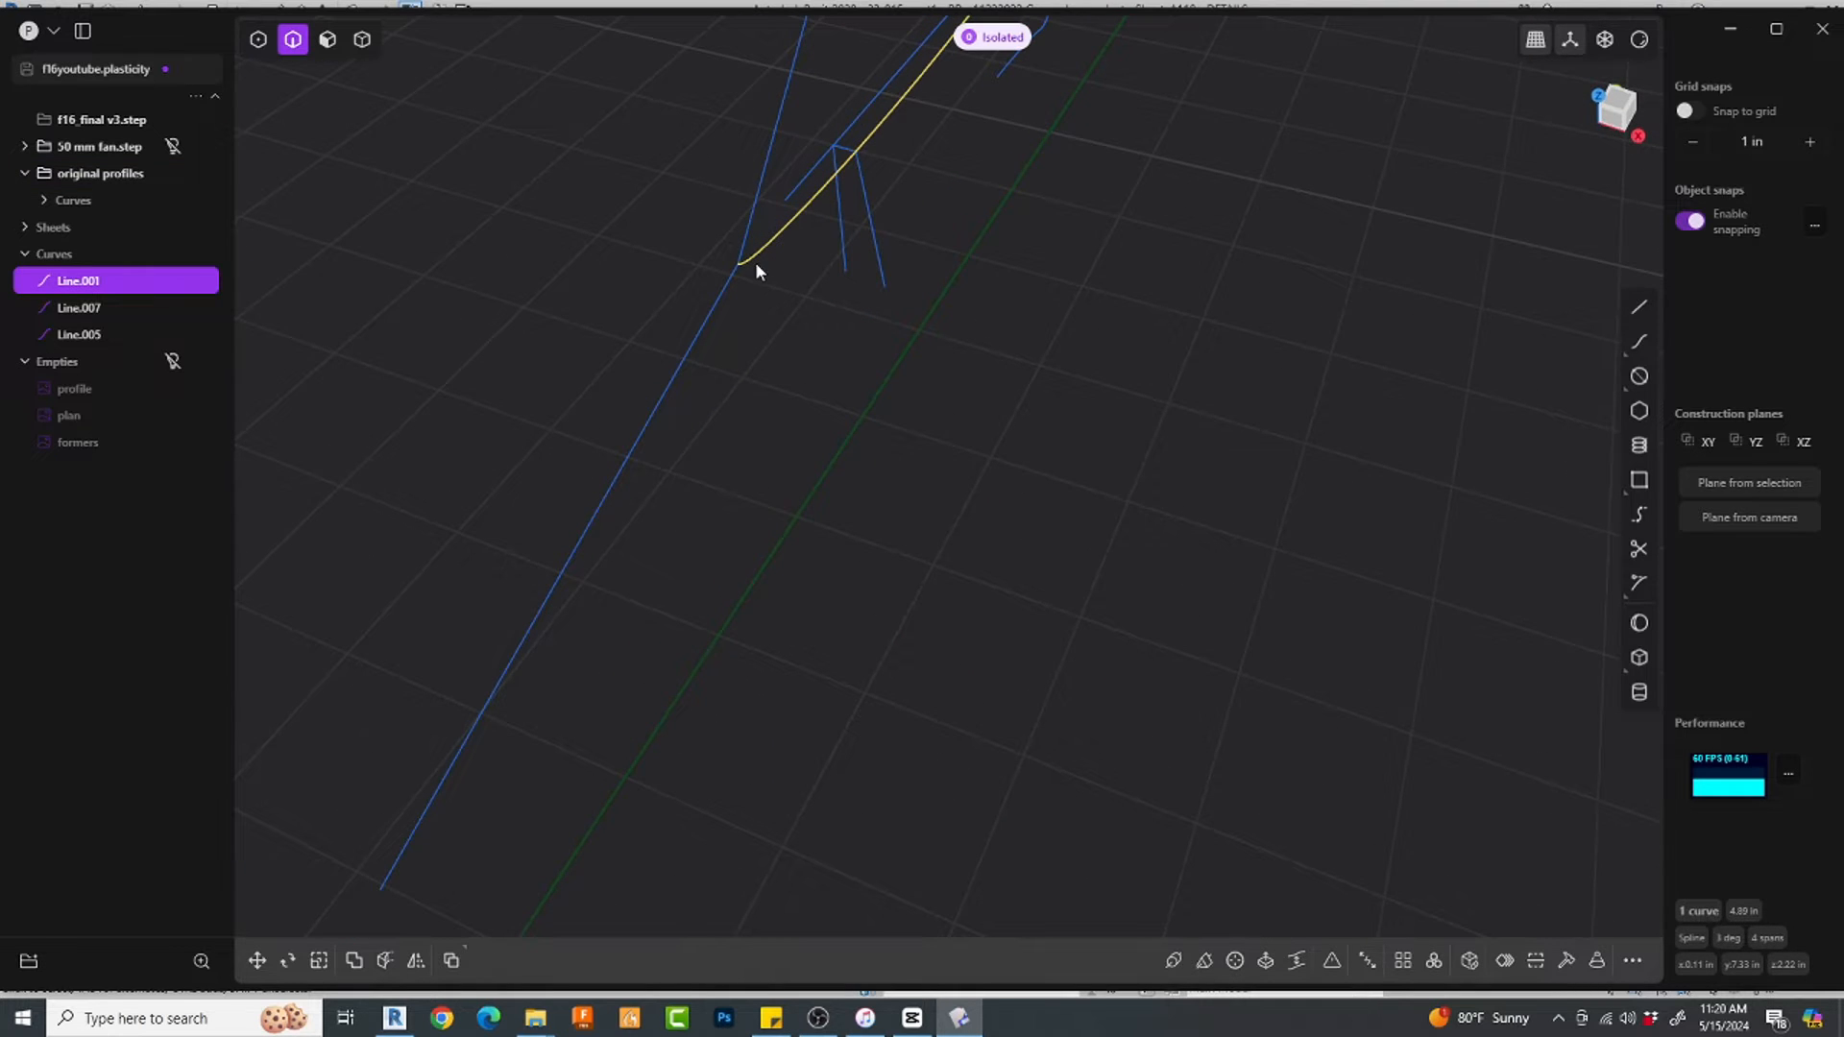
pyautogui.hotkey('ctrl', 'd')
pyautogui.press('z')
pyautogui.click(544, 669)
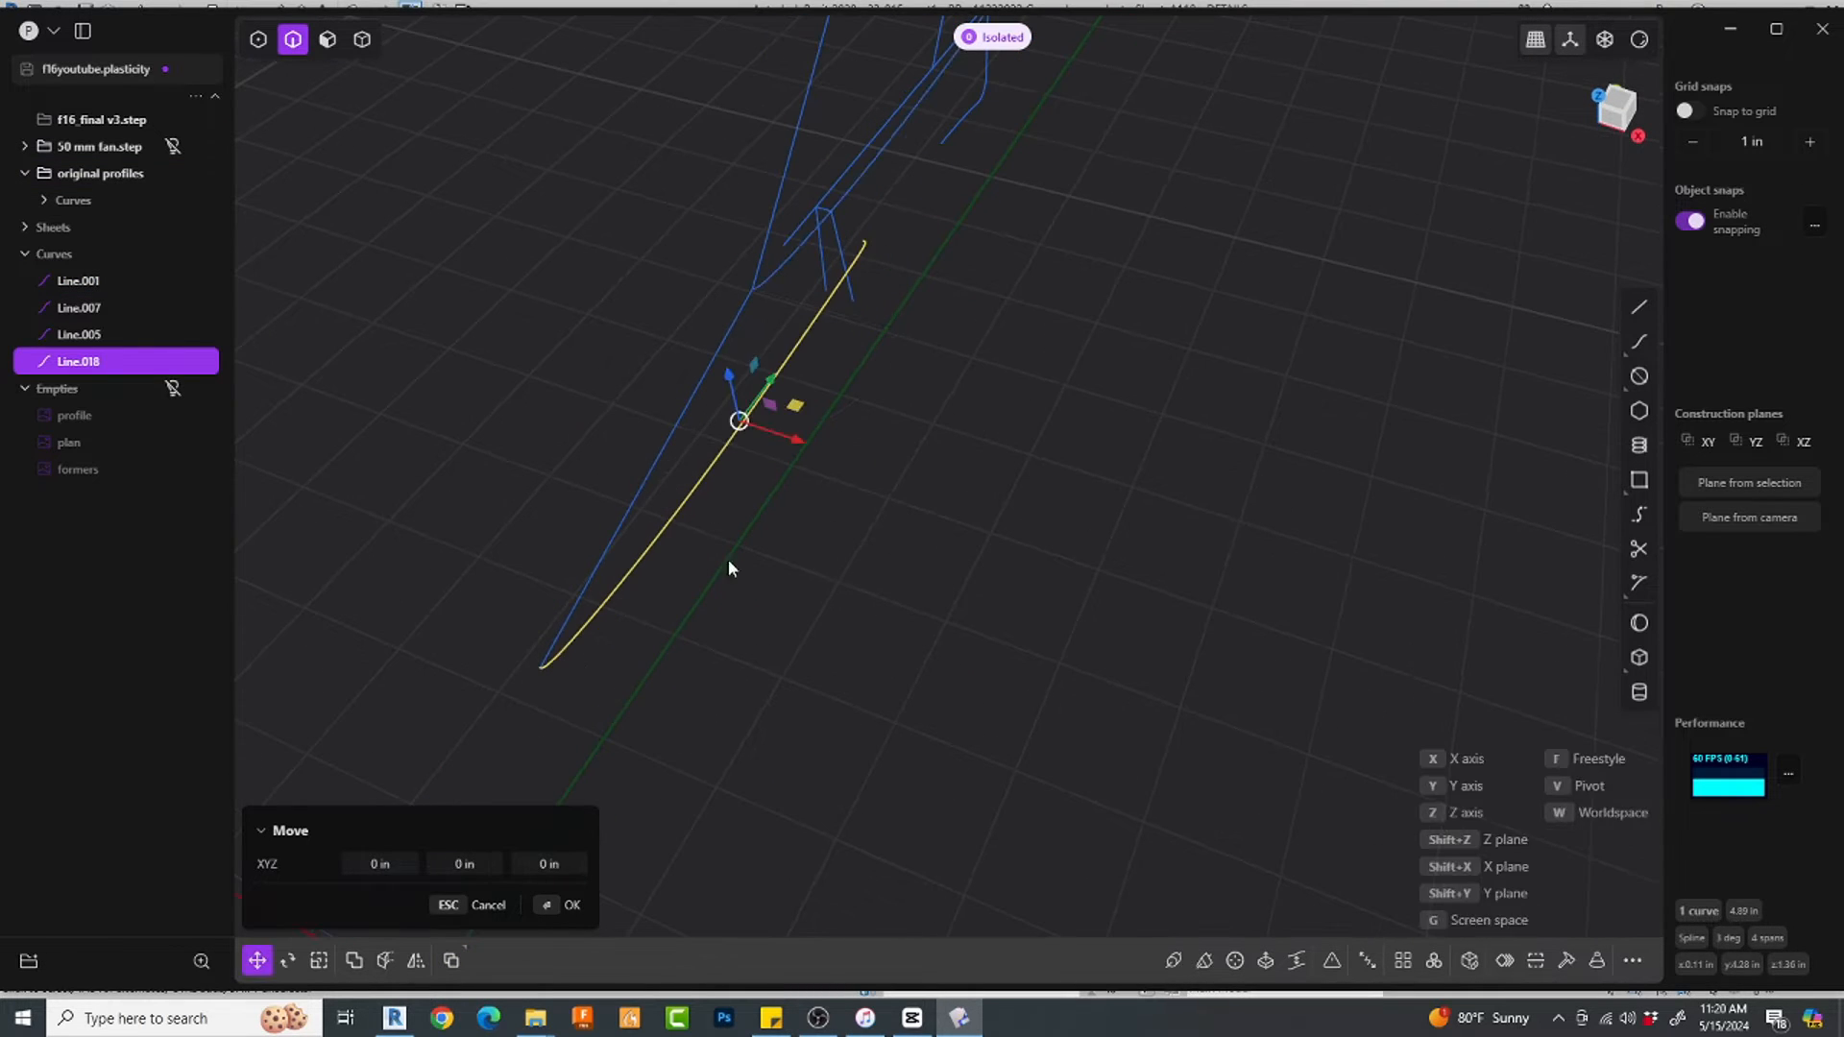
# Step: Scale the copied curve freestyle from its front end to about 7 in long, reaching the tail profile
pyautogui.scroll(-3, 730, 559)
pyautogui.press('s')
pyautogui.press('s')
pyautogui.click(622, 701)
pyautogui.scroll(5, 891, 316)
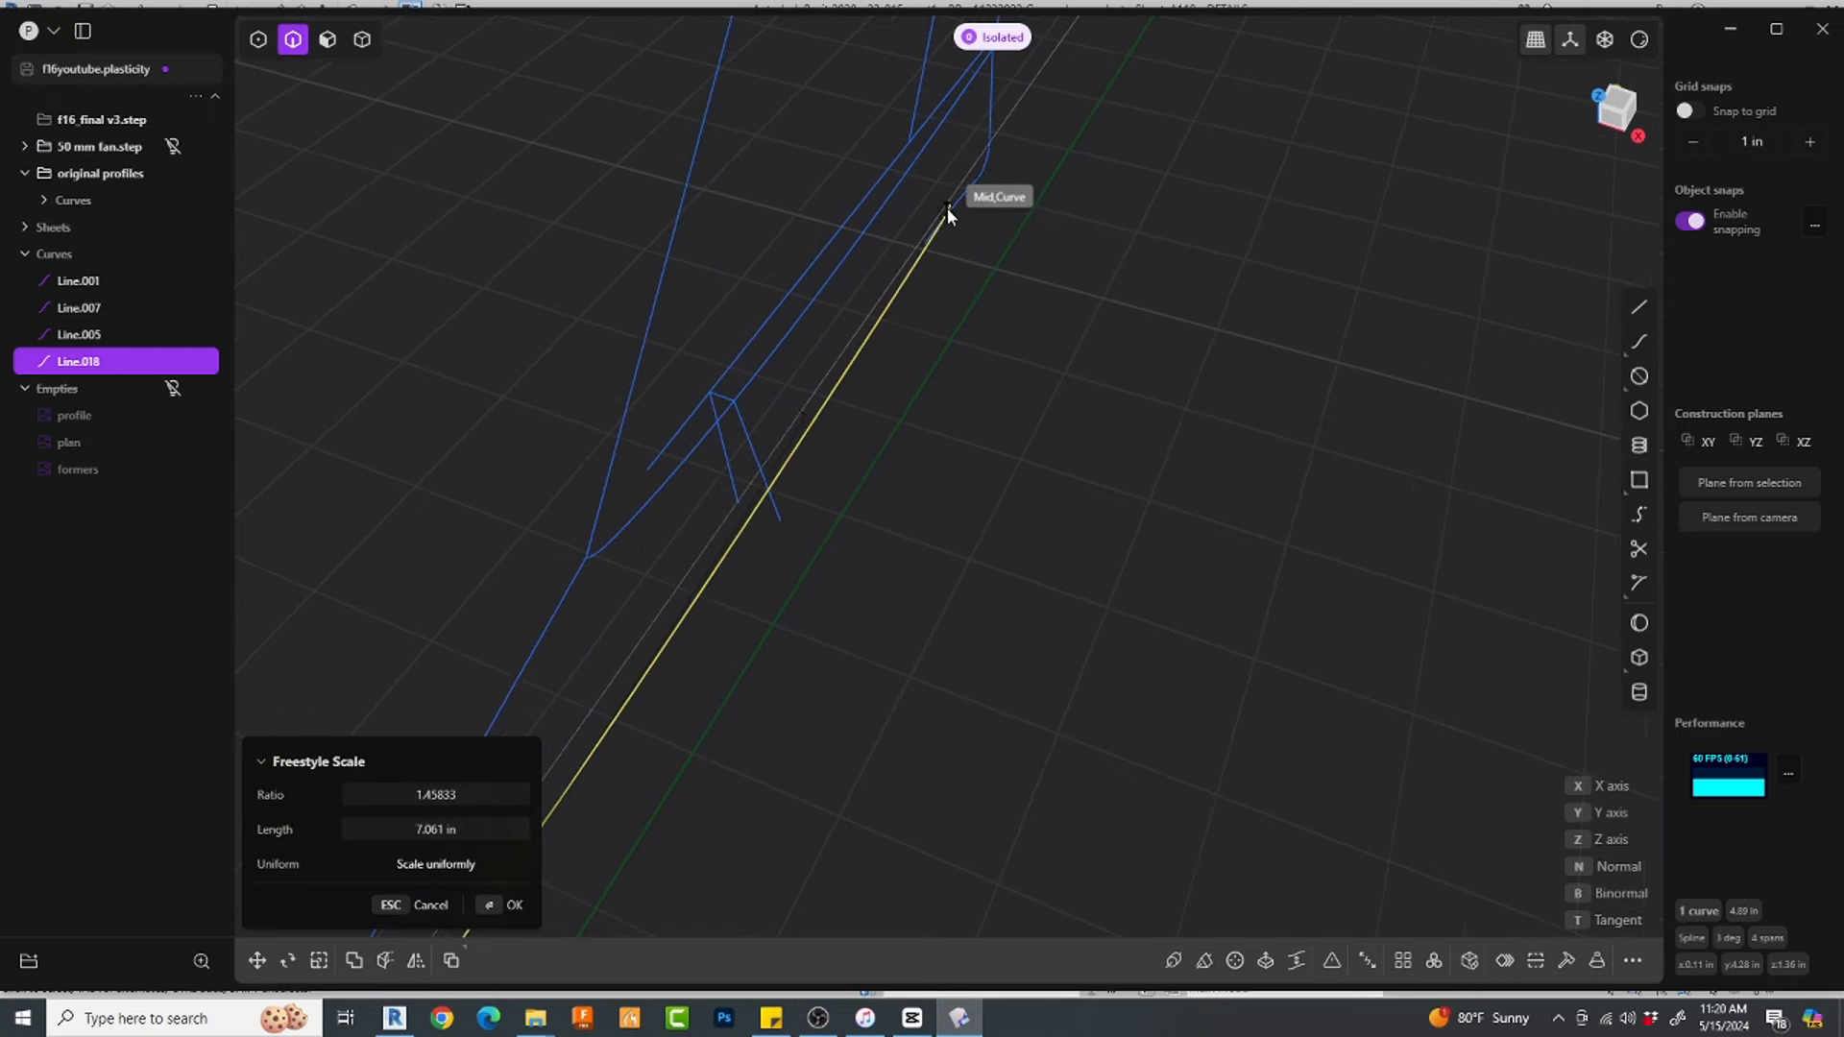
# Step: Scale the lower curve along X by about 1.84, using its front end as the pivot
pyautogui.moveTo(997, 135); pyautogui.dragTo(911, 275, button='middle')
pyautogui.press('s')
pyautogui.press('v')
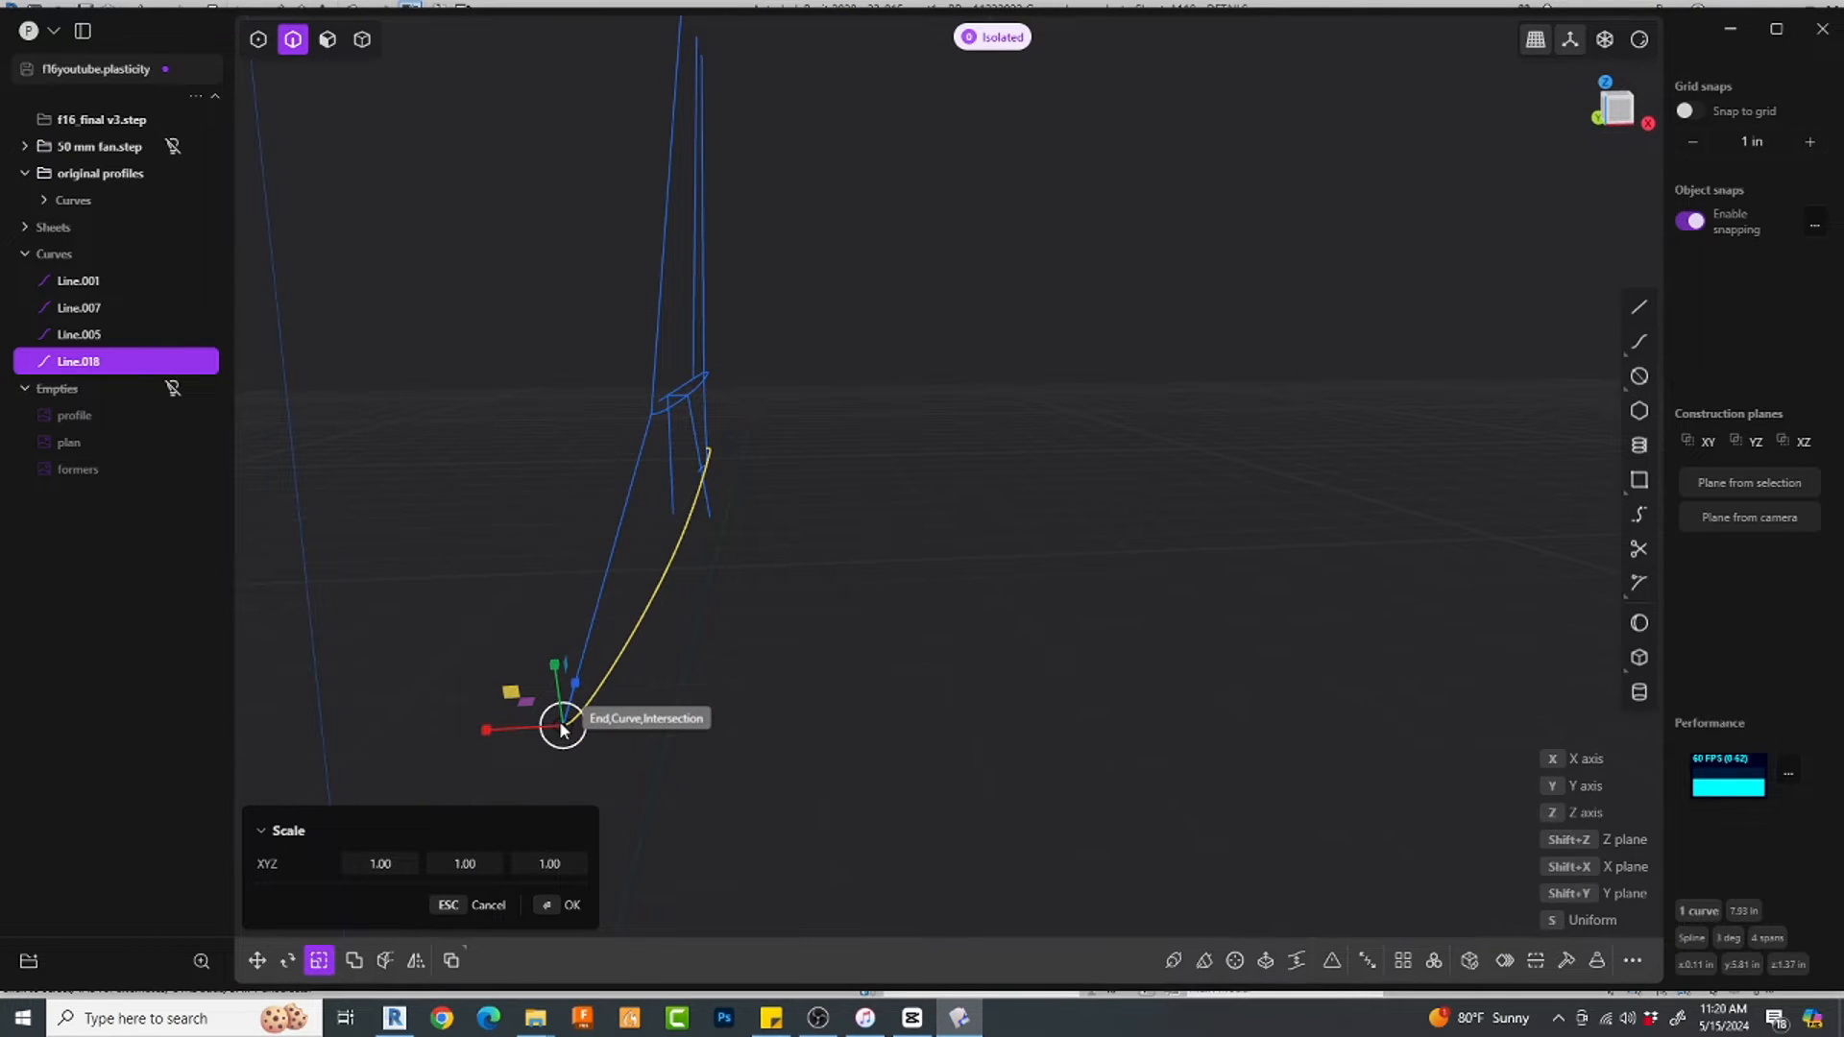
pyautogui.click(561, 730)
pyautogui.moveTo(562, 730); pyautogui.dragTo(719, 803, button='middle')
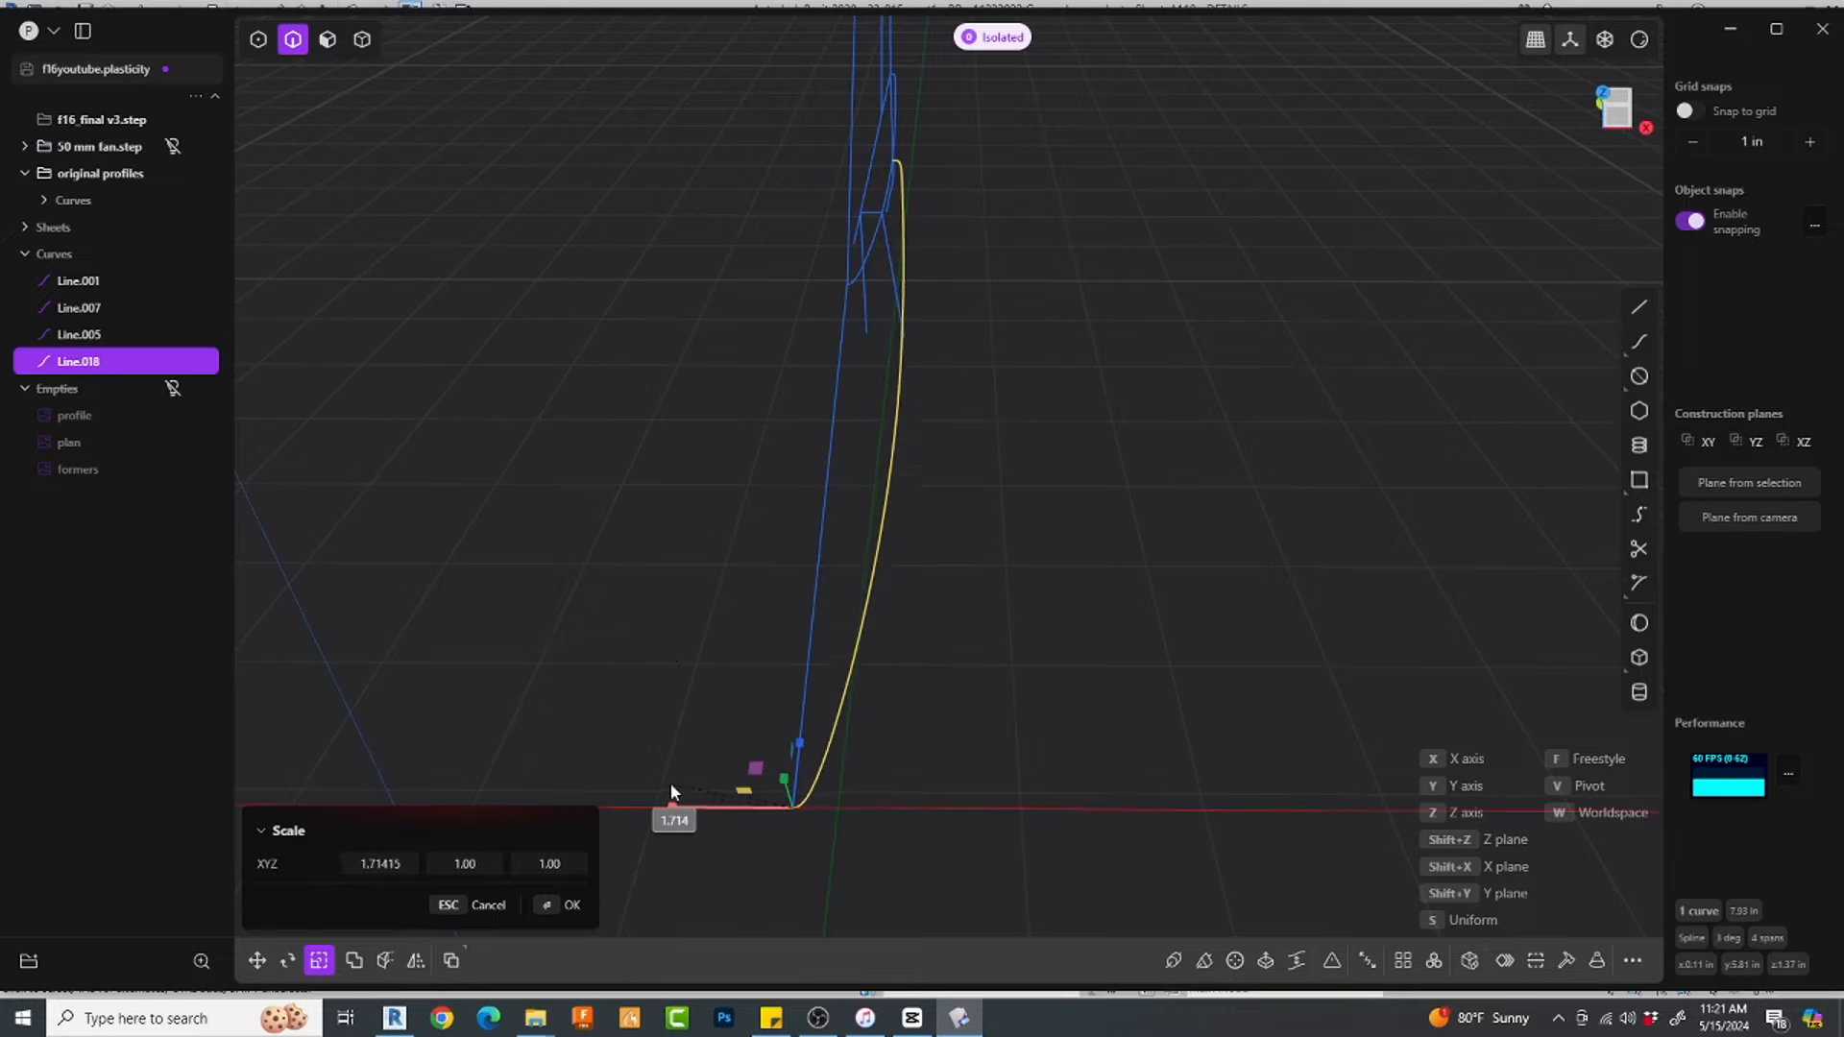
pyautogui.press('KP_7')
pyautogui.keyDown('shift'); pyautogui.moveTo(939, 630); pyautogui.dragTo(882, 396, button='middle'); pyautogui.keyUp('shift')
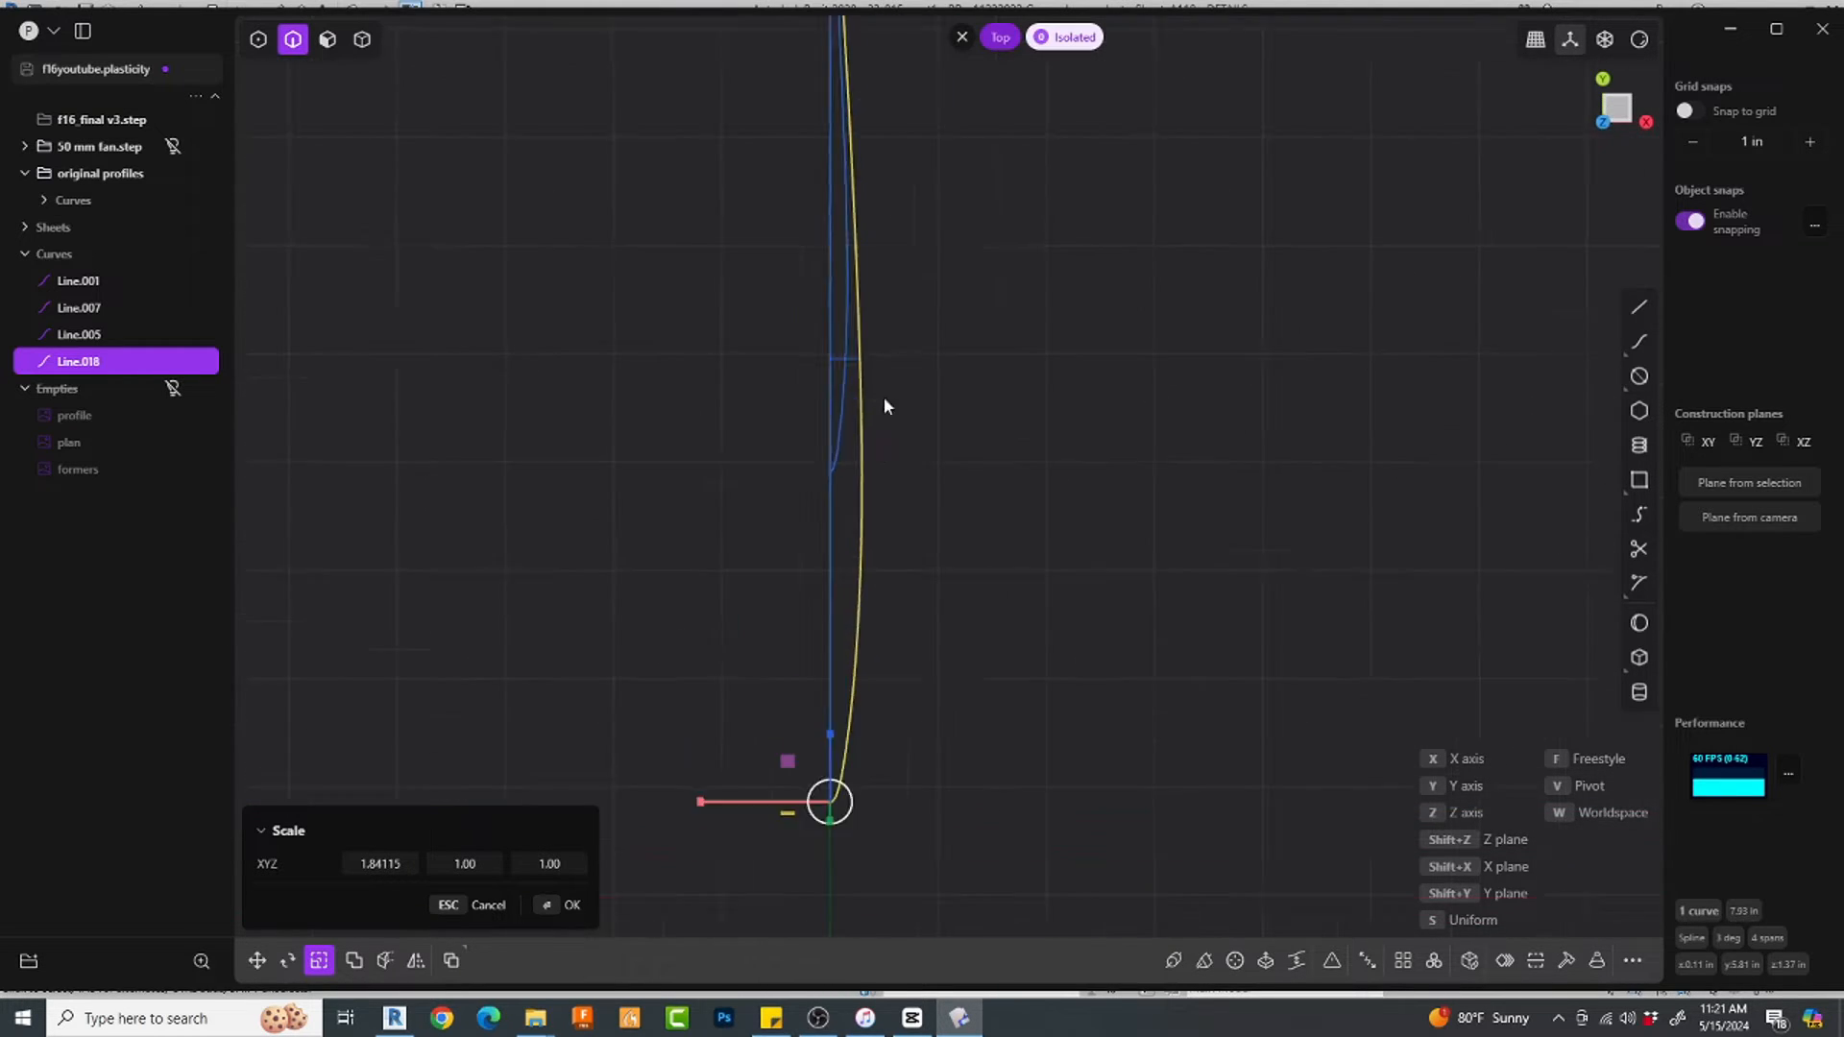
pyautogui.scroll(6, 874, 369)
pyautogui.press('Return')
# Step: Rescale the lower curve about a pivot on the centreline so it meets the end of the former's cross line
pyautogui.press('s')
pyautogui.press('v')
pyautogui.click(634, 403)
pyautogui.moveTo(706, 405); pyautogui.dragTo(703, 404)
pyautogui.scroll(5, 725, 391)
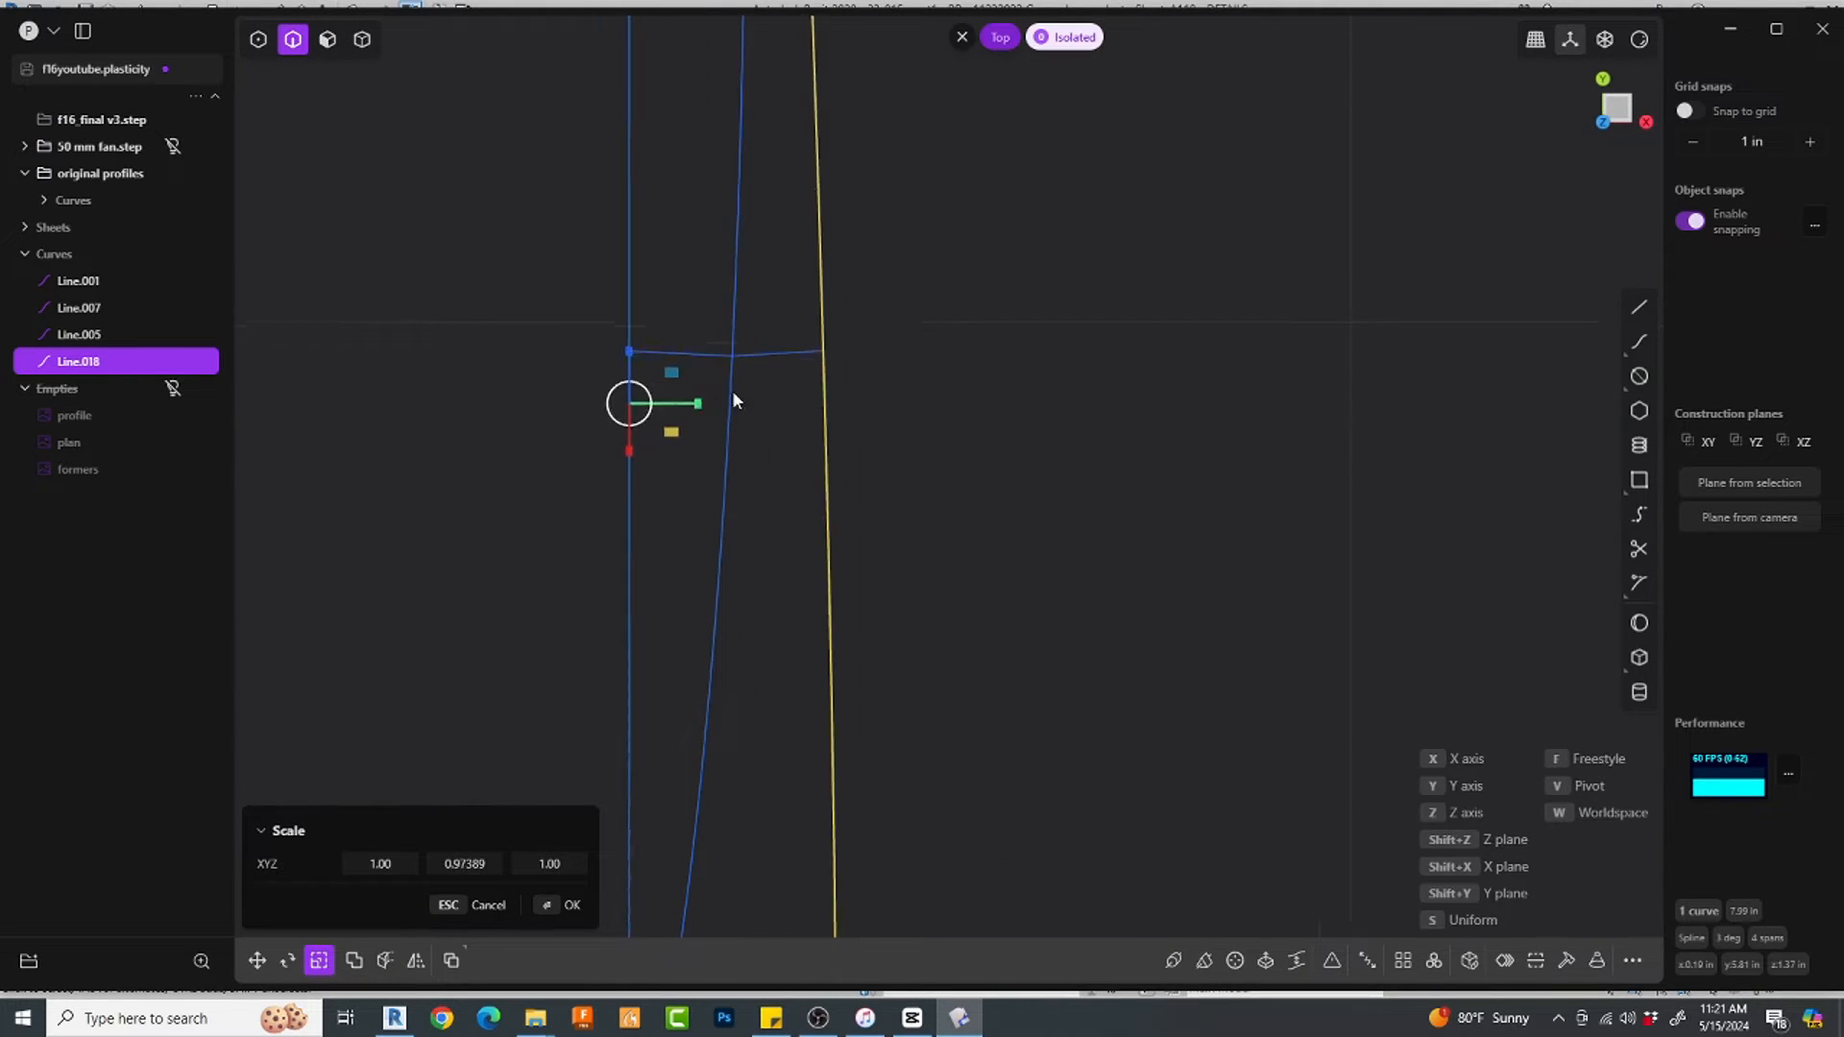
pyautogui.moveTo(573, 423); pyautogui.dragTo(574, 424)
pyautogui.press('Return')
pyautogui.click(842, 468)
# Step: Move the two end vertices at the lower curve's rear onto the lower end of the vertical tail edge
pyautogui.moveTo(922, 739); pyautogui.dragTo(843, 661, button='middle')
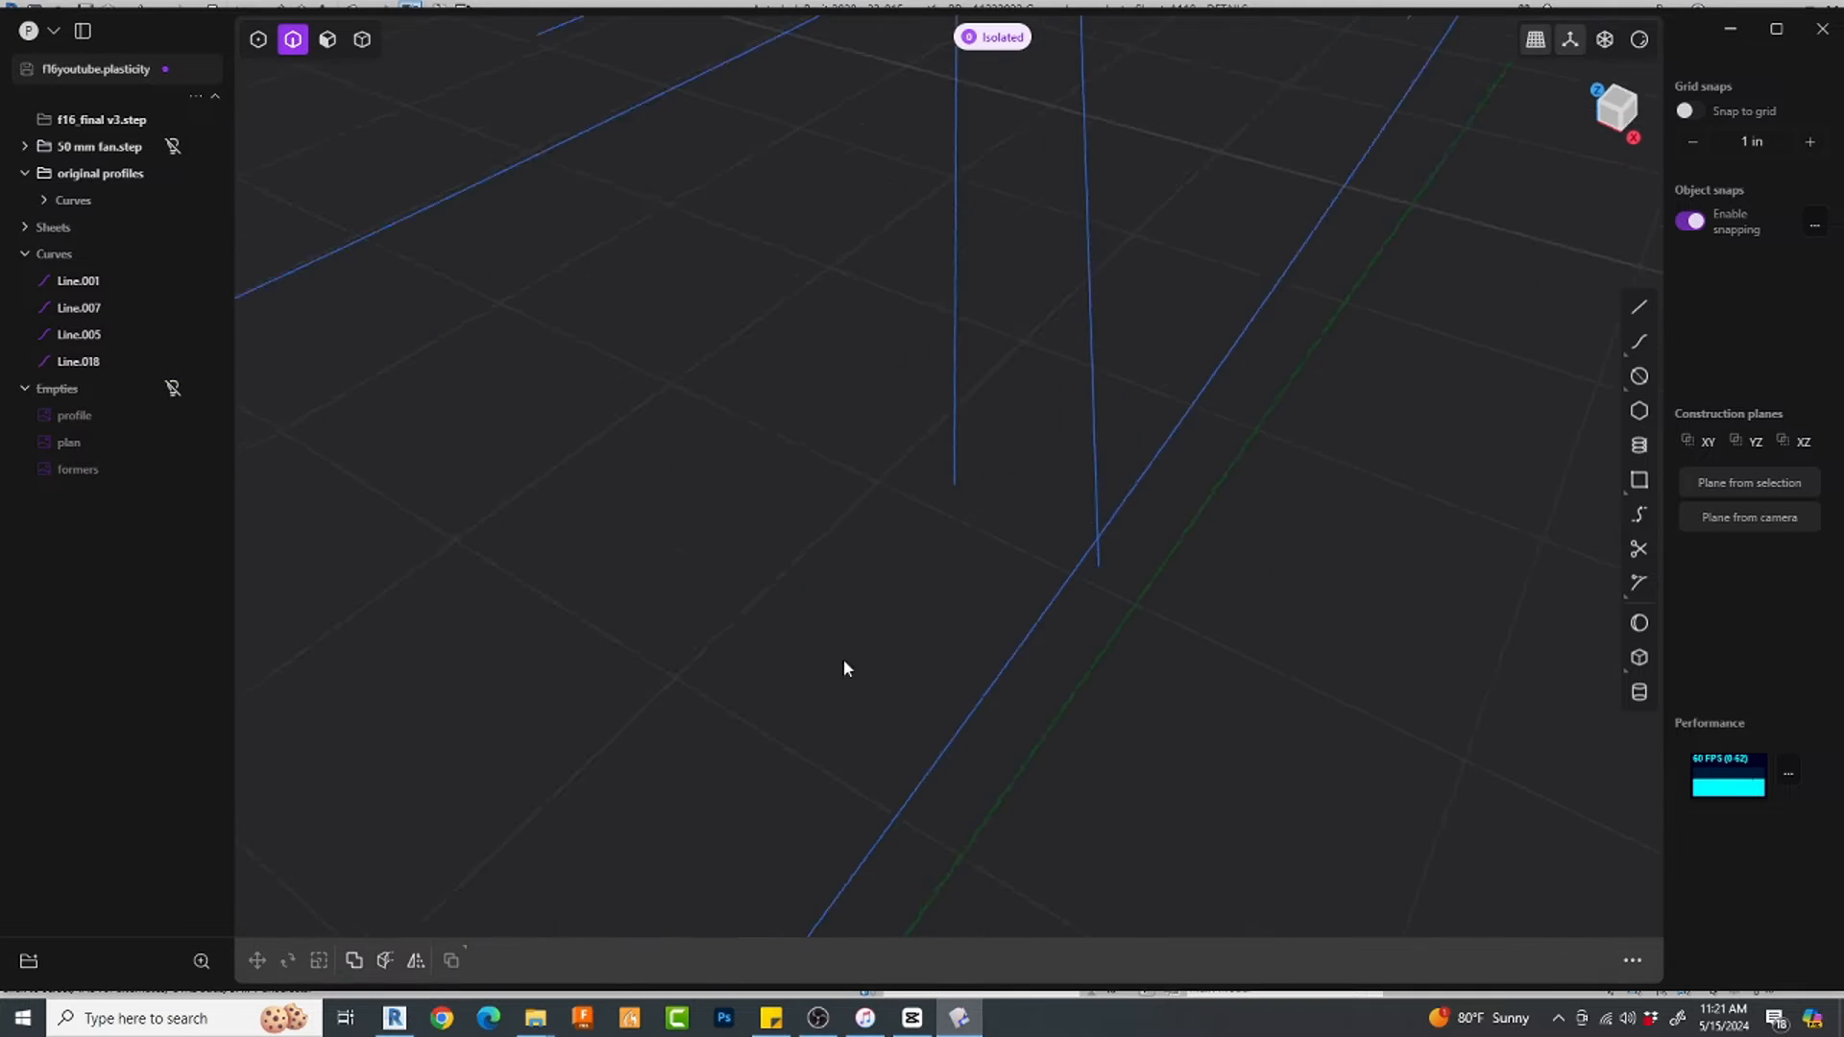
pyautogui.scroll(-6, 1122, 557)
pyautogui.moveTo(1133, 575); pyautogui.dragTo(903, 596, button='middle')
pyautogui.scroll(5, 1042, 400)
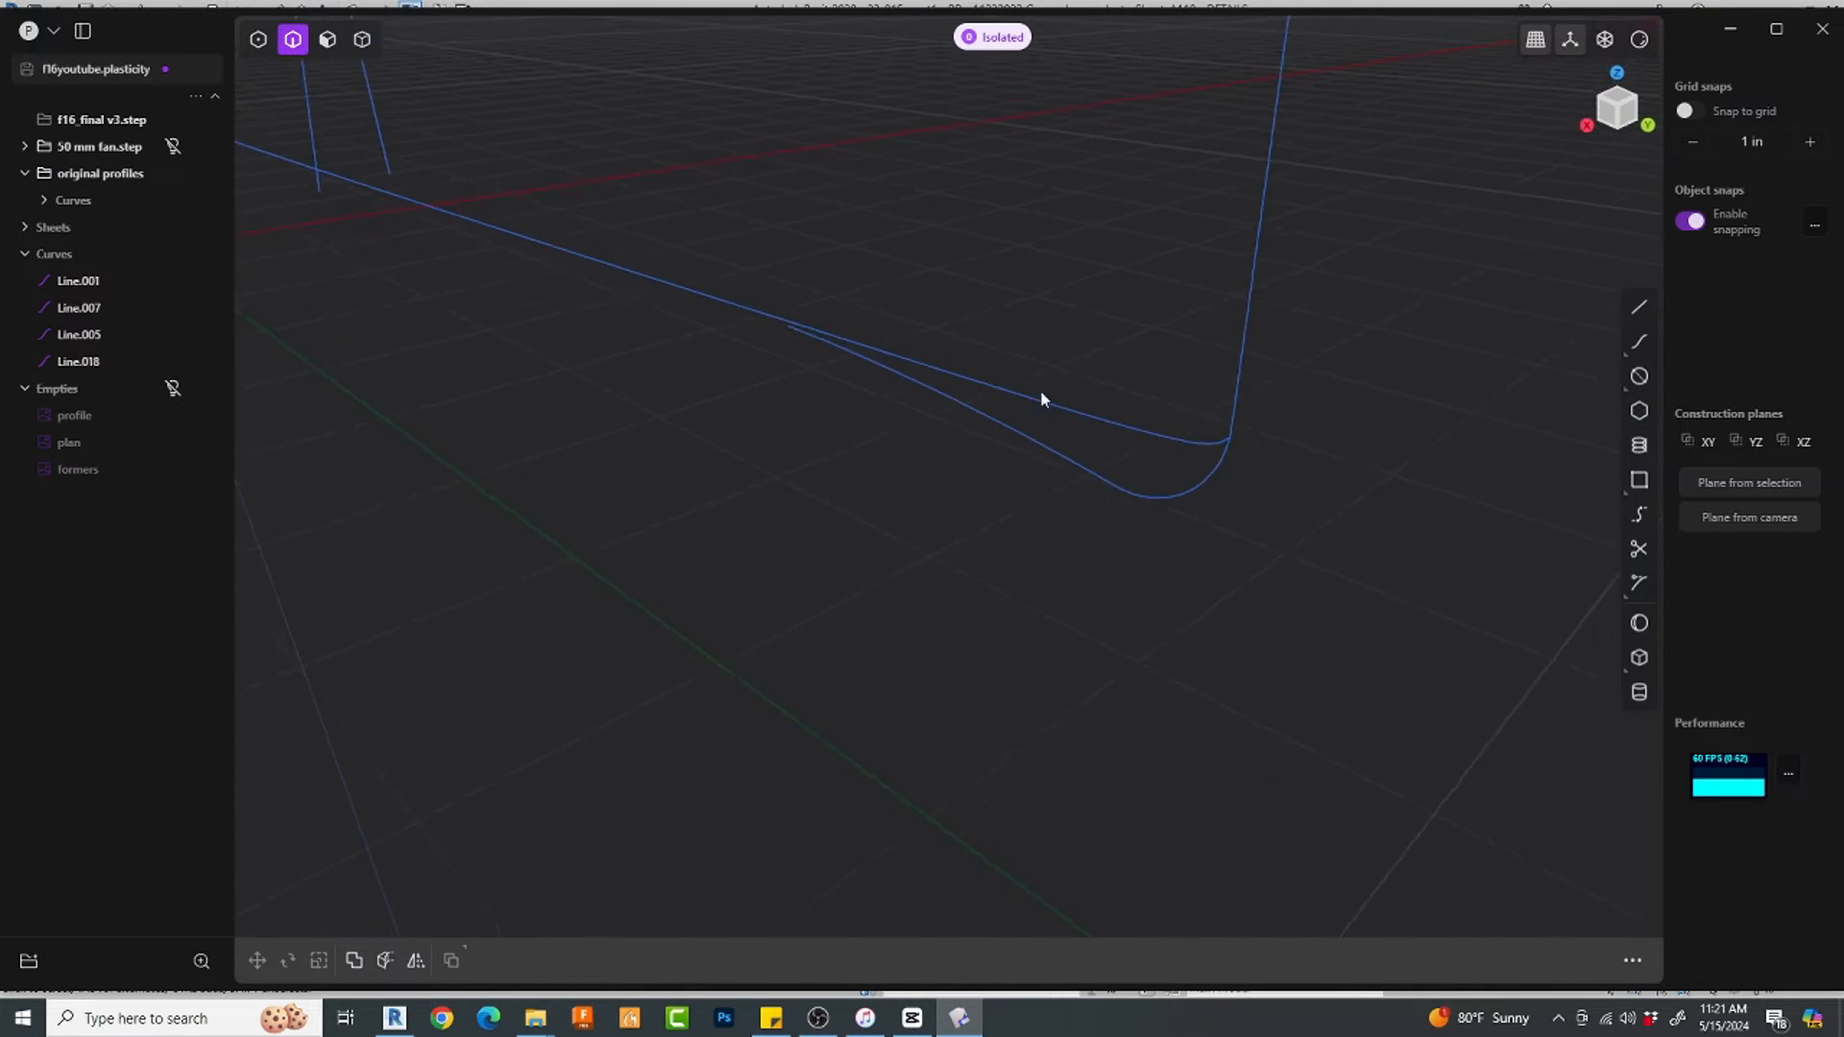
pyautogui.scroll(3, 1239, 412)
pyautogui.press('1')
pyautogui.moveTo(1045, 438); pyautogui.dragTo(1295, 611)
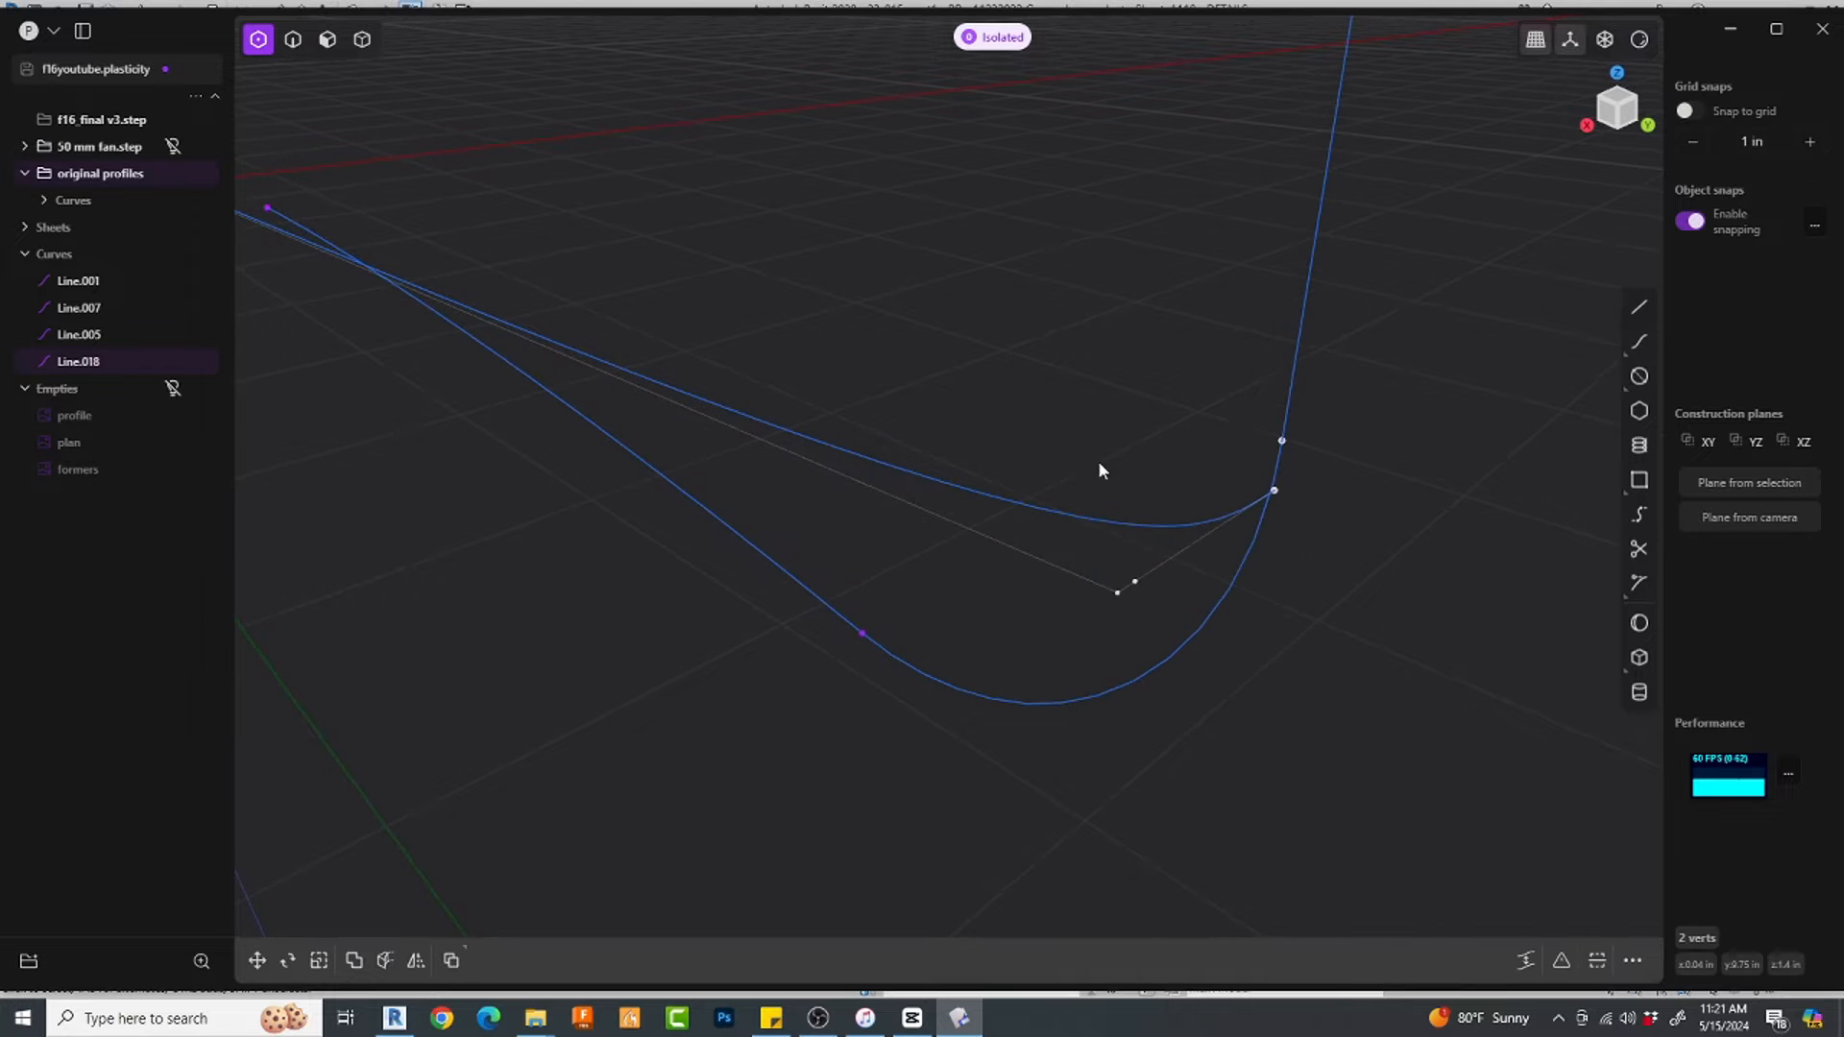
pyautogui.press('g')
pyautogui.click(1276, 442)
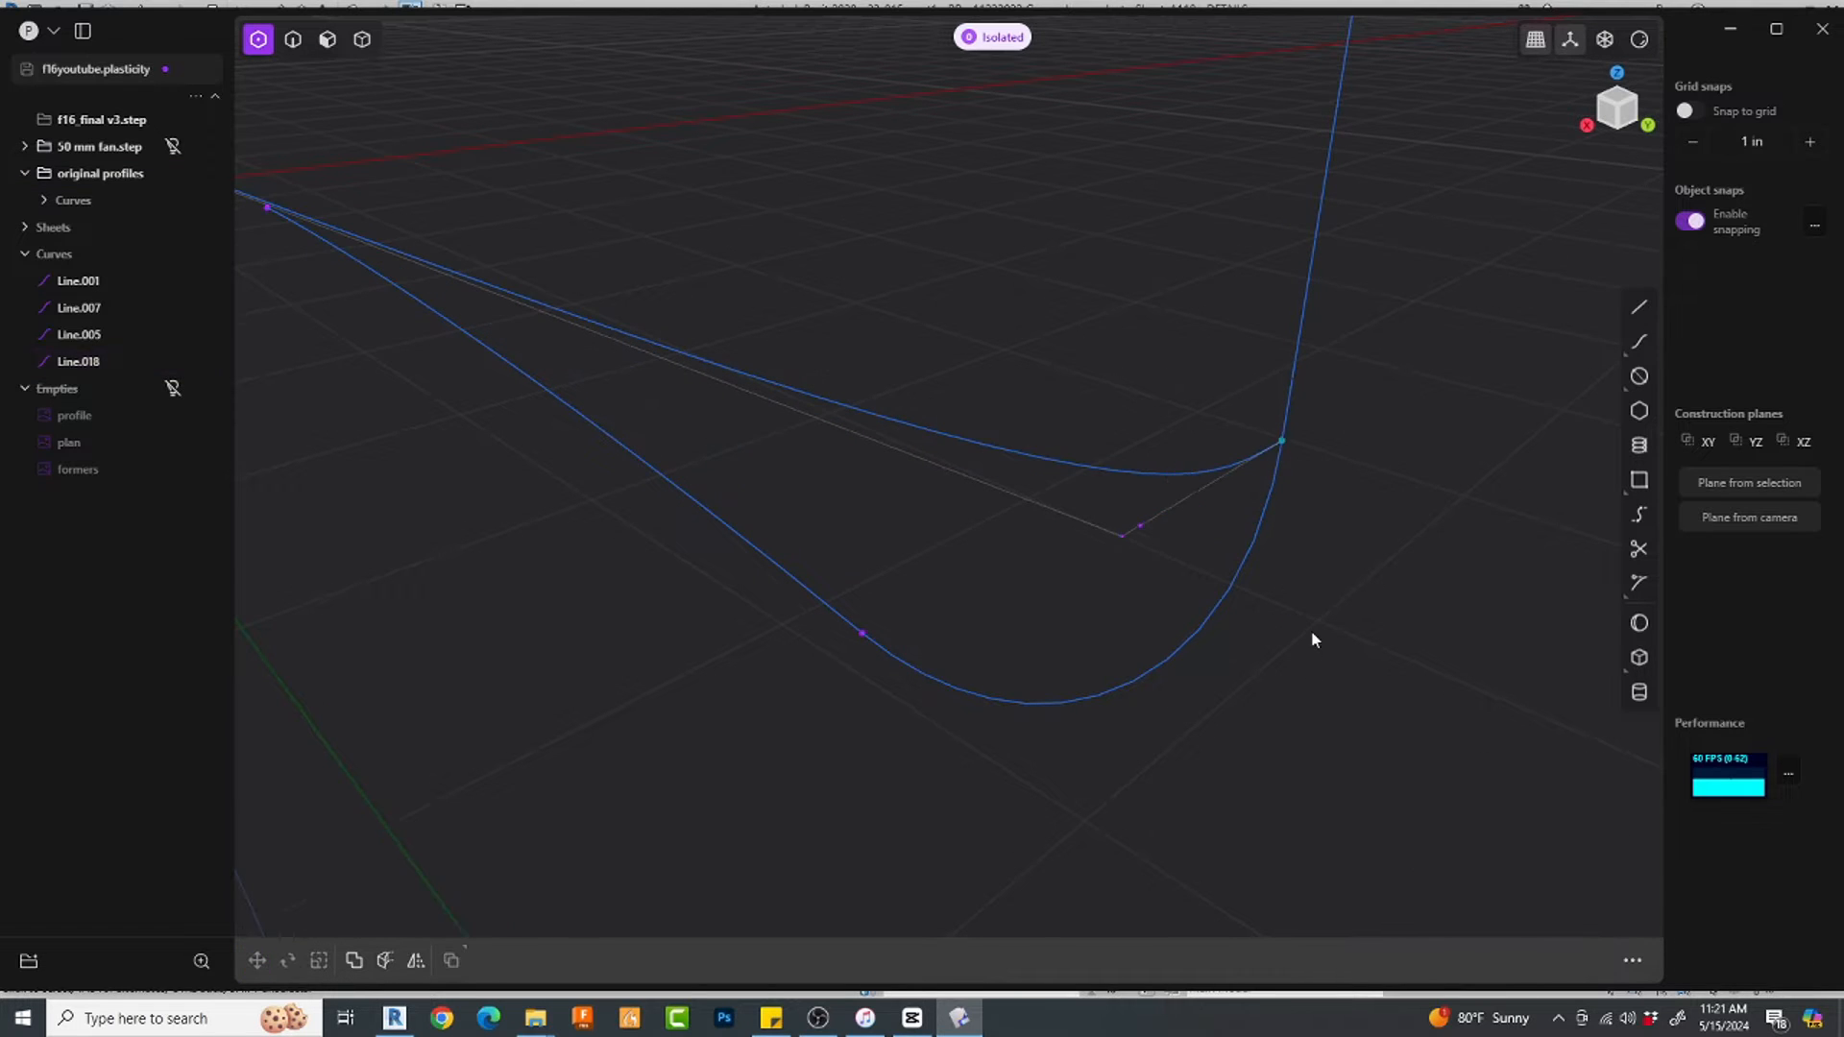
# Step: Duplicate the sloping line joining the two curves' front ends and offset the copy sideways along X
pyautogui.moveTo(1313, 632); pyautogui.dragTo(940, 585, button='middle')
pyautogui.press('2')
pyautogui.click(834, 453)
pyautogui.press('e')
pyautogui.press('Escape')
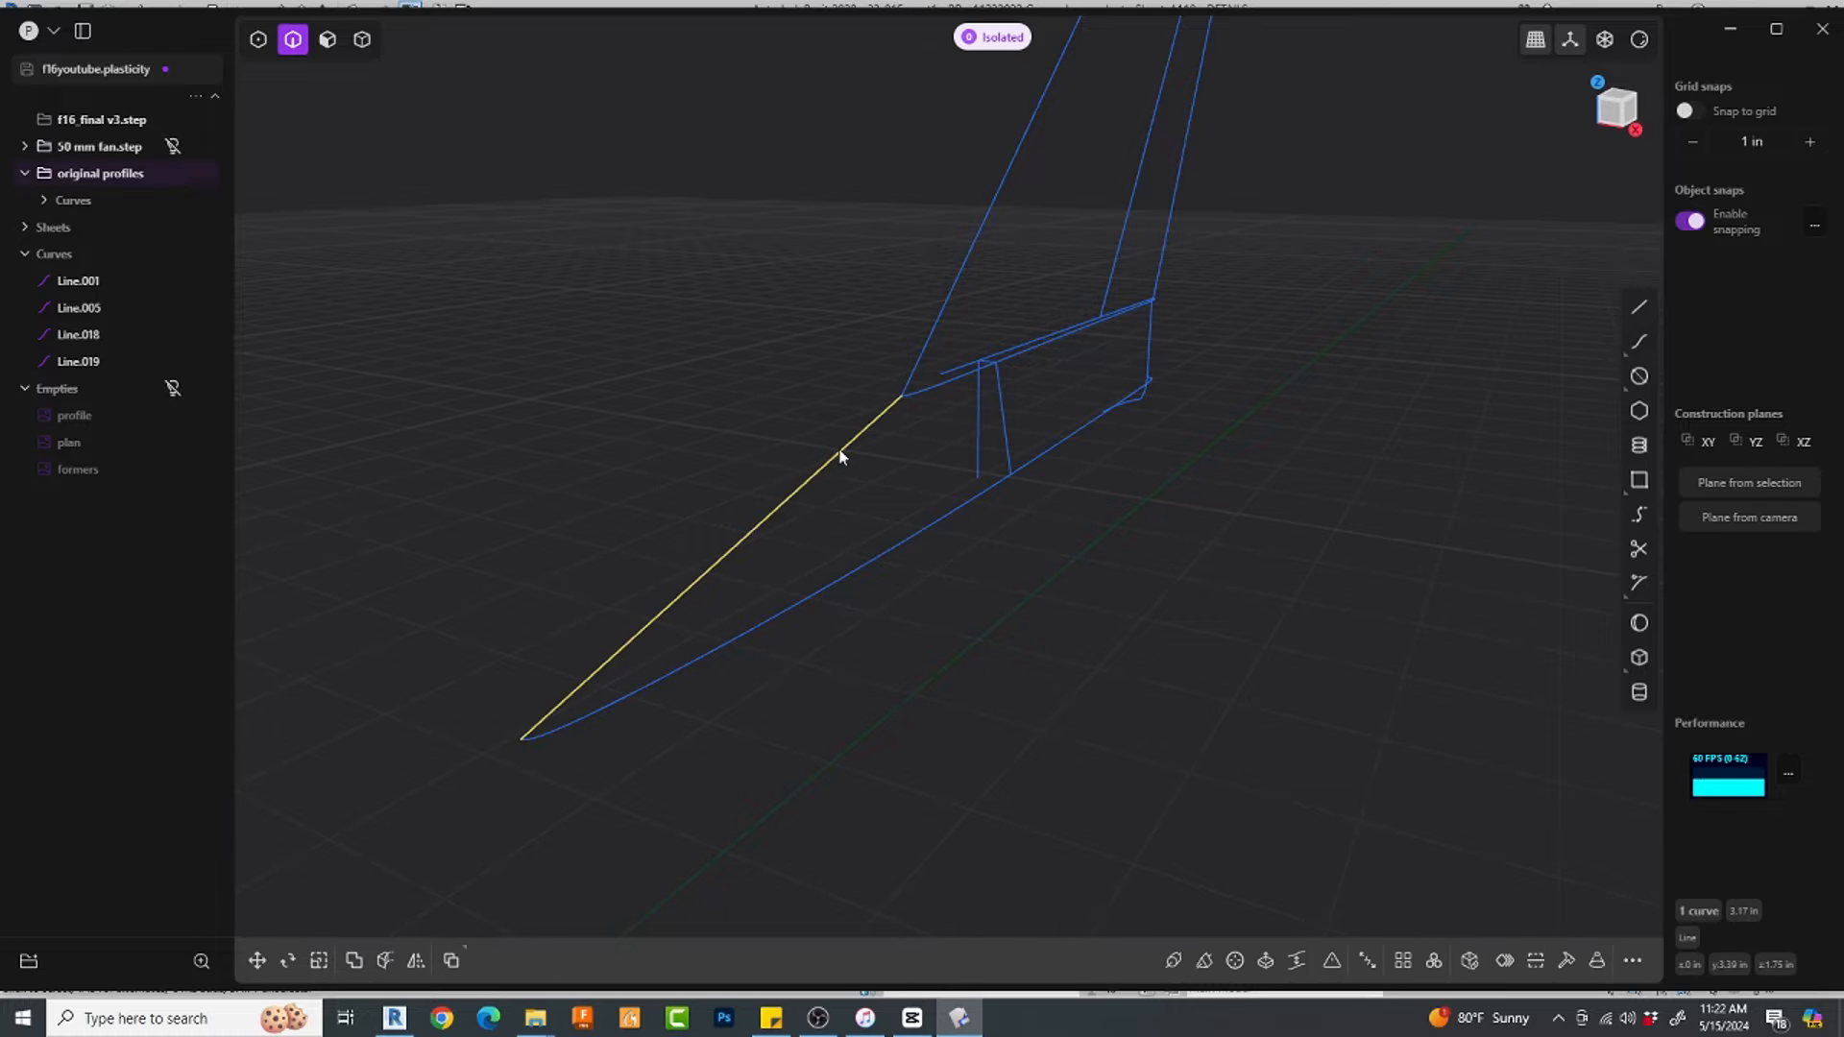
pyautogui.hotkey('shift', 'd')
pyautogui.press('x')
pyautogui.click(661, 505)
# Step: Loft a flat sheet between the sloping front line and its offset copy
pyautogui.click(759, 513)
pyautogui.keyDown('shift'); pyautogui.click(683, 478); pyautogui.keyUp('shift')
pyautogui.press('l')
pyautogui.rightClick(968, 547)
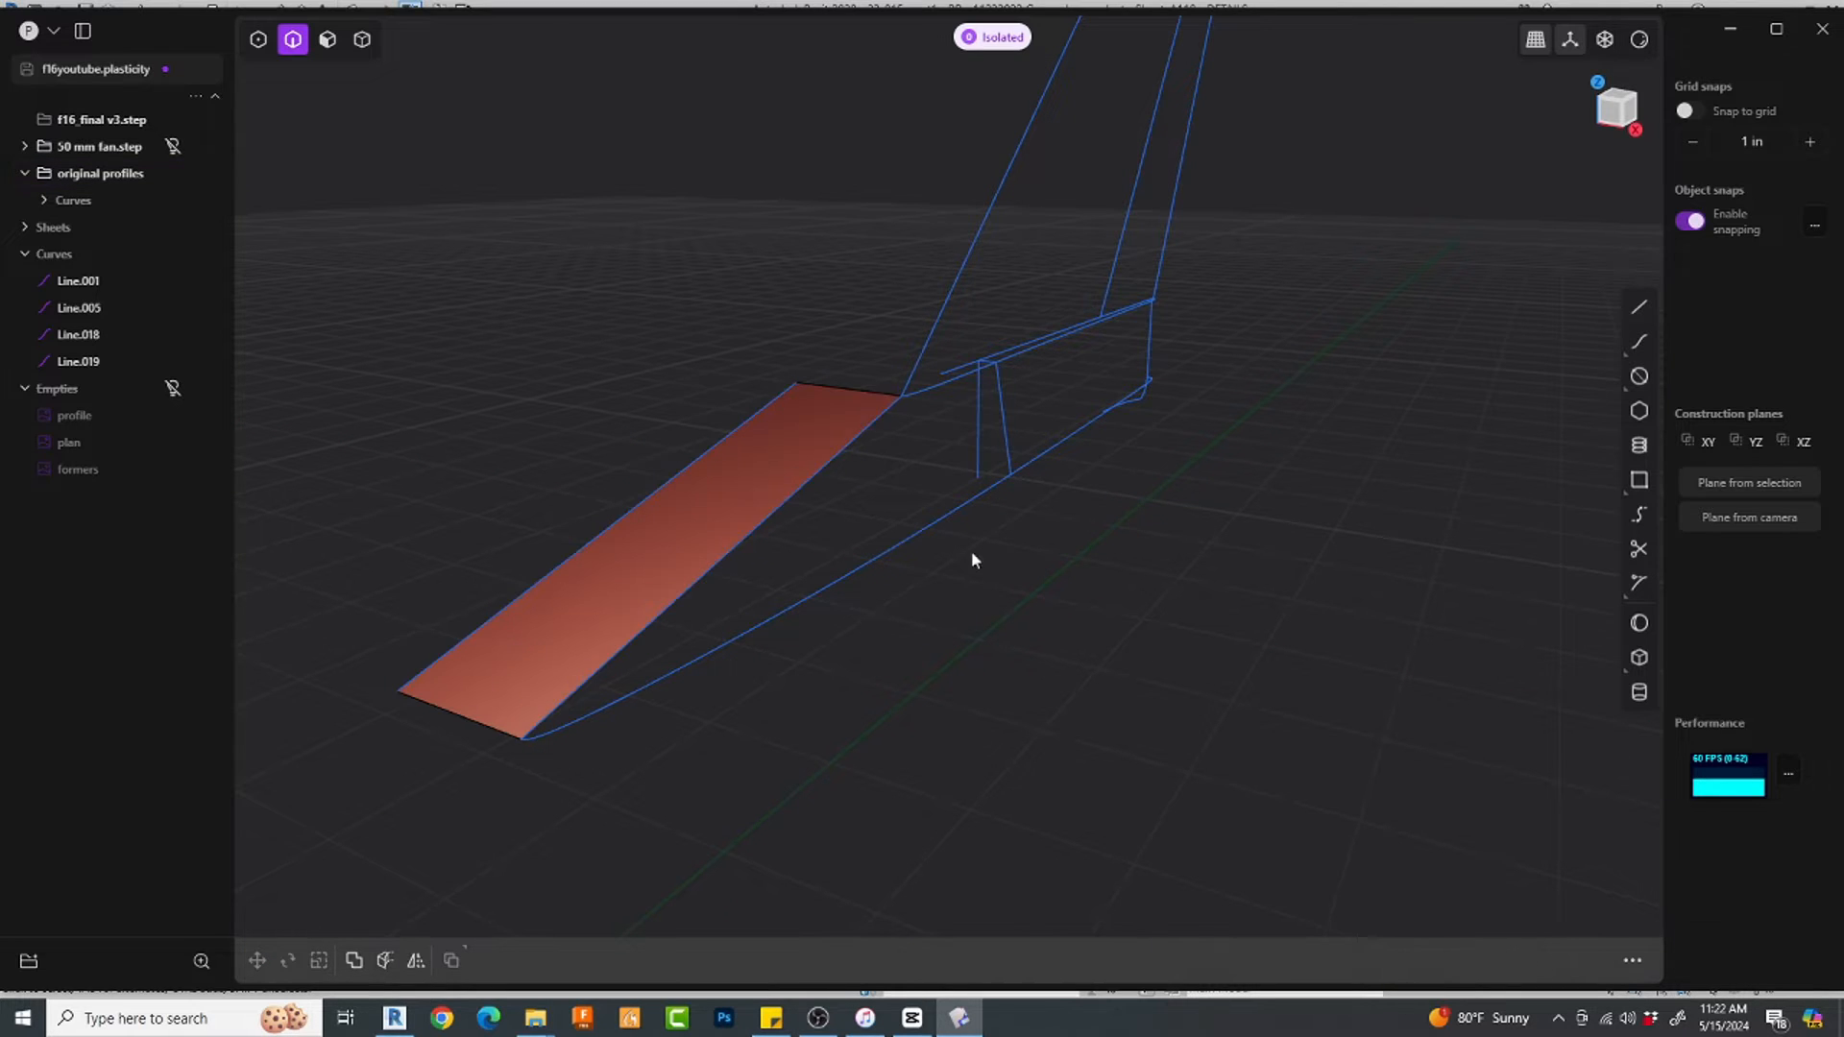
# Step: Loft the side surface of the fin base between the upper and lower side curves
pyautogui.click(842, 452)
pyautogui.click(1084, 591)
pyautogui.write('fx')
pyautogui.click(881, 320)
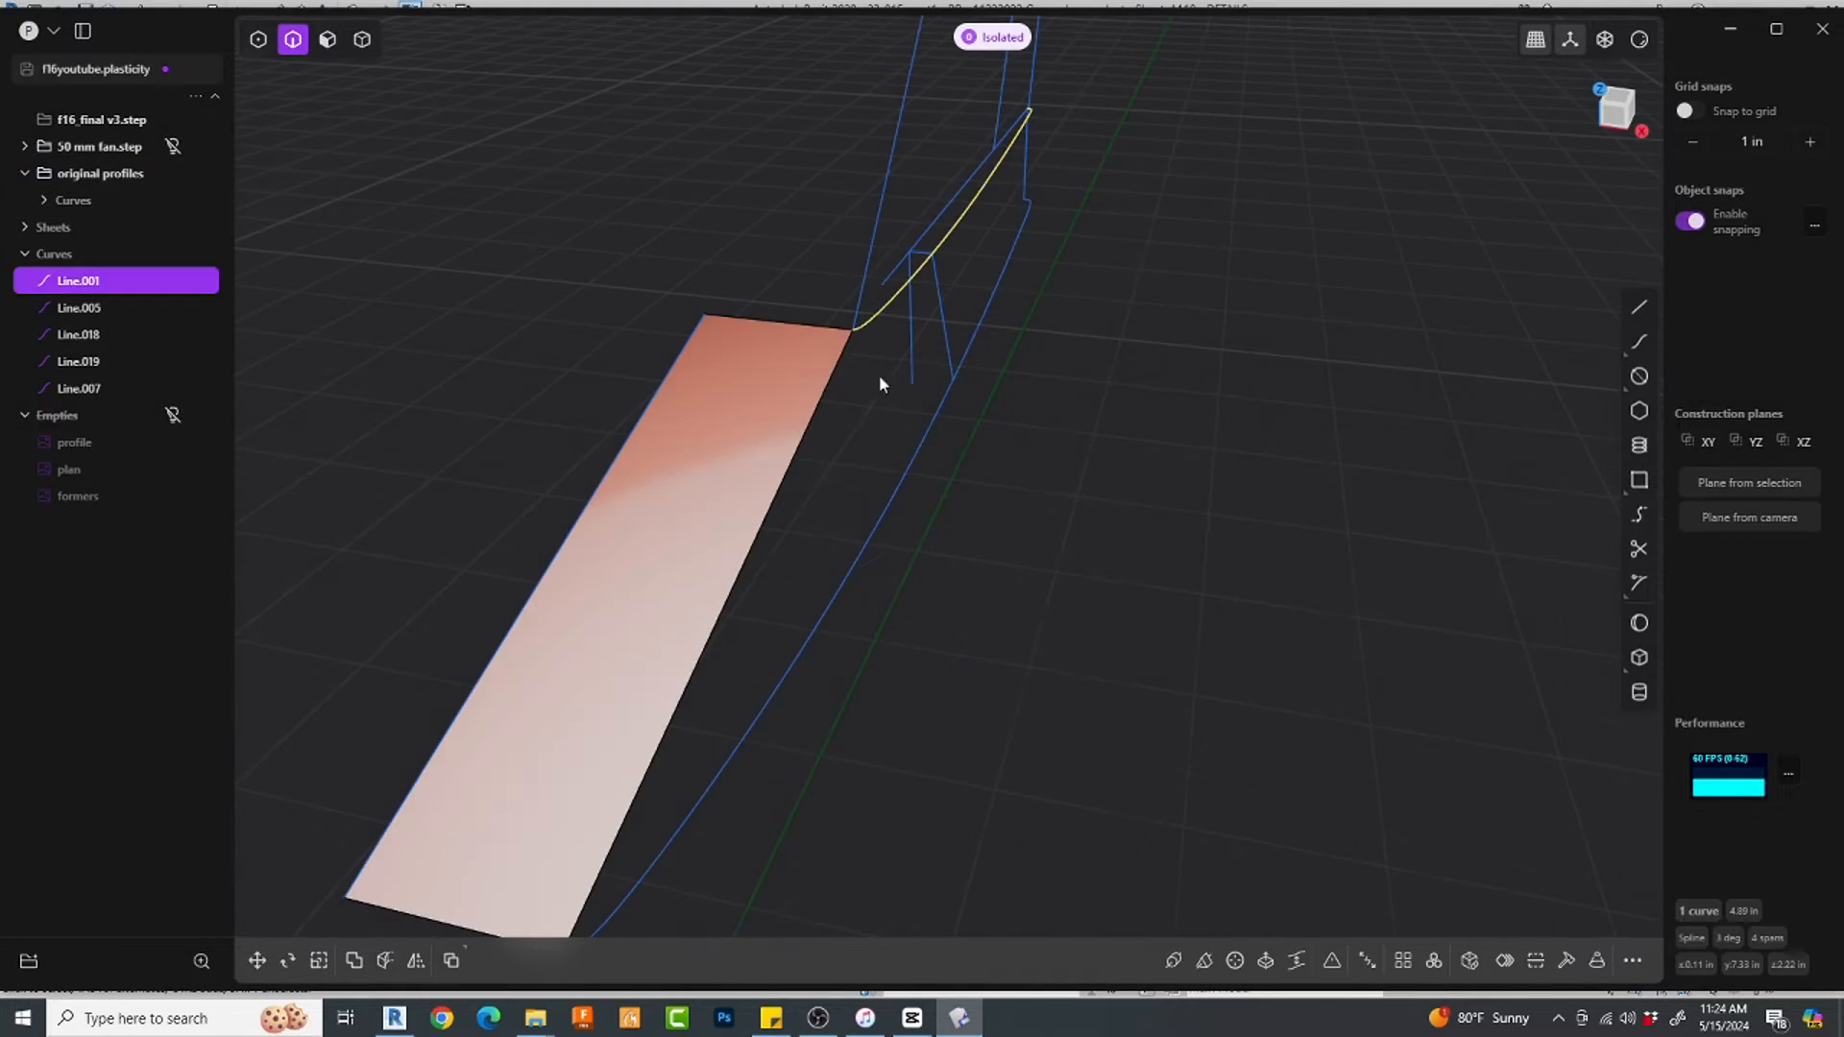
pyautogui.keyDown('shift'); pyautogui.click(904, 484); pyautogui.keyUp('shift')
pyautogui.press('l')
pyautogui.moveTo(908, 576); pyautogui.dragTo(909, 480, button='middle')
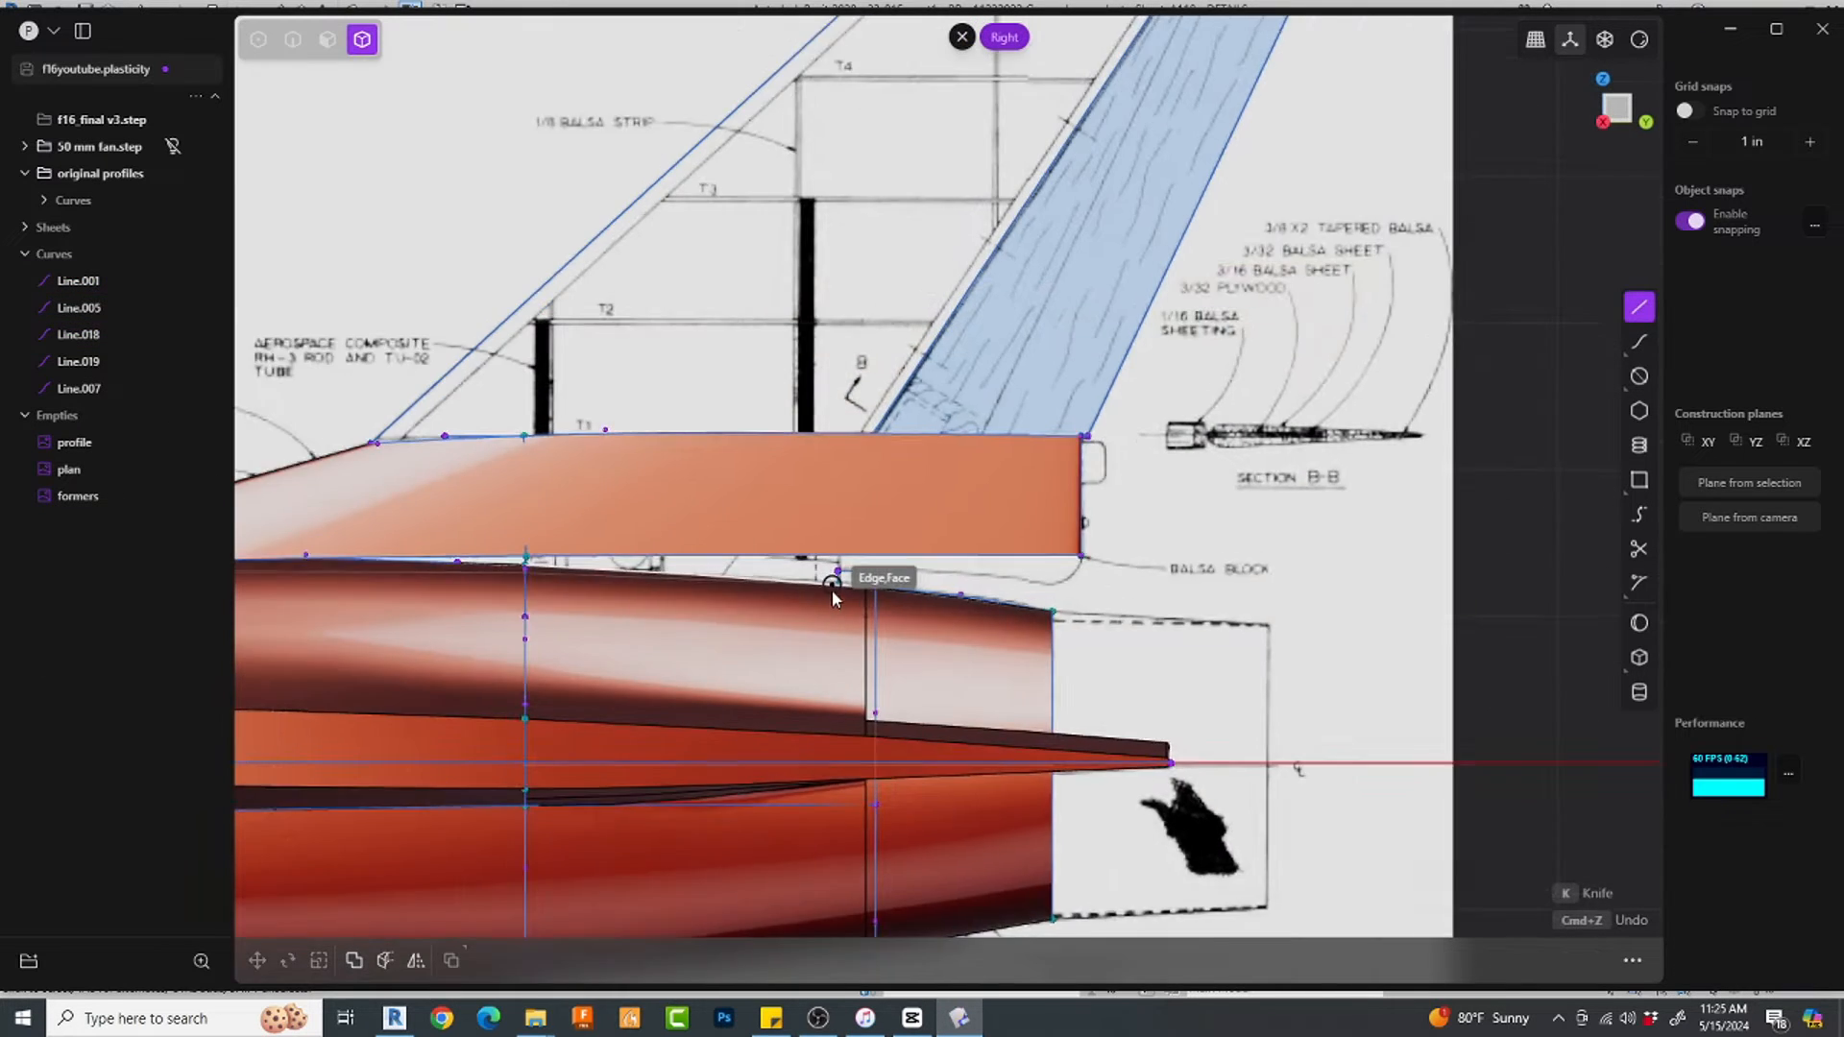
# Step: Draw a vertical line about 1.87 in long across the fin base in right view and cut the side surface with it
pyautogui.scroll(3, 864, 596)
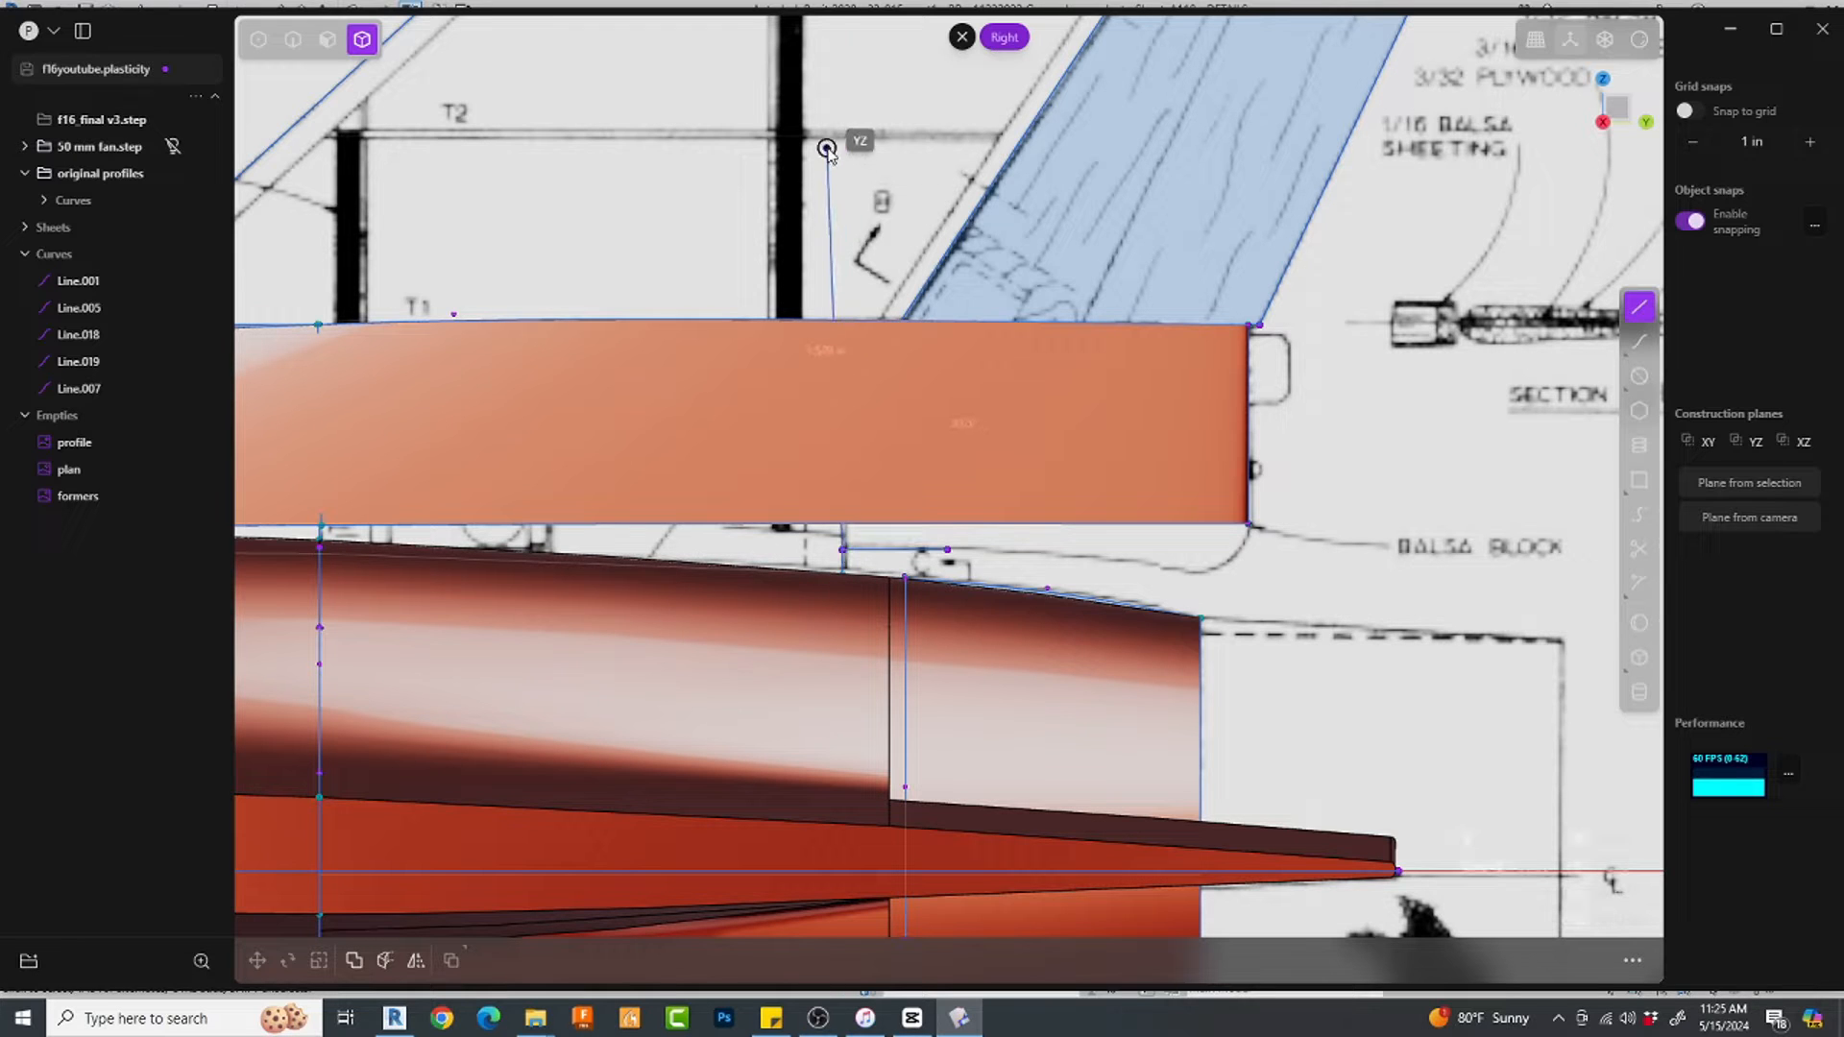
pyautogui.click(813, 195)
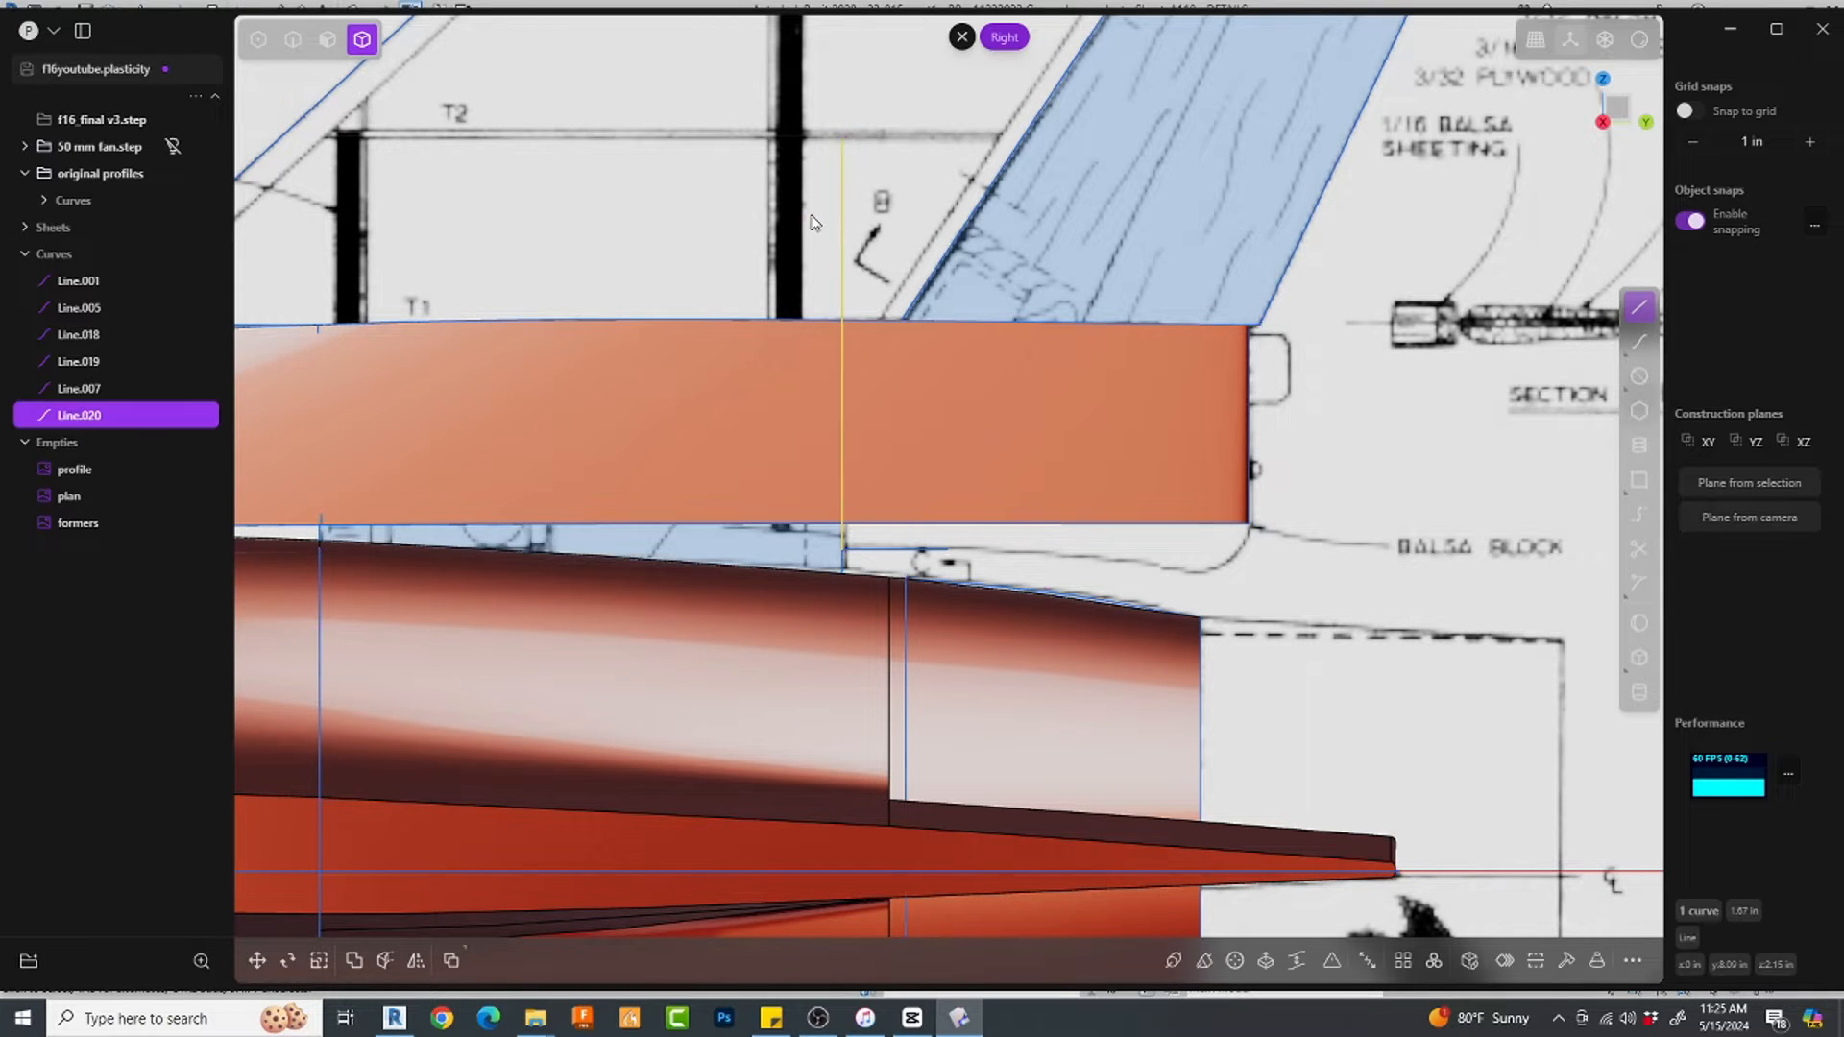
pyautogui.scroll(-3, 791, 412)
pyautogui.scroll(2, 1034, 480)
pyautogui.click(1034, 470)
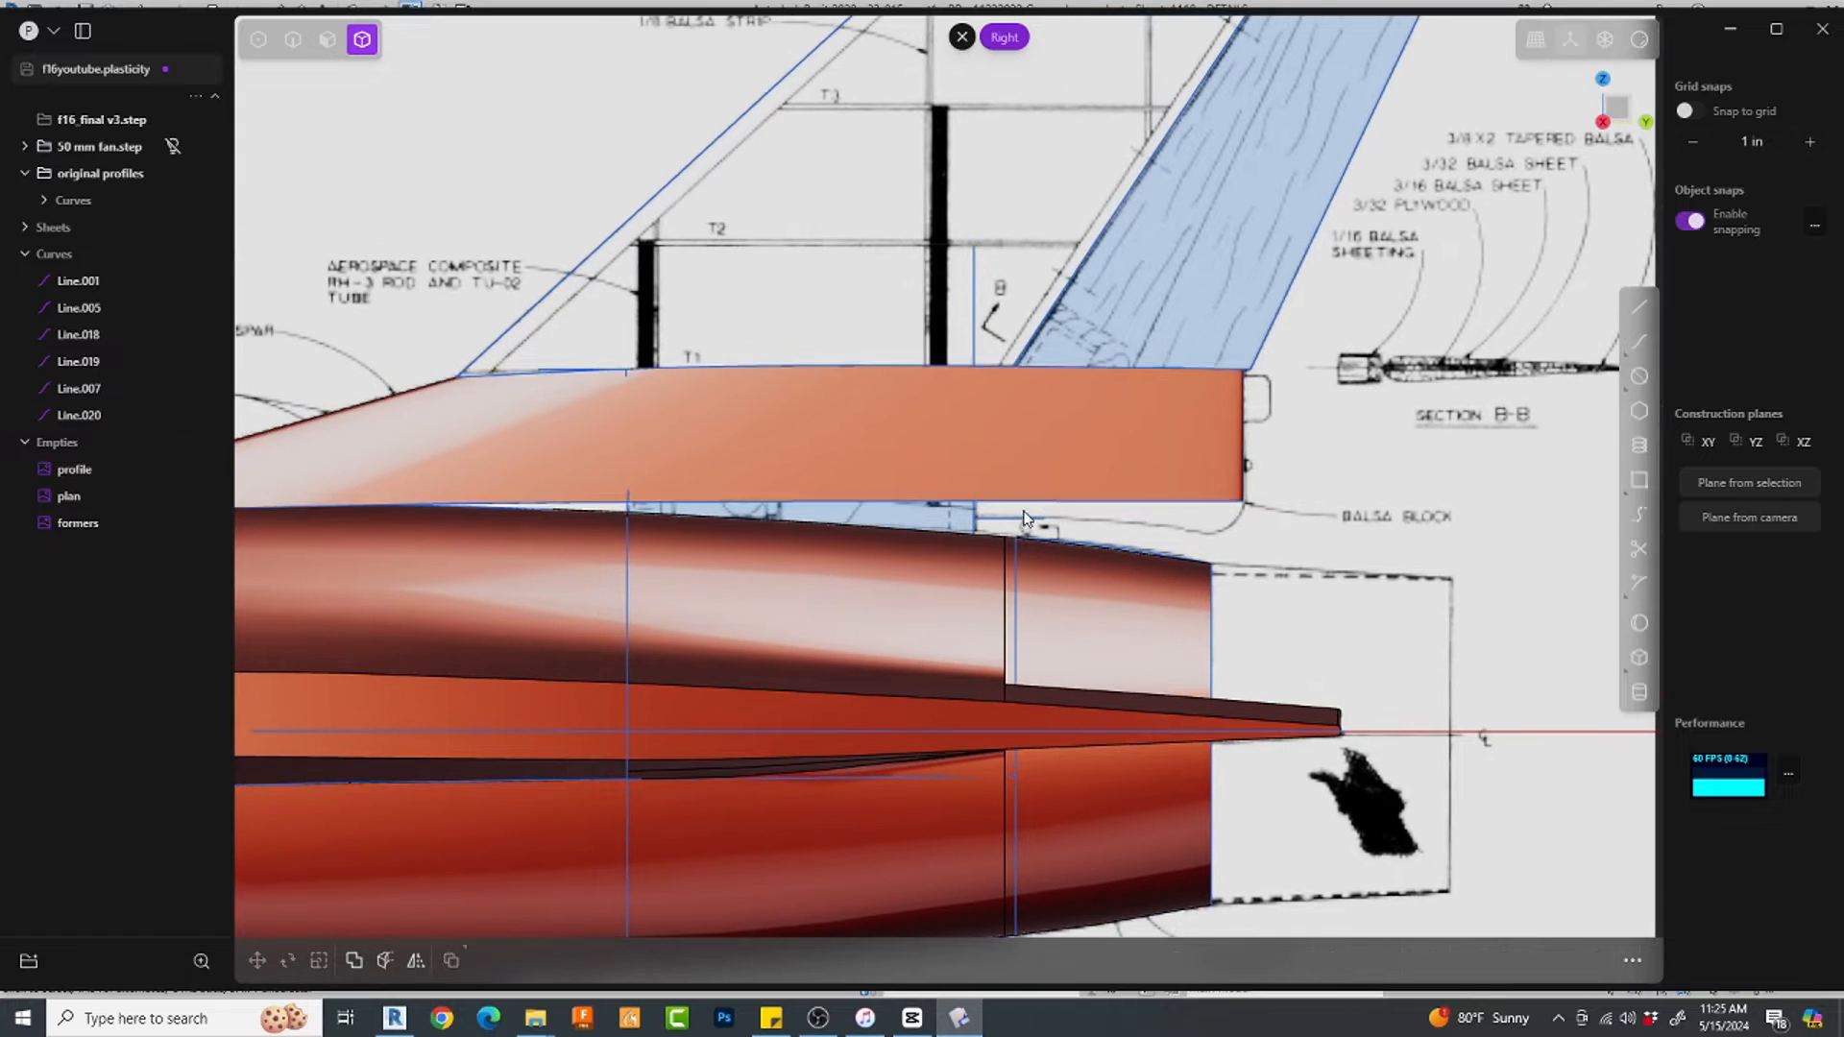
pyautogui.press('c')
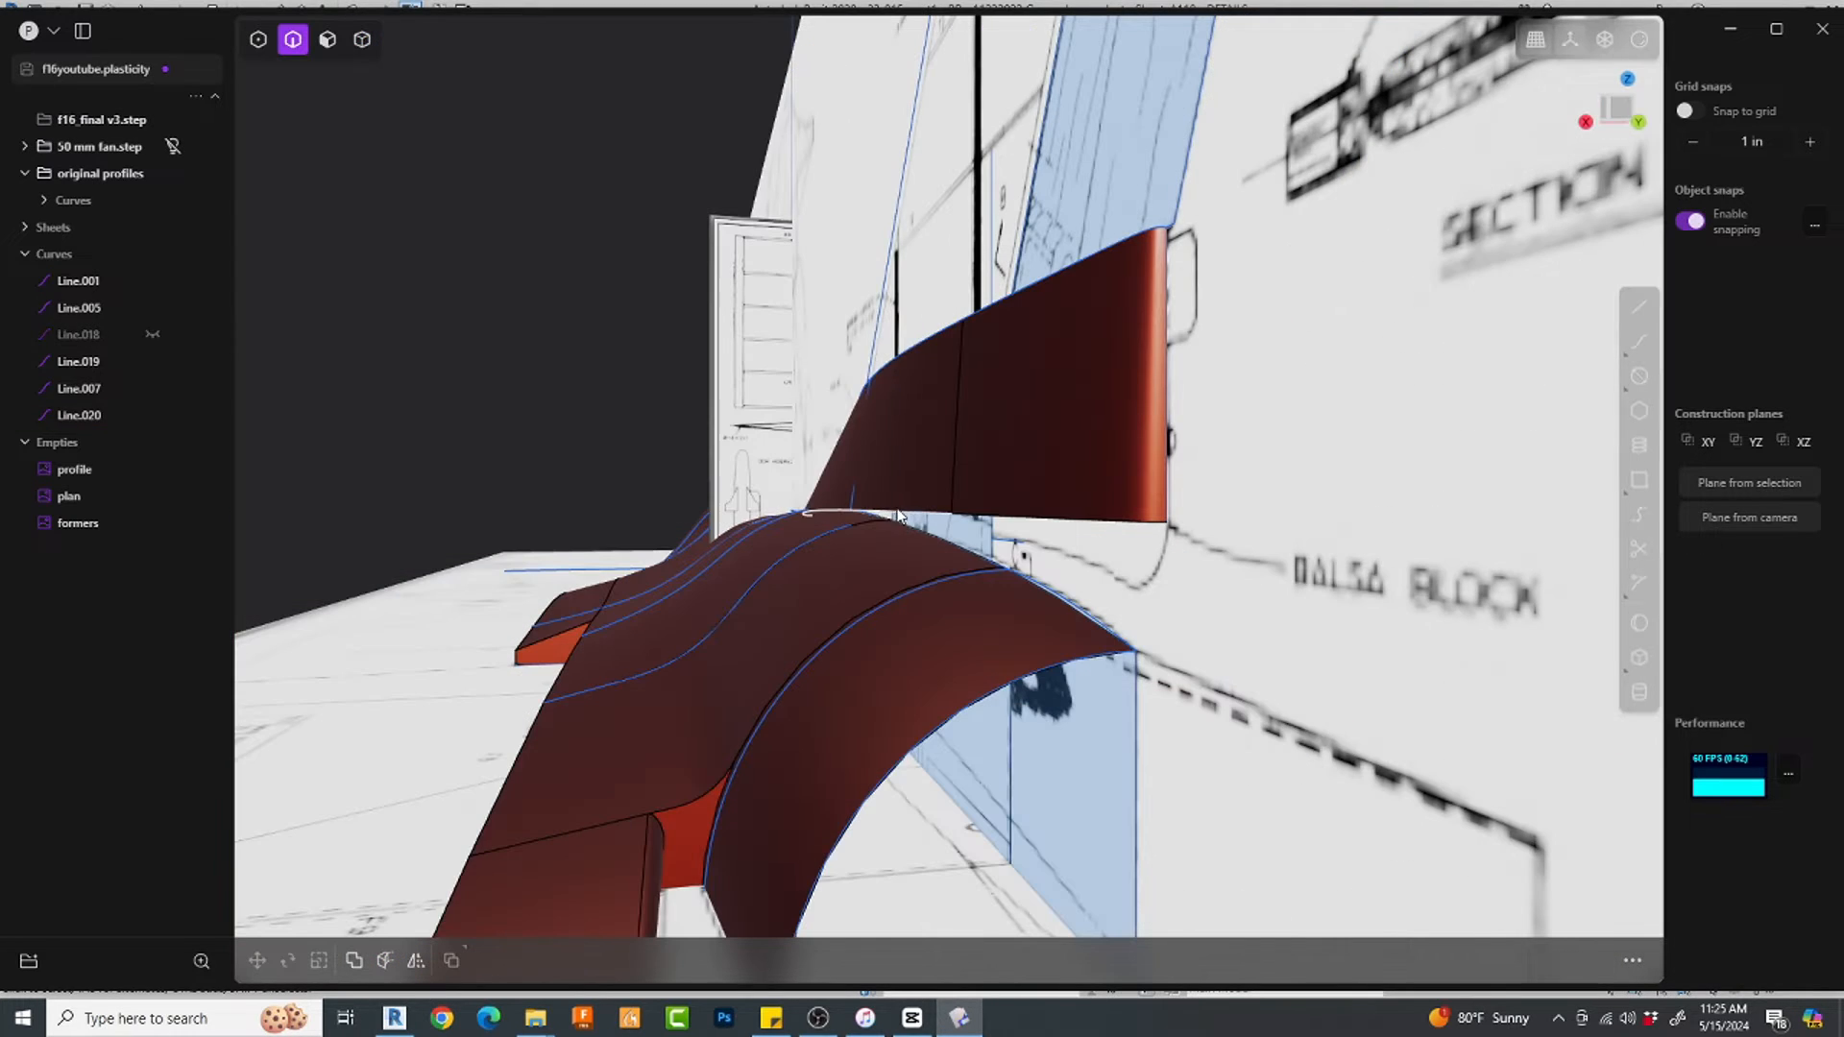
# Step: Extend the lower edge of the front fin-base sheet linearly by about 0.315 in, into the fuselage
pyautogui.click(910, 516)
pyautogui.press('e')
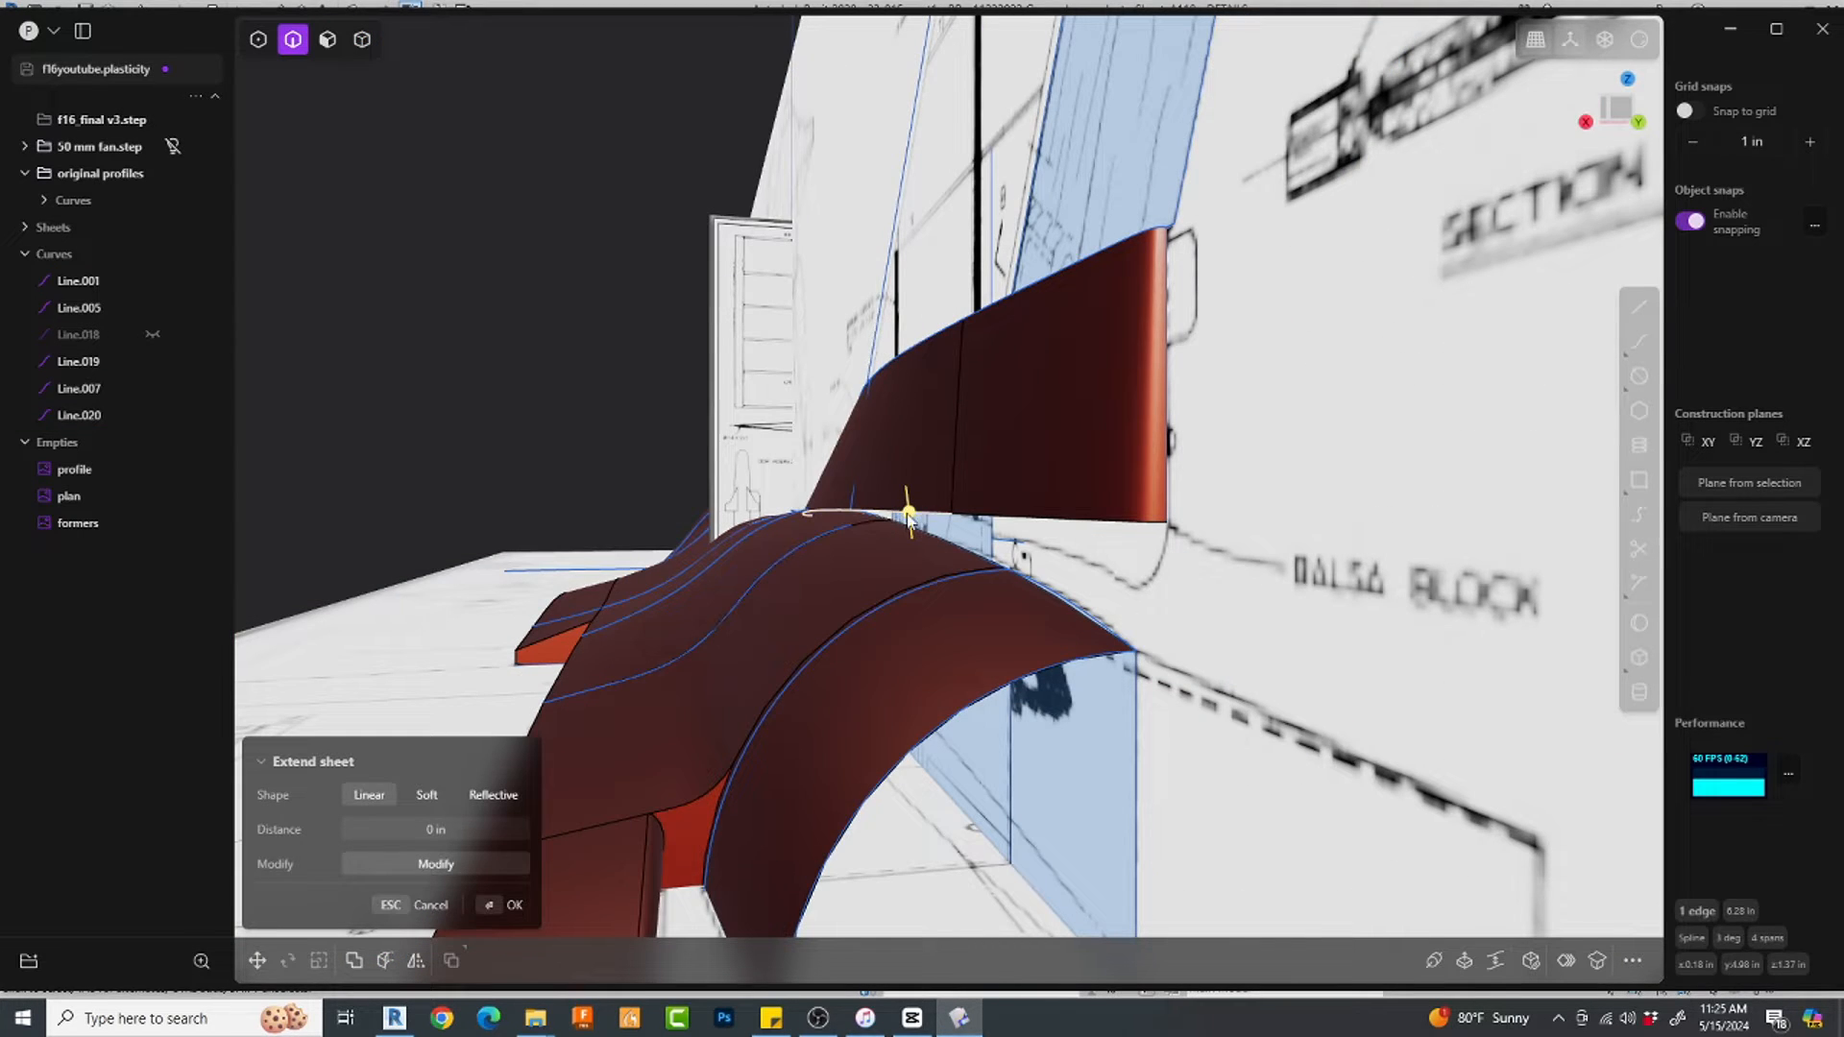
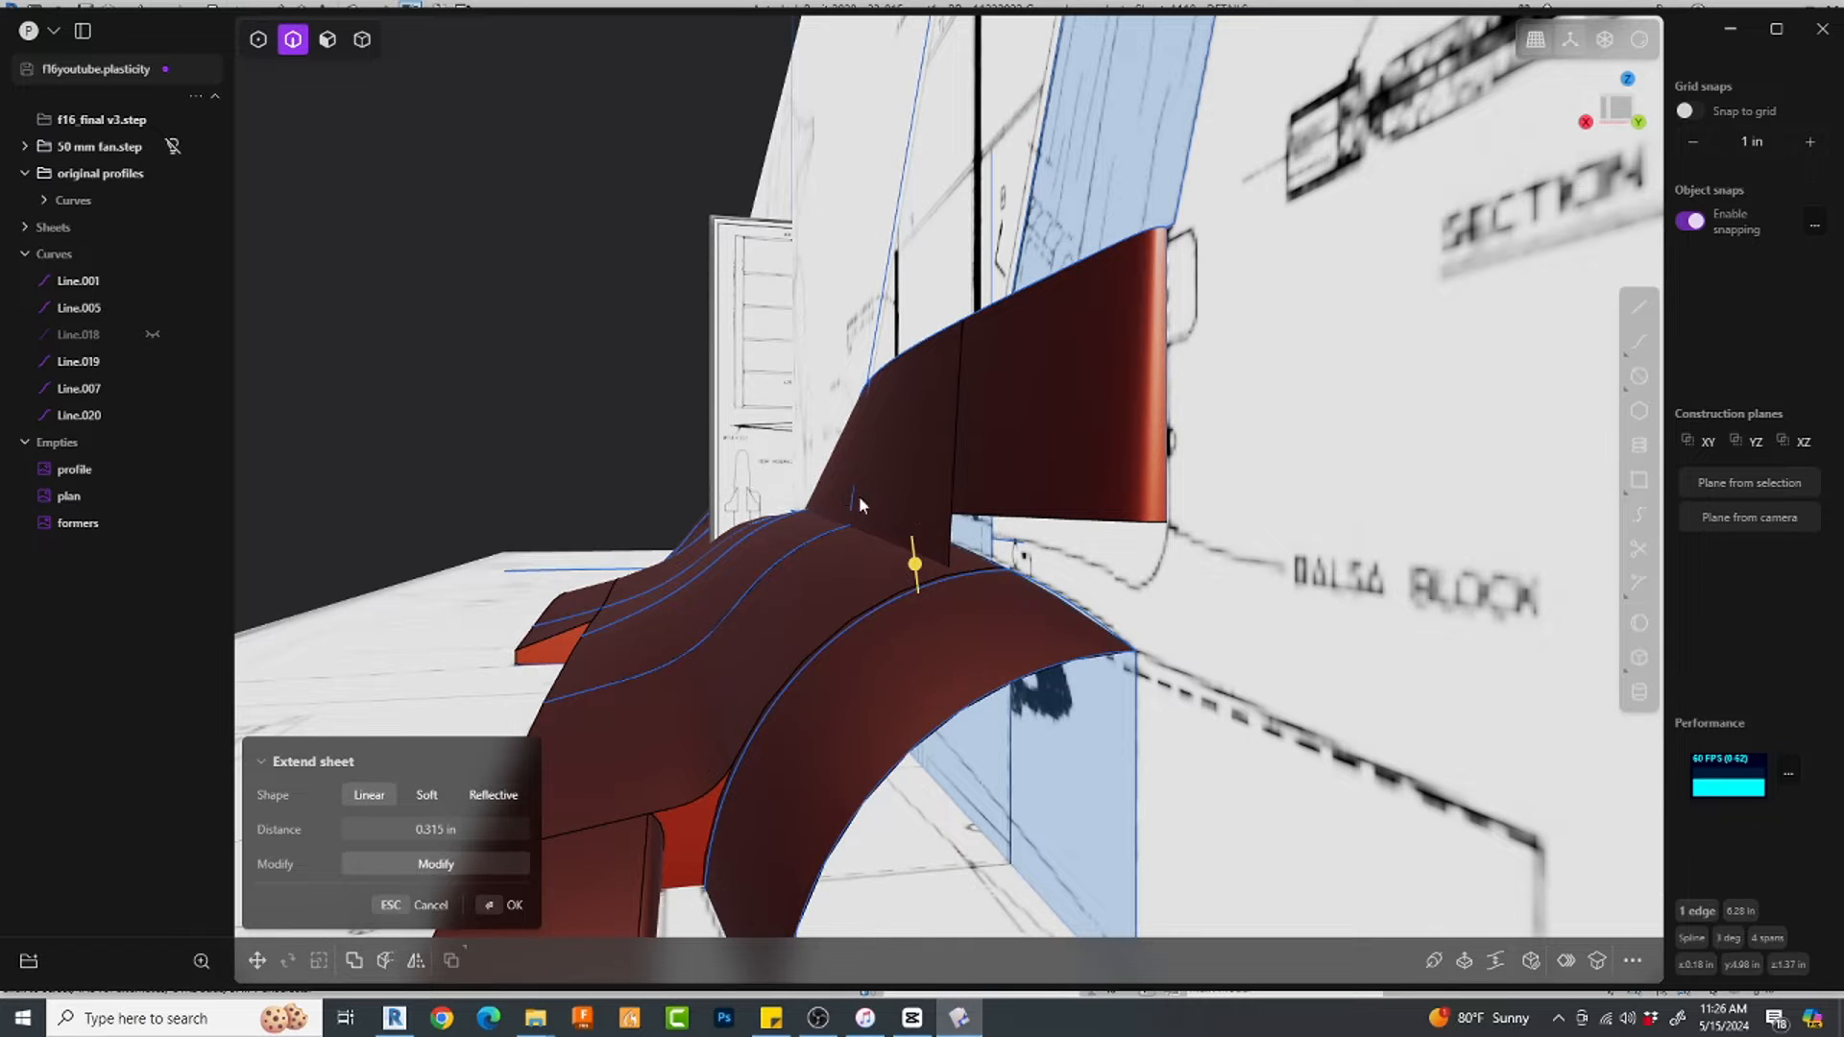
pyautogui.scroll(-4, 861, 505)
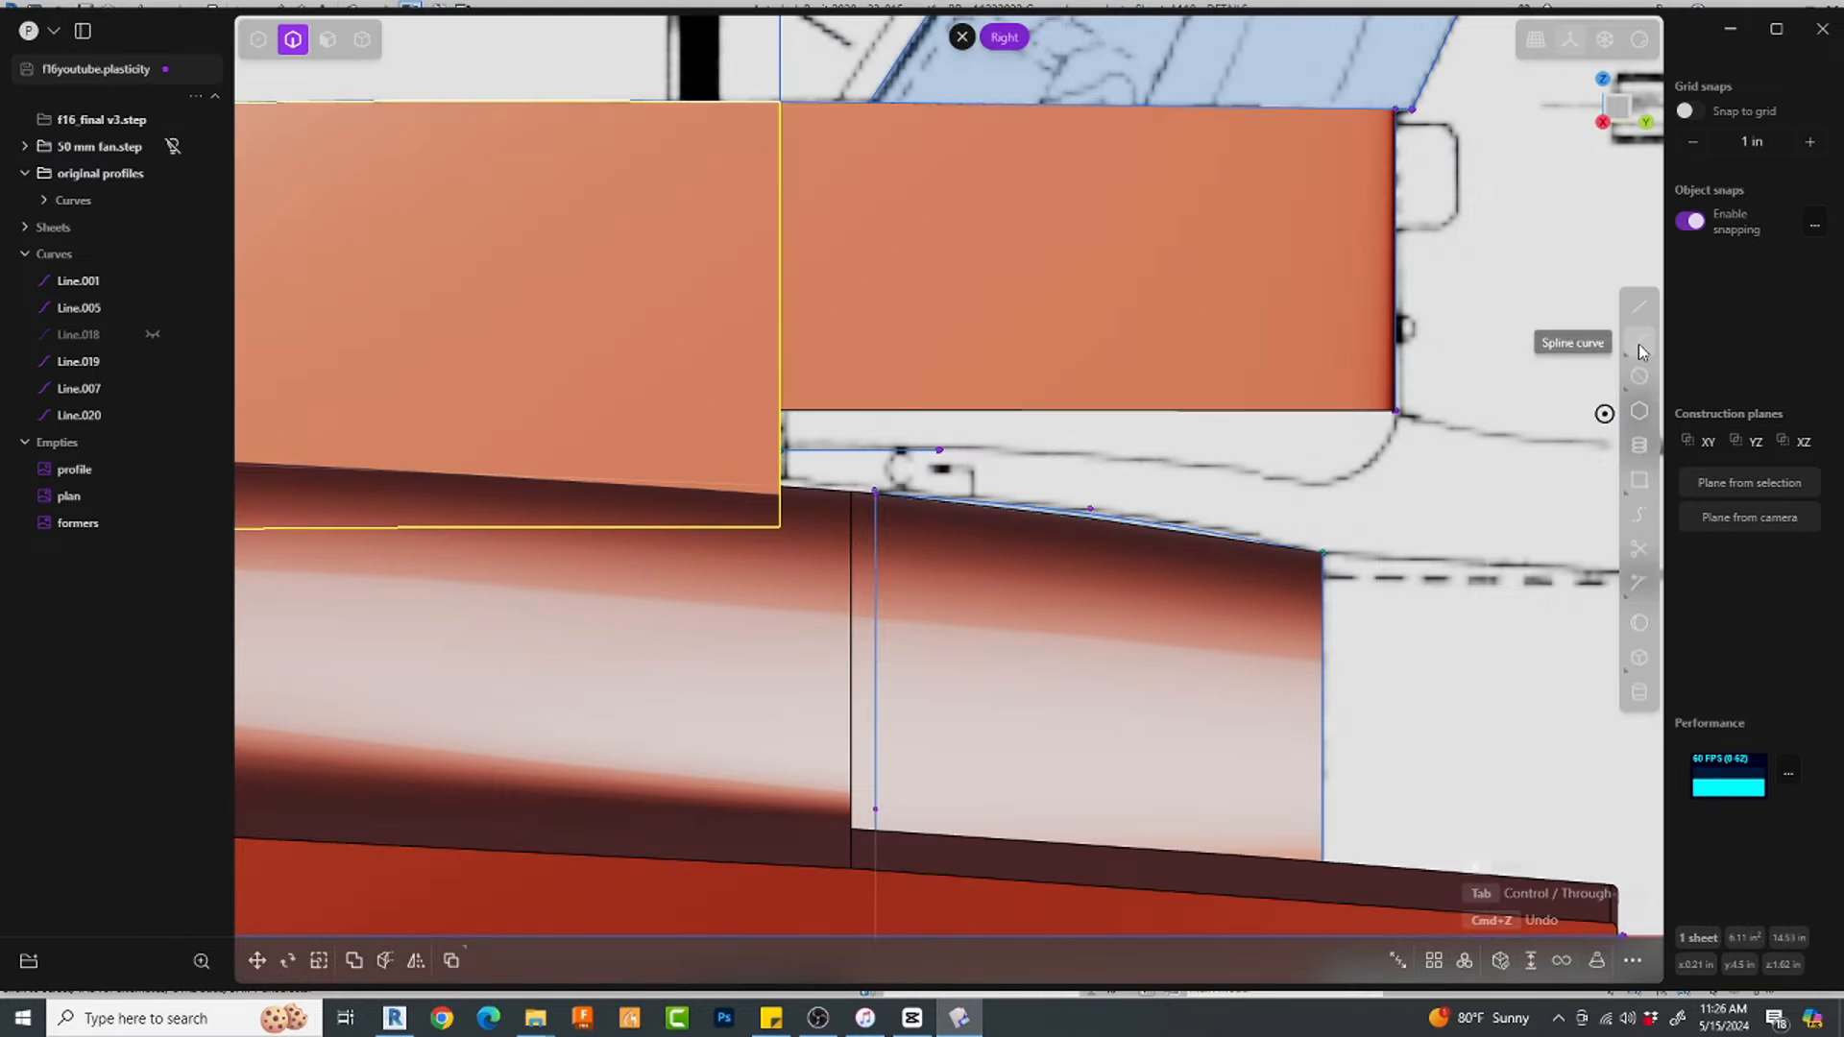
# Step: Trace the balsa block's lower outline with a spline and a vertical rear line, and bridge them at the rounded corner
pyautogui.click(1601, 361)
pyautogui.click(779, 449)
pyautogui.click(980, 449)
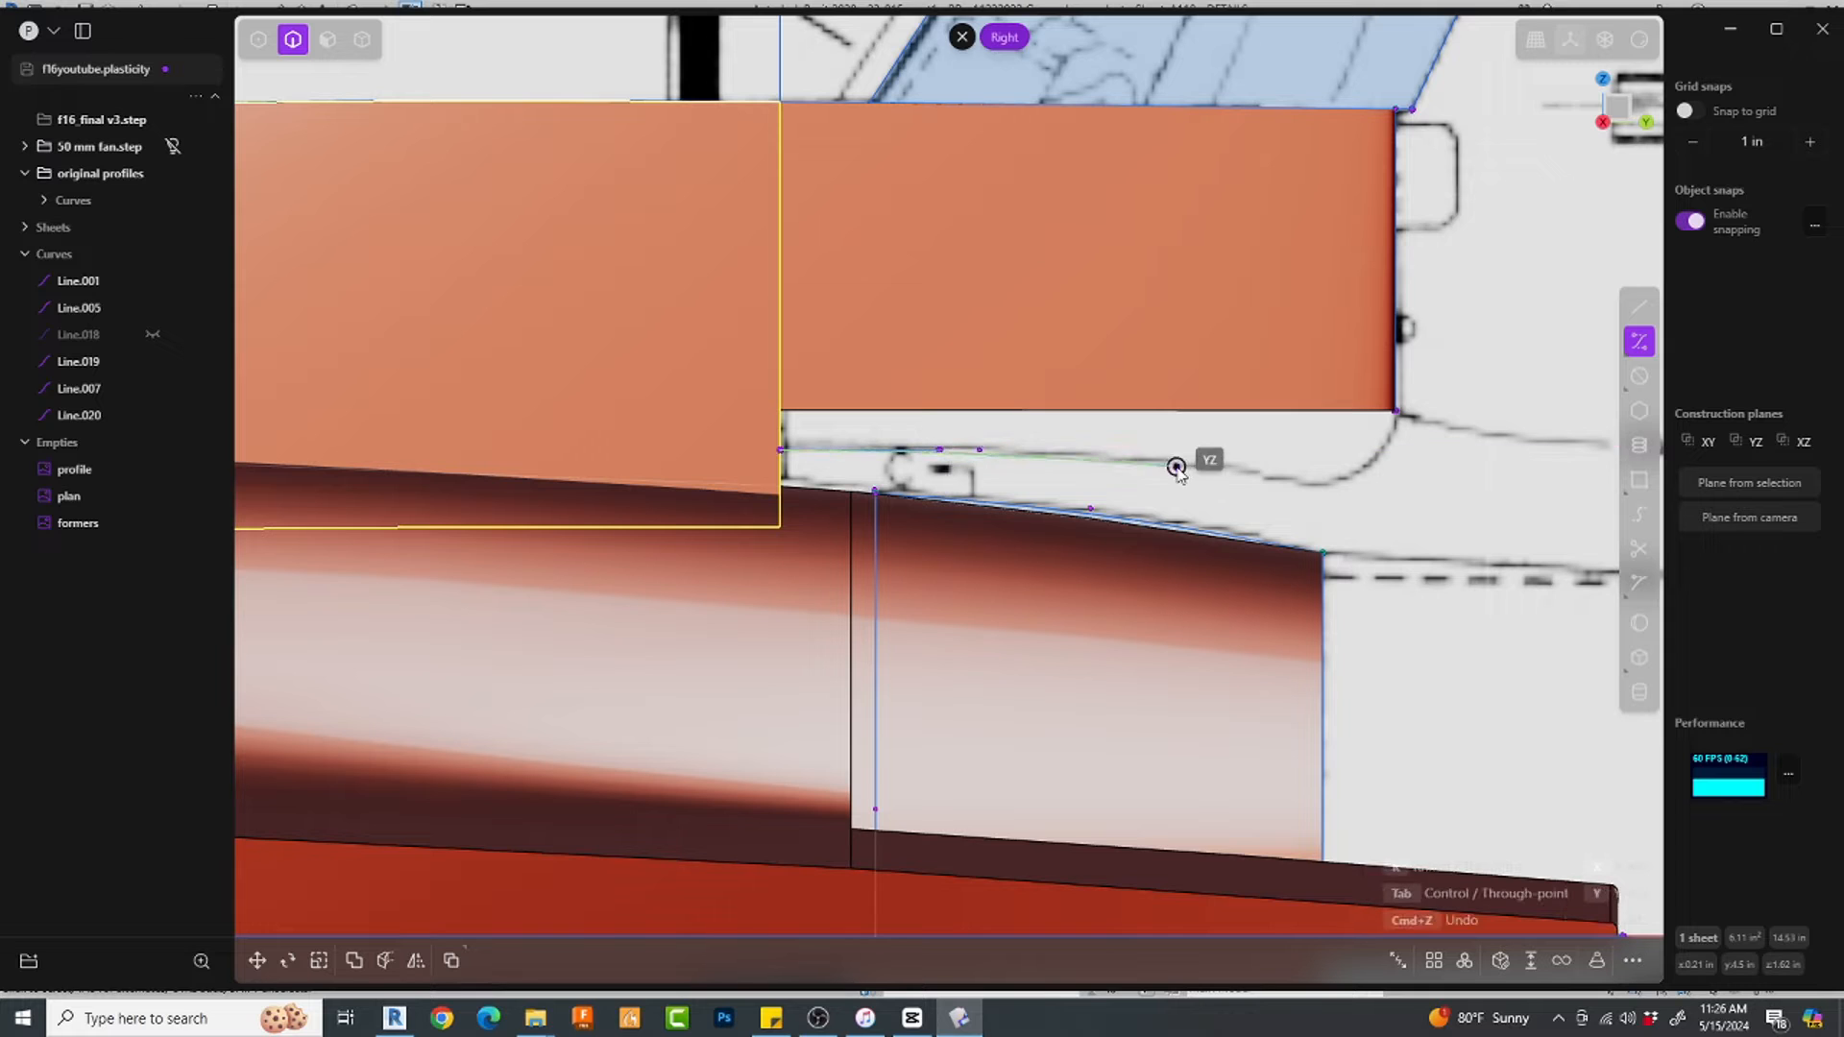
pyautogui.press('Return')
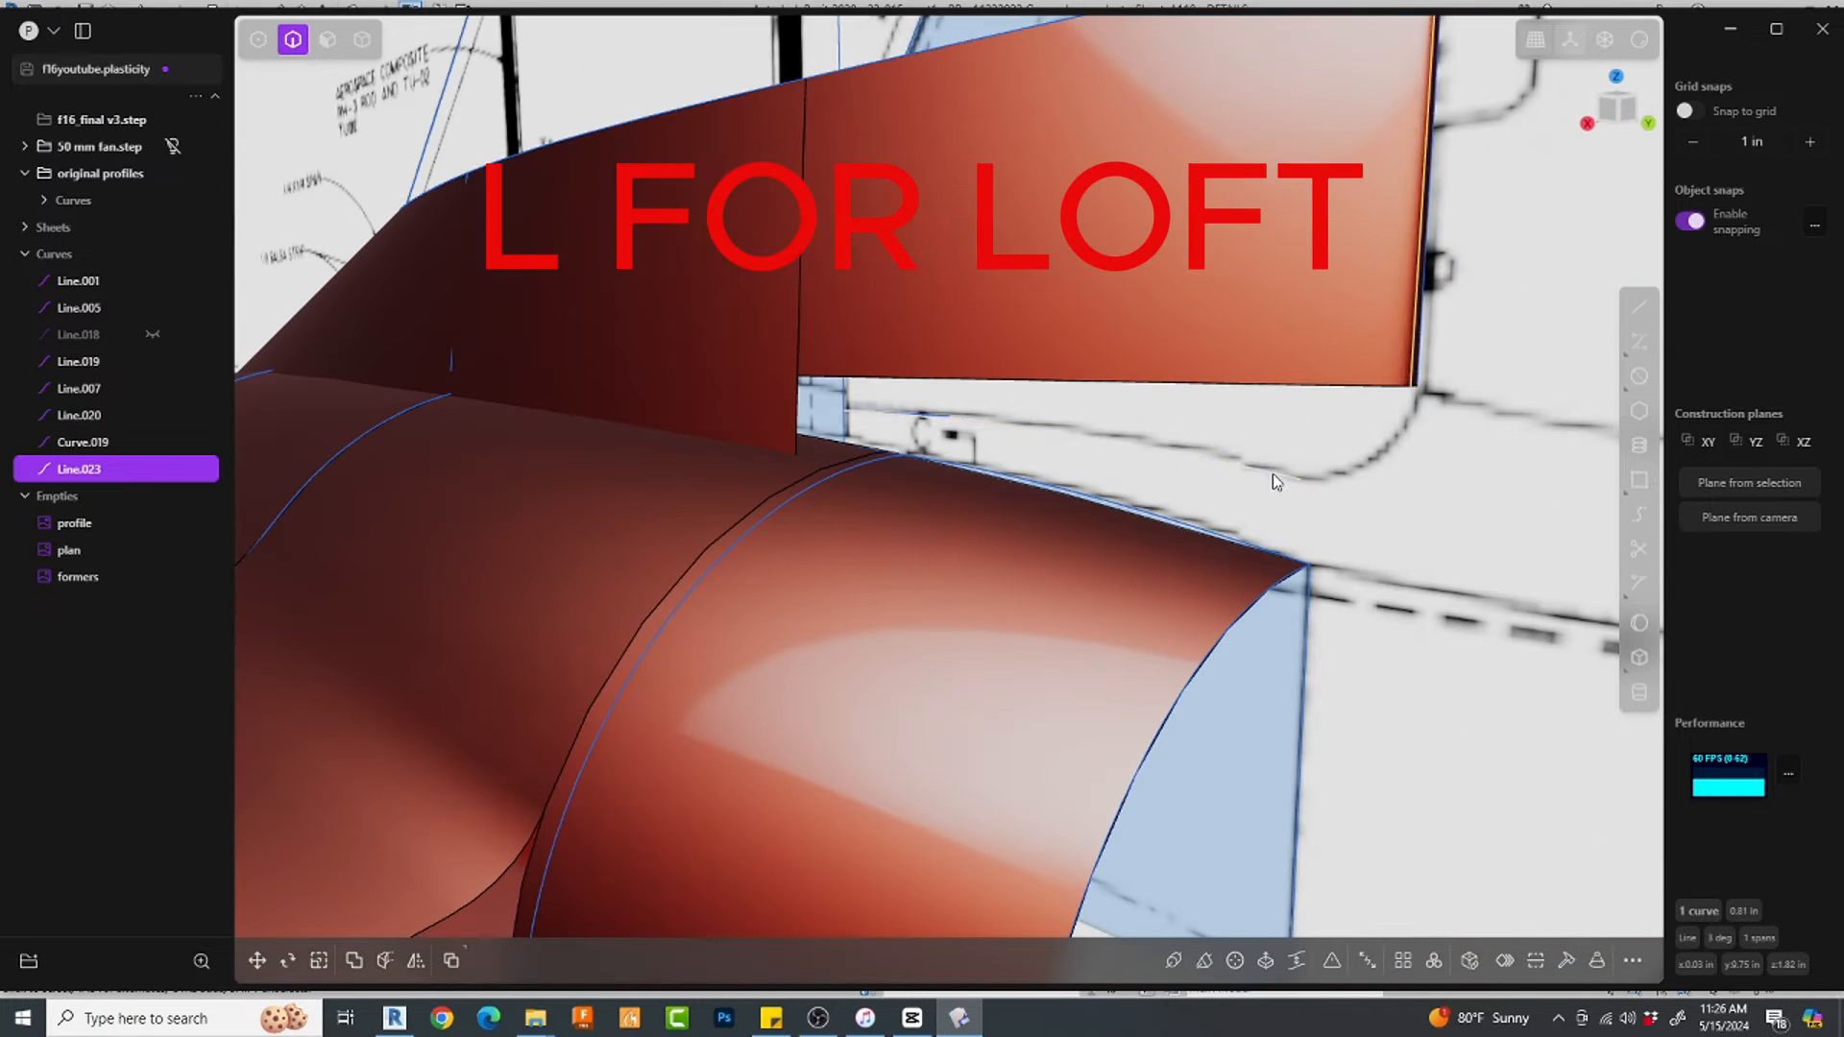
pyautogui.keyDown('shift'); pyautogui.click(1412, 382); pyautogui.keyUp('shift')
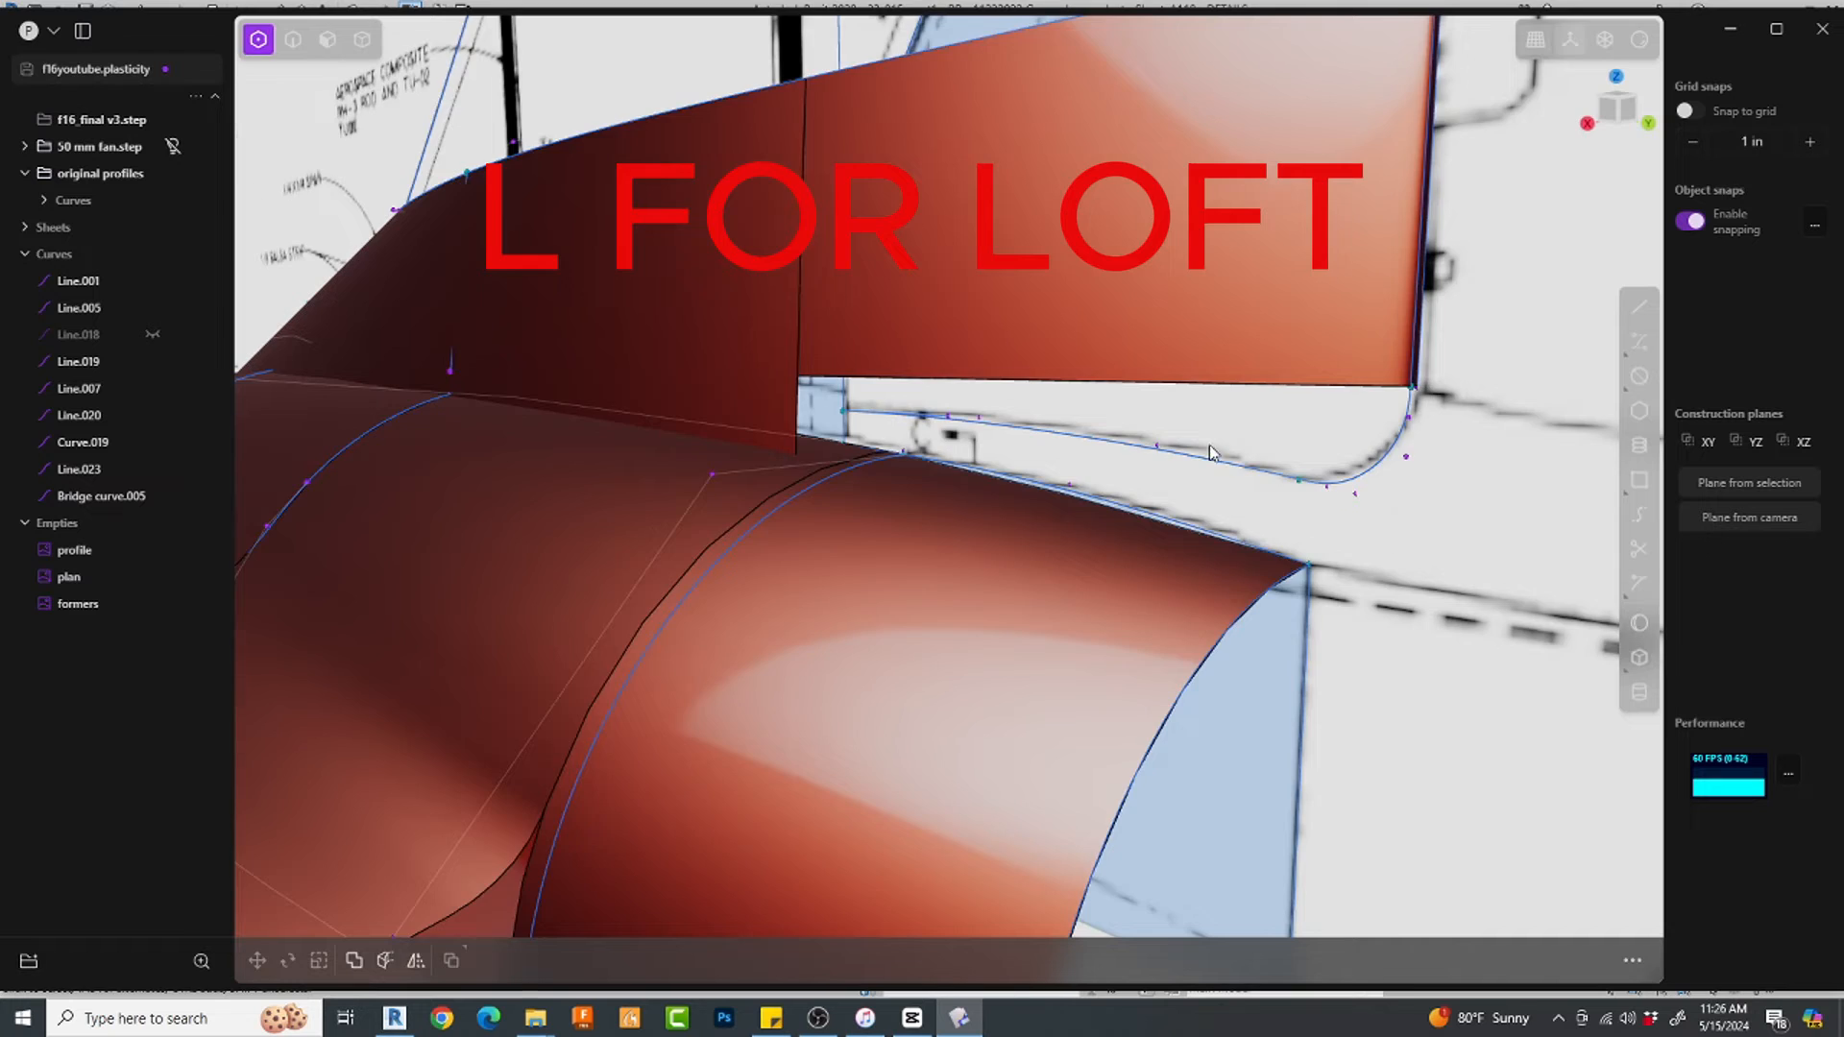
pyautogui.moveTo(1212, 453); pyautogui.dragTo(1351, 413, button='middle')
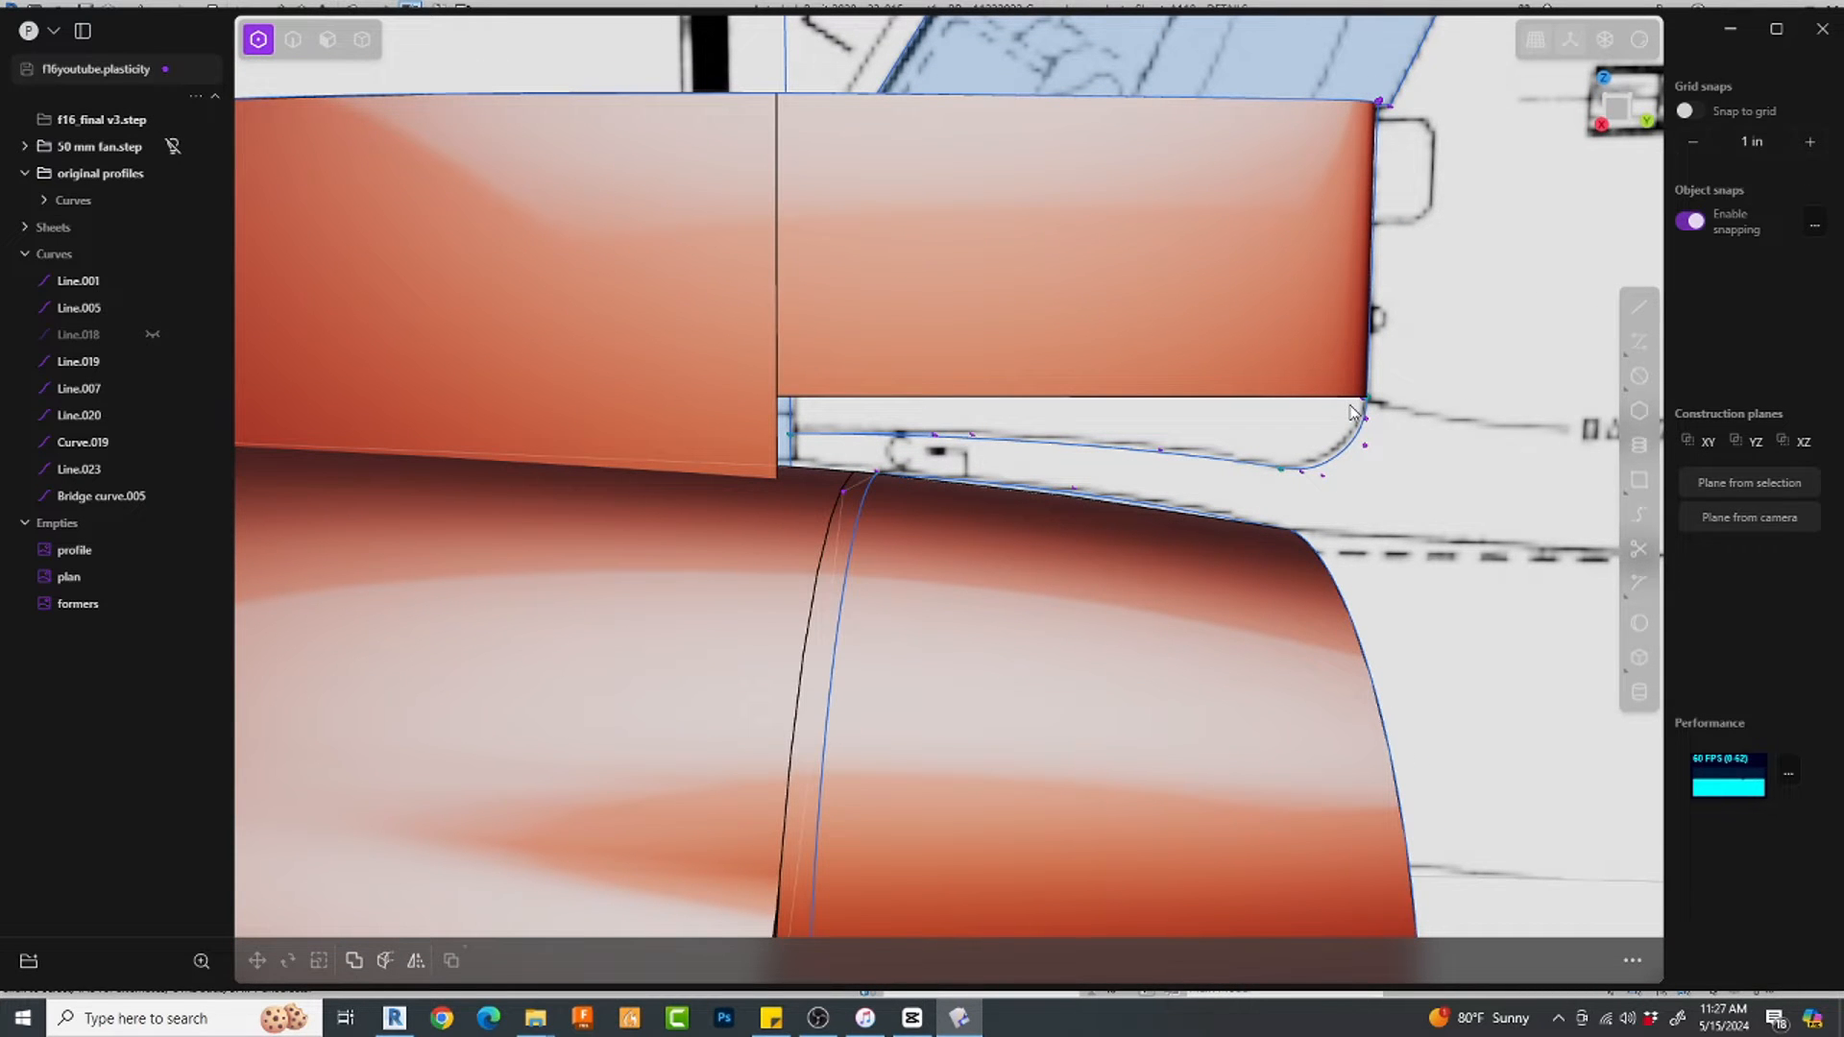
# Step: Extend the lower edge of the rear fin-base sheet linearly by about 0.213 in
pyautogui.press('2')
pyautogui.click(1245, 395)
pyautogui.hotkey('shift', 'e')
pyautogui.moveTo(1251, 396); pyautogui.dragTo(1253, 470)
pyautogui.scroll(-3, 1259, 466)
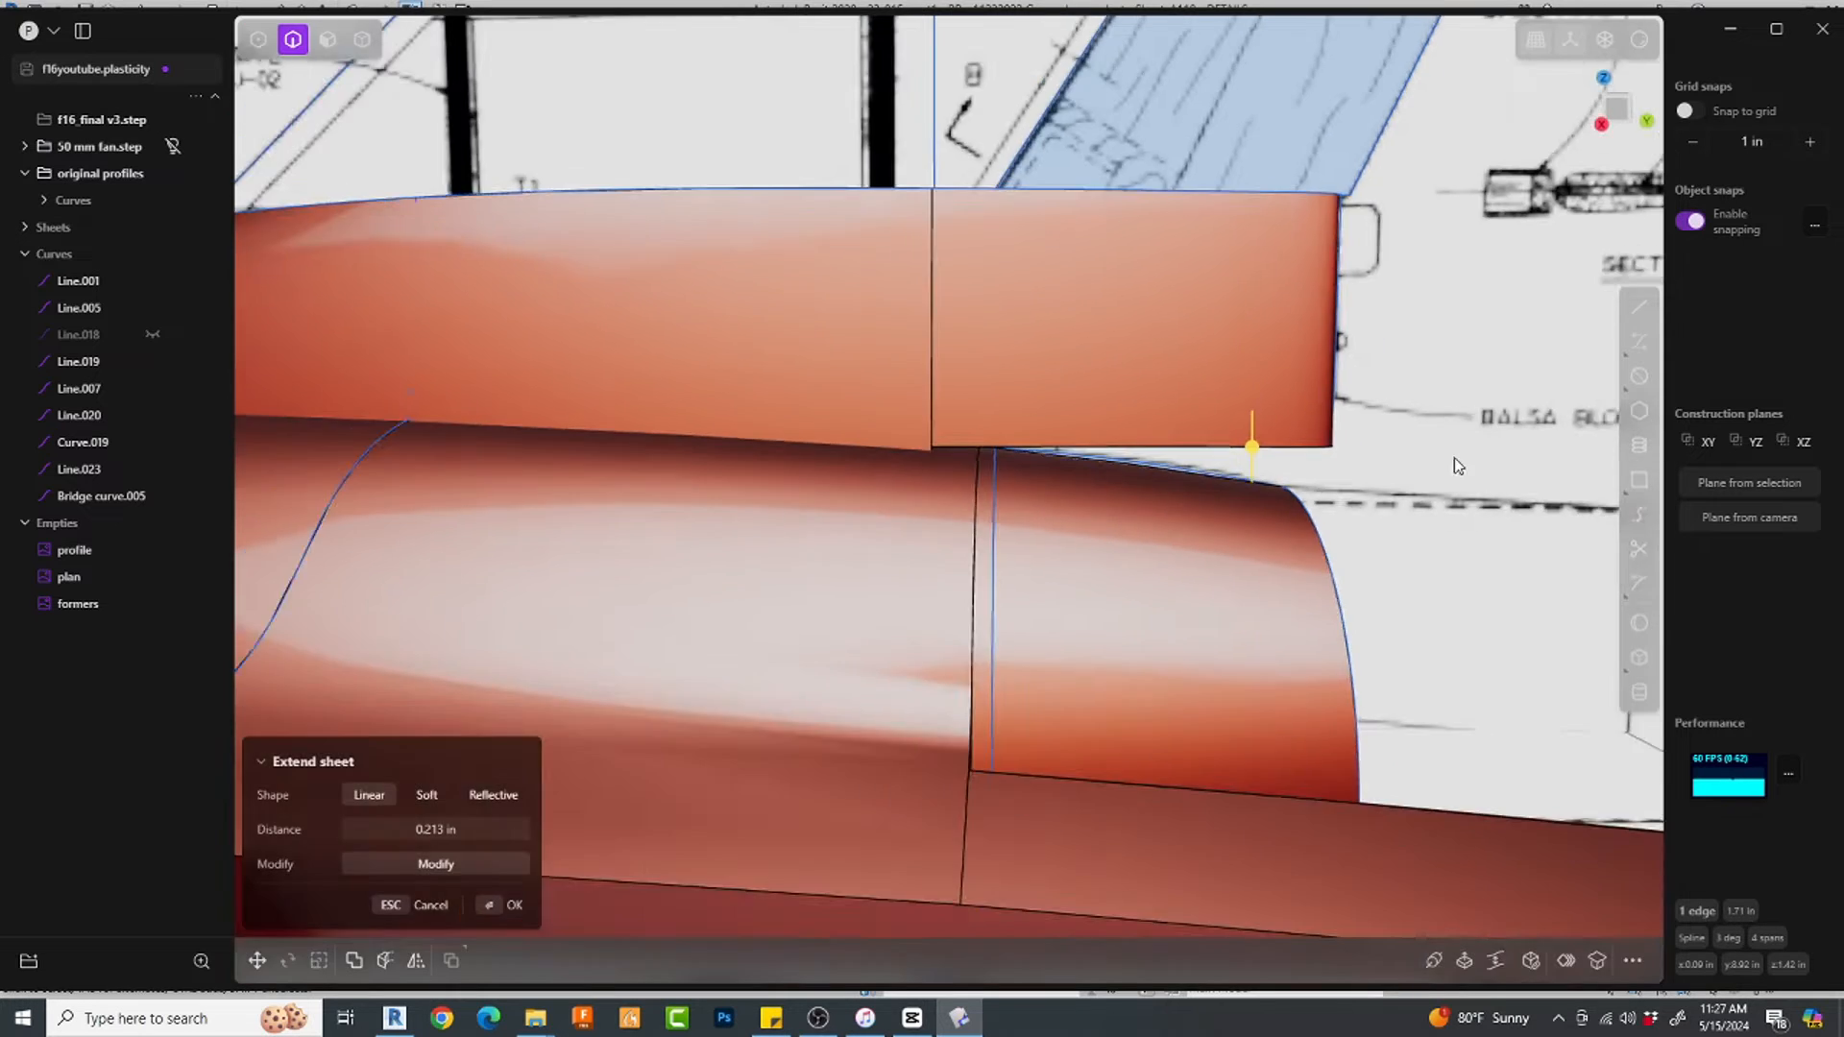
pyautogui.moveTo(1455, 460); pyautogui.dragTo(1364, 451, button='middle')
pyautogui.scroll(3, 1368, 445)
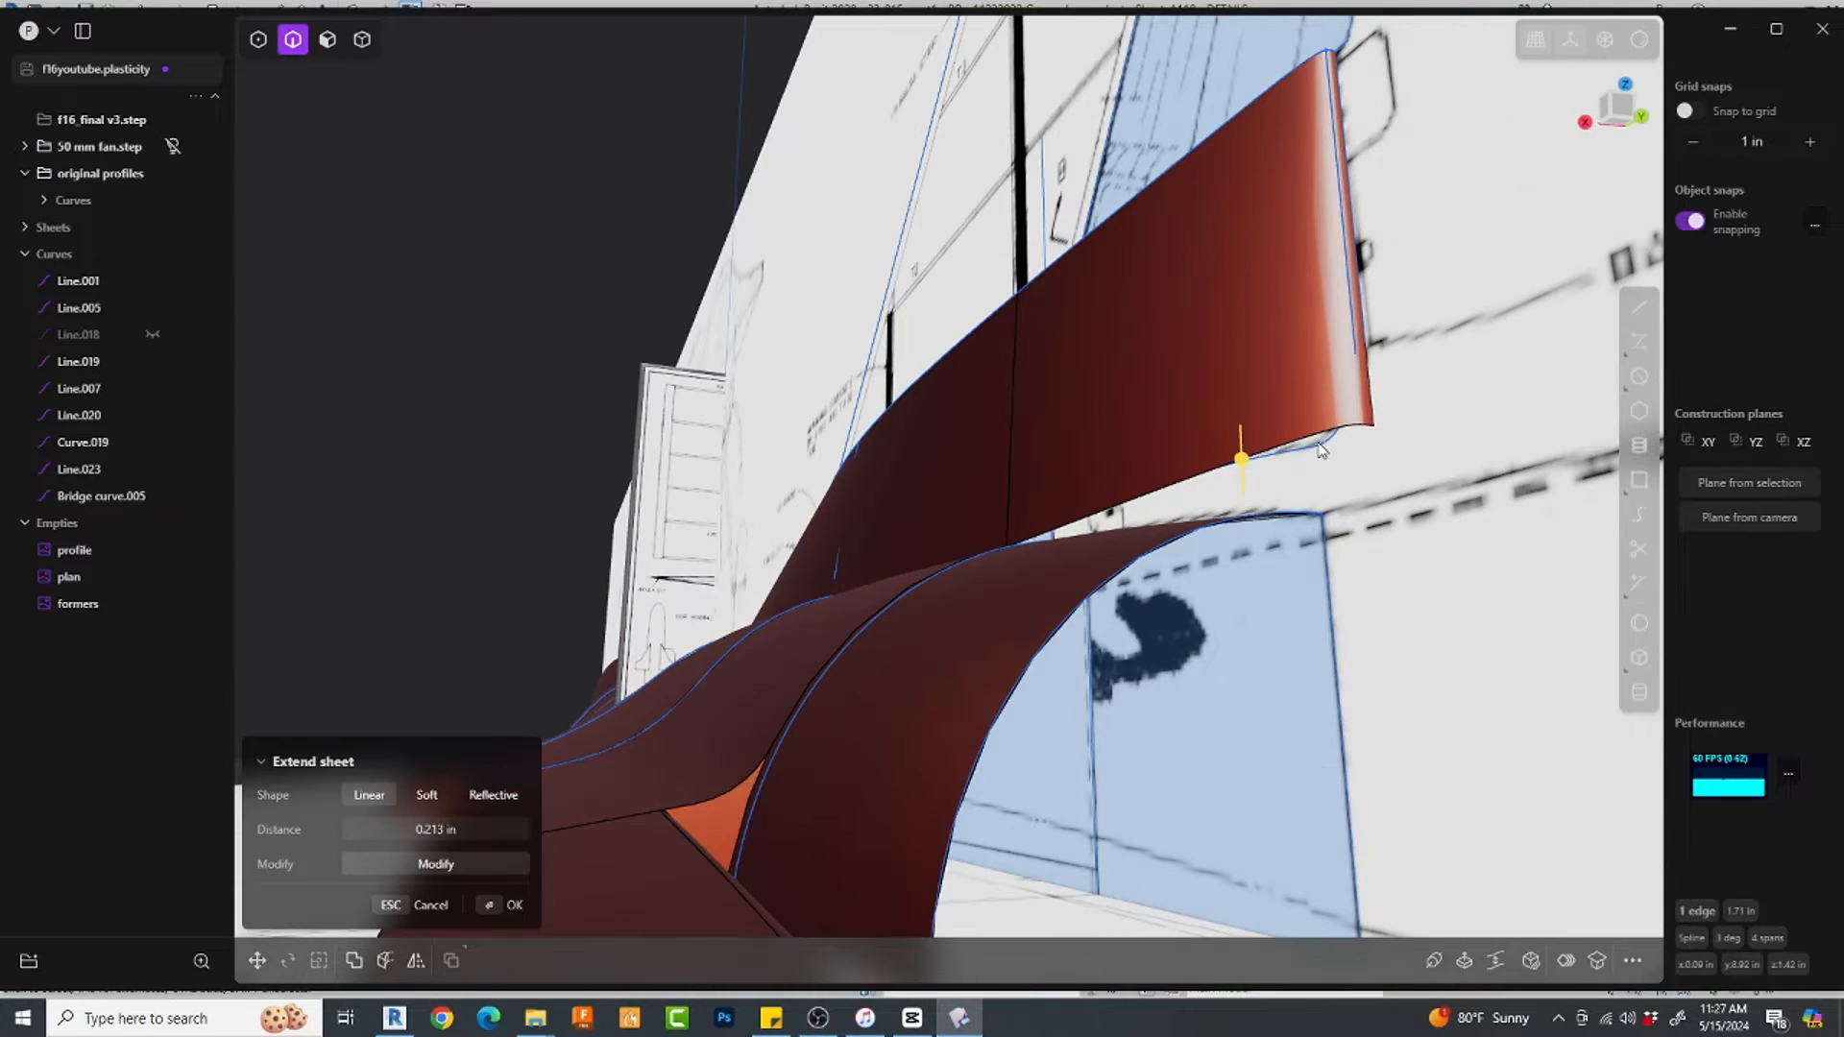
pyautogui.rightClick(1318, 449)
# Step: Move the spline, bridge curve and rear line of the balsa block outline together about 0.262 in along X
pyautogui.click(1311, 446)
pyautogui.keyDown('shift'); pyautogui.click(1344, 413); pyautogui.keyUp('shift')
pyautogui.keyDown('shift'); pyautogui.click(1353, 331); pyautogui.keyUp('shift')
pyautogui.press('g')
pyautogui.moveTo(1099, 342); pyautogui.dragTo(1001, 356)
pyautogui.moveTo(1001, 357); pyautogui.dragTo(1340, 459, button='middle')
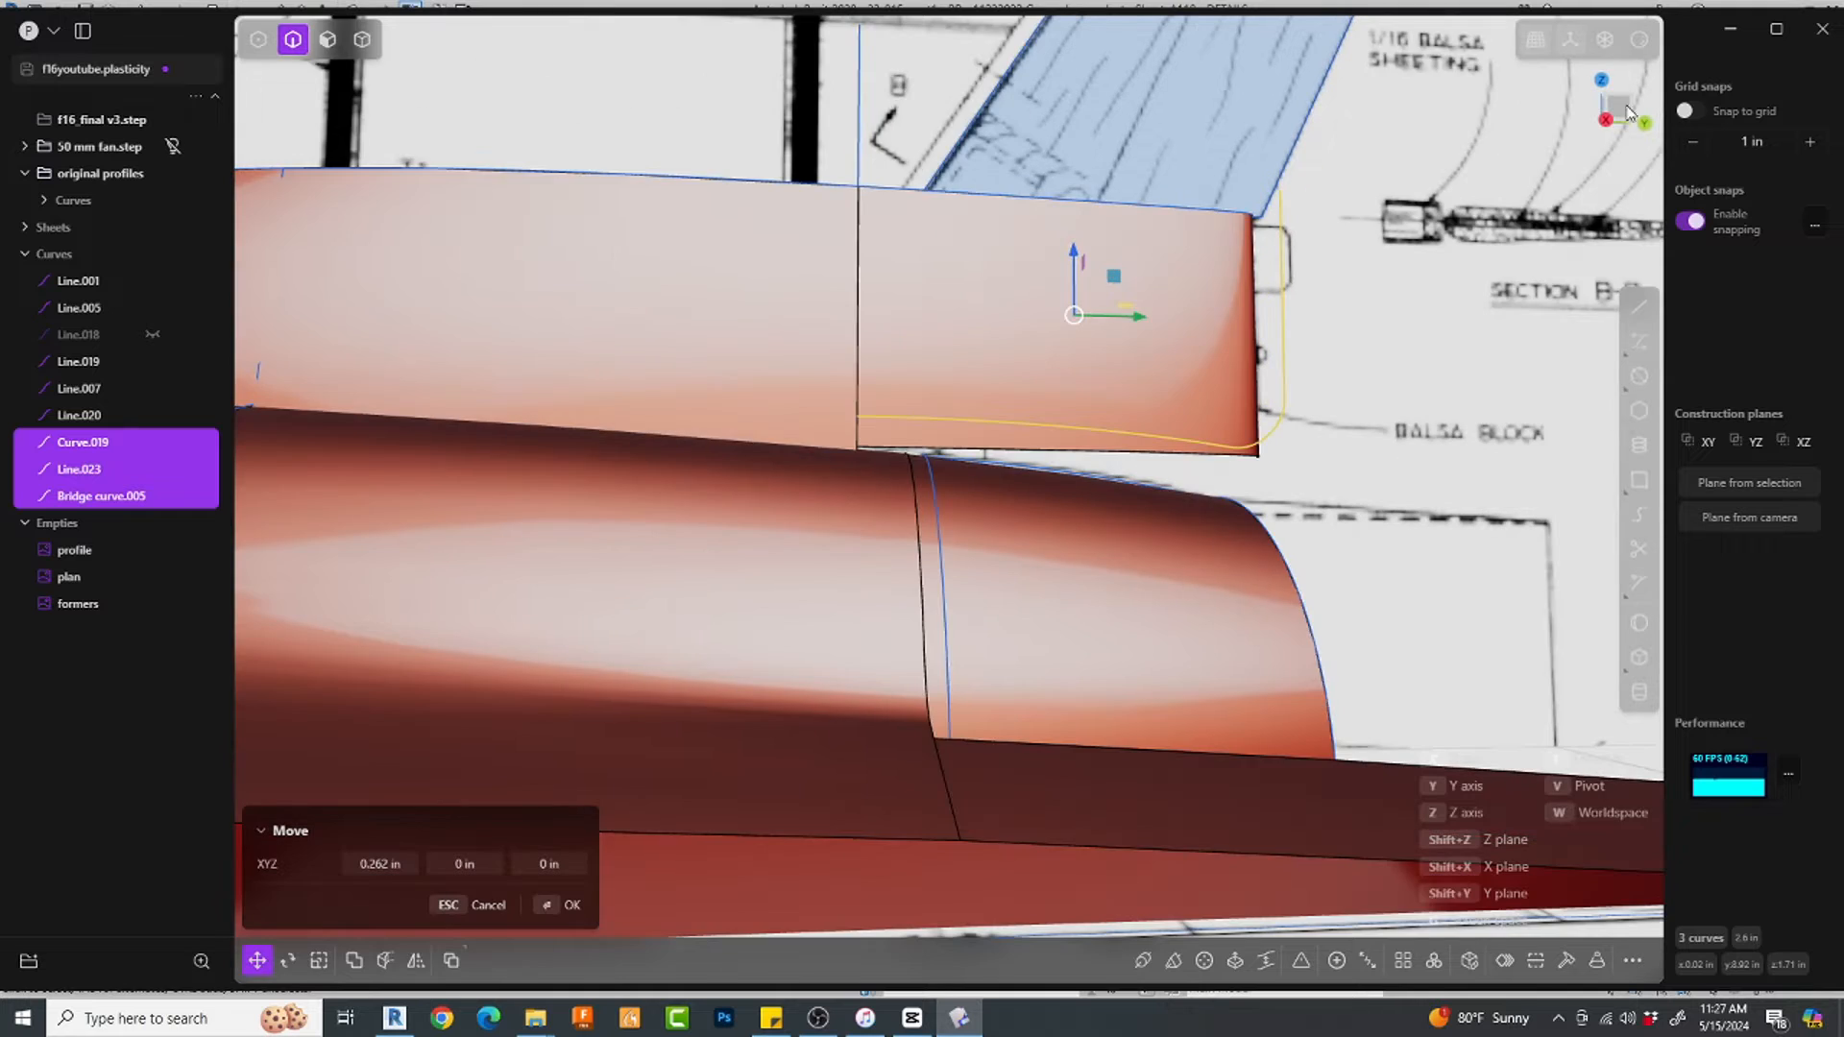
# Step: Duplicate the three balsa block outline curves and scale the copies down freestyle to form an inner outline
pyautogui.click(1627, 112)
pyautogui.hotkey('shift', 'd')
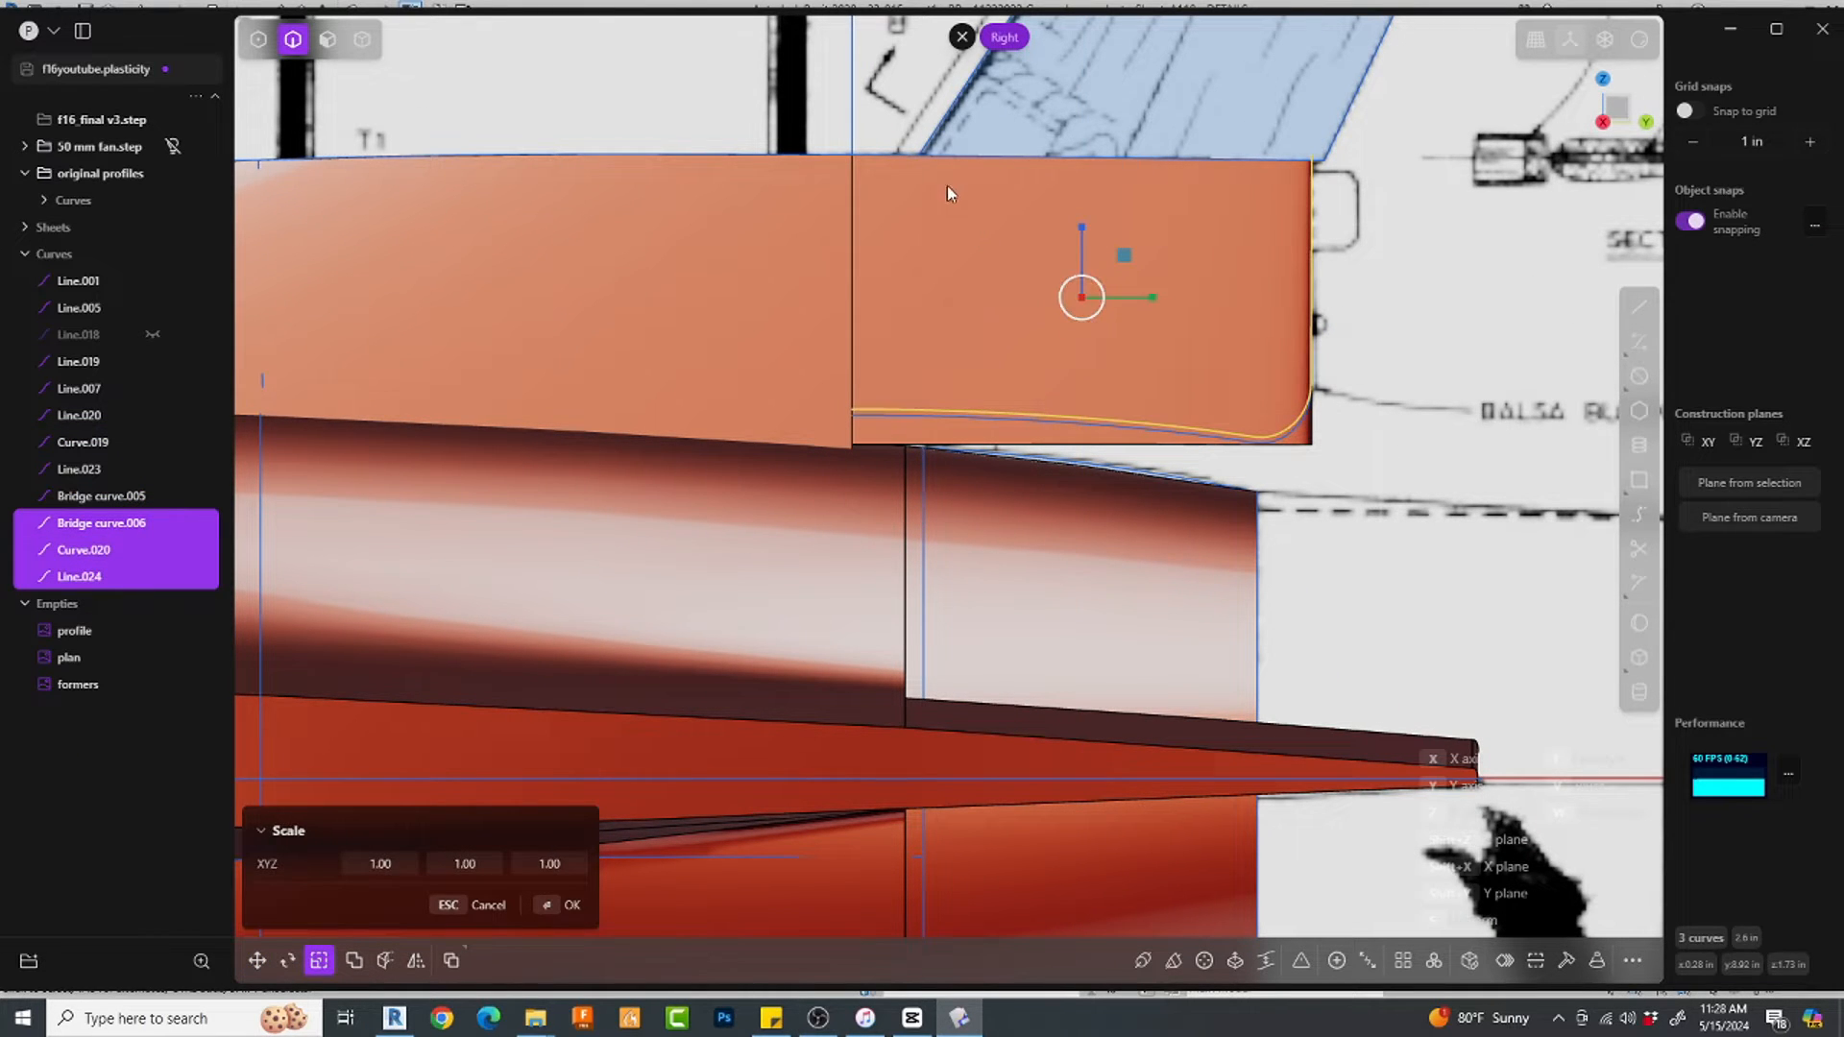
pyautogui.press('f')
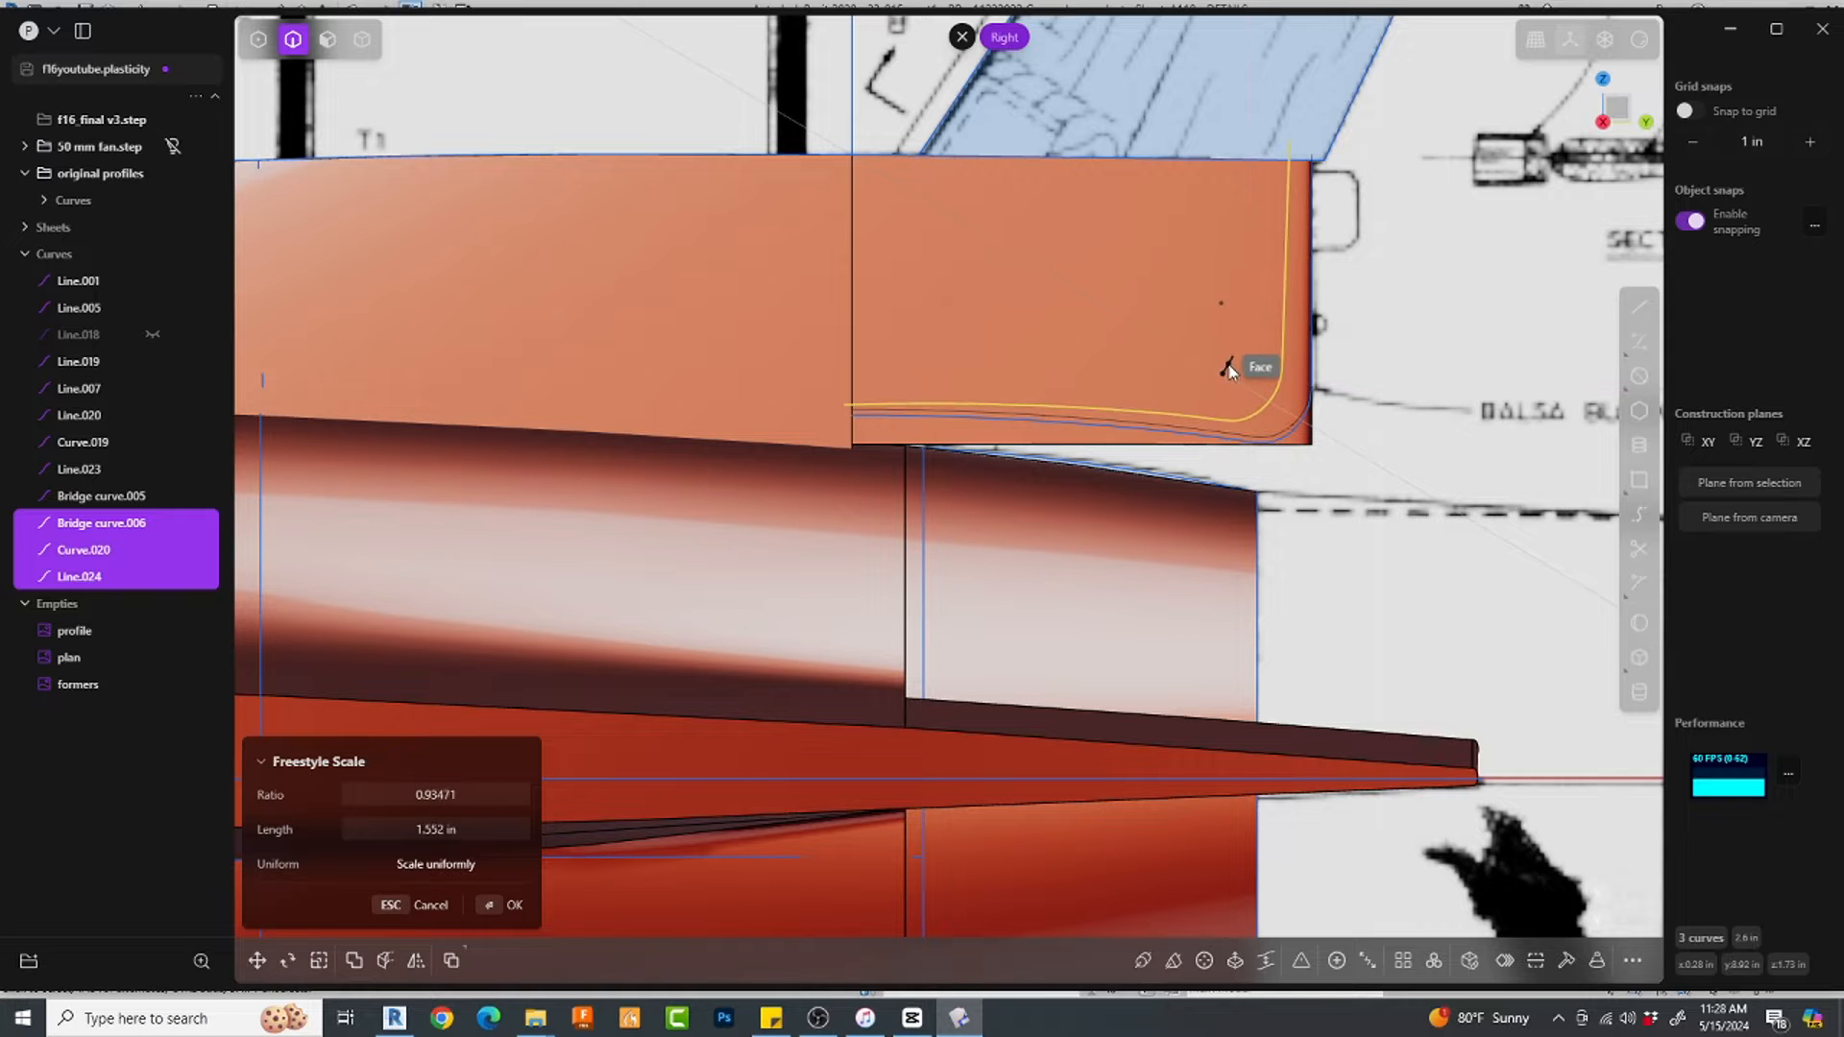
pyautogui.click(1392, 423)
pyautogui.click(1392, 428)
pyautogui.scroll(-3, 1395, 466)
pyautogui.moveTo(1396, 470); pyautogui.dragTo(1265, 327, button='middle')
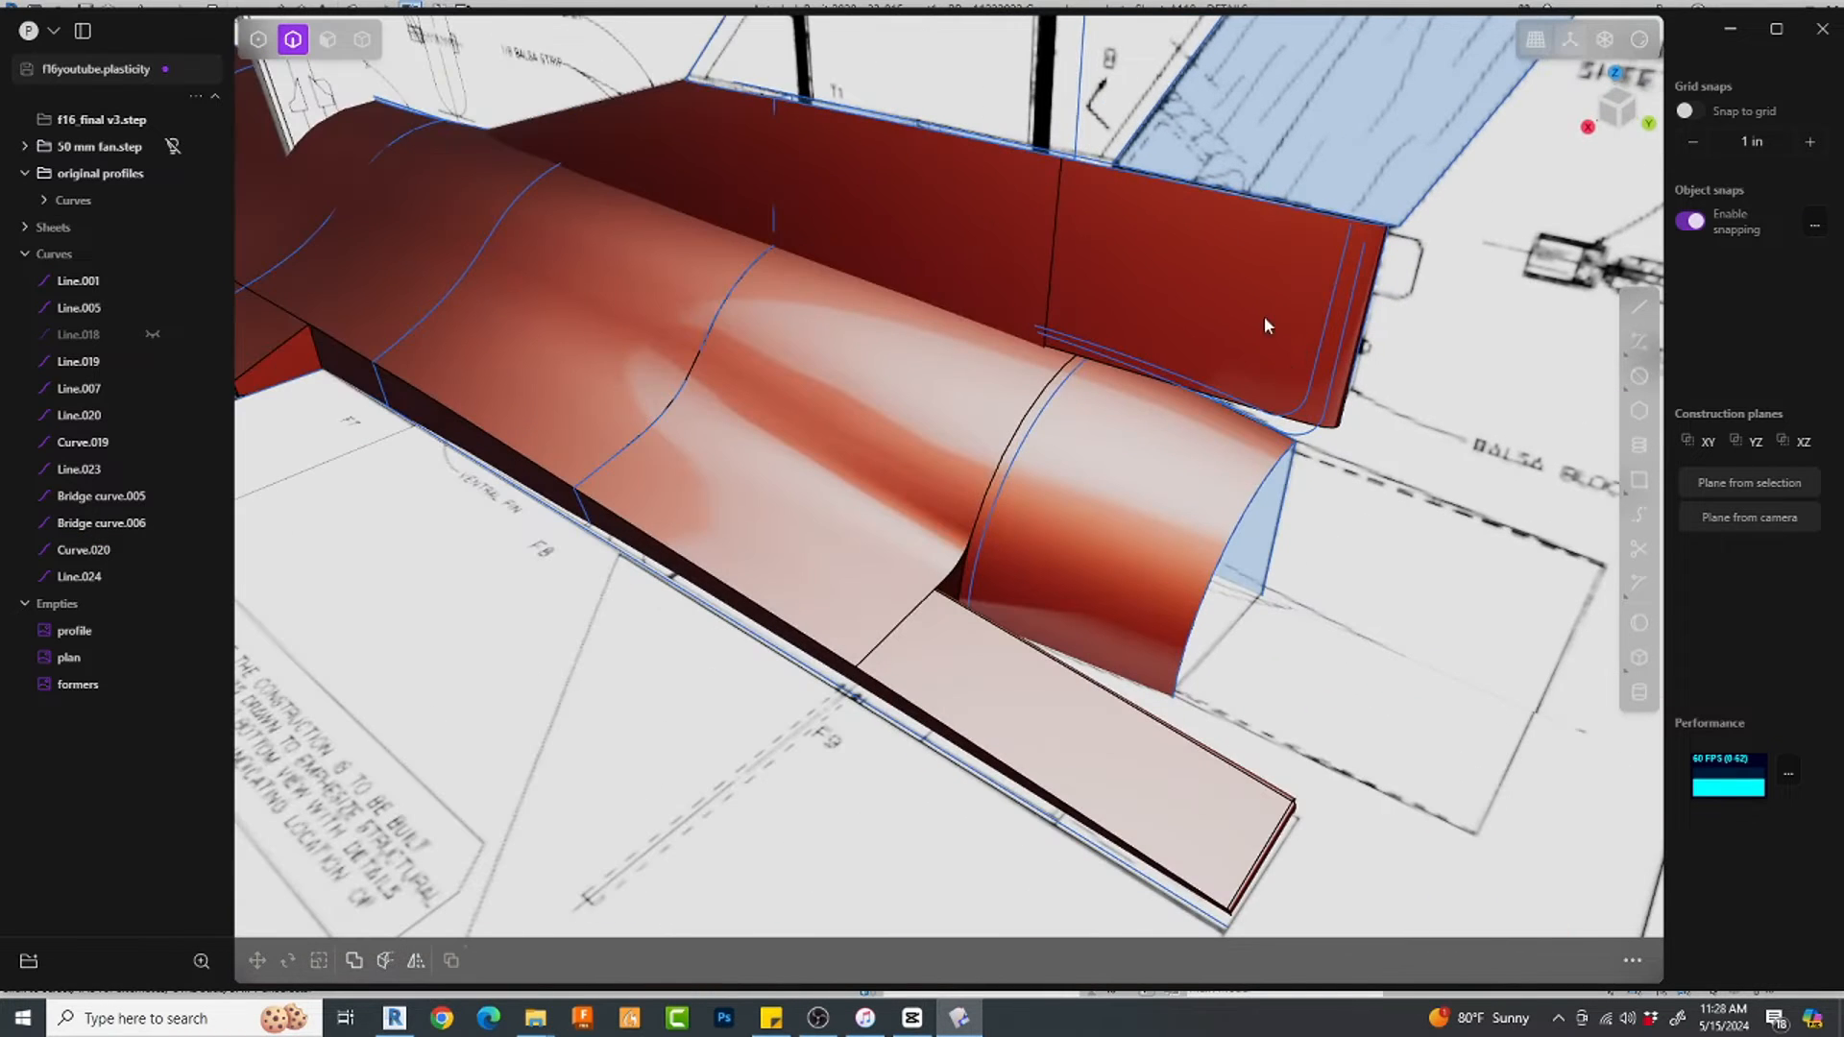
# Step: Join the inner outline's spline, bridge curve and rear line into one curve
pyautogui.press('4')
pyautogui.click(1316, 345)
pyautogui.press('Escape')
pyautogui.press('2')
pyautogui.click(1315, 368)
pyautogui.keyDown('shift'); pyautogui.click(1229, 404); pyautogui.keyUp('shift')
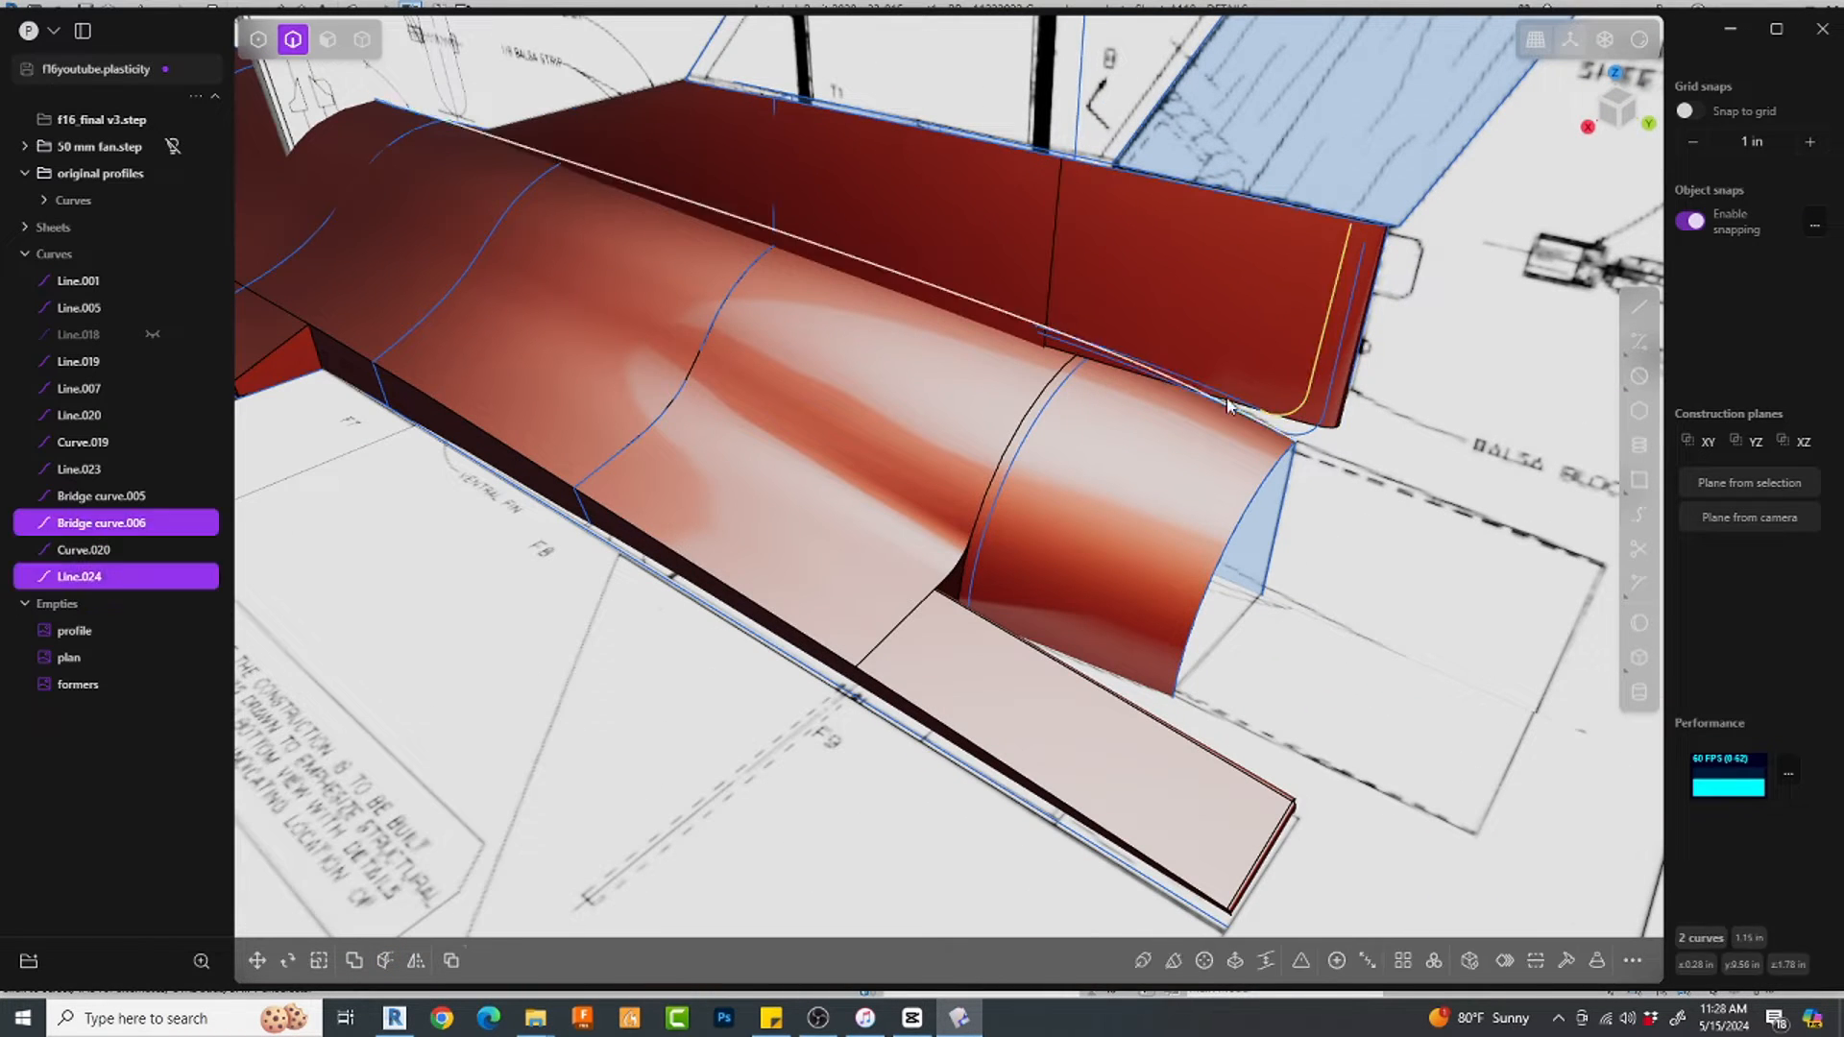
pyautogui.press('j')
# Step: Cut the rear fin-base sheet with the joined inner outline and delete the outer offcut
pyautogui.scroll(2, 1259, 285)
pyautogui.press('4')
pyautogui.click(1266, 293)
pyautogui.press('c')
pyautogui.click(1323, 385)
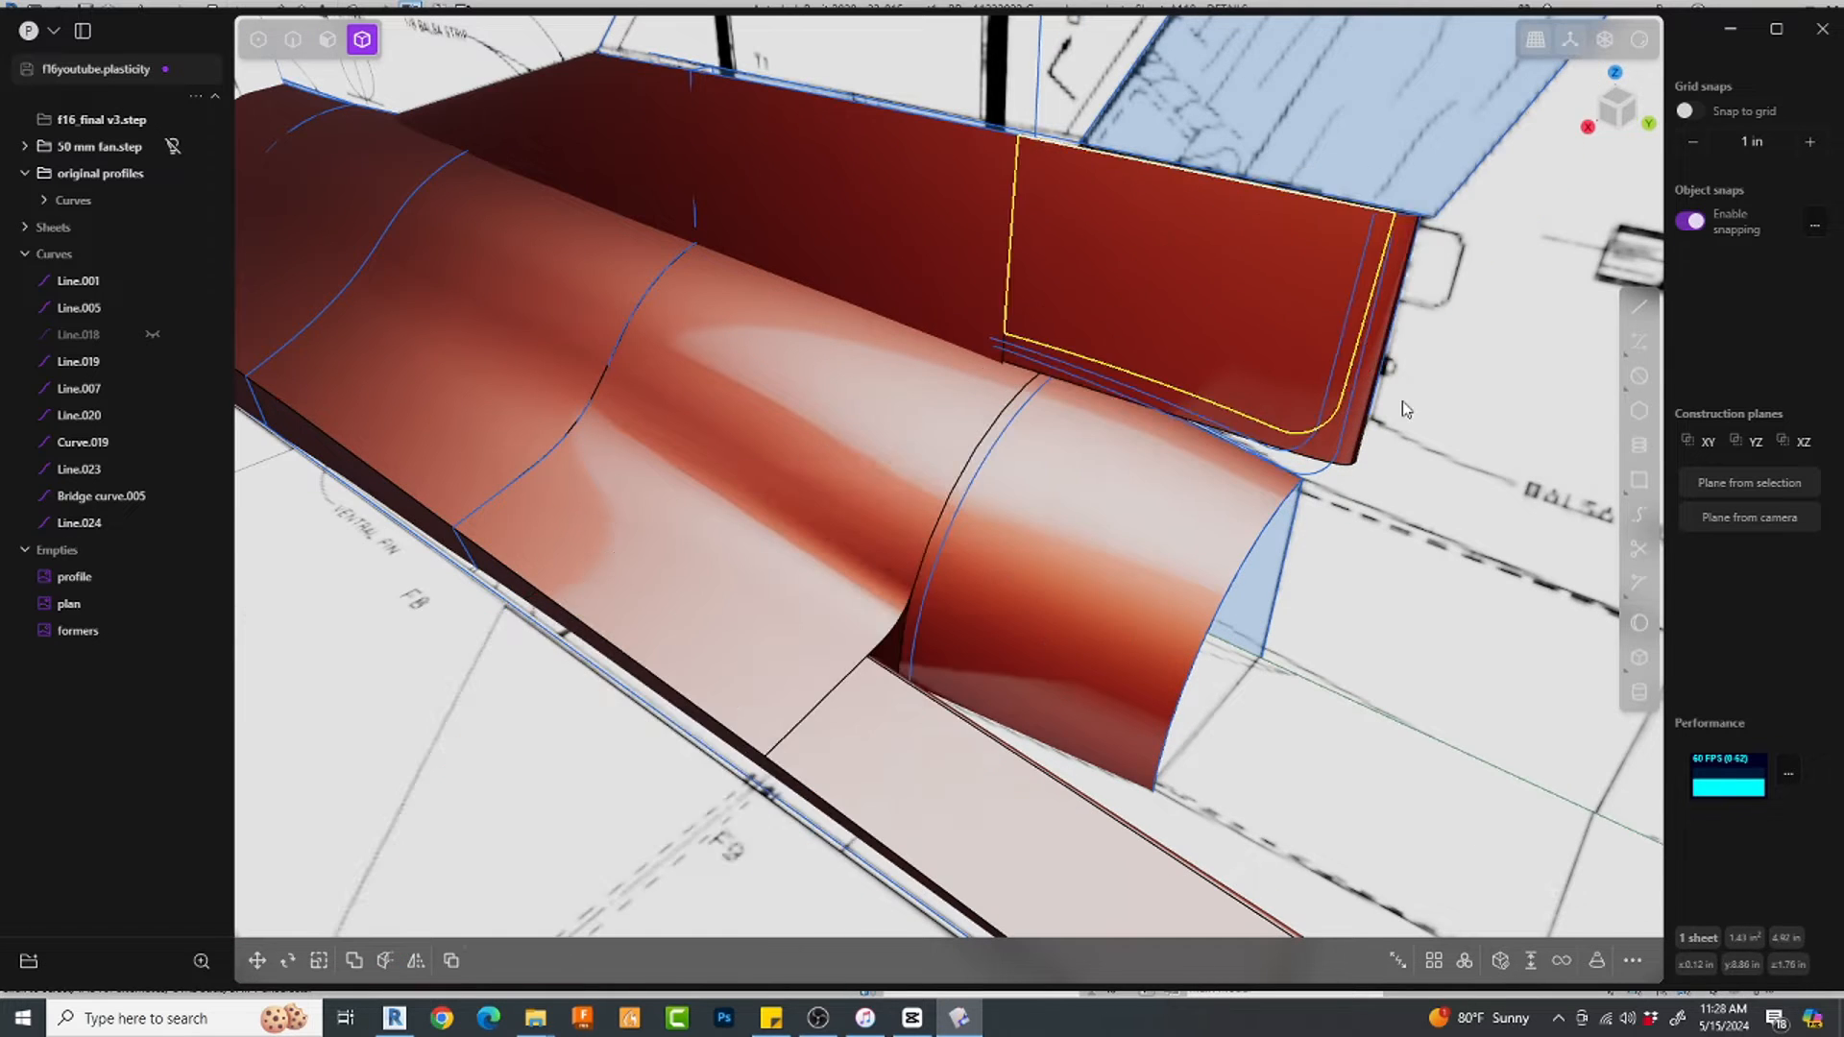
pyautogui.scroll(3, 1395, 413)
pyautogui.click(1323, 447)
pyautogui.press('Delete')
# Step: Join the three outer outline curves, the lower spline, corner bridge and rear line, into a single curve
pyautogui.click(1323, 419)
pyautogui.keyDown('shift'); pyautogui.click(1304, 456); pyautogui.keyUp('shift')
pyautogui.keyDown('shift'); pyautogui.click(1246, 460); pyautogui.keyUp('shift')
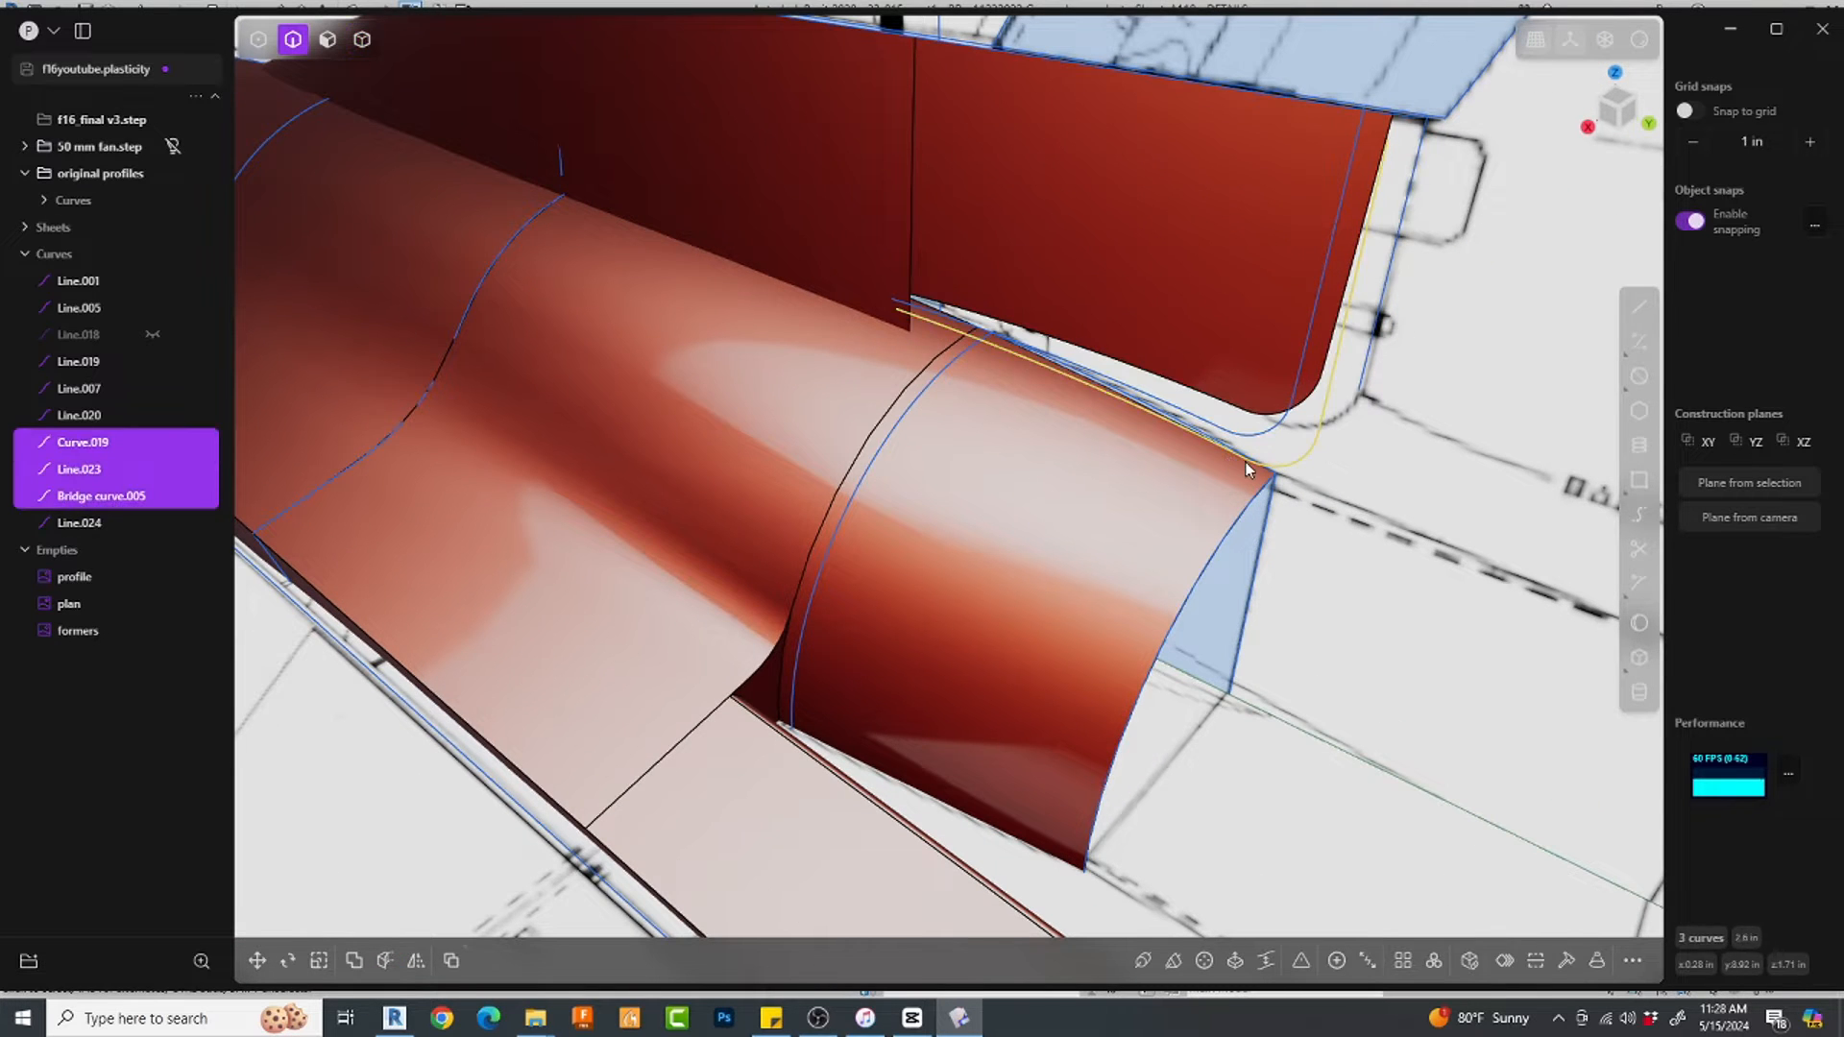
pyautogui.press('j')
# Step: Move the joined outer outline about -0.046 in along X
pyautogui.scroll(-3, 1246, 461)
pyautogui.moveTo(1246, 461); pyautogui.dragTo(1120, 351, button='middle')
pyautogui.press('g')
pyautogui.click(1441, 355)
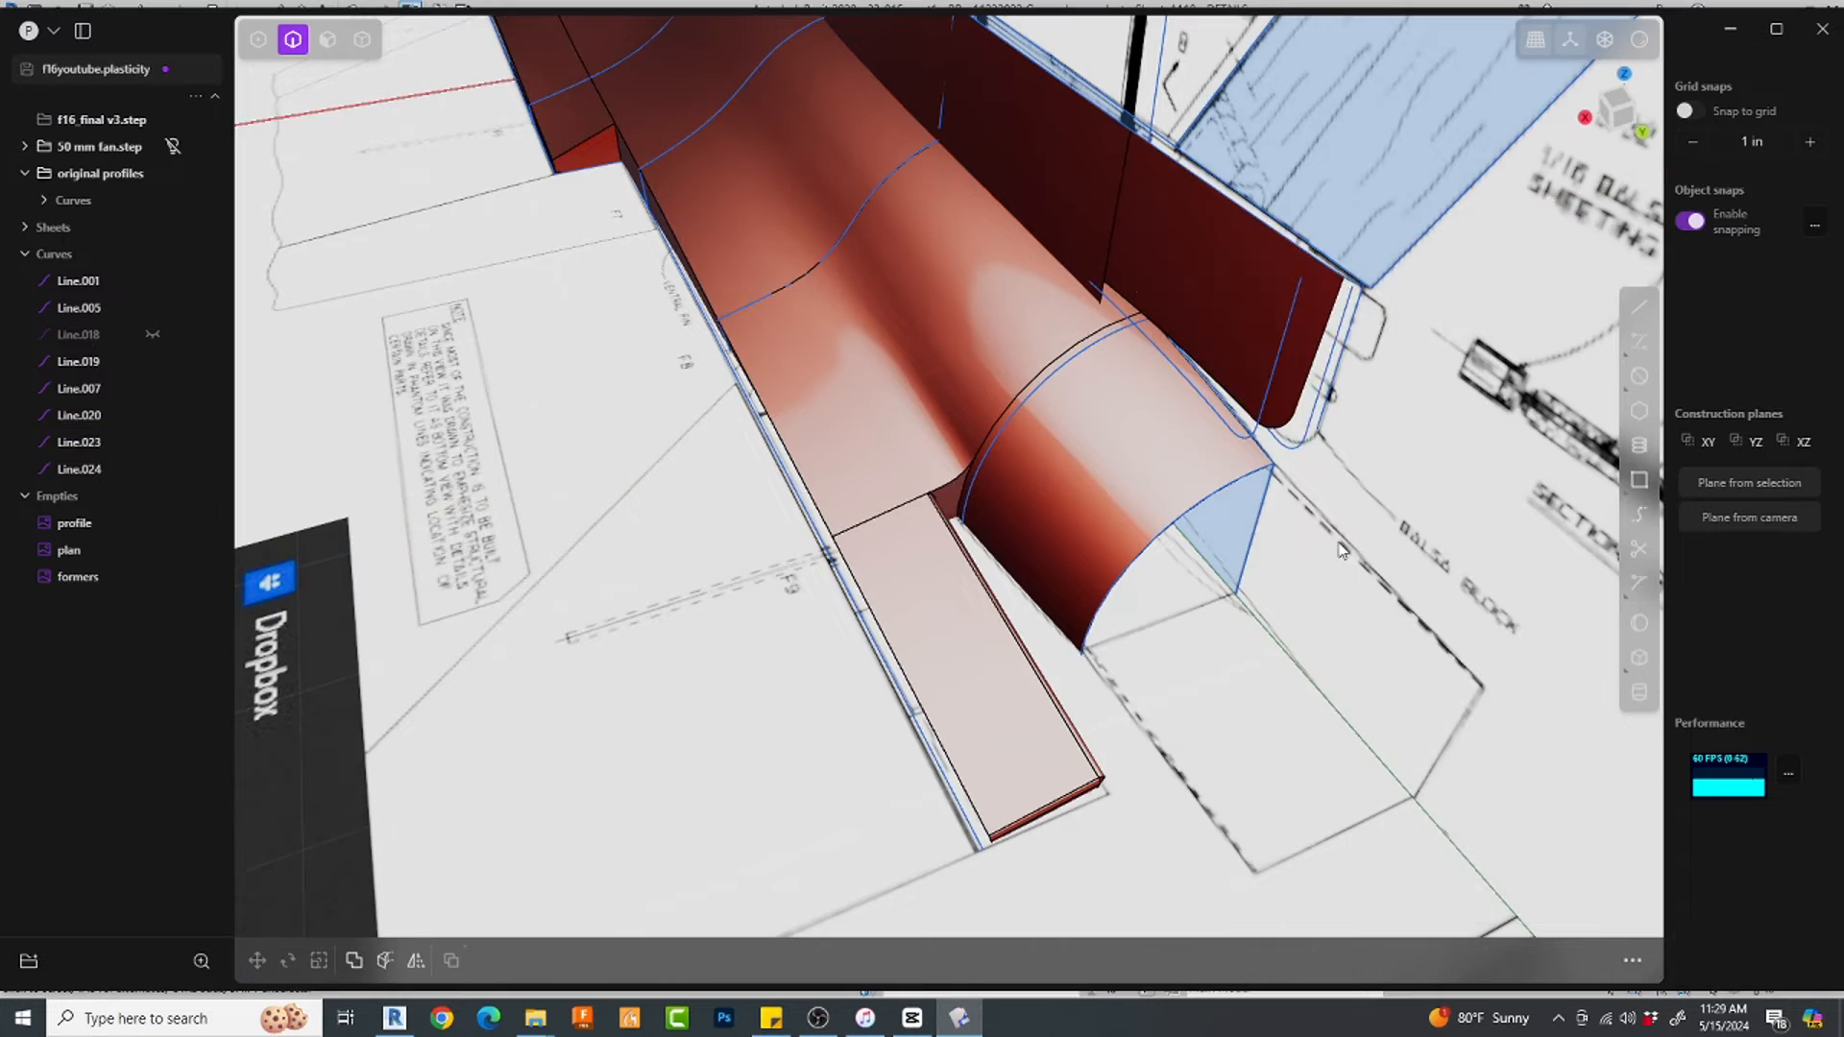
pyautogui.moveTo(1490, 367); pyautogui.dragTo(1429, 398, button='middle')
pyautogui.scroll(3, 1429, 396)
pyautogui.click(1305, 330)
pyautogui.press('g')
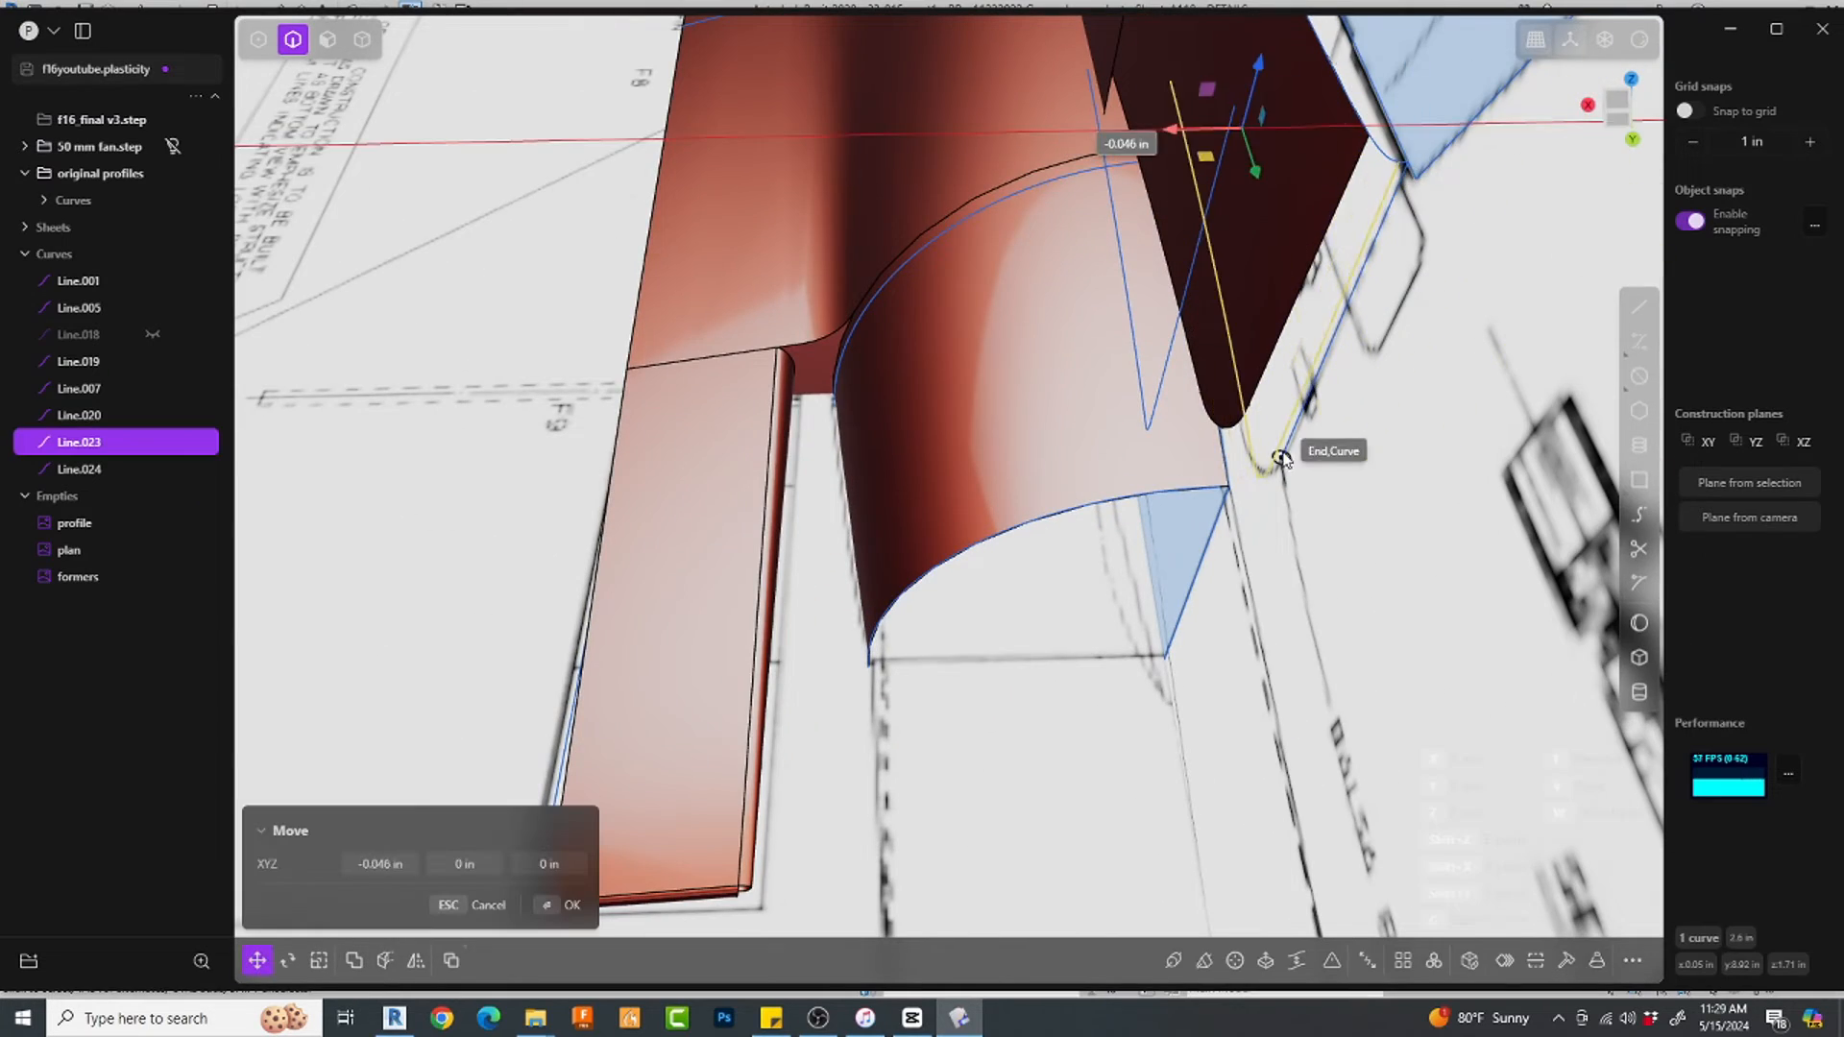
pyautogui.click(1280, 459)
pyautogui.scroll(4, 1402, 163)
pyautogui.press('Return')
# Step: Shift the outer outline along X again to align it with the rear corner of the fin profile
pyautogui.moveTo(1412, 173); pyautogui.dragTo(1247, 747, button='middle')
pyautogui.press('g')
pyautogui.press('x')
pyautogui.click(1389, 150)
pyautogui.scroll(-3, 1383, 164)
# Step: Isolate the joined outer outline together with the trimmed rear fin-base sheet
pyautogui.click(1187, 441)
pyautogui.click(1278, 783)
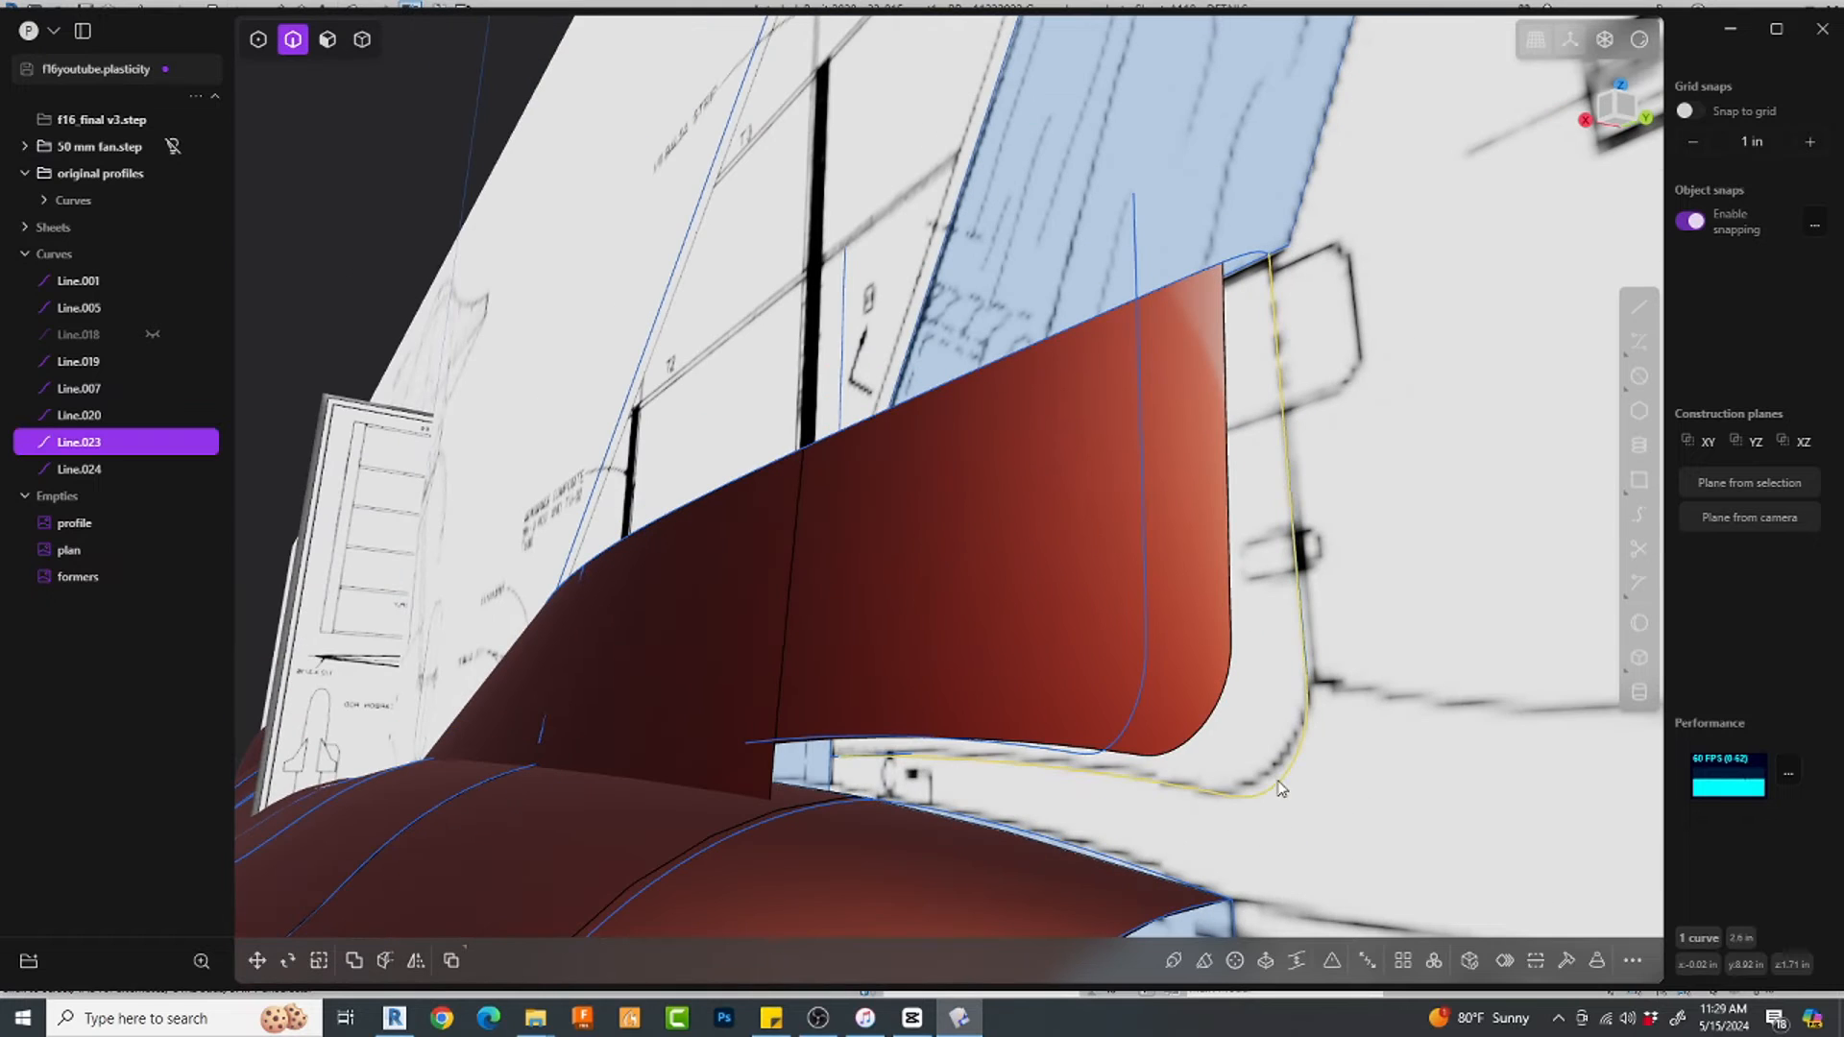
pyautogui.click(1204, 654)
pyautogui.press('/')
pyautogui.click(1297, 655)
pyautogui.press('2')
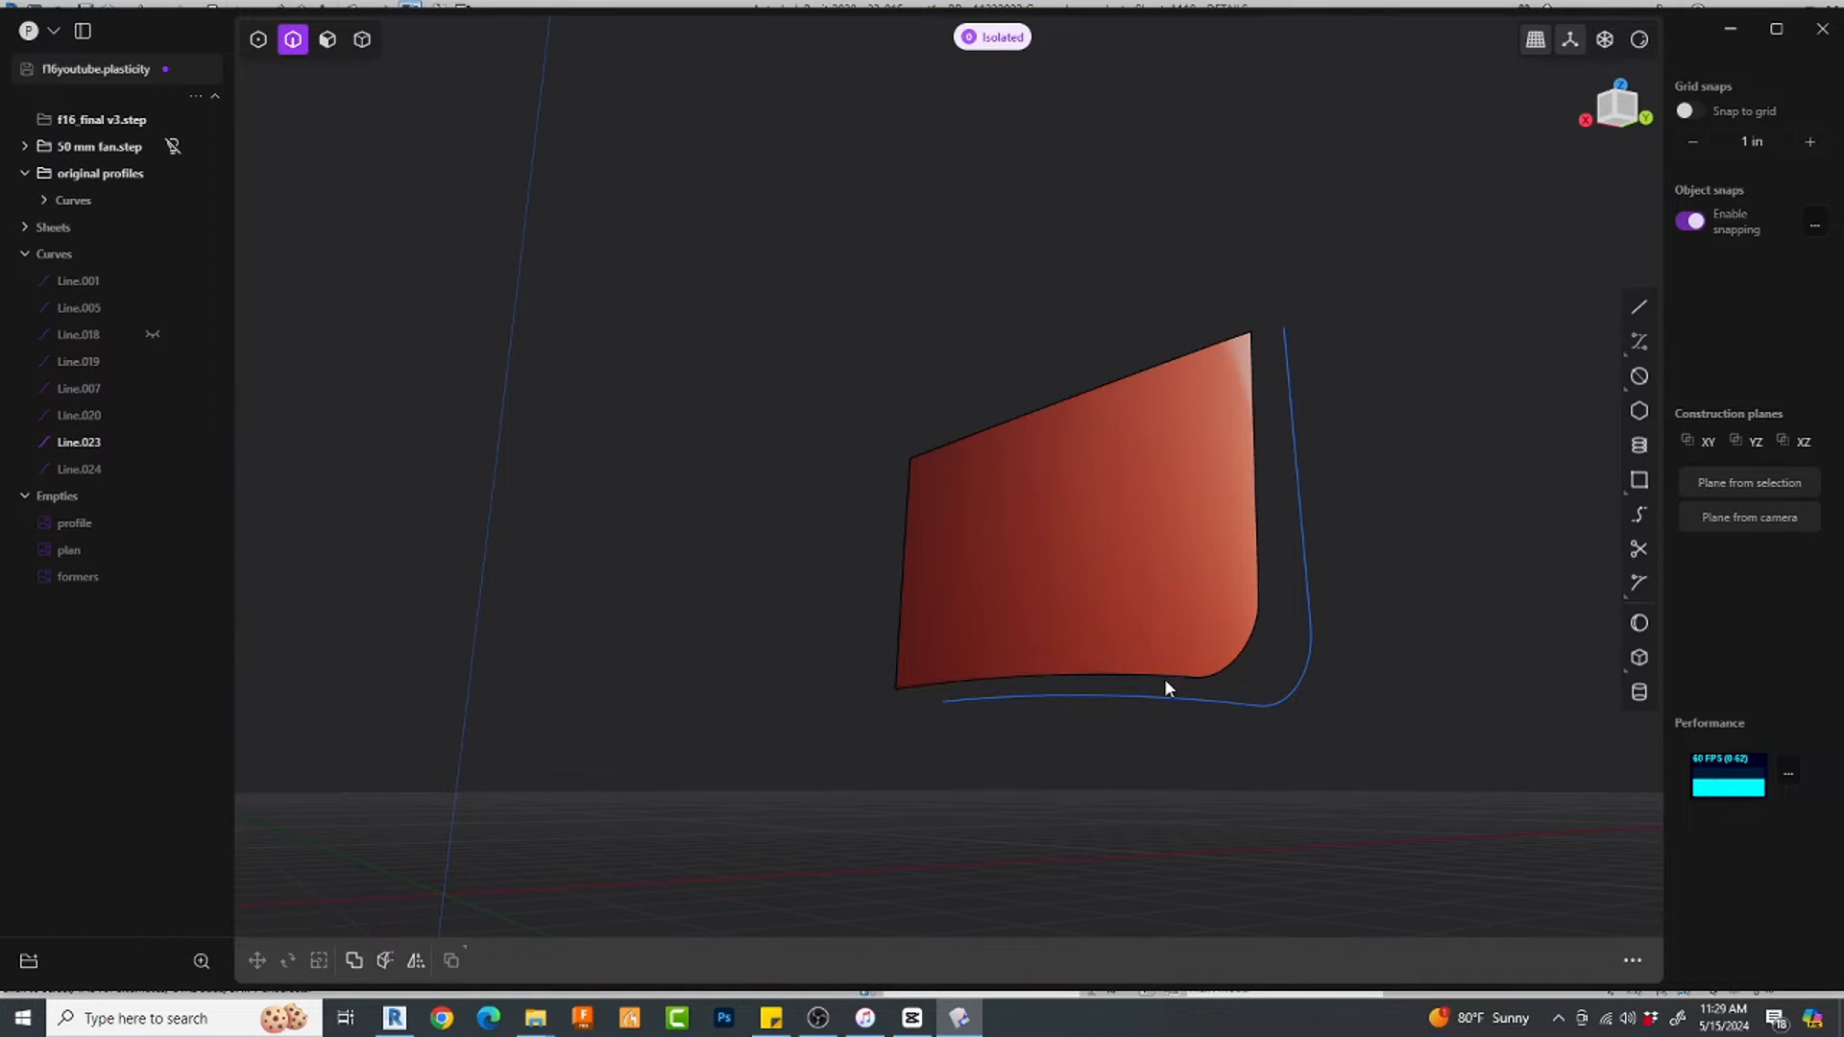
pyautogui.click(1164, 678)
pyautogui.click(1237, 657)
pyautogui.click(1291, 688)
pyautogui.press('l')
pyautogui.moveTo(1297, 694); pyautogui.dragTo(1214, 838, button='middle')
pyautogui.press('Escape')
pyautogui.press('Escape')
pyautogui.click(1304, 628)
pyautogui.press('e')
pyautogui.press('Escape')
# Step: Duplicate the outer outline curve and offset the copy sideways along X
pyautogui.moveTo(1287, 653); pyautogui.dragTo(1328, 653, button='middle')
pyautogui.hotkey('shift', 'd')
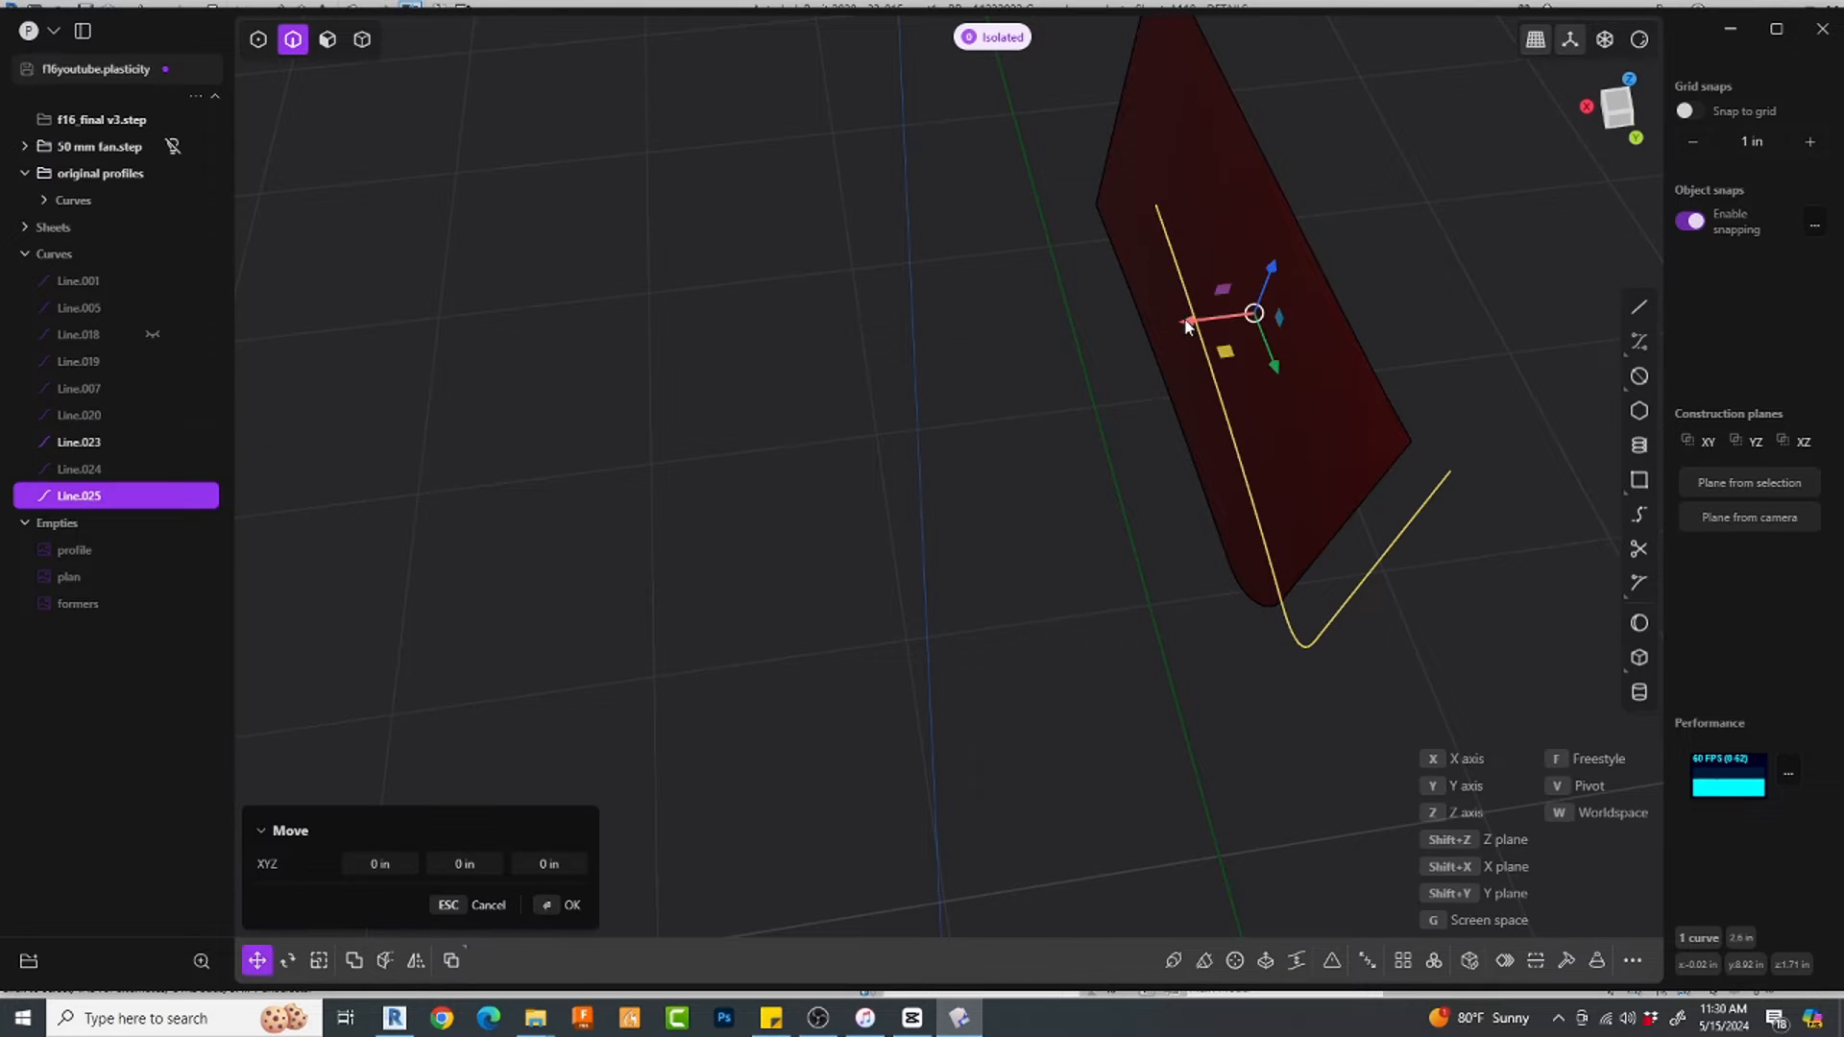
pyautogui.moveTo(1191, 323); pyautogui.dragTo(1280, 313)
pyautogui.press('Return')
# Step: Loft a narrow strip between the outer outline curve and its offset copy
pyautogui.click(1480, 286)
pyautogui.click(1381, 592)
pyautogui.click(1340, 595)
pyautogui.press('l')
pyautogui.press('Return')
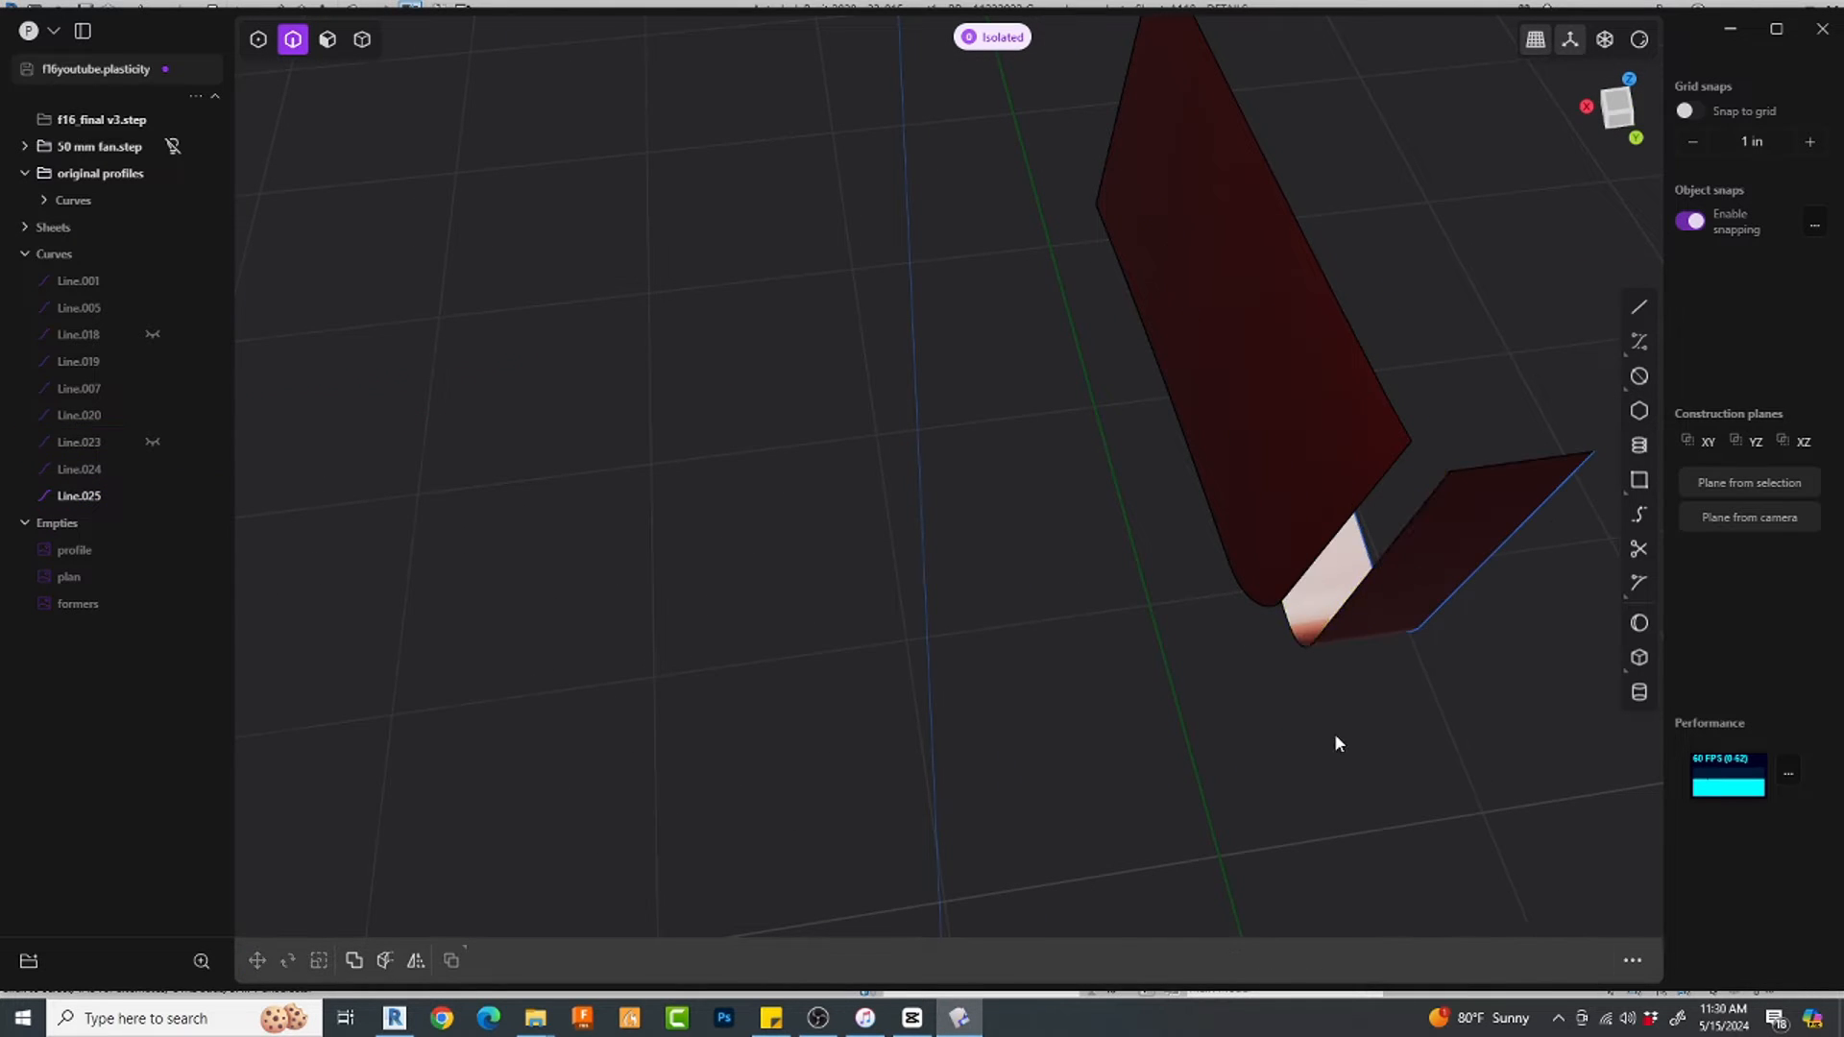
# Step: Bridge the gap between the rear sheet's edge and the lofted strip with an XNurbs surface, and end the isolation
pyautogui.moveTo(1334, 734); pyautogui.dragTo(1273, 653, button='middle')
pyautogui.click(1257, 641)
pyautogui.click(1237, 677)
pyautogui.write('fxn')
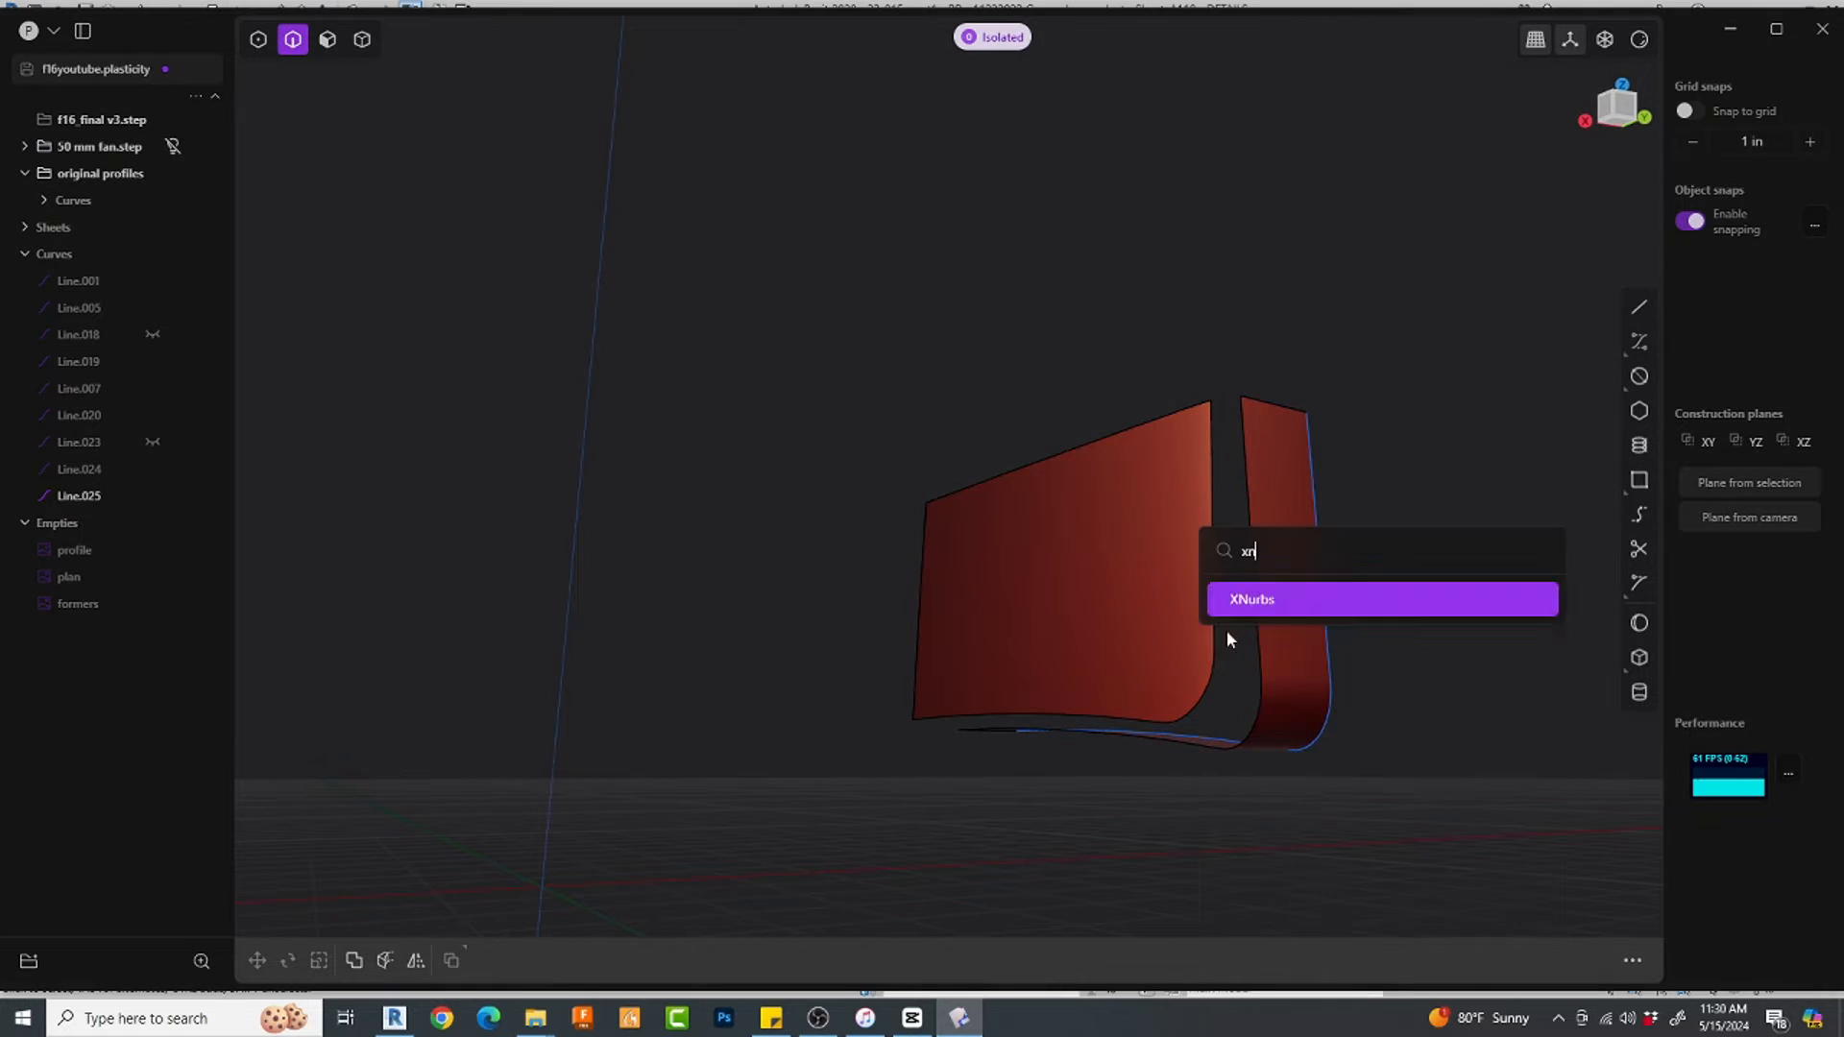
pyautogui.press('Return')
pyautogui.click(1198, 711)
pyautogui.moveTo(1199, 711); pyautogui.dragTo(1356, 512, button='middle')
pyautogui.click(1169, 695)
pyautogui.click(502, 680)
pyautogui.press('Return')
pyautogui.press('/')
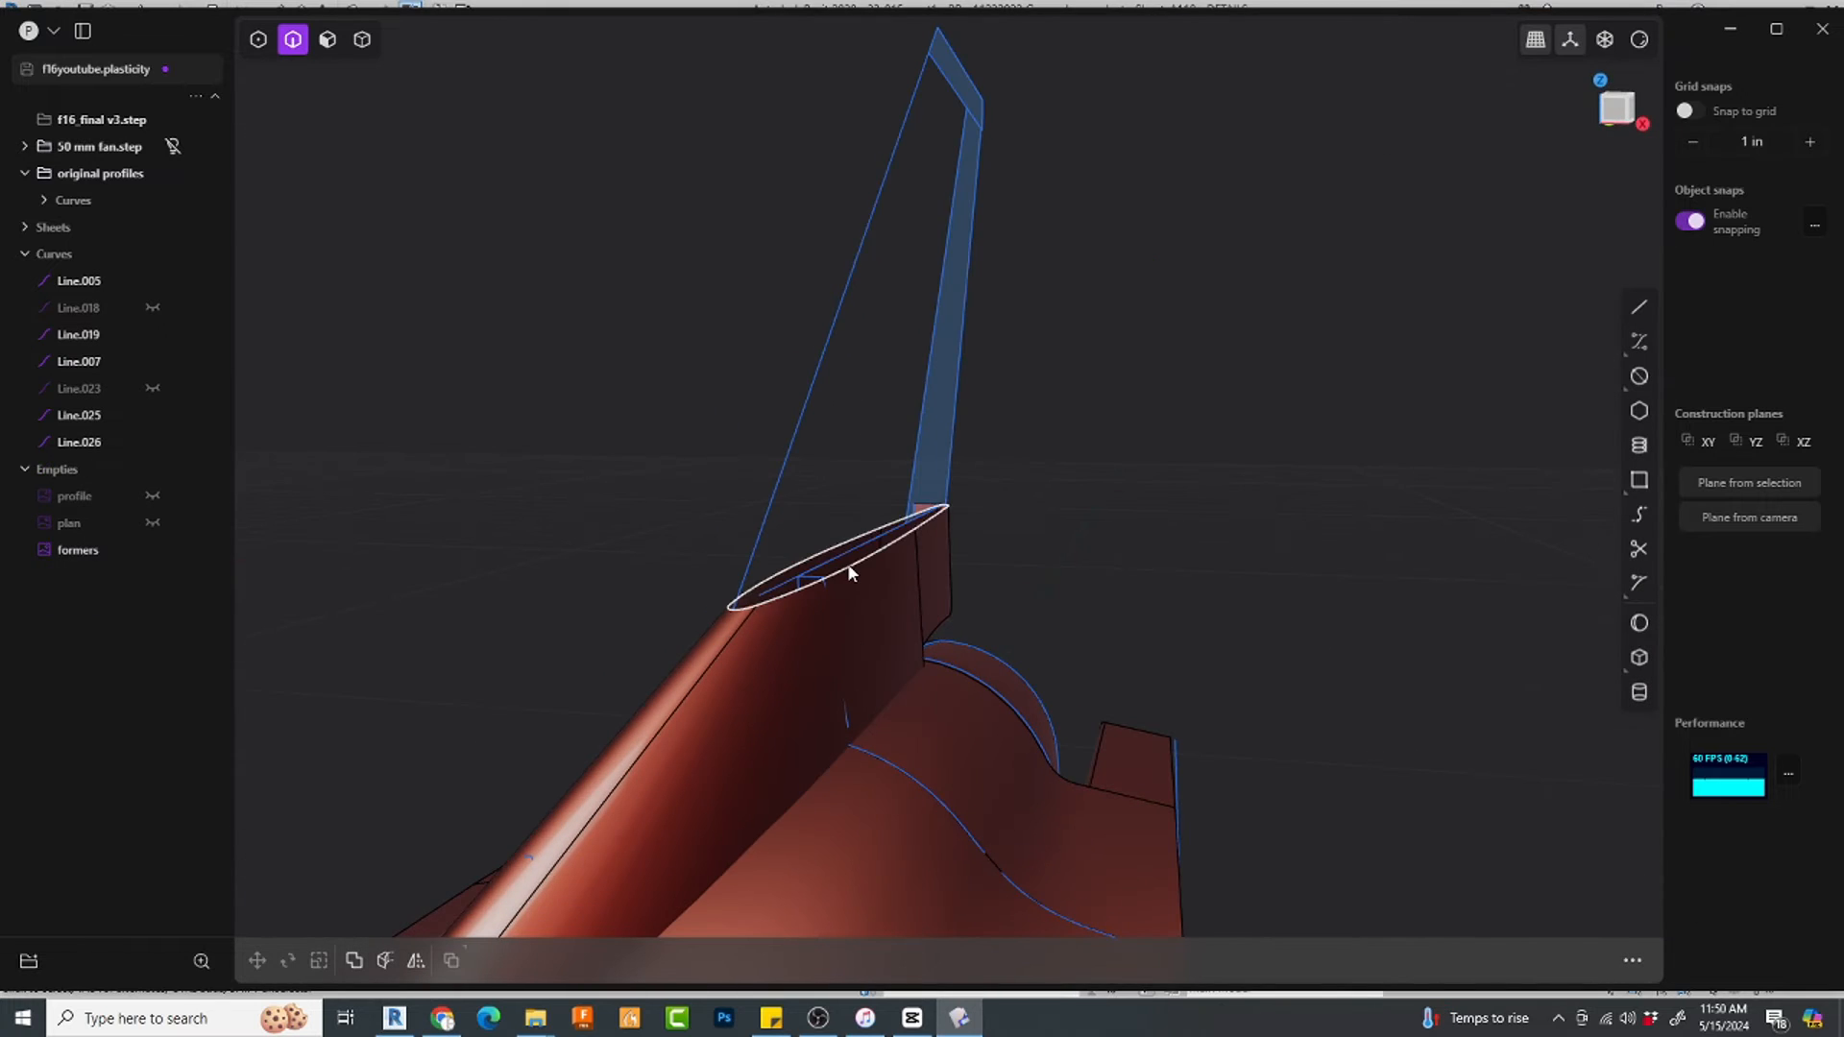
# Step: Duplicate the fin root's airfoil curve and move the copy 4.034 in in Y and 3.694 in in Z to the tip's leading edge
pyautogui.hotkey('shift', 'd')
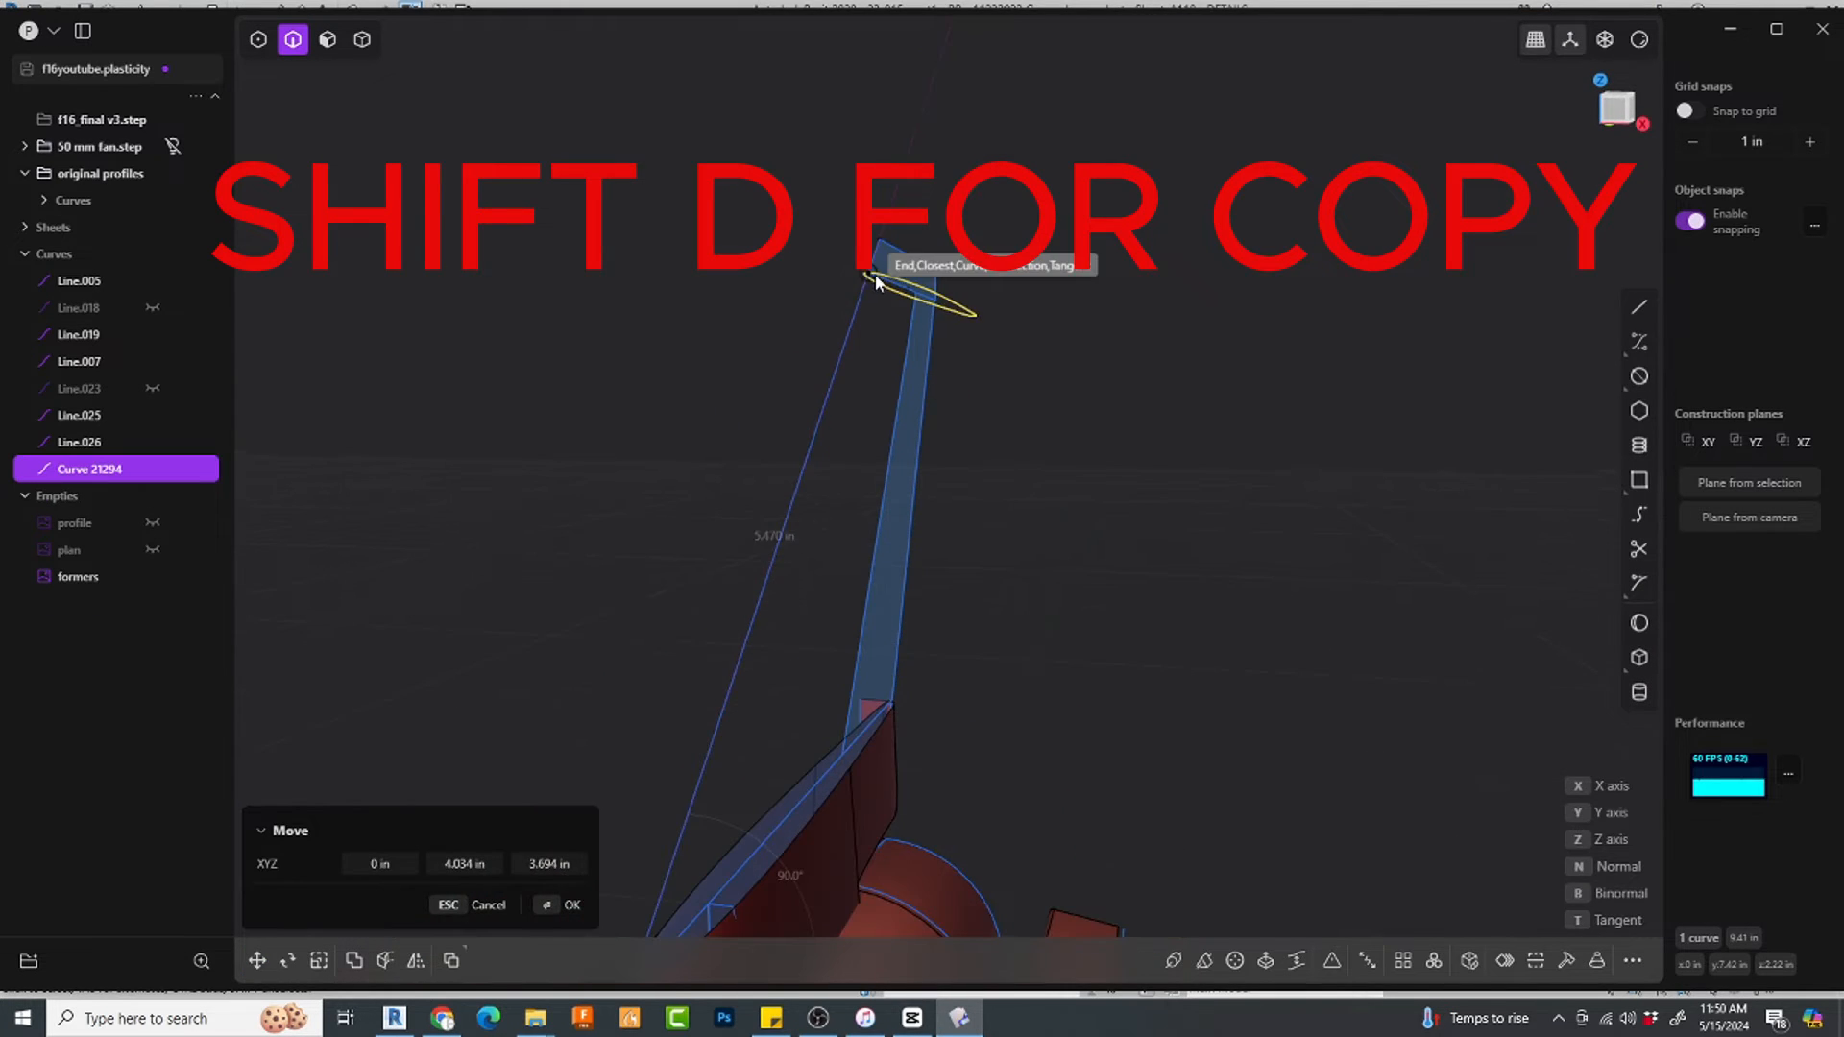
pyautogui.click(876, 279)
pyautogui.moveTo(876, 279); pyautogui.dragTo(624, 350, button='middle')
# Step: Scale the copied airfoil curve down freestyle and uniformly in side view to match the chord at the fin tip
pyautogui.click(1617, 109)
pyautogui.press('s')
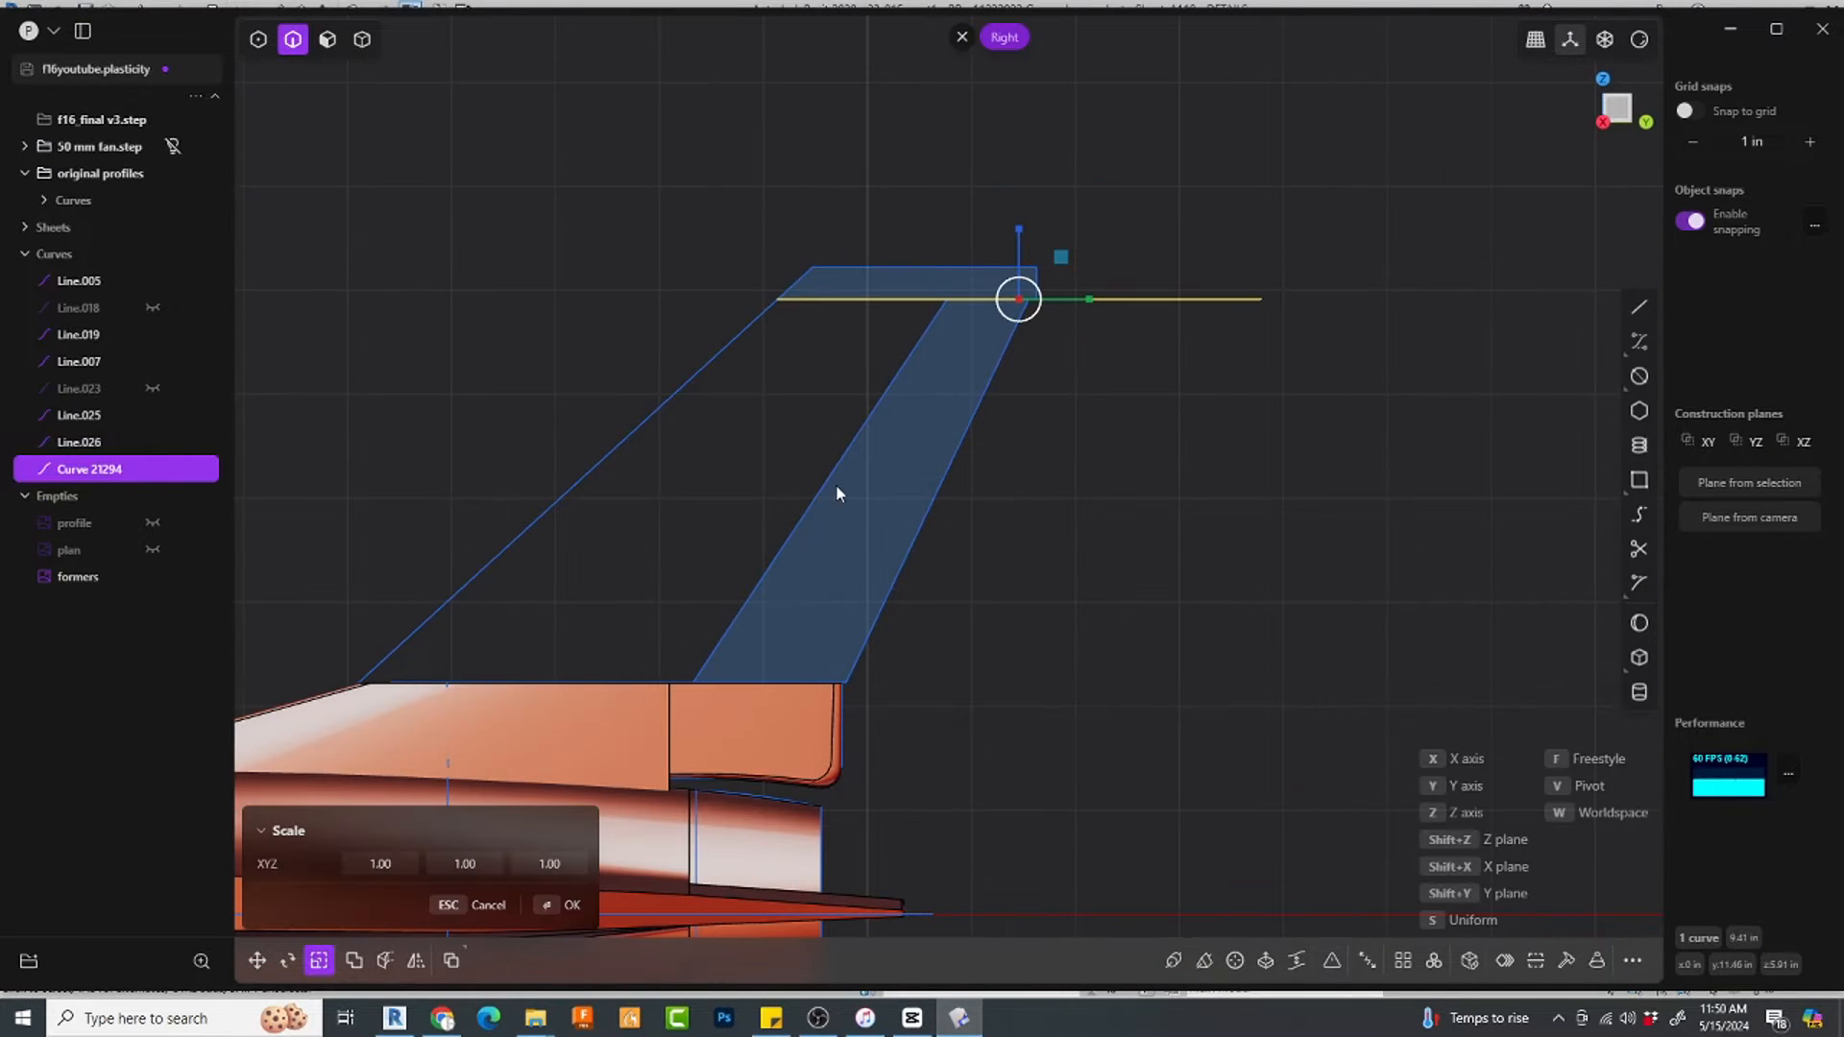
pyautogui.press('f')
pyautogui.scroll(3, 1091, 292)
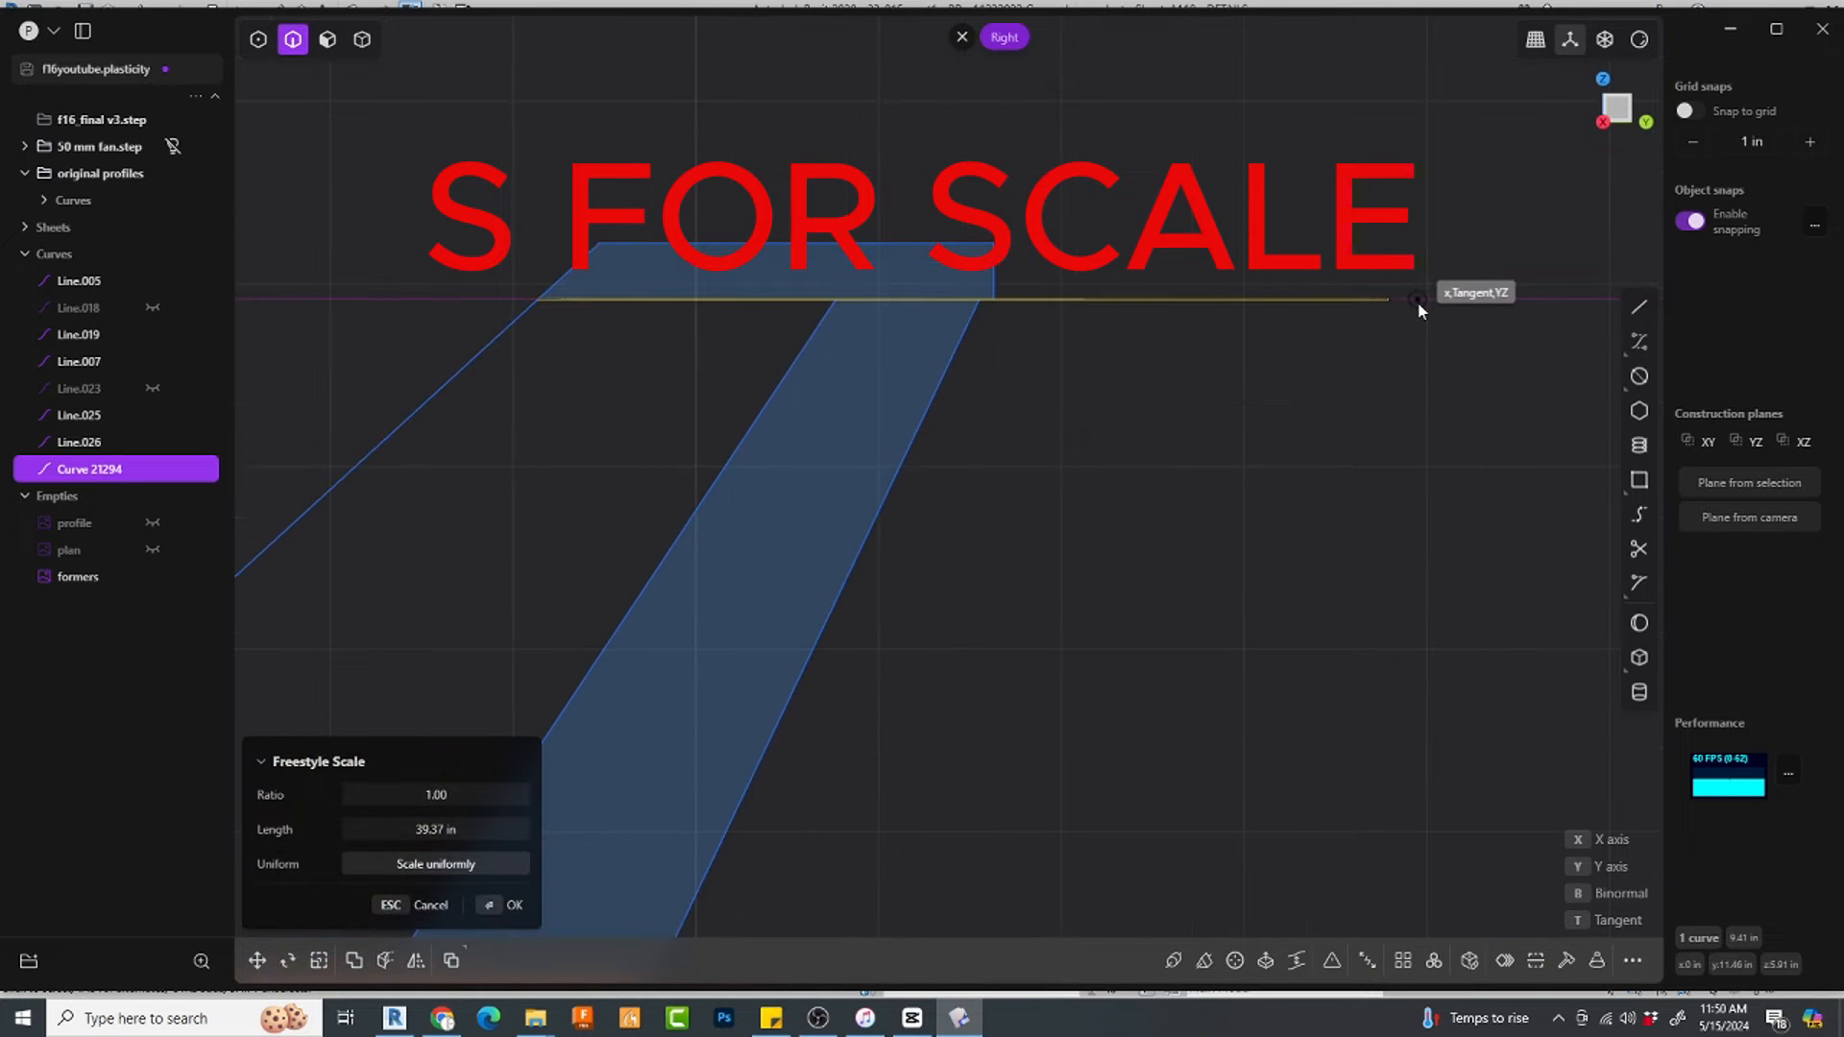
pyautogui.click(978, 306)
pyautogui.scroll(-3, 1076, 369)
pyautogui.click(1085, 380)
# Step: Isolate the fin curves and loft the main tail surface between the root and lower tip airfoil curves
pyautogui.moveTo(1086, 380); pyautogui.dragTo(1150, 260, button='middle')
pyautogui.press('/')
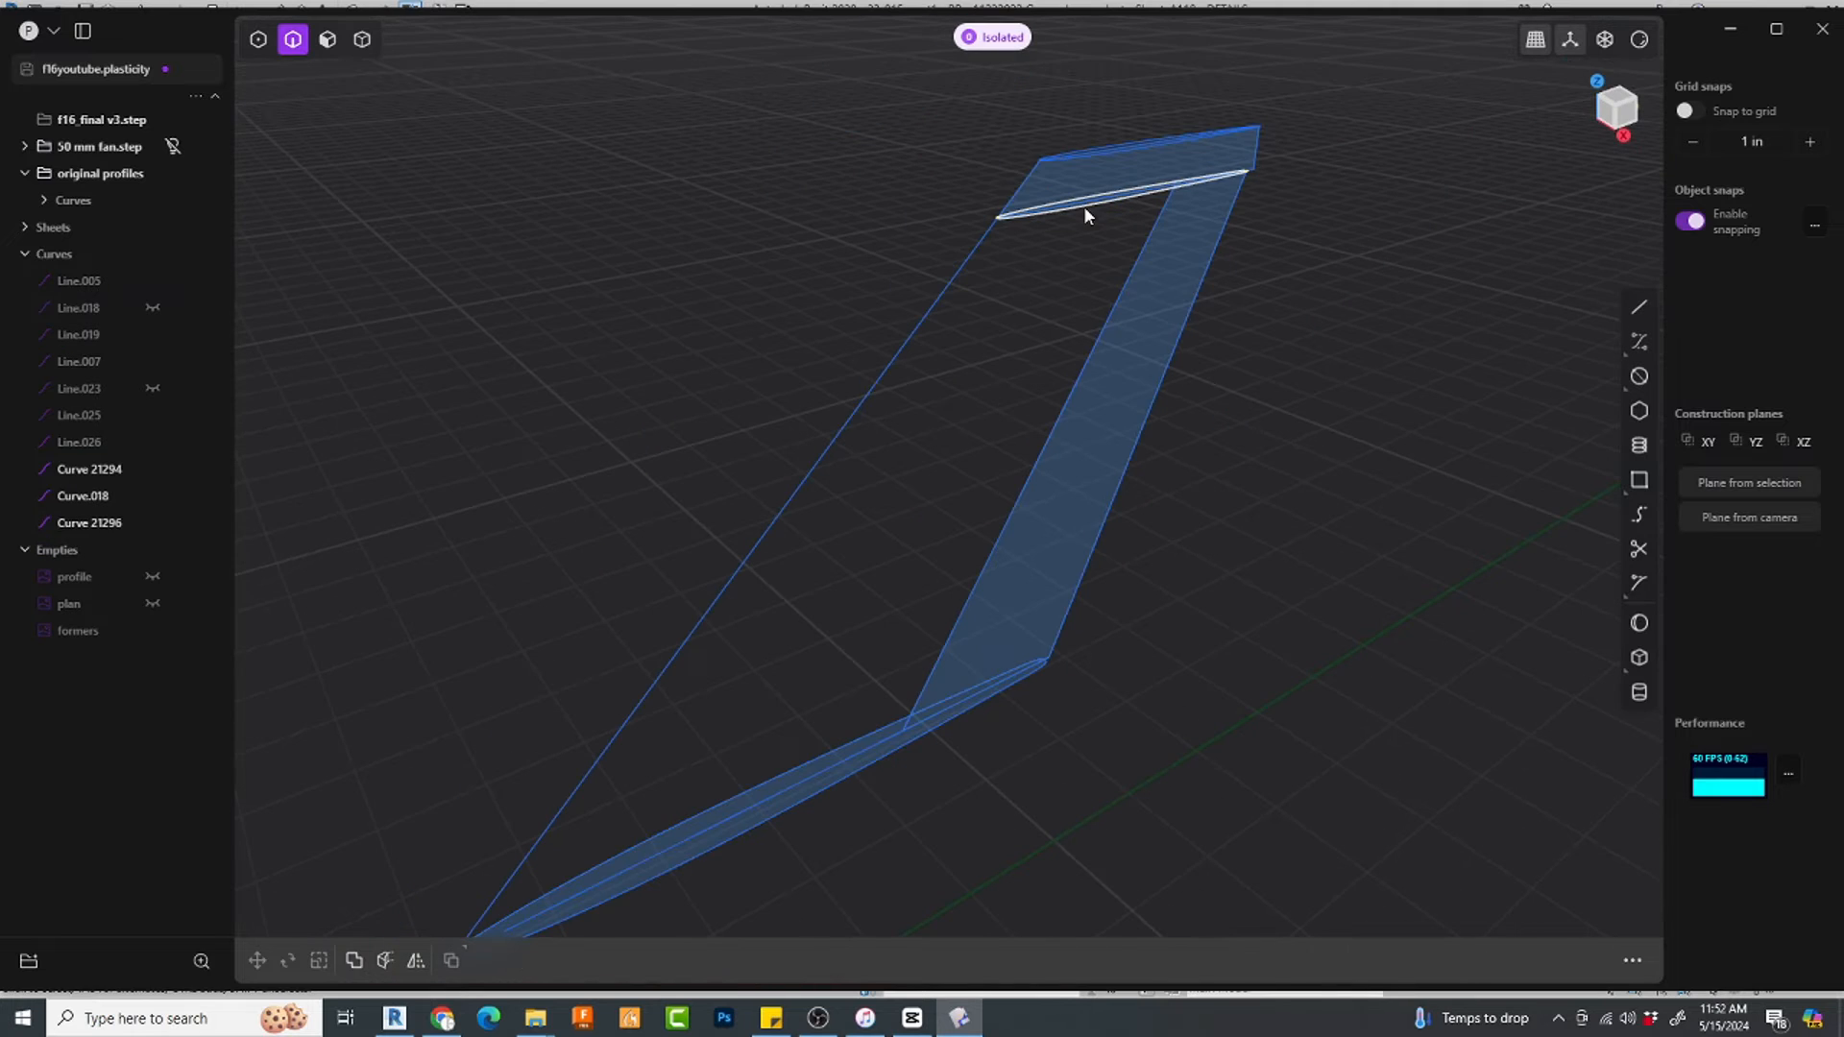
pyautogui.click(1083, 205)
pyautogui.click(862, 770)
pyautogui.press('l')
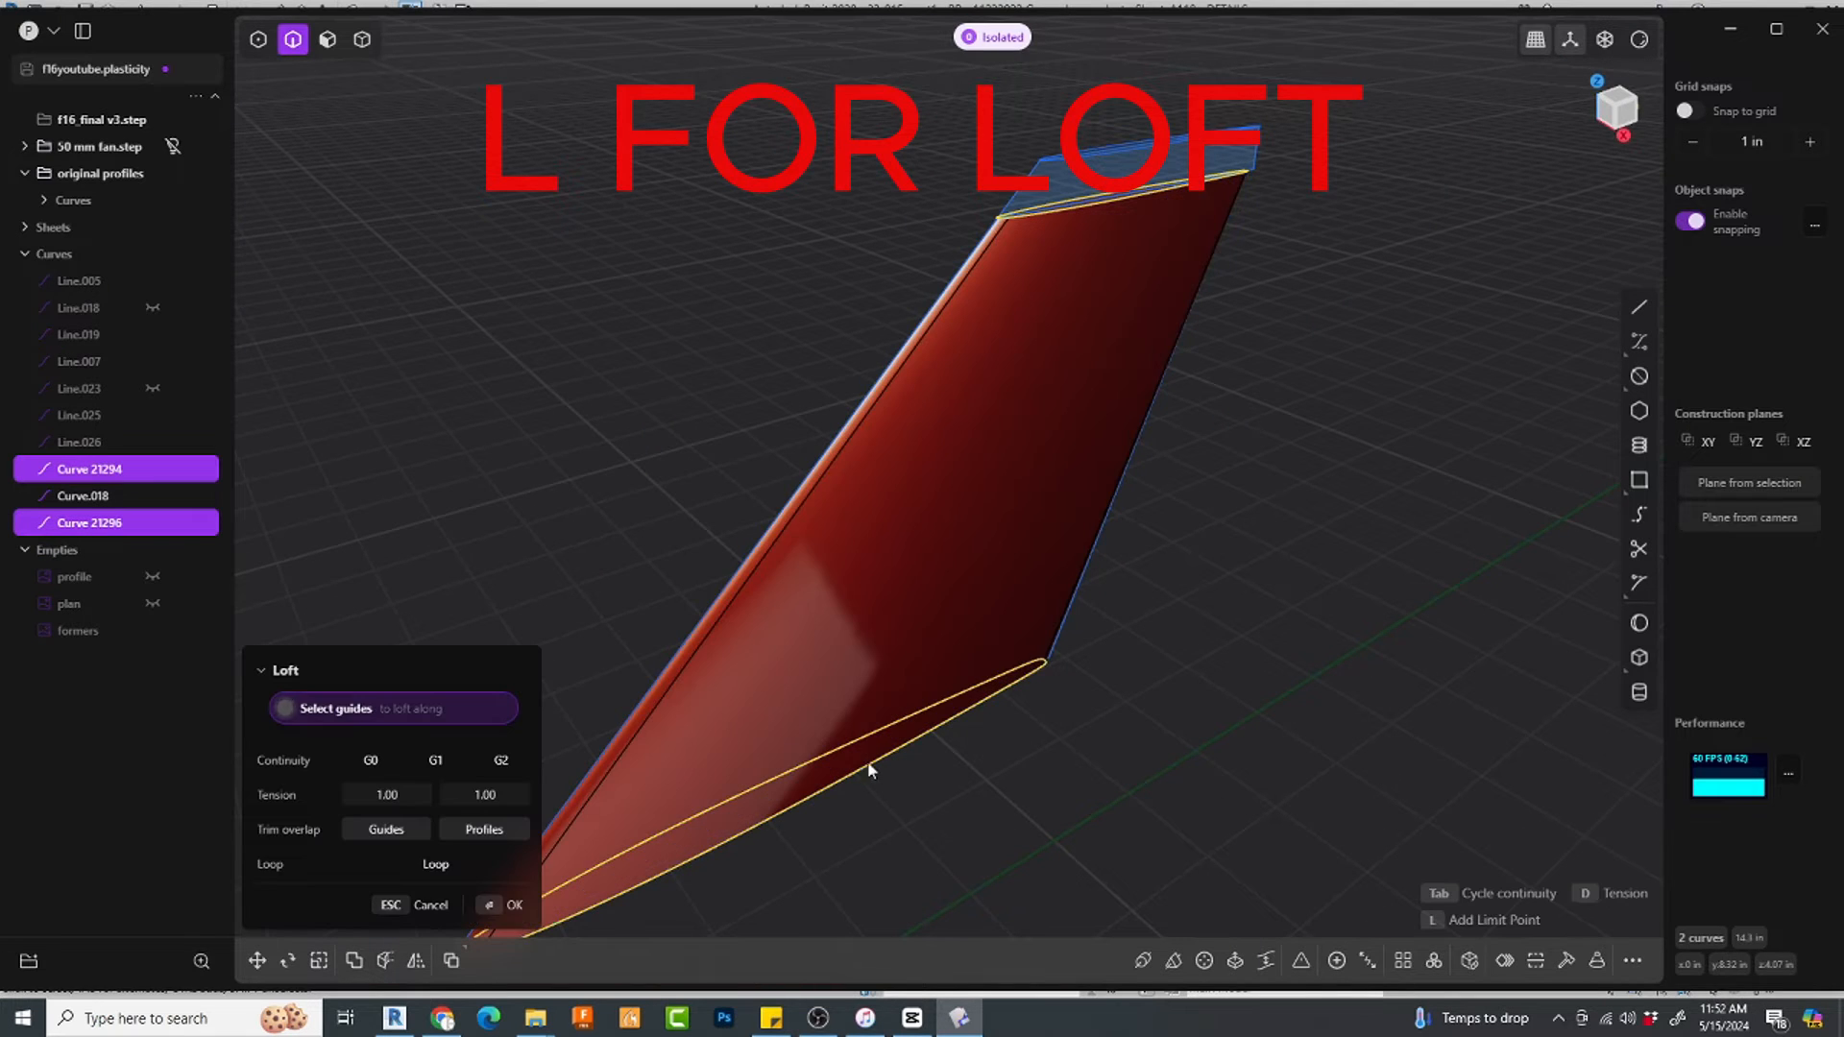
pyautogui.rightClick(1249, 540)
# Step: Scale the lower tip airfoil curve freestyle so its trailing end reaches the rear corner of the tip outline
pyautogui.scroll(-3, 1249, 540)
pyautogui.moveTo(1268, 500); pyautogui.dragTo(1418, 529, button='middle')
pyautogui.scroll(4, 1410, 469)
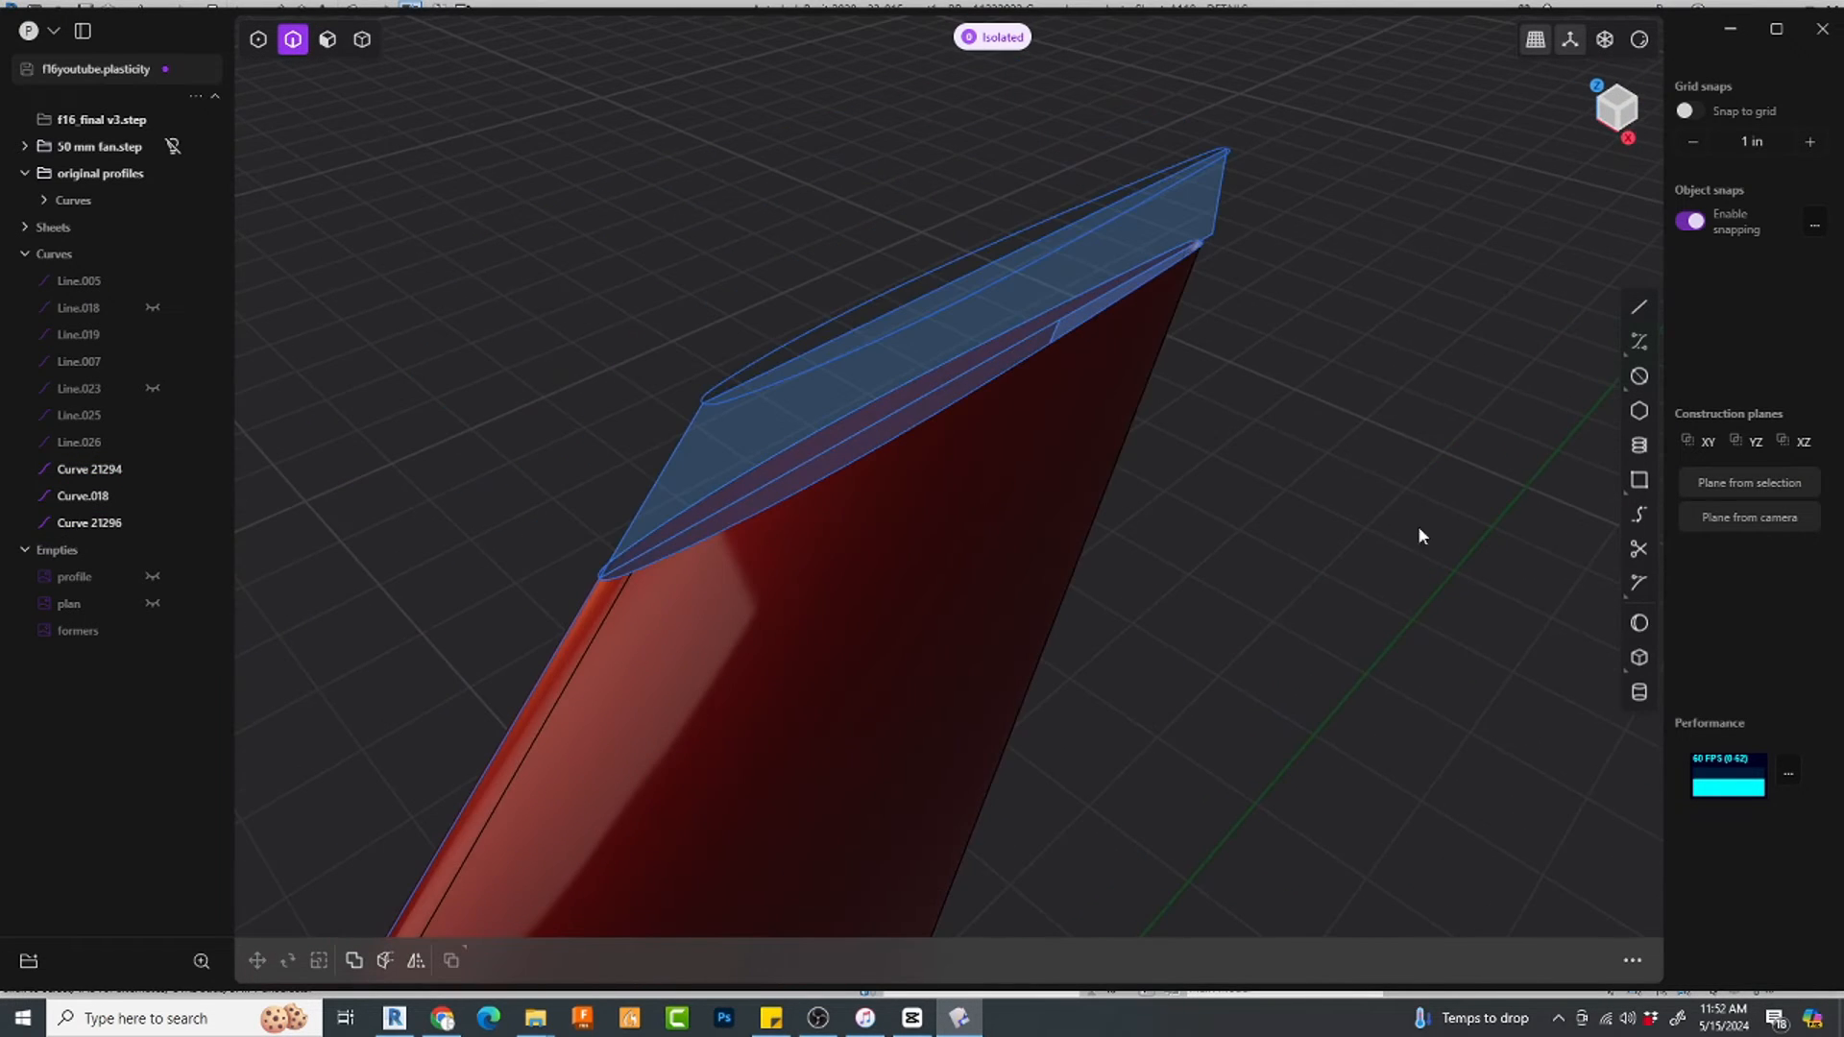
pyautogui.click(981, 386)
pyautogui.press('s')
pyautogui.scroll(4, 1177, 236)
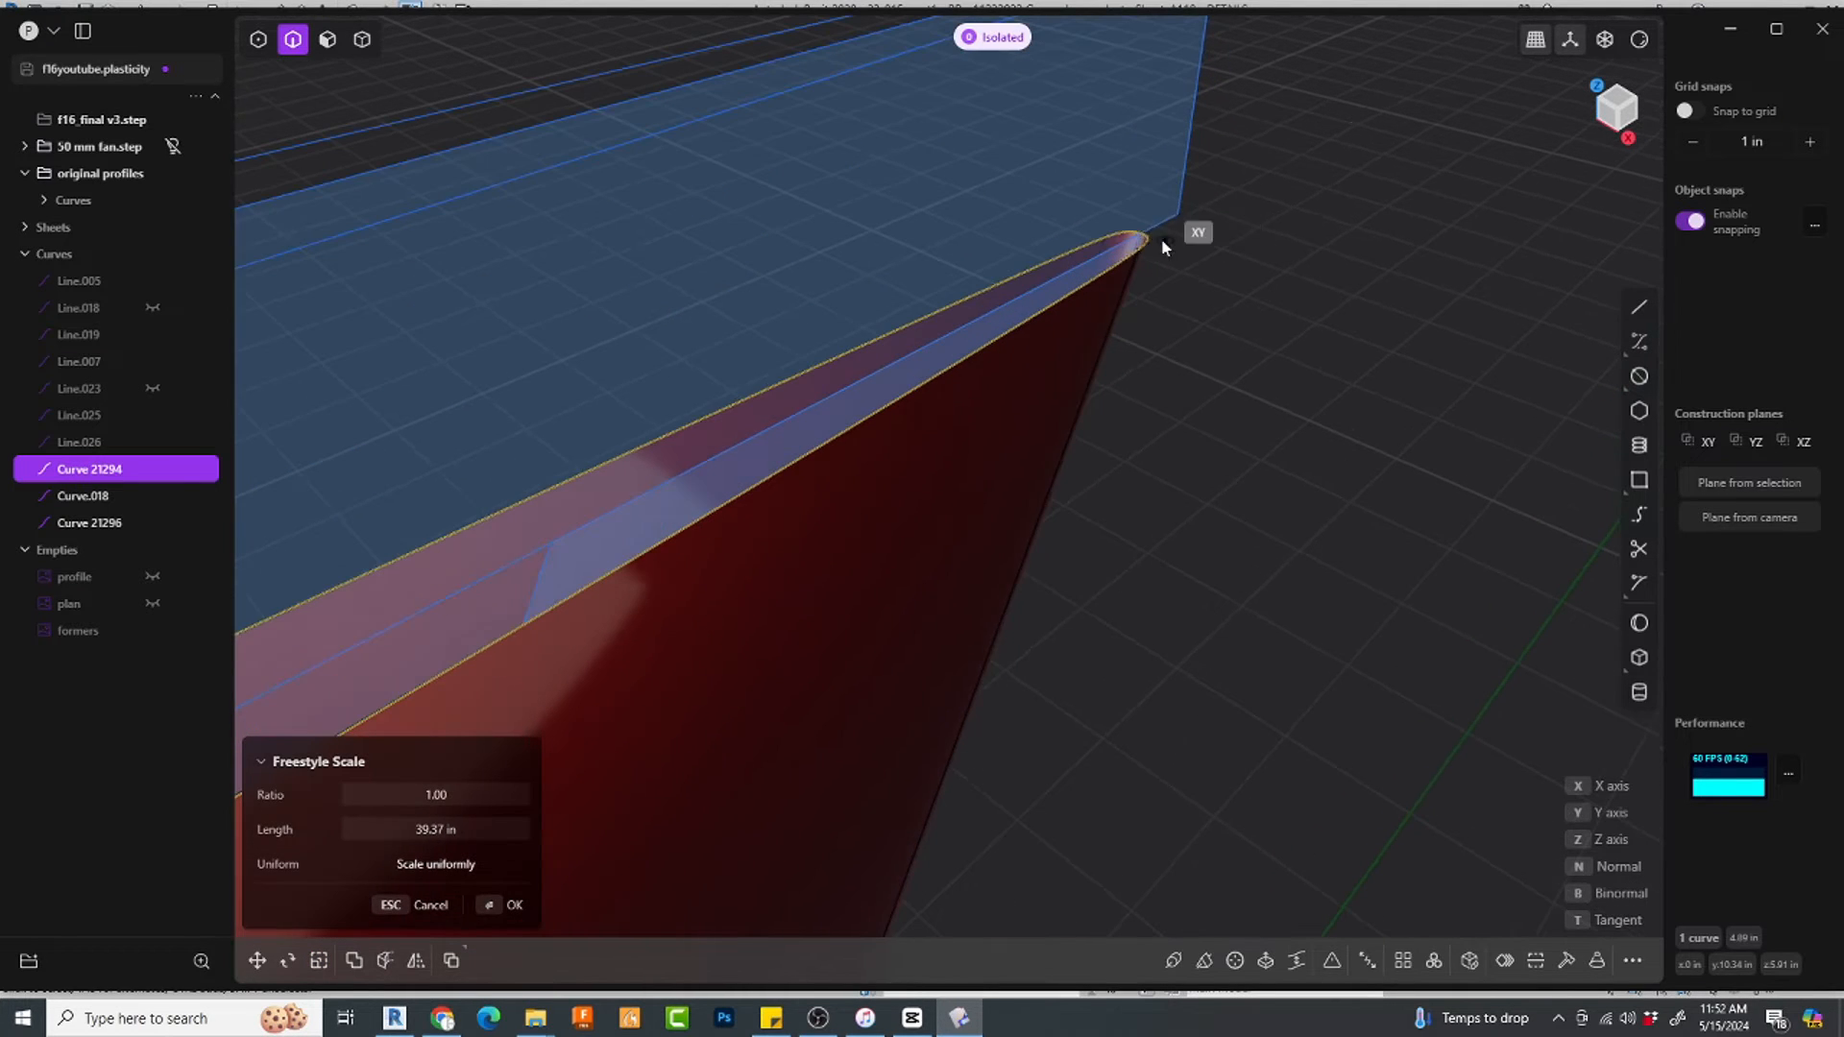
pyautogui.click(1181, 226)
pyautogui.click(1308, 329)
# Step: Loft the tail's tip section between the lower and upper tip airfoil curves
pyautogui.scroll(-5, 1308, 330)
pyautogui.click(1238, 276)
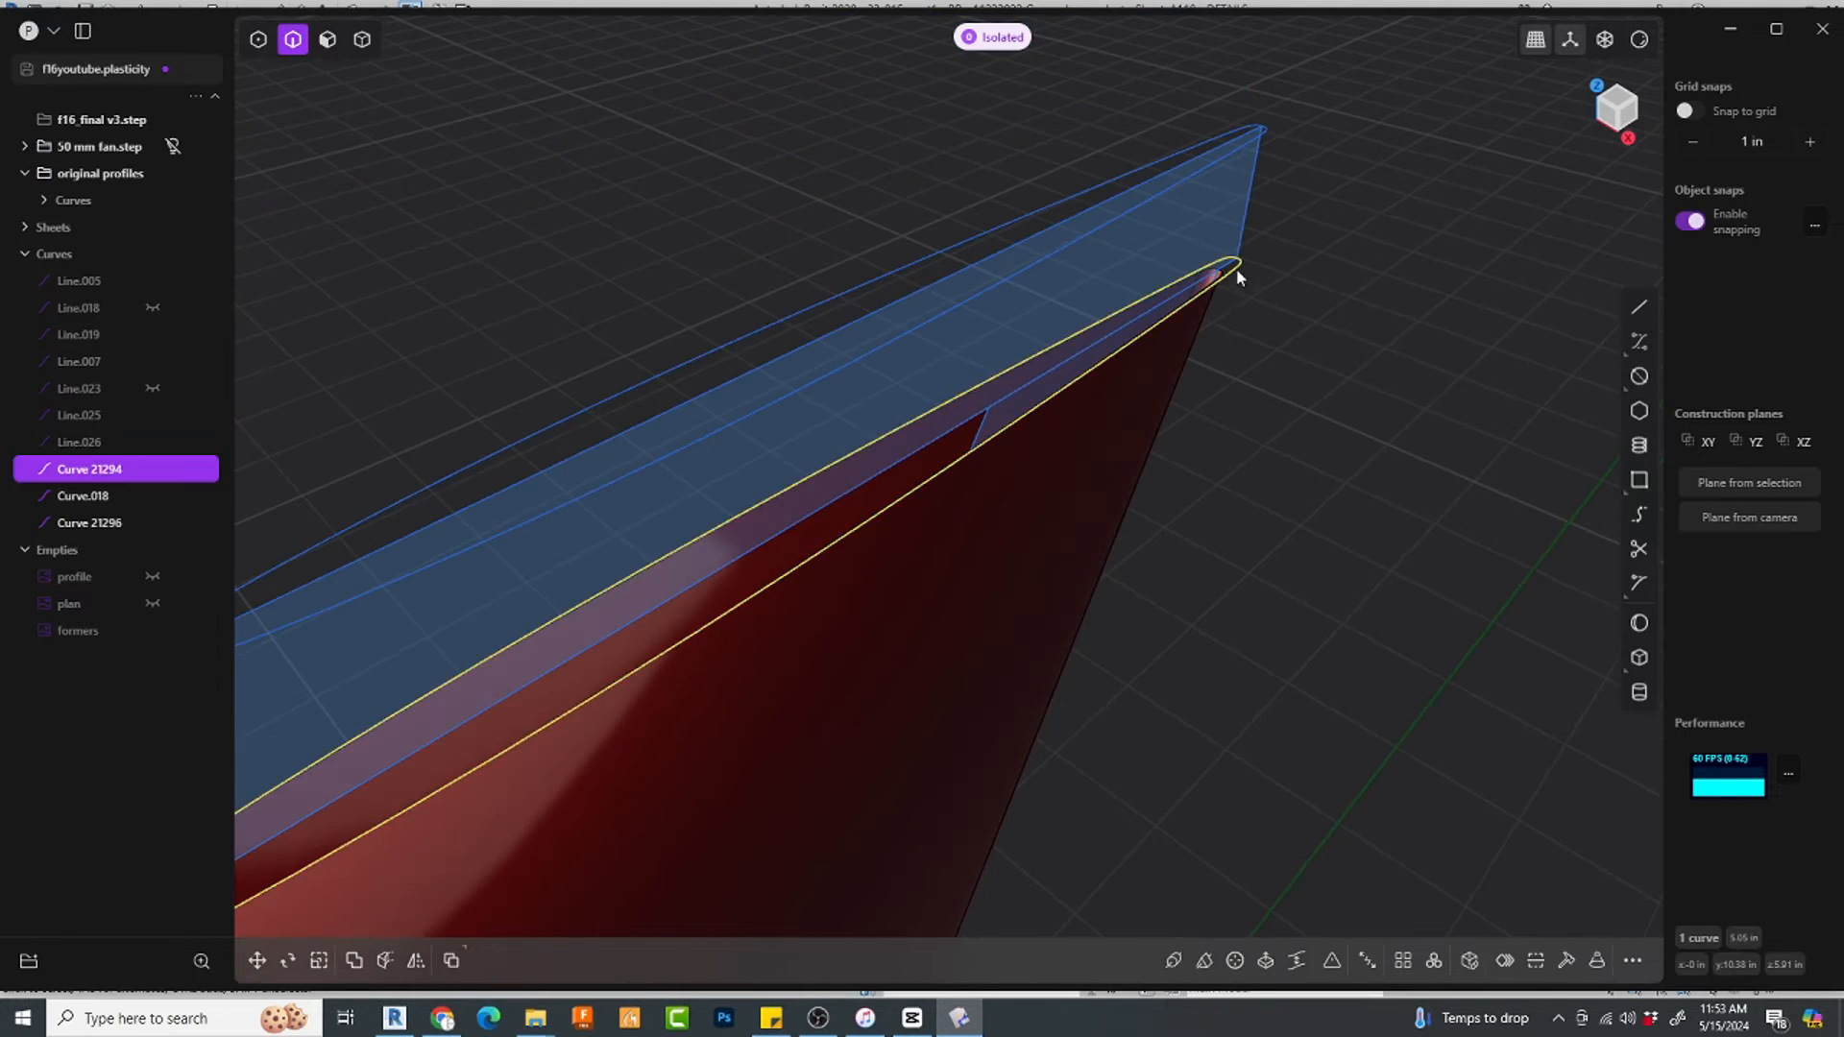
pyautogui.press('l')
pyautogui.scroll(-4, 1309, 355)
pyautogui.moveTo(1309, 355); pyautogui.dragTo(1345, 663, button='middle')
pyautogui.rightClick(1470, 580)
pyautogui.keyDown('shift'); pyautogui.moveTo(1345, 663); pyautogui.dragTo(1404, 407, button='middle'); pyautogui.keyUp('shift')
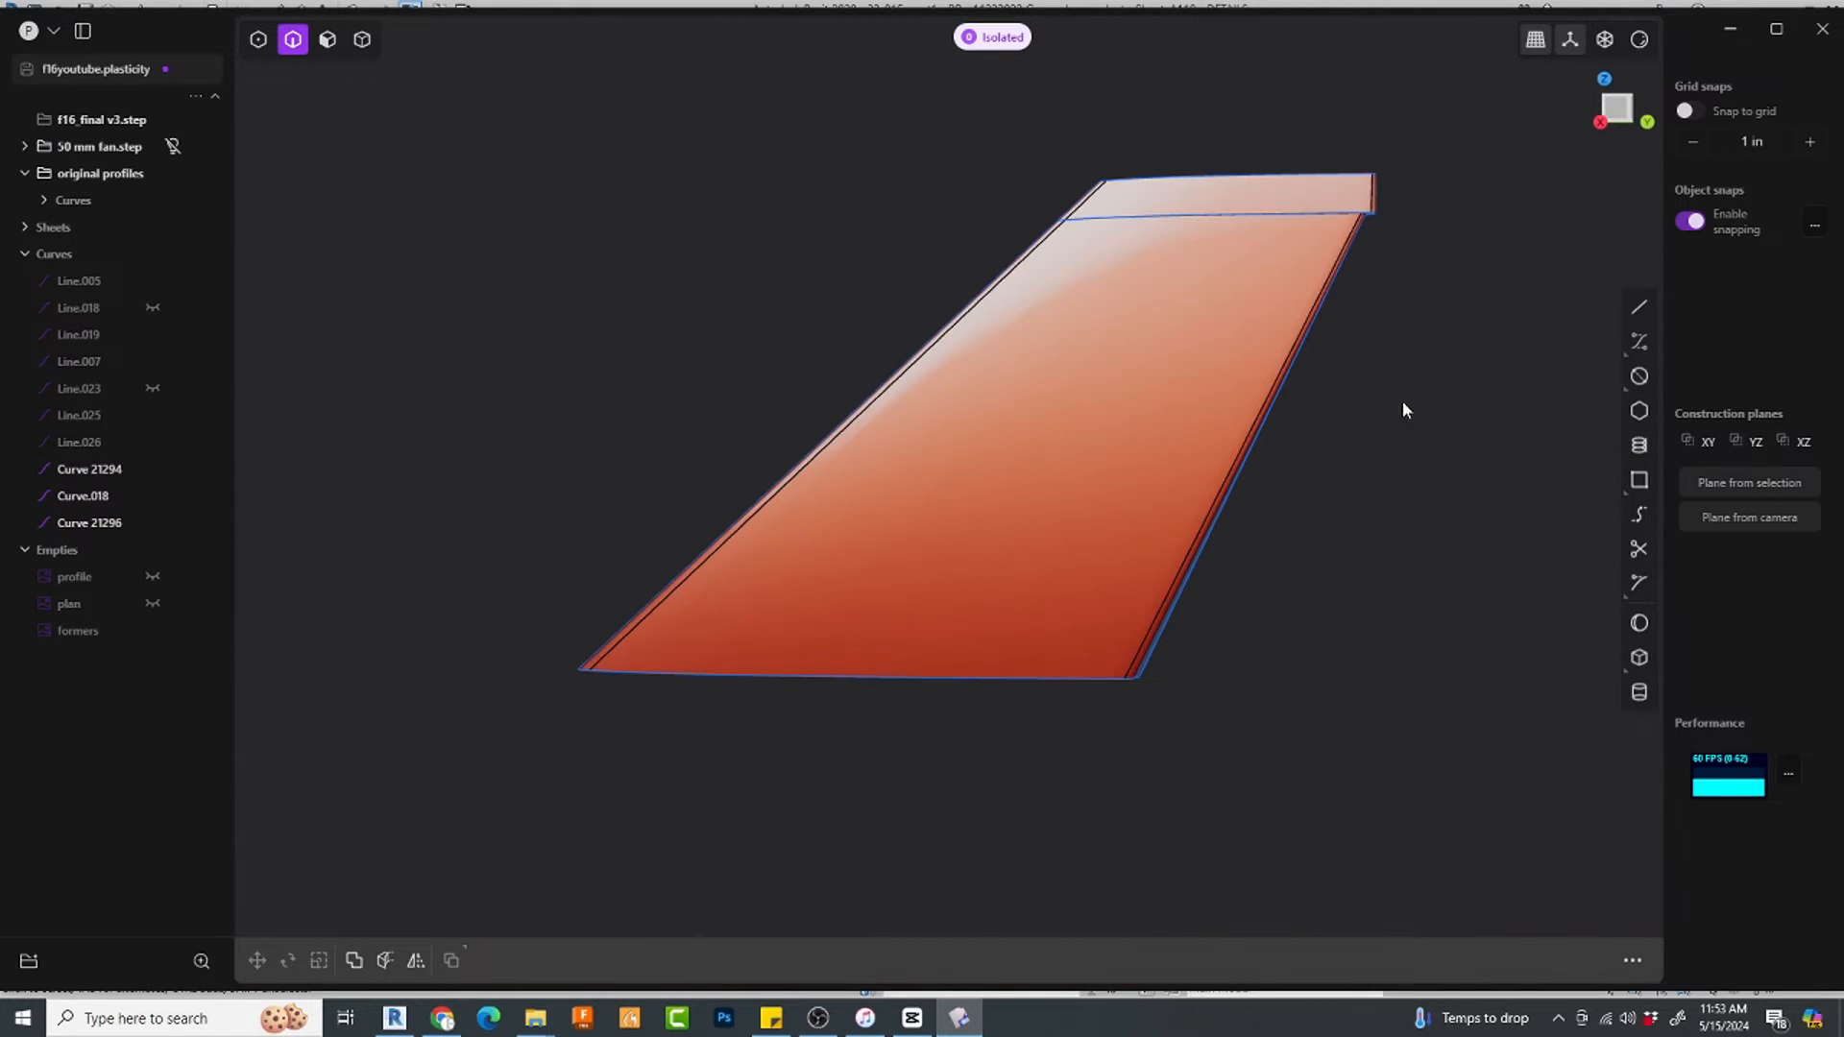
# Step: End the isolation and hide the main lofted tail sheet
pyautogui.click(1619, 108)
pyautogui.hotkey('shift', '.')
pyautogui.moveTo(1540, 300); pyautogui.dragTo(928, 604, button='middle')
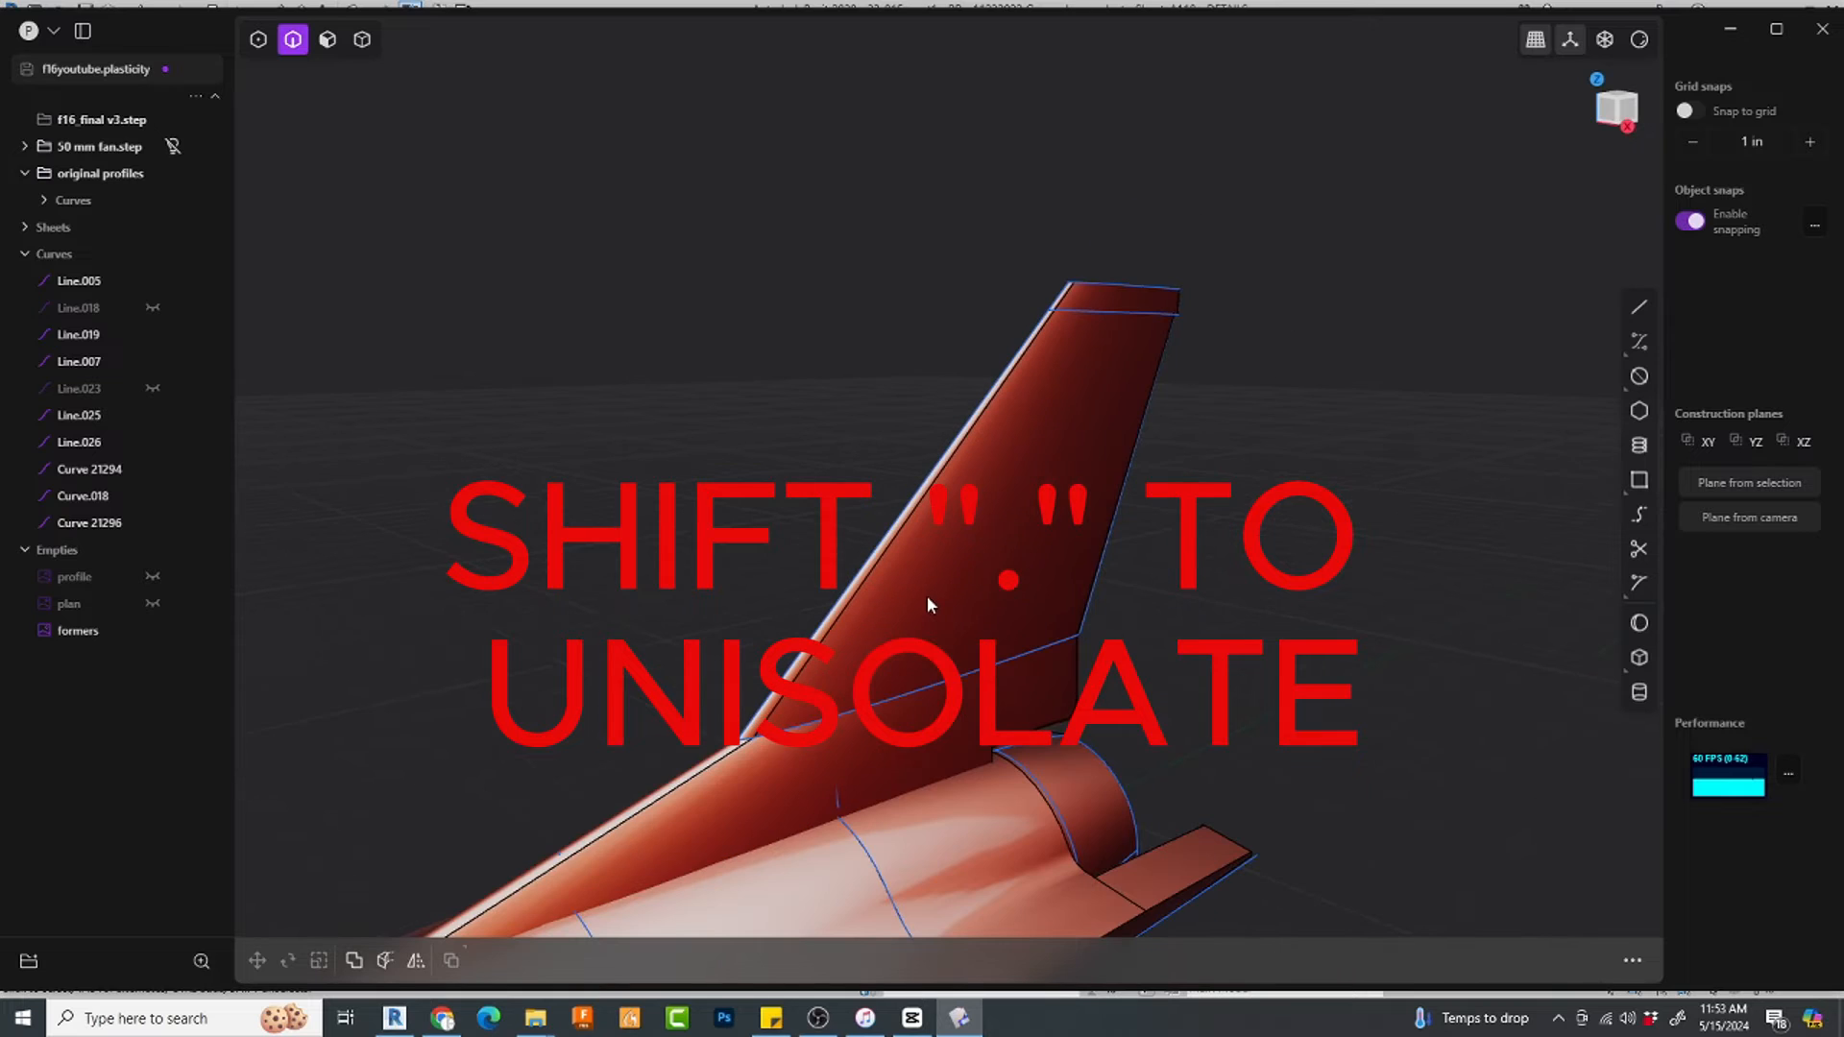
pyautogui.click(1090, 461)
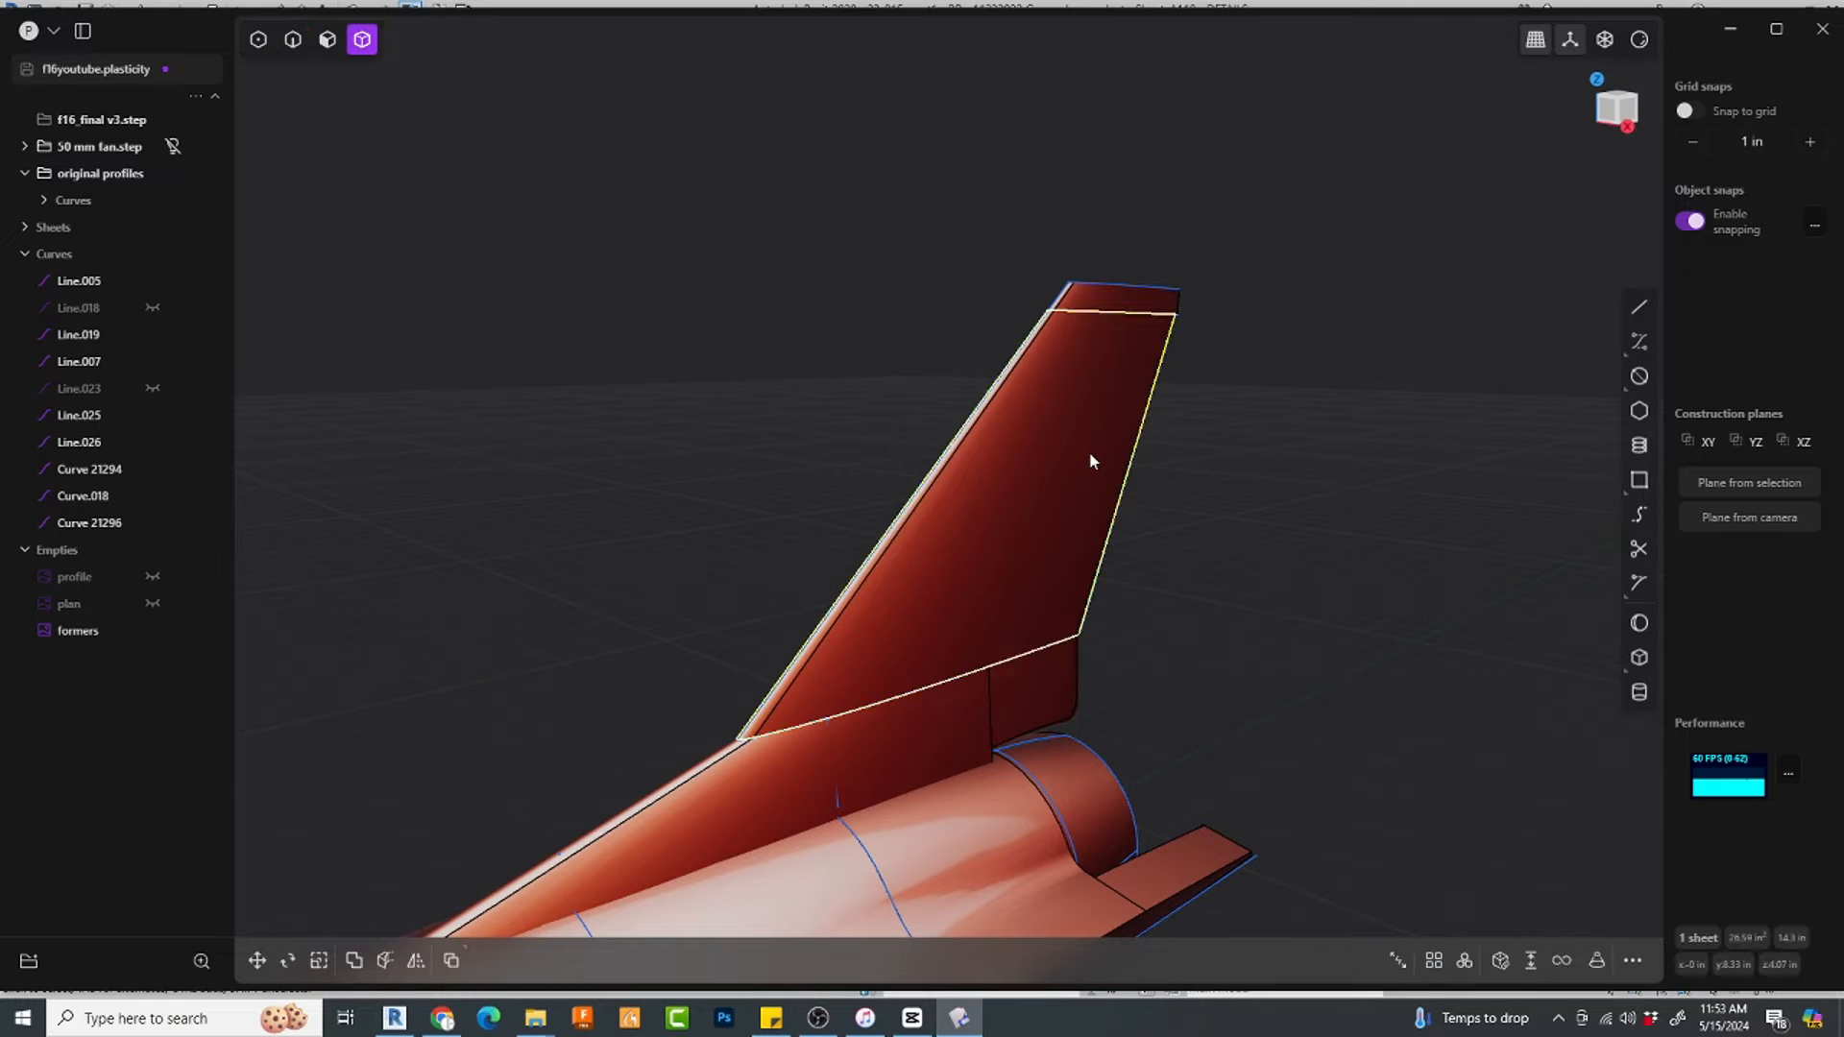
pyautogui.press('h')
# Step: Scale up the rudder's hinge line so it extends beyond the tail's tip and base
pyautogui.moveTo(1261, 625); pyautogui.dragTo(1038, 441, button='middle')
pyautogui.press('2')
pyautogui.click(1036, 430)
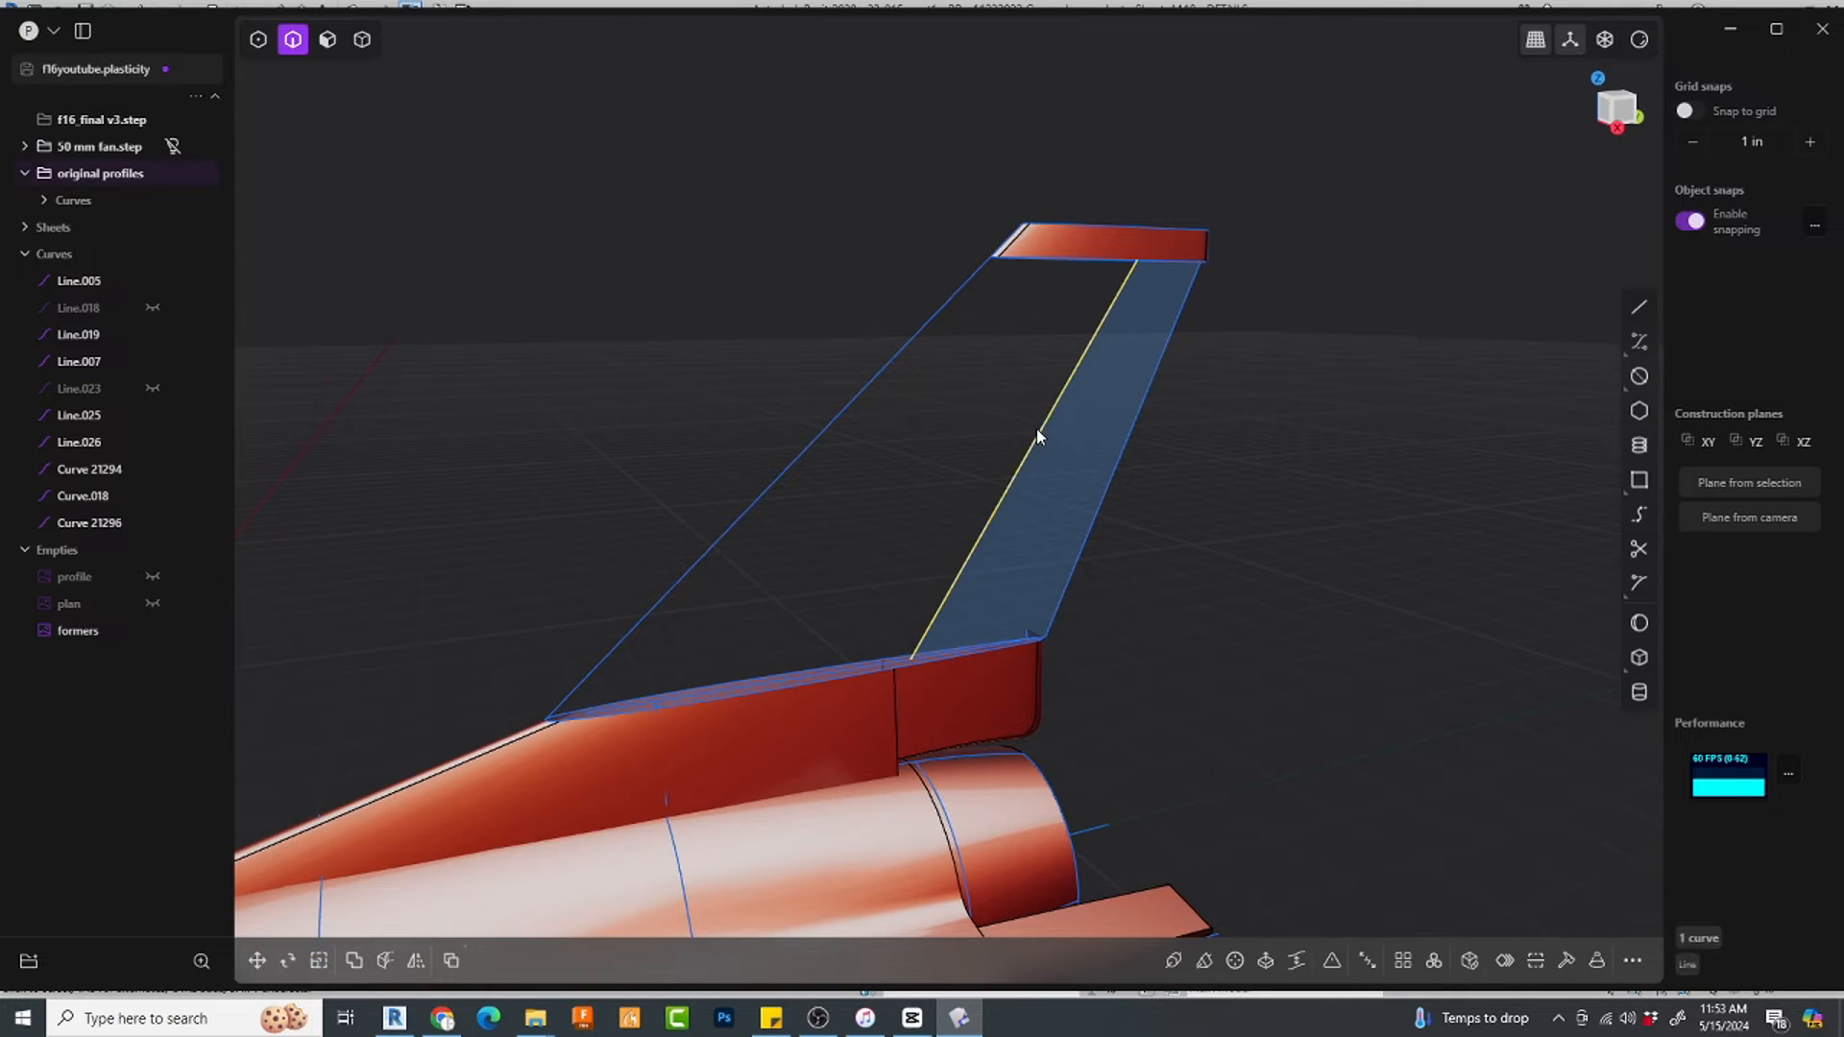
pyautogui.press('s')
pyautogui.click(1265, 432)
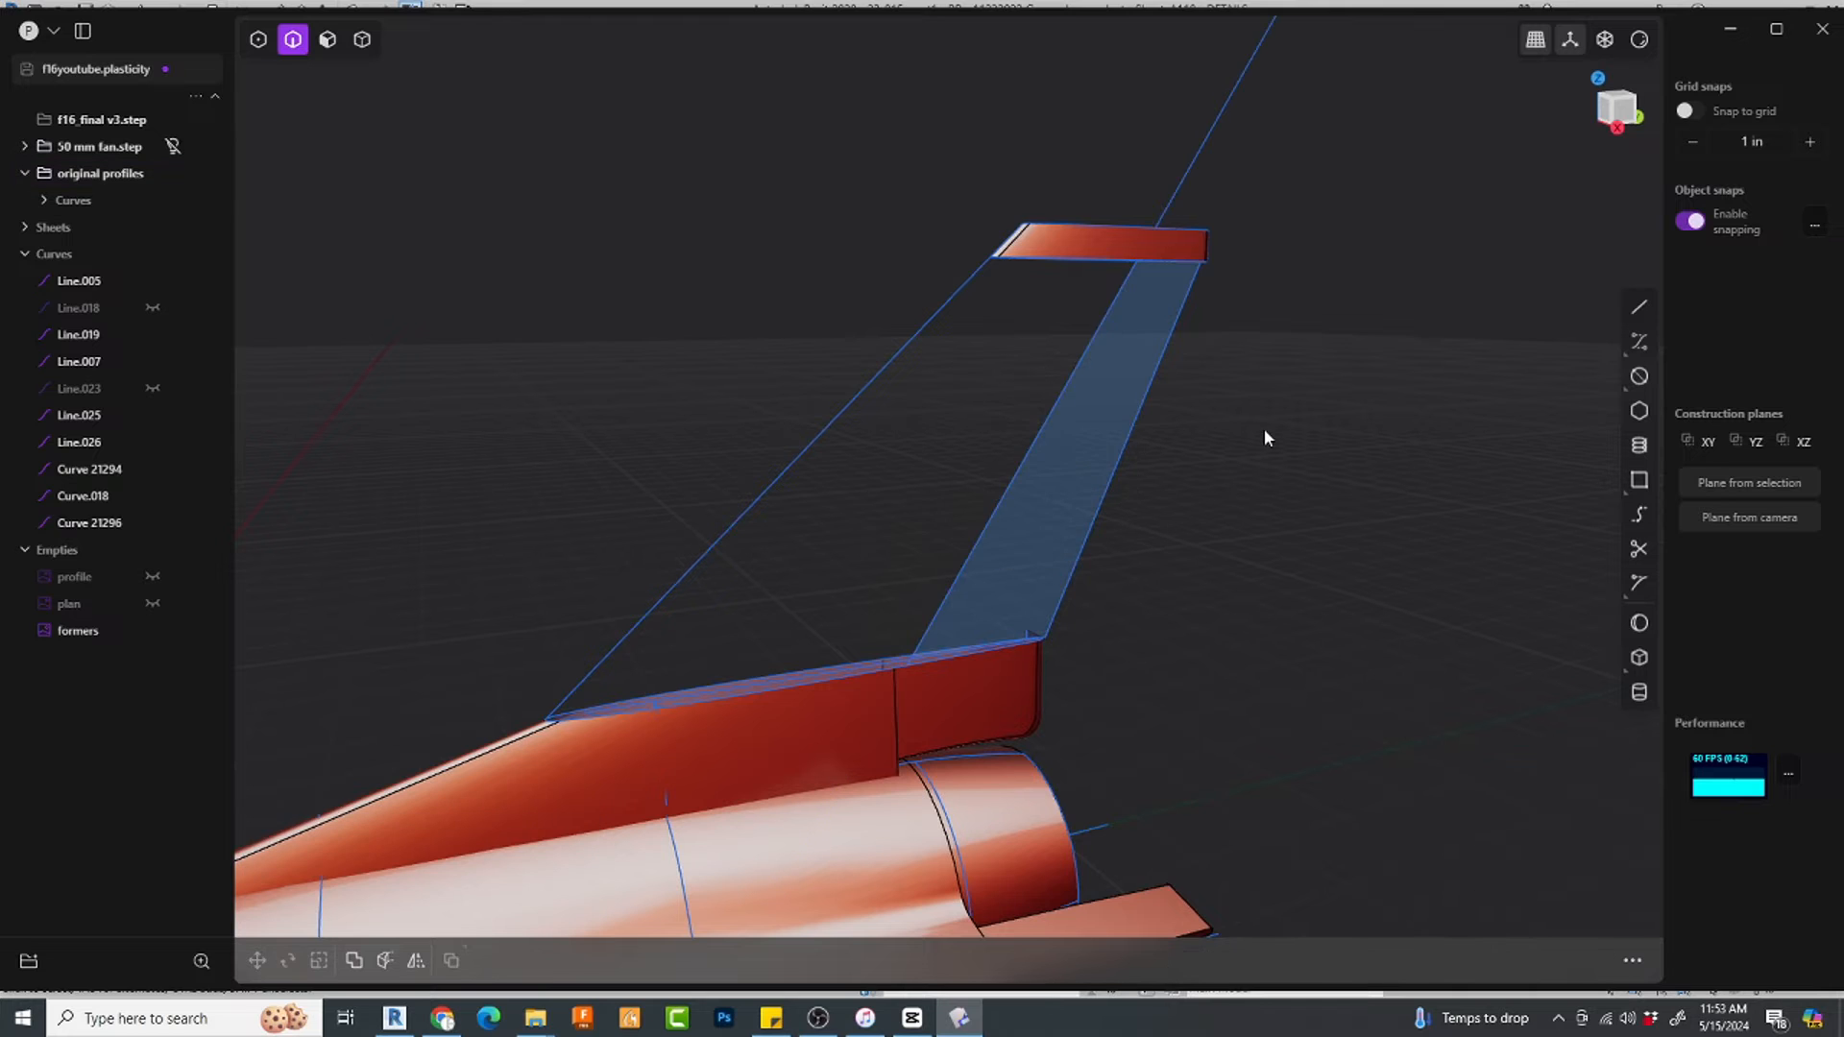
# Step: Unhide all hidden objects and hide the profile reference image
pyautogui.hotkey('alt', 'h')
pyautogui.press('4')
pyautogui.click(1218, 494)
pyautogui.press('h')
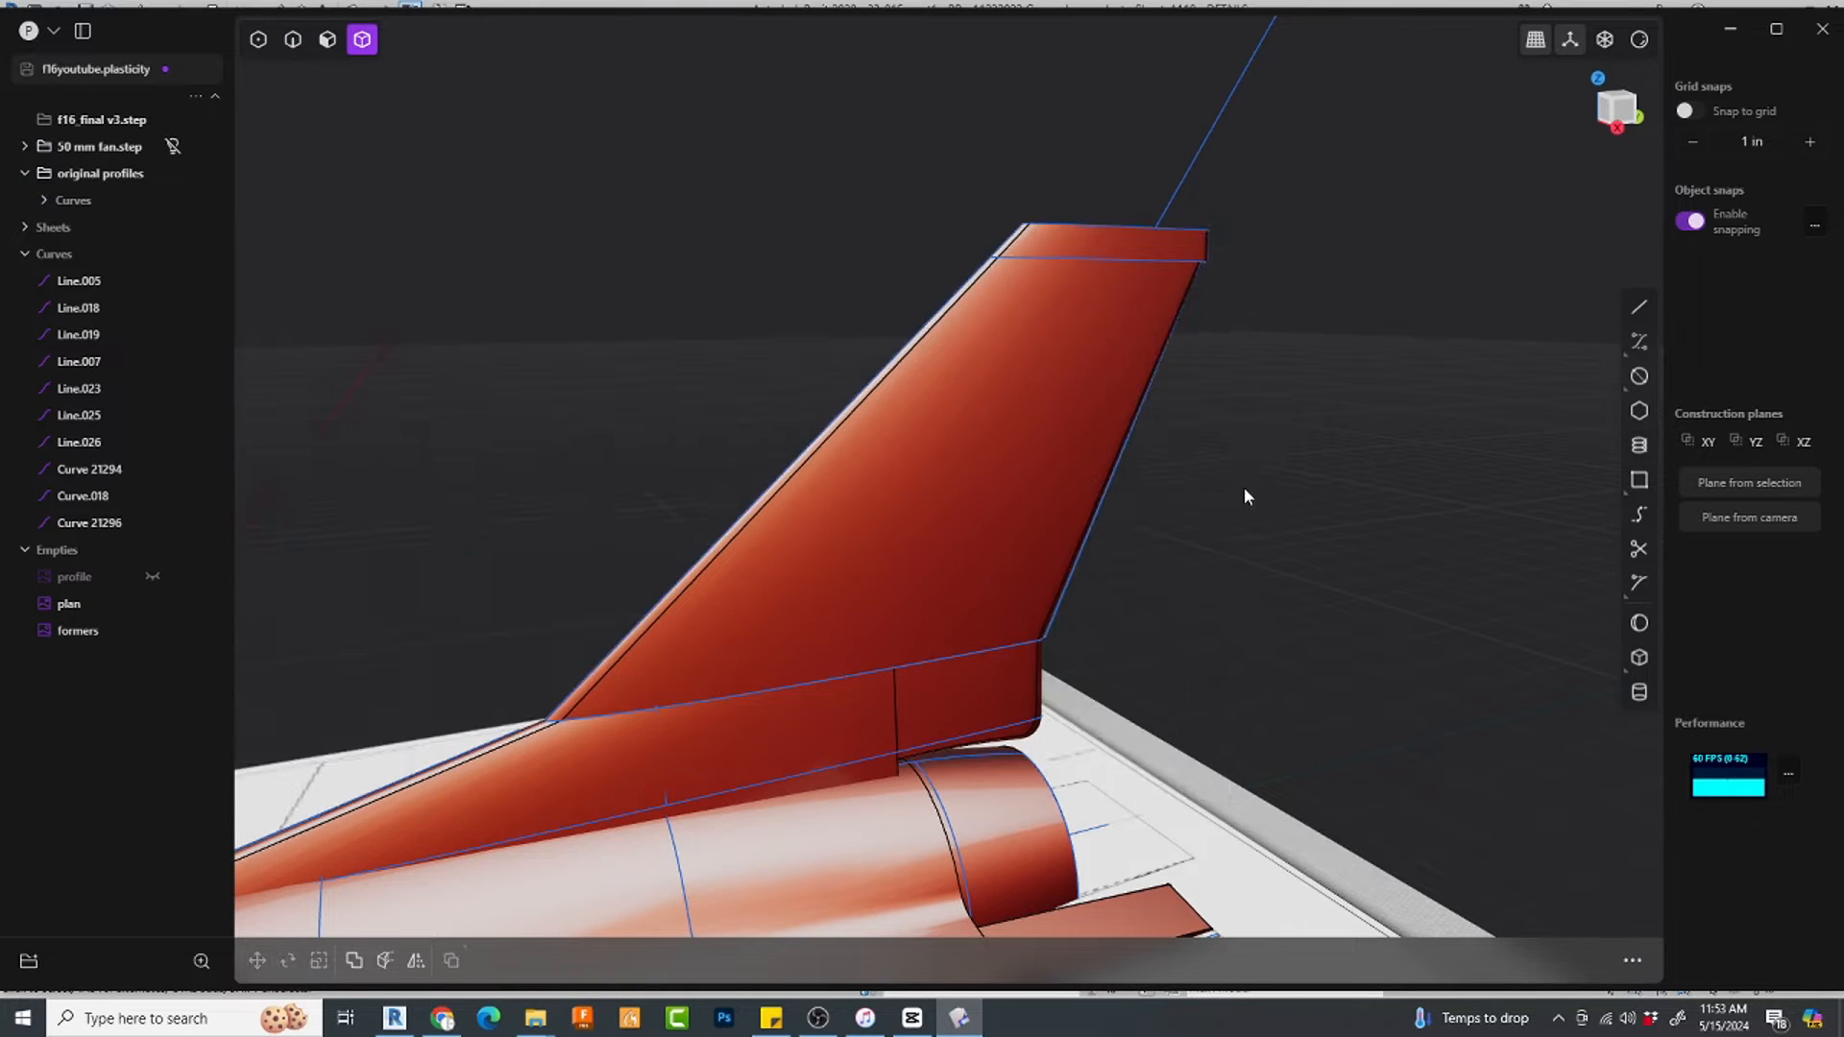
# Step: Cut the rudder from the main tail sheet with the extended hinge line
pyautogui.moveTo(1243, 493); pyautogui.dragTo(1187, 448, button='middle')
pyautogui.press('c')
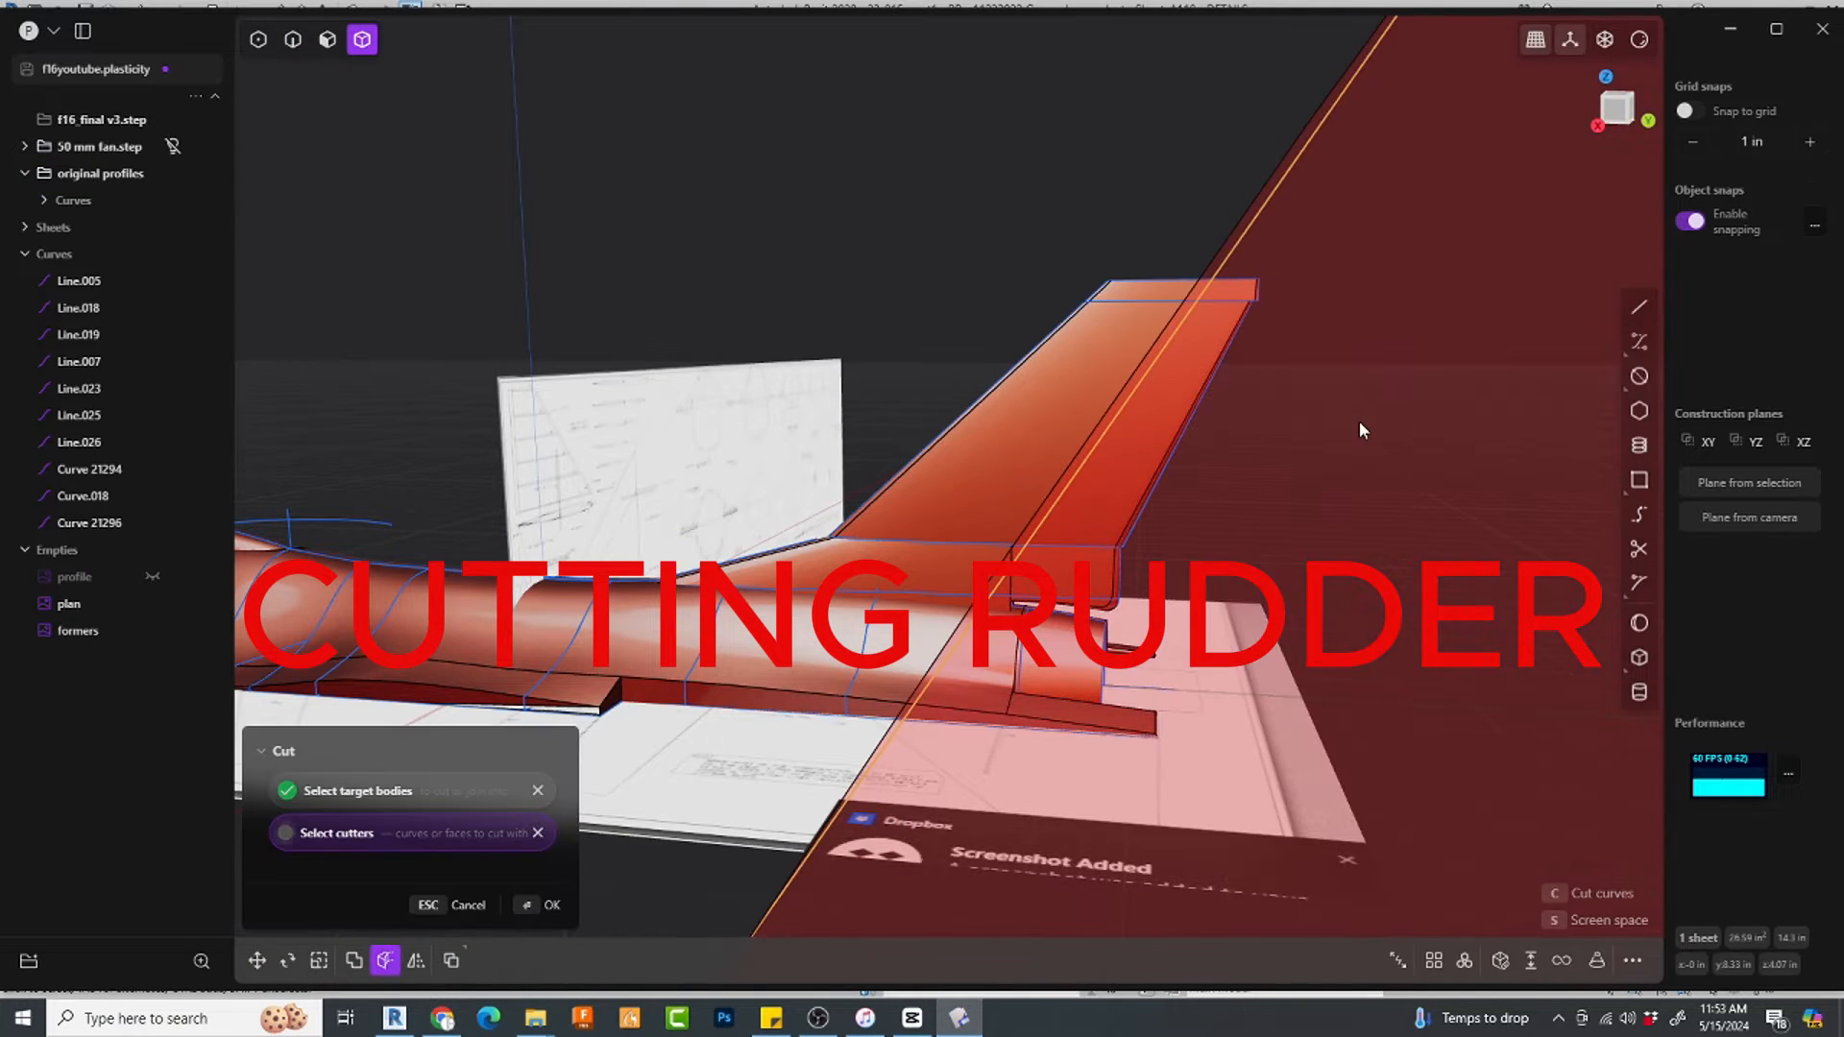
pyautogui.press('Return')
pyautogui.moveTo(1360, 423)
pyautogui.mouseDown(button='middle')
pyautogui.moveTo(1338, 413)
pyautogui.moveTo(1382, 408)
pyautogui.mouseUp(button='middle')
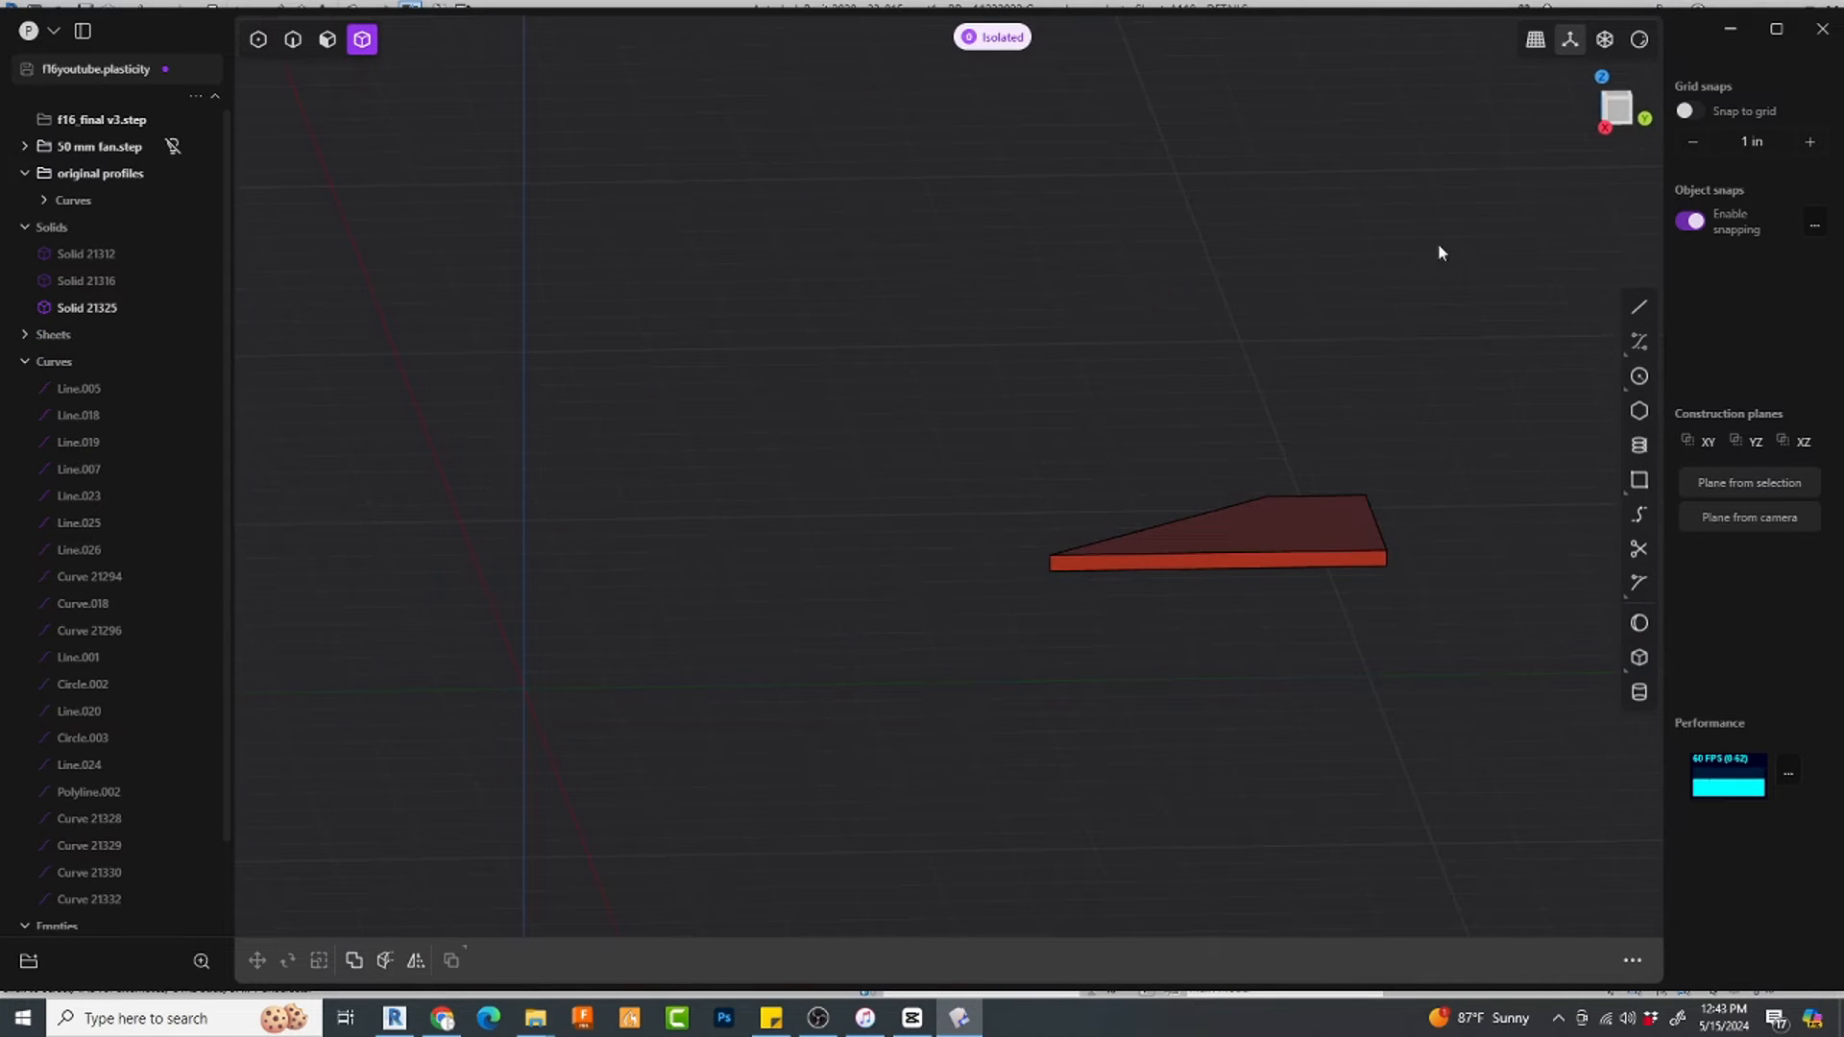
# Step: Draw a centre line along the isolated slab's side face between its end-edge midpoints in the right view
pyautogui.press('3')
pyautogui.scroll(3, 1245, 381)
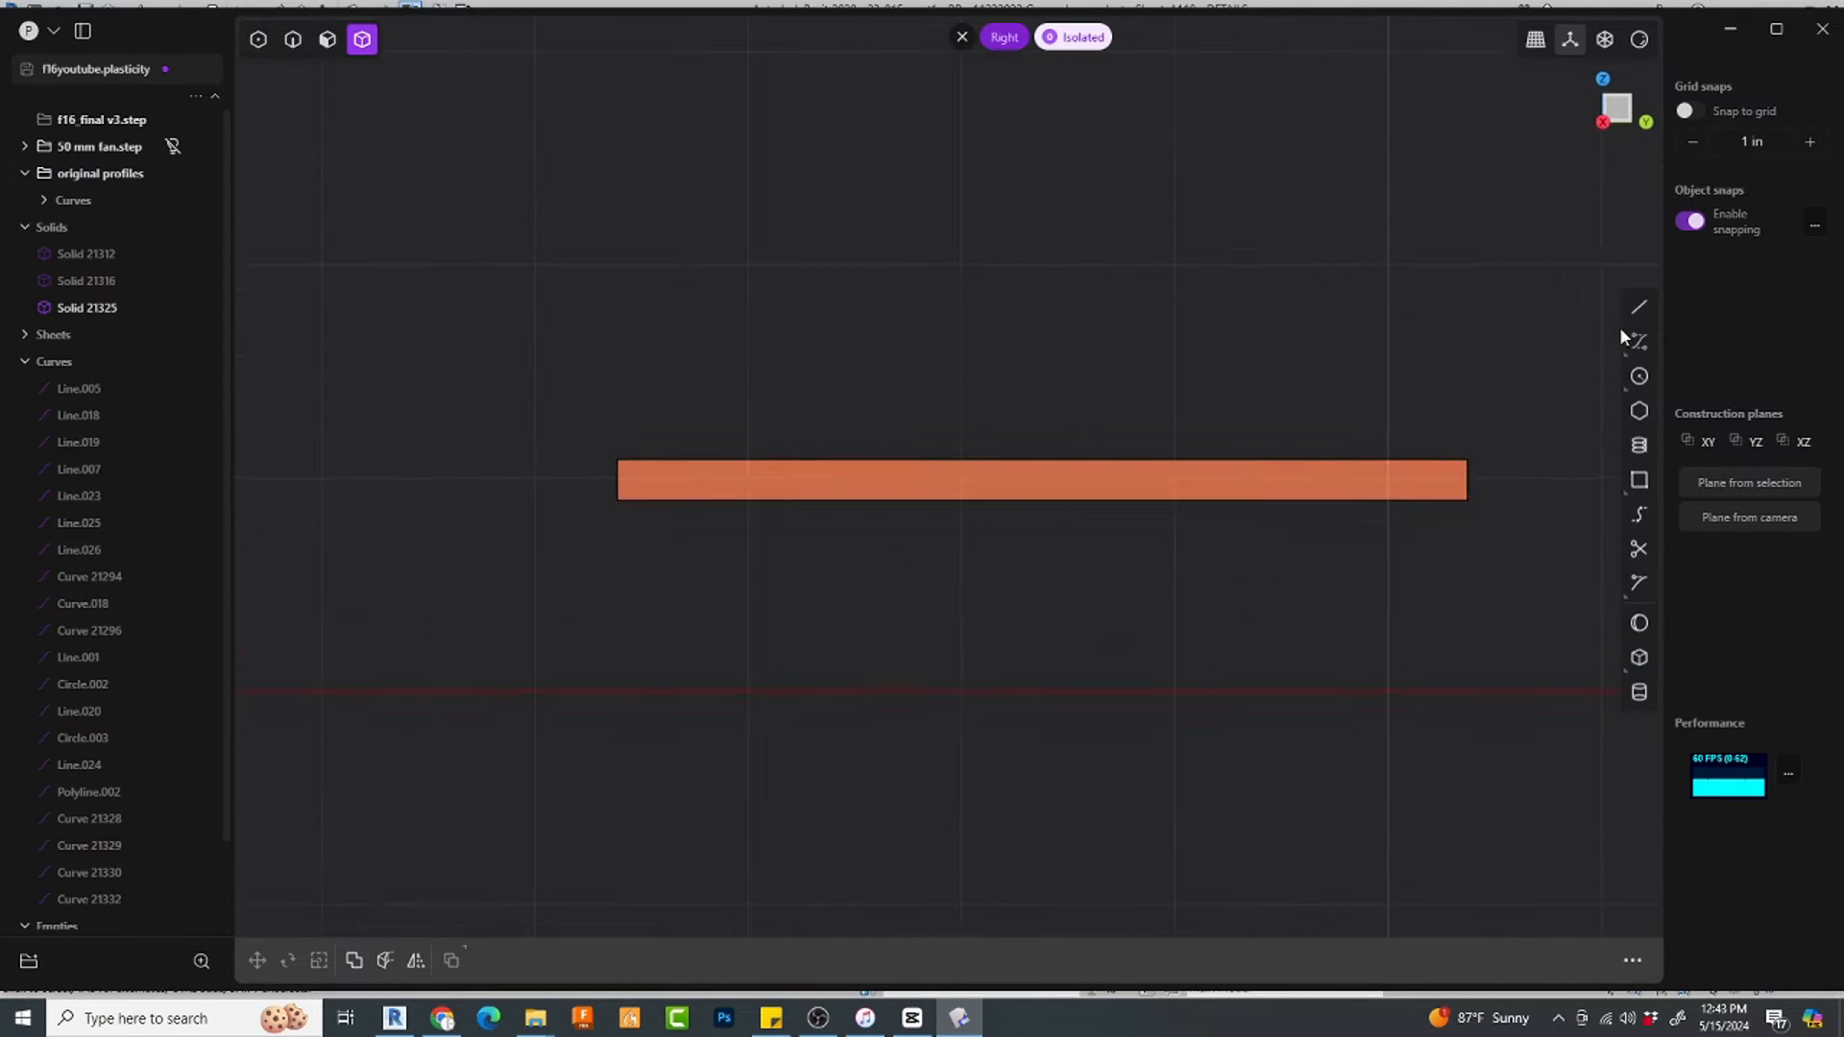
pyautogui.click(1467, 480)
pyautogui.scroll(3, 754, 549)
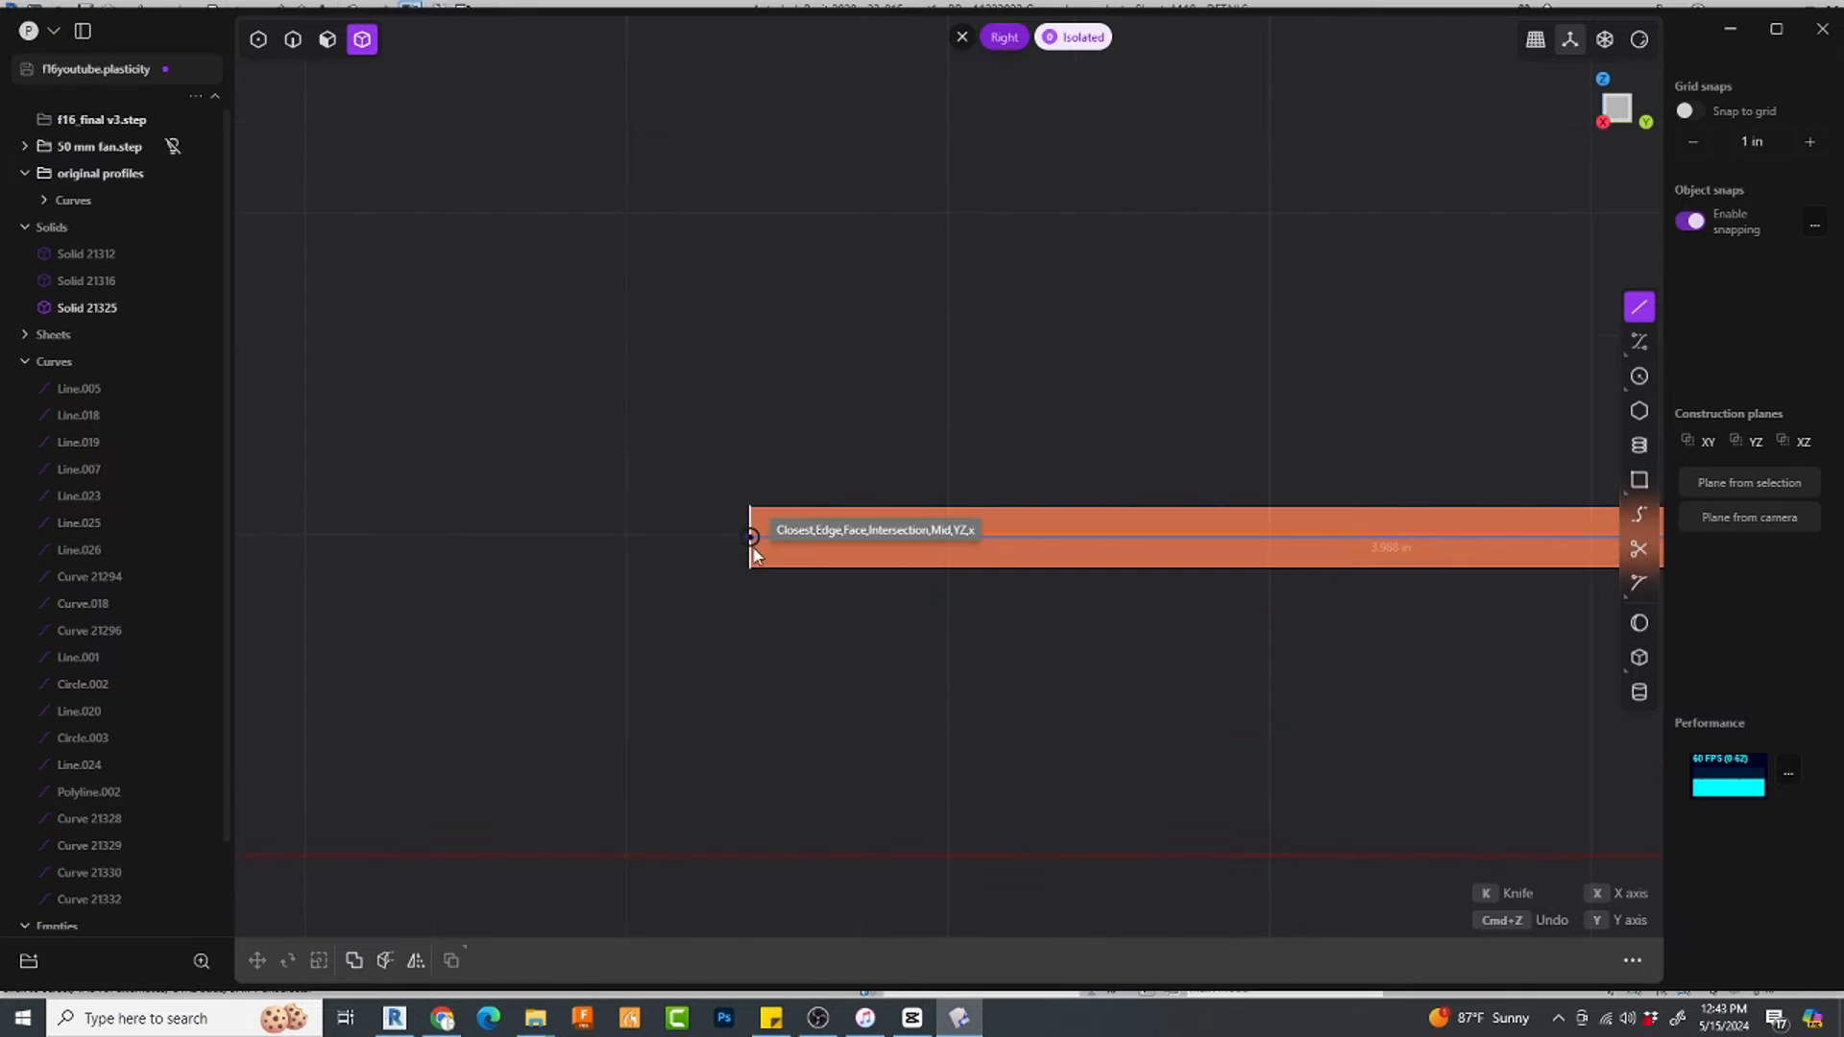
pyautogui.click(745, 528)
pyautogui.scroll(3, 759, 531)
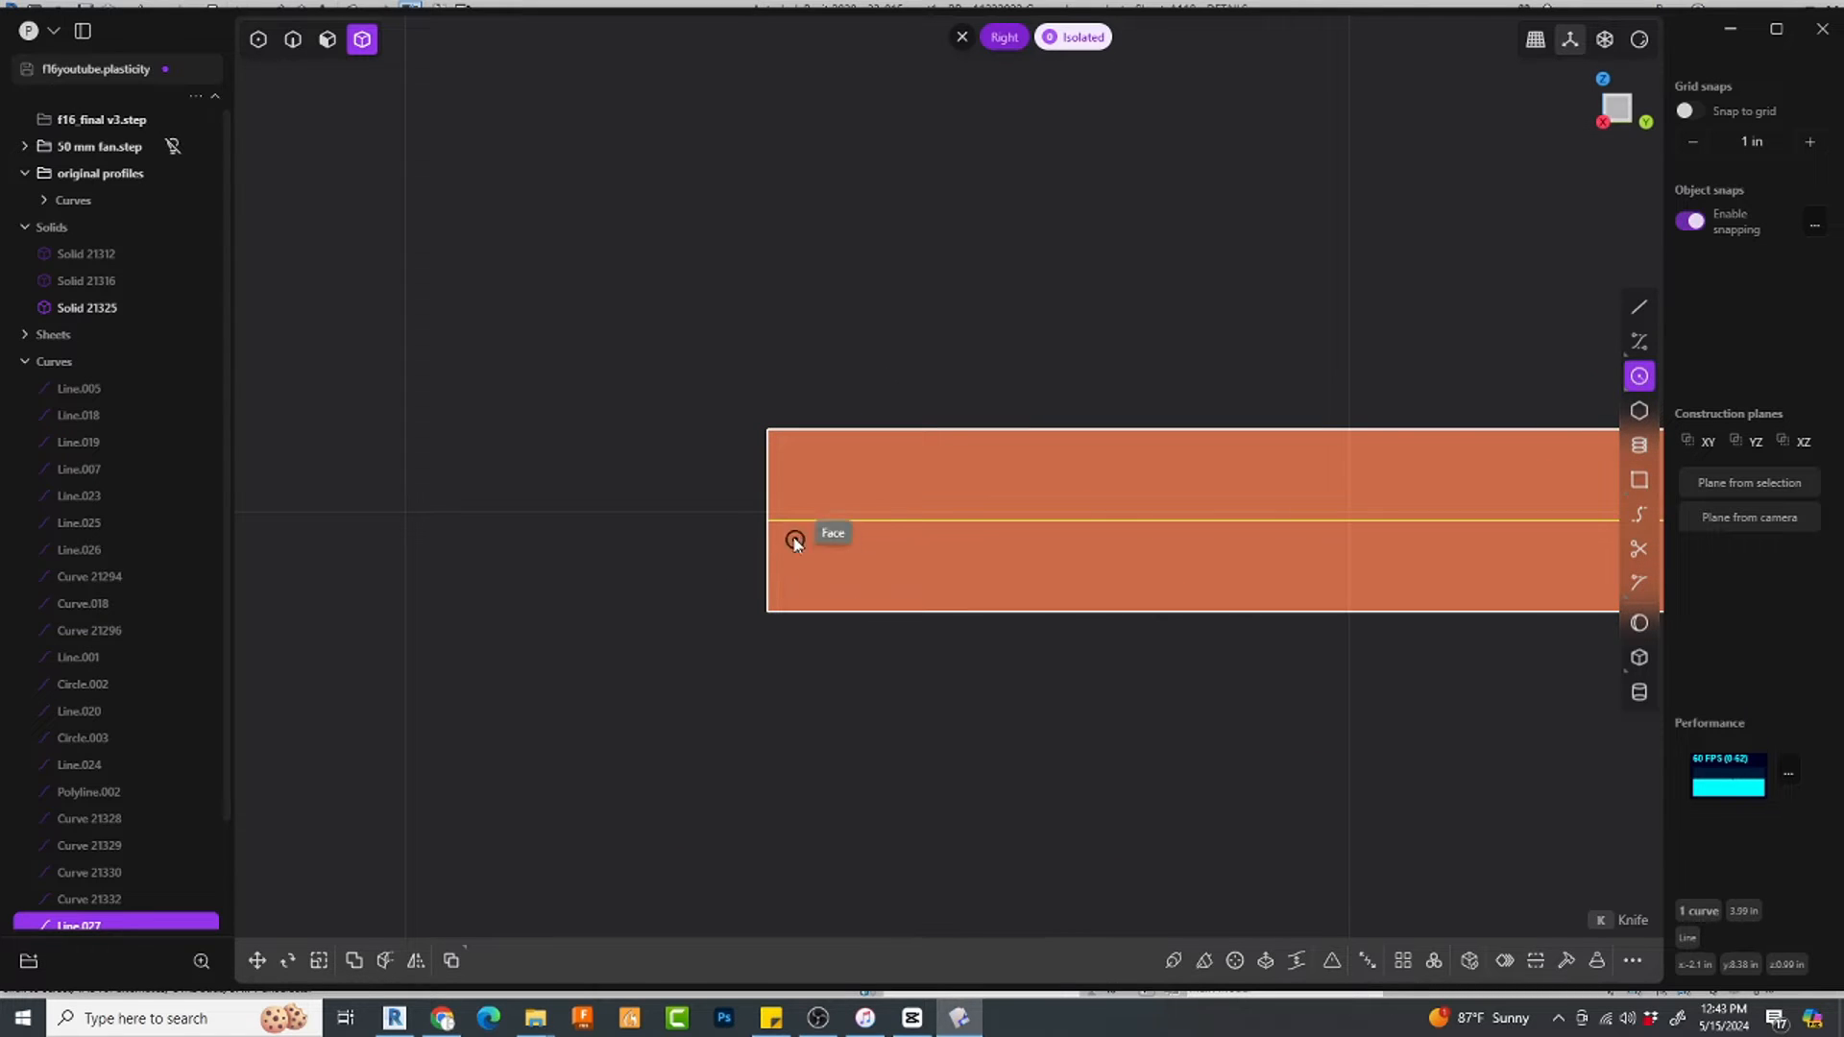
pyautogui.scroll(1, 749, 591)
pyautogui.click(840, 511)
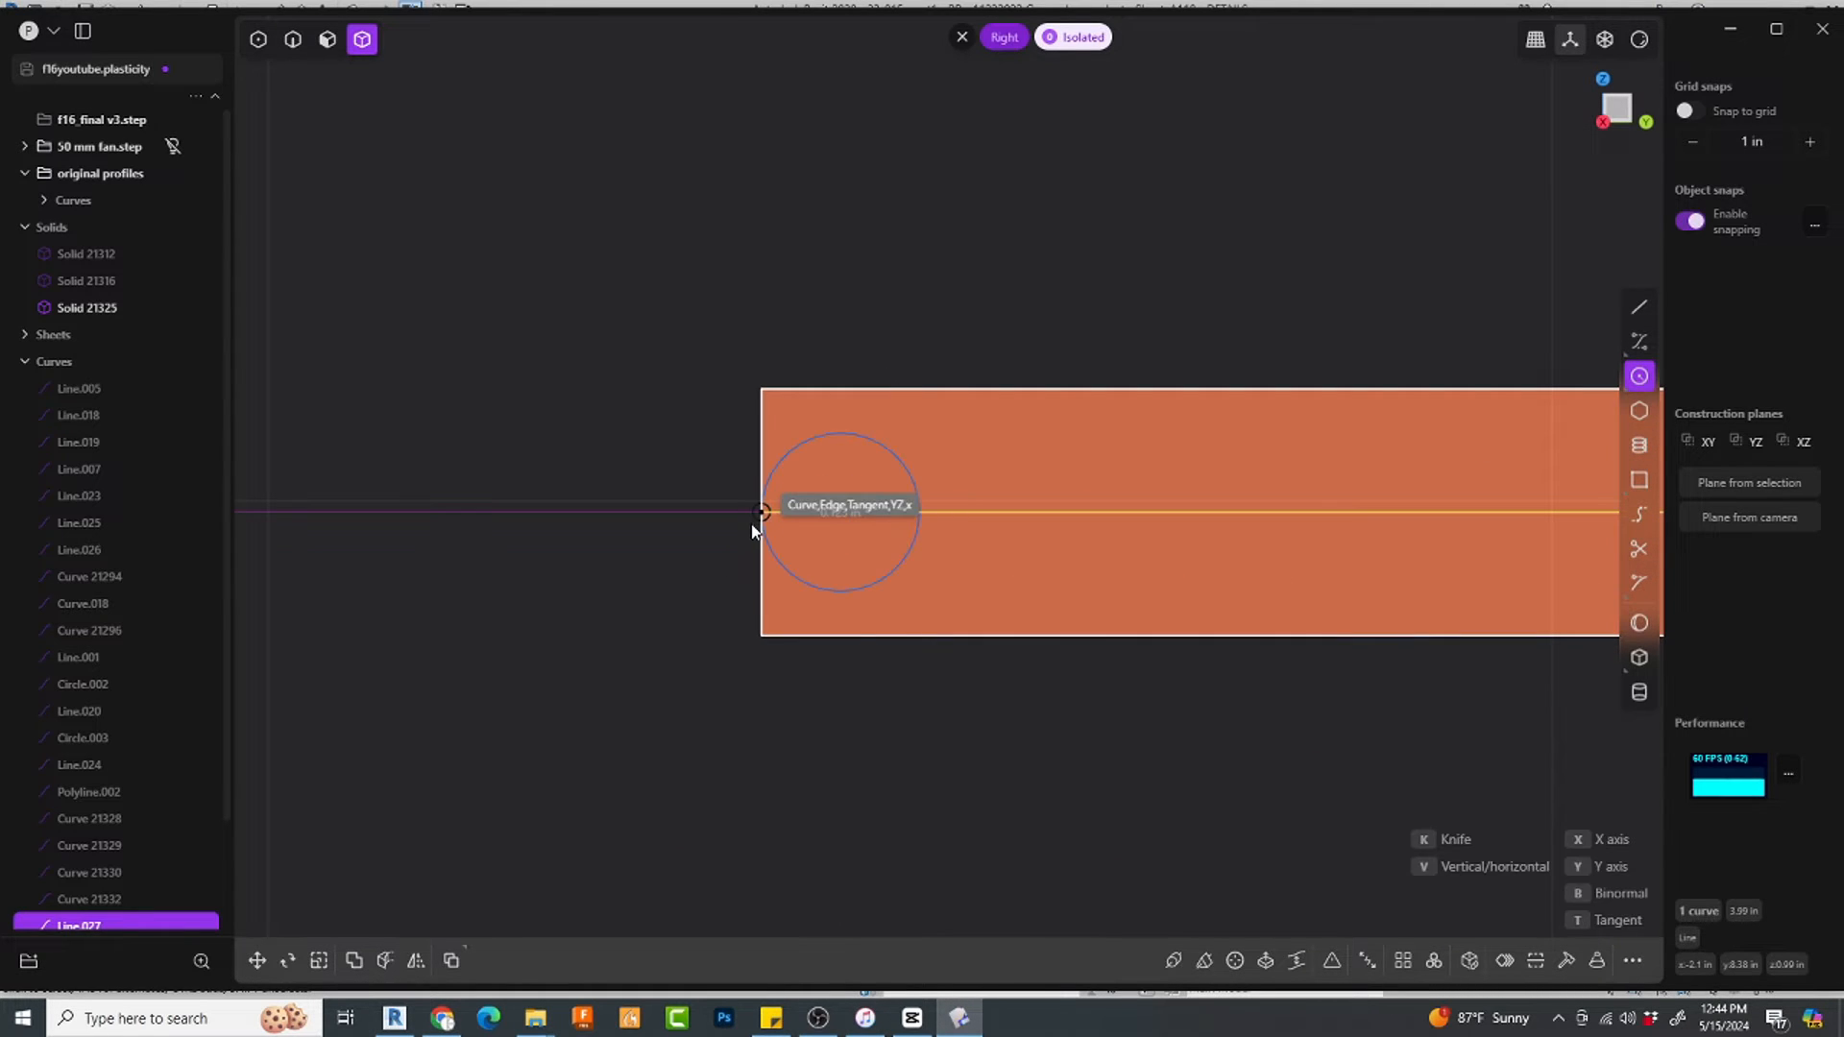
pyautogui.press('Escape')
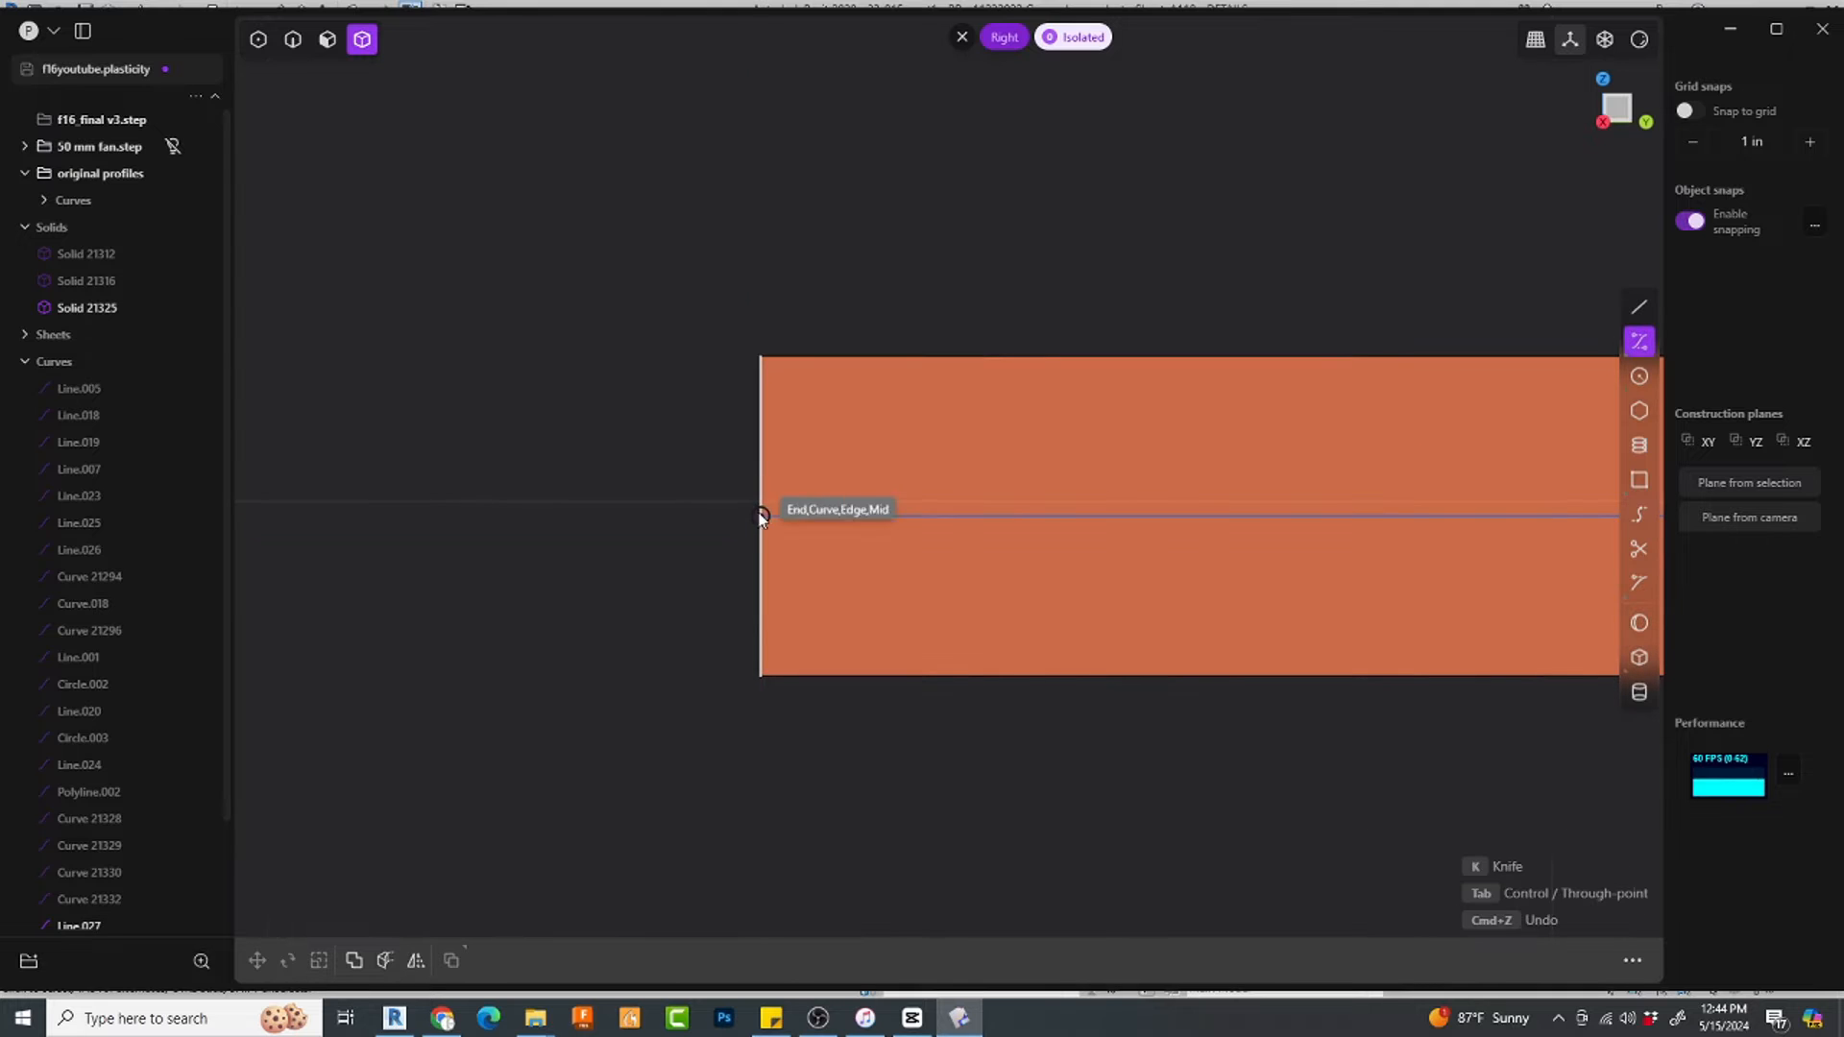
# Step: Draw a control-point spline for the upper half of the airfoil, starting and ending at the centre line's endpoints
pyautogui.click(762, 512)
pyautogui.scroll(-5, 1087, 394)
pyautogui.scroll(8, 1086, 437)
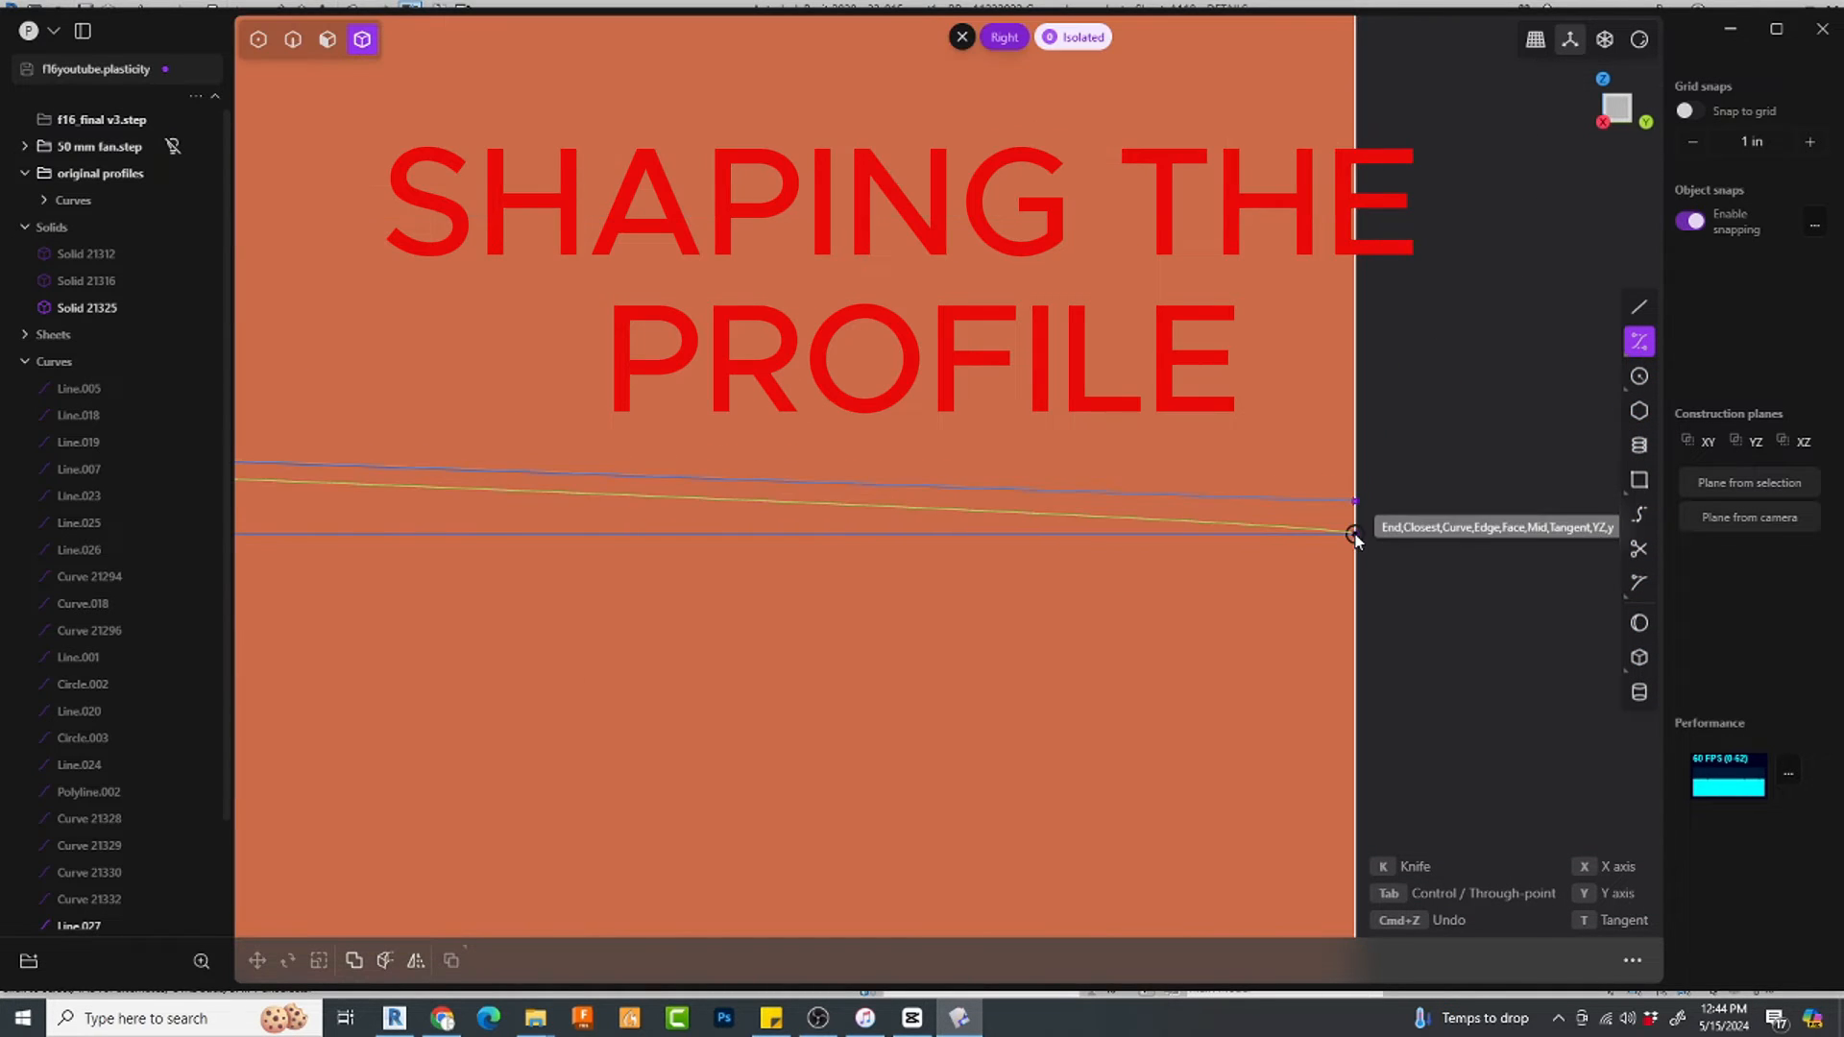
pyautogui.click(1355, 533)
pyautogui.press('Return')
# Step: Finish the upper airfoil spline and raise the control point above its aft endpoint by about 0.008 in along Z
pyautogui.moveTo(1355, 501); pyautogui.dragTo(1355, 479)
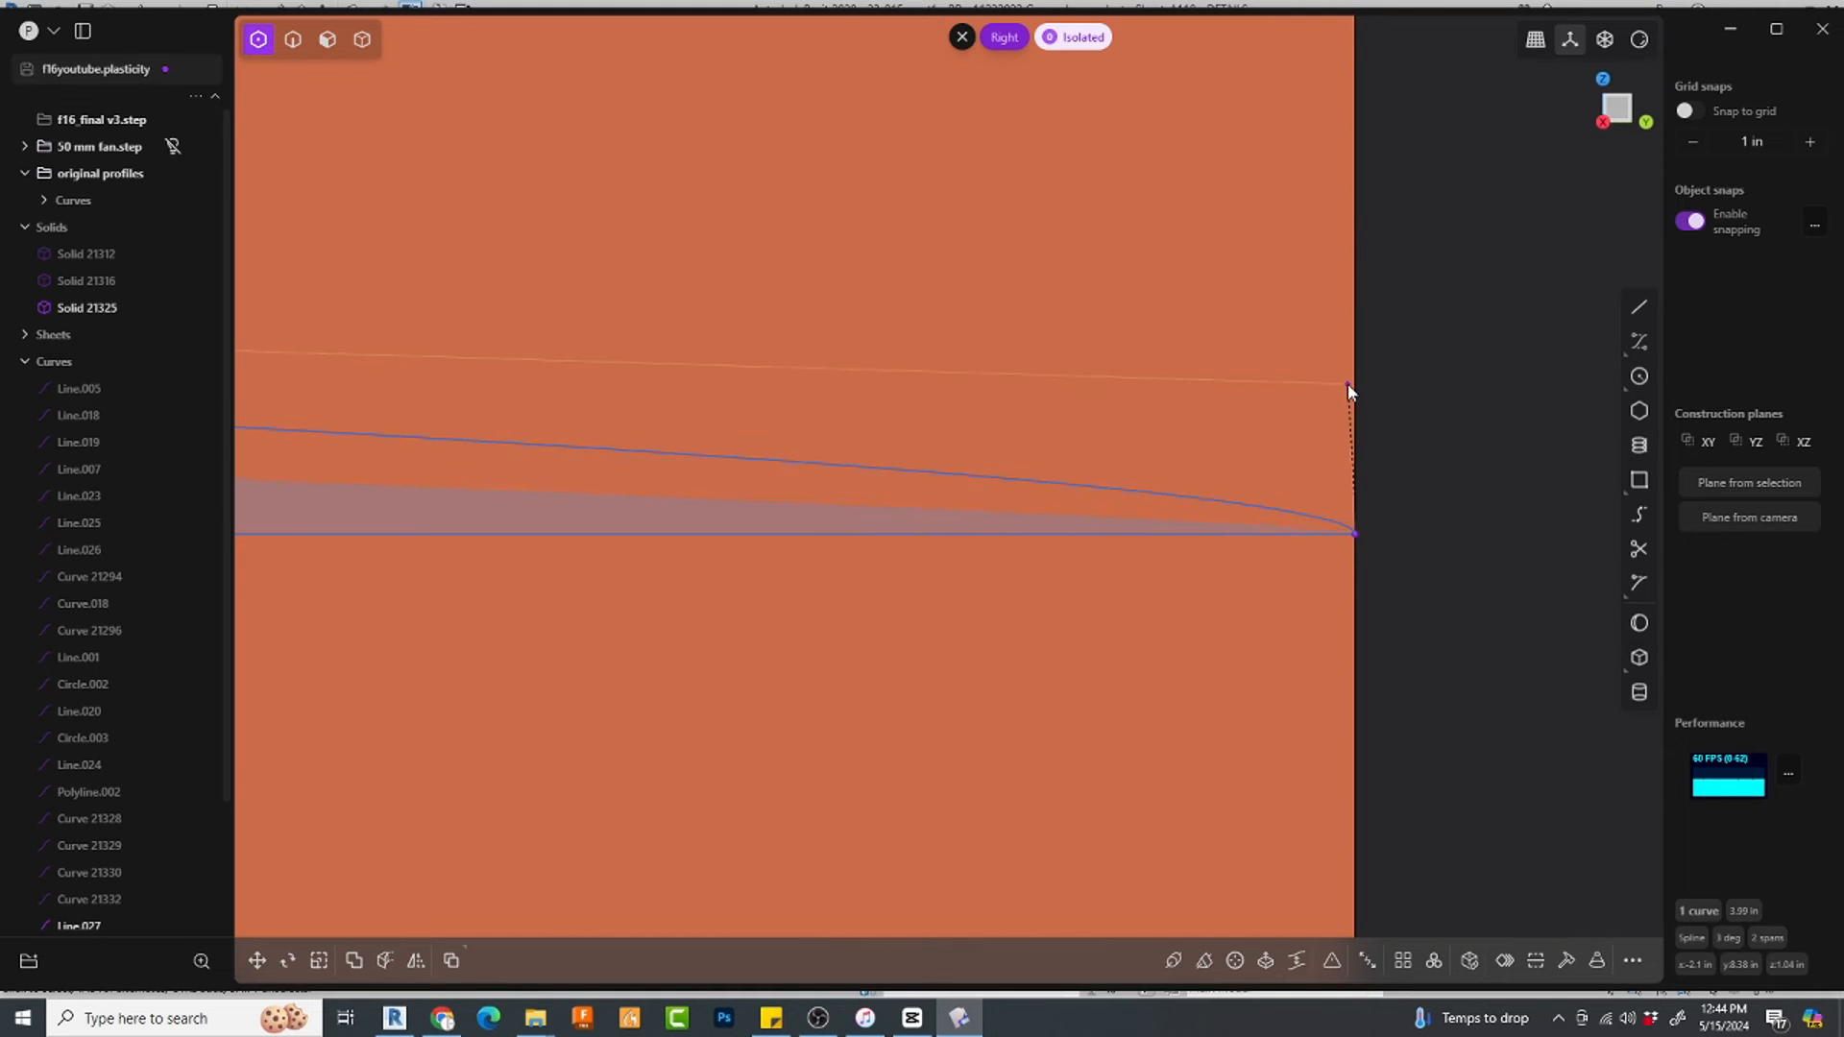
pyautogui.moveTo(1348, 385); pyautogui.dragTo(1358, 501)
pyautogui.press('g')
pyautogui.moveTo(1361, 378); pyautogui.dragTo(1361, 373)
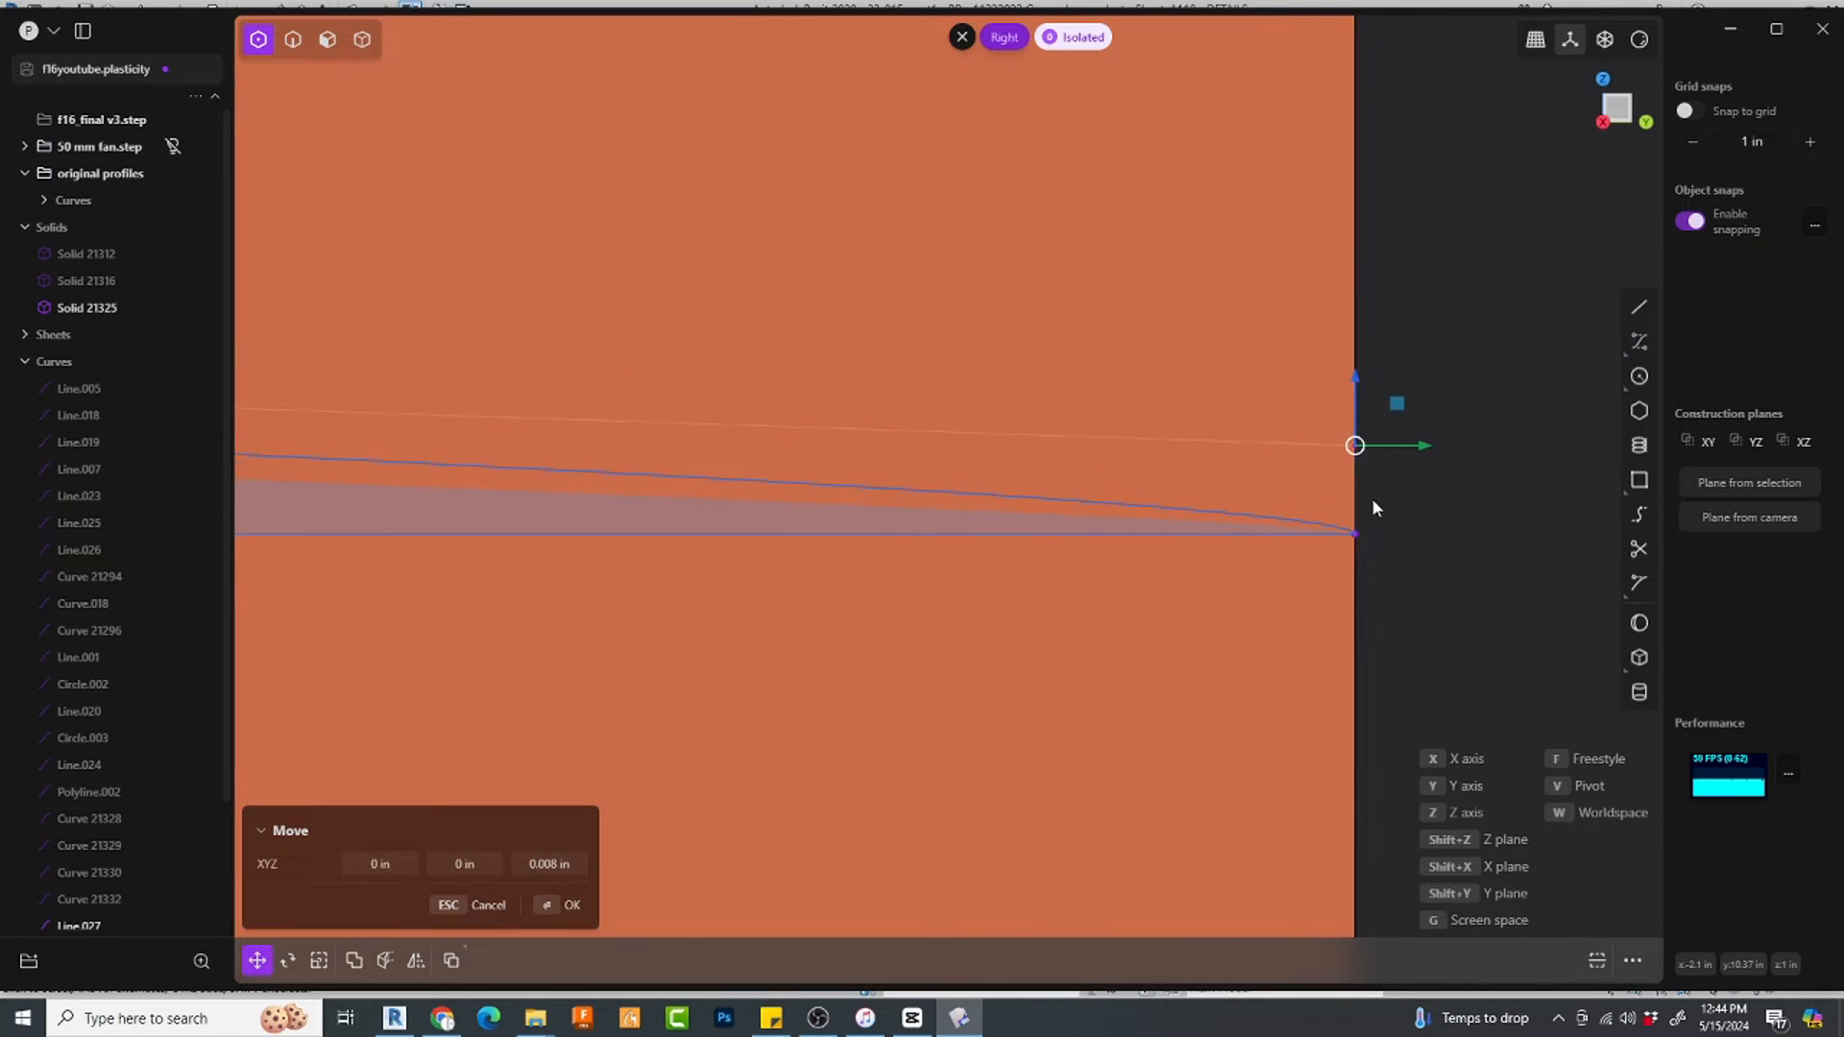
pyautogui.scroll(-12, 1249, 567)
pyautogui.scroll(5, 758, 587)
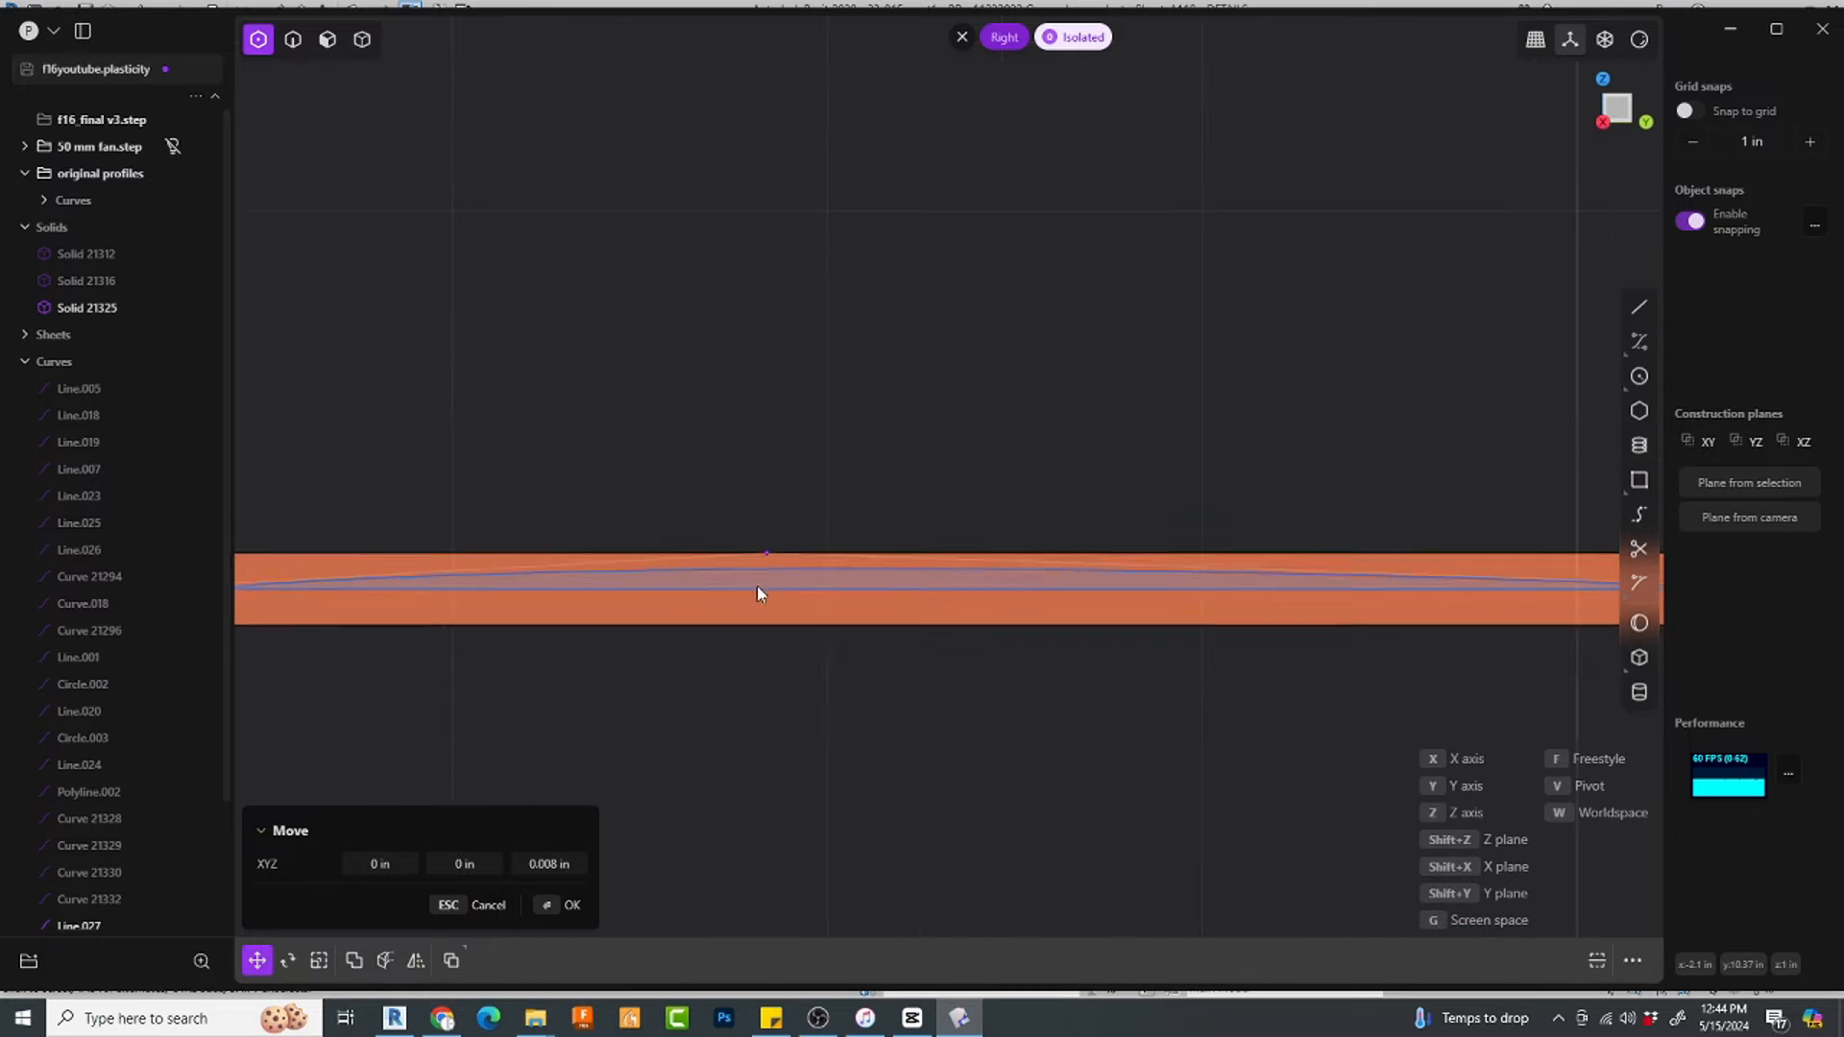
pyautogui.press('Return')
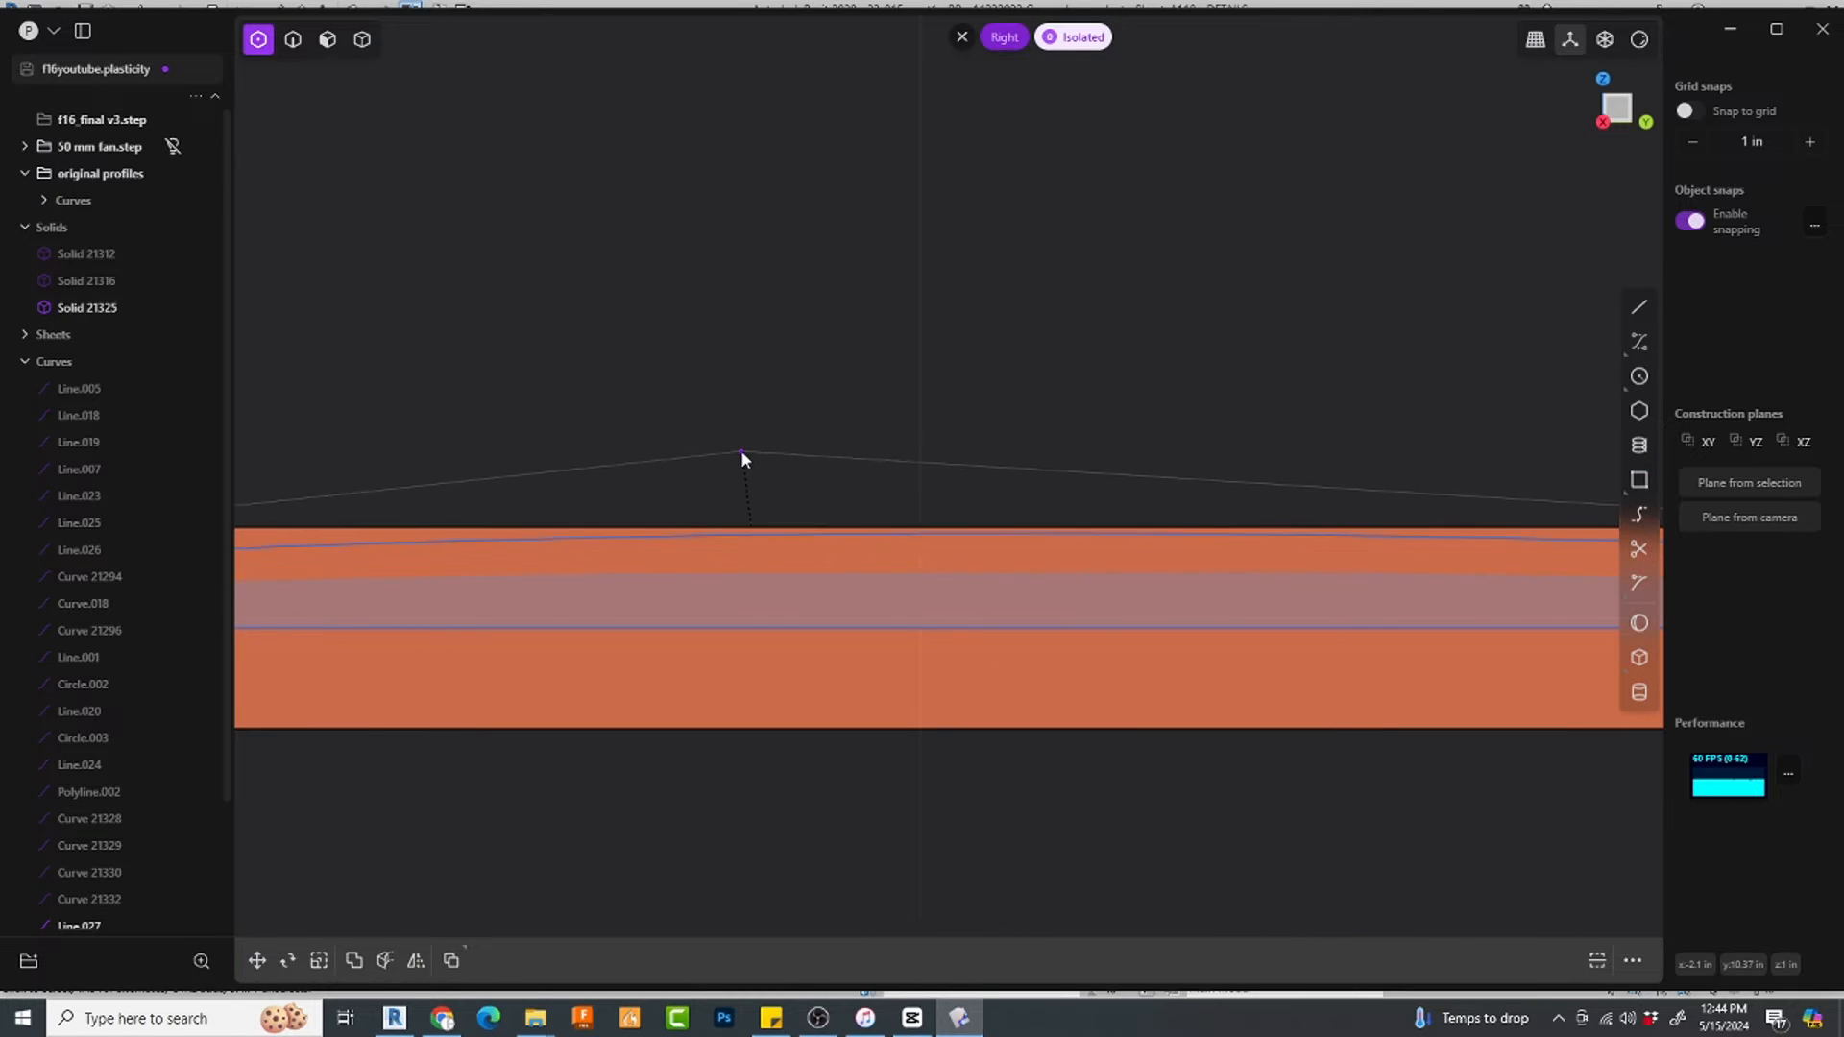
# Step: Move the spline's peak control point forward about 0.81 in along the Y axis
pyautogui.scroll(-5, 1000, 720)
pyautogui.press('g')
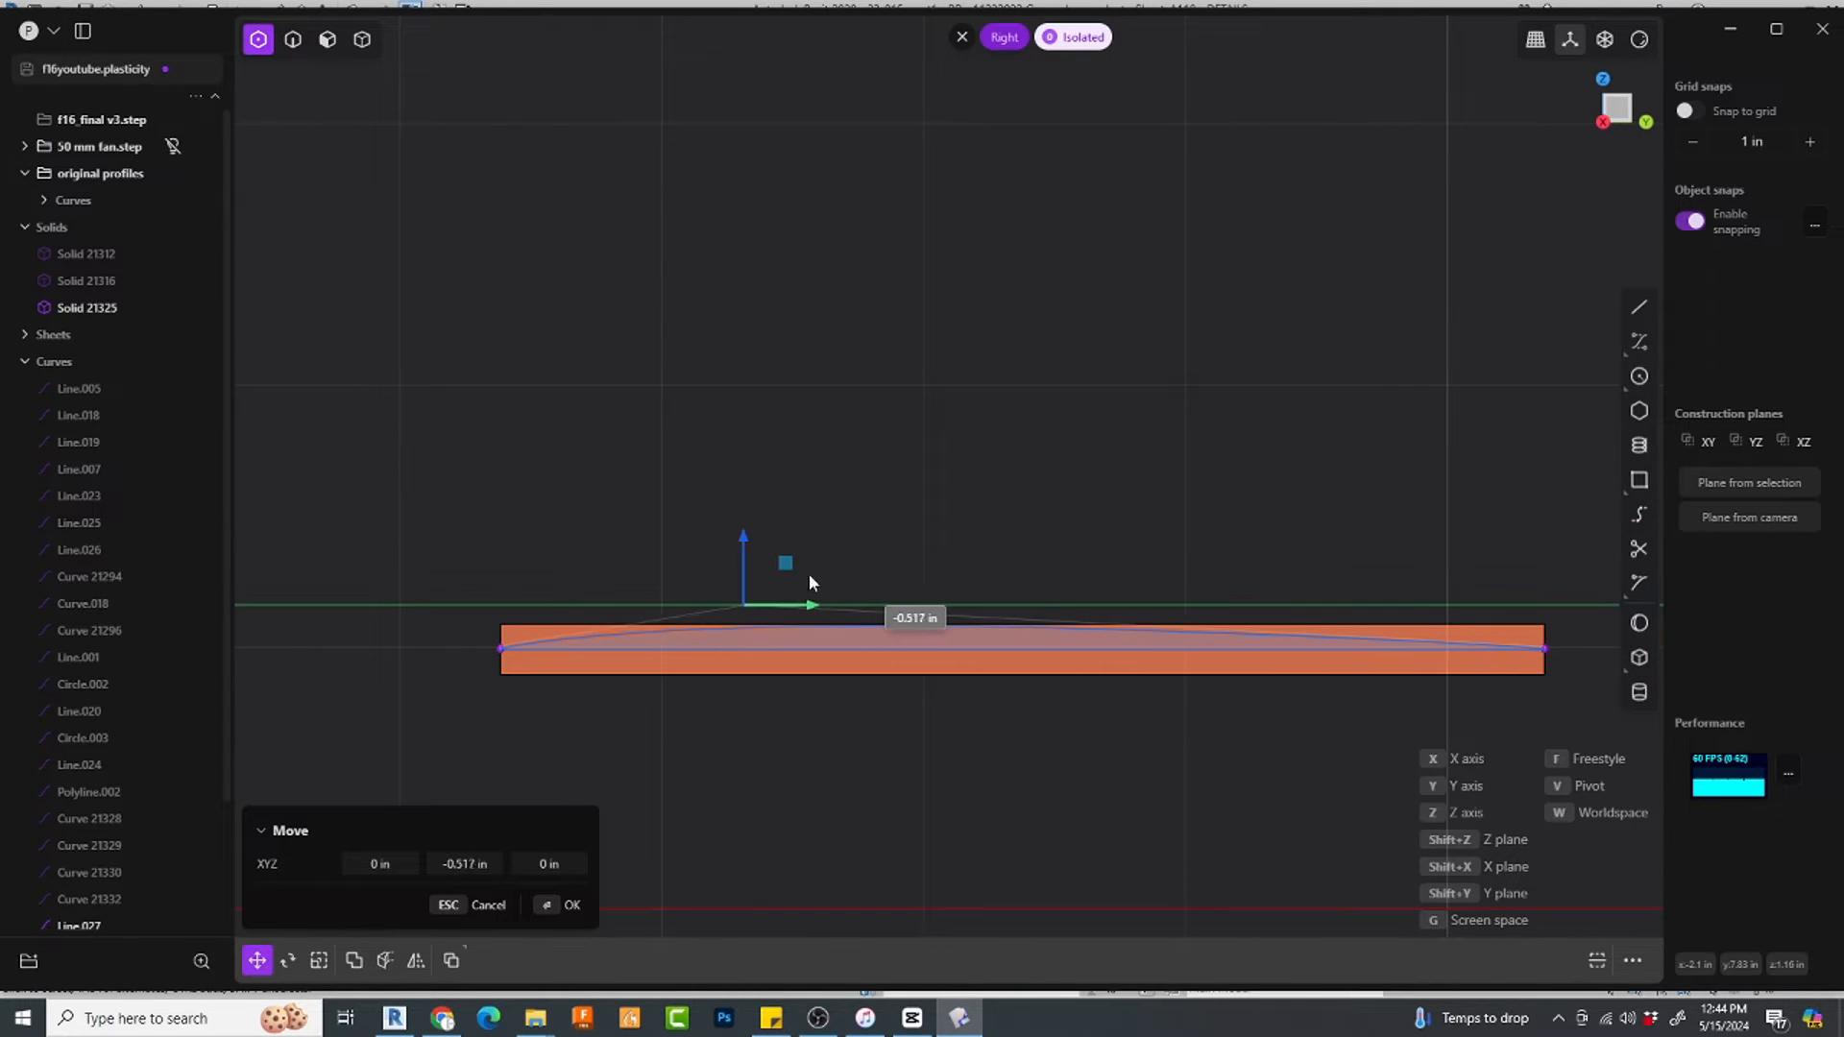
pyautogui.moveTo(721, 565); pyautogui.dragTo(737, 574)
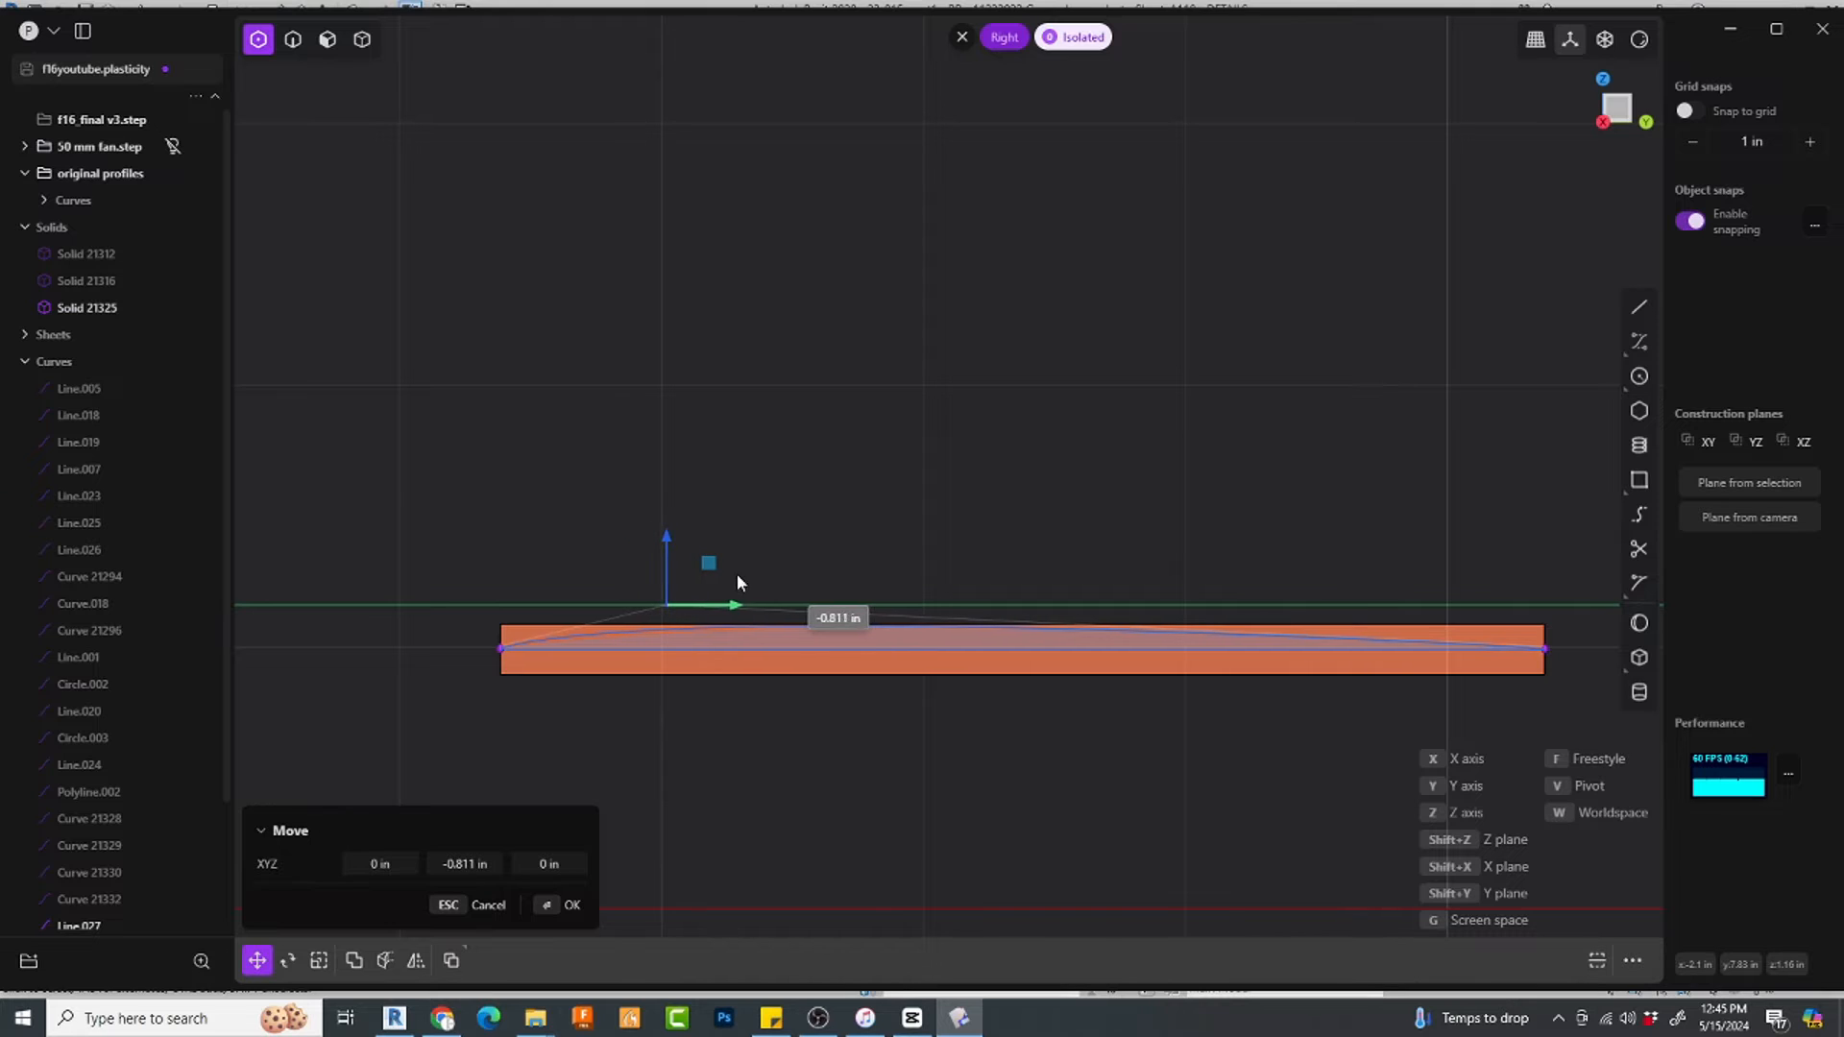
pyautogui.scroll(5, 715, 609)
pyautogui.moveTo(617, 530); pyautogui.dragTo(616, 525)
pyautogui.press('Return')
pyautogui.scroll(-5, 810, 534)
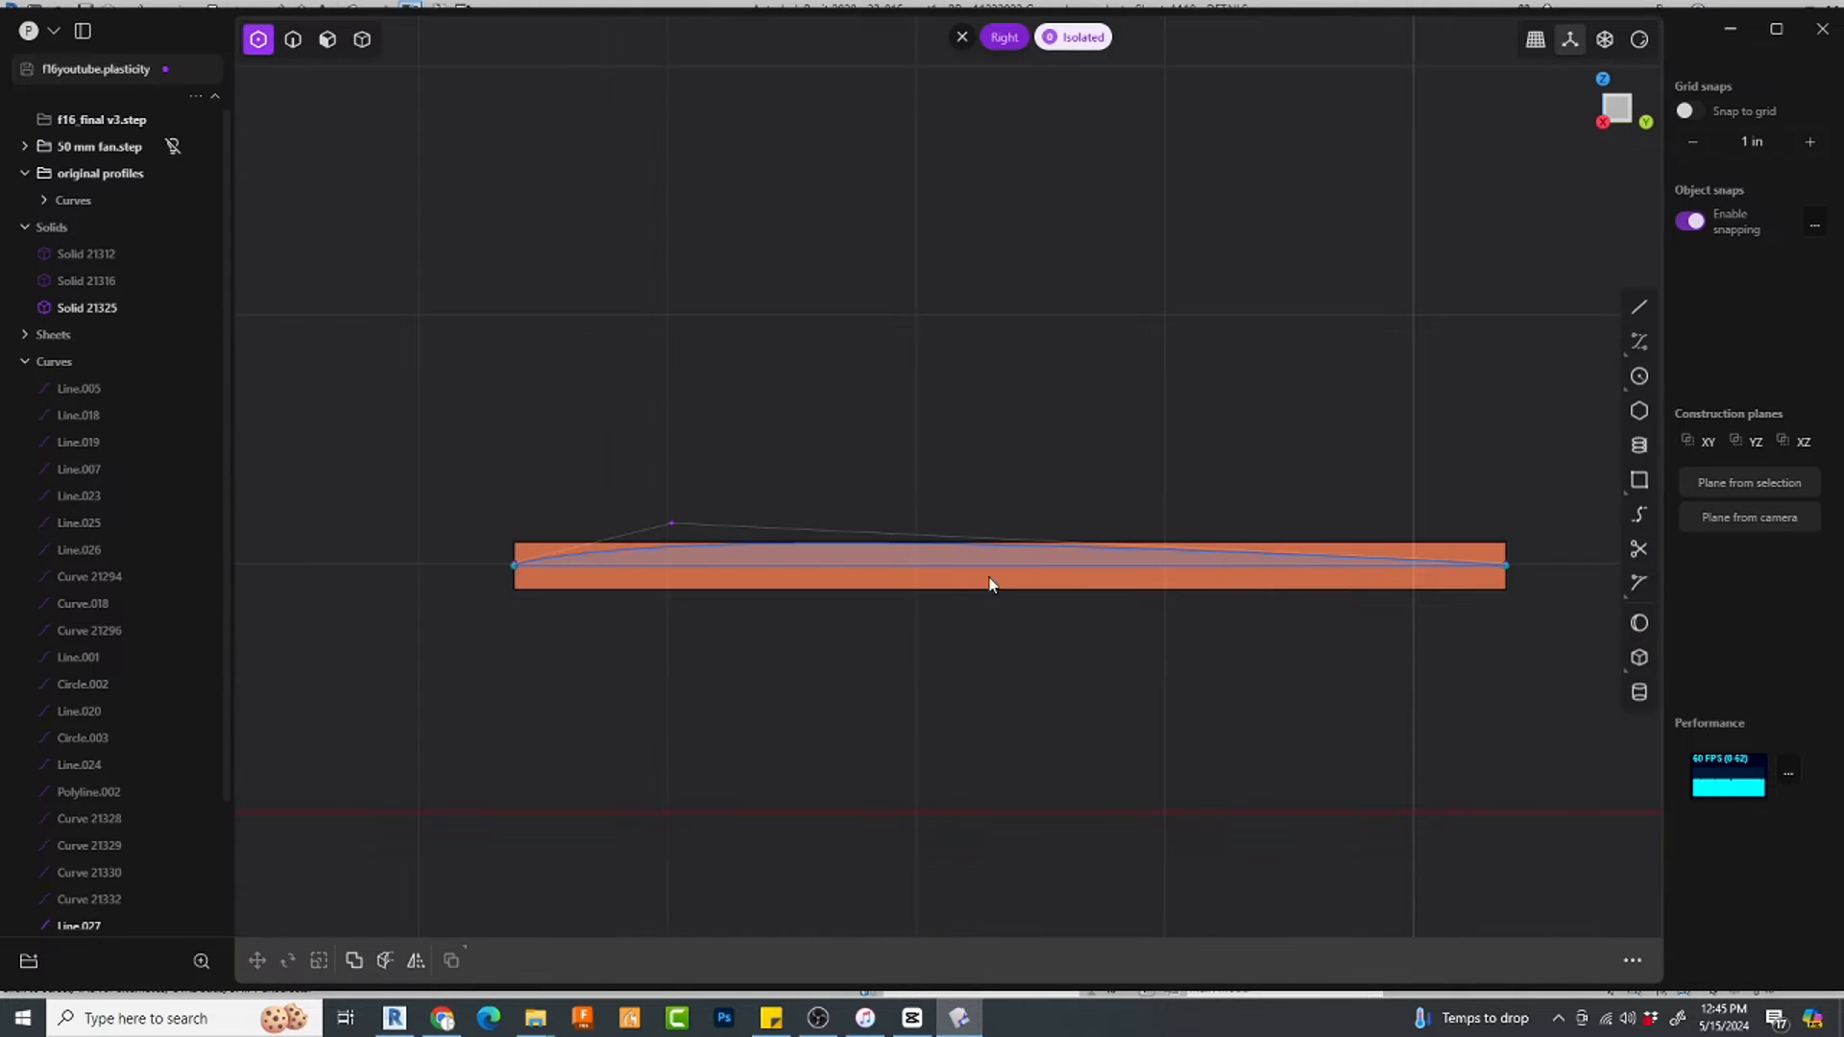
# Step: Place a copy of the closed airfoil profile at the slab's opposite end, snapping its tip to the end edge's midpoint
pyautogui.moveTo(989, 585); pyautogui.dragTo(881, 743, button='middle')
pyautogui.scroll(5, 852, 721)
pyautogui.press('g')
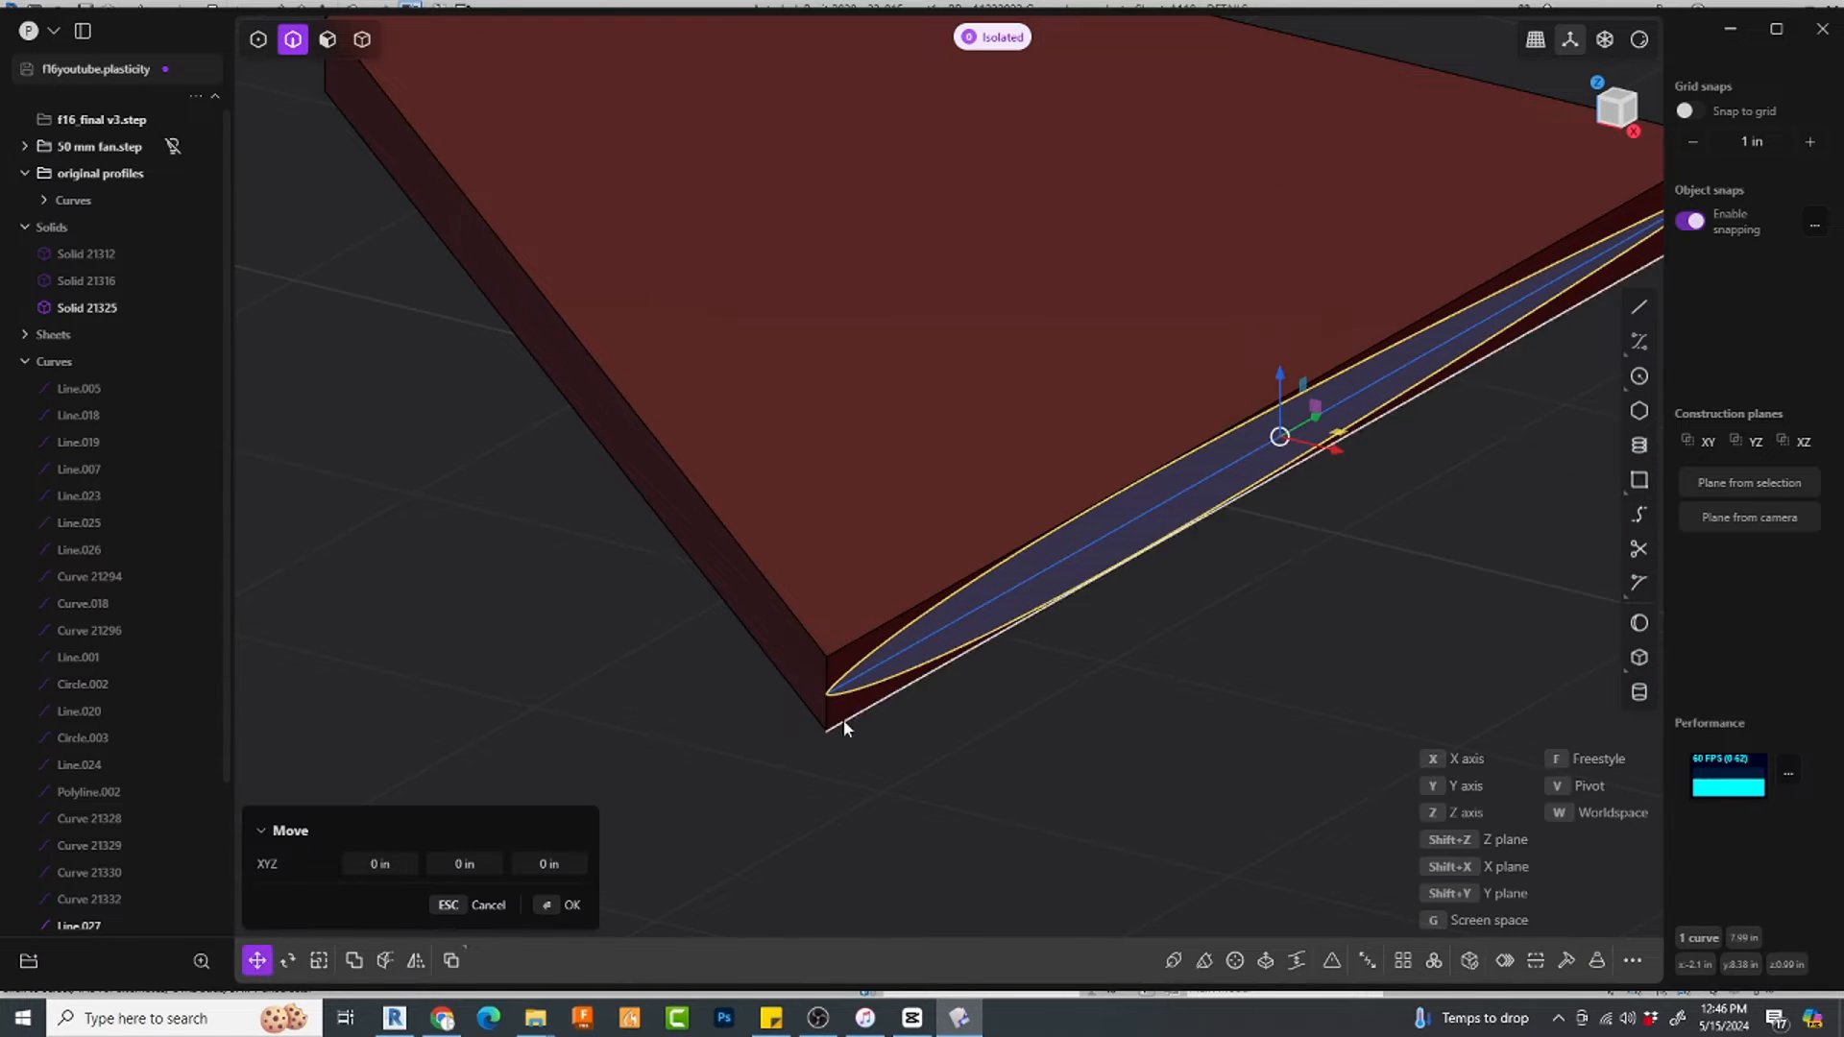
pyautogui.click(827, 691)
pyautogui.scroll(-5, 838, 706)
pyautogui.click(721, 566)
pyautogui.press('Return')
# Step: Freestyle-scale the copied airfoil profile uniformly from its tip so that its length fits the slab's narrower end
pyautogui.moveTo(730, 577); pyautogui.dragTo(1254, 785, button='middle')
pyautogui.scroll(3, 1133, 749)
pyautogui.press('s')
pyautogui.press('f')
pyautogui.scroll(5, 999, 691)
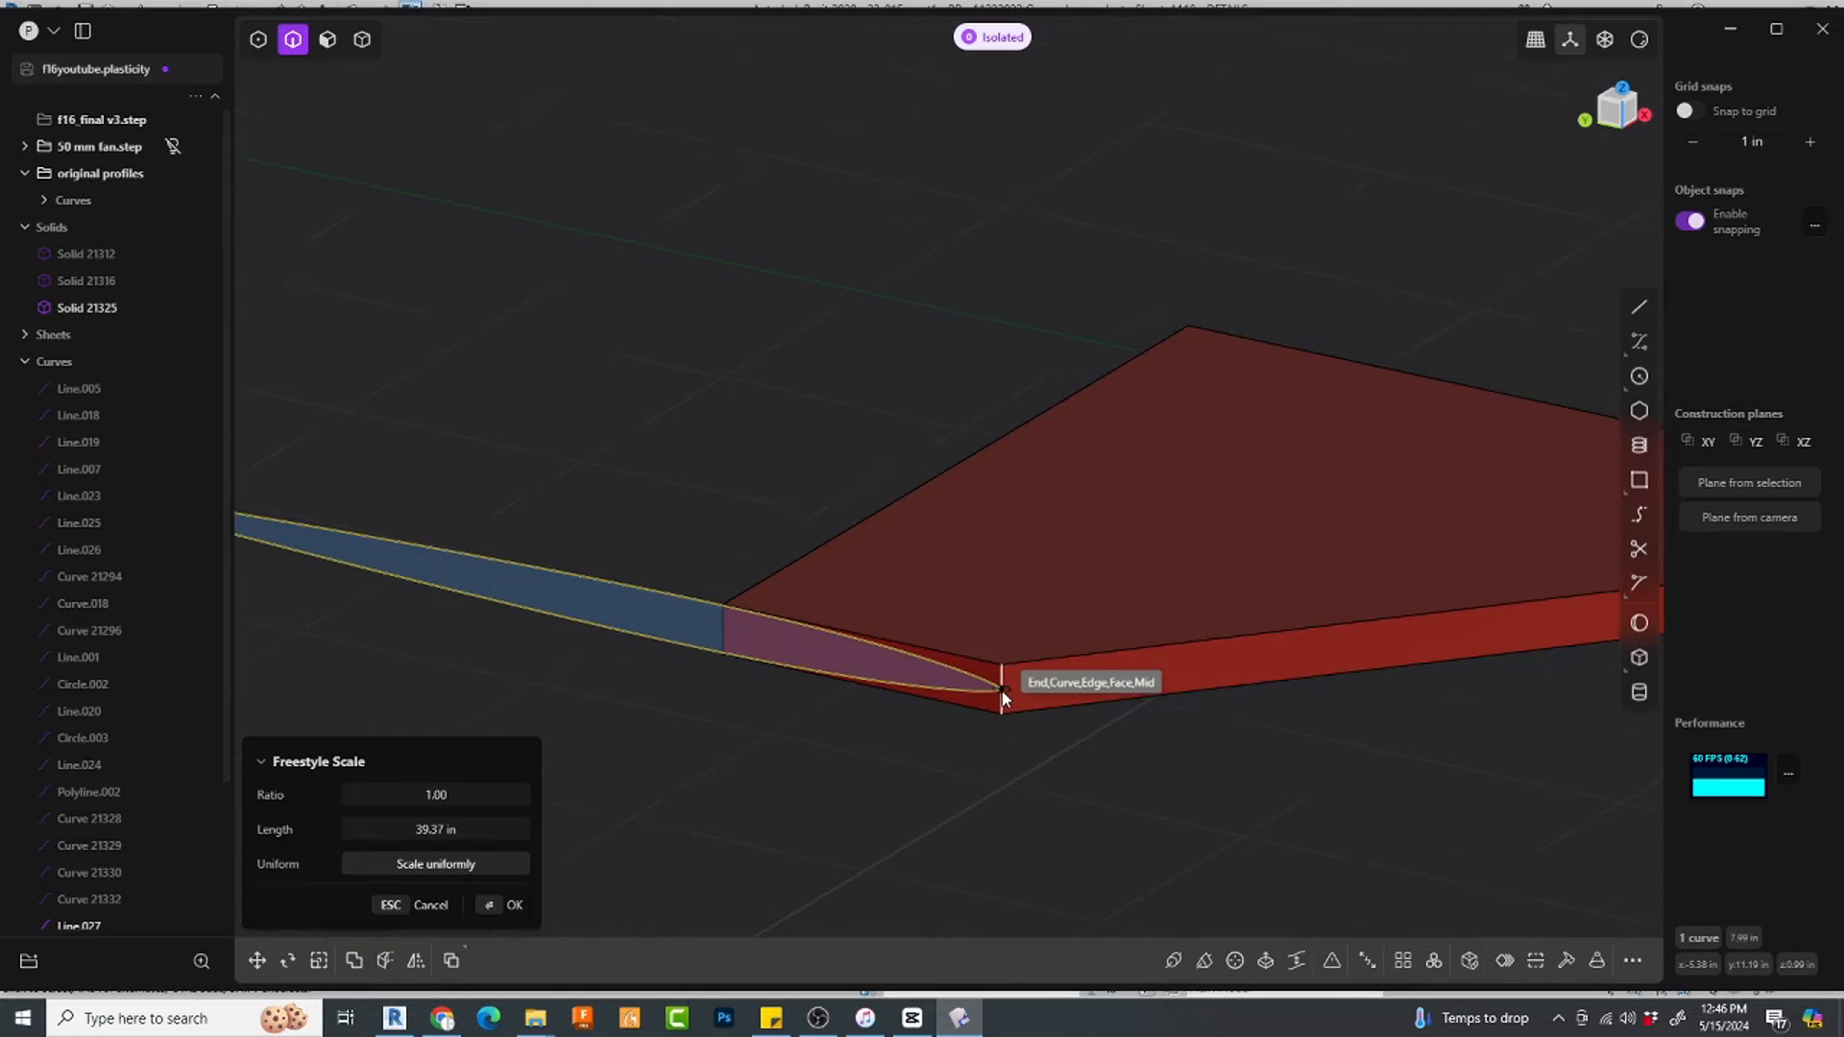
pyautogui.scroll(5, 1020, 680)
pyautogui.click(1042, 661)
pyautogui.scroll(-10, 912, 607)
pyautogui.scroll(6, 363, 464)
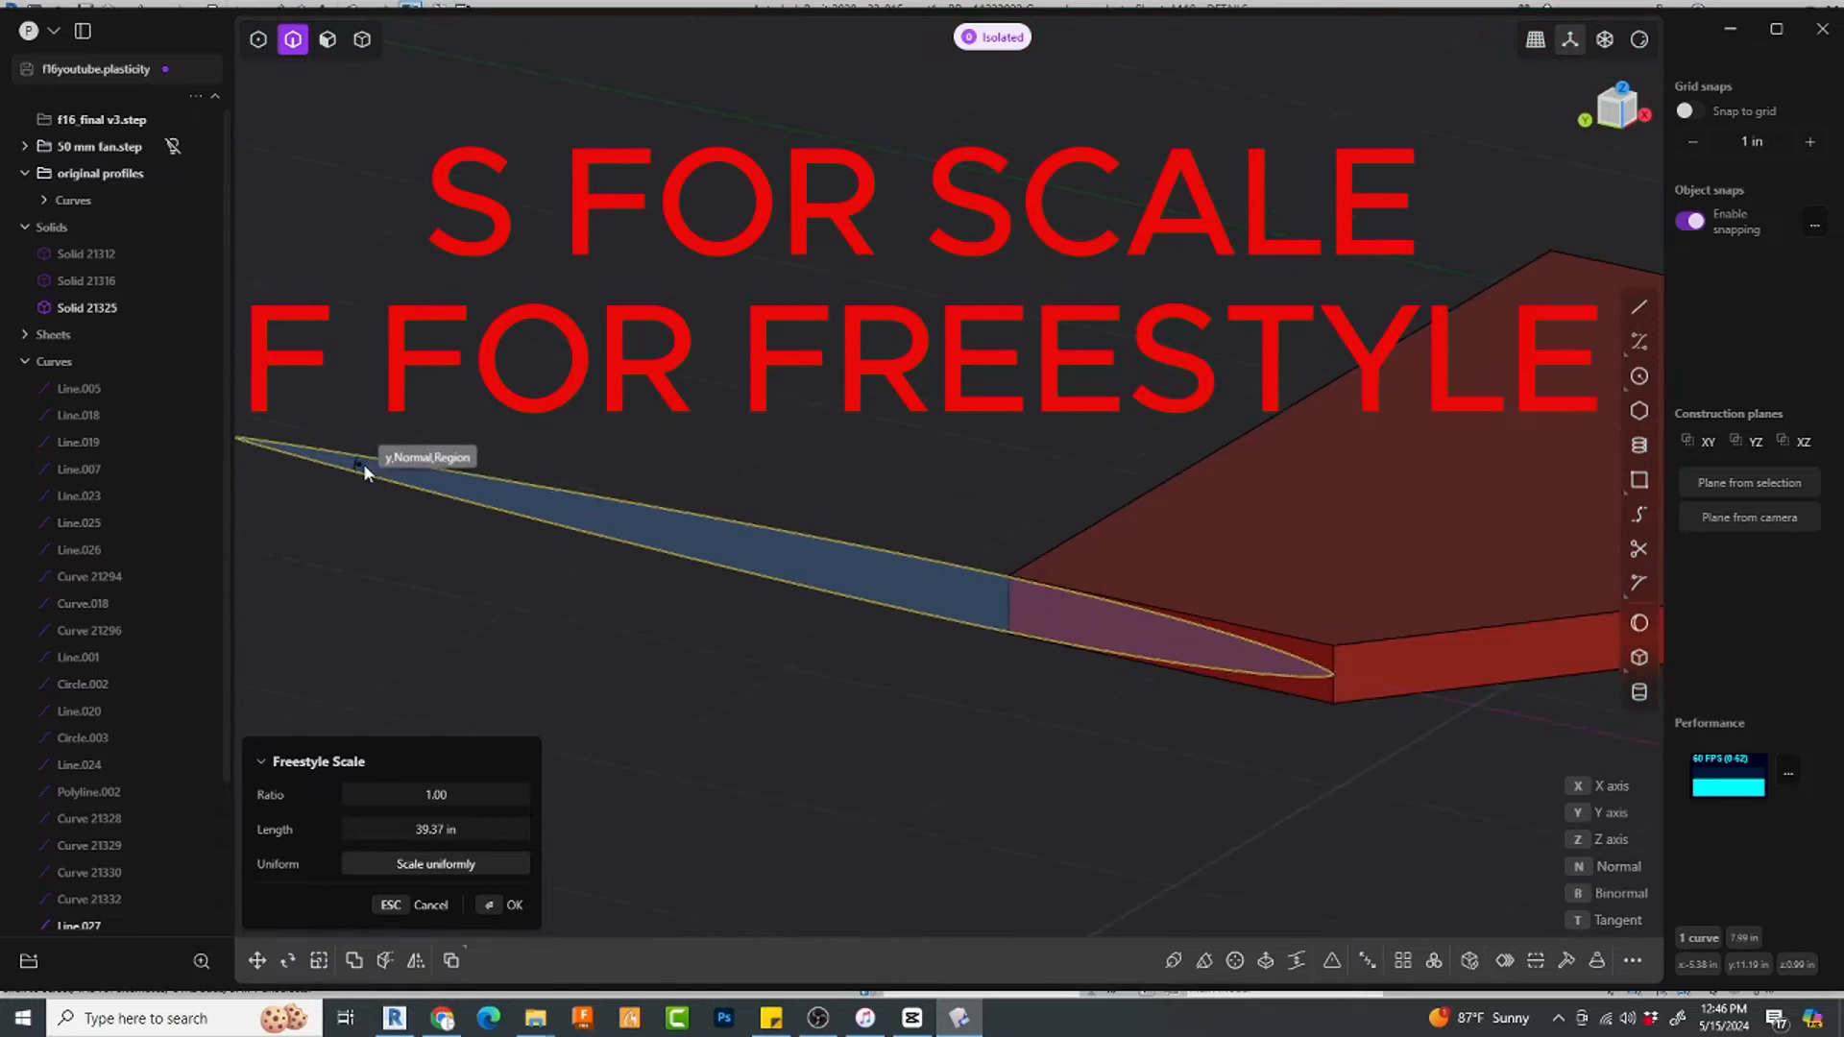
pyautogui.click(538, 490)
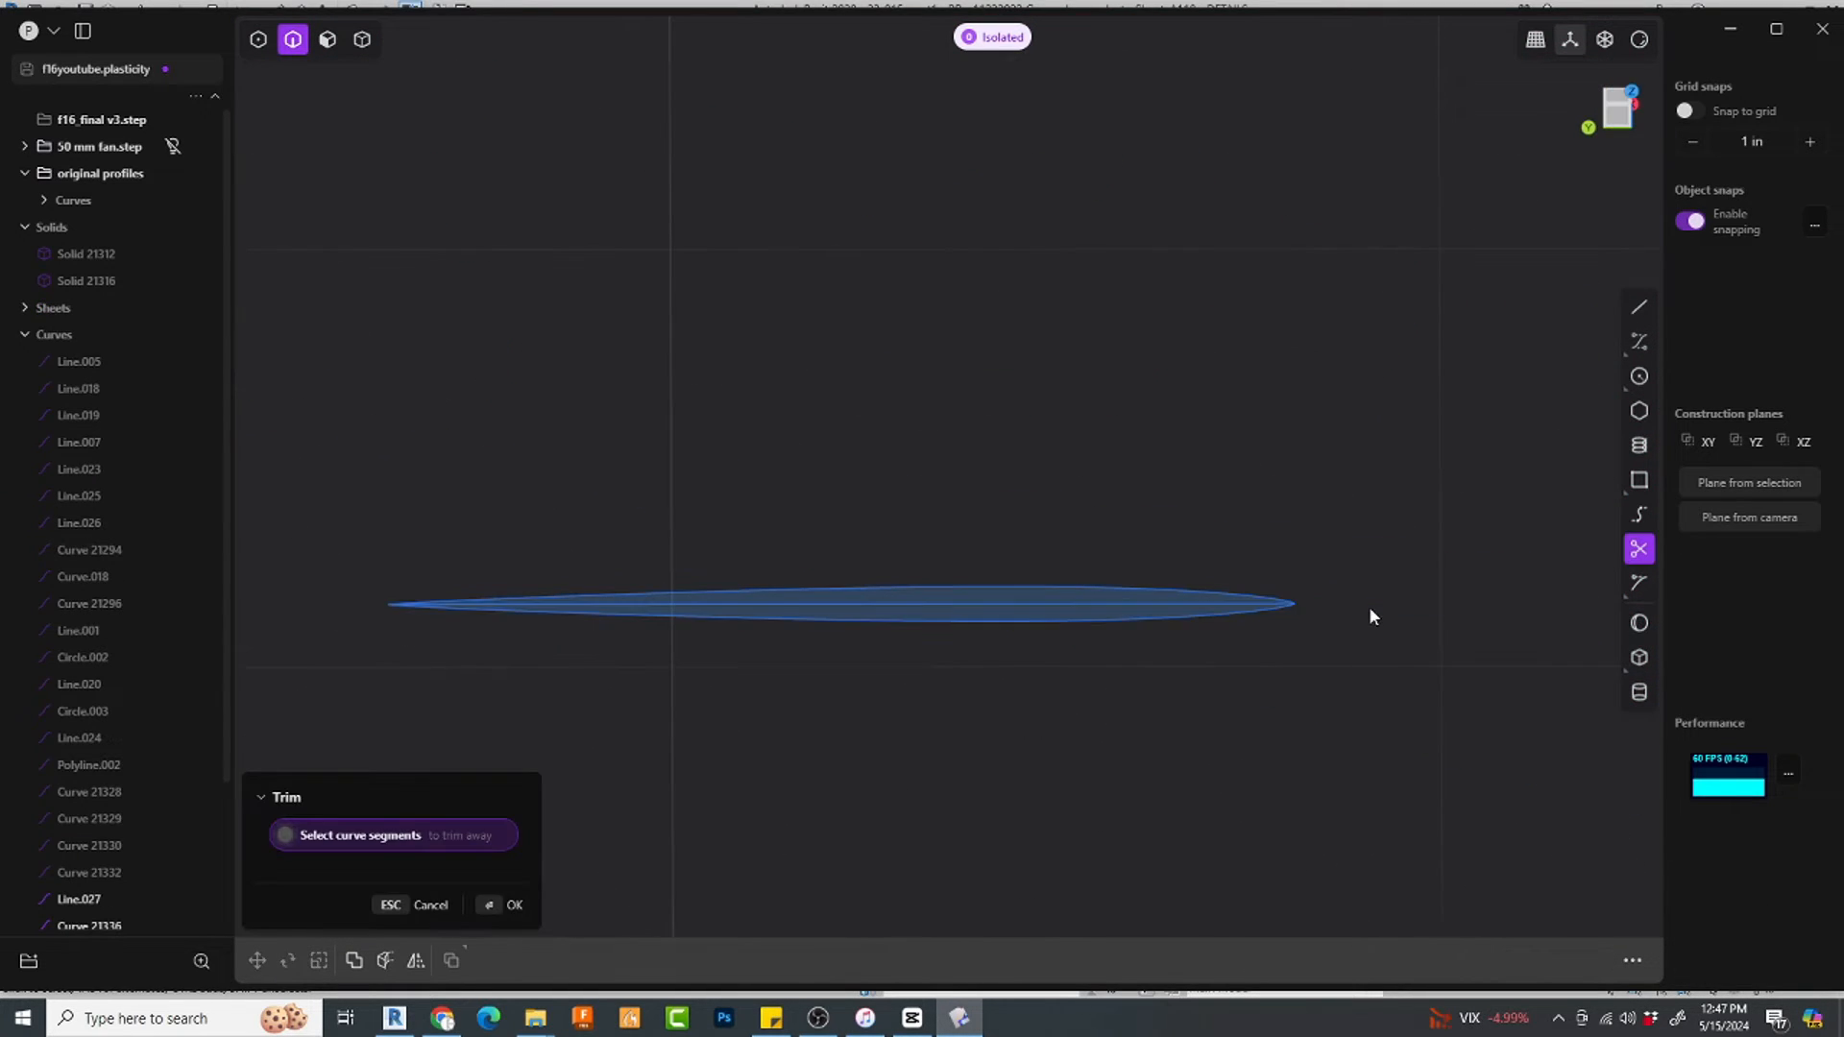
# Step: Trim away the small airfoil's lower half and loft a sheet between the two upper airfoil curves
pyautogui.scroll(-3, 1326, 634)
pyautogui.press('Escape')
pyautogui.click(1207, 576)
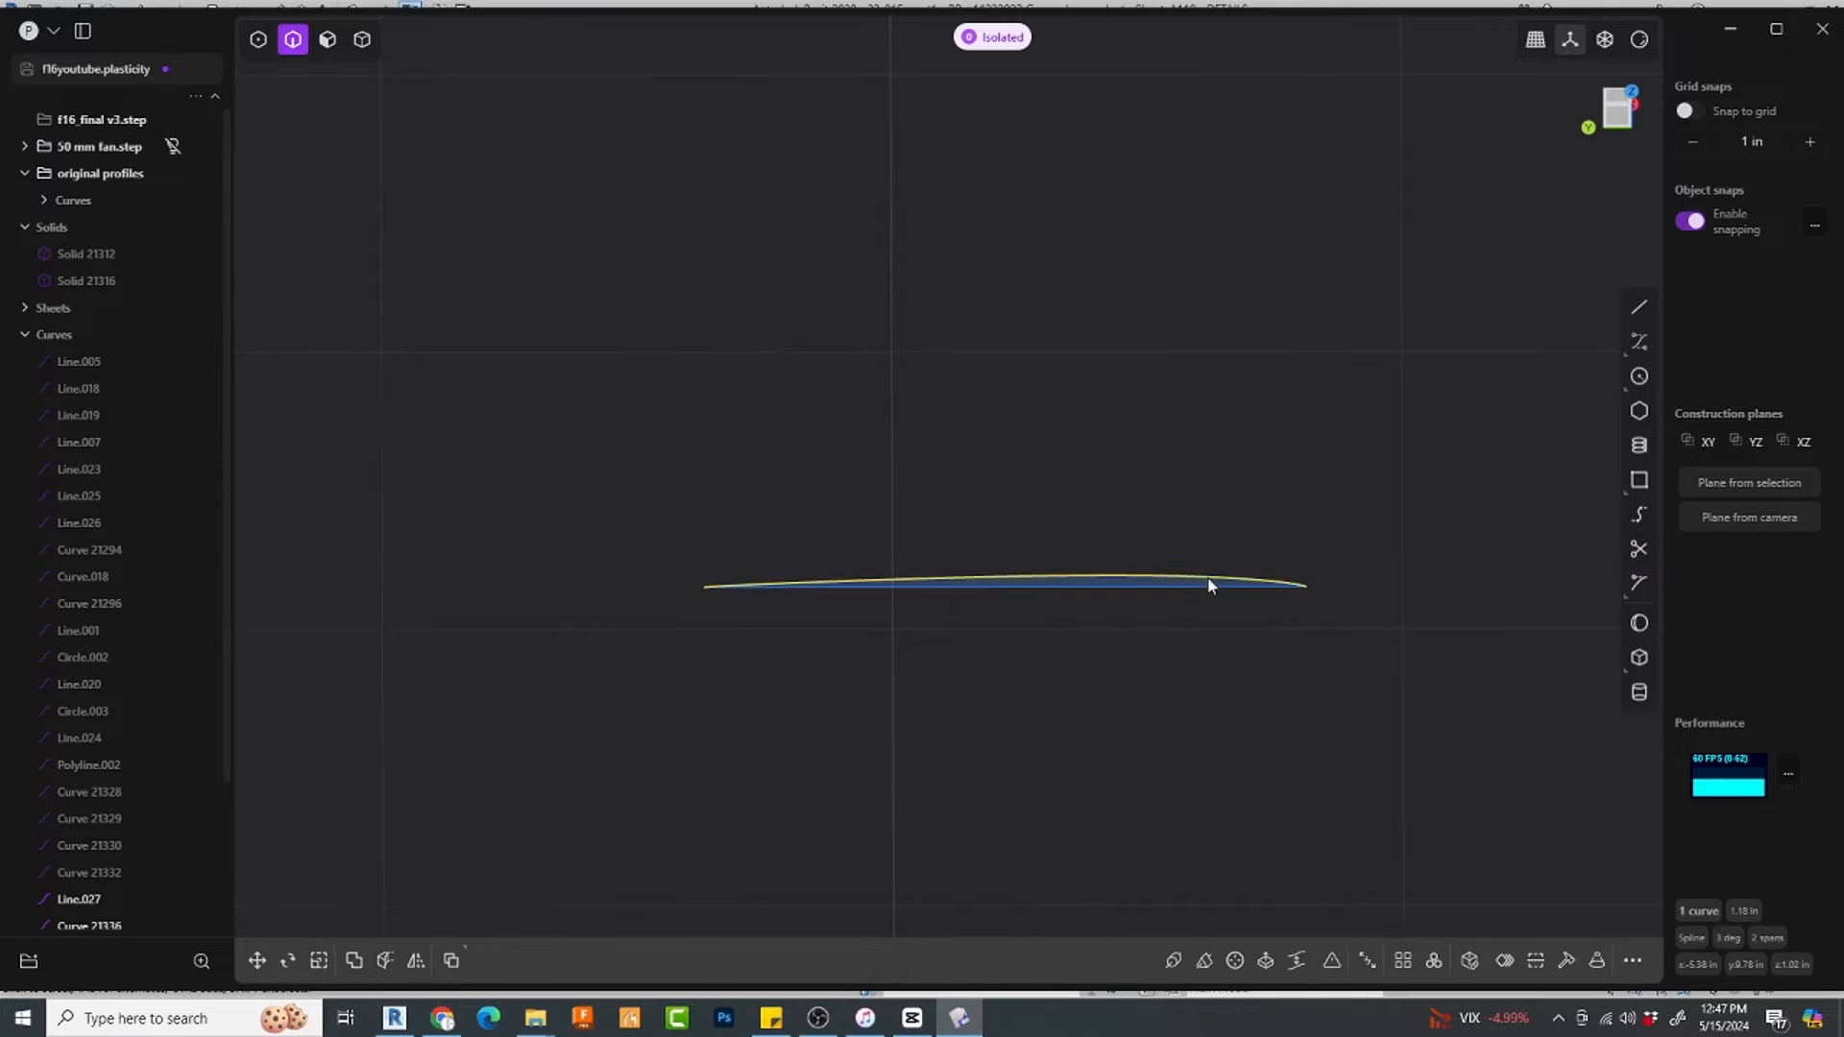
pyautogui.scroll(-5, 1207, 576)
pyautogui.scroll(3, 1383, 177)
pyautogui.keyDown('shift'); pyautogui.click(1382, 173); pyautogui.keyUp('shift')
pyautogui.press('l')
pyautogui.press('Return')
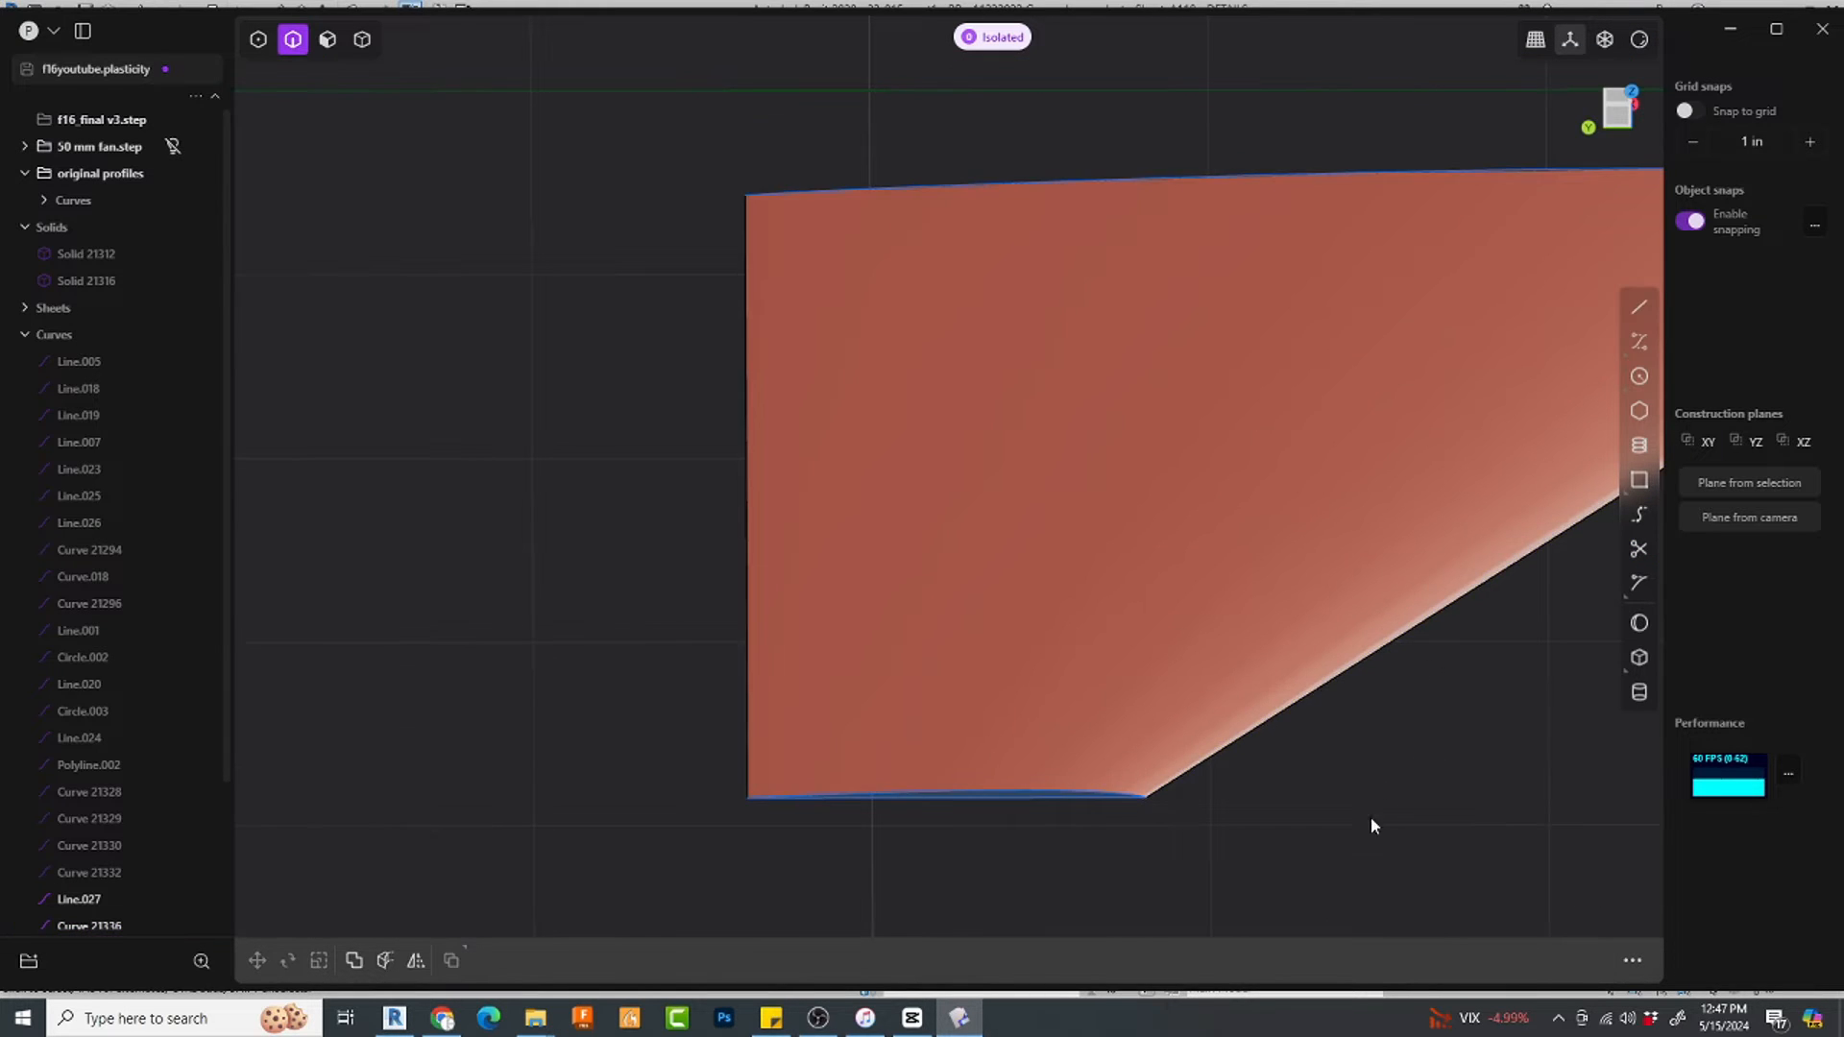
# Step: Mirror the lofted upper sheet across the horizontal plane in the left view
pyautogui.moveTo(1371, 823); pyautogui.dragTo(1319, 809, button='middle')
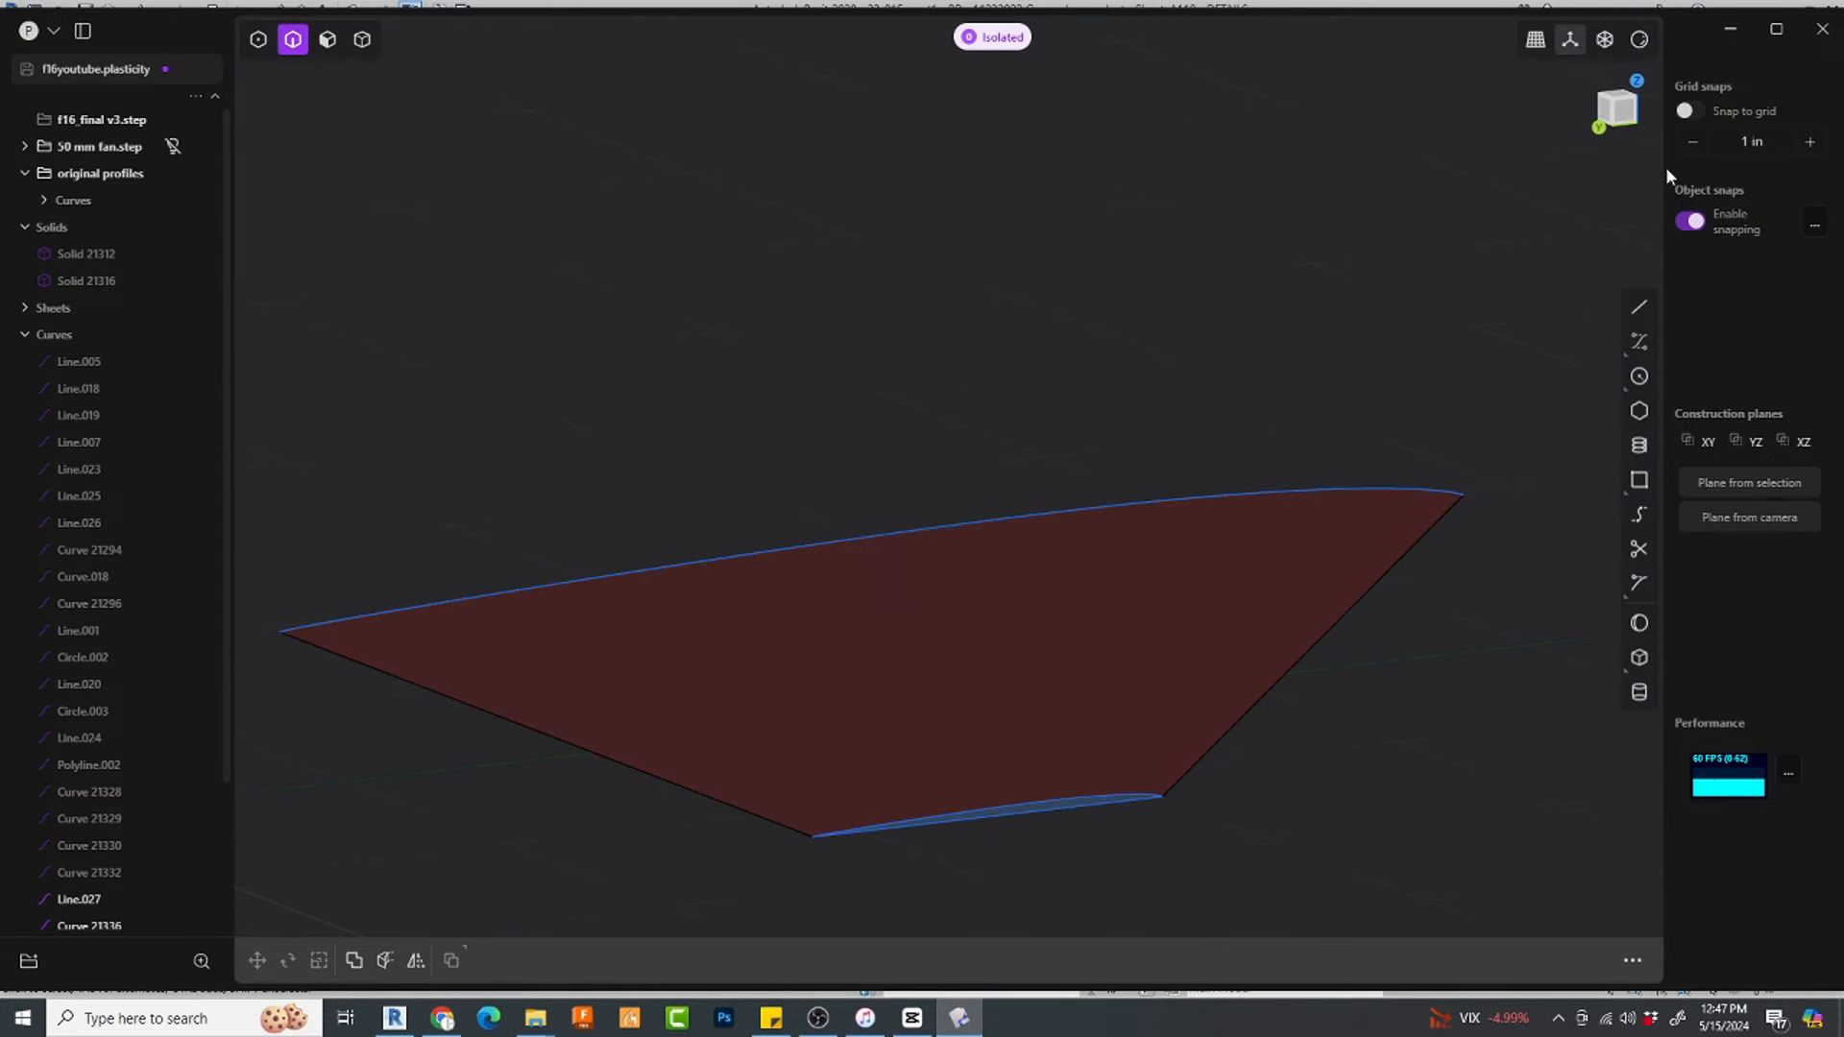
pyautogui.click(1625, 113)
pyautogui.press('4')
pyautogui.click(1236, 630)
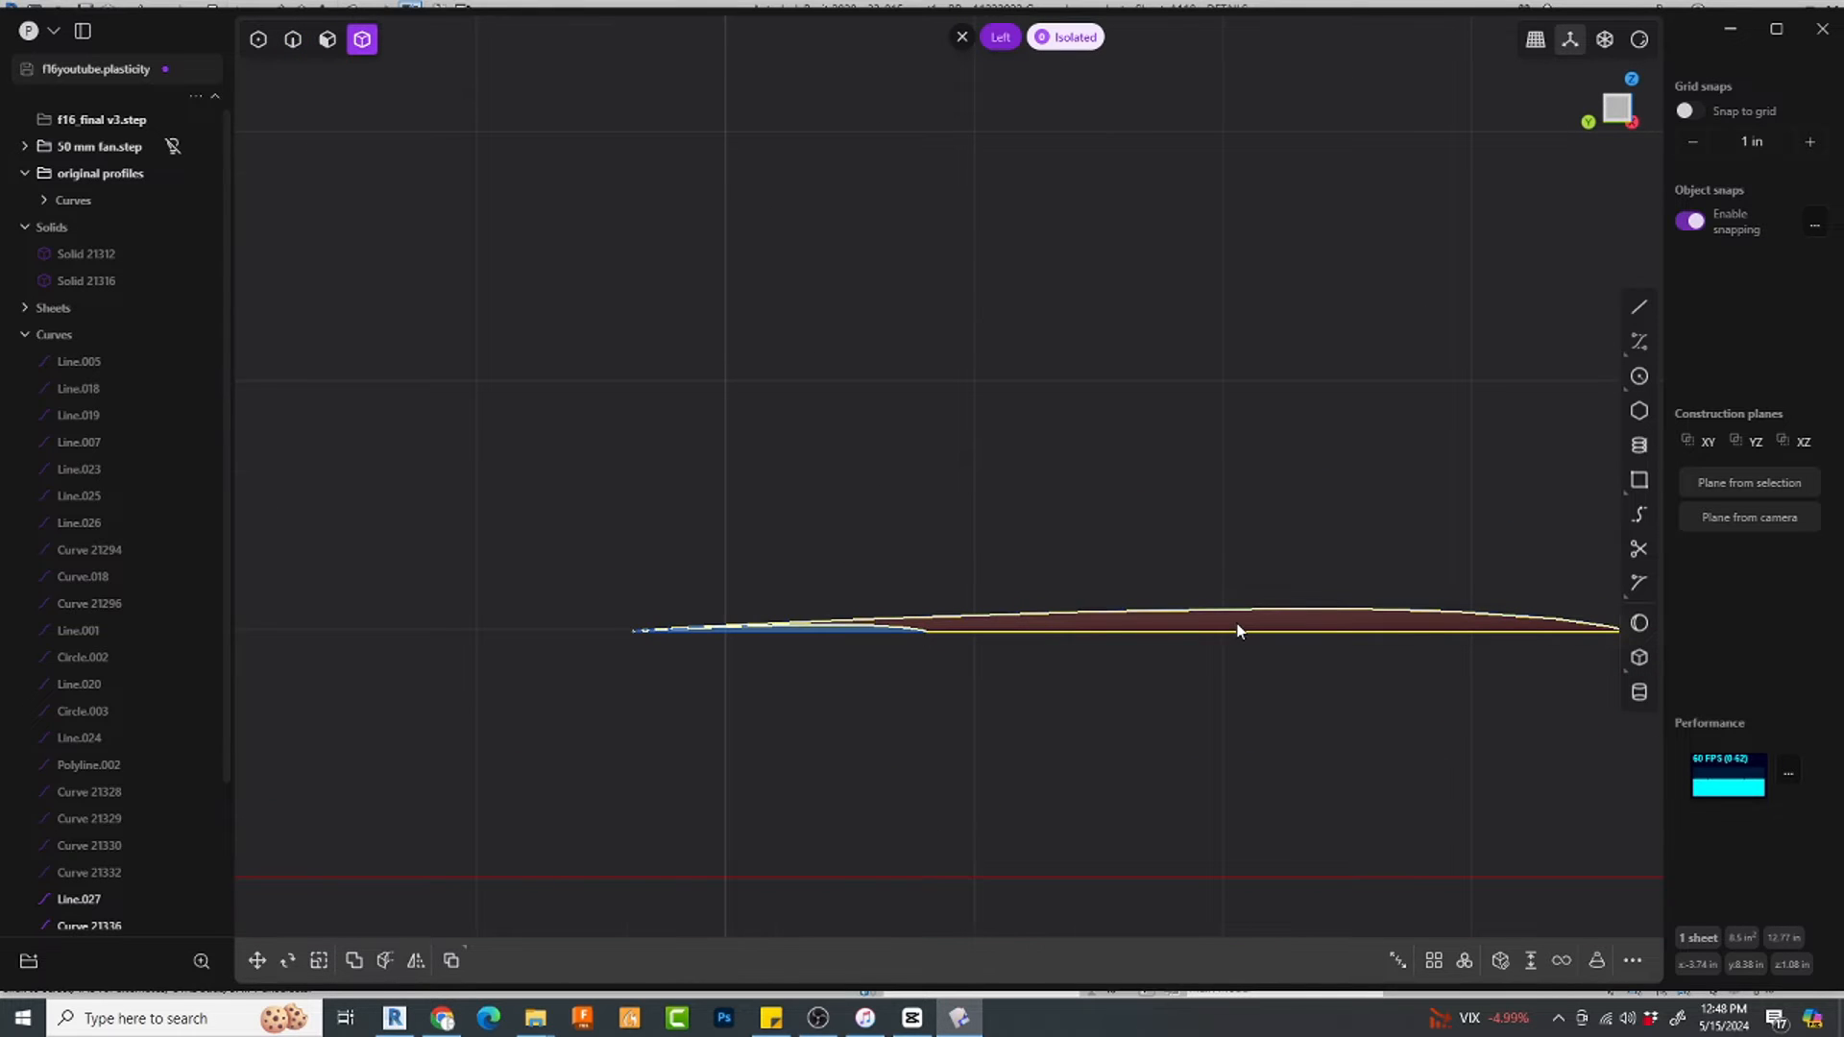
pyautogui.hotkey('alt', 'x')
pyautogui.scroll(-6, 1170, 621)
pyautogui.scroll(7, 880, 601)
pyautogui.press('Return')
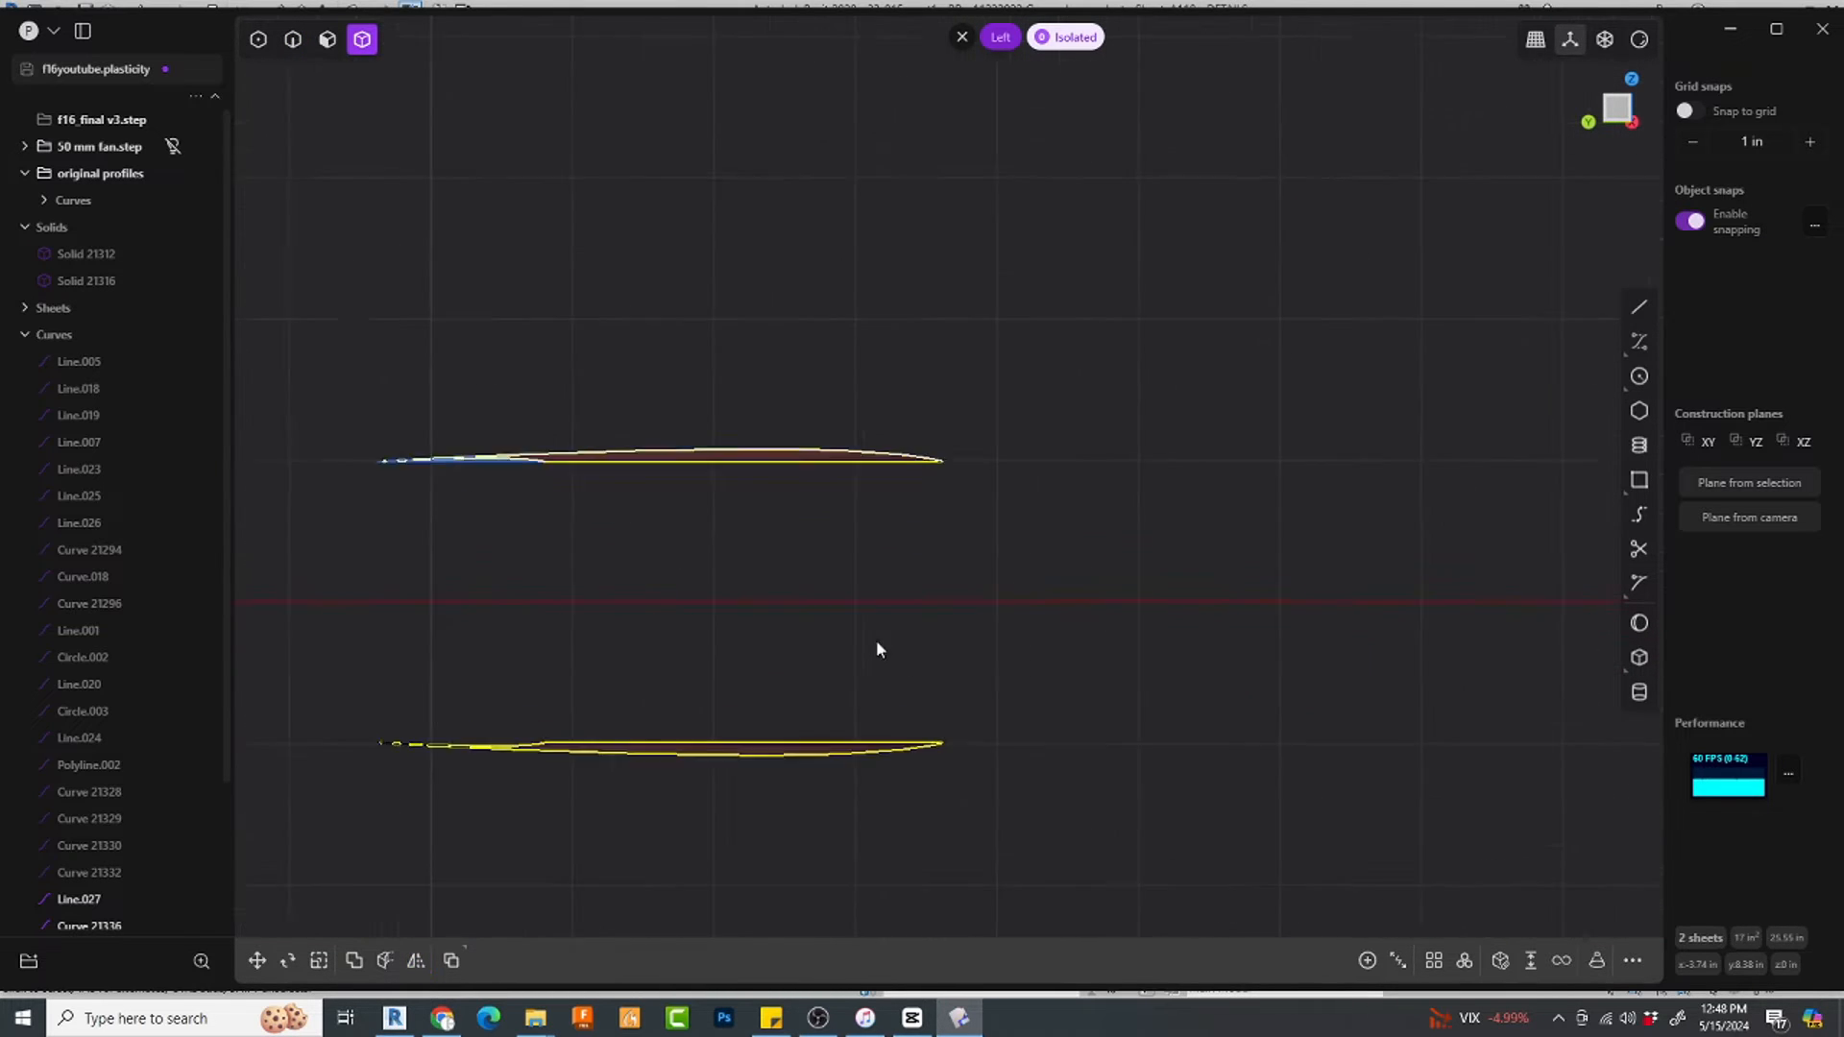
# Step: Freestyle-move the mirrored lower sheet so that its leading tip corner snaps to the matching corner of the upper sheet
pyautogui.click(934, 750)
pyautogui.press('g')
pyautogui.press('f')
pyautogui.moveTo(940, 753); pyautogui.dragTo(756, 695, button='middle')
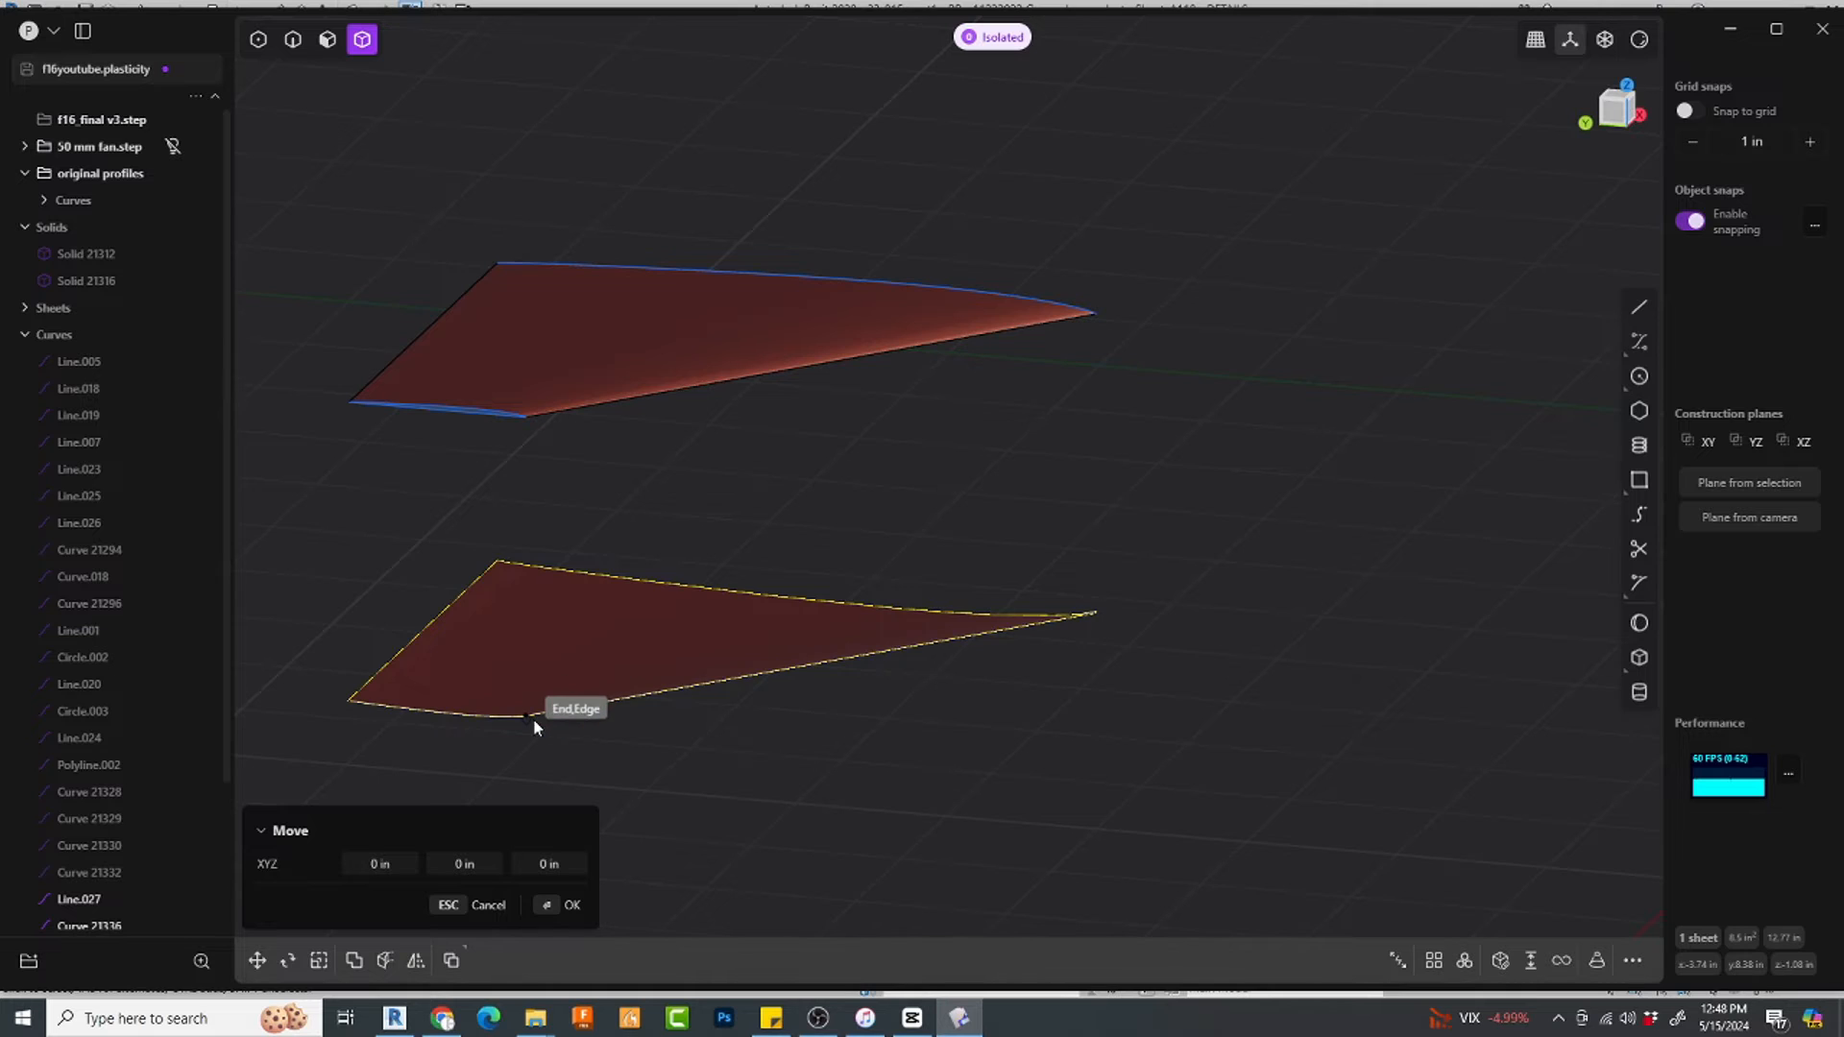
pyautogui.click(533, 719)
pyautogui.scroll(8, 538, 422)
pyautogui.click(584, 396)
pyautogui.click(728, 459)
pyautogui.scroll(-4, 729, 458)
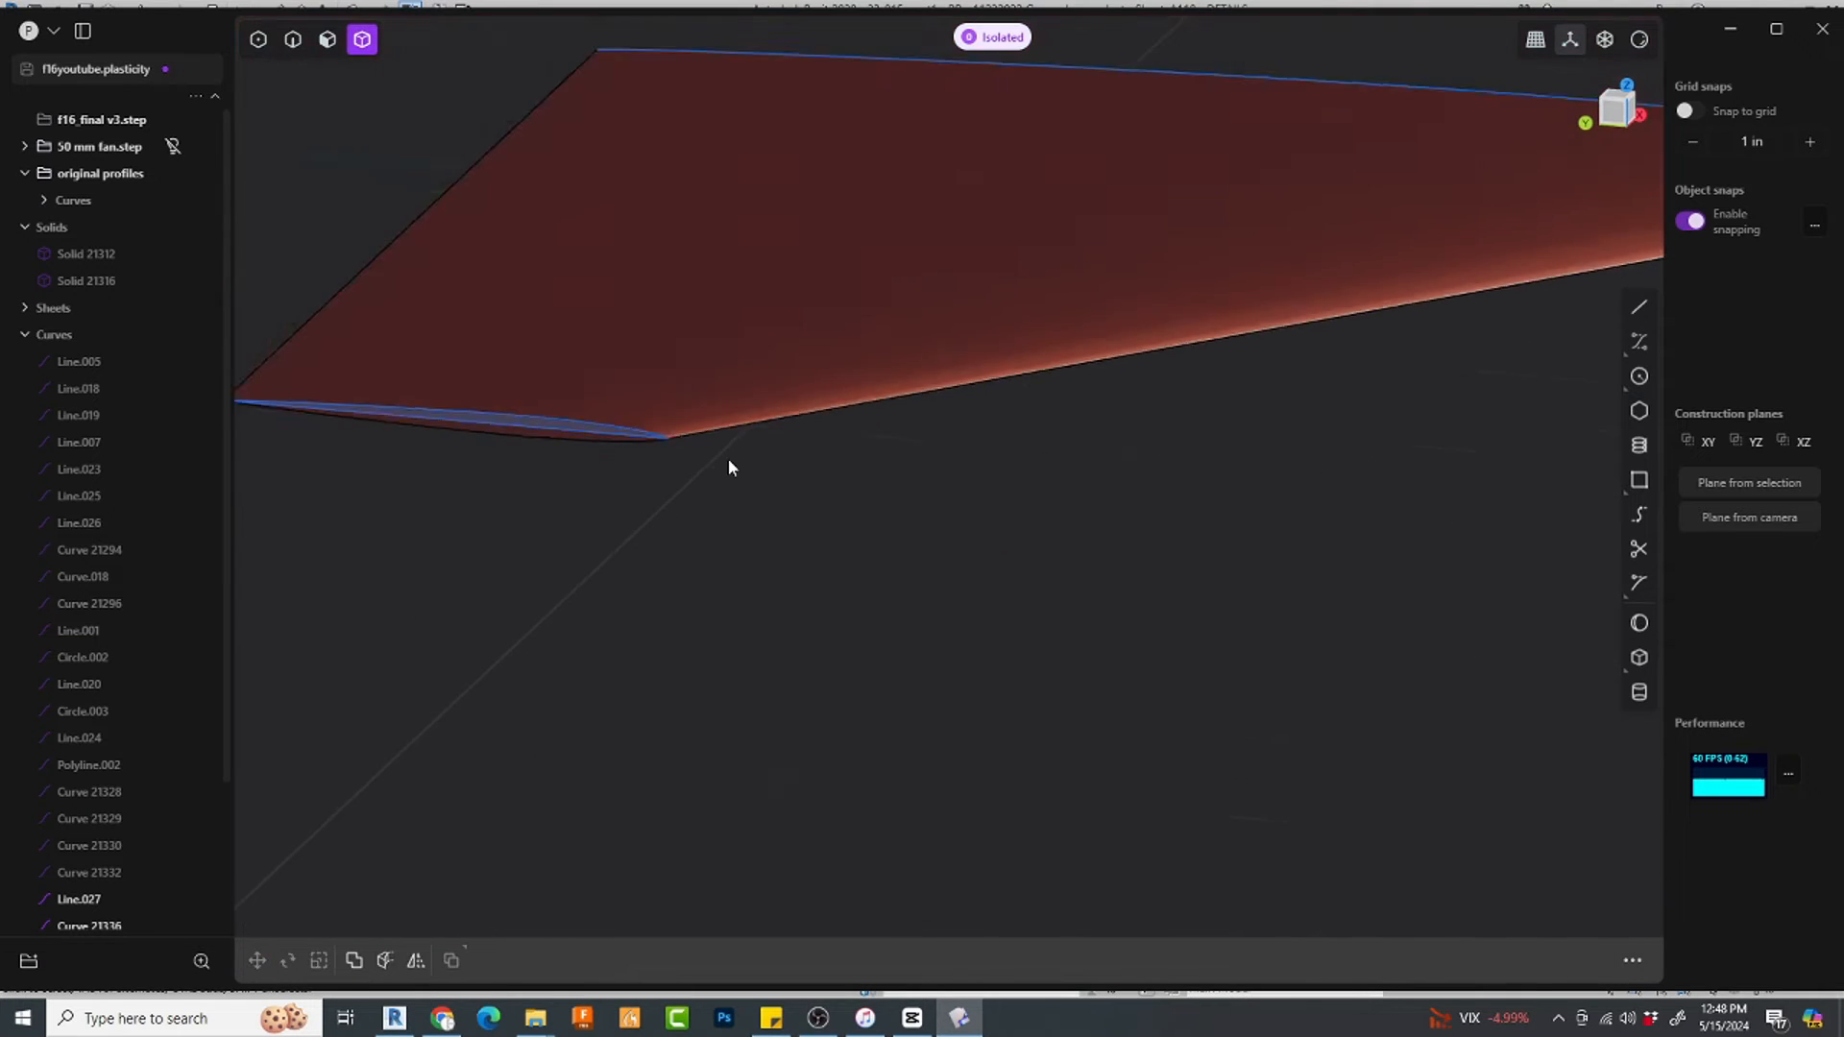
# Step: Select the edge loop at the open end of the joined upper and lower sheets and patch it
pyautogui.scroll(-5, 728, 459)
pyautogui.moveTo(782, 627); pyautogui.dragTo(602, 561, button='middle')
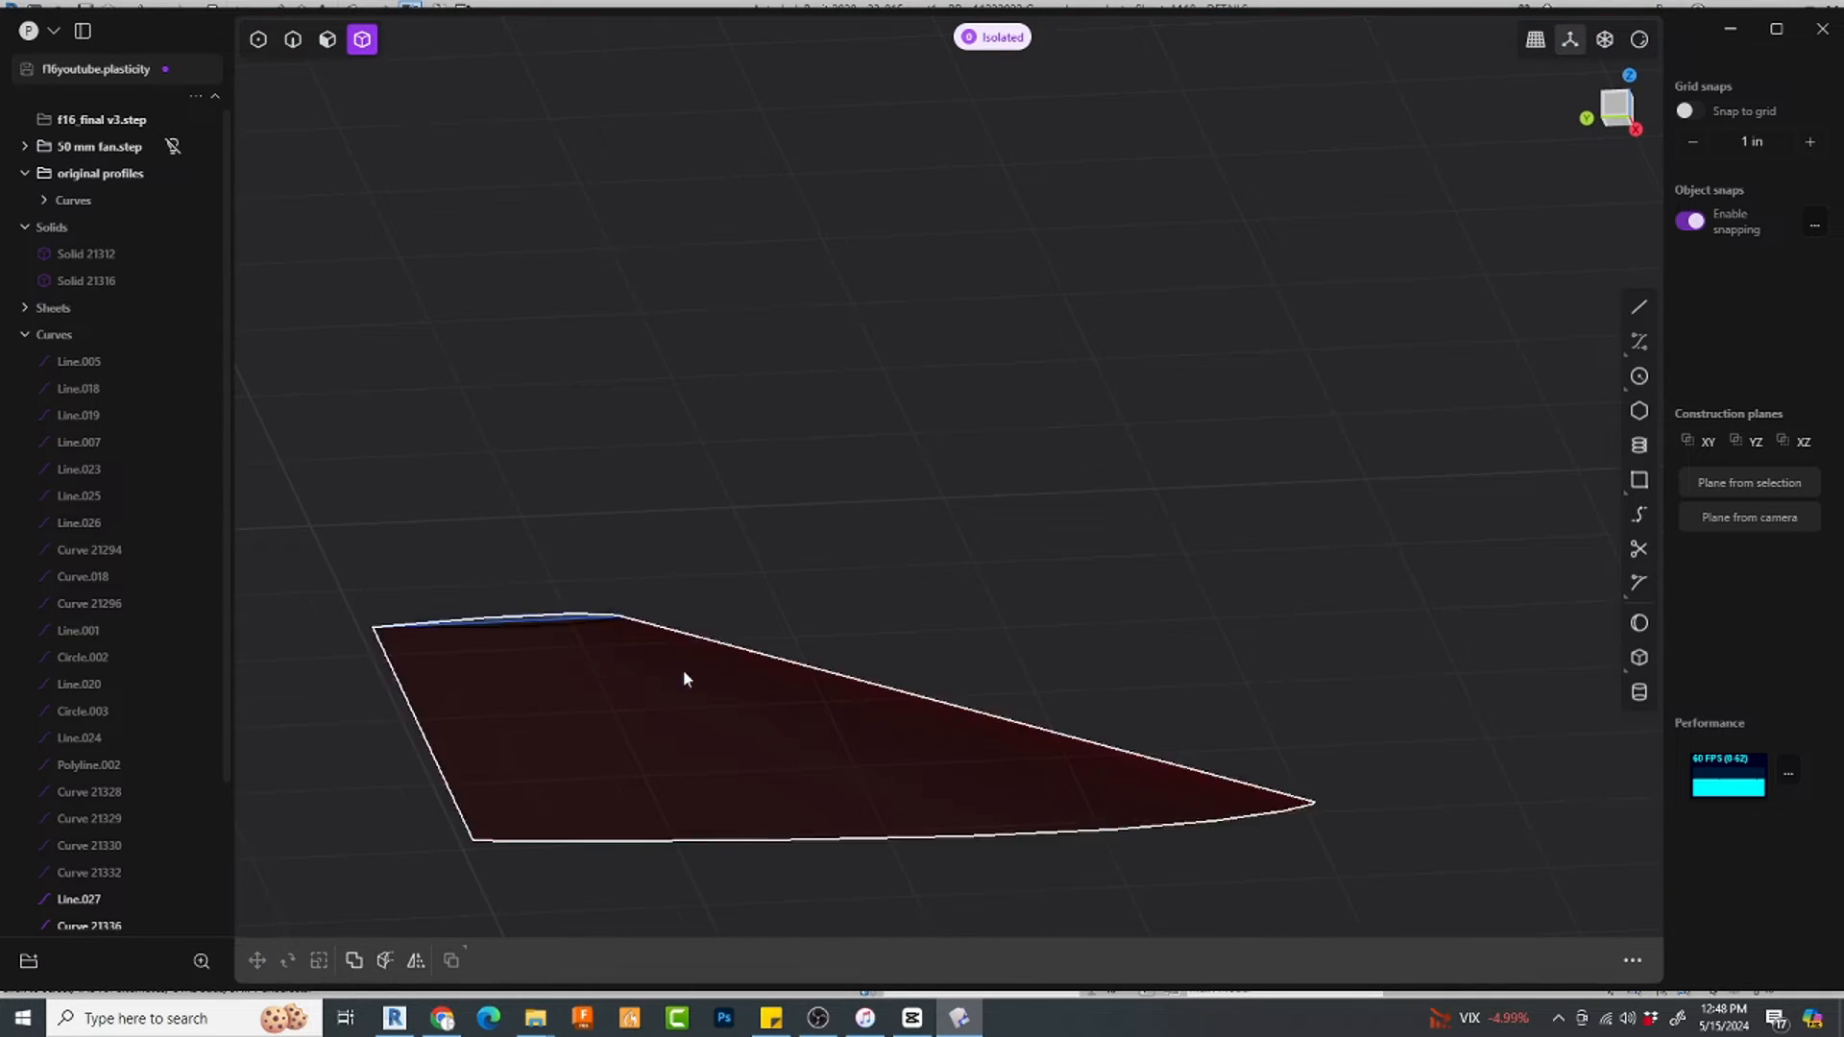
pyautogui.moveTo(684, 678); pyautogui.dragTo(1468, 894, button='middle')
pyautogui.moveTo(590, 742); pyautogui.dragTo(766, 630, button='middle')
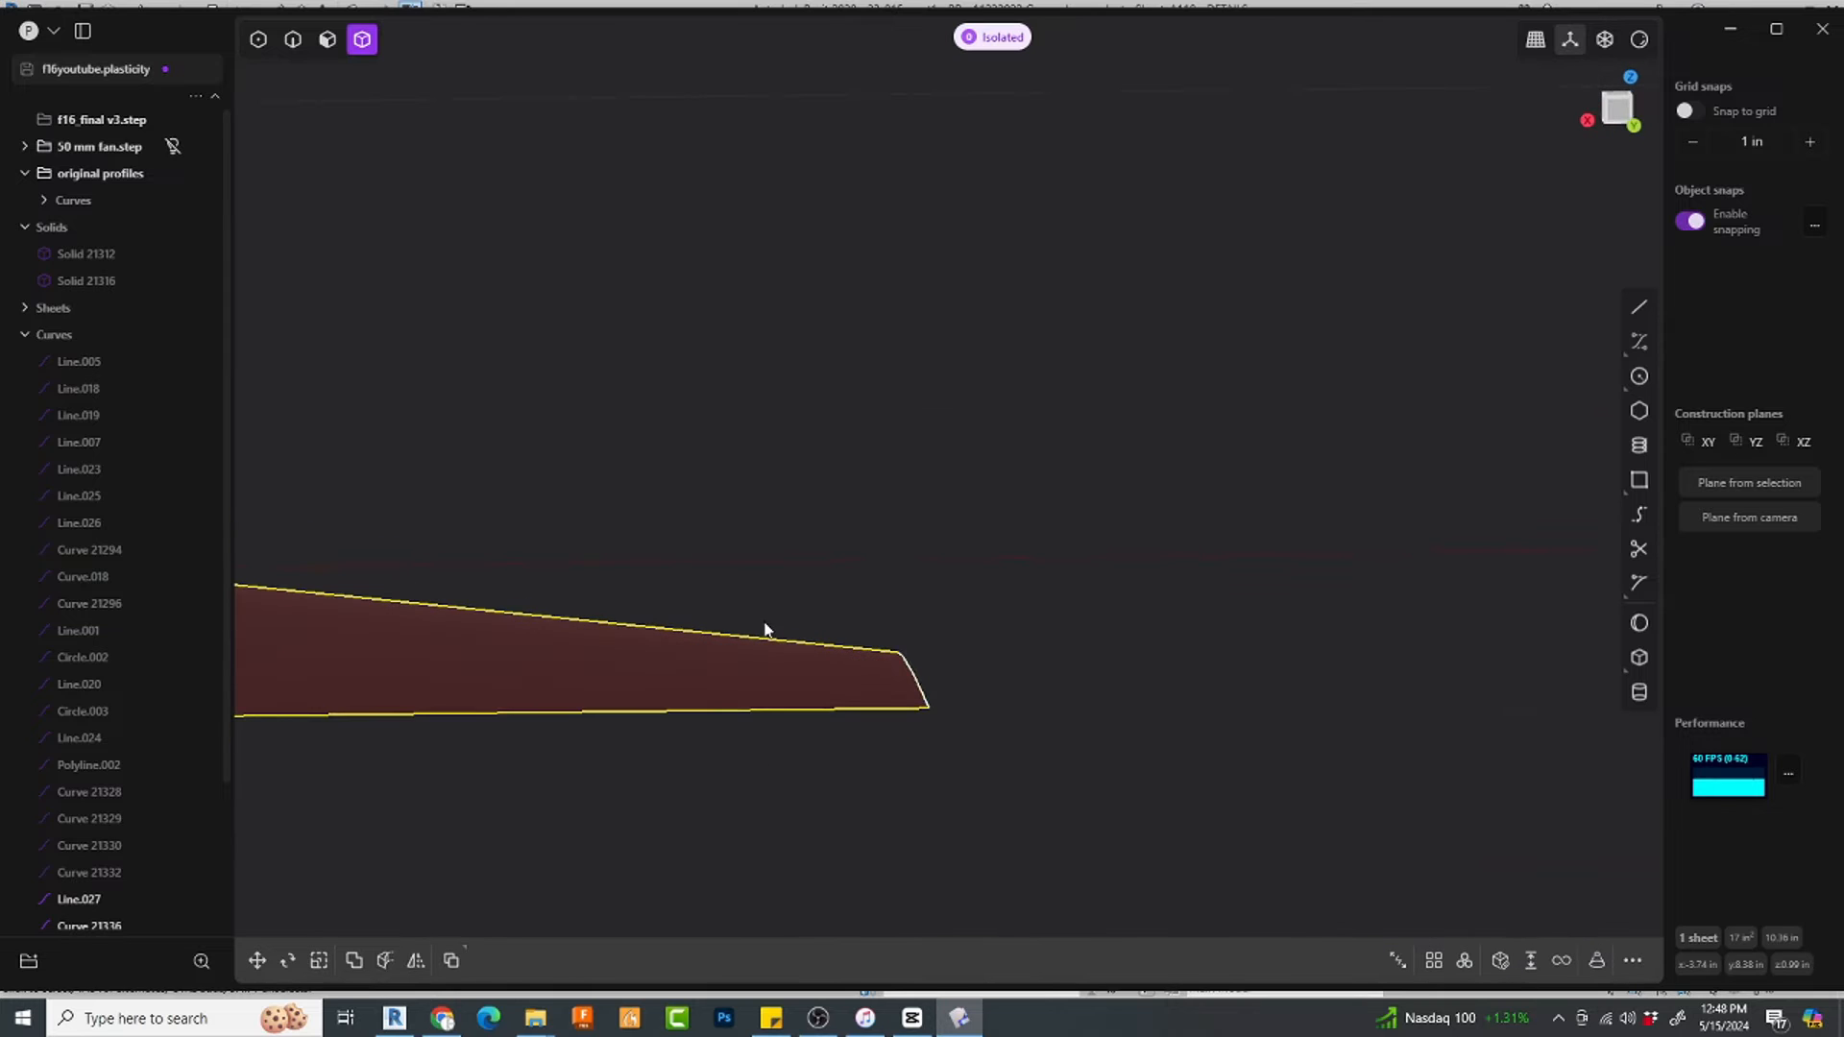
pyautogui.moveTo(828, 494); pyautogui.dragTo(1017, 782)
pyautogui.click(860, 557)
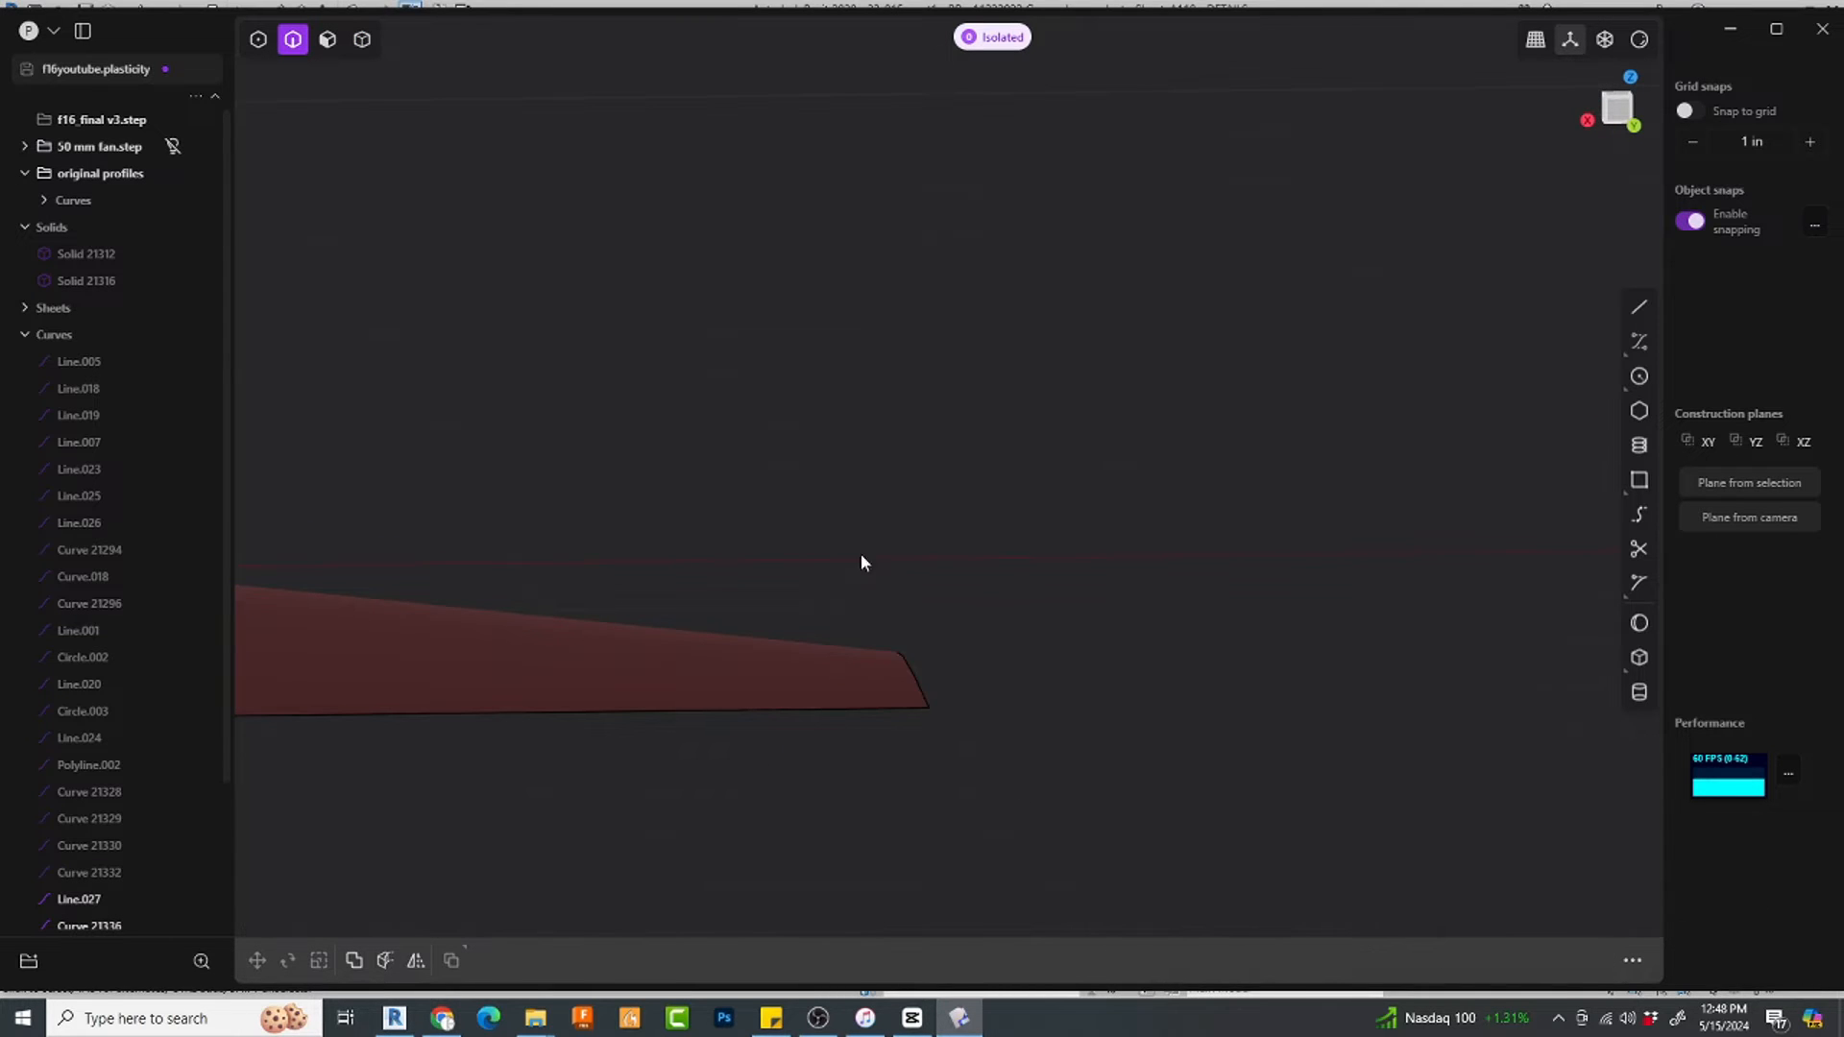
pyautogui.moveTo(860, 557); pyautogui.dragTo(1014, 772)
pyautogui.click(1533, 961)
pyautogui.press('Escape')
pyautogui.moveTo(941, 670); pyautogui.dragTo(745, 639, button='middle')
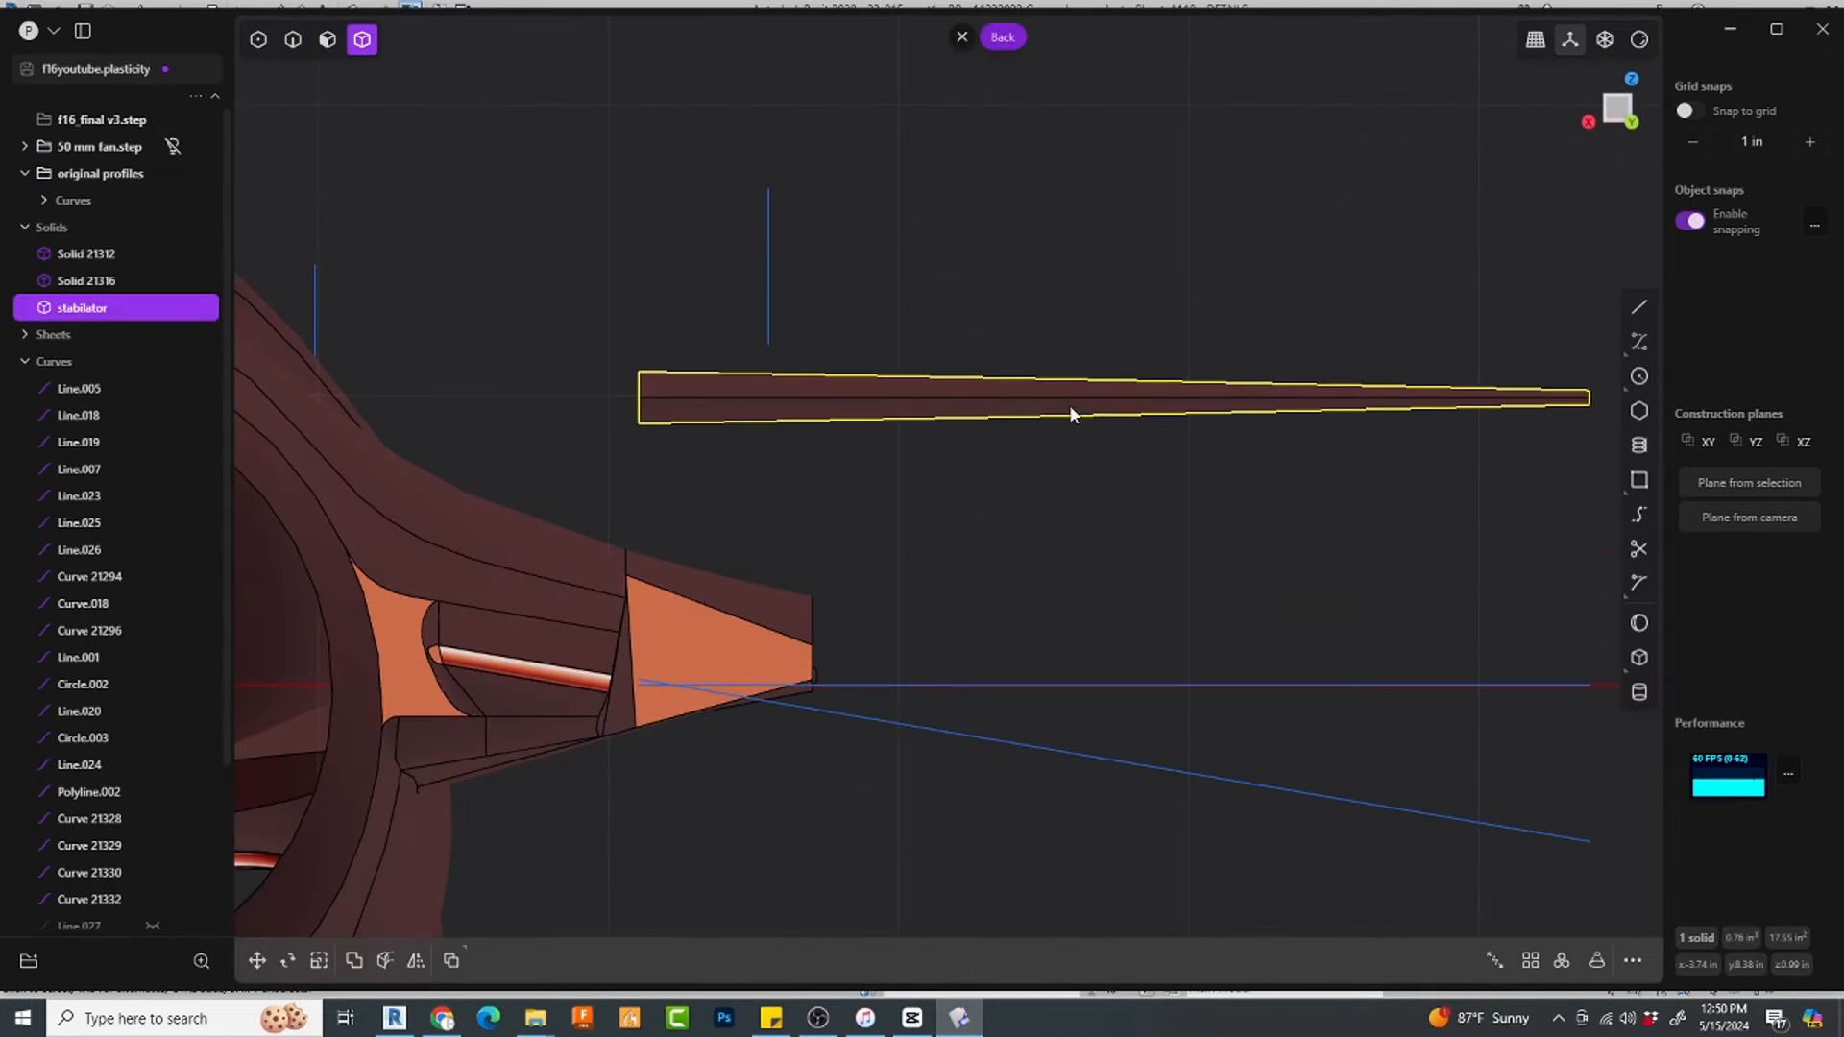
# Step: Move the stabilator in the back view about -0.97 in along Z and -0.01 in along X to the fuselage's tail
pyautogui.press('r')
pyautogui.press('Escape')
pyautogui.press('g')
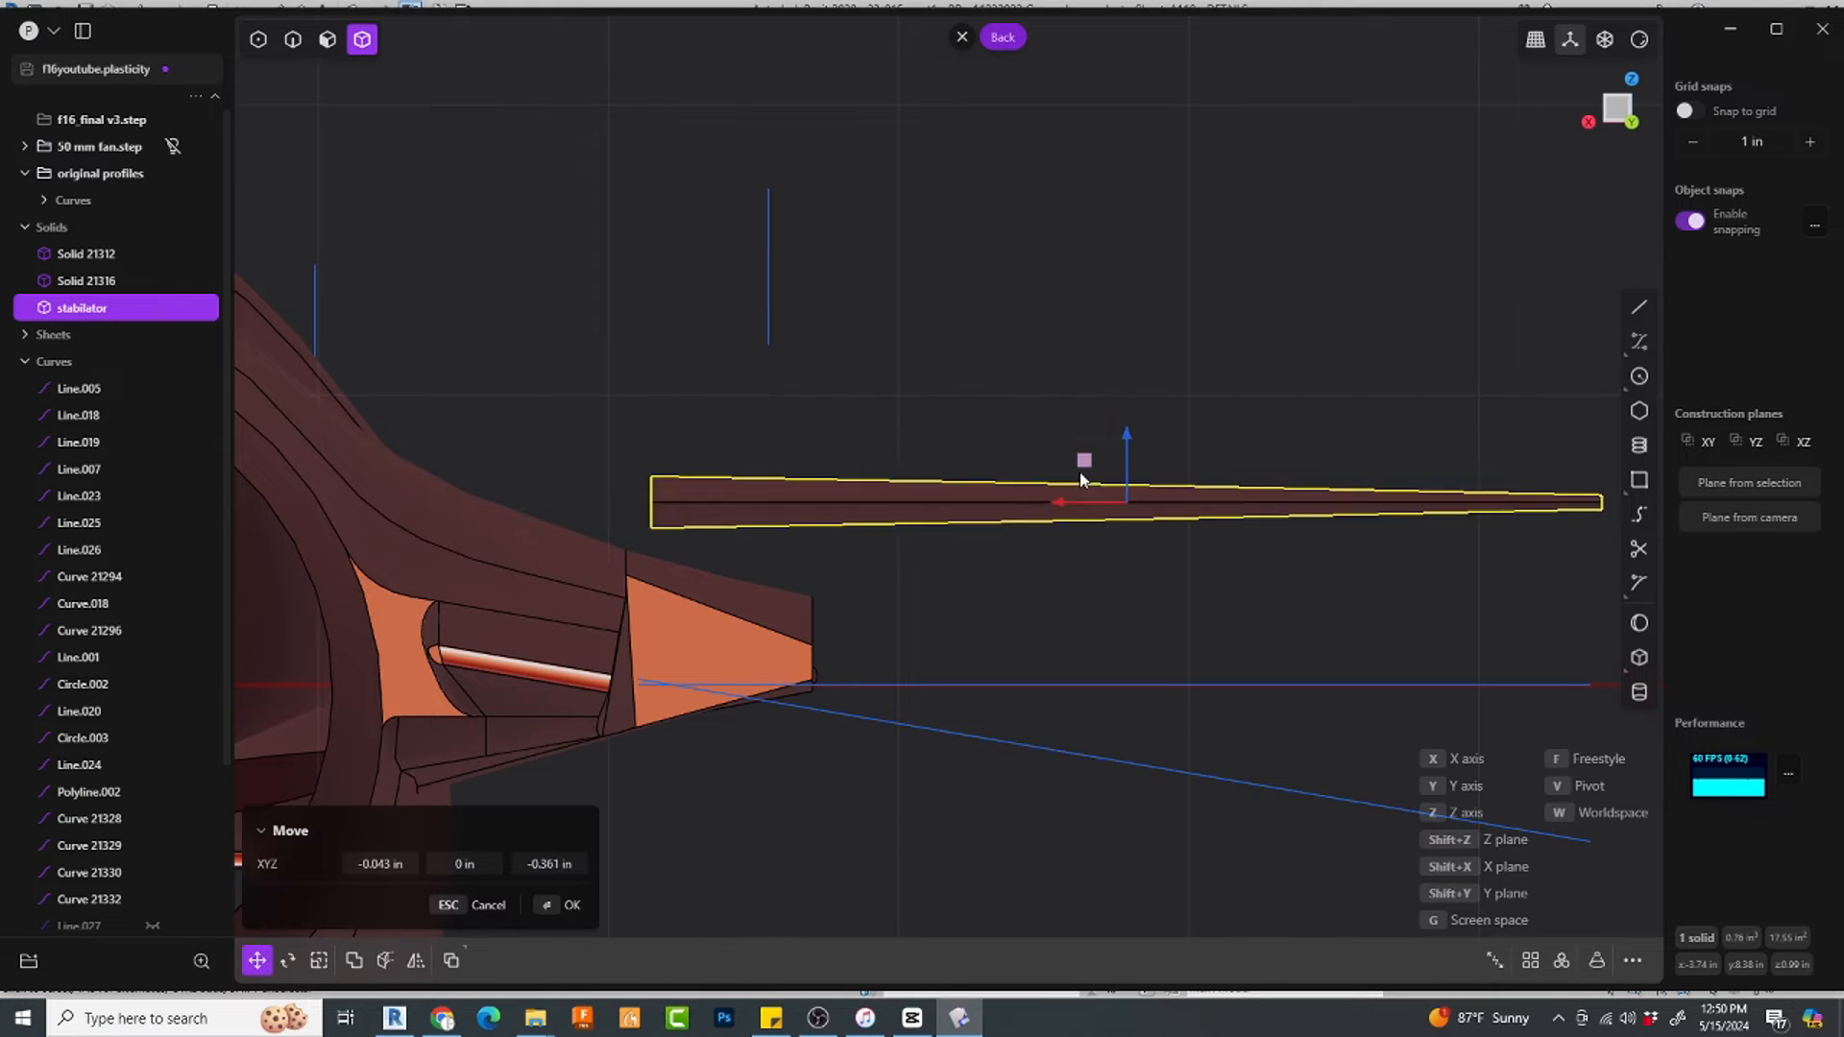
pyautogui.moveTo(1069, 615); pyautogui.dragTo(1070, 647)
pyautogui.keyDown('shift'); pyautogui.moveTo(1093, 583); pyautogui.dragTo(1019, 344, button='middle'); pyautogui.keyUp('shift')
pyautogui.scroll(3, 833, 344)
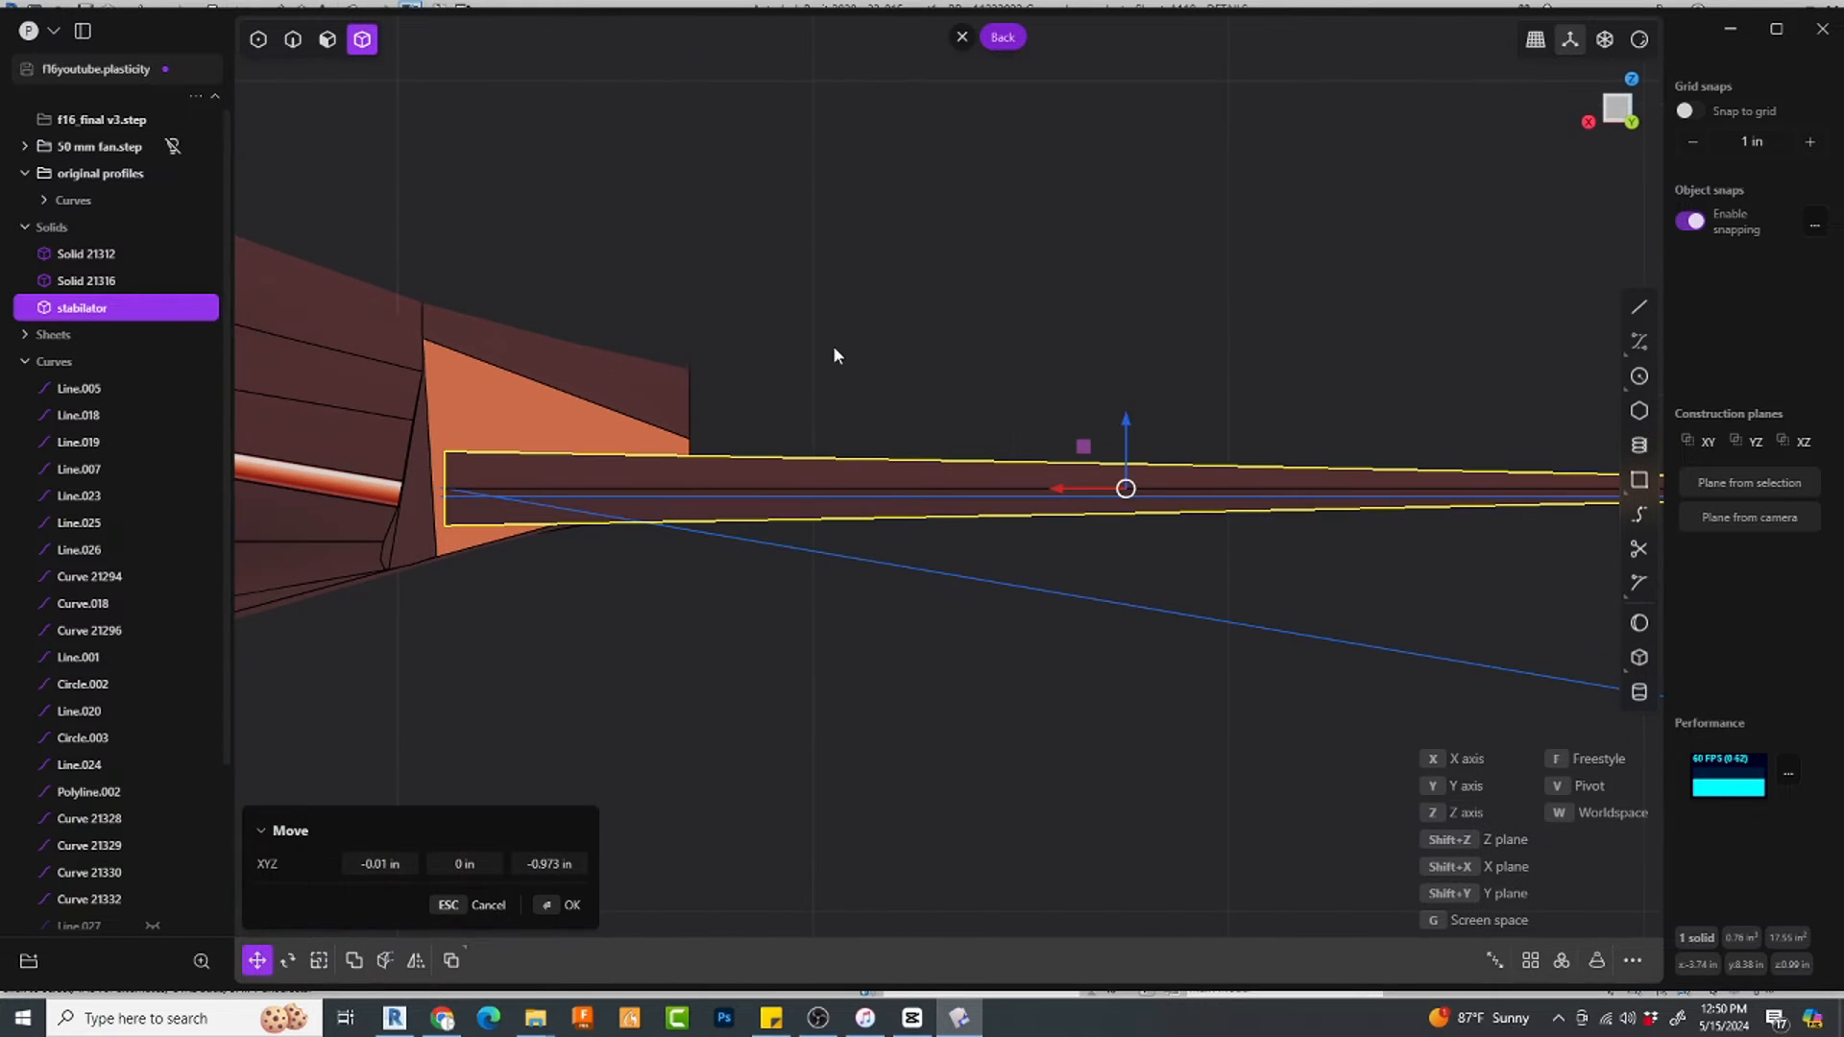
# Step: Rotate the stabilator downward about a pivot at its root until it aligns with the angled reference line
pyautogui.press('r')
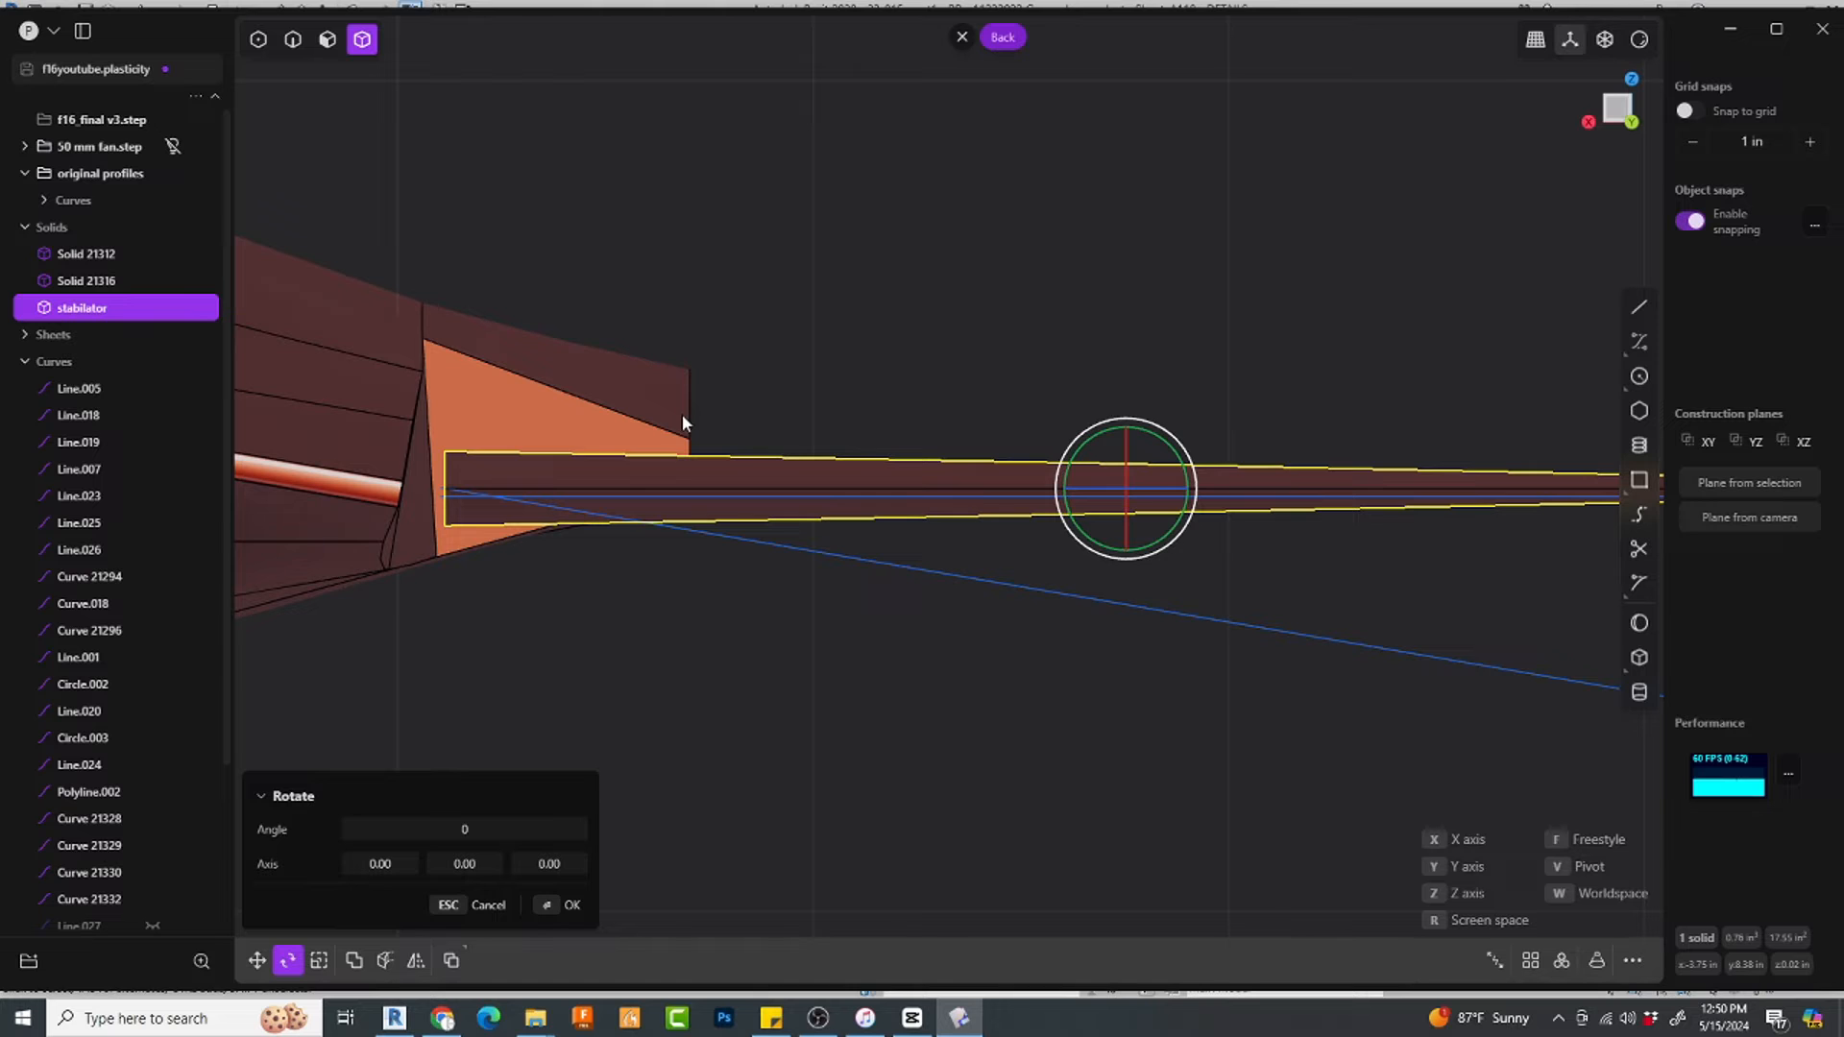
pyautogui.press('v')
pyautogui.scroll(-6, 1012, 518)
pyautogui.scroll(6, 1206, 535)
pyautogui.click(1217, 435)
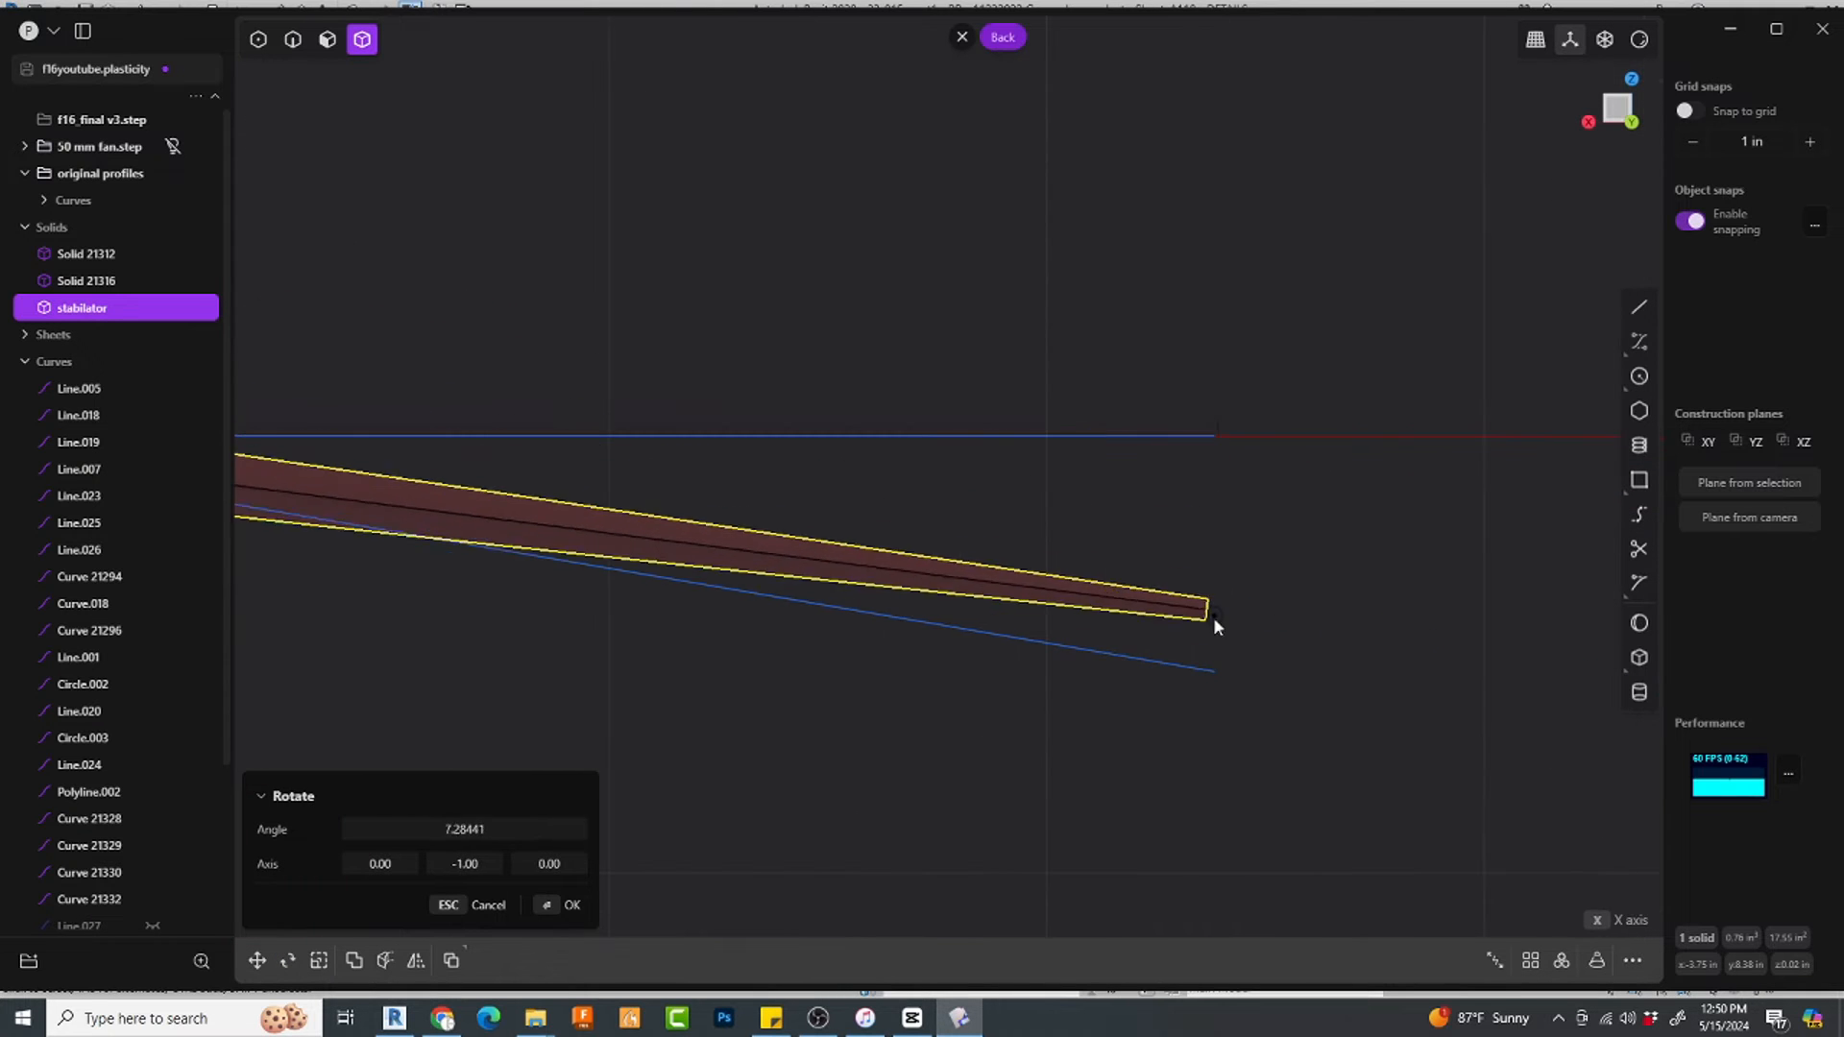
pyautogui.click(1215, 670)
pyautogui.click(1325, 628)
pyautogui.scroll(-3, 1321, 571)
pyautogui.moveTo(1224, 511); pyautogui.dragTo(905, 410, button='middle')
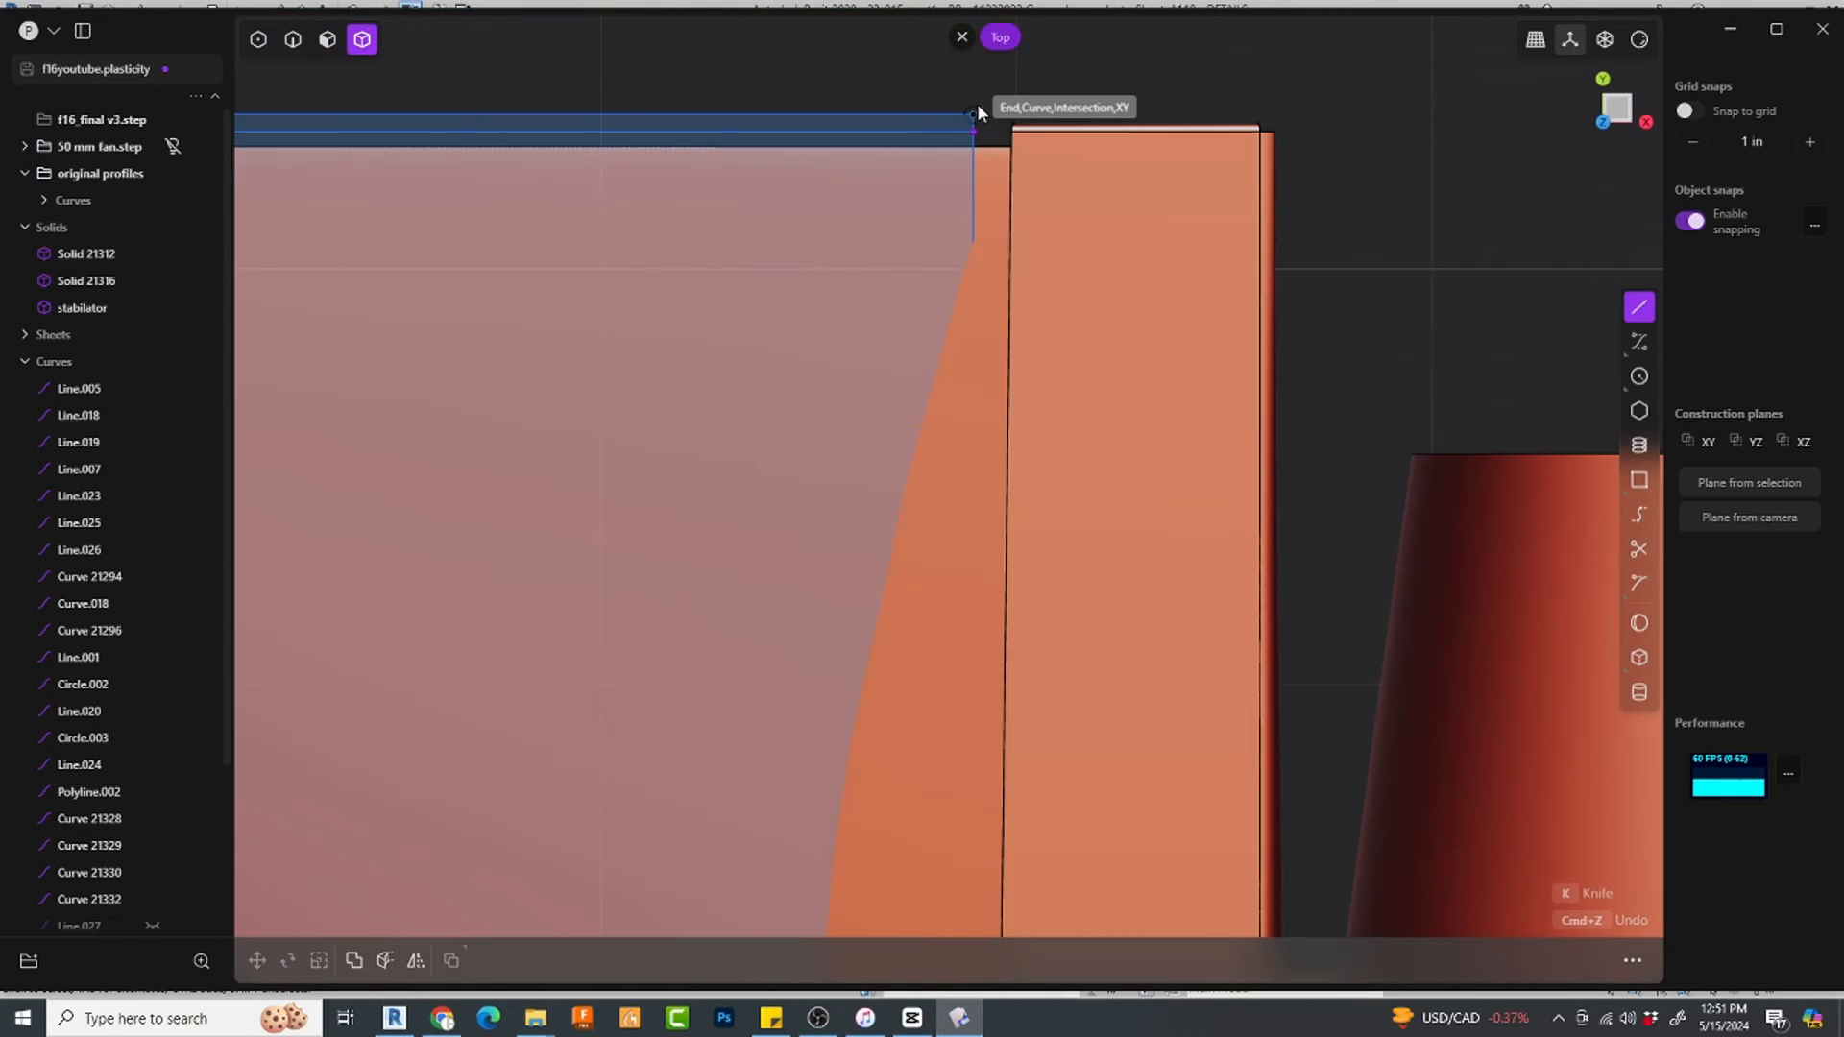
# Step: Draw a straight line along the stabilator's root in the top view, from its rear end past its front corner
pyautogui.click(977, 105)
pyautogui.scroll(-7, 961, 125)
pyautogui.scroll(3, 922, 757)
pyautogui.click(924, 788)
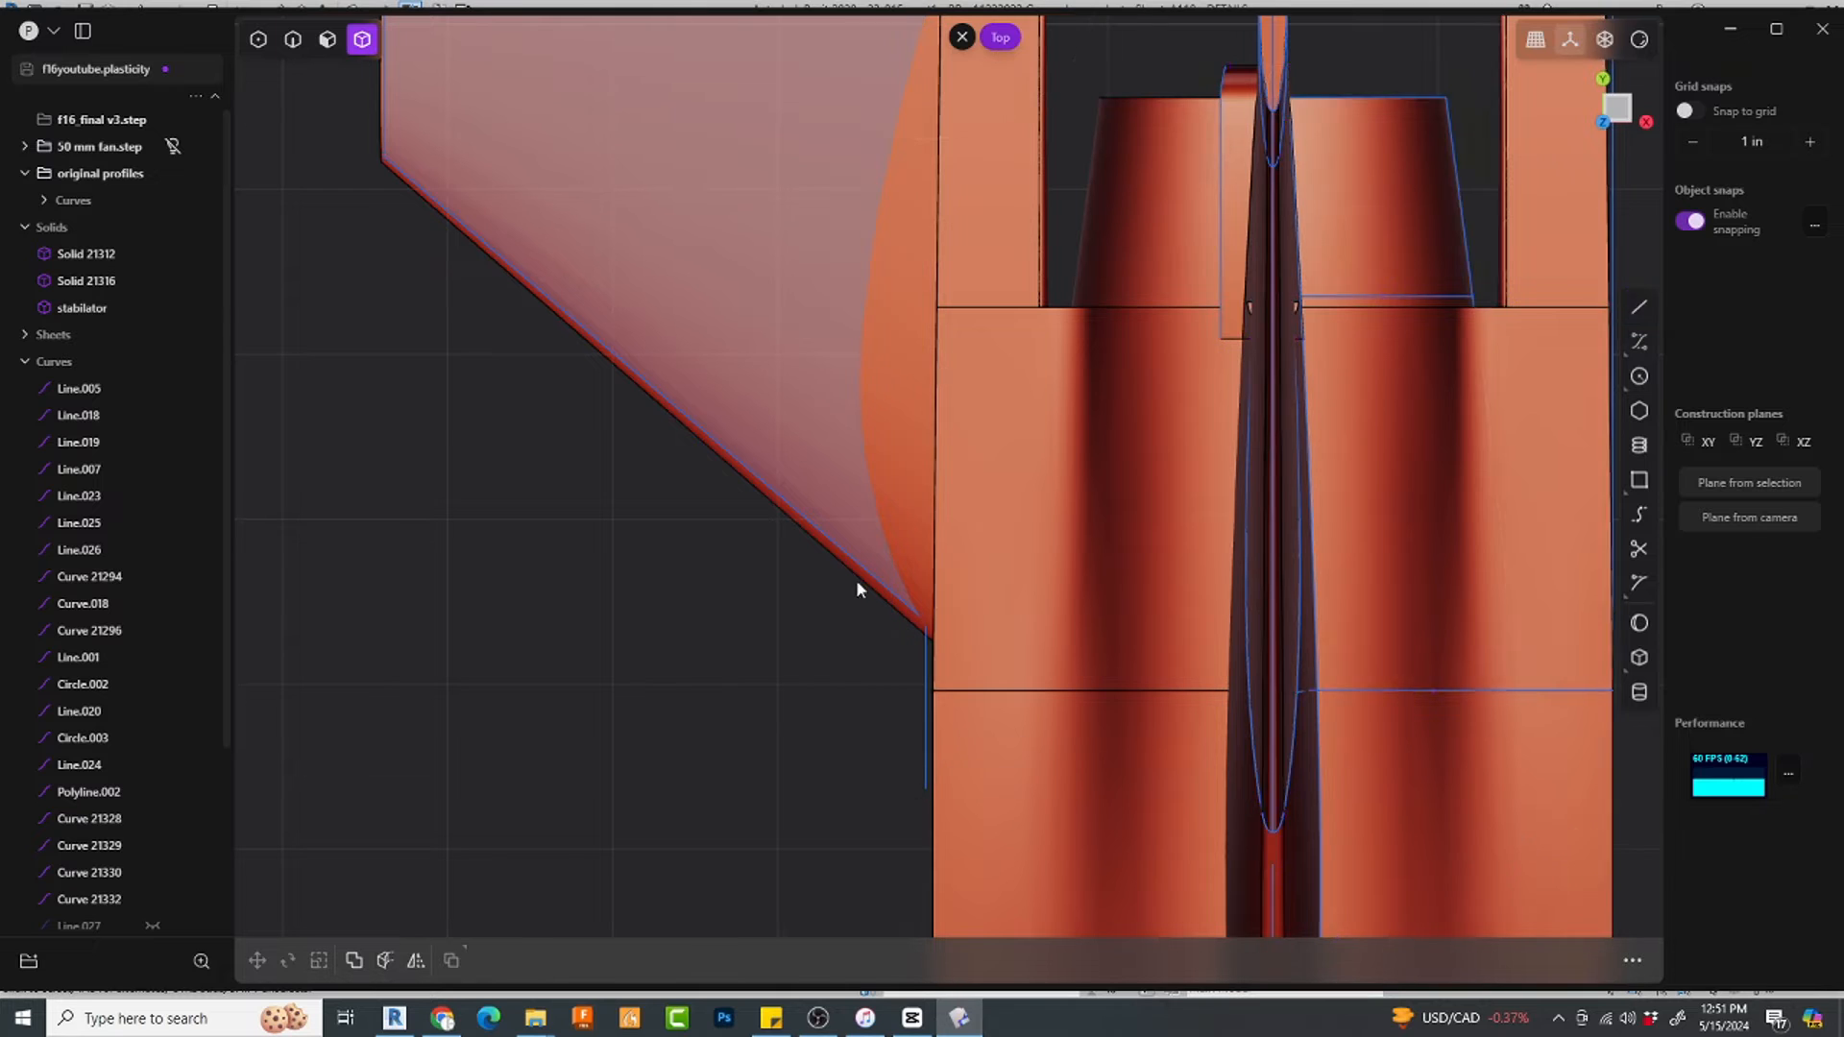
pyautogui.scroll(3, 864, 567)
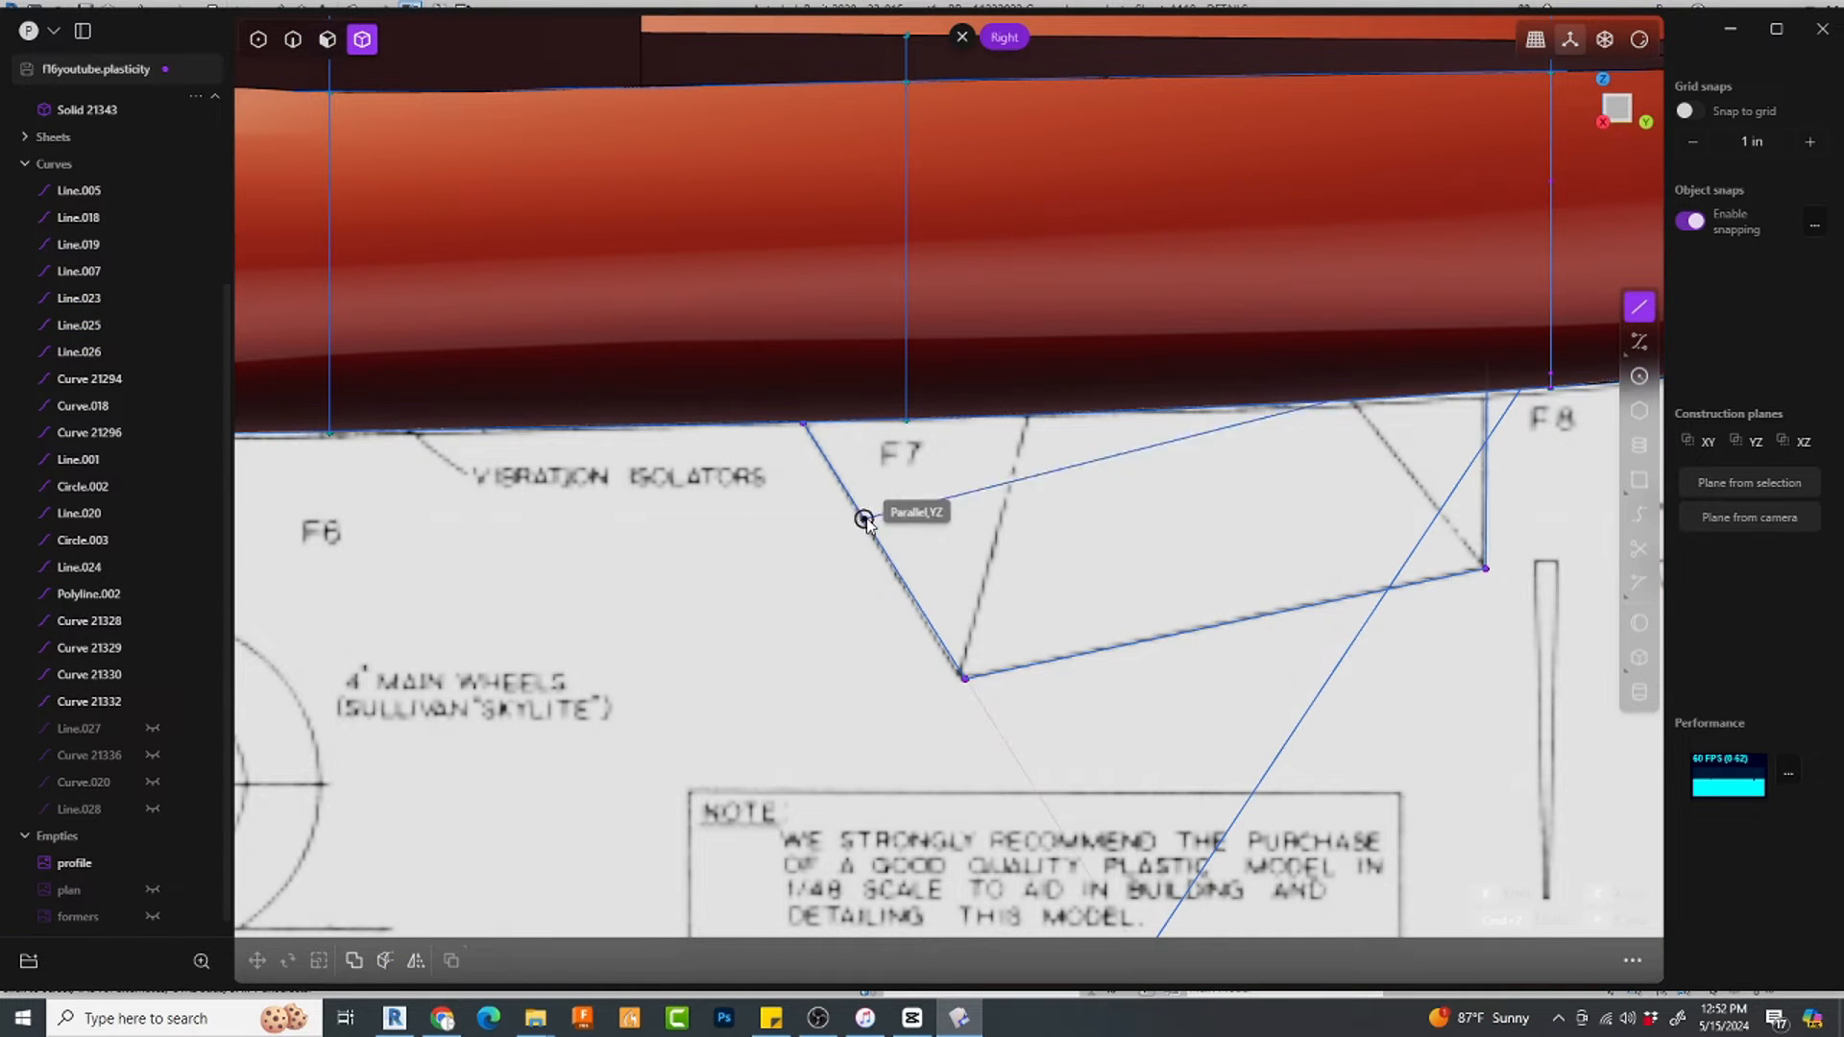
# Step: Complete the ventral fin outline over the profile drawing and extrude the fin region into a slab
pyautogui.click(803, 428)
pyautogui.scroll(-3, 803, 429)
pyautogui.moveTo(803, 428); pyautogui.dragTo(1035, 808, button='middle')
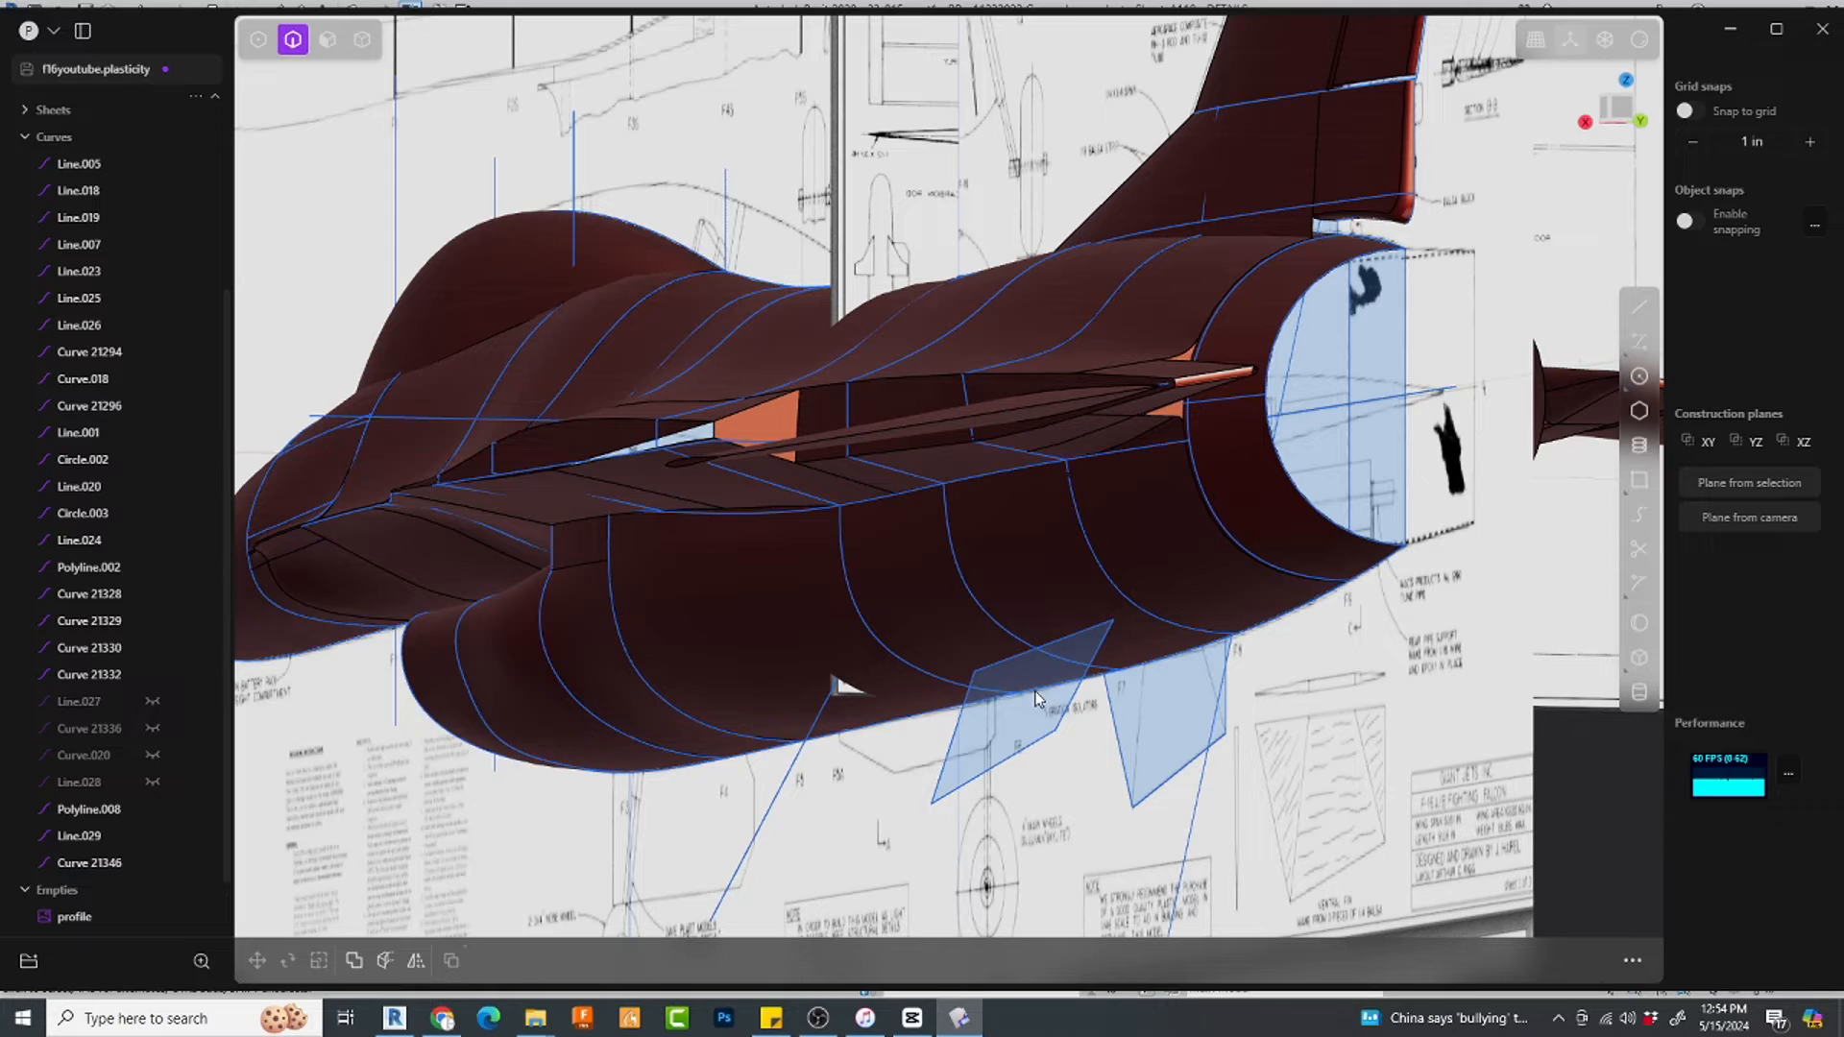
pyautogui.press('e')
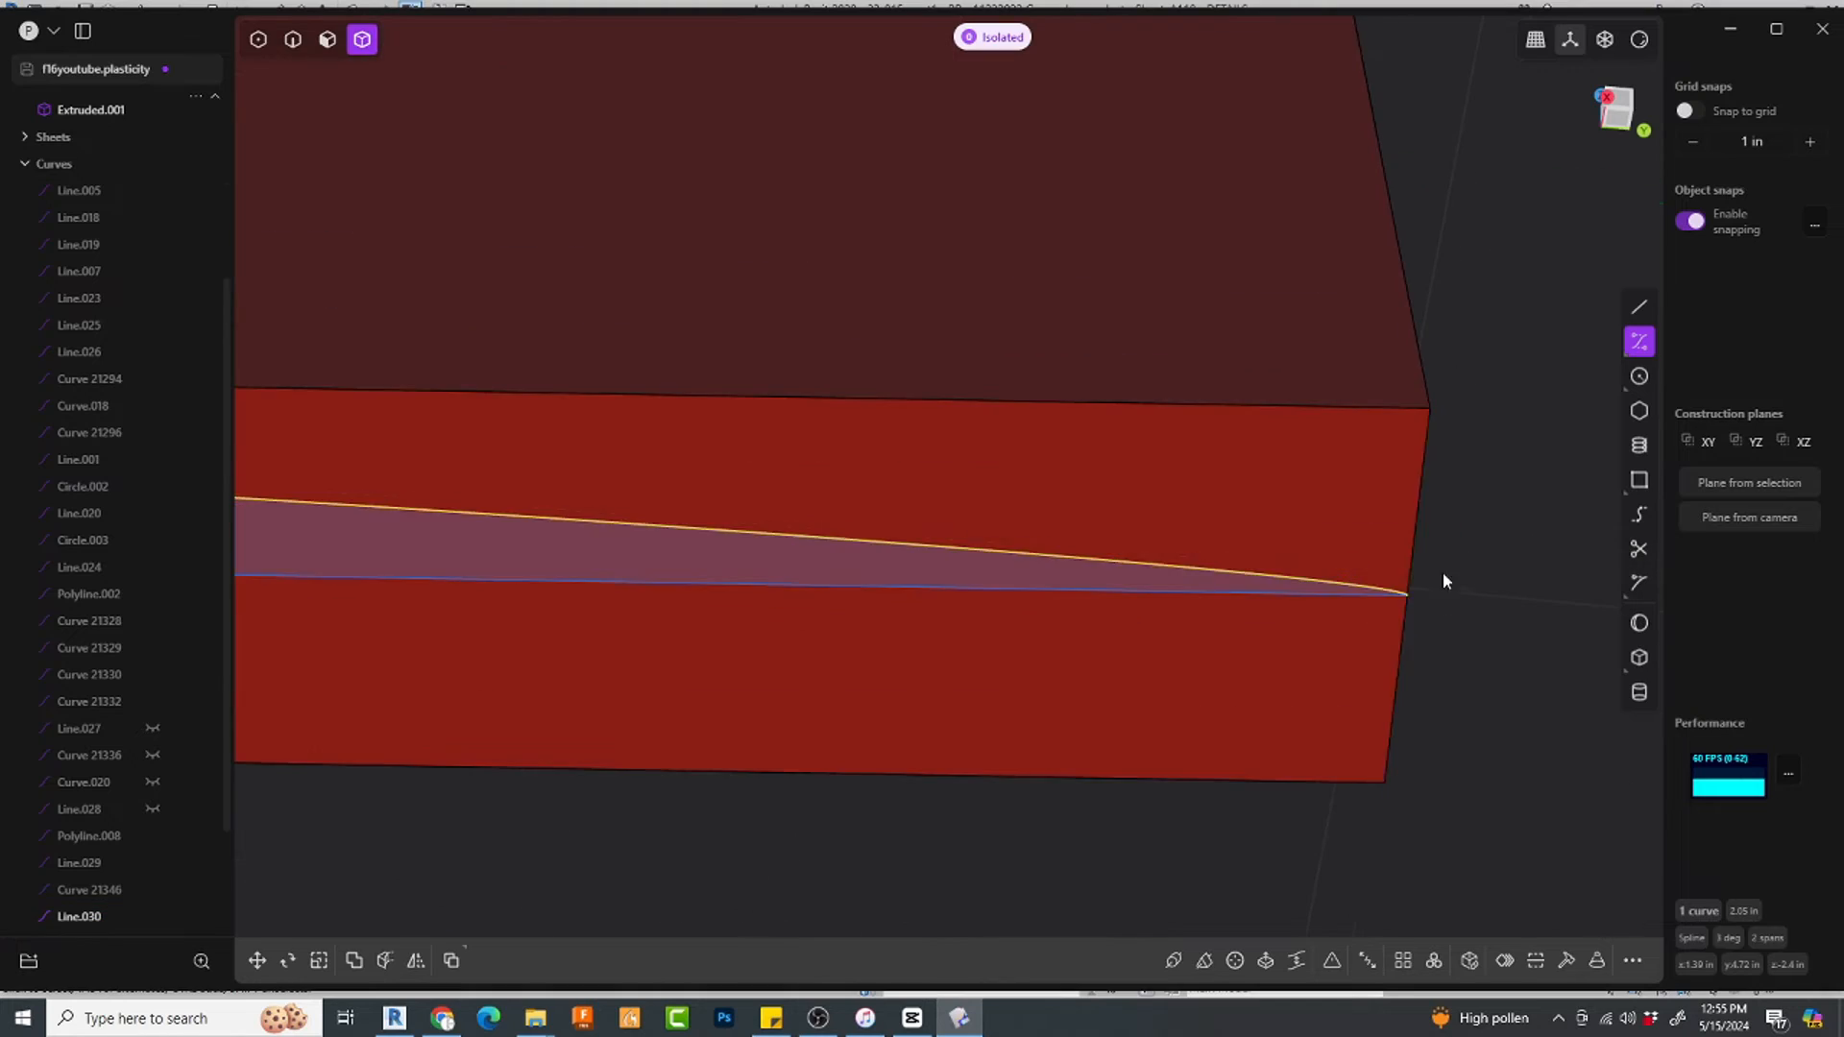
# Step: Move the half-airfoil curve drawn on the ventral fin slab's side face and extrude the fin's four-sided region
pyautogui.press('g')
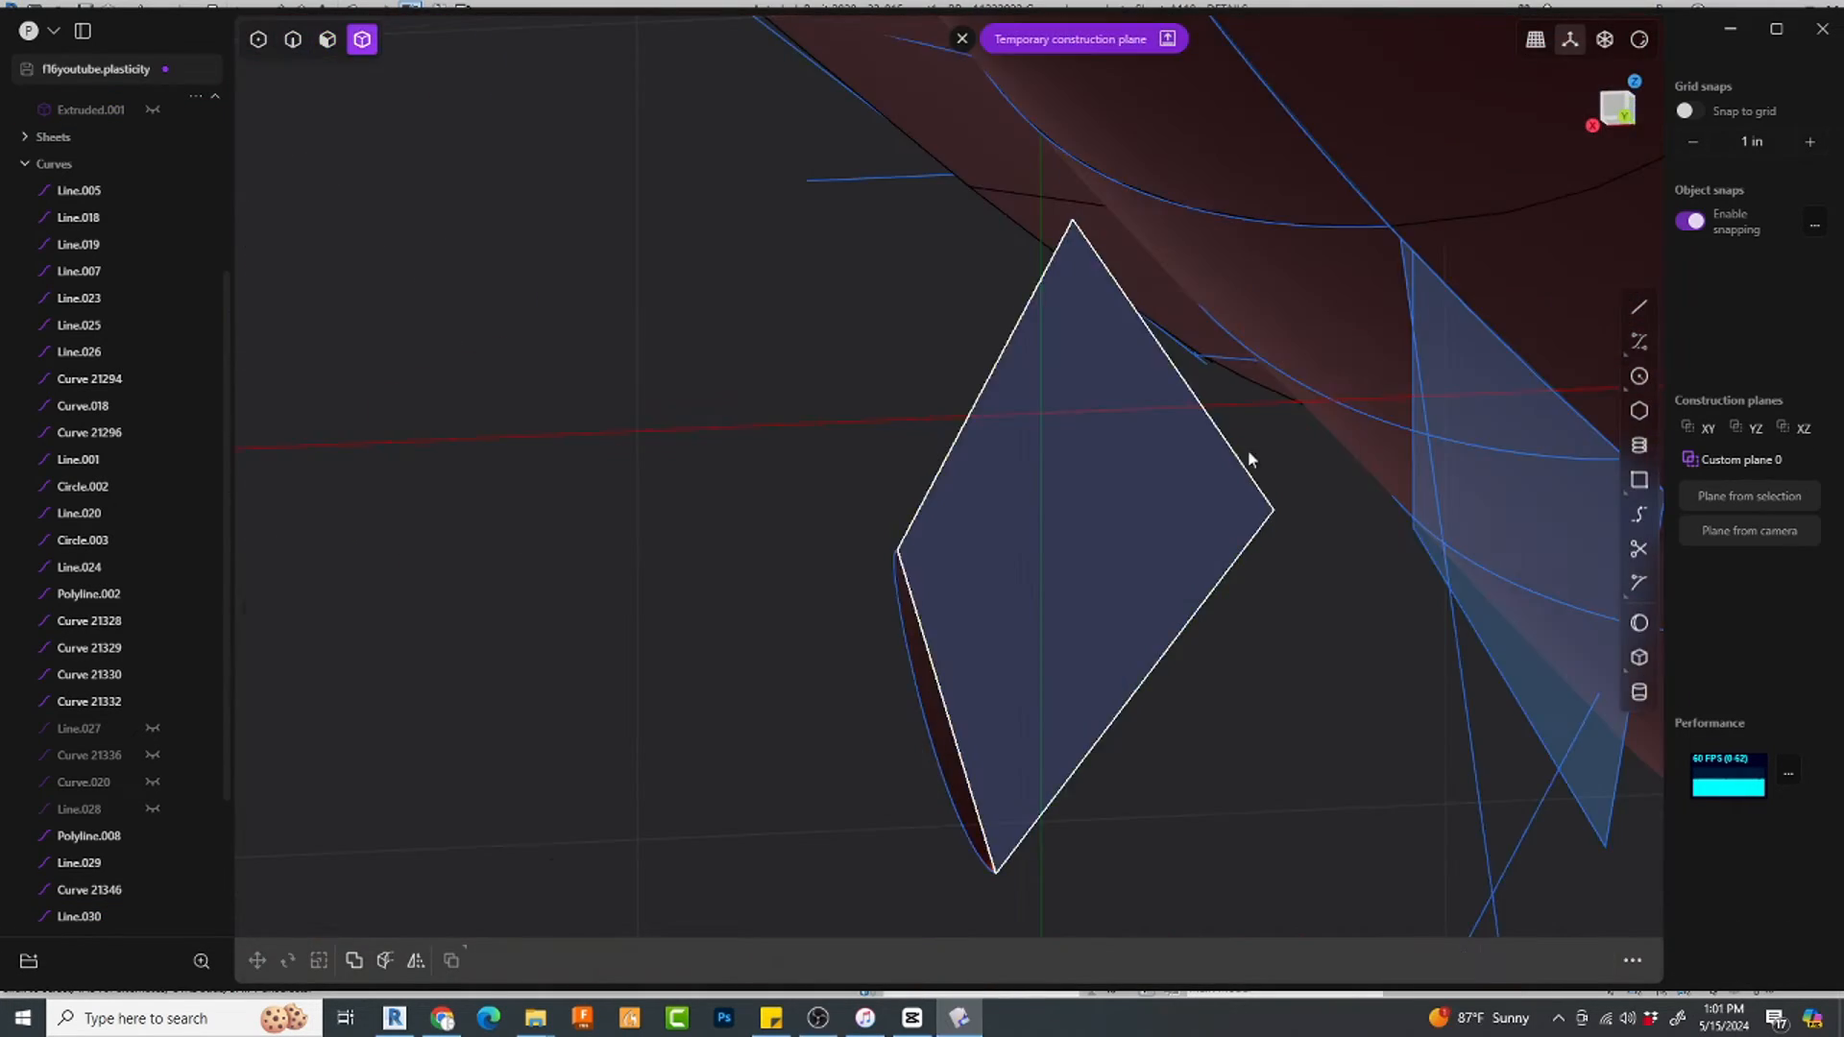
pyautogui.press('e')
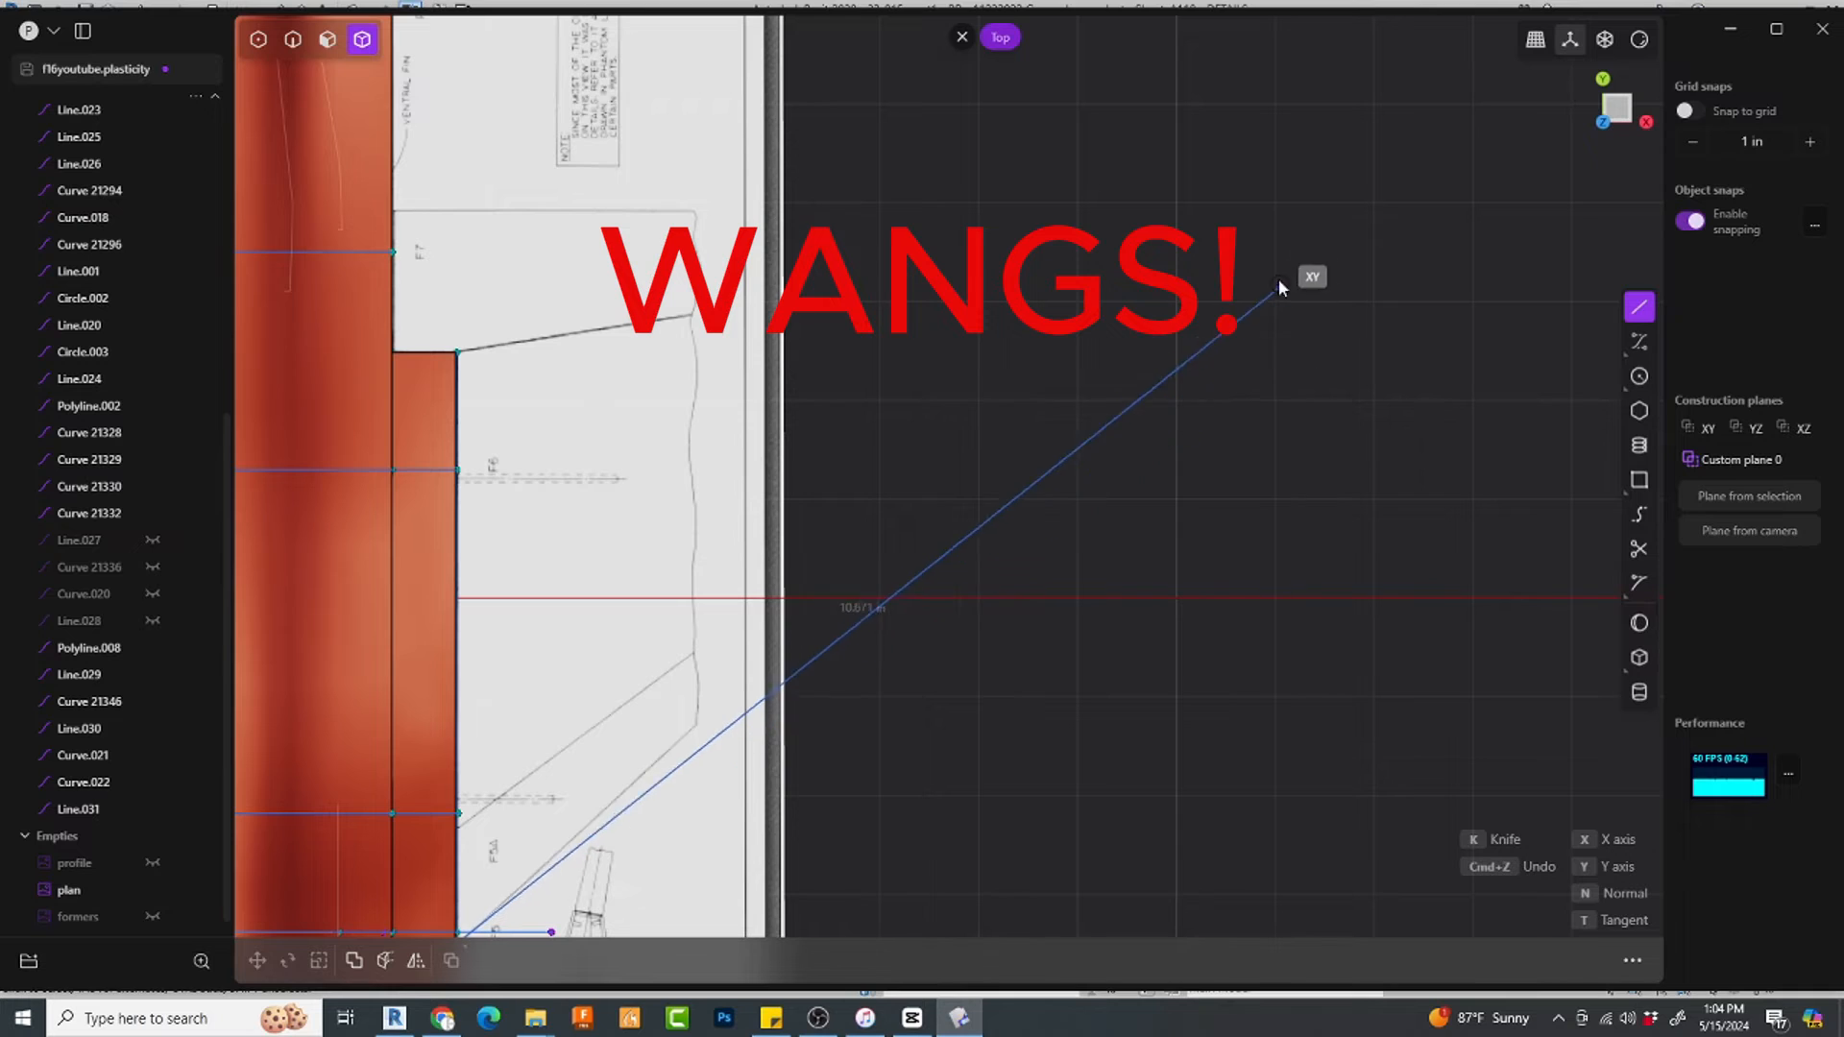
# Step: Draw the wing's leading edge about 11 in long and its horizontal trailing edge about 9.5 in long over the plan drawing
pyautogui.click(1260, 214)
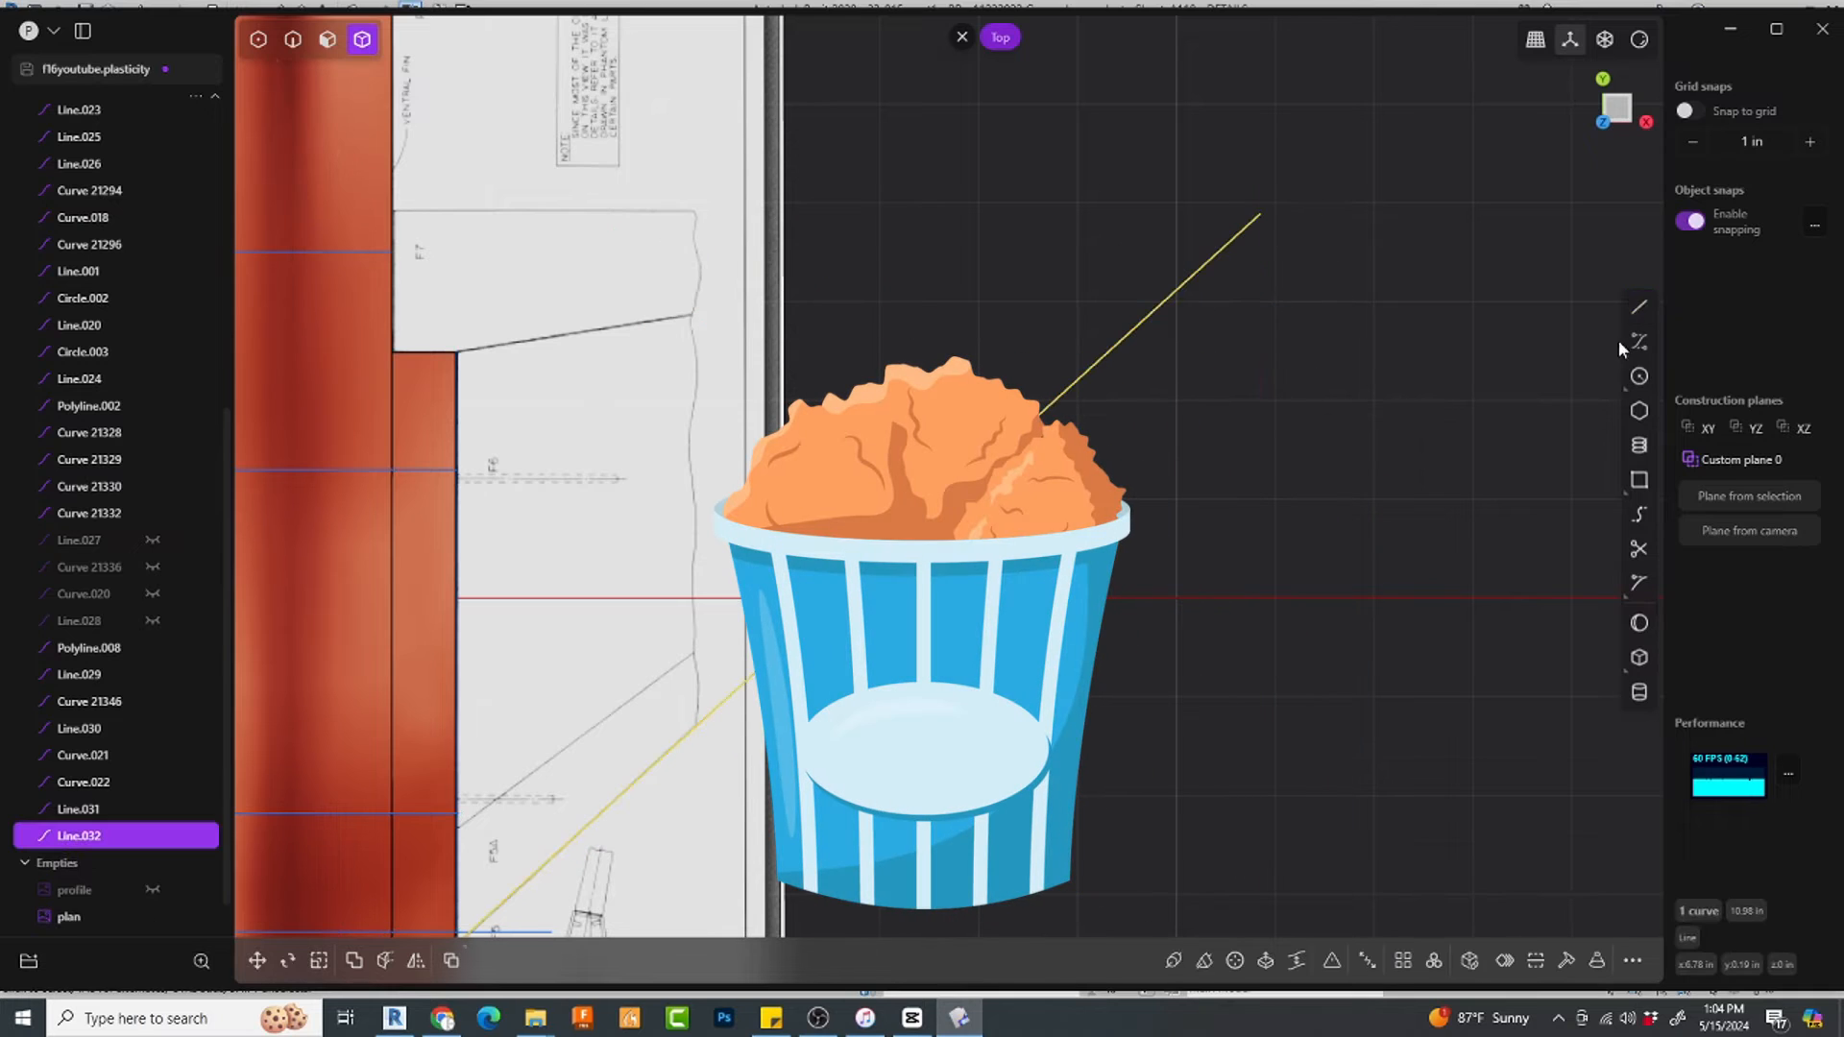
pyautogui.click(1331, 211)
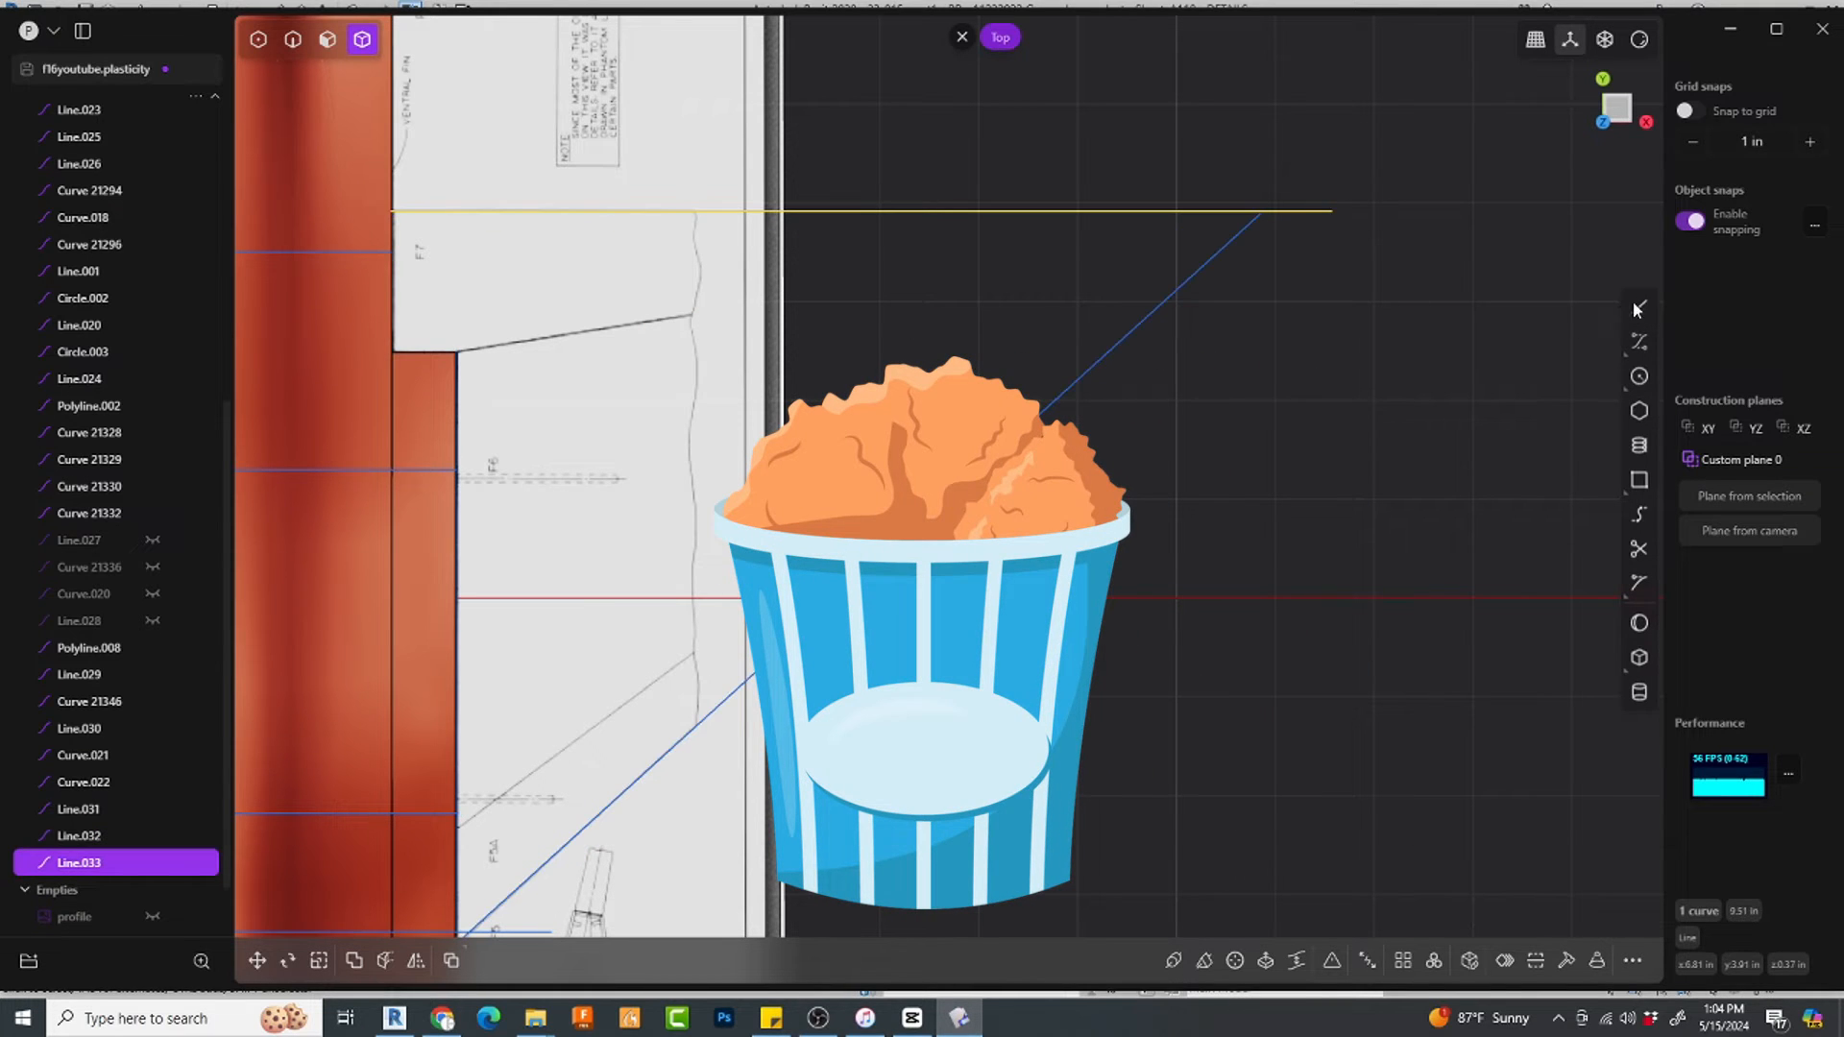
# Step: Draw the wing's slanted trailing edge about 10.6 in long from the root's rear corner and start the wing tip line
pyautogui.click(1495, 192)
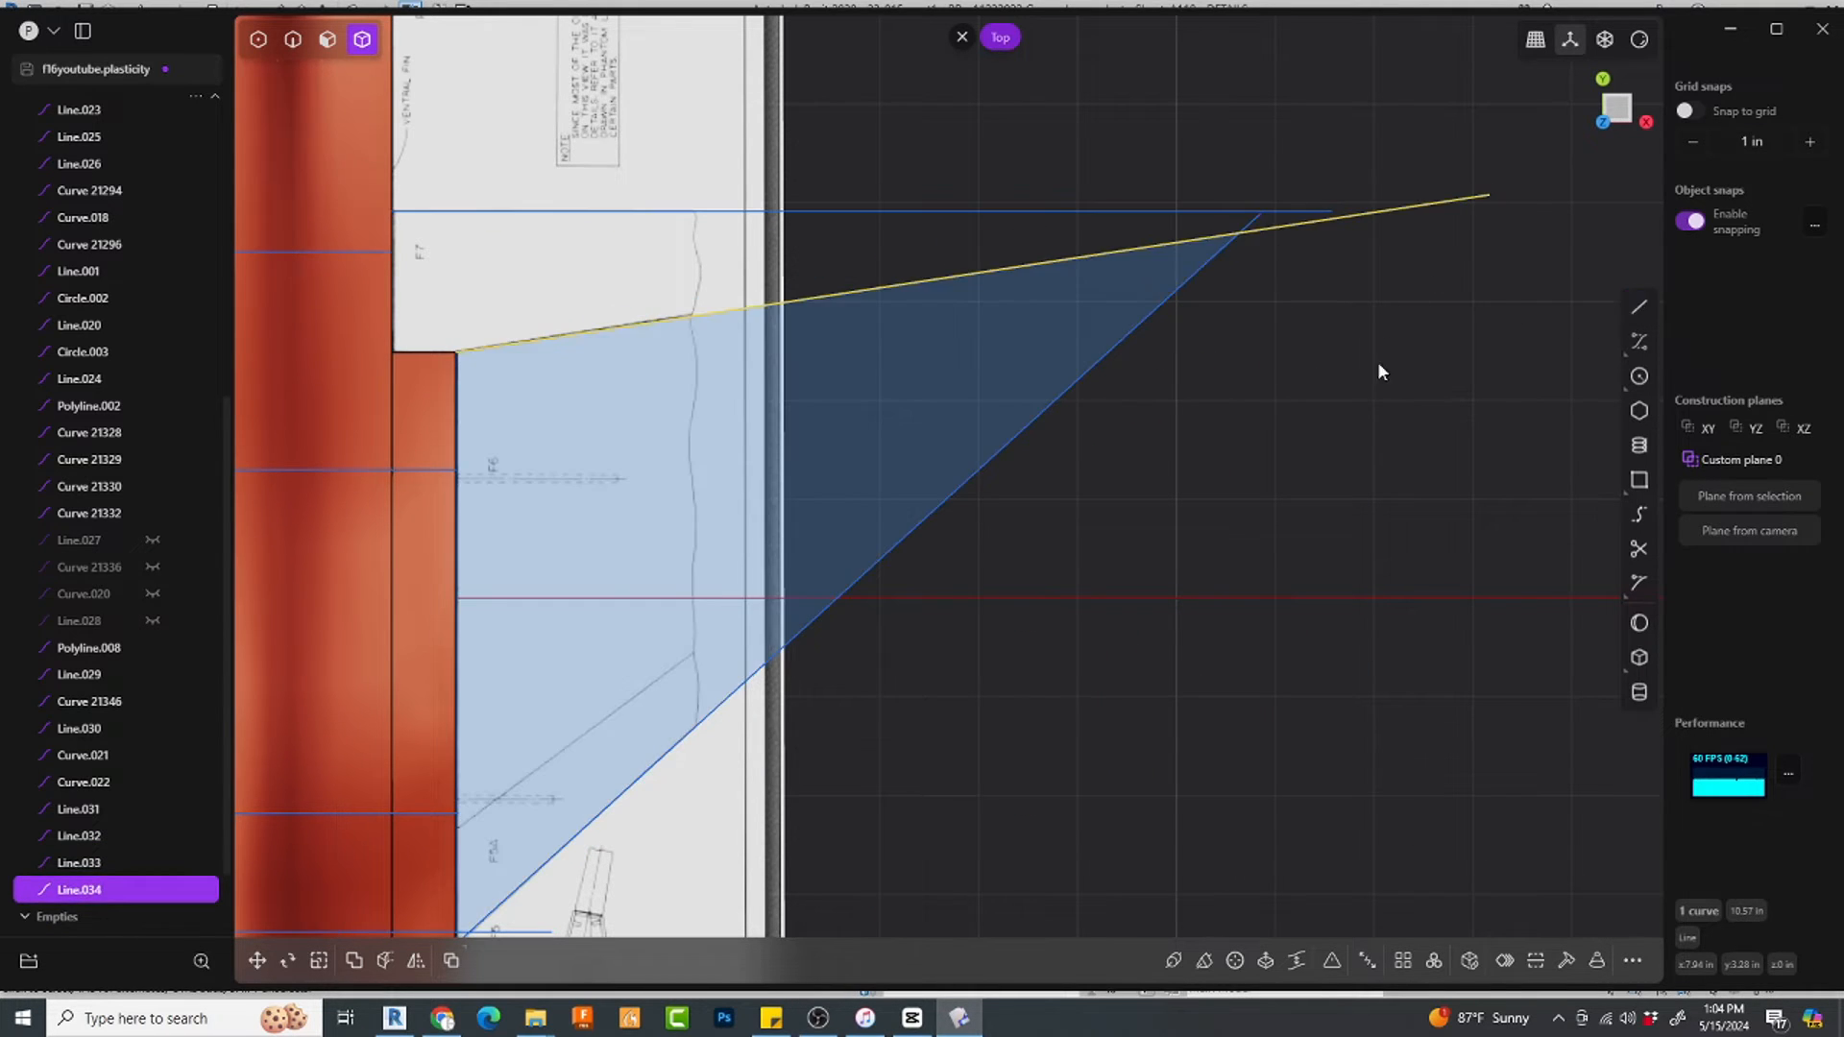
pyautogui.scroll(-3, 1379, 365)
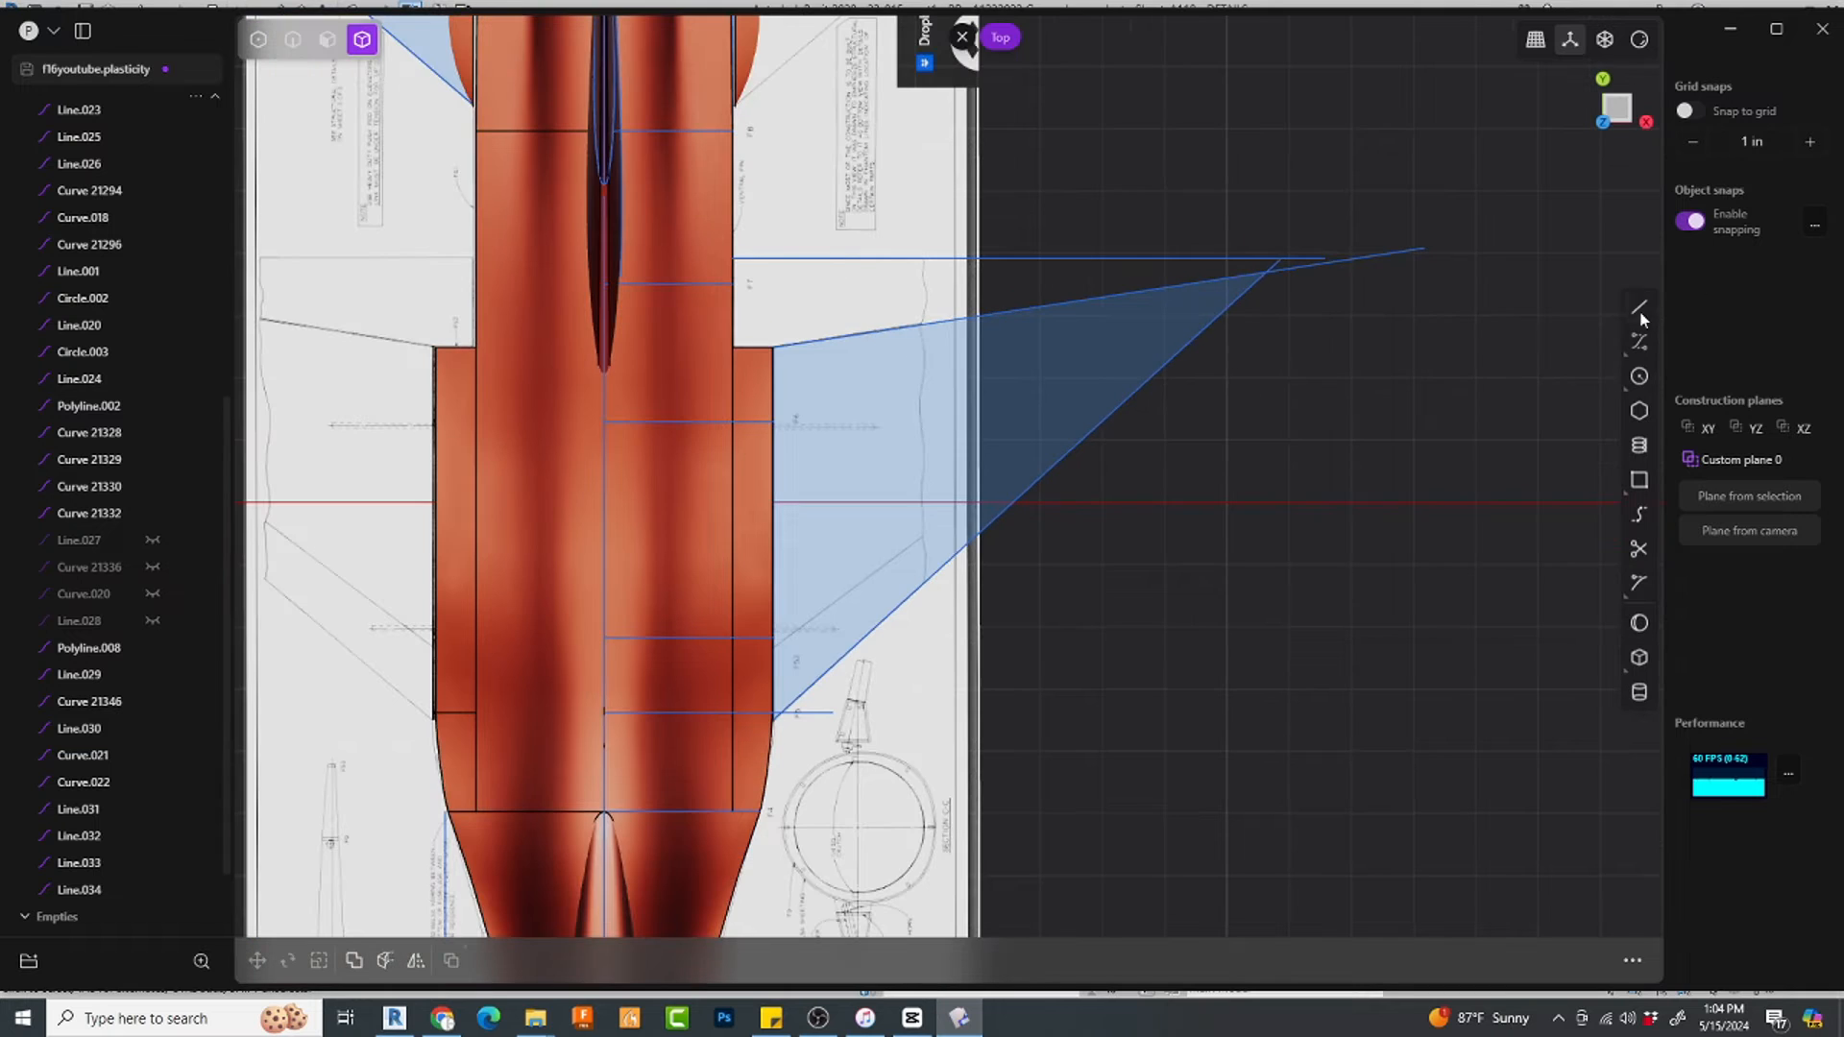
pyautogui.click(1136, 502)
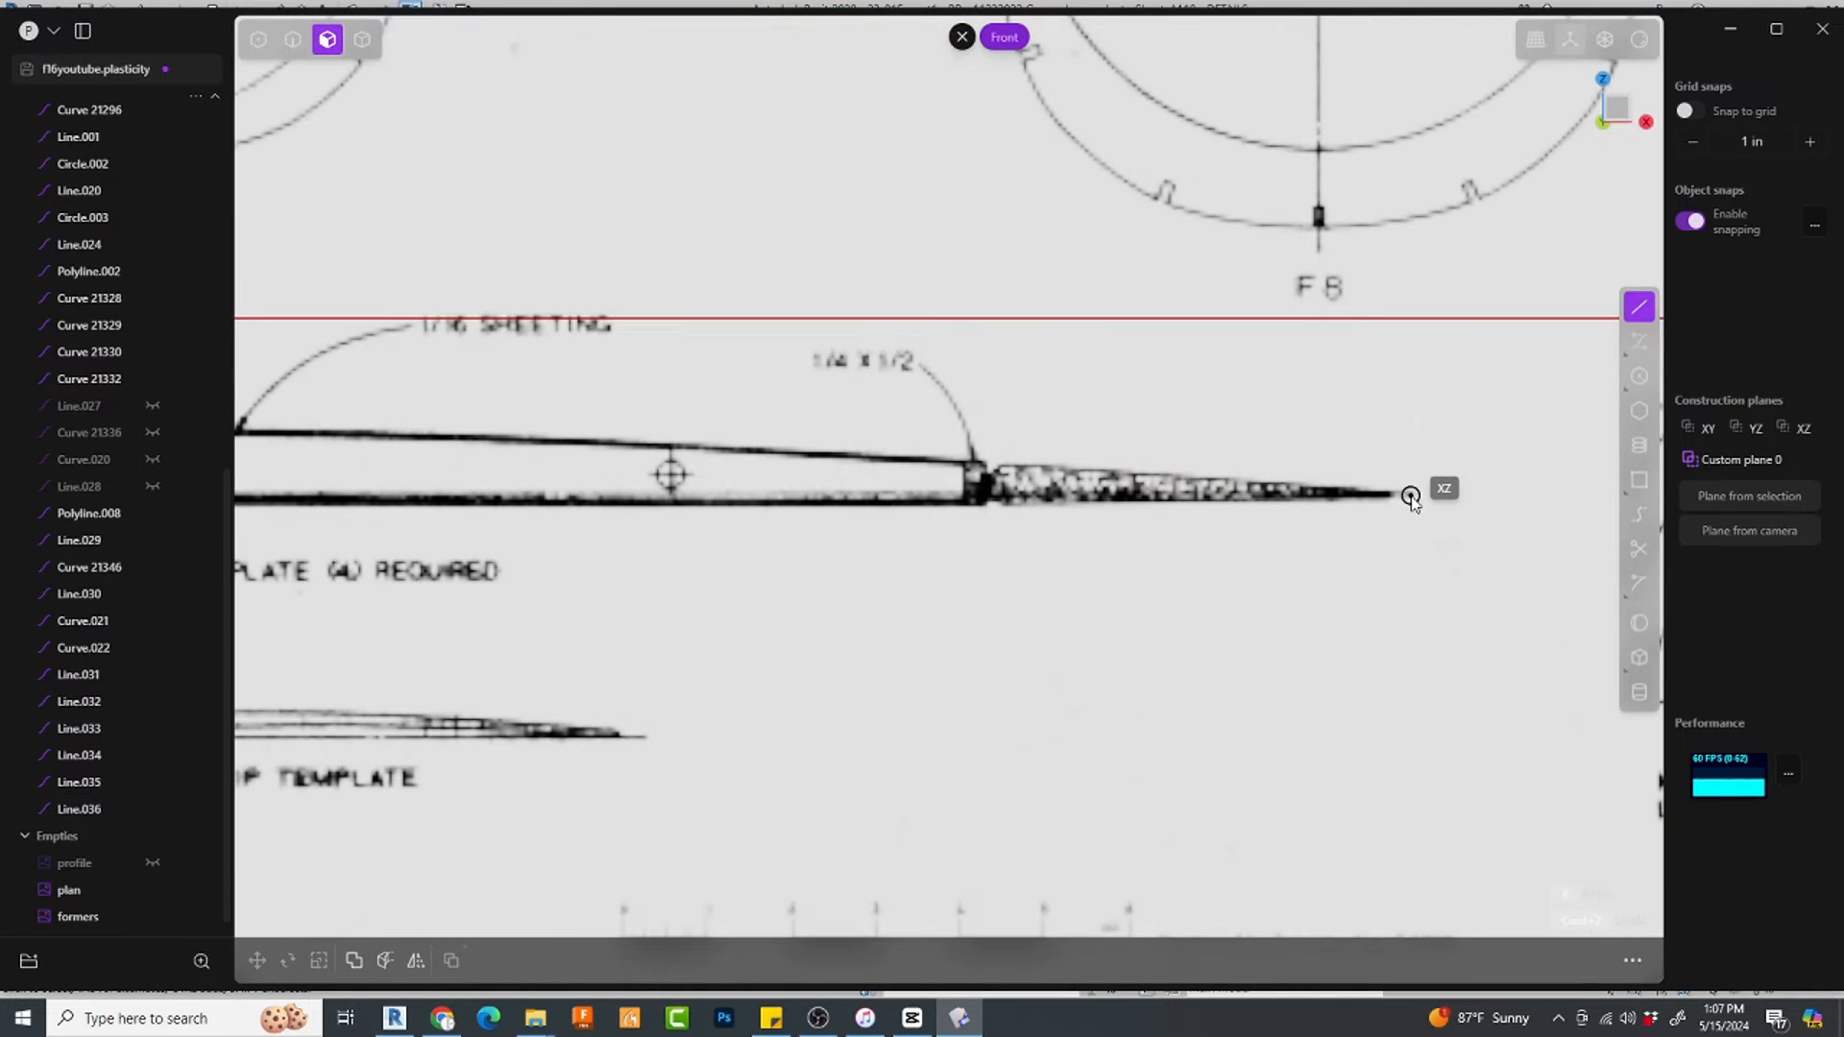
# Step: Draw a straight chord line about 4.53 in long along the root template from its trailing tip to its nose
pyautogui.click(1411, 495)
pyautogui.scroll(-3, 1411, 500)
pyautogui.scroll(2, 510, 531)
pyautogui.scroll(3, 431, 531)
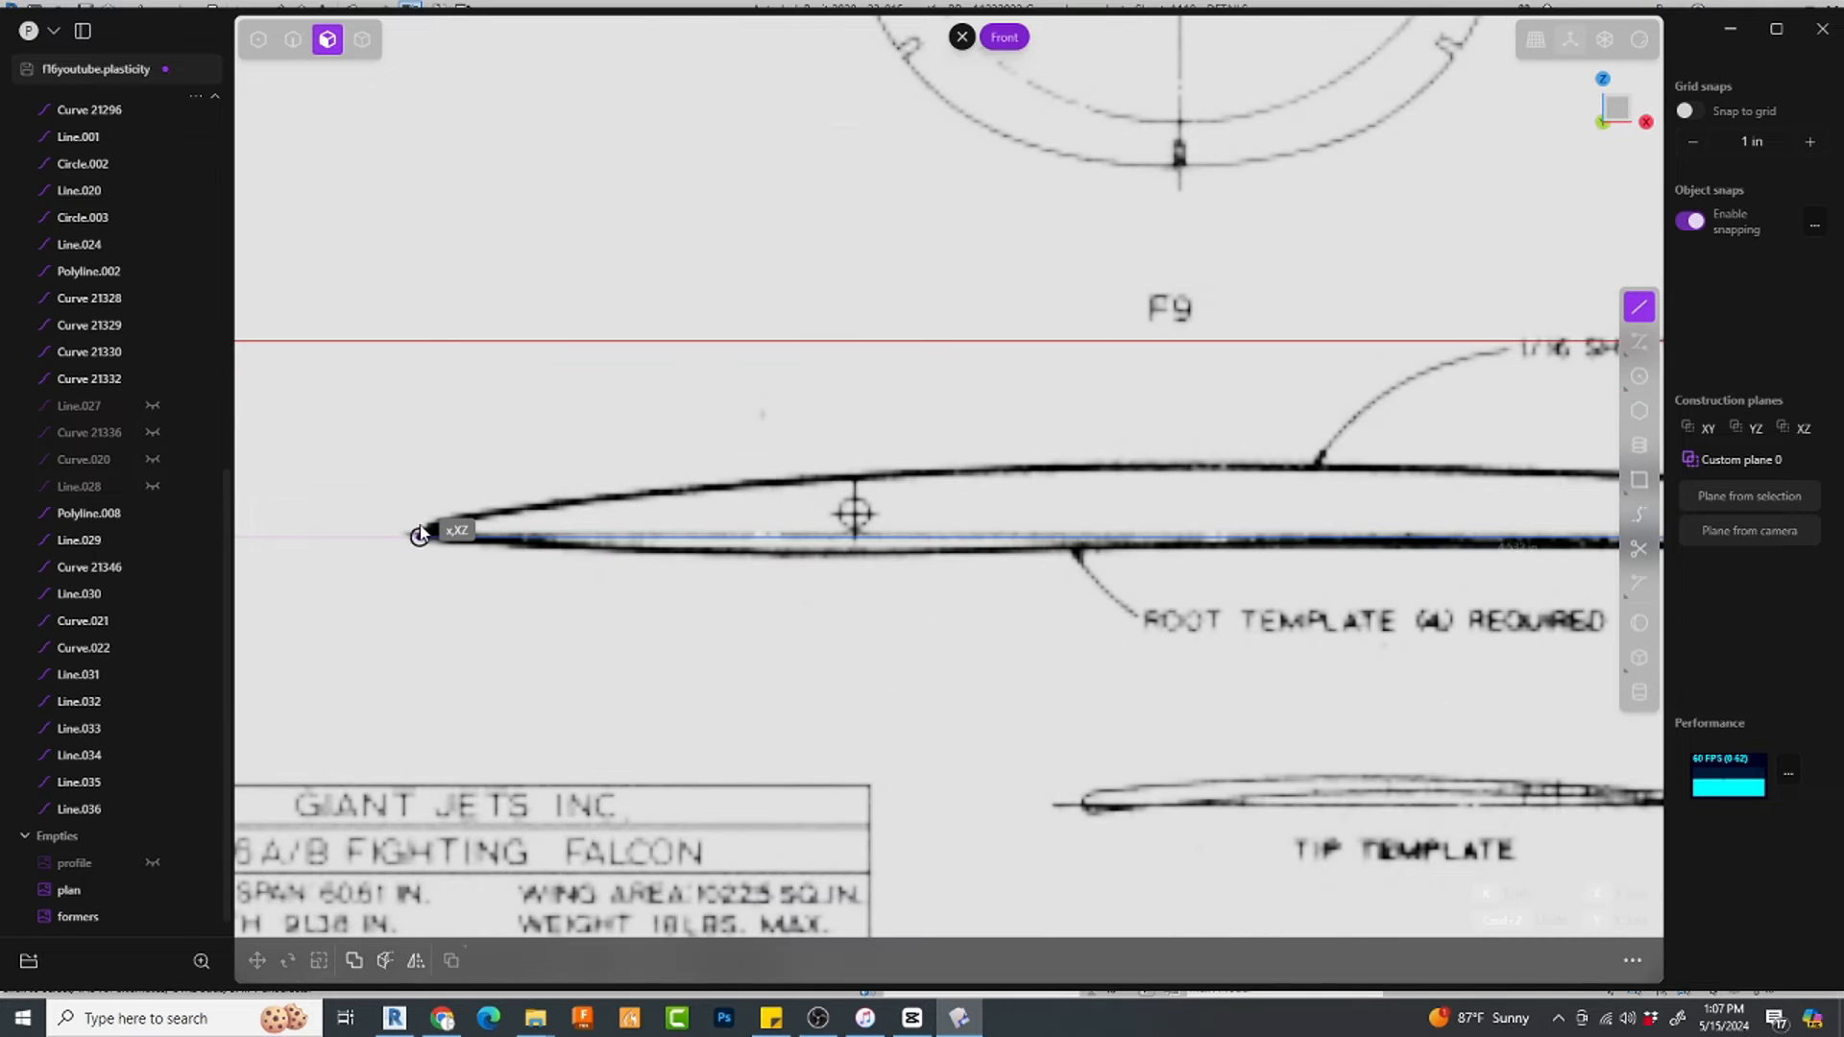
pyautogui.click(430, 530)
pyautogui.scroll(-3, 530, 540)
# Step: Draw a spline about 4.54 in long along the root template's upper contour from the nose to the trailing tip
pyautogui.click(1635, 346)
pyautogui.scroll(5, 433, 580)
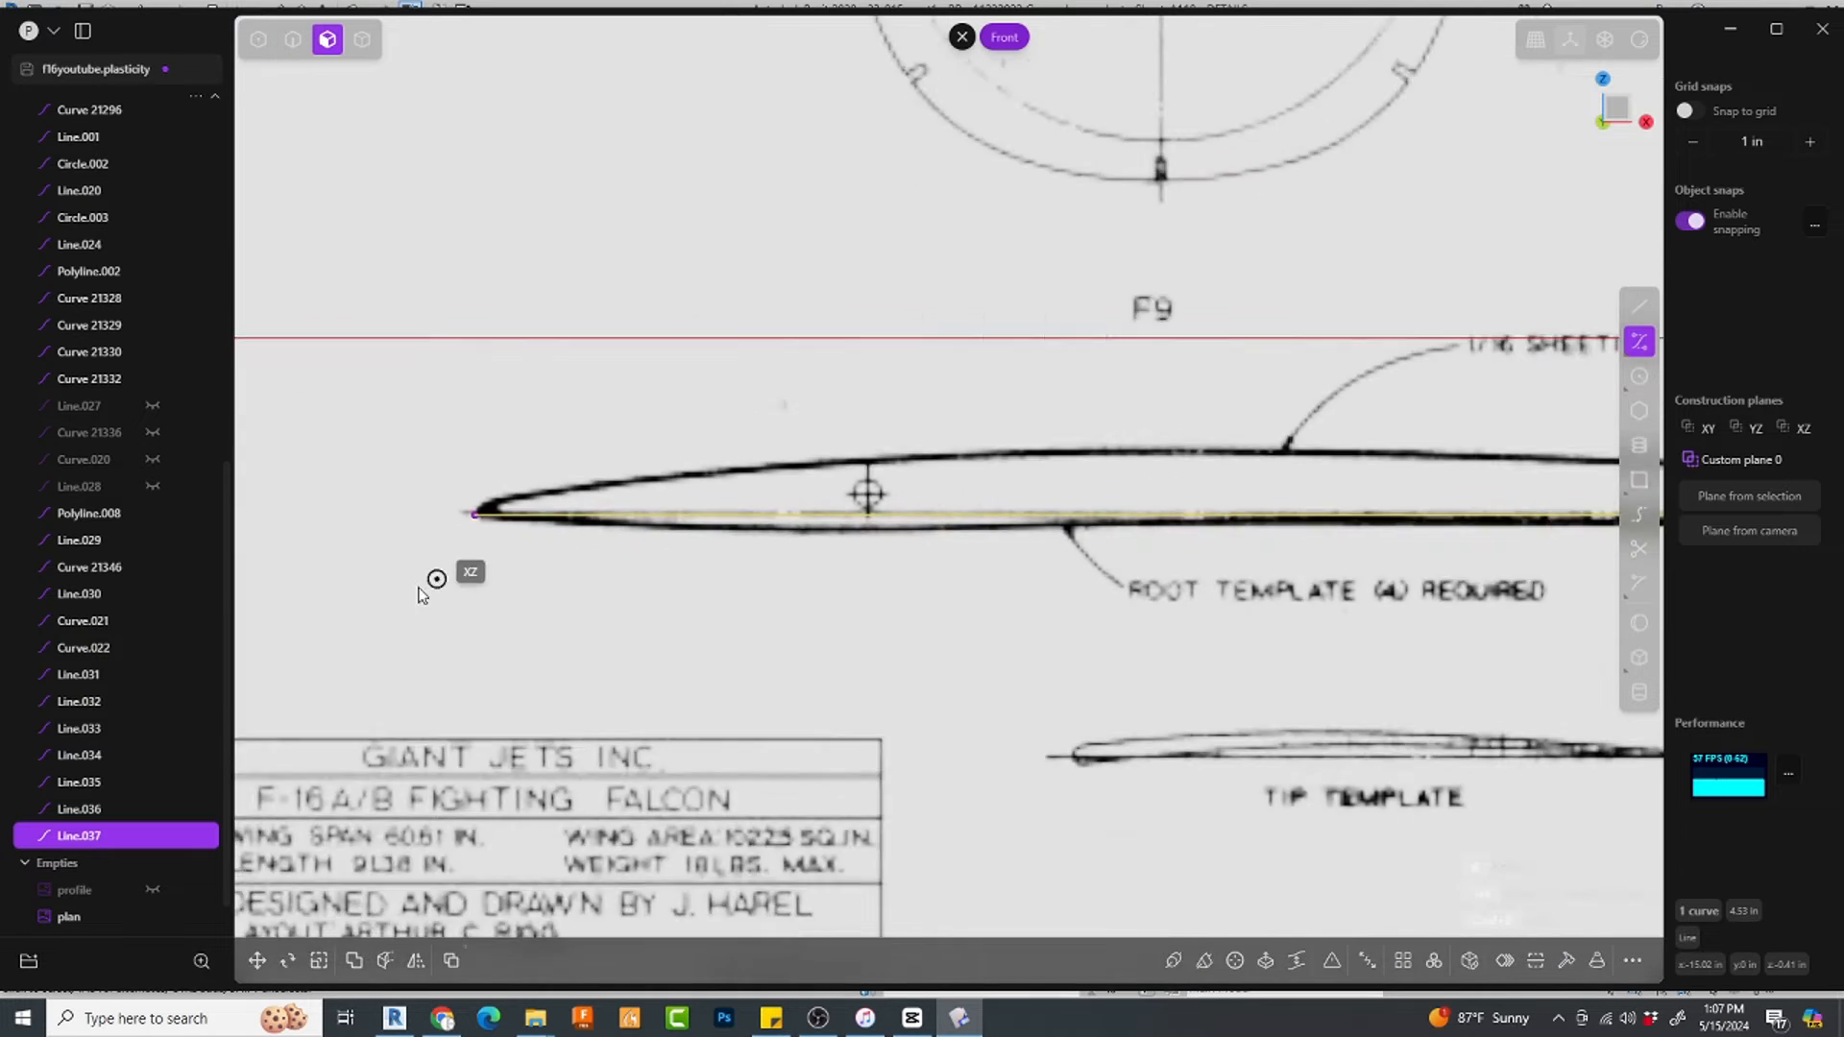
pyautogui.scroll(-5, 742, 301)
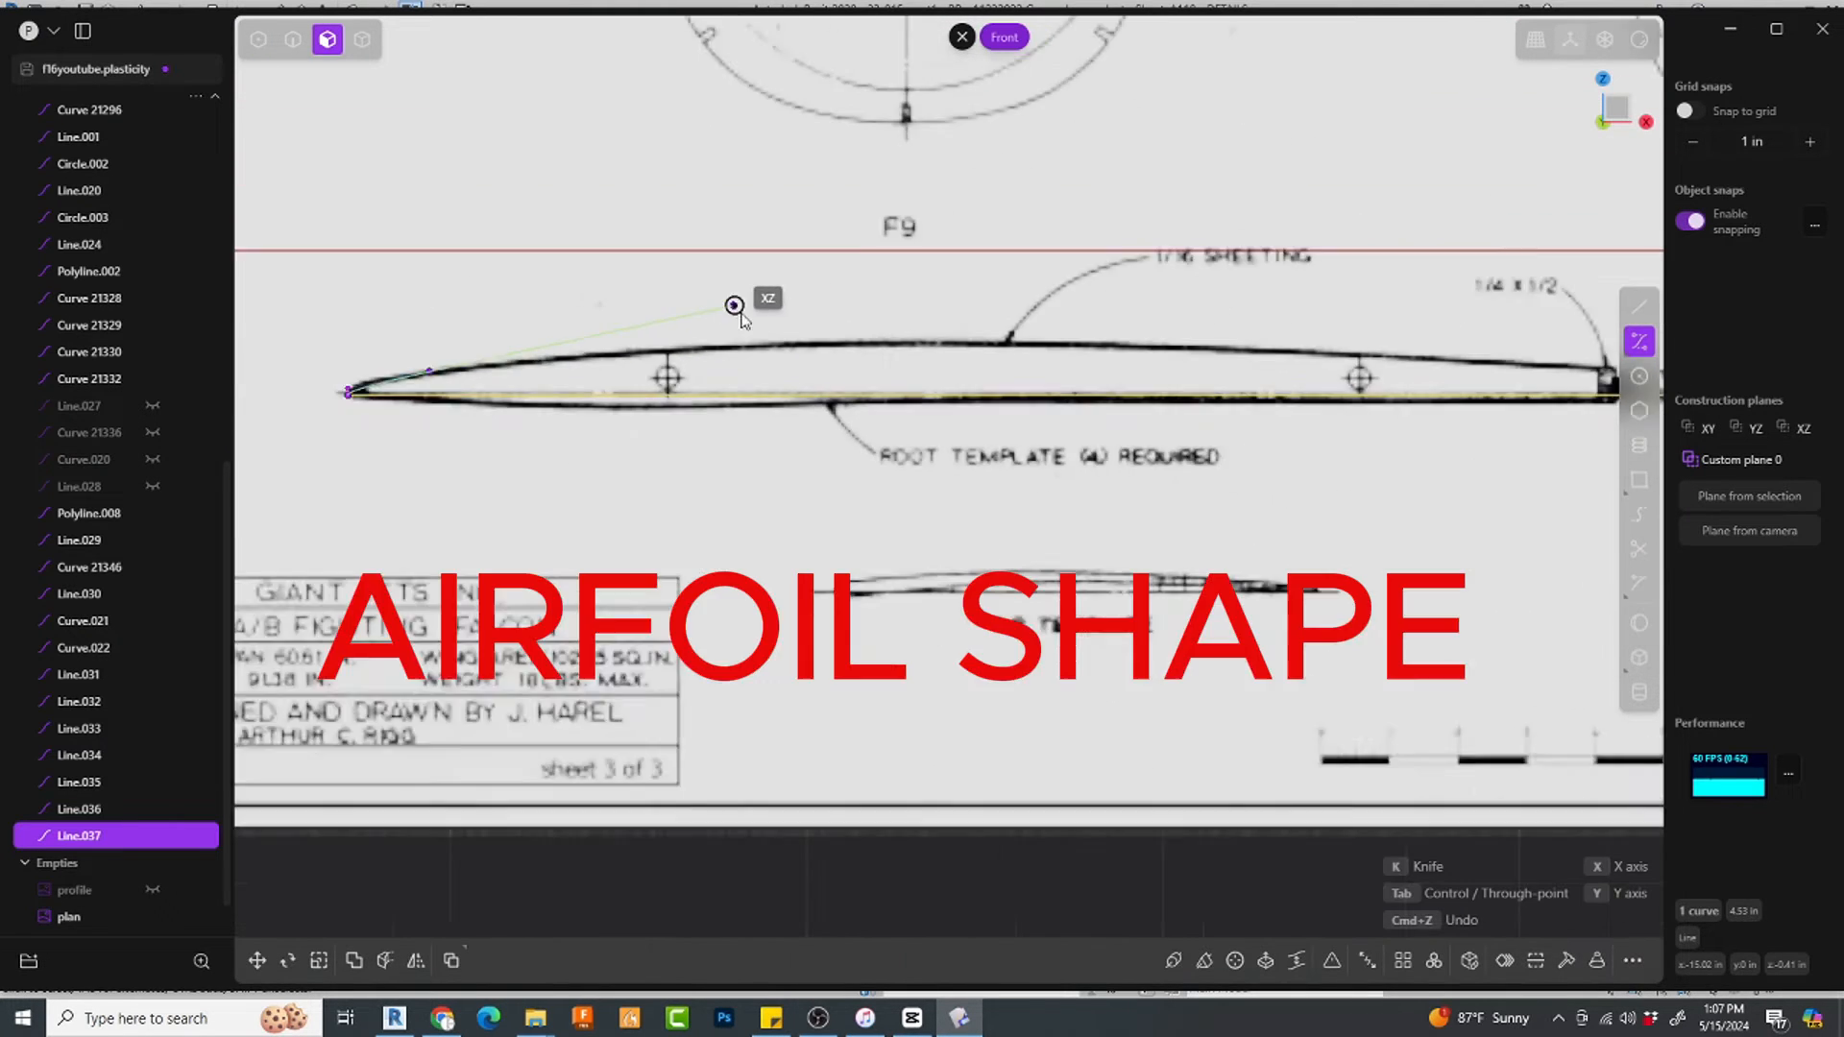
pyautogui.scroll(-2, 1310, 317)
pyautogui.scroll(2, 1242, 357)
pyautogui.scroll(6, 1222, 357)
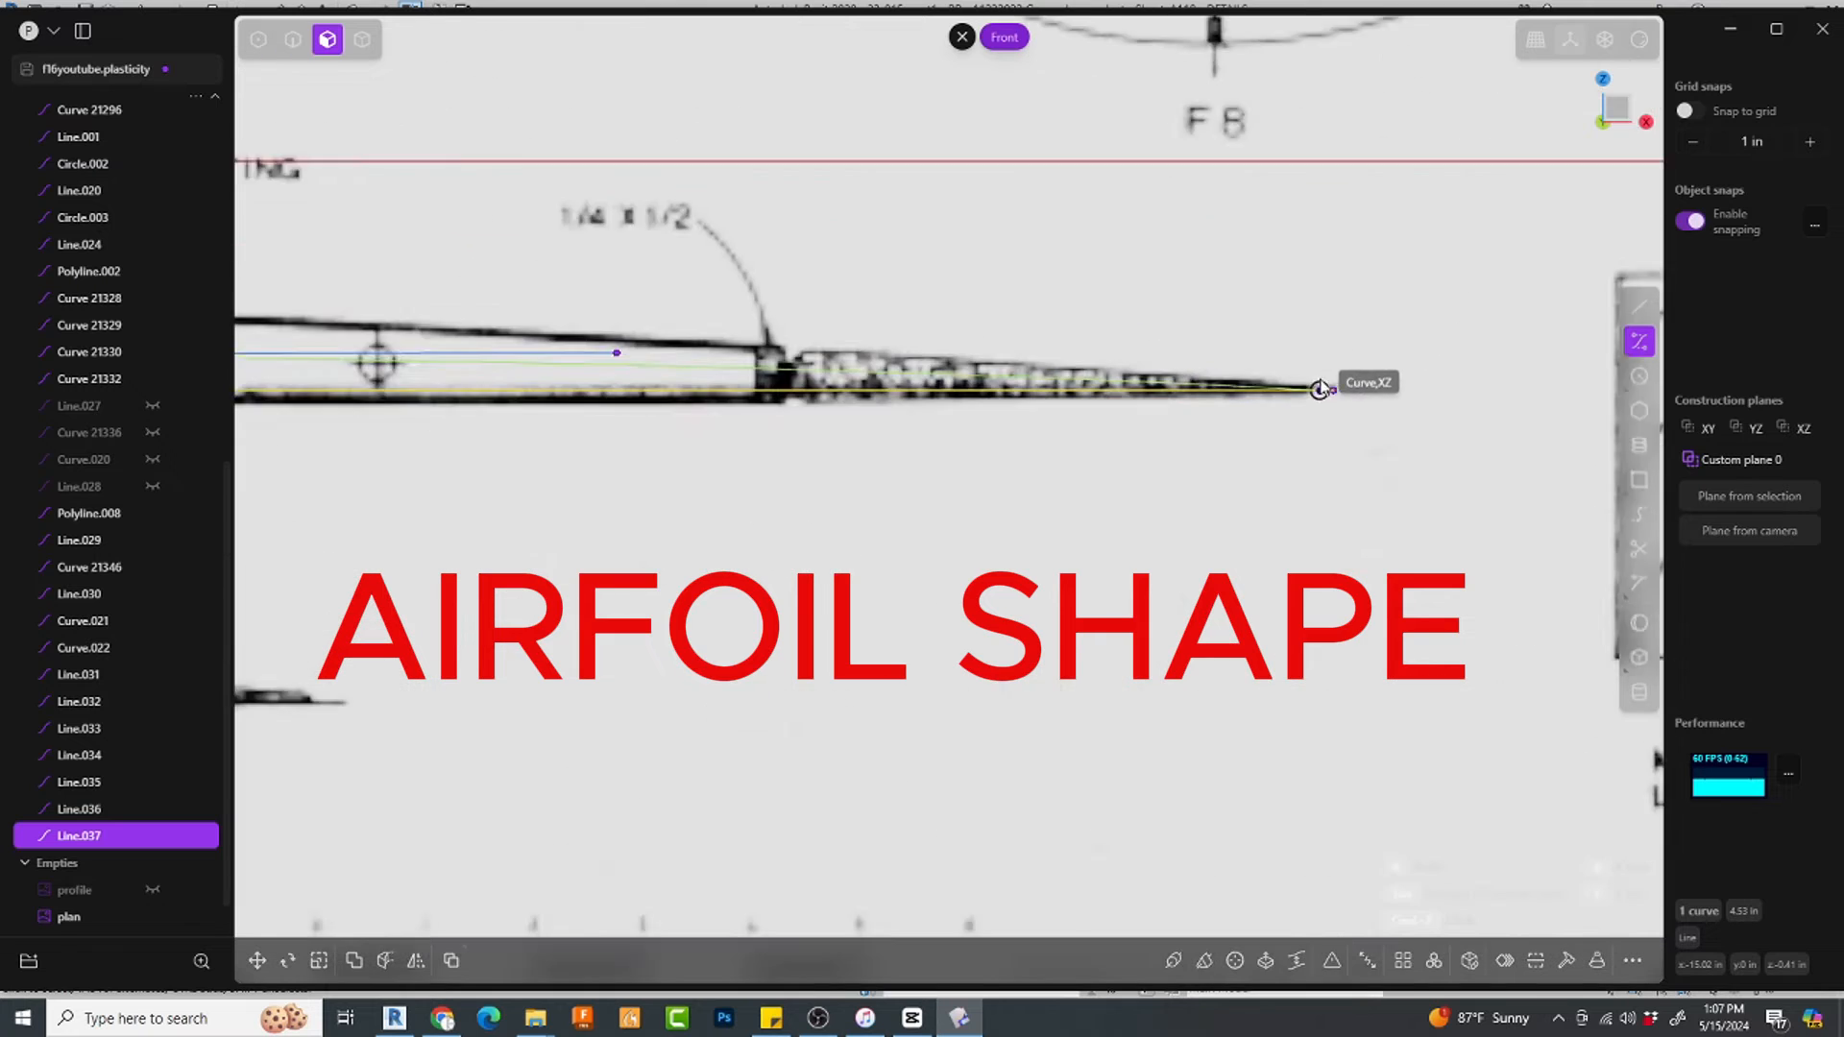
pyautogui.click(1337, 451)
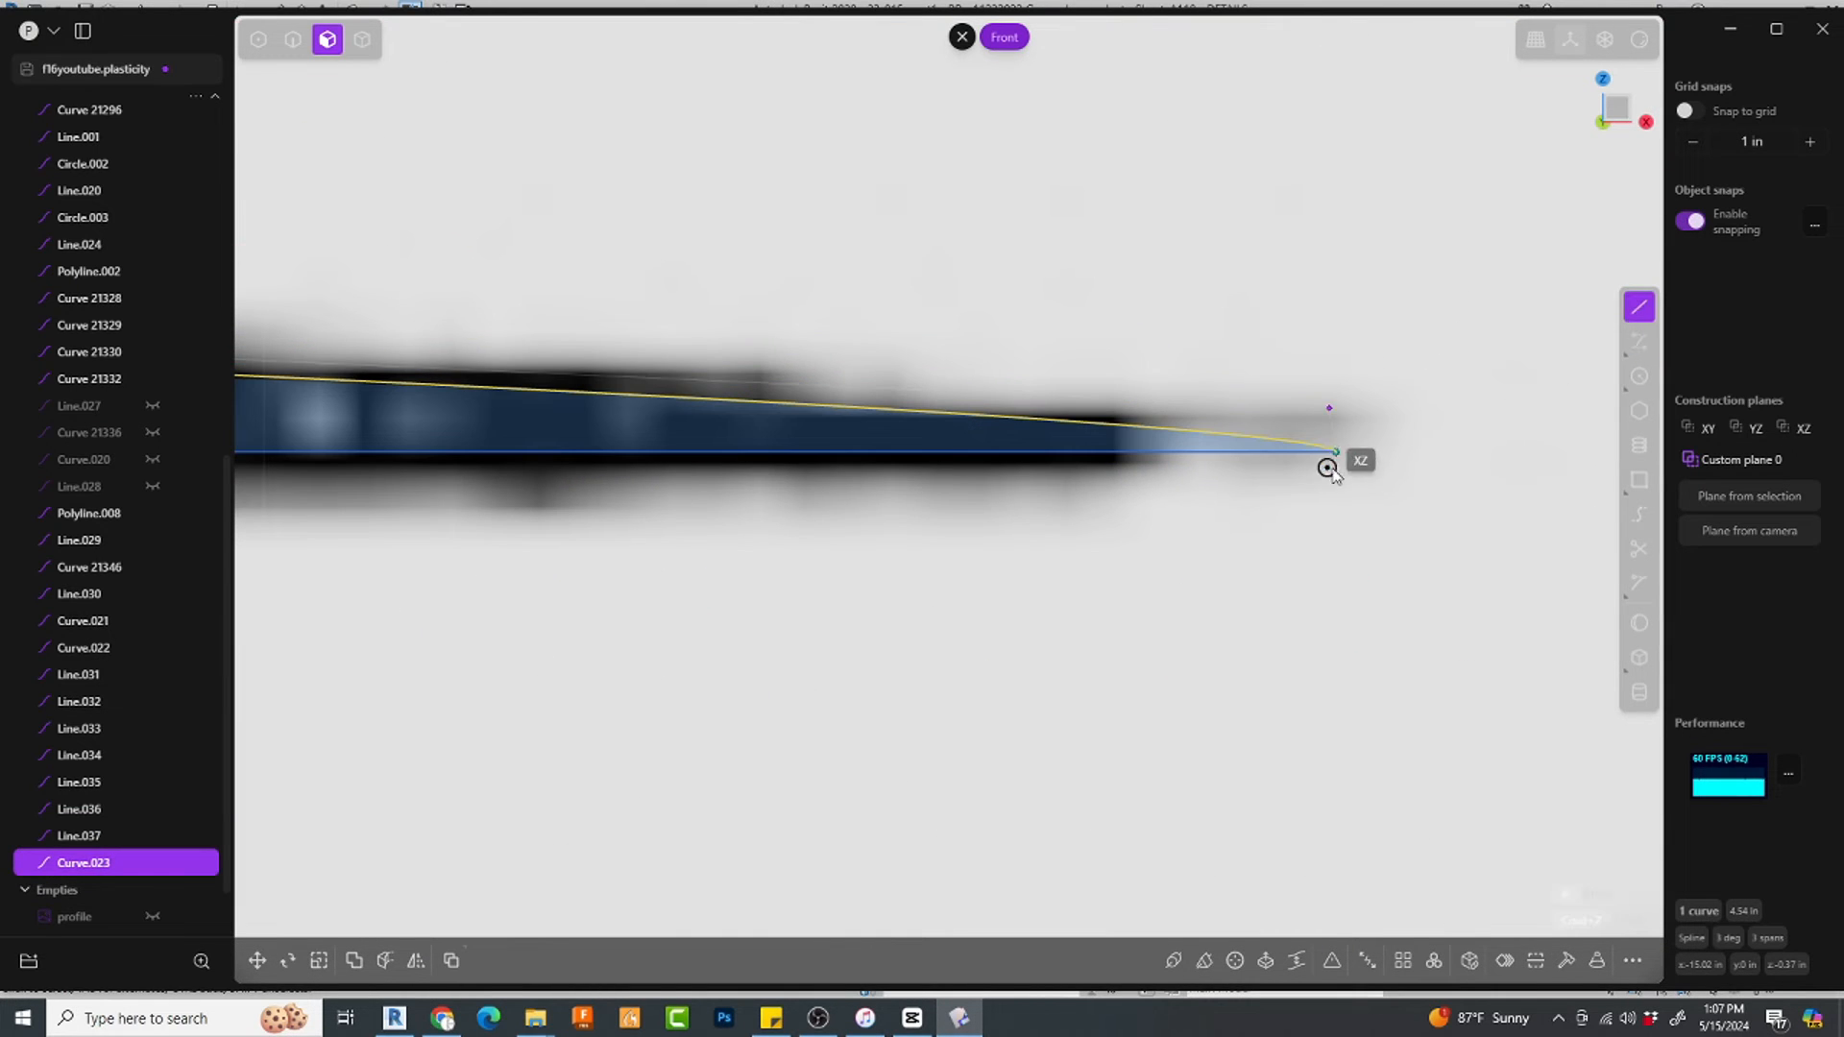
# Step: Draw a vertical guide line at the airfoil's trailing tip and move the upper curve's nearest control point onto it
pyautogui.click(1334, 312)
pyautogui.scroll(3, 1317, 423)
pyautogui.press('1')
pyautogui.click(1340, 396)
pyautogui.press('g')
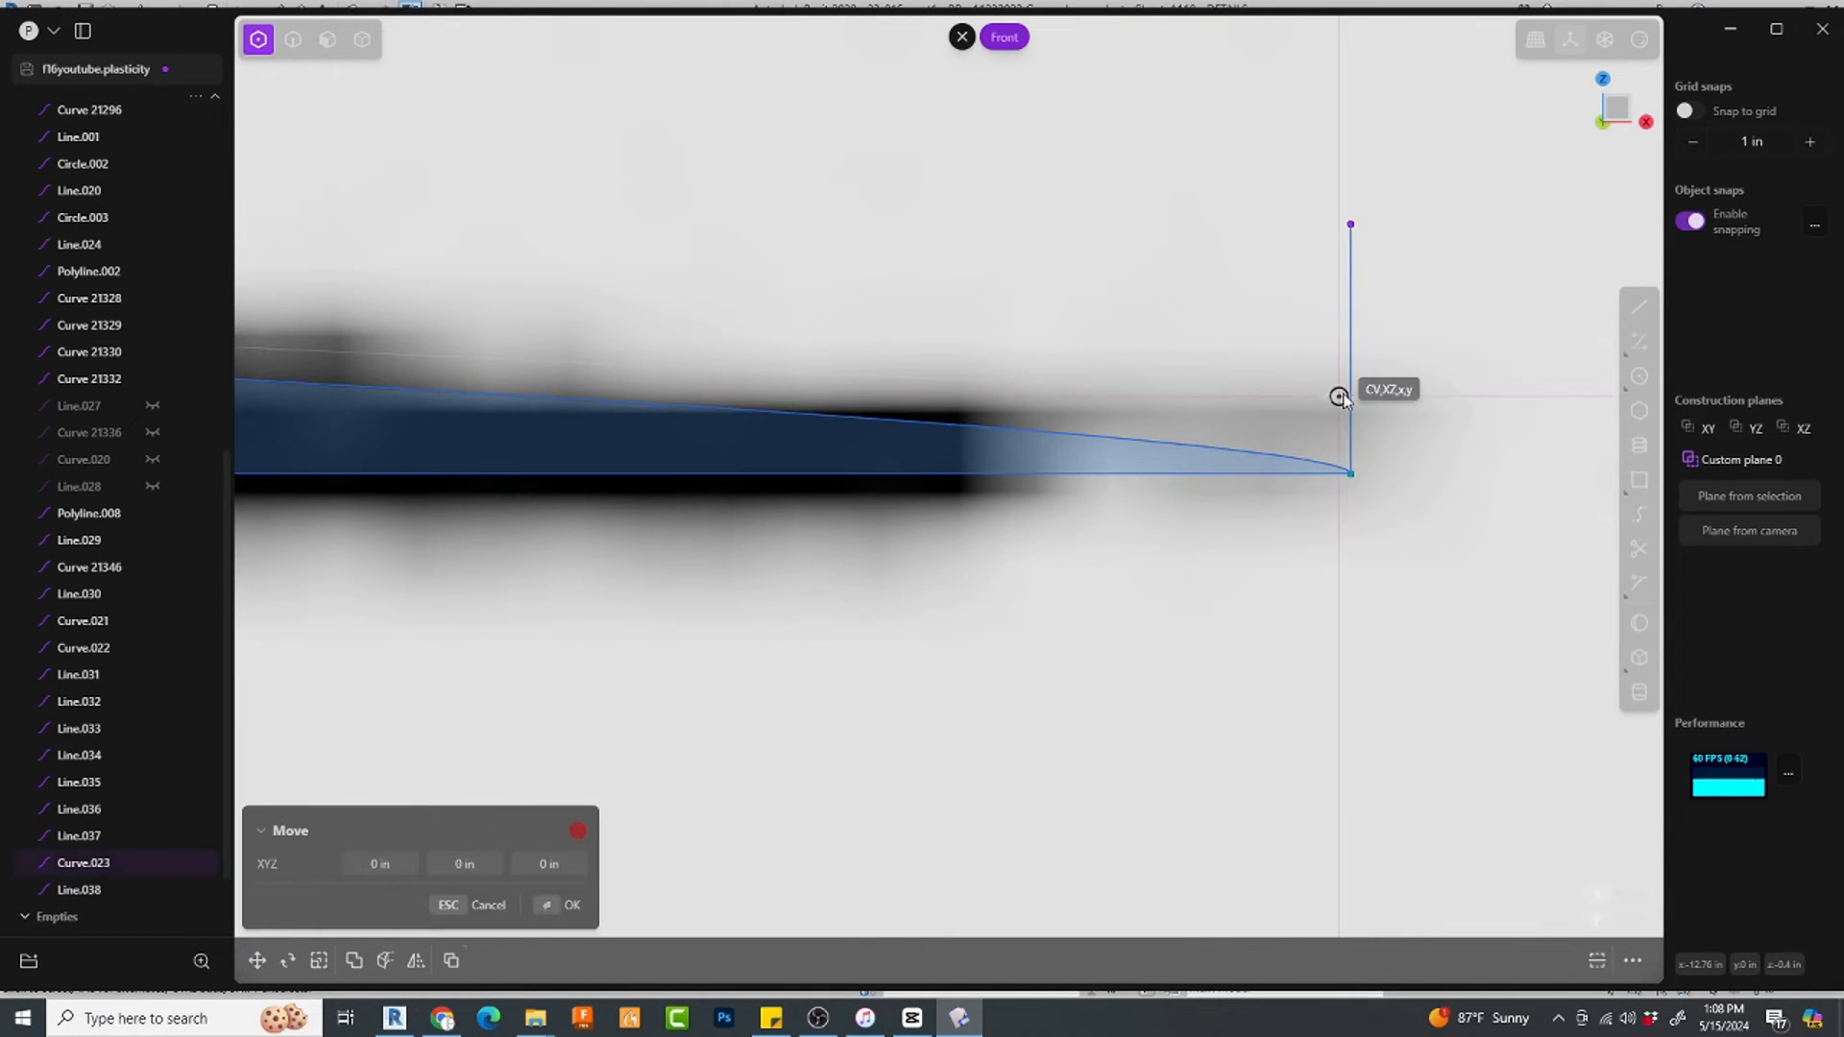
pyautogui.click(1352, 395)
pyautogui.scroll(-8, 1166, 408)
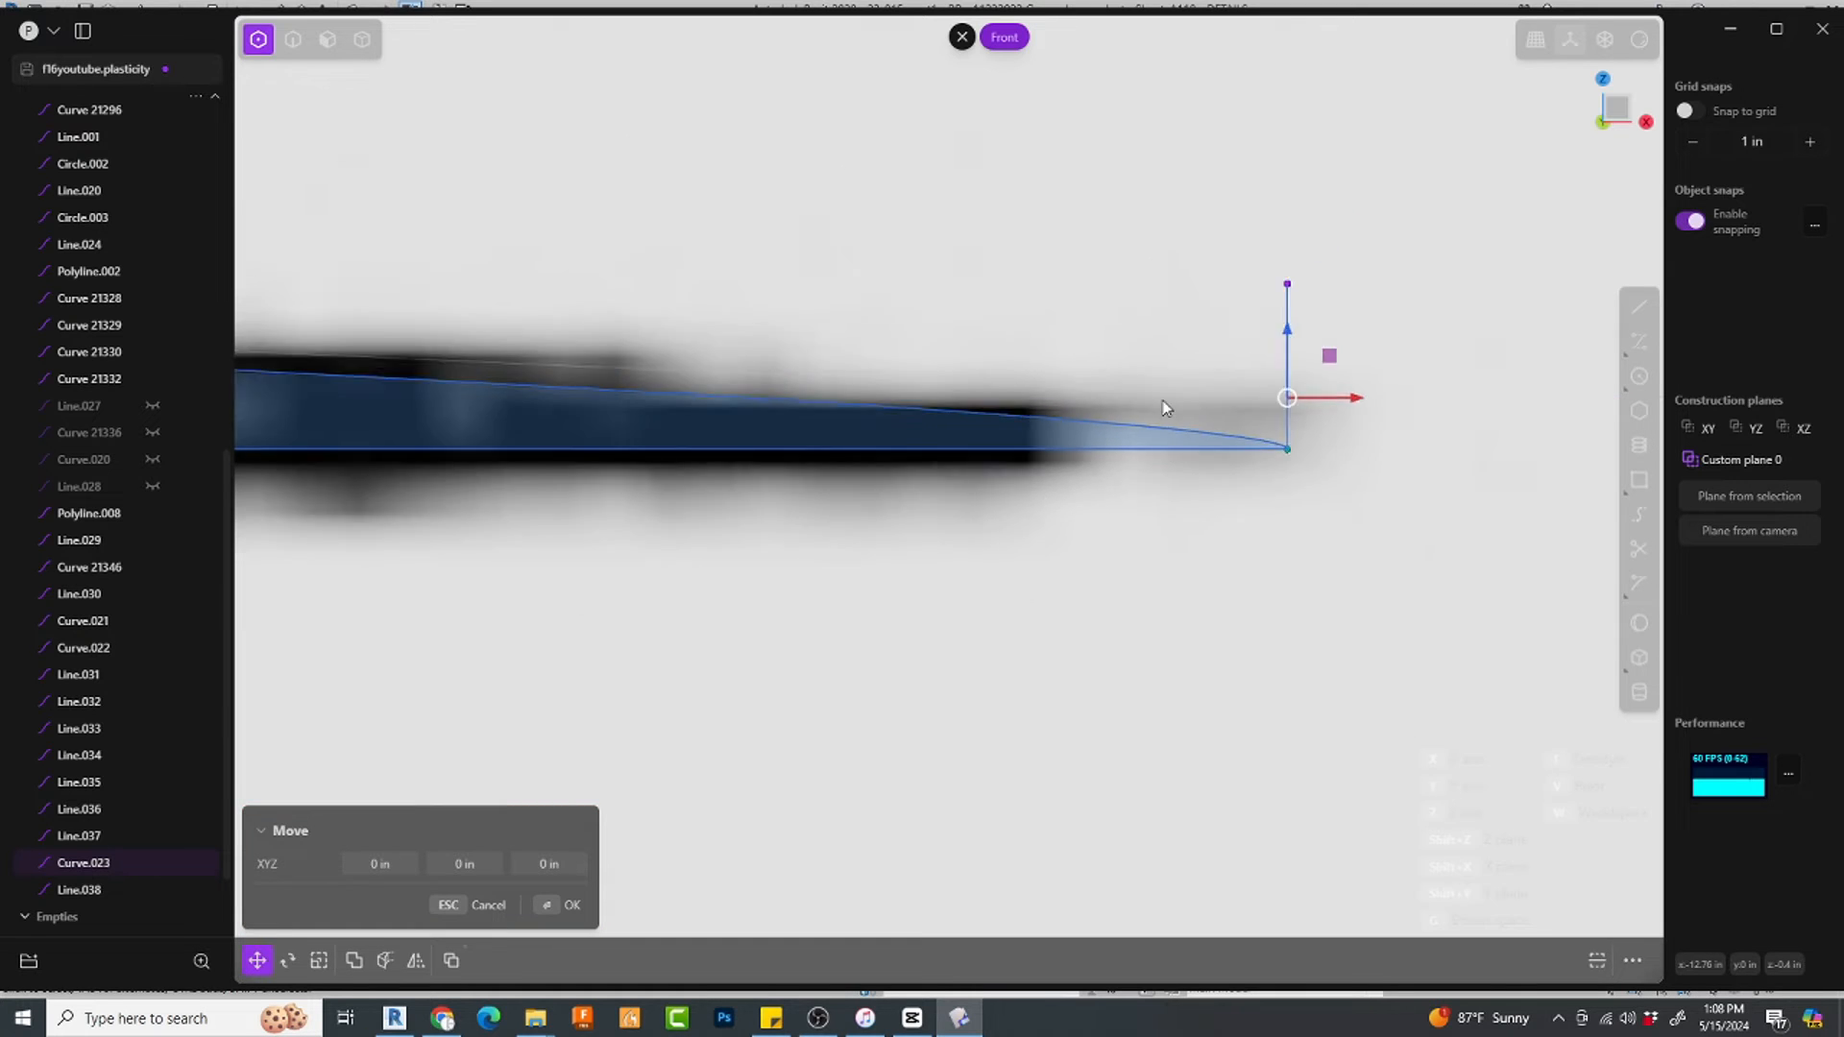
# Step: Draw a vertical guide line at the airfoil's nose, rising from the start of the upper curve
pyautogui.keyDown('shift'); pyautogui.moveTo(1191, 499); pyautogui.dragTo(1671, 503, button='middle'); pyautogui.keyUp('shift')
pyautogui.scroll(-4, 960, 432)
pyautogui.keyDown('shift'); pyautogui.moveTo(615, 413); pyautogui.dragTo(1441, 480, button='middle'); pyautogui.keyUp('shift')
pyautogui.scroll(-2, 809, 549)
pyautogui.scroll(4, 809, 555)
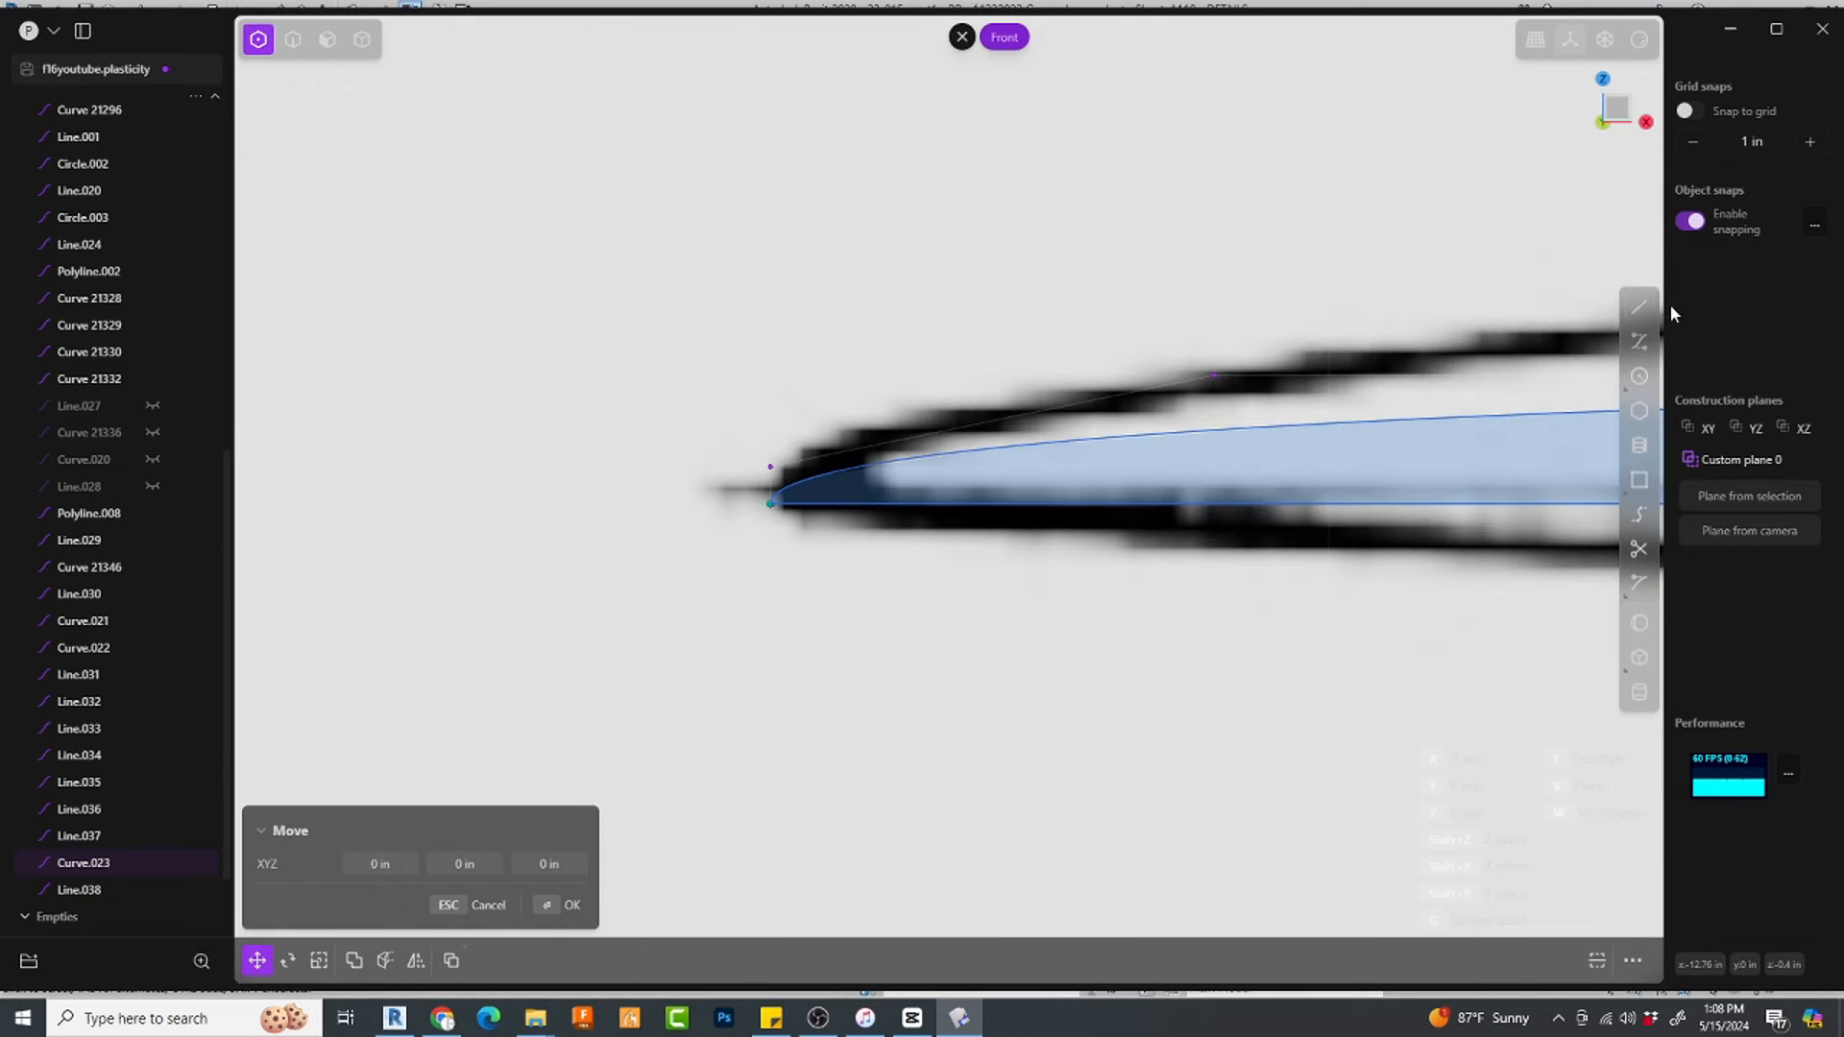
pyautogui.press('l')
pyautogui.scroll(-10, 732, 461)
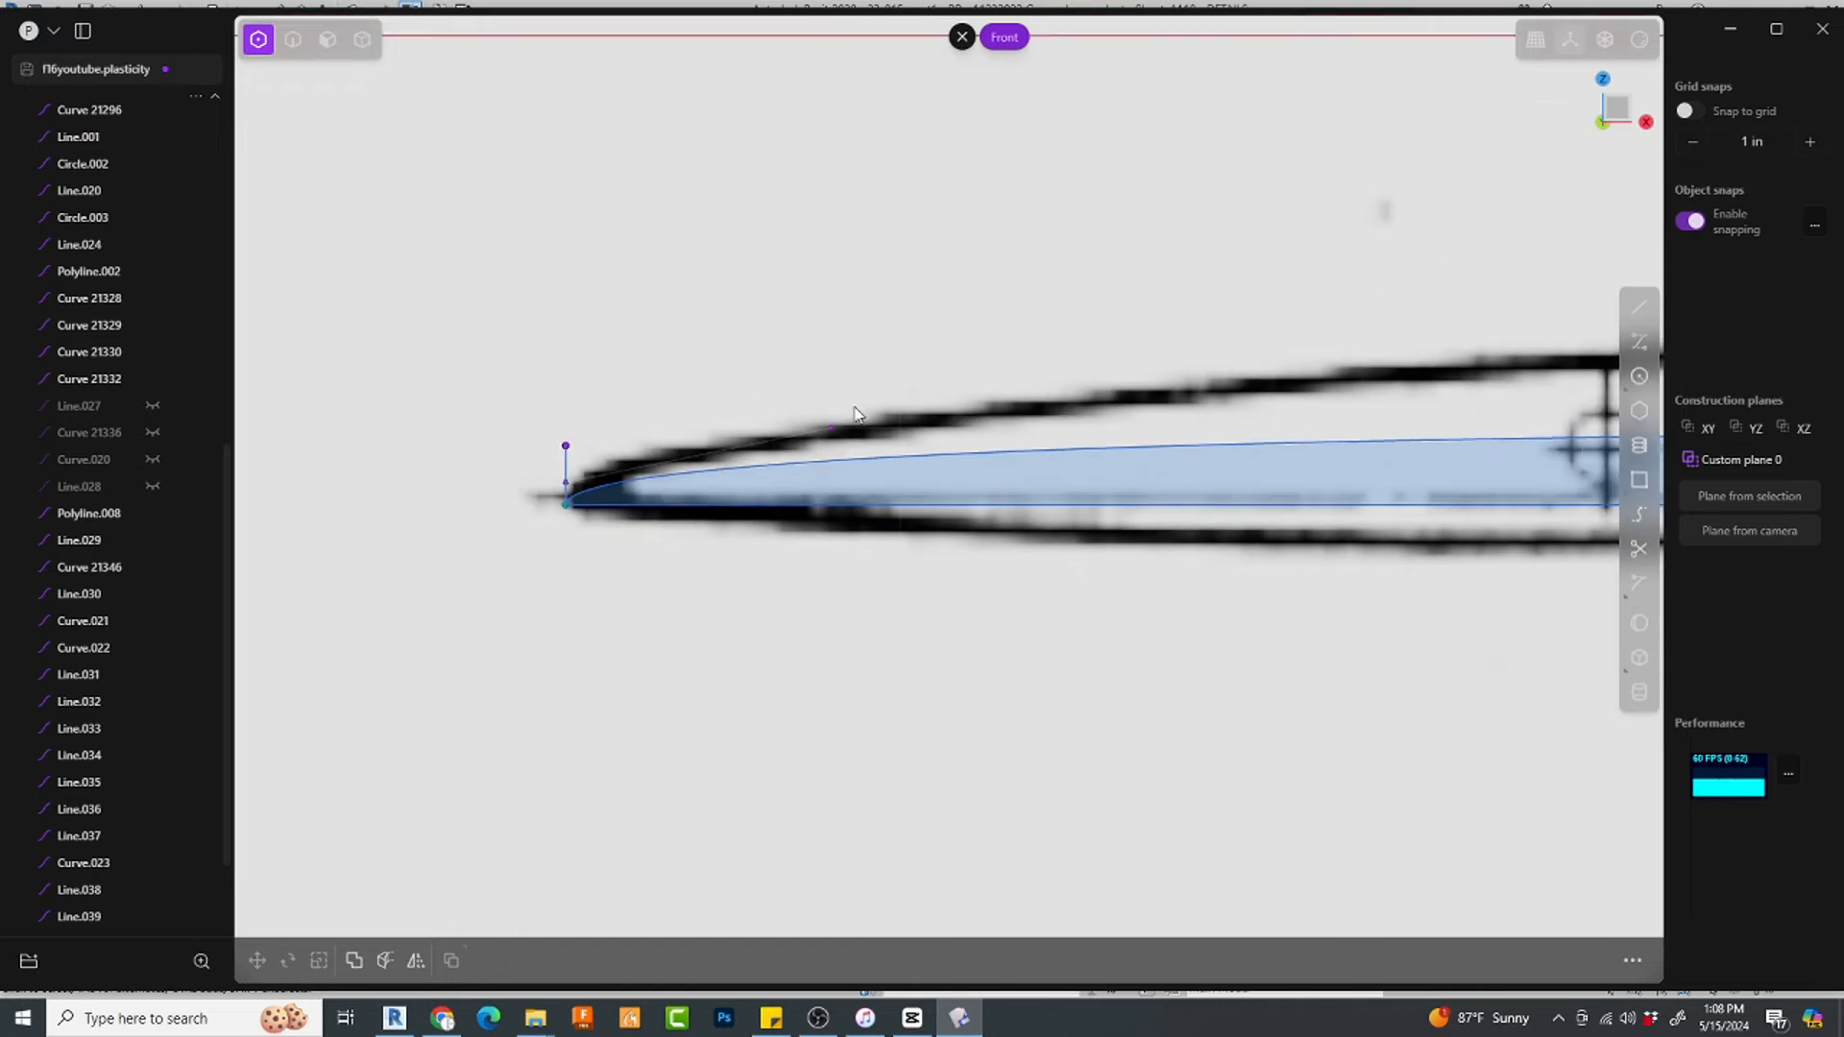
# Step: Move the upper curve's front and rear inner control points so the curve follows the root template's upper contour
pyautogui.keyDown('shift'); pyautogui.moveTo(1018, 514); pyautogui.dragTo(678, 523, button='middle'); pyautogui.keyUp('shift')
pyautogui.moveTo(407, 518); pyautogui.dragTo(656, 477)
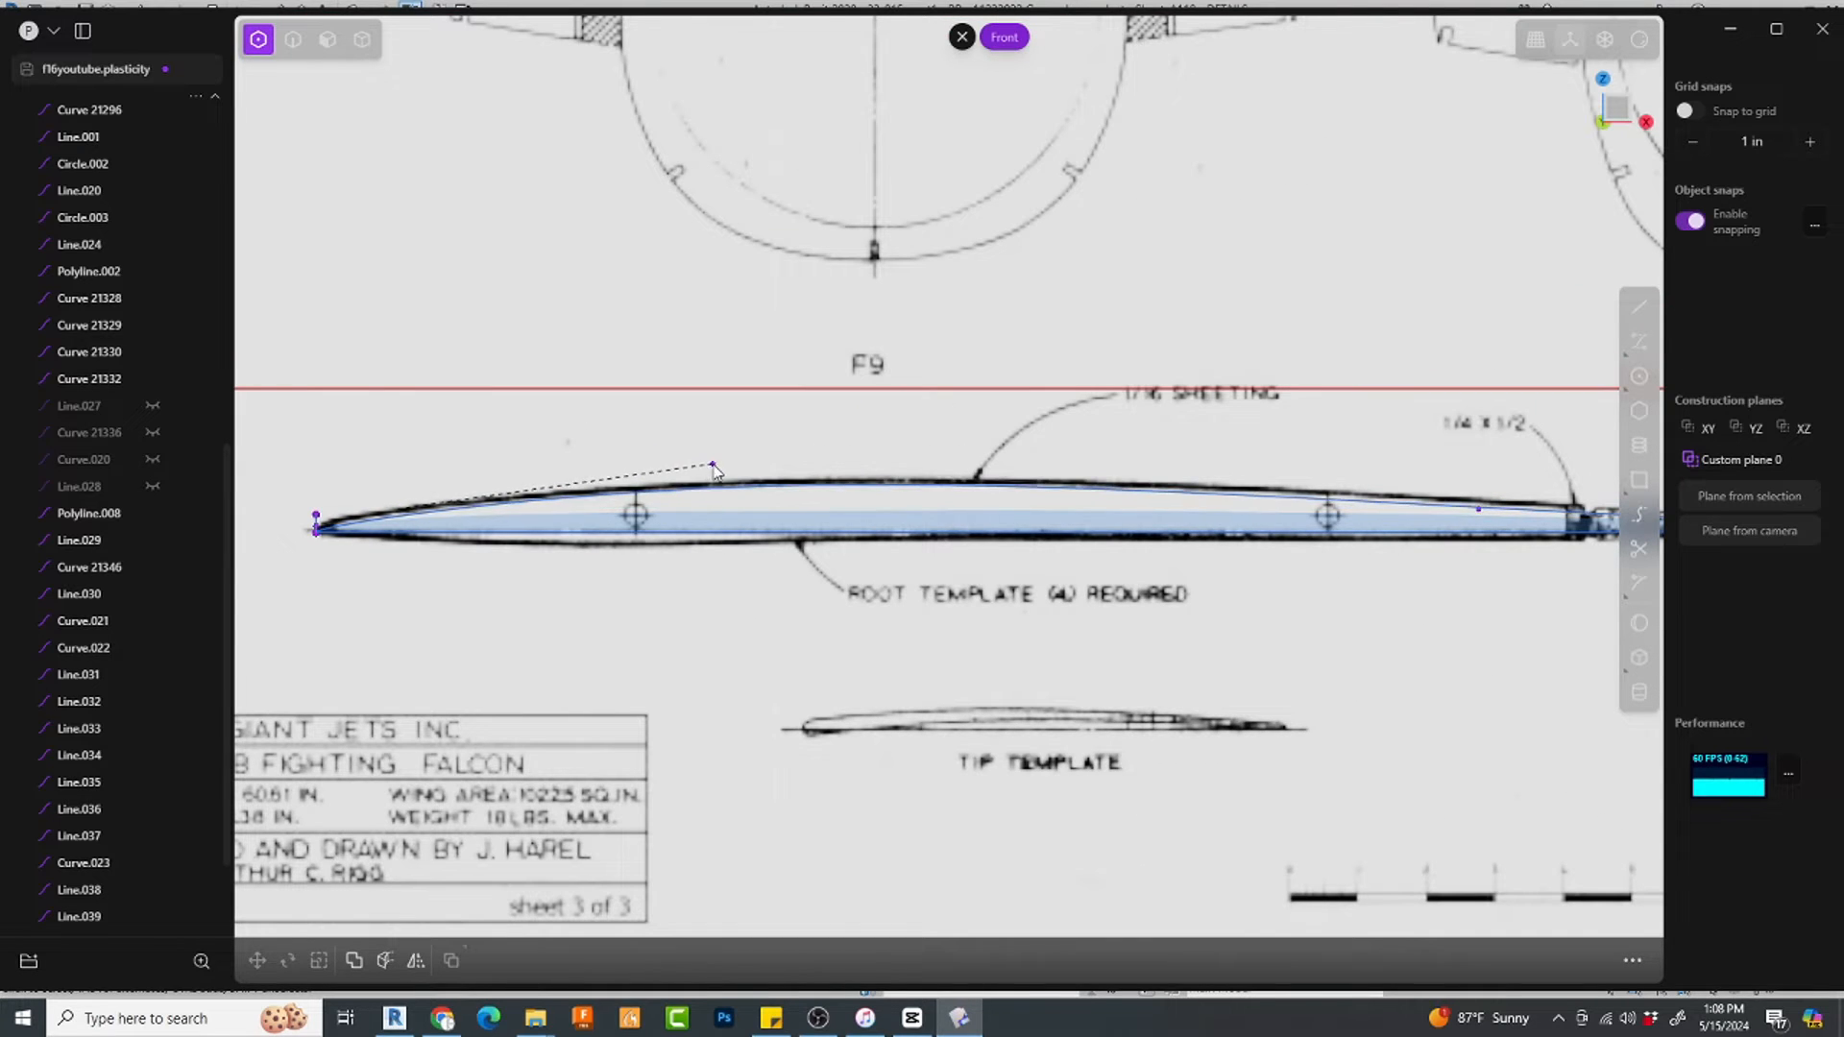
pyautogui.scroll(-1, 1469, 573)
pyautogui.keyDown('shift'); pyautogui.moveTo(1469, 572); pyautogui.dragTo(1070, 588, button='middle'); pyautogui.keyUp('shift')
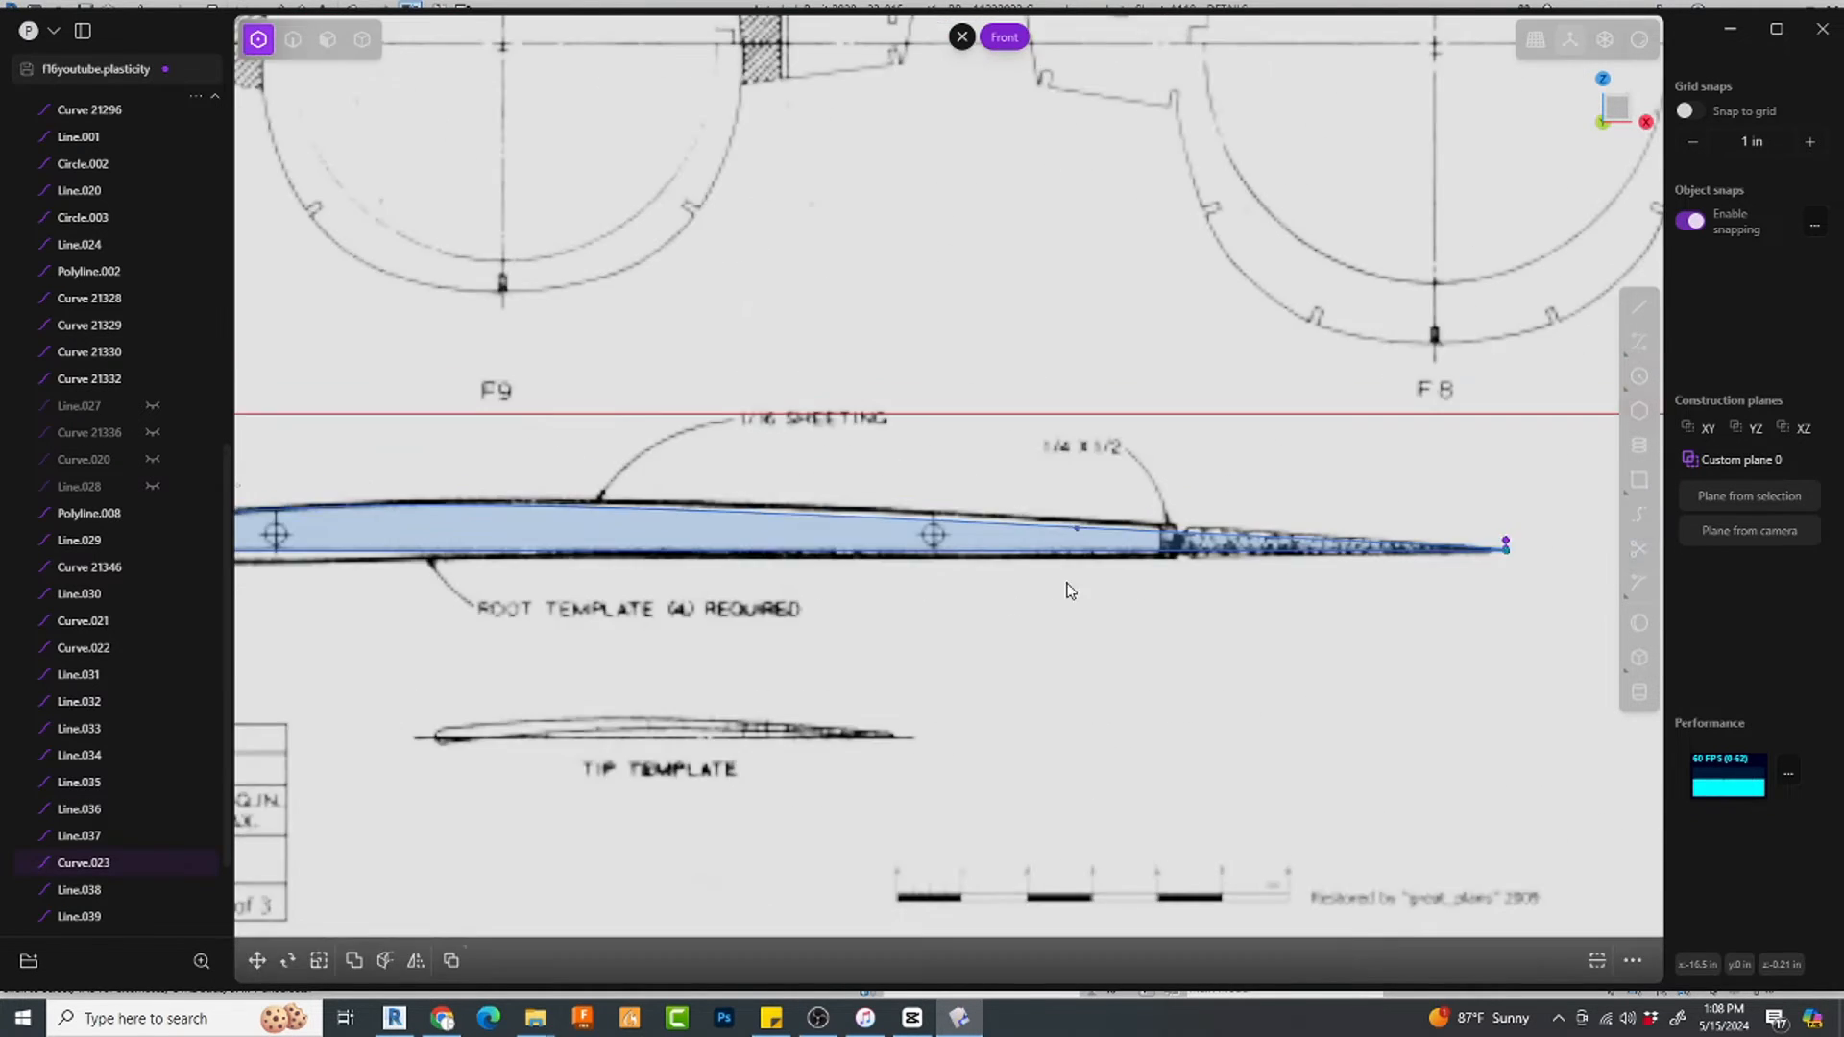
pyautogui.scroll(8, 1142, 524)
pyautogui.moveTo(1038, 530); pyautogui.dragTo(1036, 516)
pyautogui.scroll(-8, 977, 699)
pyautogui.scroll(5, 816, 709)
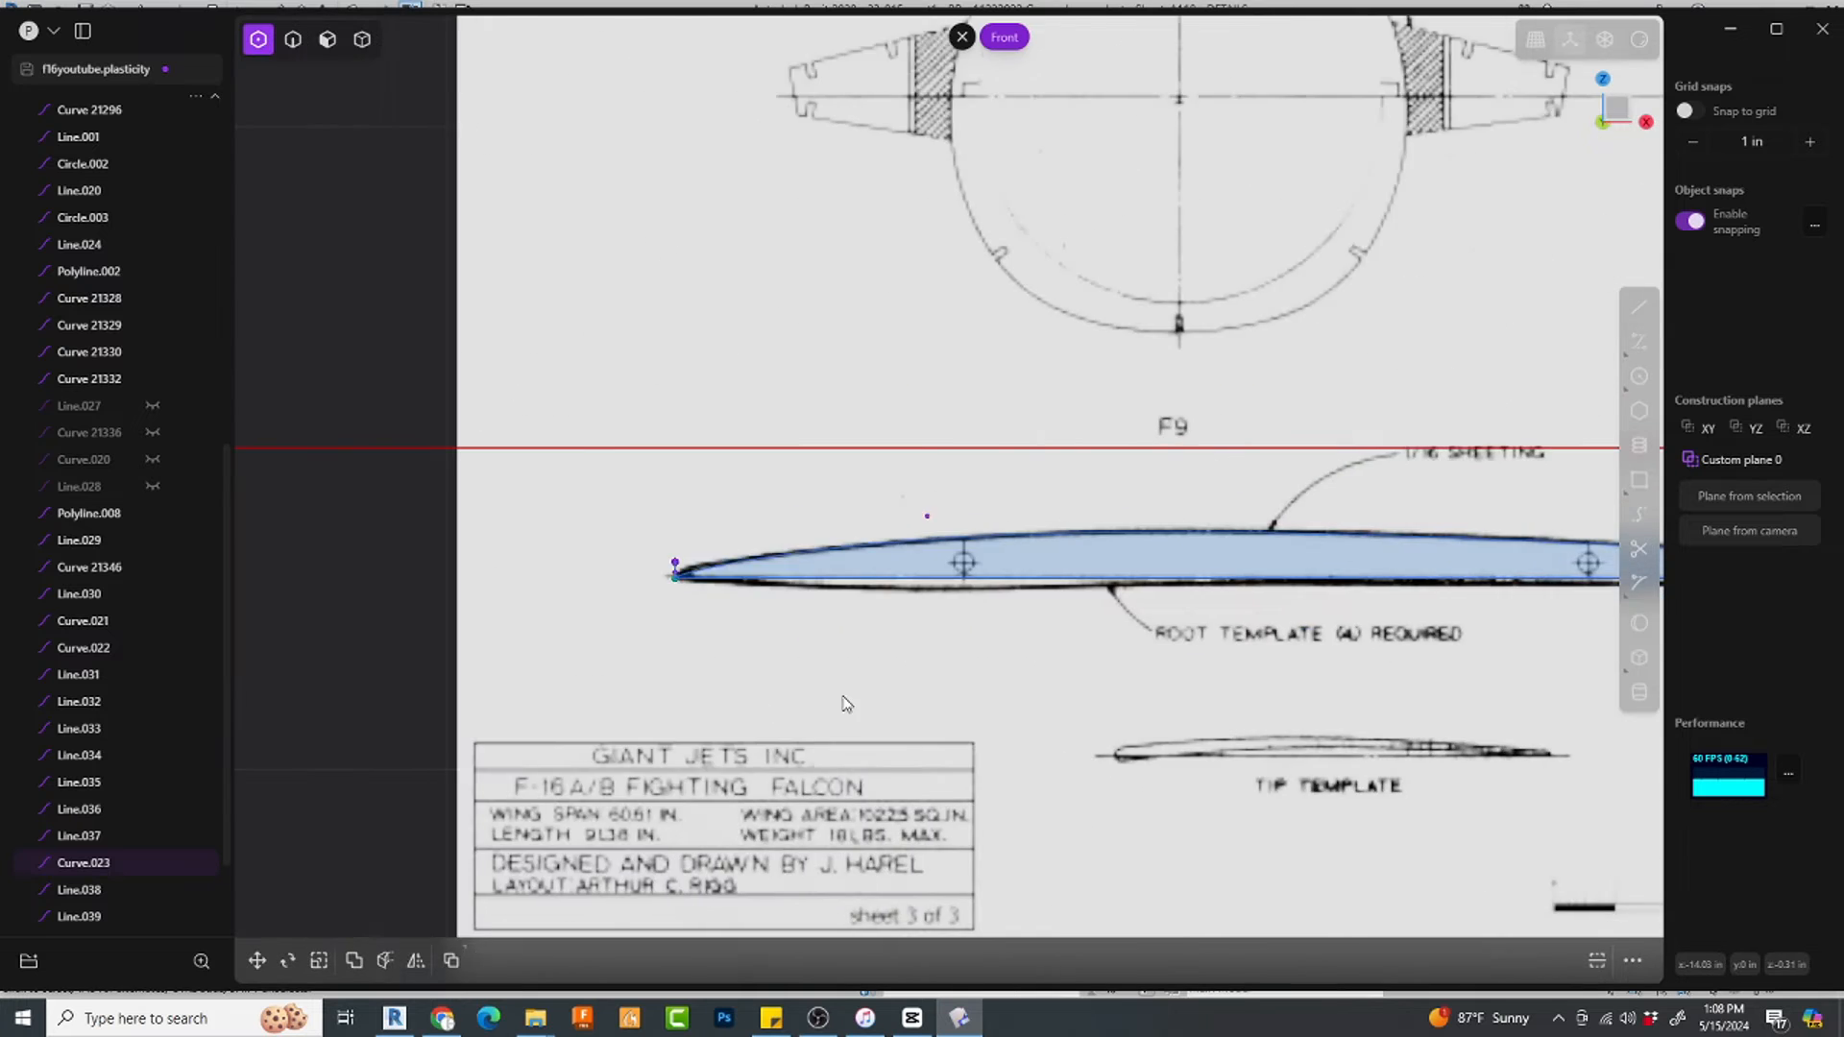
# Step: Raise the upper curve's nose control point along the vertical guide to round the leading edge
pyautogui.scroll(8, 662, 571)
pyautogui.click(802, 618)
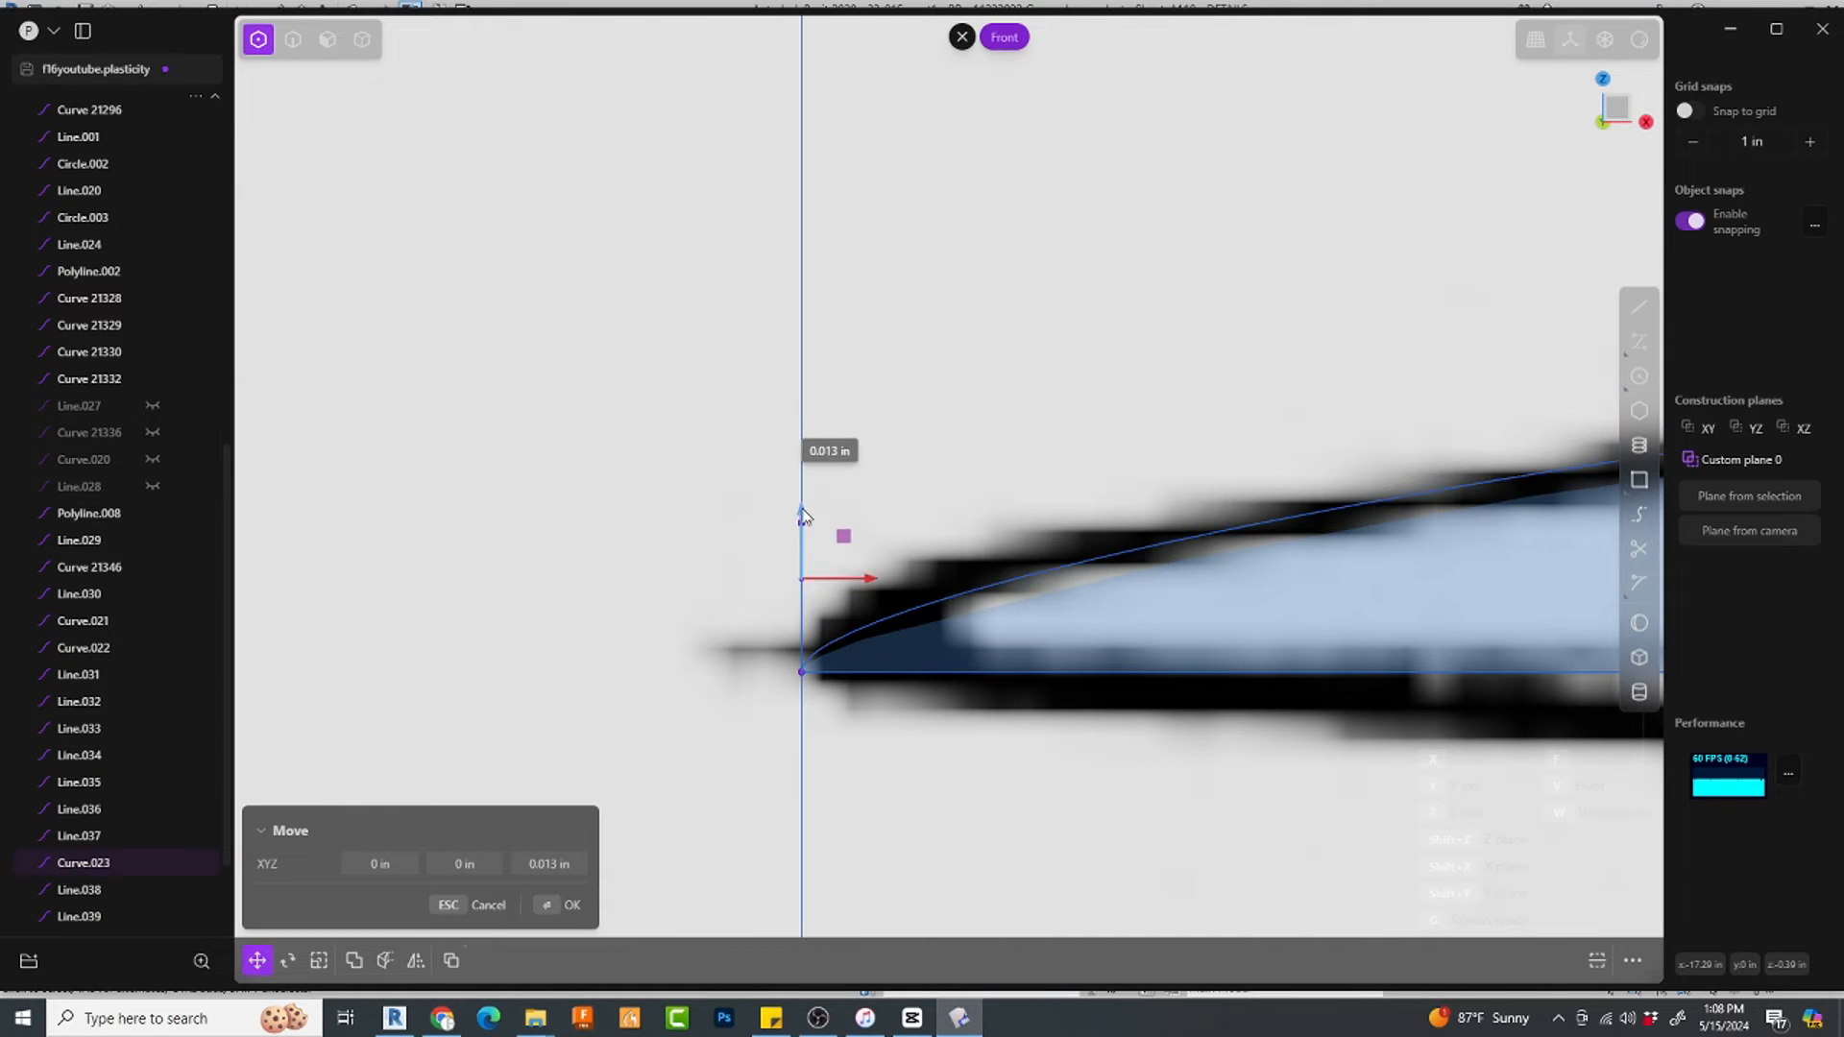
pyautogui.moveTo(805, 469); pyautogui.dragTo(805, 467)
pyautogui.scroll(-6, 922, 595)
pyautogui.keyDown('shift'); pyautogui.moveTo(961, 600); pyautogui.dragTo(596, 572, button='middle'); pyautogui.keyUp('shift')
# Step: Shift the upper curve's front control point until the forward part matches the root template's contour
pyautogui.scroll(2, 1144, 441)
pyautogui.rightClick(1164, 437)
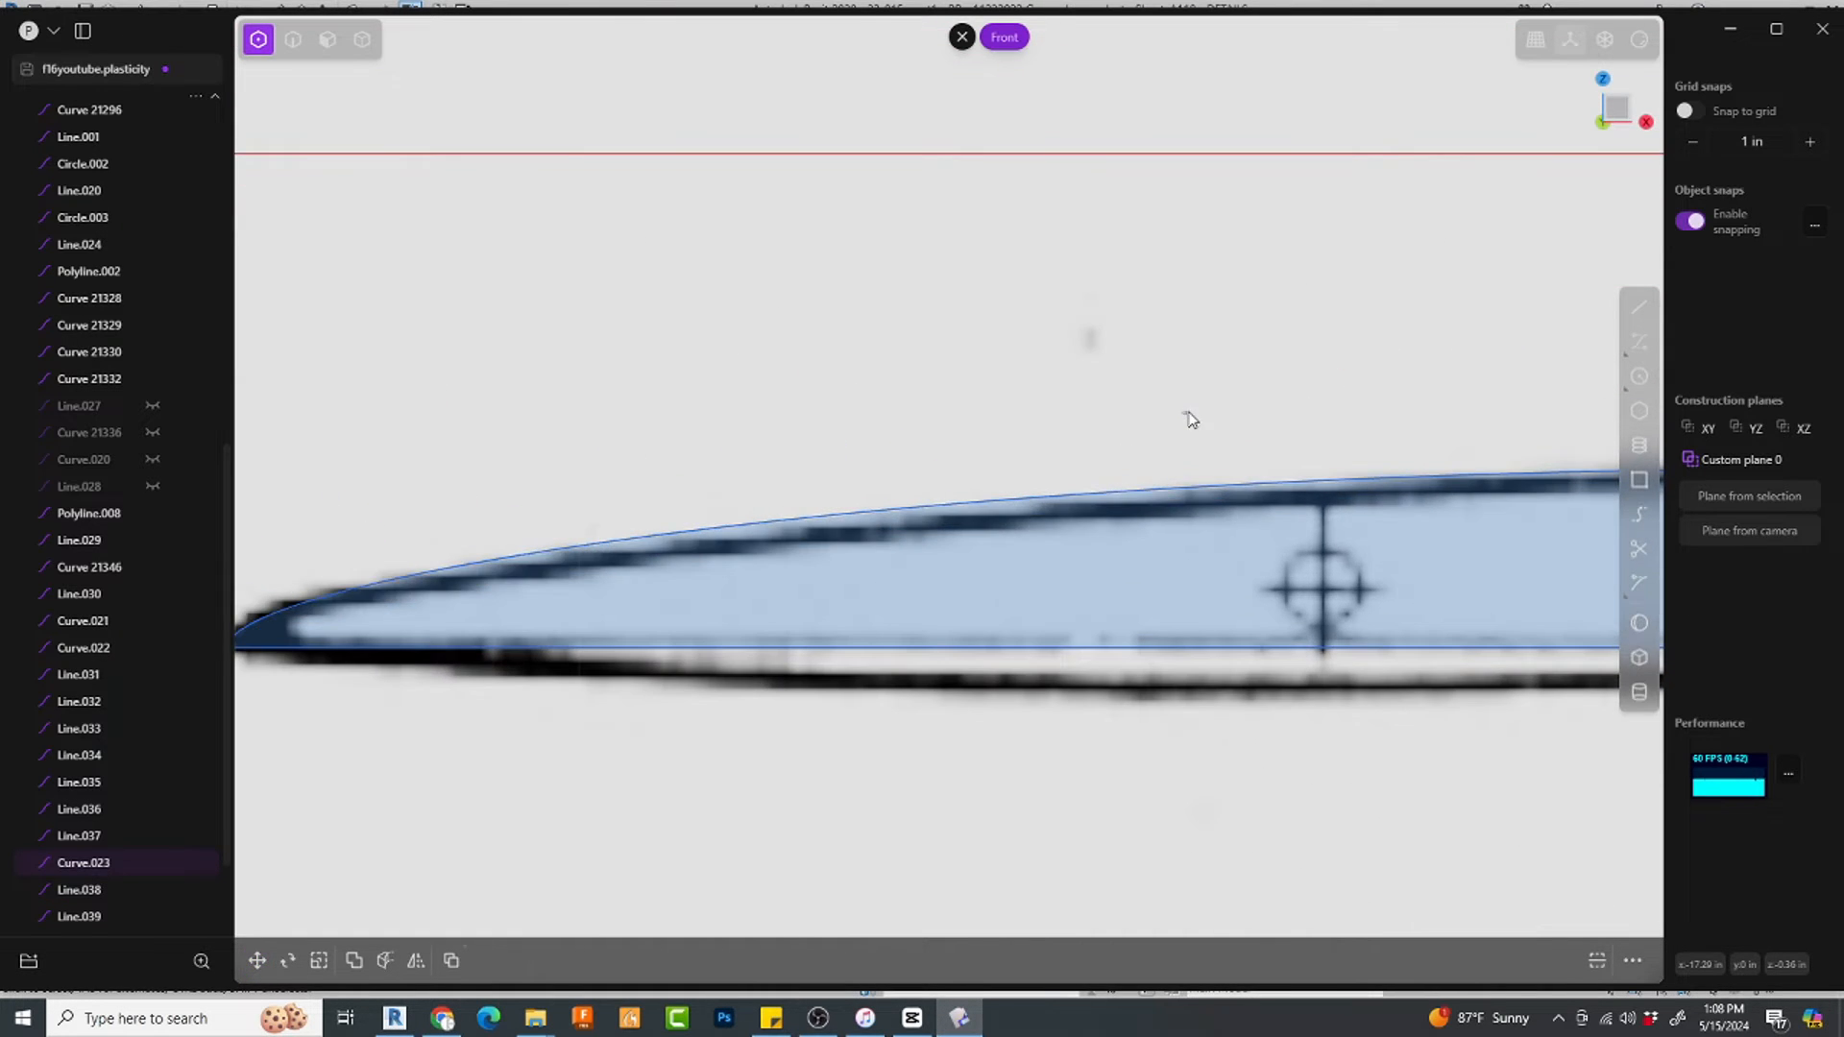
pyautogui.click(1186, 413)
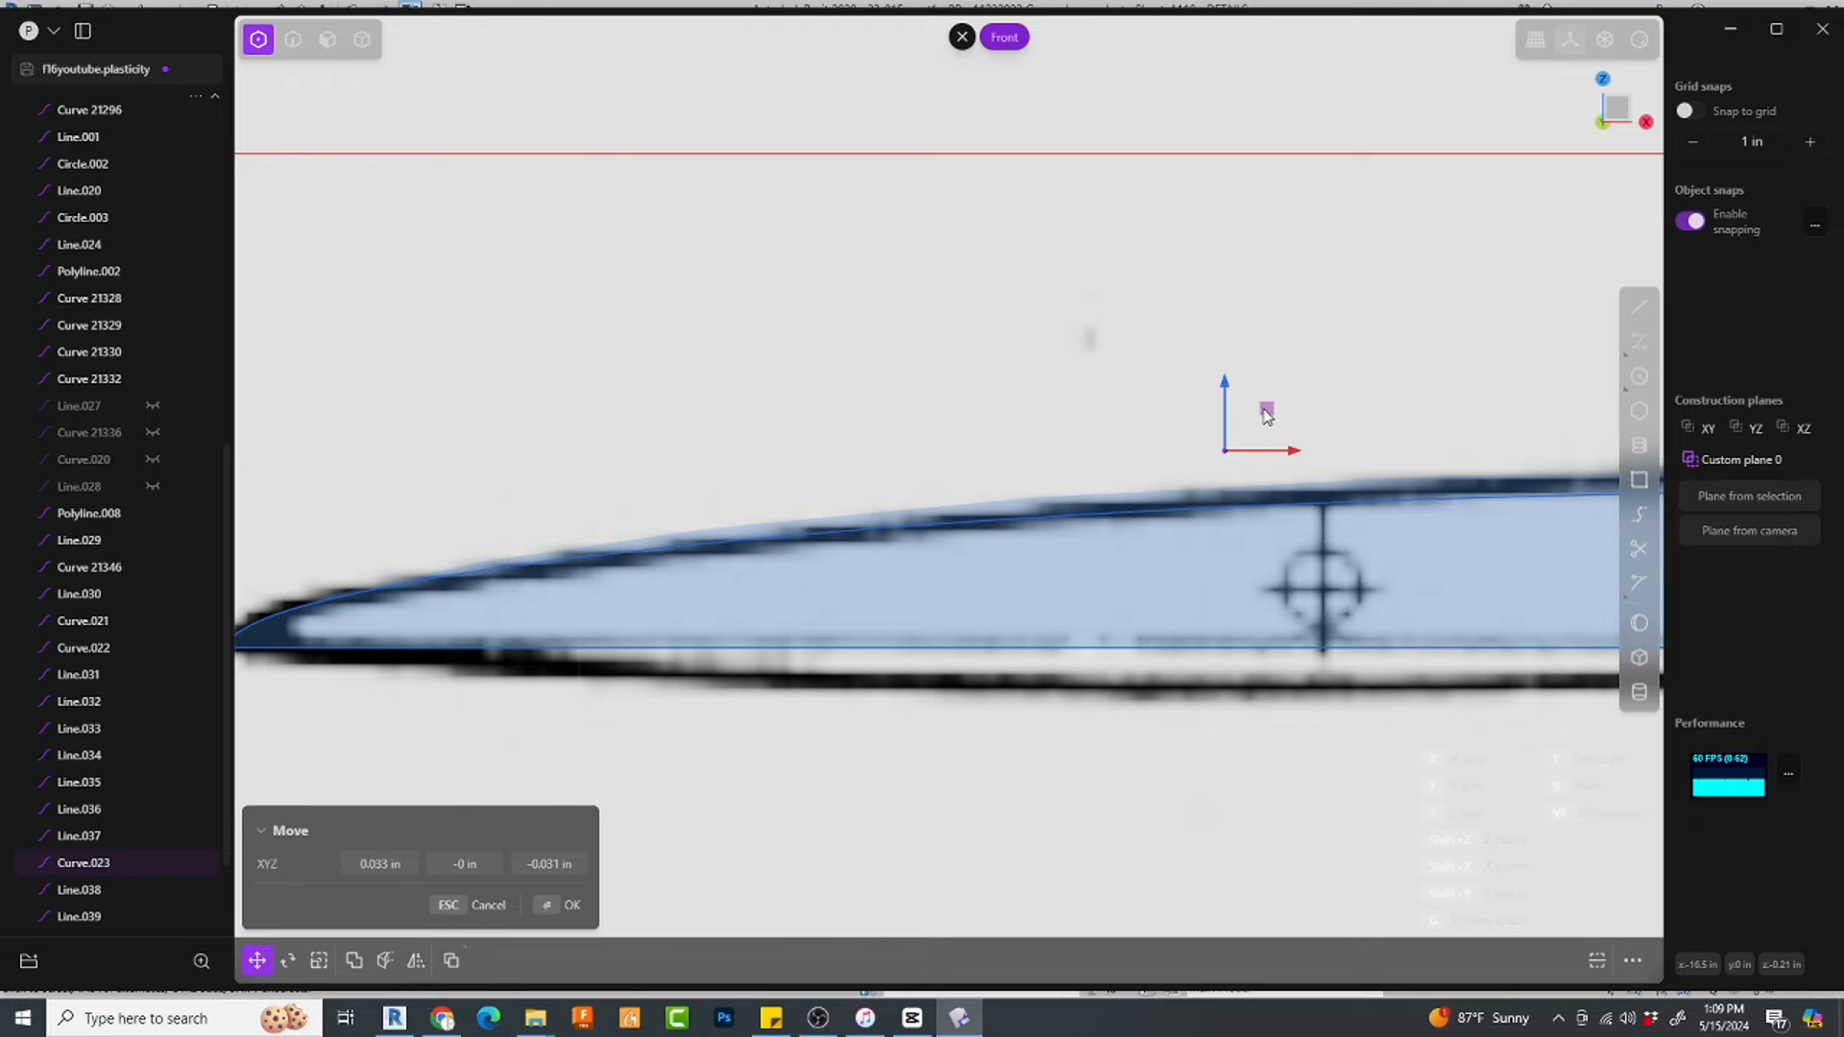
pyautogui.scroll(-6, 1286, 407)
pyautogui.keyDown('shift'); pyautogui.moveTo(1285, 477); pyautogui.dragTo(649, 562, button='middle'); pyautogui.keyUp('shift')
pyautogui.scroll(-2, 663, 555)
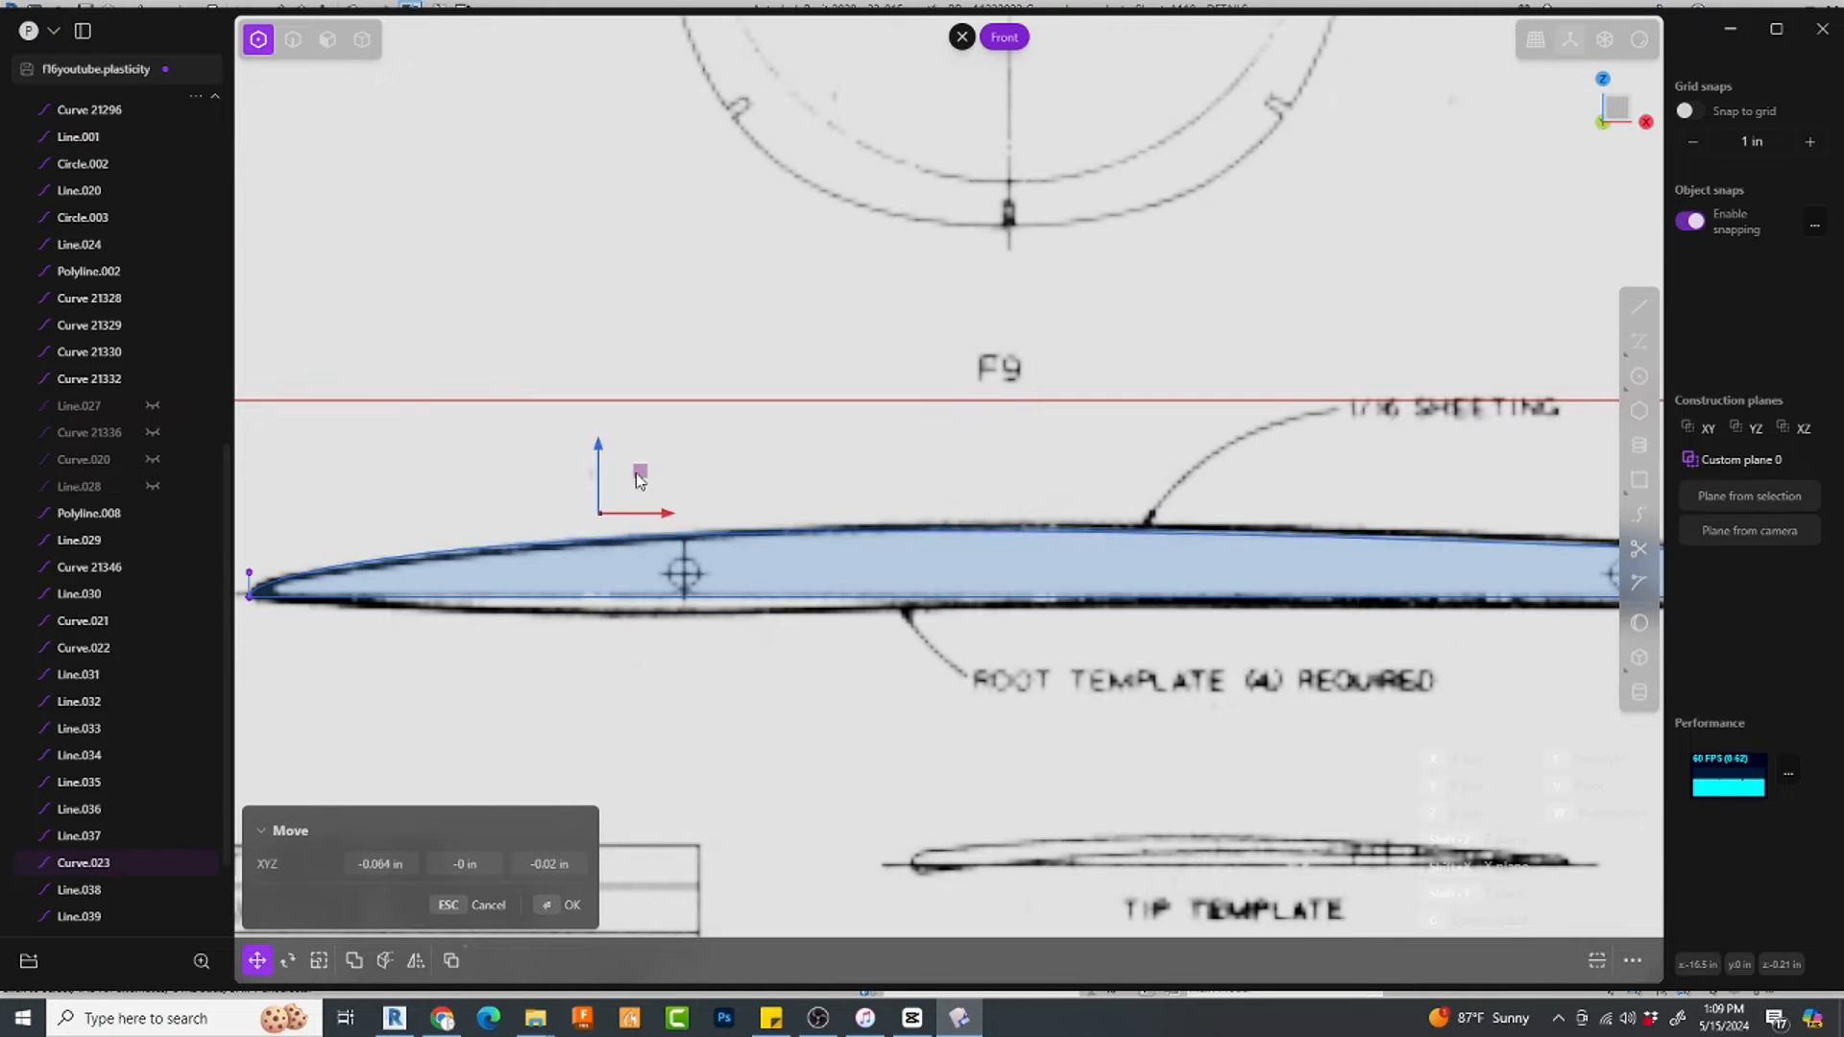
pyautogui.rightClick(973, 458)
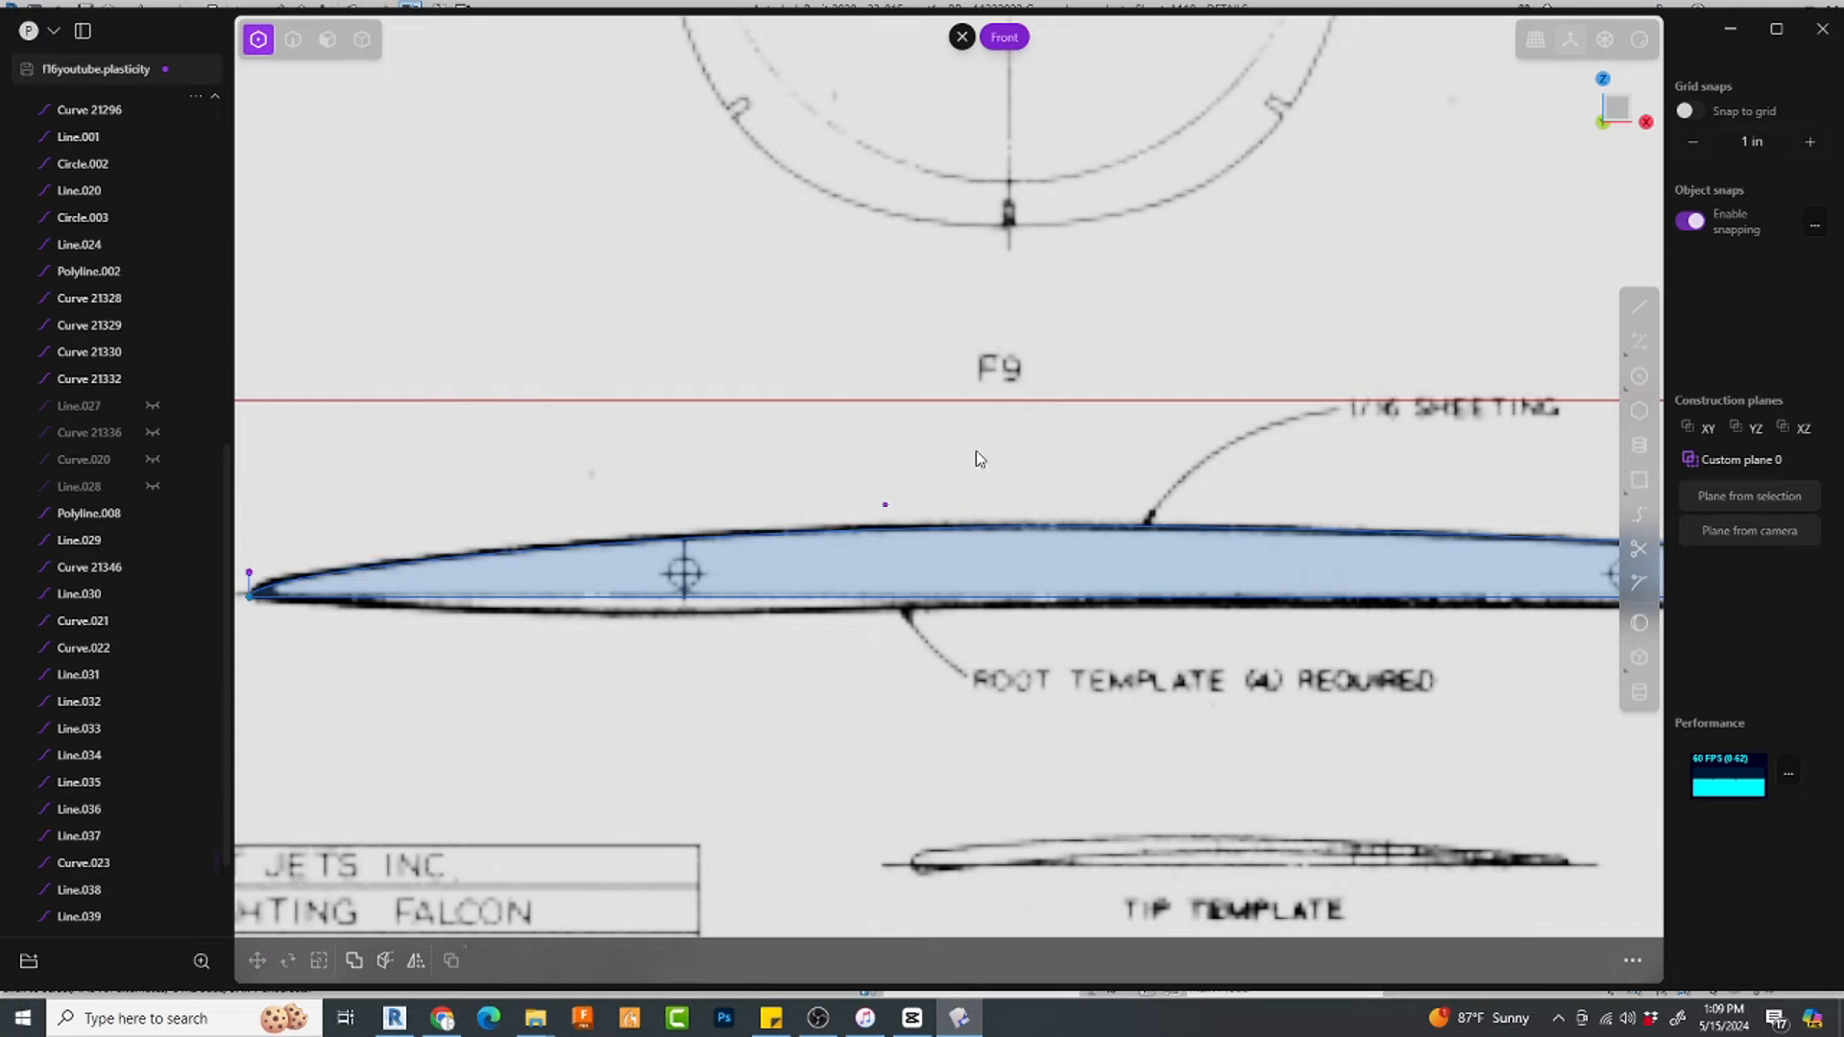
# Step: Draw a second spline about 4.53 in long along the root template's lower contour from the nose to the trailing tip
pyautogui.scroll(-3, 819, 548)
pyautogui.click(1639, 339)
pyautogui.scroll(5, 423, 591)
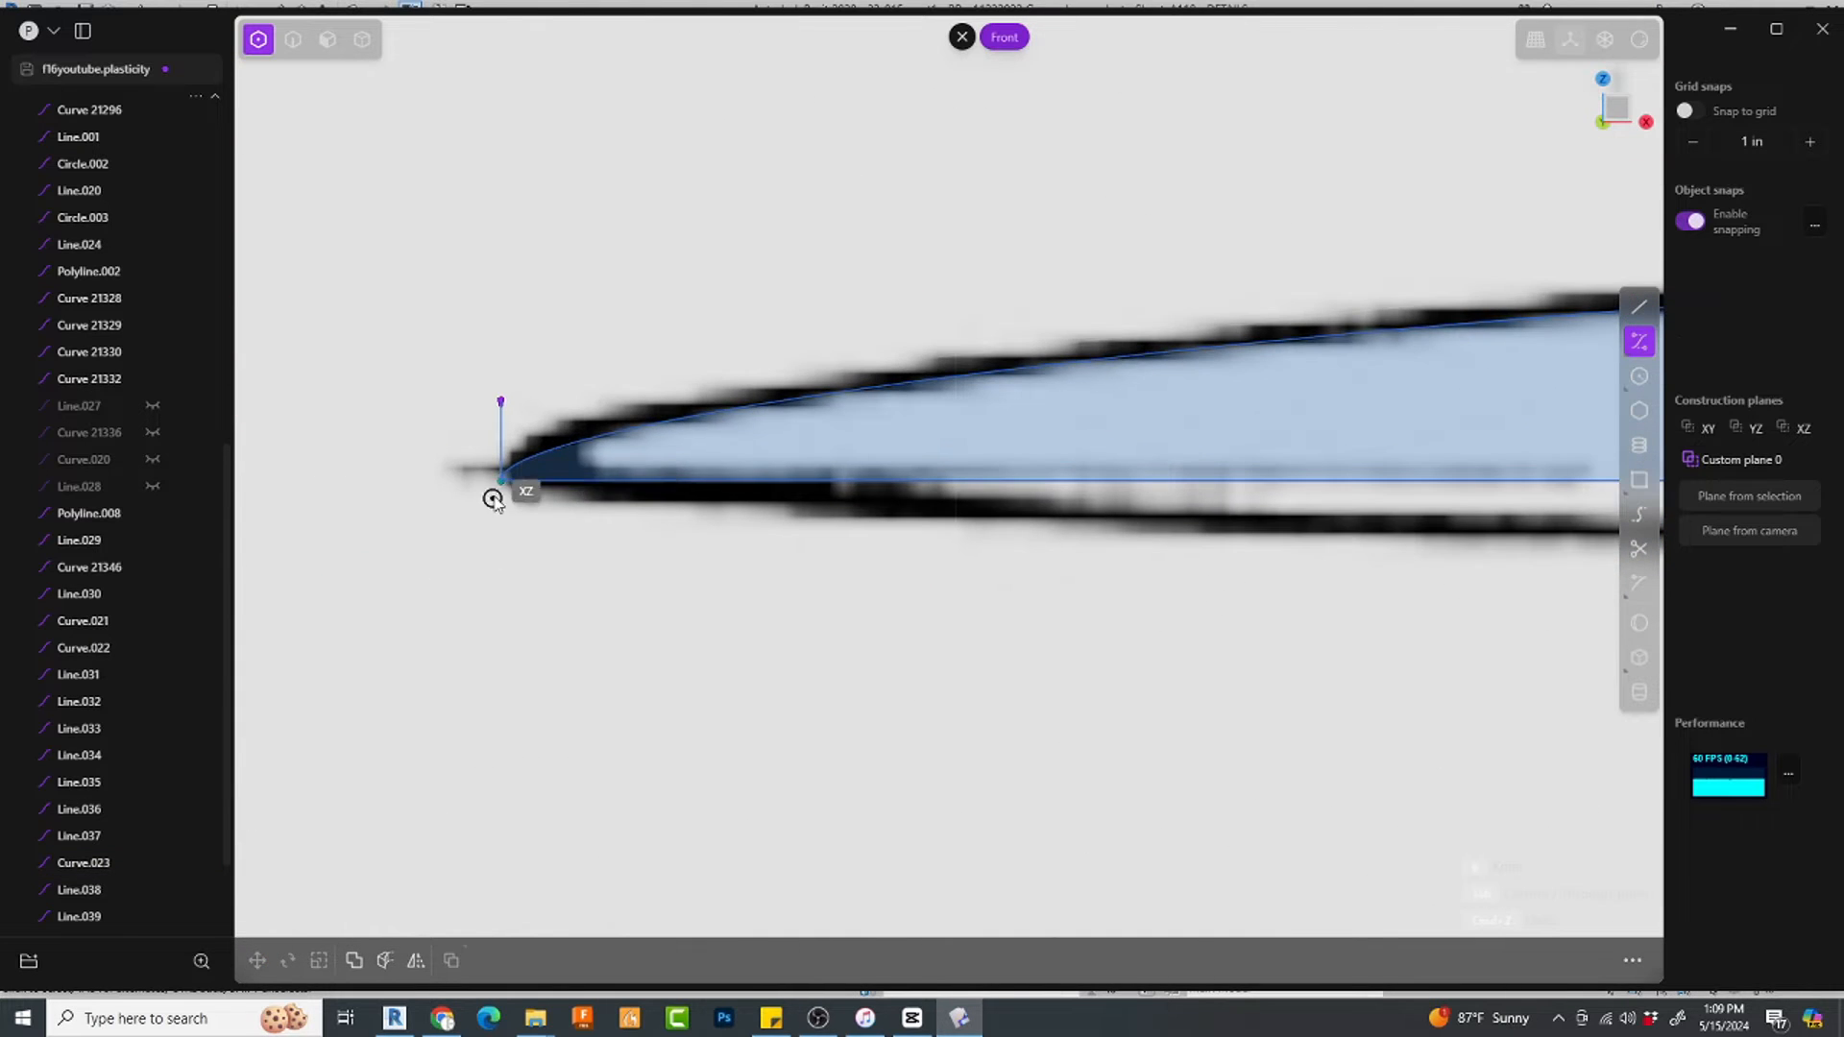
pyautogui.scroll(-4, 1241, 544)
pyautogui.keyDown('shift'); pyautogui.moveTo(1268, 565); pyautogui.dragTo(123, 584, button='middle'); pyautogui.keyUp('shift')
pyautogui.scroll(-2, 1392, 562)
pyautogui.keyDown('shift'); pyautogui.moveTo(1393, 565); pyautogui.dragTo(96, 540, button='middle'); pyautogui.keyUp('shift')
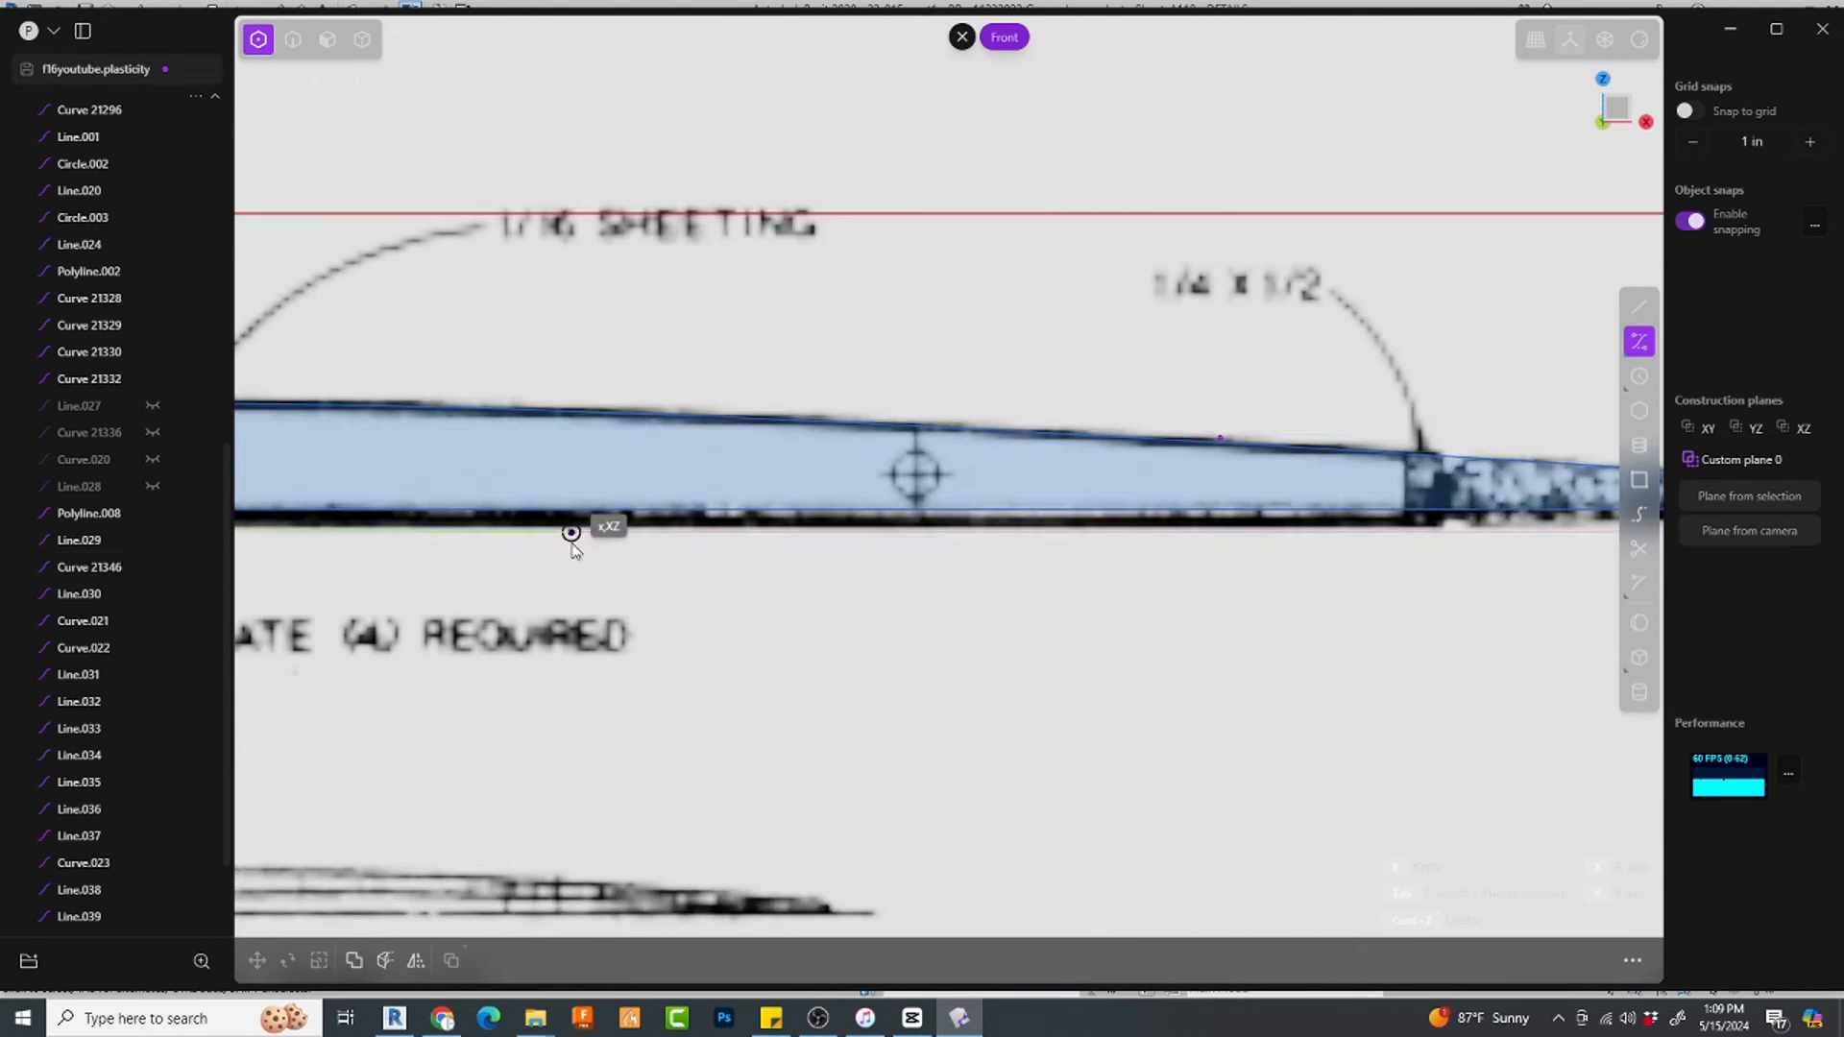
pyautogui.scroll(1, 572, 538)
pyautogui.scroll(3, 931, 538)
pyautogui.click(928, 517)
pyautogui.scroll(-2, 927, 522)
pyautogui.keyDown('shift'); pyautogui.moveTo(1575, 549); pyautogui.dragTo(470, 641, button='middle'); pyautogui.keyUp('shift')
pyautogui.scroll(8, 1242, 620)
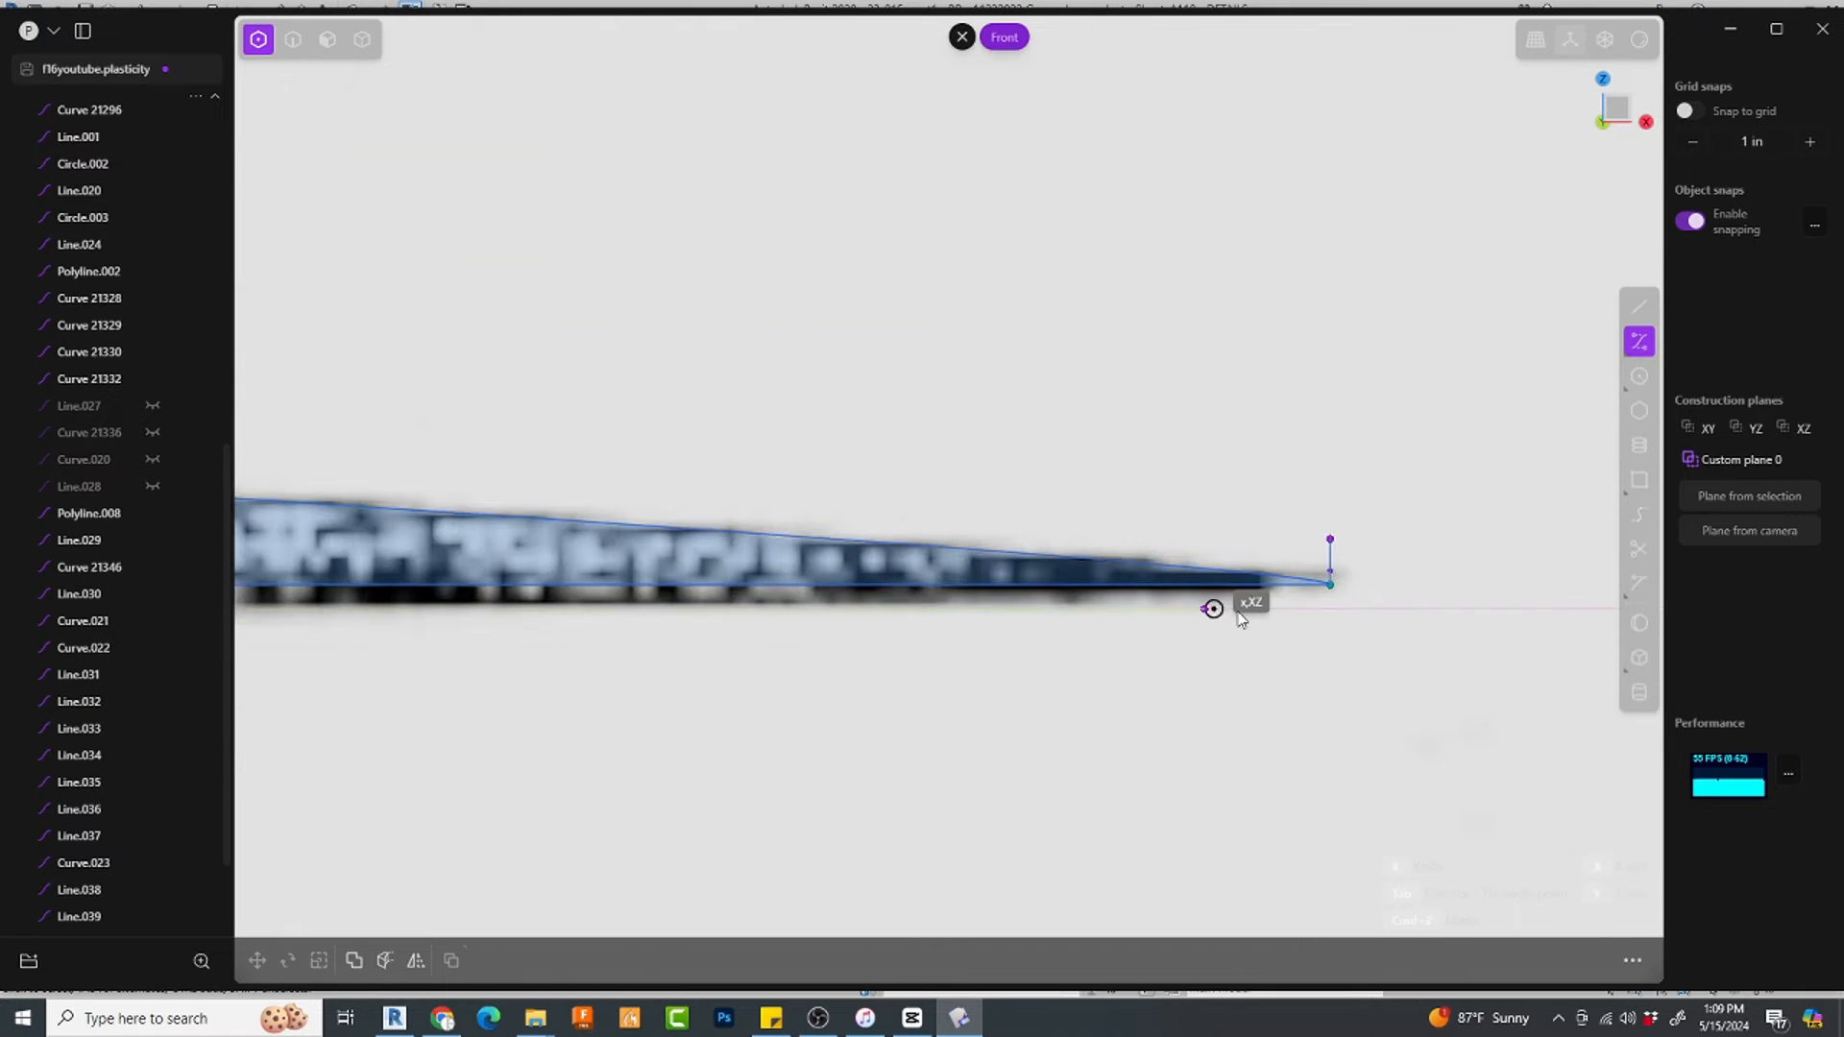
pyautogui.click(1363, 560)
pyautogui.press('Return')
pyautogui.scroll(2, 1393, 576)
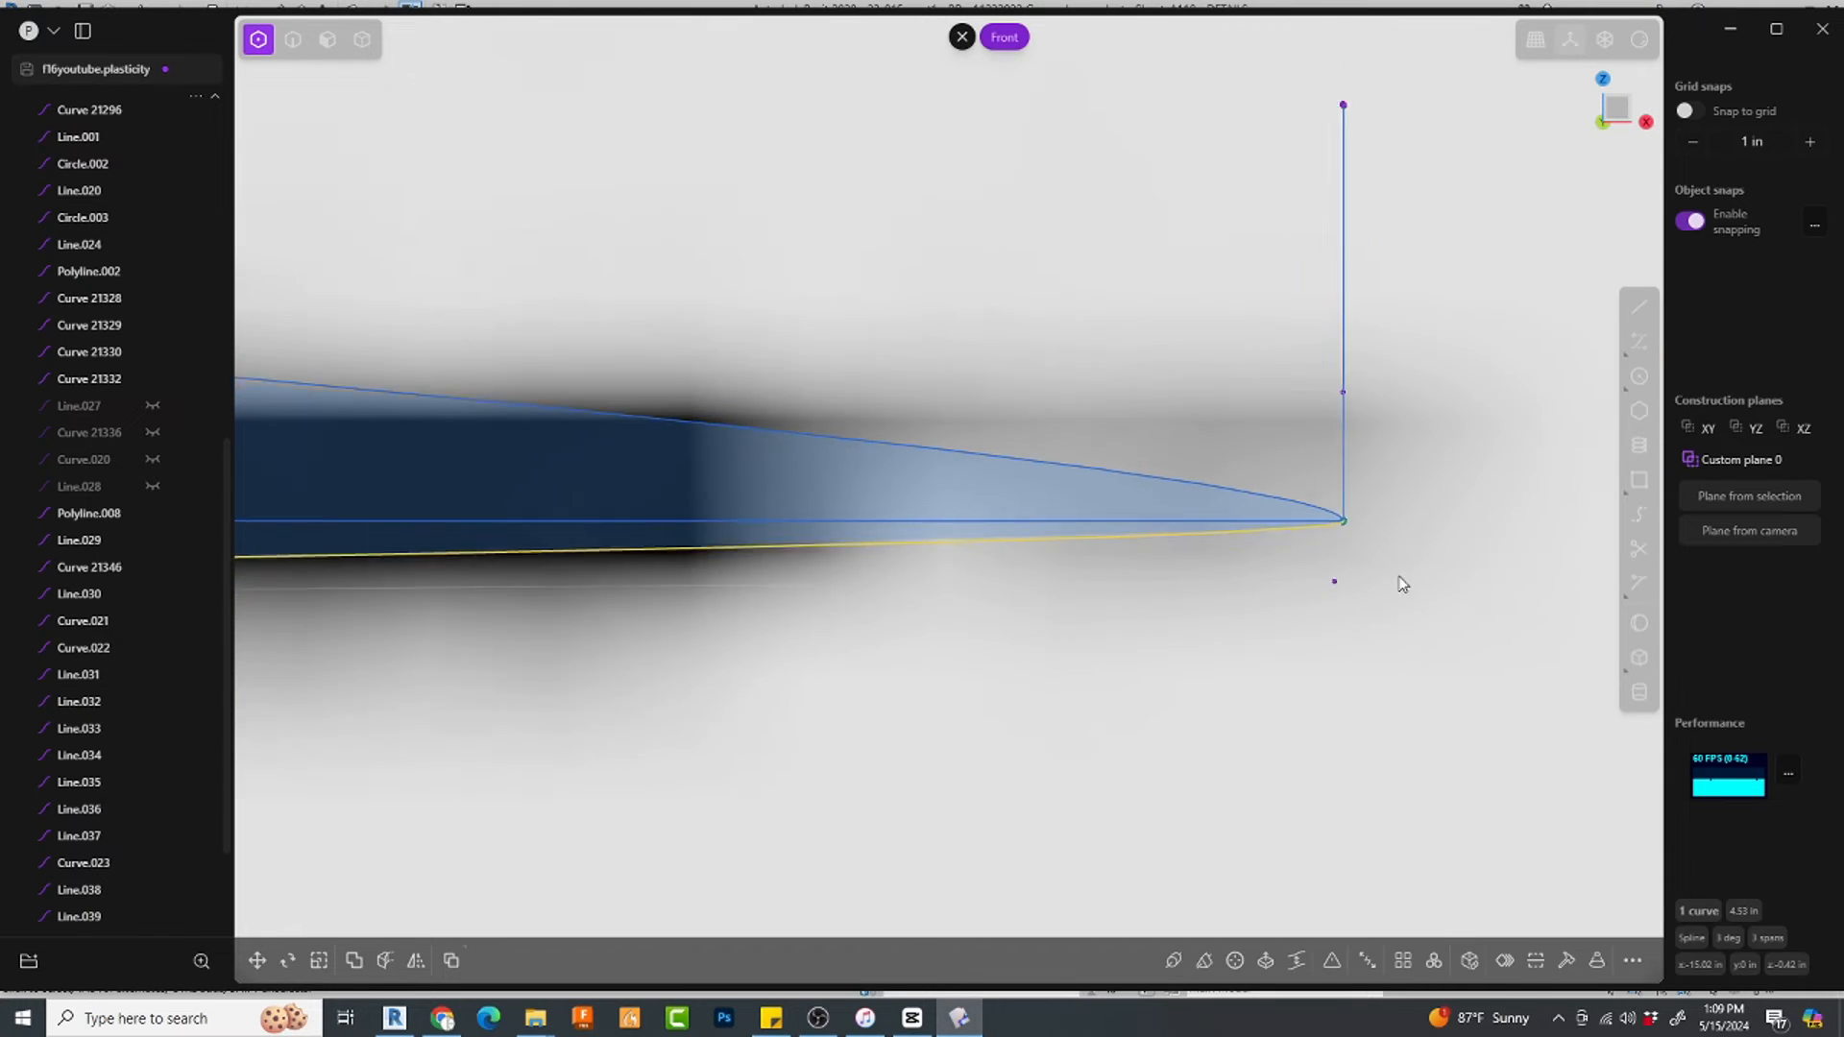
# Step: Move the airfoil's nose to the midpoint of the wing slab's root end edge and scale it uniformly by about 1.77 to span the face
pyautogui.press('g')
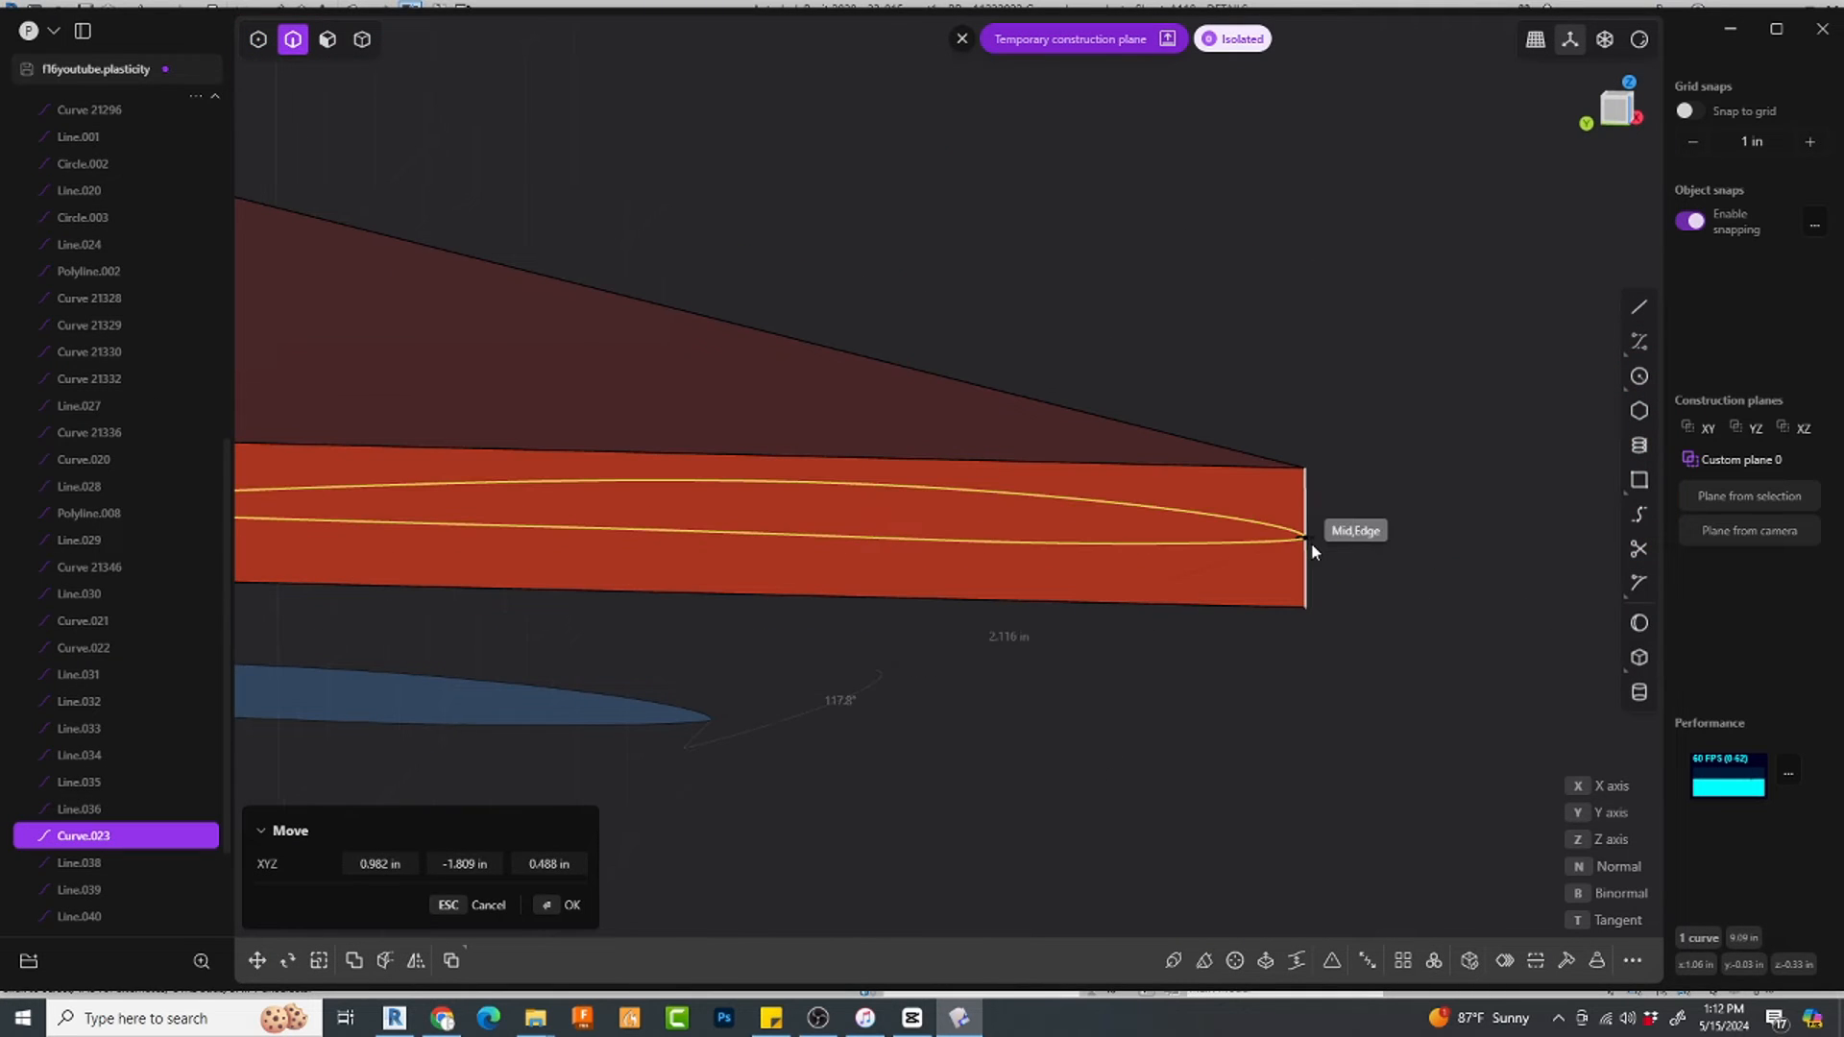
pyautogui.scroll(-2, 1084, 670)
pyautogui.press('s')
pyautogui.scroll(5, 1249, 581)
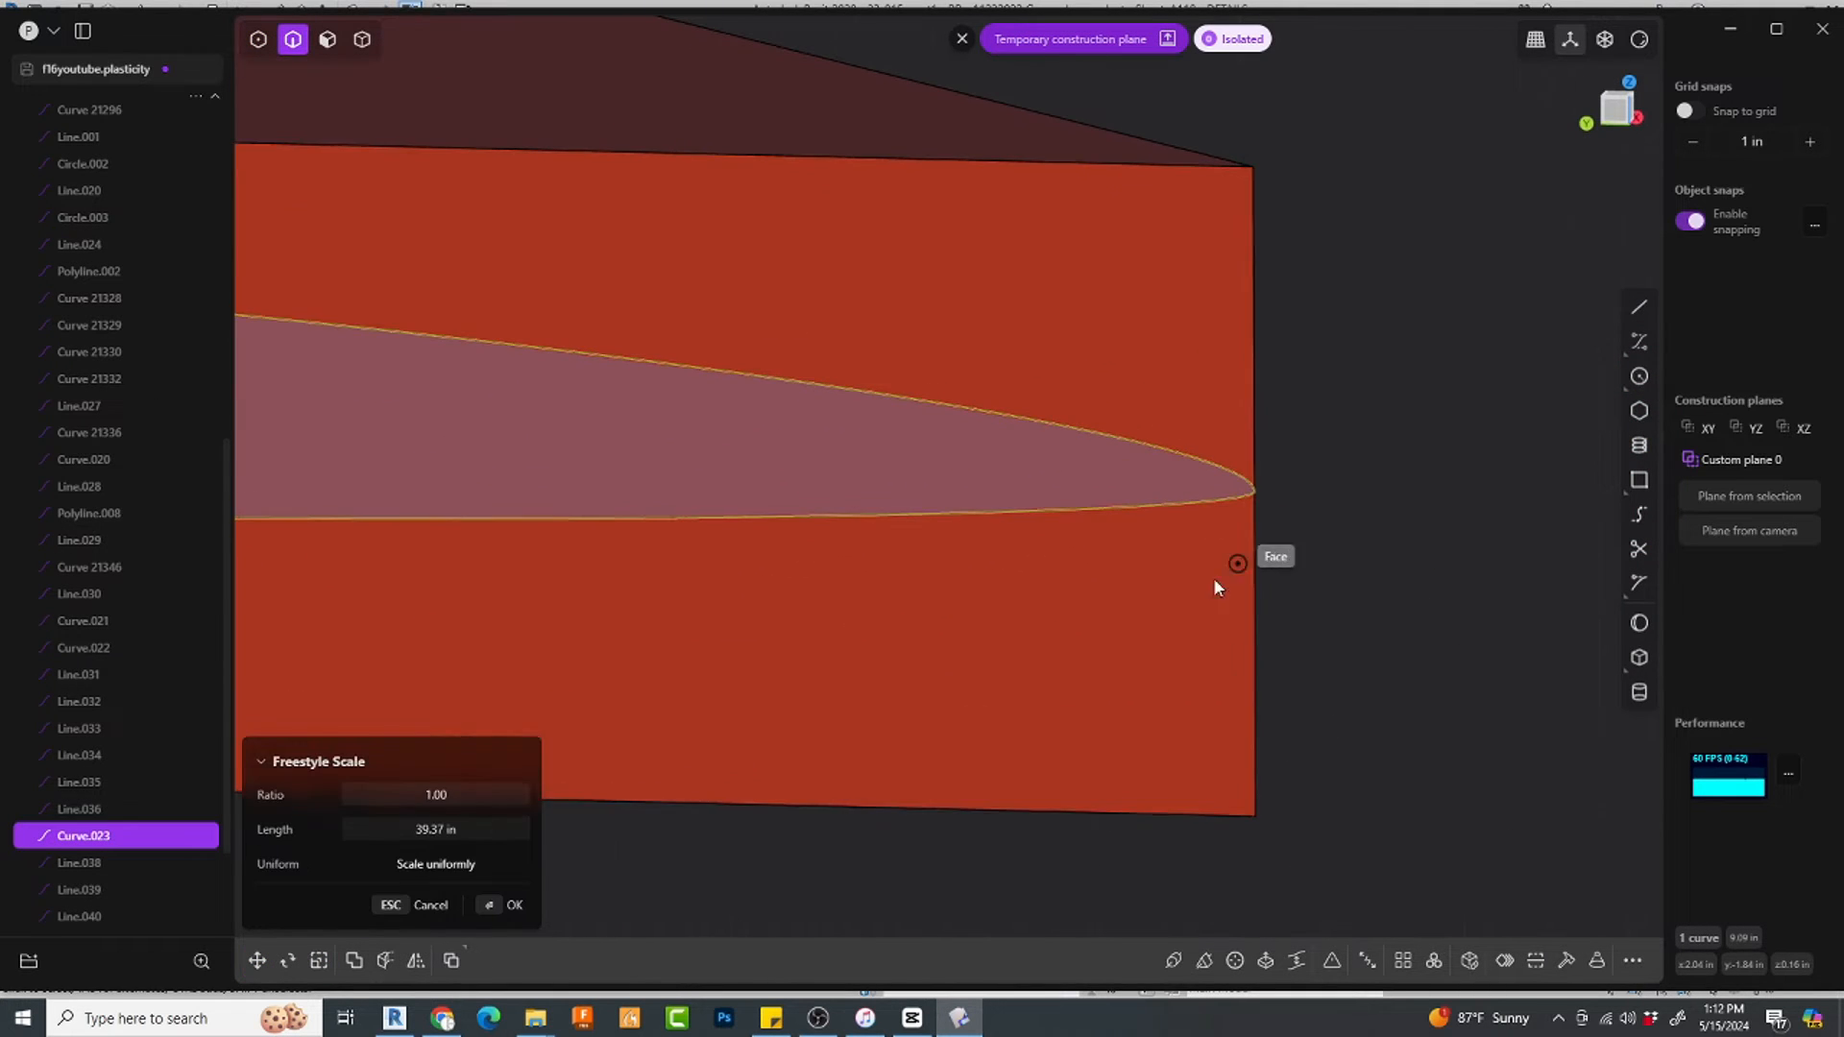
pyautogui.click(1254, 491)
pyautogui.scroll(-8, 1060, 452)
pyautogui.scroll(10, 509, 423)
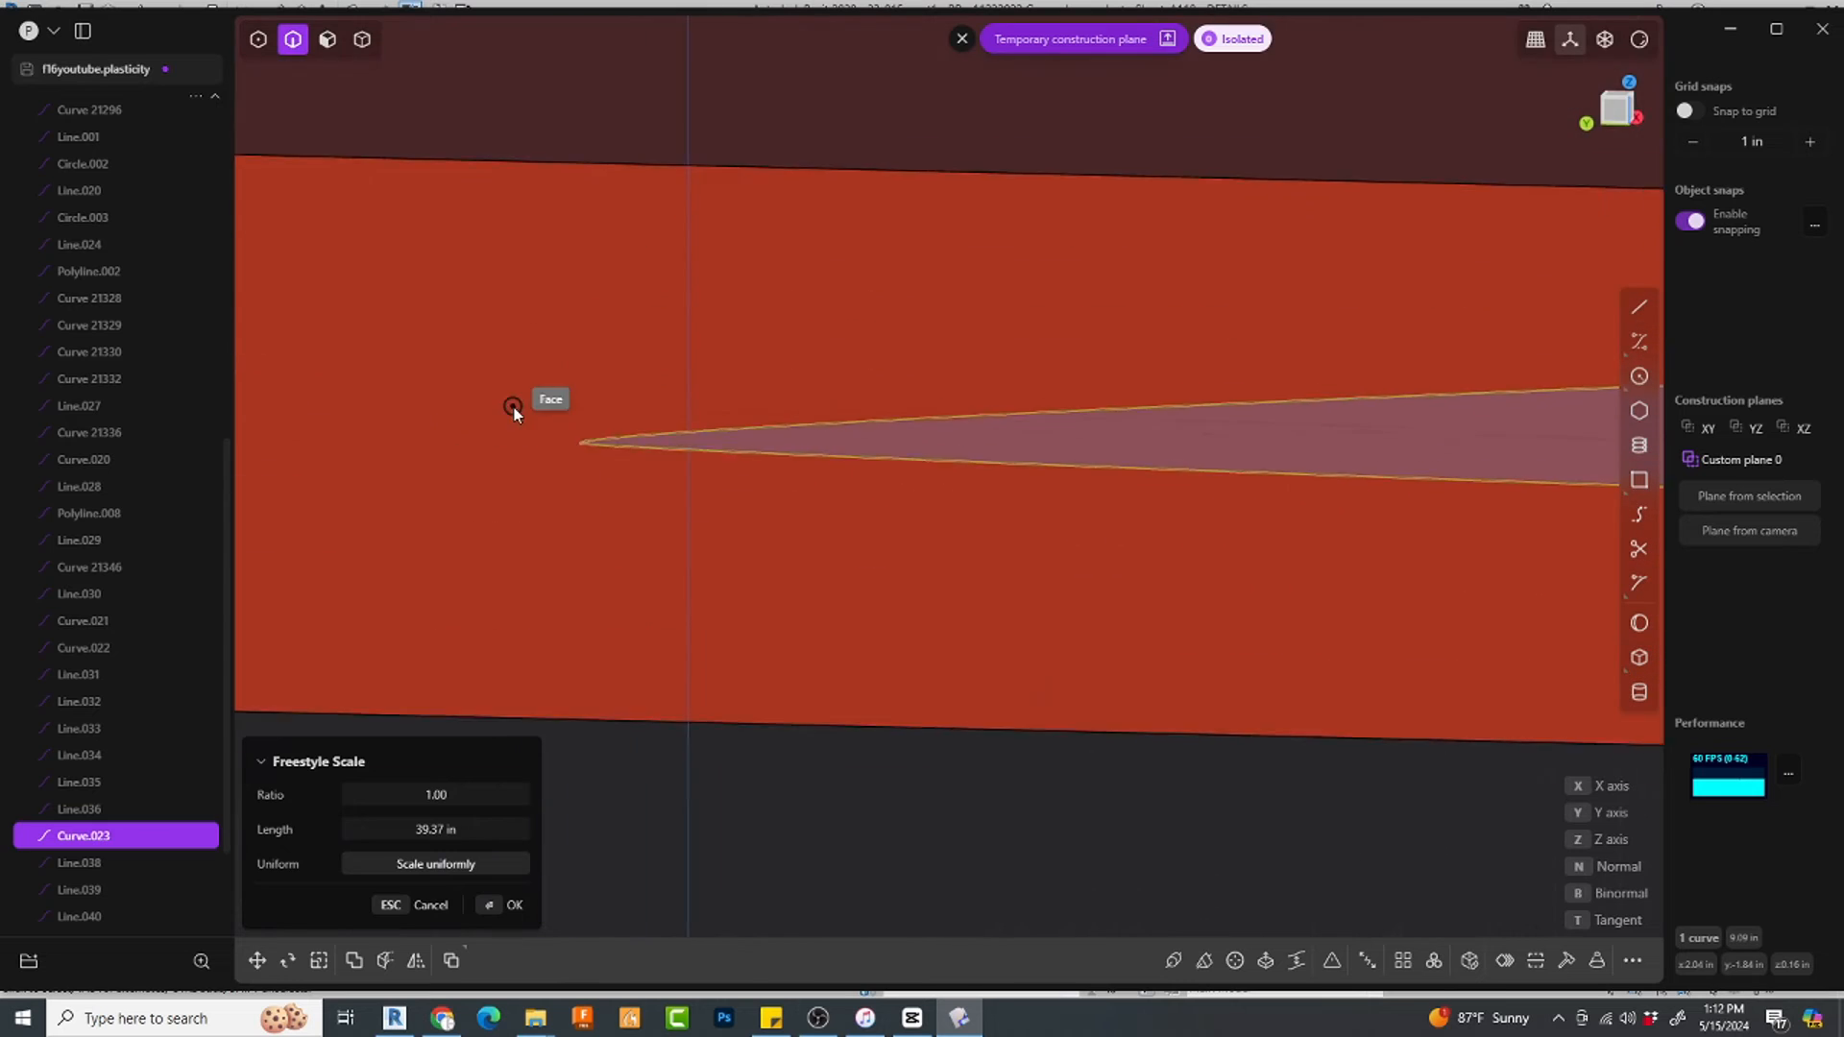
pyautogui.click(663, 472)
pyautogui.scroll(-10, 663, 473)
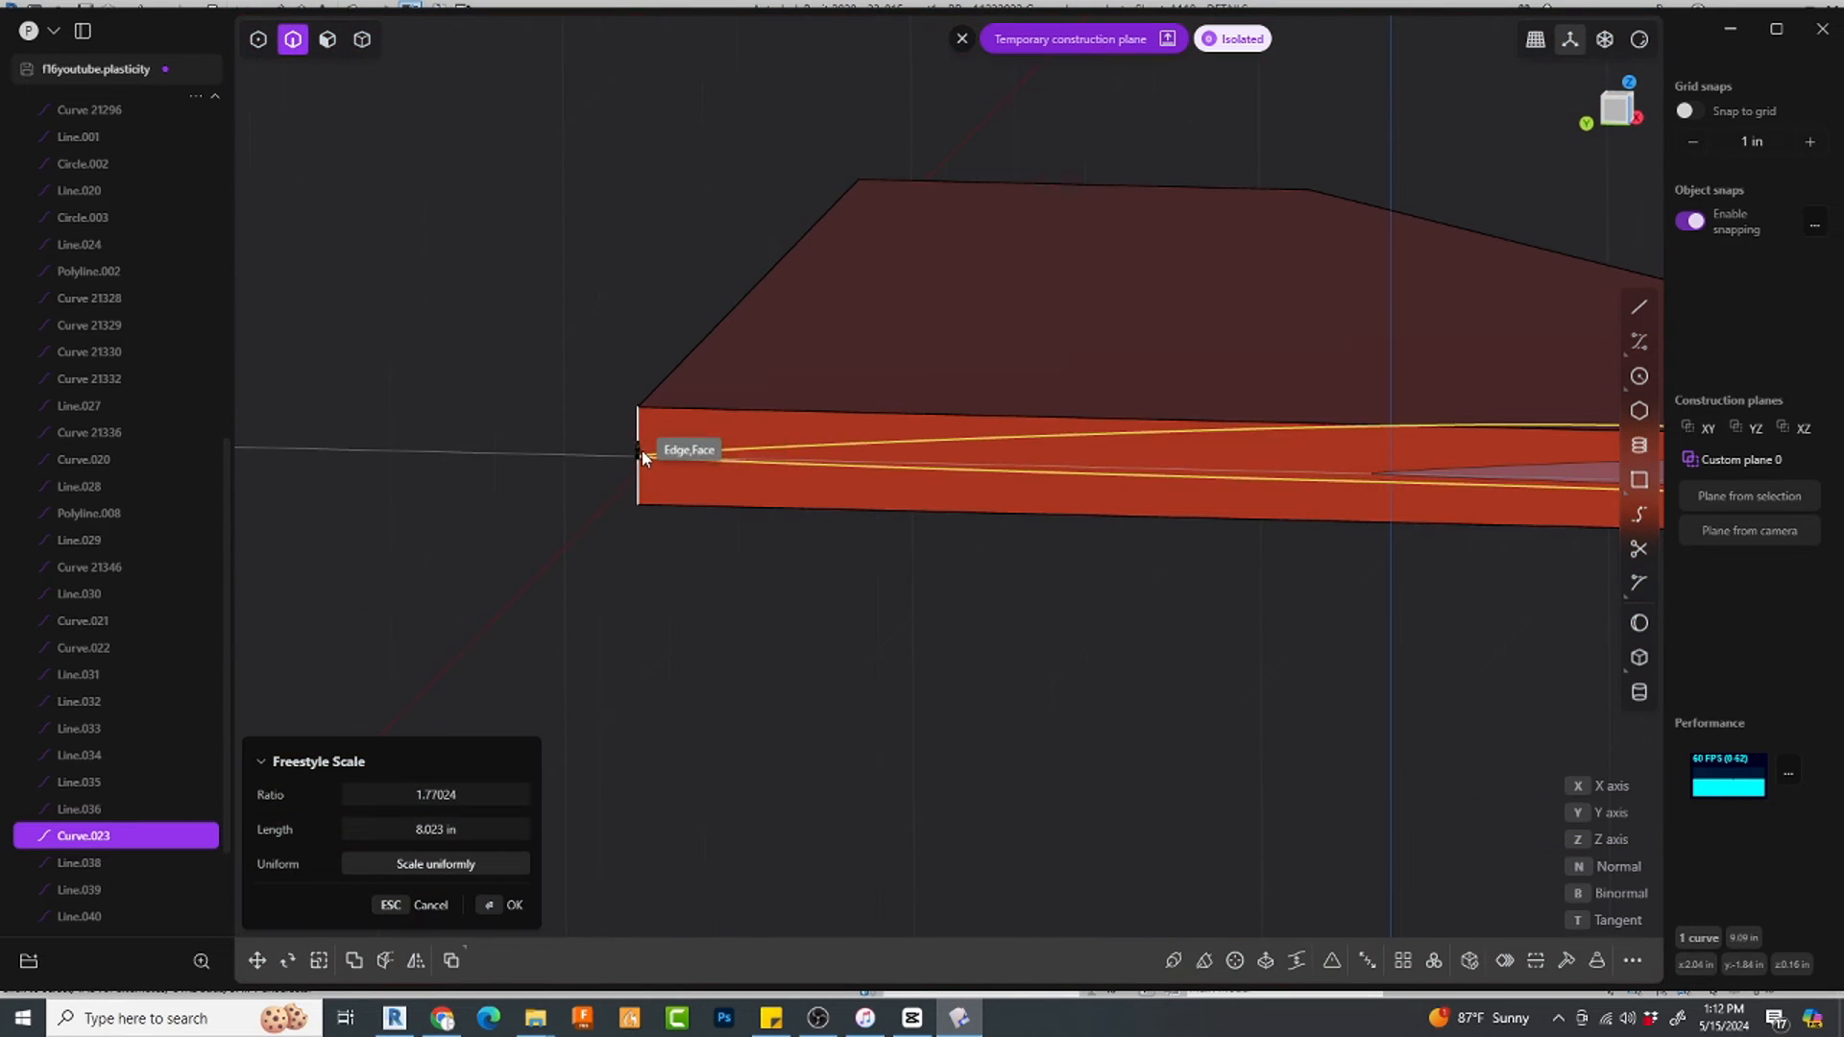
pyautogui.scroll(-8, 726, 536)
pyautogui.scroll(8, 1196, 550)
# Step: Lower the airfoil profile about 0.05 in on the wing slab's root face
pyautogui.press('g')
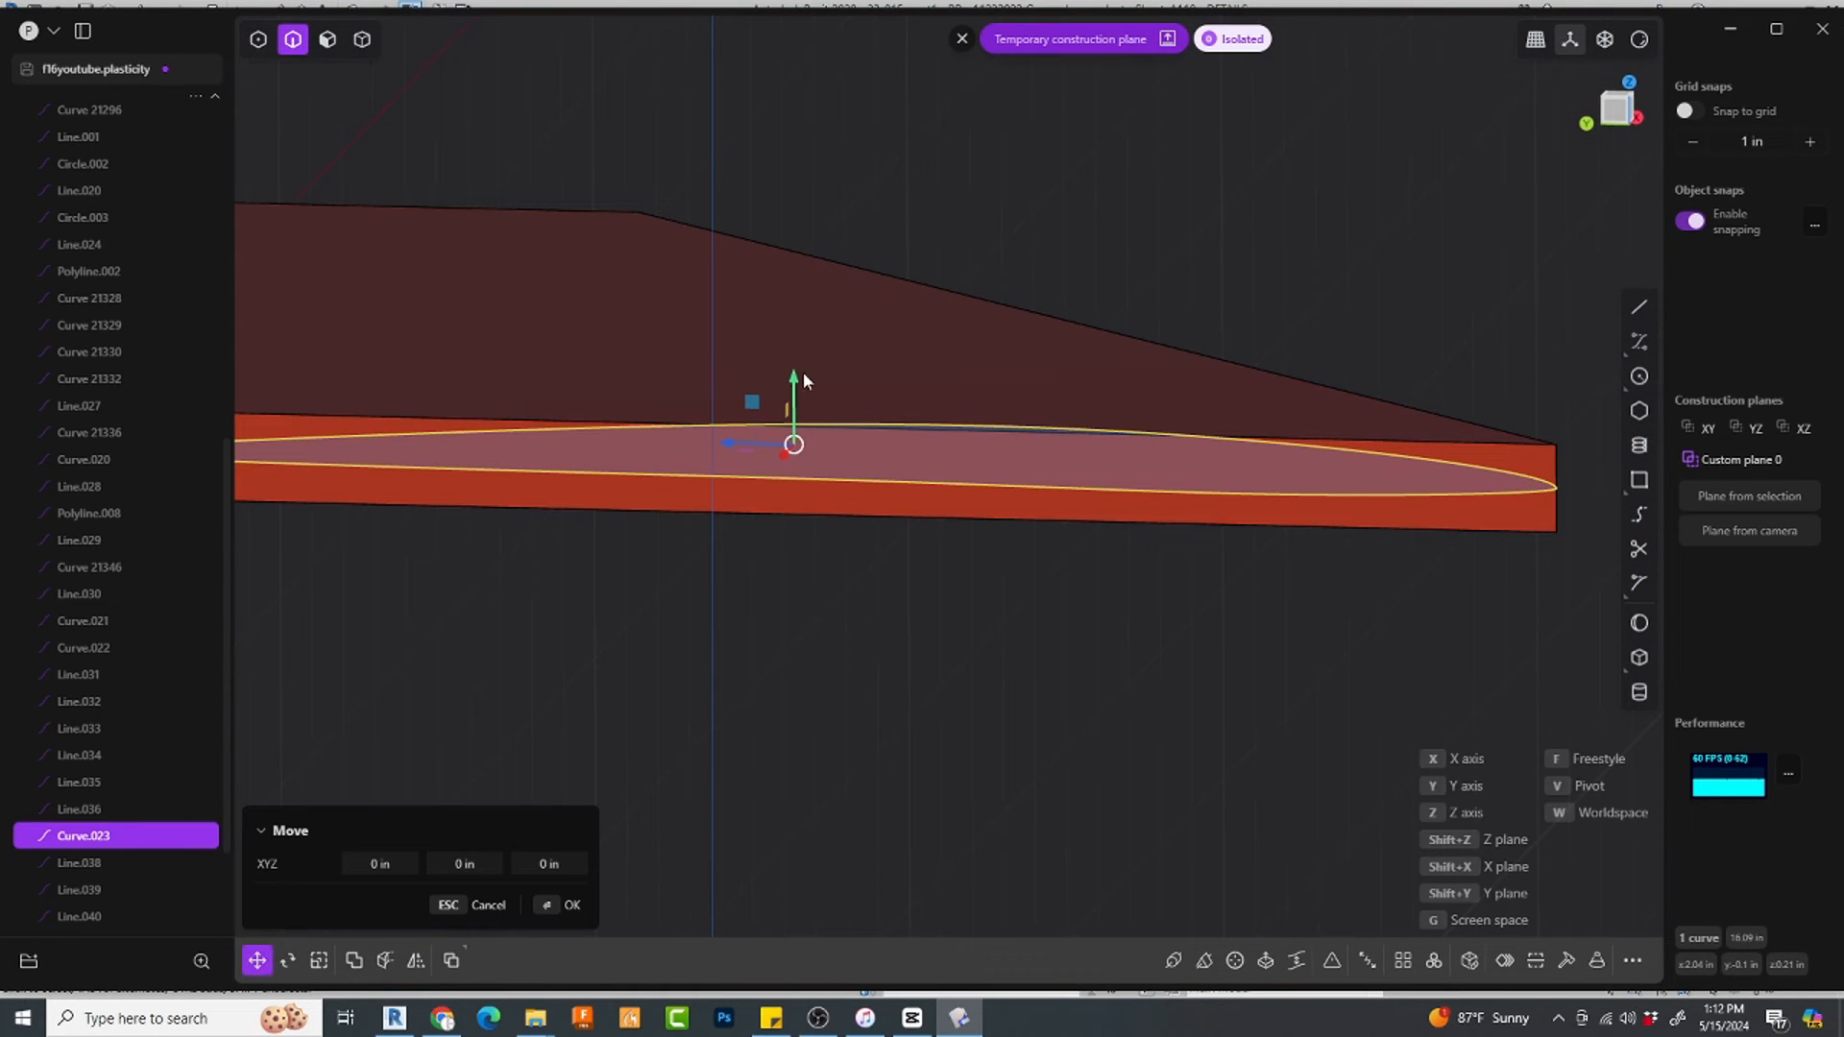
pyautogui.moveTo(795, 381); pyautogui.dragTo(796, 390)
pyautogui.scroll(-4, 951, 571)
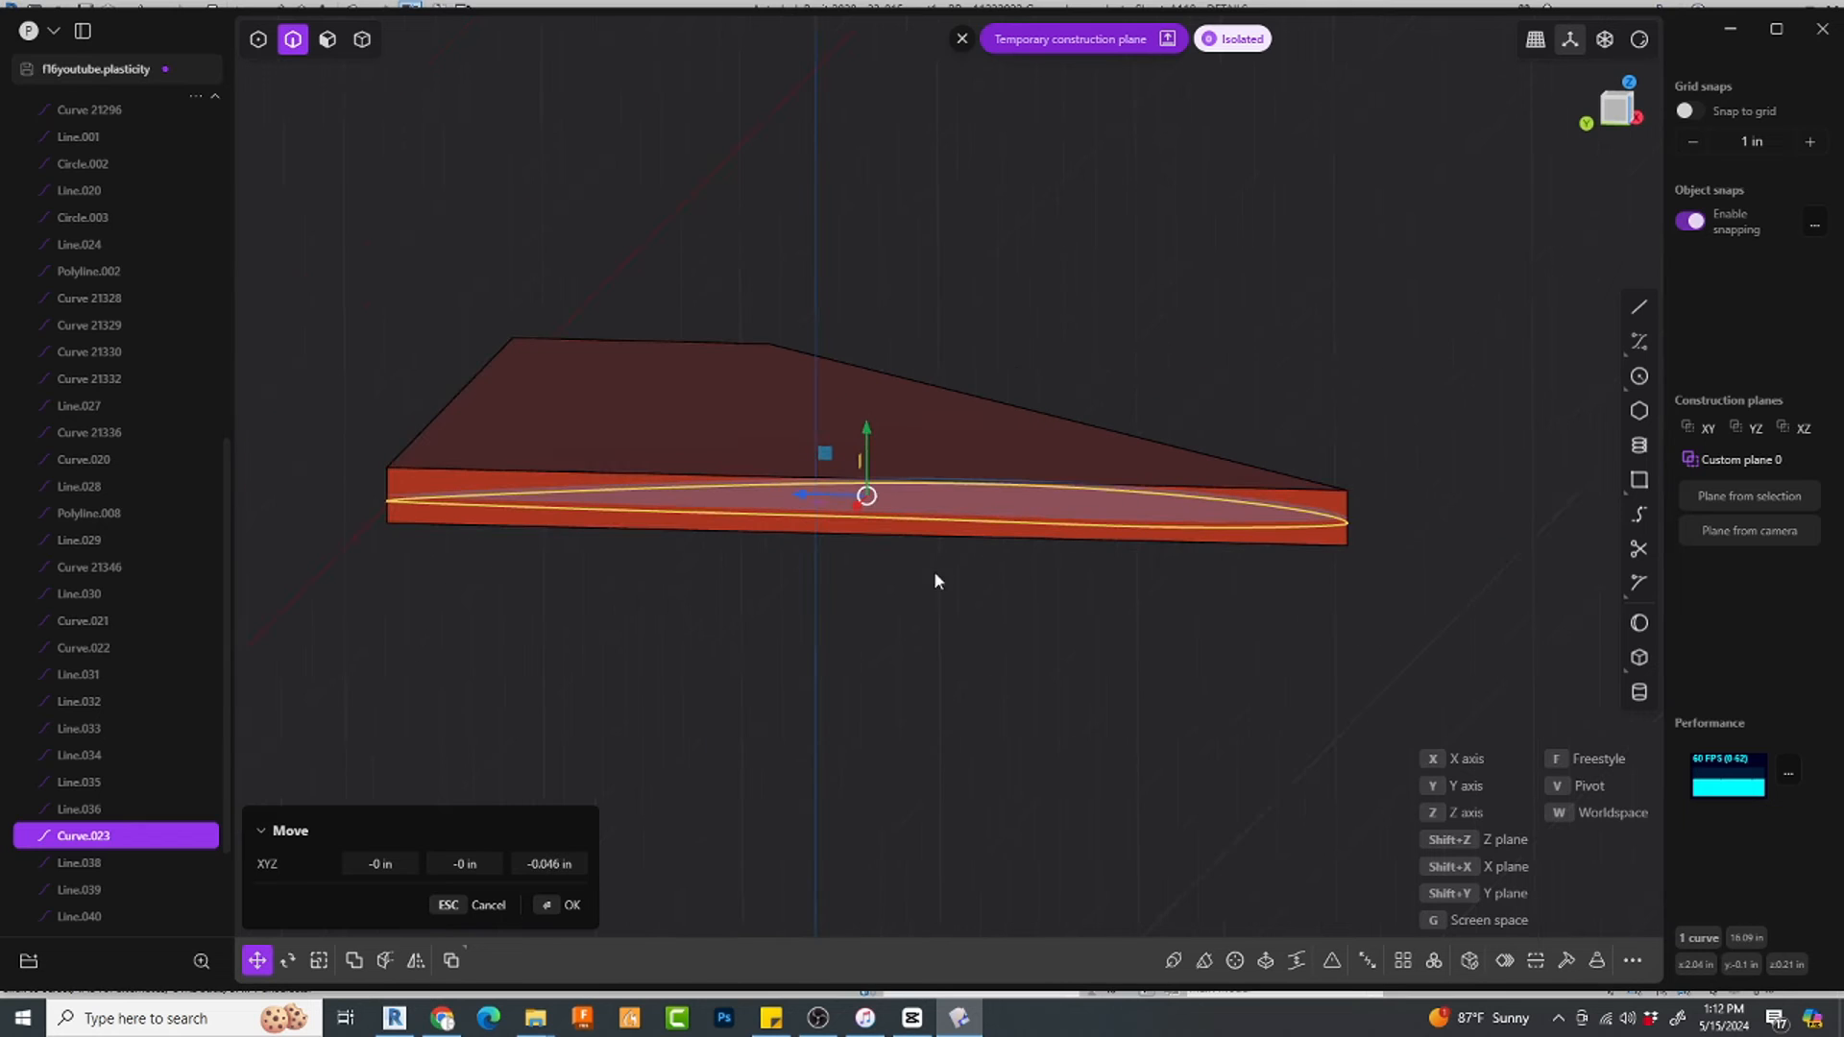
pyautogui.scroll(3, 922, 542)
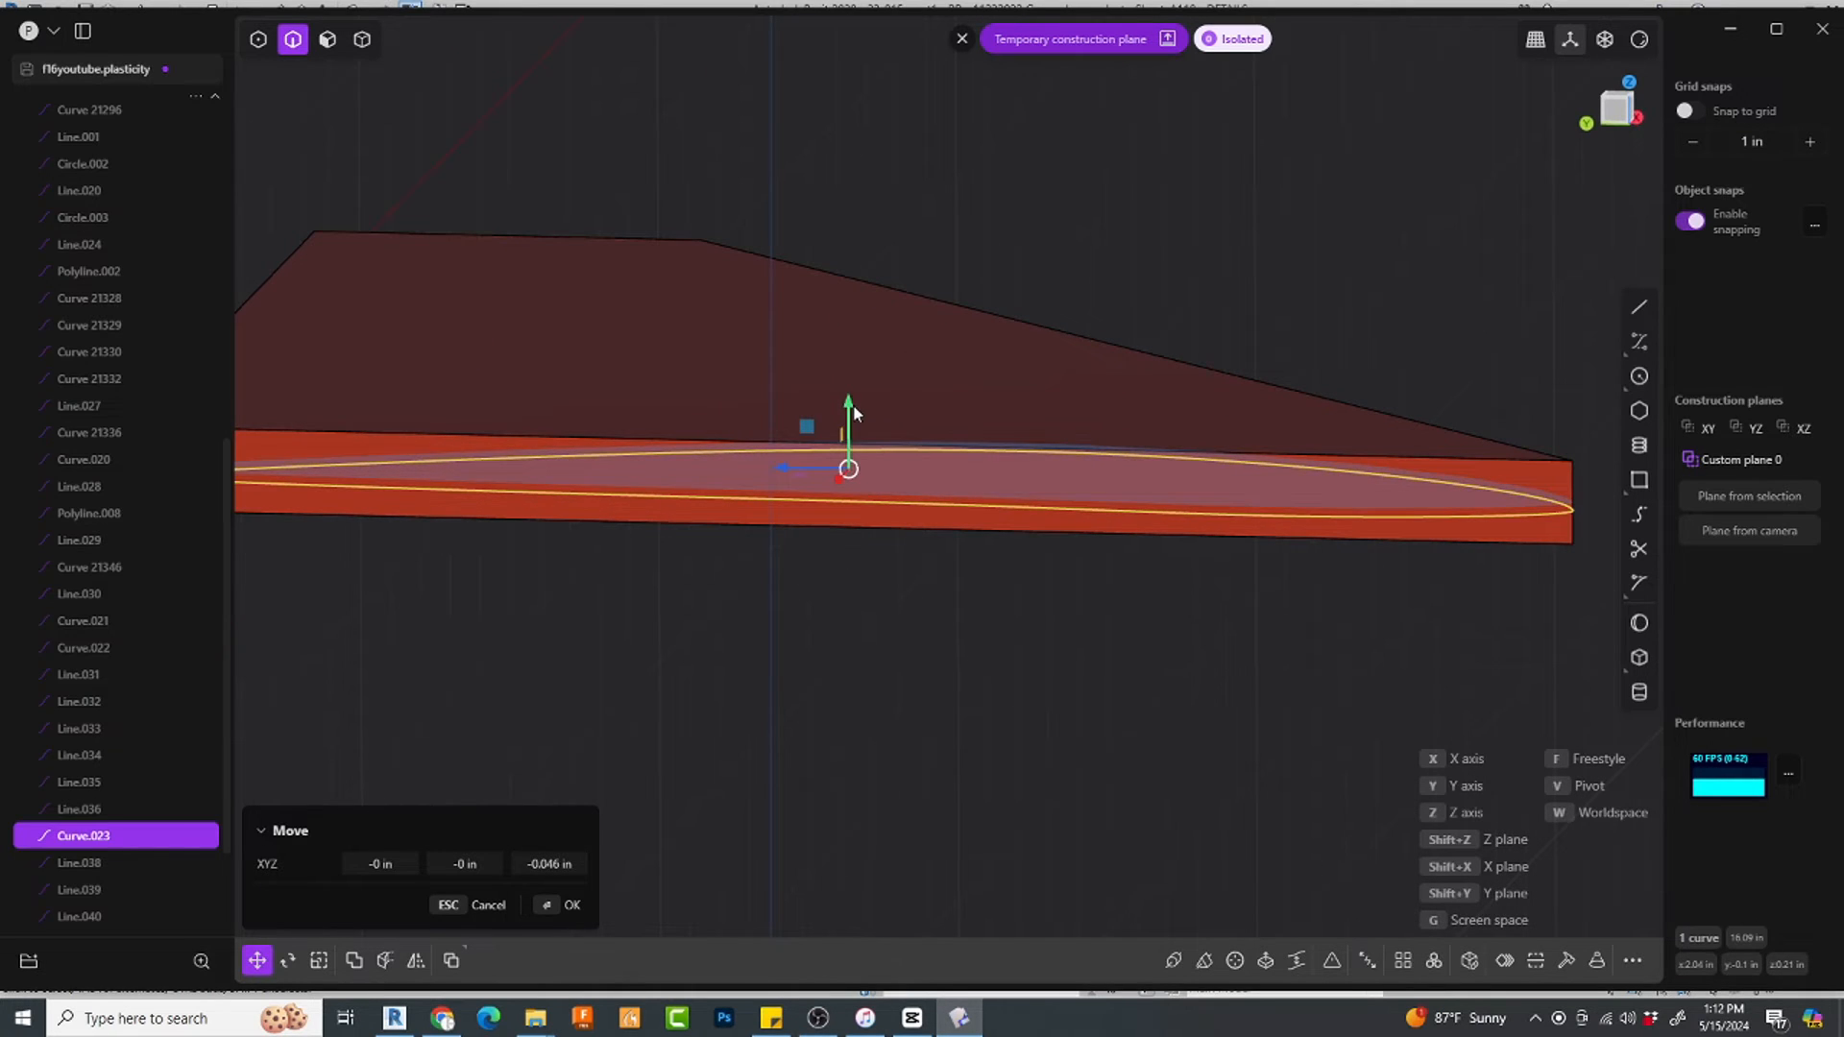
# Step: Enlarge the airfoil profile slightly and lower it a further 0.04 in or so to fit within the root face
pyautogui.press('s')
pyautogui.moveTo(856, 403); pyautogui.dragTo(852, 415)
pyautogui.press('g')
pyautogui.click(1606, 111)
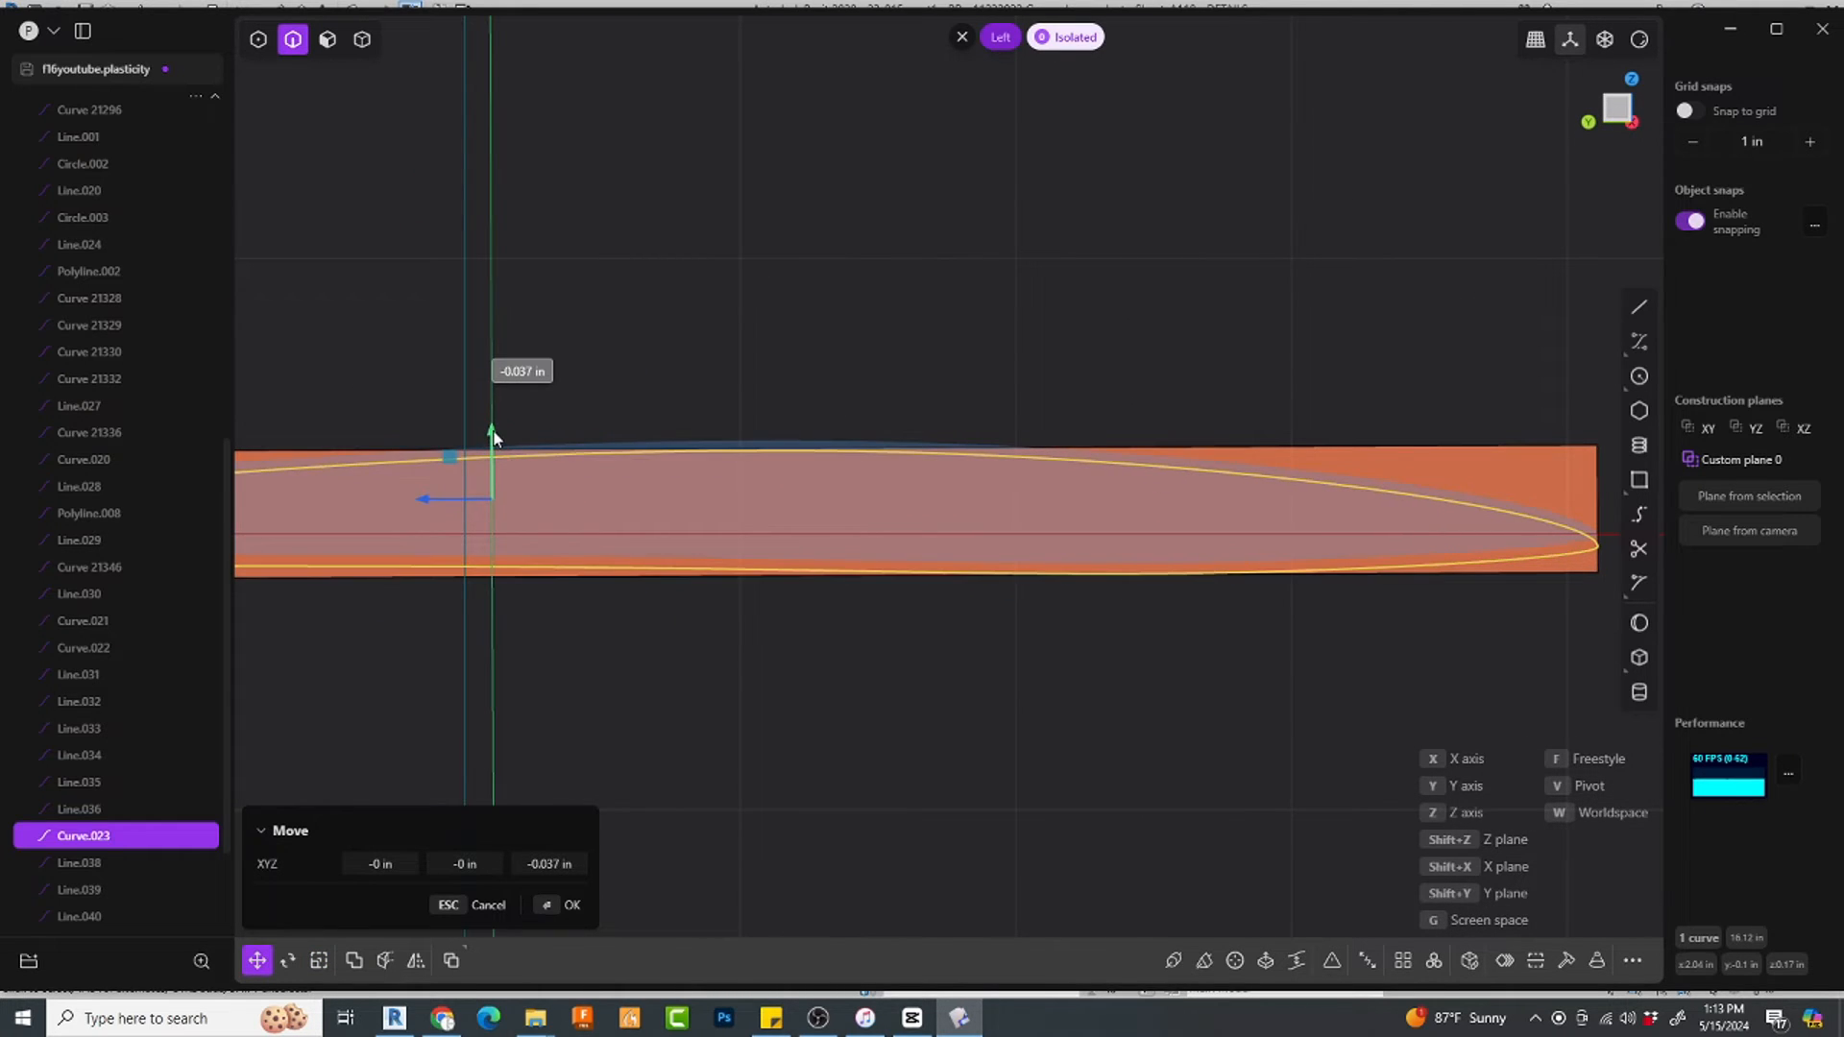
pyautogui.scroll(-3, 935, 346)
pyautogui.scroll(6, 1345, 490)
pyautogui.press('Return')
pyautogui.scroll(-3, 1306, 411)
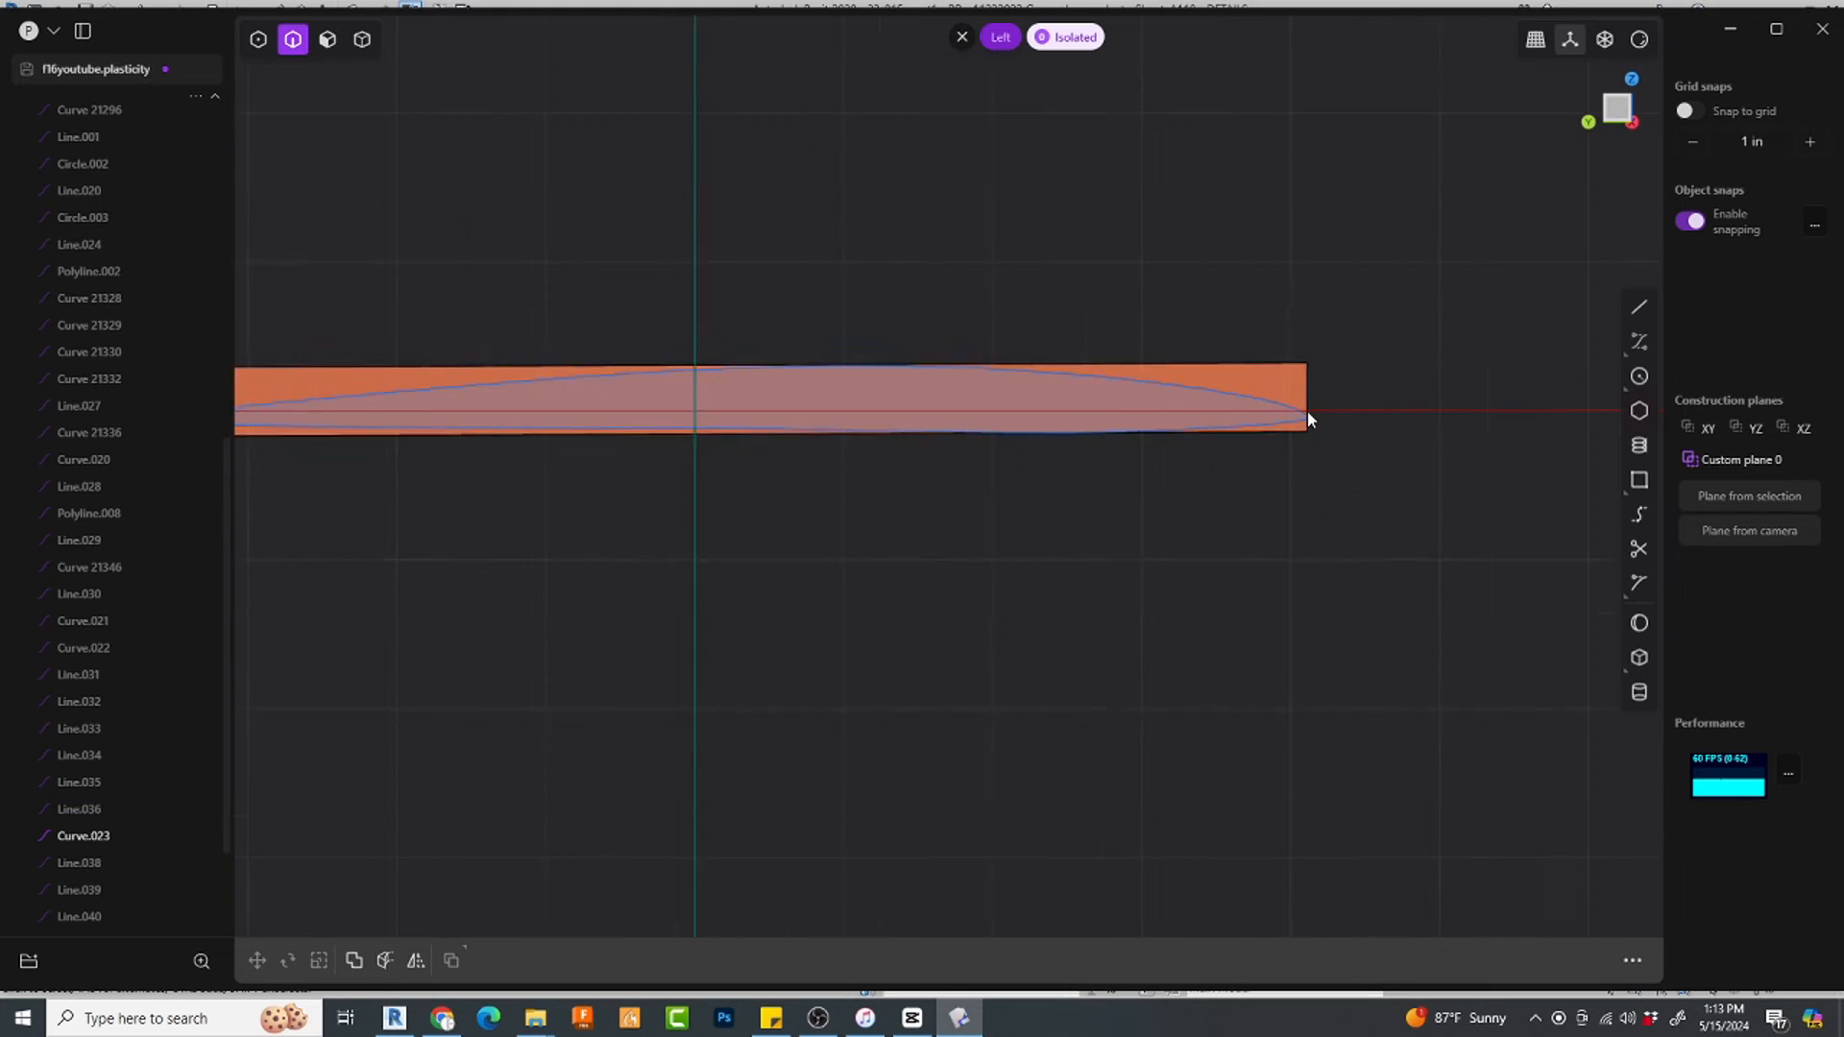
# Step: Place a copy of the root airfoil at the wing tip by snapping from the slab's root corner to its tip corner
pyautogui.moveTo(1306, 411); pyautogui.dragTo(824, 521, button='middle')
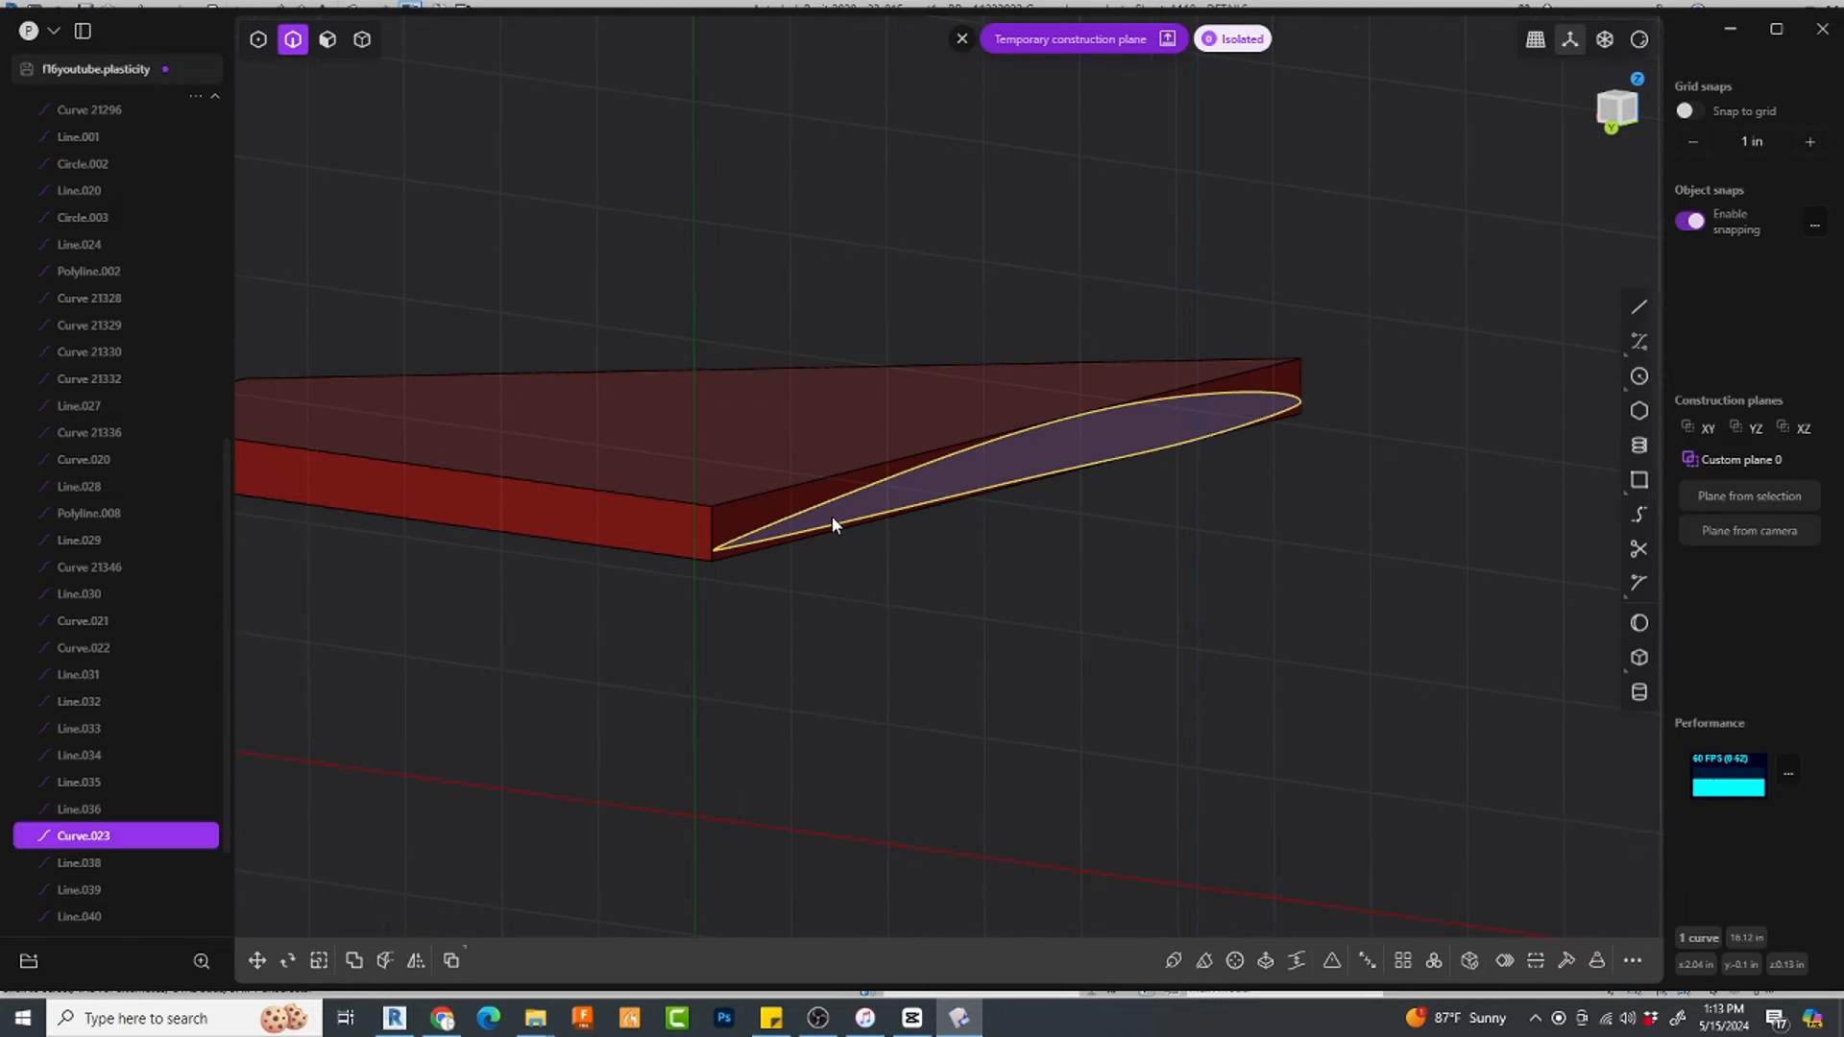
pyautogui.press('g')
pyautogui.press('f')
pyautogui.click(713, 506)
pyautogui.keyDown('shift'); pyautogui.moveTo(594, 473); pyautogui.dragTo(1034, 546, button='middle'); pyautogui.keyUp('shift')
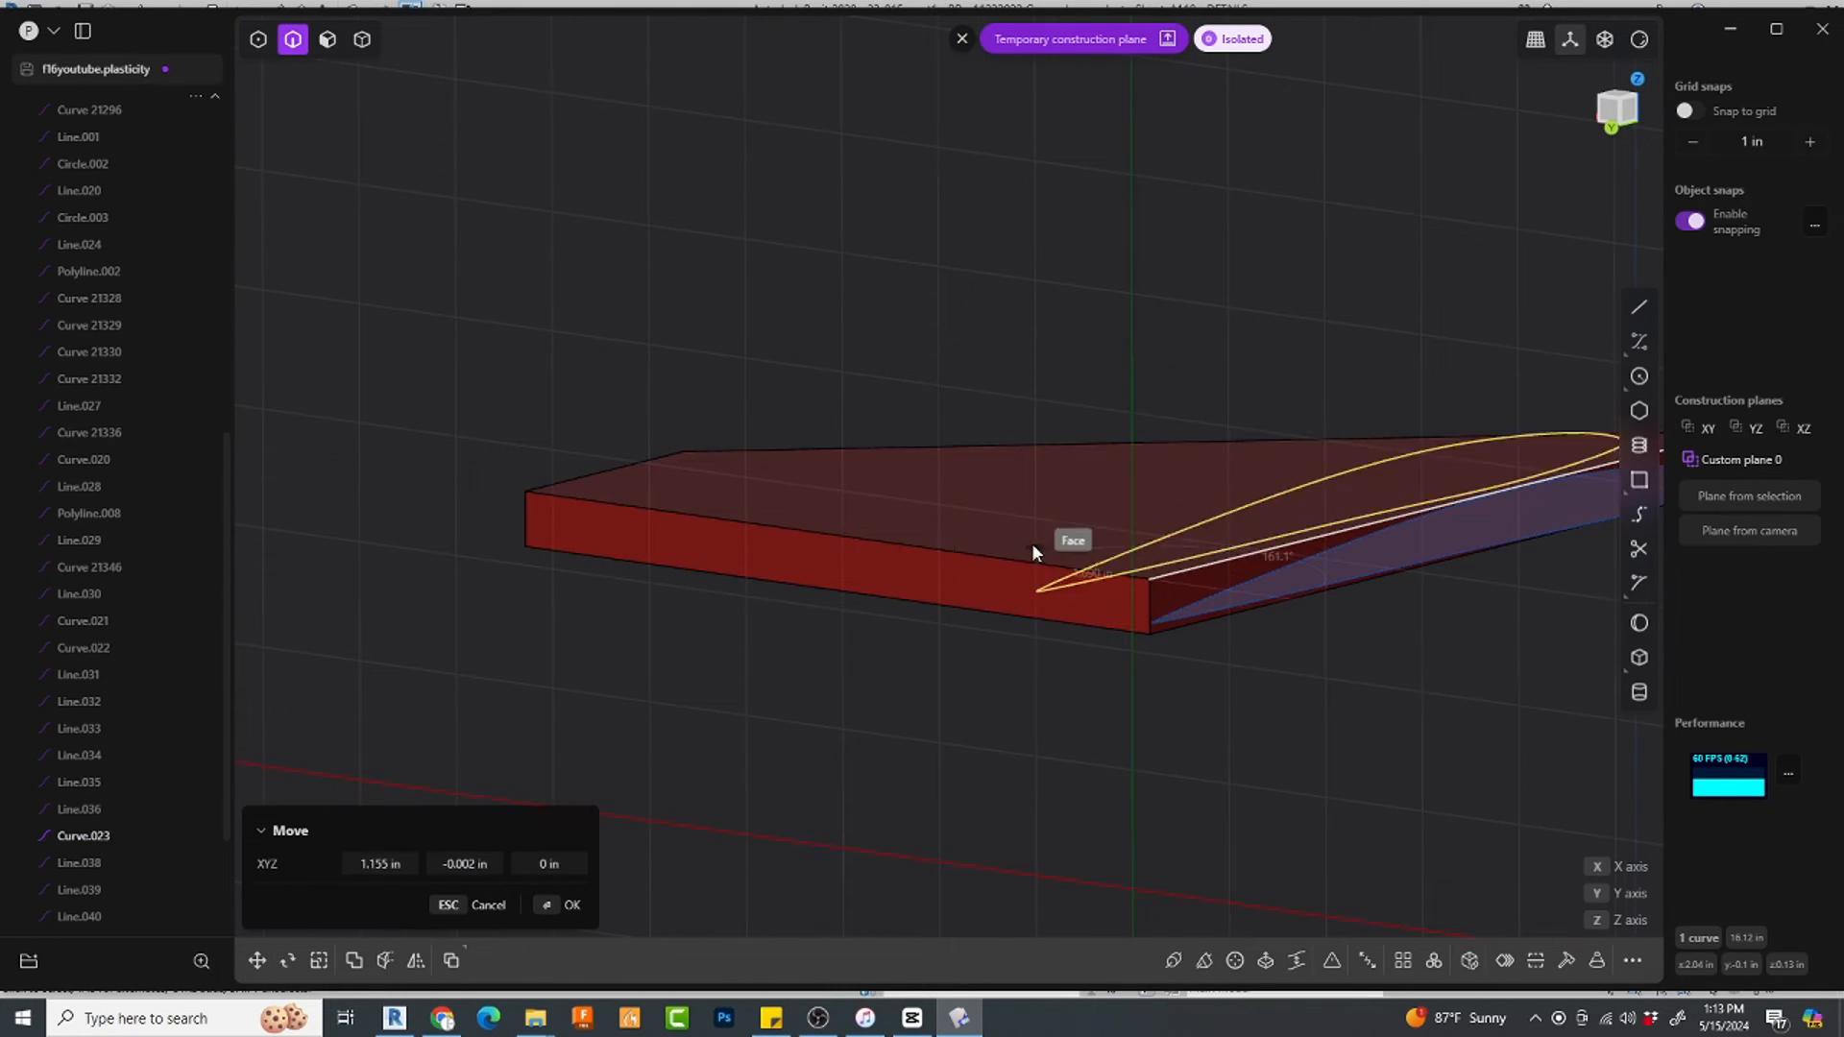
pyautogui.click(527, 496)
pyautogui.moveTo(647, 291); pyautogui.dragTo(960, 634, button='middle')
pyautogui.scroll(-2, 86, 836)
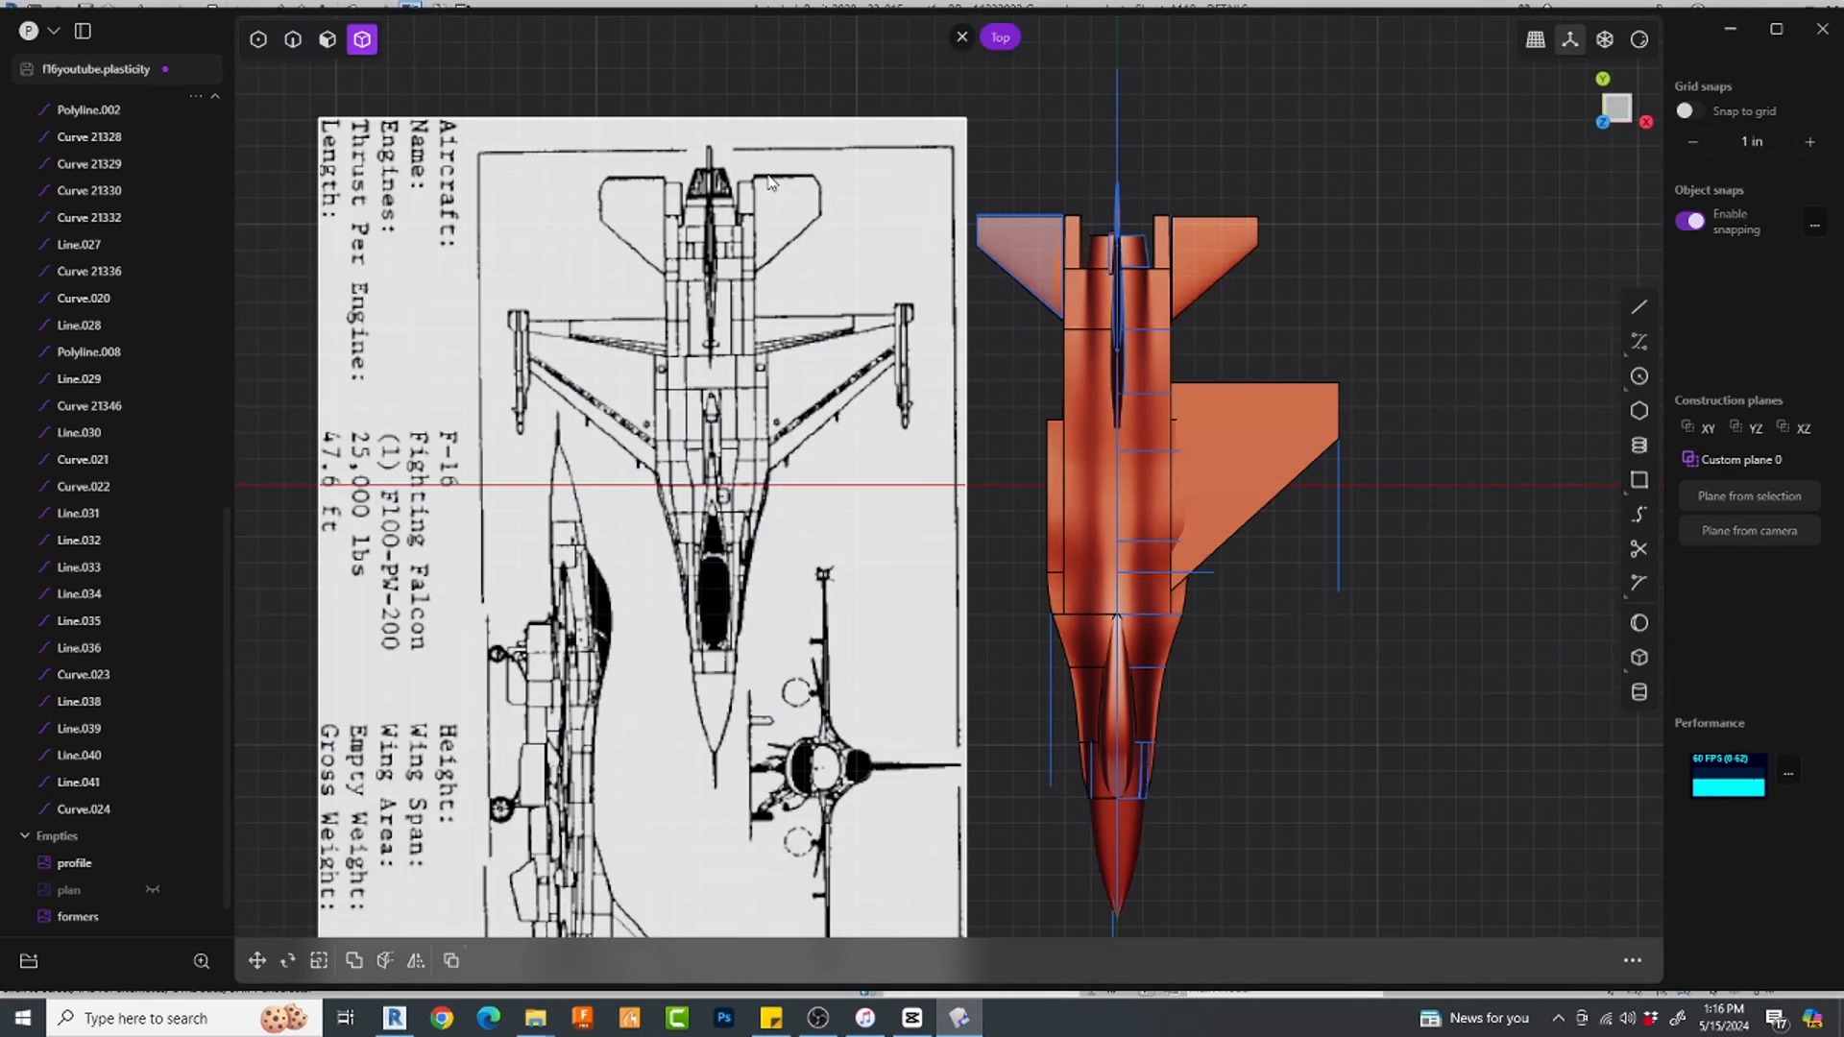
# Step: Rotate the plan reference image slightly, using its long edge as reference, to straighten it in top view
pyautogui.press('r')
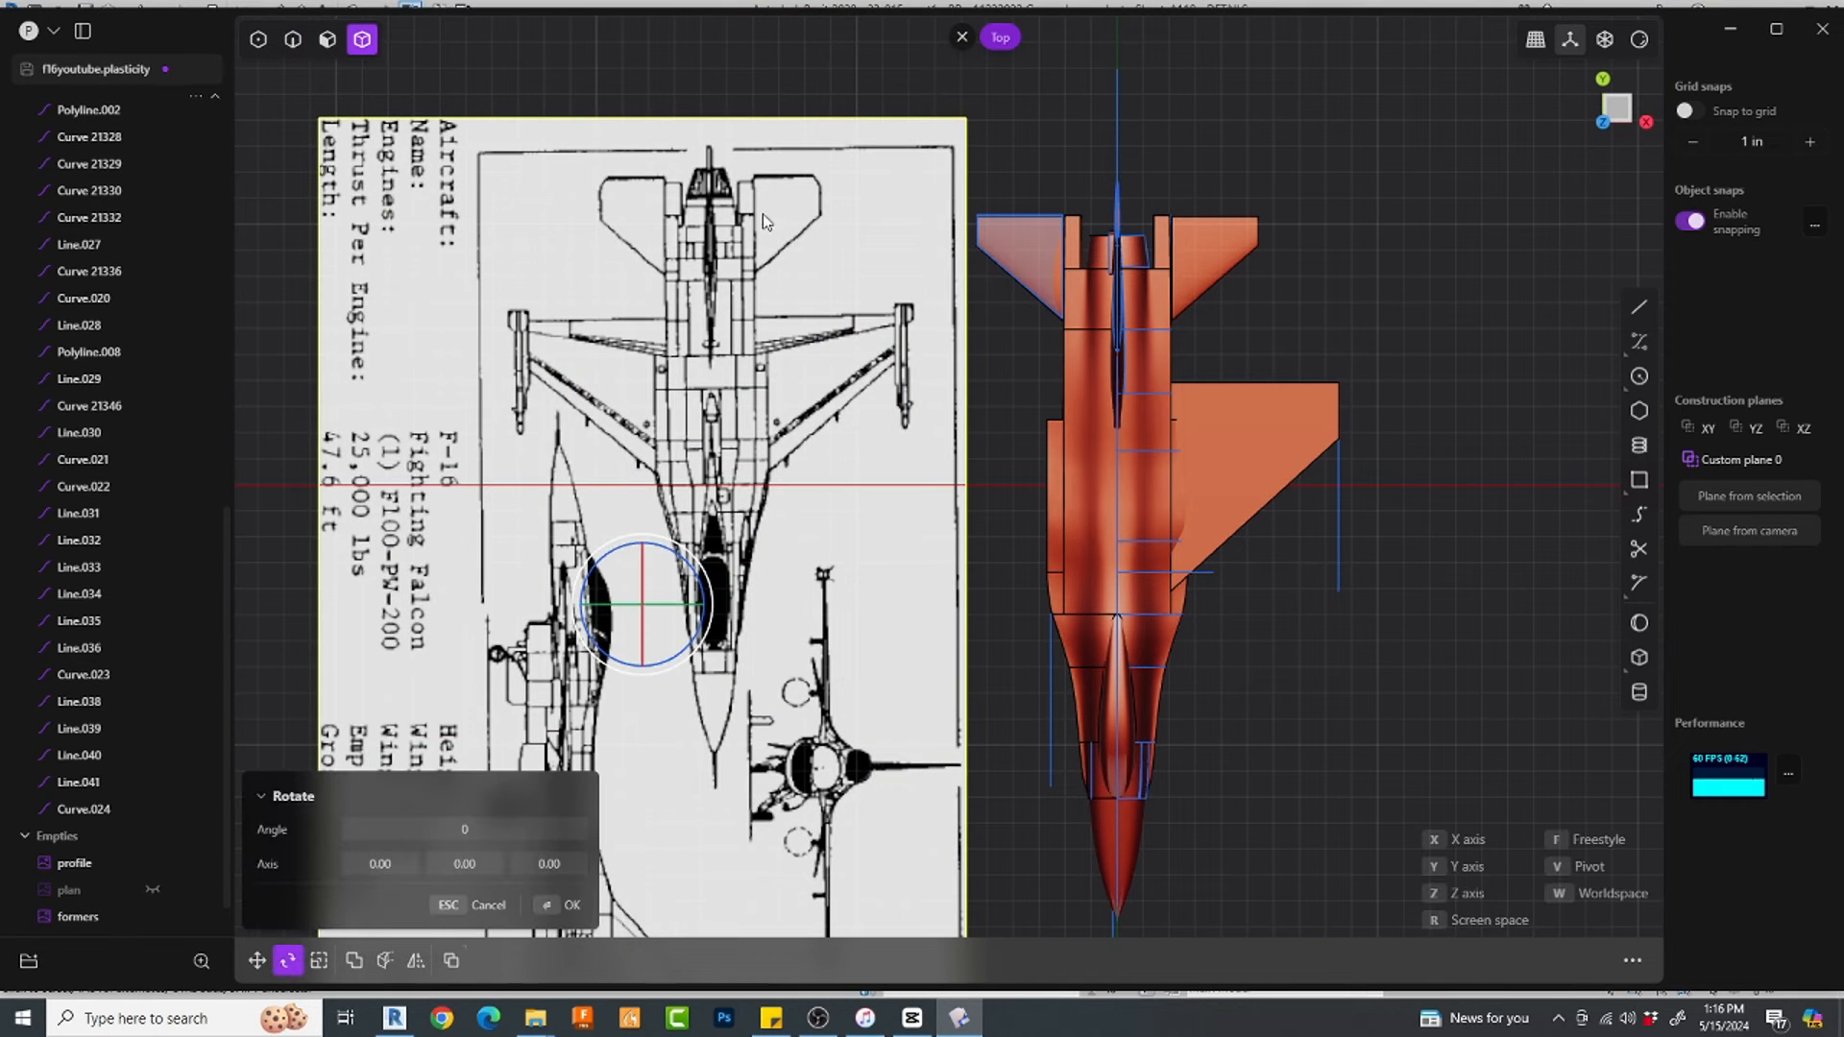
pyautogui.scroll(5, 712, 151)
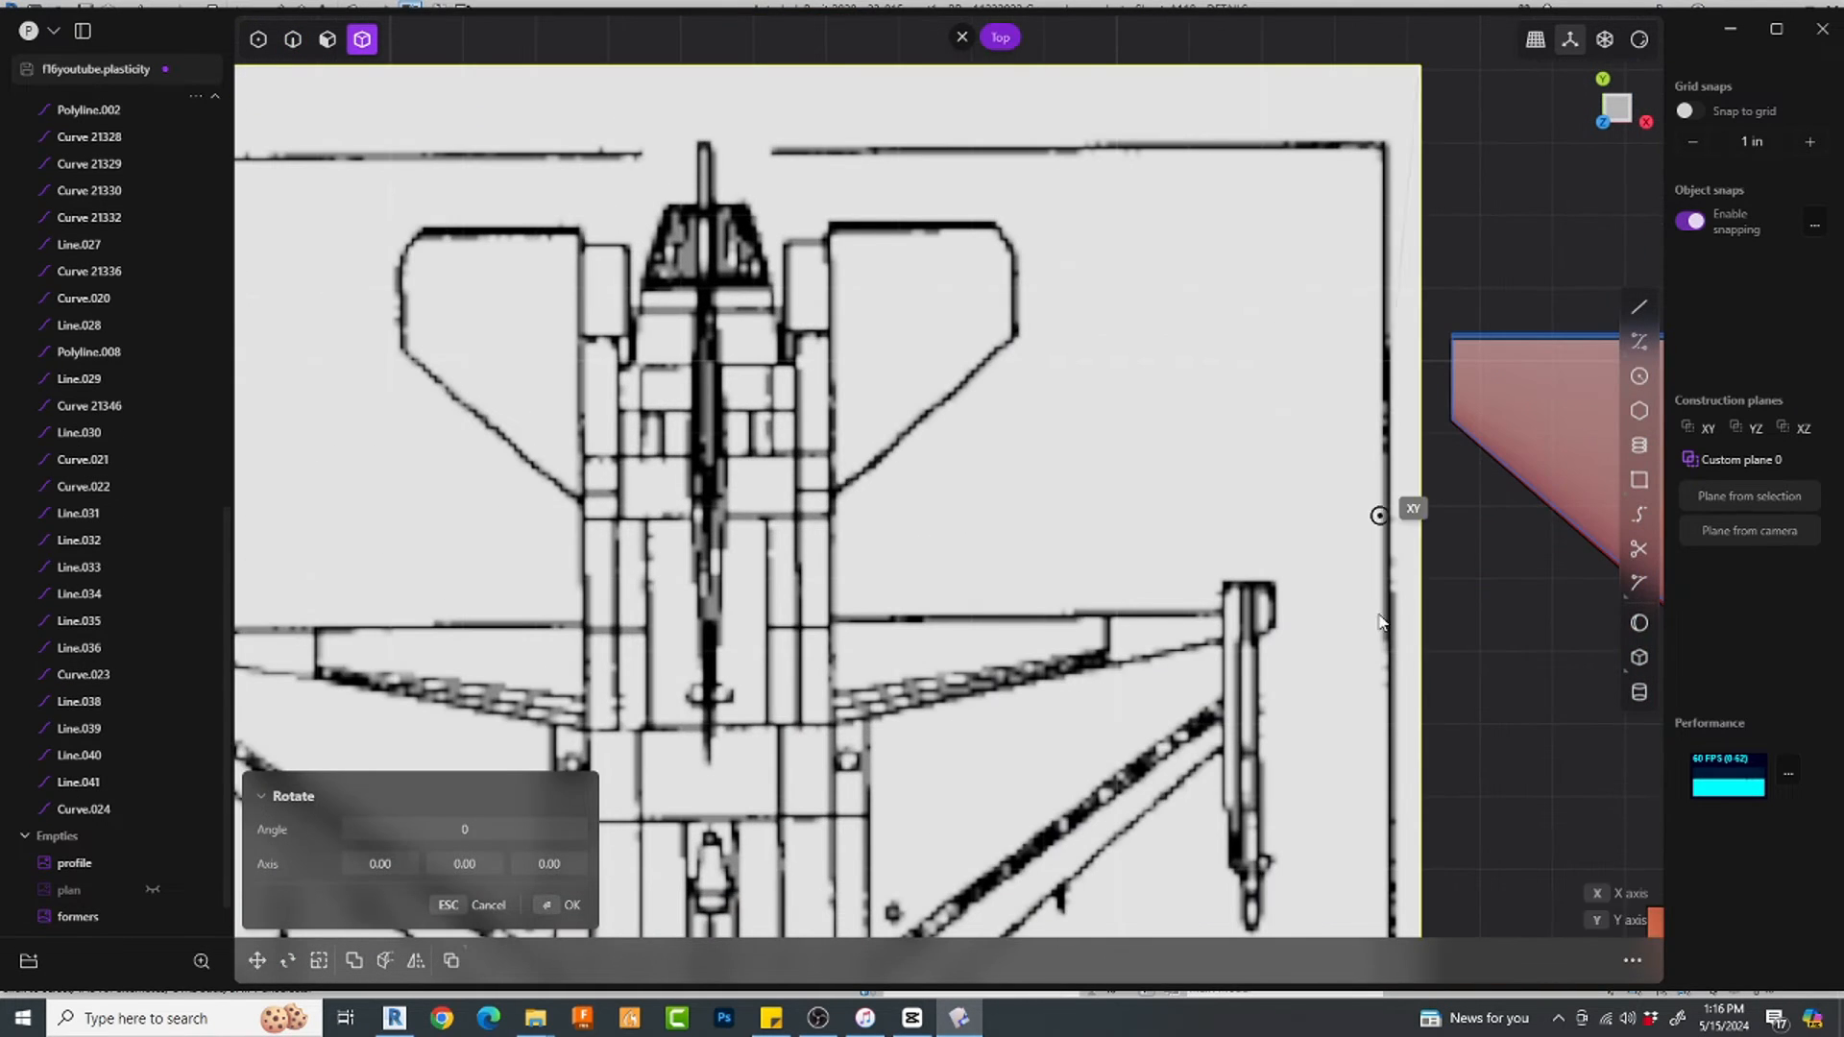
pyautogui.click(1416, 813)
pyautogui.scroll(-2, 1400, 834)
pyautogui.moveTo(1400, 834); pyautogui.dragTo(1101, 771, button='right')
pyautogui.click(1117, 670)
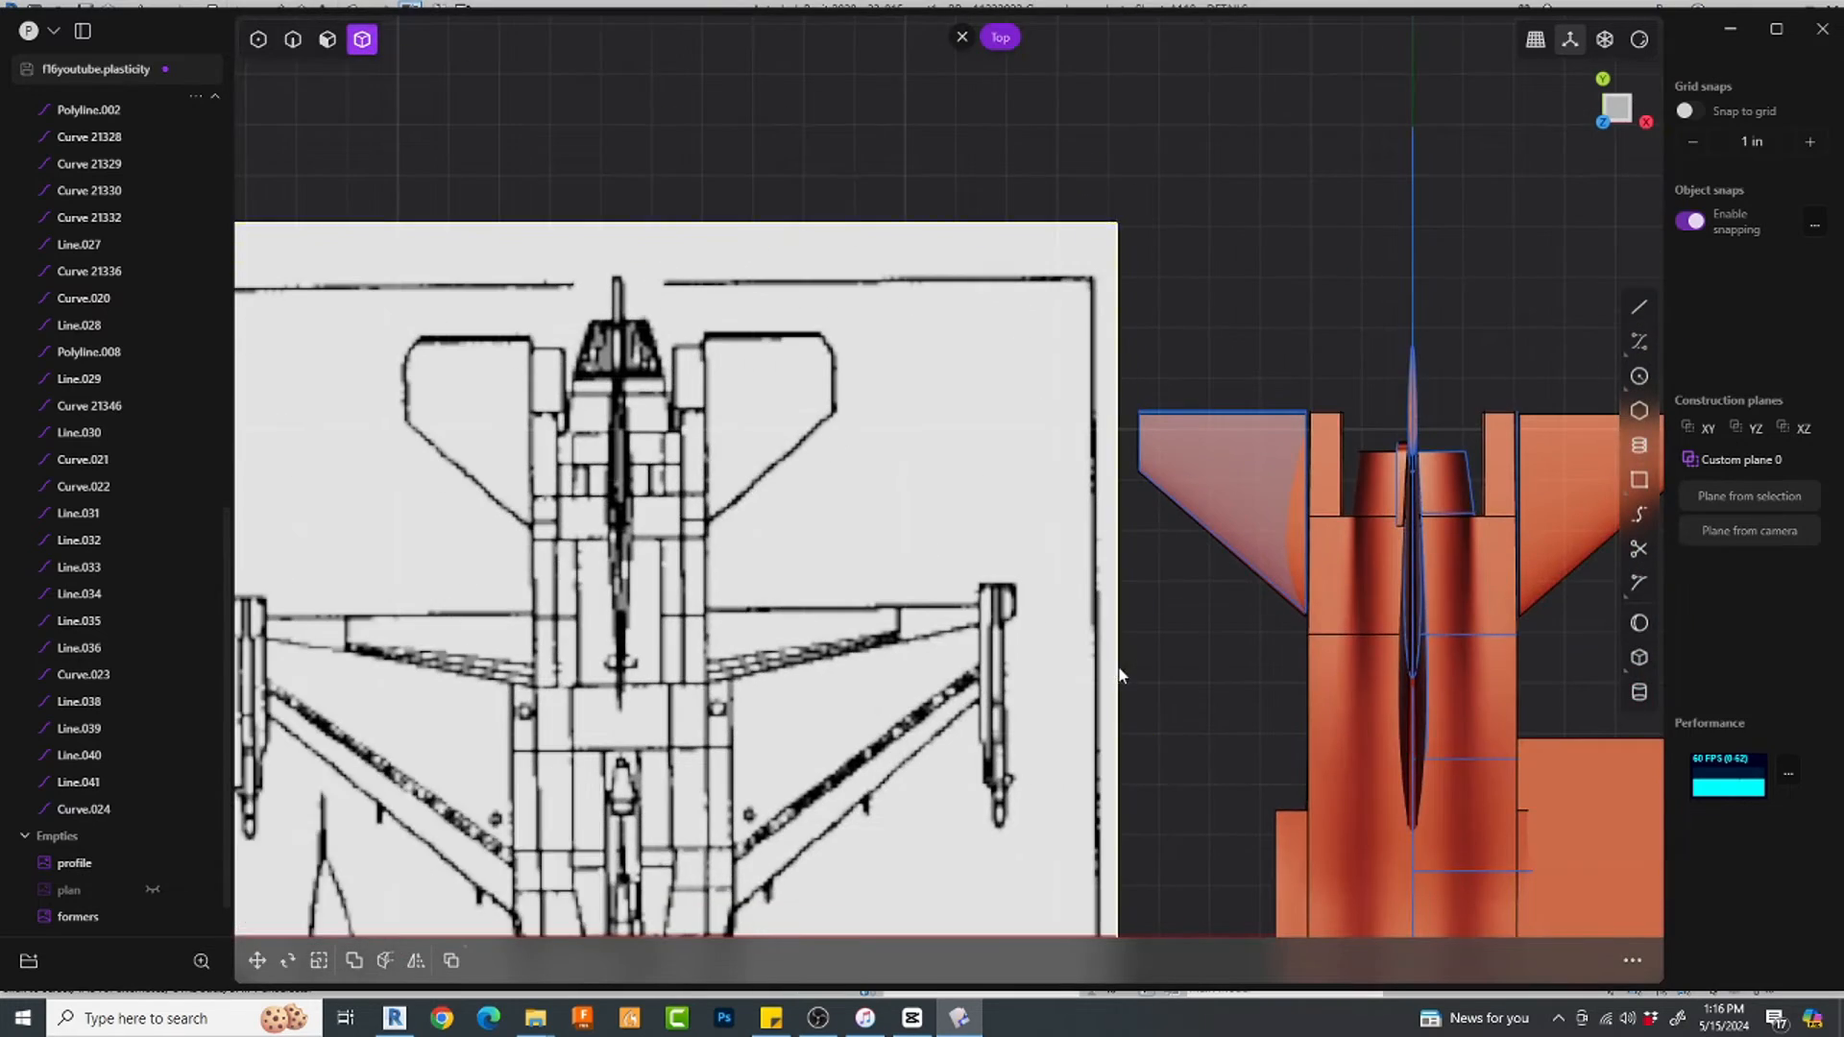
# Step: Move the plan reference image about 9.1 in along X and -1.5 in along Y toward the aircraft model
pyautogui.scroll(-4, 1043, 398)
pyautogui.press('g')
pyautogui.moveTo(782, 777); pyautogui.dragTo(1031, 819)
pyautogui.moveTo(1465, 938); pyautogui.dragTo(1395, 603, button='right')
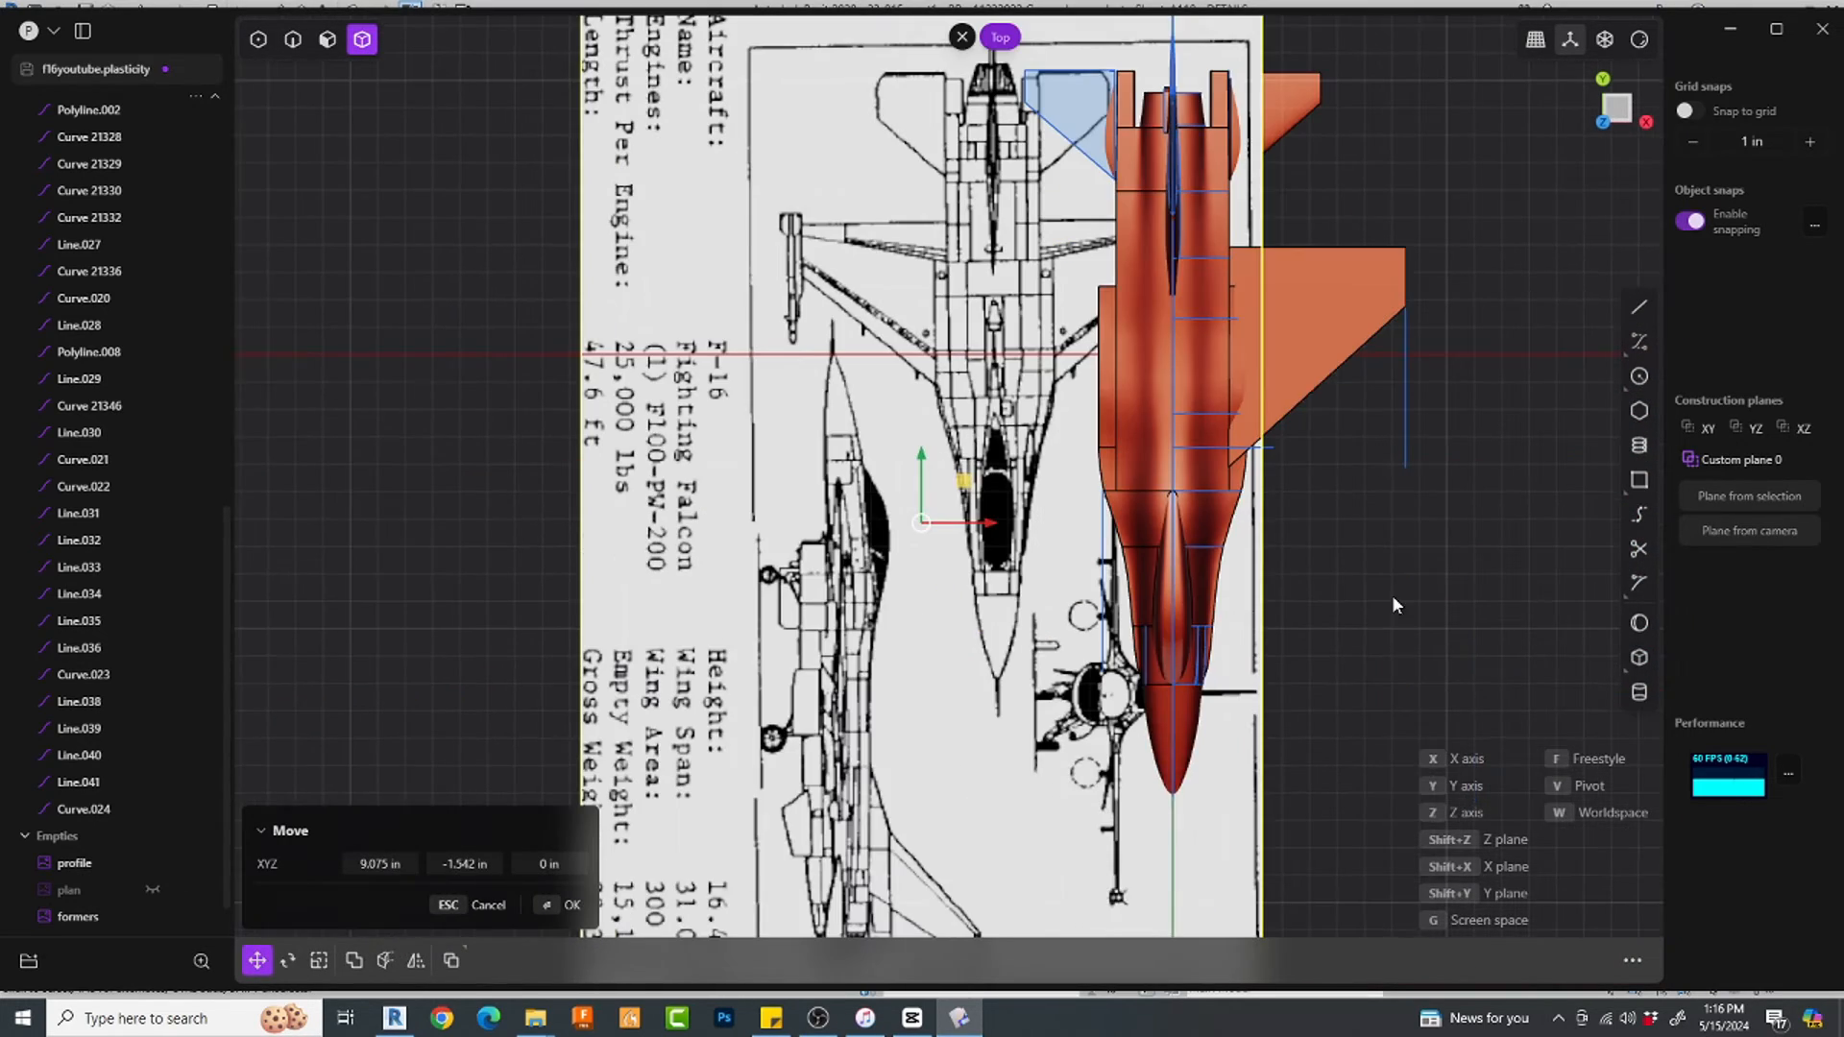
# Step: Scale the plan reference image uniformly by about 1.22 from its tail end so its nose tip lines up with the model's nose
pyautogui.press('f')
pyautogui.scroll(4, 1008, 60)
pyautogui.click(1037, 70)
pyautogui.scroll(-3, 1036, 72)
pyautogui.moveTo(960, 614); pyautogui.dragTo(957, 397, button='right')
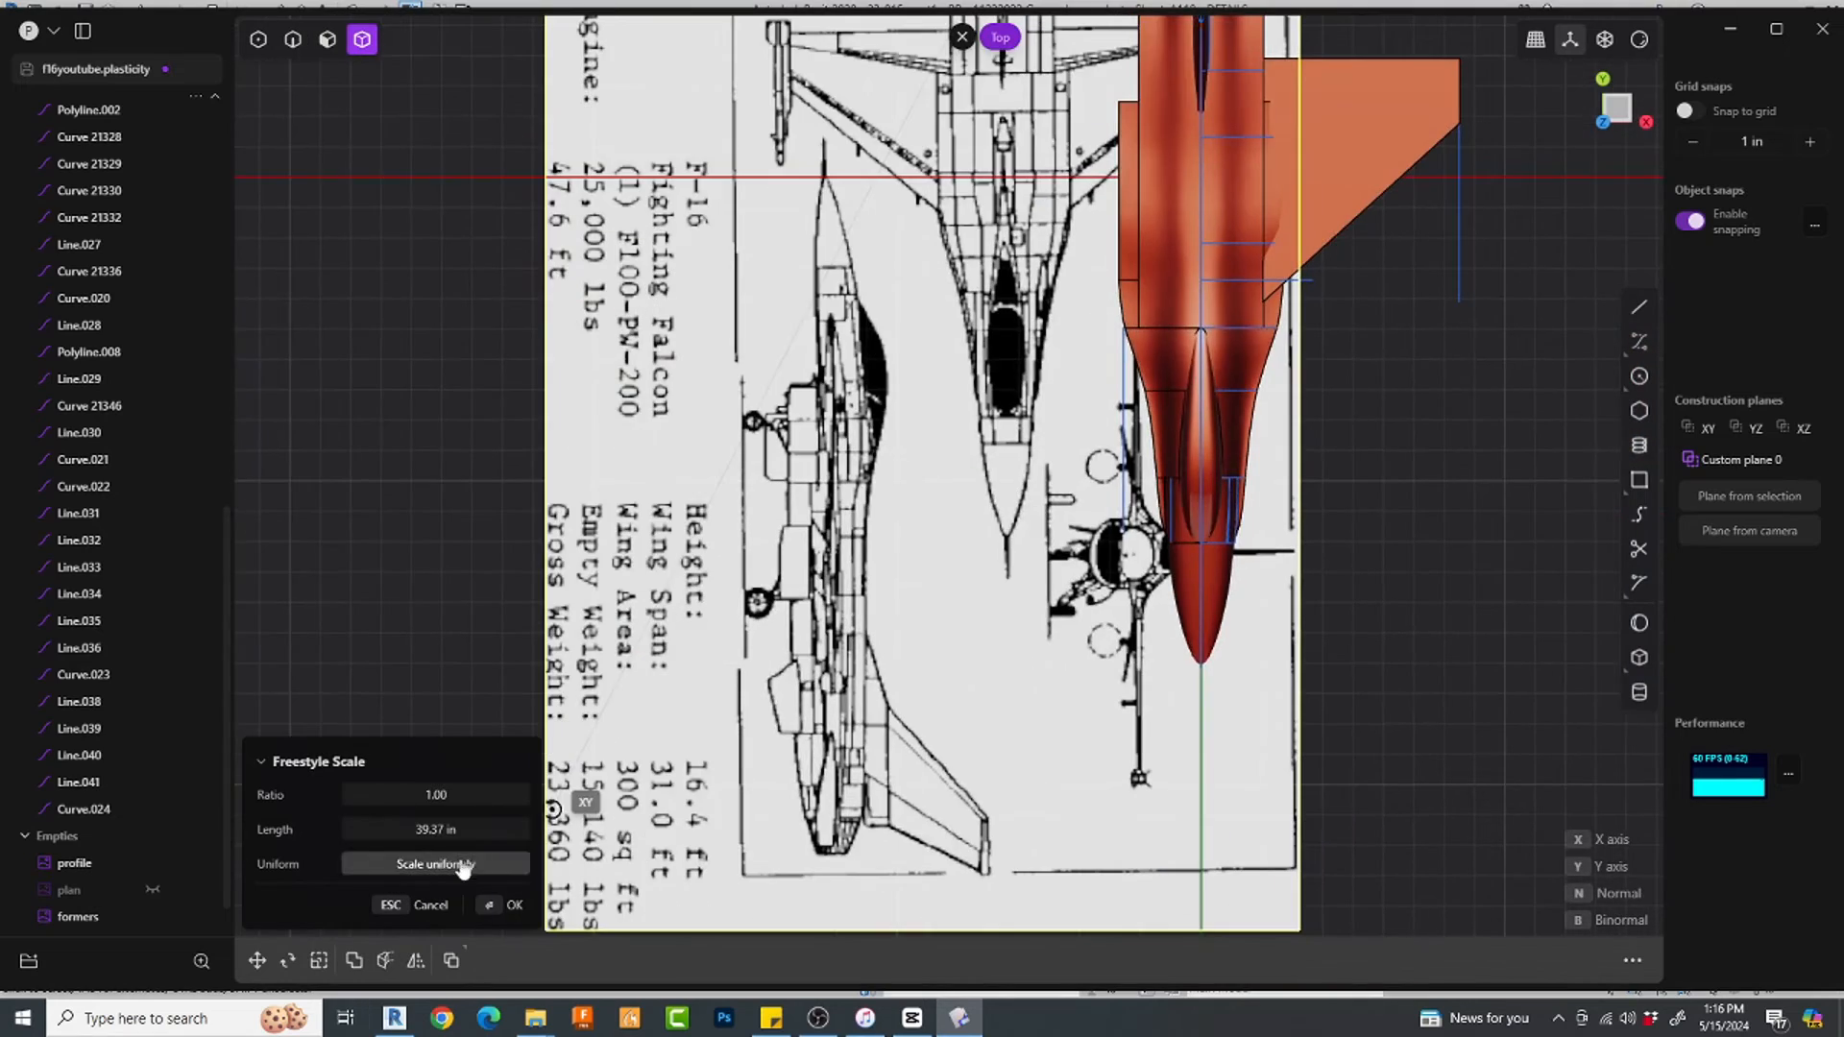
pyautogui.scroll(3, 1039, 540)
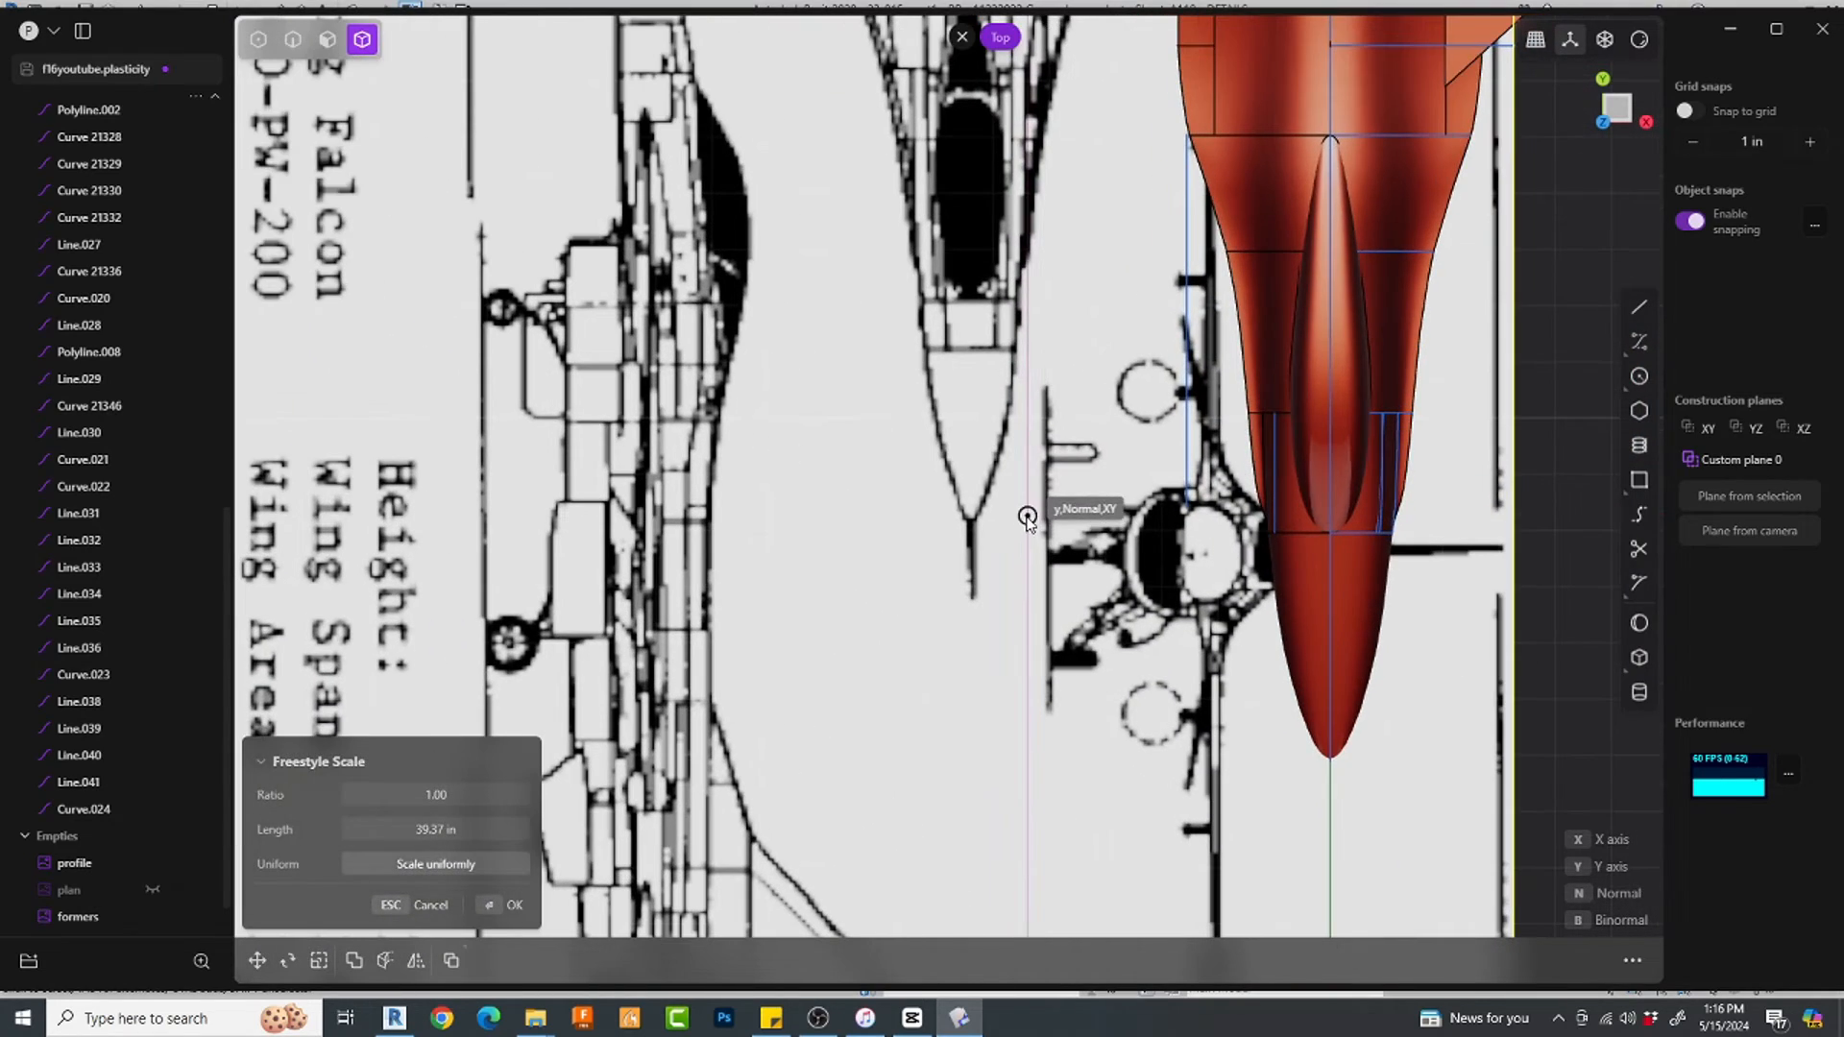
pyautogui.click(1028, 519)
pyautogui.click(1028, 794)
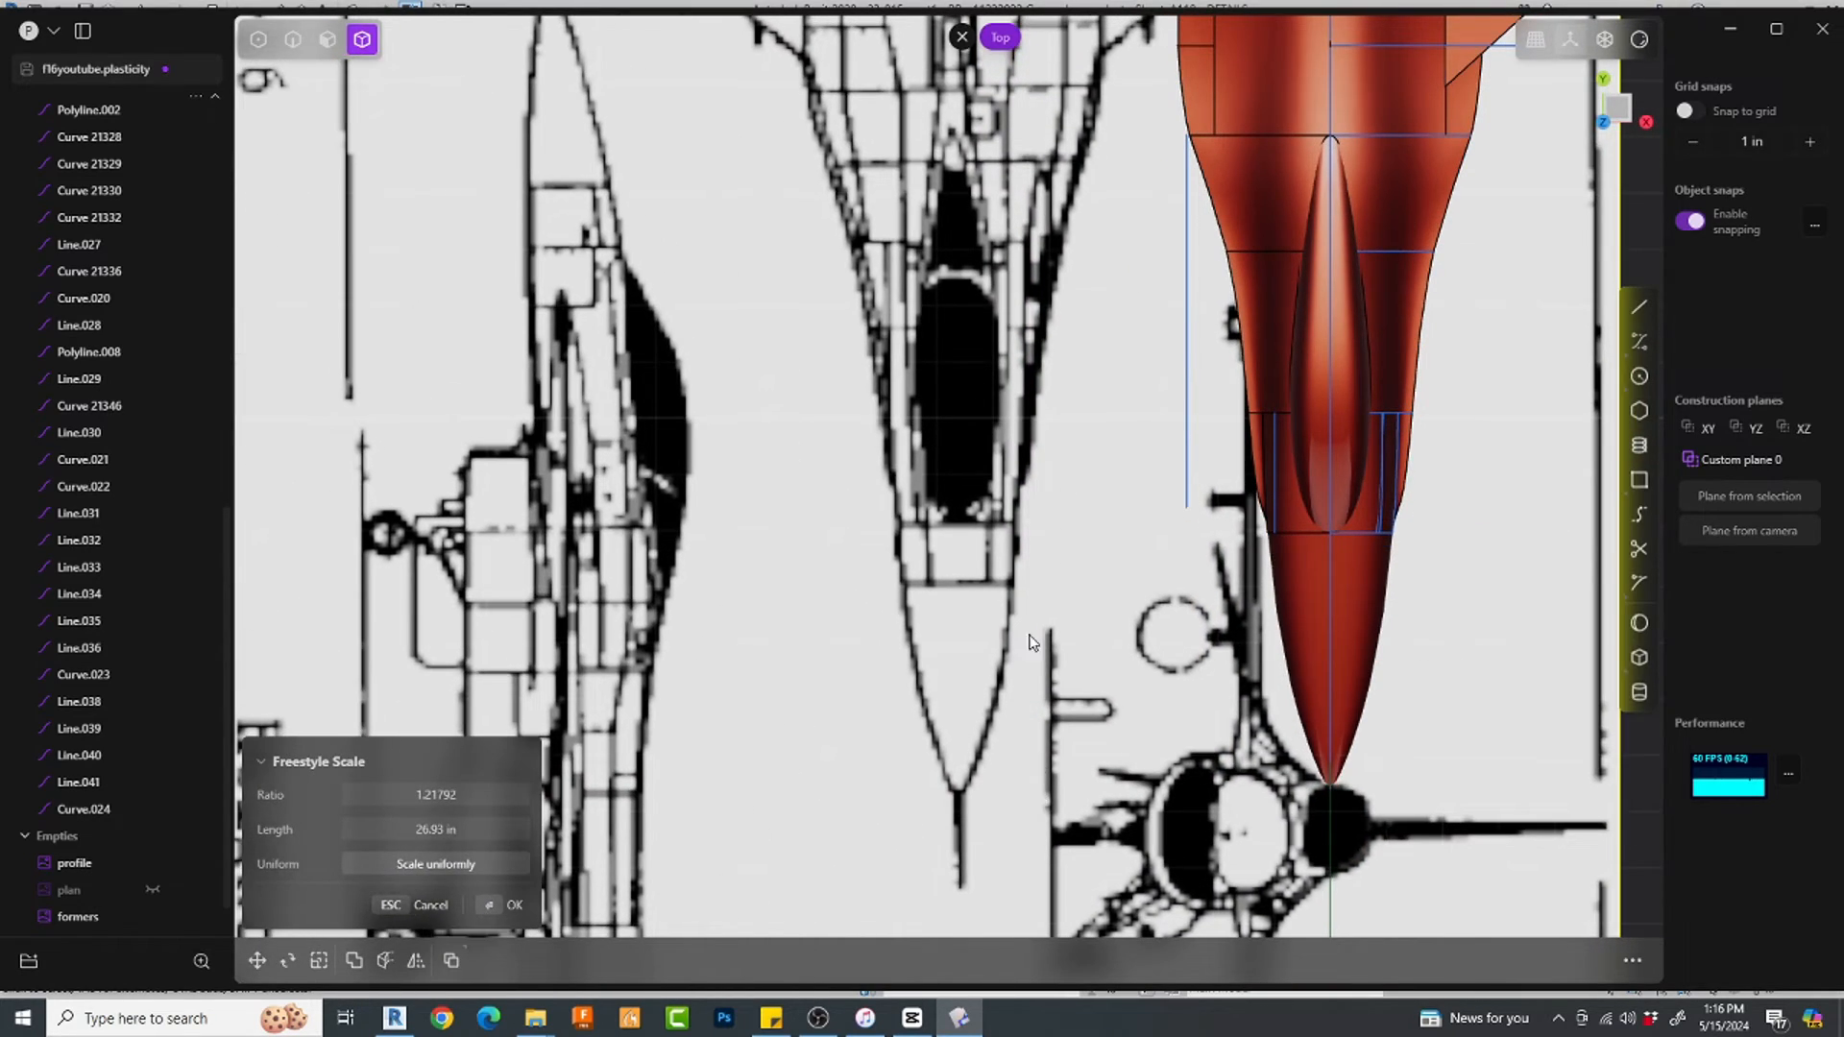
pyautogui.scroll(-5, 1030, 642)
# Step: Move the plan reference image along X to line its fuselage up with the model's centreline
pyautogui.press('g')
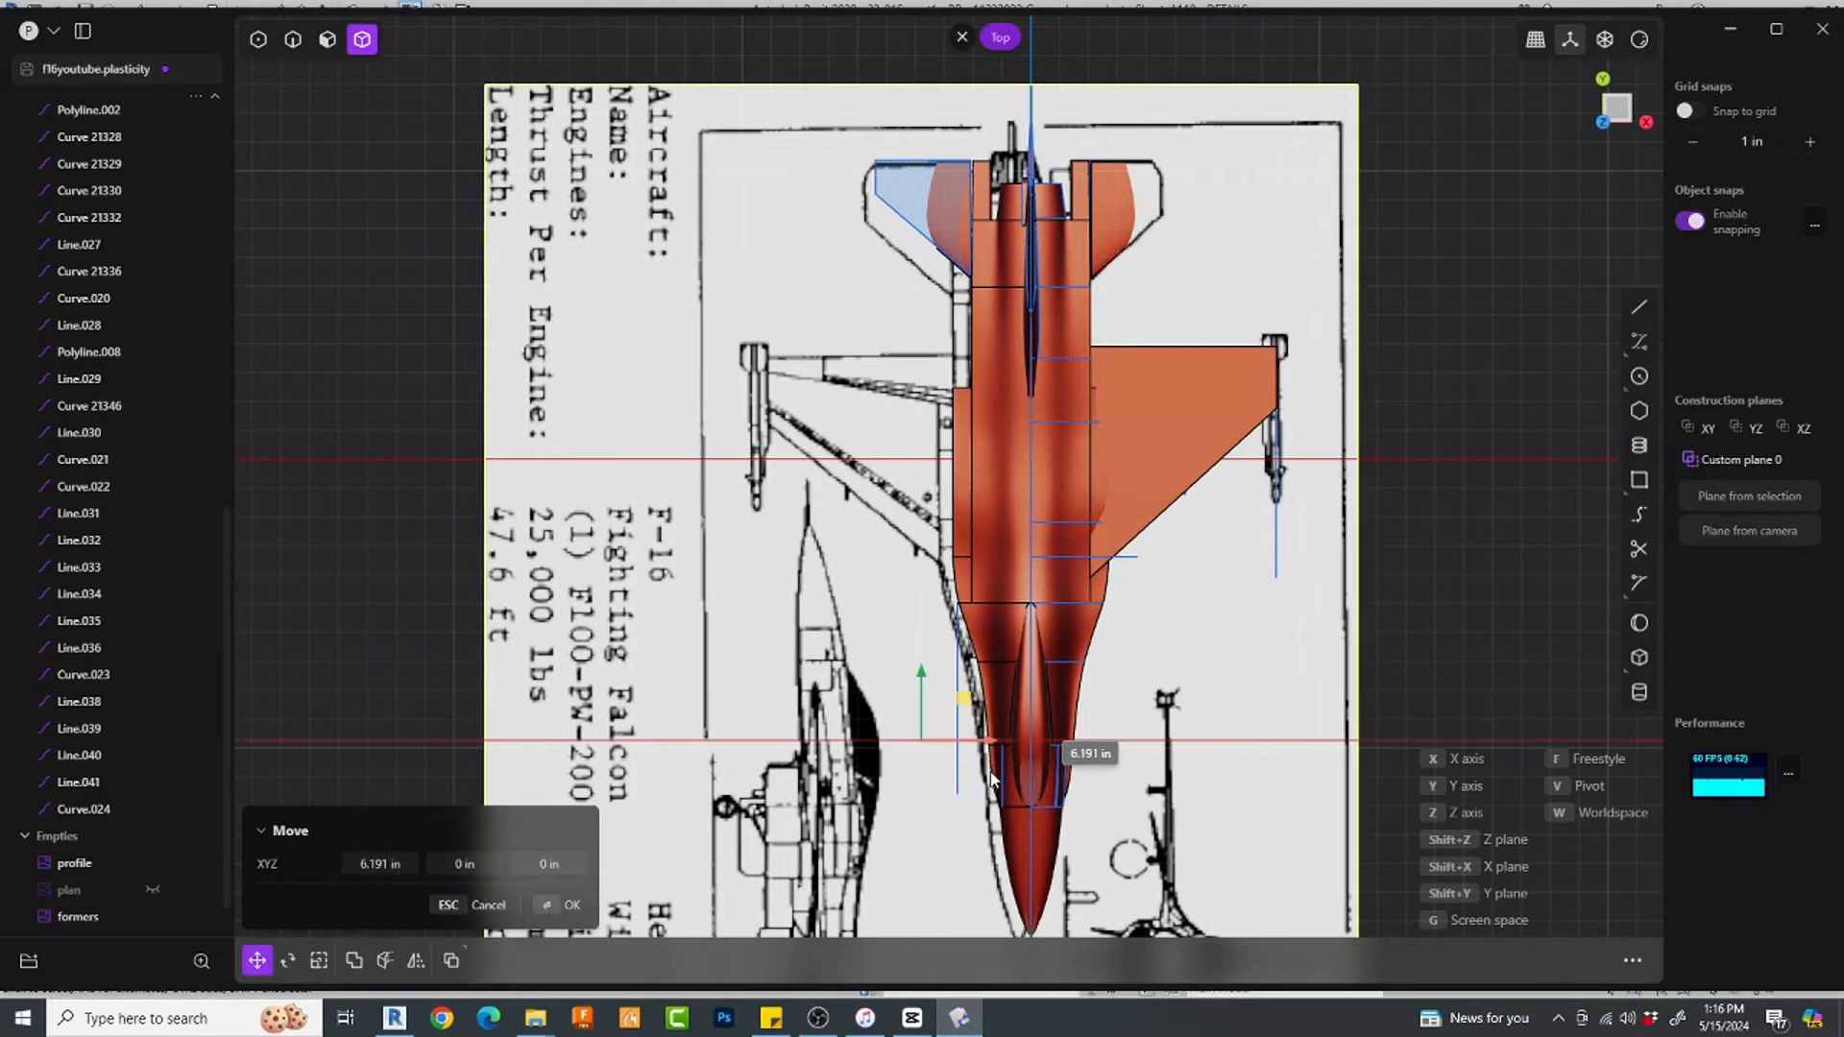
pyautogui.click(1478, 602)
pyautogui.scroll(5, 1240, 432)
pyautogui.scroll(-5, 1154, 476)
# Step: Isolate the wing slab together with the root and tip airfoil curves
pyautogui.moveTo(1154, 477); pyautogui.dragTo(1099, 515, button='middle')
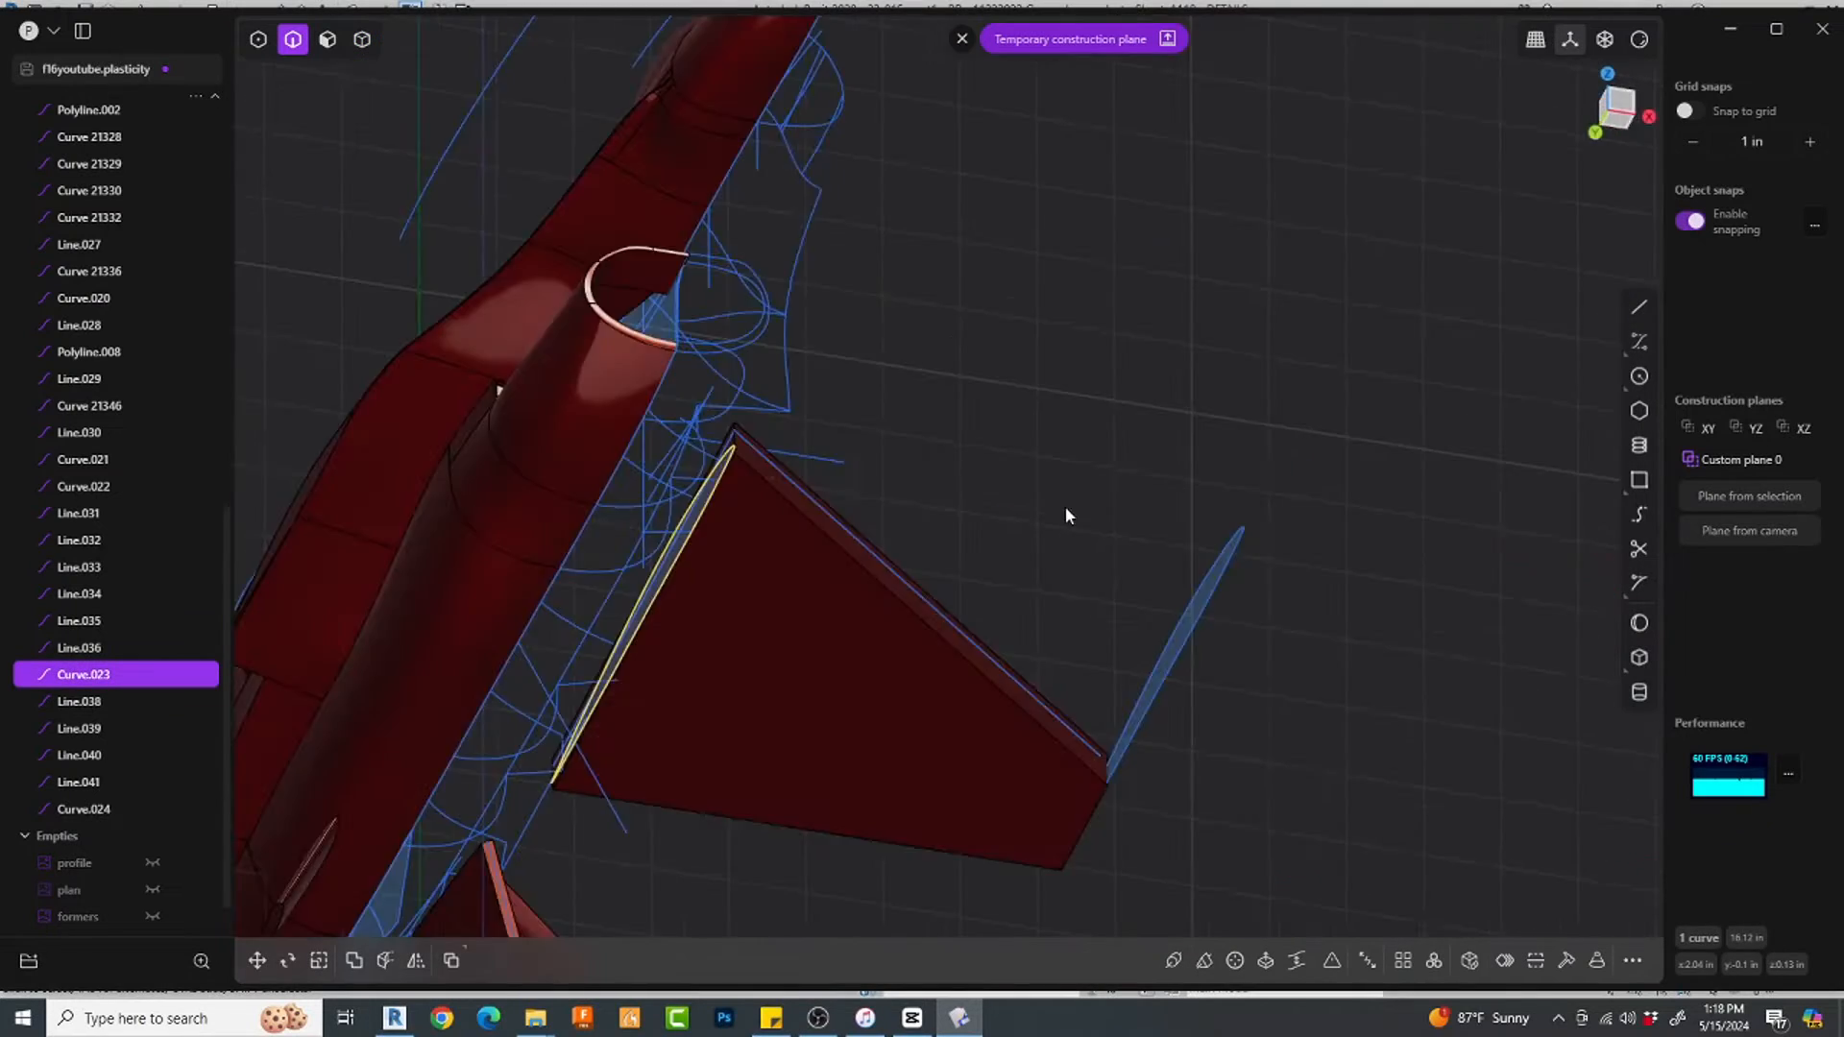
pyautogui.moveTo(1064, 505); pyautogui.dragTo(943, 730, button='middle')
pyautogui.keyDown('shift'); pyautogui.click(1166, 523); pyautogui.keyUp('shift')
pyautogui.press('4')
pyautogui.keyDown('shift'); pyautogui.click(1191, 389); pyautogui.keyUp('shift')
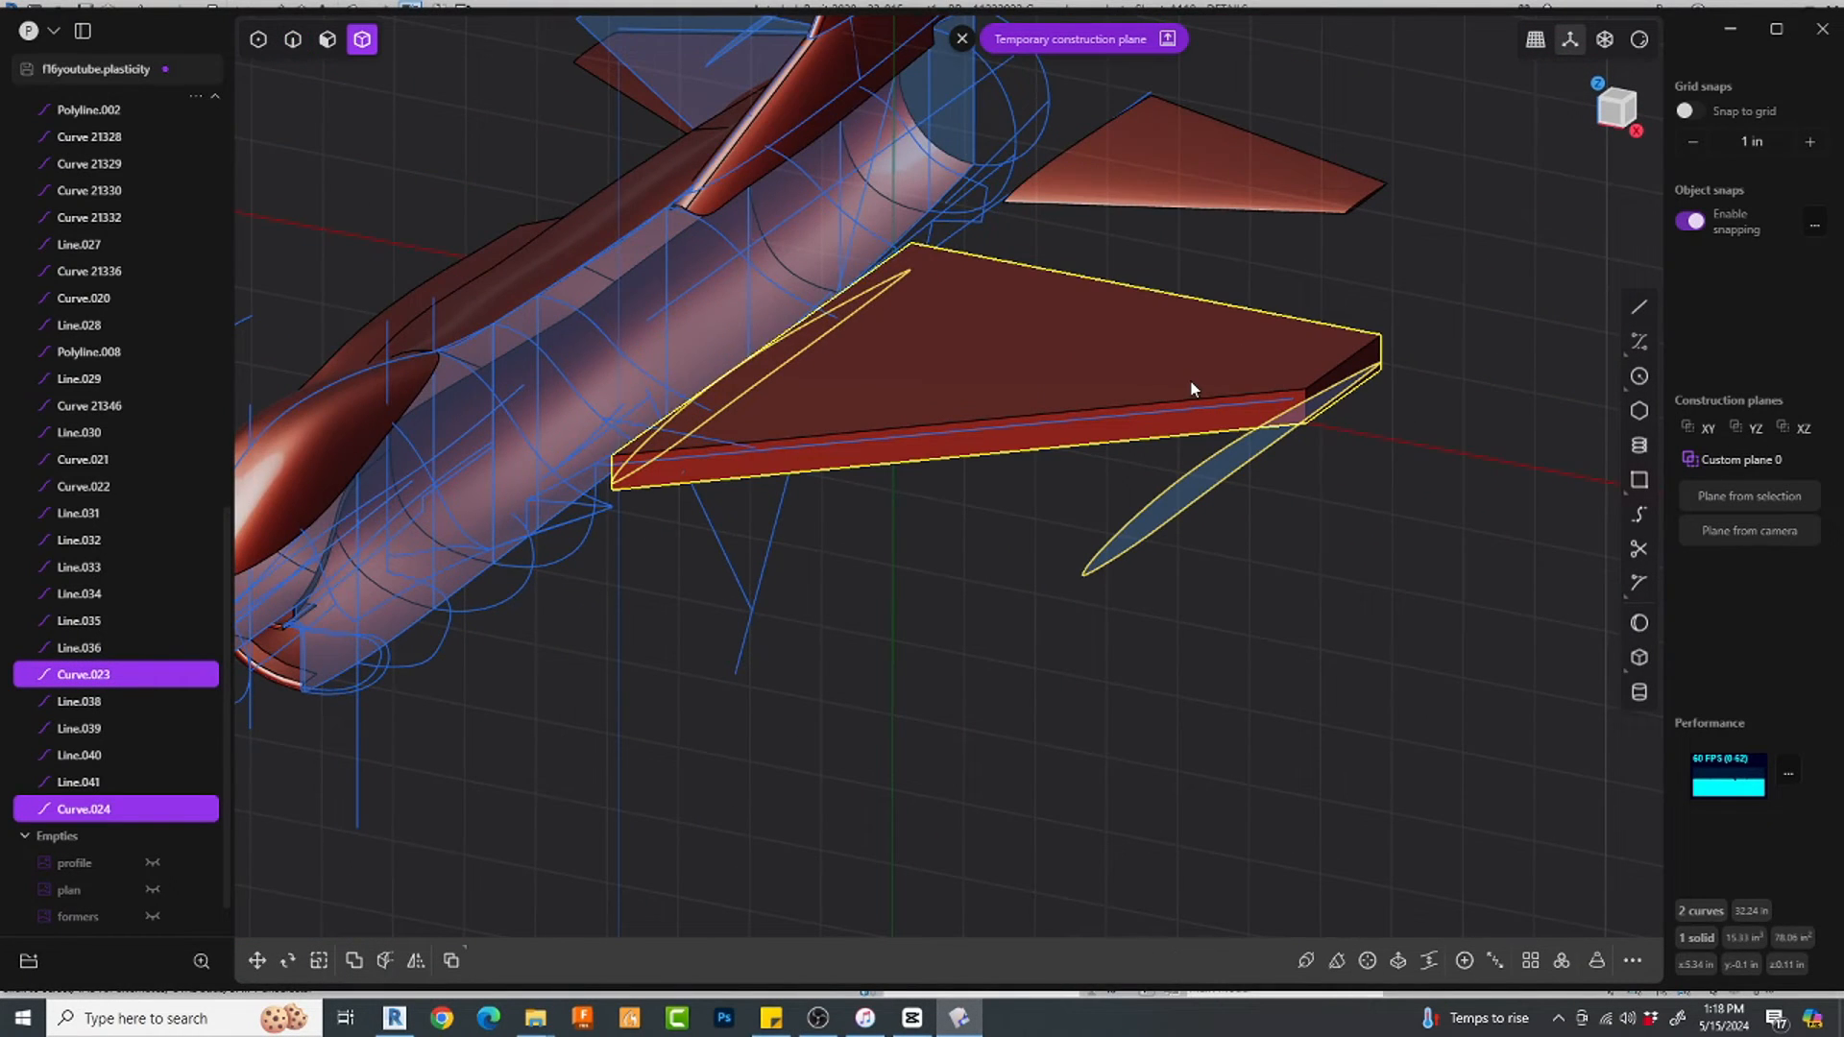
pyautogui.press('/')
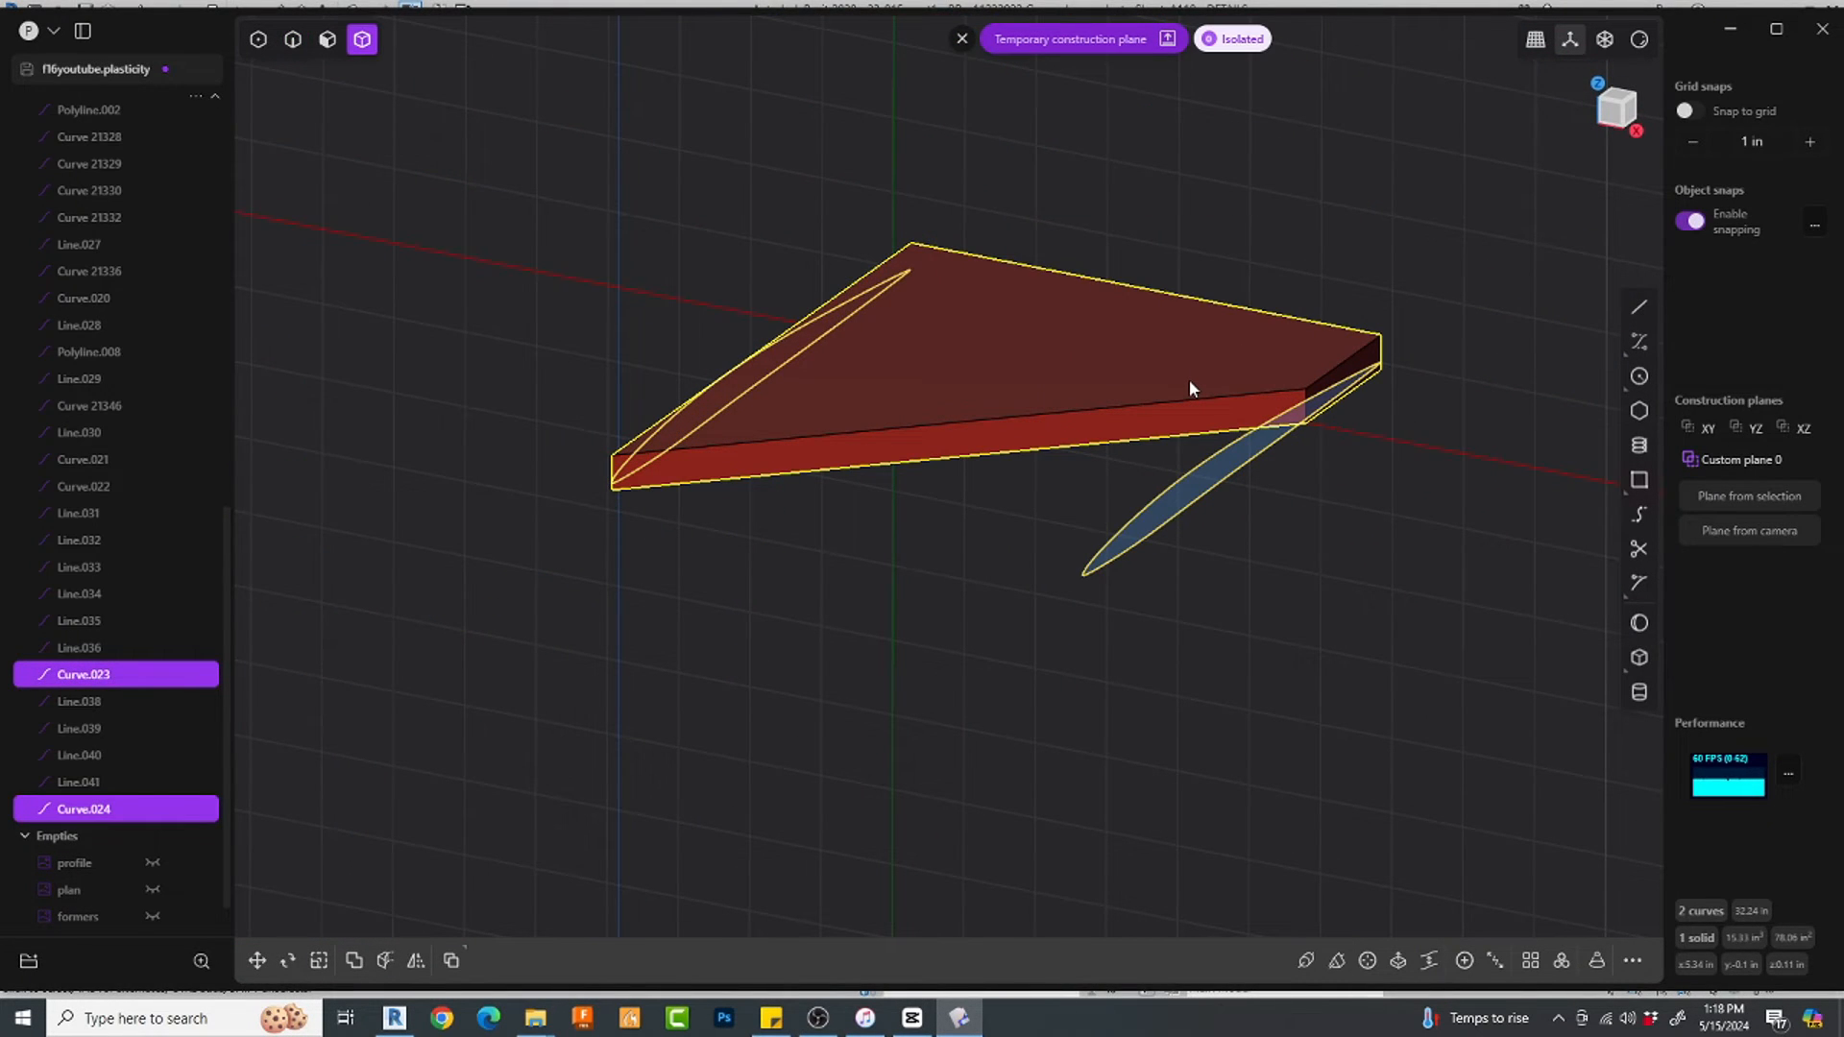
# Step: Scale the tip airfoil uniformly about its trailing point so its nose meets the front corner of the slab's tip face
pyautogui.scroll(5, 1398, 338)
pyautogui.press('3')
pyautogui.press('2')
pyautogui.click(1101, 579)
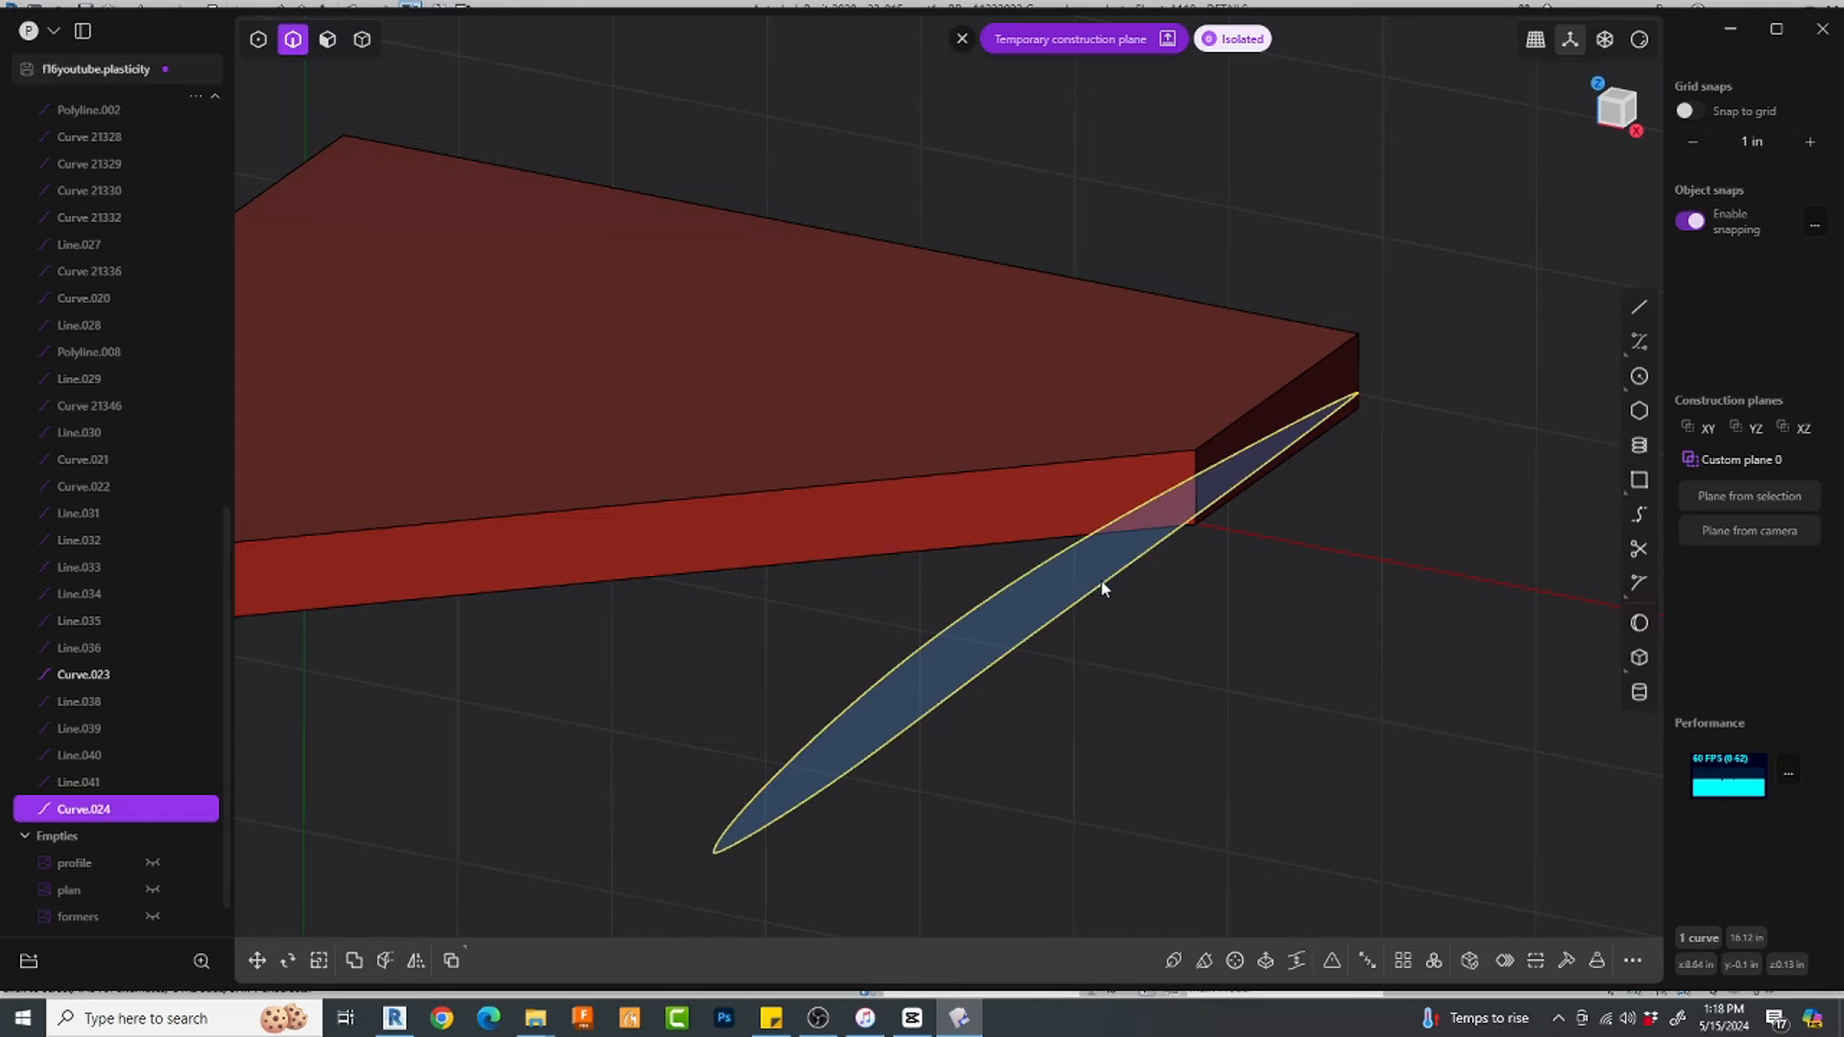
pyautogui.press('s')
pyautogui.scroll(2, 1504, 401)
pyautogui.click(1315, 400)
pyautogui.keyDown('shift'); pyautogui.moveTo(528, 932); pyautogui.dragTo(898, 548, button='middle'); pyautogui.keyUp('shift')
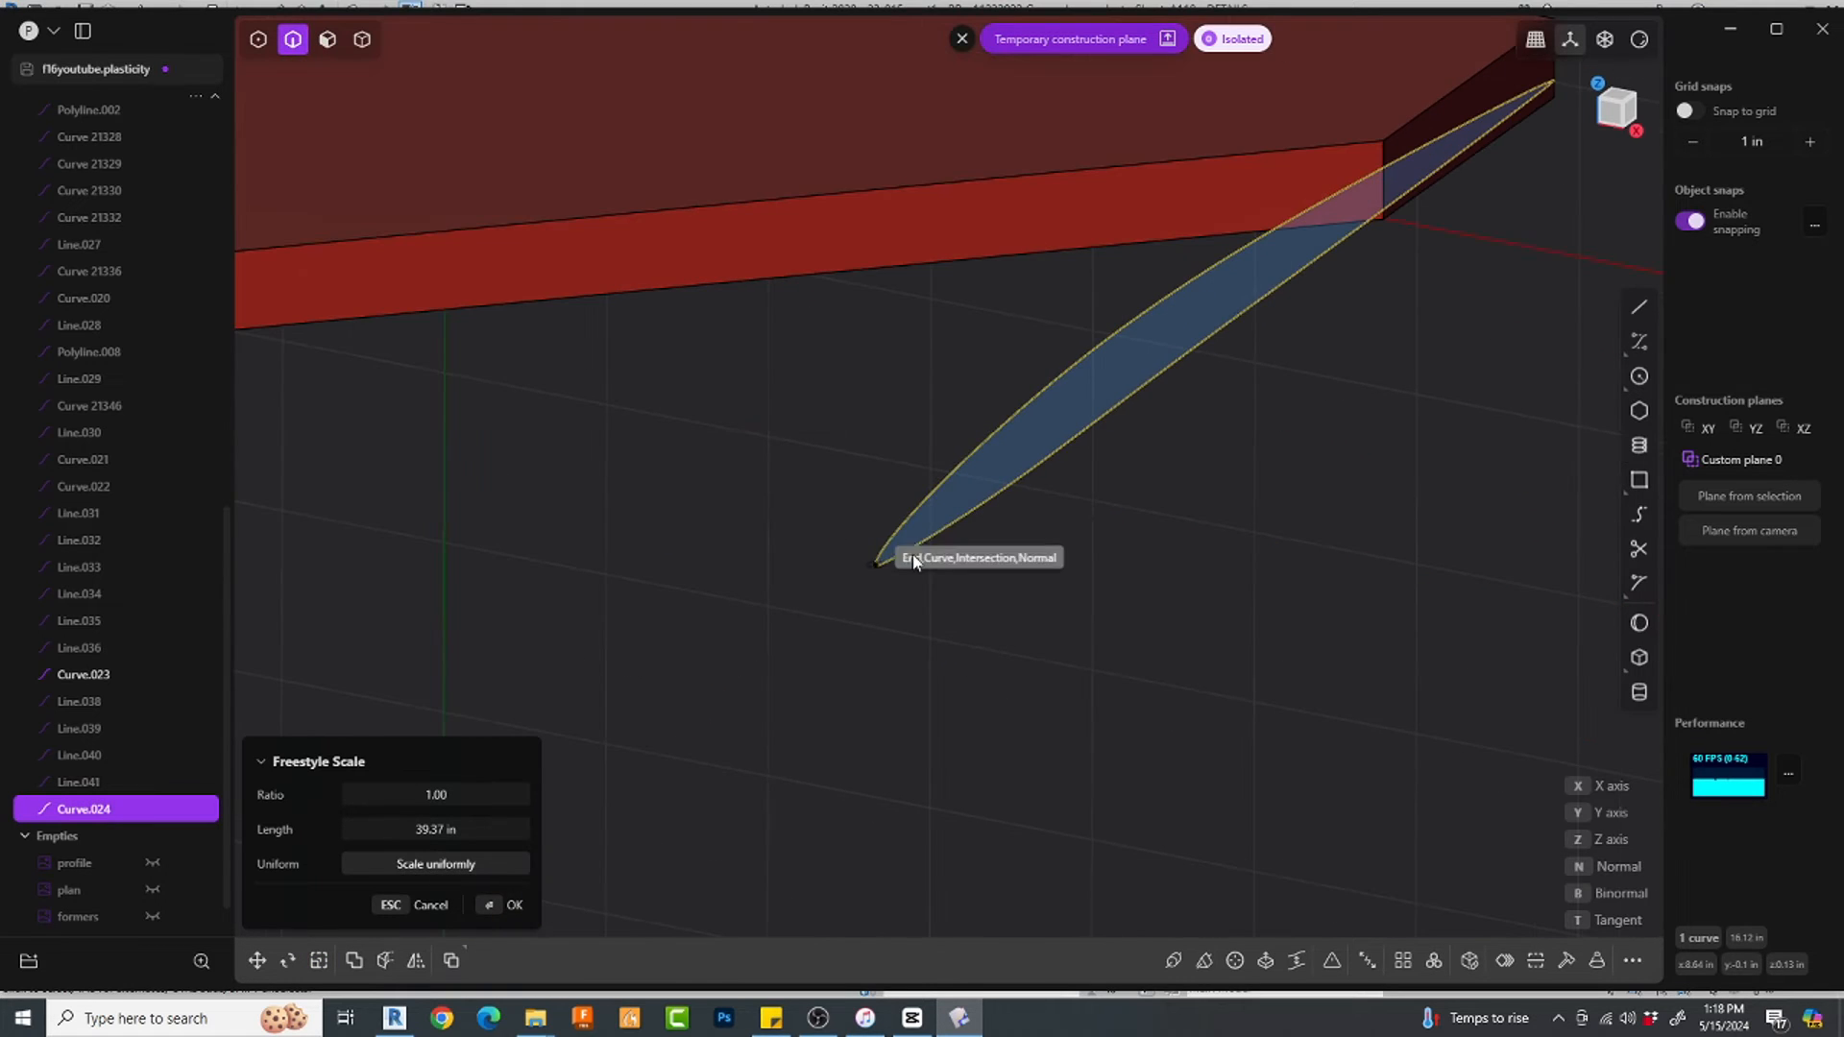
pyautogui.press('Escape')
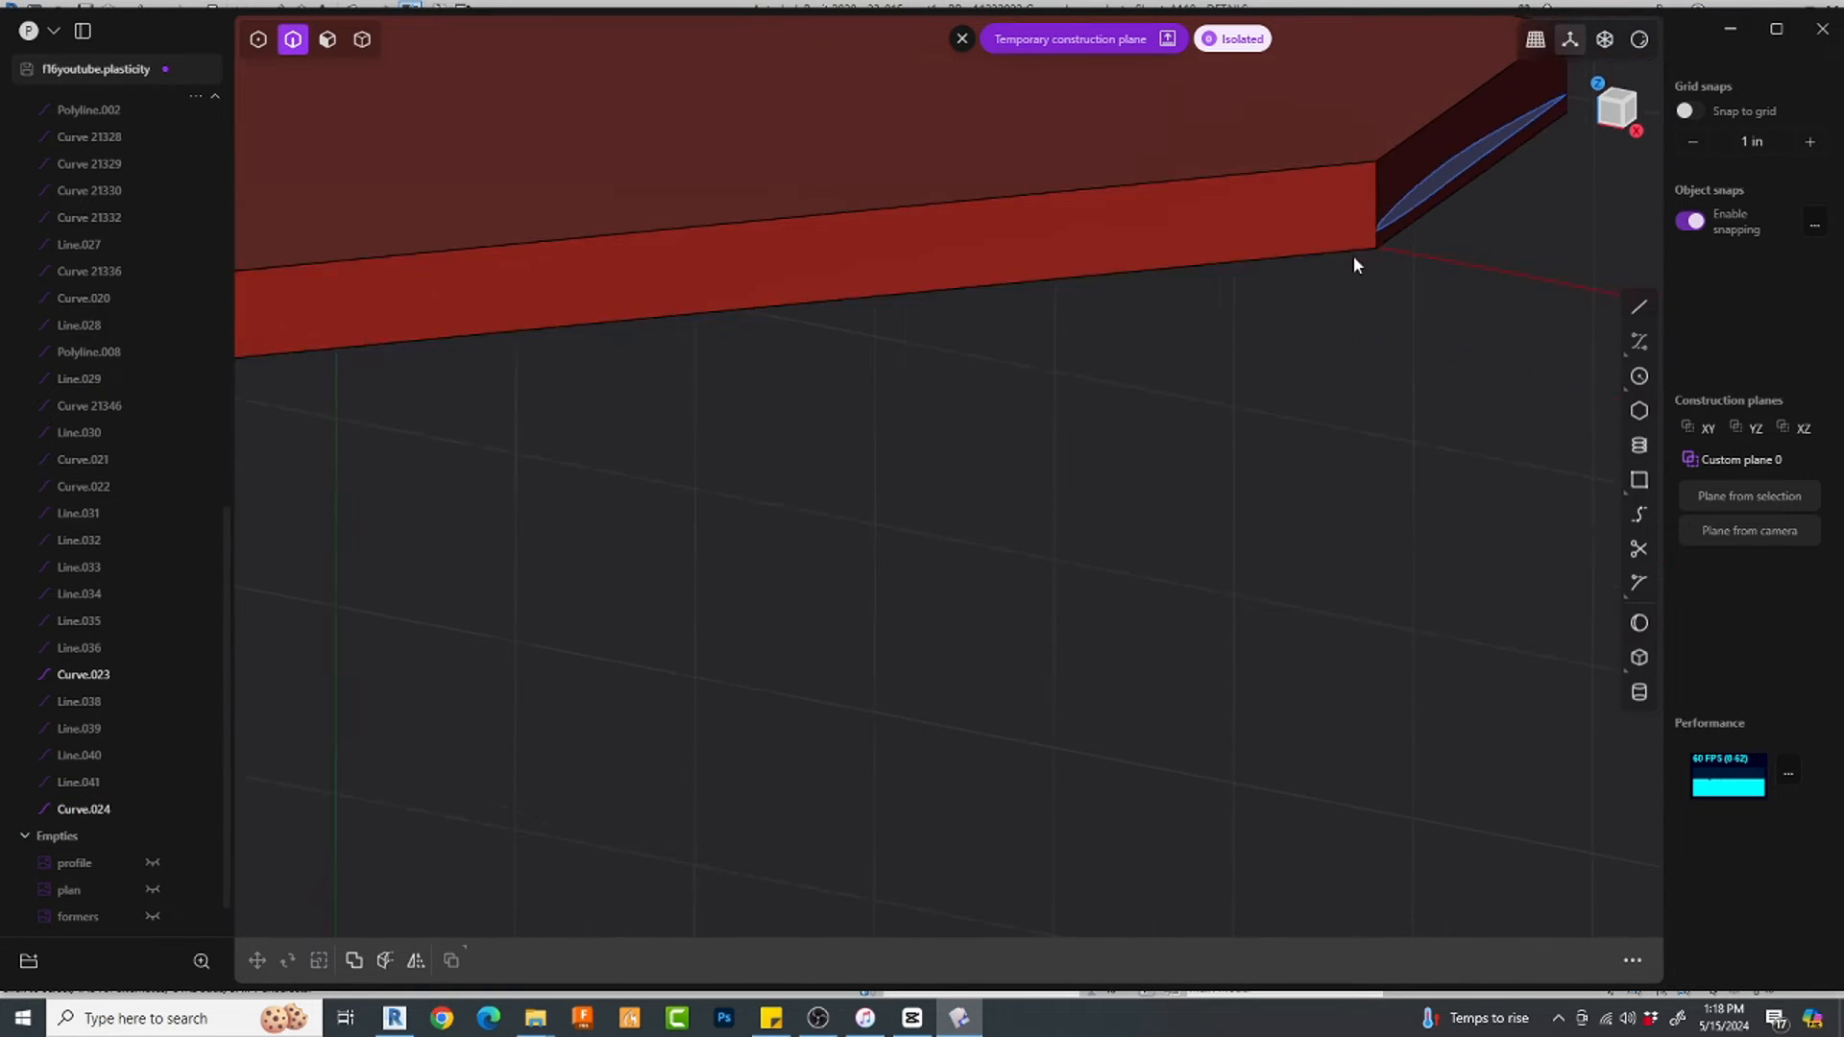
# Step: Hide the wing slab and view the two airfoil curves from the right side
pyautogui.moveTo(1352, 256); pyautogui.dragTo(1156, 366, button='middle')
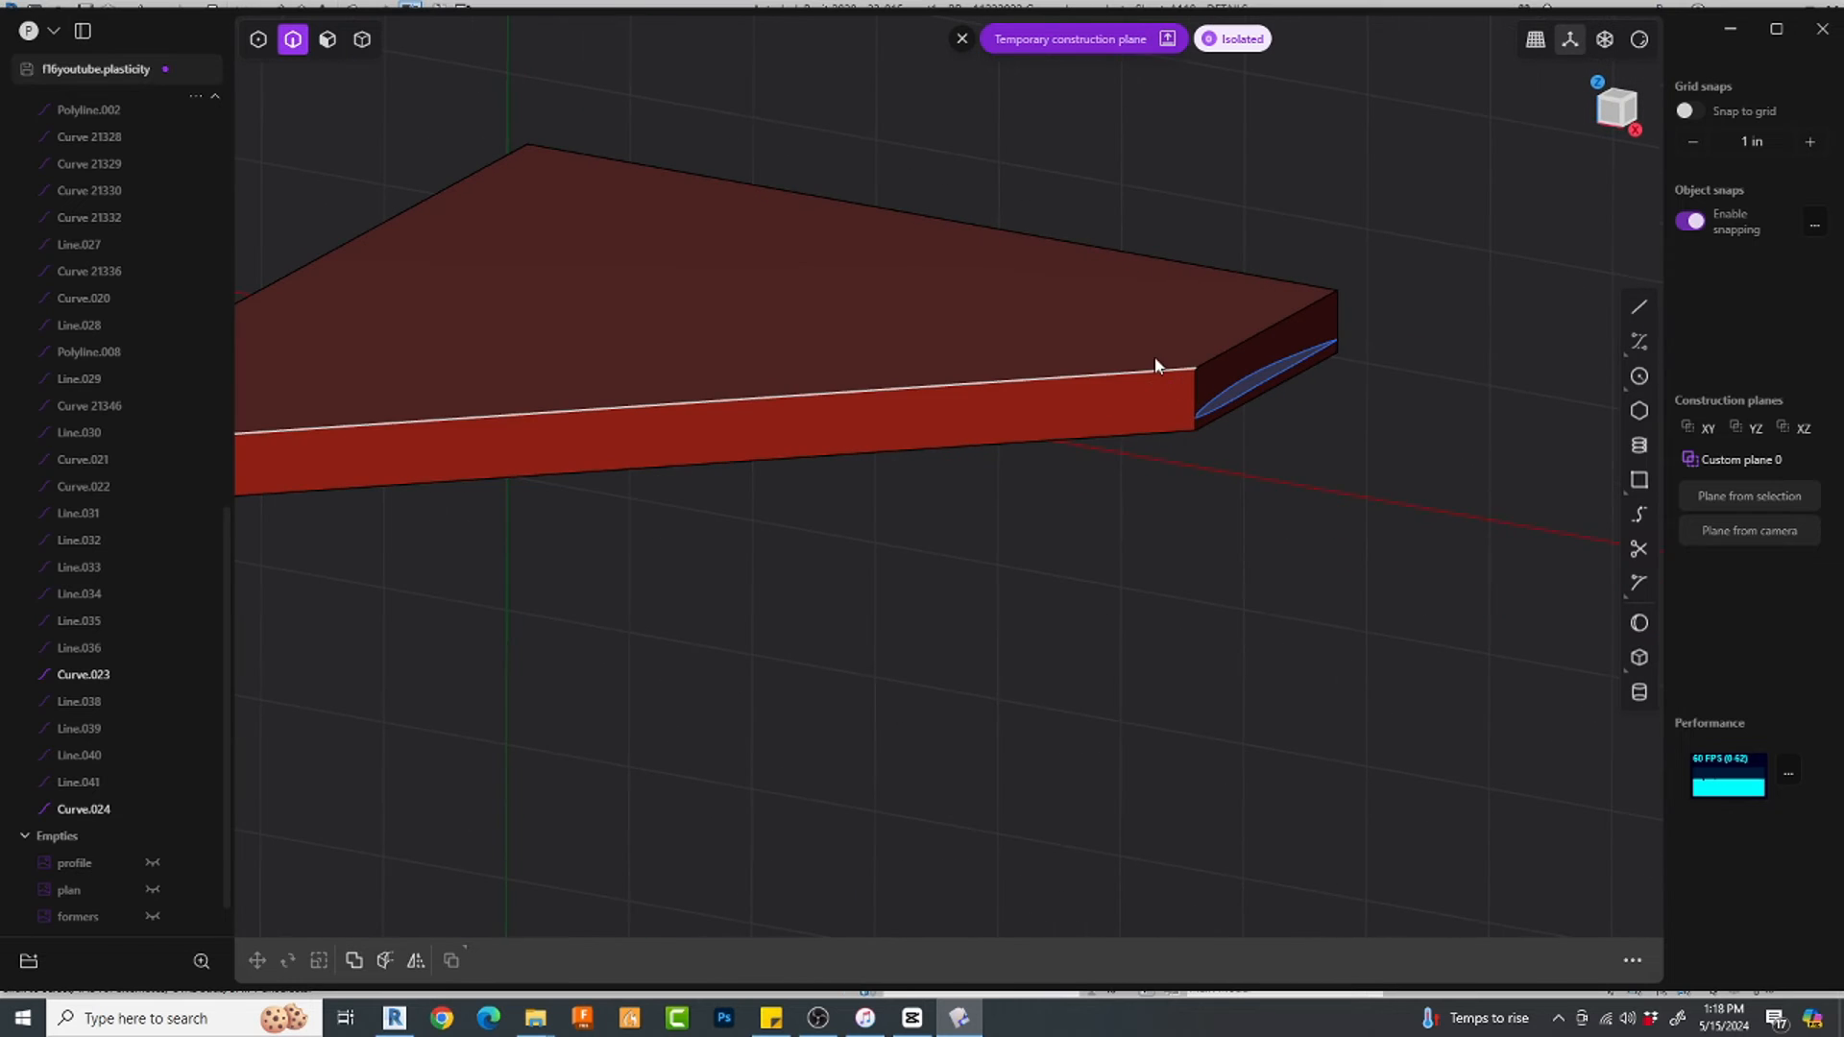
pyautogui.press('4')
pyautogui.click(1149, 327)
pyautogui.press('h')
pyautogui.press('KP_3')
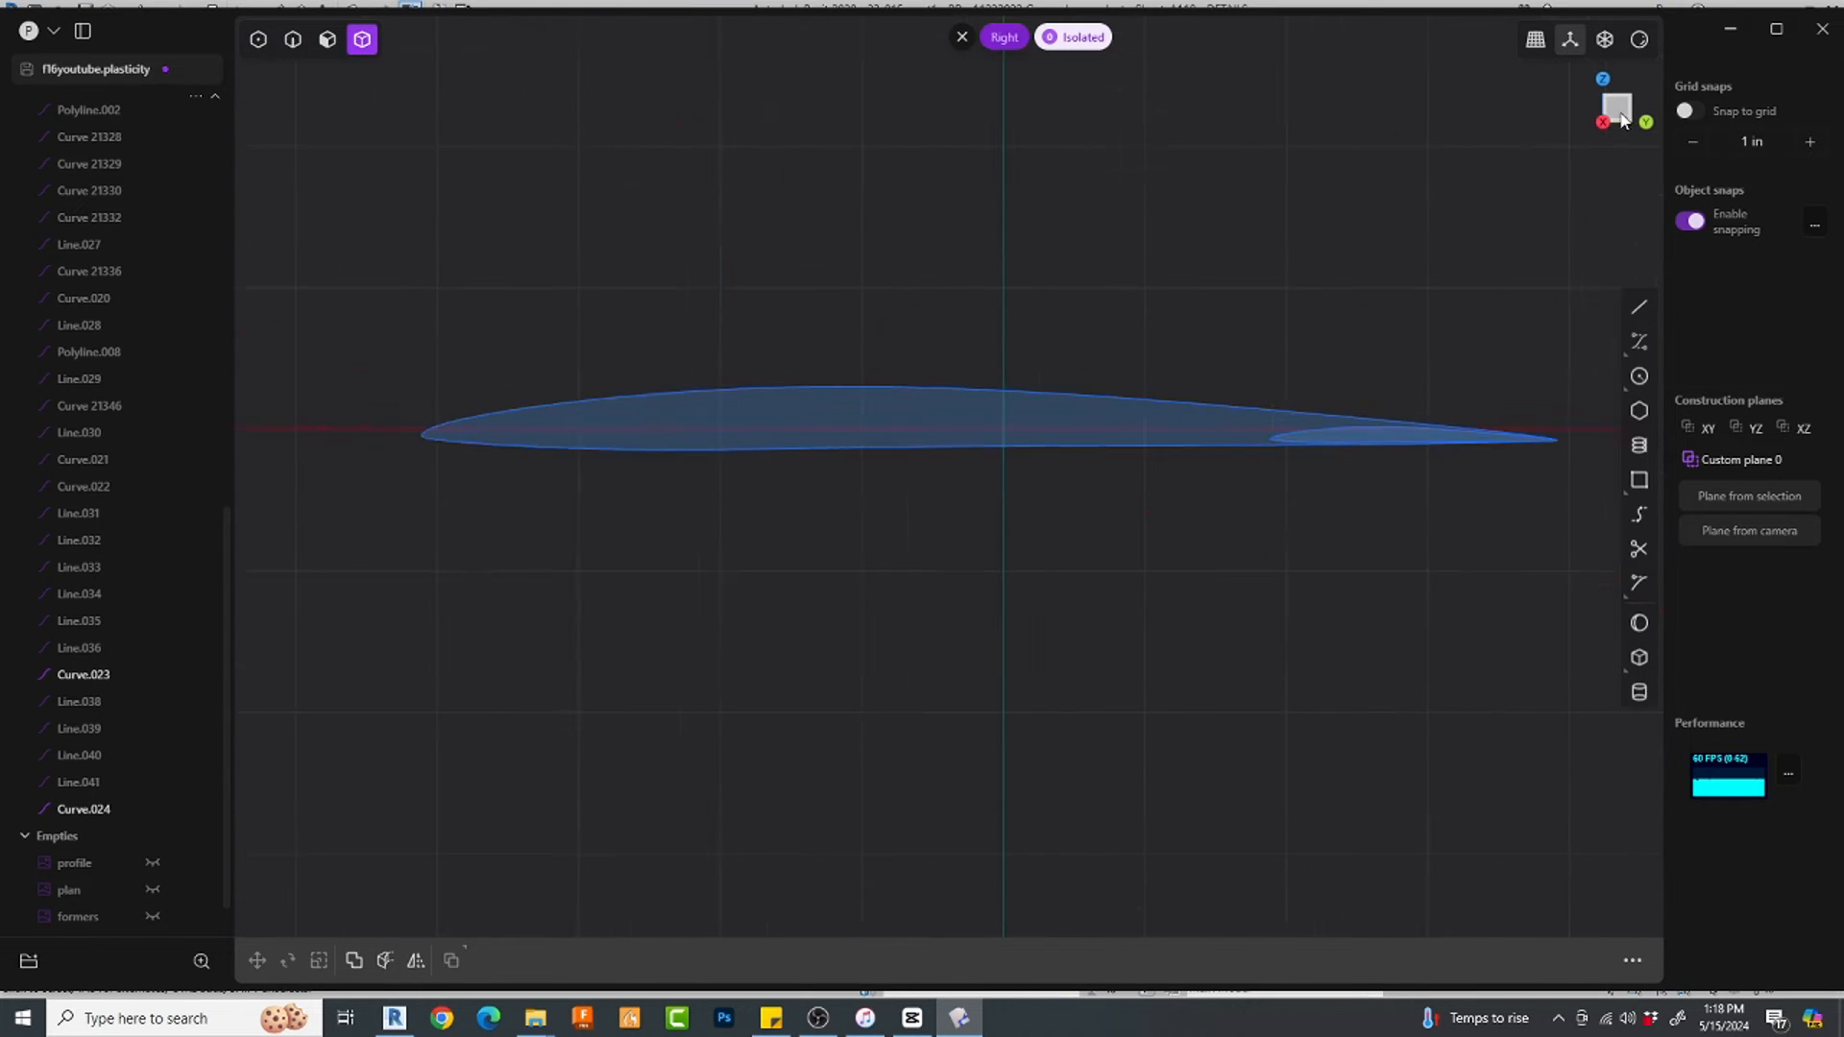
# Step: Rotate the tip airfoil 1.5 degrees about its trailing point so its nose tilts downward
pyautogui.press('2')
pyautogui.click(1181, 433)
pyautogui.scroll(3, 1328, 511)
pyautogui.press('r')
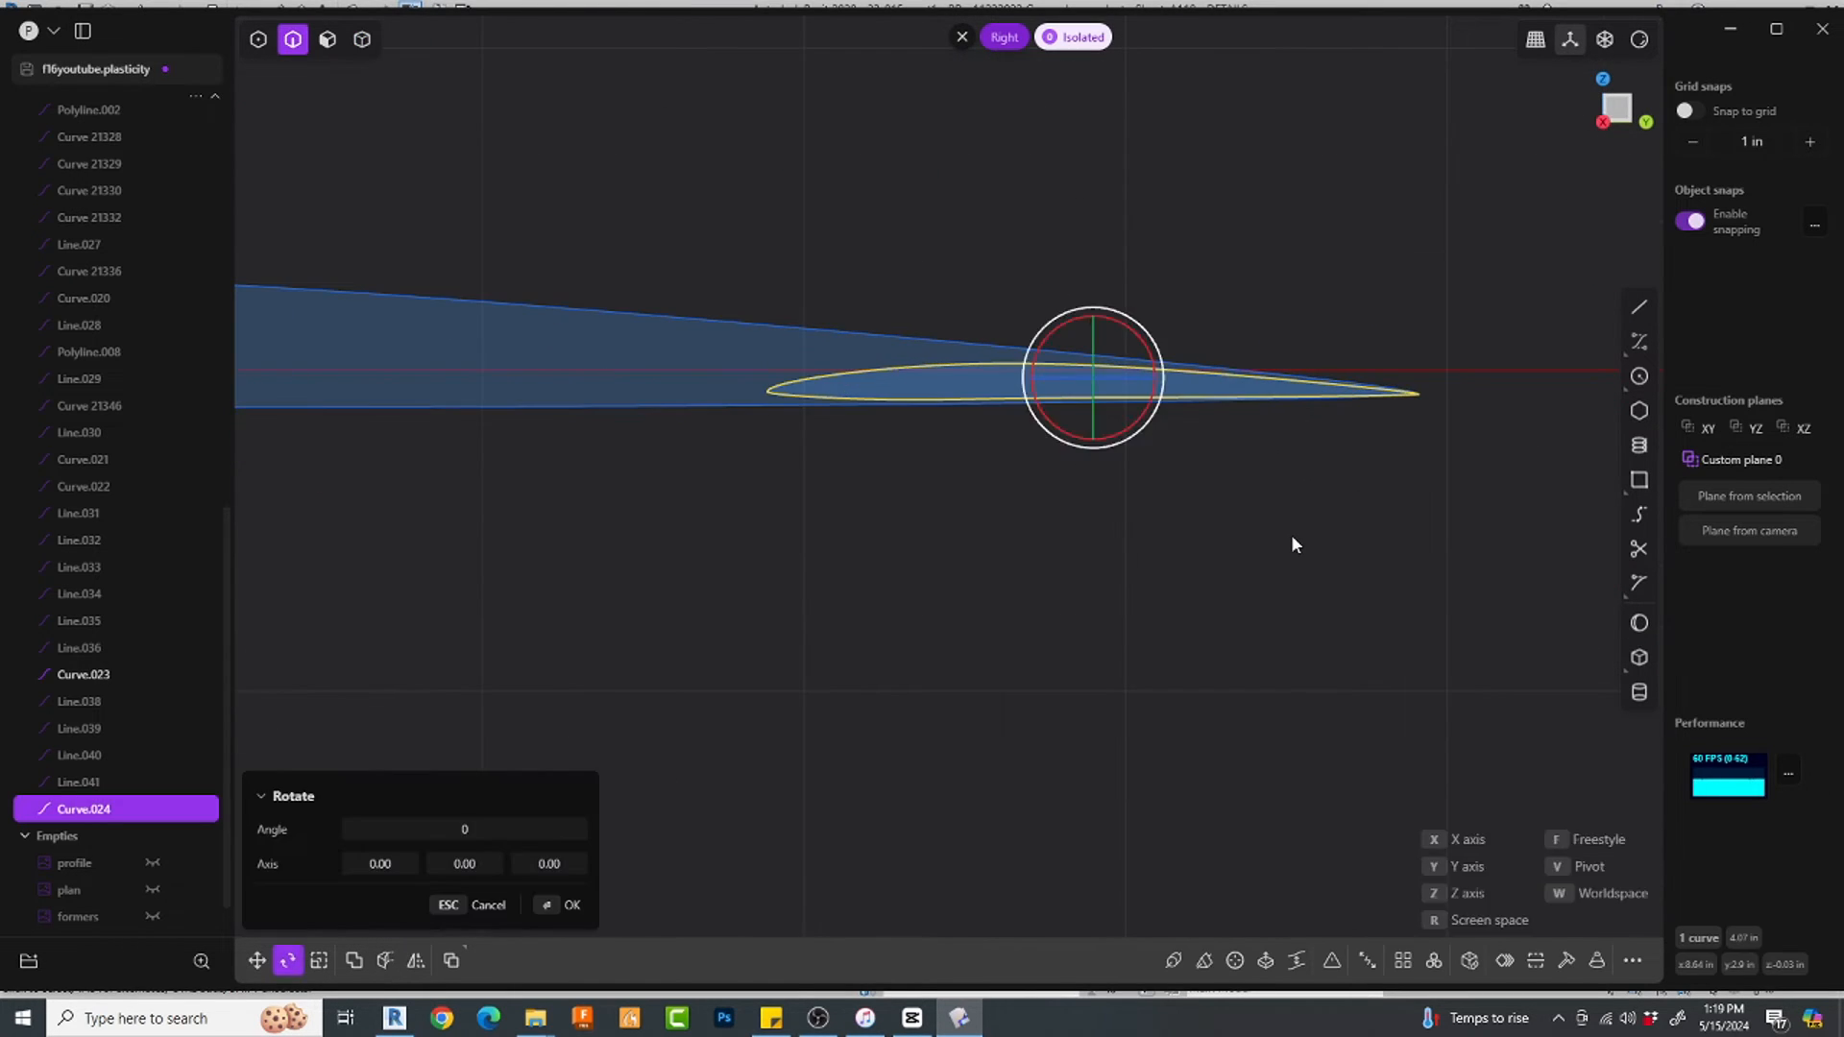
pyautogui.moveTo(1399, 332); pyautogui.dragTo(1397, 336)
pyautogui.click(1397, 329)
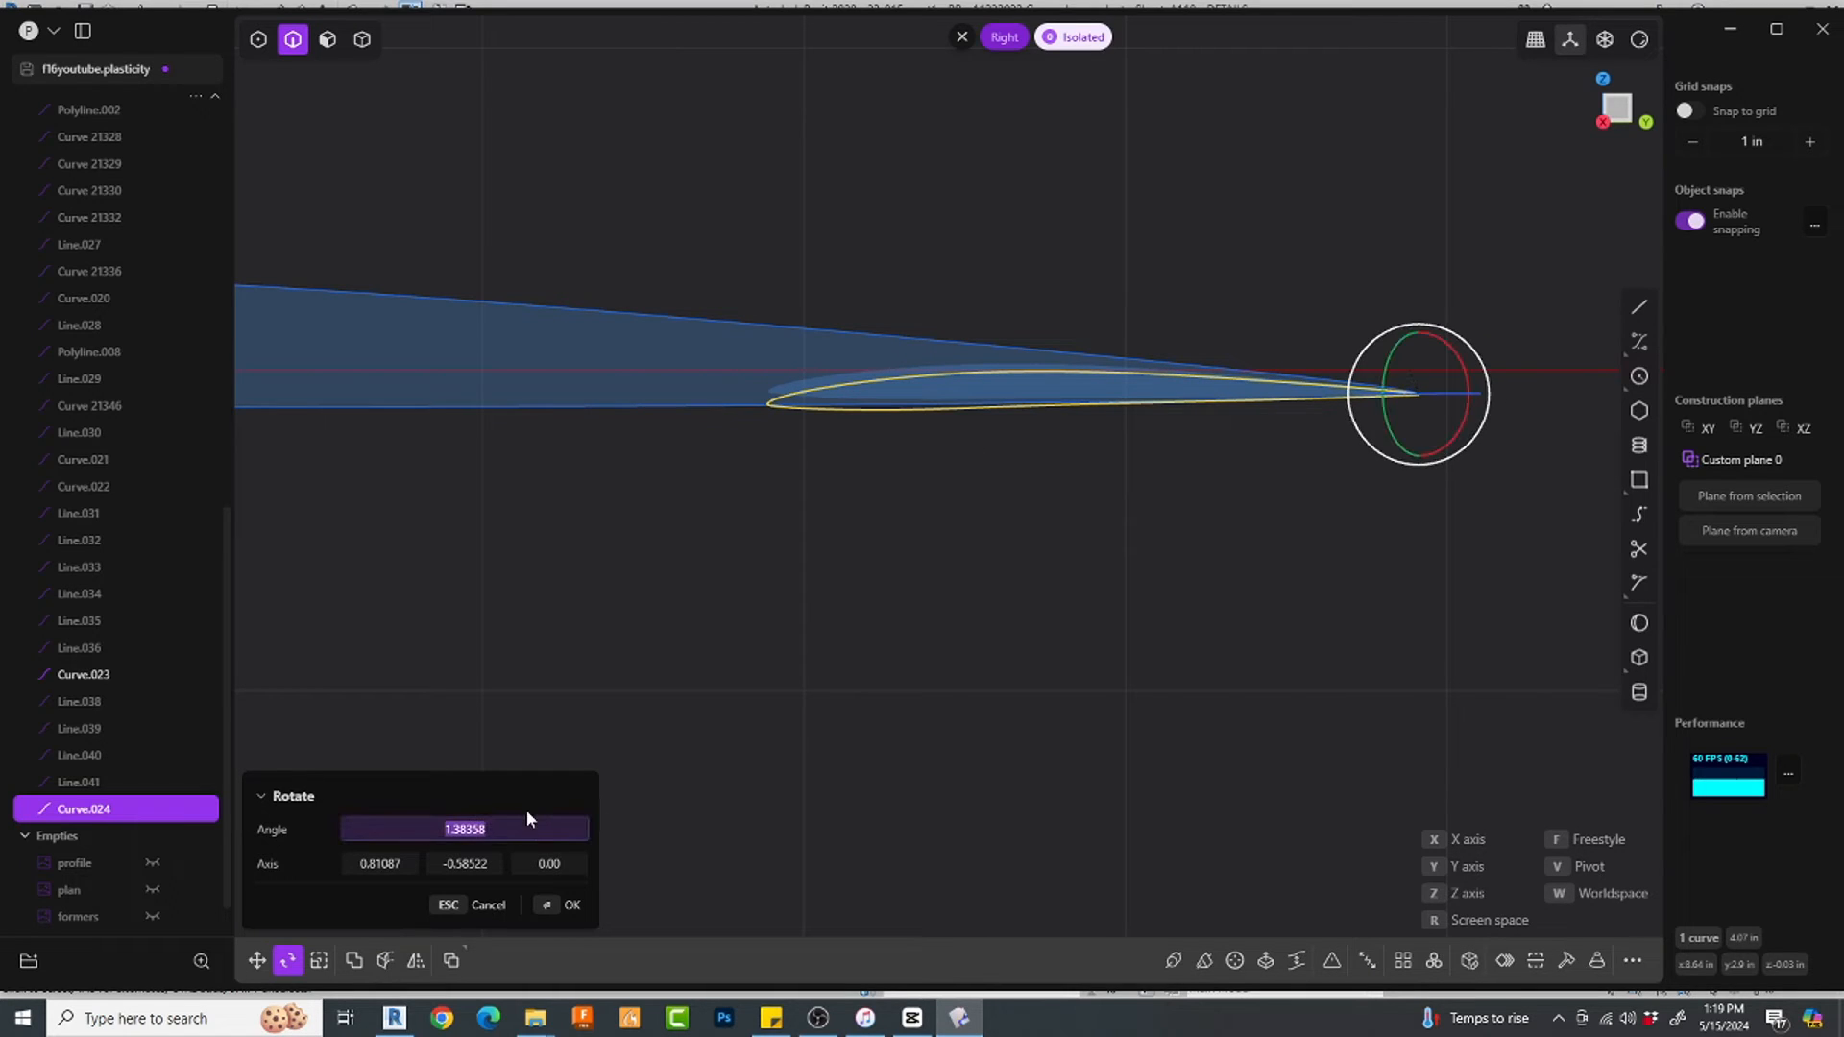
pyautogui.write('-1.5')
pyautogui.press('Return')
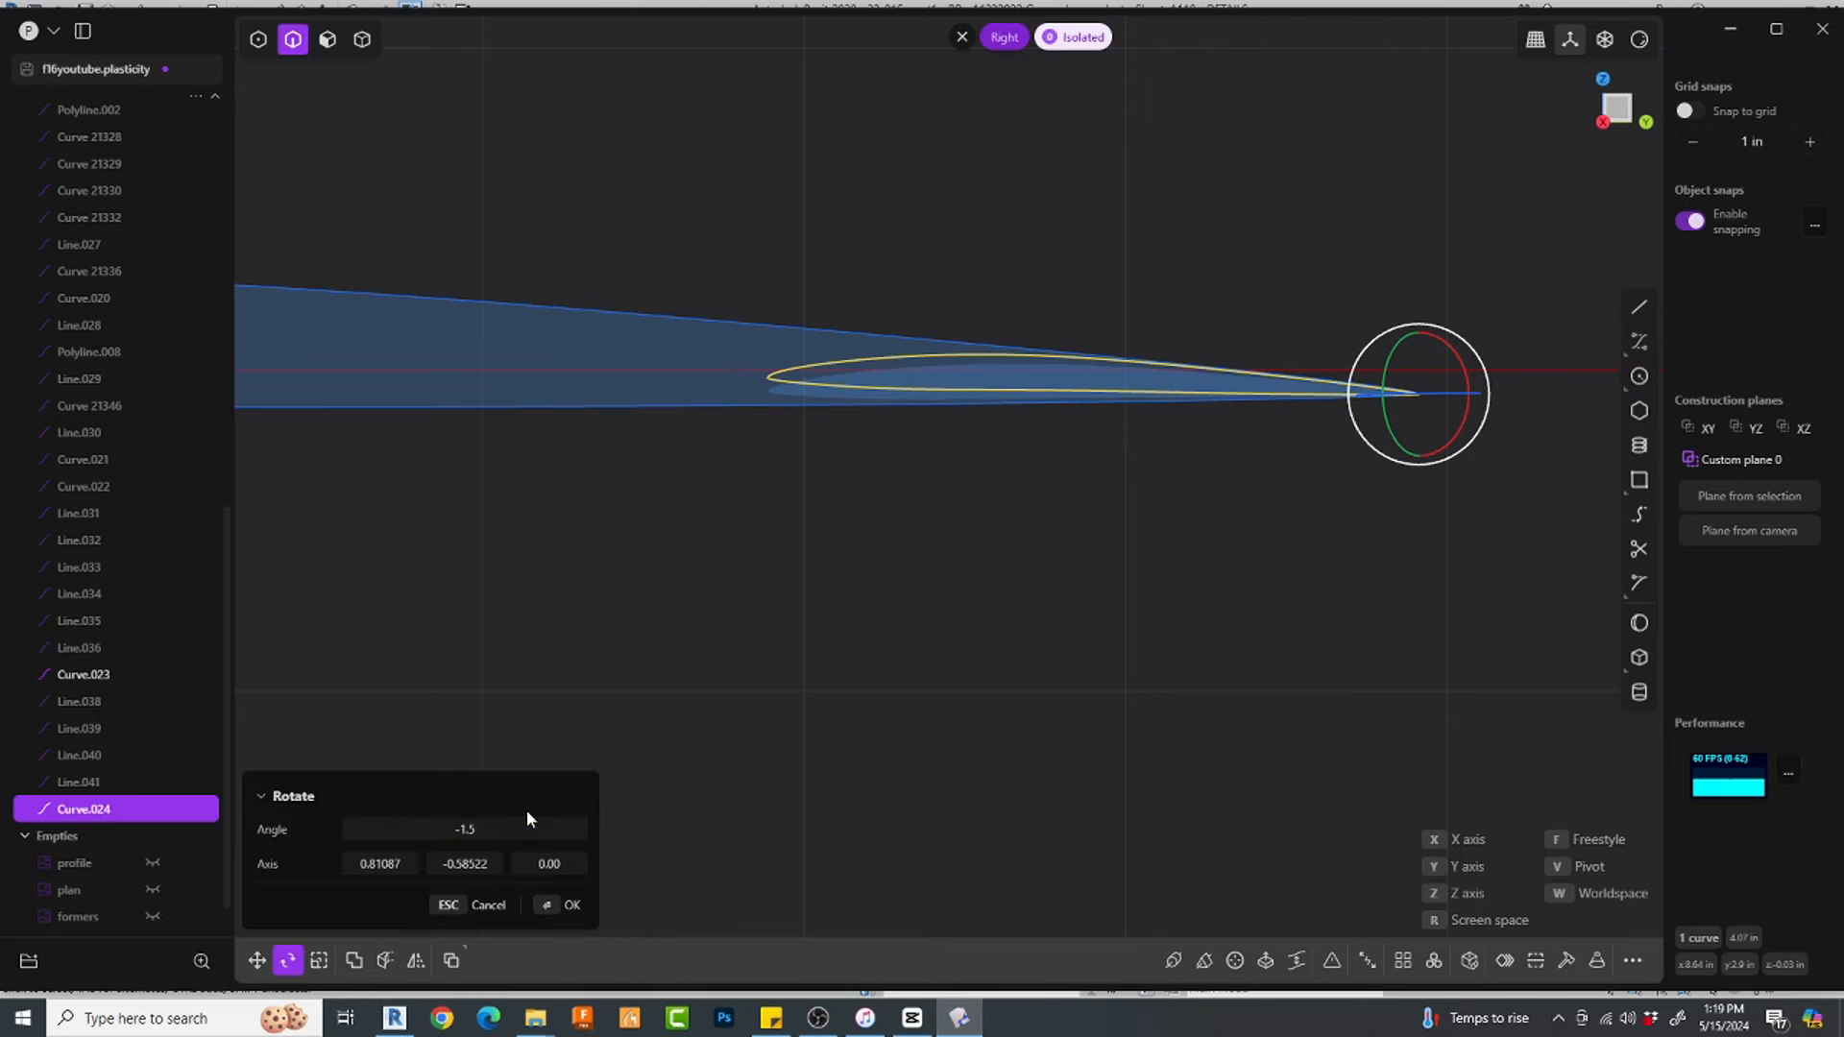
pyautogui.moveTo(484, 828); pyautogui.dragTo(446, 830)
pyautogui.click(446, 830)
pyautogui.press('Tab')
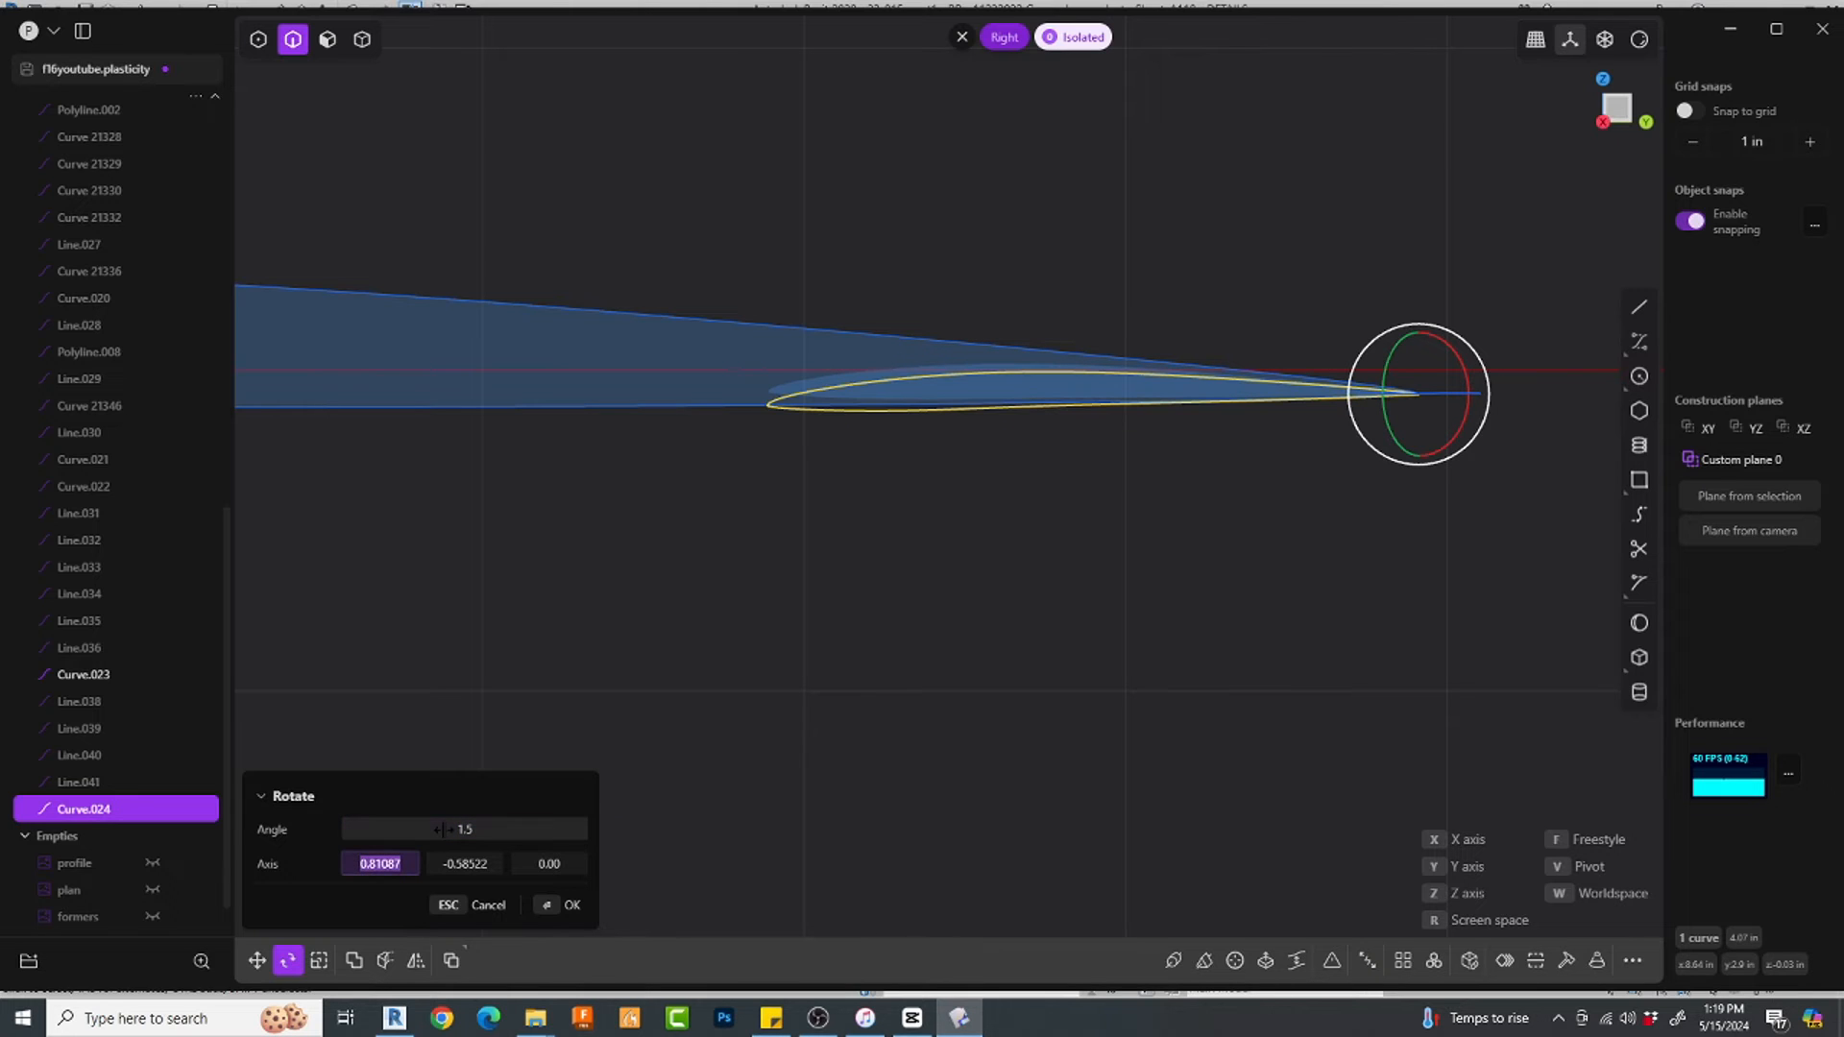
pyautogui.moveTo(930, 734); pyautogui.dragTo(1131, 768, button='middle')
pyautogui.rightClick(1052, 575)
# Step: Try to loft between the root and tip airfoil curves
pyautogui.scroll(-6, 1030, 487)
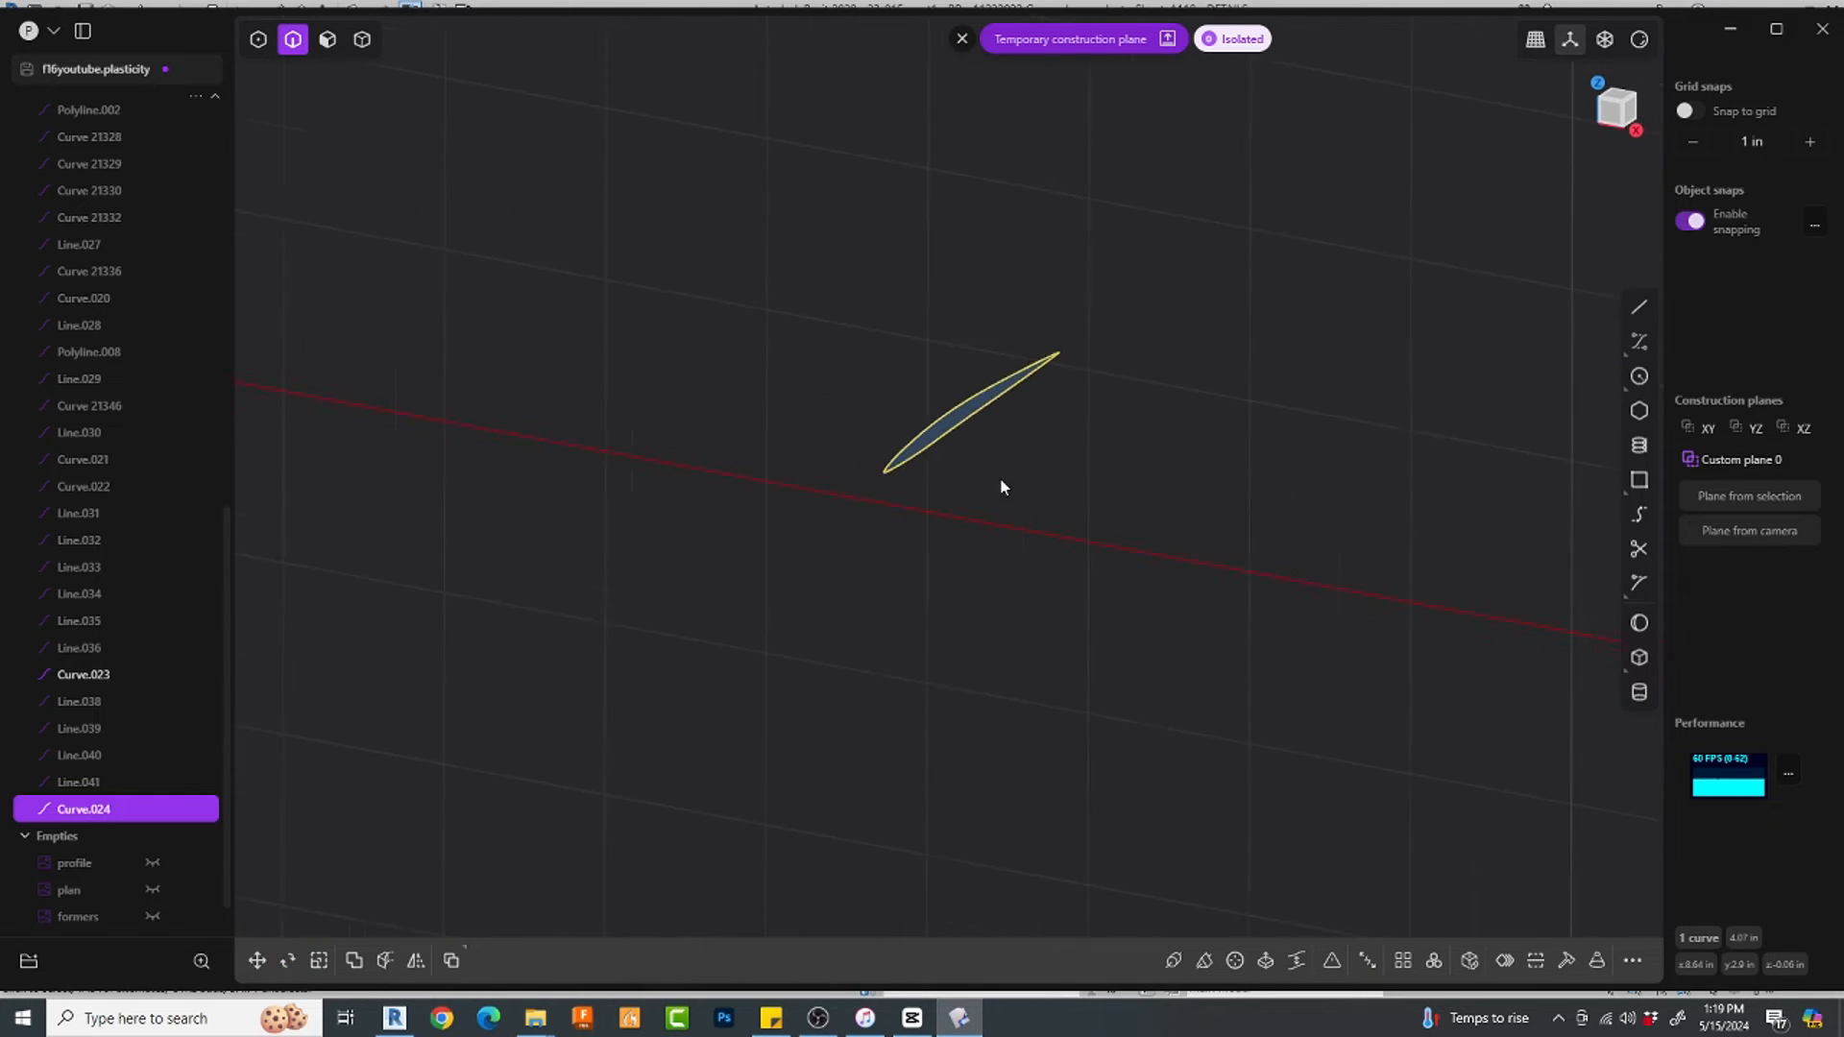
pyautogui.keyDown('shift'); pyautogui.moveTo(999, 482); pyautogui.dragTo(1277, 479, button='middle'); pyautogui.keyUp('shift')
pyautogui.click(609, 321)
pyautogui.press('l')
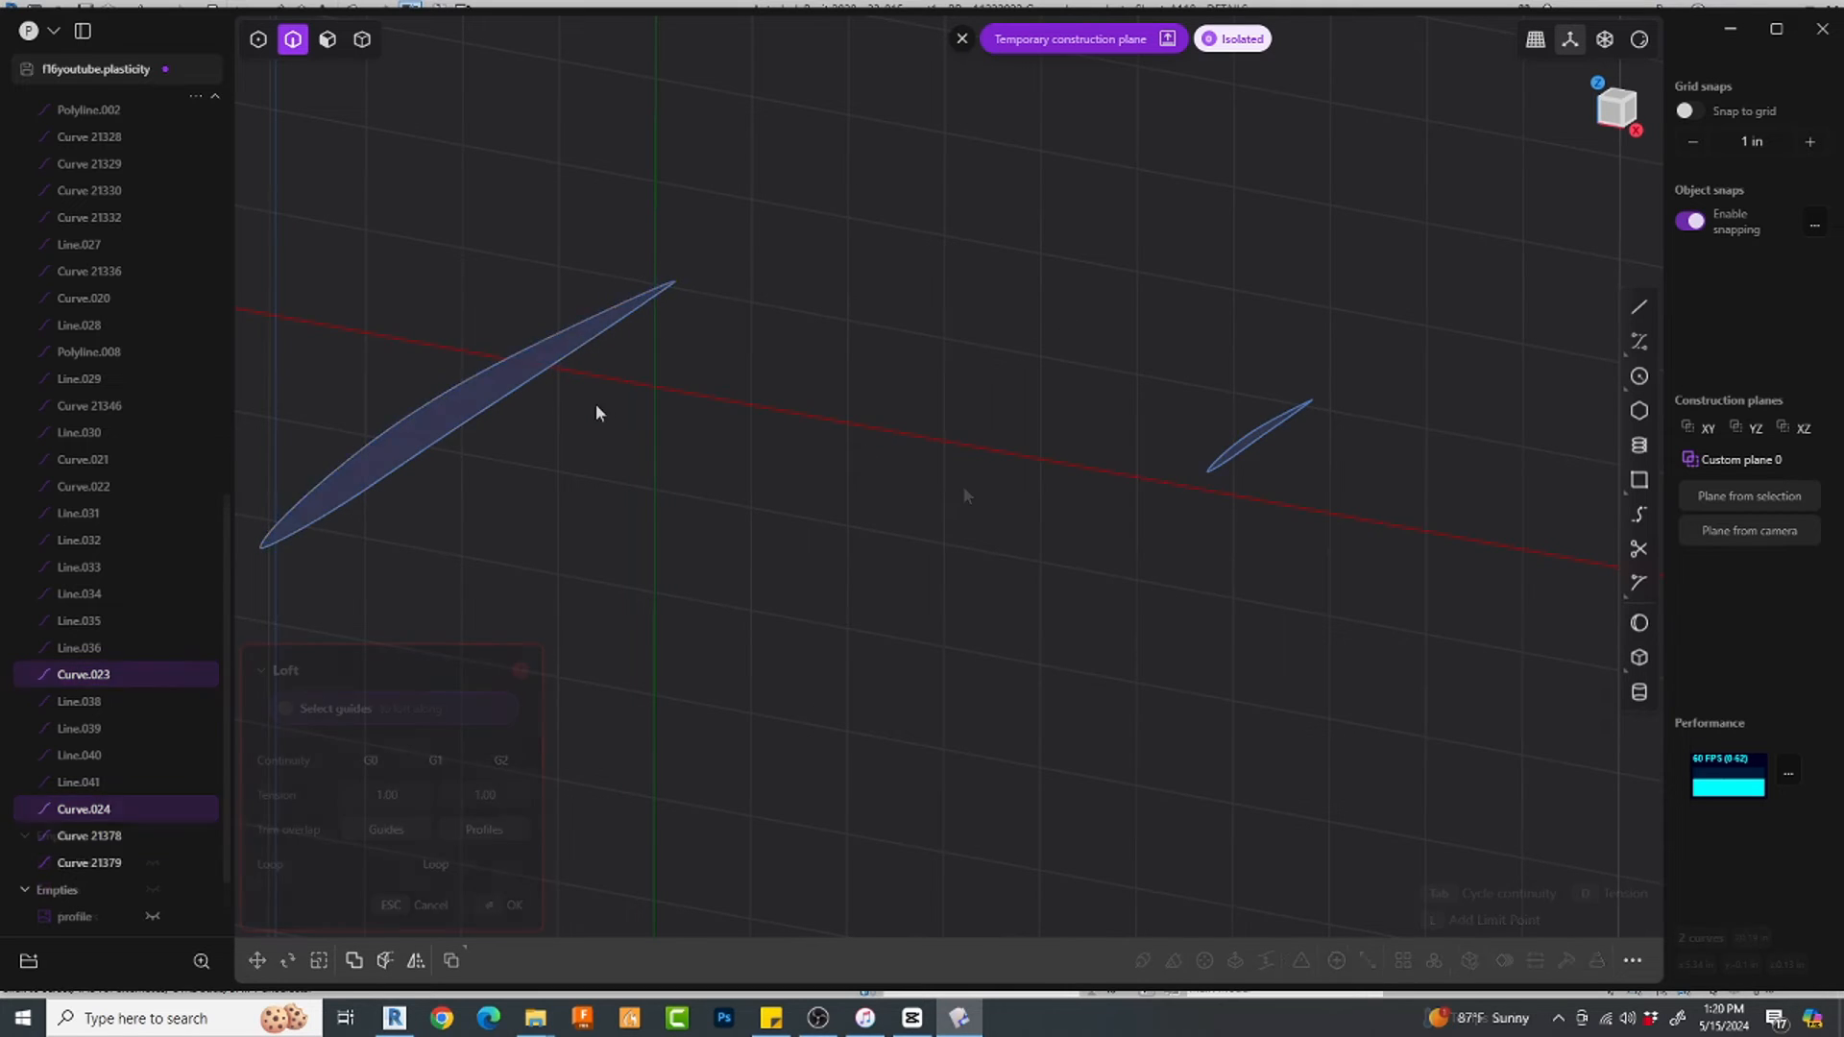
# Step: Loft the wing's upper skin between the upper contours of the root and tip airfoils
pyautogui.click(552, 340)
pyautogui.scroll(3, 1266, 436)
pyautogui.keyDown('shift'); pyautogui.click(1245, 415); pyautogui.keyUp('shift')
pyautogui.press('l')
pyautogui.rightClick(1344, 303)
pyautogui.scroll(-4, 1357, 290)
pyautogui.moveTo(1357, 290); pyautogui.dragTo(679, 510, button='middle')
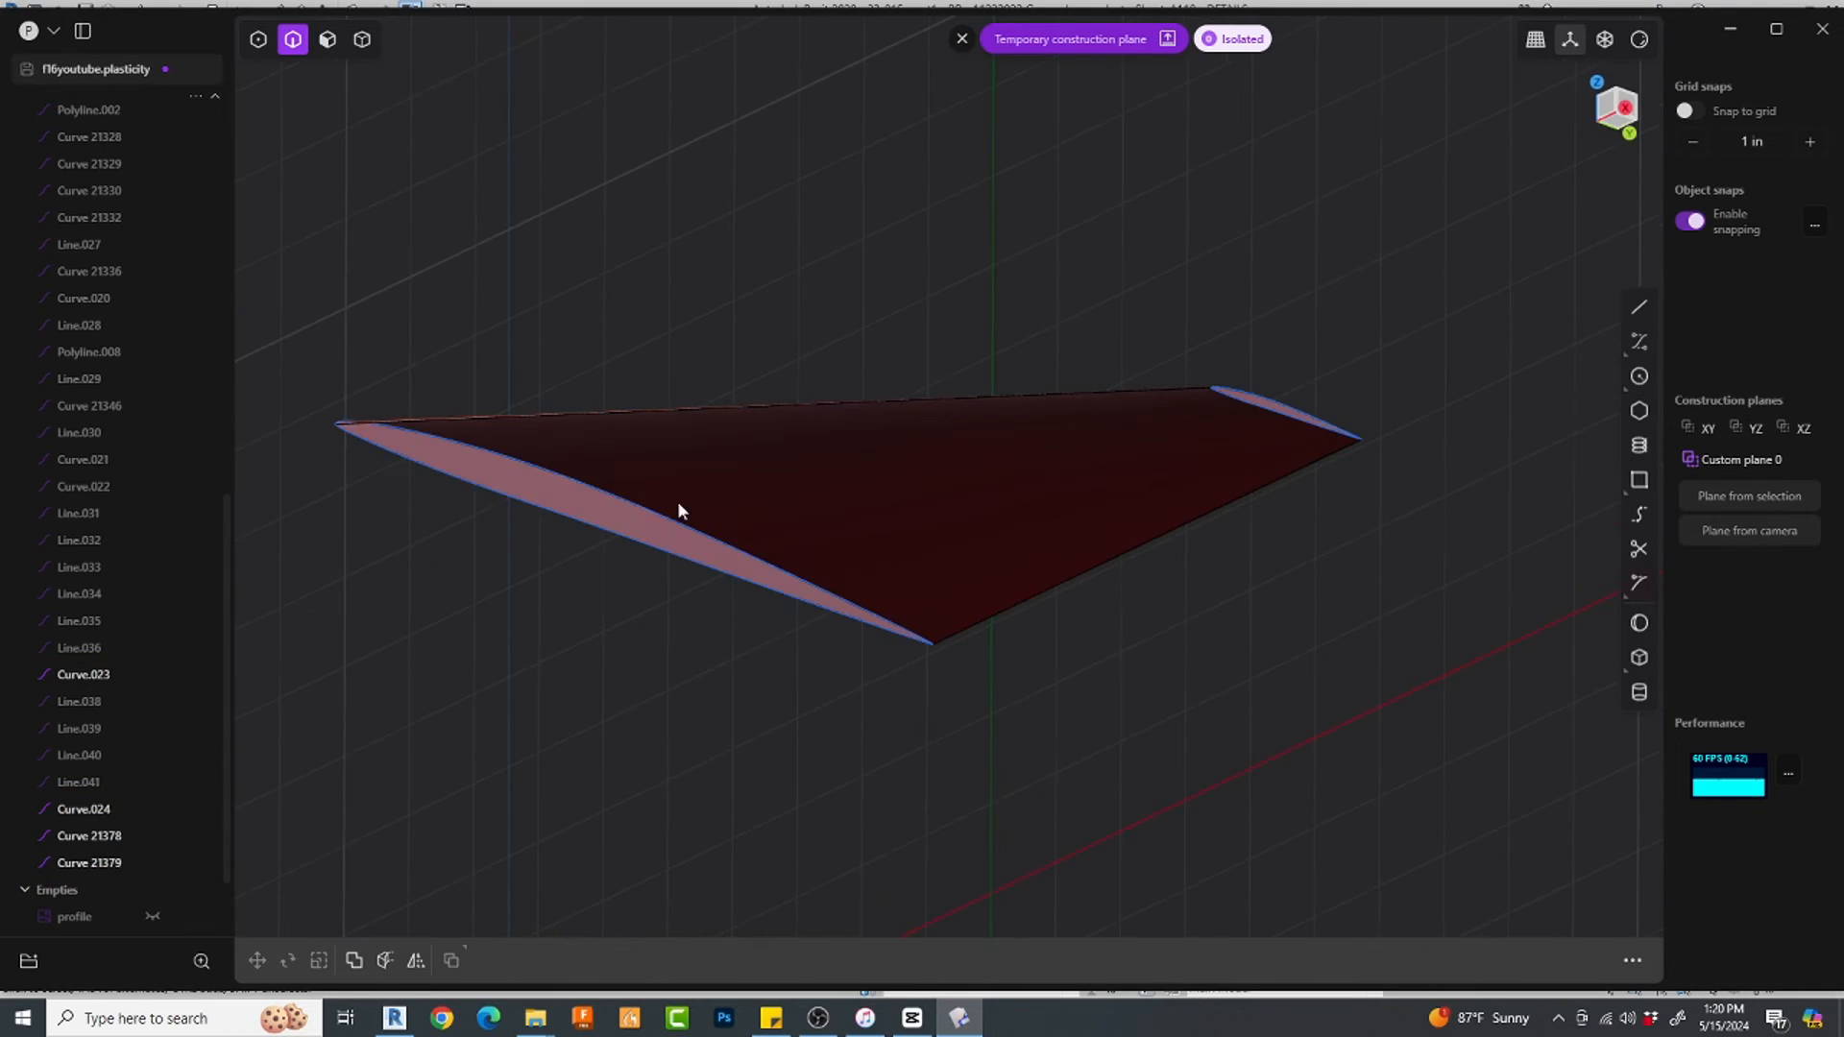
# Step: Loft the wing's lower skin between the lower contours of the root and tip airfoils
pyautogui.click(679, 510)
pyautogui.scroll(2, 1296, 412)
pyautogui.keyDown('shift'); pyautogui.click(1248, 408); pyautogui.keyUp('shift')
pyautogui.press('l')
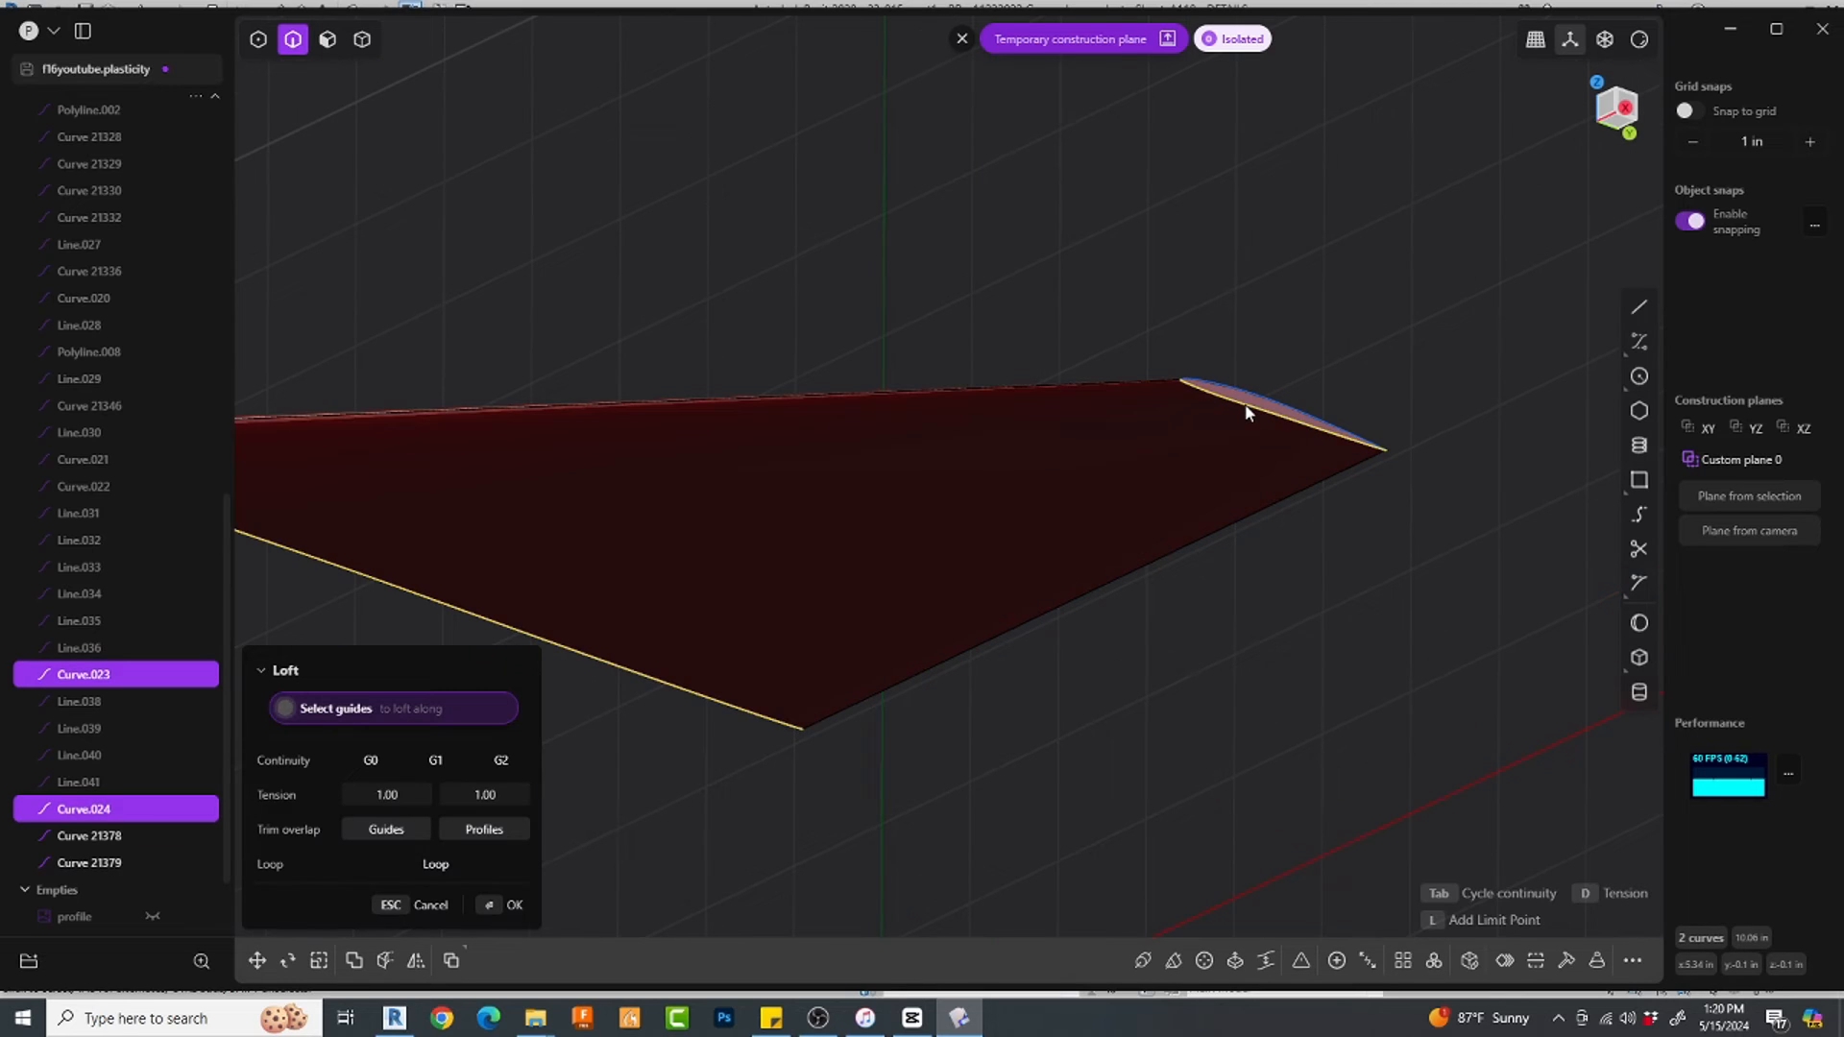
pyautogui.moveTo(1133, 328); pyautogui.dragTo(1098, 464, button='middle')
pyautogui.rightClick(1139, 312)
pyautogui.moveTo(1145, 317); pyautogui.dragTo(1155, 409, button='middle')
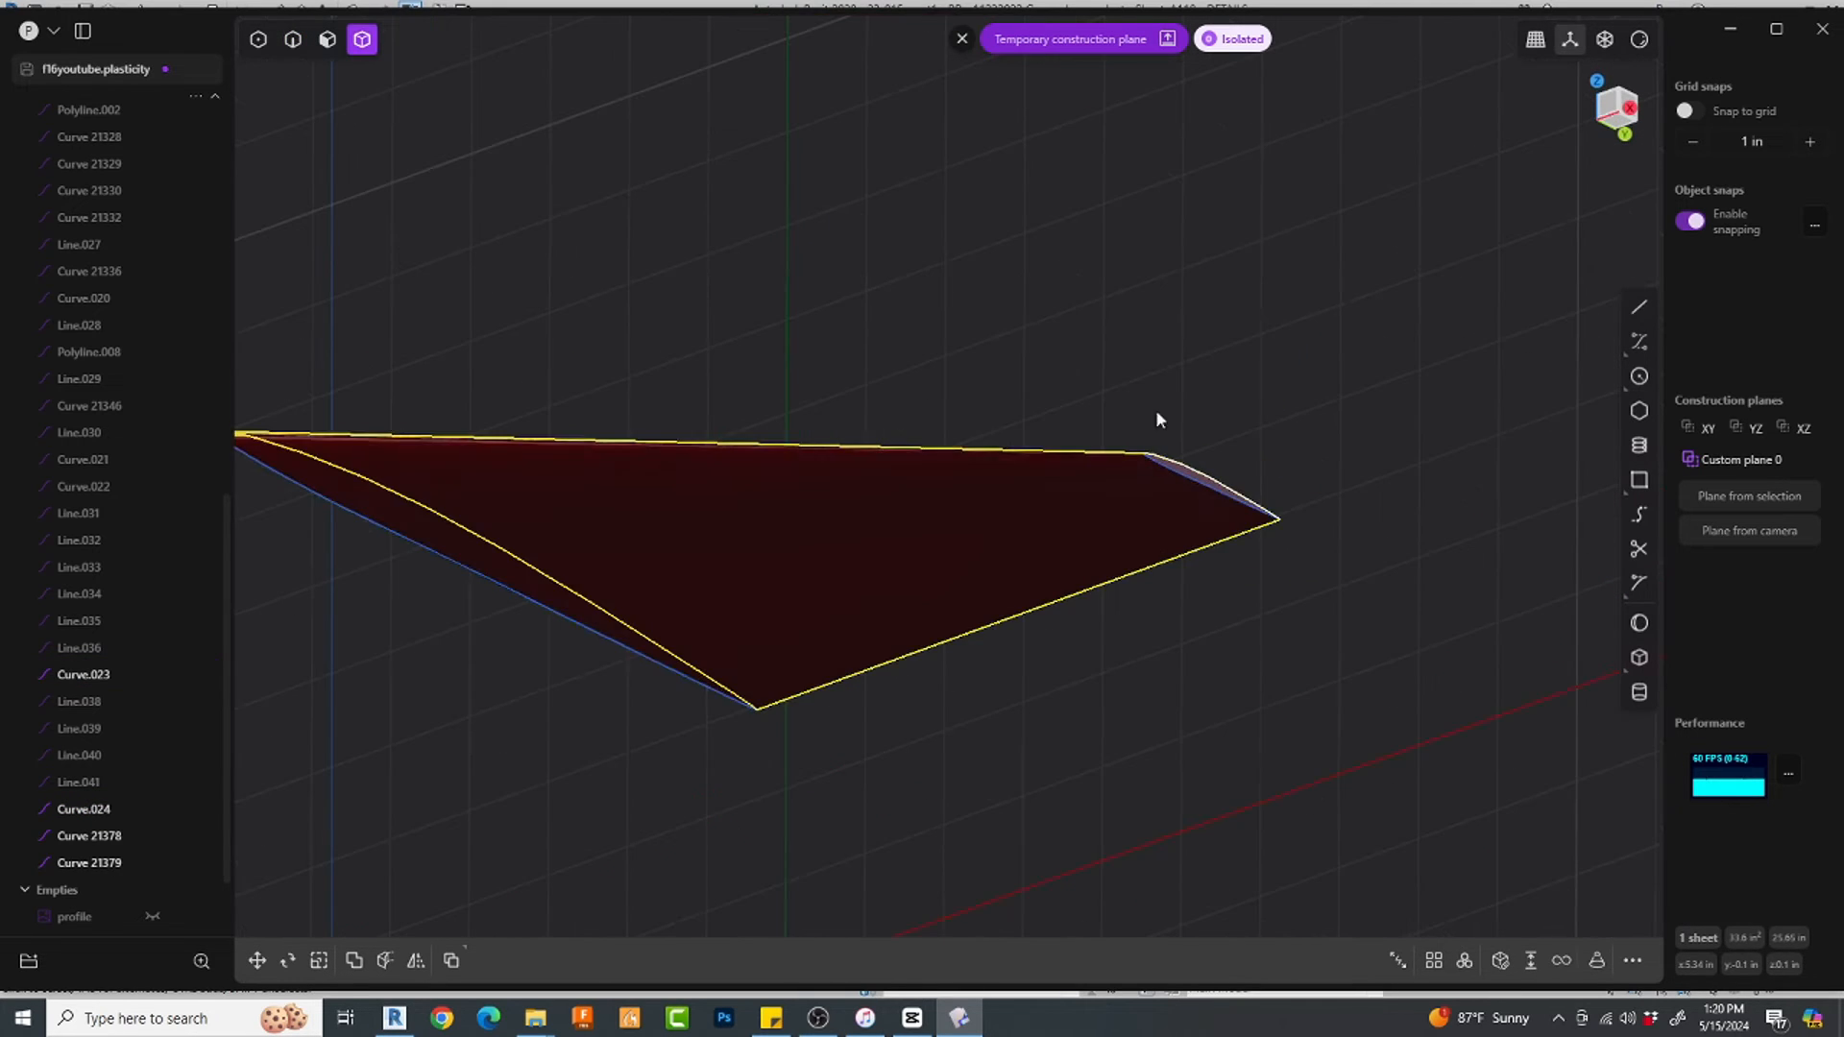
# Step: Isolate the lofted wing skin and close its open tip and root ends with Patch hole
pyautogui.press('/')
pyautogui.press('2')
pyautogui.click(1212, 478)
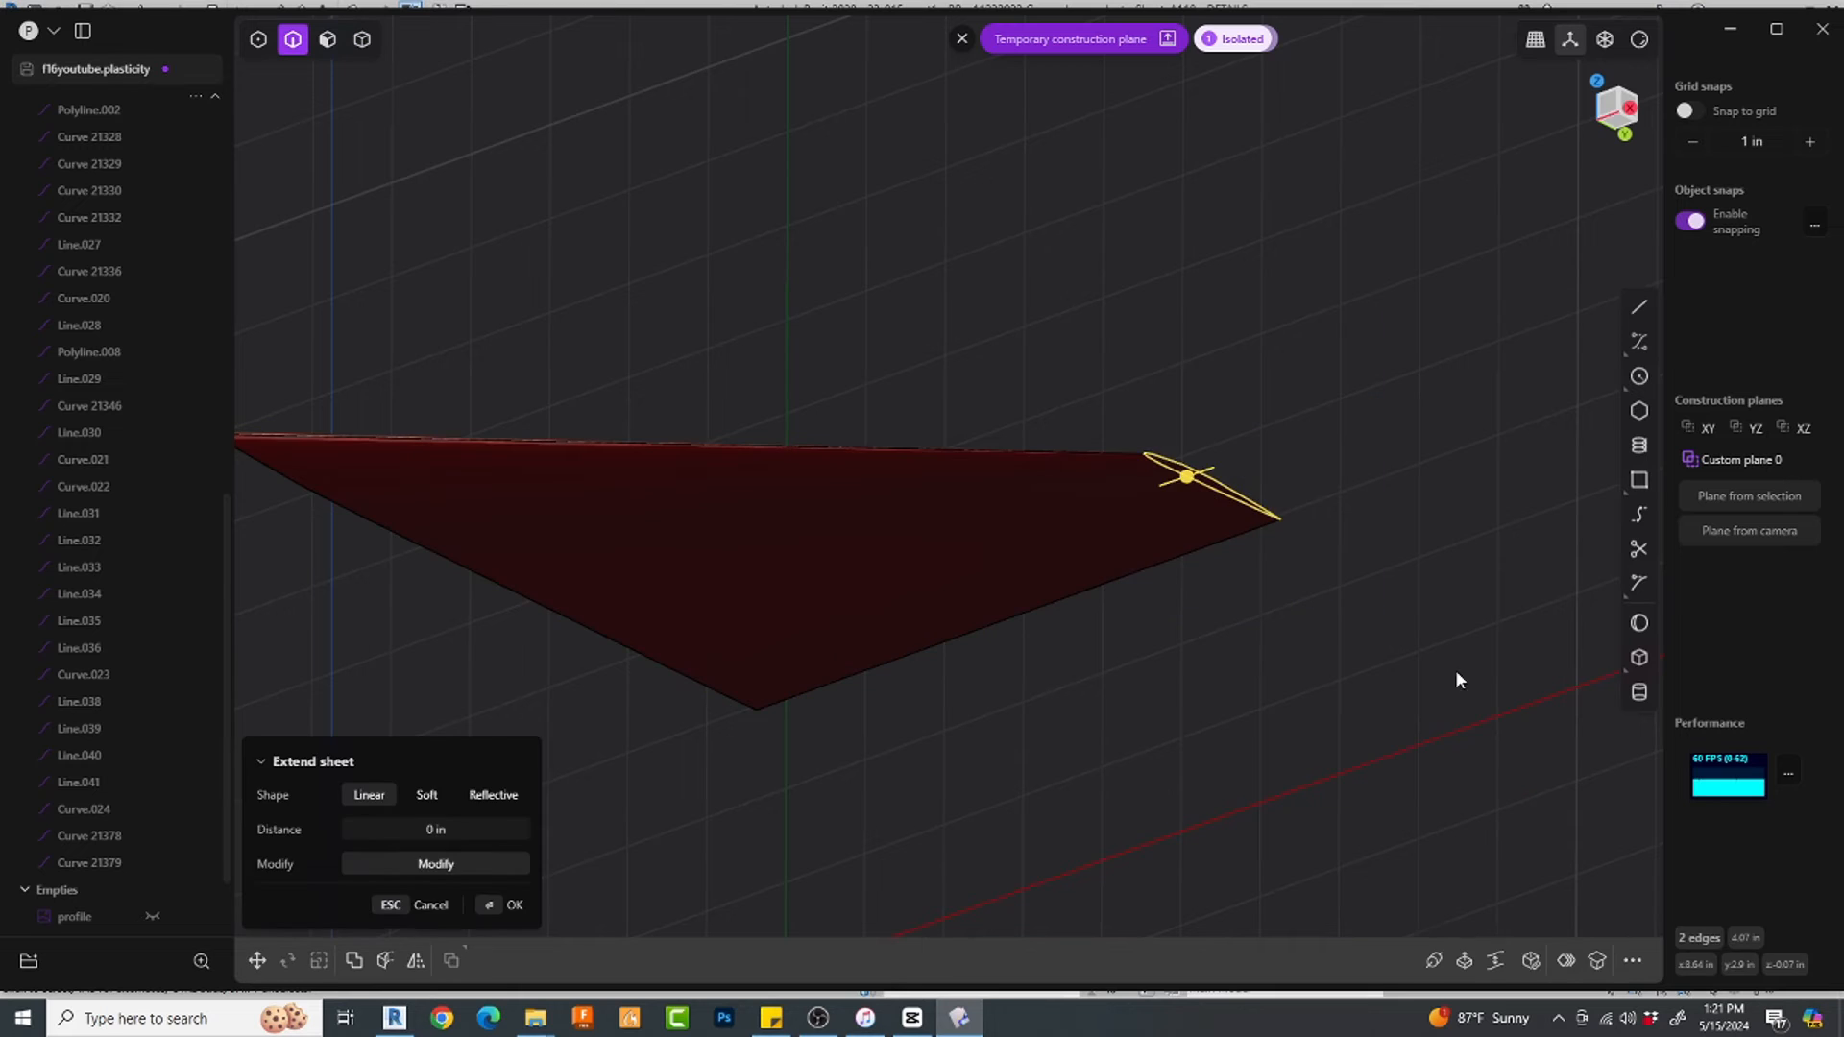
pyautogui.click(1531, 960)
pyautogui.rightClick(1403, 536)
pyautogui.moveTo(1404, 536); pyautogui.dragTo(1237, 607, button='middle')
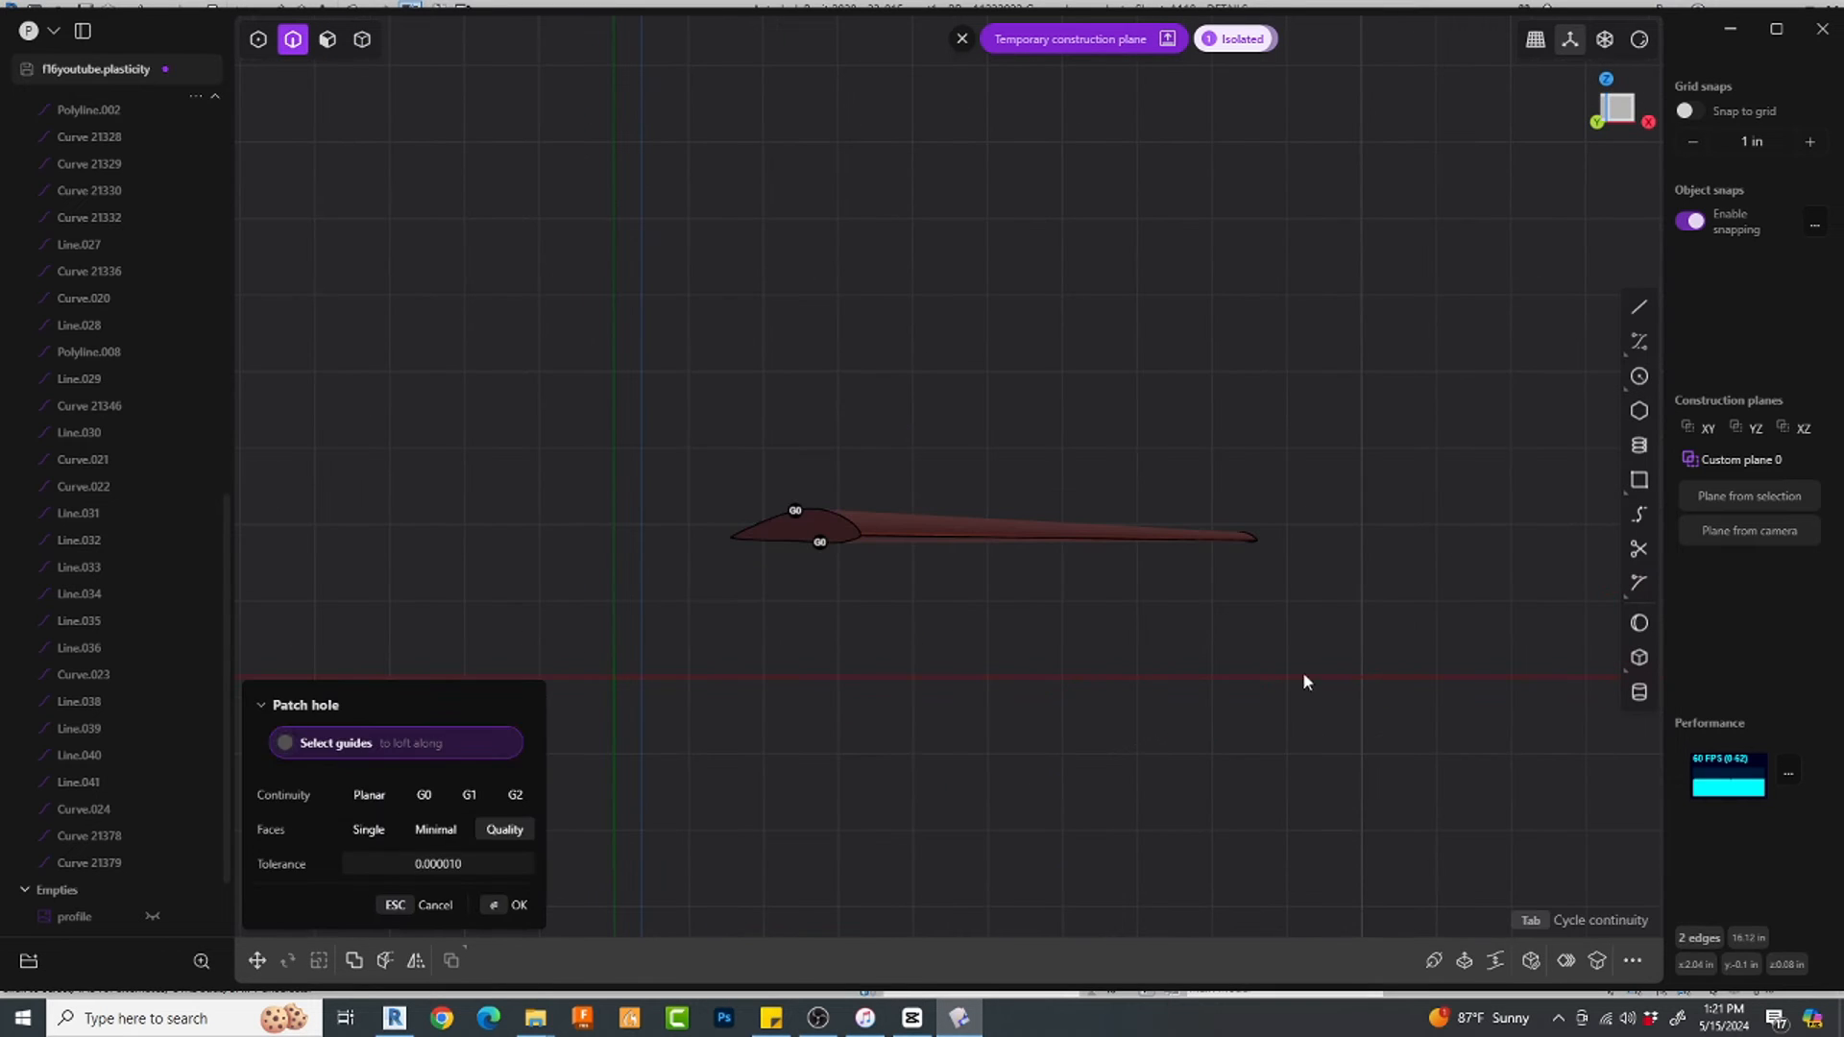
pyautogui.rightClick(1248, 626)
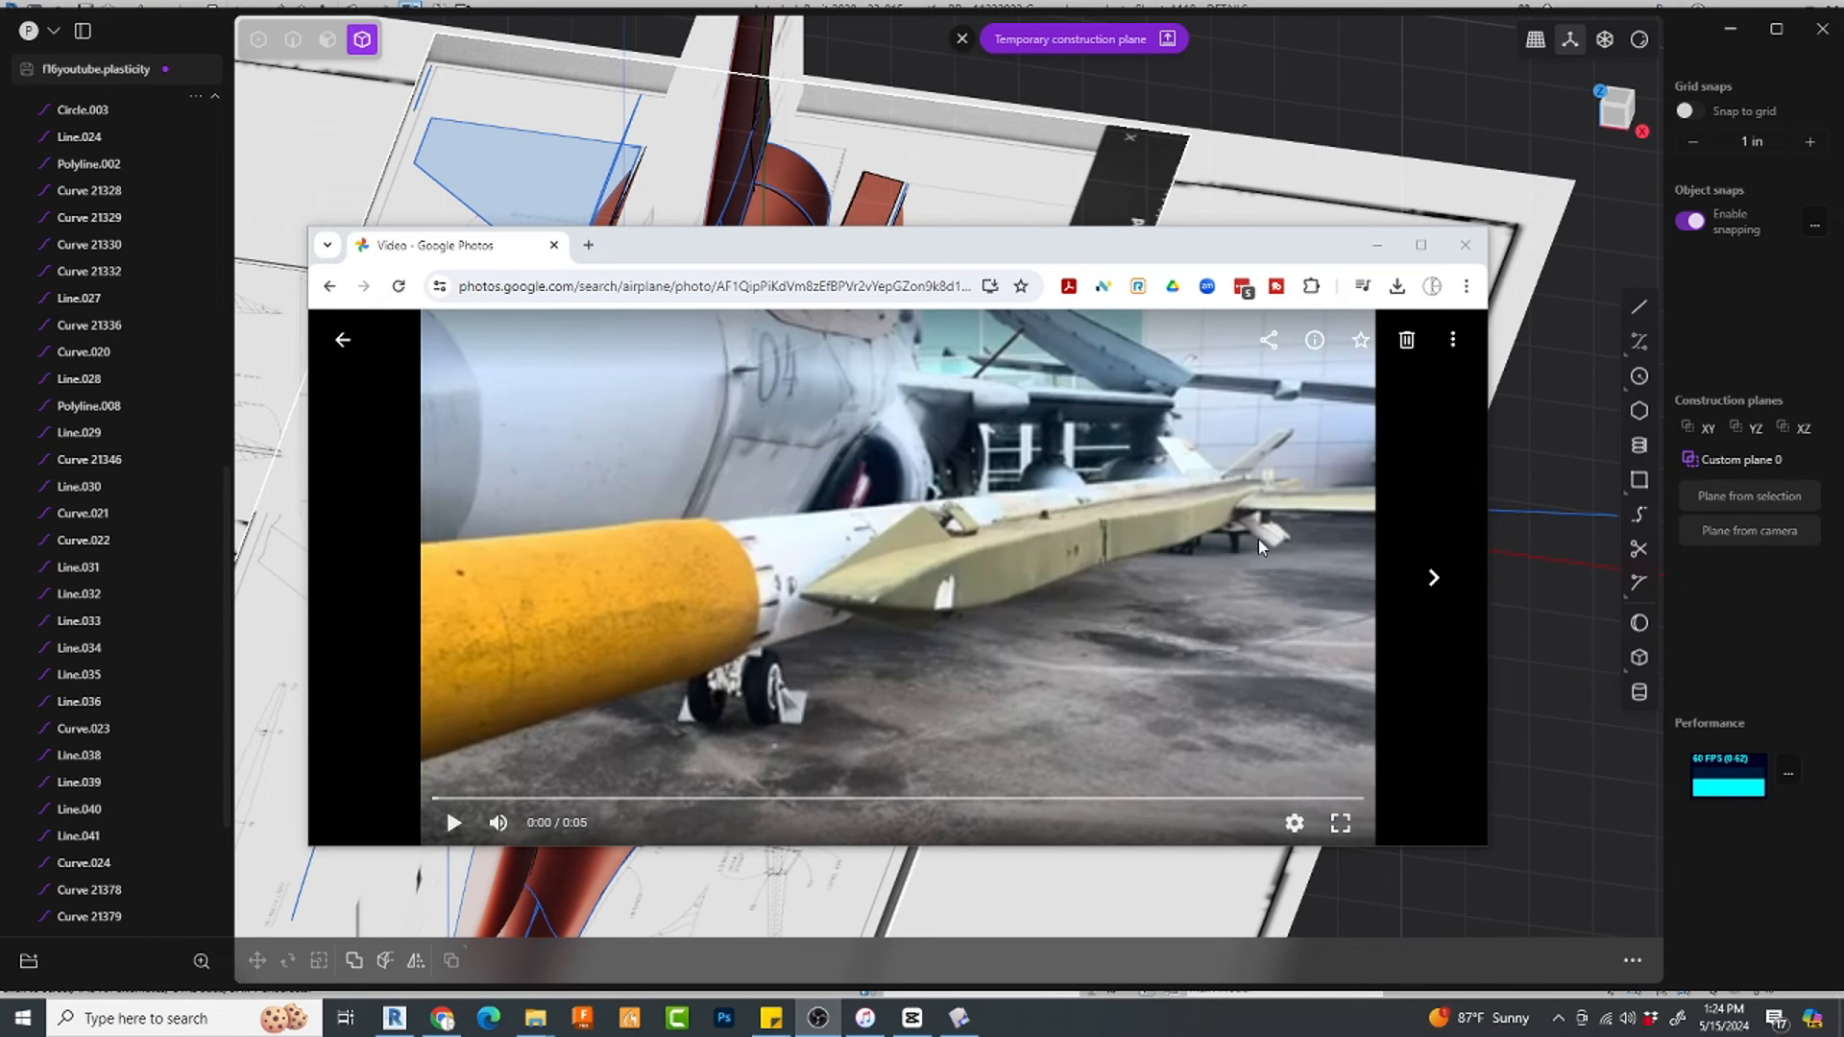
# Step: Watch the reference video of the wingtip rail, close it and return to a top view of the model
pyautogui.click(1259, 539)
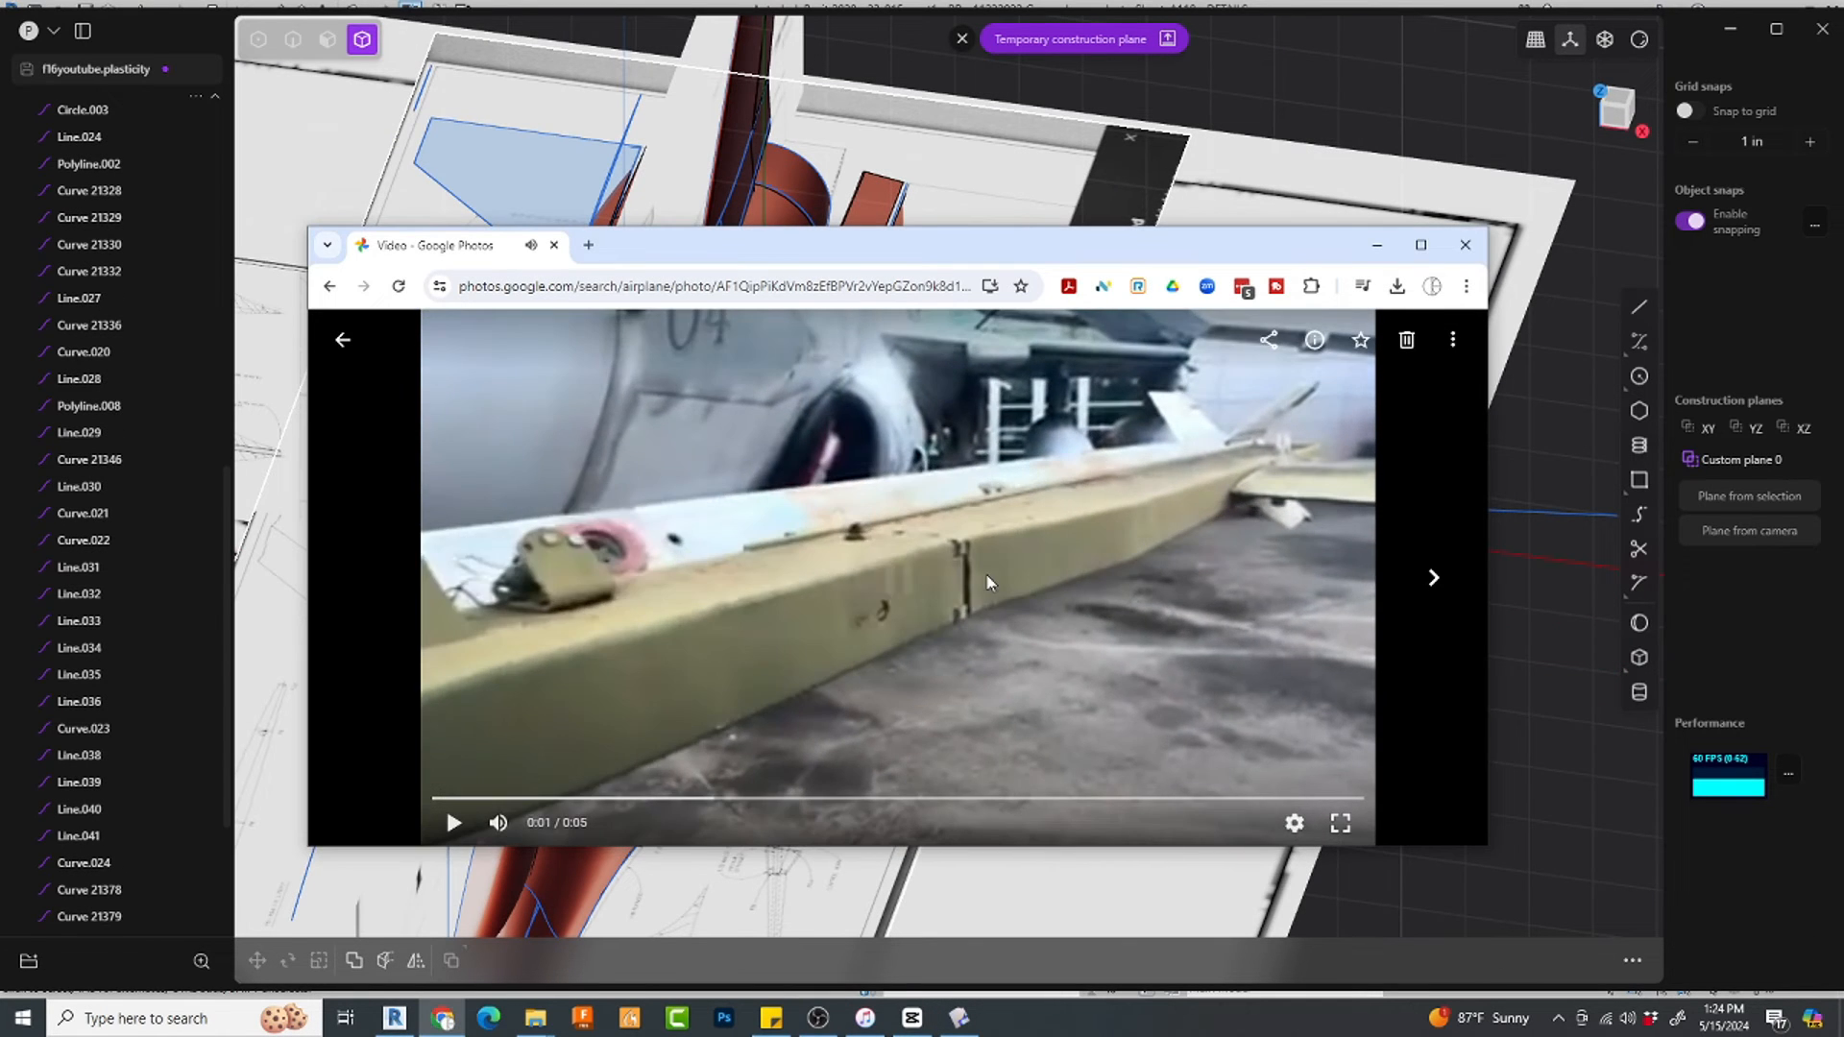
pyautogui.click(1466, 245)
pyautogui.moveTo(1462, 315); pyautogui.dragTo(1634, 273, button='middle')
pyautogui.click(1617, 106)
# Step: Move the vertex at the step of the wingtip rail outline forward, extending the outer edge along the narrow front section
pyautogui.scroll(5, 1201, 630)
pyautogui.scroll(5, 1199, 639)
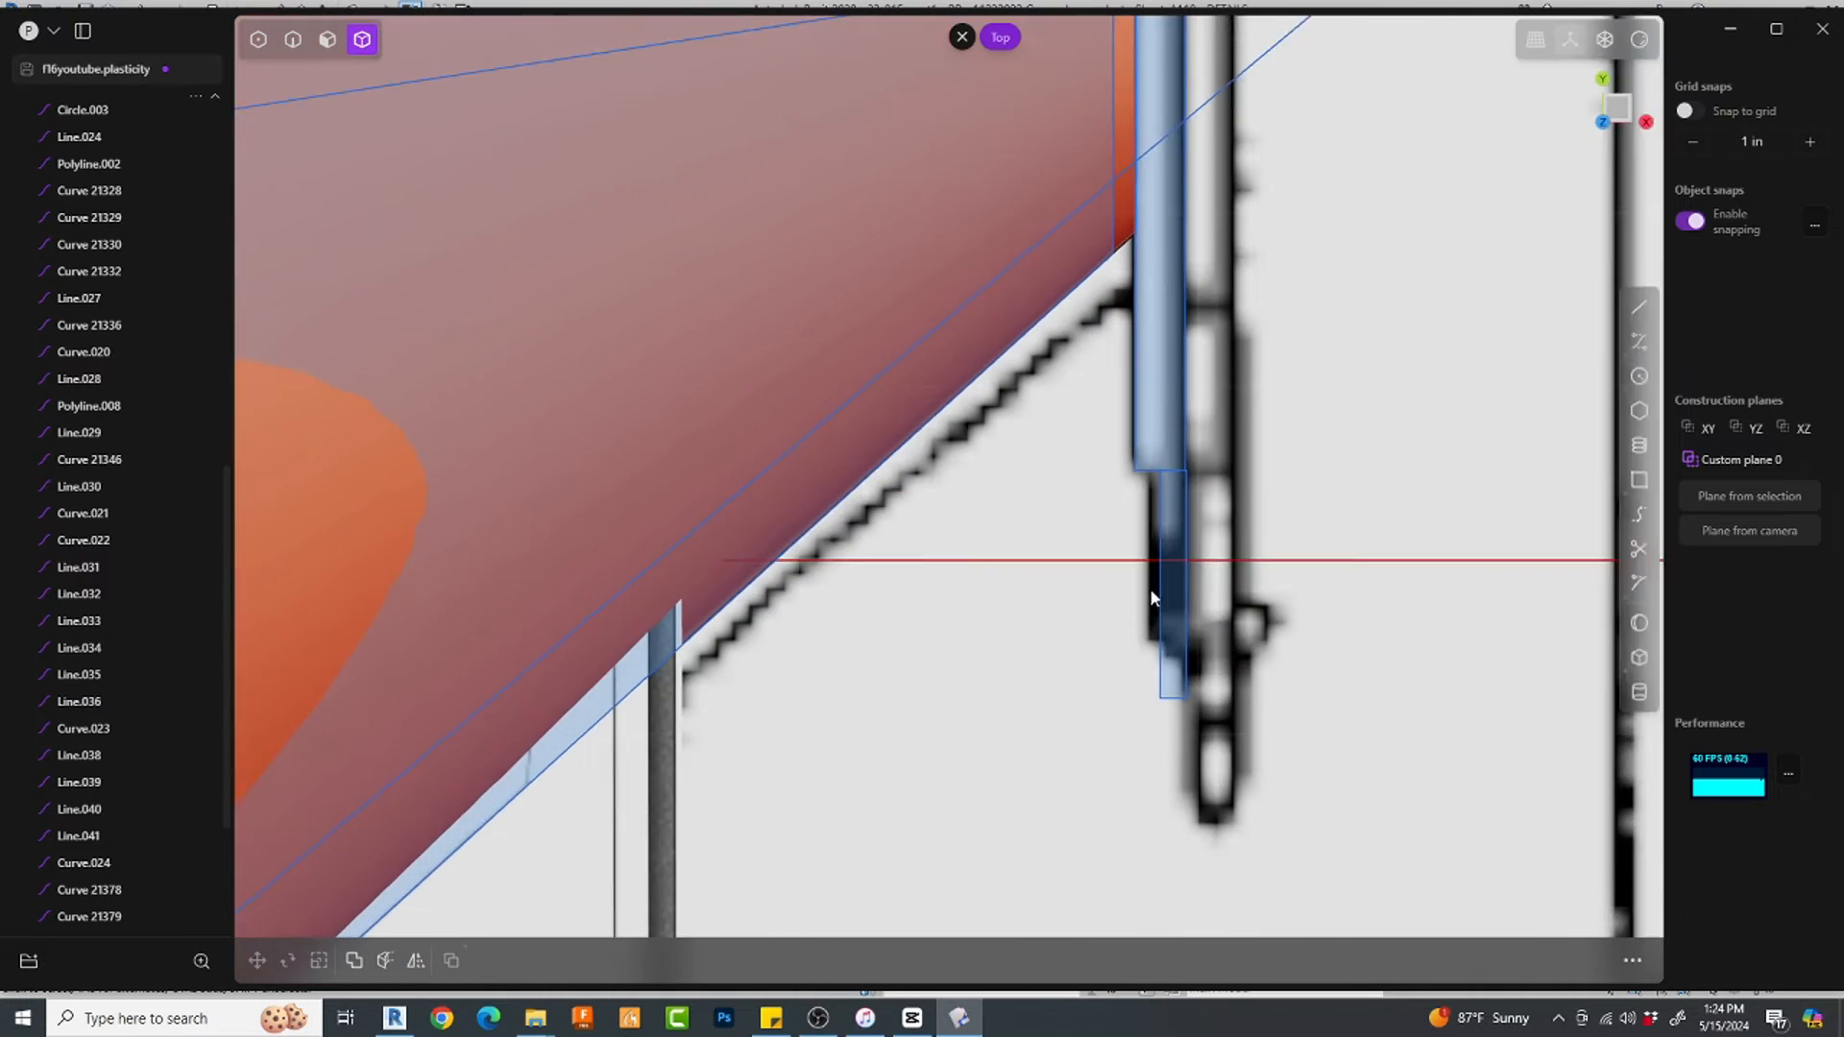
pyautogui.press('2')
pyautogui.click(1204, 509)
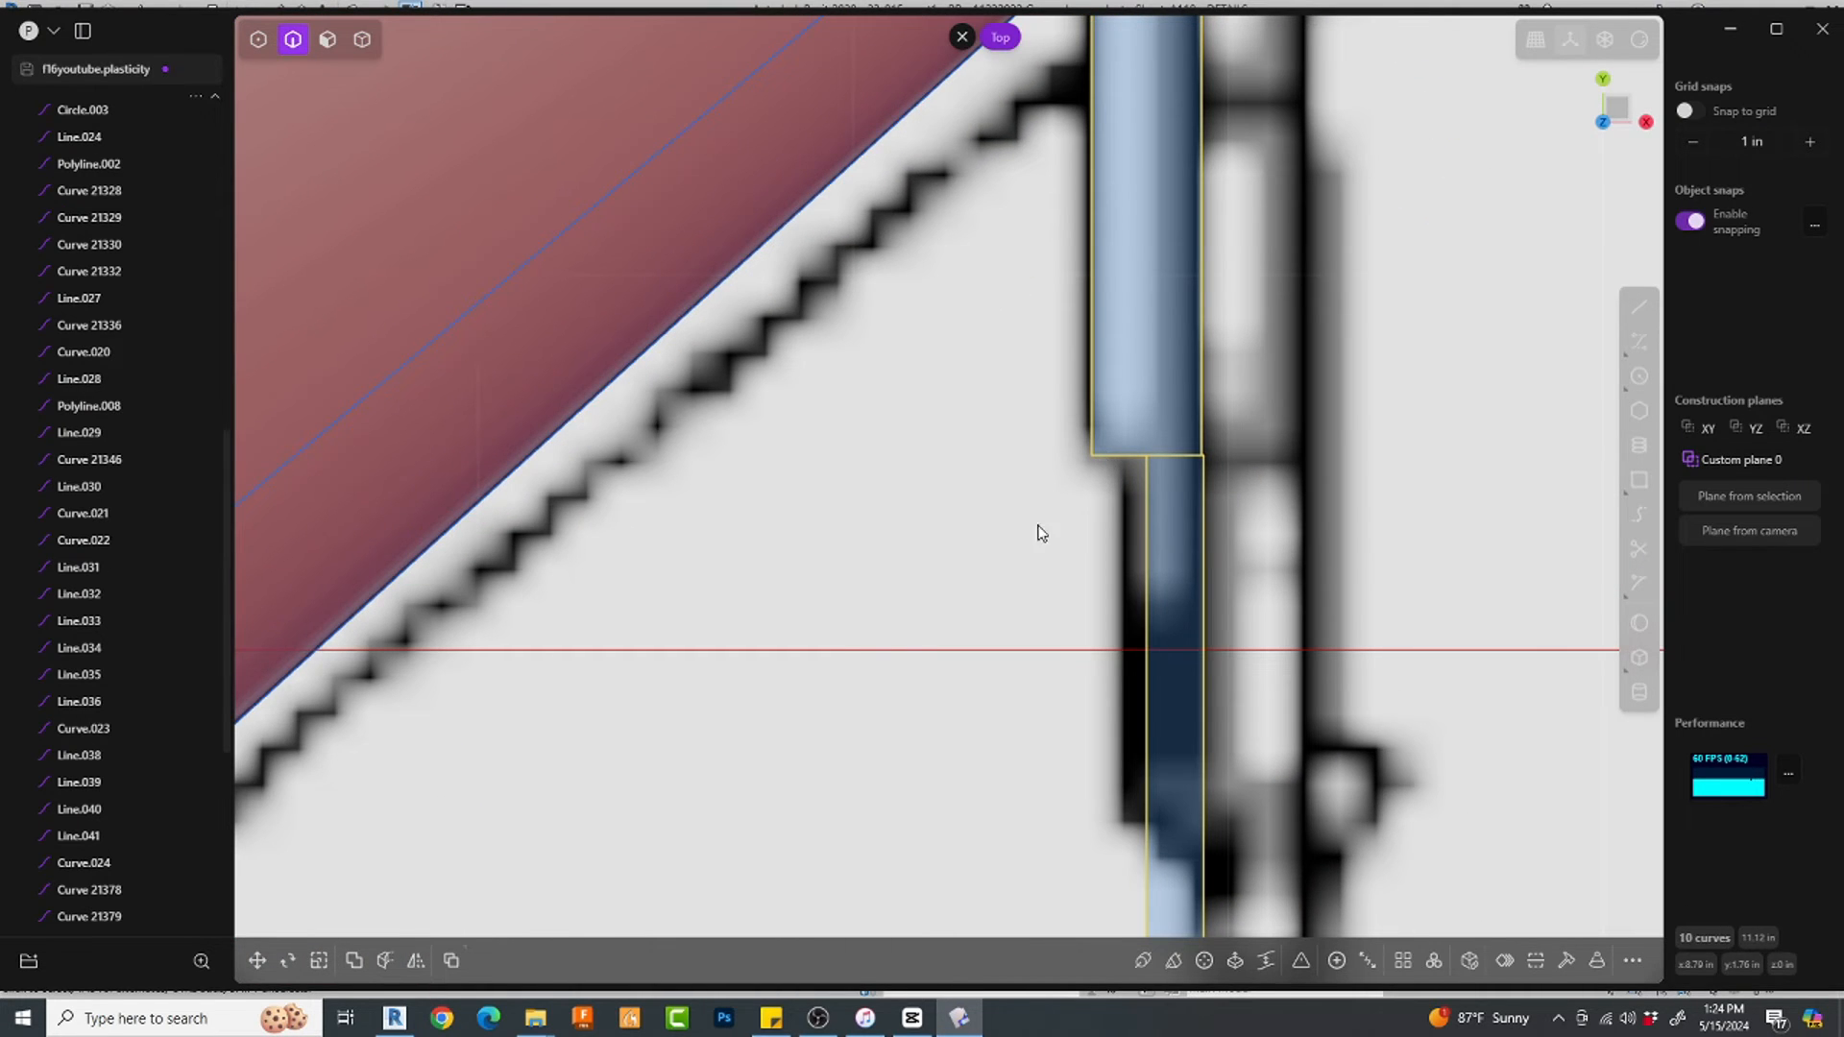
pyautogui.press('1')
pyautogui.click(1204, 455)
pyautogui.press('g')
pyautogui.keyDown('shift'); pyautogui.moveTo(1212, 456); pyautogui.dragTo(1212, 307, button='middle'); pyautogui.keyUp('shift')
pyautogui.scroll(-3, 1212, 307)
pyautogui.moveTo(1202, 242); pyautogui.dragTo(1191, 547)
pyautogui.press('Return')
# Step: Move the end vertex of the rail's narrow front section back to match where the section ends in the reference drawing
pyautogui.scroll(5, 1201, 549)
pyautogui.press('1')
pyautogui.click(1133, 763)
pyautogui.press('g')
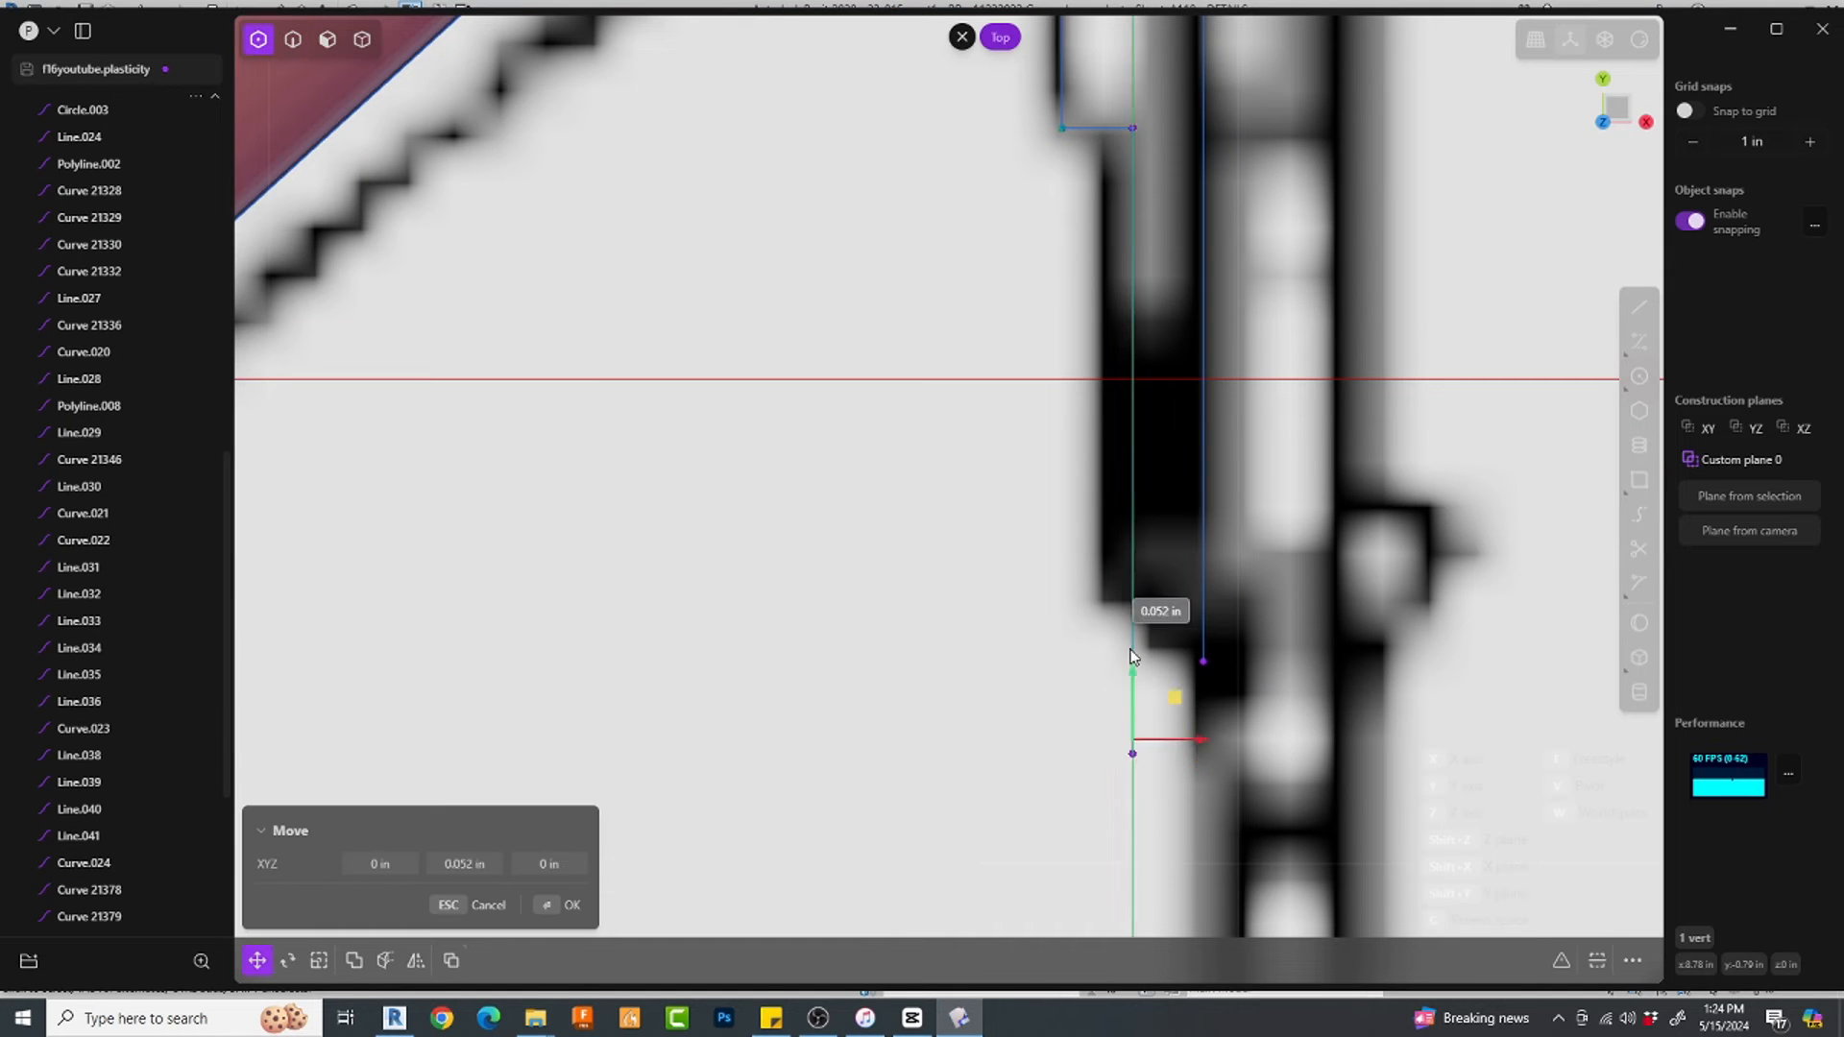
pyautogui.moveTo(1134, 672); pyautogui.dragTo(1131, 519)
pyautogui.press('Return')
# Step: Move the inboard edge line of the rail's narrow front section inboard onto the drawing's outline
pyautogui.scroll(-3, 1061, 413)
pyautogui.keyDown('shift'); pyautogui.moveTo(1047, 240); pyautogui.dragTo(1067, 523, button='middle'); pyautogui.keyUp('shift')
pyautogui.scroll(3, 1076, 483)
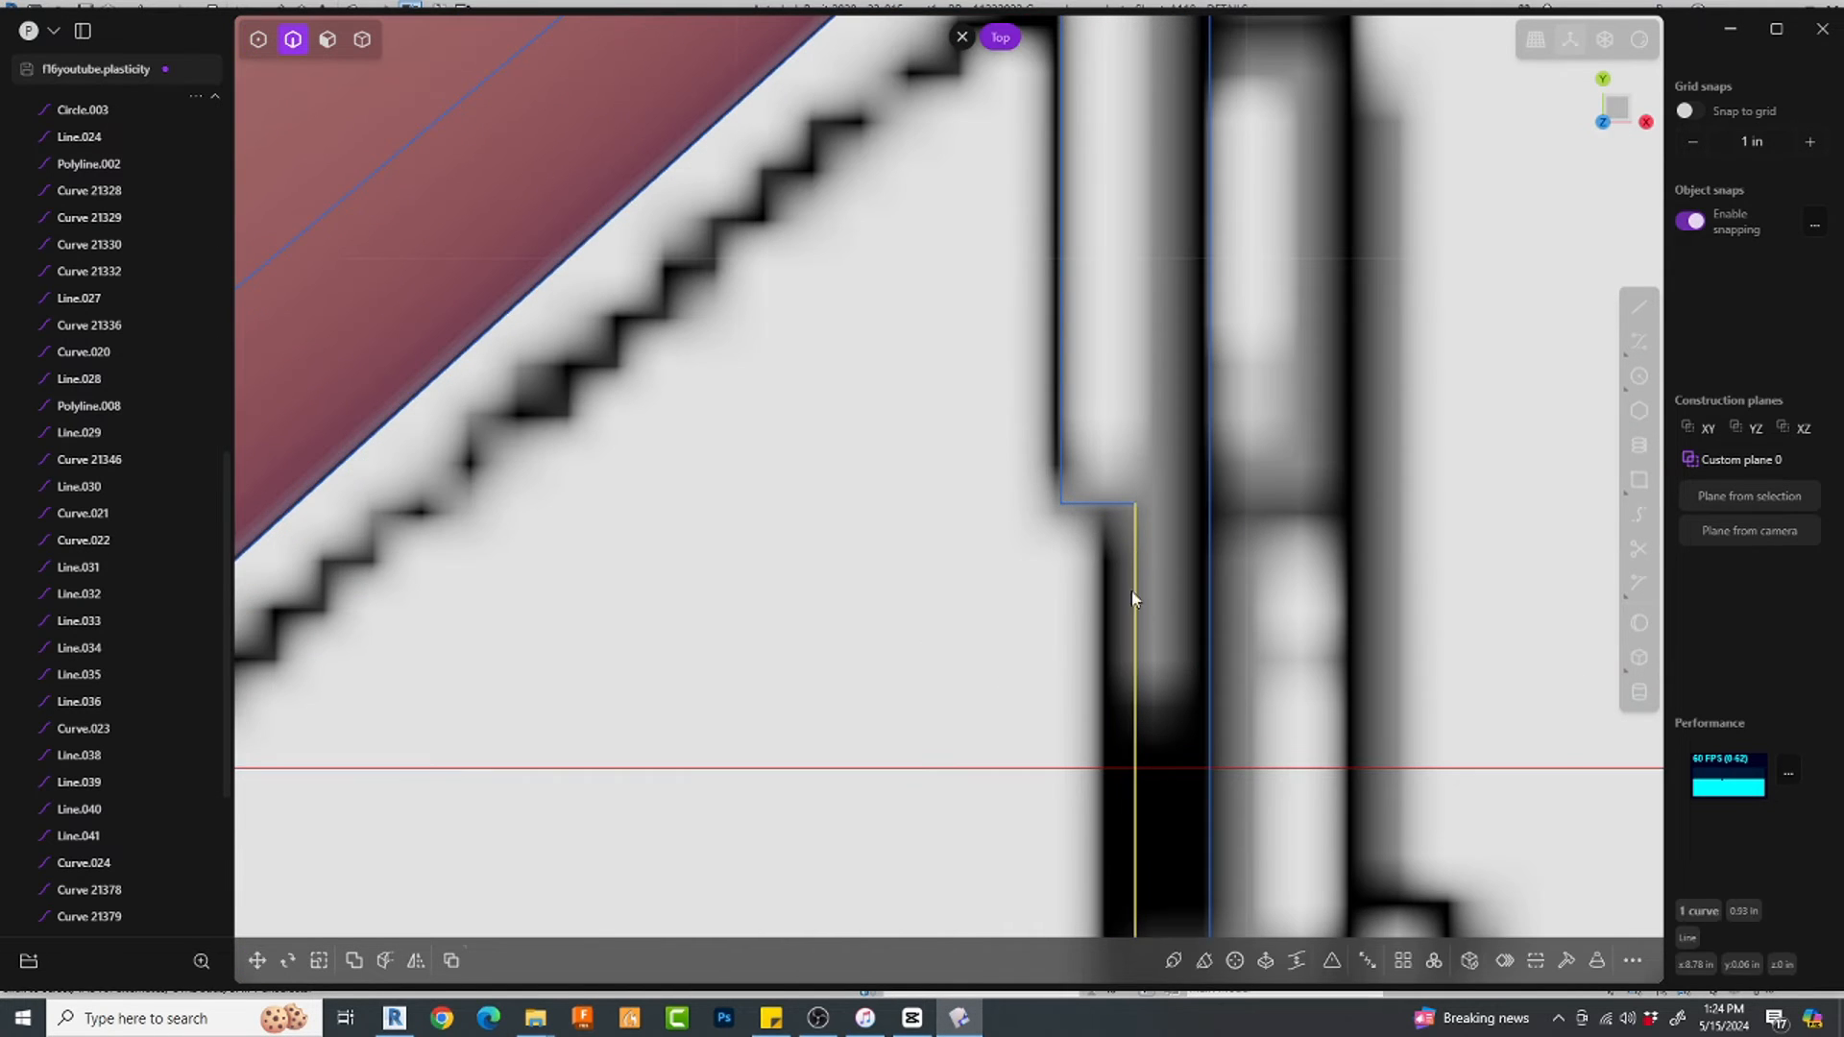
pyautogui.press('g')
pyautogui.moveTo(1201, 740); pyautogui.dragTo(1171, 742)
pyautogui.scroll(-4, 1029, 549)
pyautogui.keyDown('shift'); pyautogui.moveTo(1029, 548); pyautogui.dragTo(983, 713, button='middle'); pyautogui.keyUp('shift')
pyautogui.press('Escape')
pyautogui.scroll(2, 1070, 716)
pyautogui.press('g')
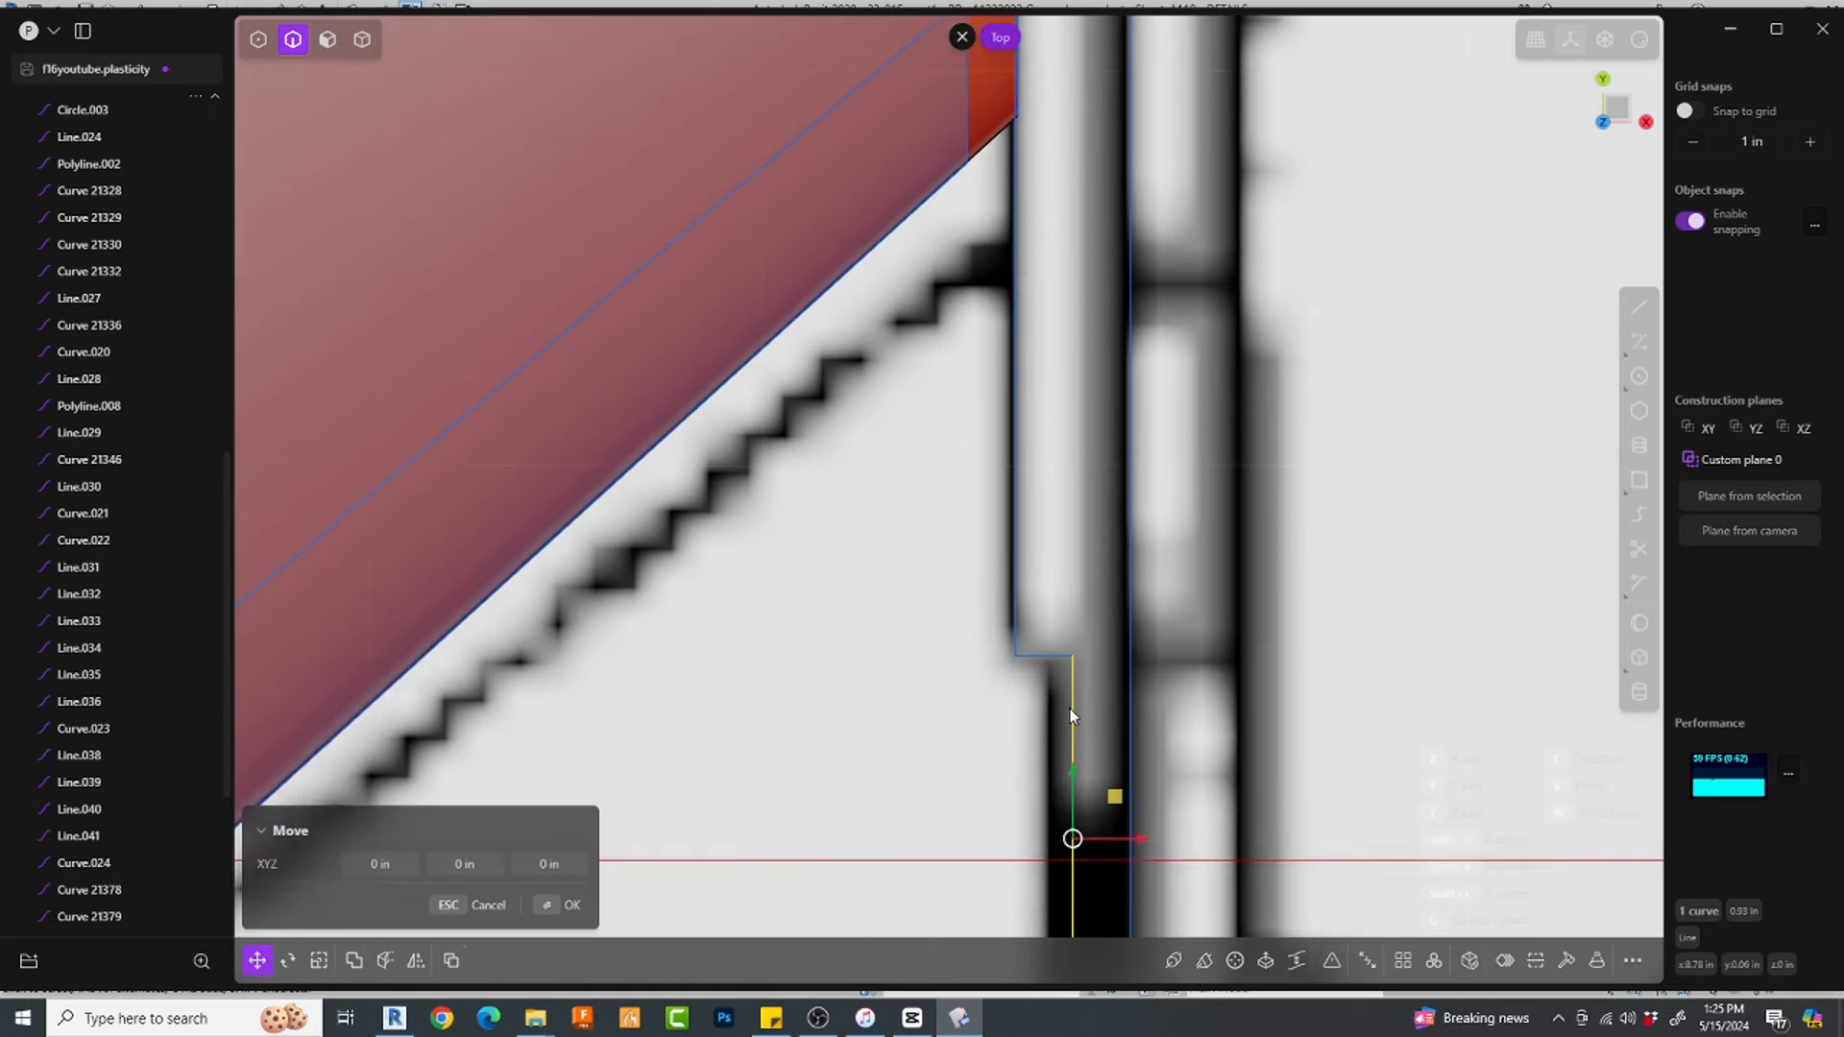
pyautogui.scroll(2, 1073, 717)
pyautogui.moveTo(1141, 878); pyautogui.dragTo(1107, 876)
pyautogui.press('Return')
# Step: Replace the square step in the rail outline with a diagonal line, trimming the overhanging edges and deleting the leftover segment
pyautogui.click(1081, 701)
pyautogui.press('t')
pyautogui.scroll(4, 1009, 645)
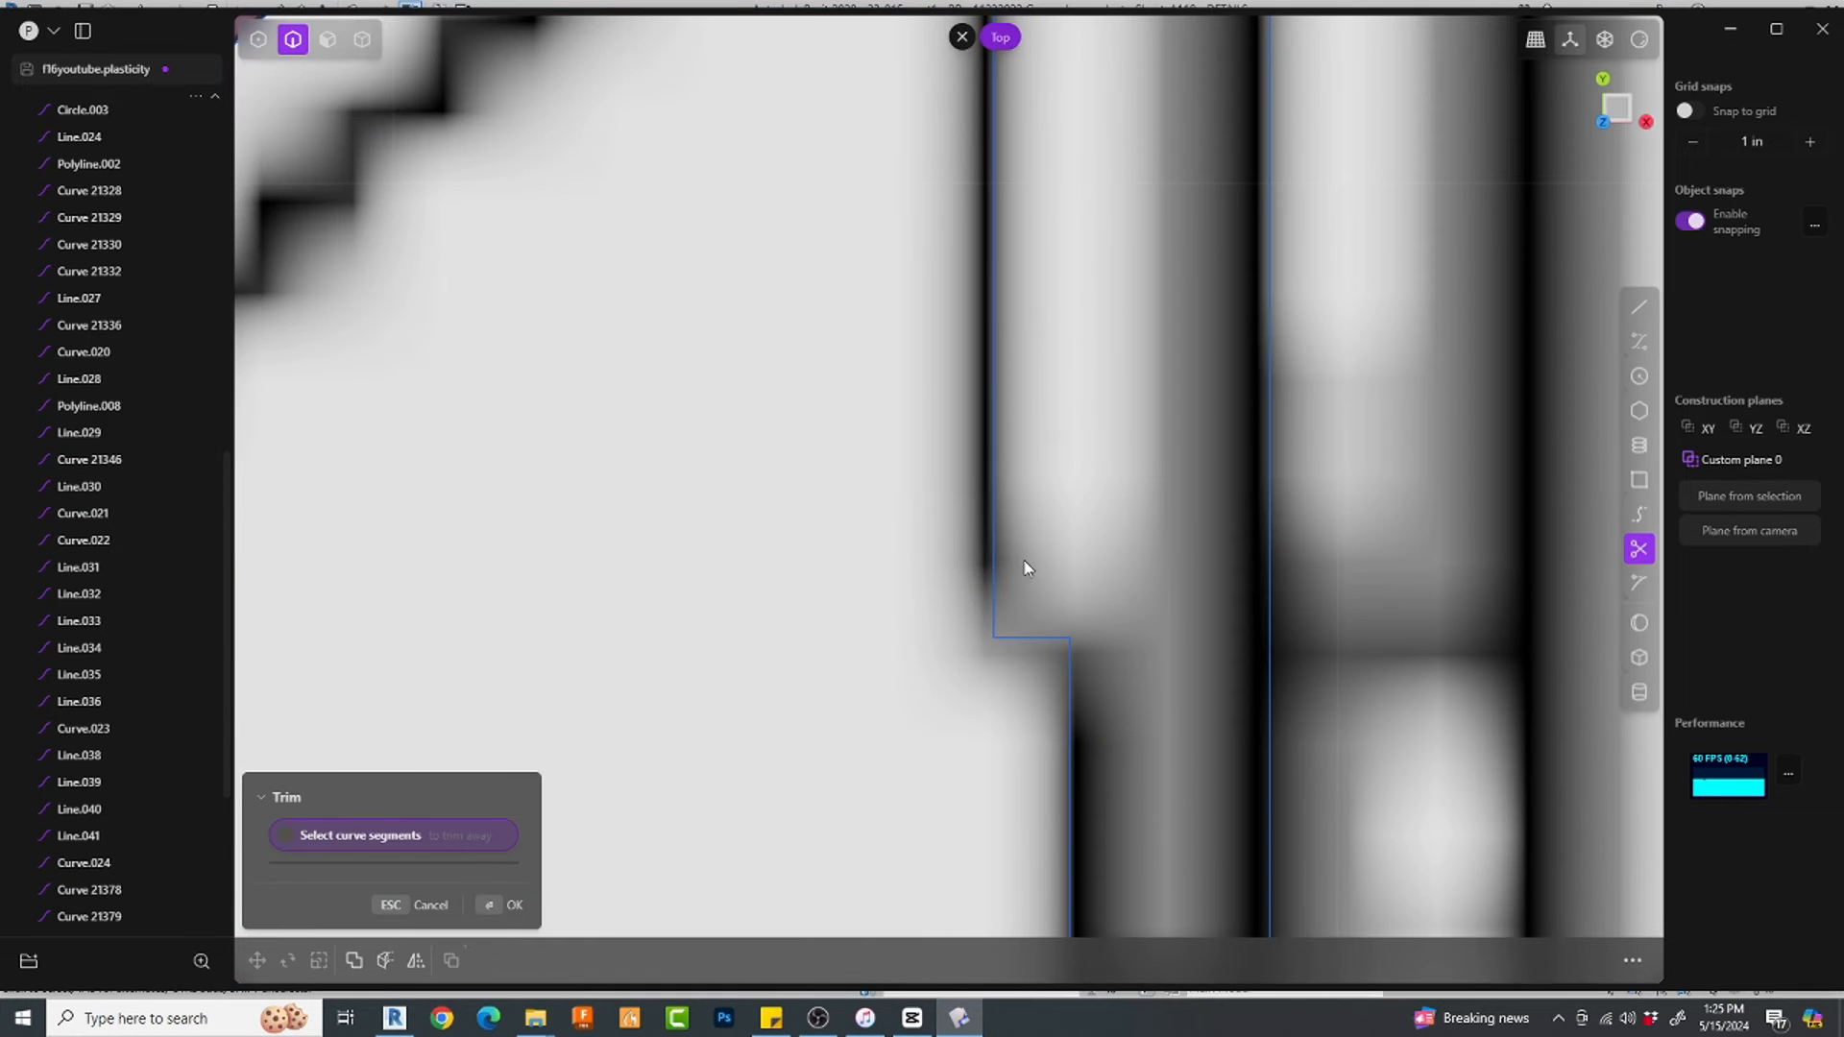
pyautogui.press('Escape')
pyautogui.click(1077, 711)
pyautogui.press('t')
pyautogui.moveTo(1042, 660); pyautogui.dragTo(978, 593)
pyautogui.moveTo(901, 505); pyautogui.dragTo(972, 595)
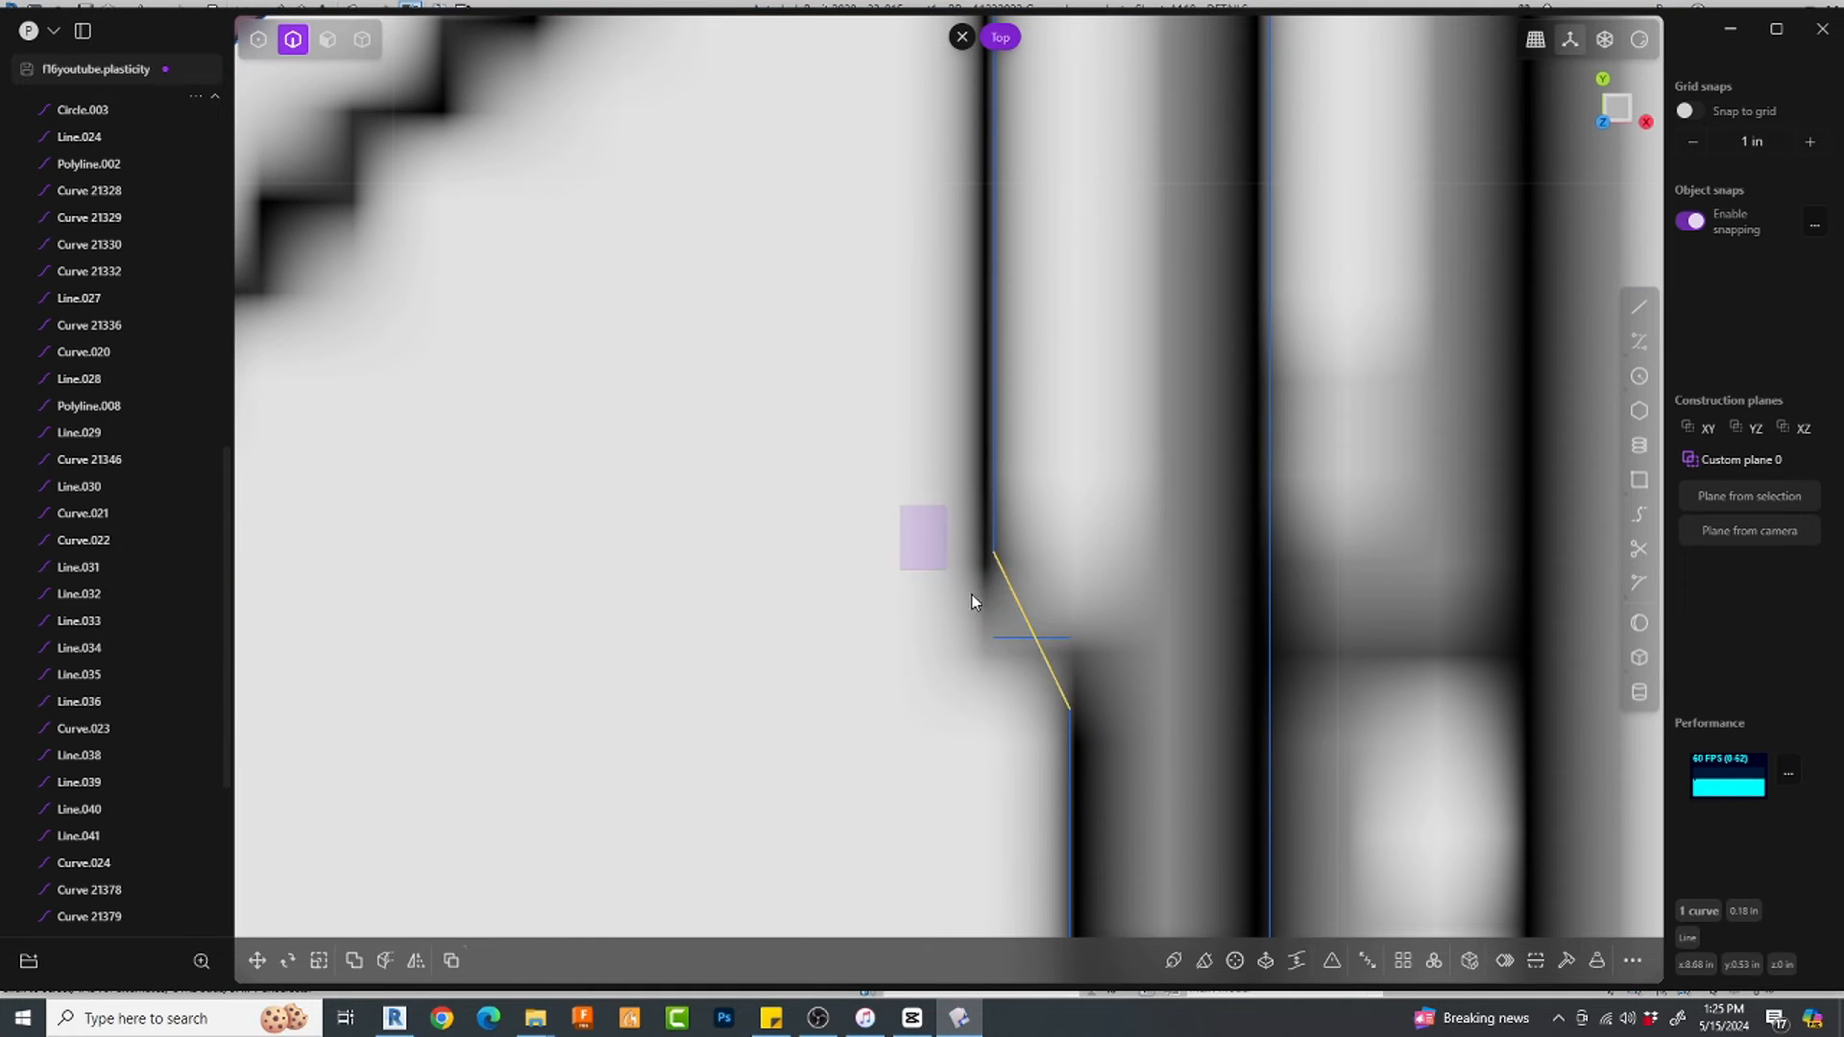
pyautogui.press('x')
# Step: Fillet the vertices where the diagonal transition meets the rail's inboard edges
pyautogui.press('1')
pyautogui.moveTo(925, 458); pyautogui.dragTo(1075, 736)
pyautogui.press('b')
pyautogui.press('Return')
pyautogui.click(958, 702)
pyautogui.scroll(-6, 975, 603)
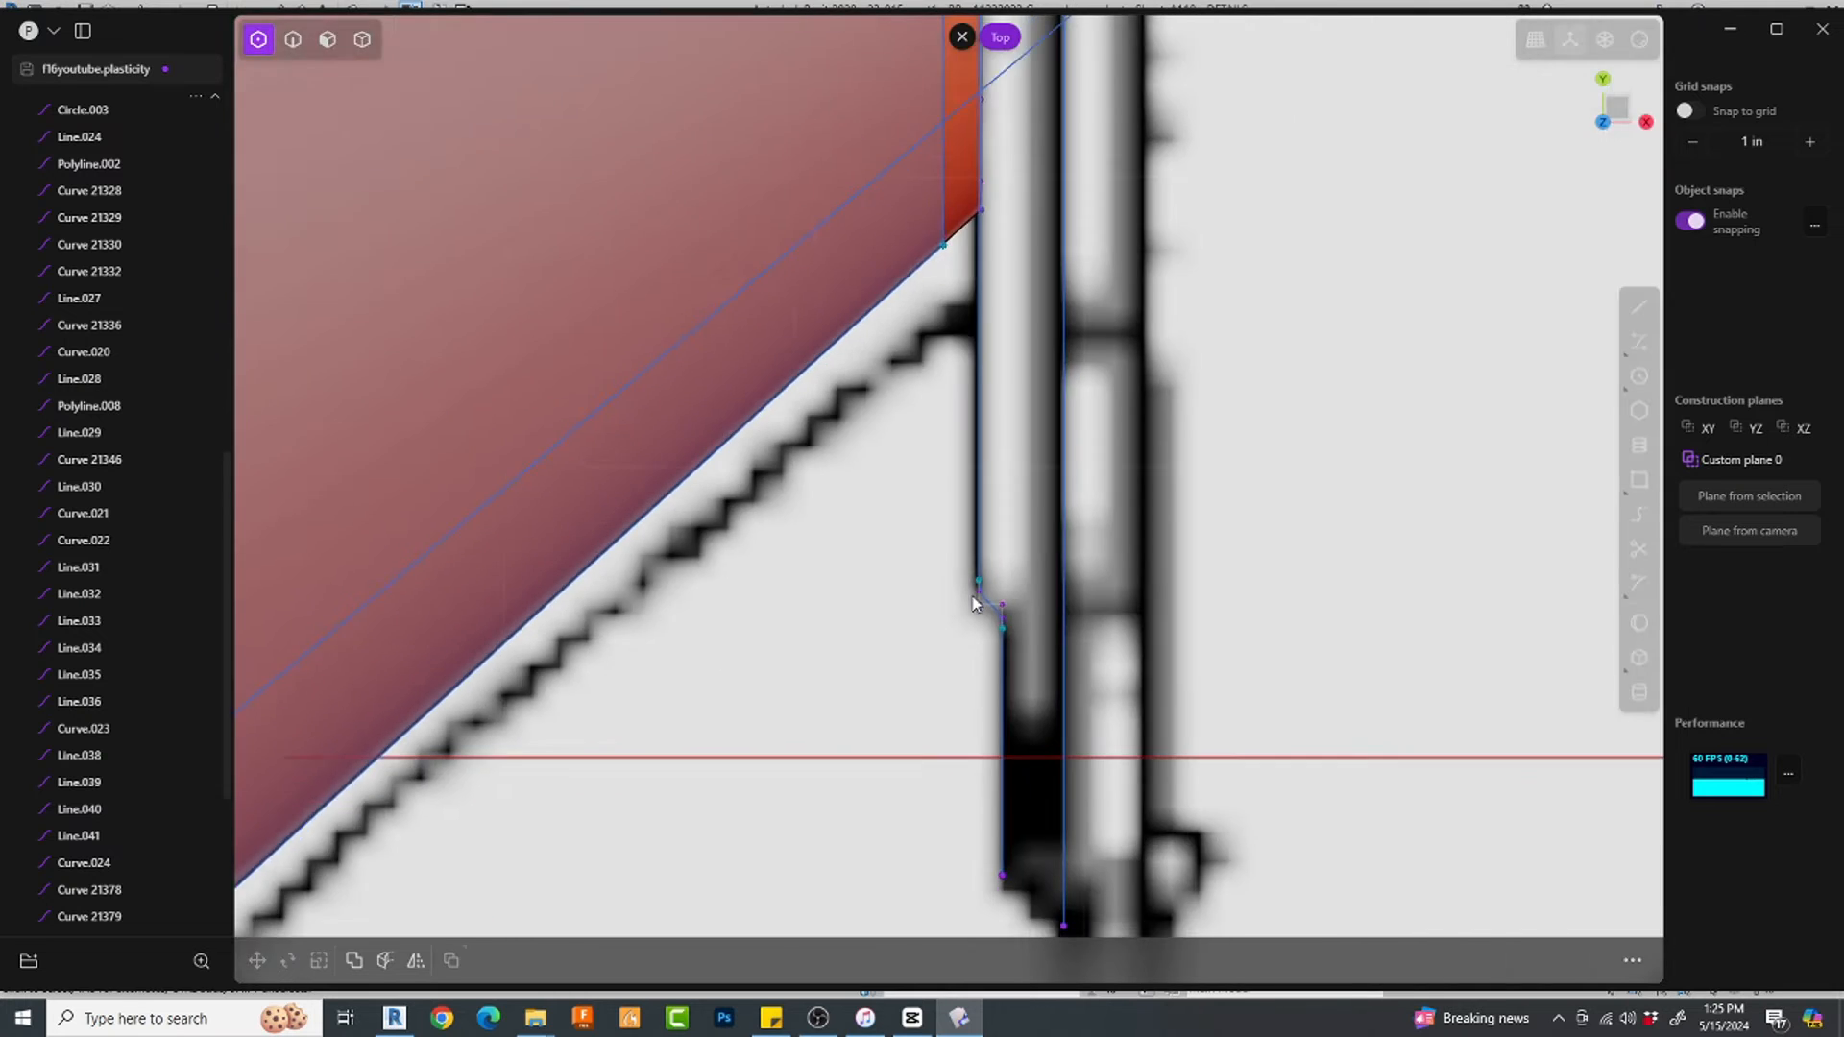
# Step: Draw a curve closing the rail's front end from the tip of the outboard edge to the inboard edge
pyautogui.keyDown('shift'); pyautogui.moveTo(997, 807); pyautogui.dragTo(999, 646, button='middle'); pyautogui.keyUp('shift')
pyautogui.scroll(3, 999, 643)
pyautogui.click(1639, 315)
pyautogui.scroll(5, 1009, 700)
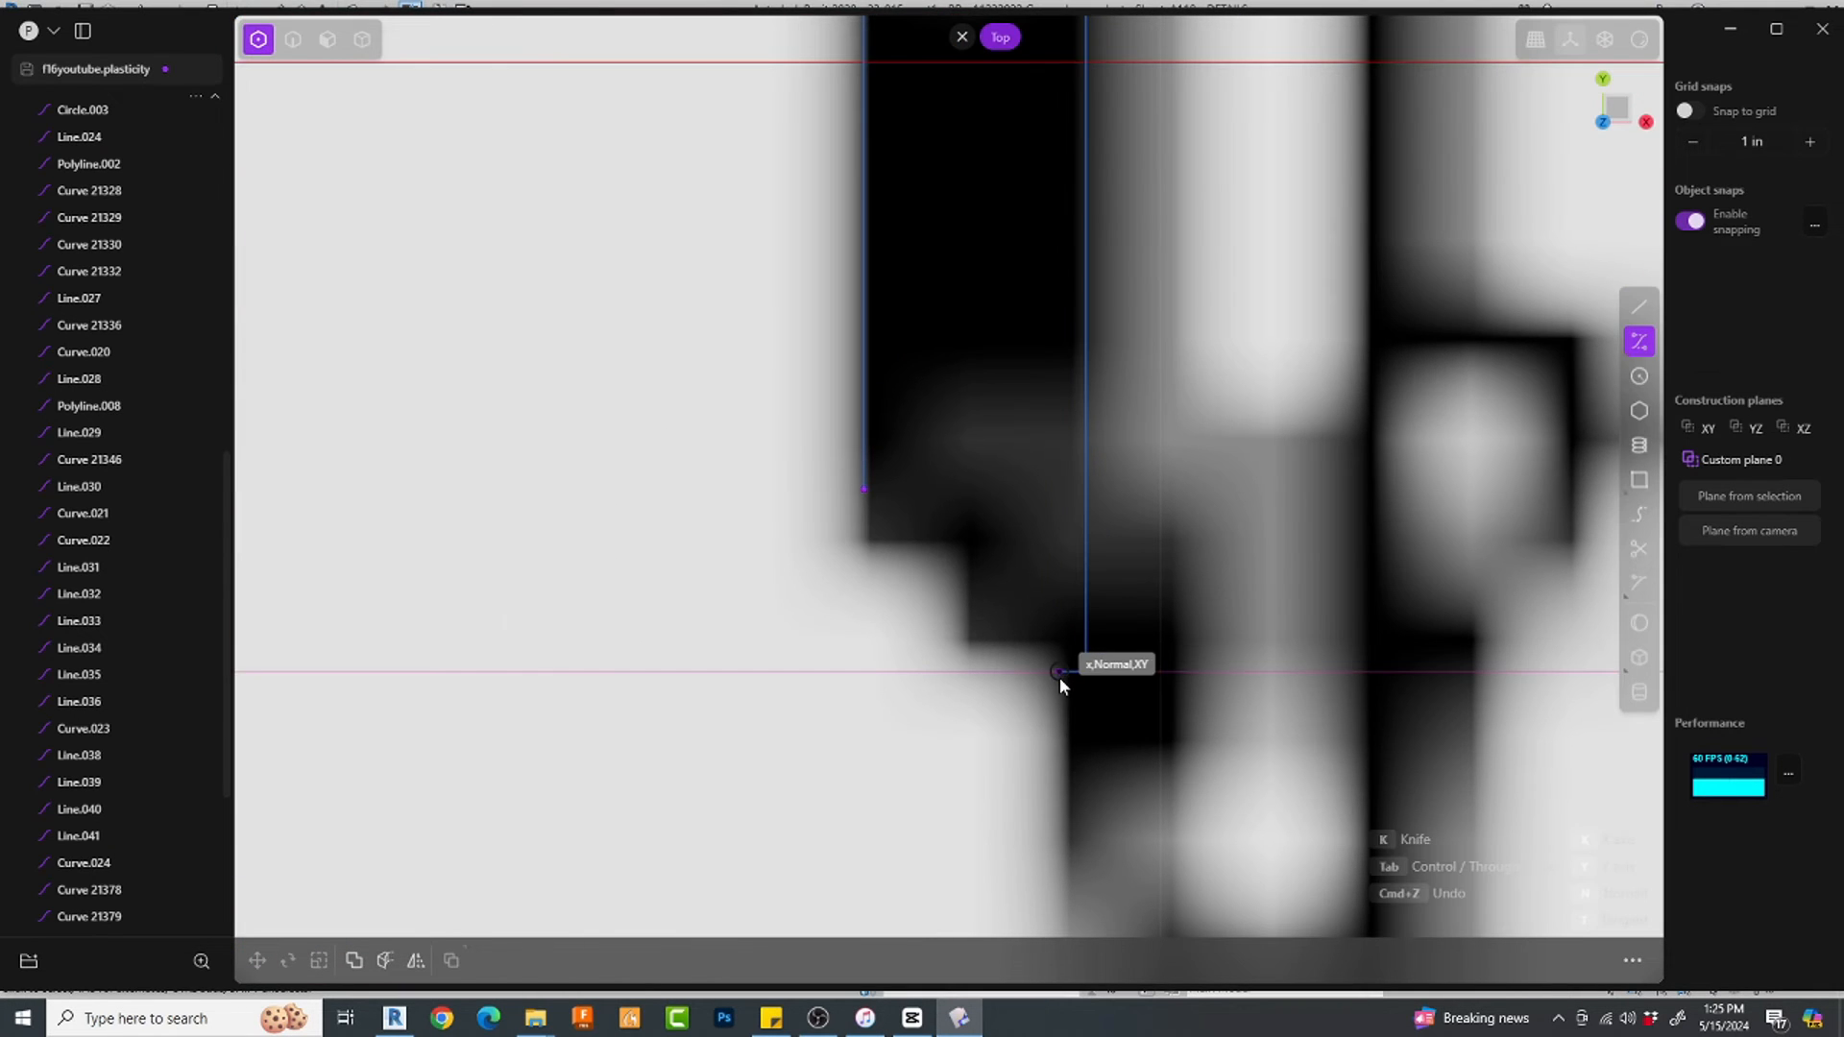
pyautogui.click(865, 415)
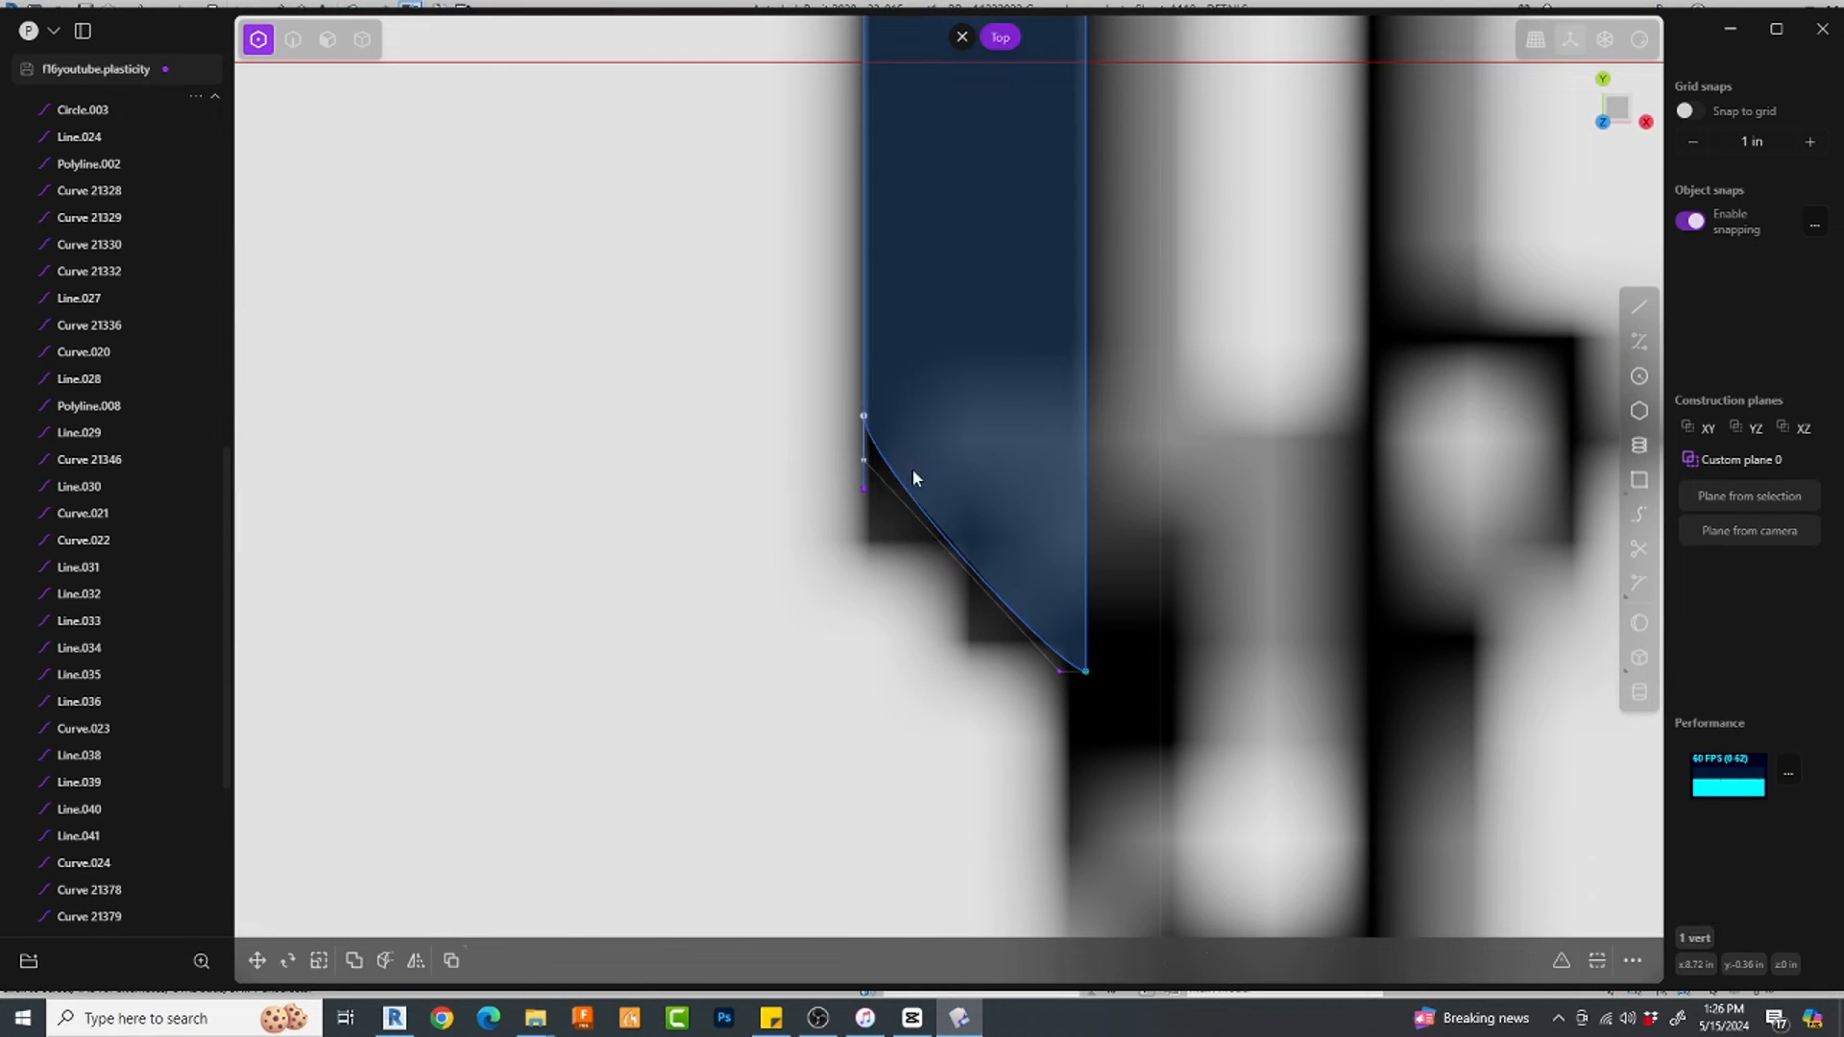
# Step: Round the nose curve by moving its inboard end point back and its tip control point about 0.037 in inboard
pyautogui.moveTo(865, 416); pyautogui.dragTo(864, 489)
pyautogui.scroll(2, 785, 501)
pyautogui.moveTo(804, 411); pyautogui.dragTo(935, 504)
pyautogui.press('g')
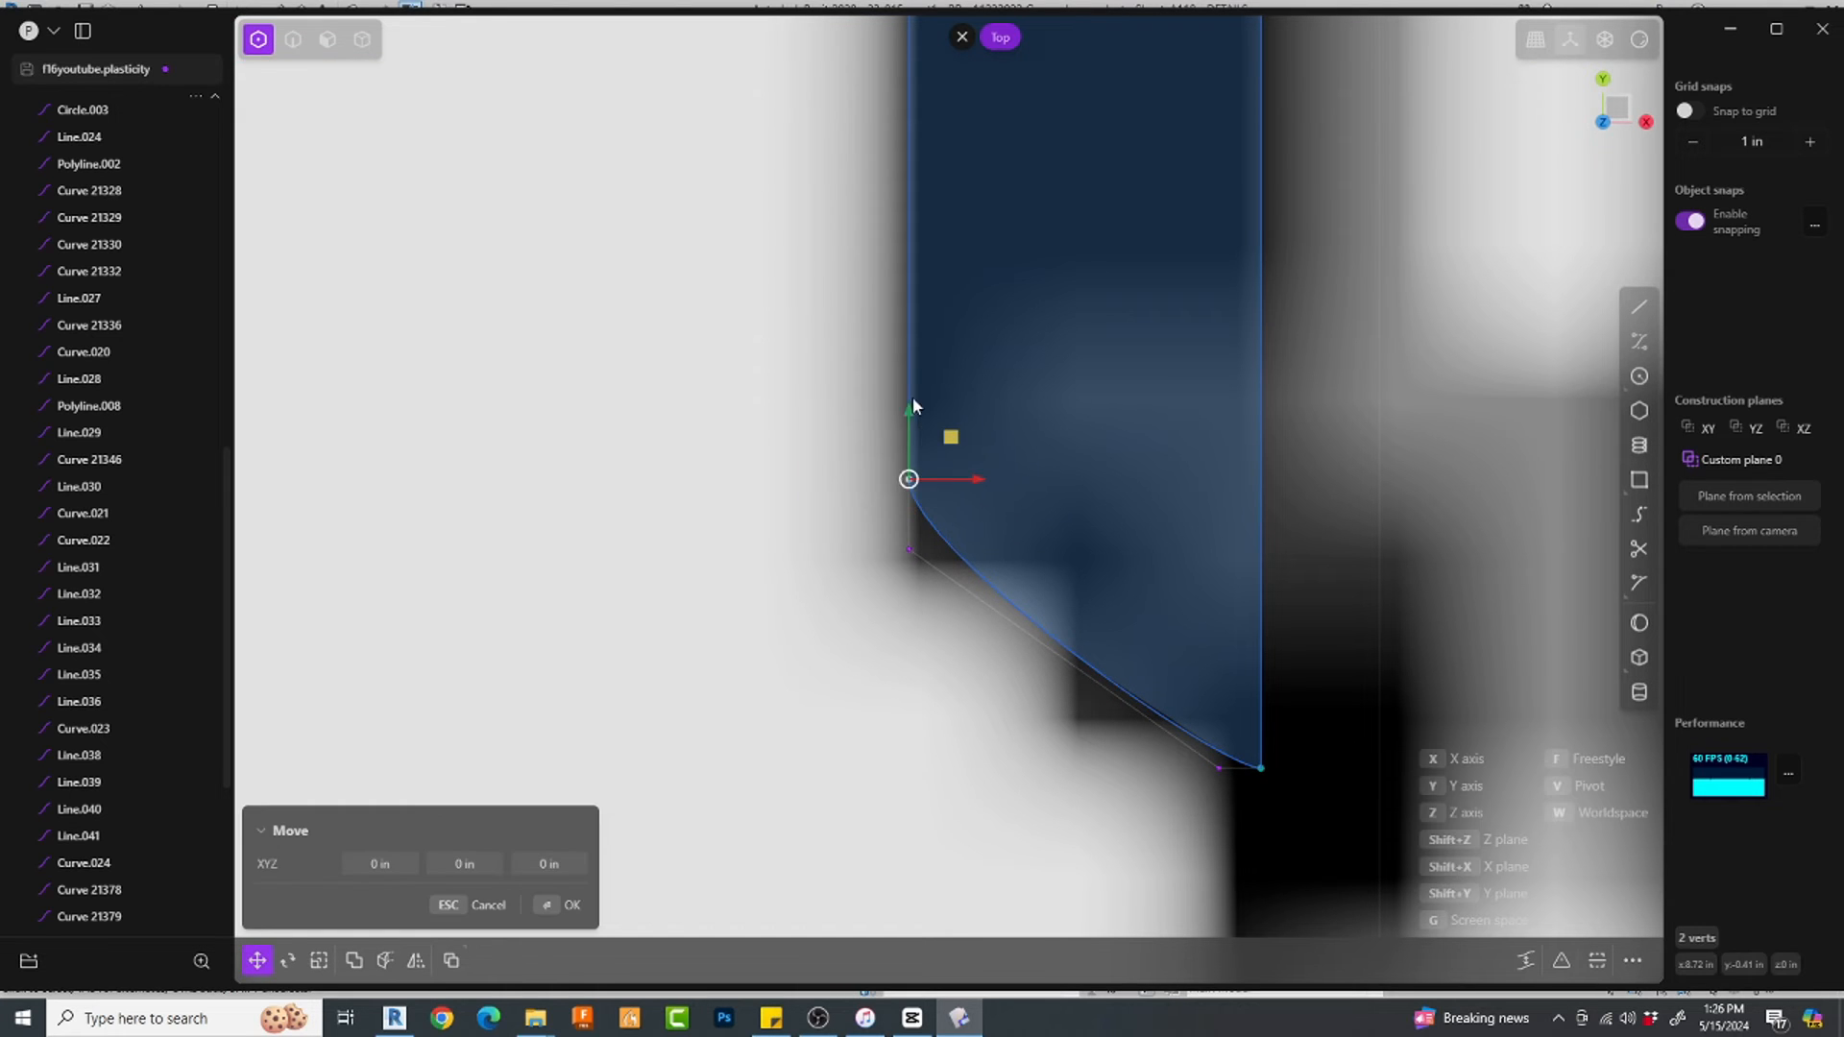
pyautogui.rightClick(879, 330)
pyautogui.scroll(-6, 784, 671)
pyautogui.scroll(6, 867, 691)
pyautogui.click(924, 691)
pyautogui.press('g')
pyautogui.moveTo(993, 690); pyautogui.dragTo(937, 672)
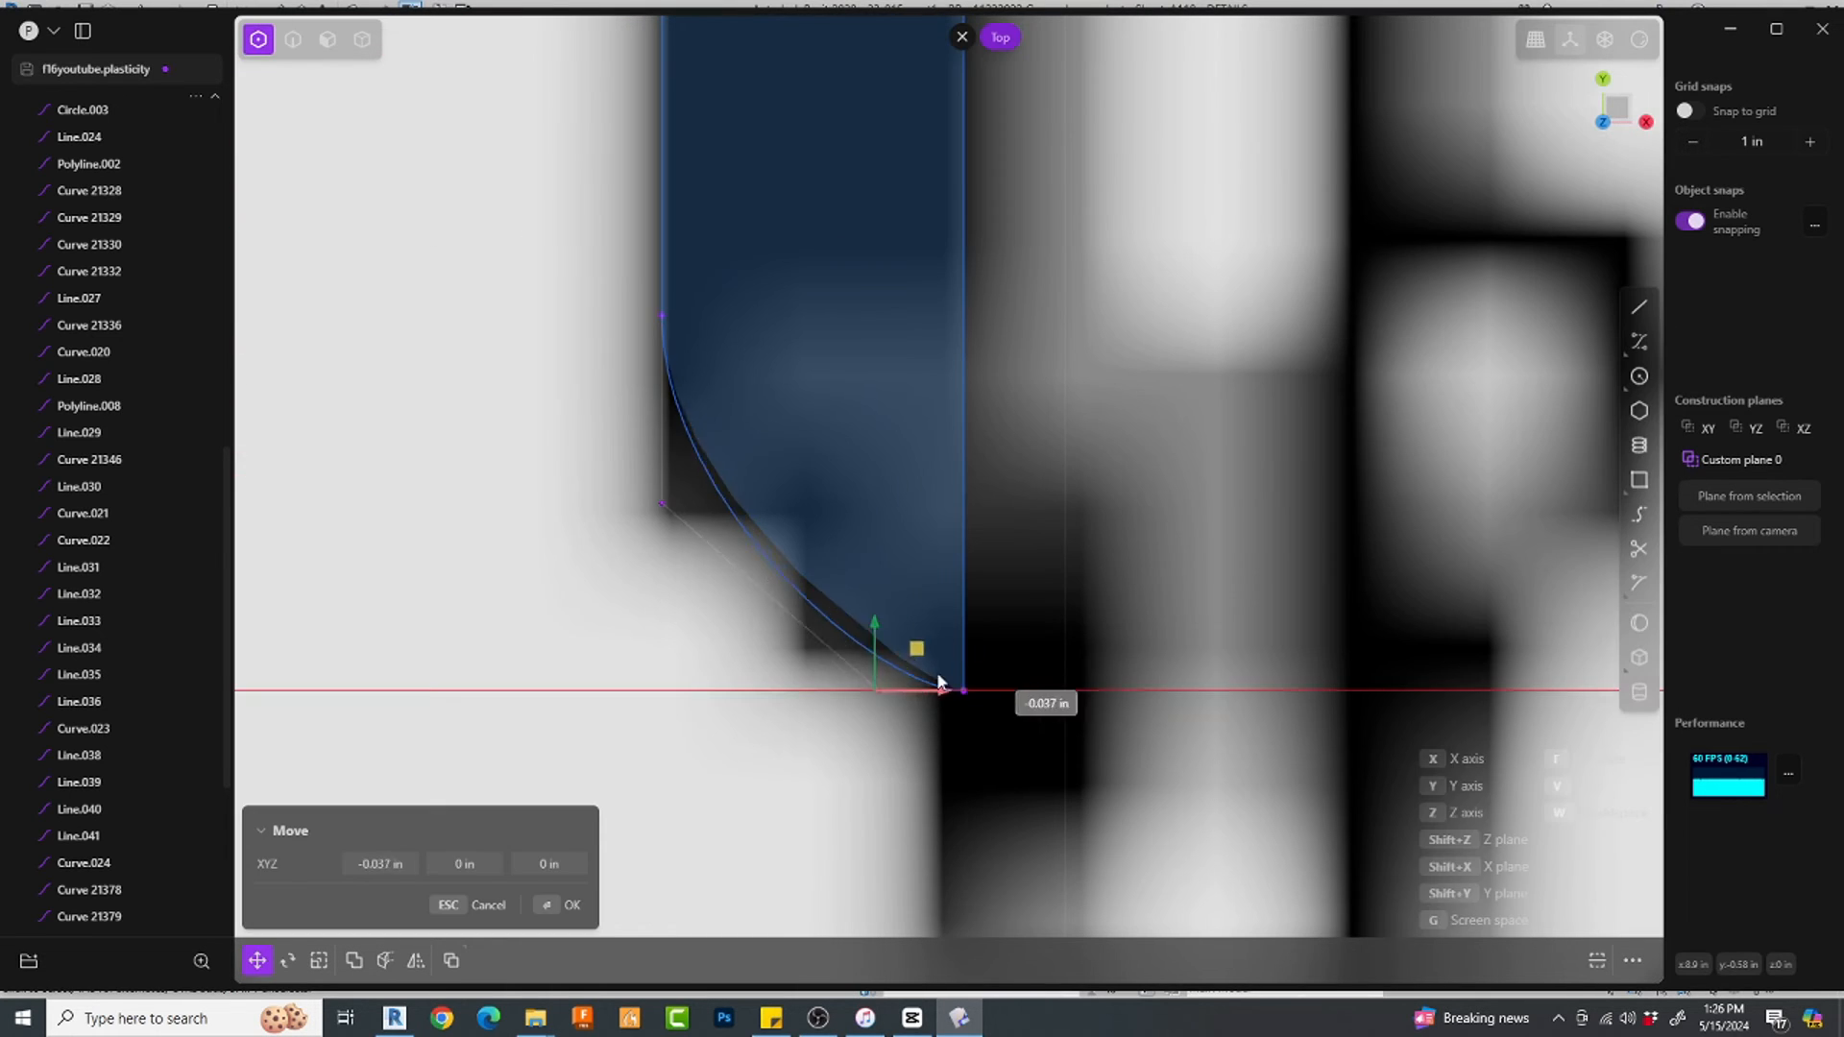
pyautogui.rightClick(937, 672)
# Step: Hide the plan-view reference drawing around the finished wingtip rail profile
pyautogui.scroll(-8, 653, 461)
pyautogui.scroll(-5, 693, 436)
pyautogui.moveTo(1258, 585); pyautogui.dragTo(1358, 613, button='middle')
pyautogui.scroll(-5, 1021, 798)
pyautogui.press('4')
pyautogui.click(1021, 798)
pyautogui.press('h')
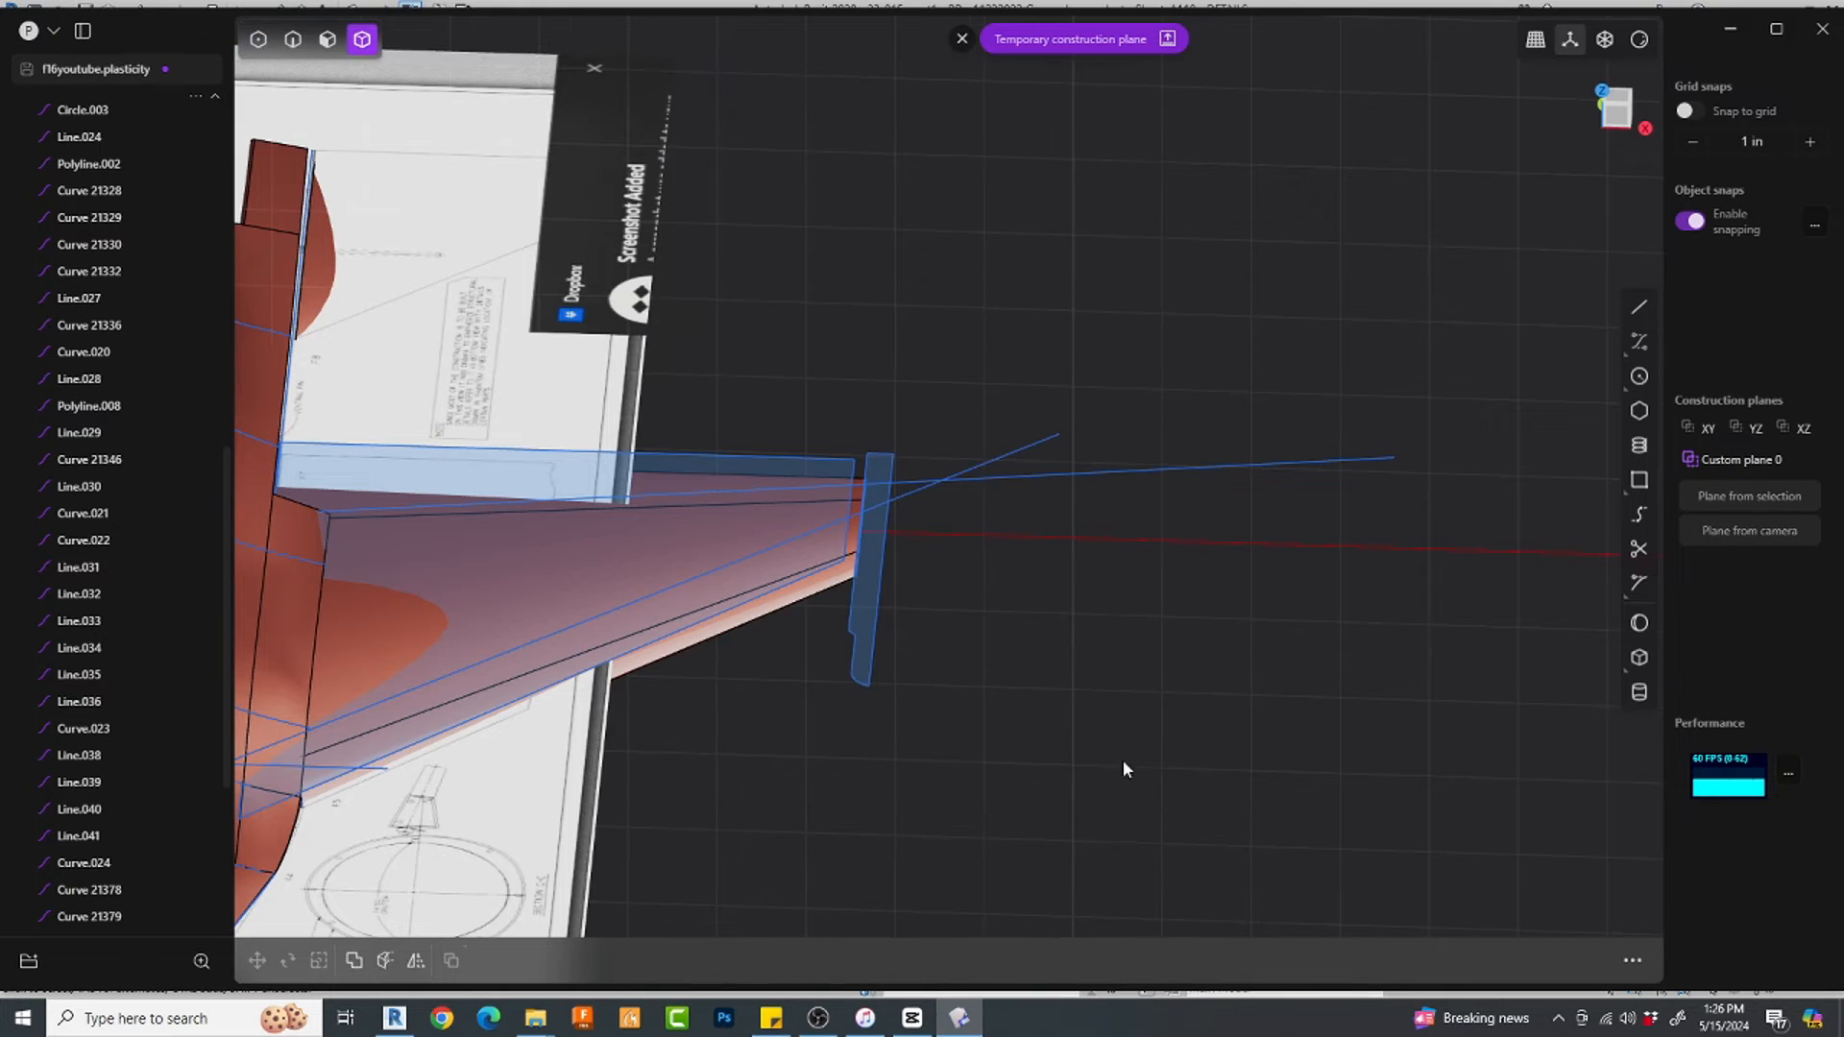
# Step: Extrude the closed wingtip rail profile vertically into a solid
pyautogui.moveTo(1121, 766); pyautogui.dragTo(972, 694, button='middle')
pyautogui.scroll(4, 972, 696)
pyautogui.press('3')
pyautogui.click(868, 632)
pyautogui.press('e')
pyautogui.moveTo(868, 632); pyautogui.dragTo(949, 645, button='middle')
pyautogui.scroll(3, 807, 577)
pyautogui.moveTo(798, 540); pyautogui.dragTo(851, 641)
pyautogui.rightClick(851, 641)
# Step: Isolate the wing and wingtip rail and move the rail vertically to line up with the wing tip in a front view
pyautogui.moveTo(744, 744); pyautogui.dragTo(577, 769, button='middle')
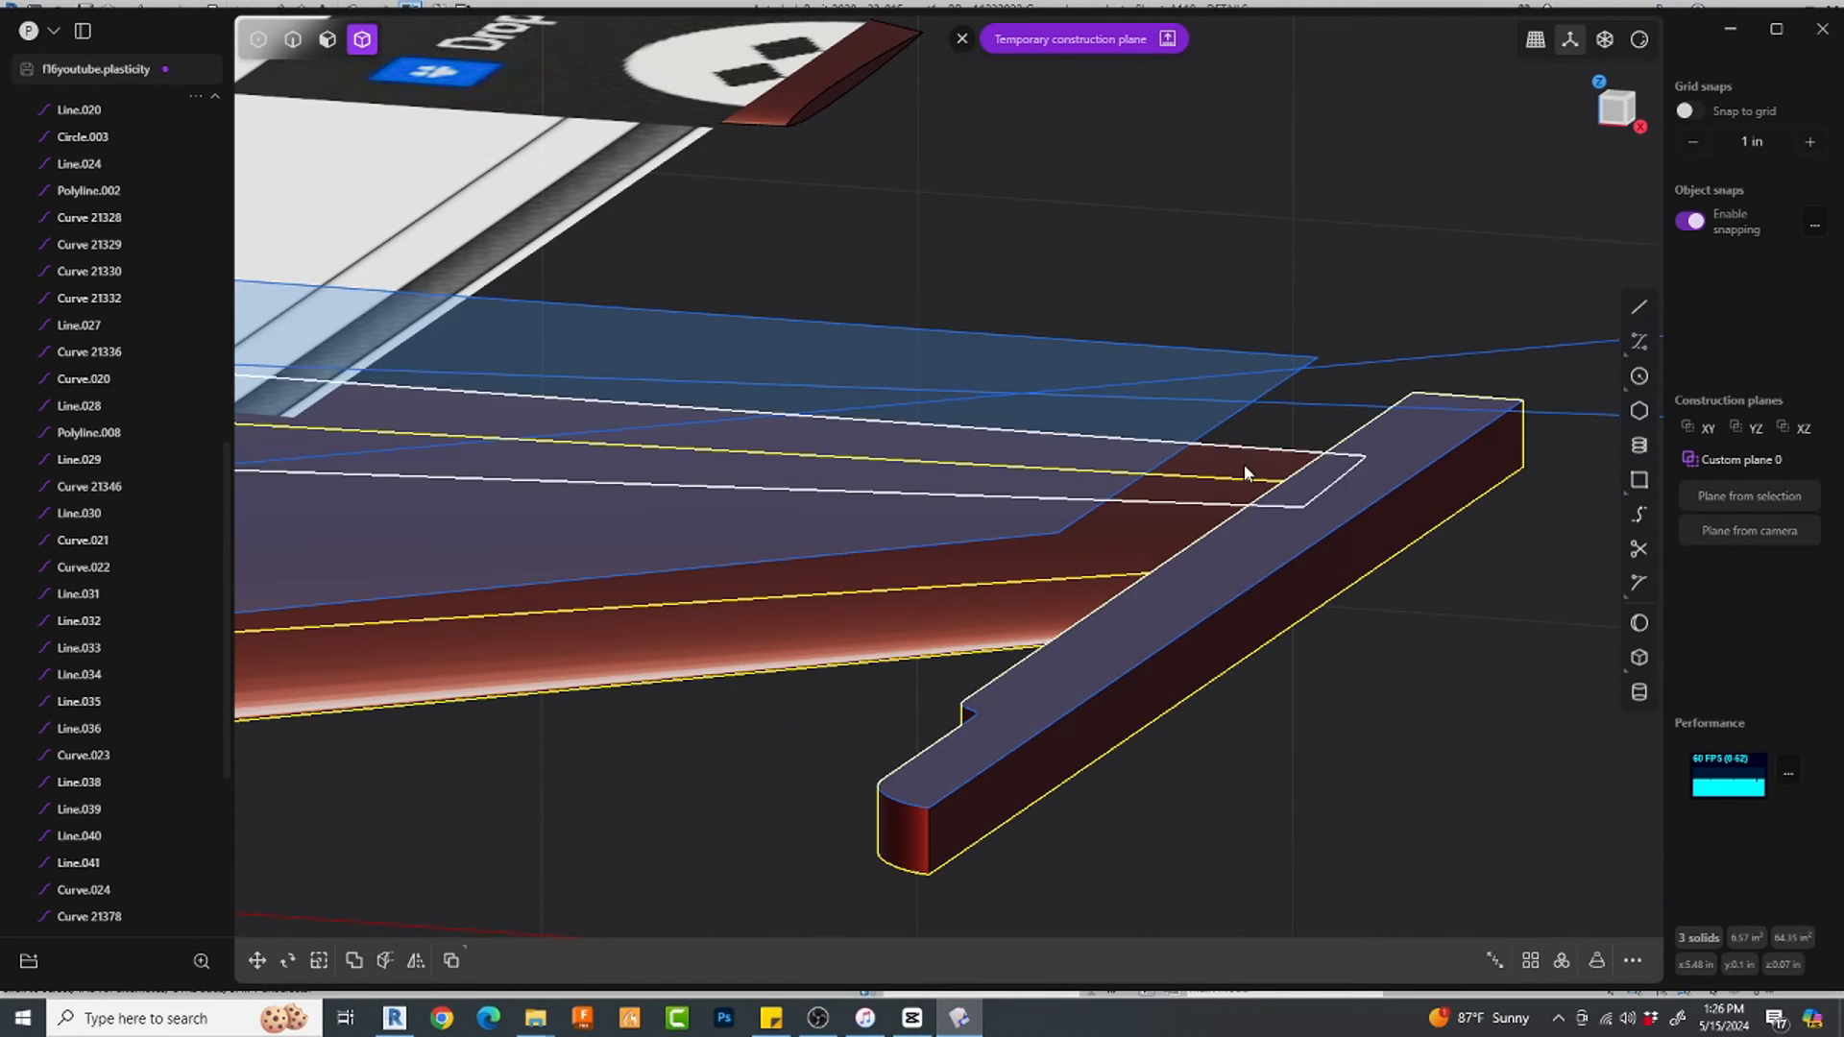
pyautogui.press('/')
pyautogui.click(1294, 697)
pyautogui.moveTo(1294, 698); pyautogui.dragTo(1460, 538, button='middle')
pyautogui.click(1618, 109)
pyautogui.scroll(4, 896, 821)
pyautogui.scroll(2, 894, 815)
pyautogui.keyDown('shift'); pyautogui.moveTo(1020, 782); pyautogui.dragTo(1004, 721, button='middle'); pyautogui.keyUp('shift')
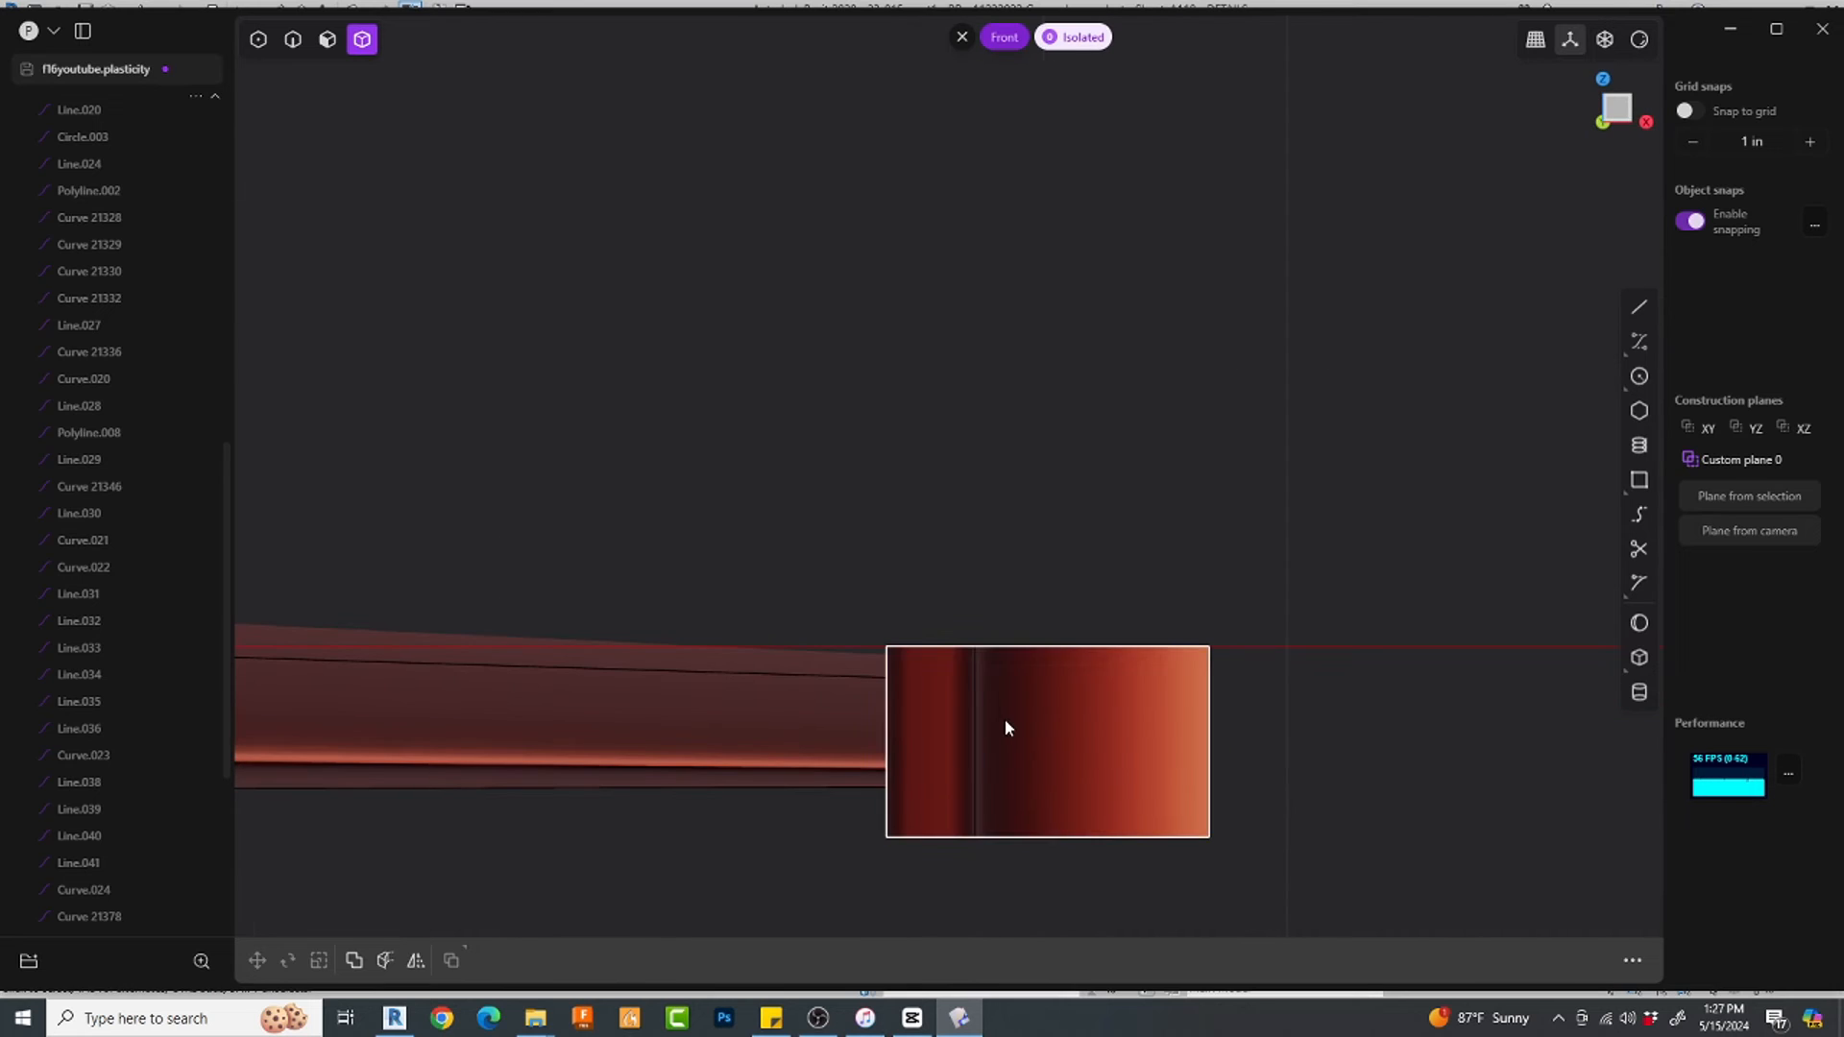
pyautogui.click(1005, 720)
pyautogui.press('g')
pyautogui.moveTo(1048, 676); pyautogui.dragTo(1049, 669)
pyautogui.rightClick(1048, 669)
# Step: Offset the underside face of the wingtip rail to reduce the rail's thickness
pyautogui.click(1074, 898)
pyautogui.moveTo(1073, 898); pyautogui.dragTo(1072, 869, button='middle')
pyautogui.click(1072, 870)
pyautogui.press('o')
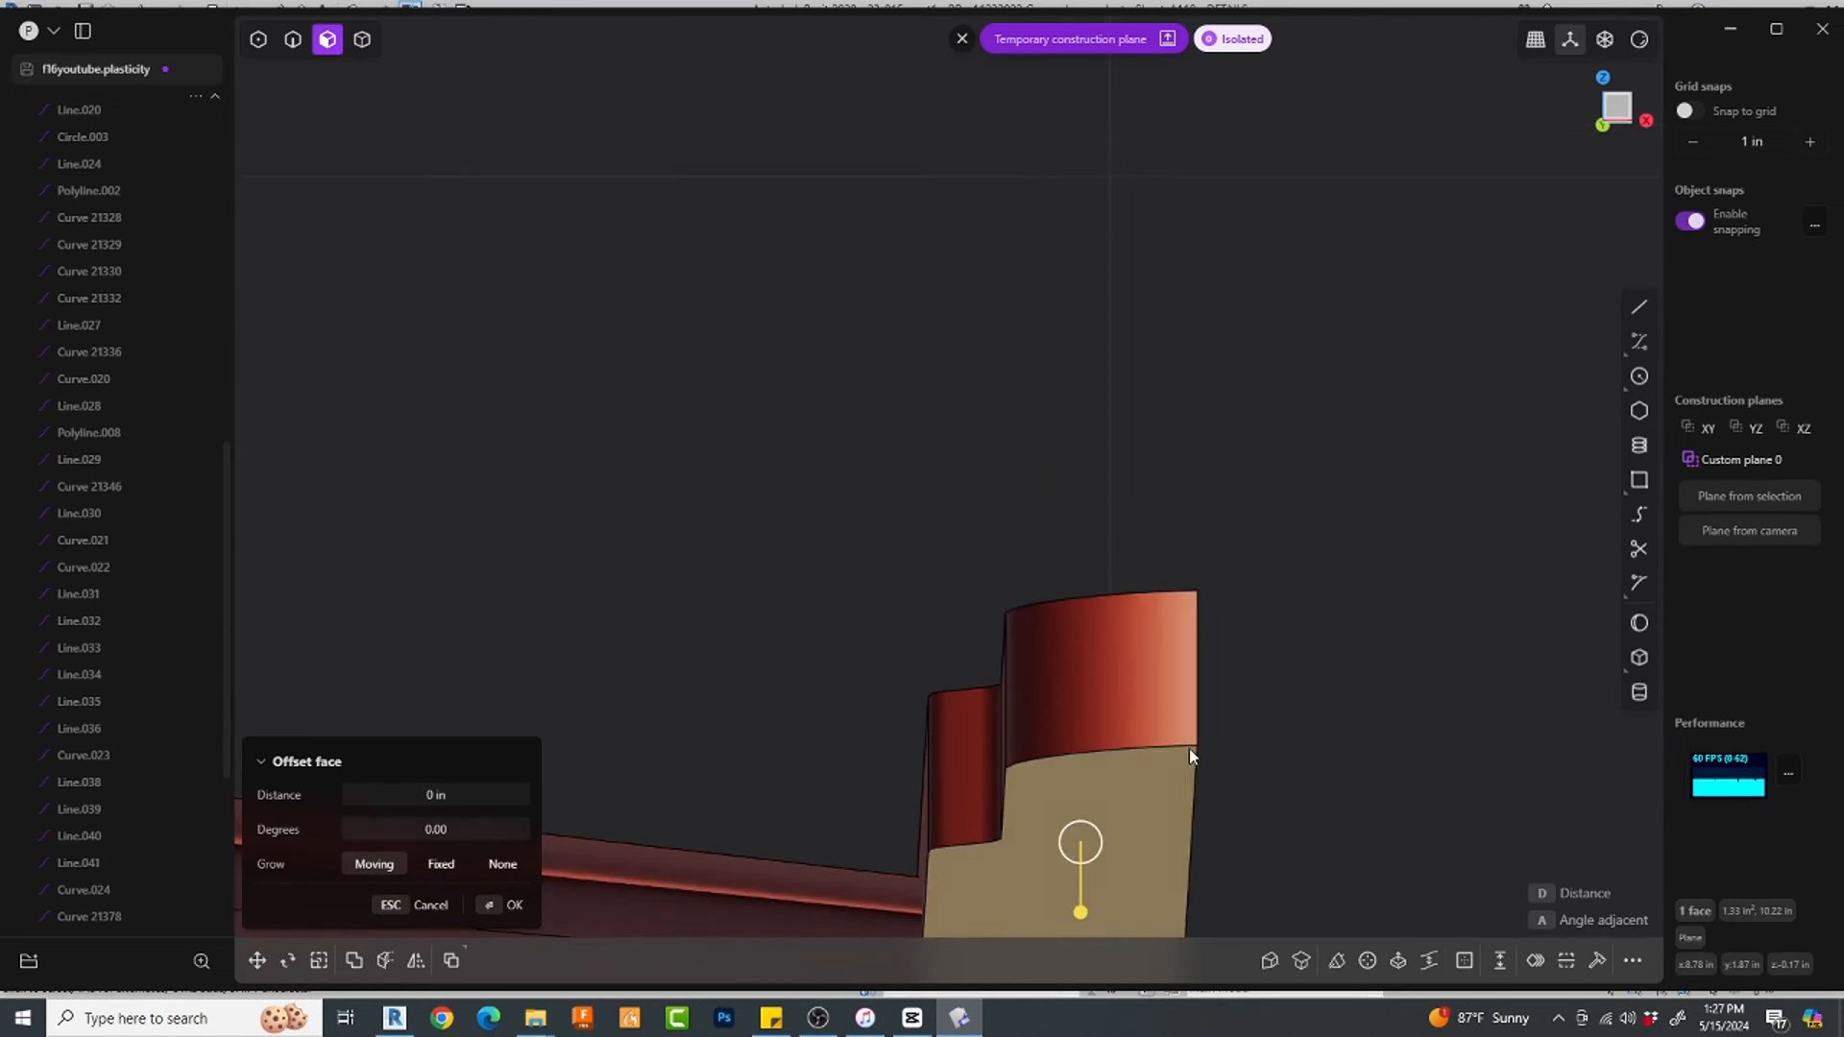
pyautogui.moveTo(1189, 747); pyautogui.dragTo(1104, 822, button='middle')
pyautogui.moveTo(1105, 822); pyautogui.dragTo(1120, 770)
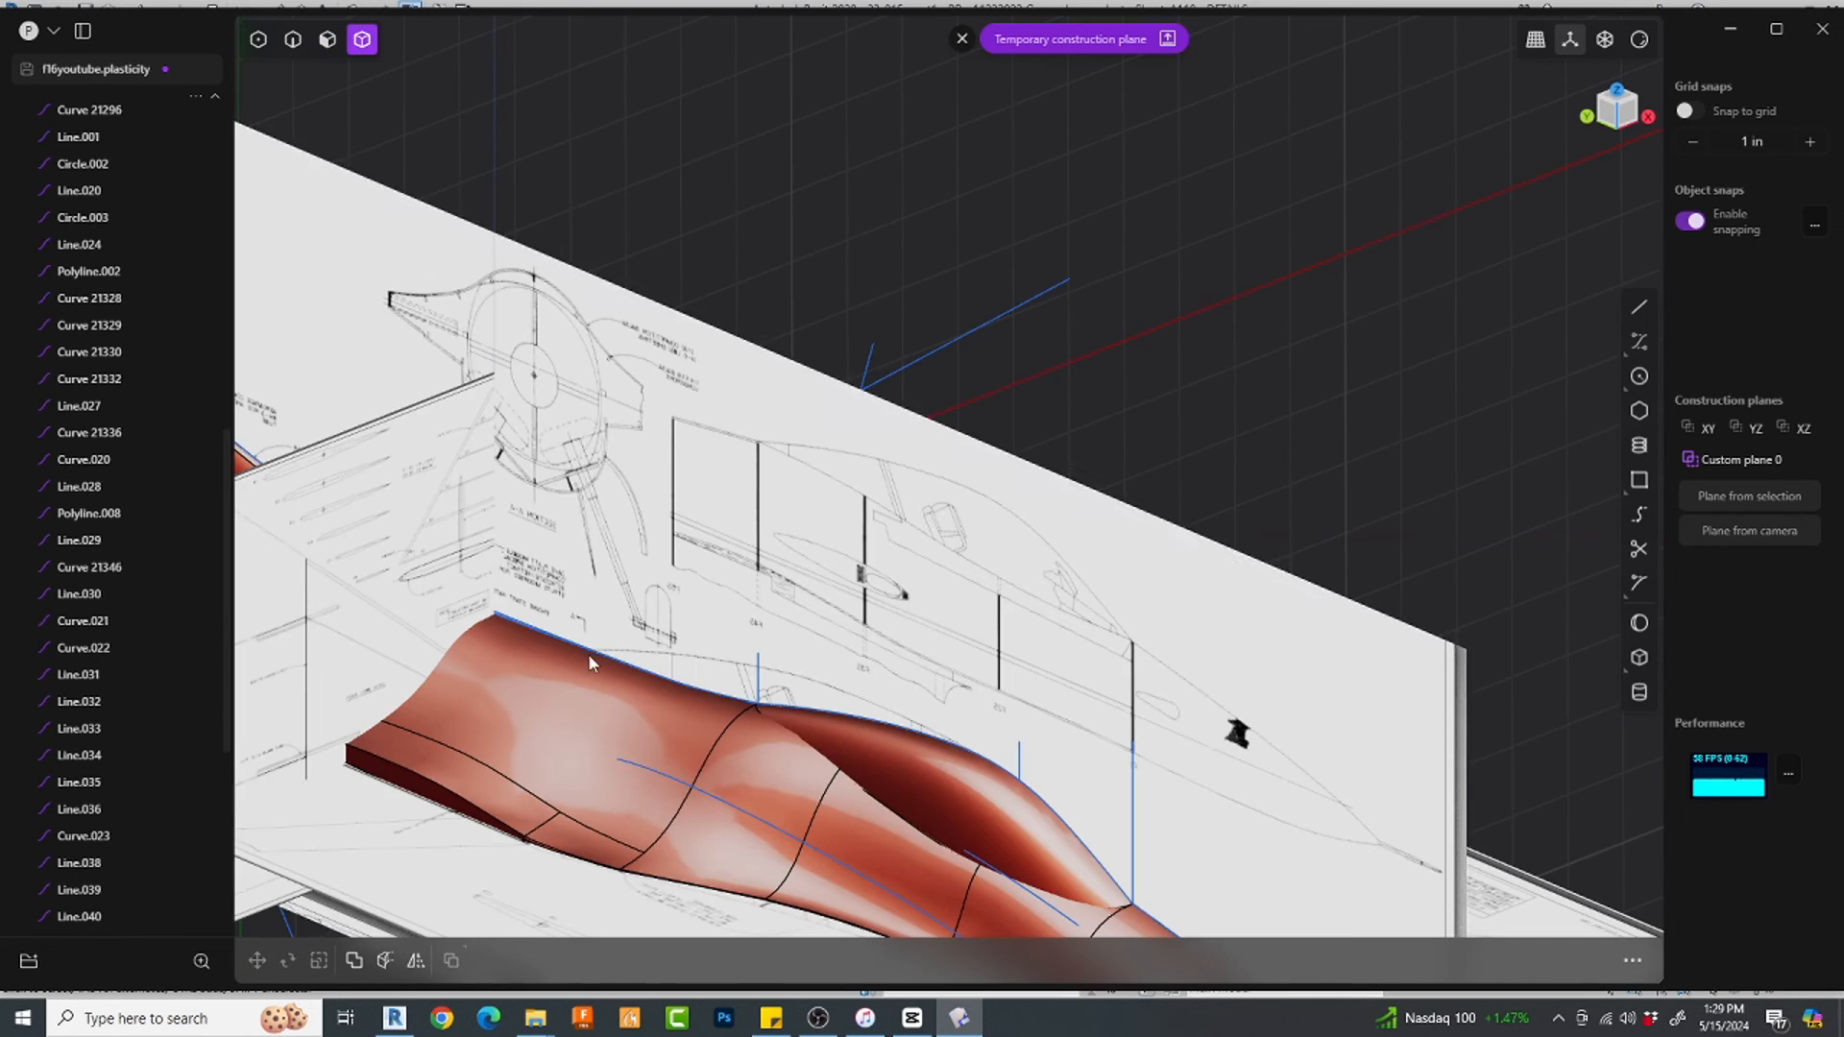
# Step: Hide the reference images, construction curves and original profiles, and inspect the bare aircraft model
pyautogui.scroll(-6, 948, 379)
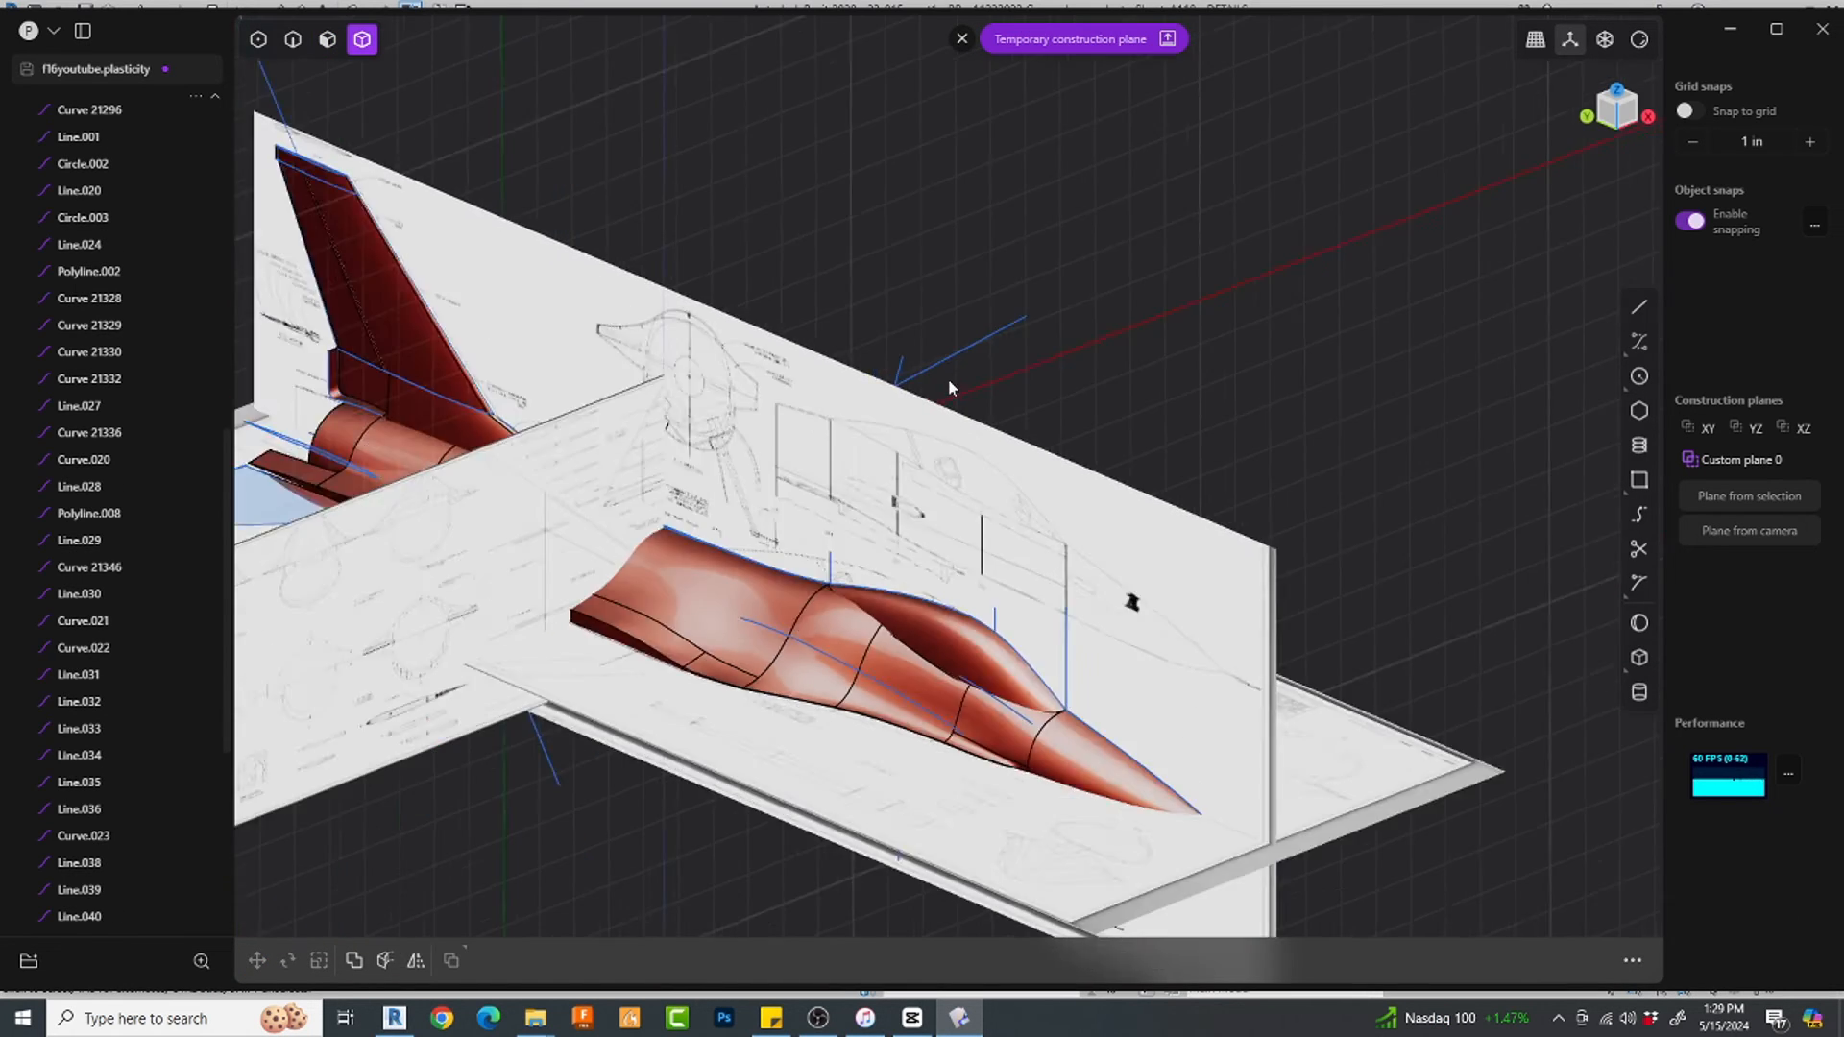
pyautogui.scroll(10, 40, 311)
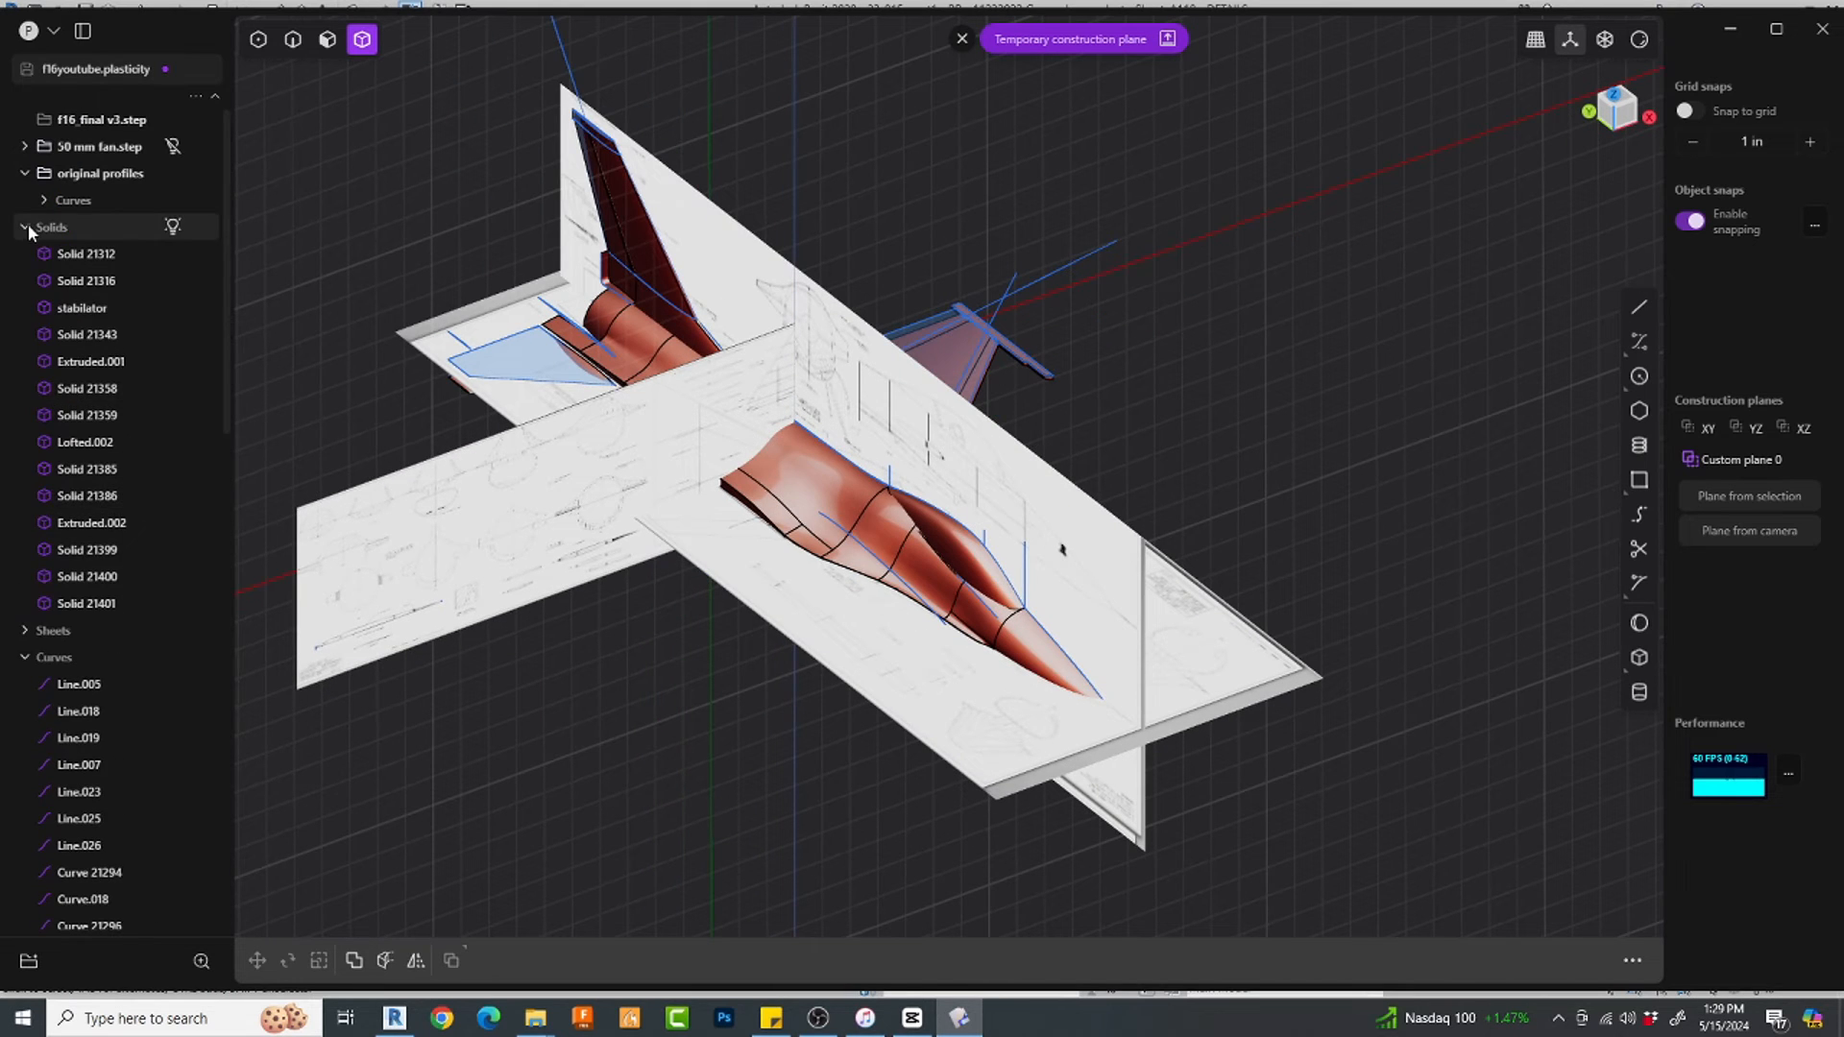
pyautogui.click(27, 226)
pyautogui.click(24, 280)
pyautogui.click(173, 307)
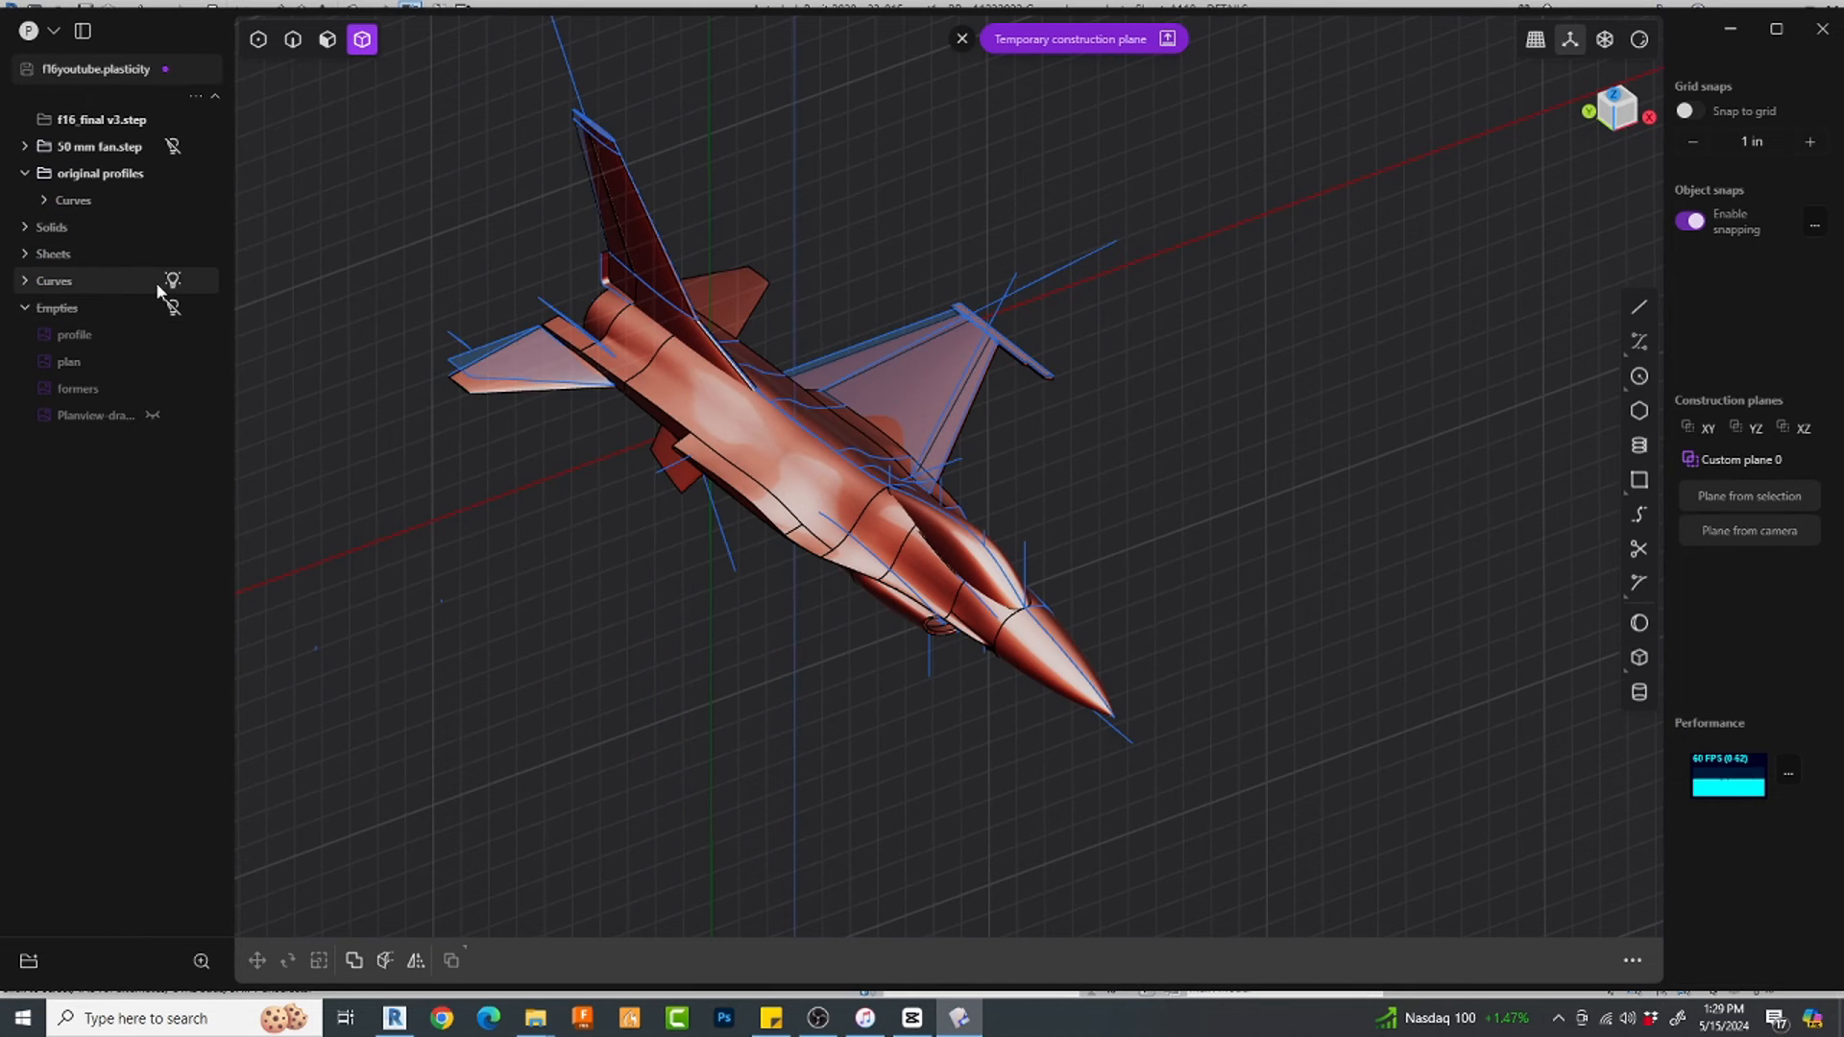
pyautogui.click(173, 281)
pyautogui.click(173, 174)
pyautogui.moveTo(730, 673); pyautogui.dragTo(1091, 548, button='middle')
pyautogui.scroll(5, 1104, 596)
pyautogui.moveTo(1124, 642); pyautogui.dragTo(1086, 603, button='middle')
pyautogui.scroll(-5, 1085, 602)
pyautogui.moveTo(973, 663); pyautogui.dragTo(1064, 673, button='middle')
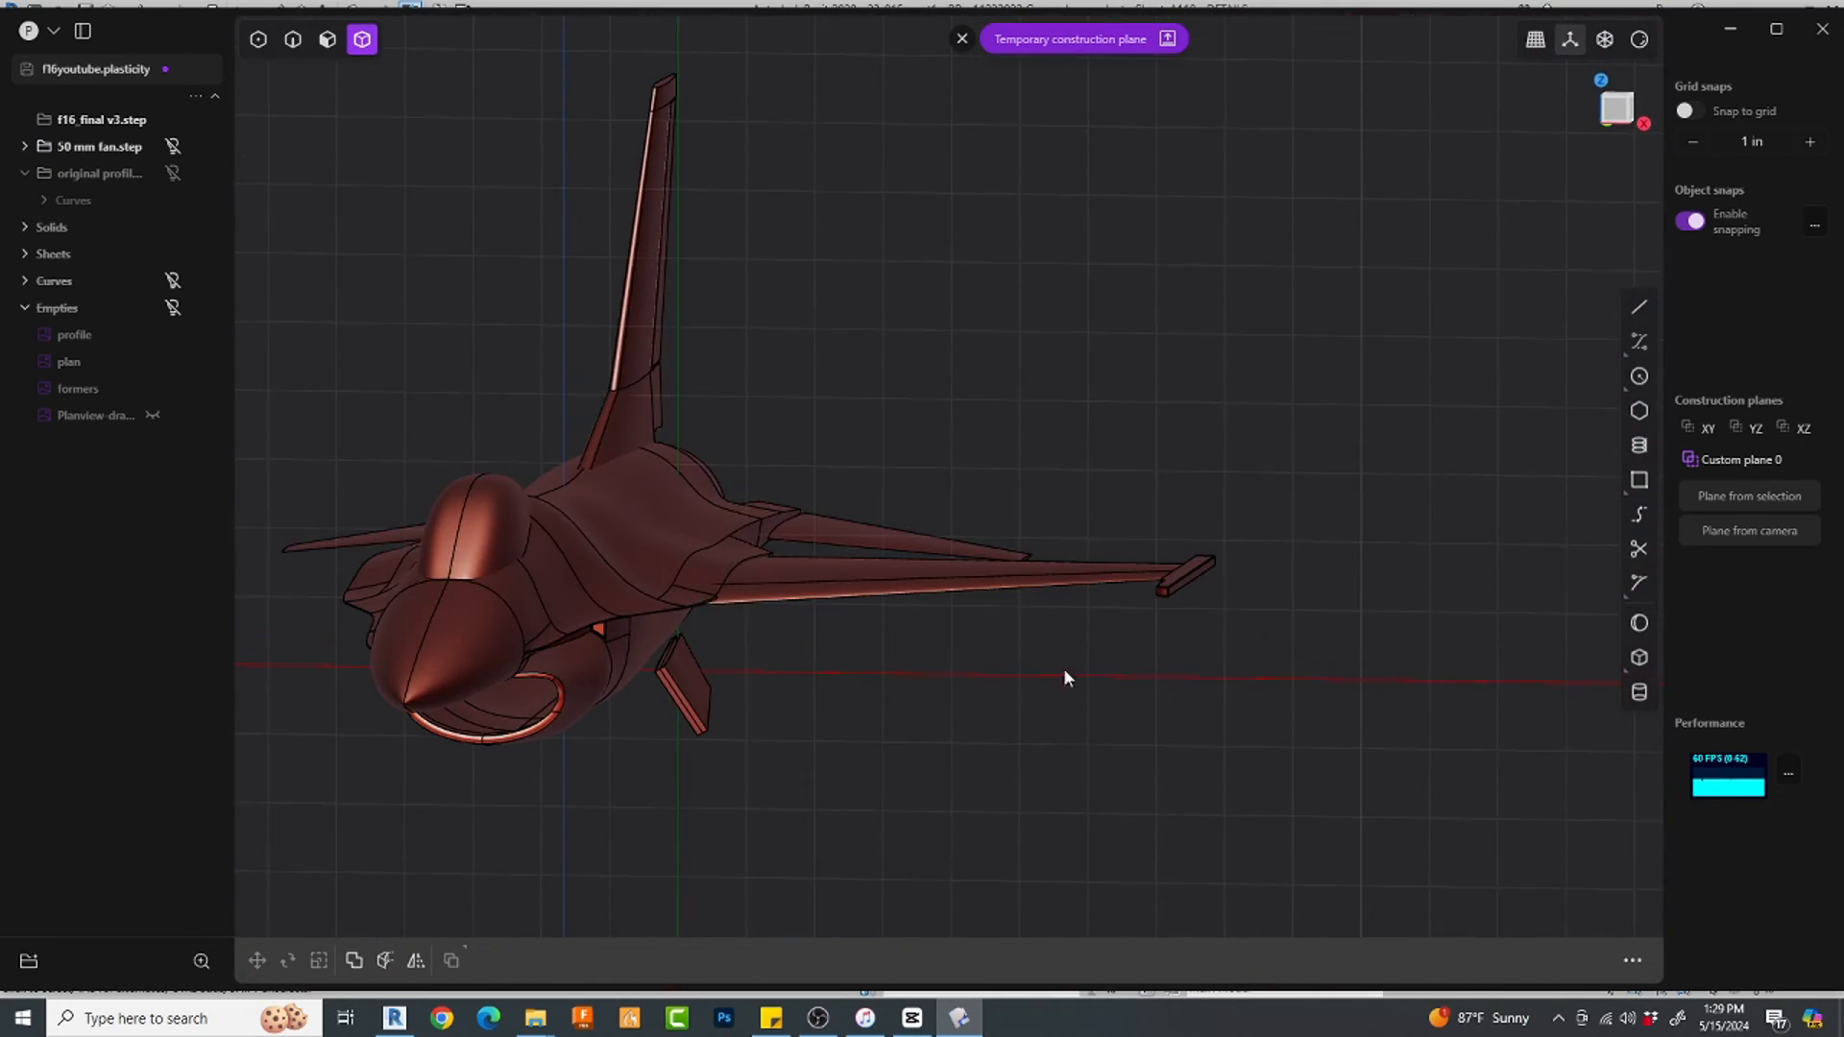
# Step: Select the wing parts and start moving them at the junction between wing root and fuselage
pyautogui.moveTo(1270, 473); pyautogui.dragTo(1133, 634)
pyautogui.moveTo(995, 733); pyautogui.dragTo(805, 615, button='middle')
pyautogui.scroll(5, 805, 614)
pyautogui.press('g')
pyautogui.scroll(5, 864, 663)
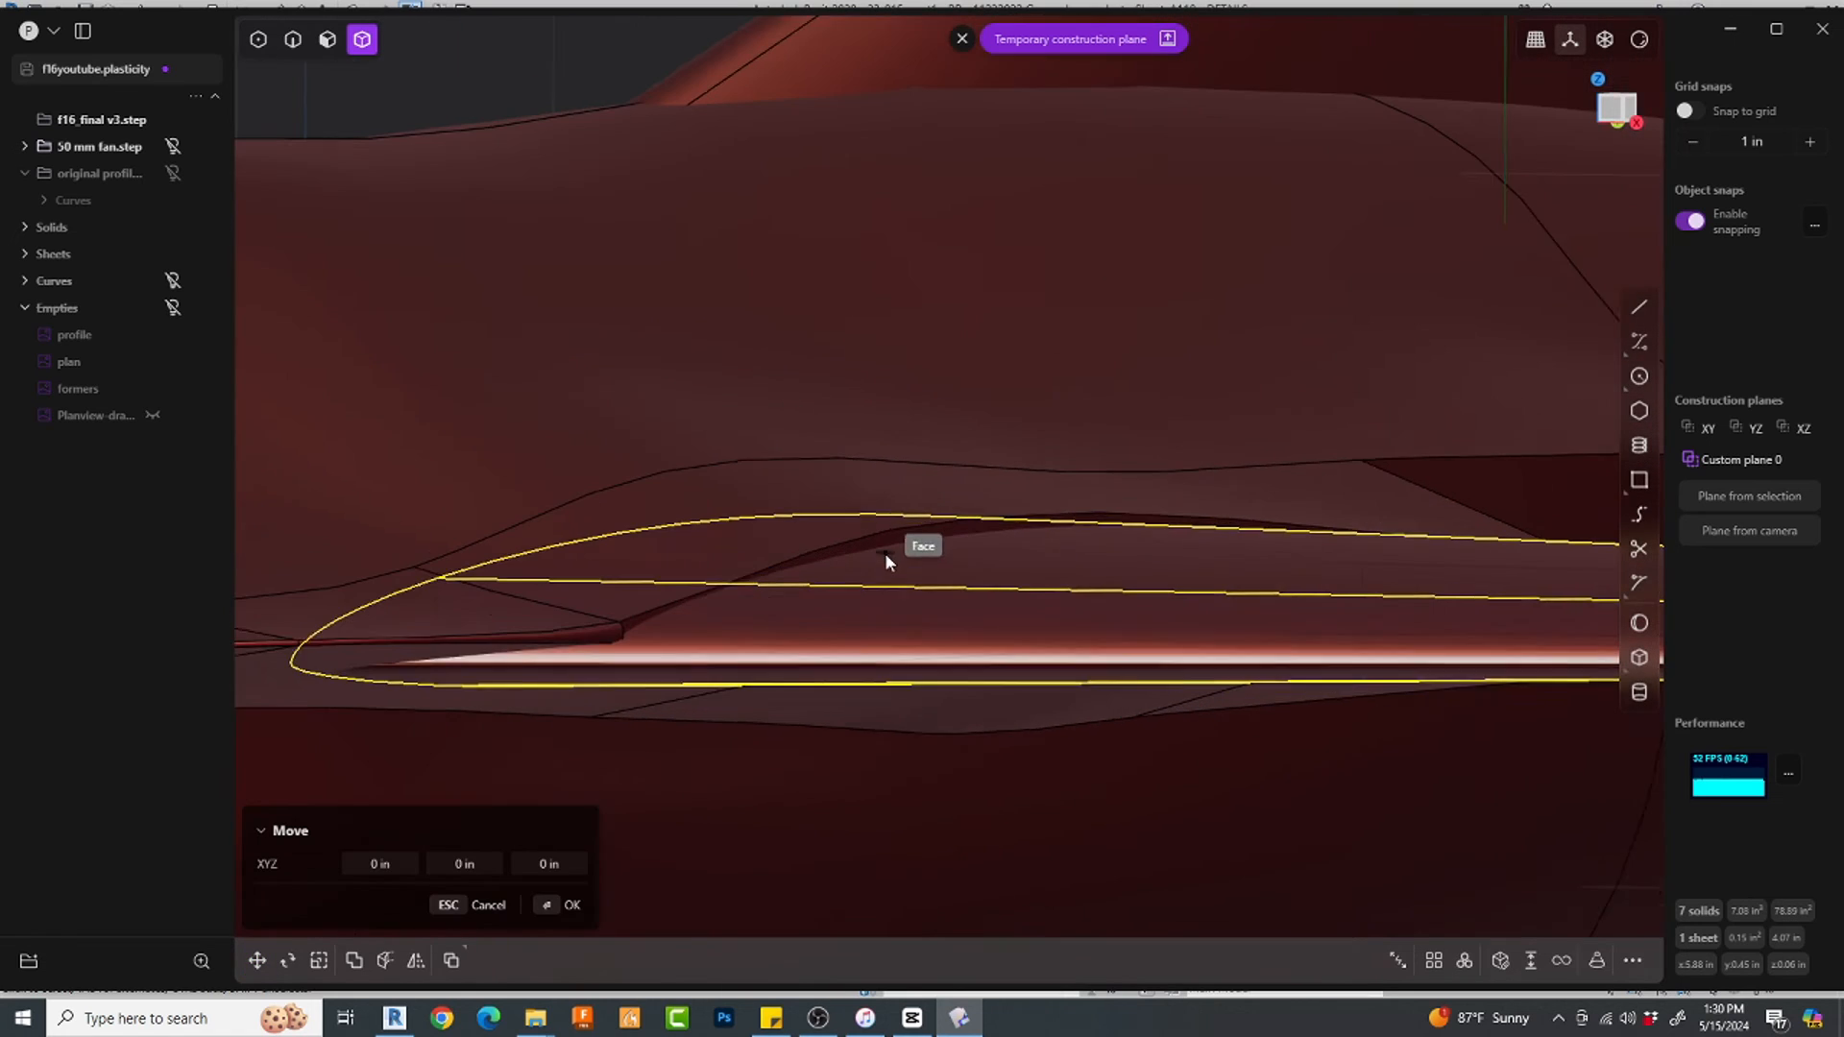
pyautogui.scroll(4, 916, 512)
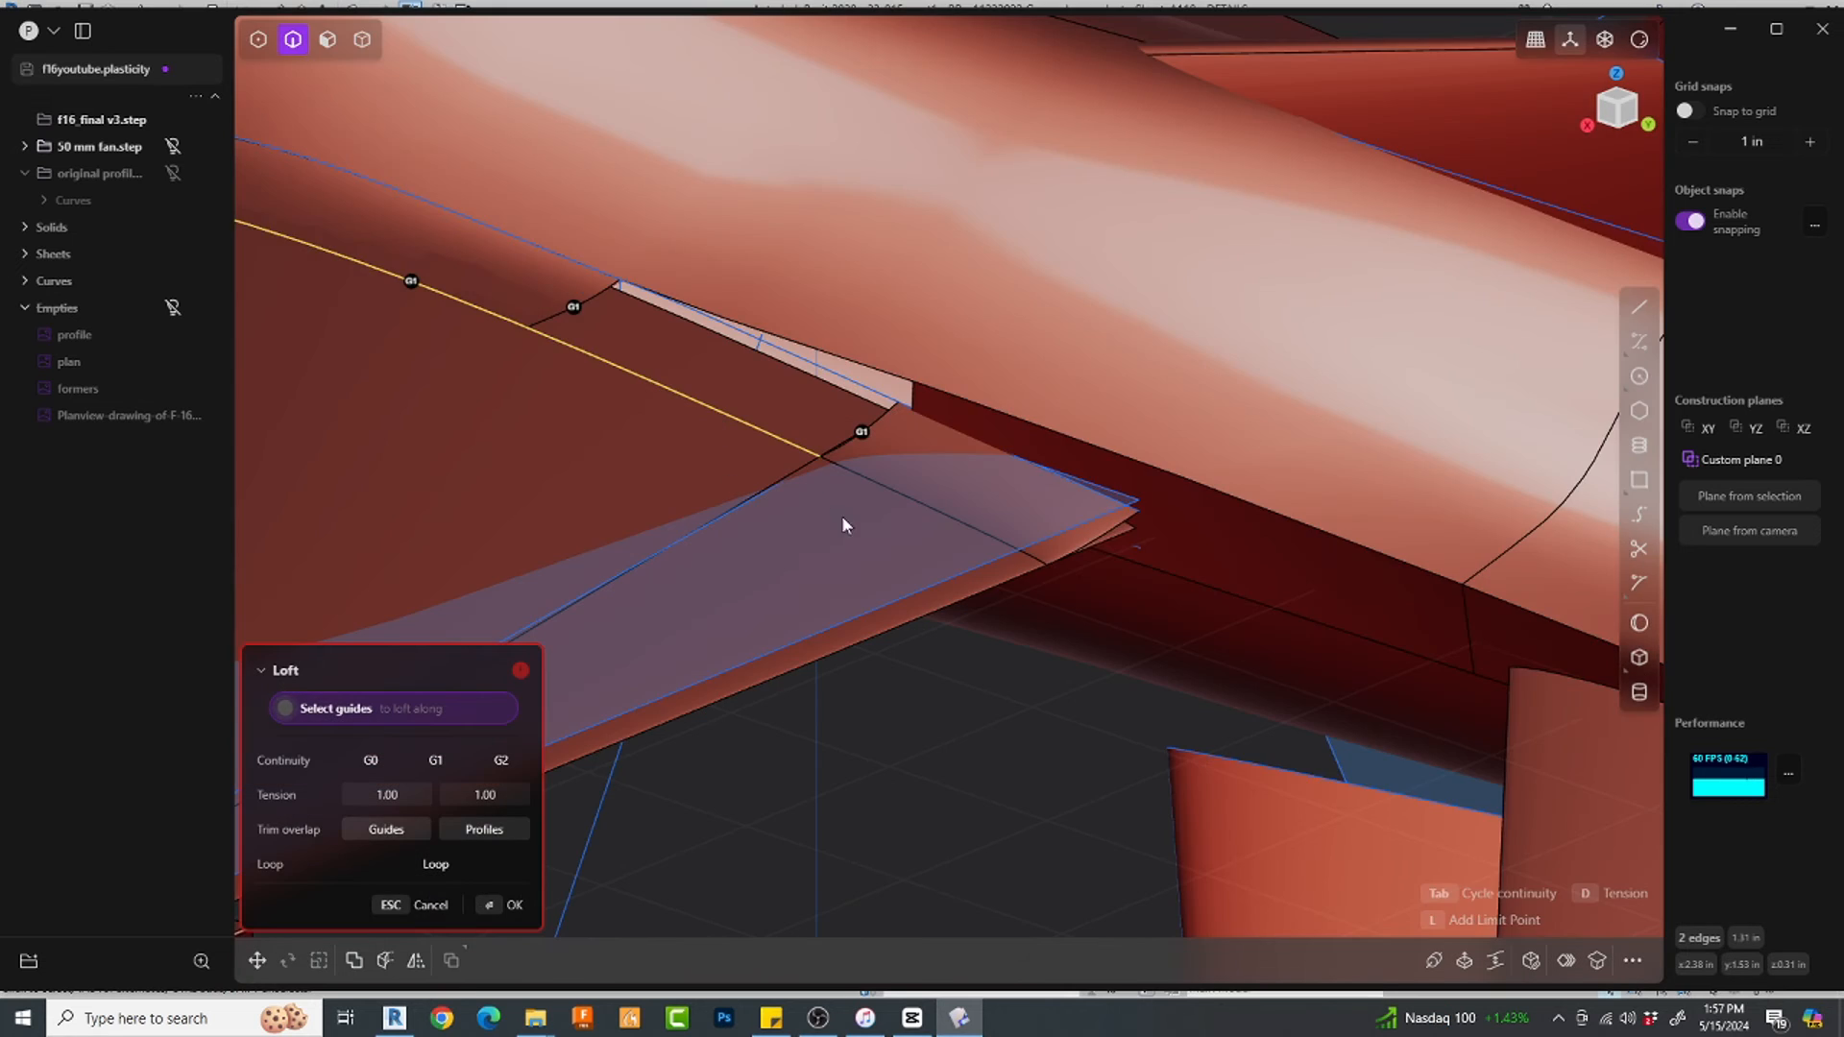
pyautogui.scroll(5, 844, 525)
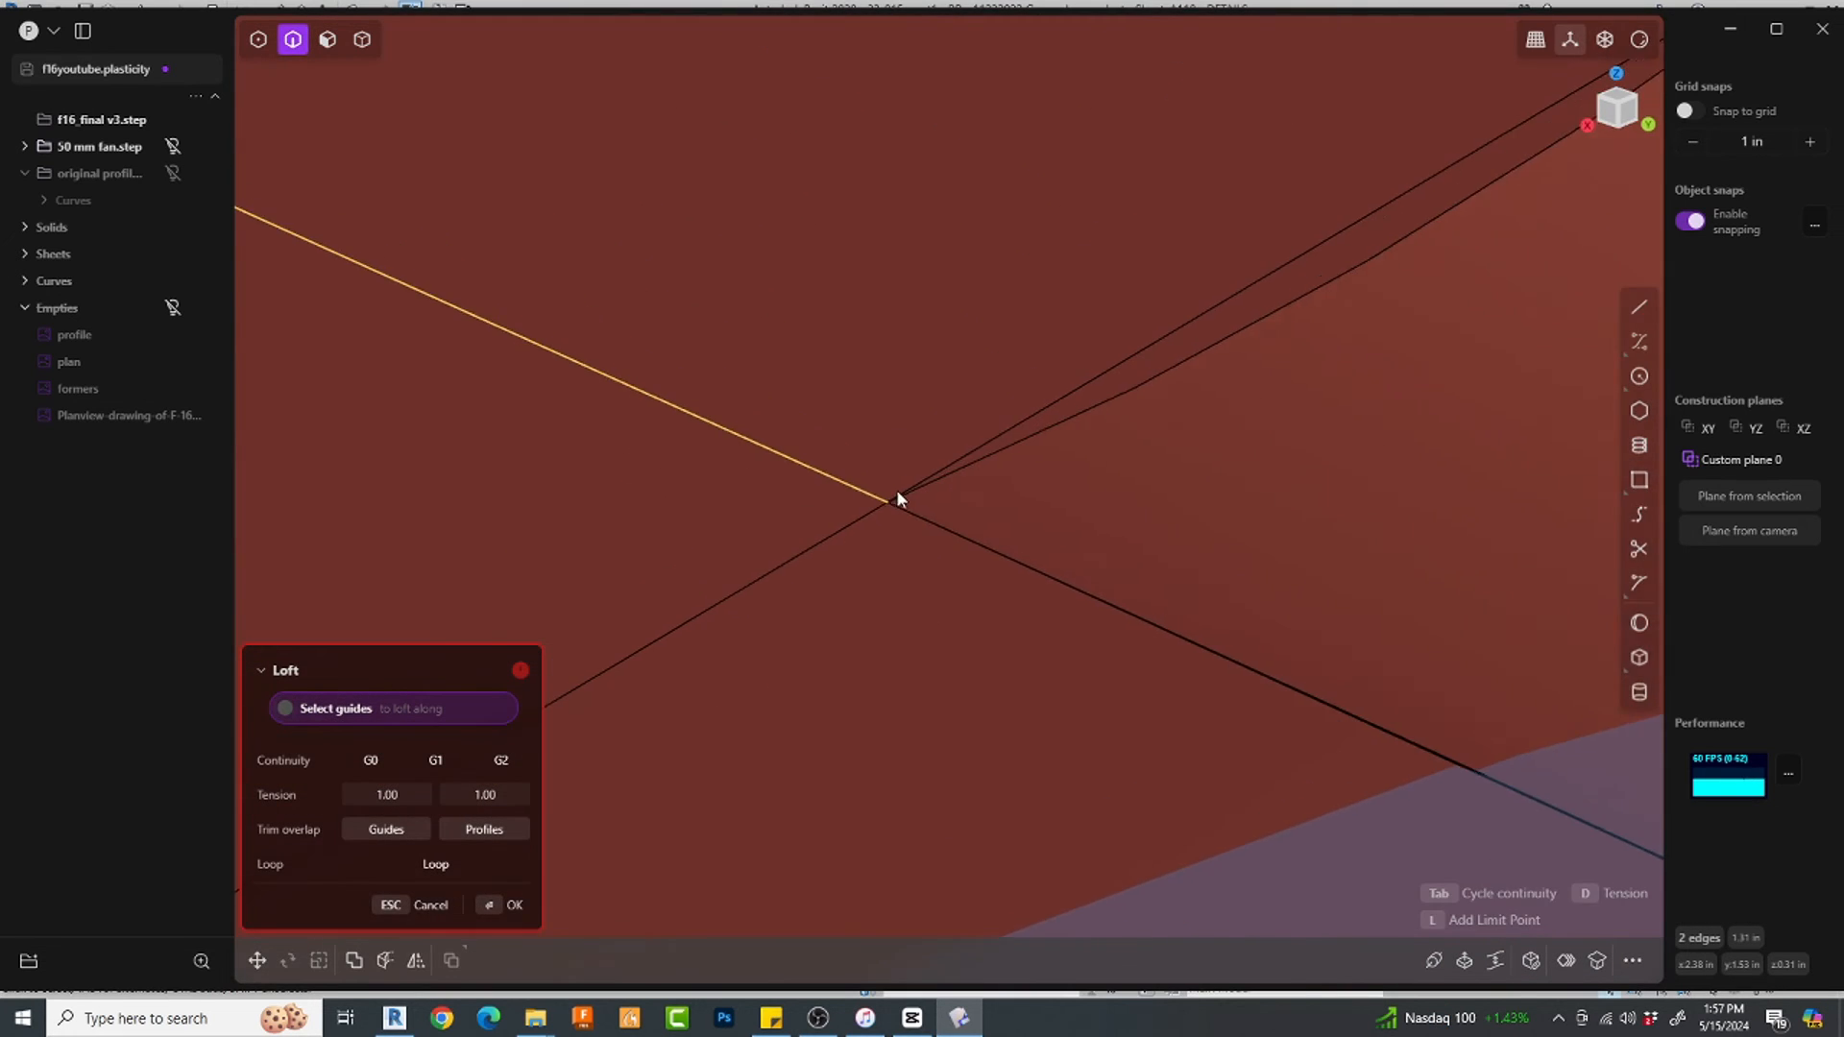
pyautogui.scroll(-3, 897, 494)
pyautogui.press('Escape')
# Step: Try to fill the gap at the rear of the wing root with an XNurbs surface between its boundary edges
pyautogui.write('f')
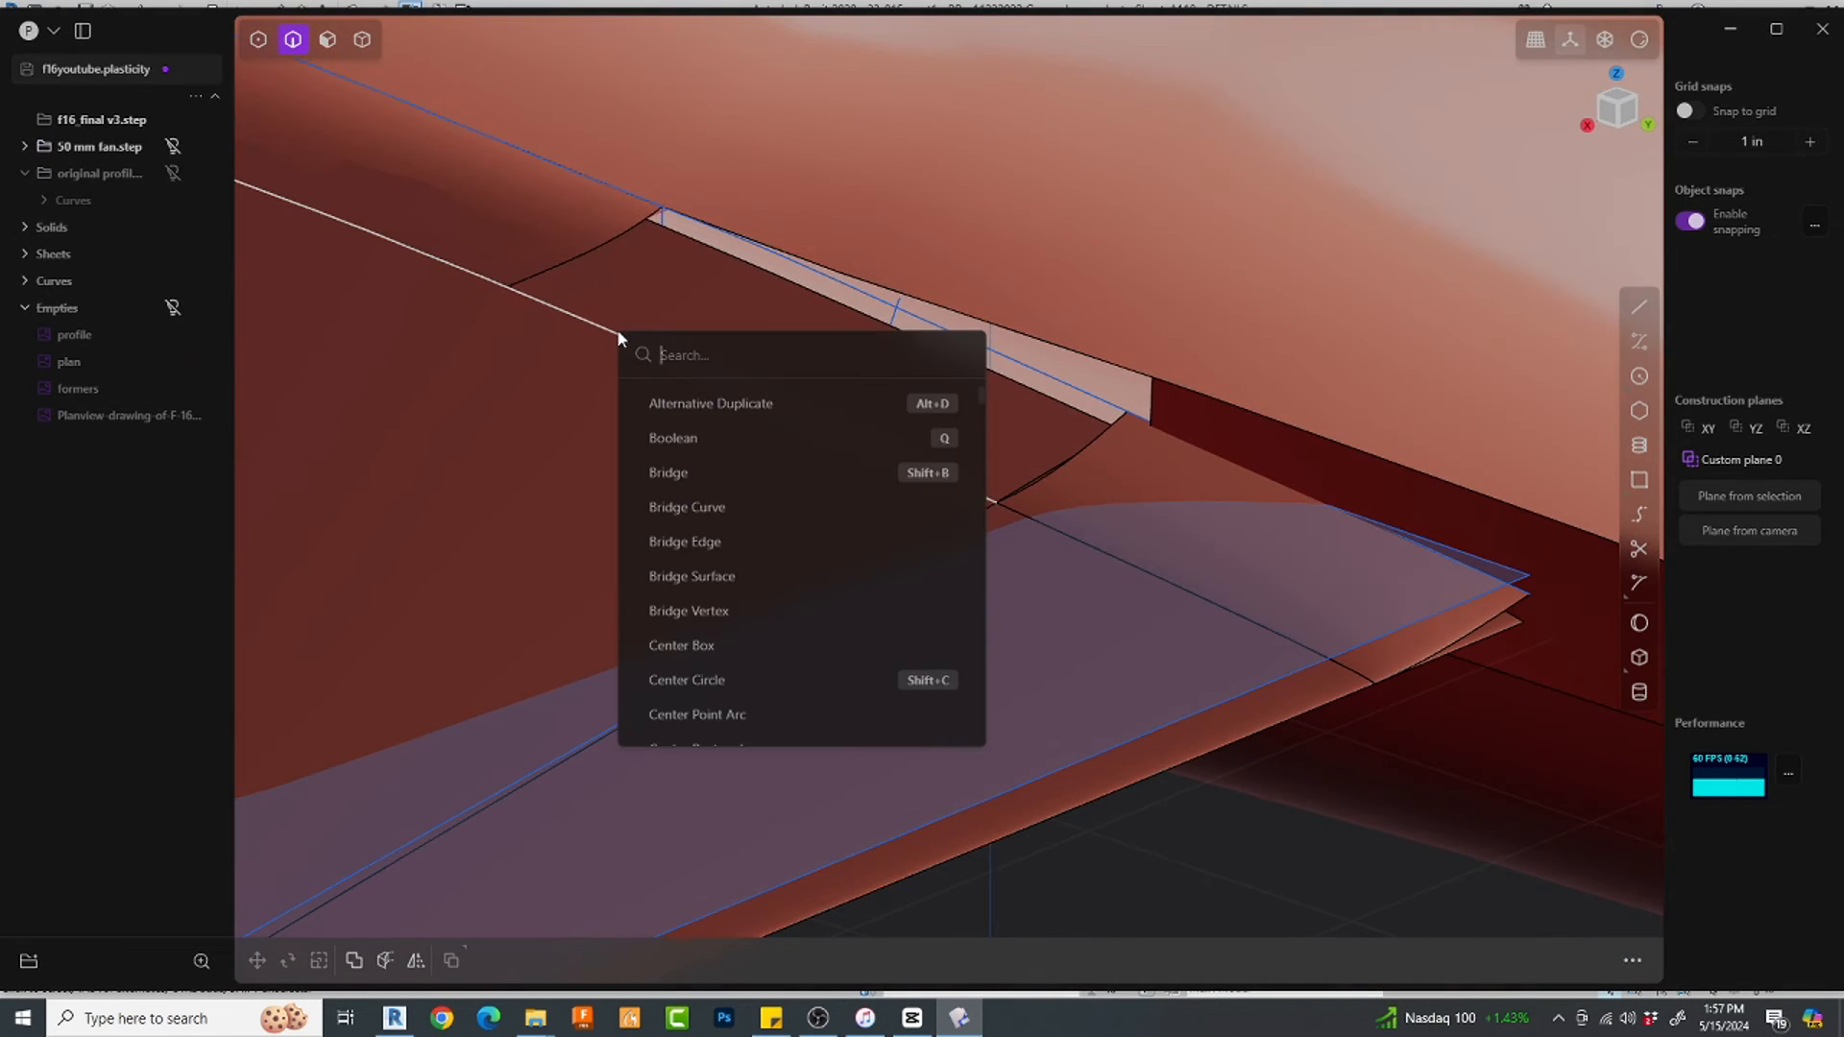
pyautogui.write('xn')
pyautogui.press('Return')
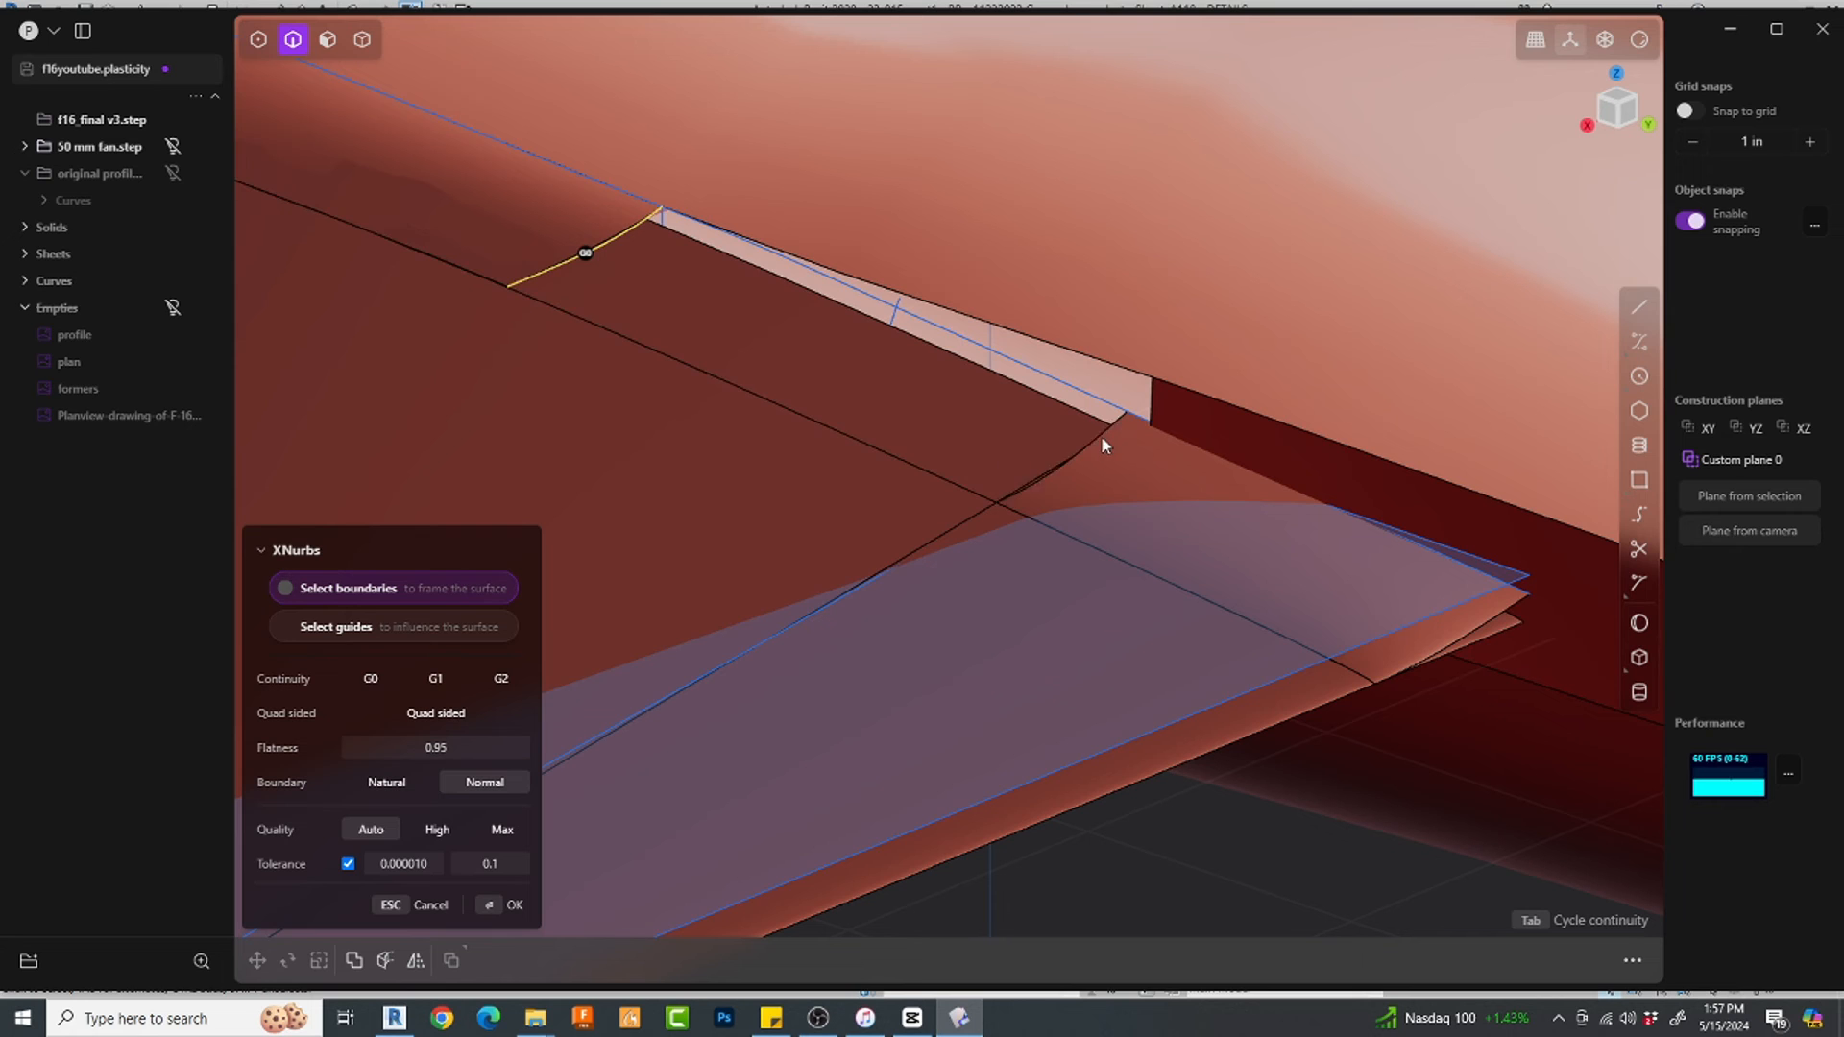
pyautogui.click(1102, 438)
pyautogui.click(744, 384)
pyautogui.moveTo(743, 383); pyautogui.dragTo(965, 483, button='middle')
pyautogui.press('Return')
# Step: Try to loft between the front and rear edges of the wing-root gap with G0 continuity at the rear edge
pyautogui.scroll(2, 1009, 296)
pyautogui.click(1028, 319)
pyautogui.press('e')
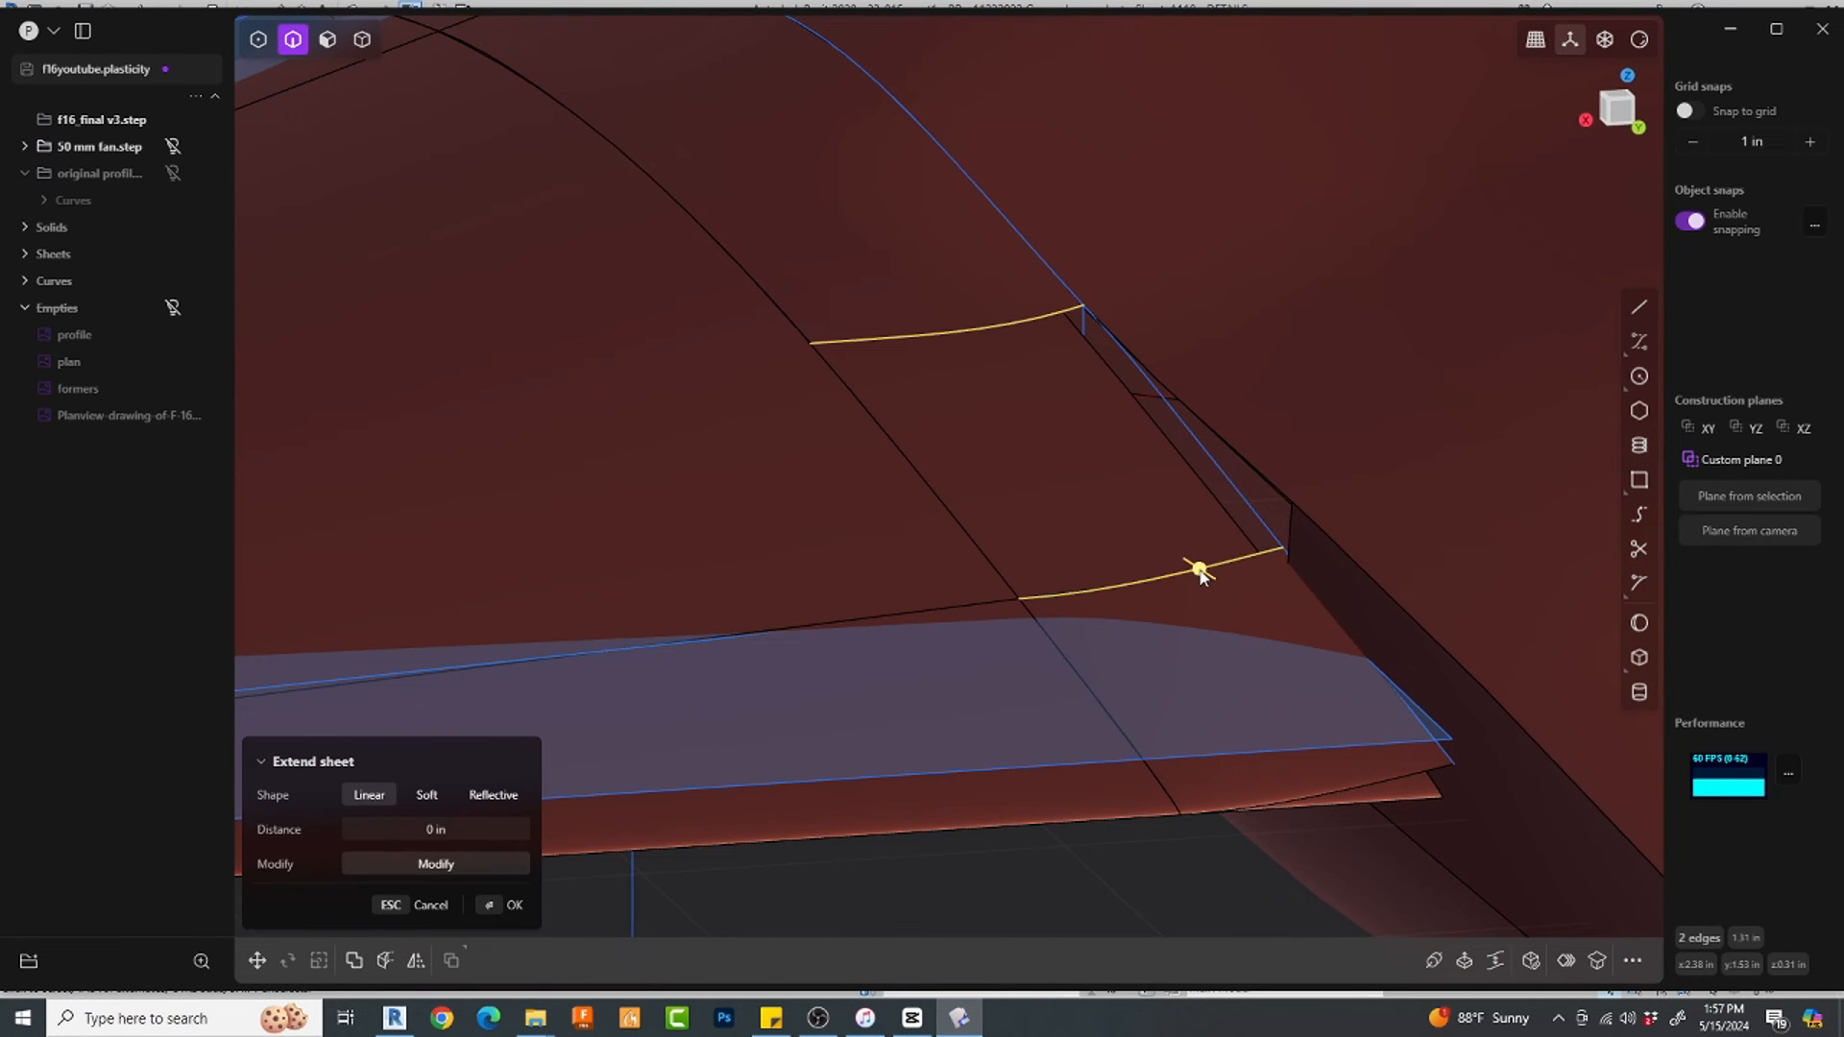
pyautogui.press('l')
pyautogui.moveTo(1197, 559); pyautogui.dragTo(1432, 504, button='middle')
pyautogui.moveTo(1407, 501); pyautogui.dragTo(1405, 513, button='middle')
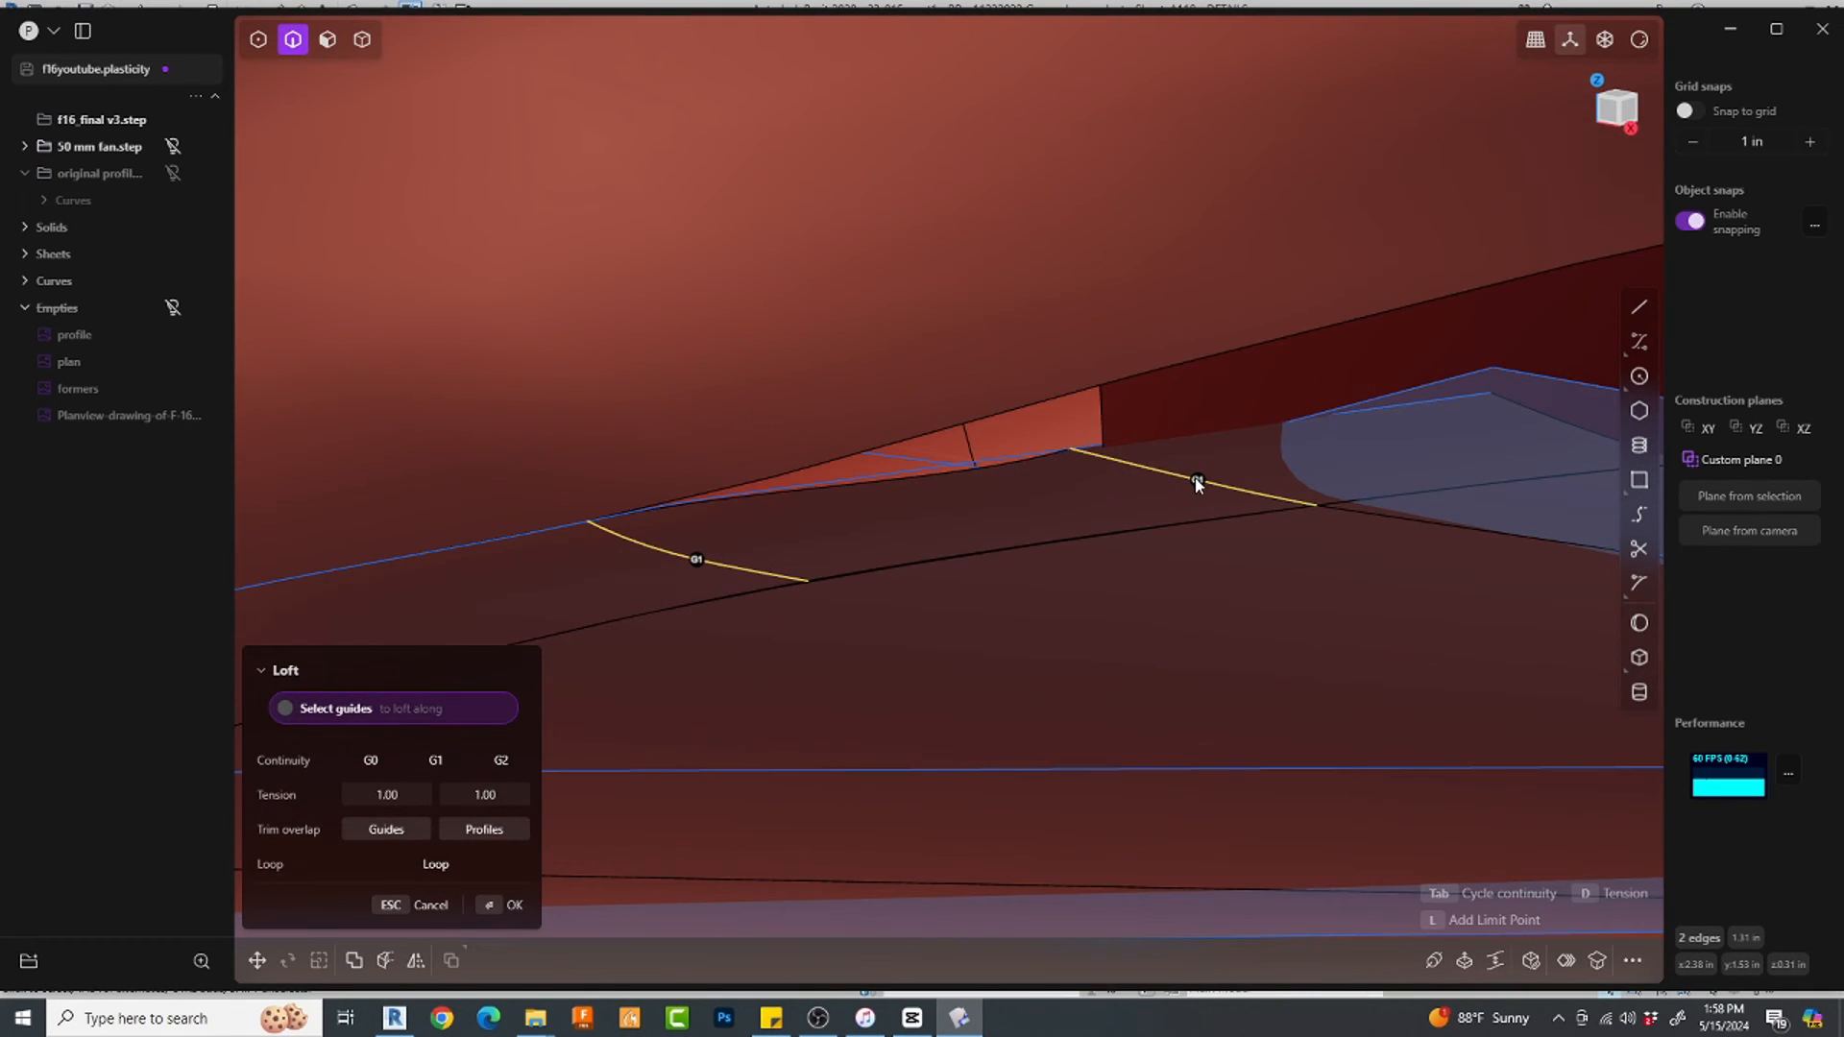
pyautogui.click(1197, 480)
pyautogui.click(1197, 481)
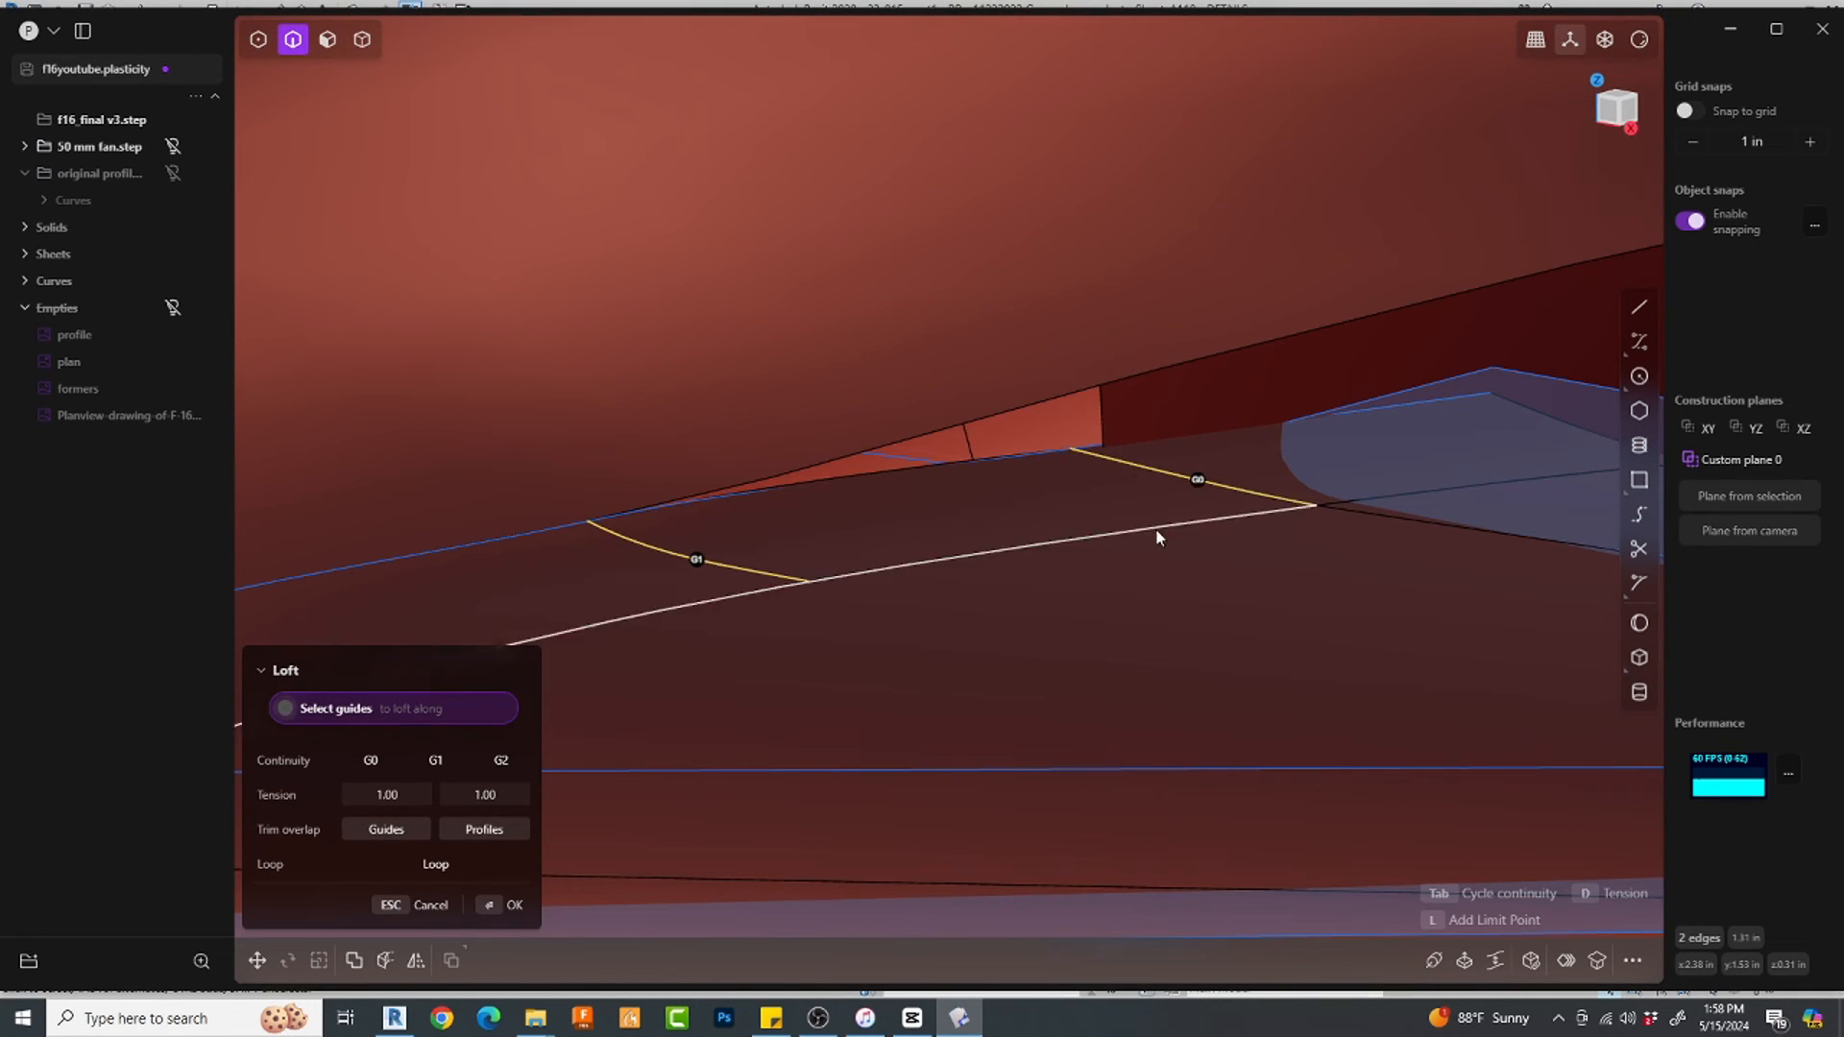
pyautogui.moveTo(1155, 529); pyautogui.dragTo(1161, 626, button='middle')
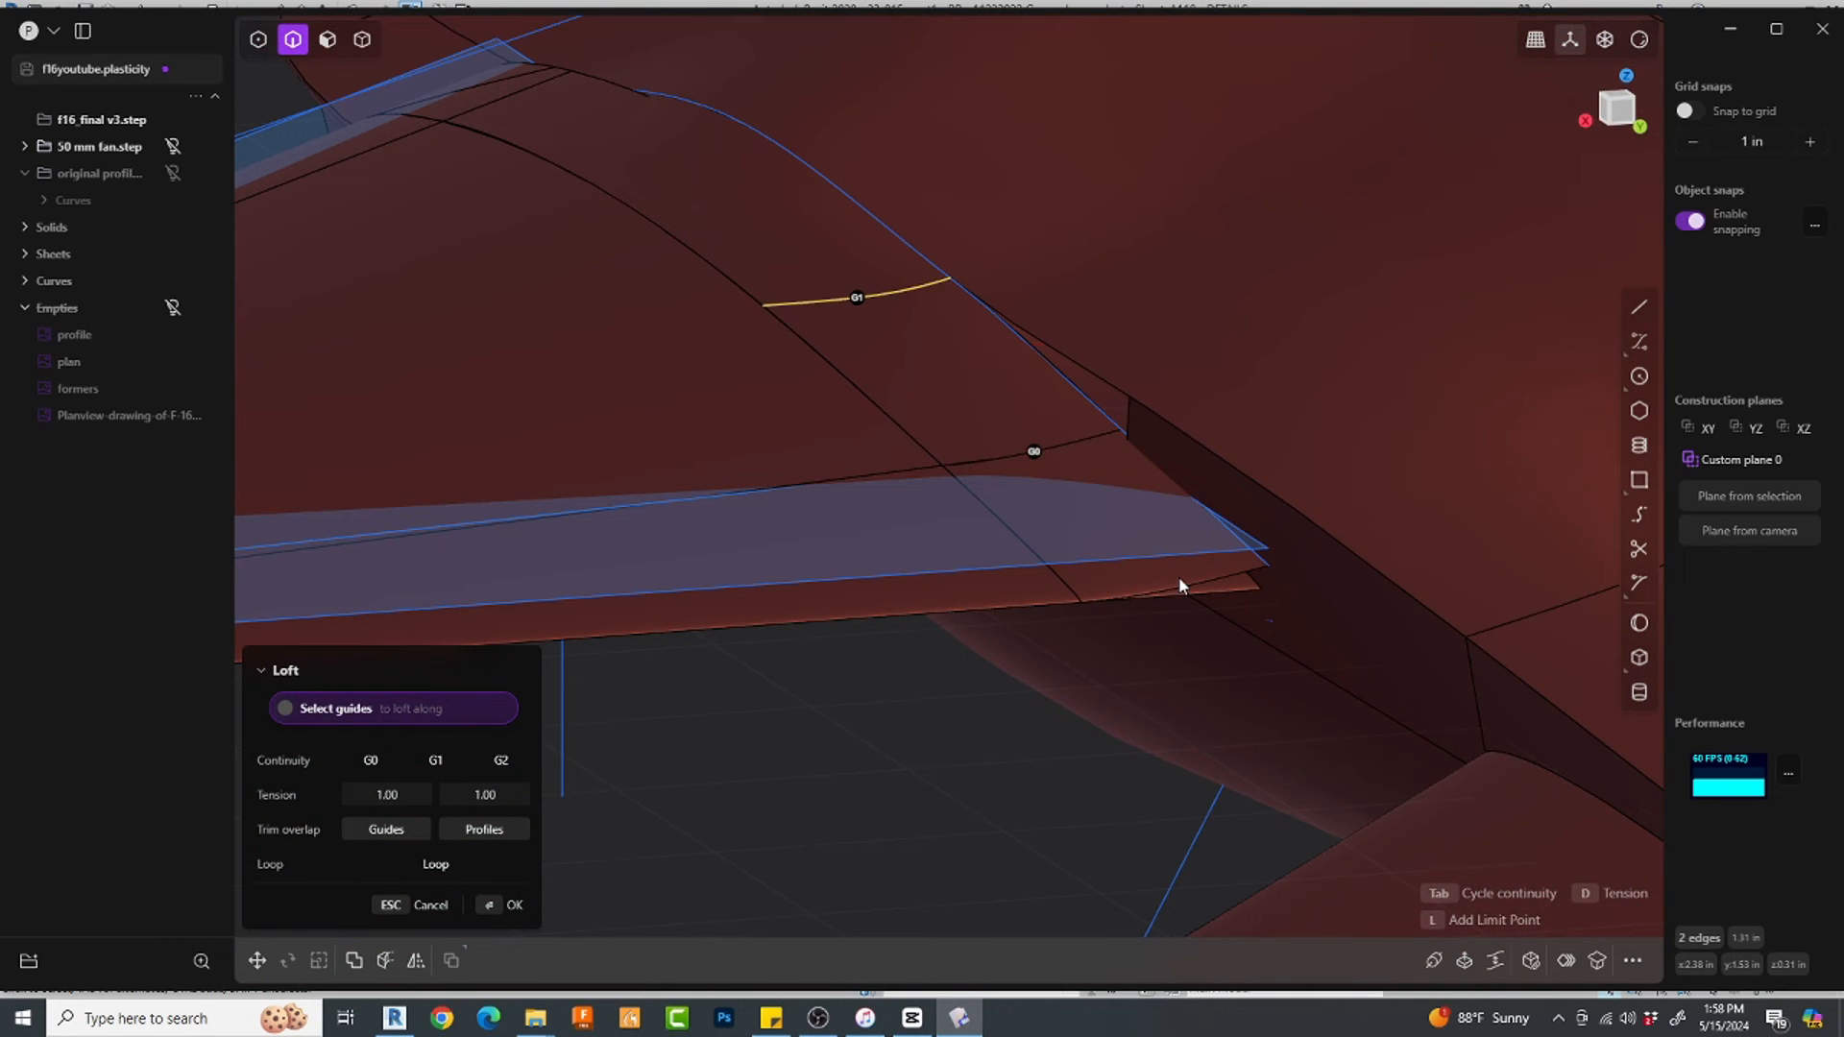
pyautogui.press('Escape')
# Step: Loft a surface from the wing-root gap's front edge through its rear edge to the wing root's trailing edge
pyautogui.click(1179, 622)
pyautogui.click(884, 292)
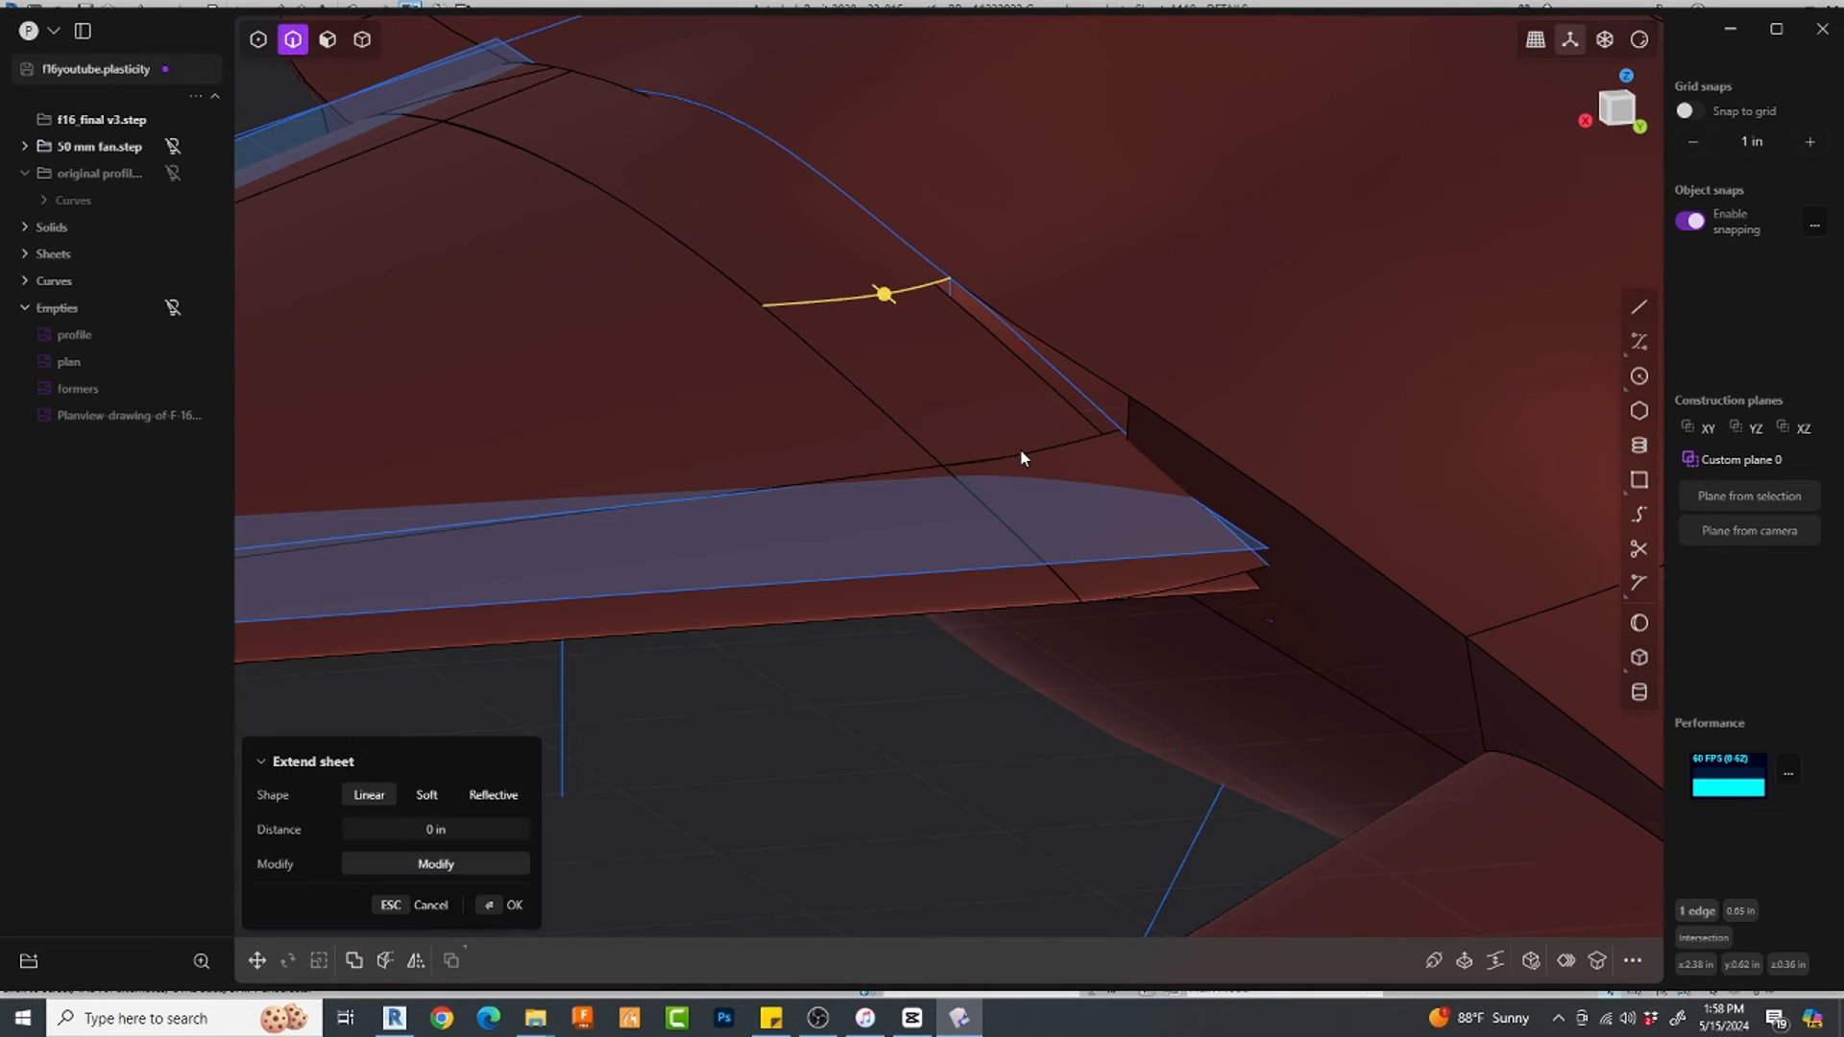
pyautogui.click(1171, 596)
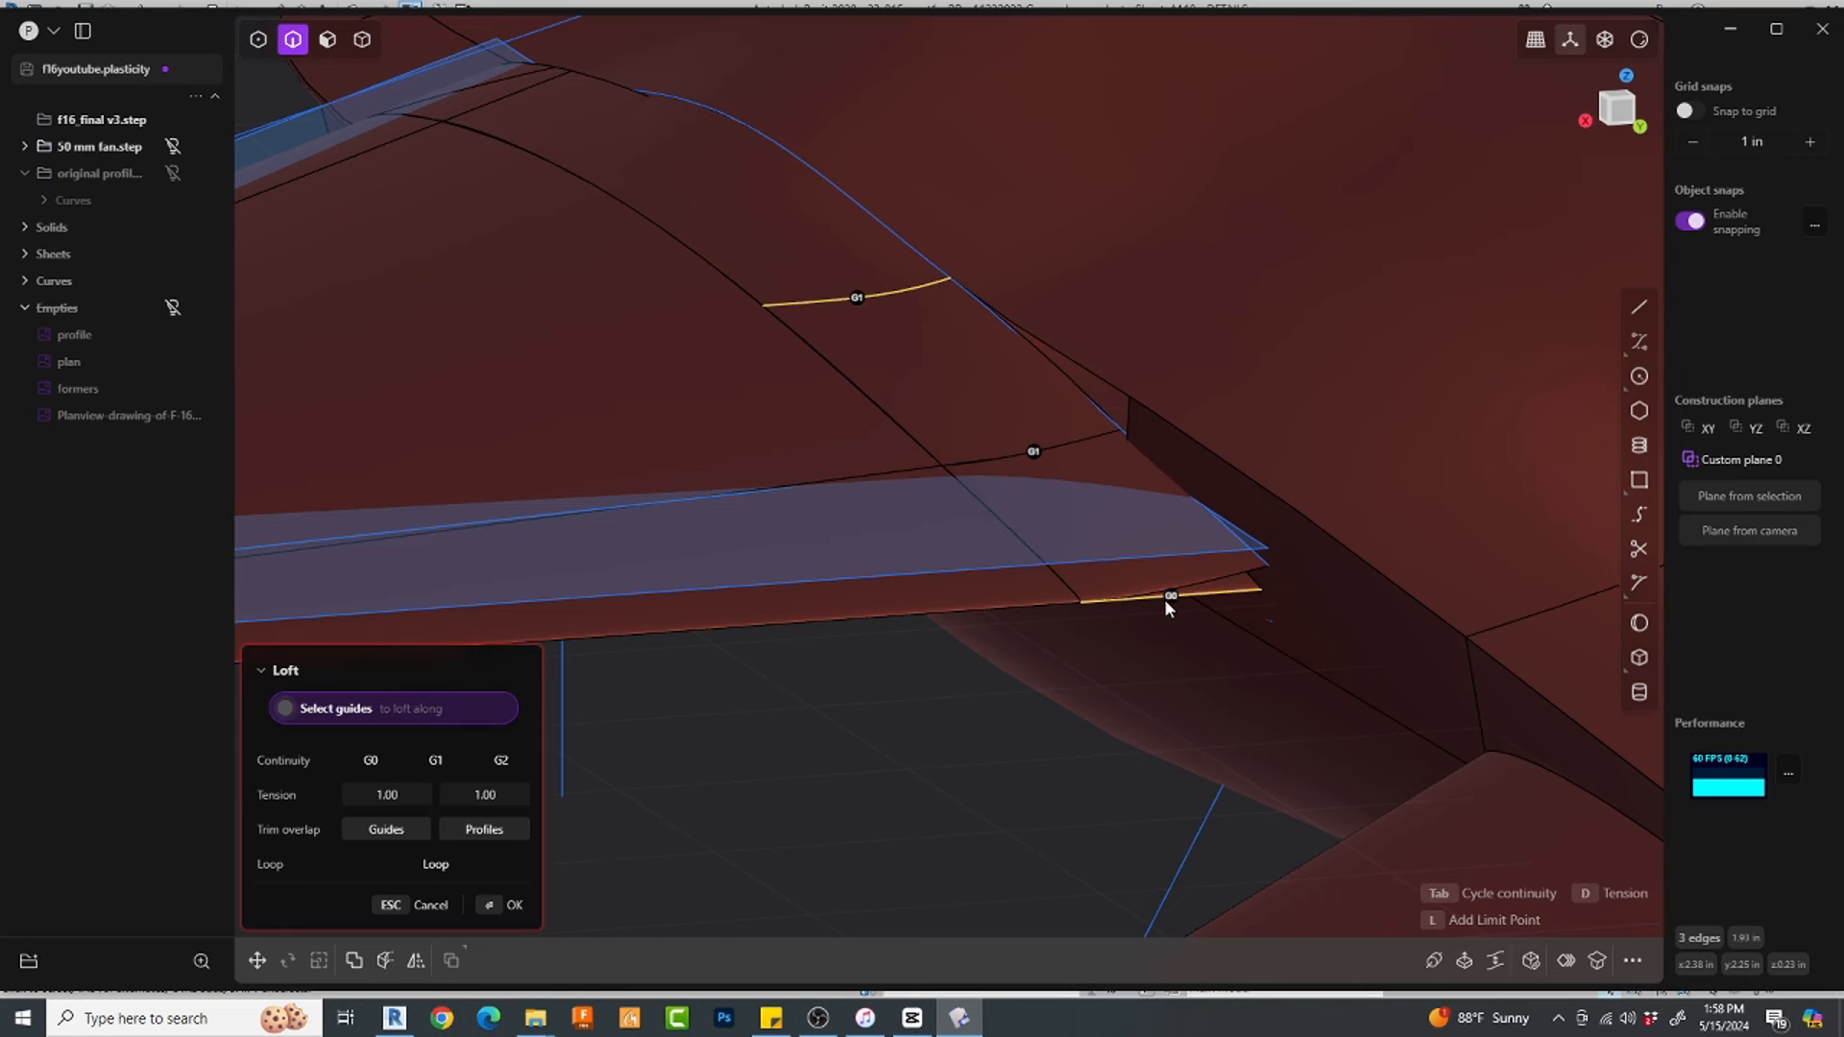
pyautogui.moveTo(1035, 455); pyautogui.dragTo(1095, 429, button='middle')
pyautogui.press('Return')
pyautogui.press('4')
pyautogui.scroll(5, 1233, 465)
pyautogui.moveTo(1234, 476); pyautogui.dragTo(1074, 382, button='middle')
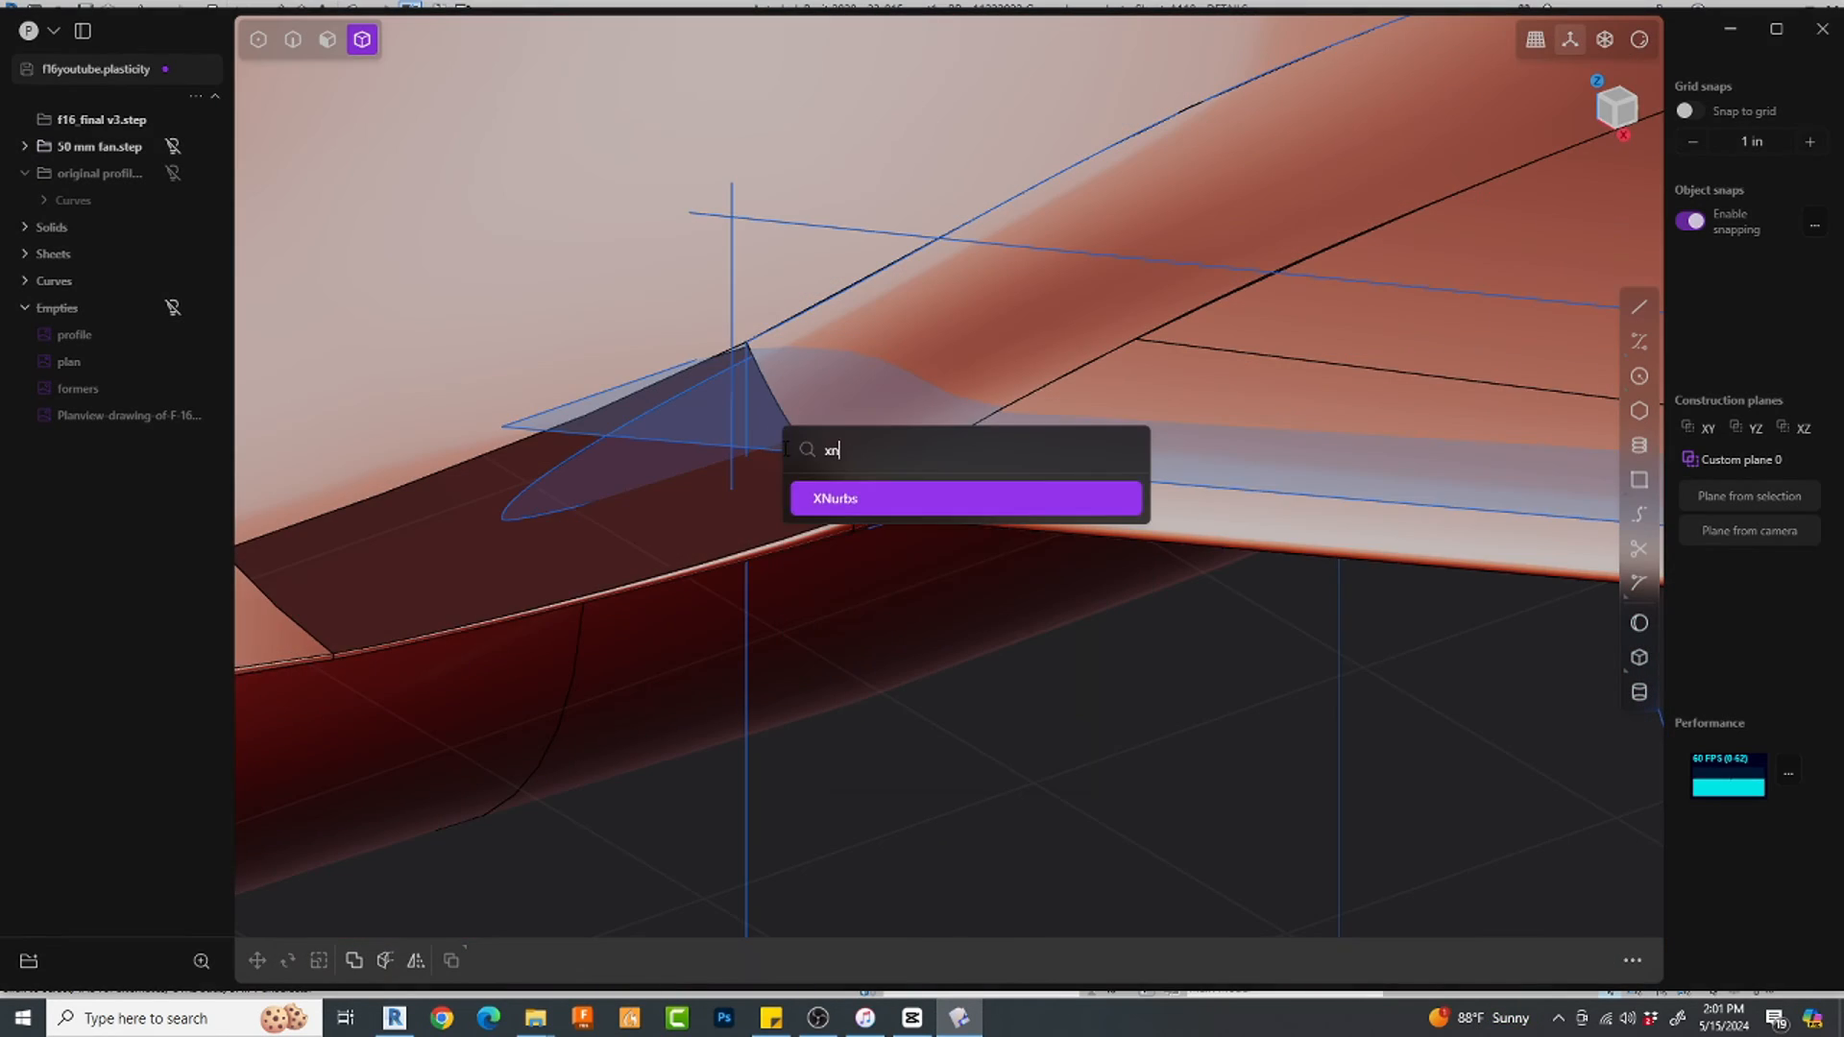
# Step: Fill the four-sided opening ahead of the wing root with an XNurbs surface using G1 continuity
pyautogui.press('Return')
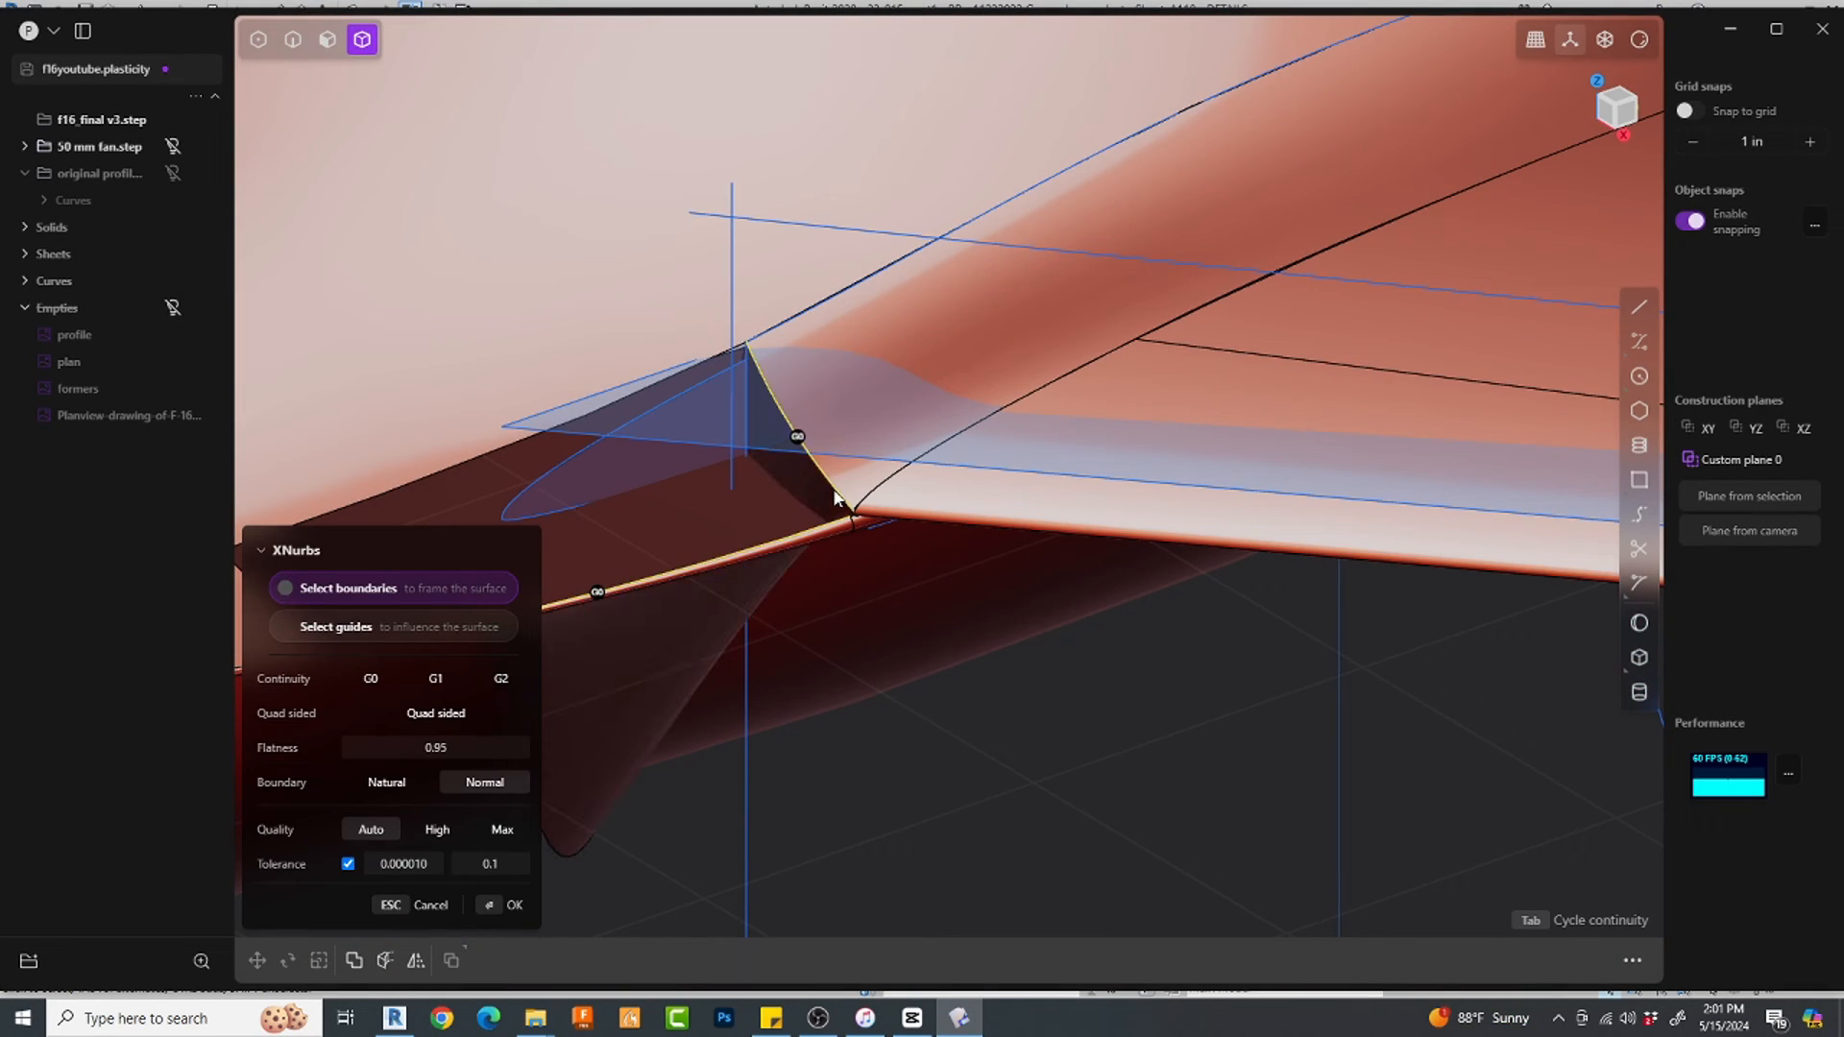
pyautogui.click(693, 365)
pyautogui.moveTo(707, 407); pyautogui.dragTo(617, 541, button='middle')
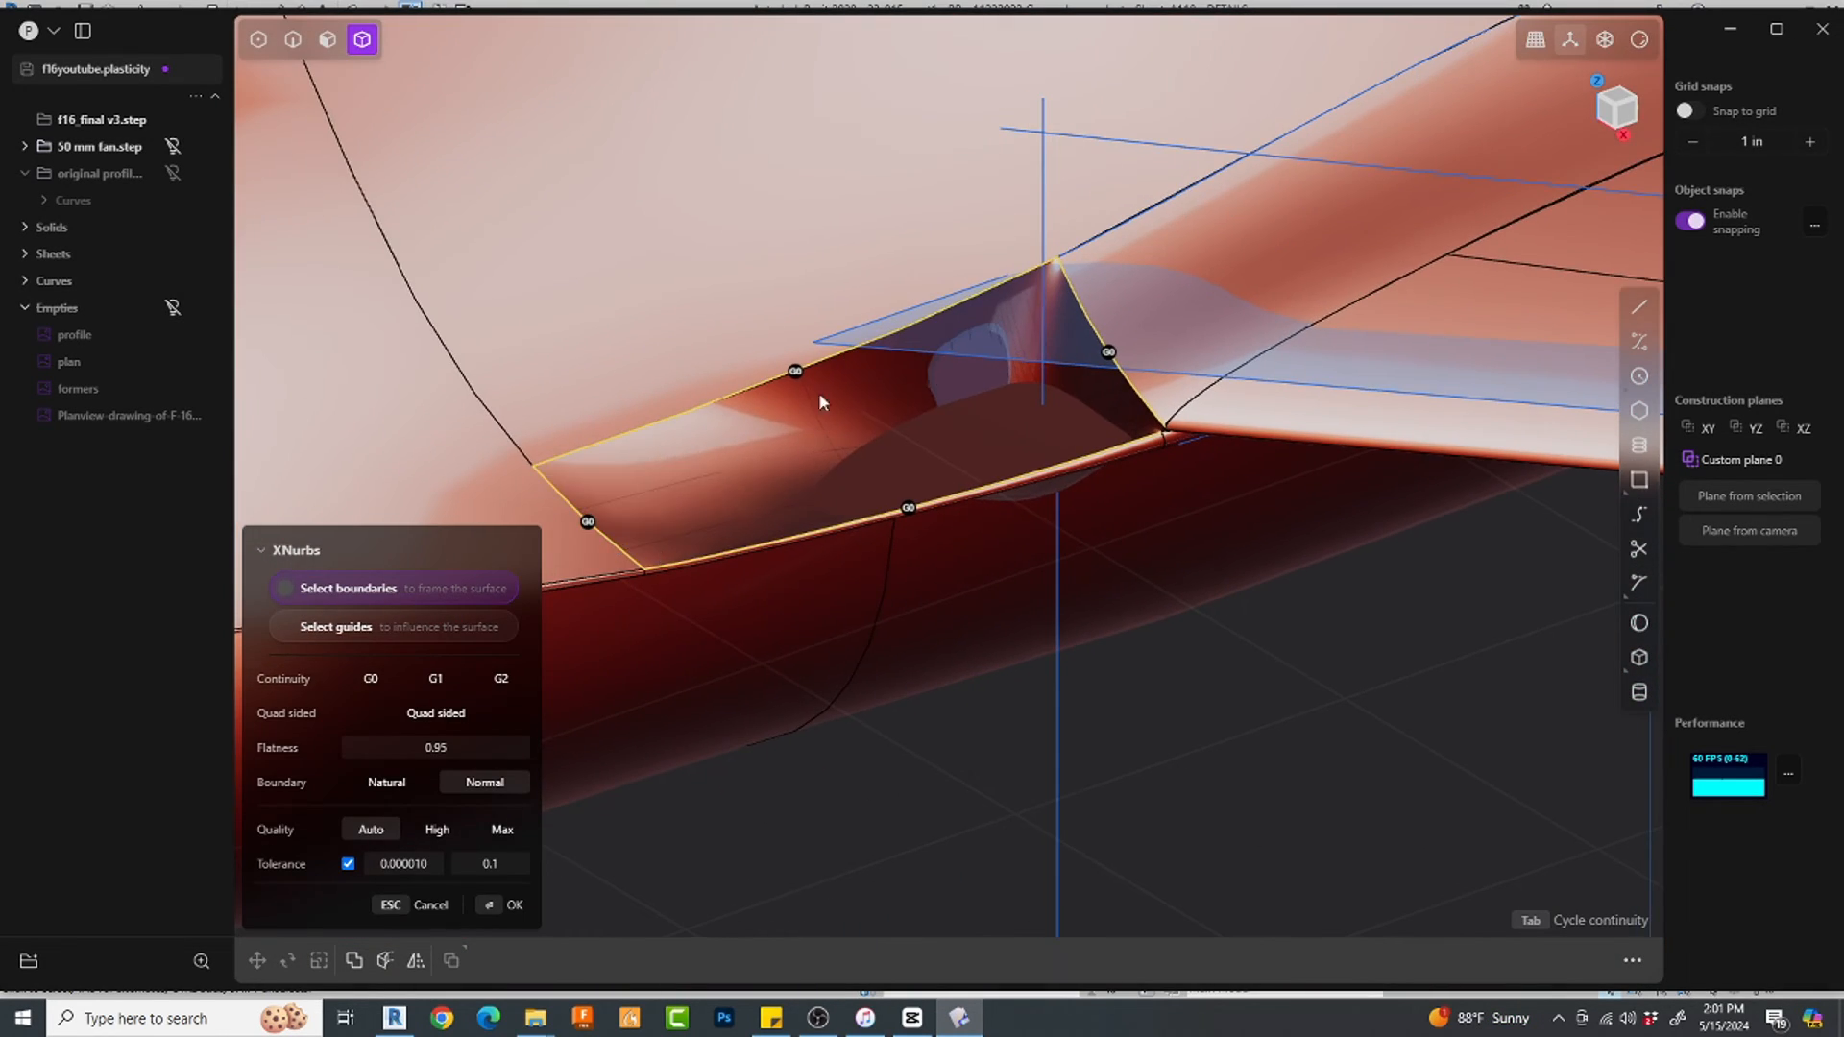
pyautogui.click(436, 679)
pyautogui.scroll(3, 1178, 331)
pyautogui.scroll(-6, 1178, 557)
pyautogui.press('Return')
# Step: Hide the construction curves and select every solid and sheet of the half model
pyautogui.keyDown('shift'); pyautogui.moveTo(1112, 728); pyautogui.dragTo(734, 613, button='middle'); pyautogui.keyUp('shift')
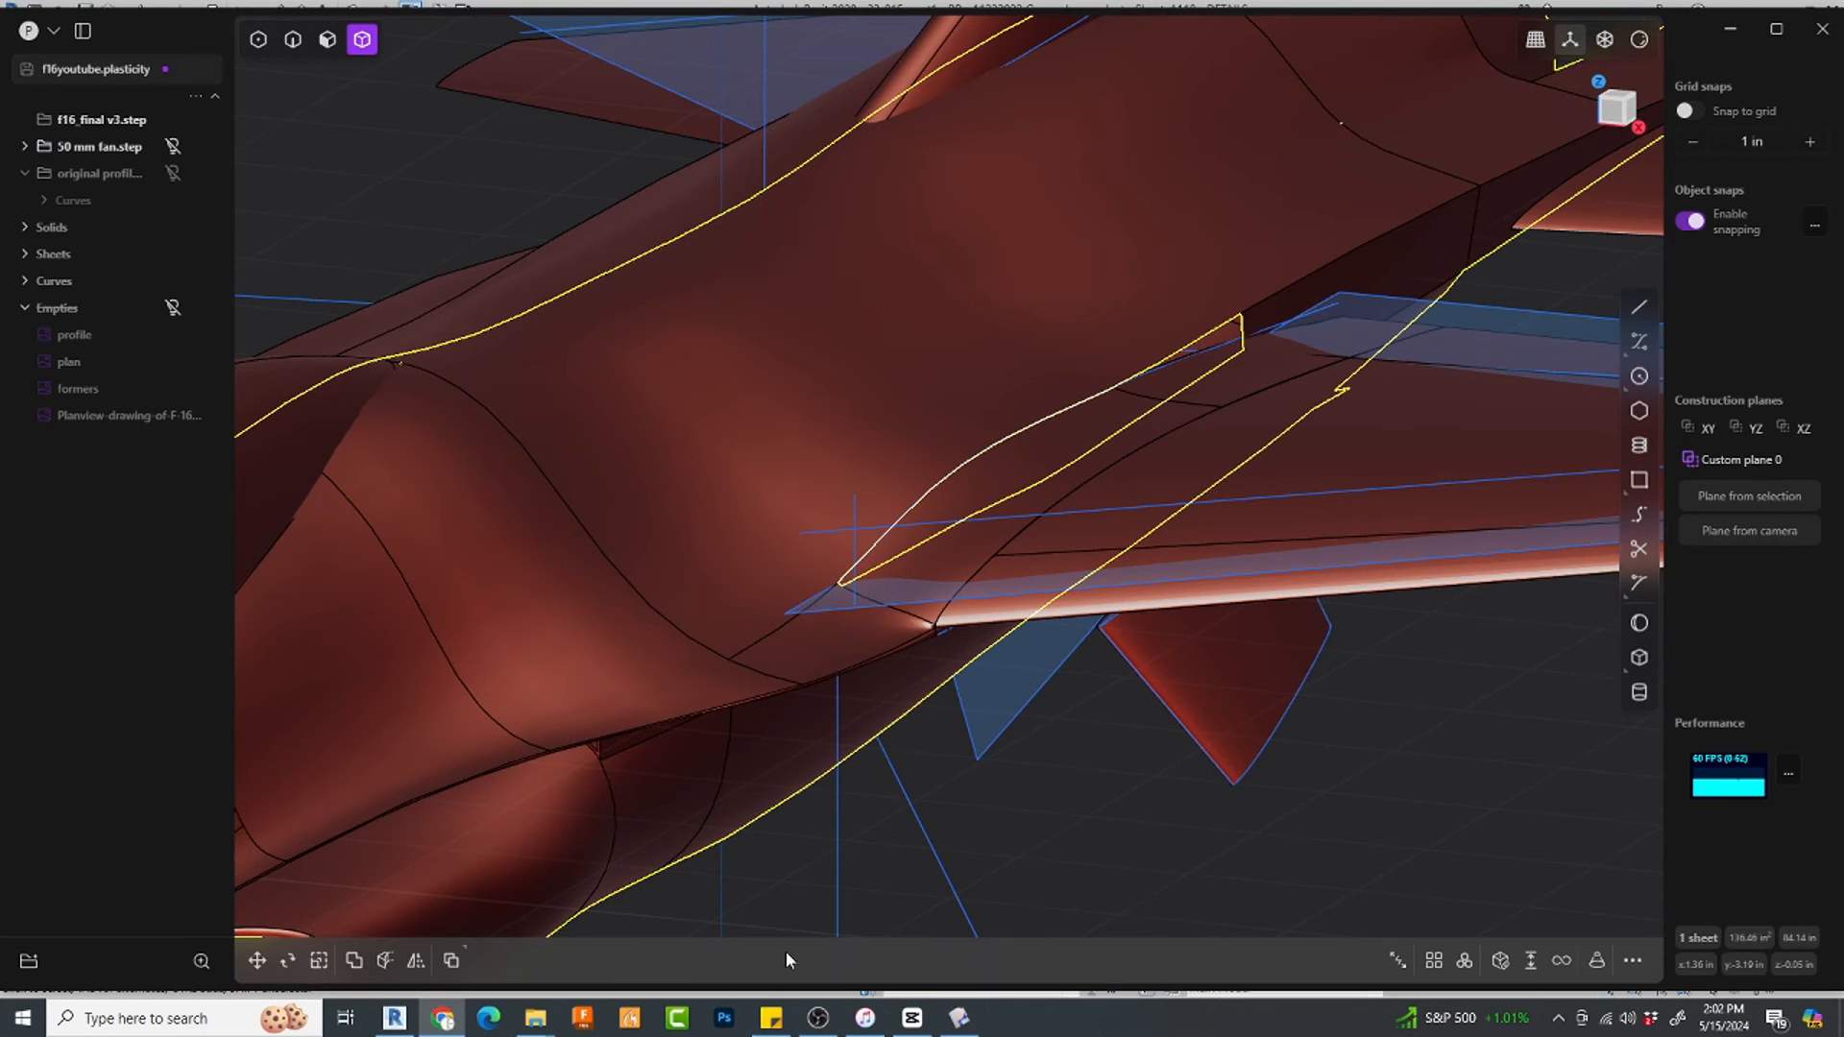
pyautogui.click(1039, 851)
pyautogui.scroll(-6, 1072, 687)
pyautogui.click(174, 281)
pyautogui.moveTo(601, 349); pyautogui.dragTo(976, 492, button='middle')
pyautogui.hotkey('ctrl', 'a')
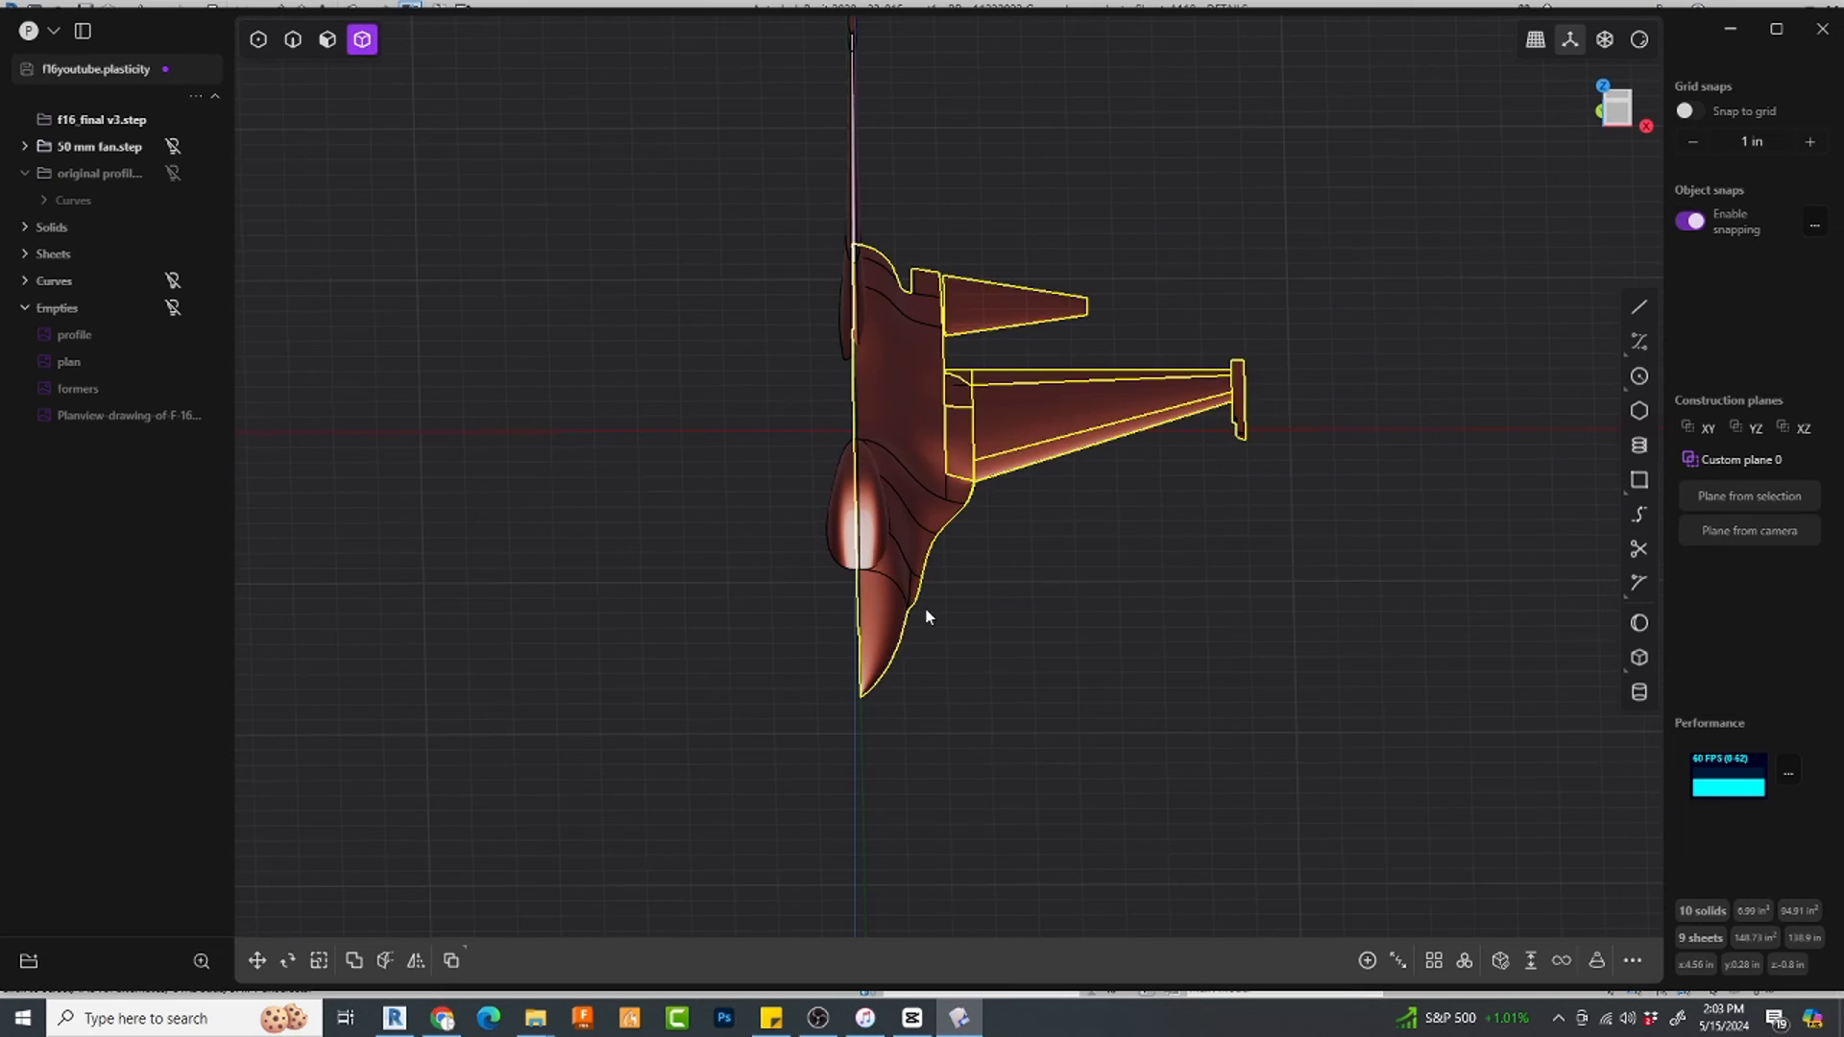
# Step: Mirror the selected solids and sheets of the half model across the fuselage centre plane to complete the full F-16
pyautogui.moveTo(923, 609); pyautogui.dragTo(765, 724, button='middle')
pyautogui.hotkey('alt', 'x')
pyautogui.click(708, 544)
pyautogui.moveTo(888, 614); pyautogui.dragTo(783, 727, button='middle')
pyautogui.rightClick(1259, 626)
pyautogui.click(1258, 627)
pyautogui.moveTo(1237, 665); pyautogui.dragTo(1005, 696, button='middle')
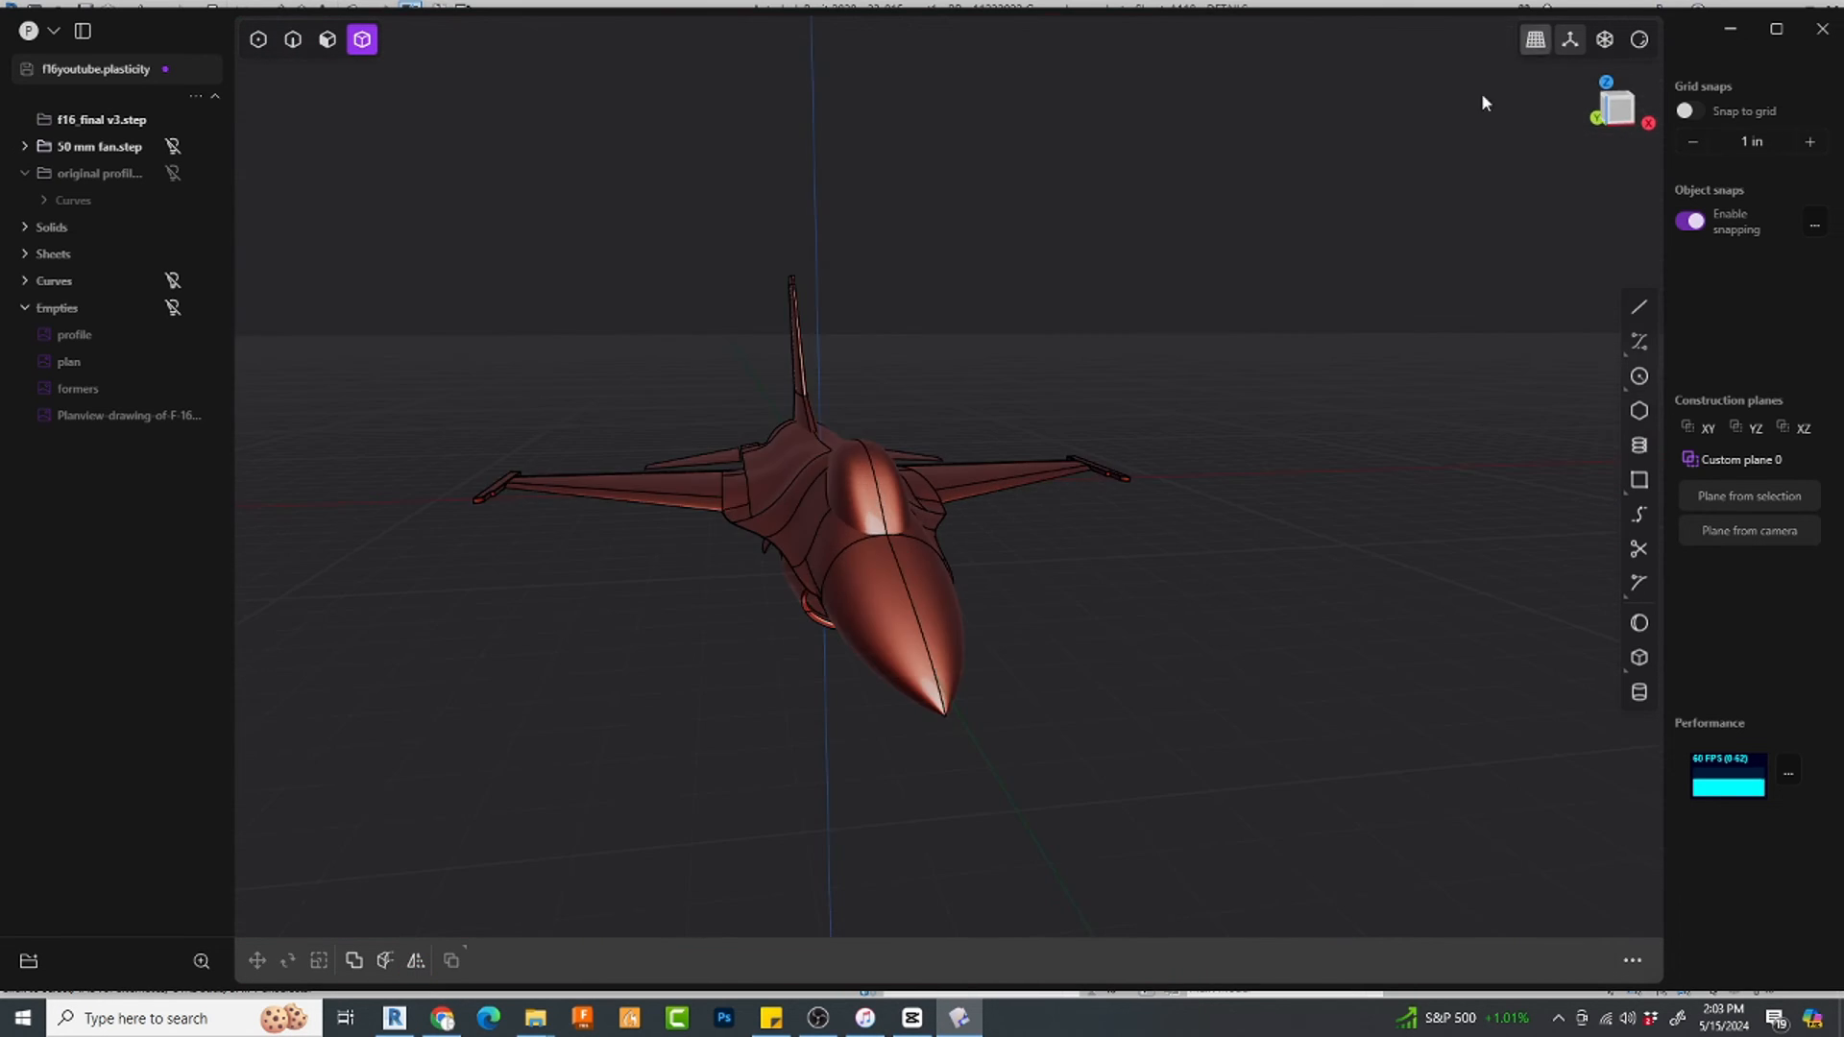
pyautogui.moveTo(1082, 635); pyautogui.dragTo(1087, 619, button='middle')
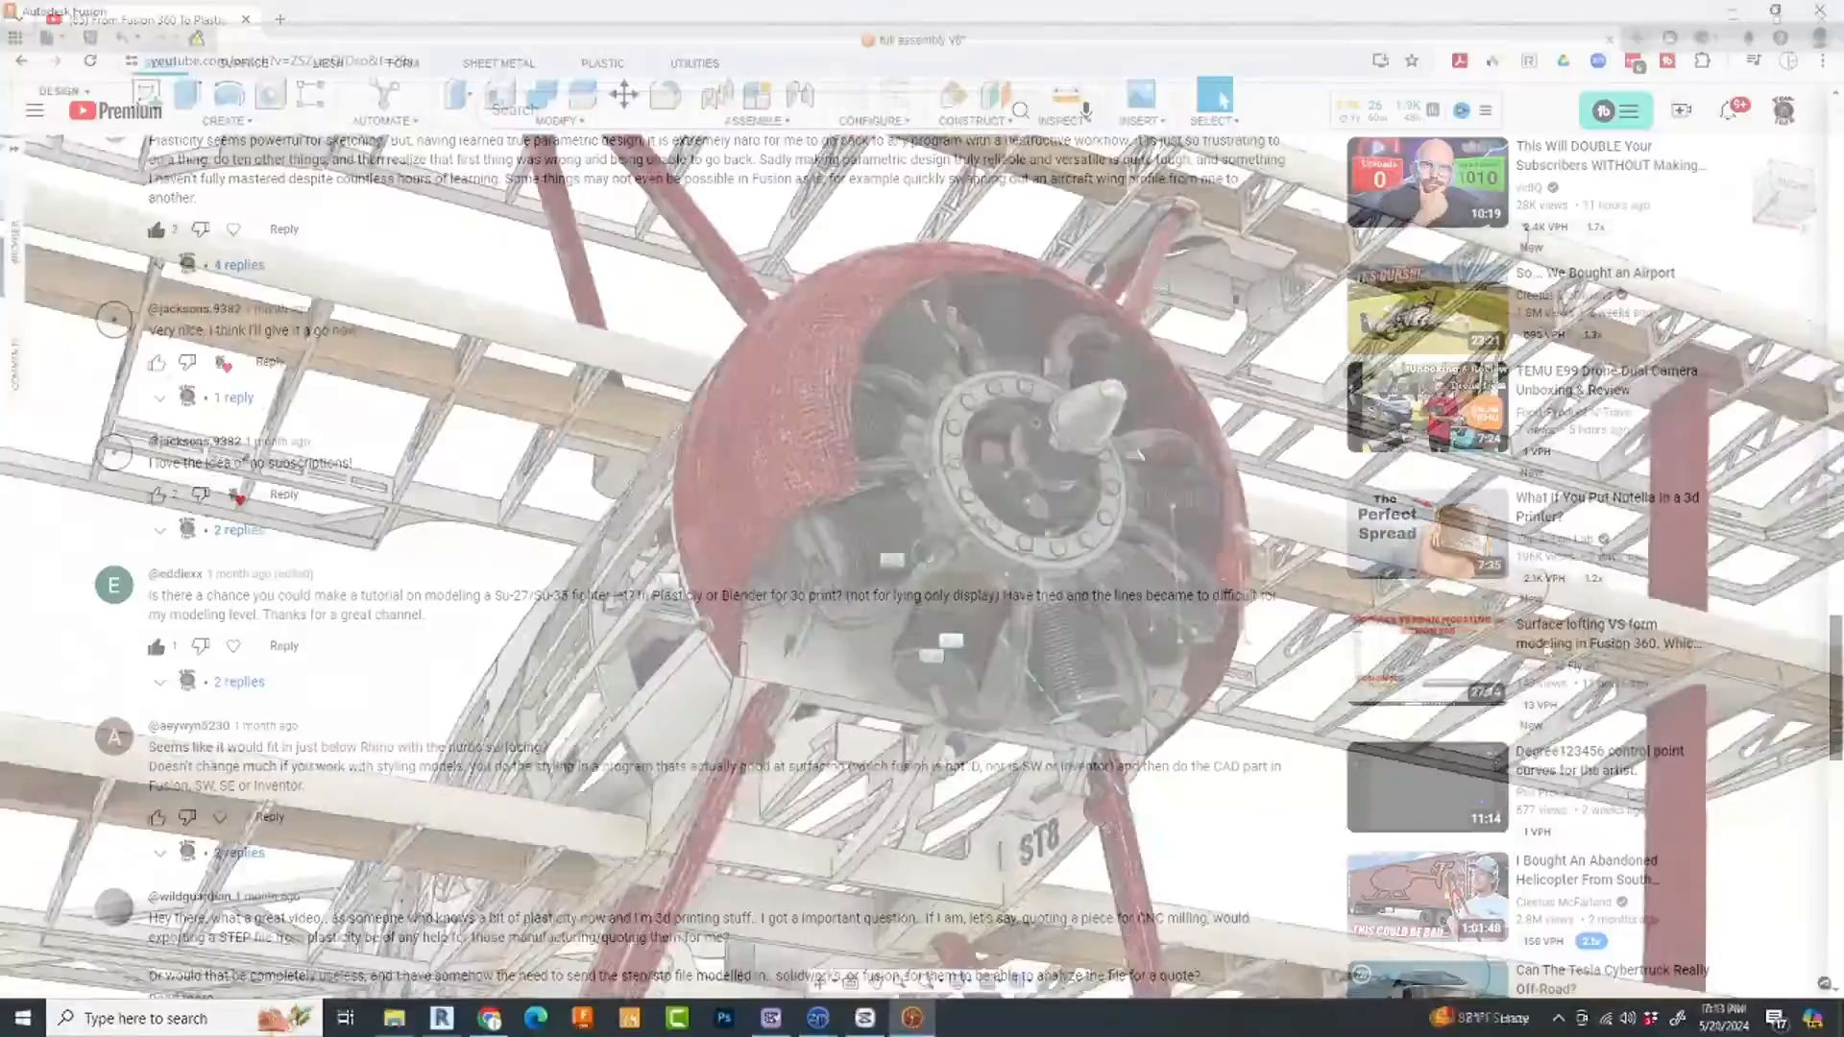
# Step: Switch to the browser and read through the viewer comments under the YouTube video about moving from Fusion 360 to Plasticity
pyautogui.scroll(-5, 576, 646)
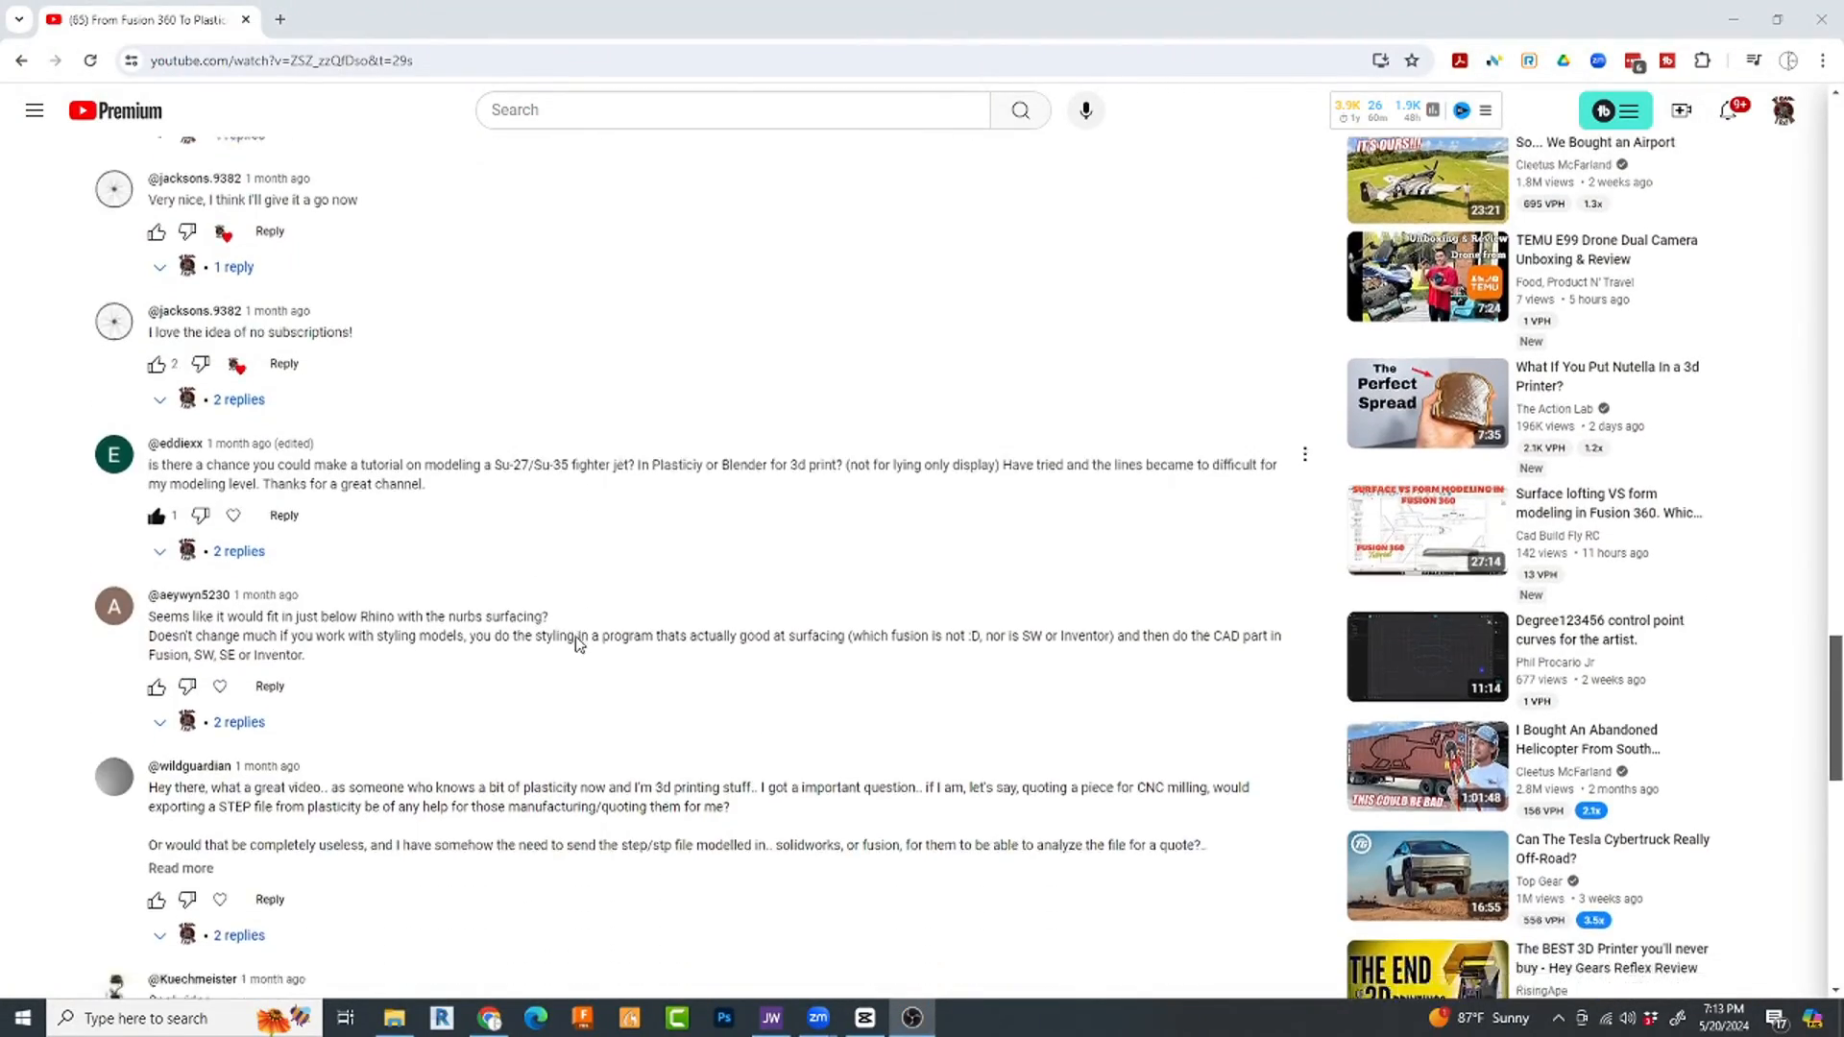
pyautogui.scroll(-5, 579, 644)
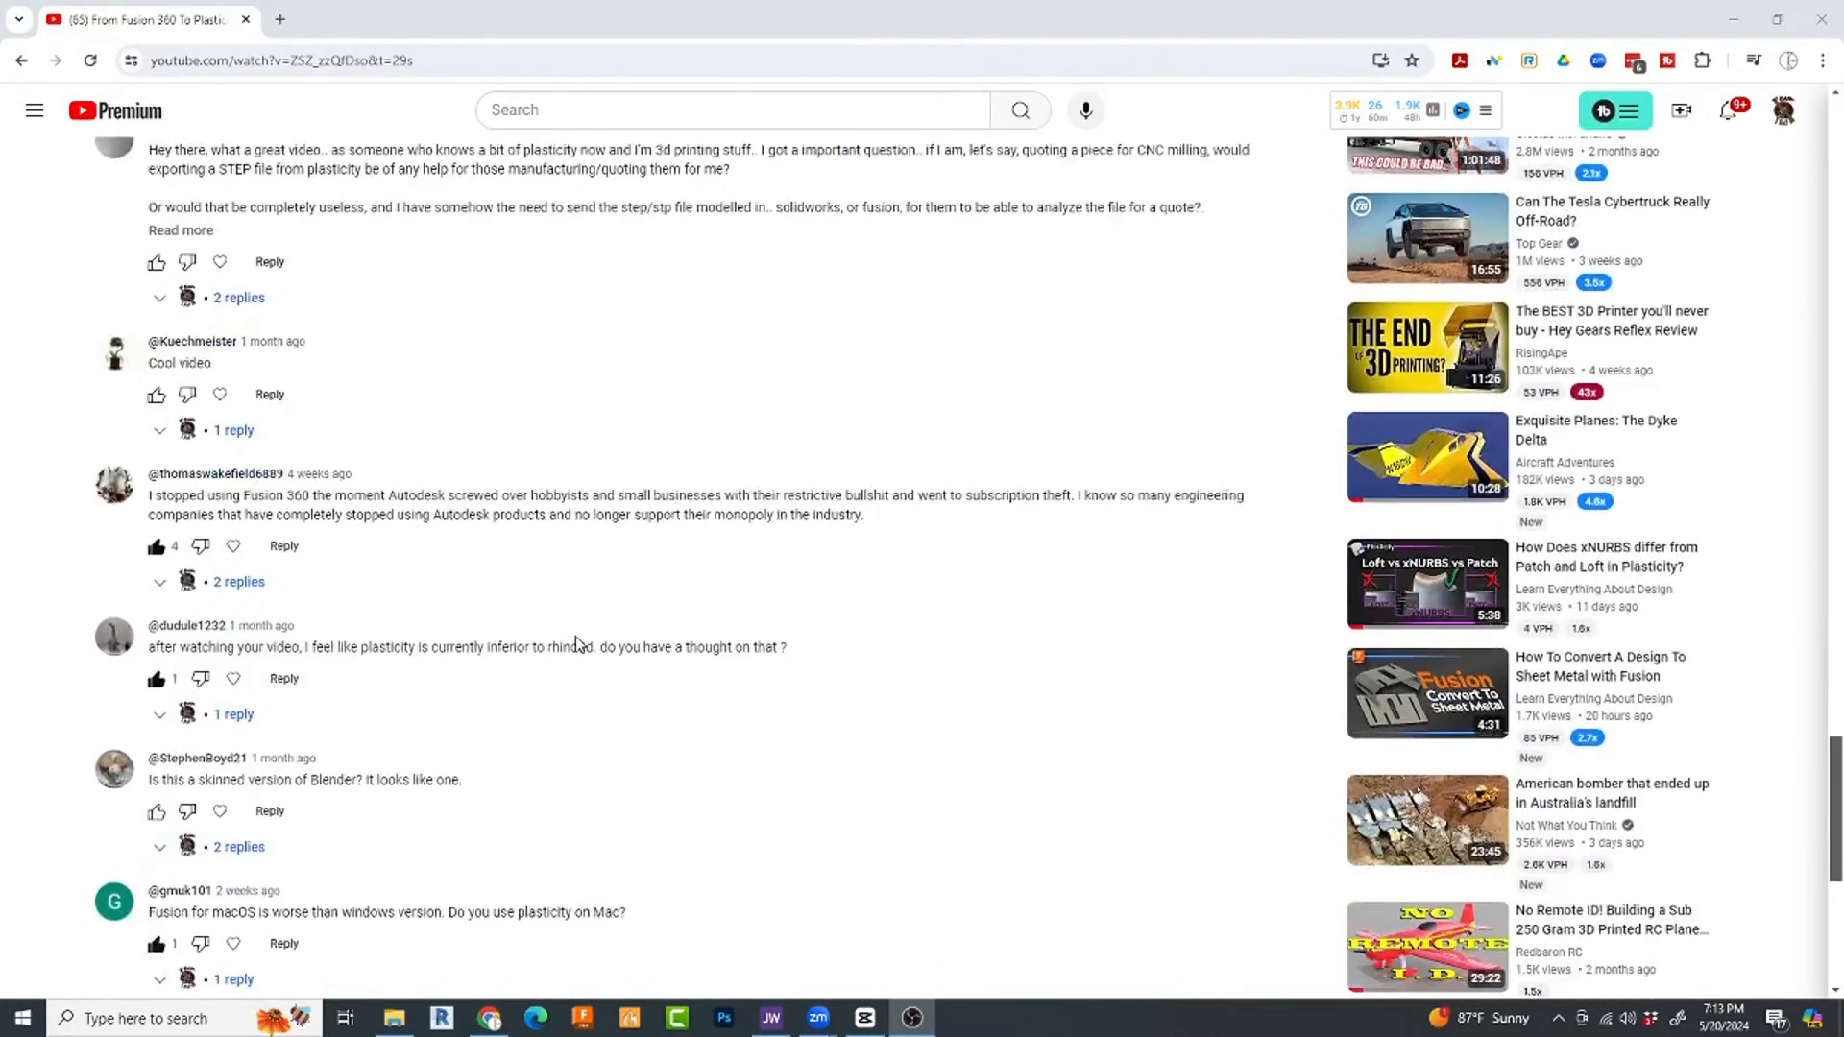
pyautogui.scroll(-4, 579, 644)
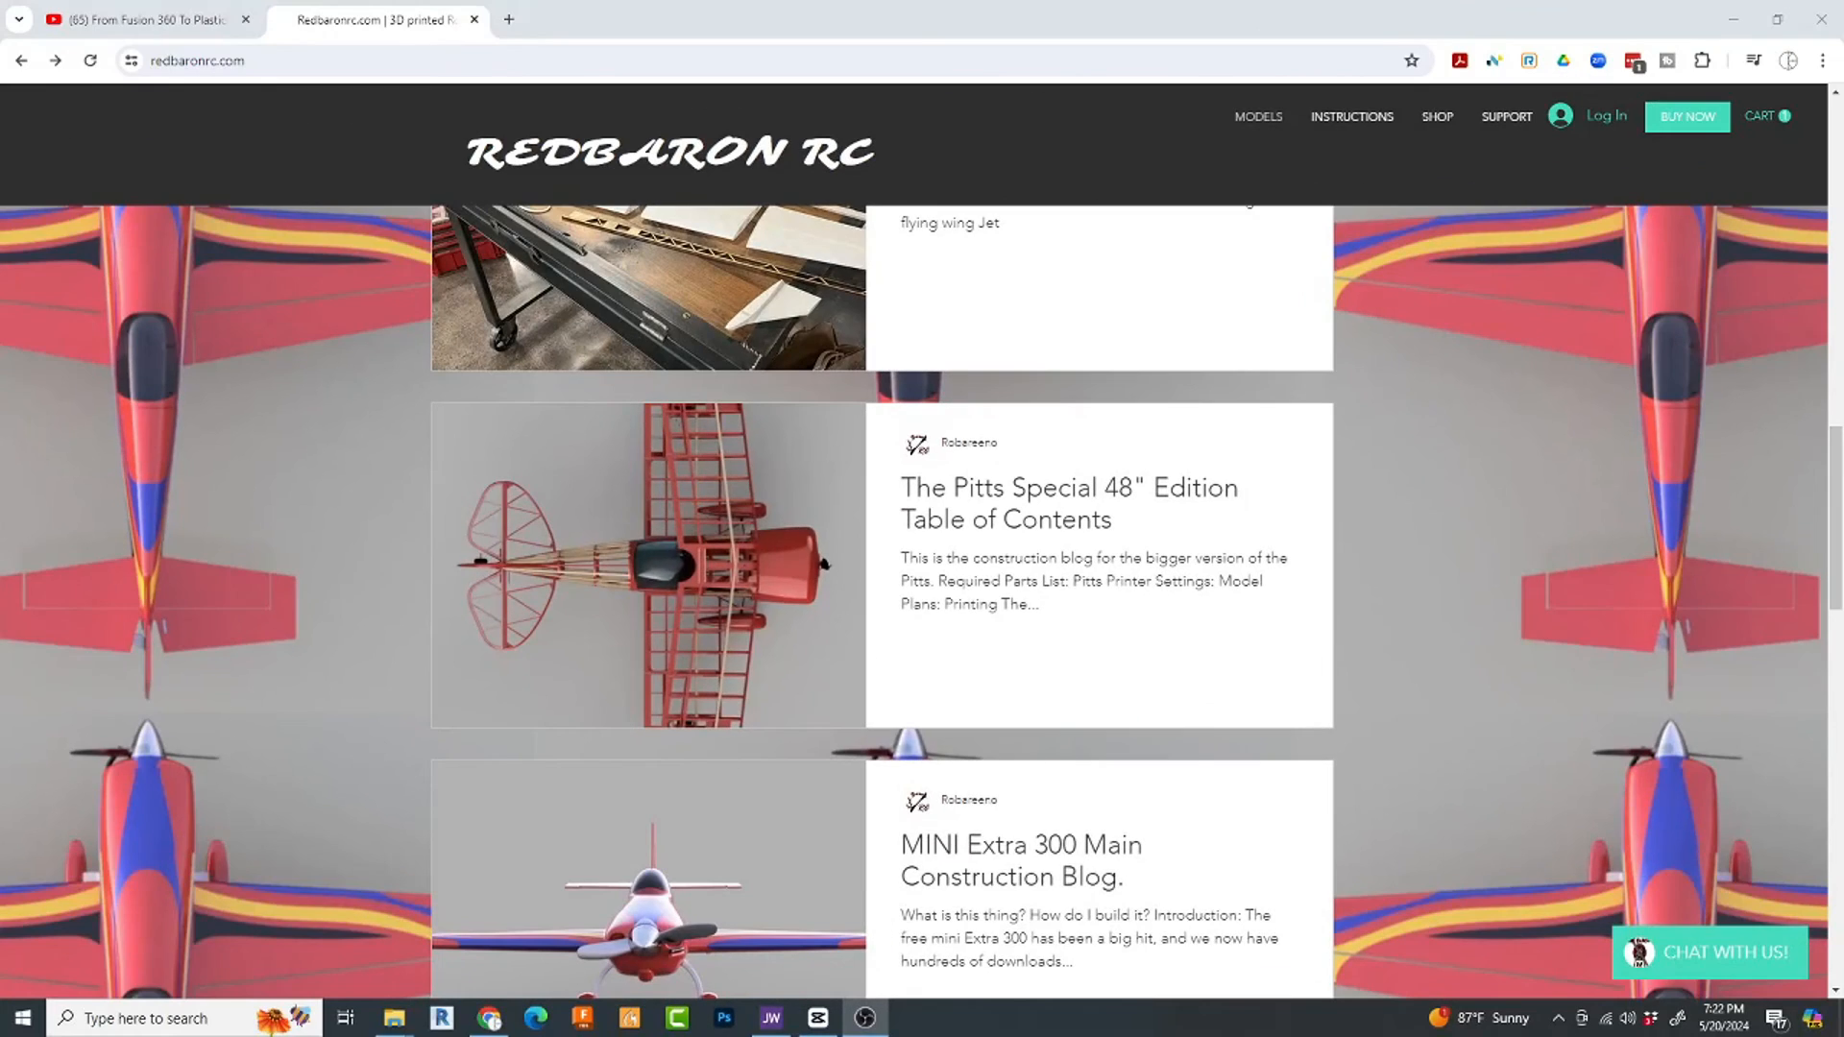
# Step: Look over the models and assembly instructions on redbaronrc.com, and open the site's support page to view its Get in Touch form
pyautogui.scroll(7, 975, 861)
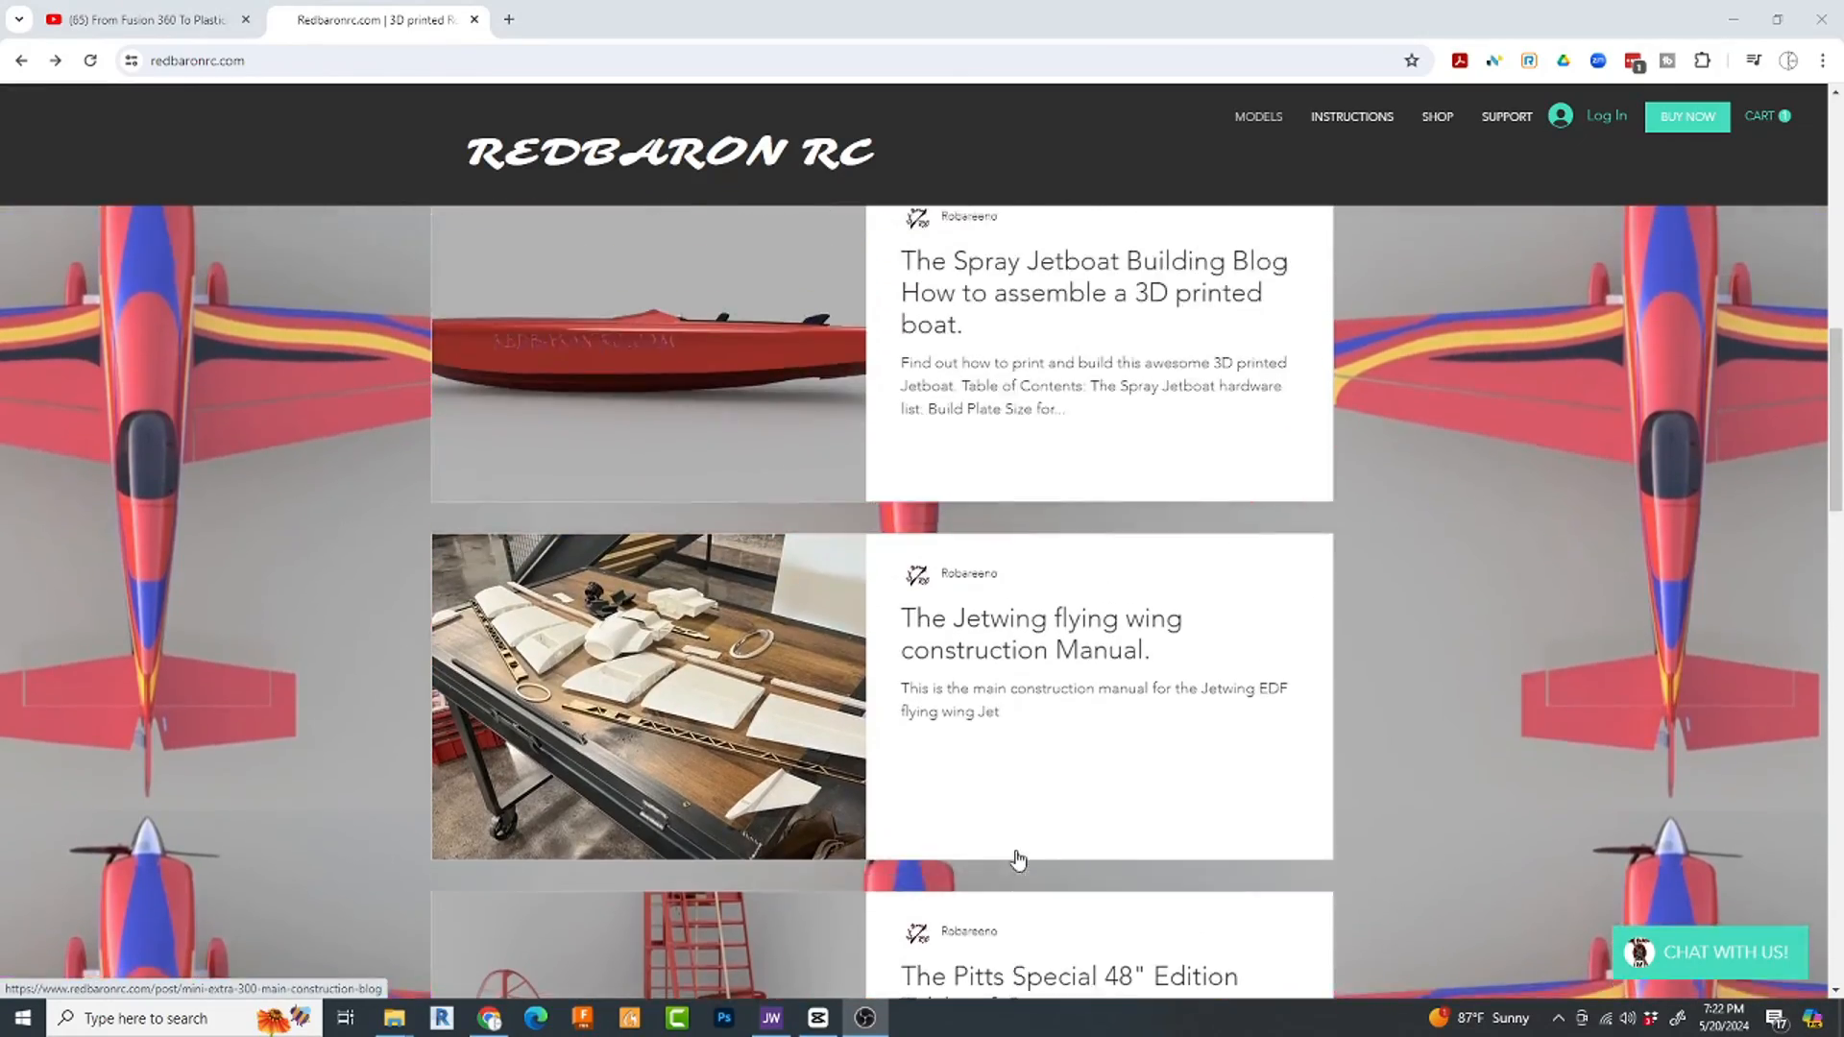
pyautogui.scroll(10, 1032, 851)
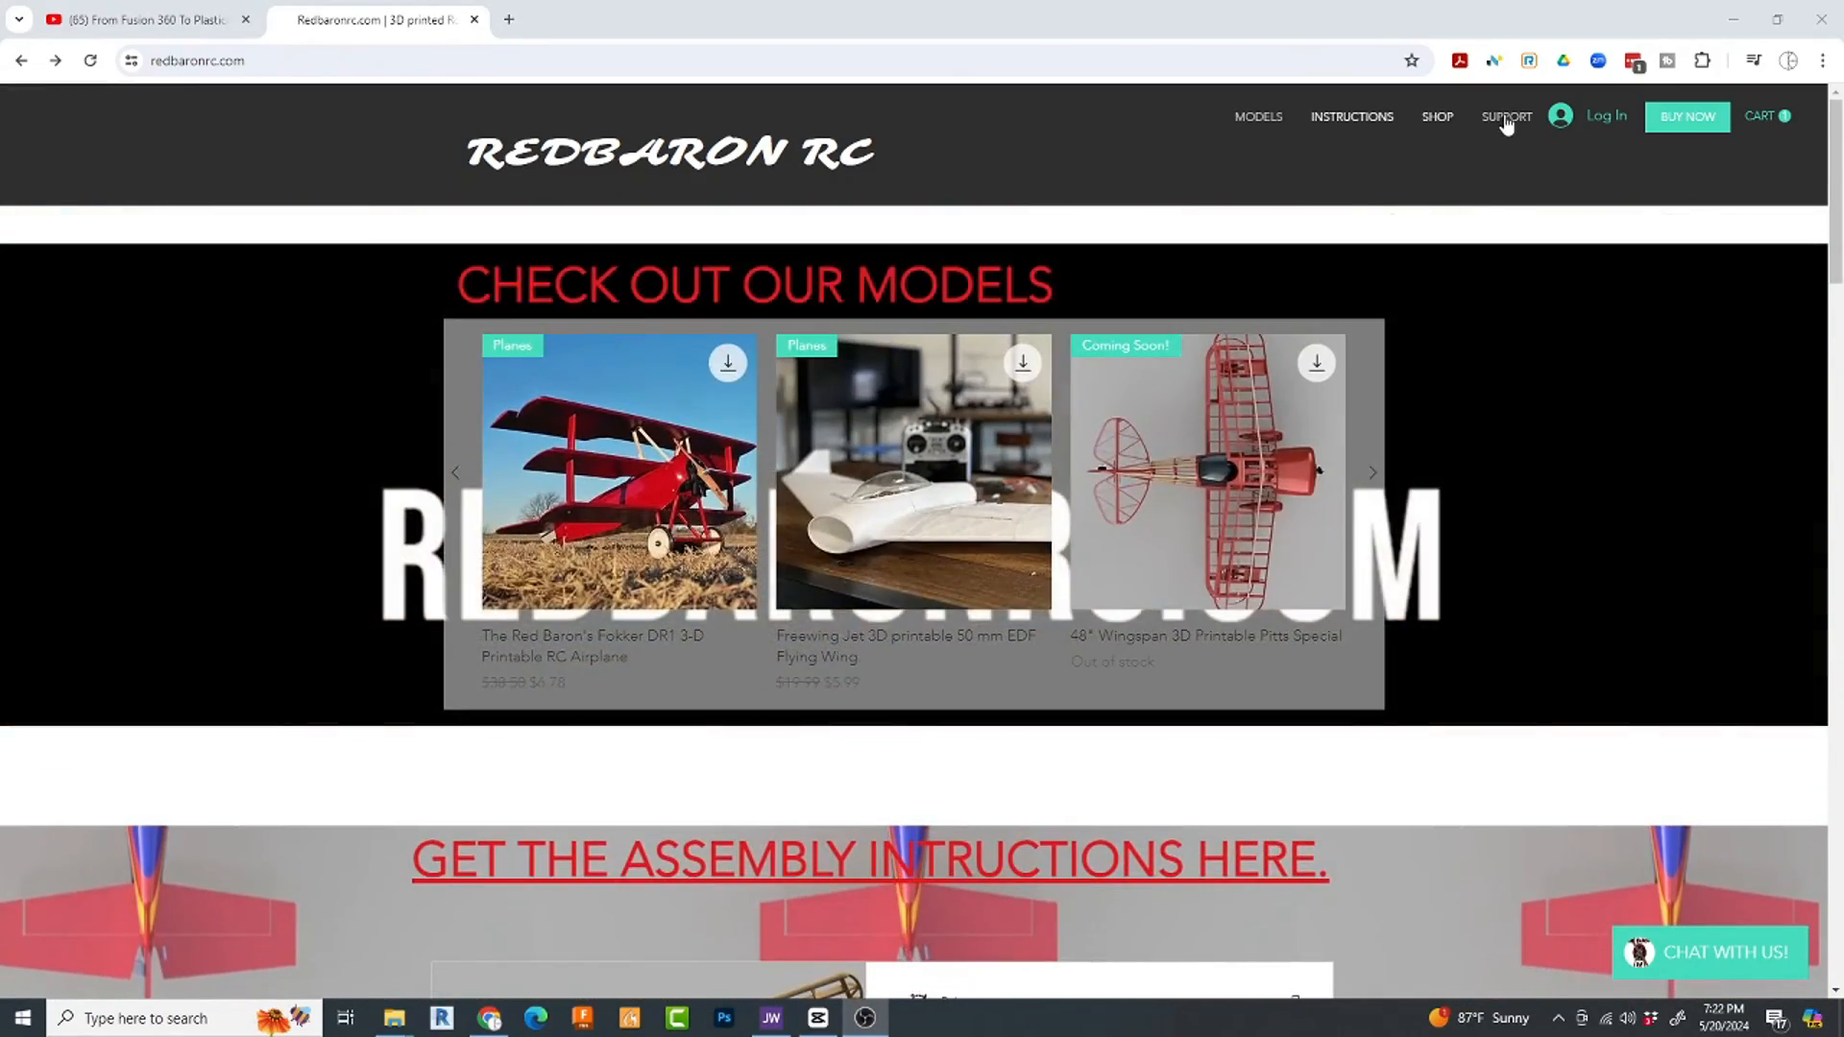
pyautogui.click(1506, 123)
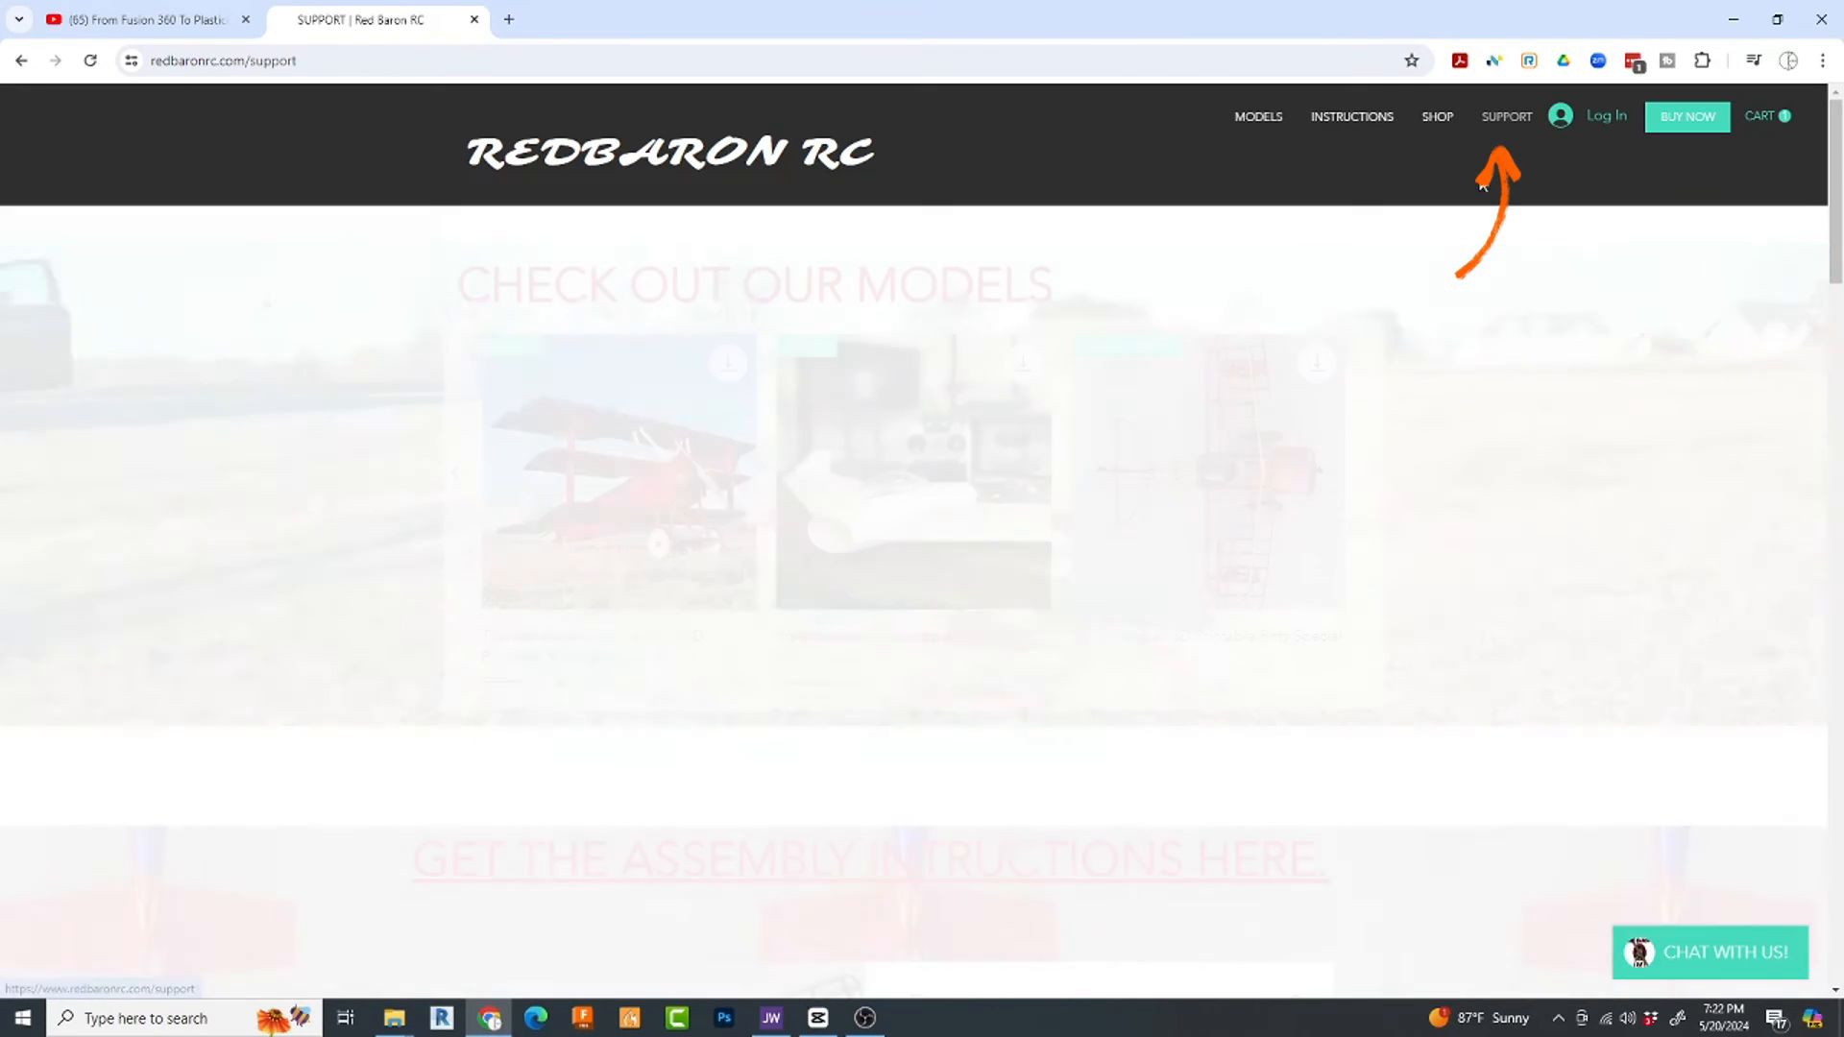
pyautogui.scroll(-9, 1287, 592)
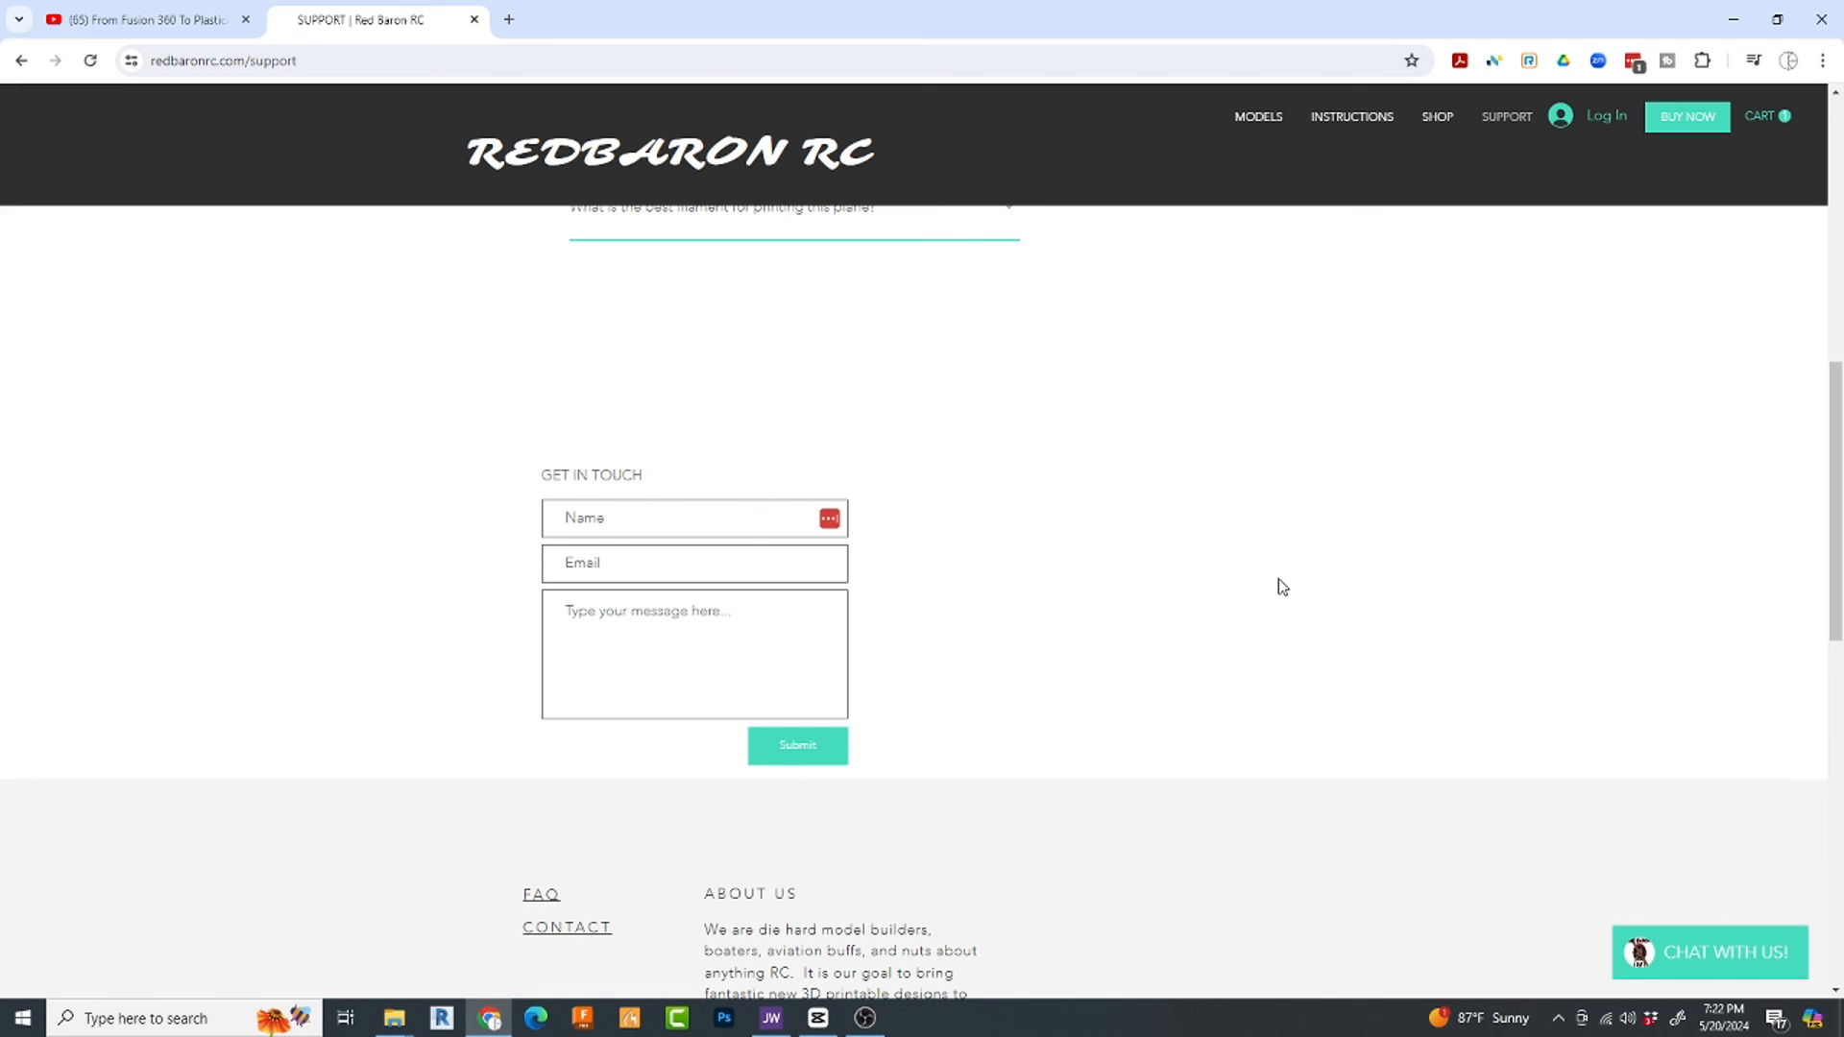
pyautogui.scroll(-2, 1282, 587)
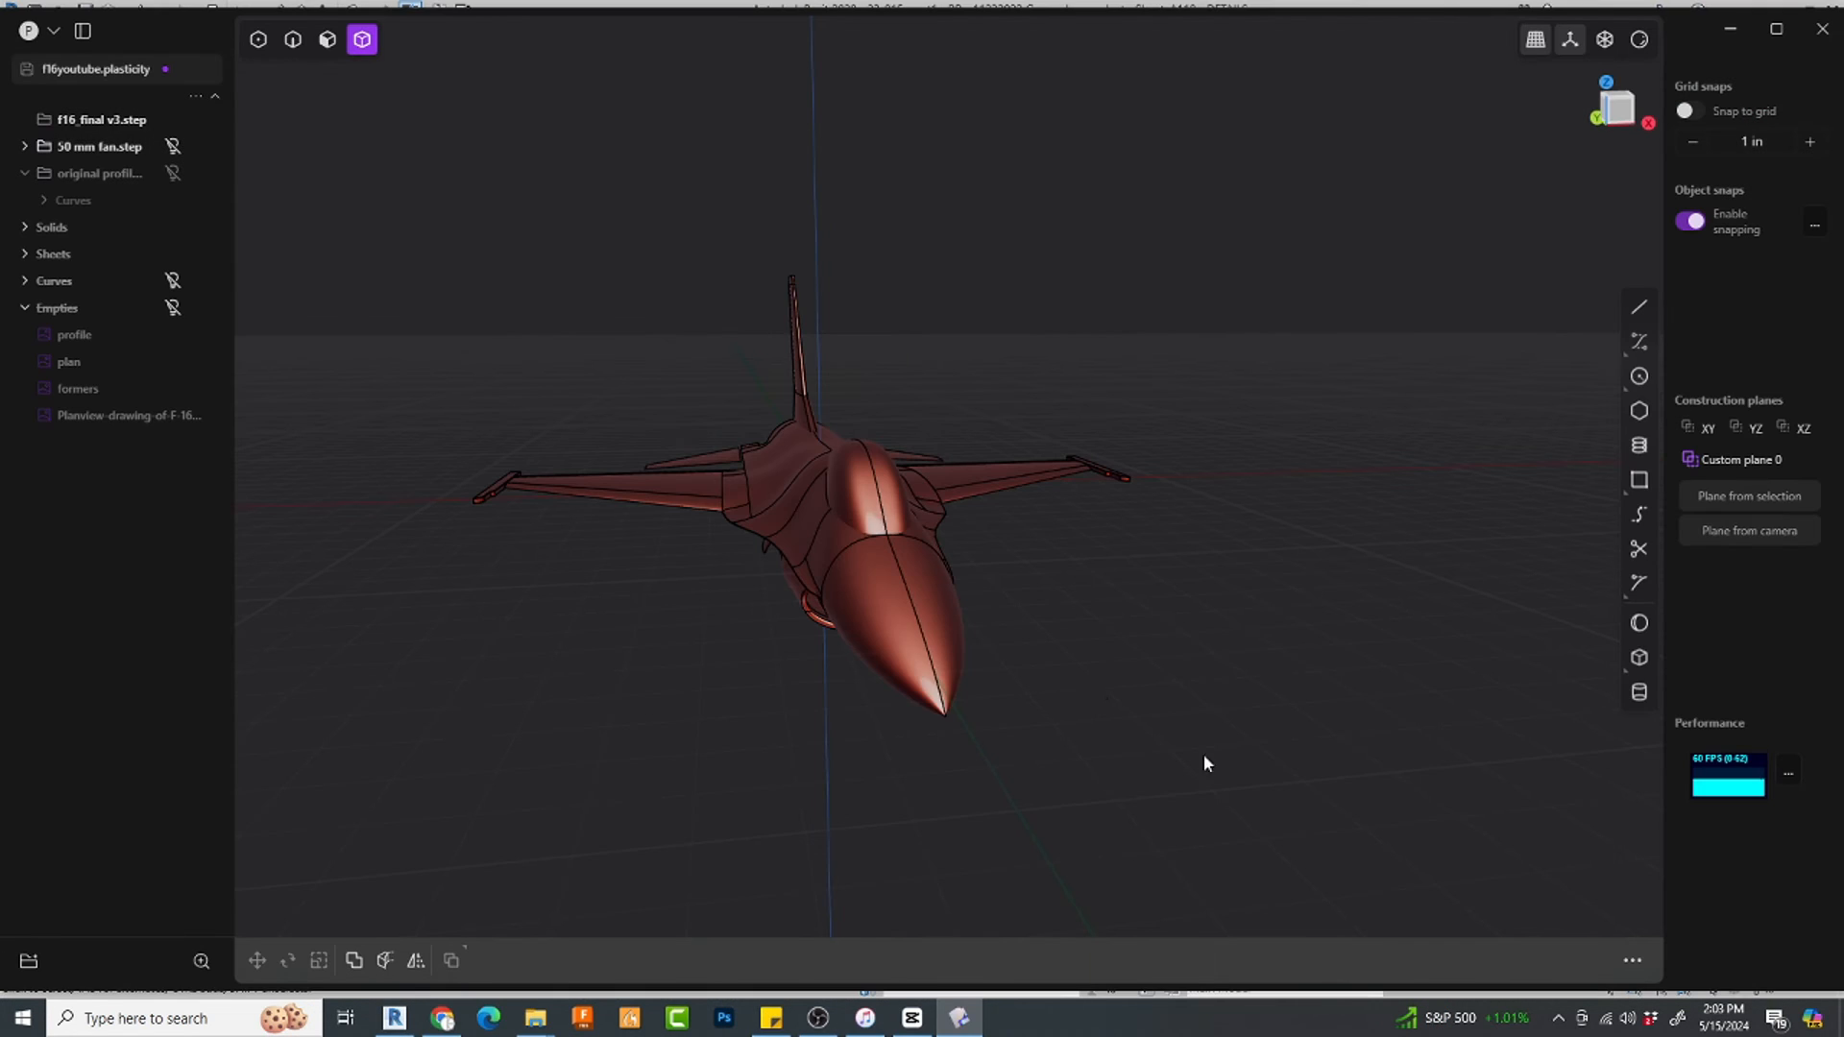